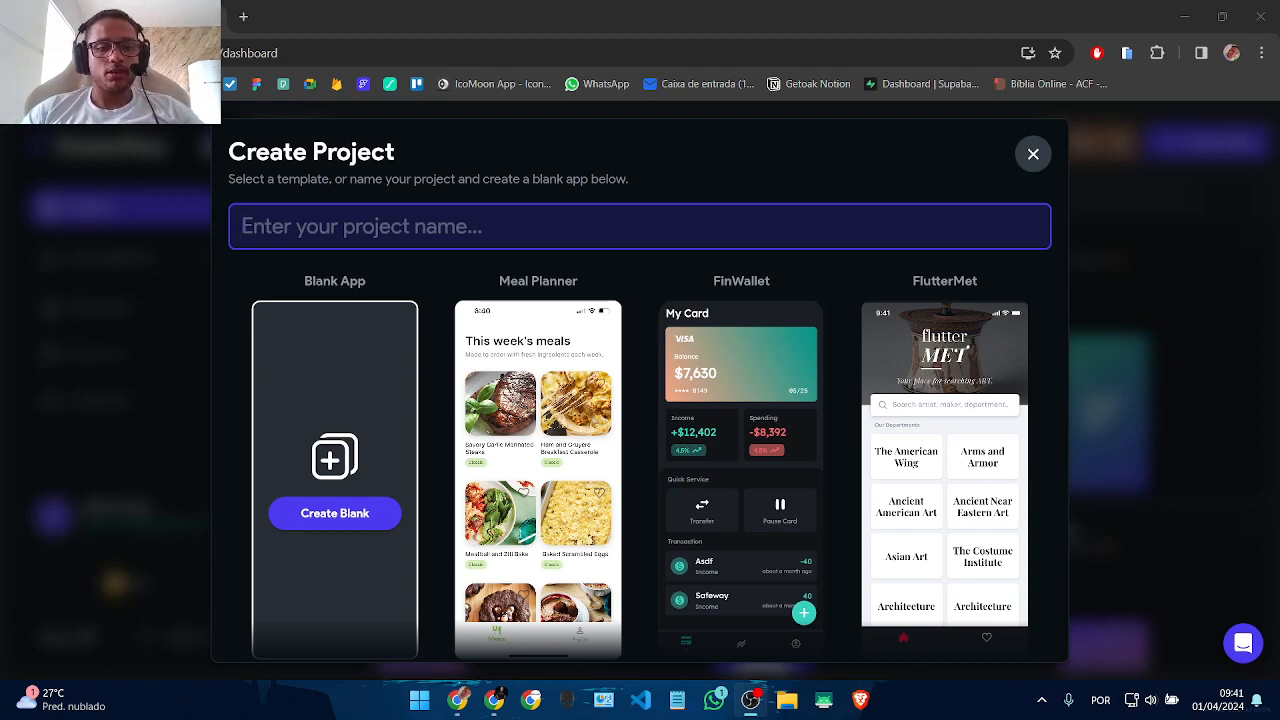
Step: Create a new blank FlutterFlow project named 'UsersProject Teste'
click(1038, 158)
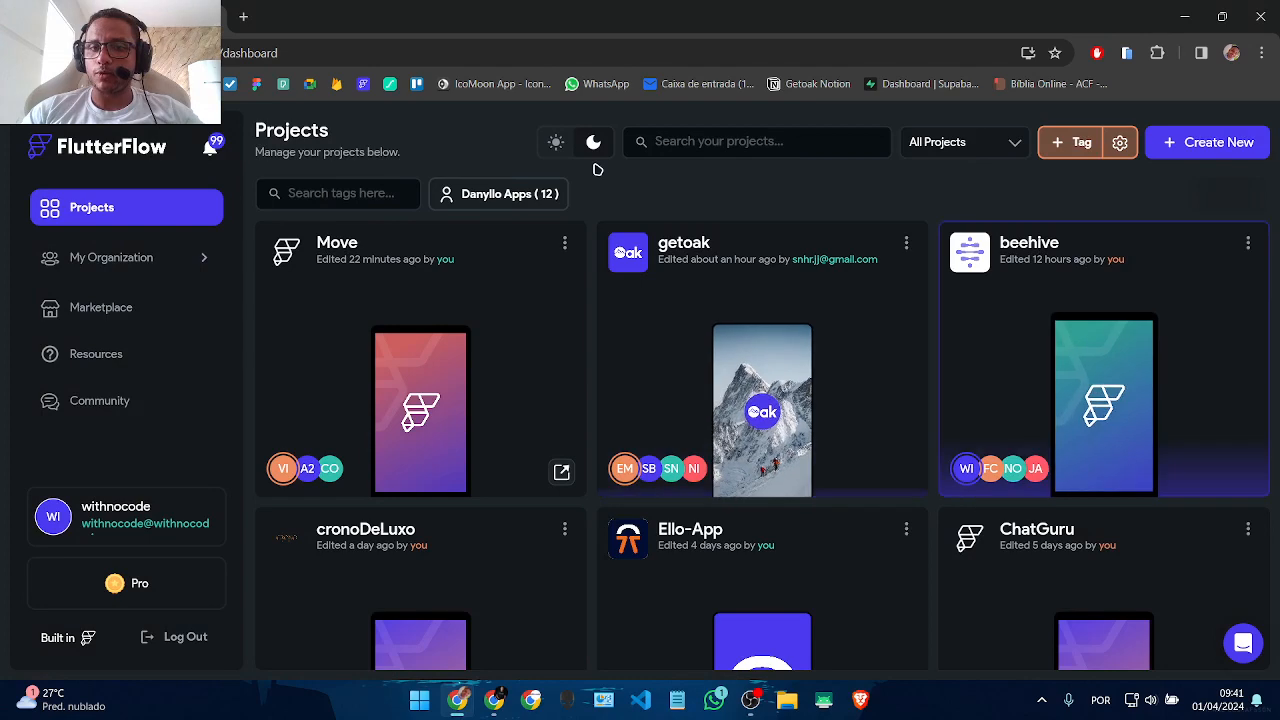
click(1200, 145)
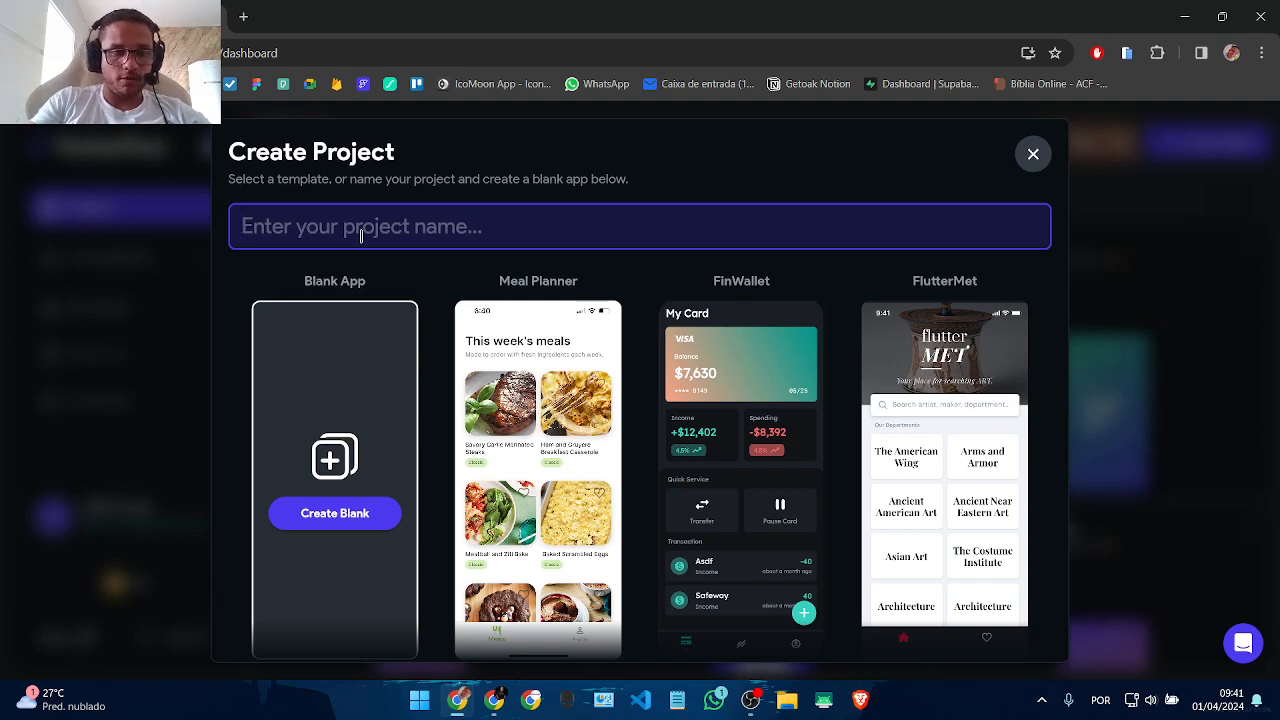
text(User)
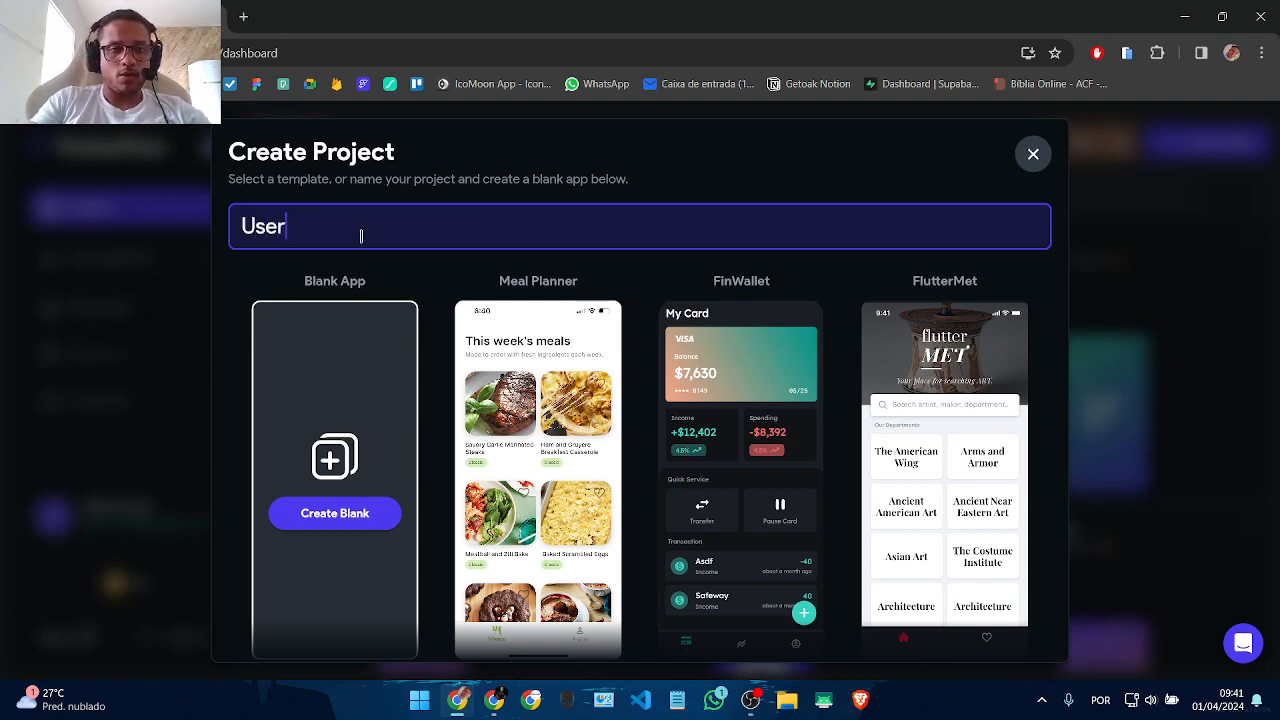
text(sProject)
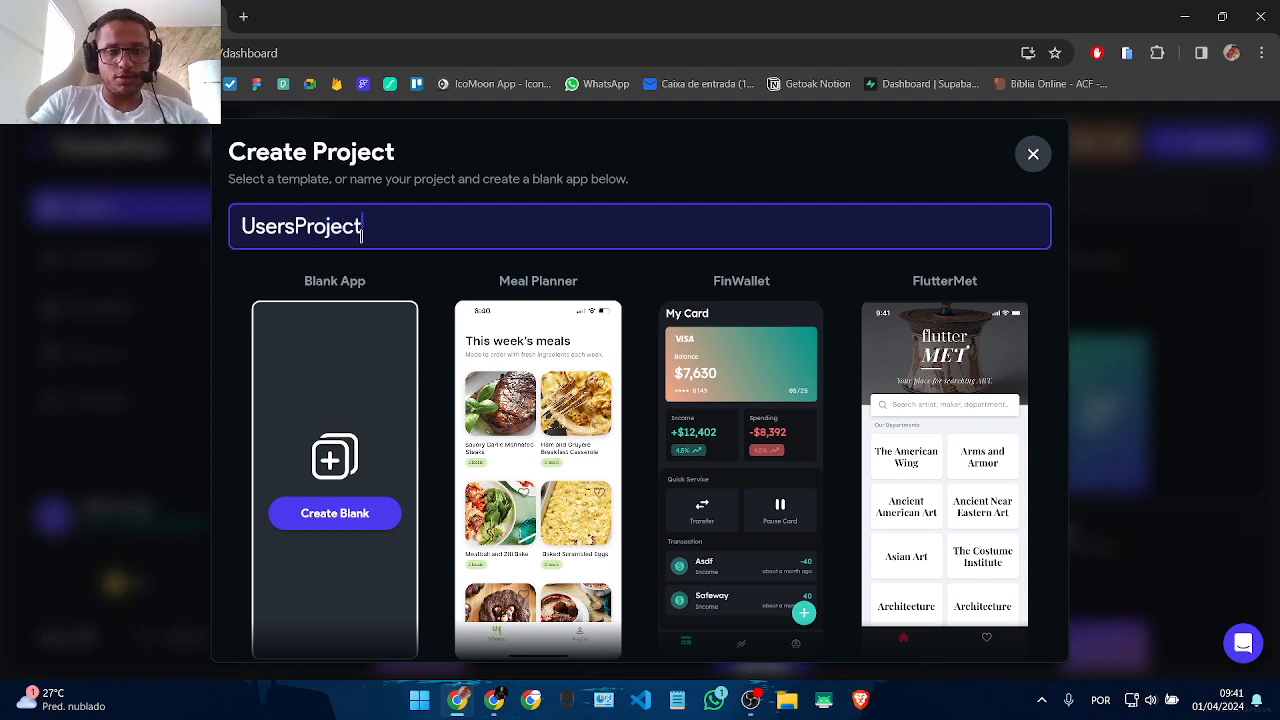
text( Teste)
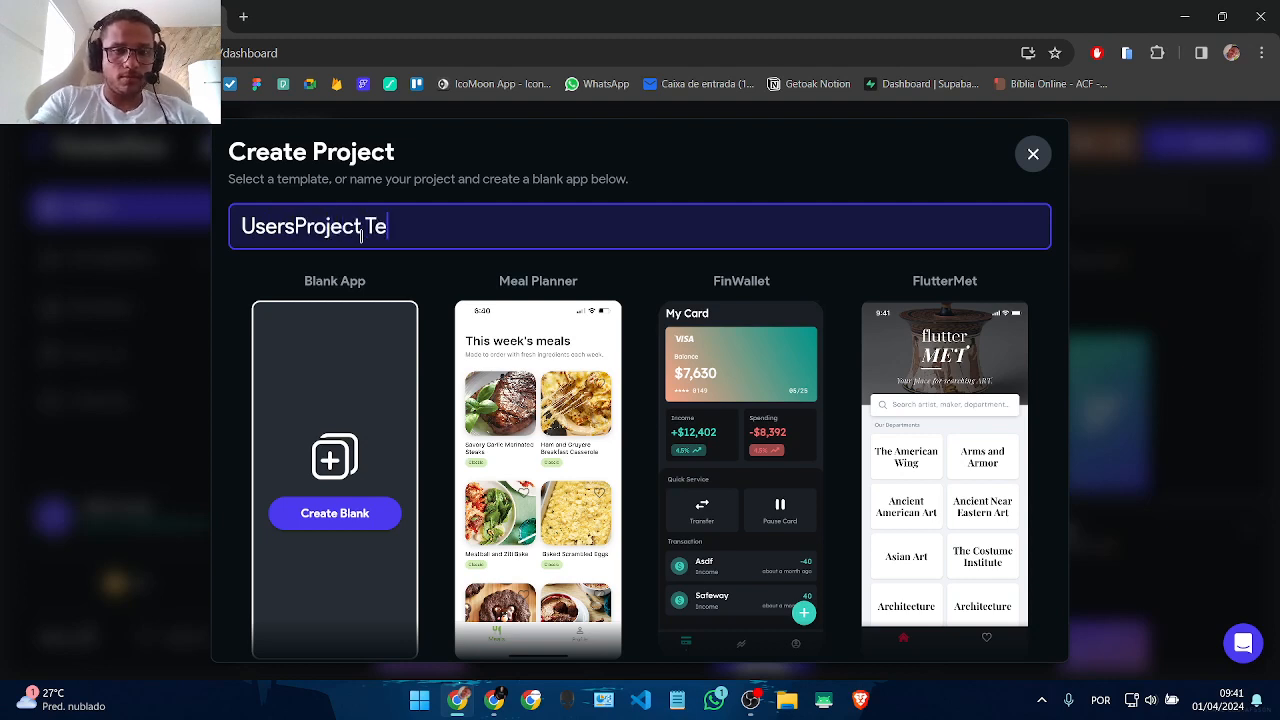
click(348, 523)
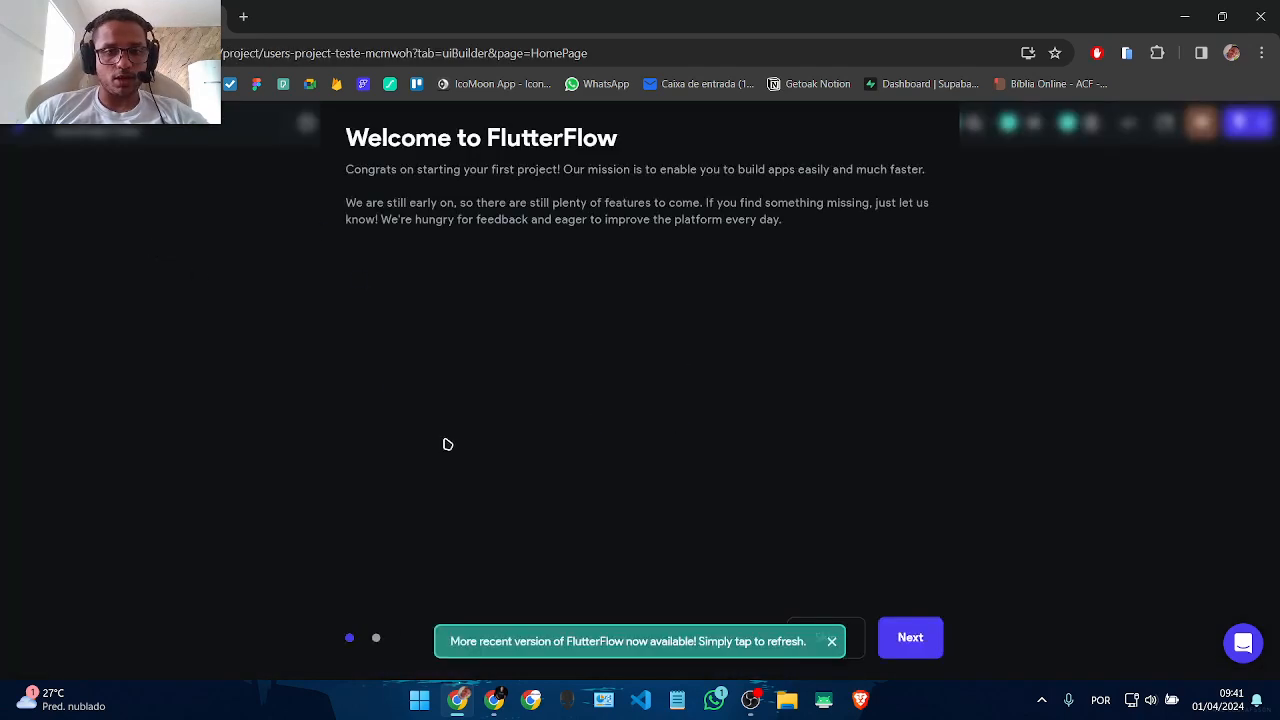
Step: Dismiss the update notification and finish the welcome tour to reach the HomePage
click(831, 641)
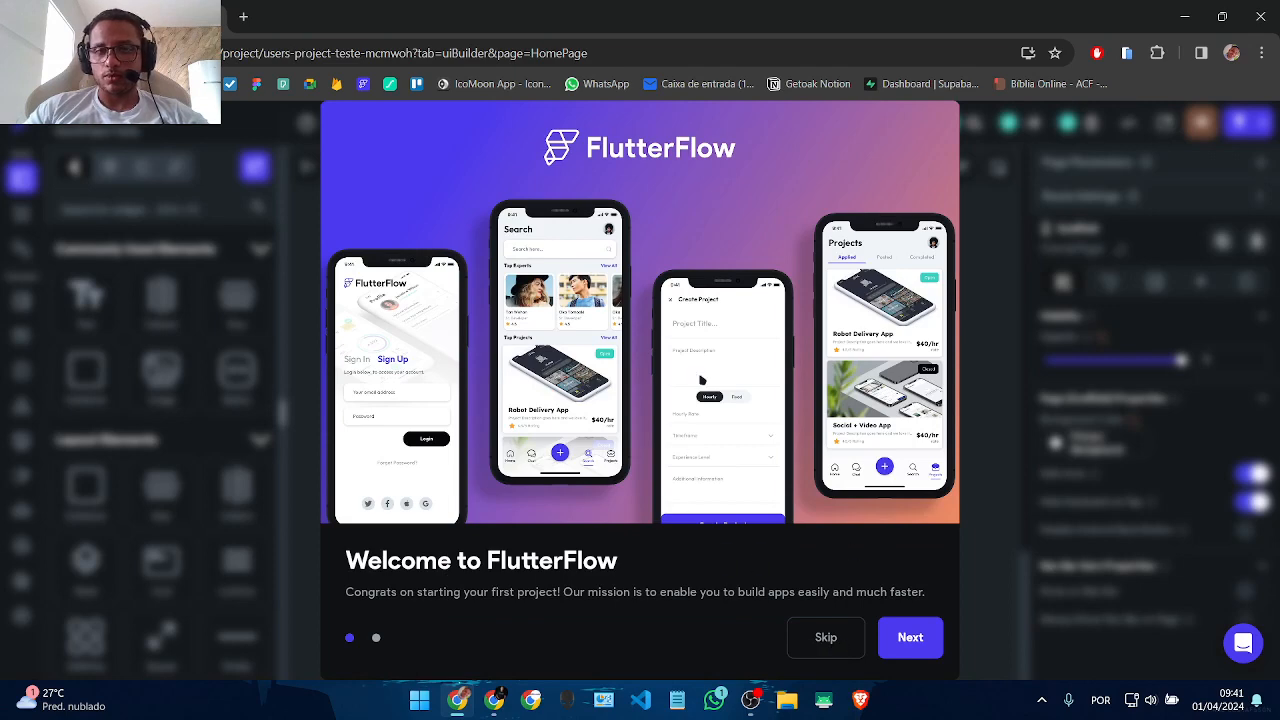
click(910, 640)
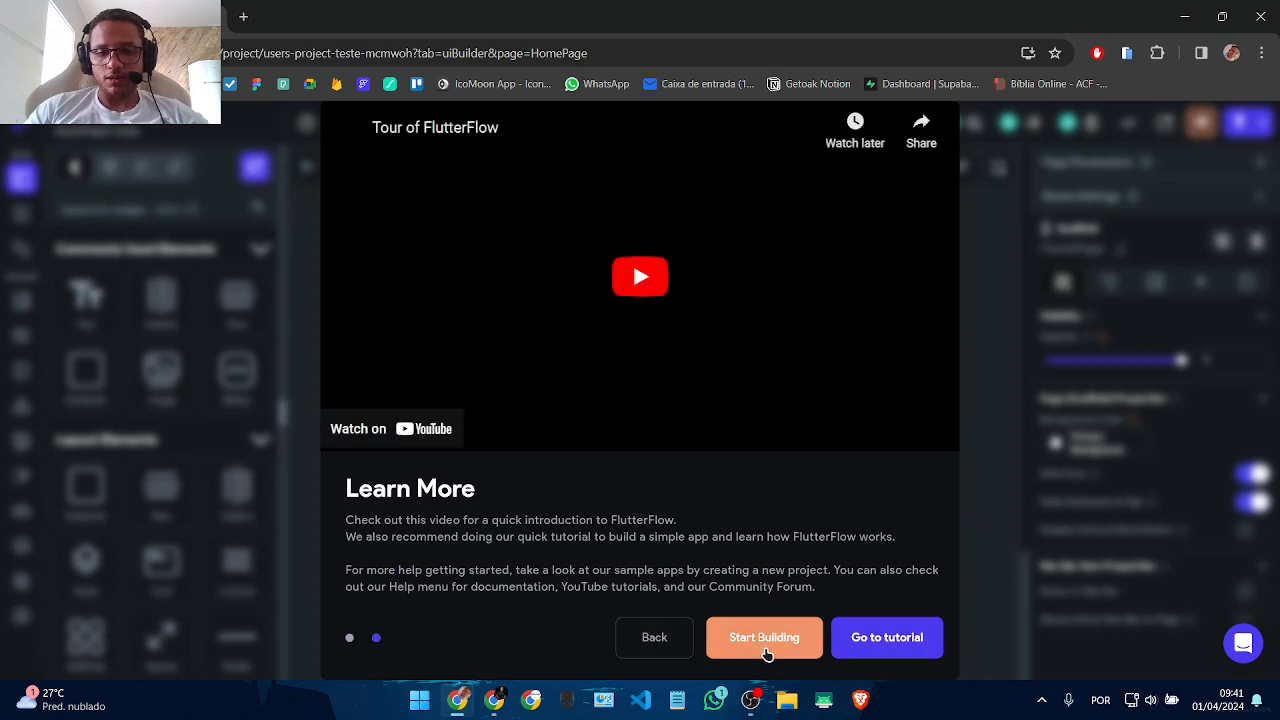
click(766, 655)
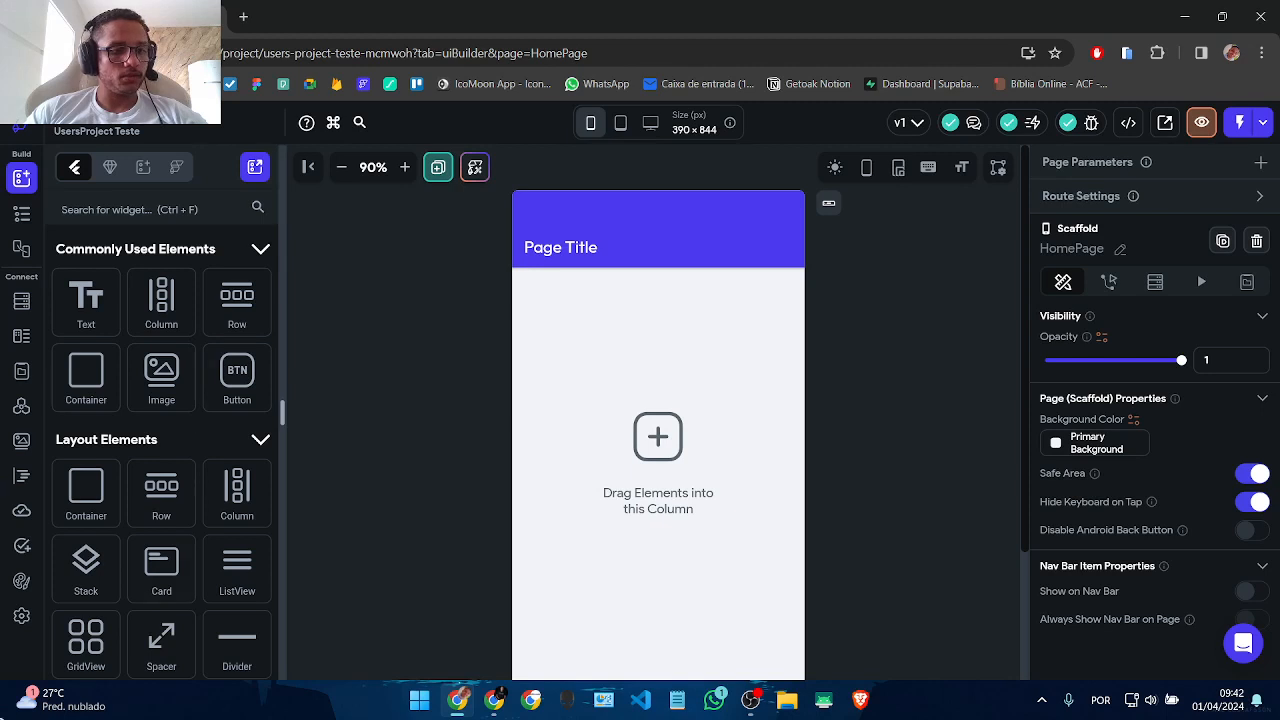
Step: Look through the Firebase, Languages and App Assets settings, ending on App Details
click(21, 615)
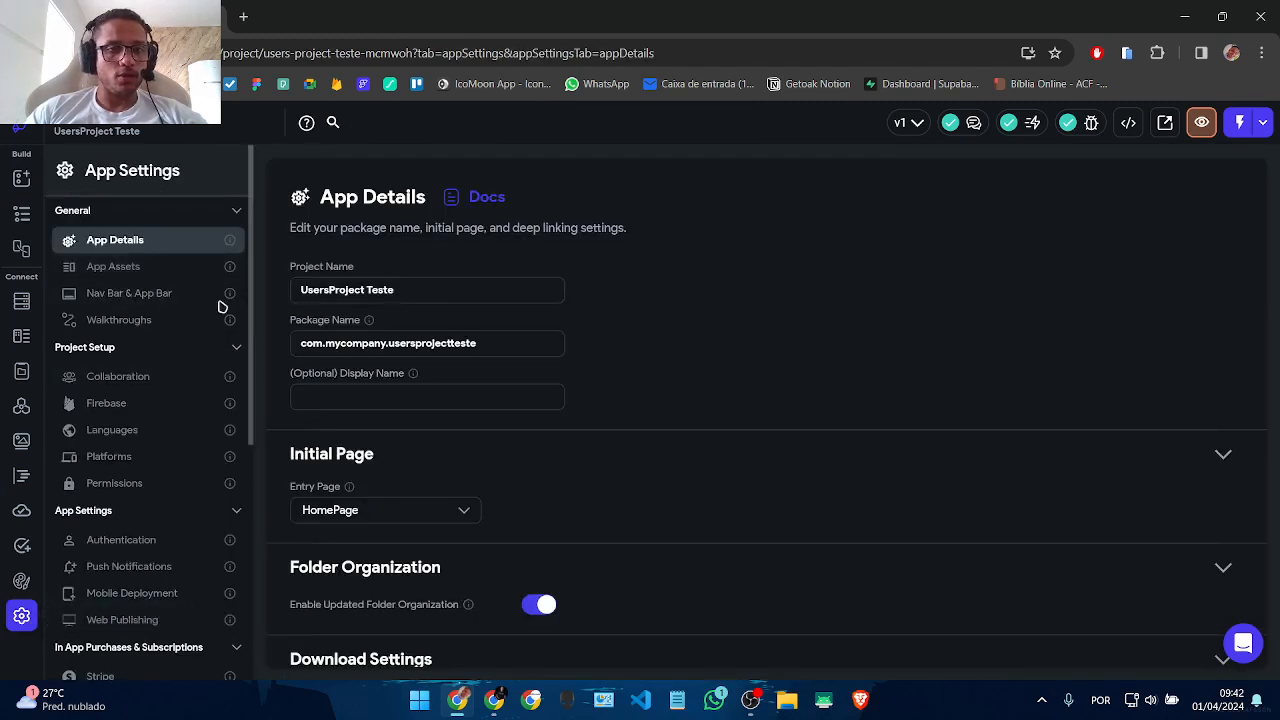
scroll(587, 317, down, 3)
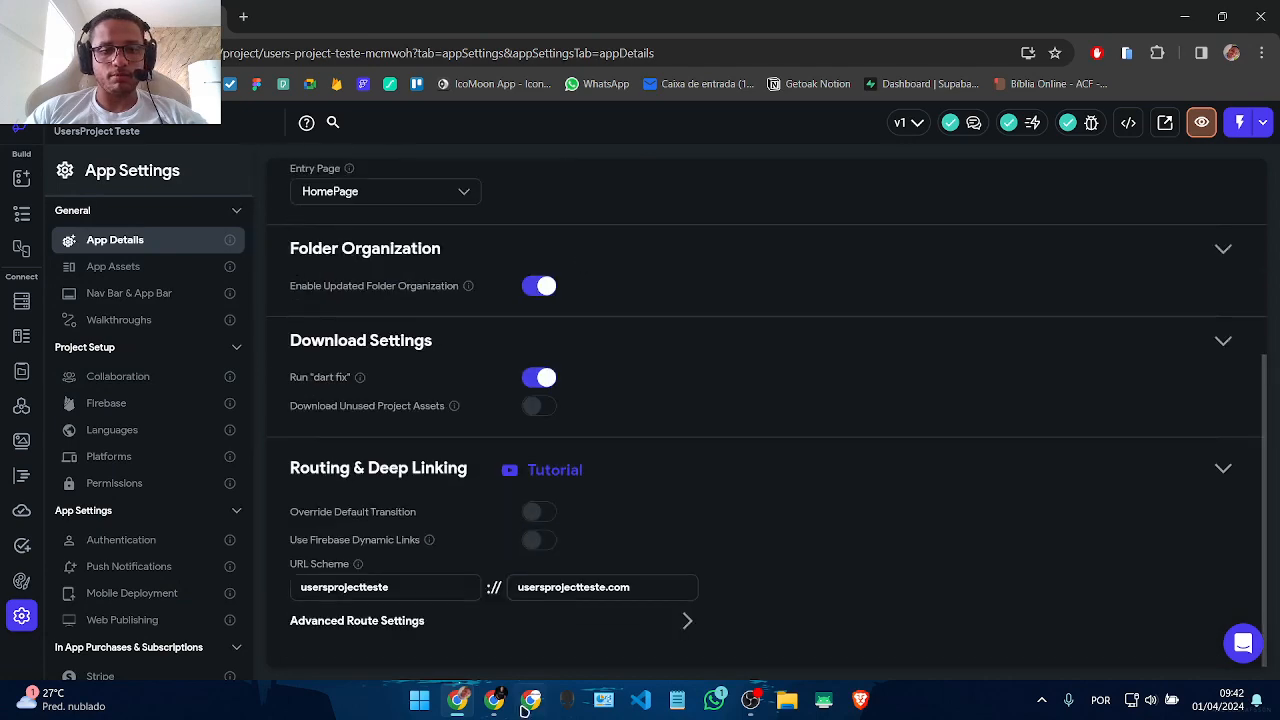
scroll(500, 497, up, 3)
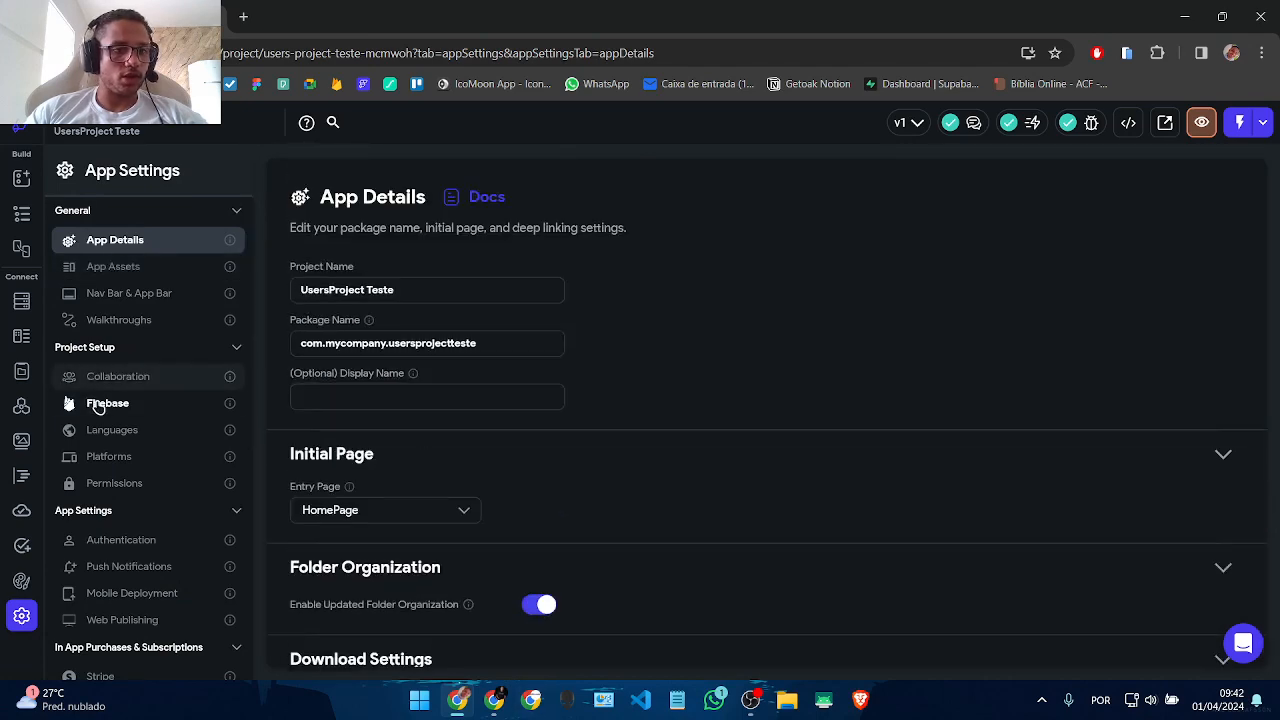
click(100, 403)
click(152, 430)
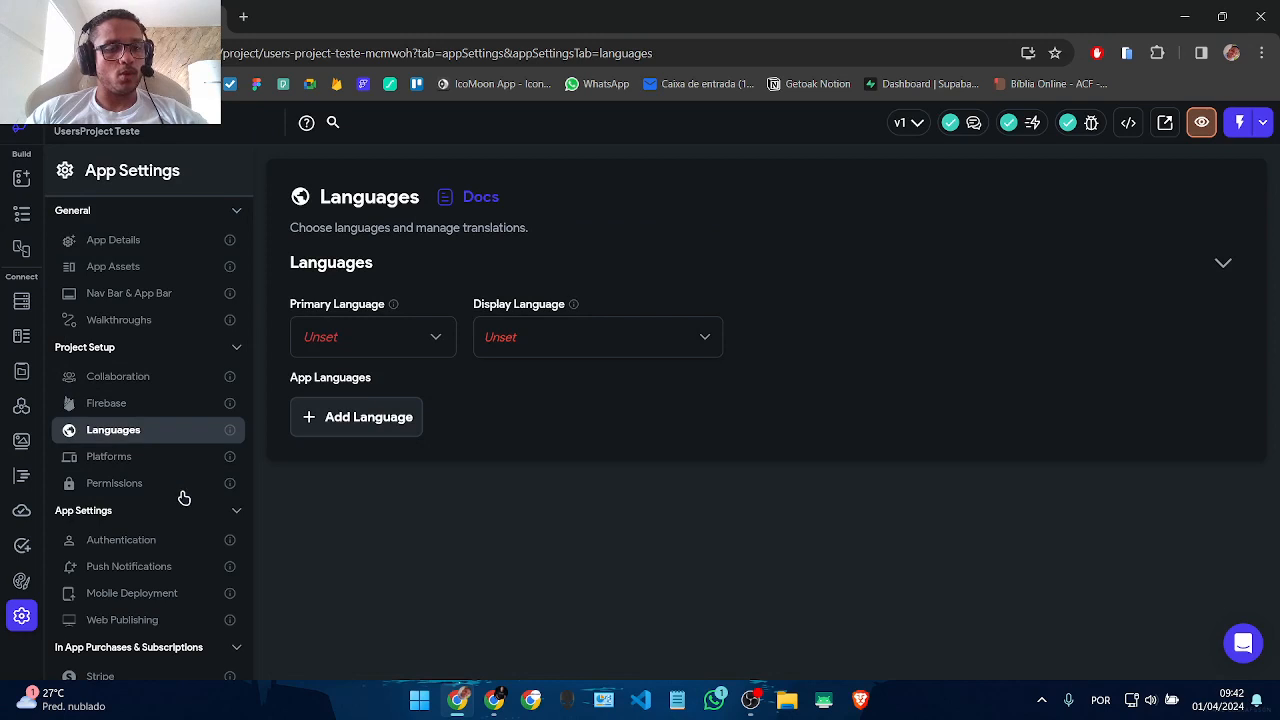
click(152, 266)
click(113, 248)
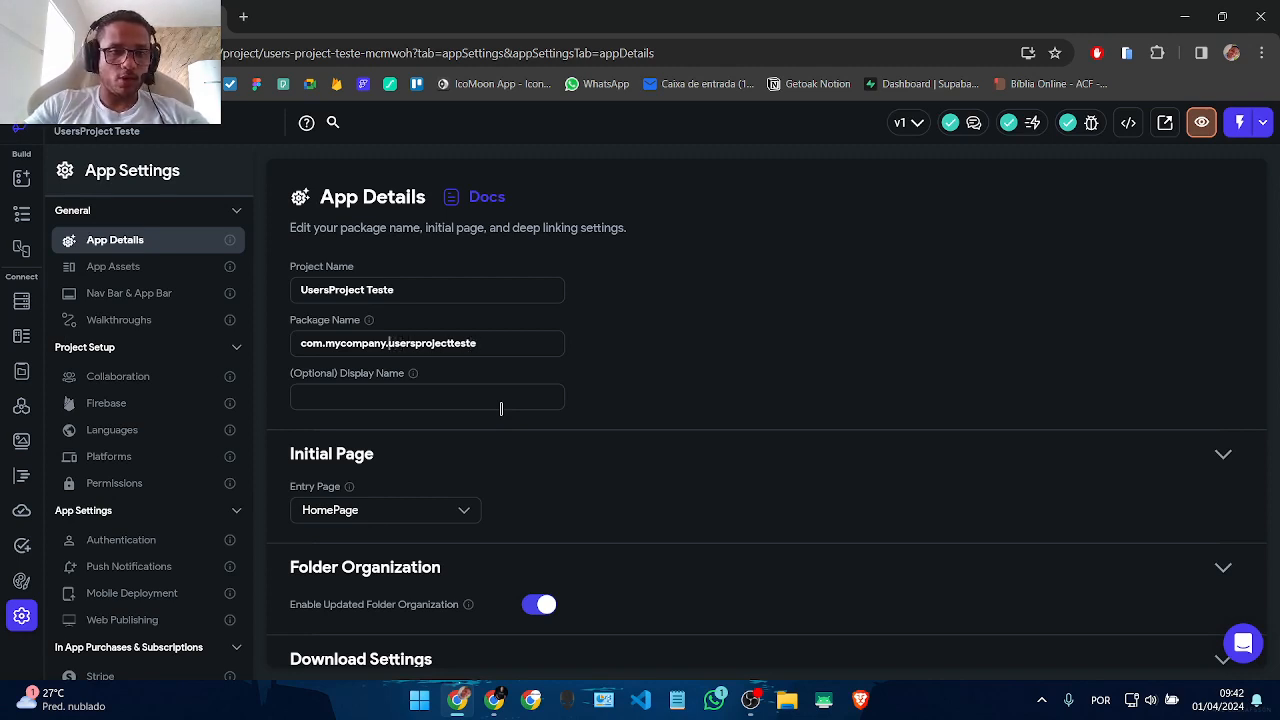
Step: Change the package name to com.withnocodeio.usersprojectteste.app and set the display name to Users Project
key(BackSpace)
key(BackSpace)
key(BackSpace)
key(BackSpace)
key(BackSpace)
key(BackSpace)
key(BackSpace)
key(BackSpace)
key(BackSpace)
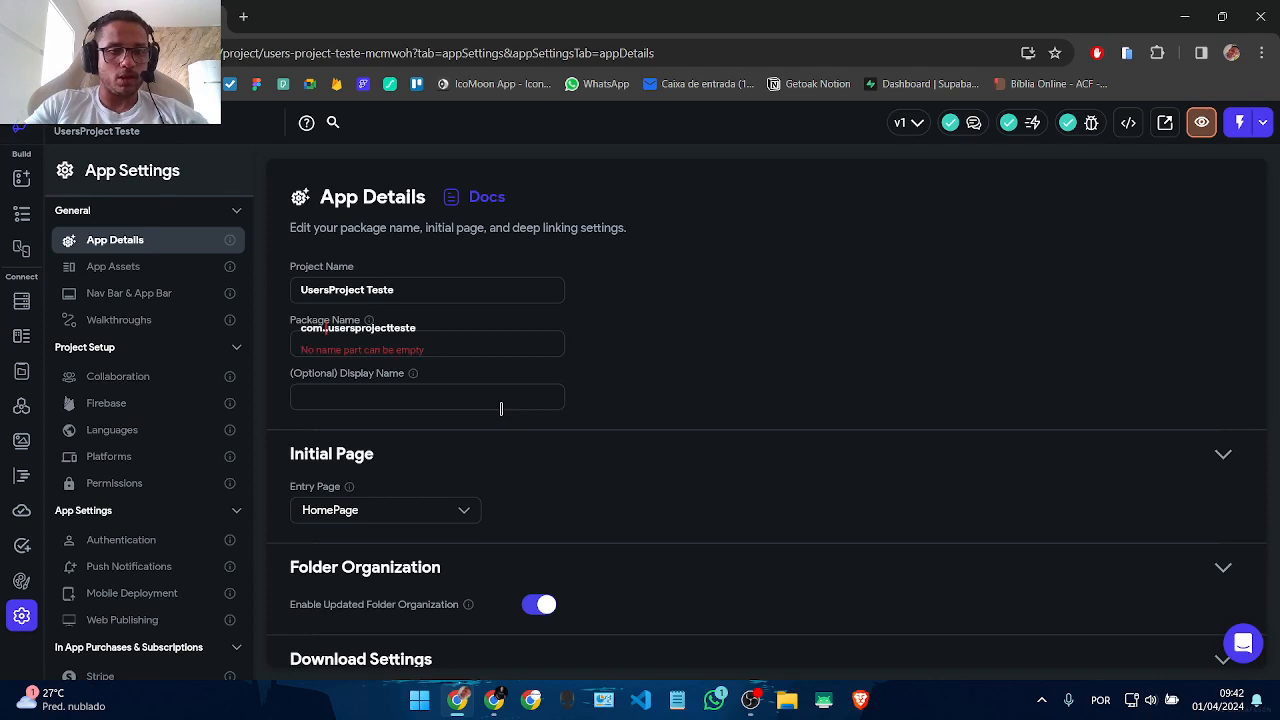
text(withnocode)
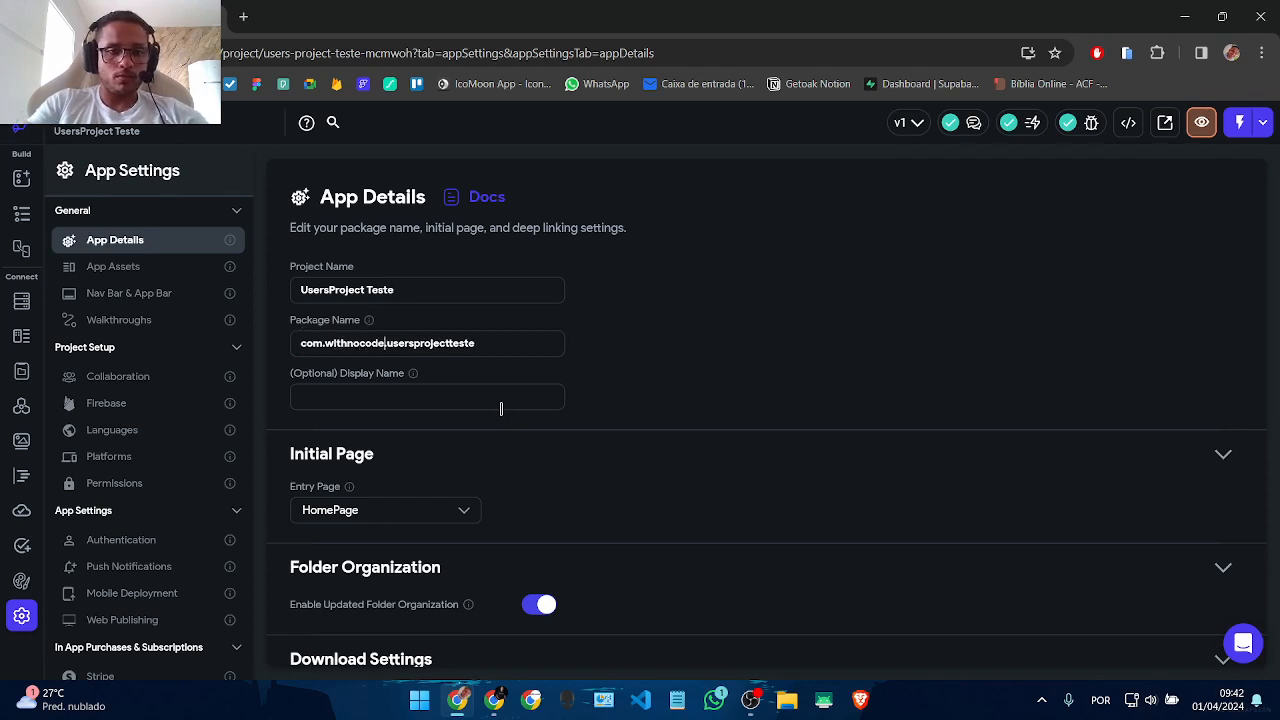
text(lo)
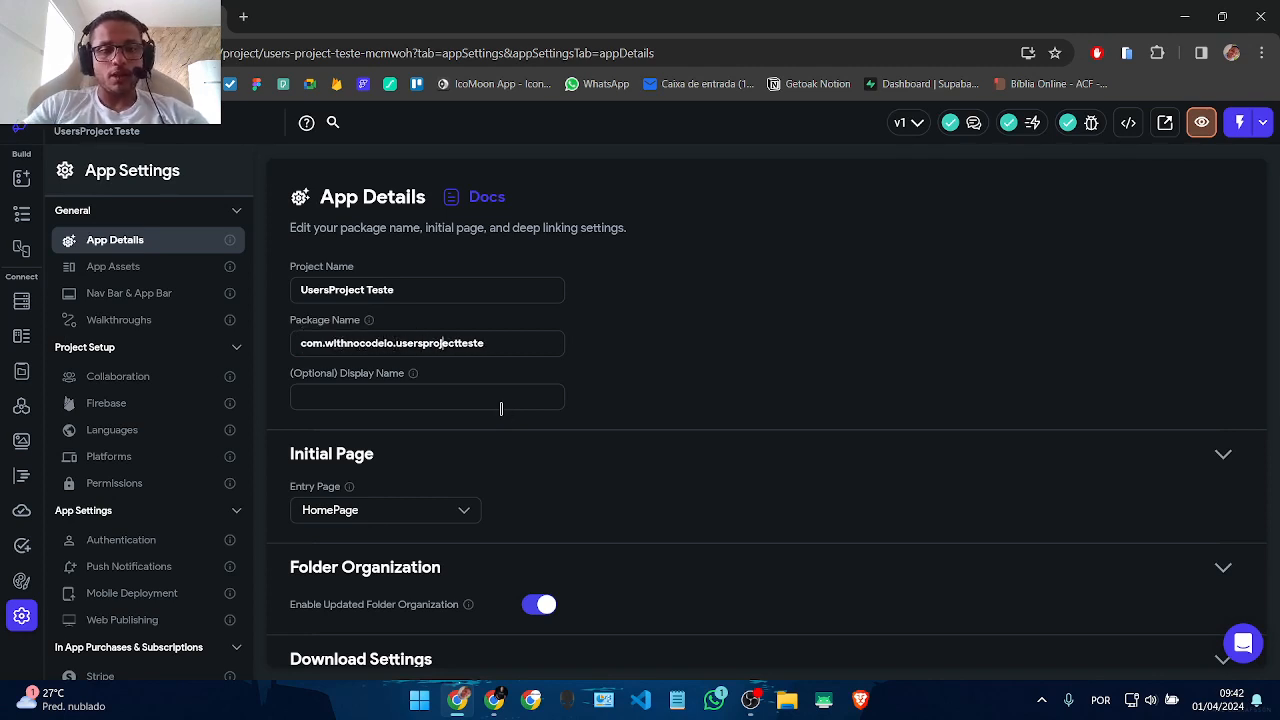
text(.app)
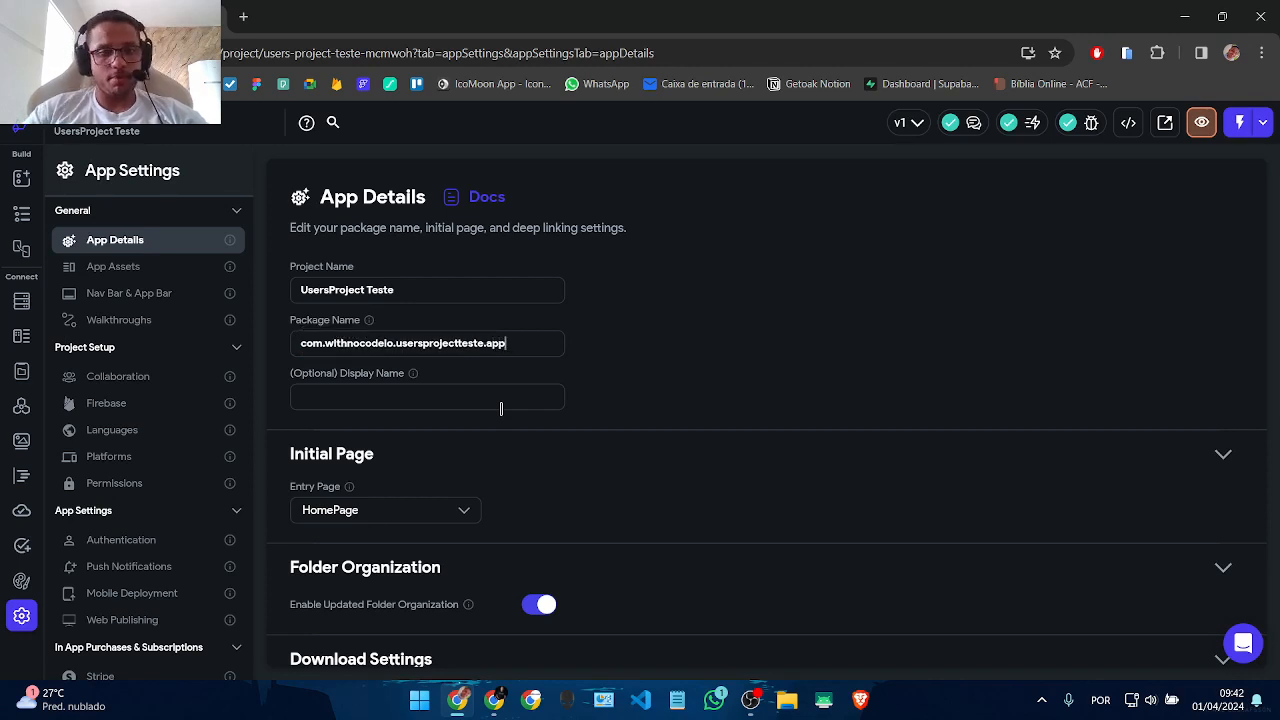
text(Users Project)
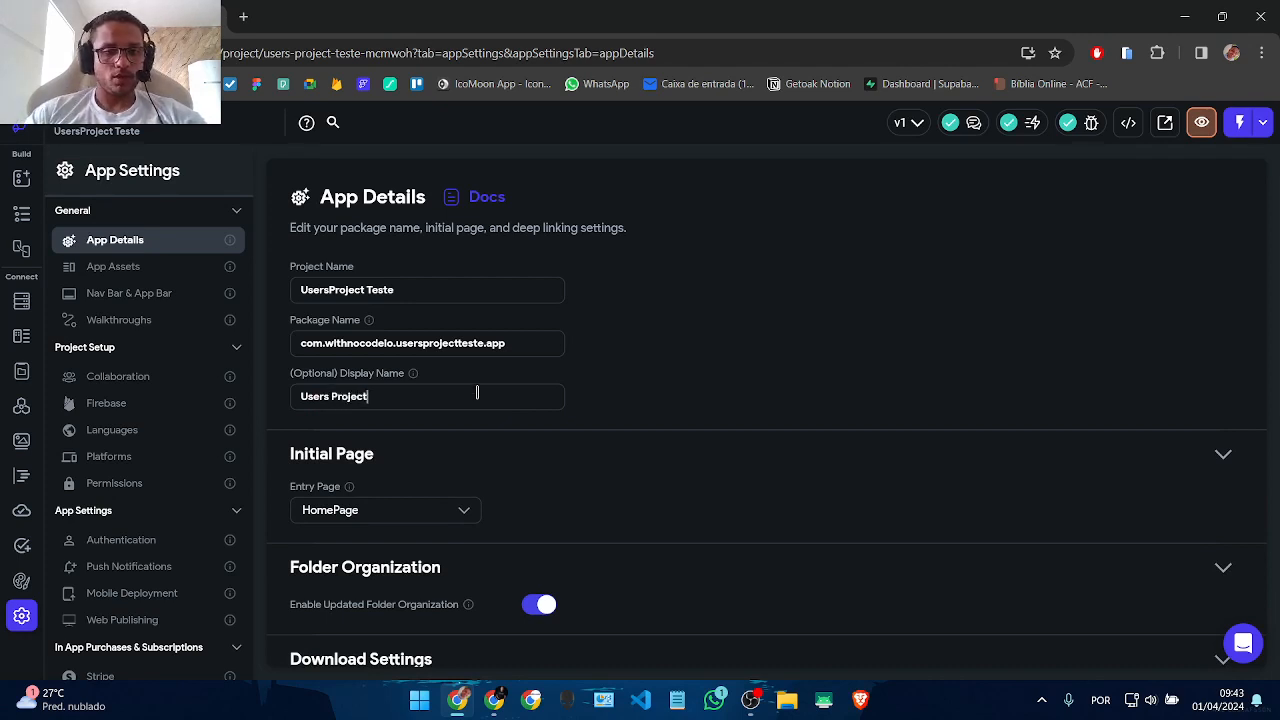
scroll(663, 469, down, 2)
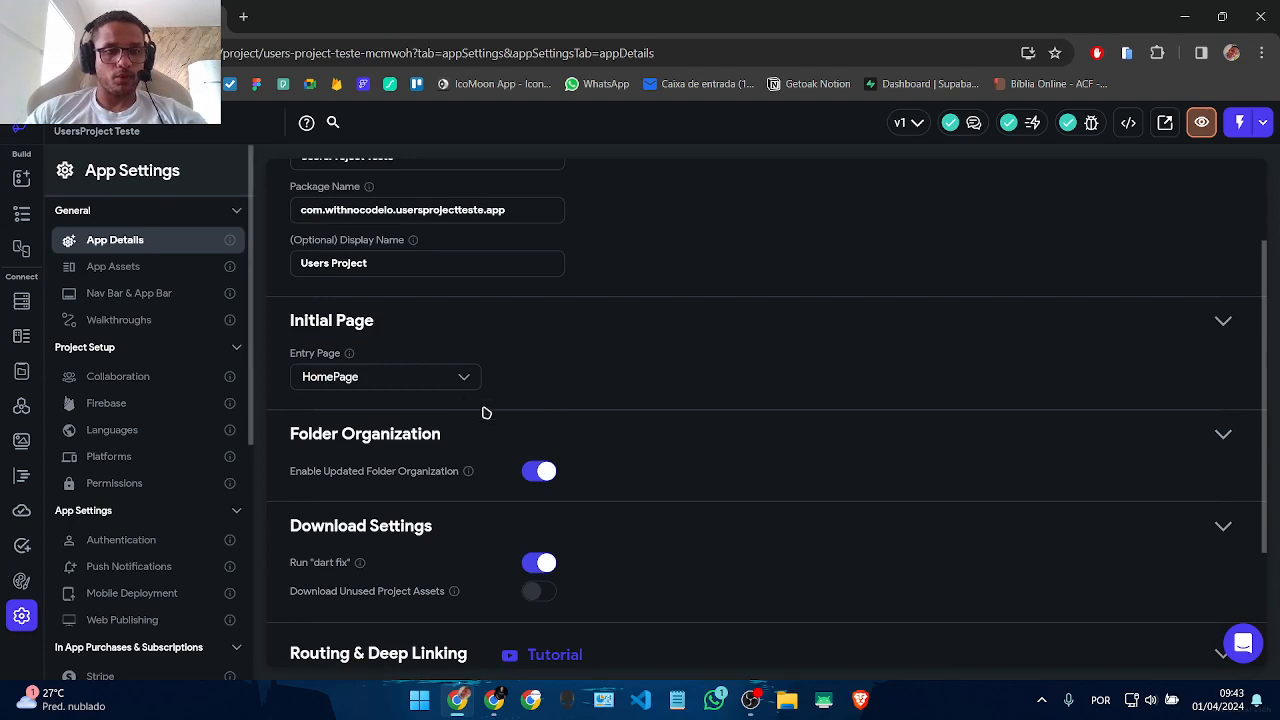
click(182, 243)
scroll(343, 343, down, 4)
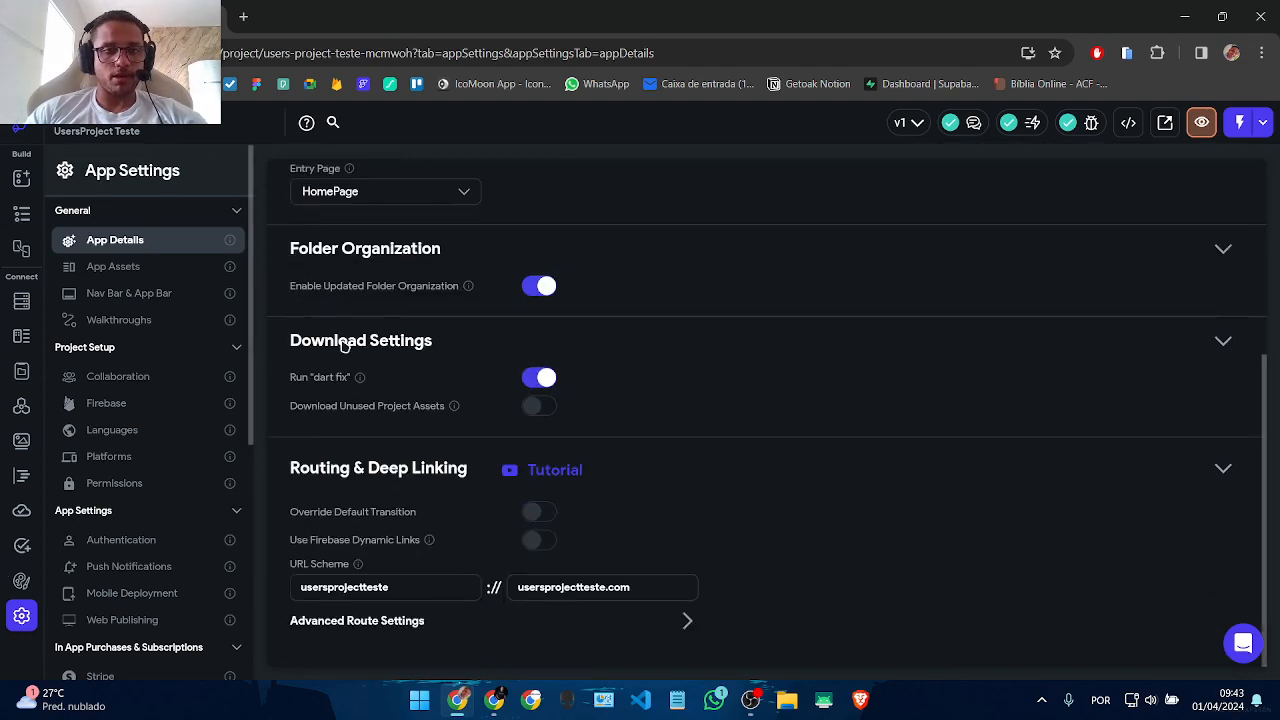
scroll(737, 543, up, 4)
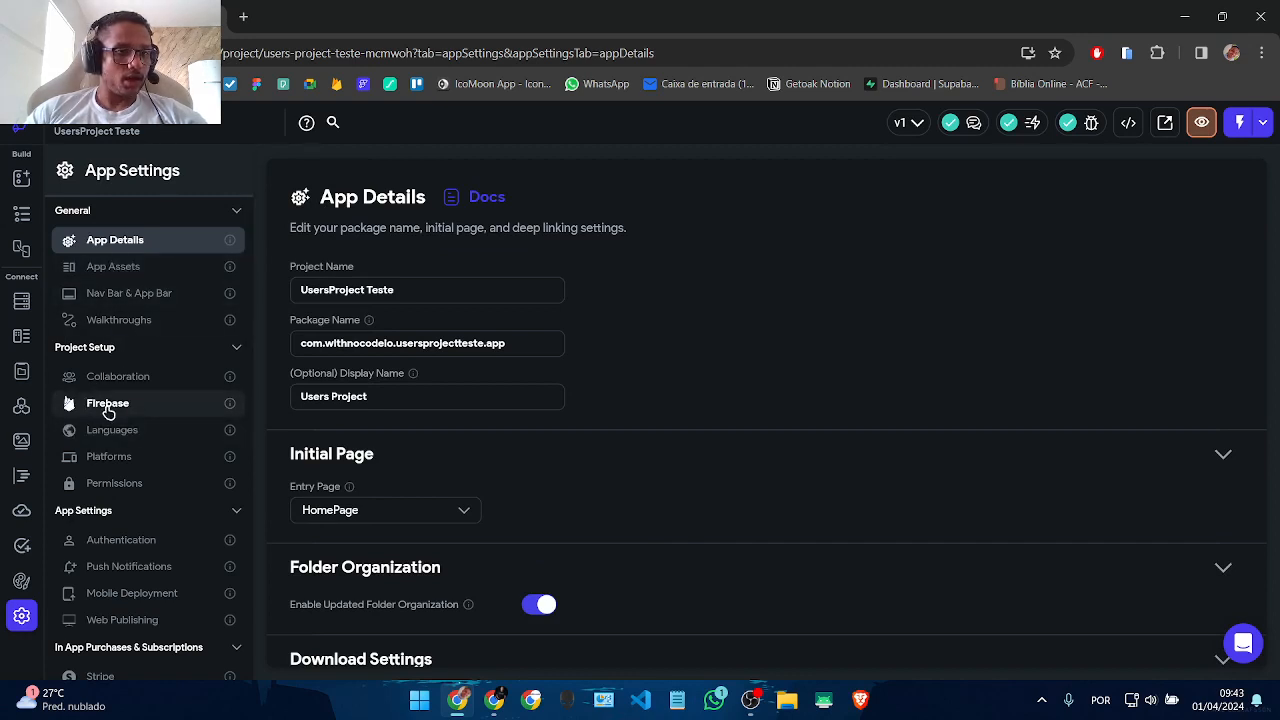
click(108, 405)
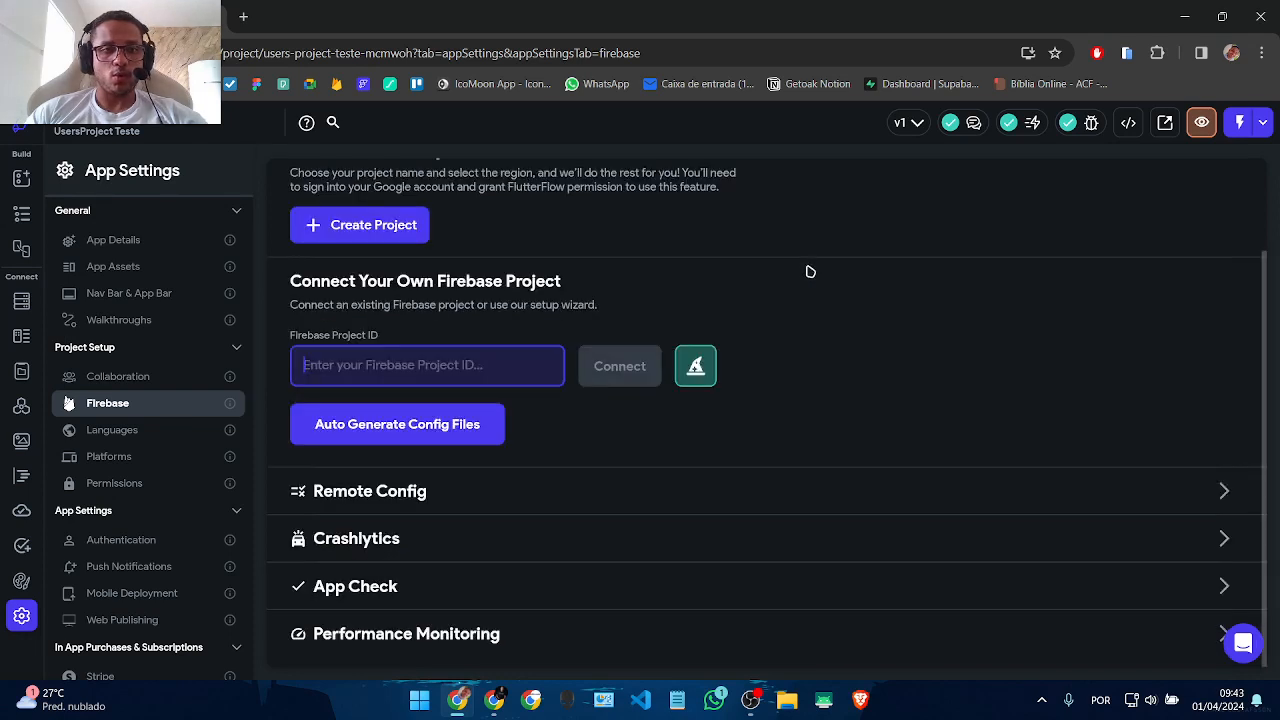
Step: Start a new Firebase project in southamerica-east1 (São Paulo) and choose Sign in with Google
scroll(806, 272, down, 2)
scroll(702, 564, up, 2)
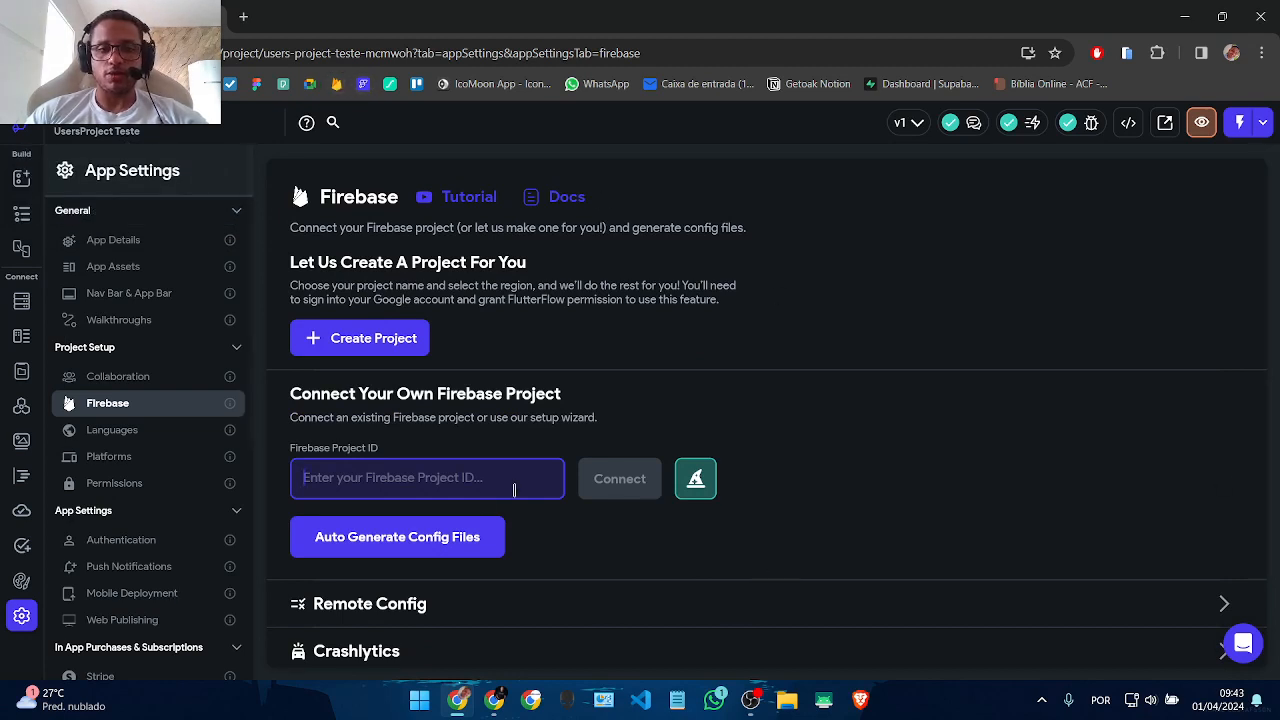
click(405, 341)
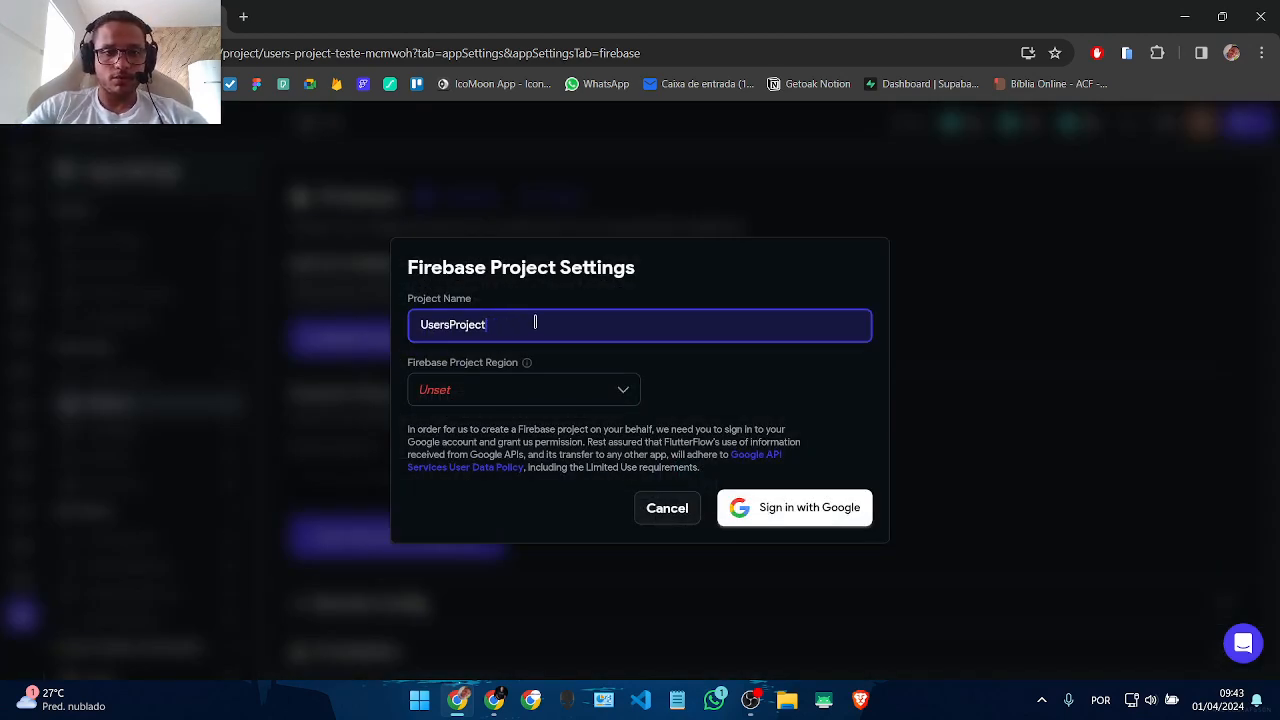
click(423, 397)
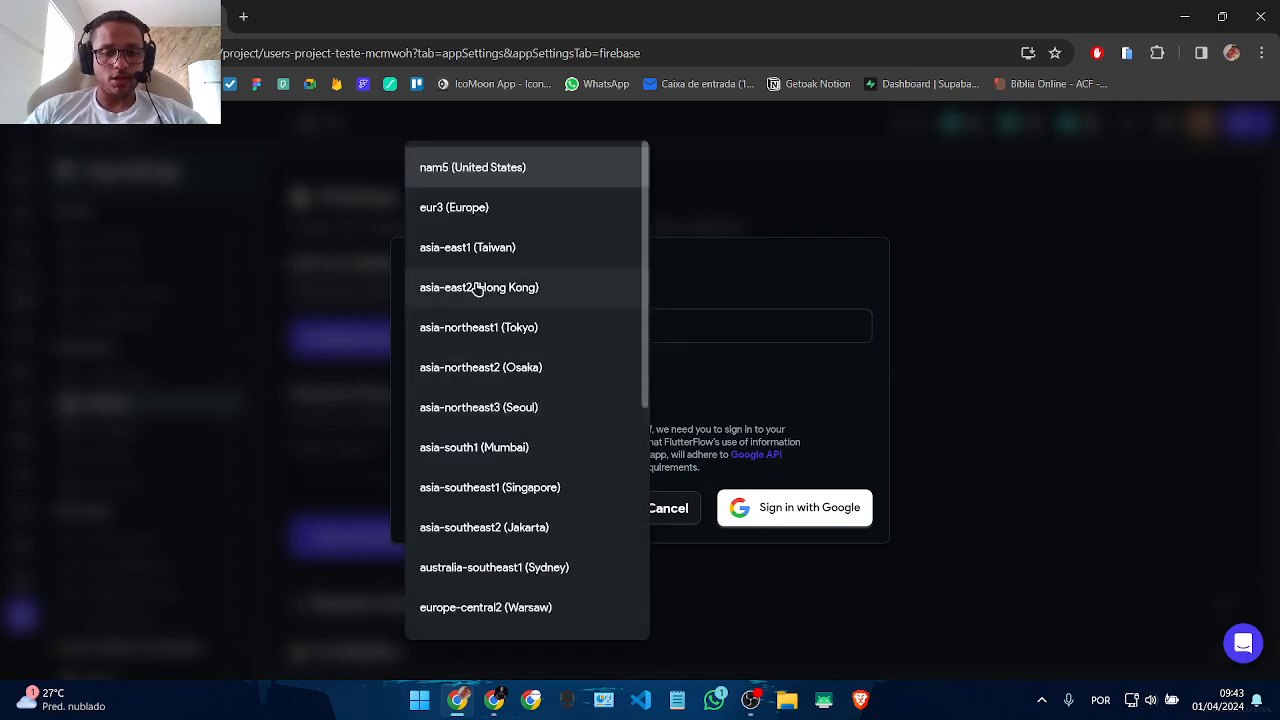
scroll(490, 360, down, 5)
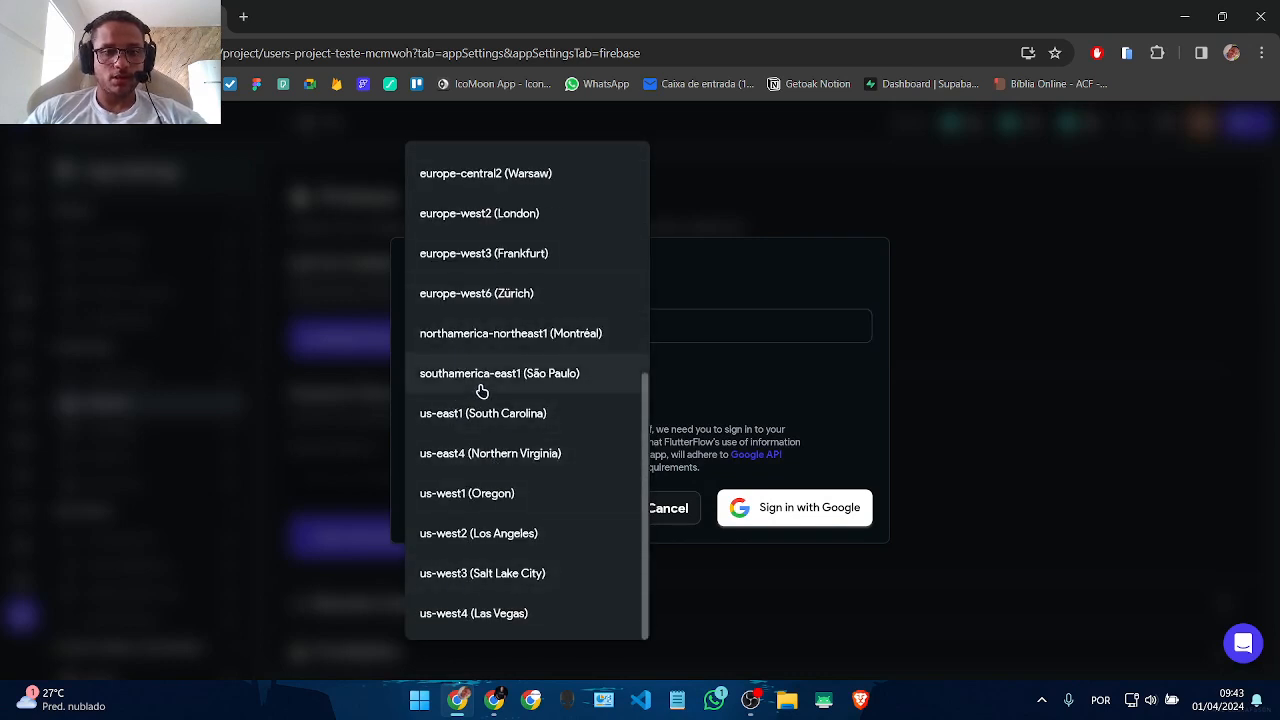
click(482, 390)
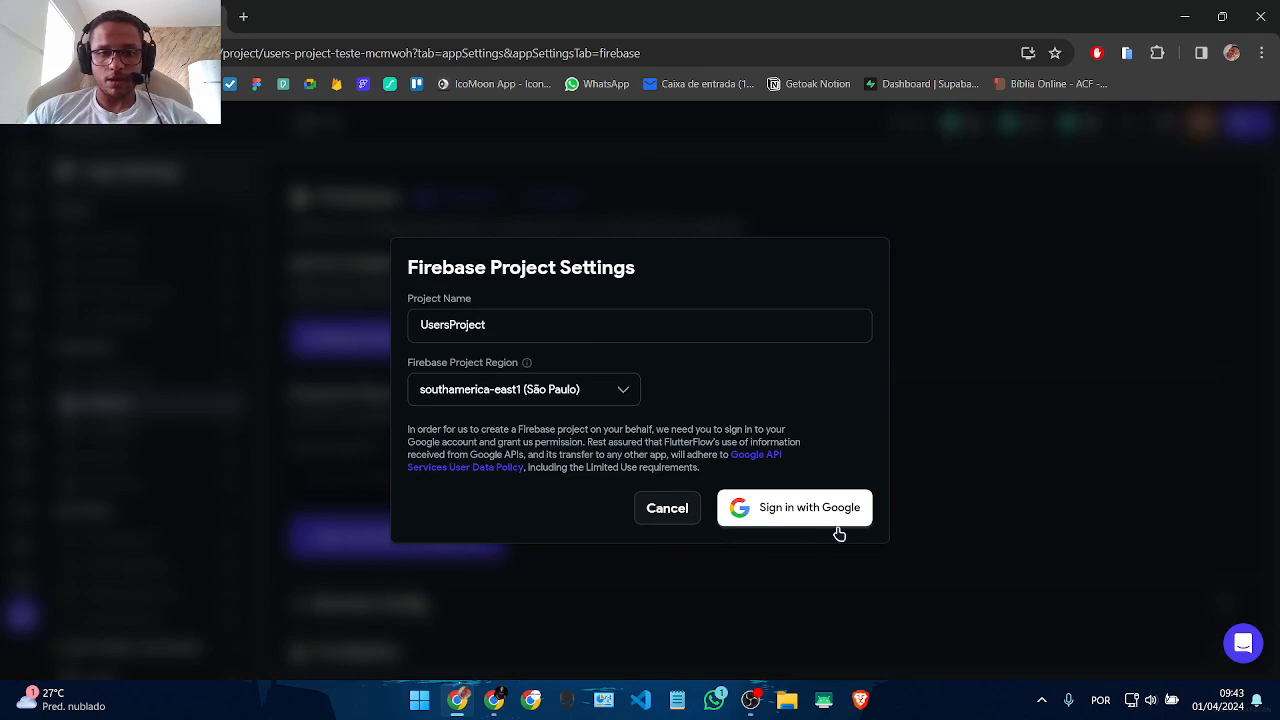
click(809, 515)
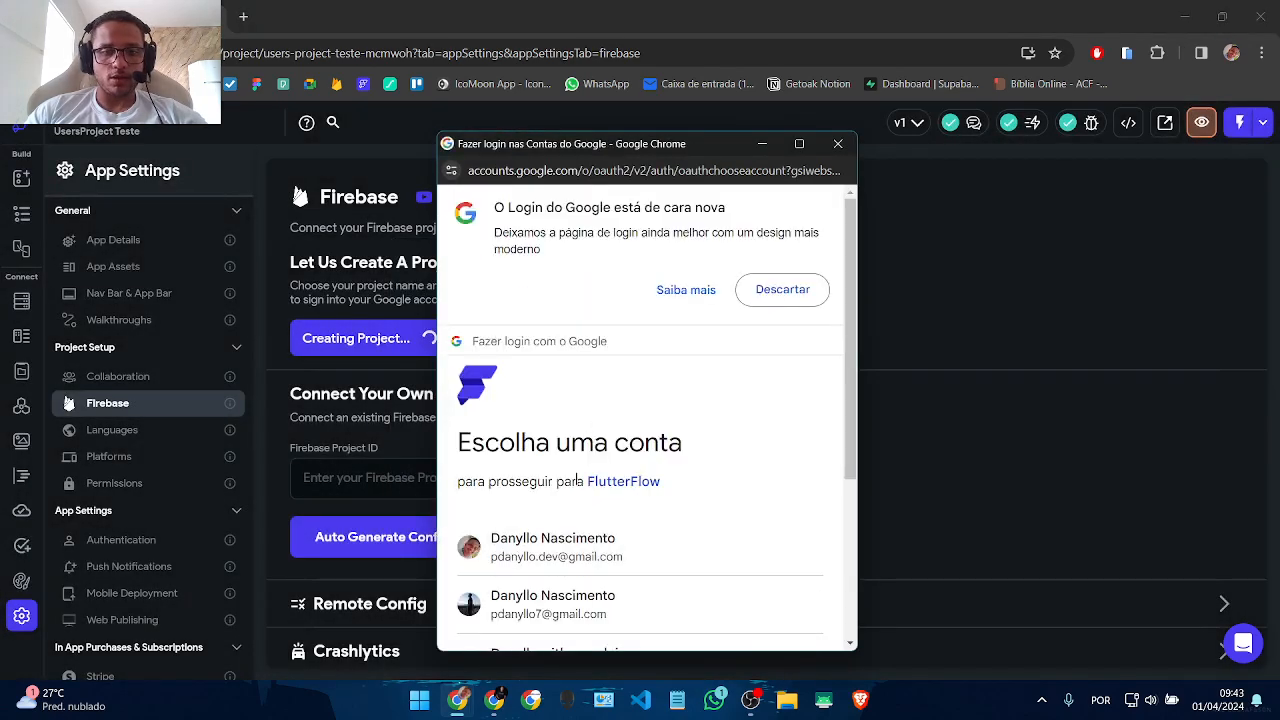
Step: Sign in with the first Google account and dismiss the chat notification
scroll(577, 481, down, 2)
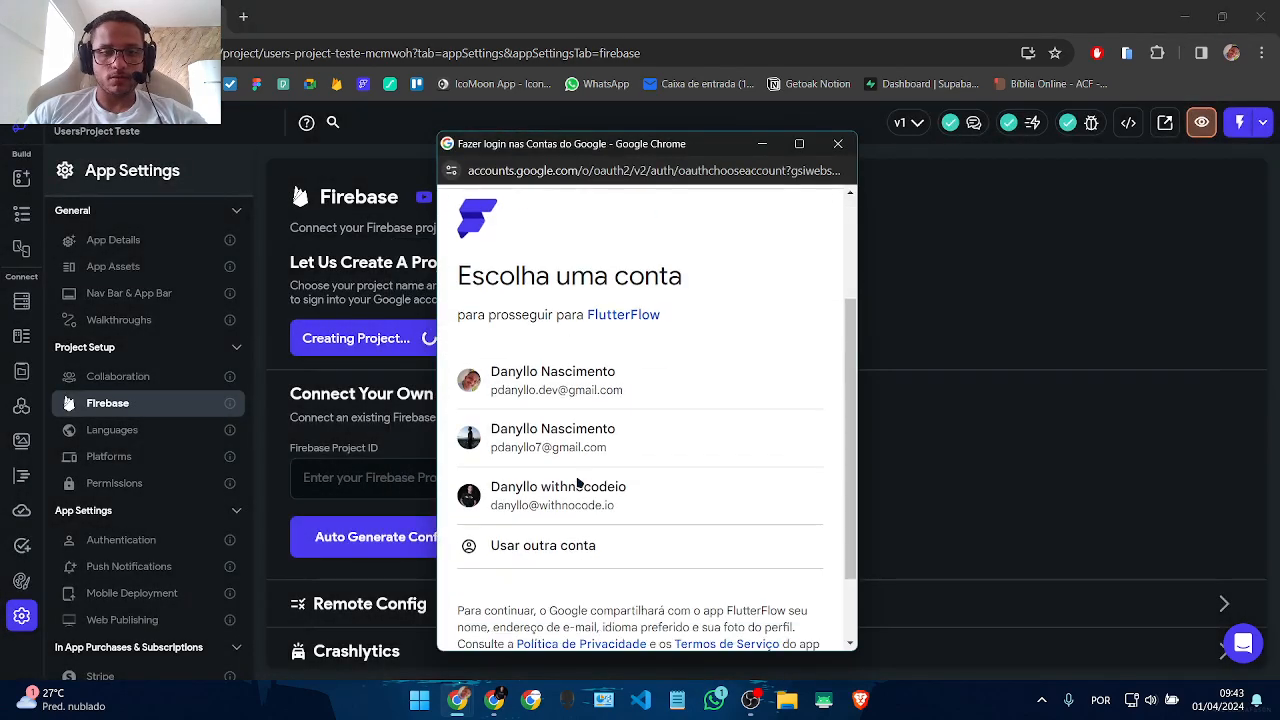
click(547, 394)
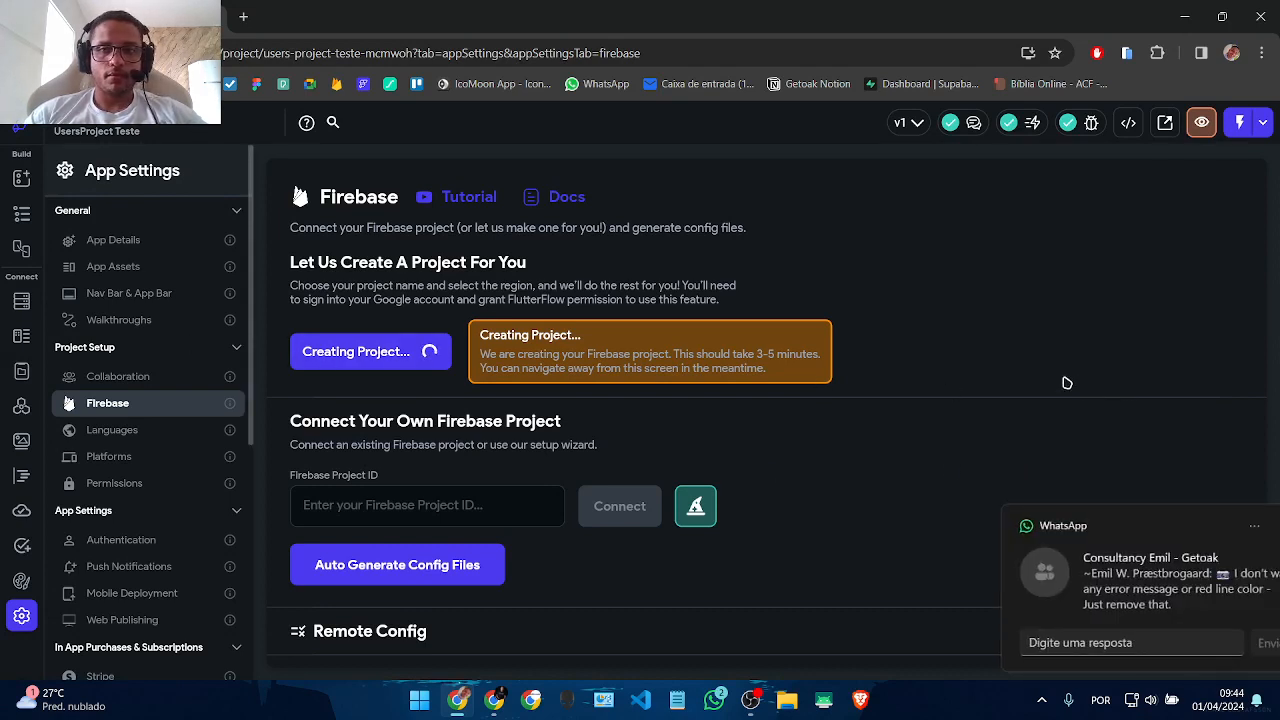
click(1247, 528)
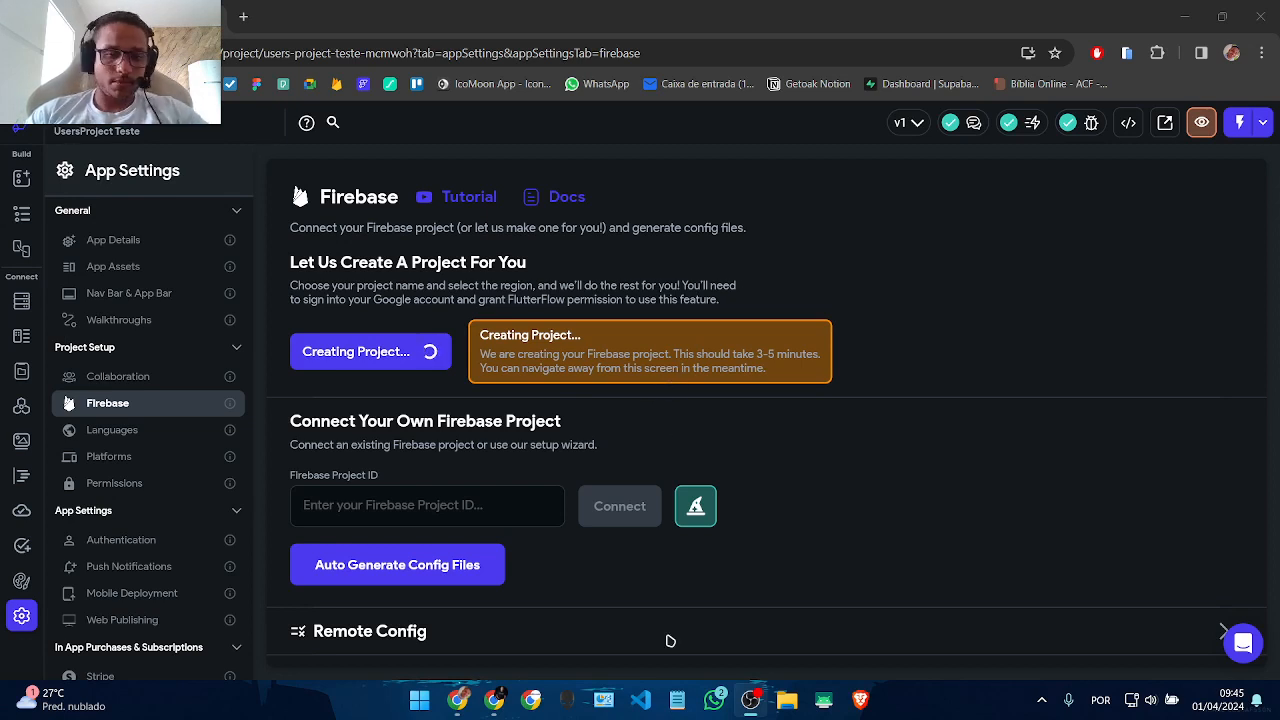
click(497, 703)
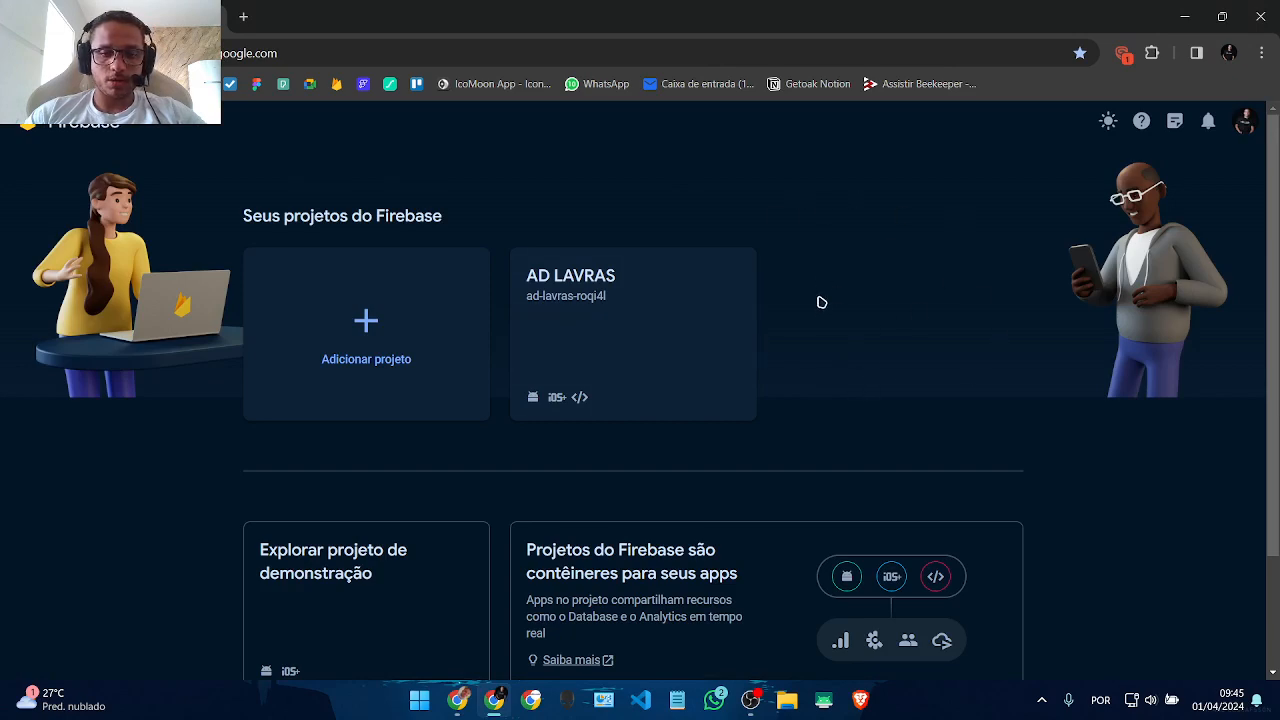
click(497, 703)
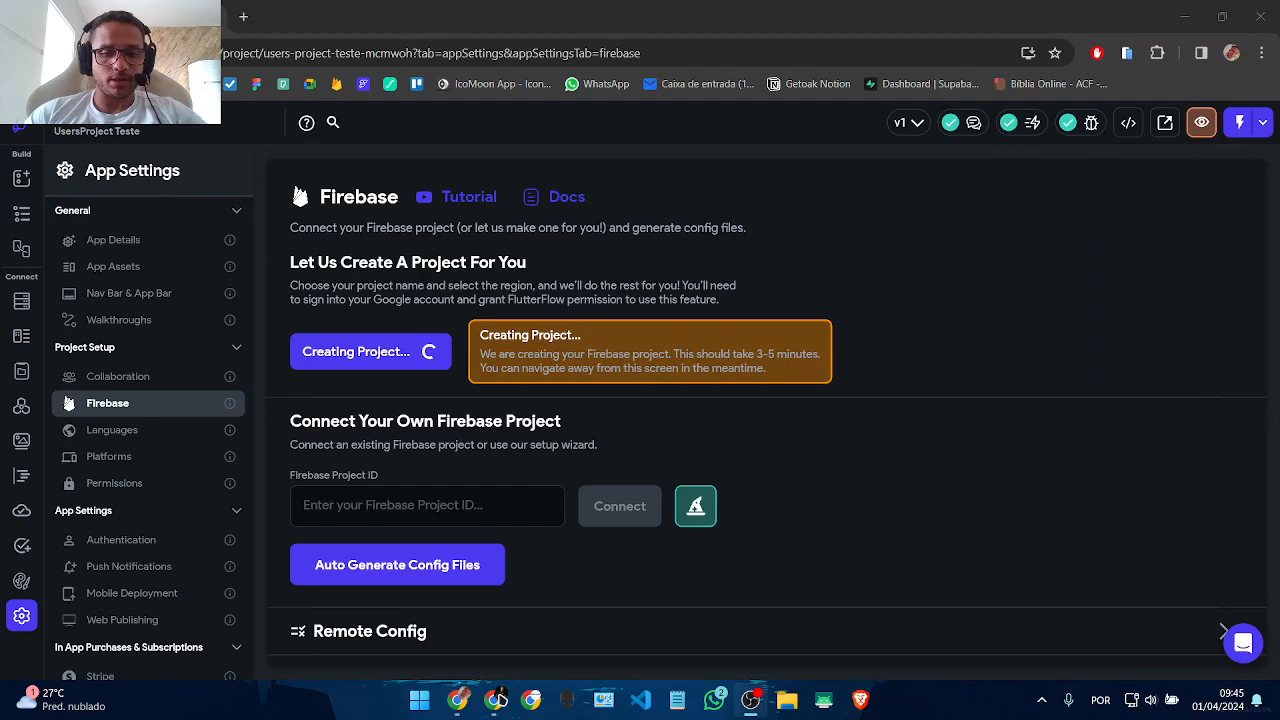
click(150, 240)
Step: Check the HomePage widget tree while waiting, then return to Firebase settings to confirm the project
scroll(494, 334, down, 3)
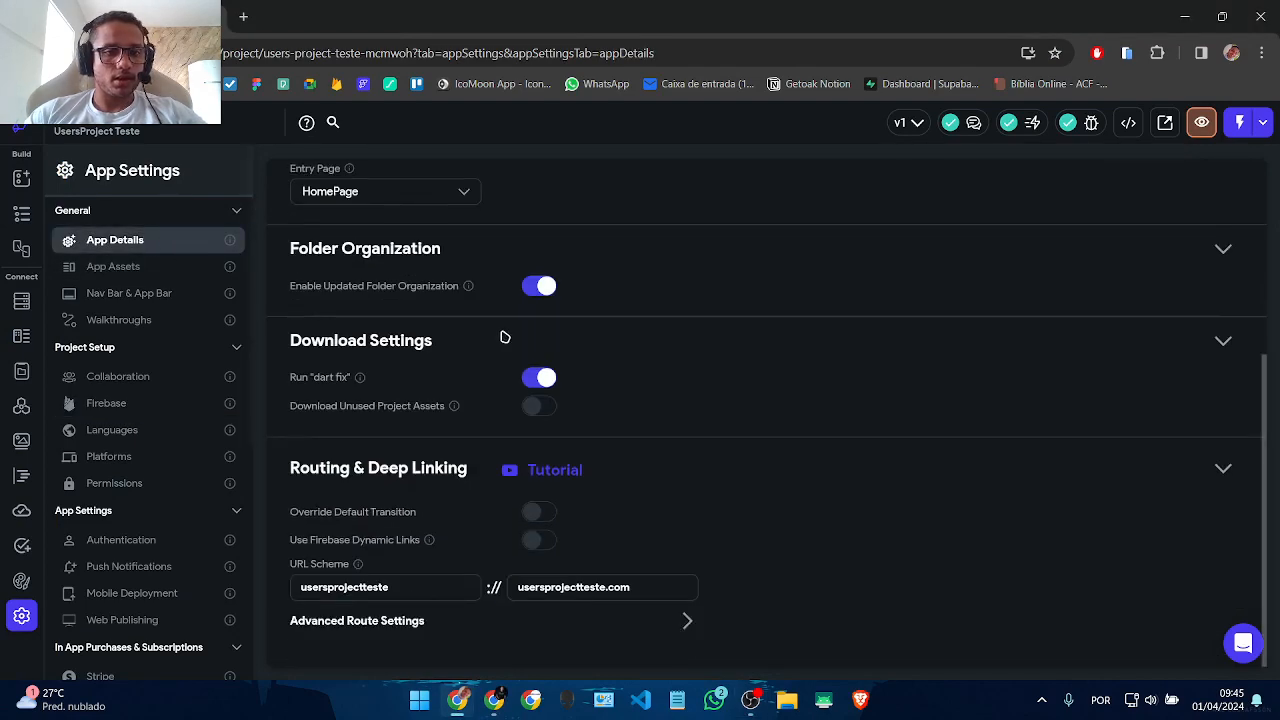
scroll(505, 337, up, 3)
click(22, 218)
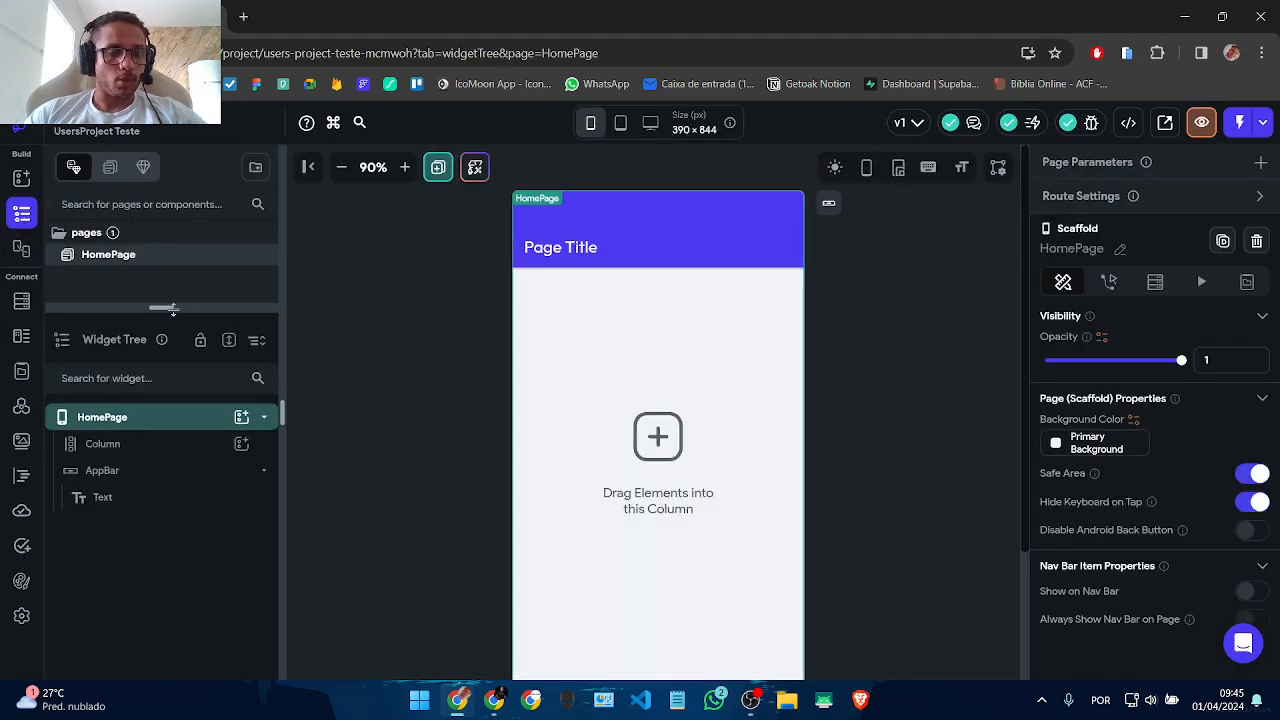
drag(172, 310, 172, 333)
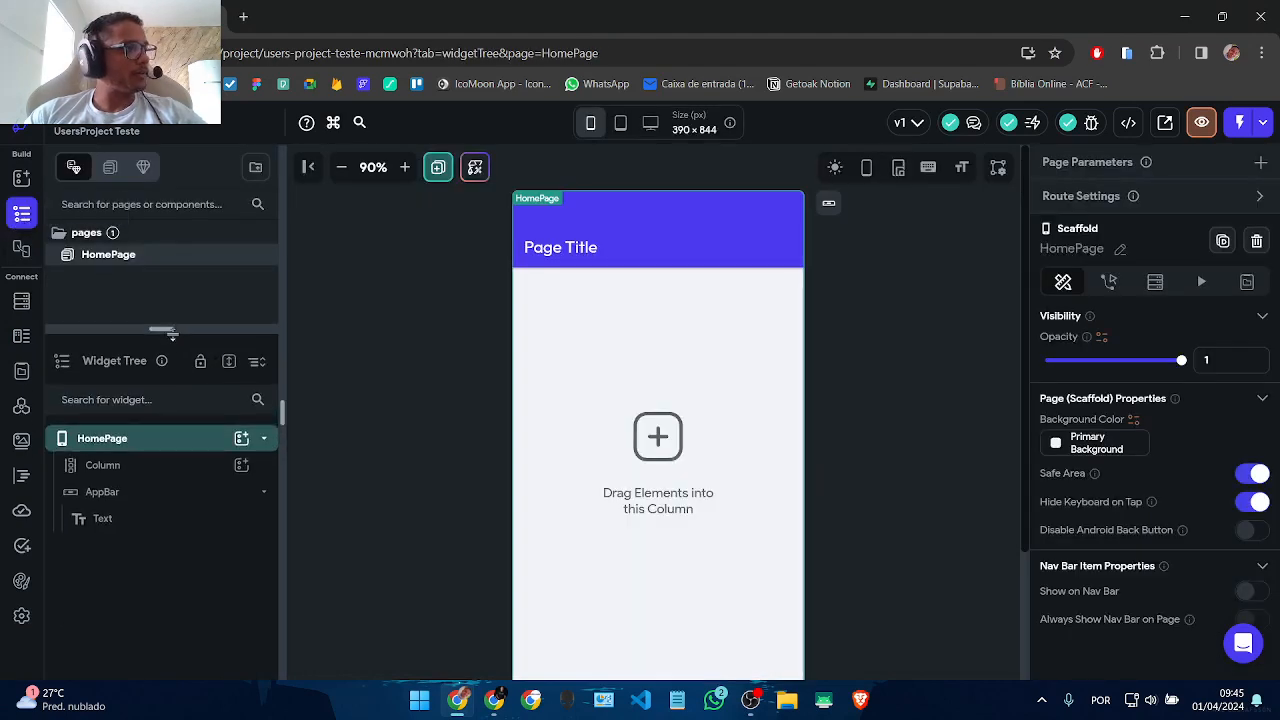
click(22, 615)
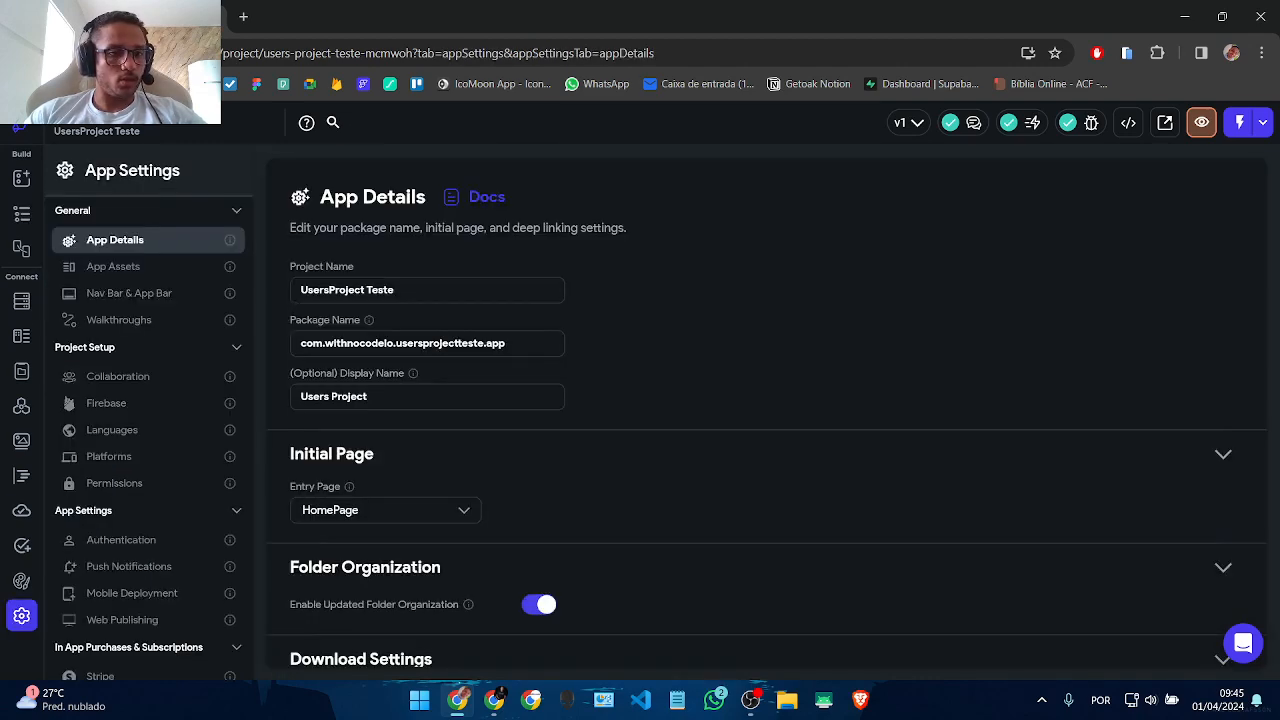
click(108, 404)
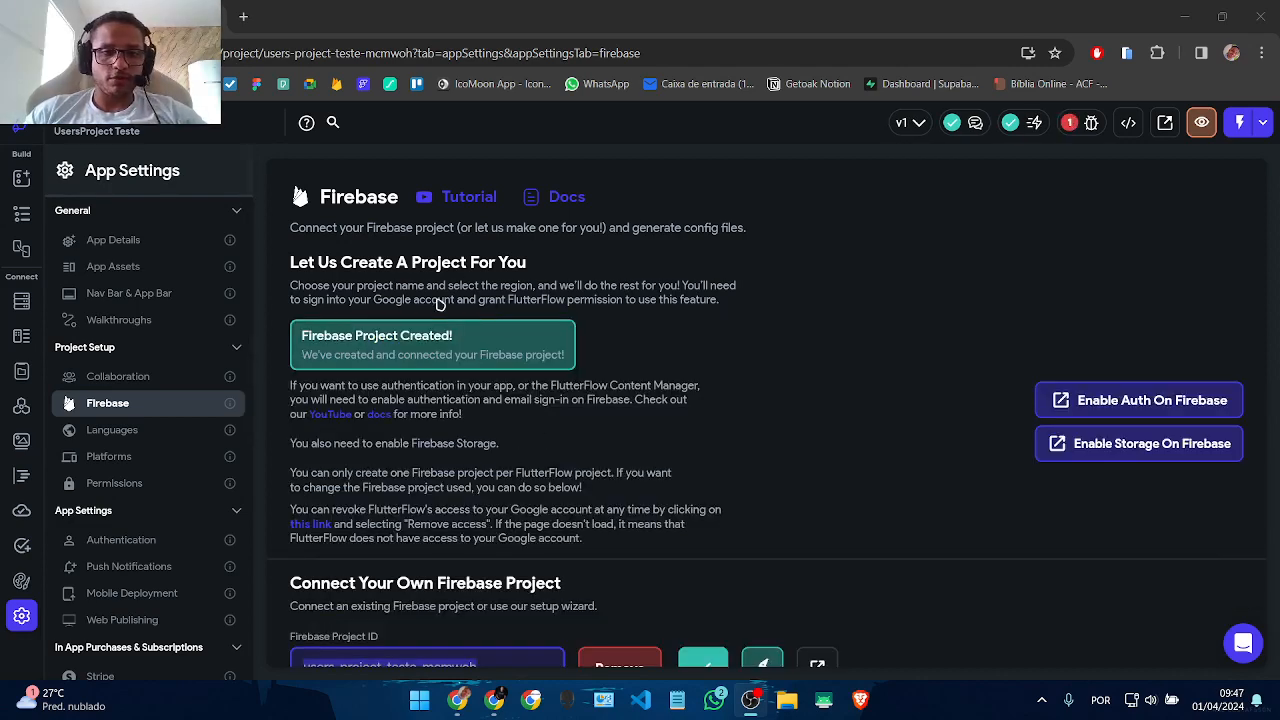
Step: Auto-generate Firebase config files for package com.withnocodeio.usersprojectteste.app
scroll(378, 474, down, 1)
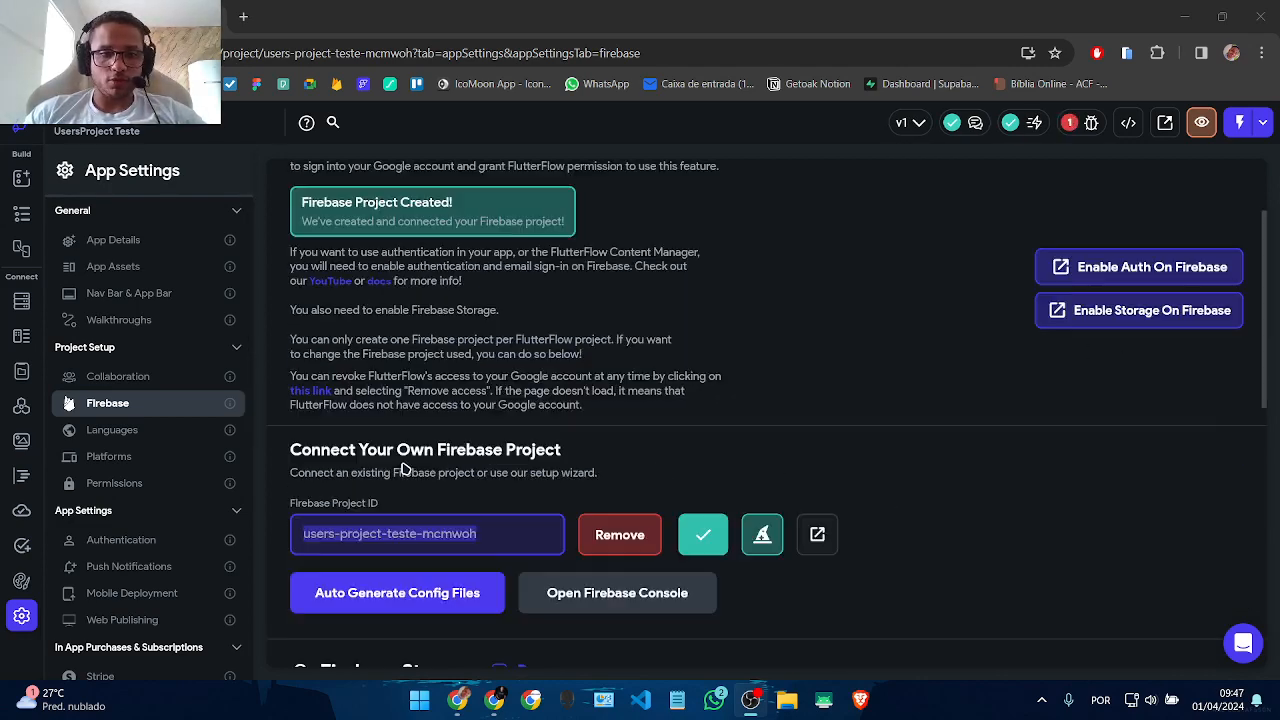
scroll(430, 345, up, 1)
scroll(500, 515, down, 2)
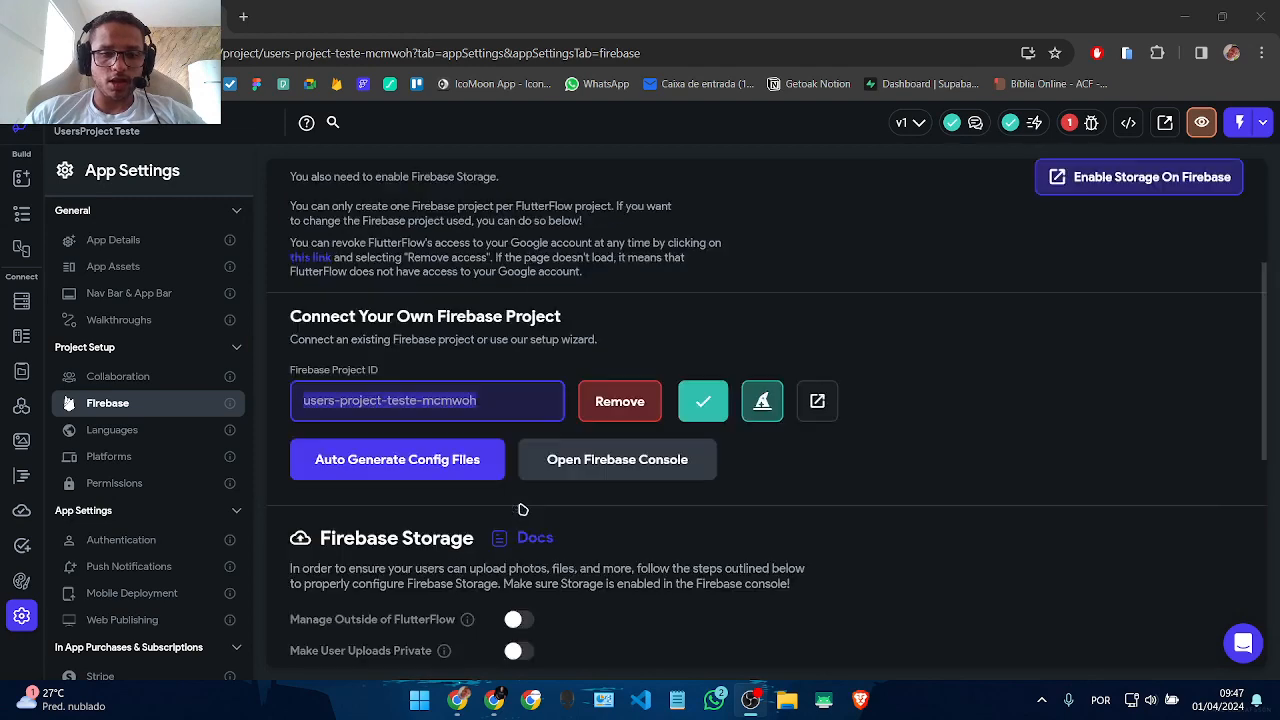
click(481, 400)
drag(481, 400, 312, 405)
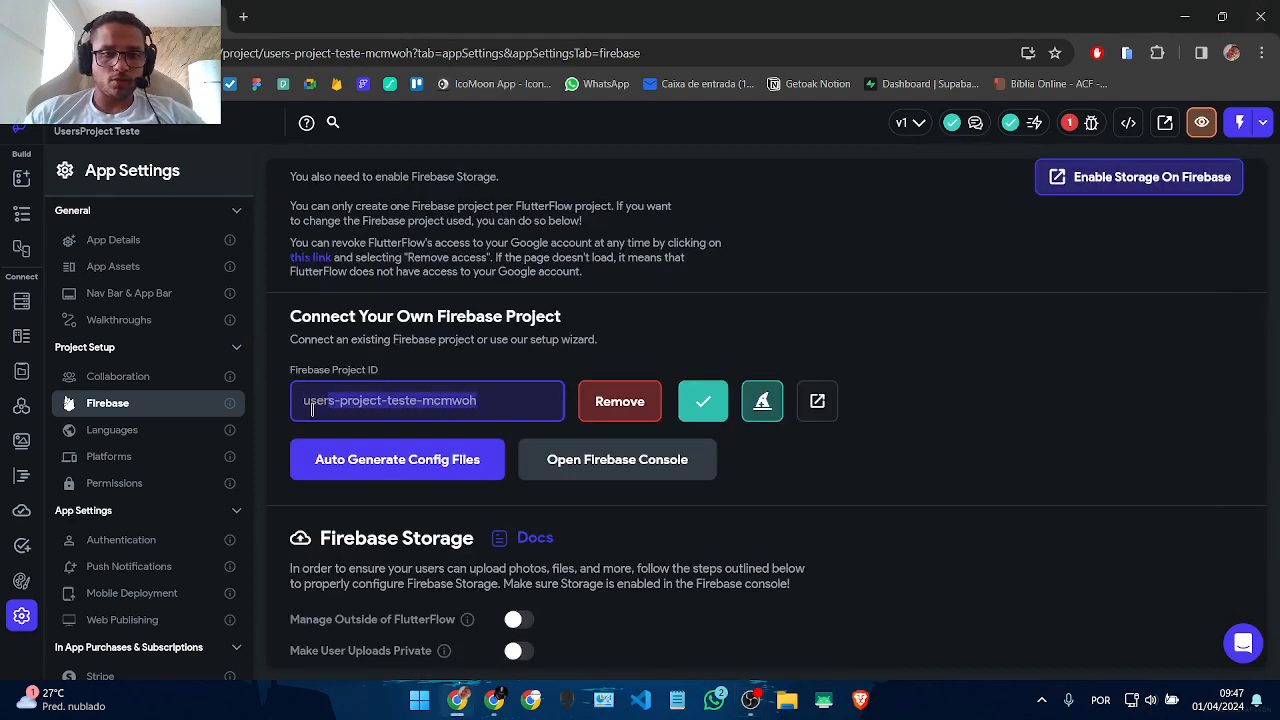
click(383, 481)
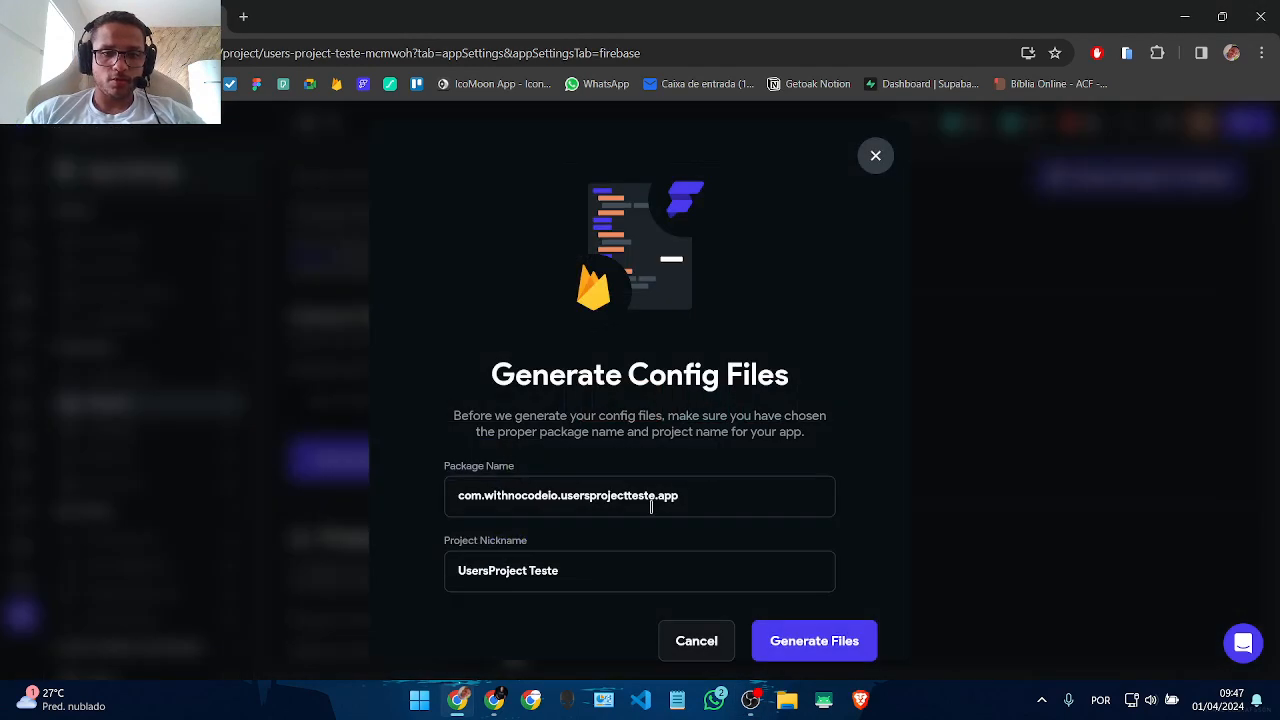
click(814, 641)
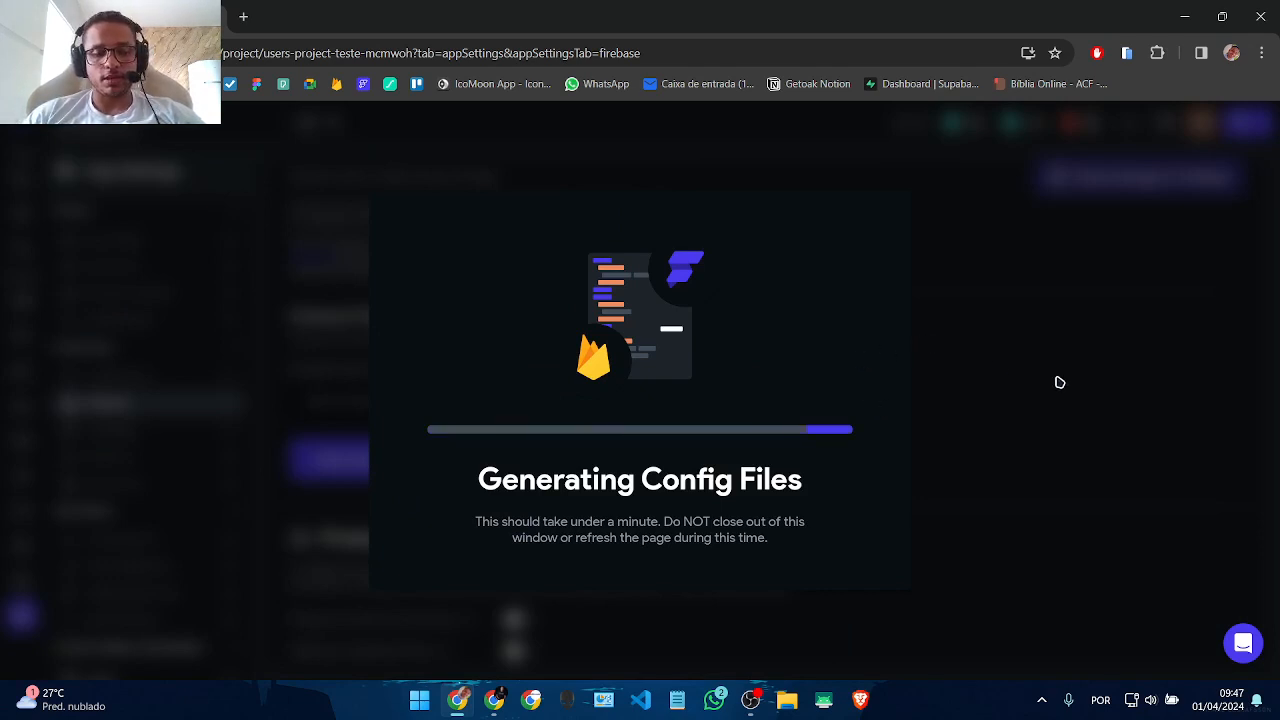
Step: Reload the Firebase console and open the UsersProject project's Build products
click(494, 699)
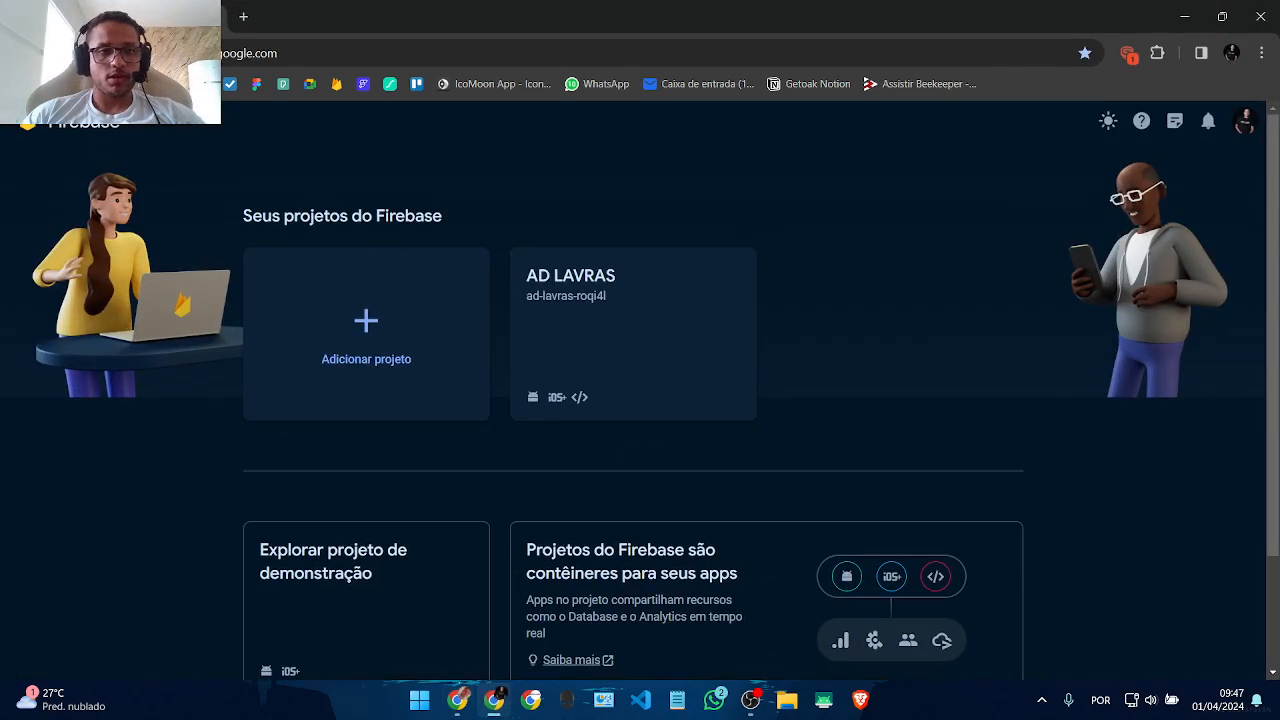
key(F5)
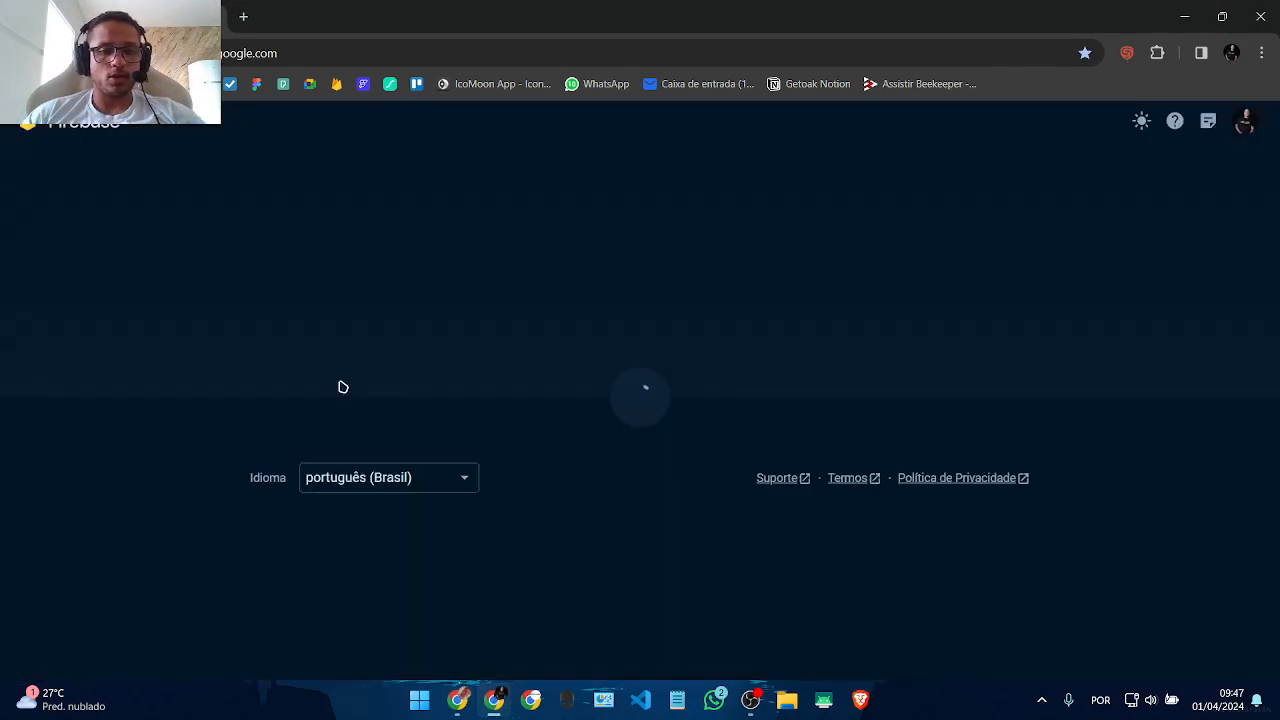
scroll(626, 360, down, 4)
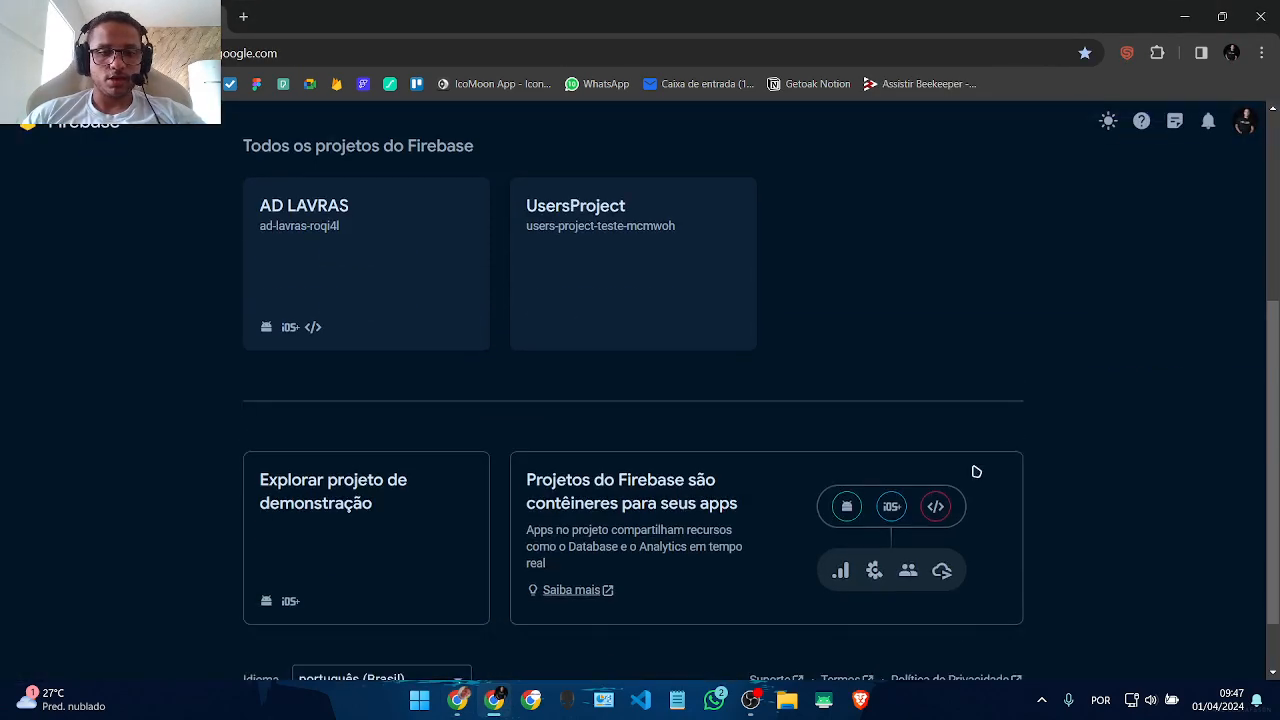
click(578, 268)
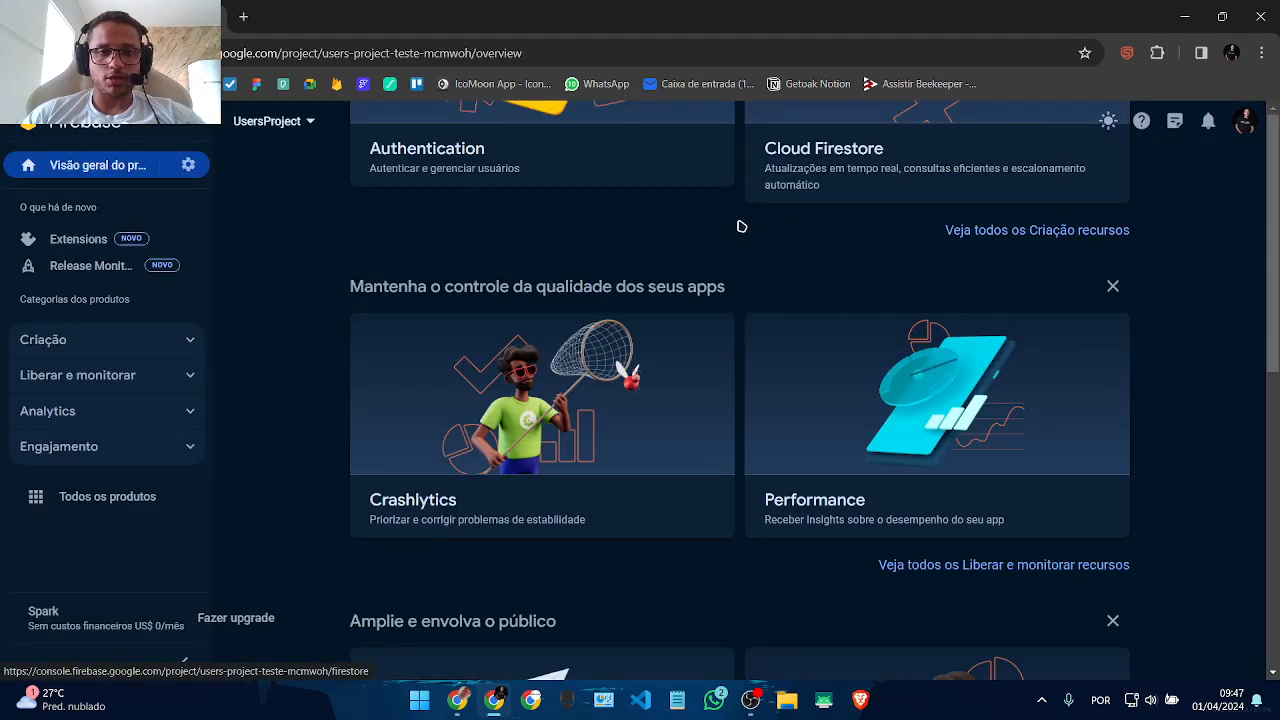
click(55, 339)
click(80, 425)
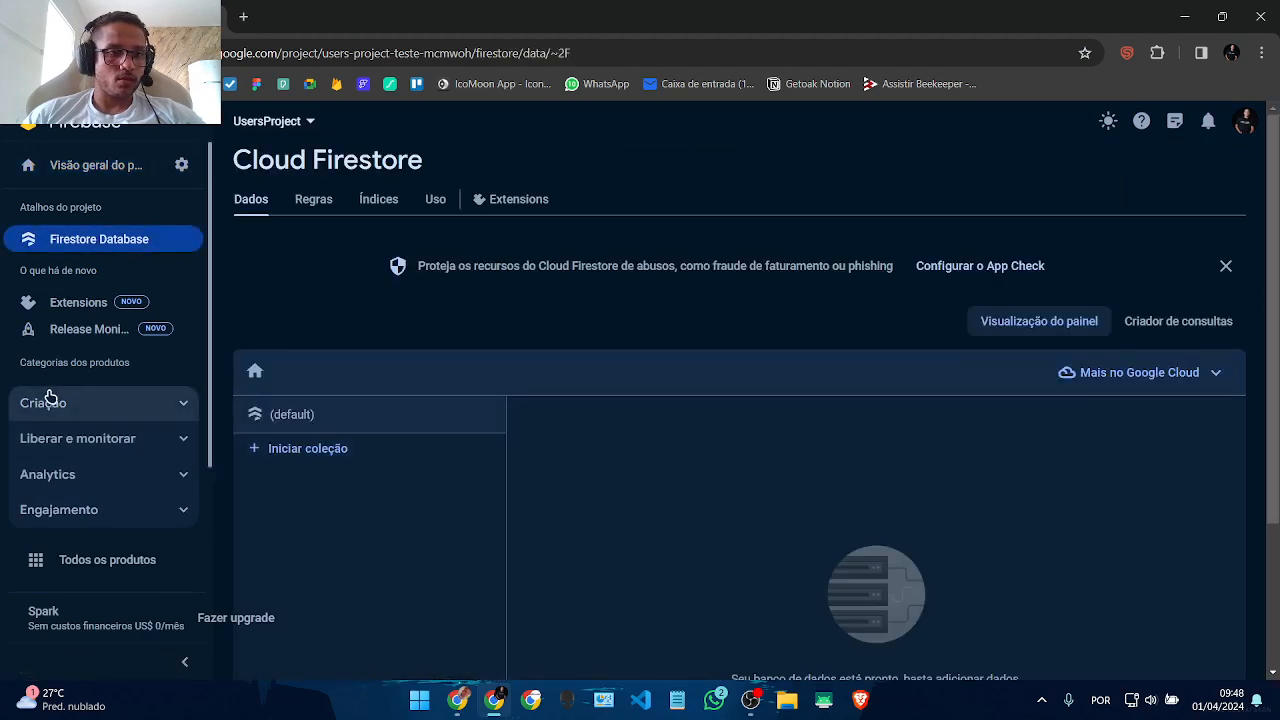
click(49, 398)
scroll(80, 560, down, 2)
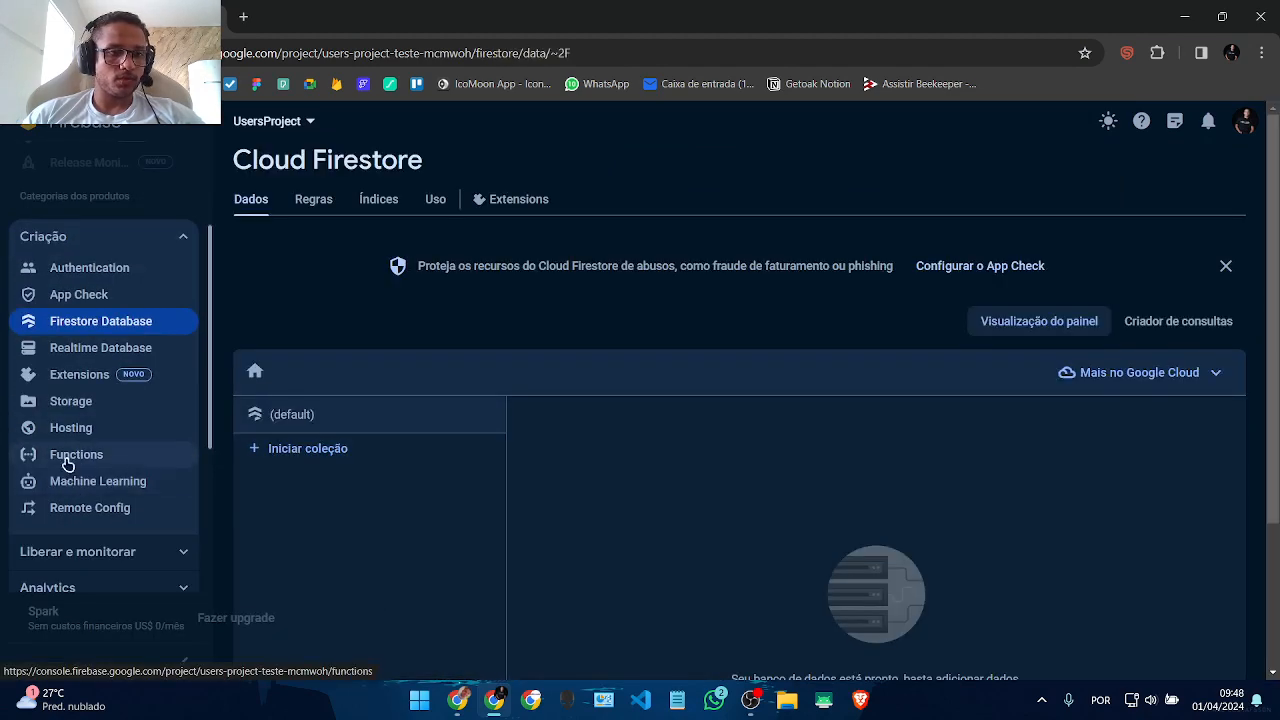
scroll(88, 420, up, 2)
Step: Enable and save E-mail/password sign-in under Authentication
click(90, 438)
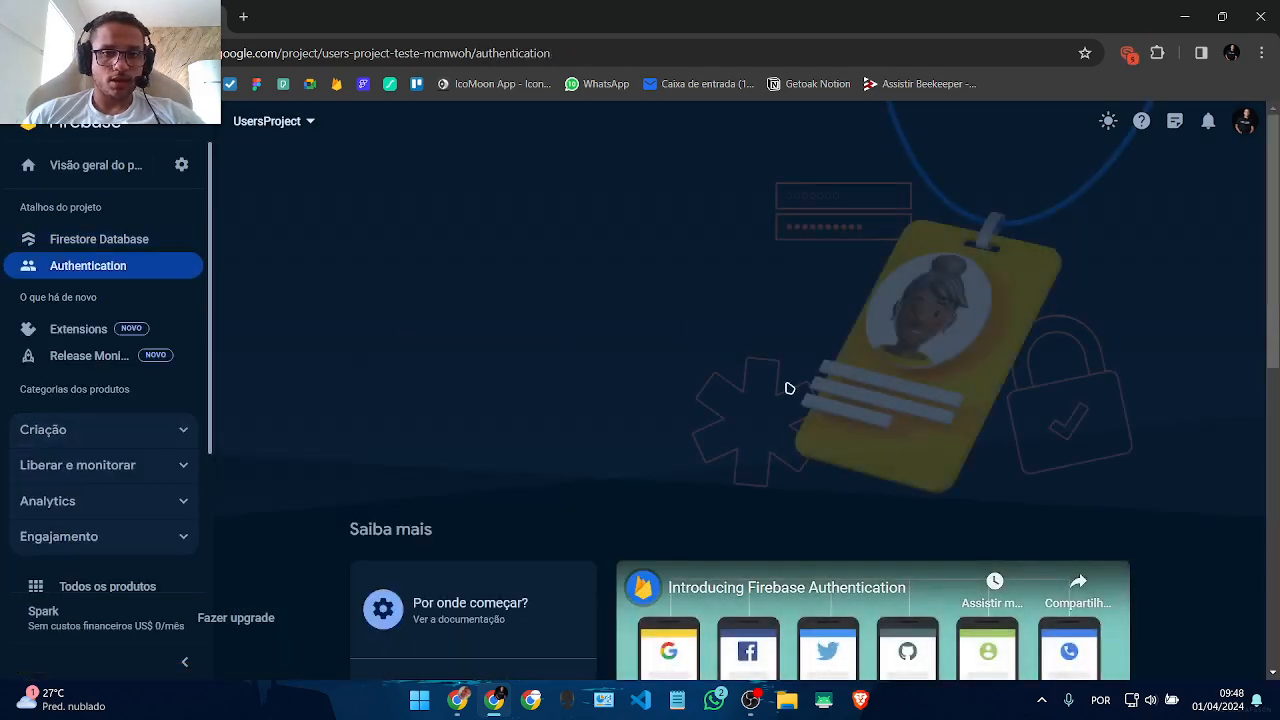
click(438, 356)
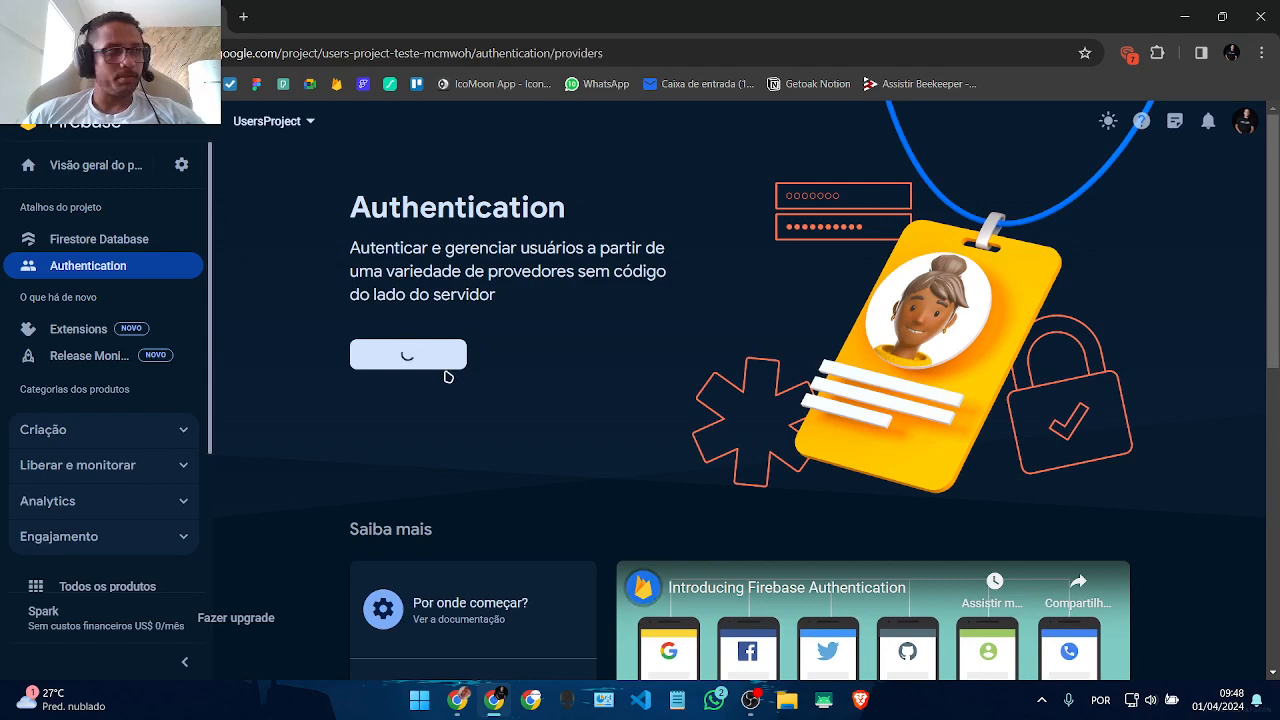
click(466, 412)
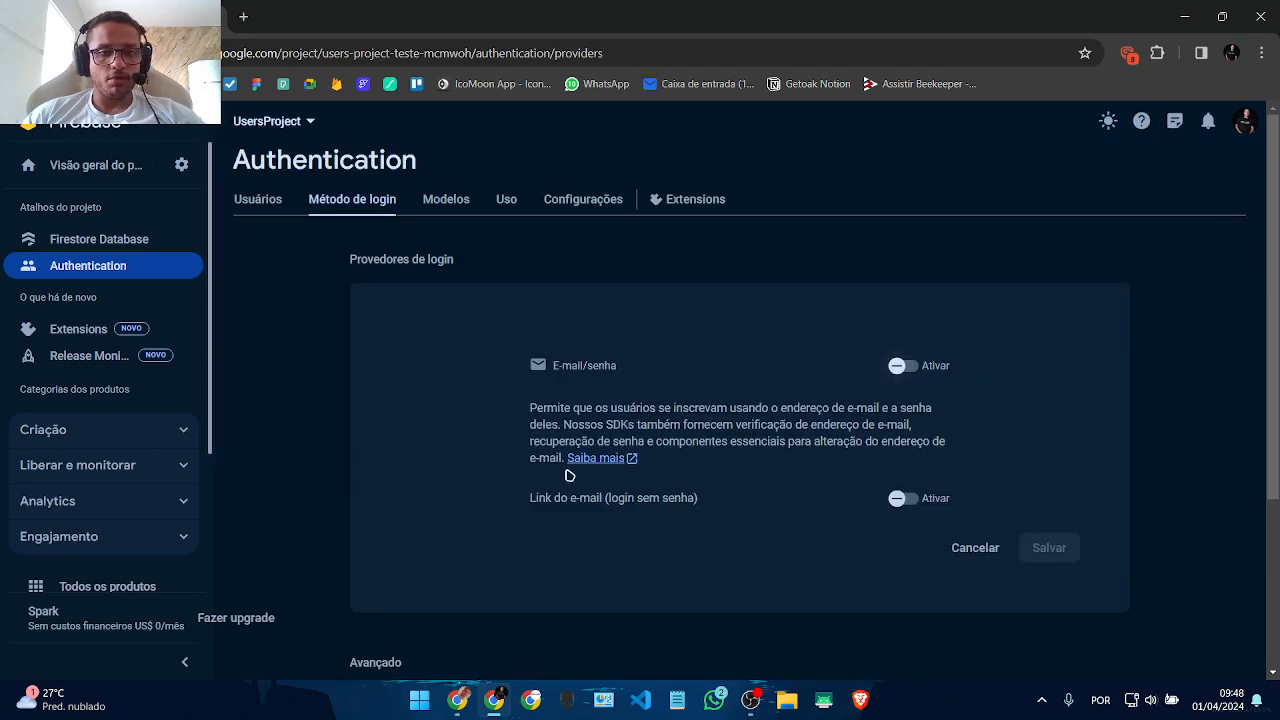
click(903, 366)
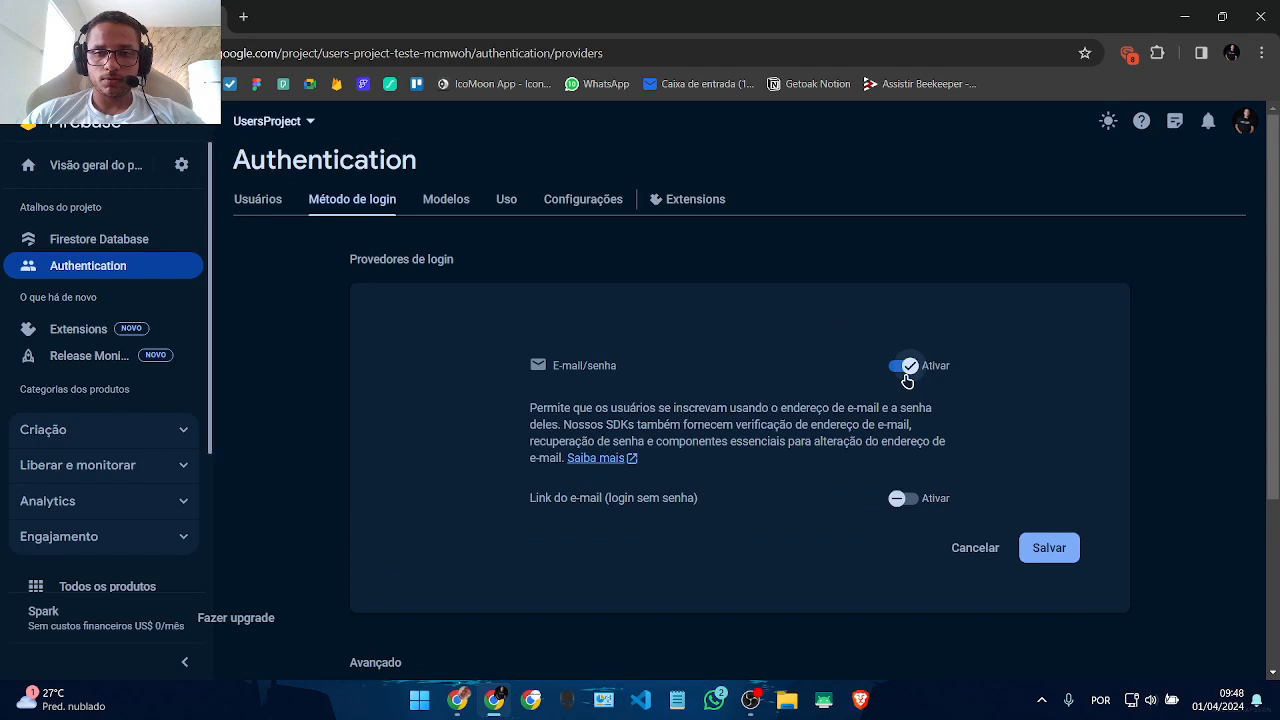
click(1046, 546)
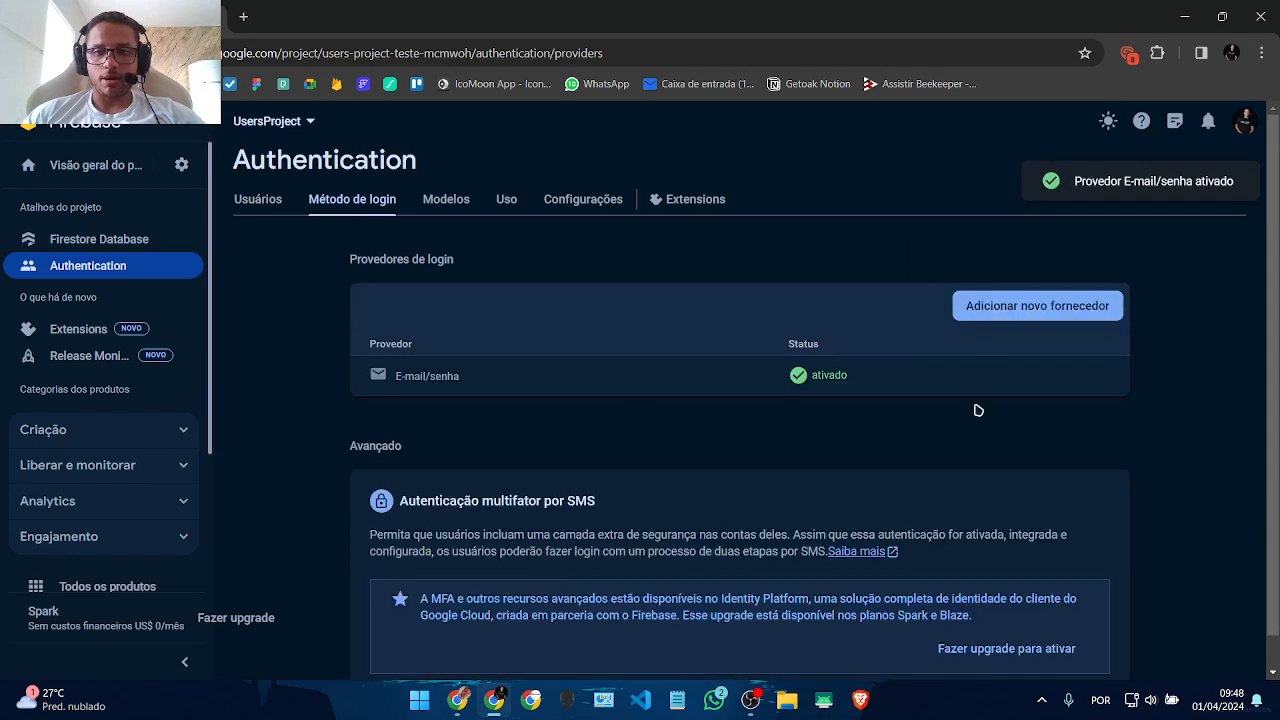
click(63, 242)
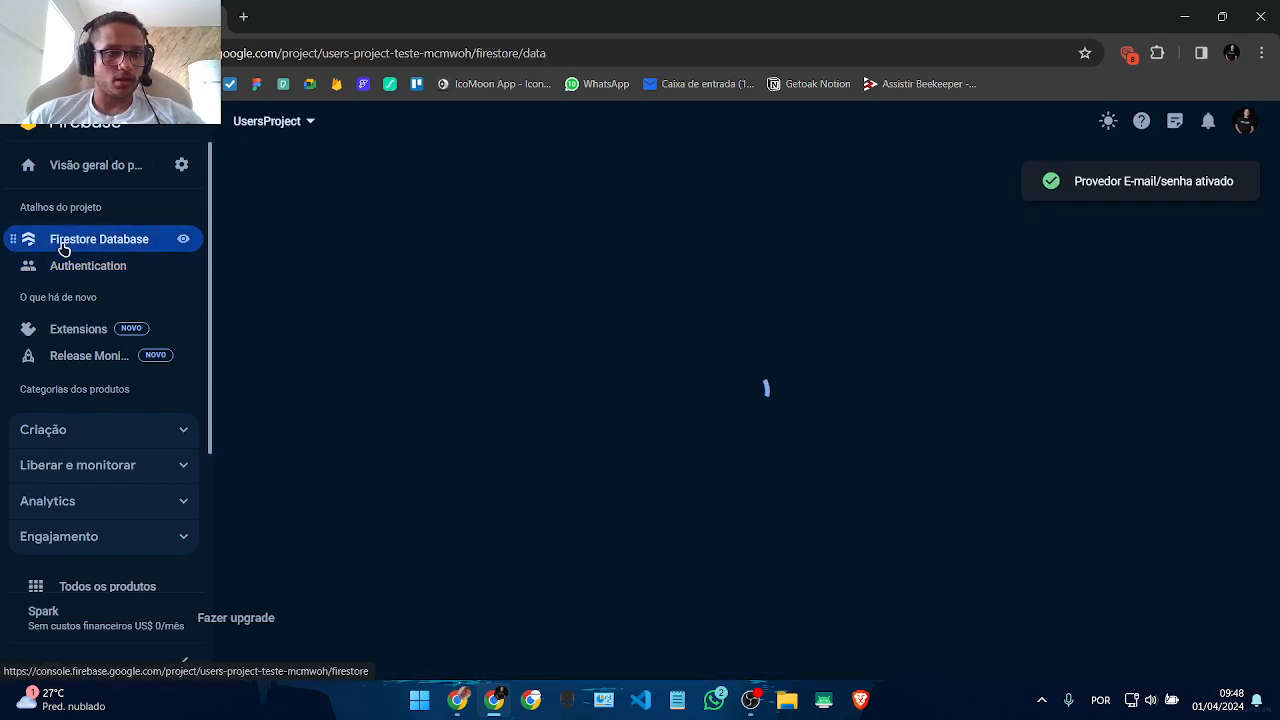
Step: View the Firestore security rules, then trigger Enable Storage from FlutterFlow's Firebase settings
click(314, 204)
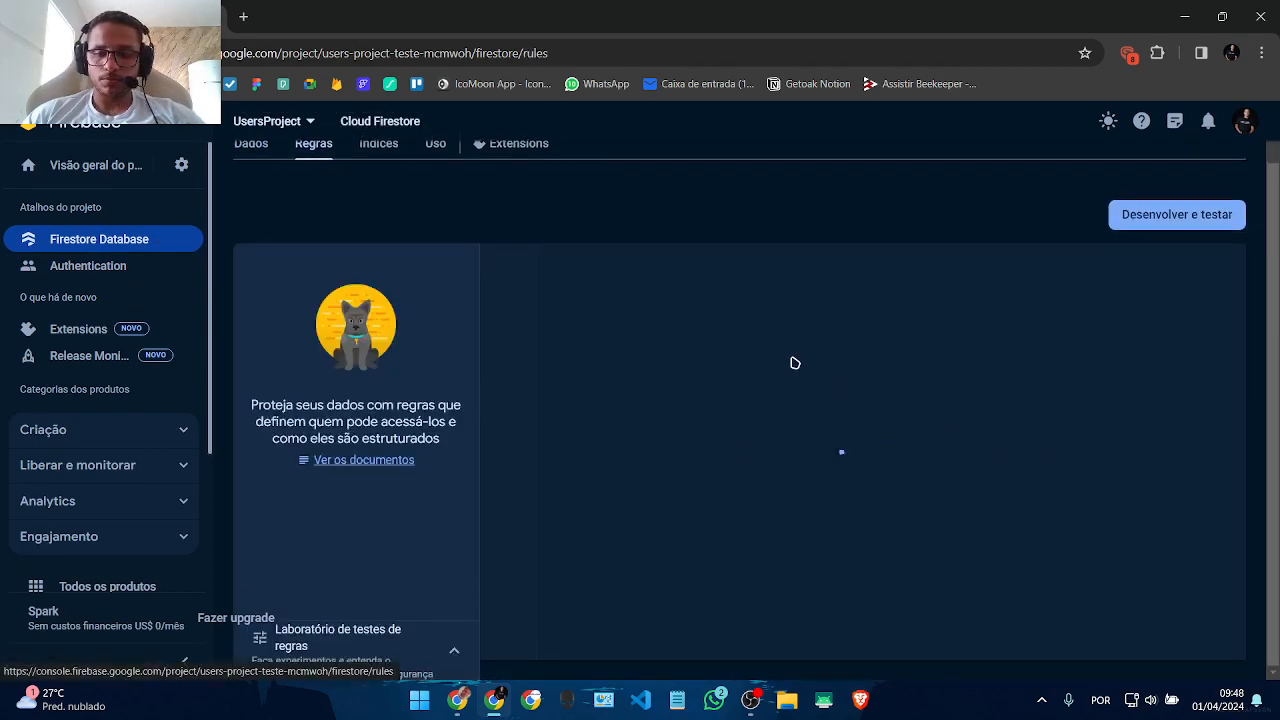
scroll(791, 363, up, 1)
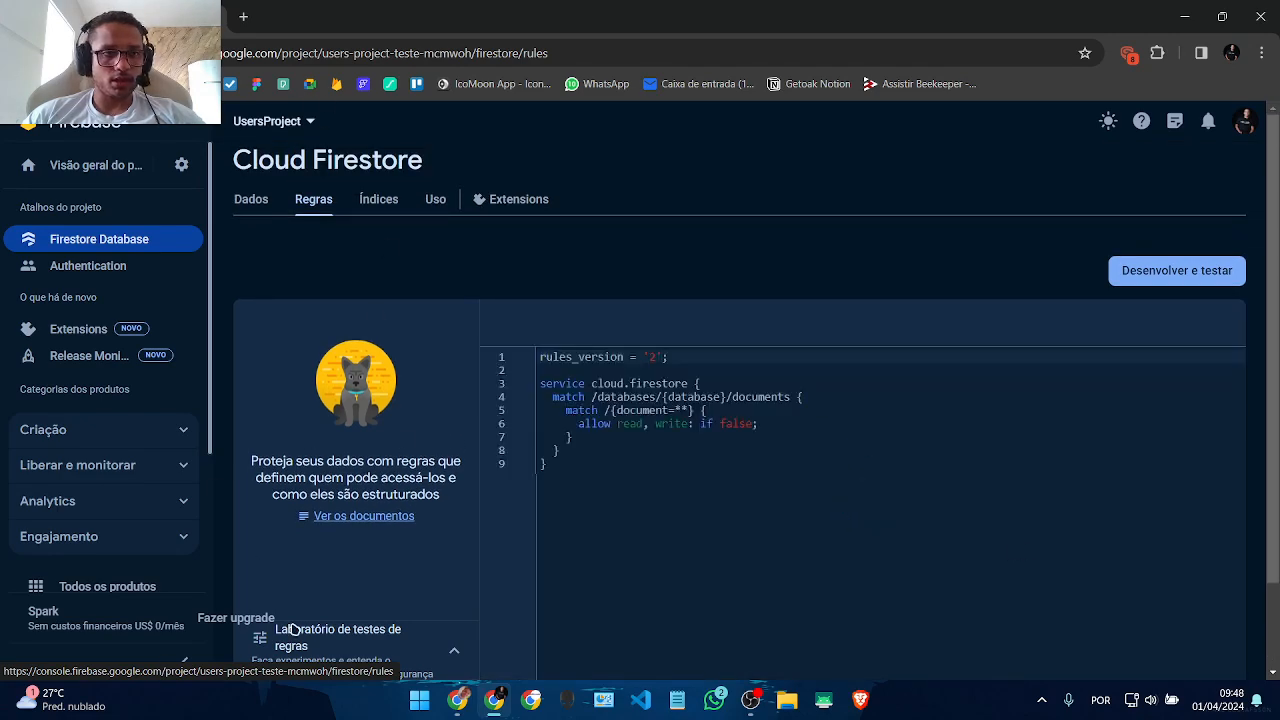
mouse_move(452, 712)
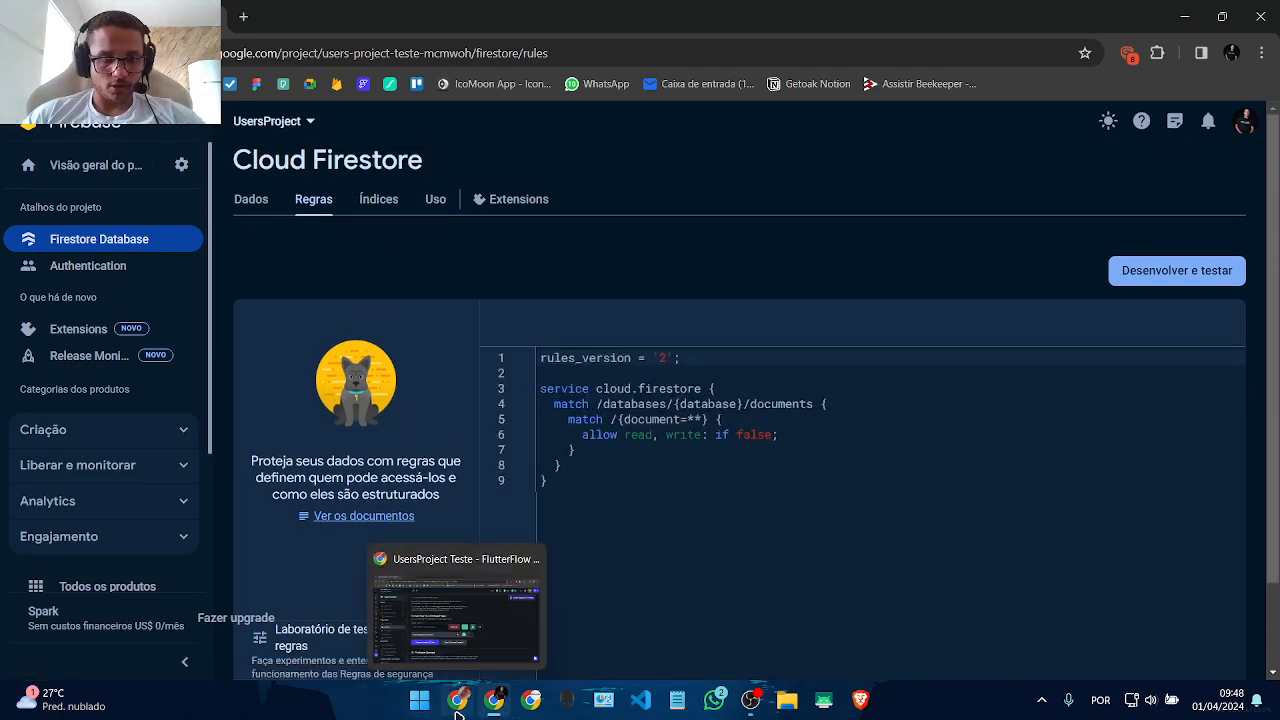
click(455, 610)
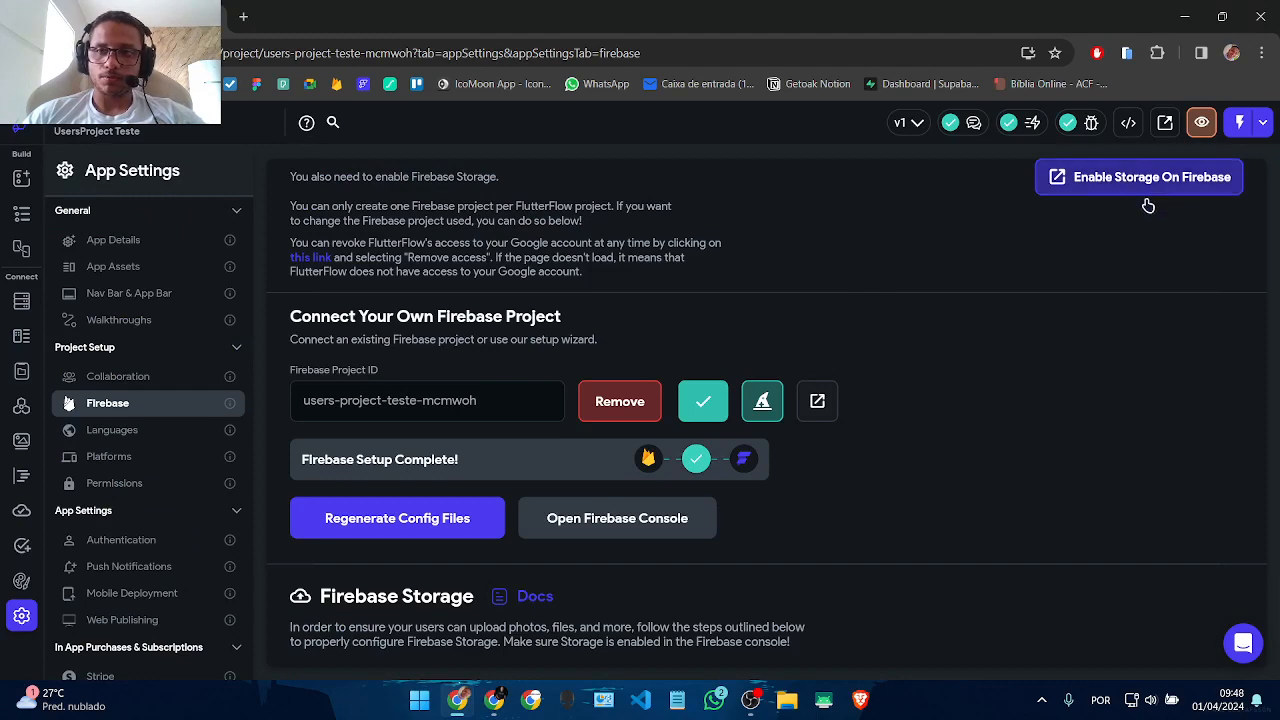
scroll(1148, 205, up, 3)
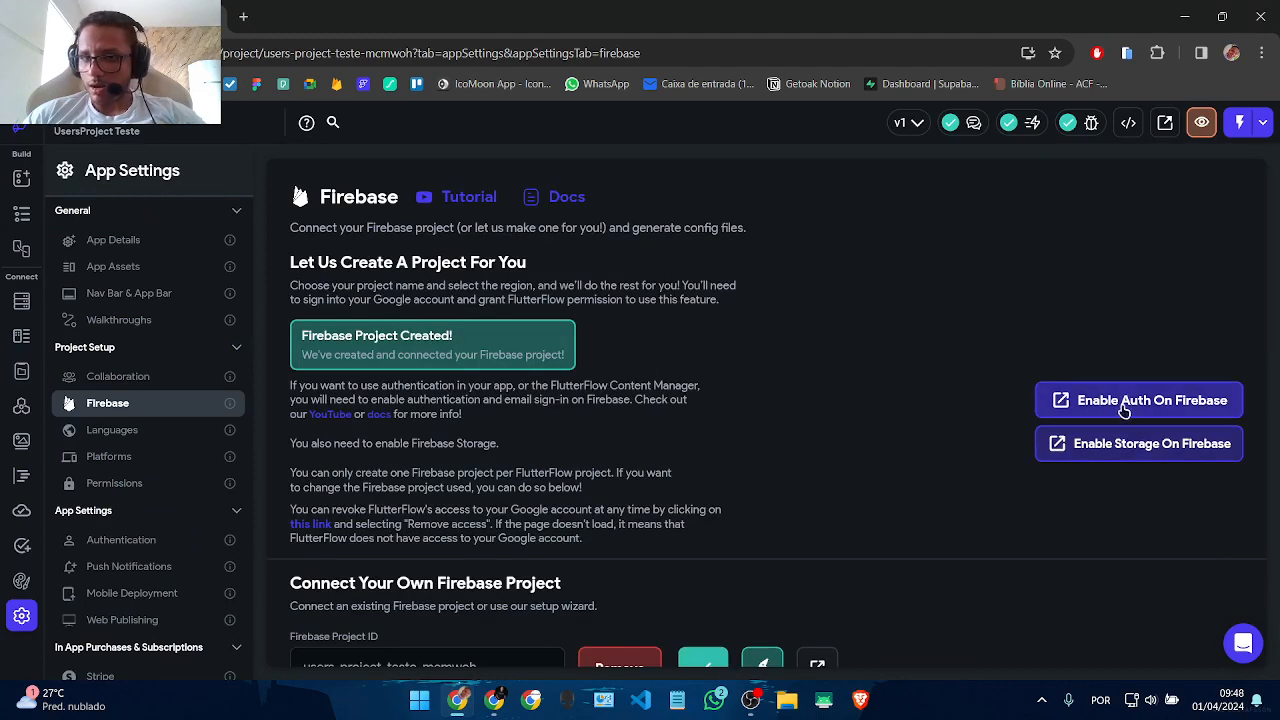
click(1121, 447)
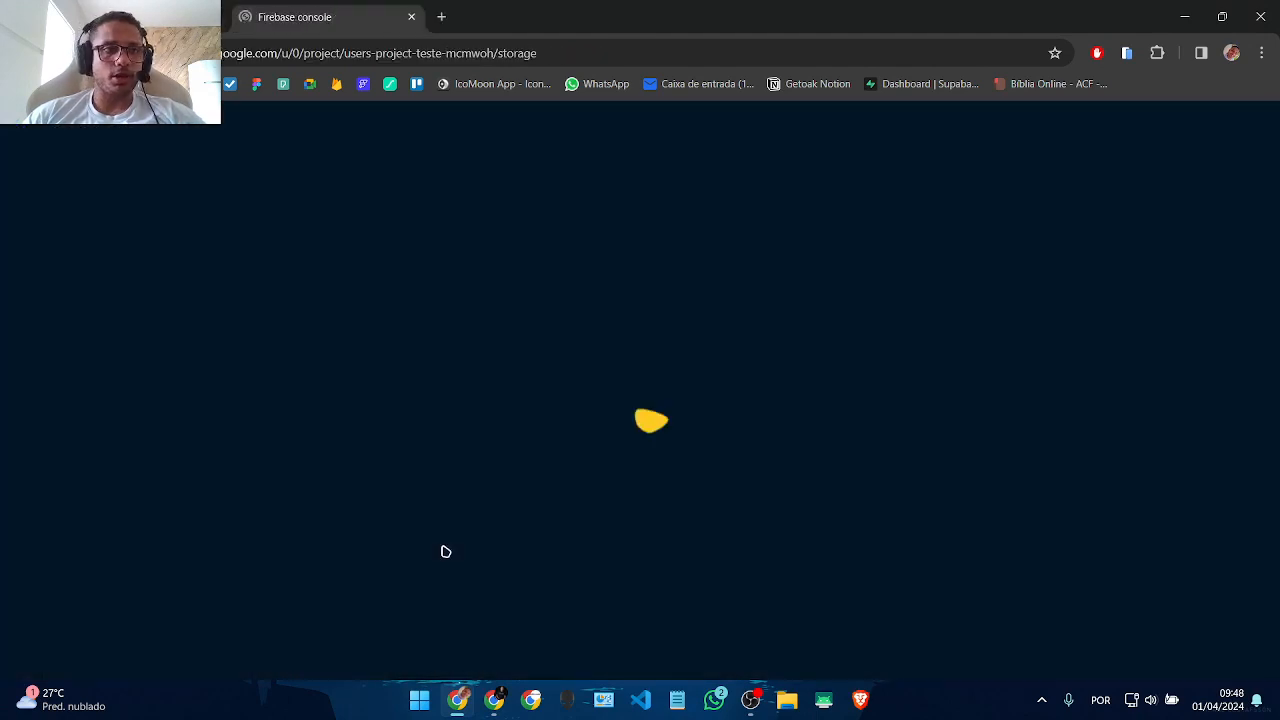
Step: Open the Storage section under Criação in the Firebase console
click(411, 17)
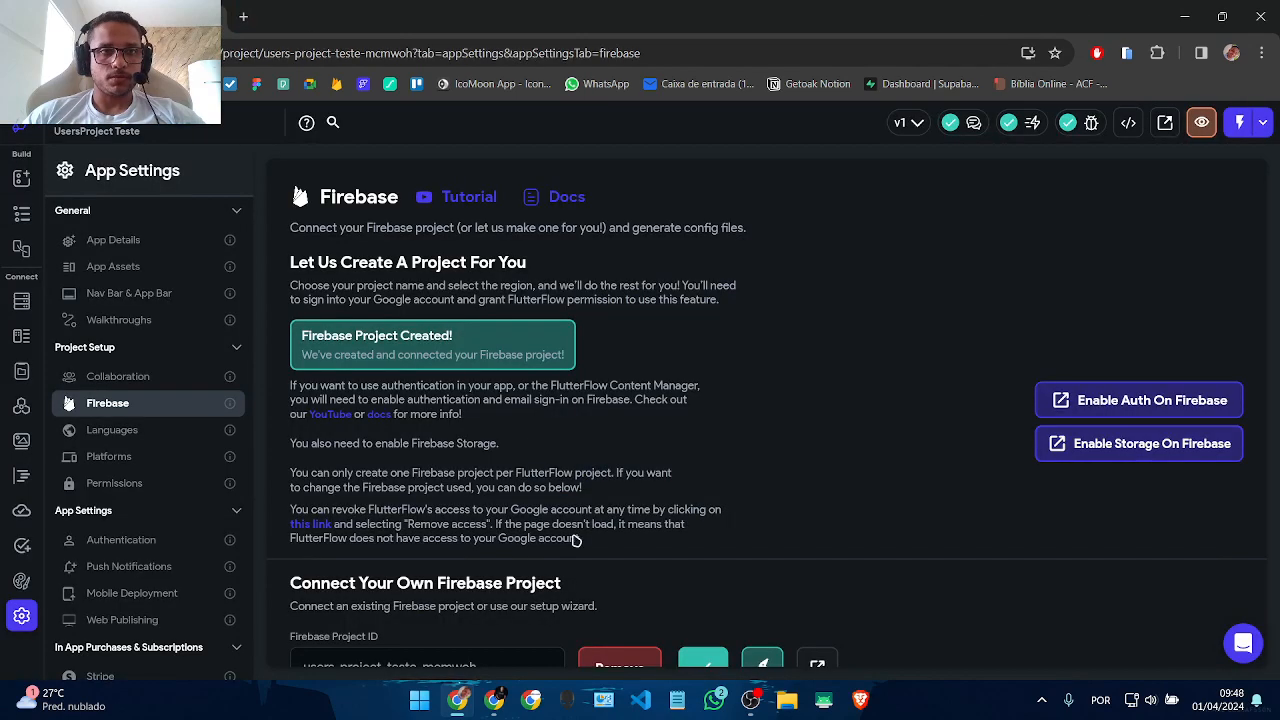
click(488, 704)
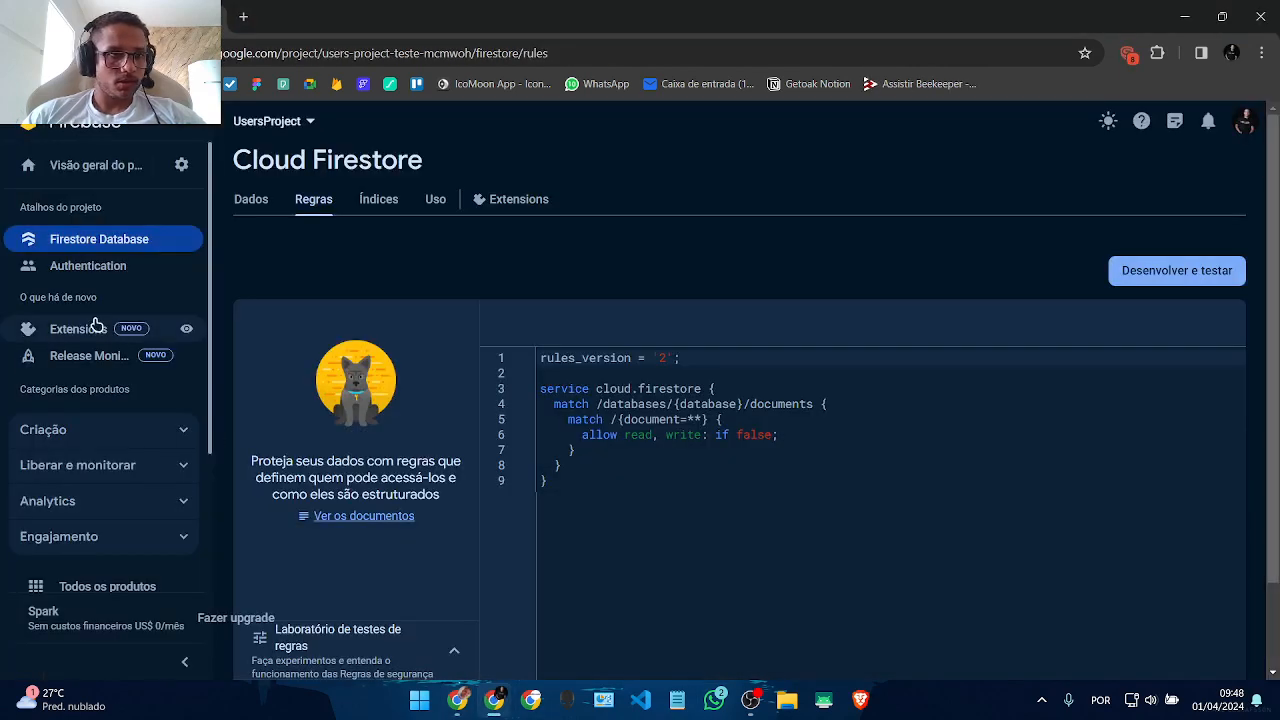
click(68, 435)
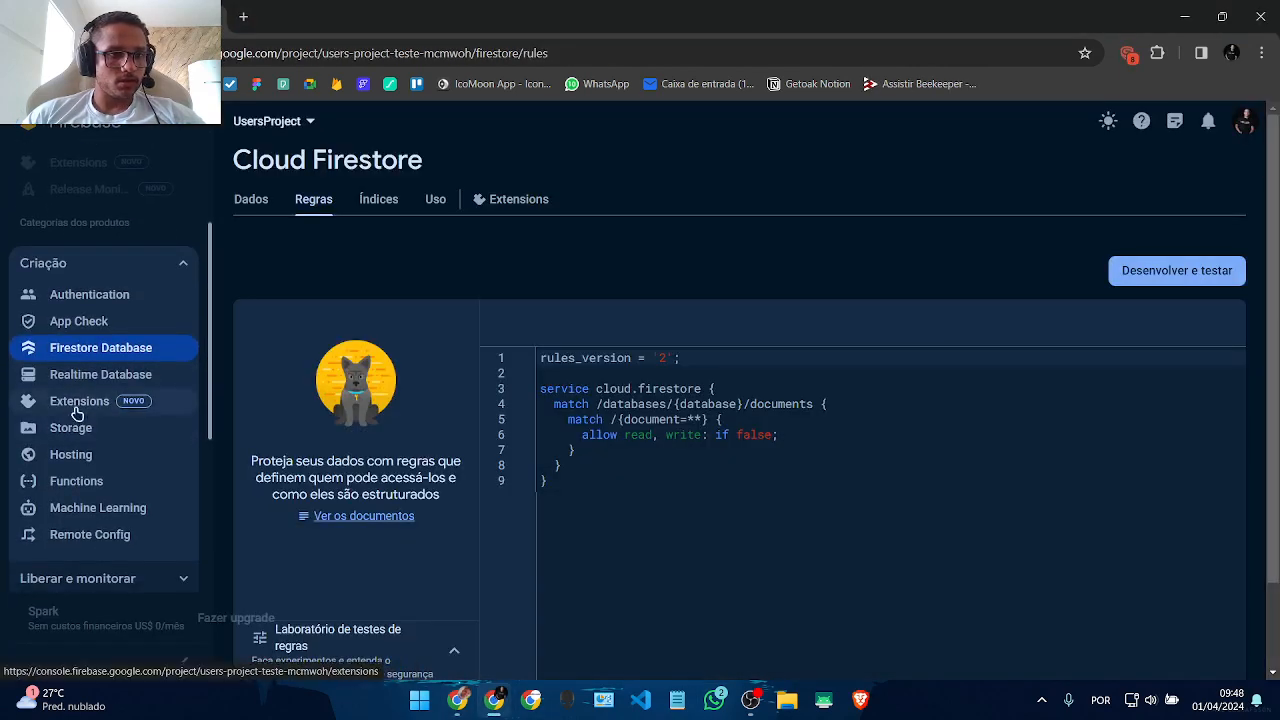
click(77, 426)
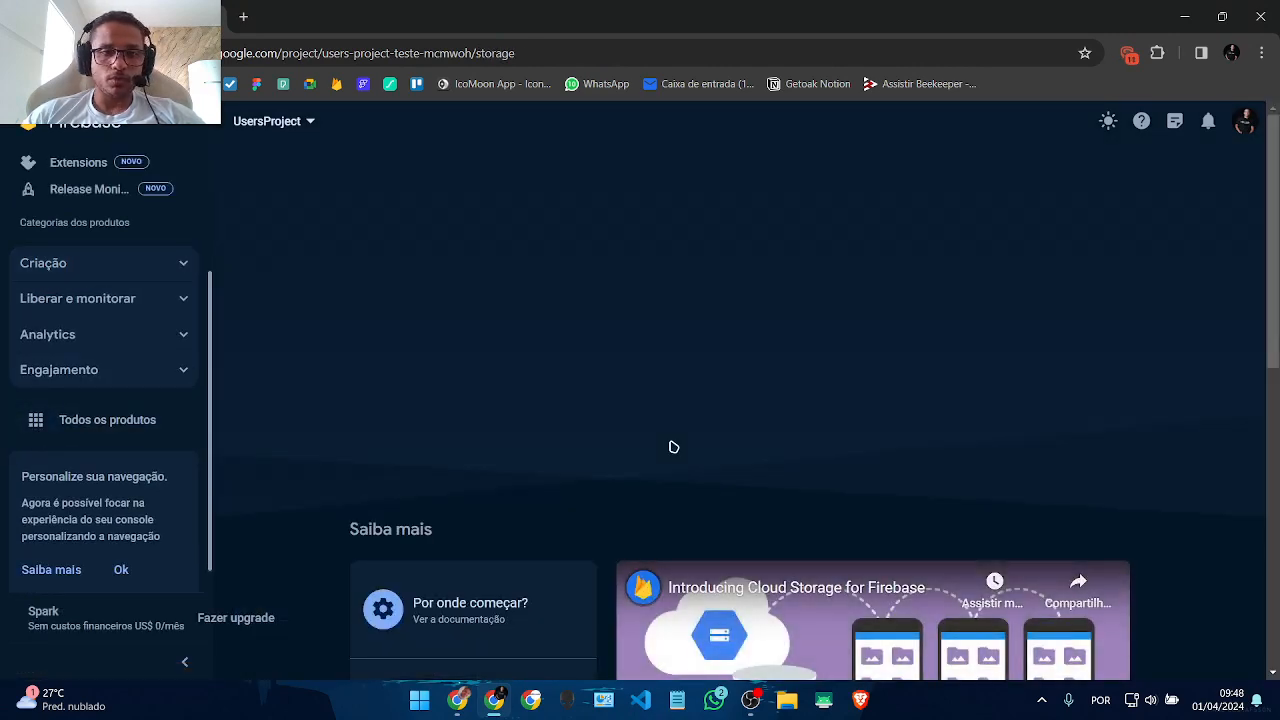
Step: Set up Cloud Storage in test mode at southamerica-east1
click(408, 358)
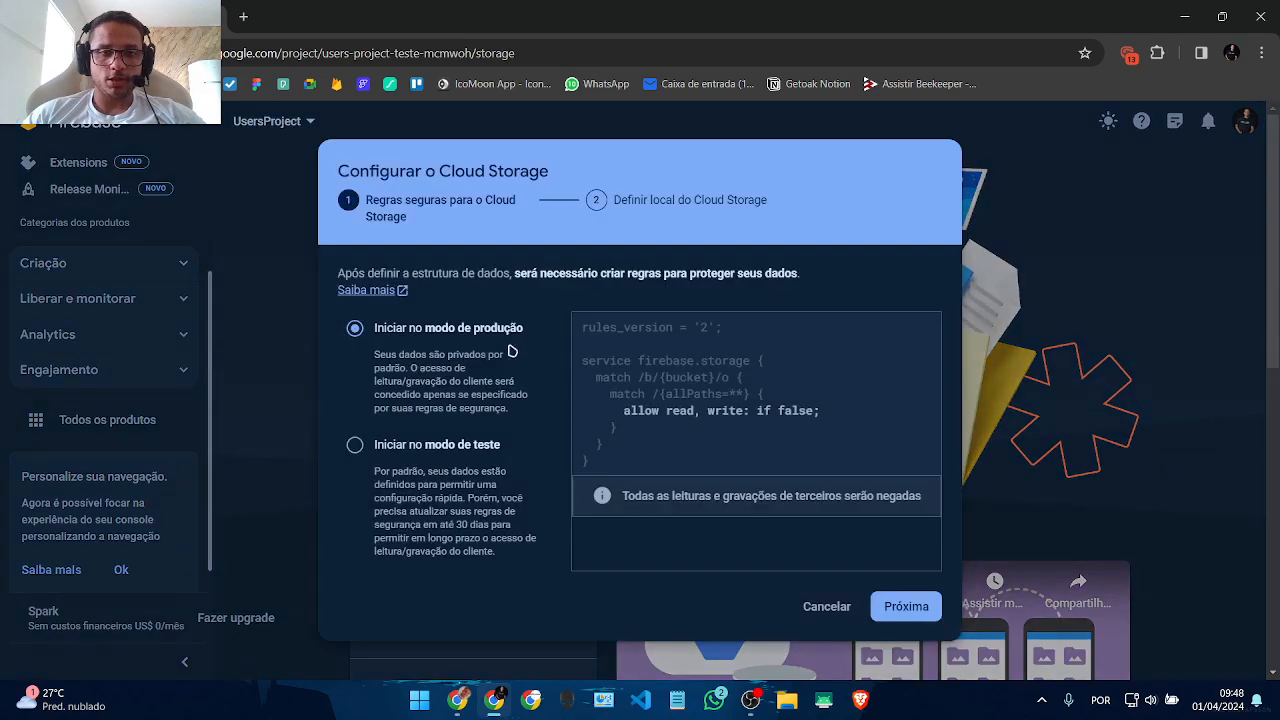
click(420, 442)
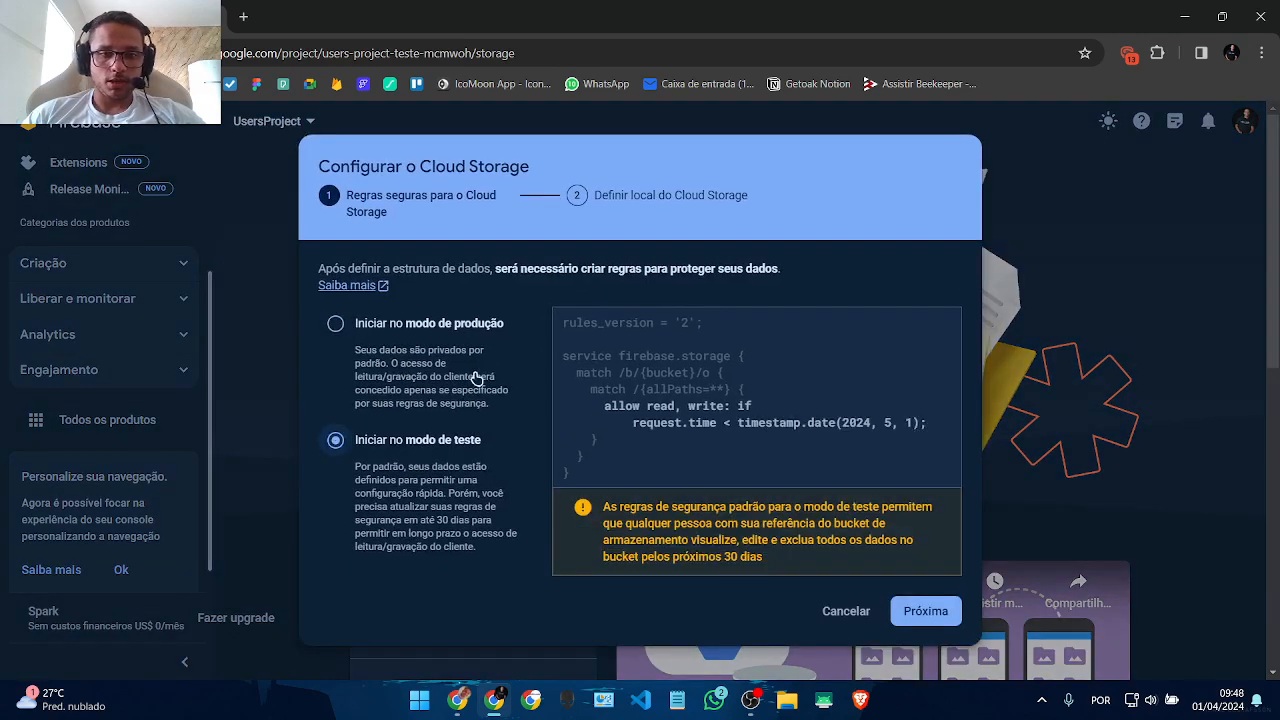
click(958, 620)
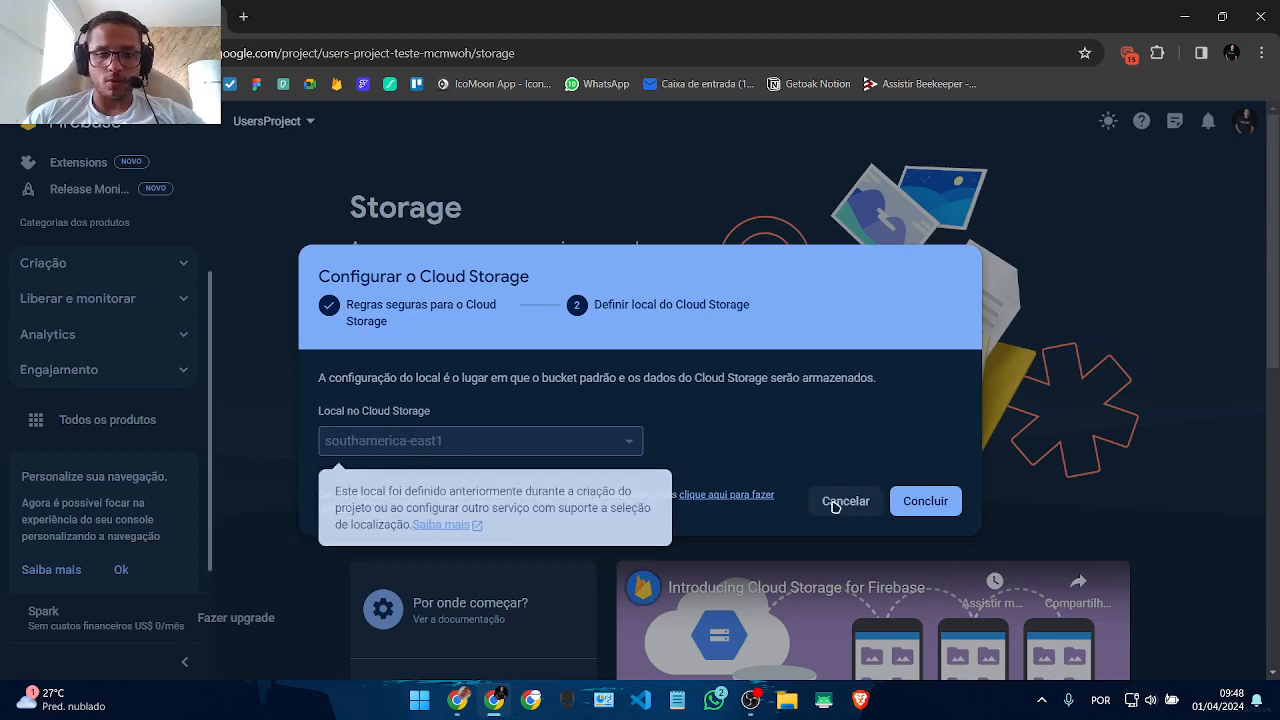
click(910, 508)
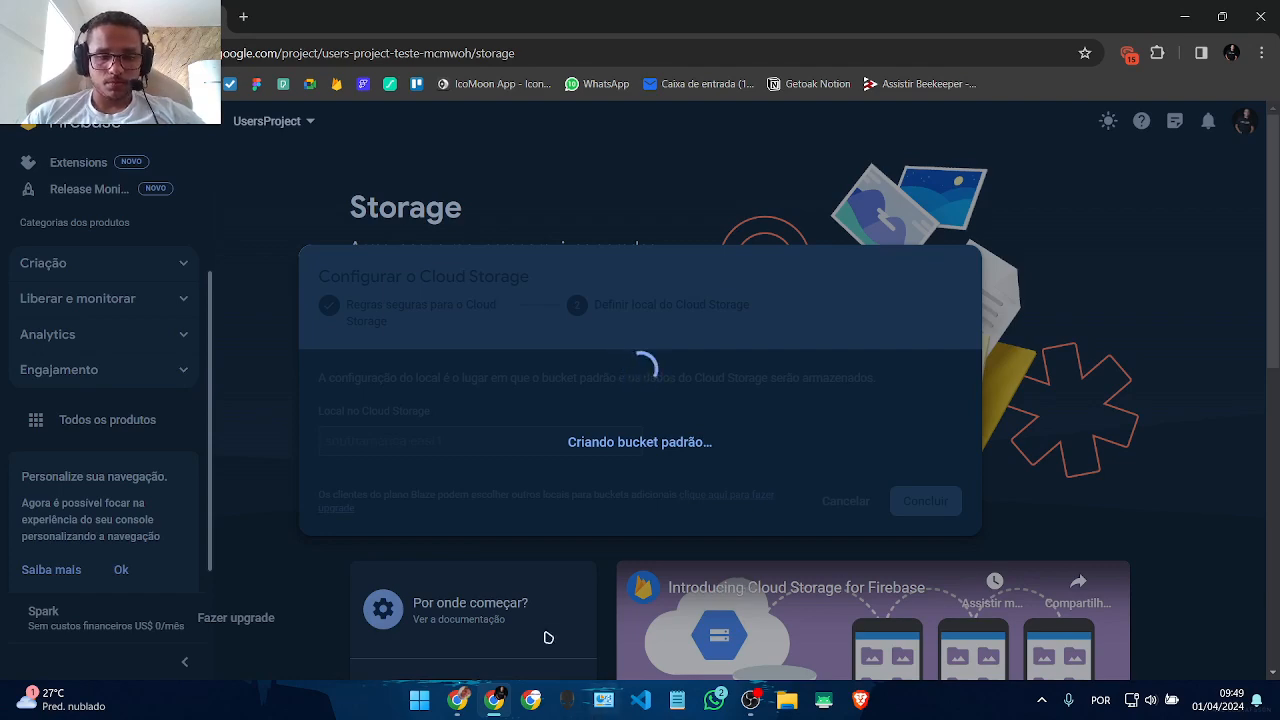
Step: Reload the Storage page to show the empty gs://users-project-teste-mcmwoh.appspot.com bucket
click(457, 700)
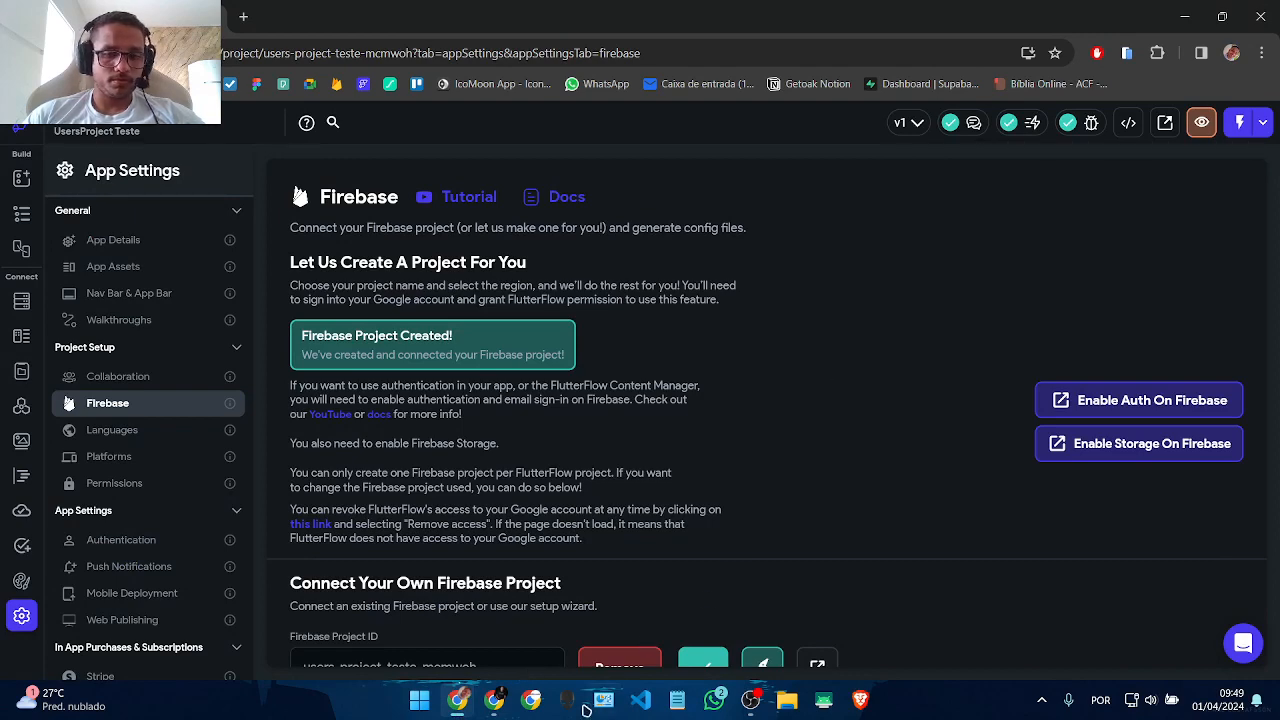
click(492, 703)
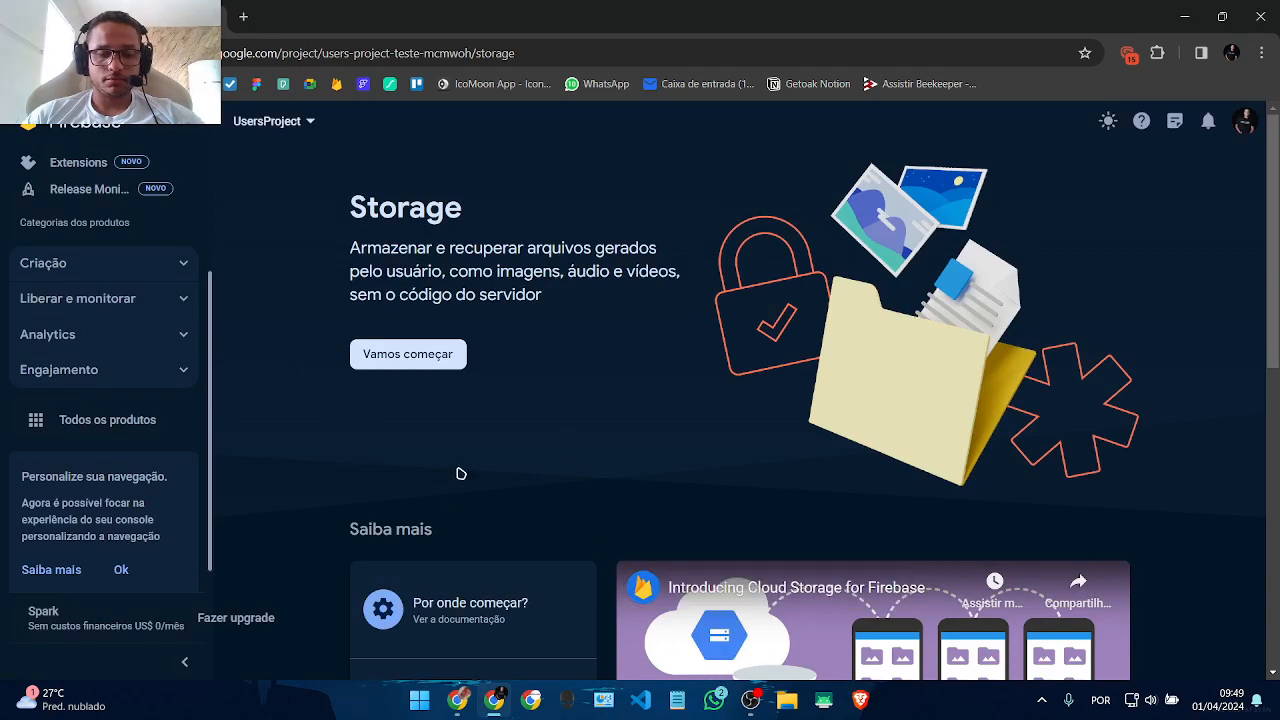
click(394, 352)
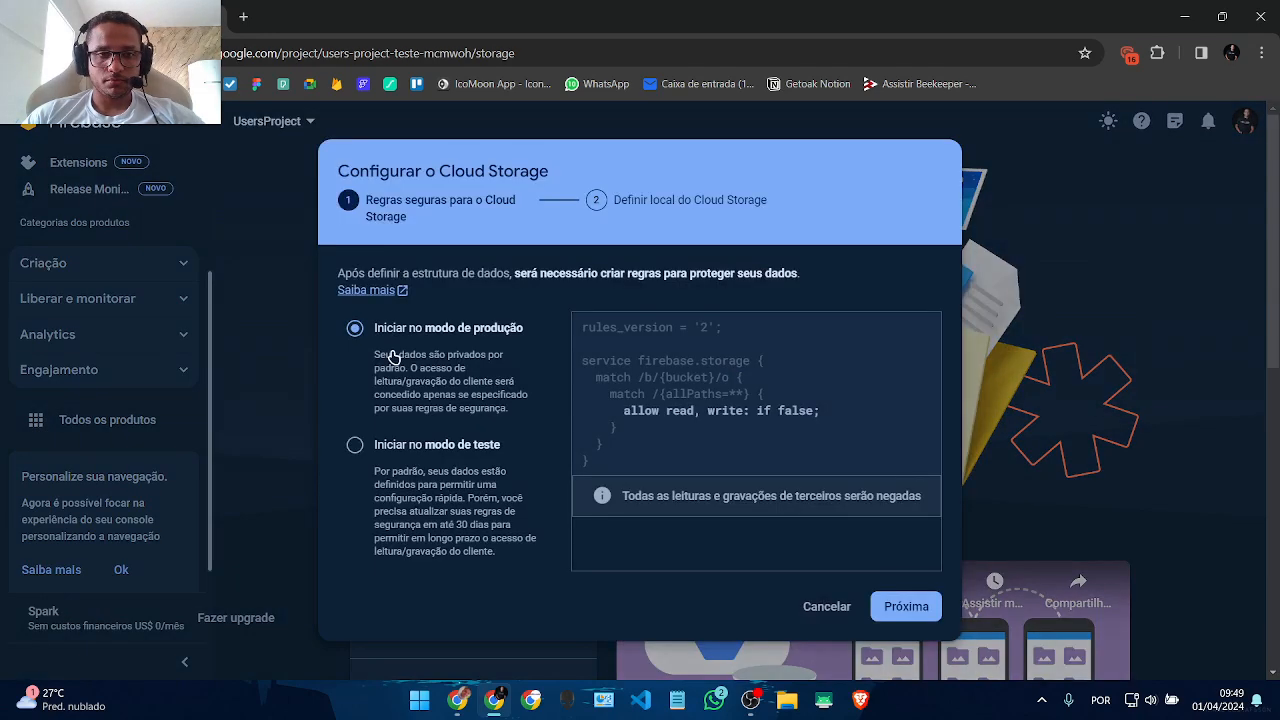
click(837, 595)
key(F5)
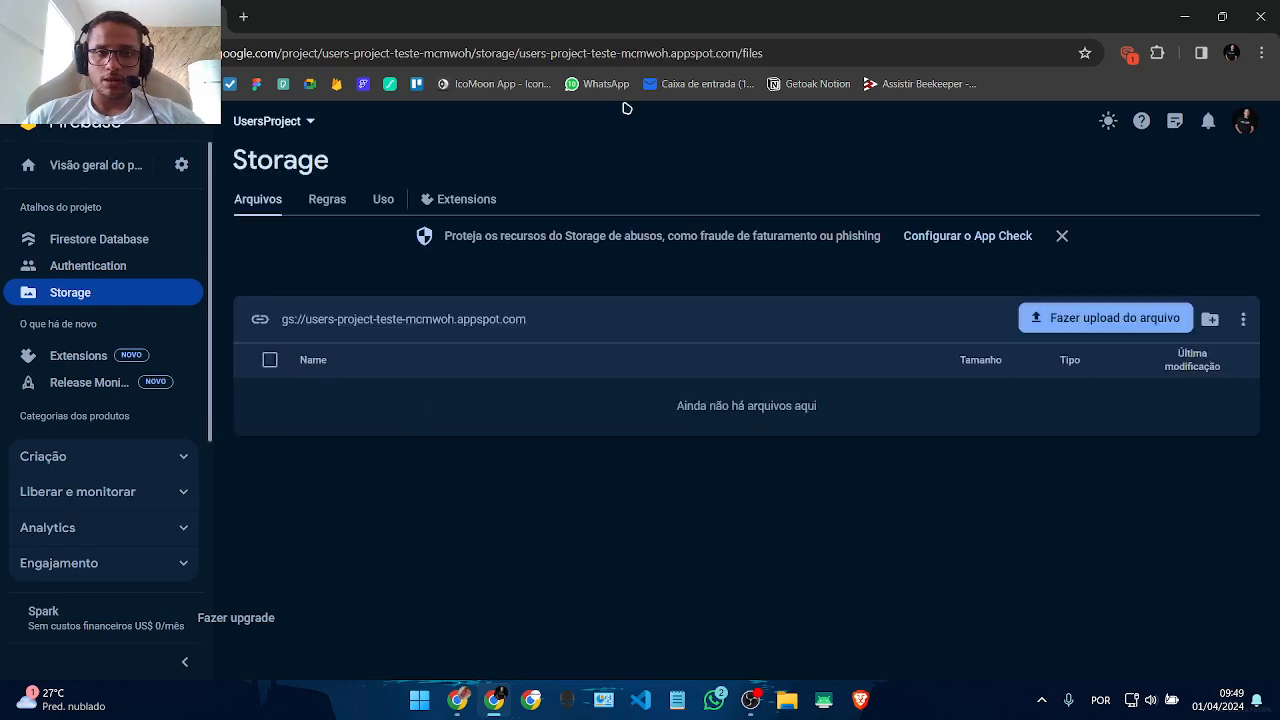
click(330, 197)
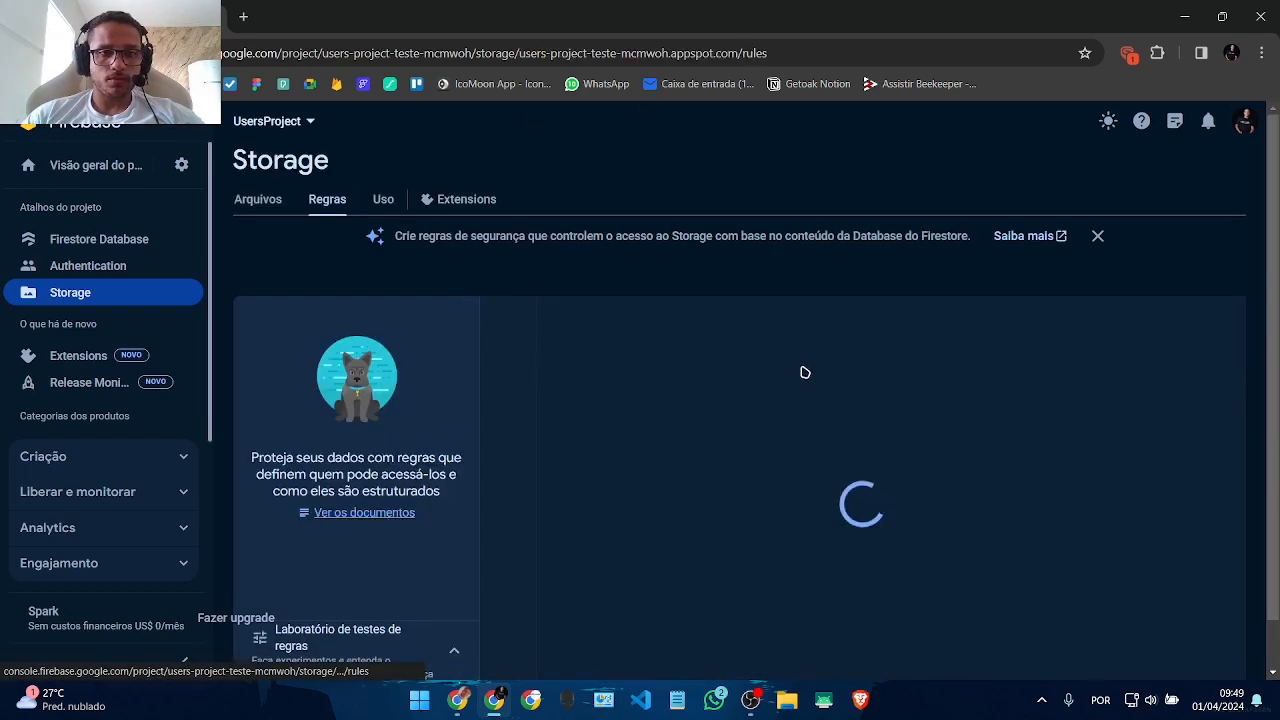
scroll(931, 354, down, 1)
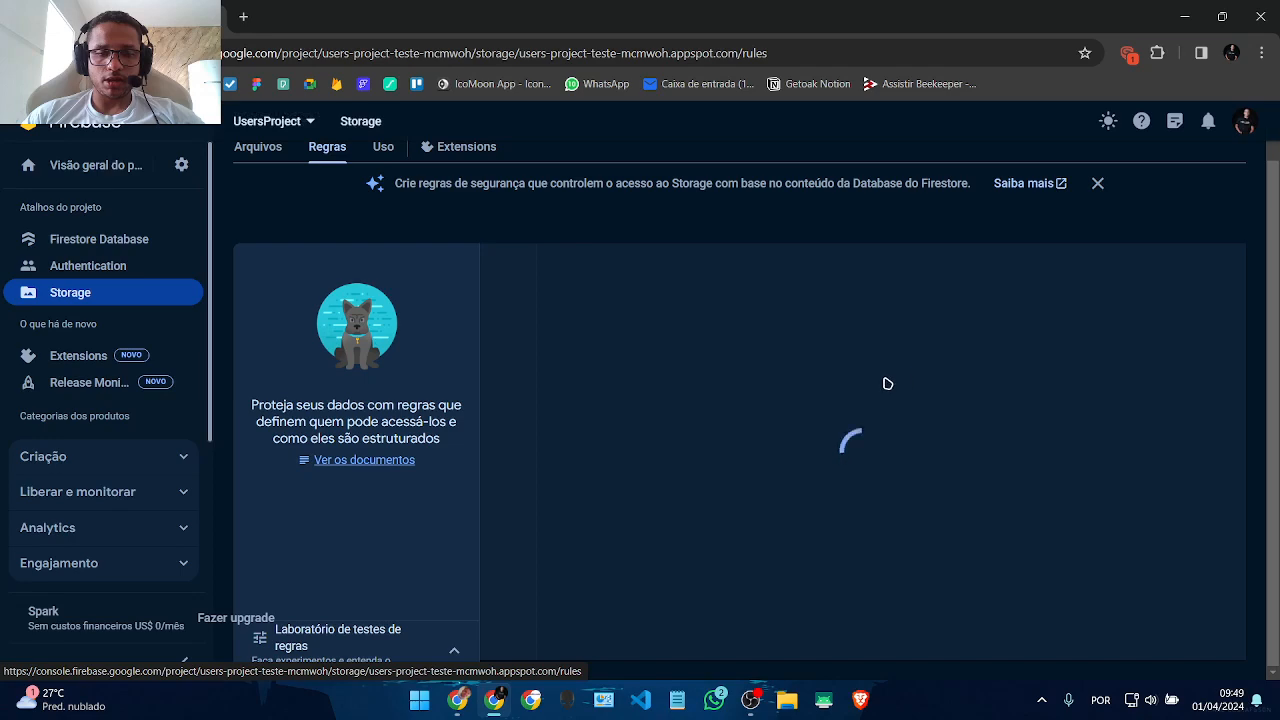
click(1099, 183)
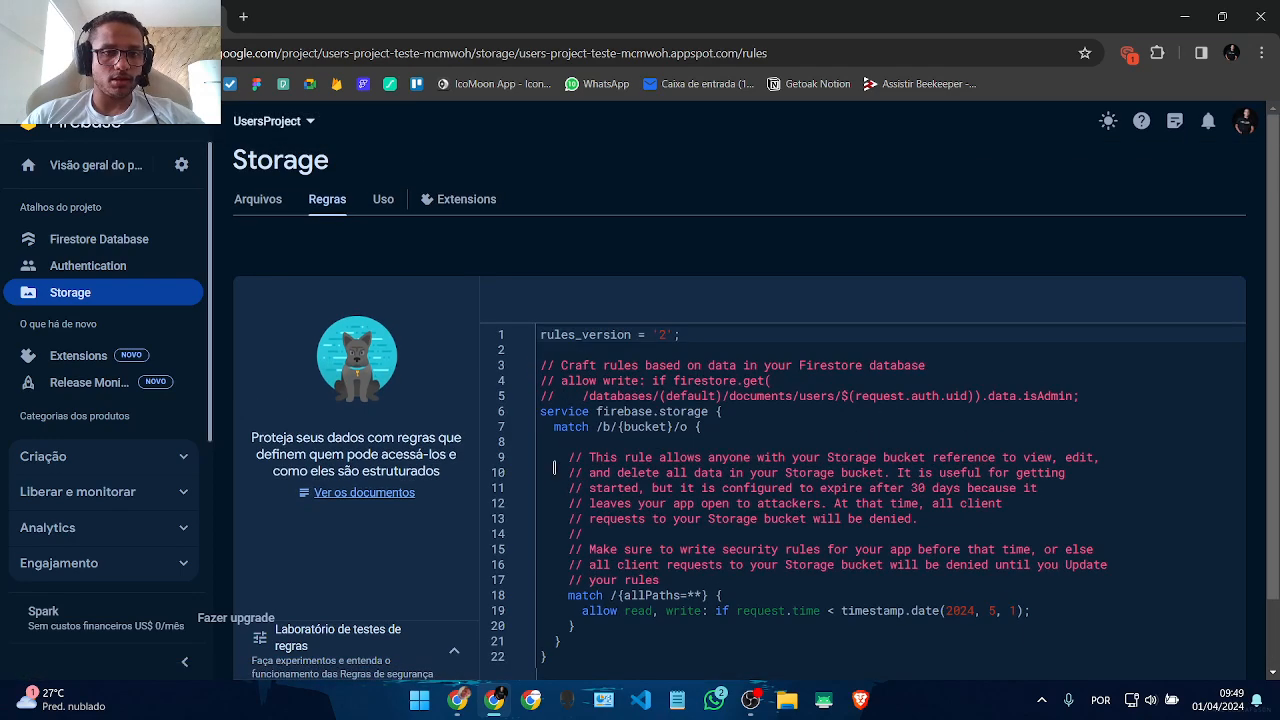
scroll(878, 517, down, 1)
drag(1037, 575, 519, 515)
key(Up)
key(Up)
key(Up)
key(Up)
key(Up)
key(Up)
key(Up)
key(Up)
key(Up)
key(Up)
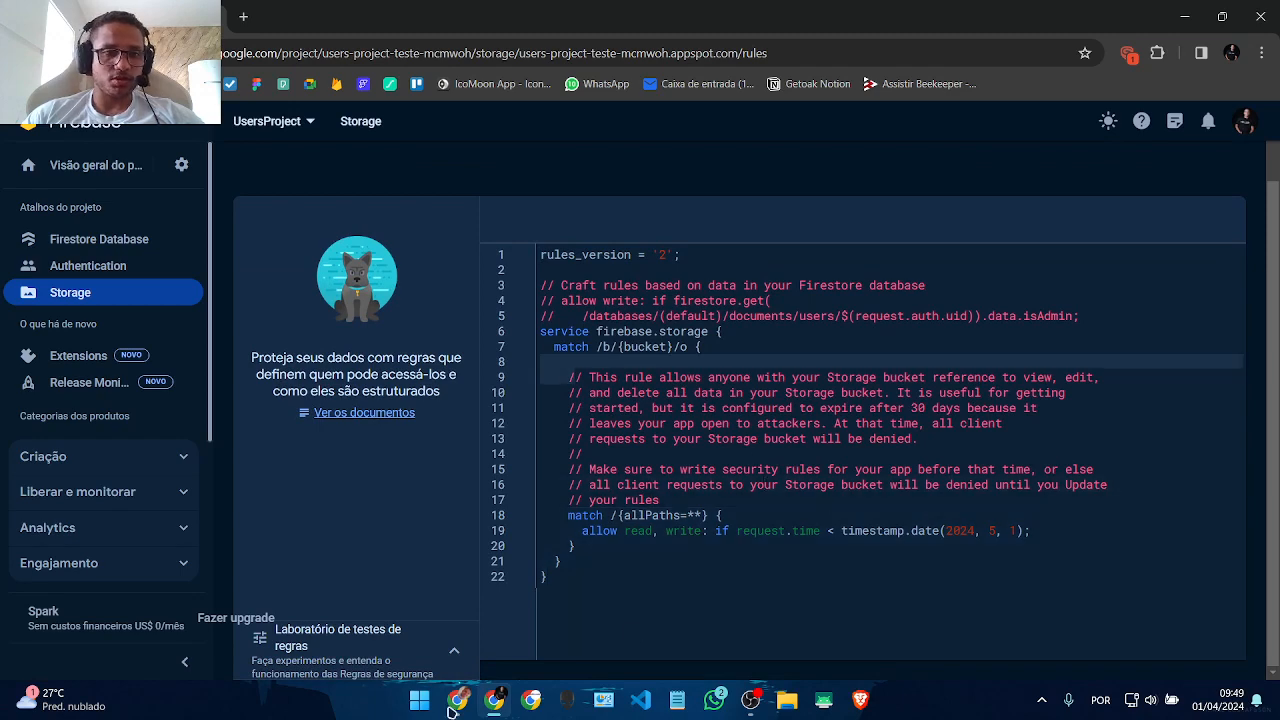
scroll(260, 330, up, 2)
click(262, 210)
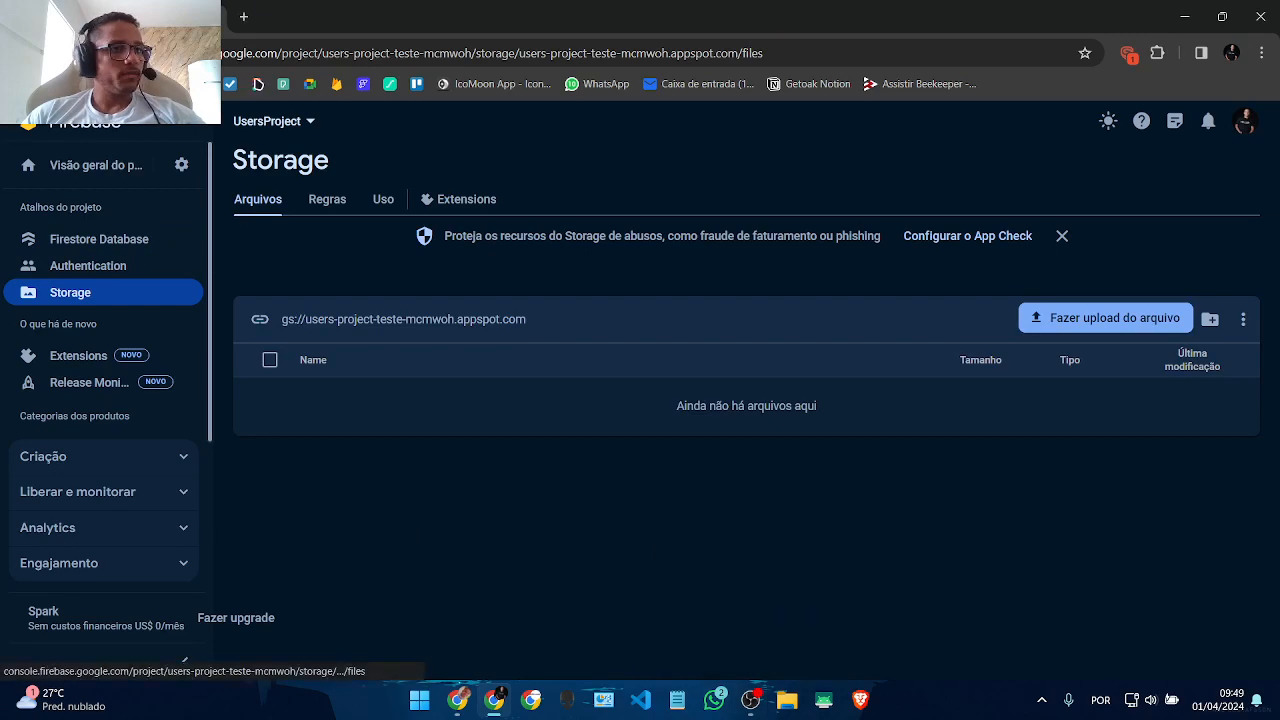
click(457, 700)
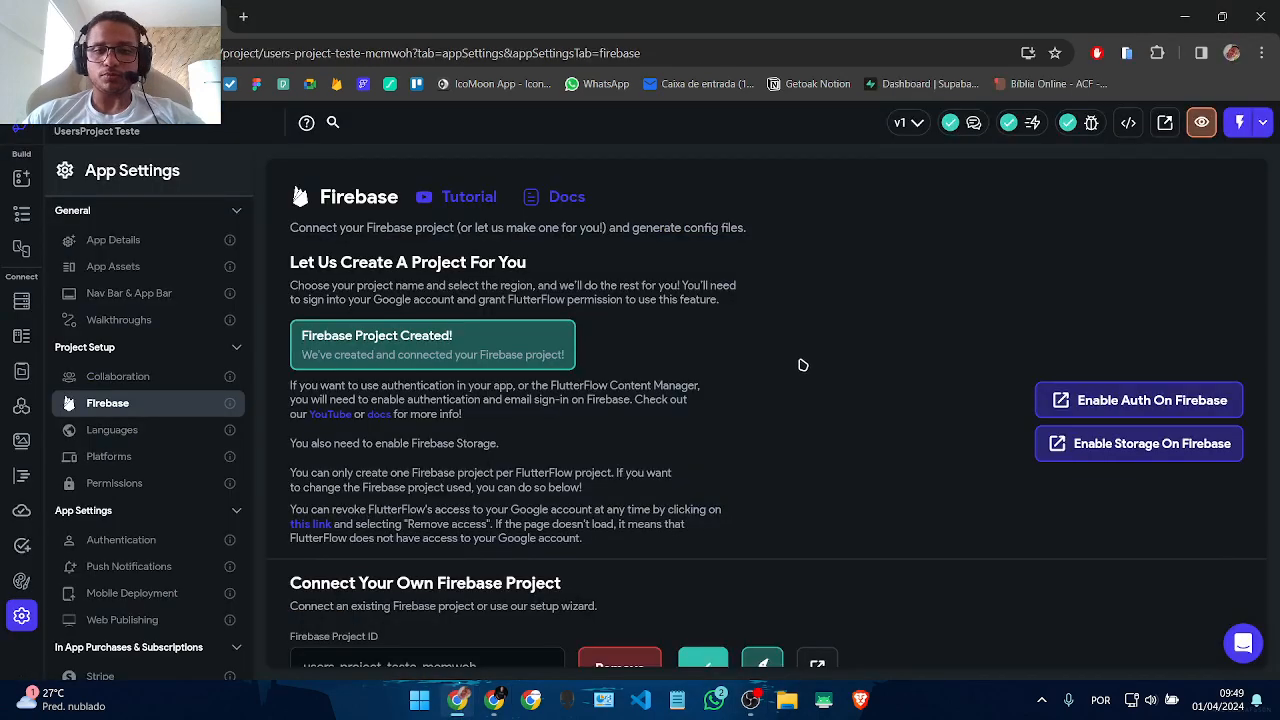
Step: Deploy the Firebase Storage rules and confirm the deployment
scroll(802, 365, down, 5)
scroll(594, 406, down, 3)
scroll(594, 406, up, 3)
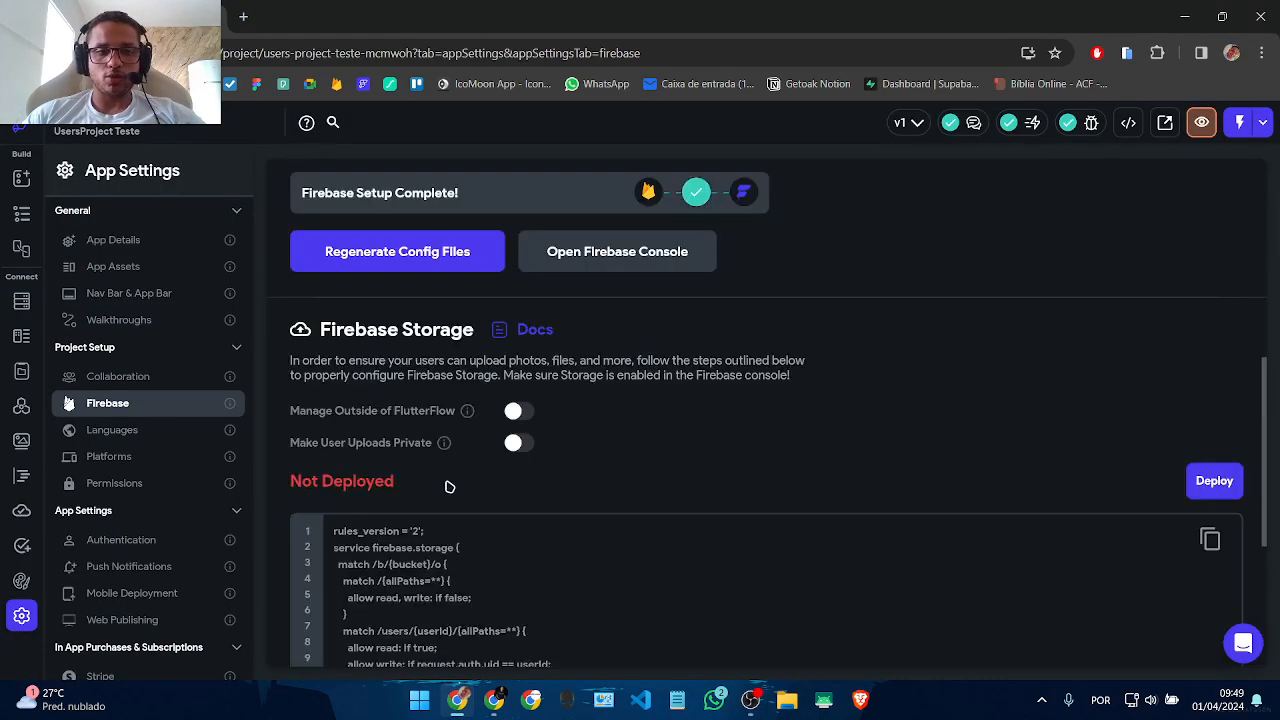
click(1214, 480)
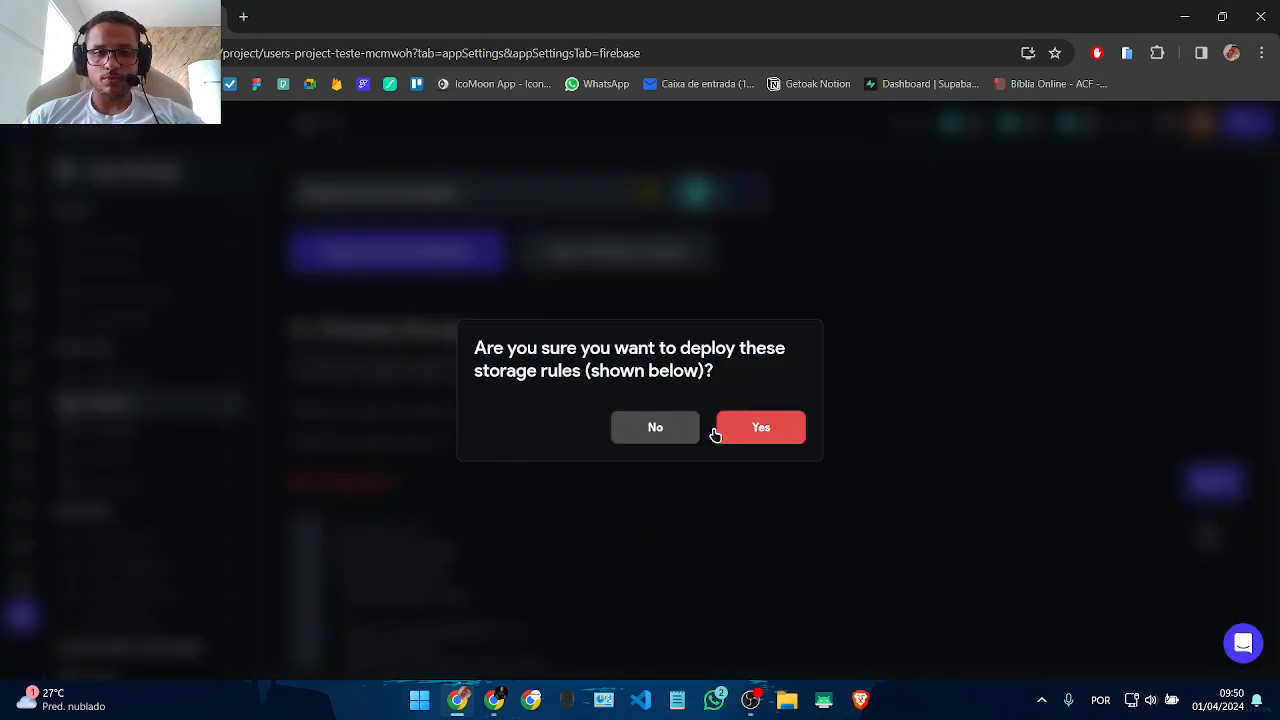
click(757, 437)
Step: Go to the Firestore page, which shows no collections created yet
scroll(883, 437, down, 3)
scroll(1213, 255, up, 2)
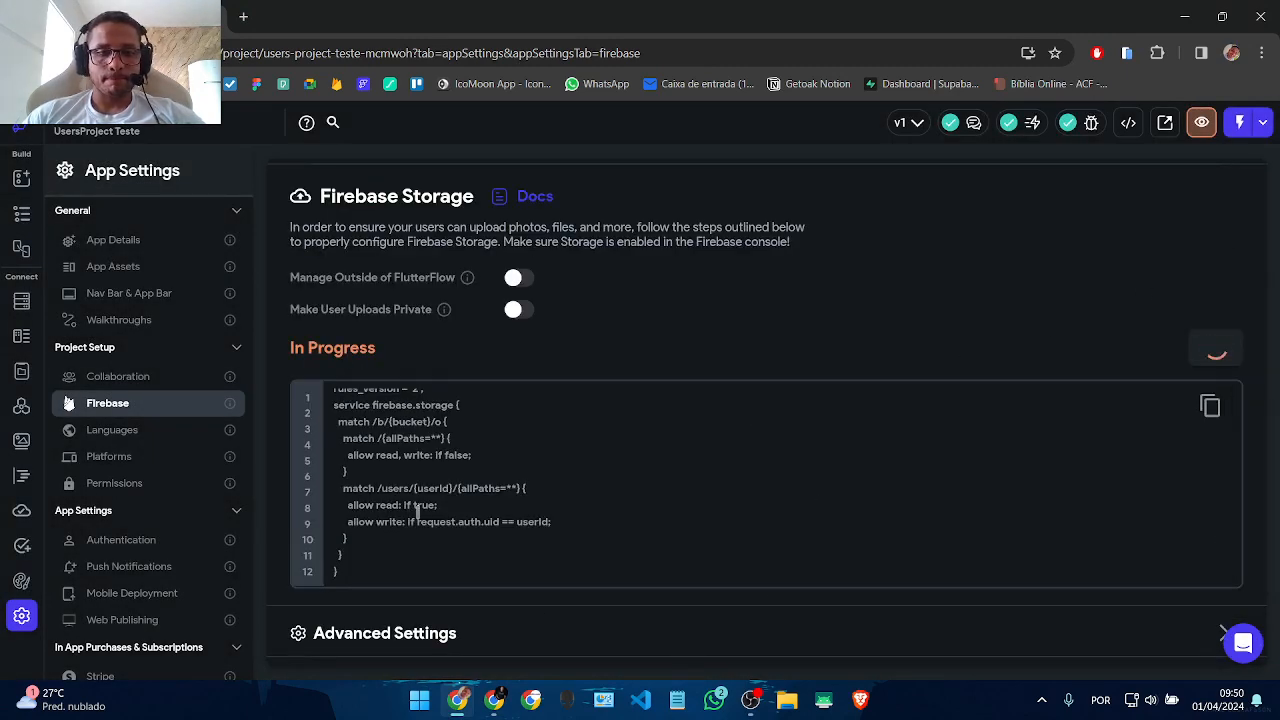
scroll(416, 510, up, 2)
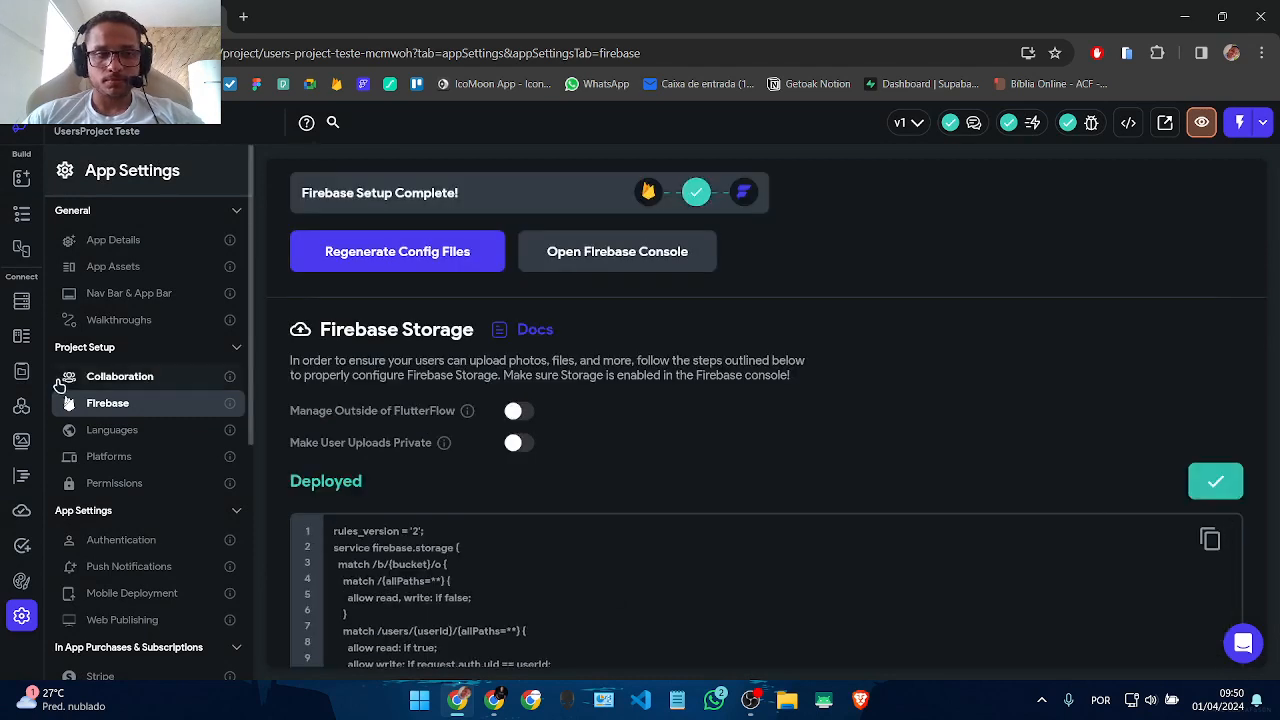
click(22, 302)
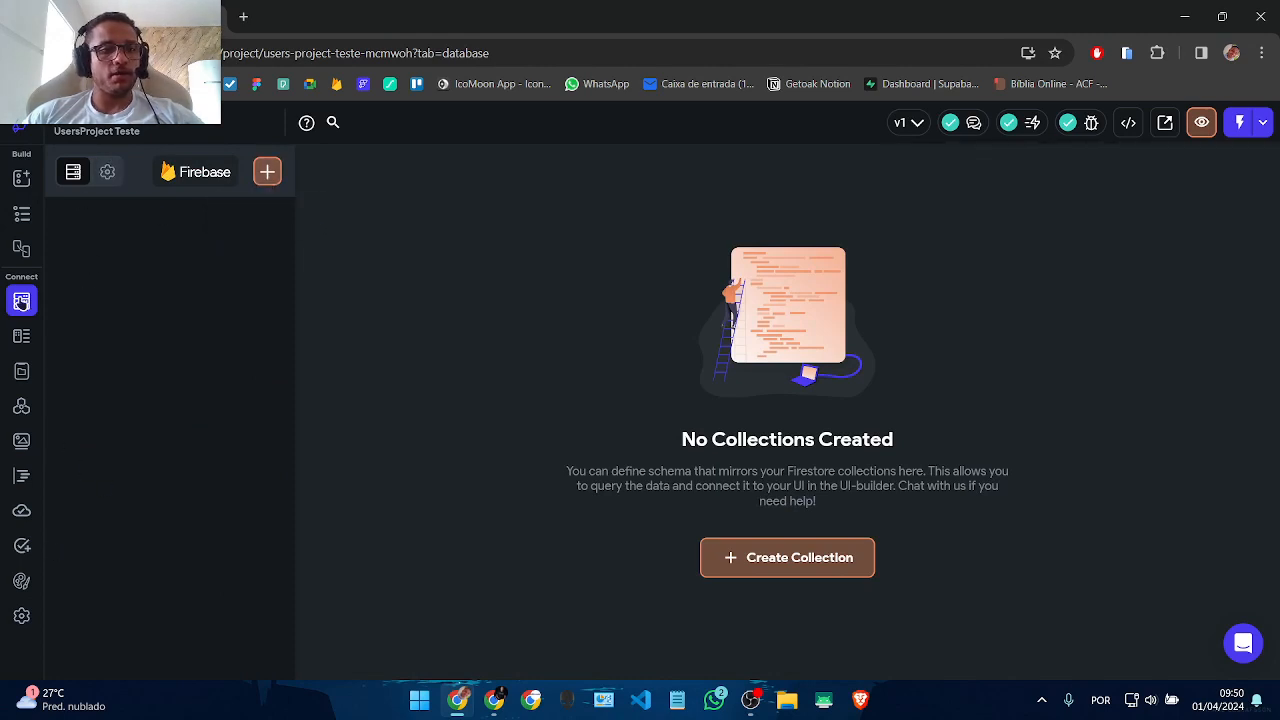
Step: Create a 'users' collection and accept prepopulating its default user fields
click(267, 172)
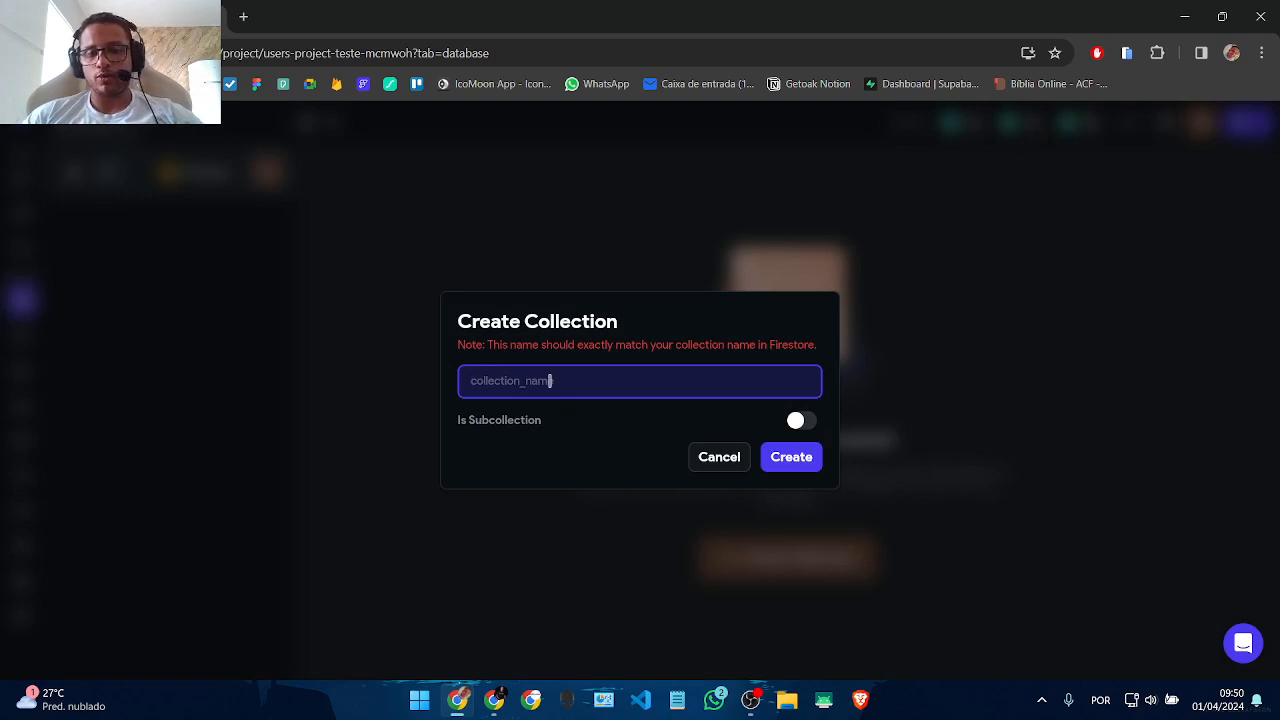
text(users)
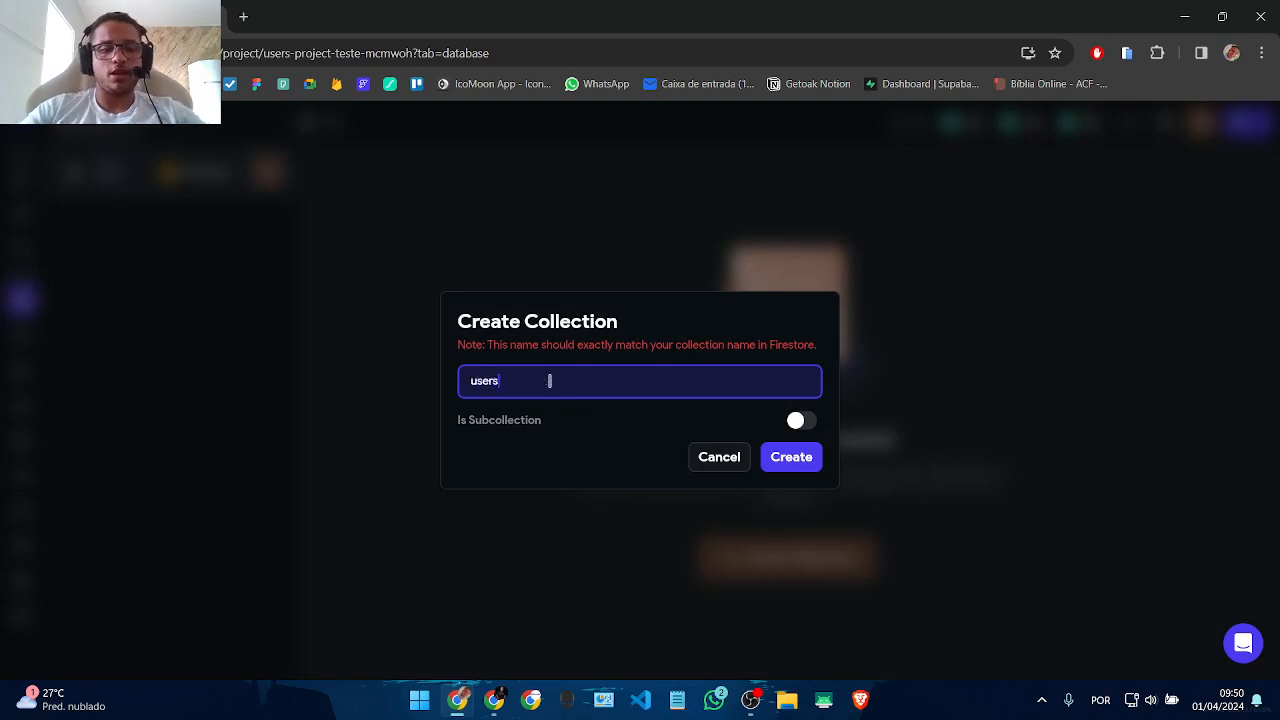
click(788, 465)
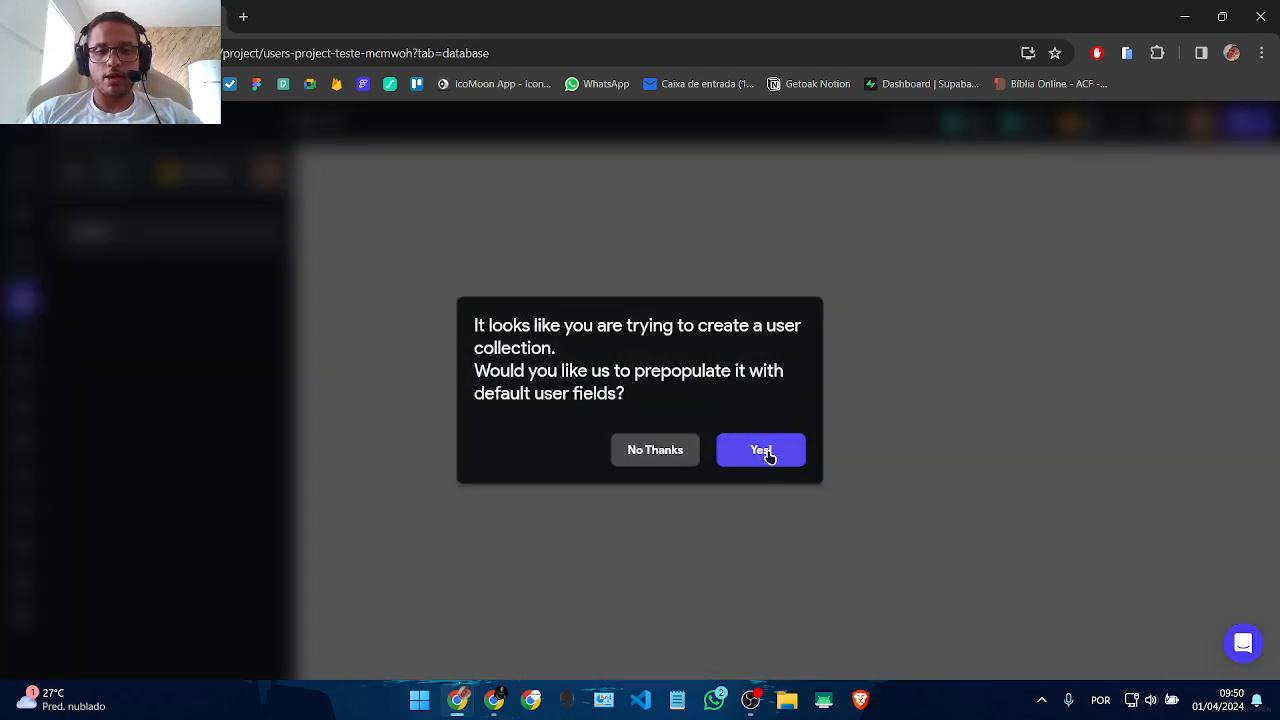
click(765, 452)
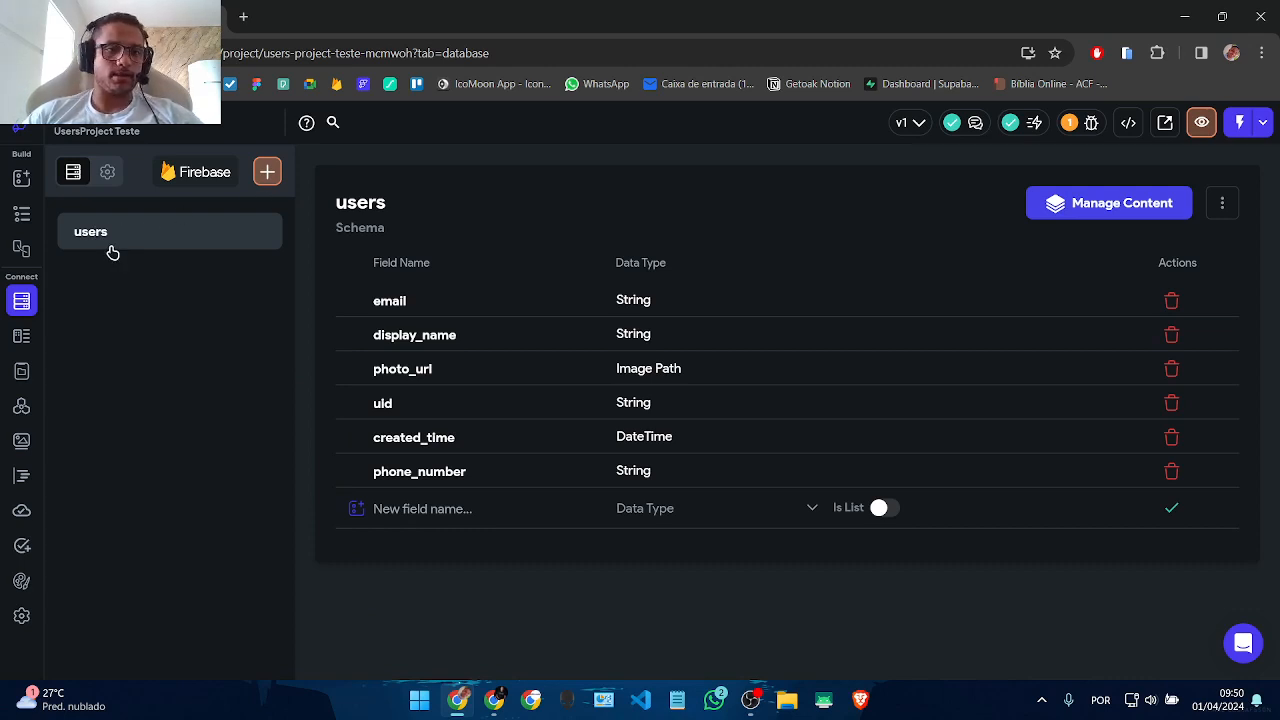
click(267, 176)
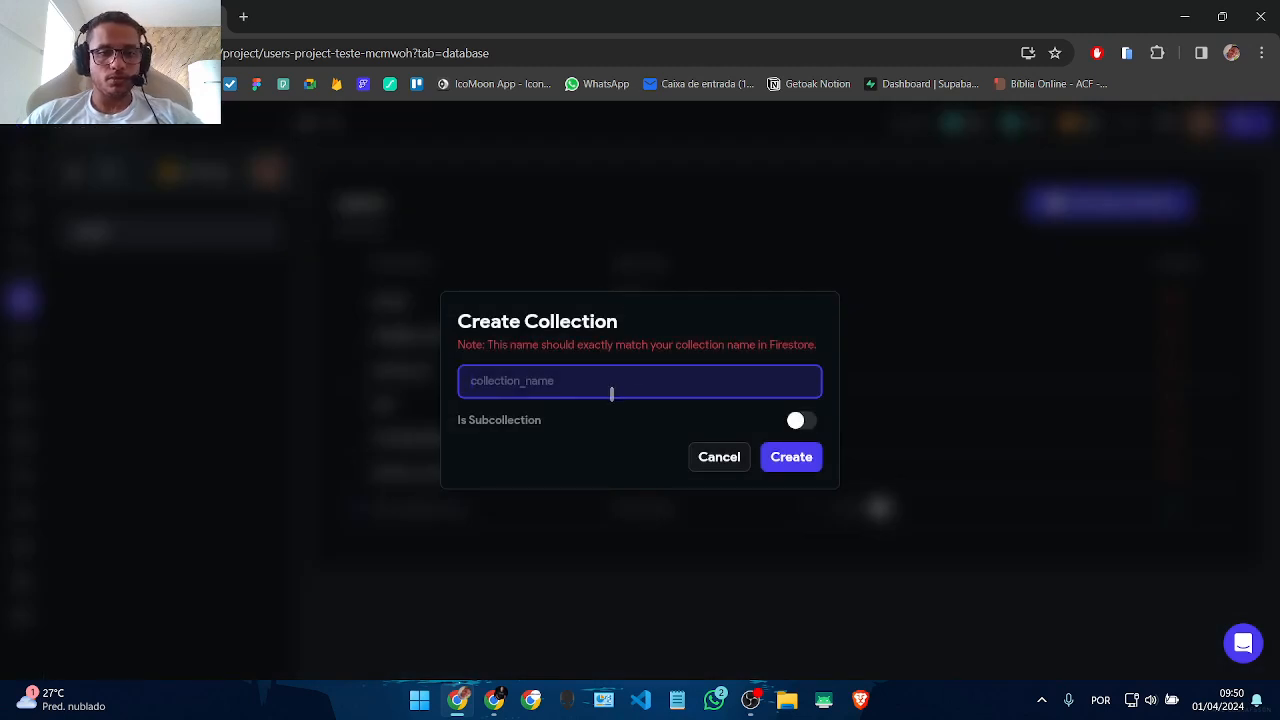
text(e)
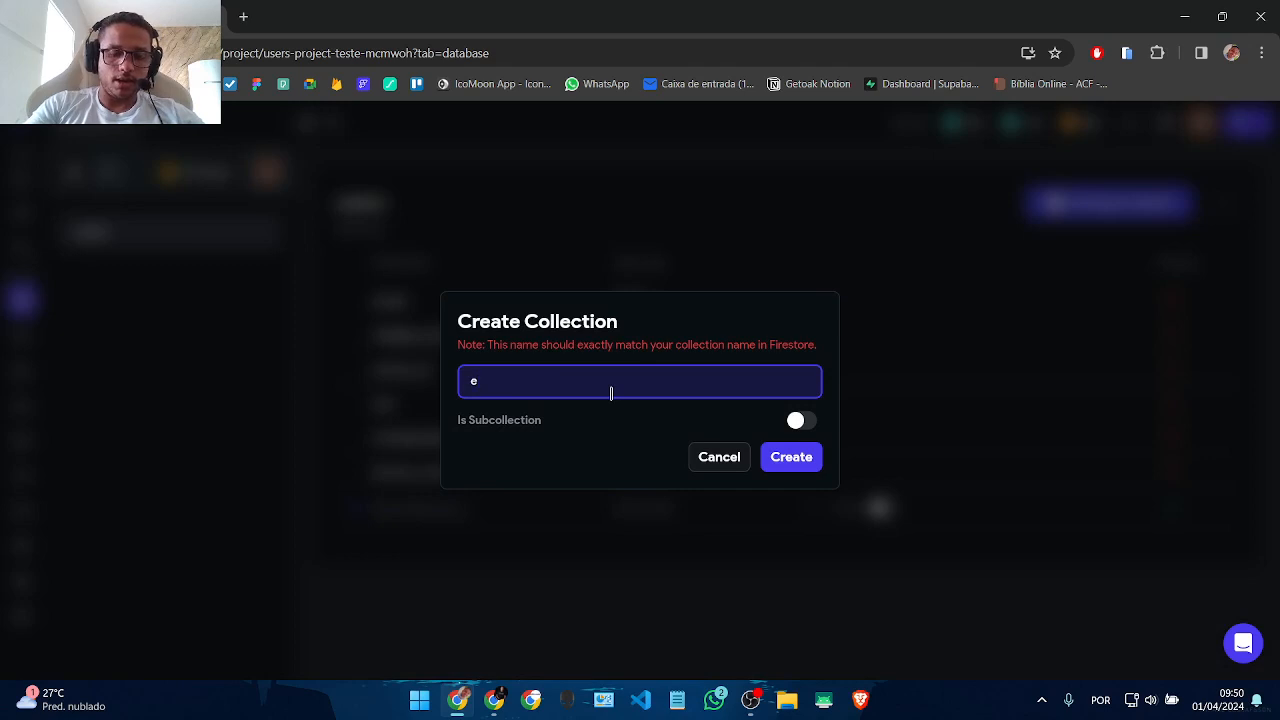
key(BackSpace)
text(dadosPerfil)
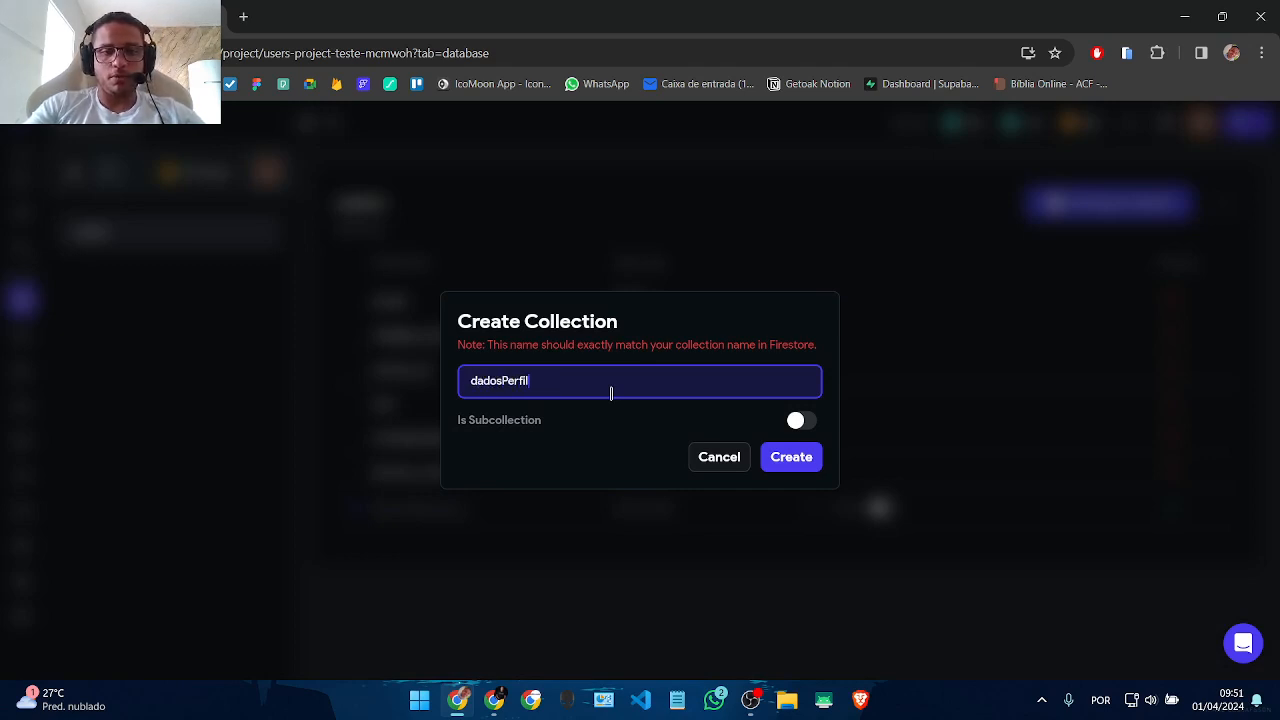
click(789, 459)
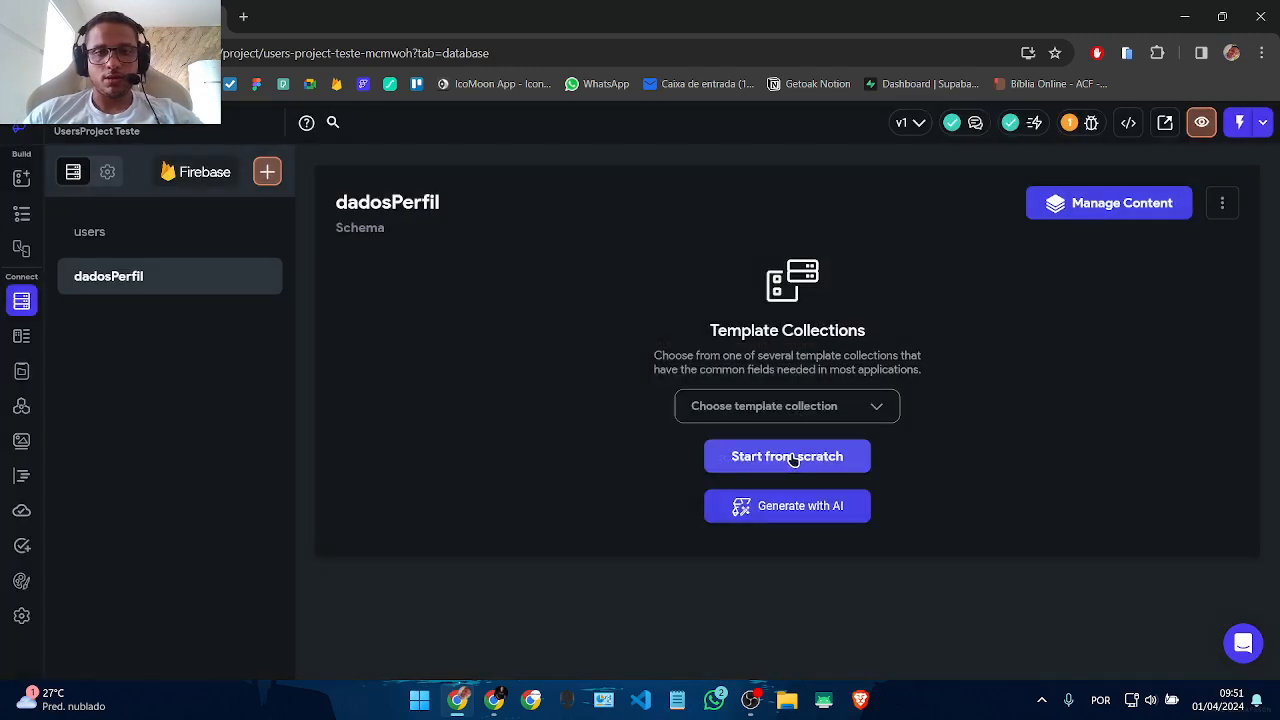
click(1222, 203)
click(1101, 314)
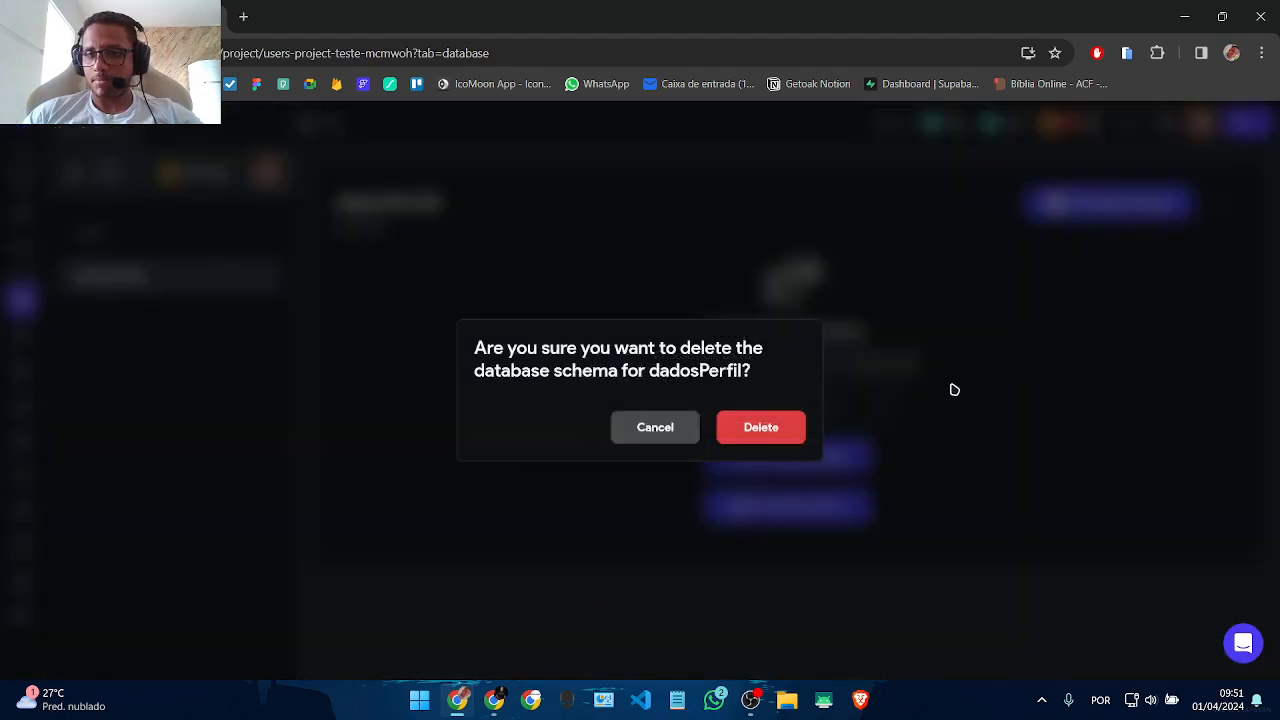
click(777, 437)
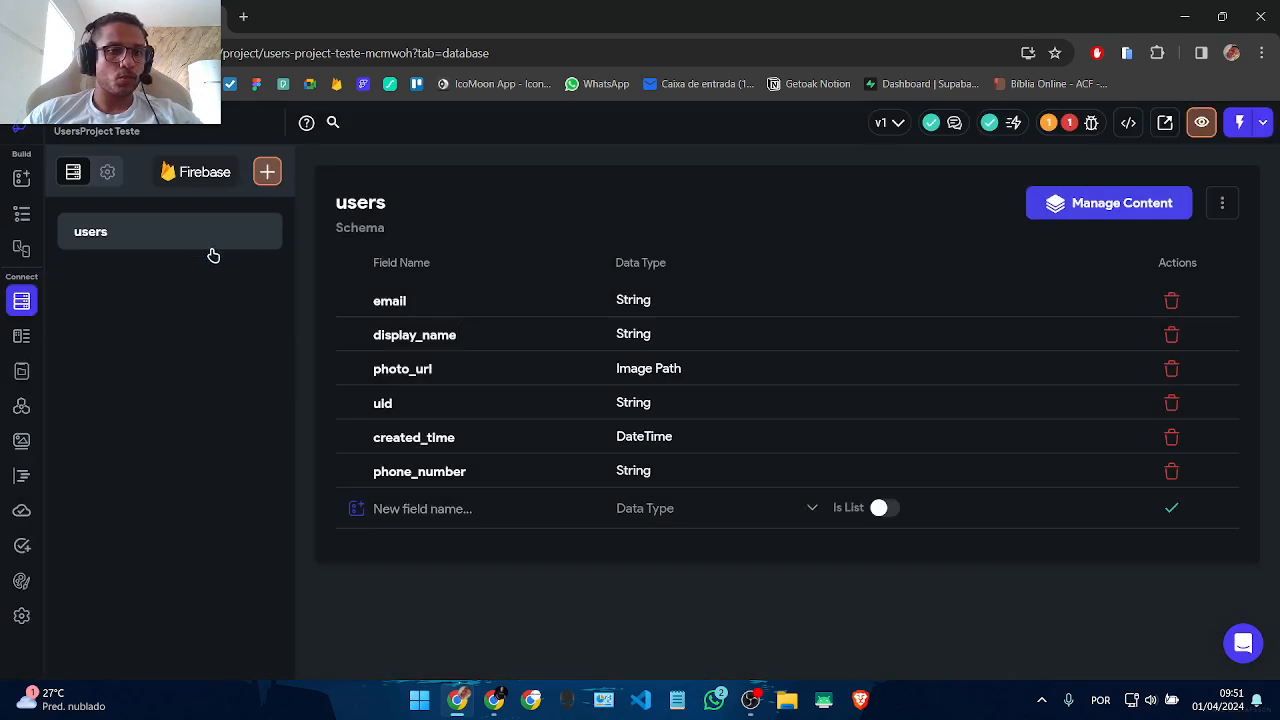
Step: Create 'dadosPerfil' as a subcollection with users as its parent collection
click(267, 172)
text(dadosPerfil)
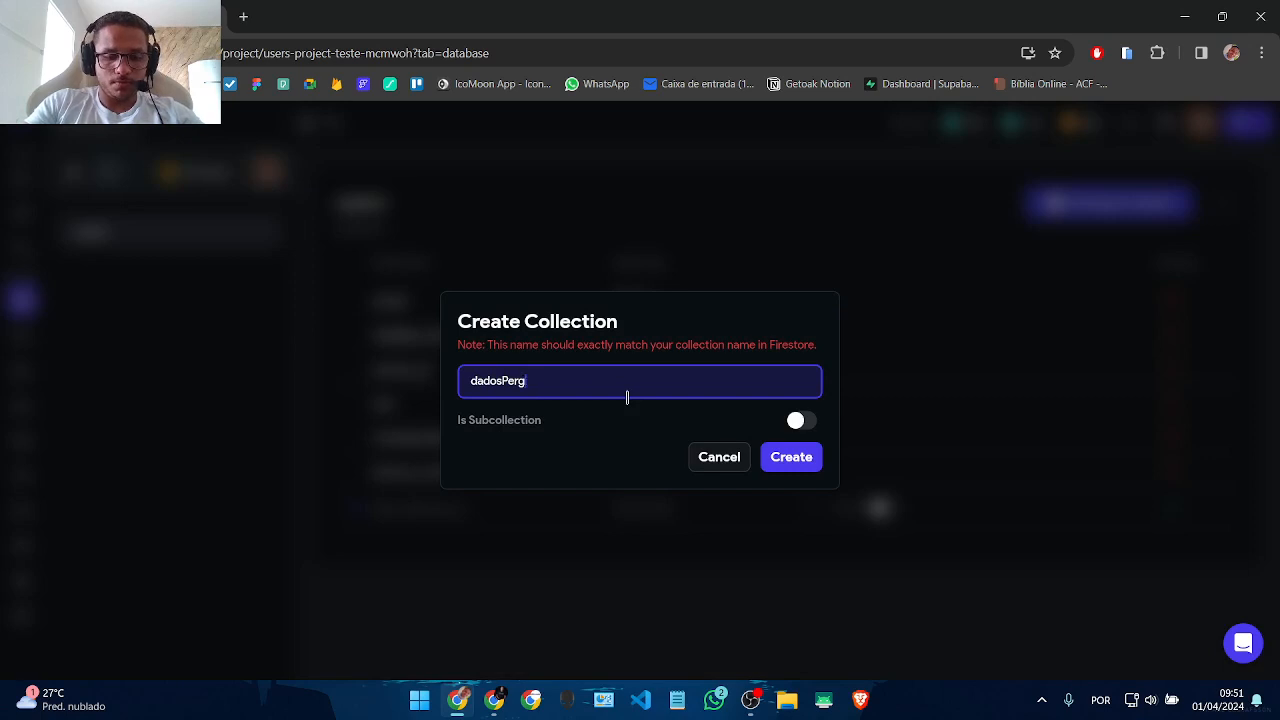
click(798, 421)
click(505, 372)
click(509, 374)
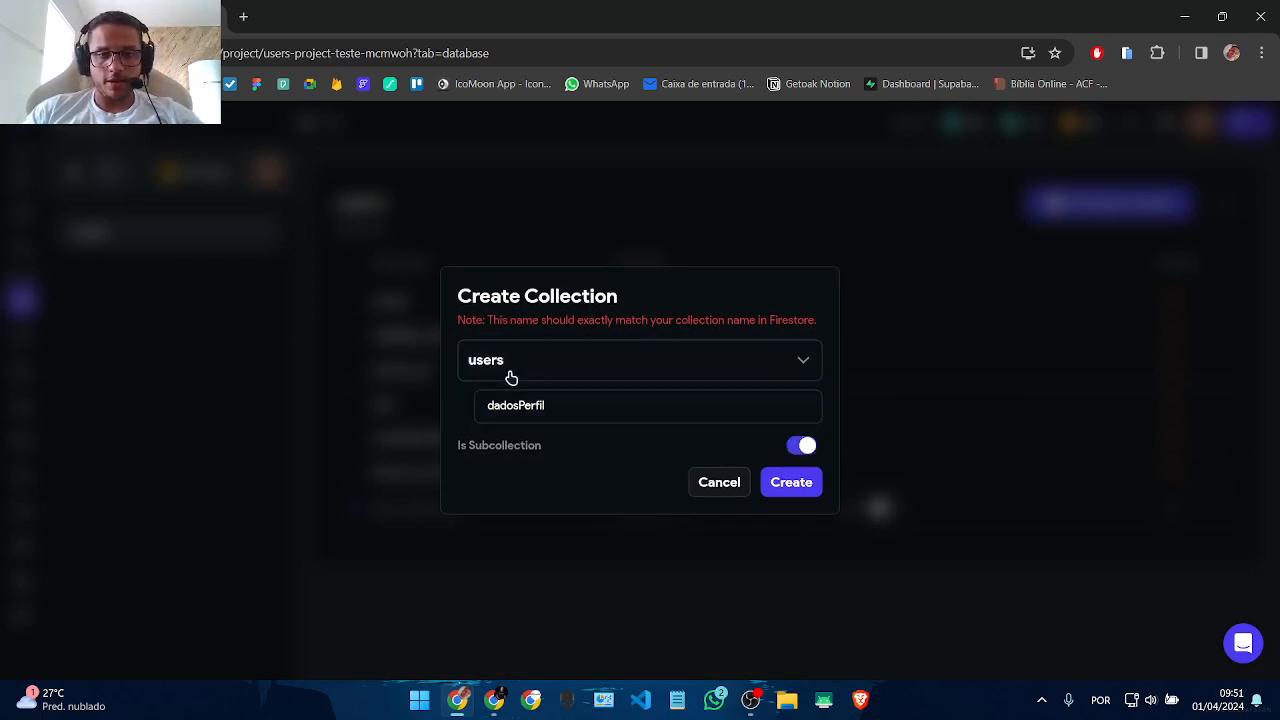
click(775, 484)
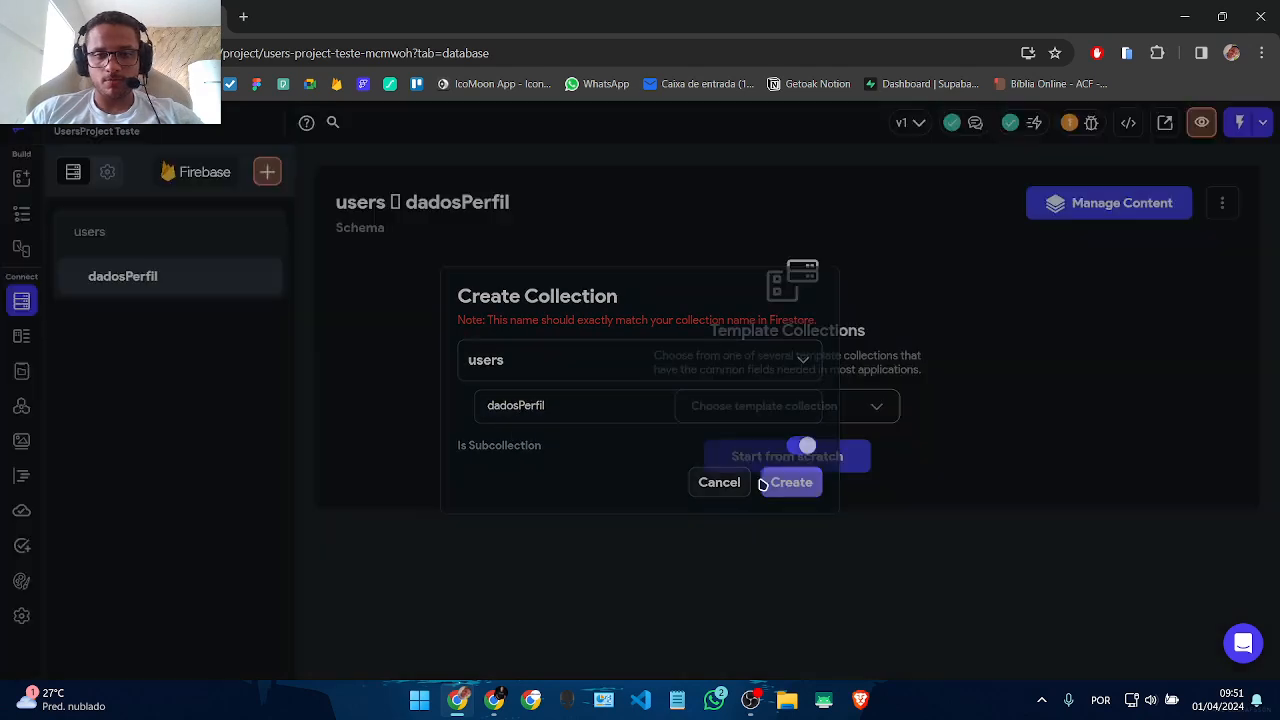
click(105, 246)
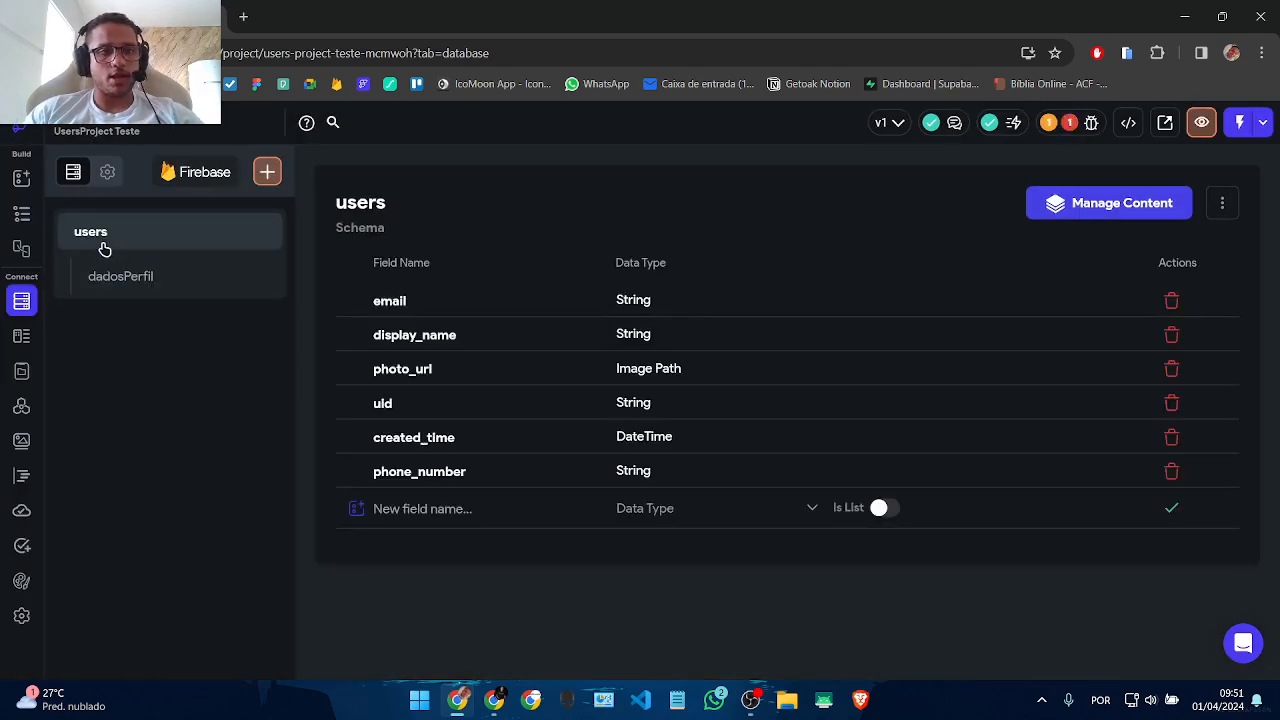
click(104, 268)
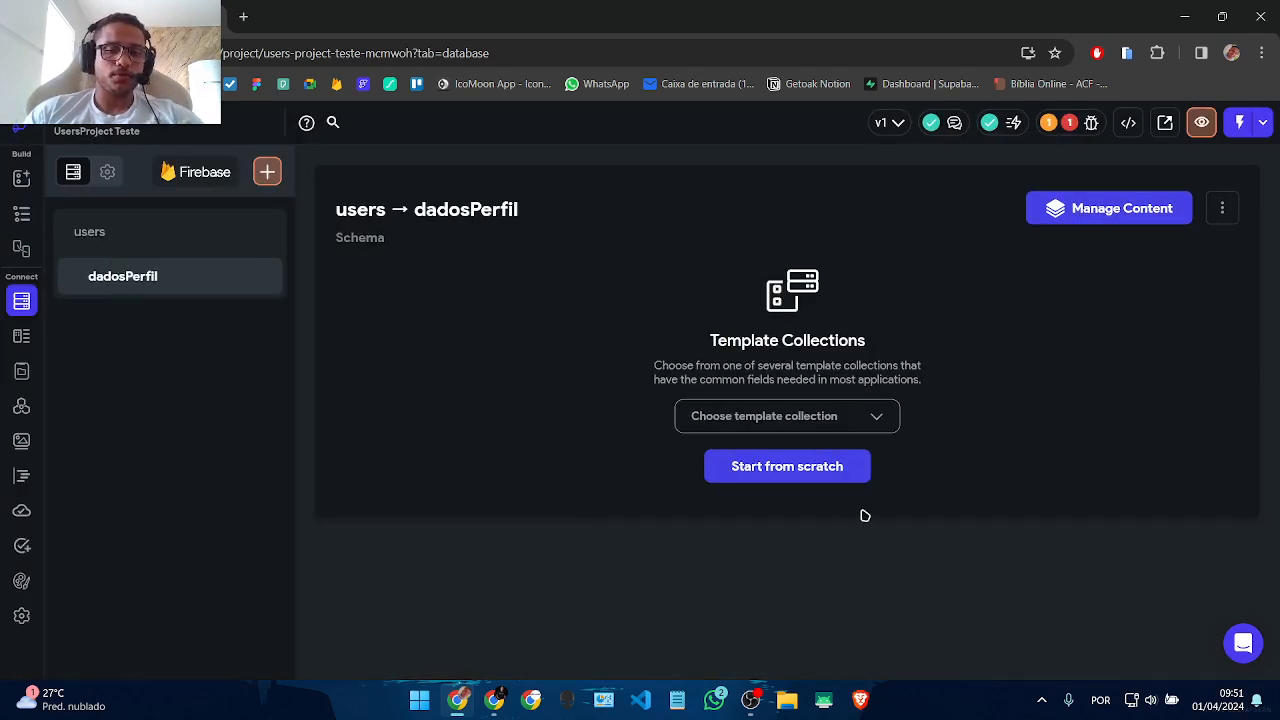
Step: Start the dadosPerfil schema from scratch with endereco (String) and dataNascimento (DateTime)
click(787, 468)
click(443, 313)
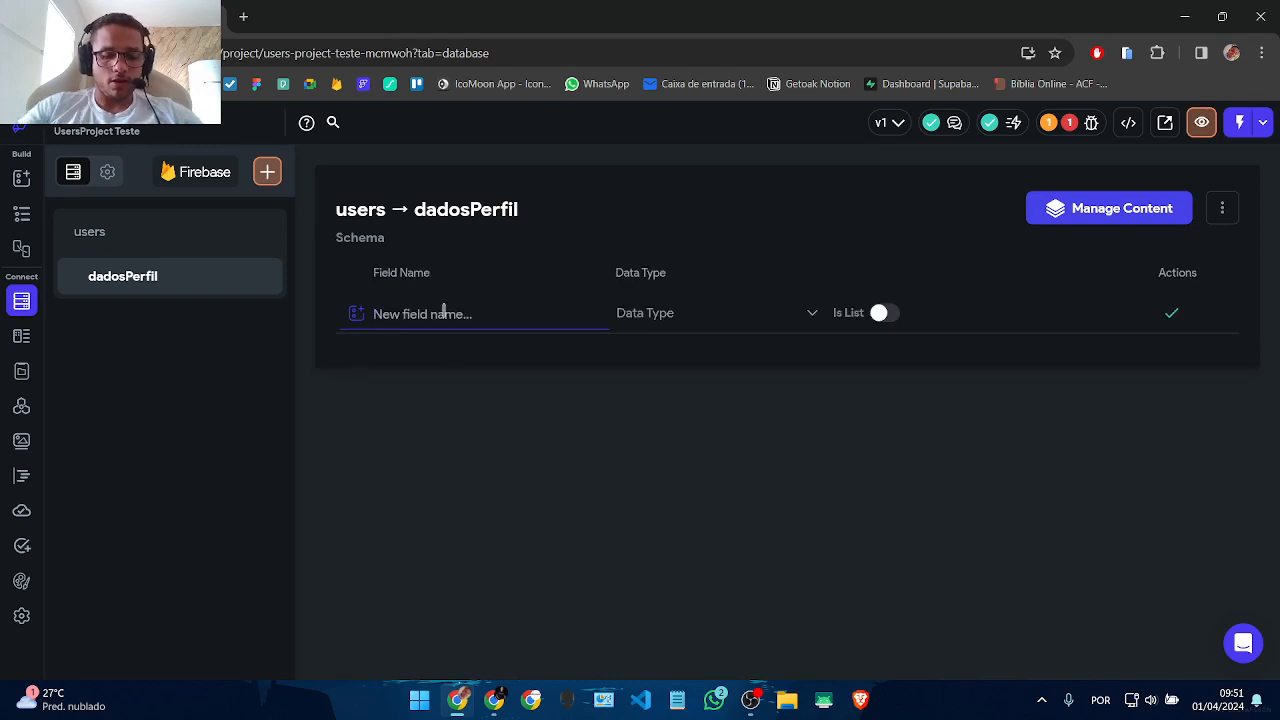
text(endereco)
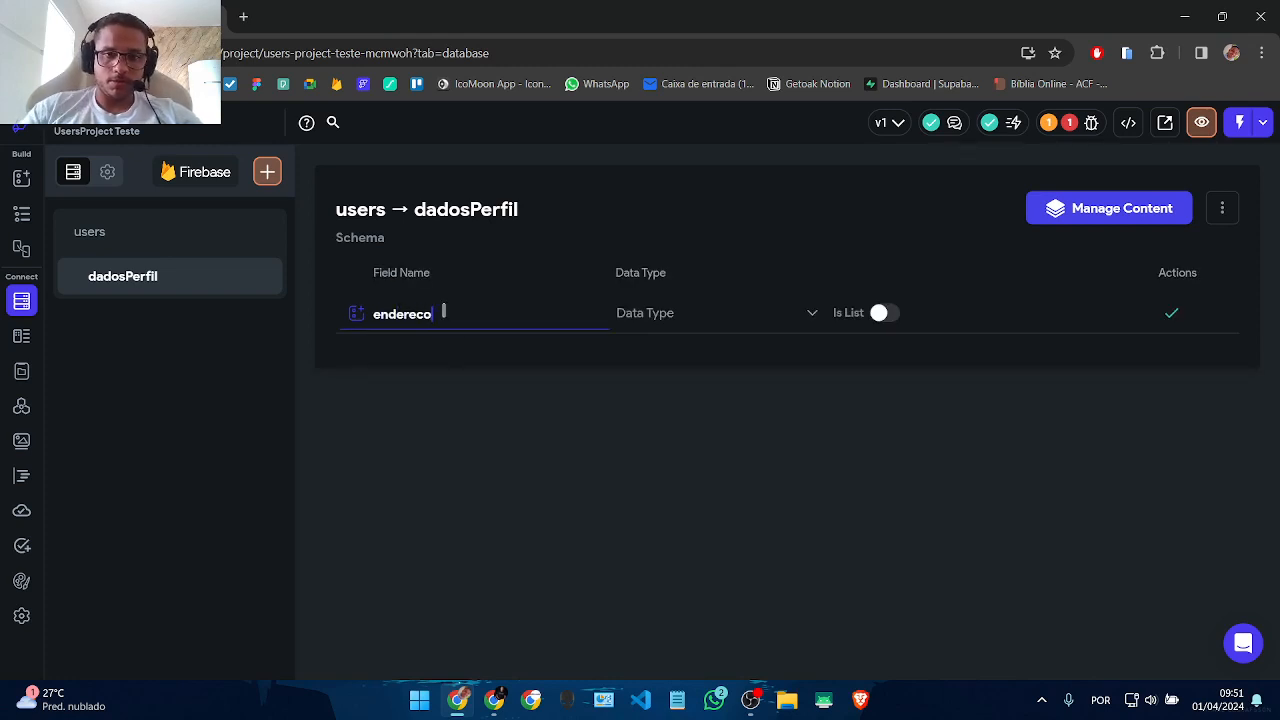
click(789, 324)
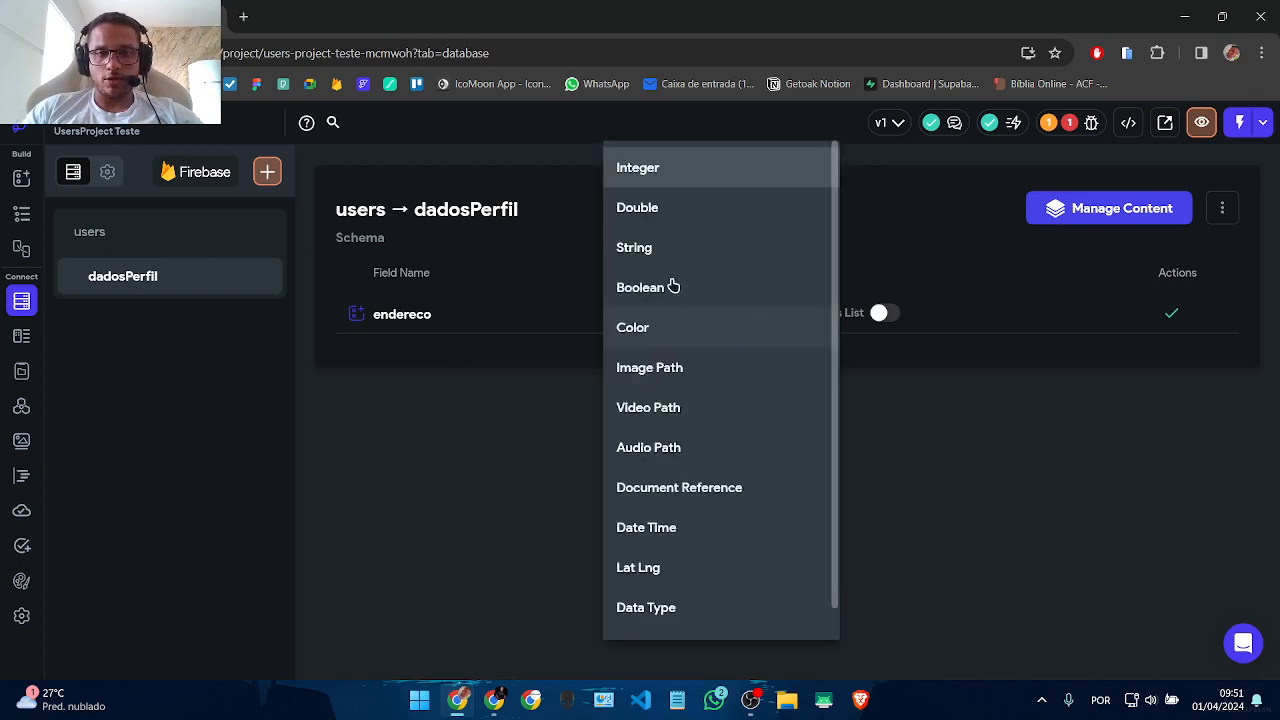
click(660, 249)
click(1168, 315)
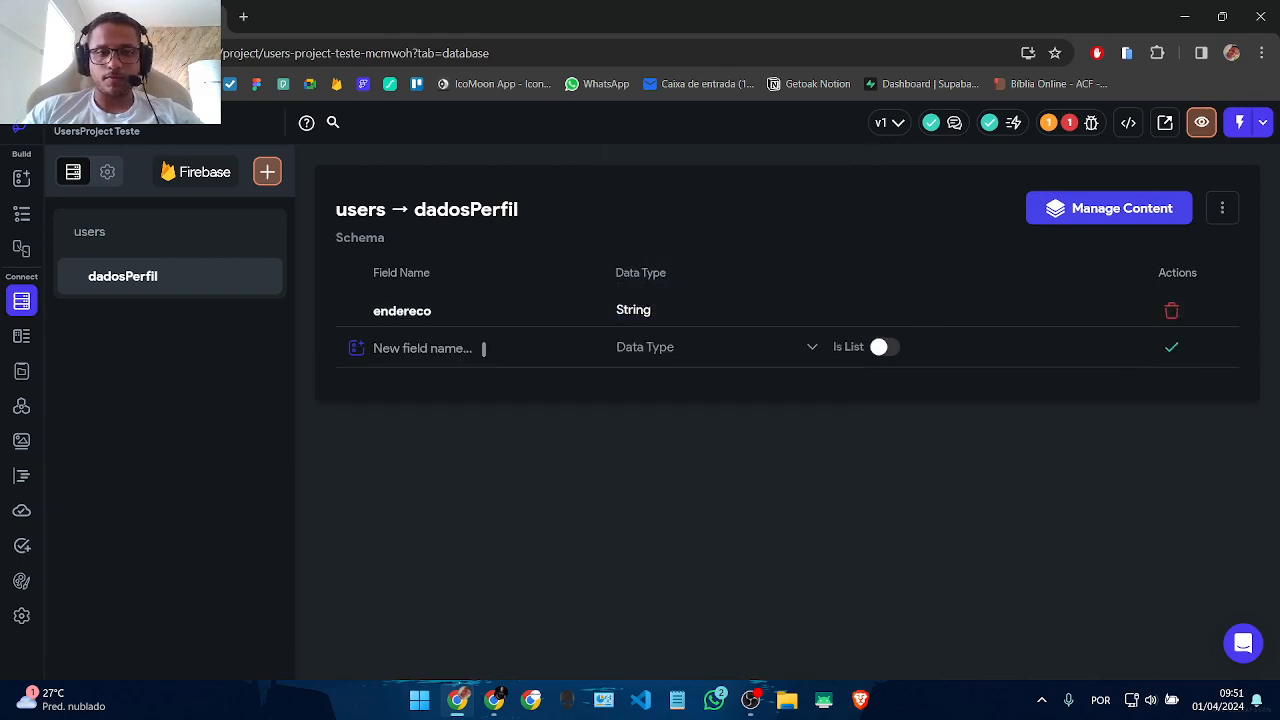
click(483, 348)
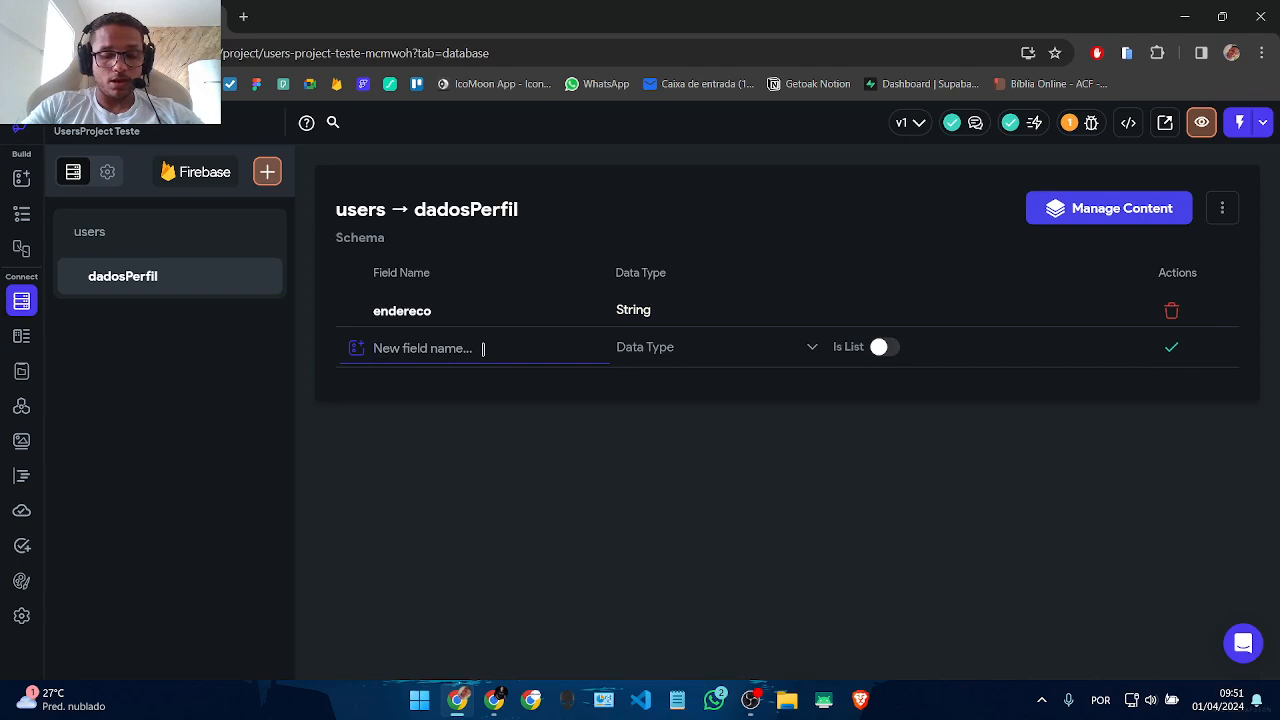
text(dataNascimento)
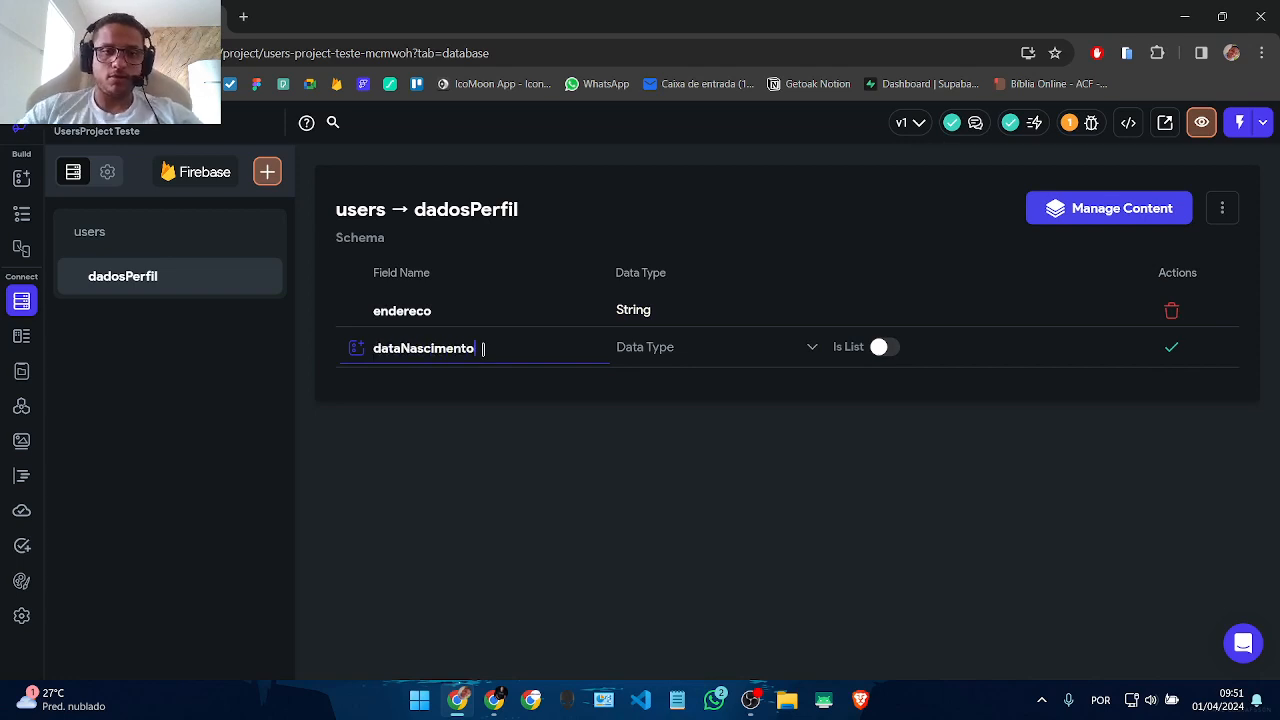
click(677, 360)
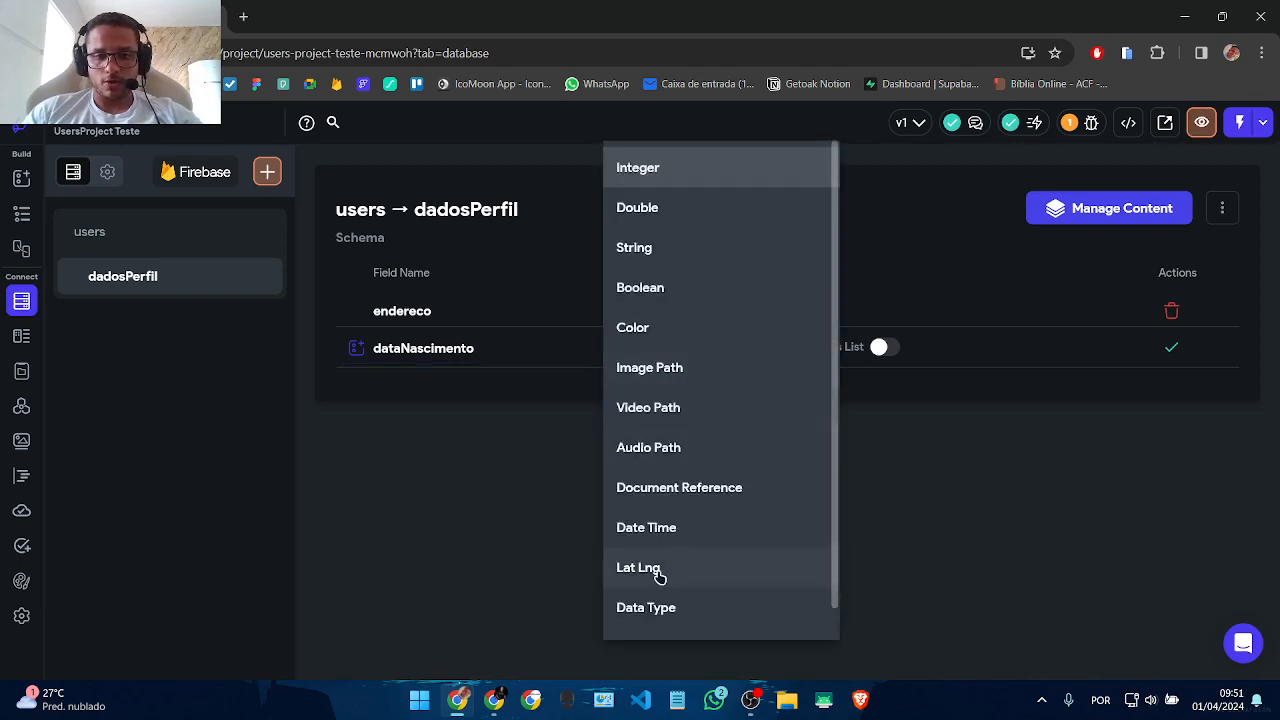
click(680, 527)
click(1165, 349)
Step: Add the fields idade (Integer) and sexo (String) to dadosPerfil
click(378, 380)
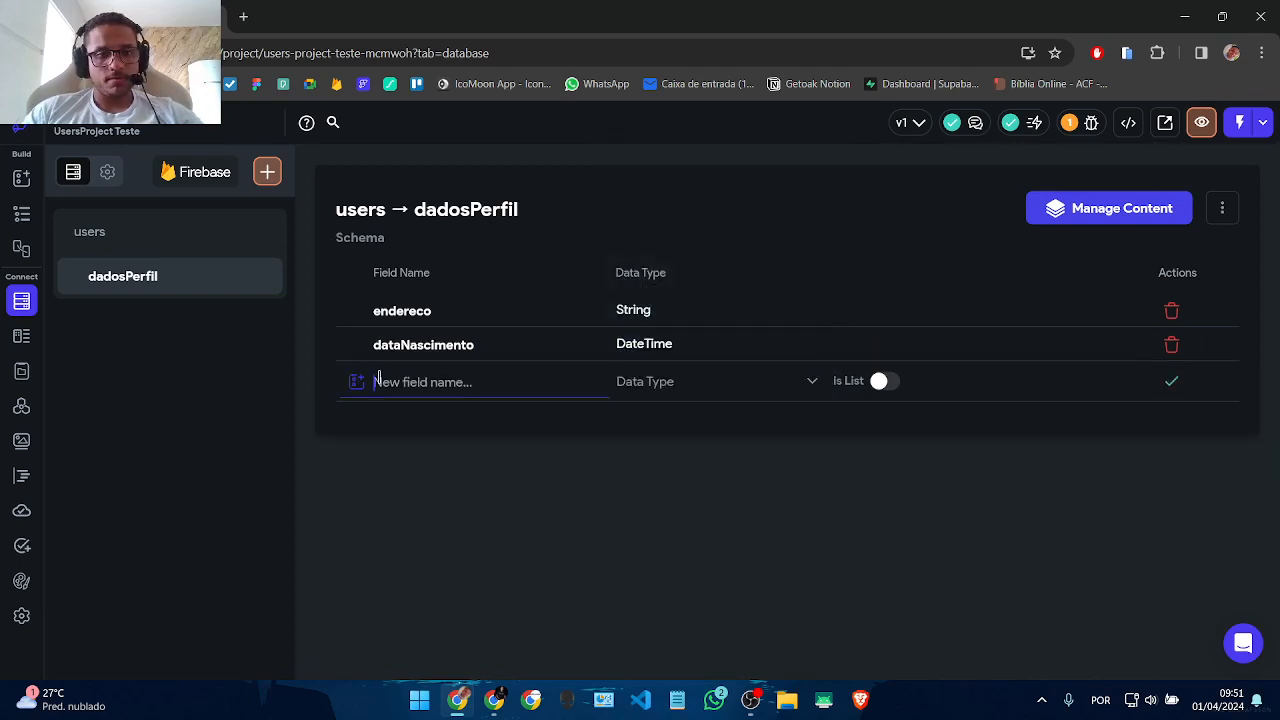
text(idade)
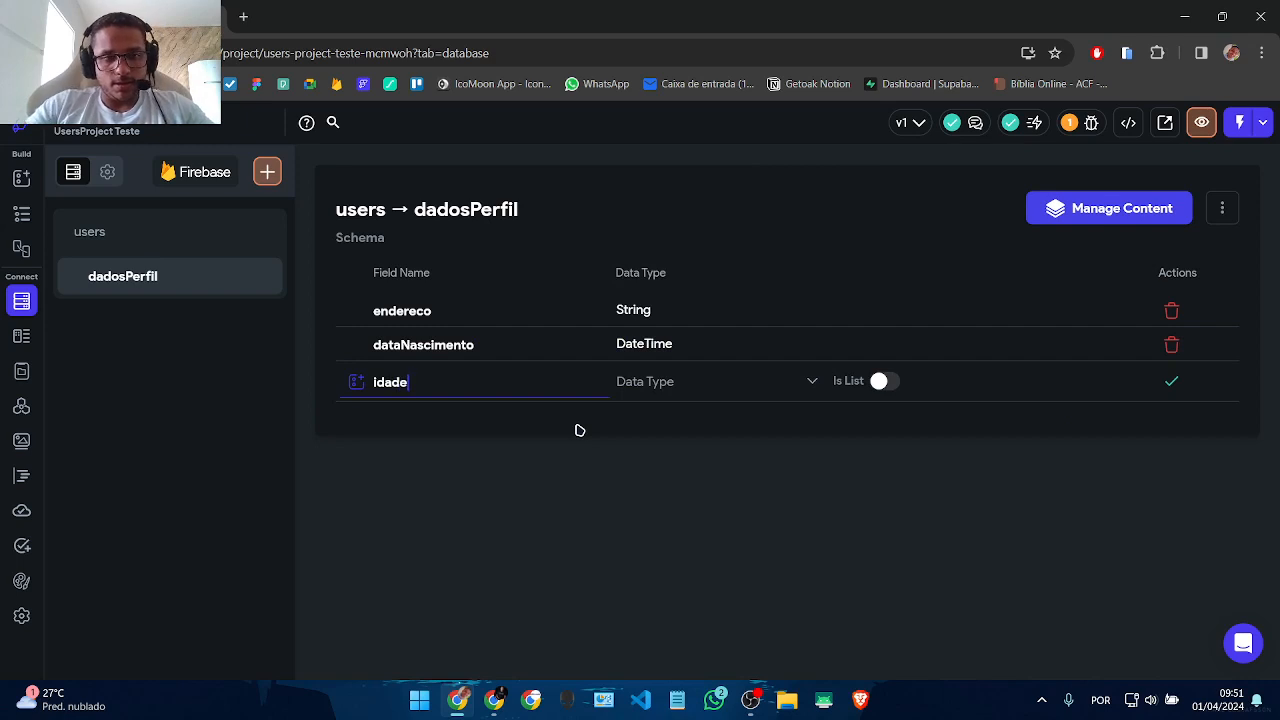
click(664, 386)
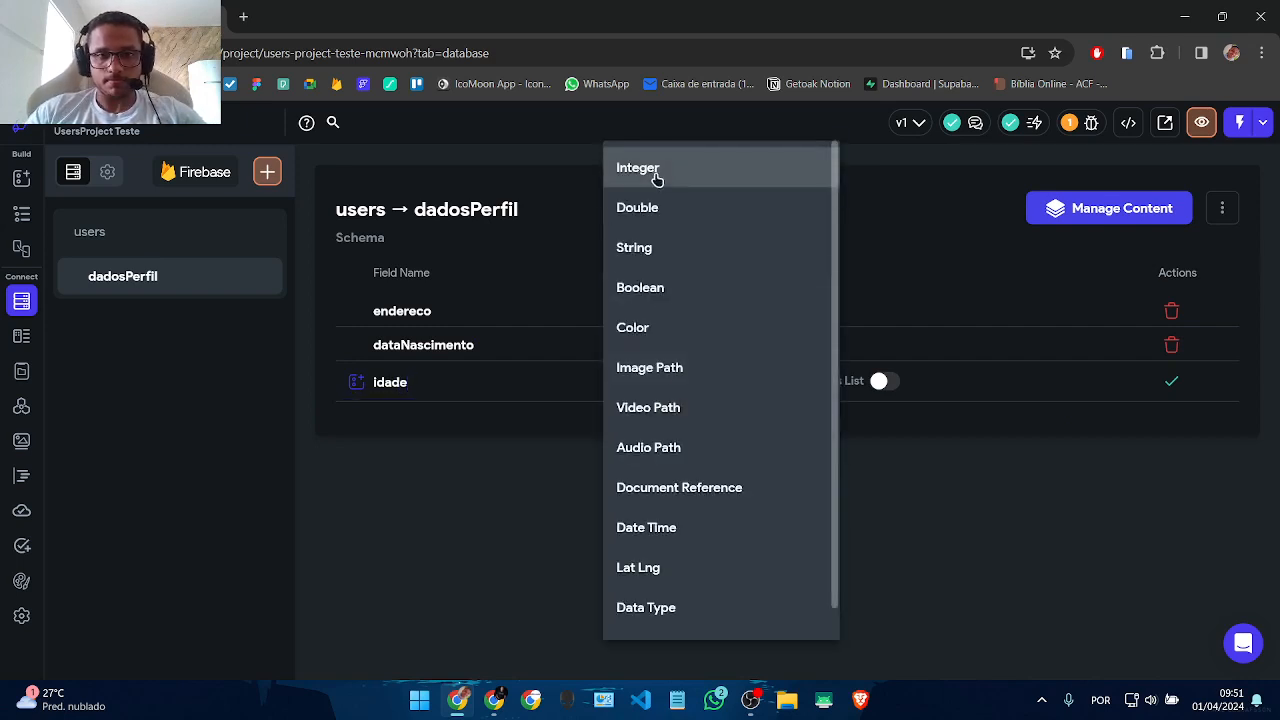
click(636, 258)
click(656, 401)
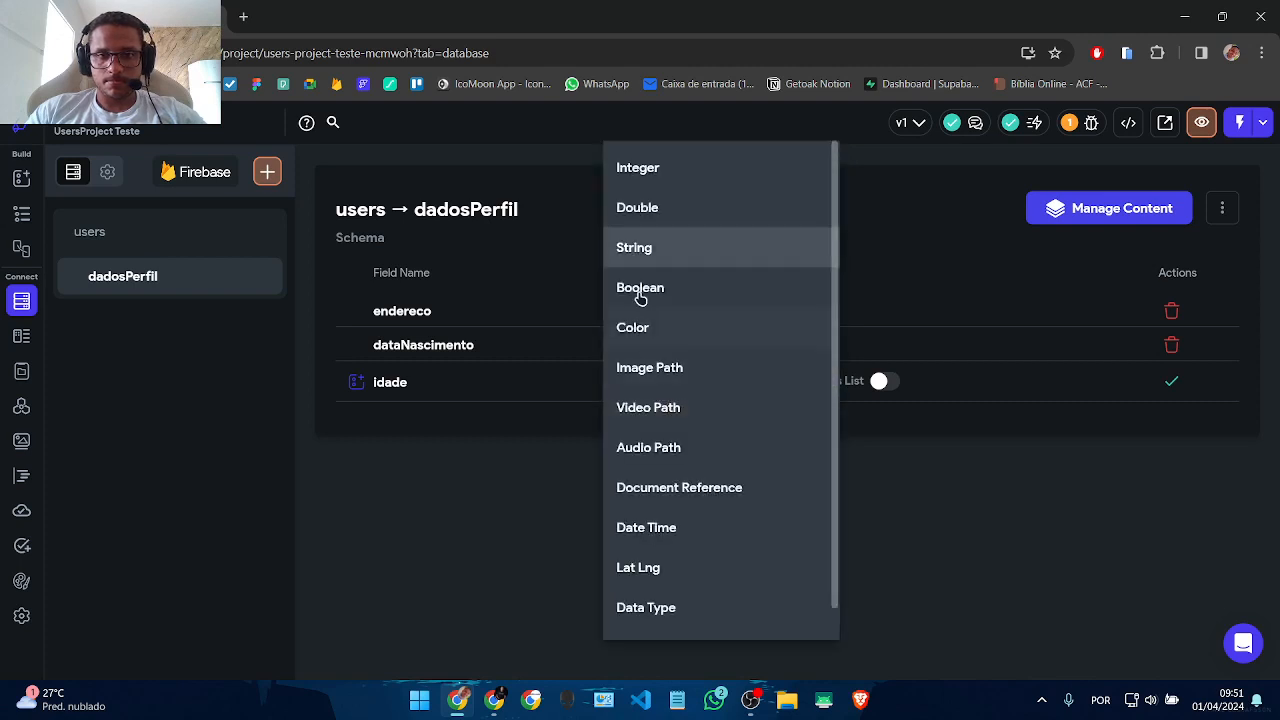
click(650, 166)
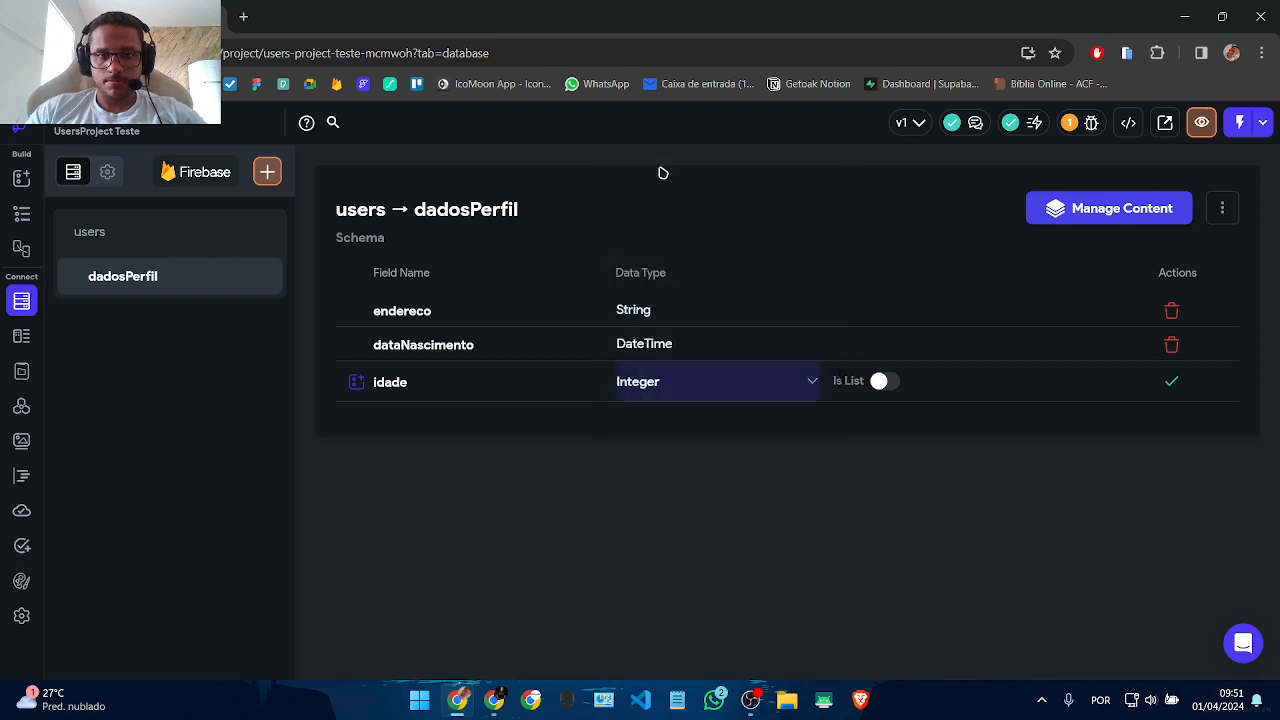
click(1171, 386)
click(449, 418)
text(sexo)
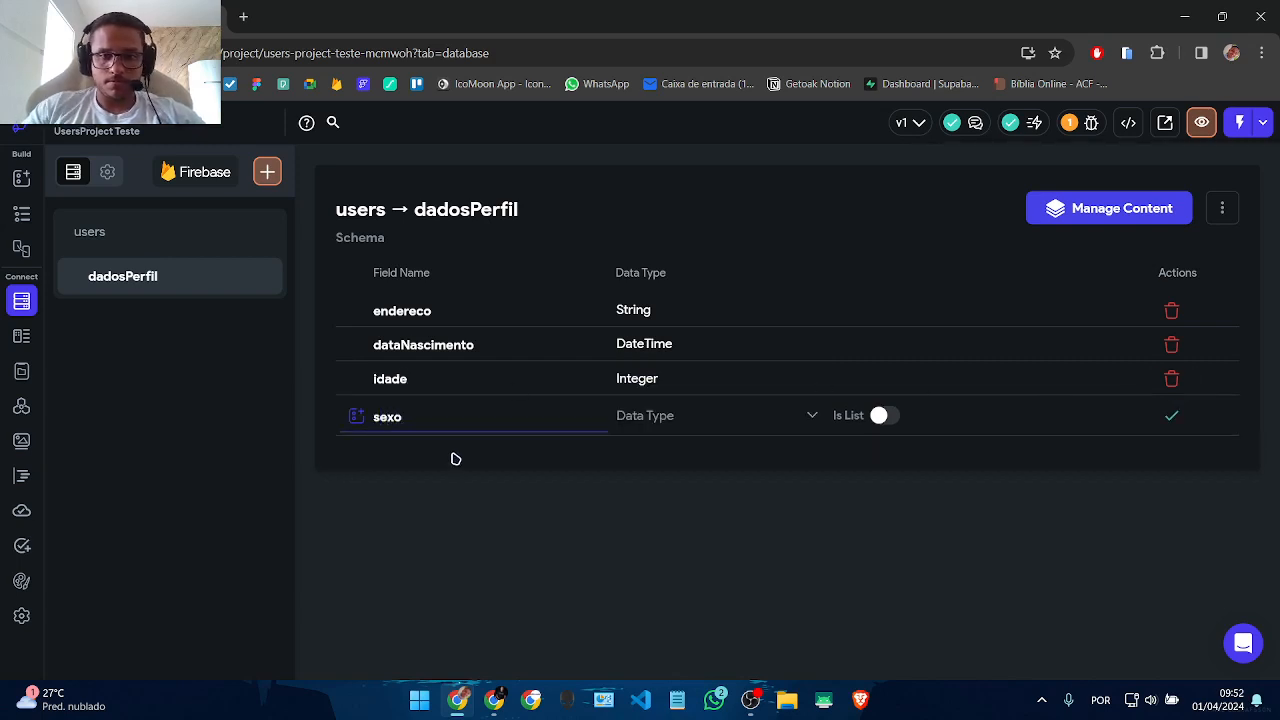
click(663, 416)
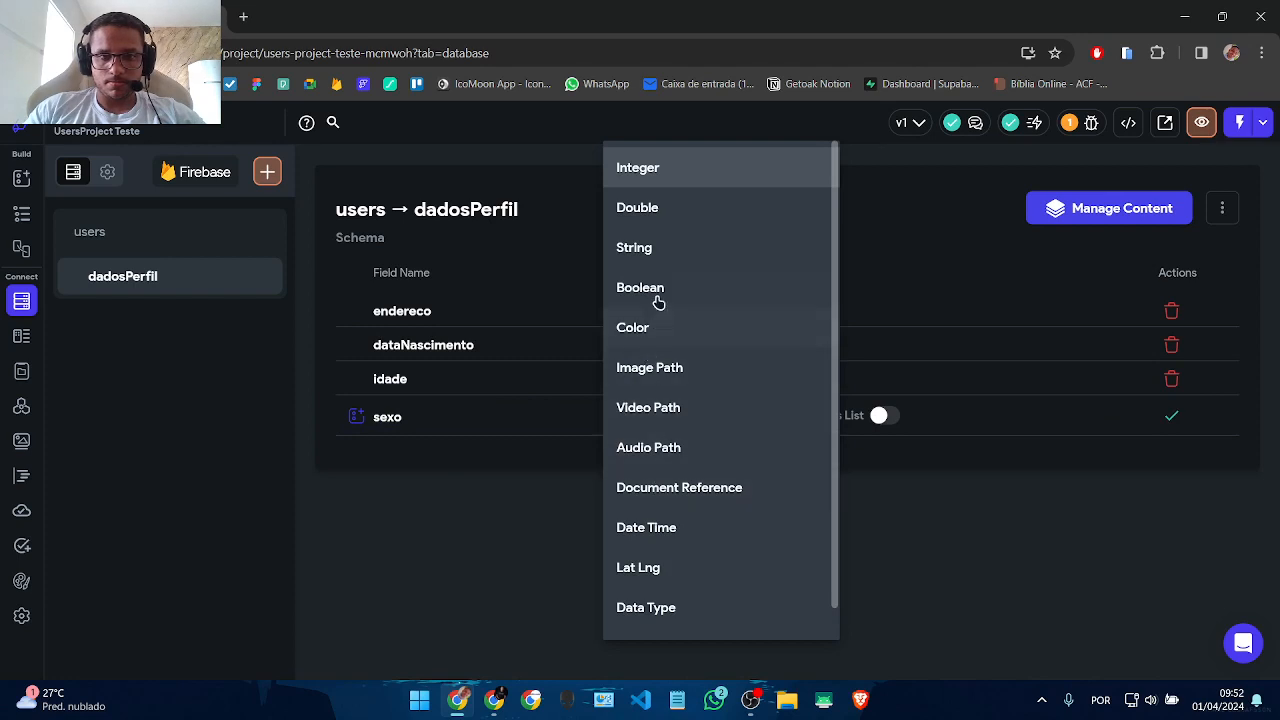
click(664, 250)
click(1178, 418)
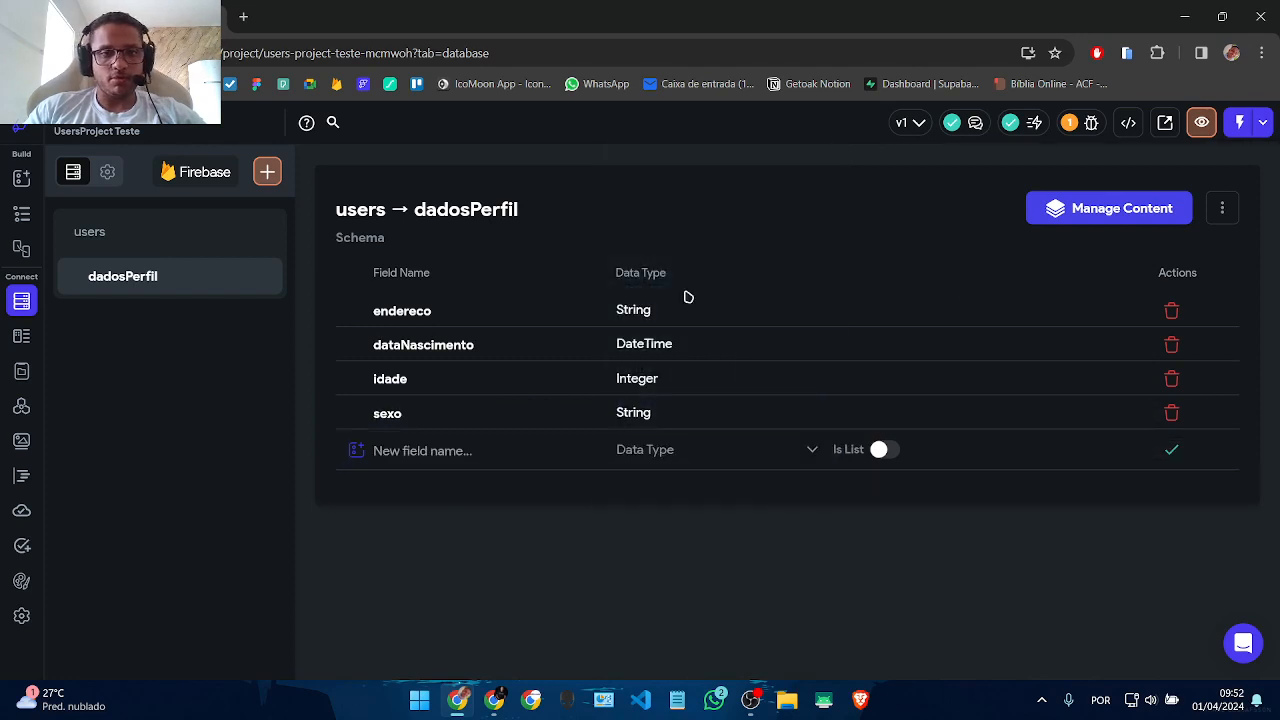
click(107, 247)
click(104, 283)
click(84, 244)
click(110, 284)
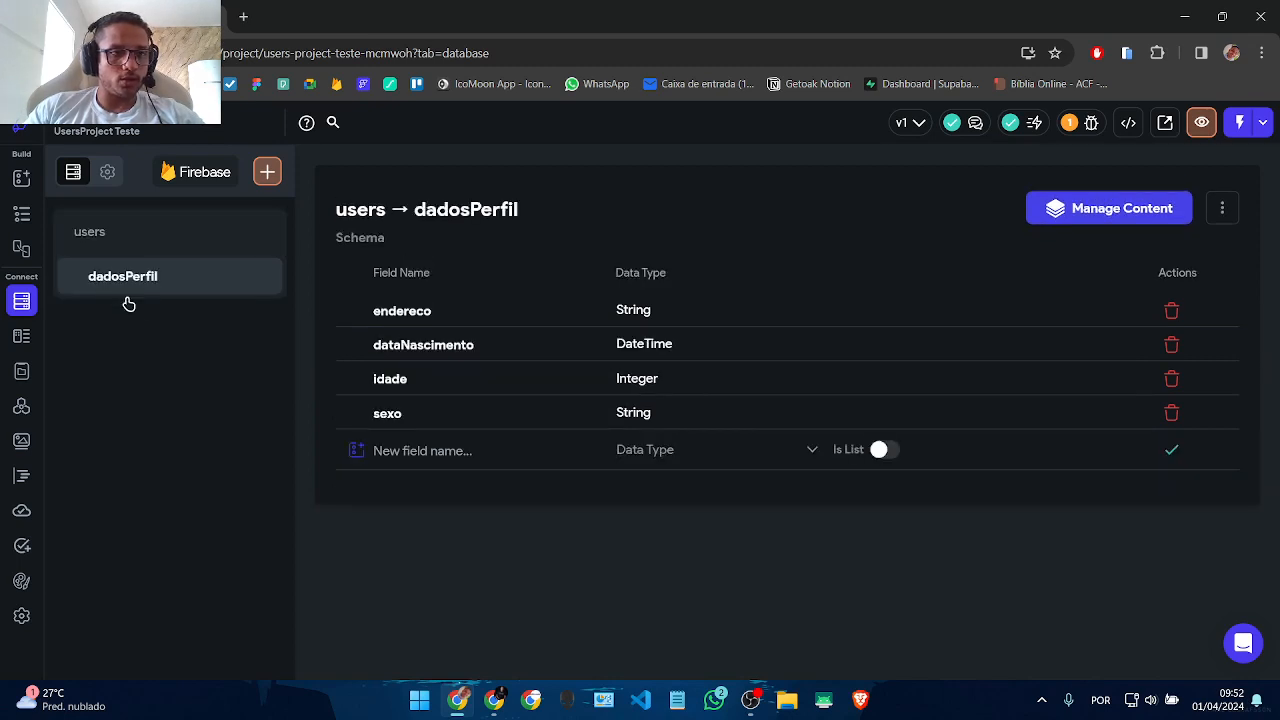
Step: In Firestore rules, keep users create open to everyone; restrict write and delete to authenticated users
click(90, 246)
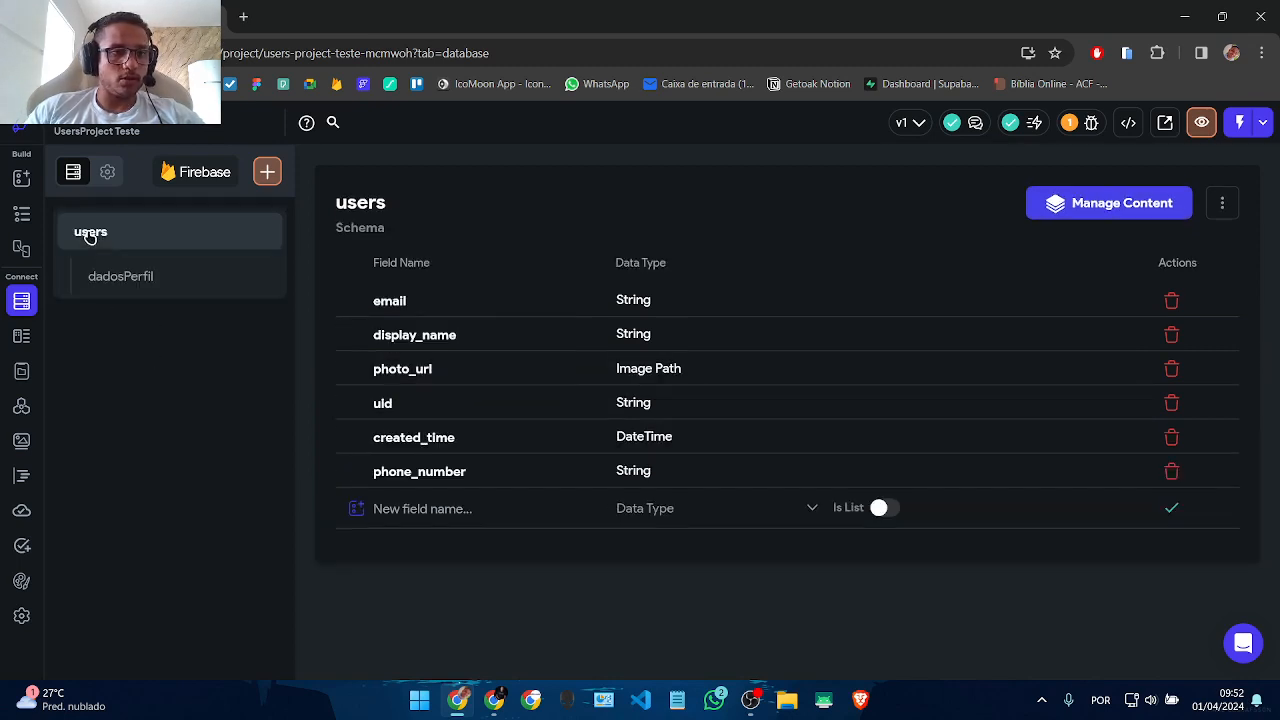
click(109, 282)
click(80, 249)
click(95, 276)
click(80, 250)
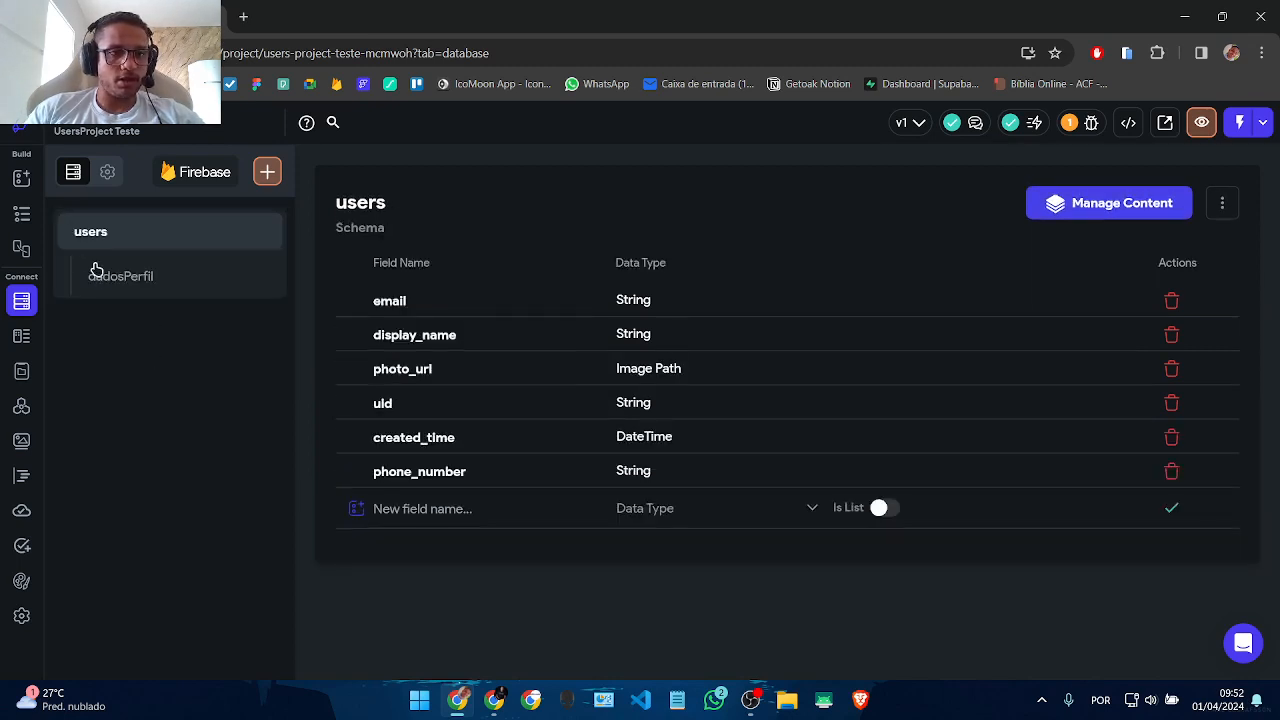
click(107, 172)
scroll(664, 393, down, 4)
scroll(664, 393, down, 1)
scroll(657, 395, up, 5)
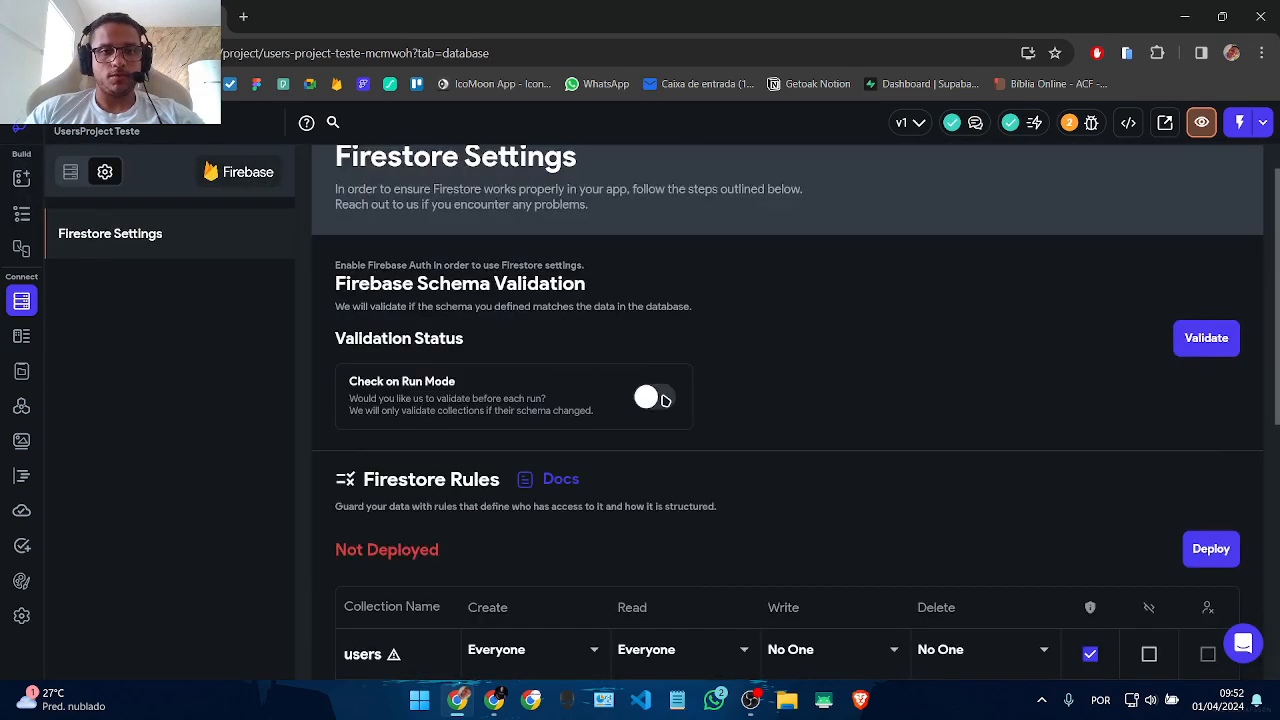
scroll(372, 555, down, 3)
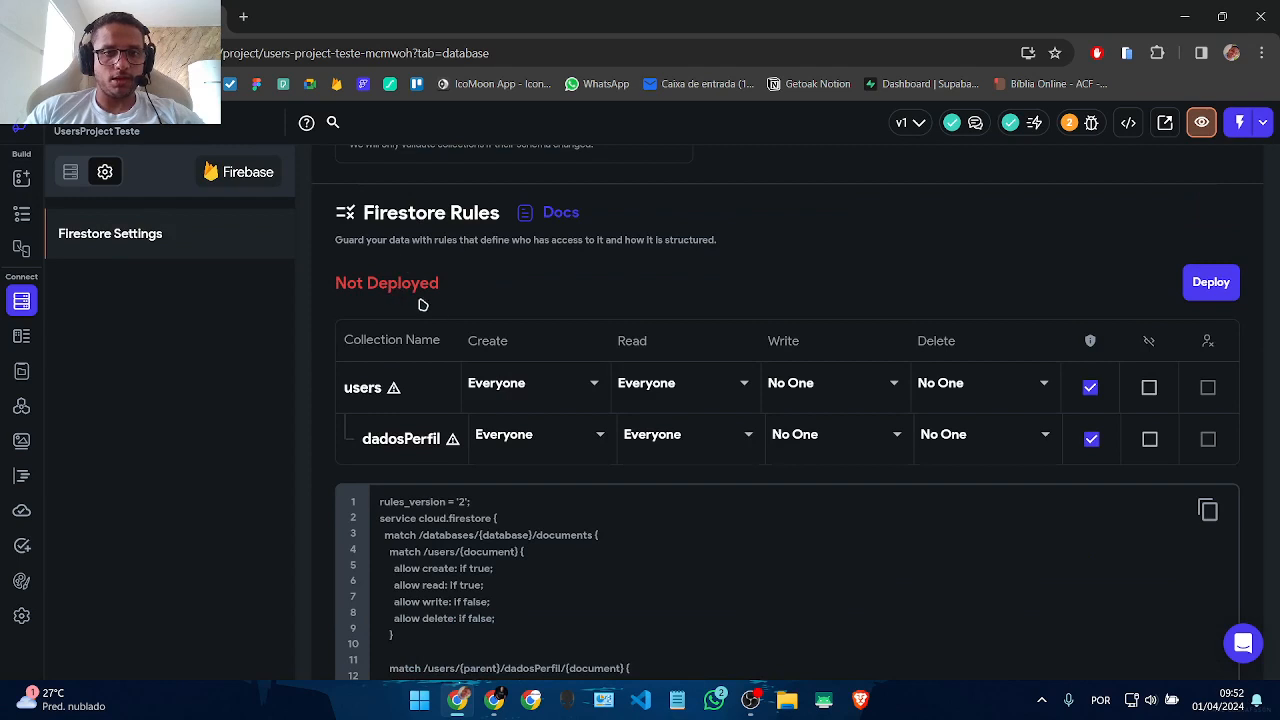
click(541, 383)
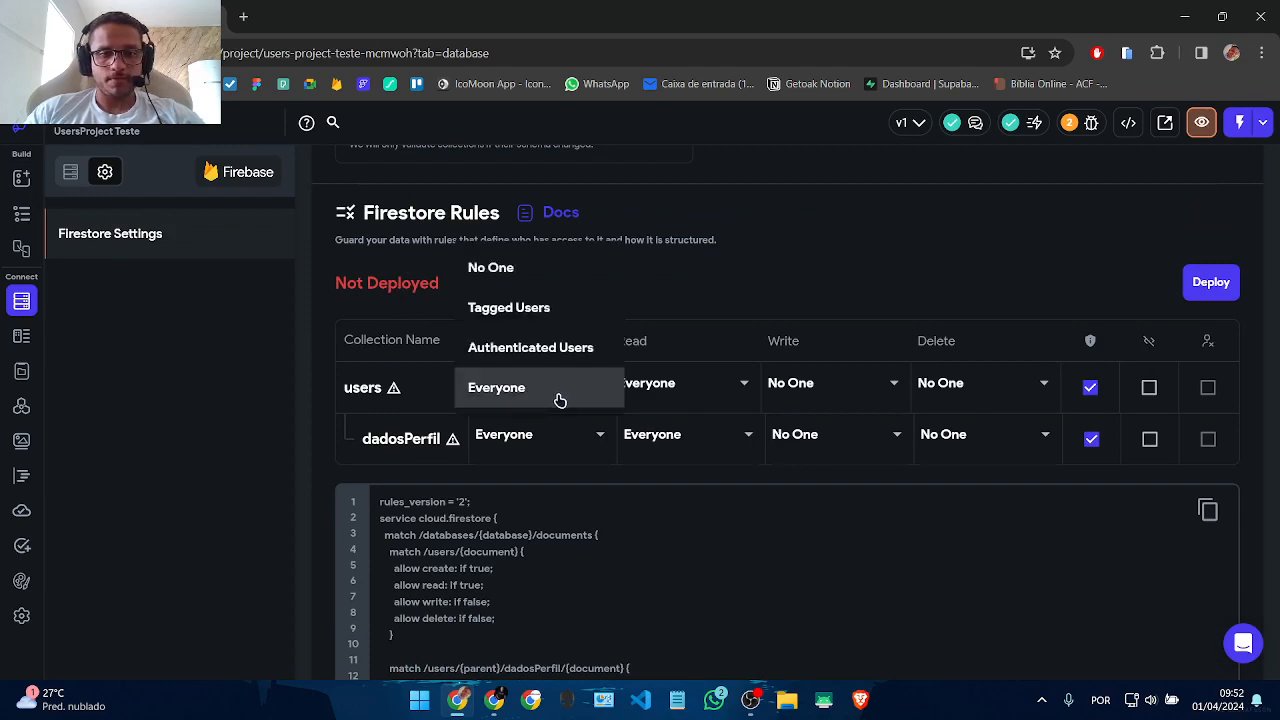
click(530, 350)
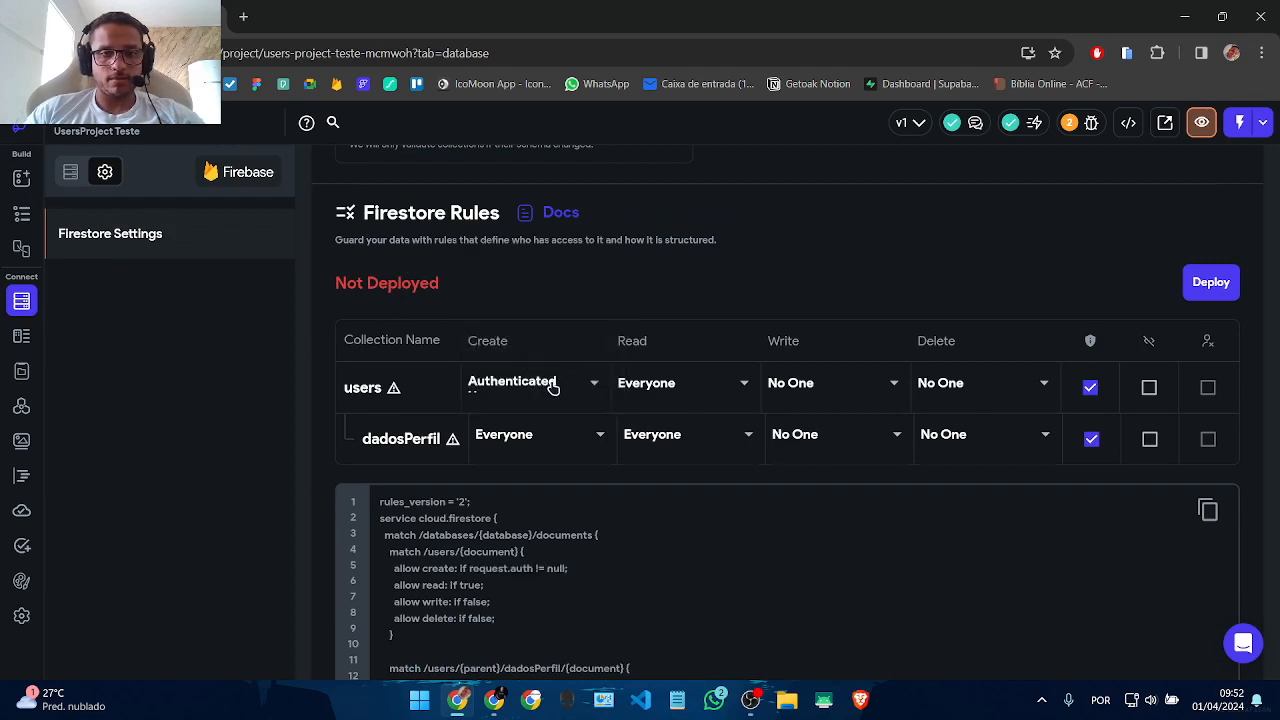
click(514, 394)
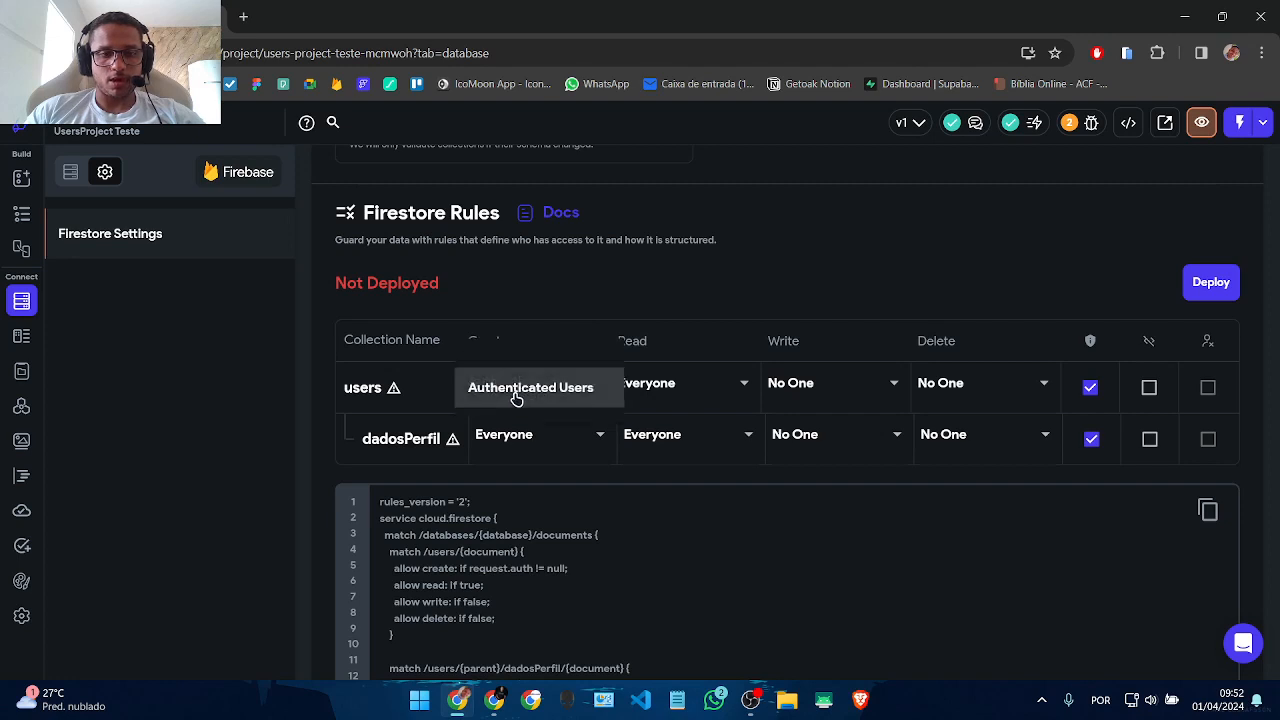
click(515, 428)
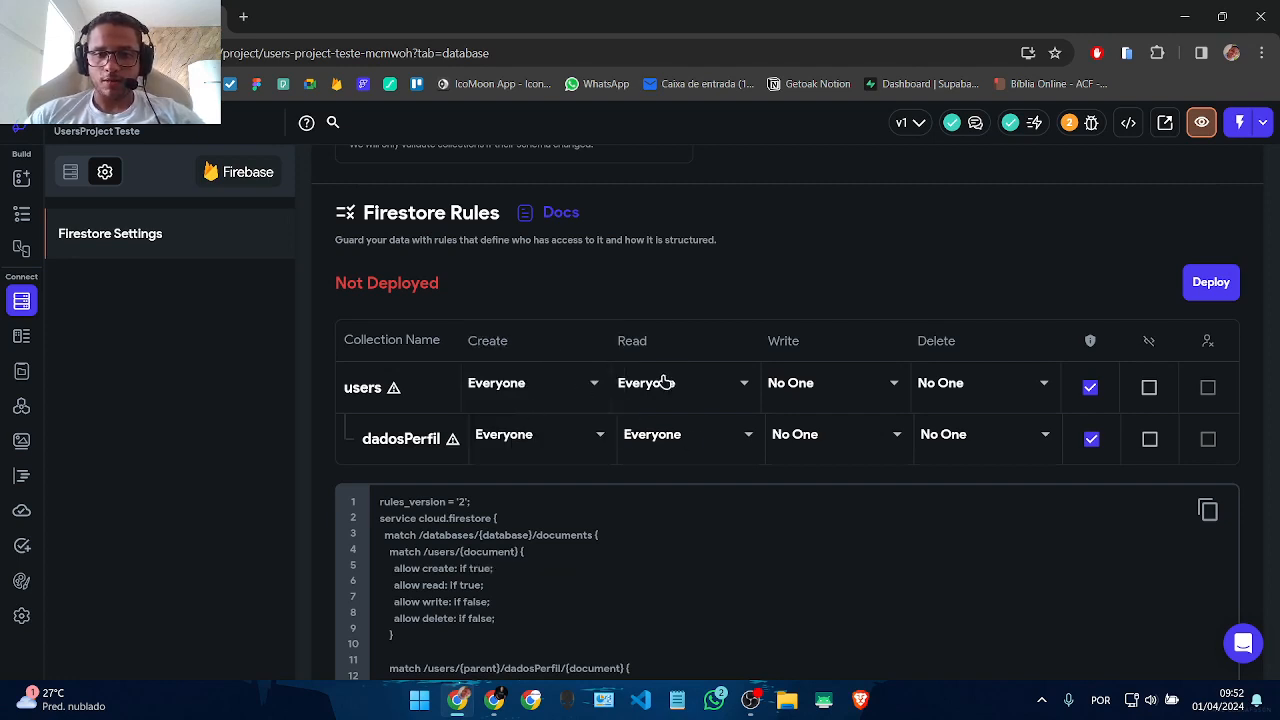
click(846, 405)
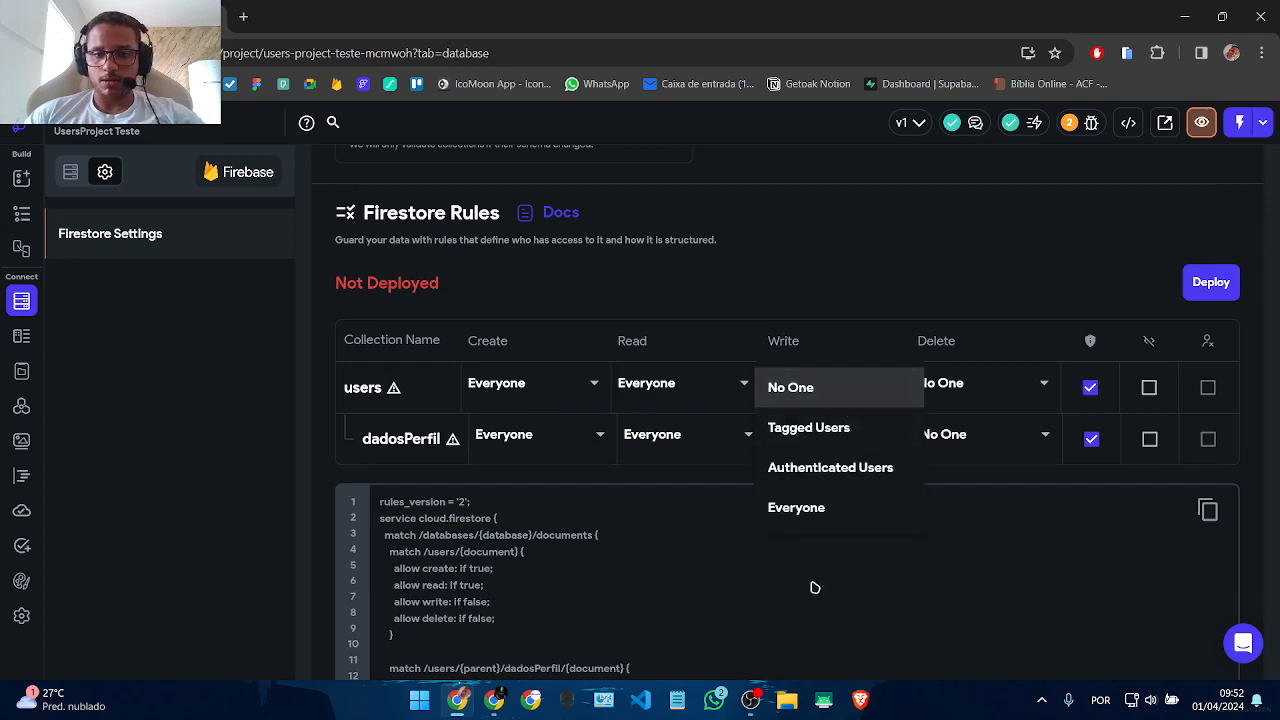
click(790, 470)
click(990, 383)
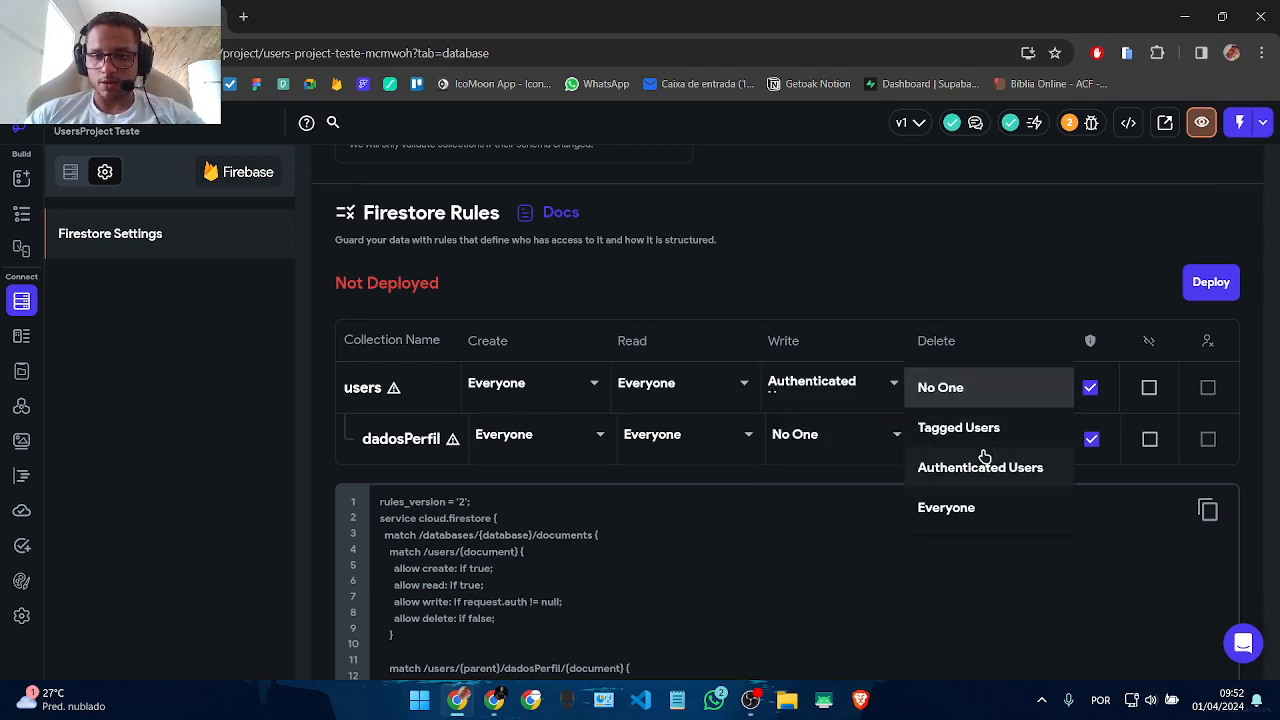
click(982, 467)
Step: Restrict dadosPerfil create, read, write and delete to authenticated users
click(531, 446)
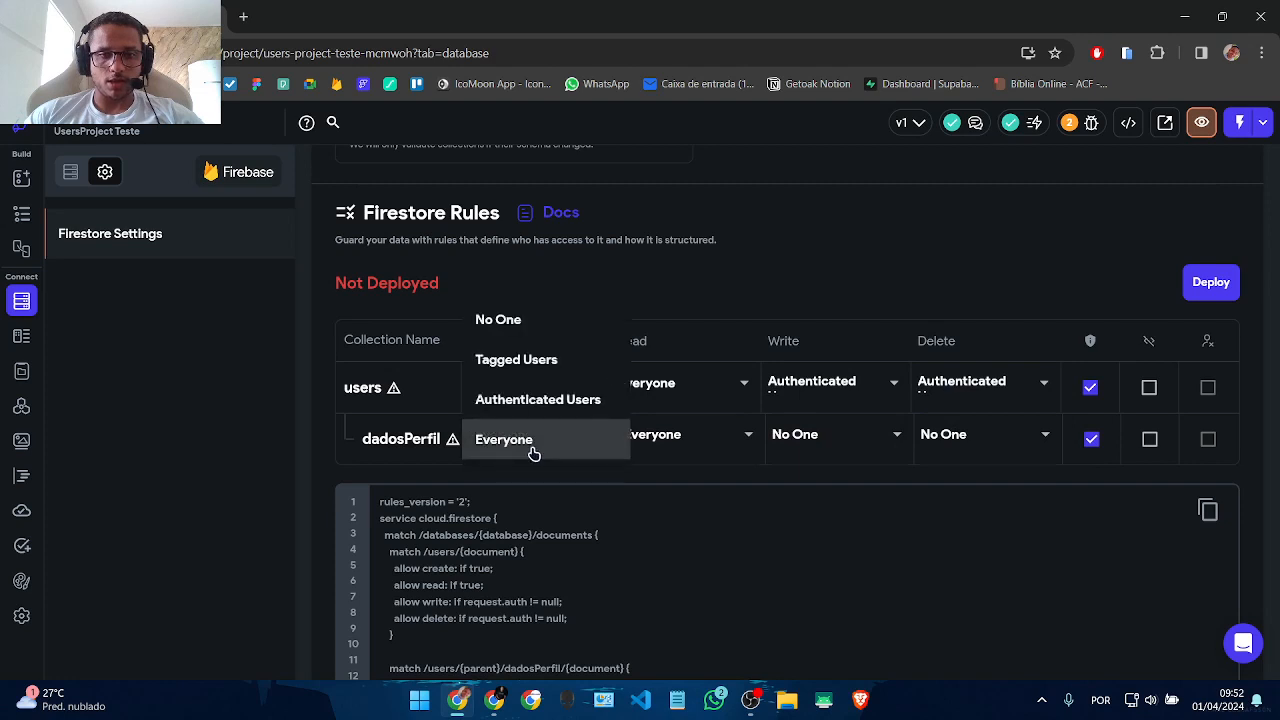
click(569, 400)
click(675, 453)
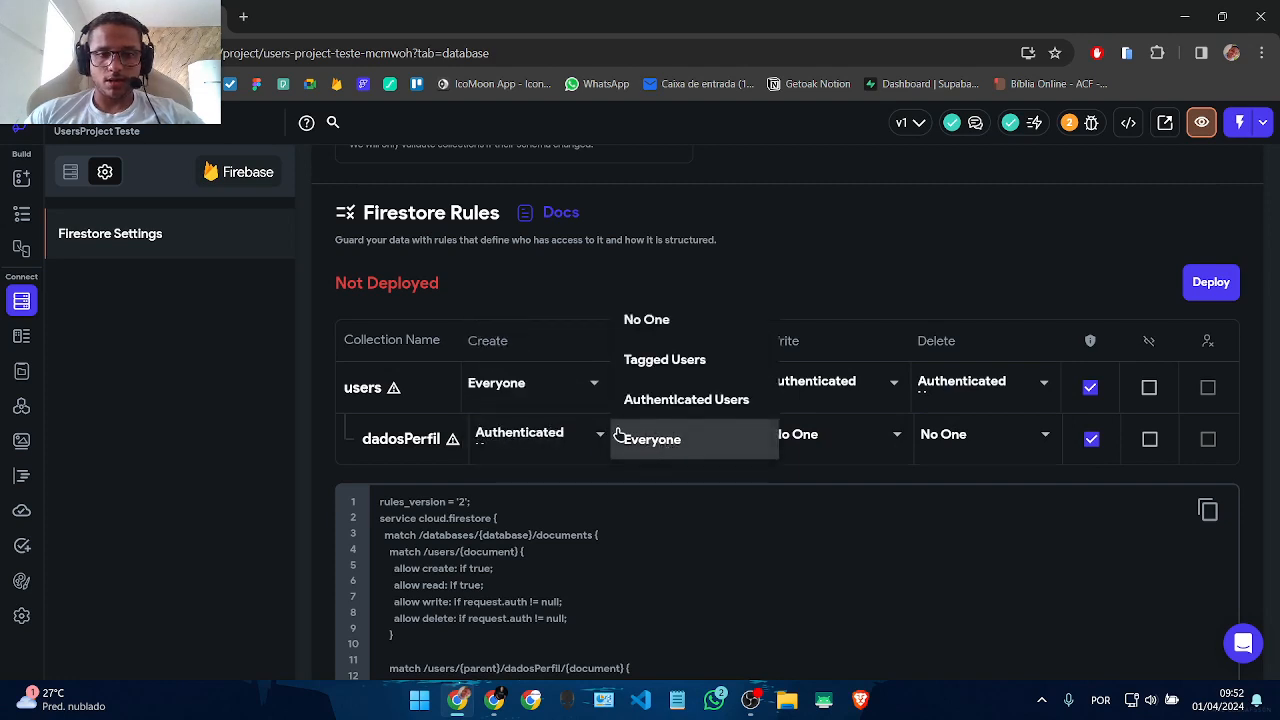
click(676, 402)
click(822, 450)
click(820, 522)
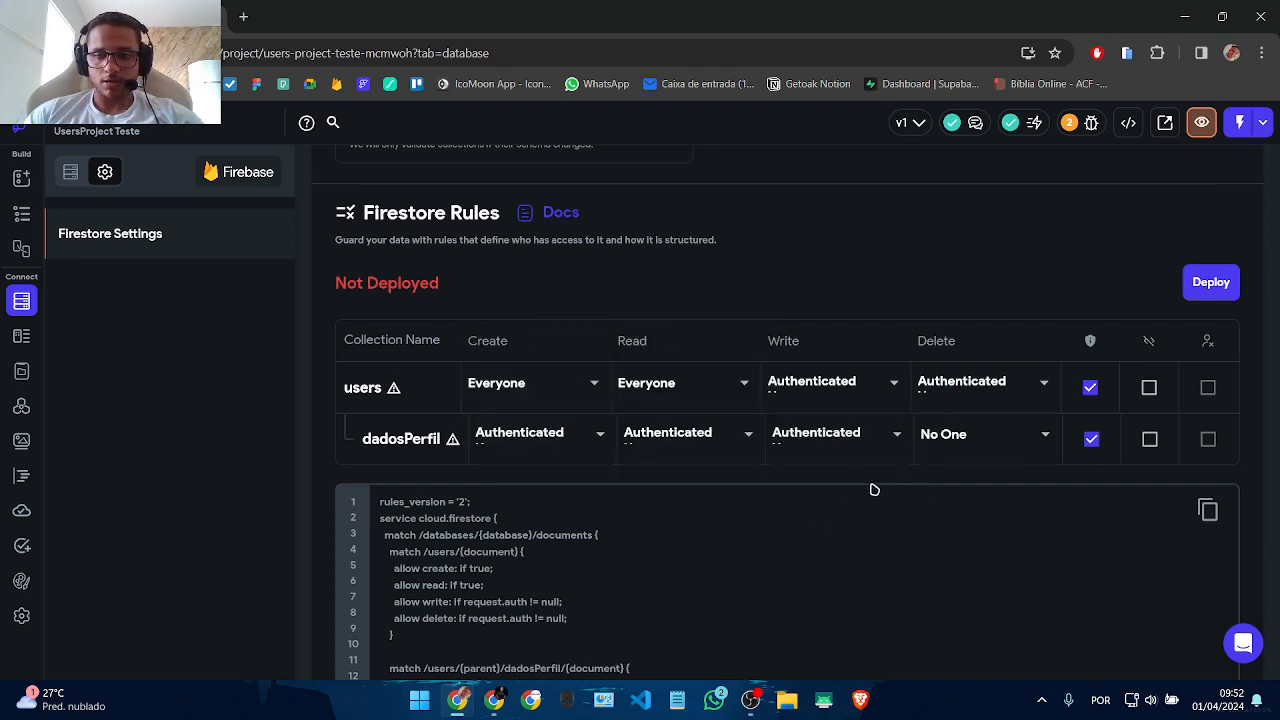
click(986, 433)
click(967, 505)
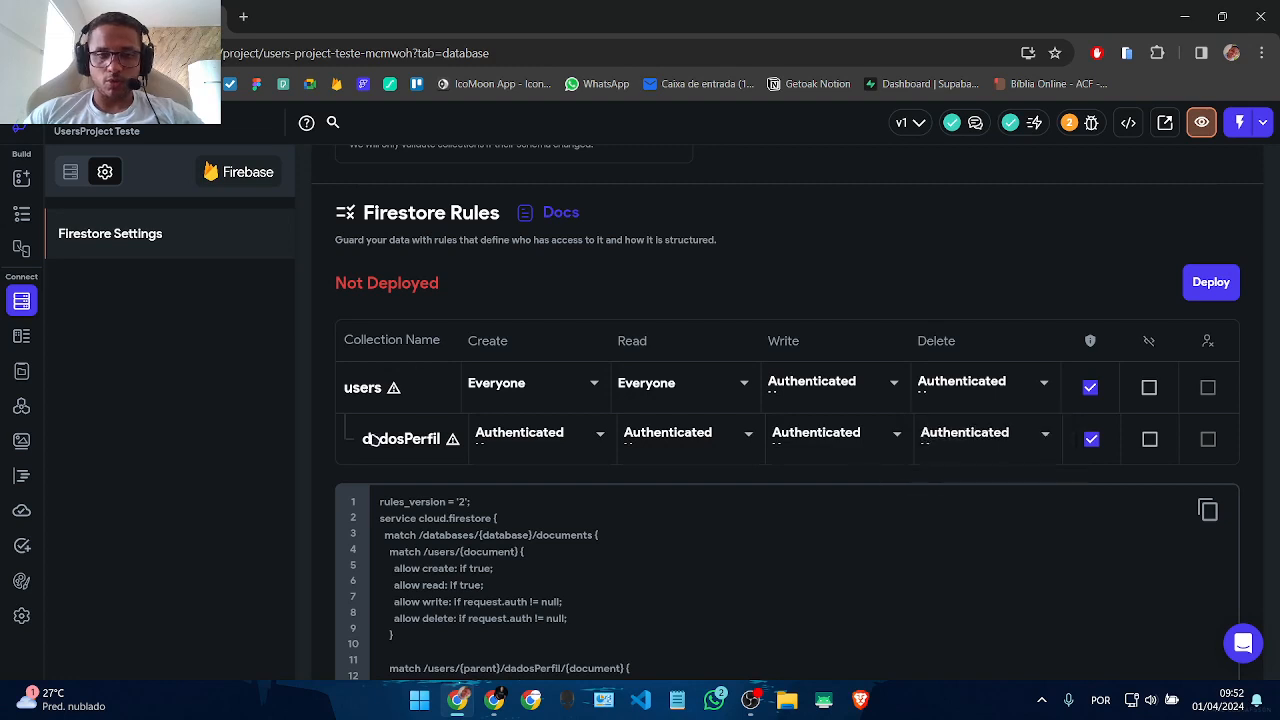
click(1214, 284)
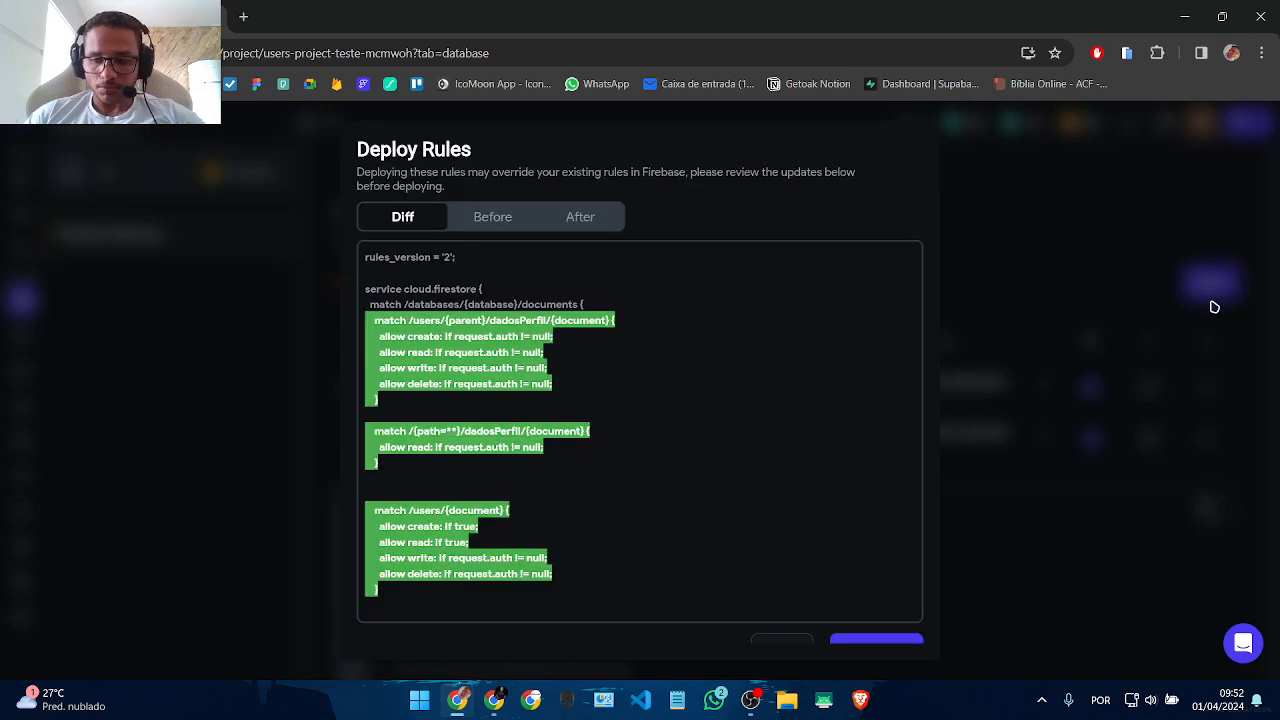
Step: Deploy the Firestore rules, then enable the extra option for users and dadosPerfil and redeploy
scroll(778, 354, down, 5)
click(914, 631)
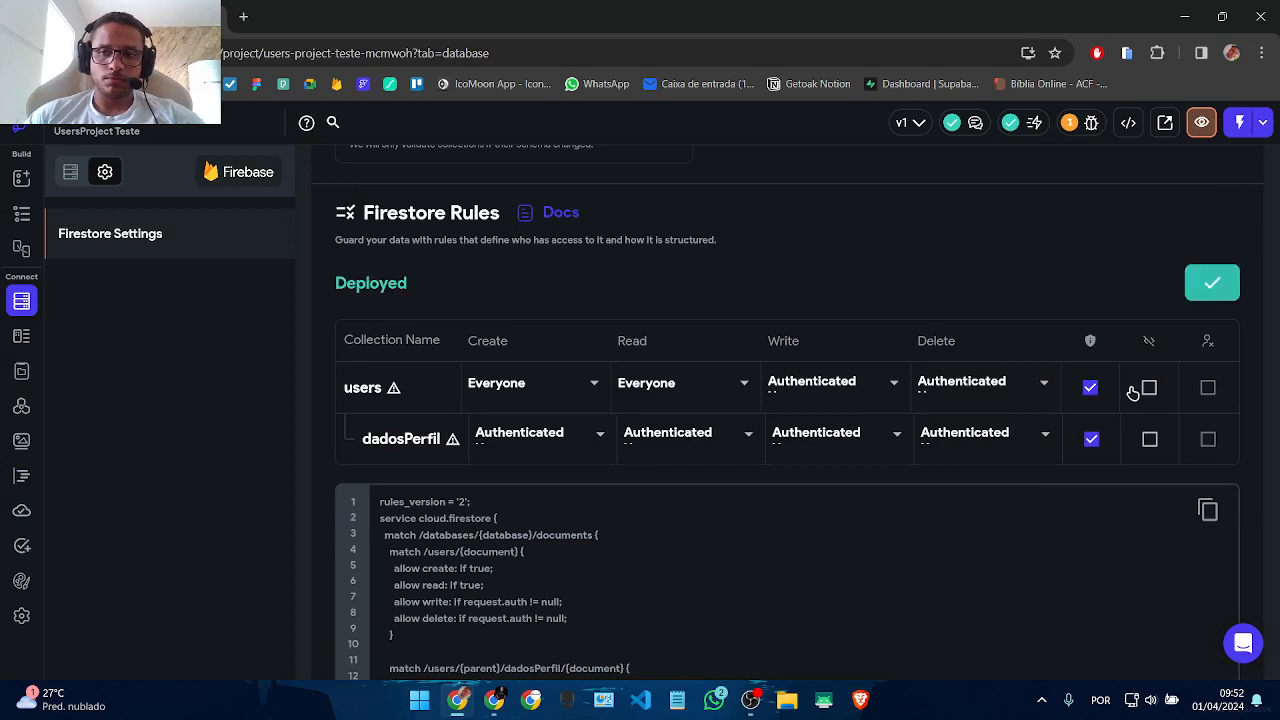
click(1149, 388)
click(1150, 440)
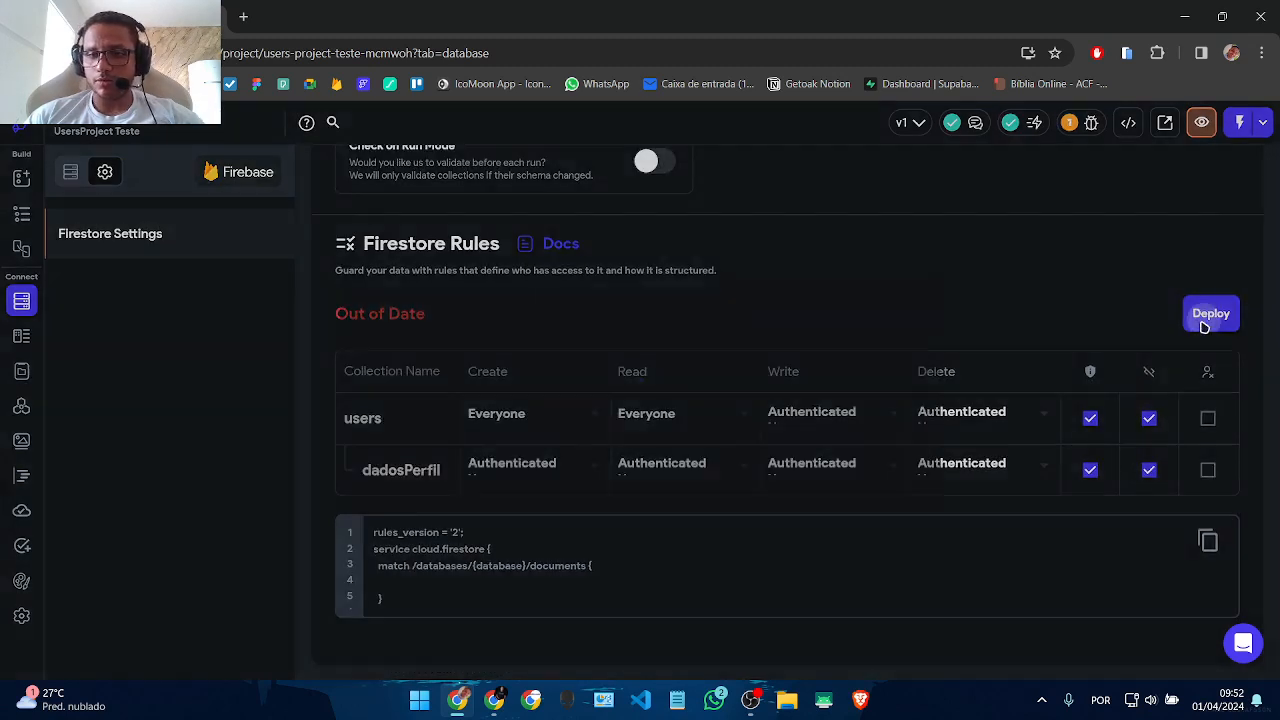
click(1205, 318)
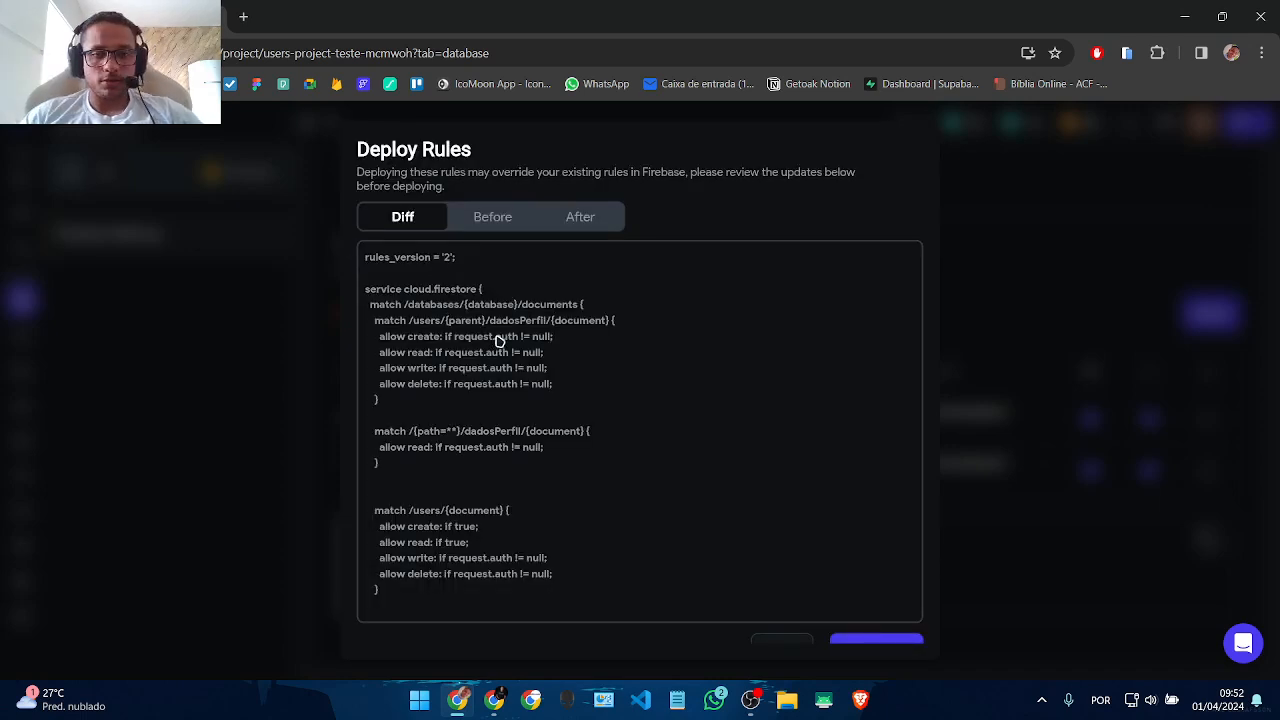
scroll(847, 386, down, 3)
click(893, 617)
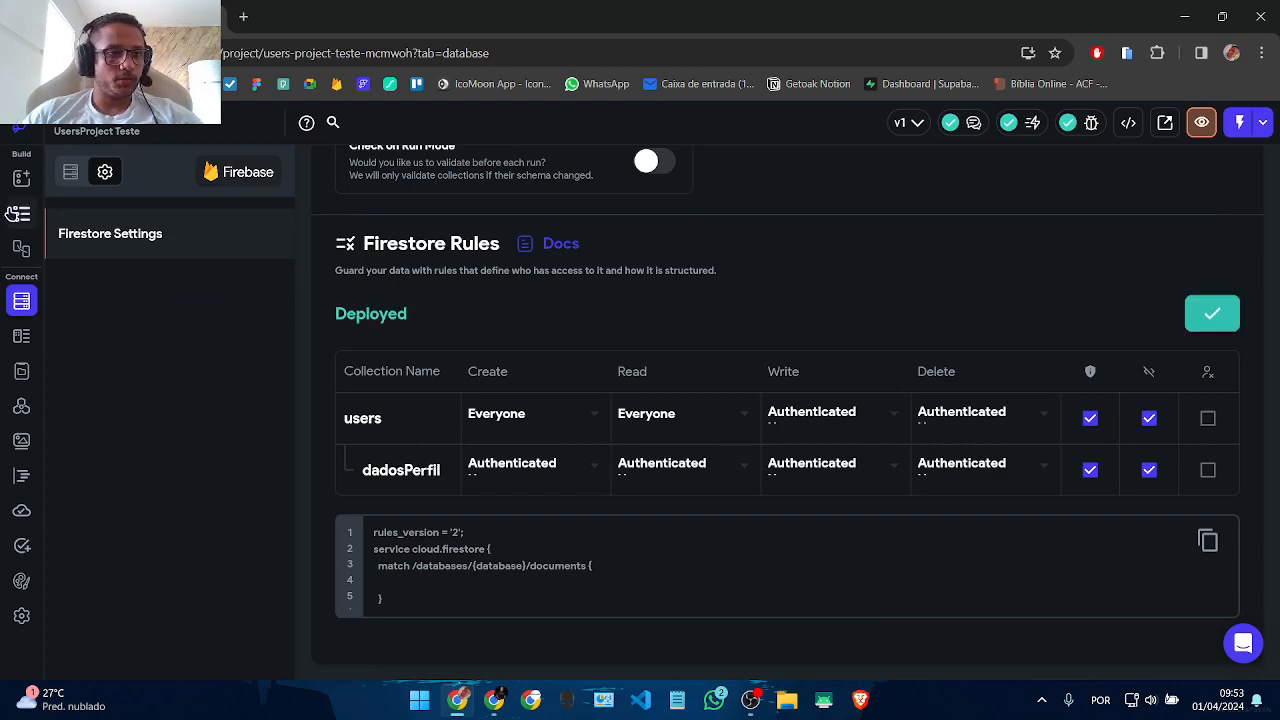
Step: Review the deployed Firestore users schema, then return to the HomePage widget tree editor
click(19, 213)
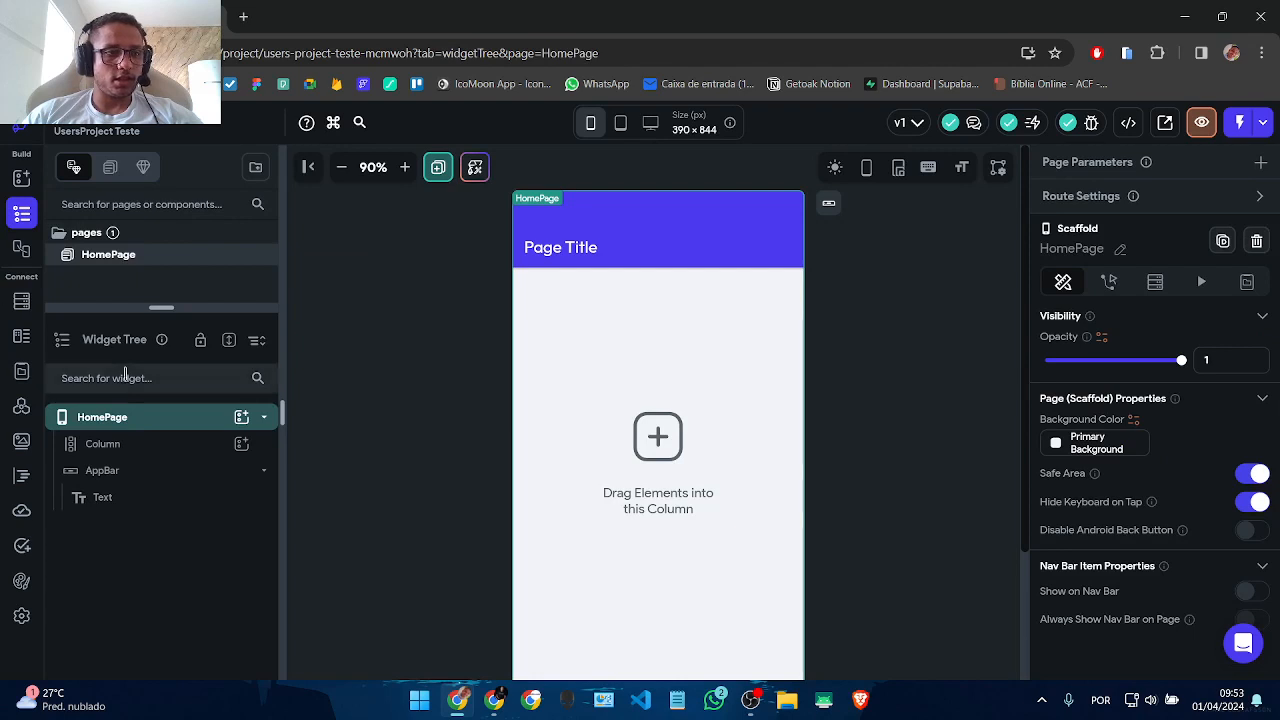
click(24, 304)
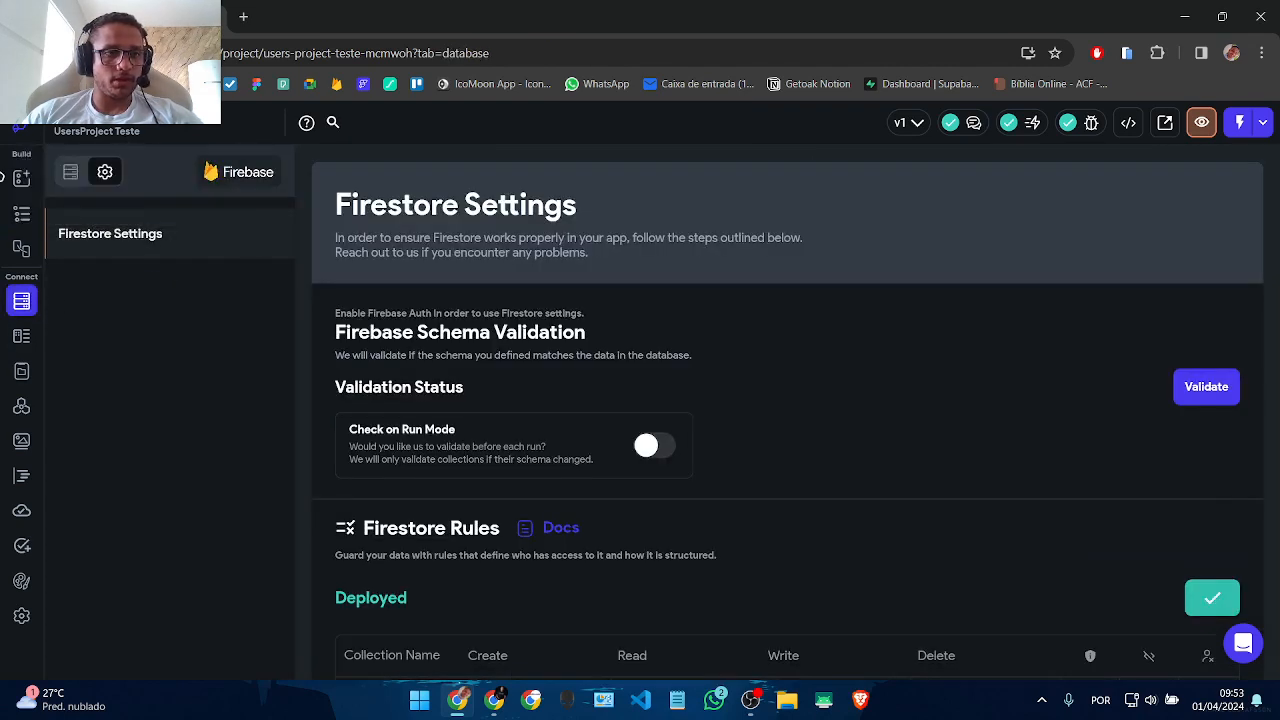
click(72, 171)
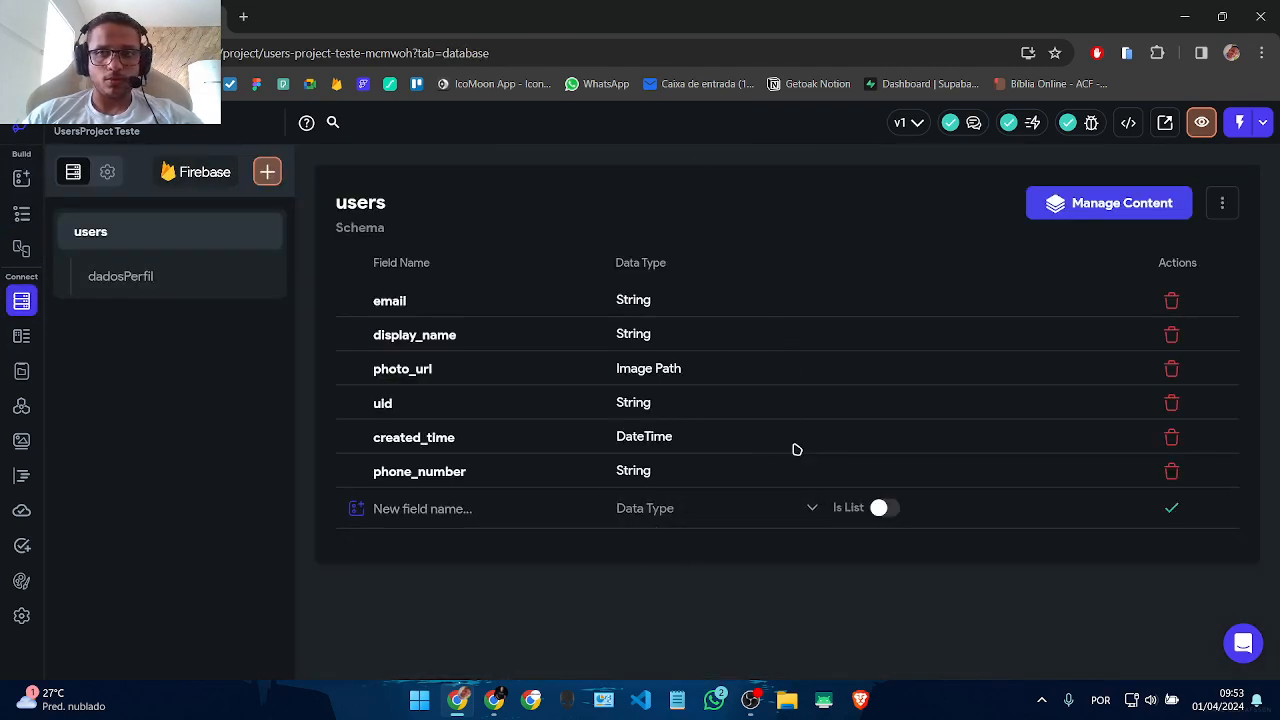
click(19, 216)
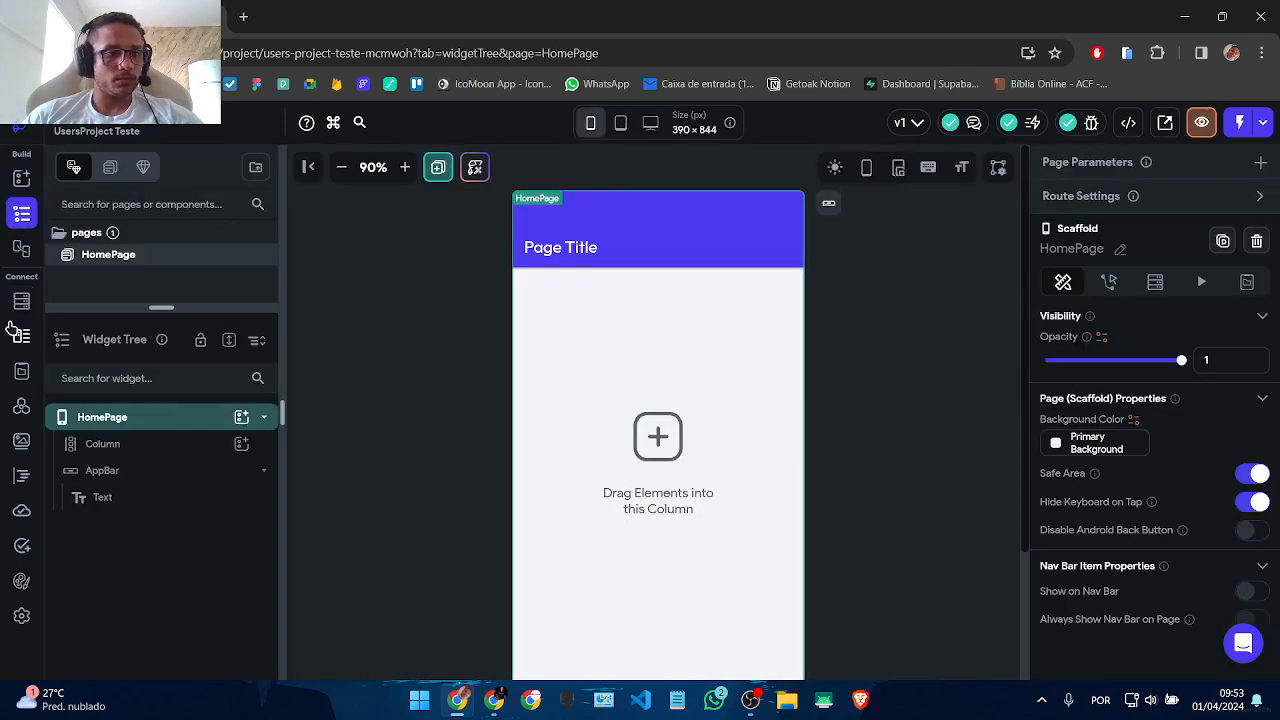
click(21, 301)
click(21, 212)
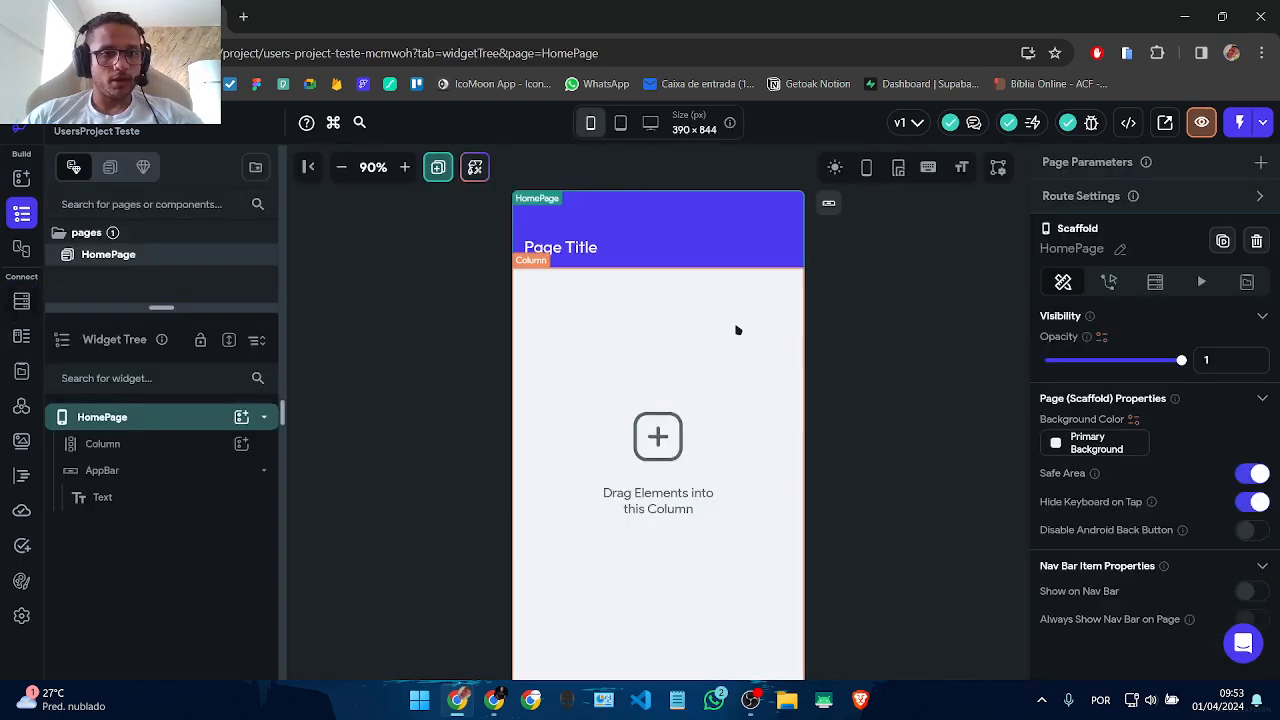
Step: Add a page named Auth2 from the Auth 2 template styled with My Theme
right_click(64, 252)
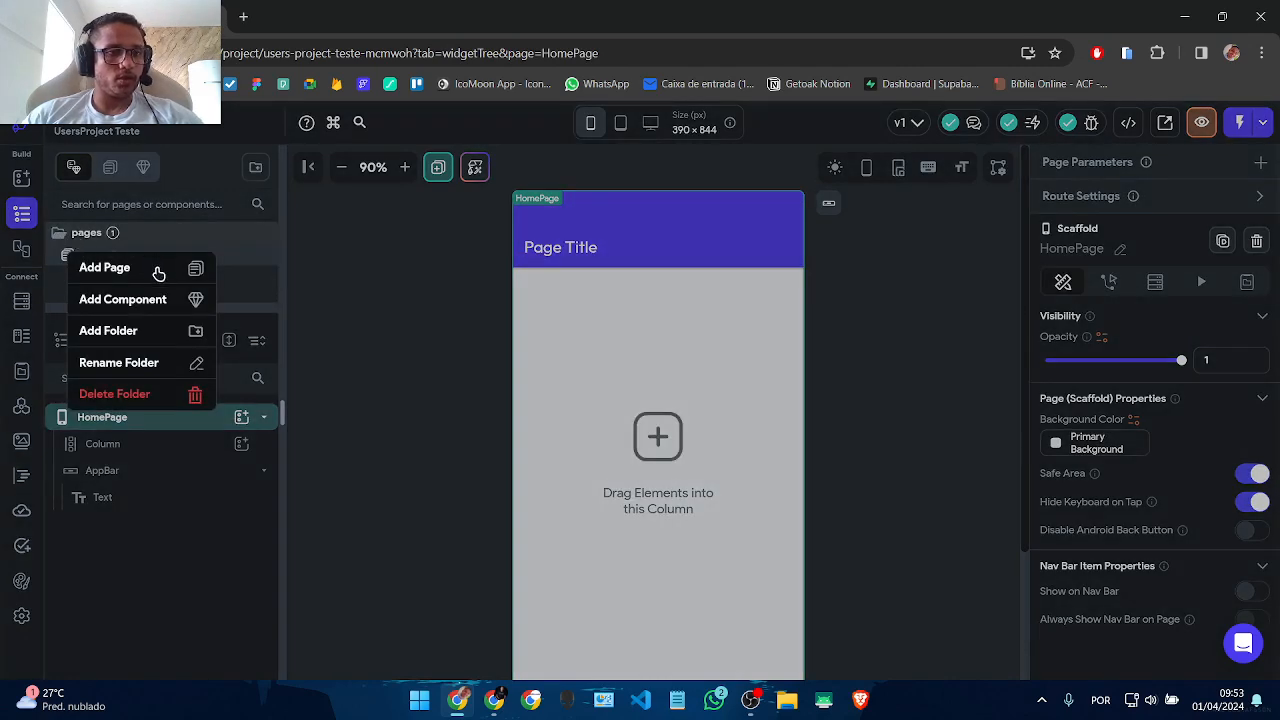
click(160, 272)
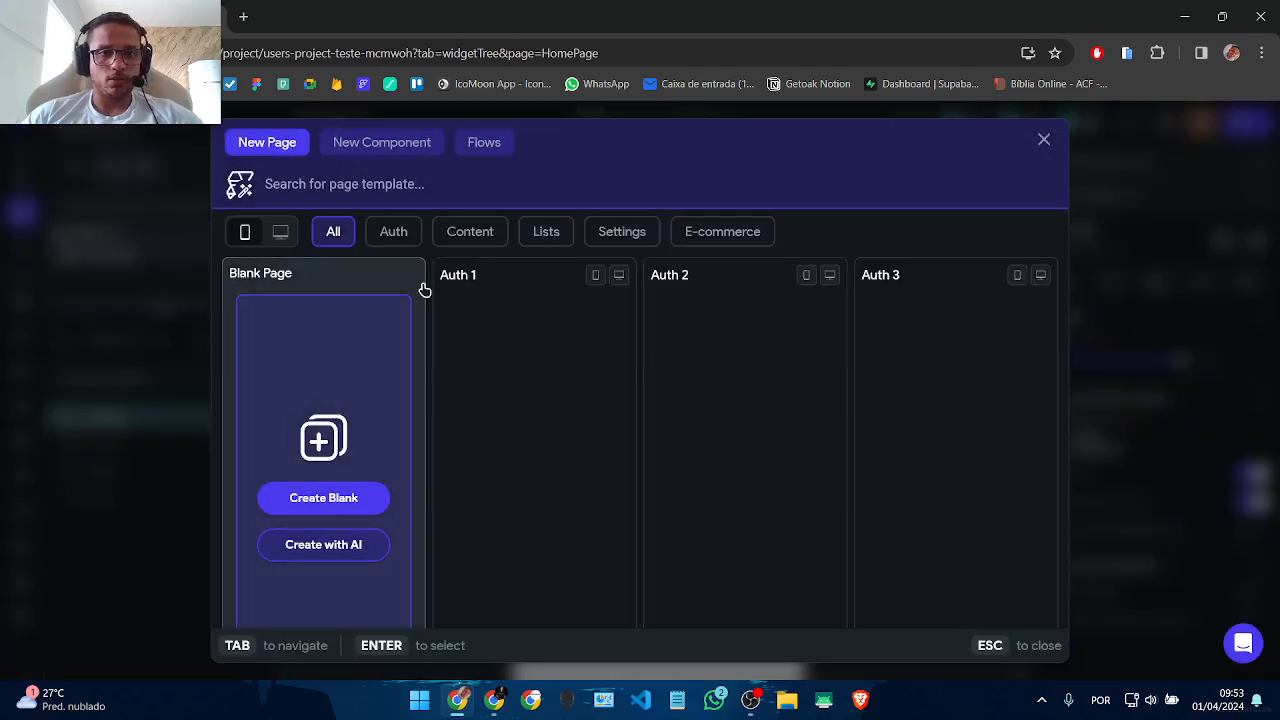
click(393, 231)
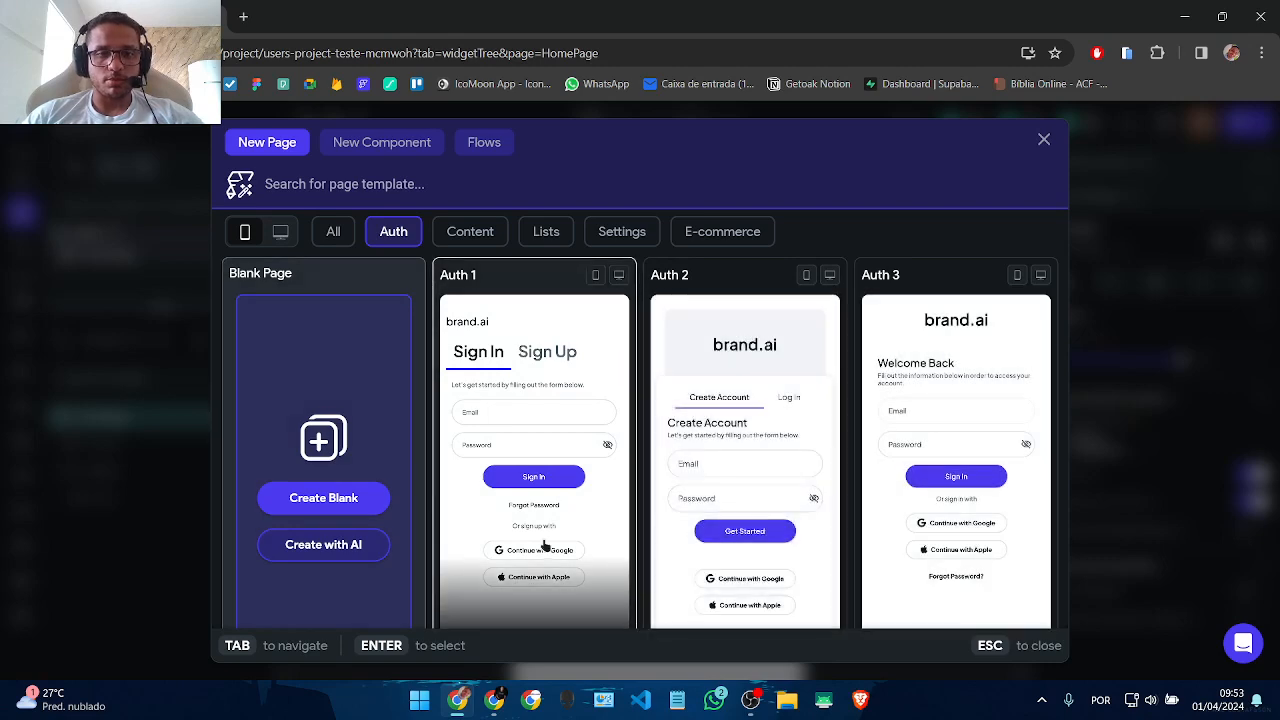
scroll(579, 465, down, 3)
scroll(578, 465, up, 6)
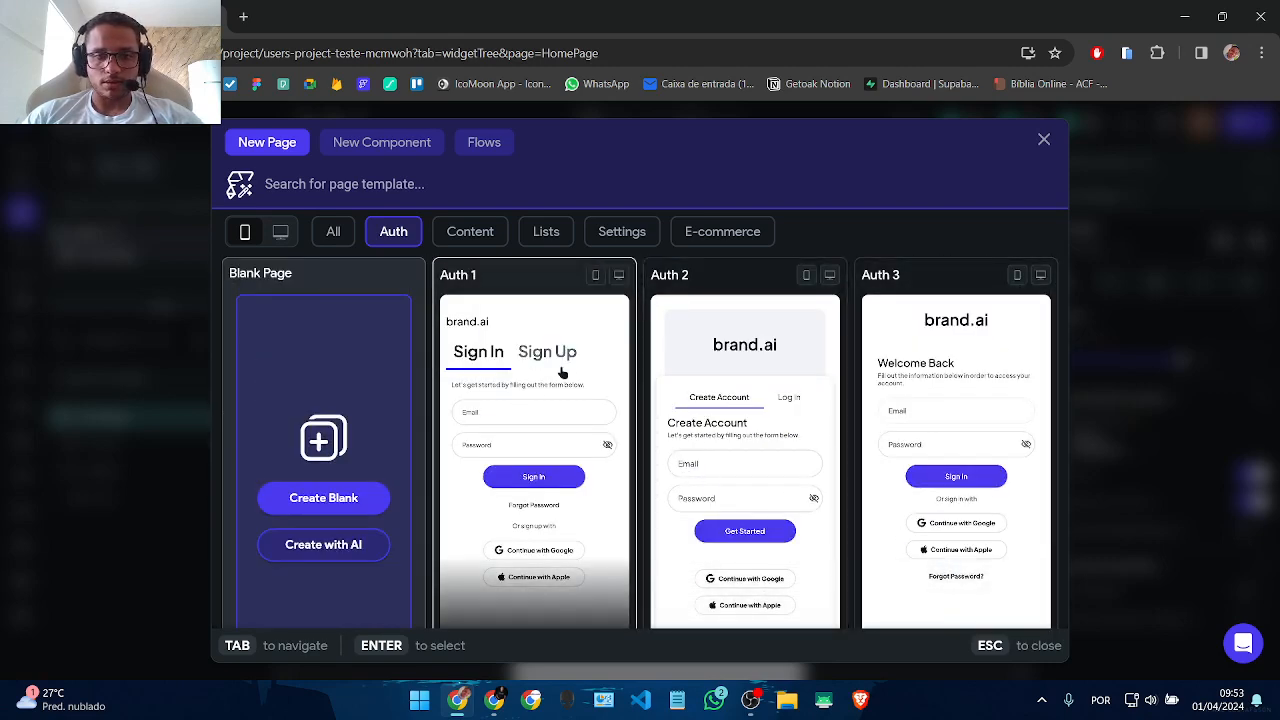
click(737, 441)
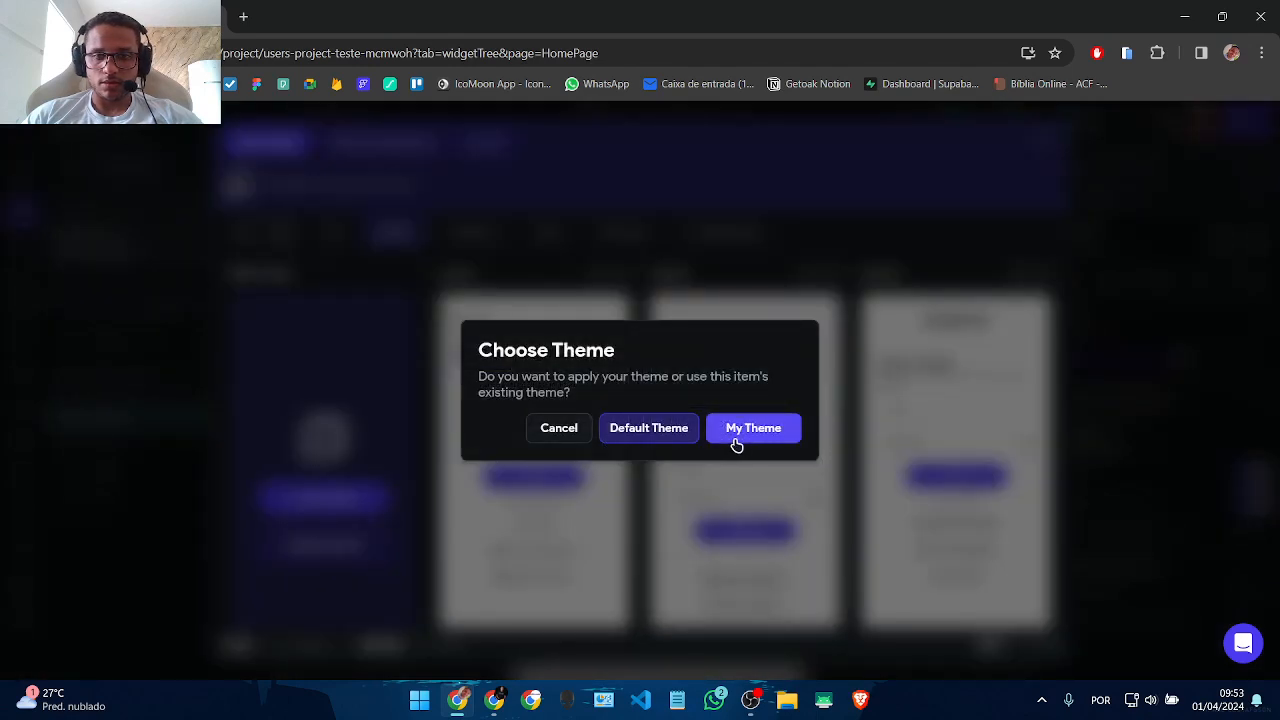
click(752, 430)
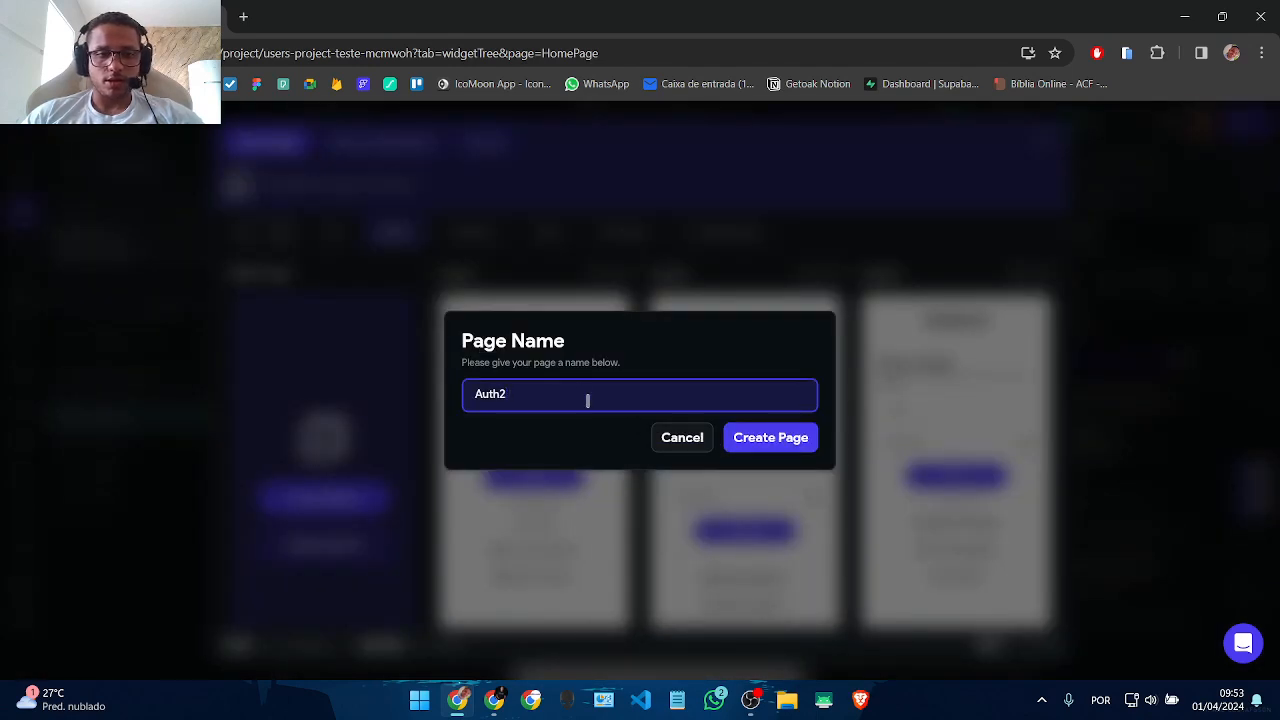
click(808, 437)
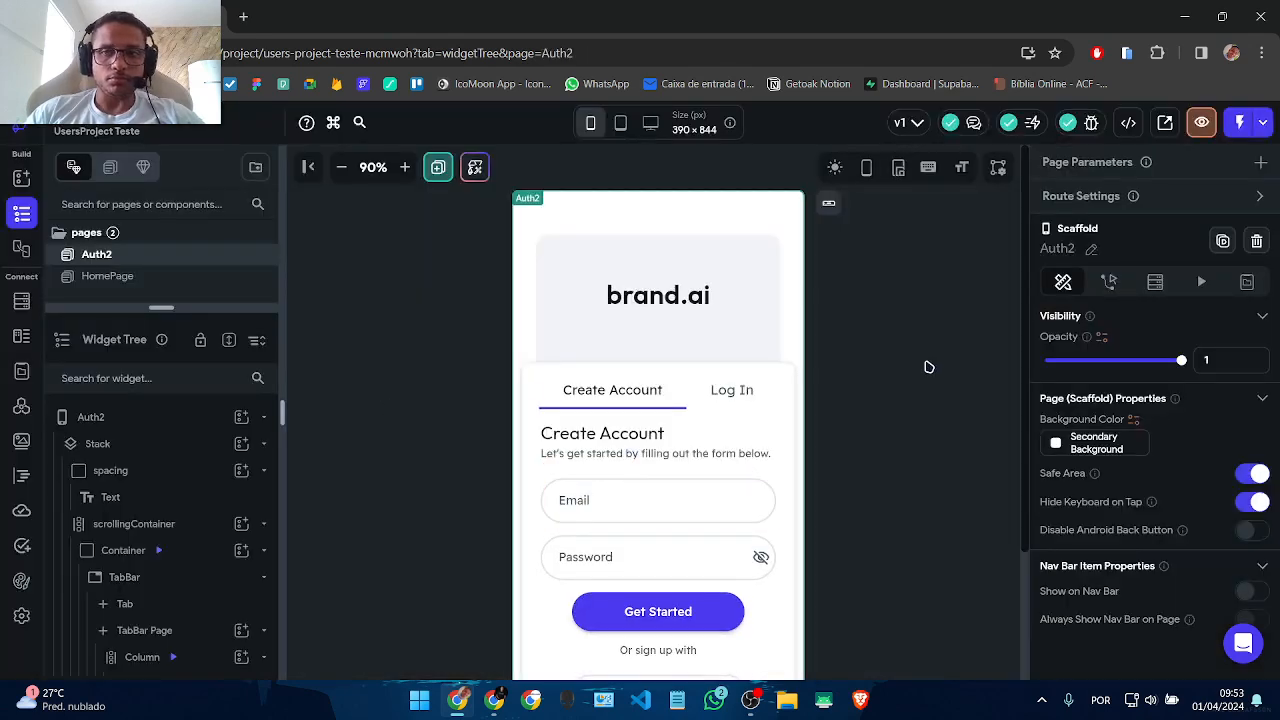
Step: Delete the Google and Apple buttons and social sign-up widgets from the Create Account form
scroll(929, 367, down, 3)
click(597, 539)
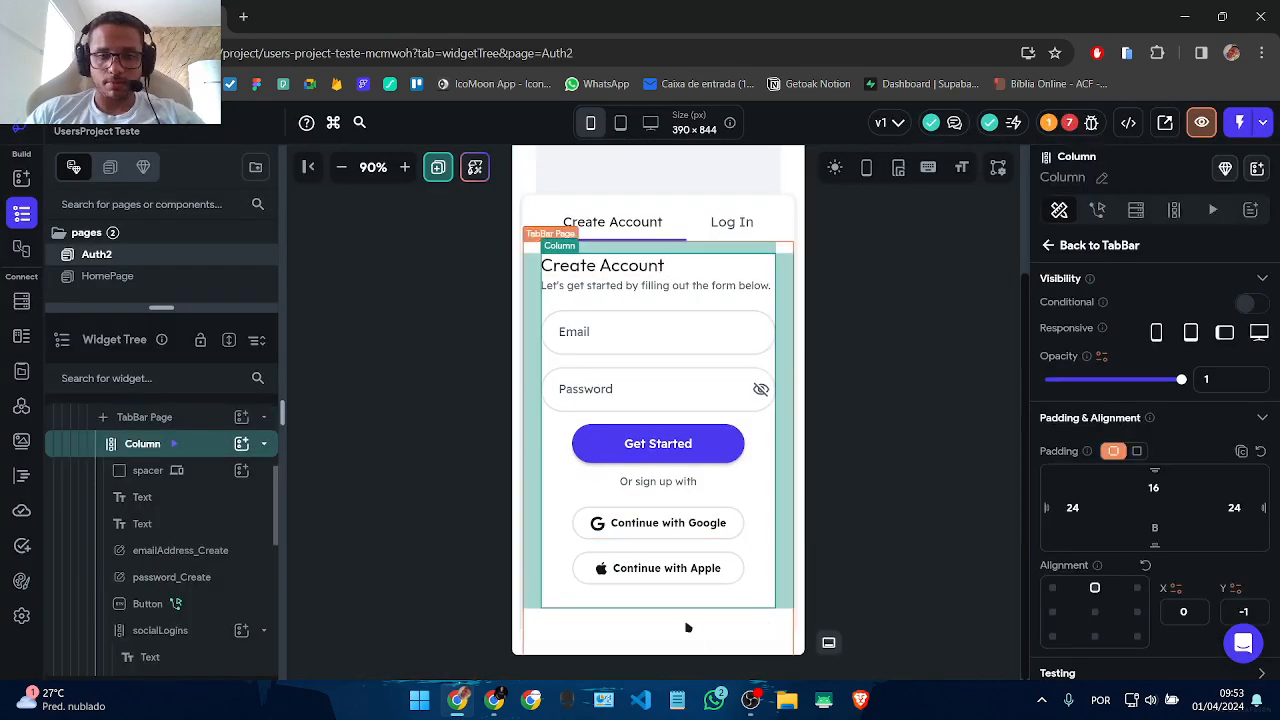
click(617, 538)
key(Delete)
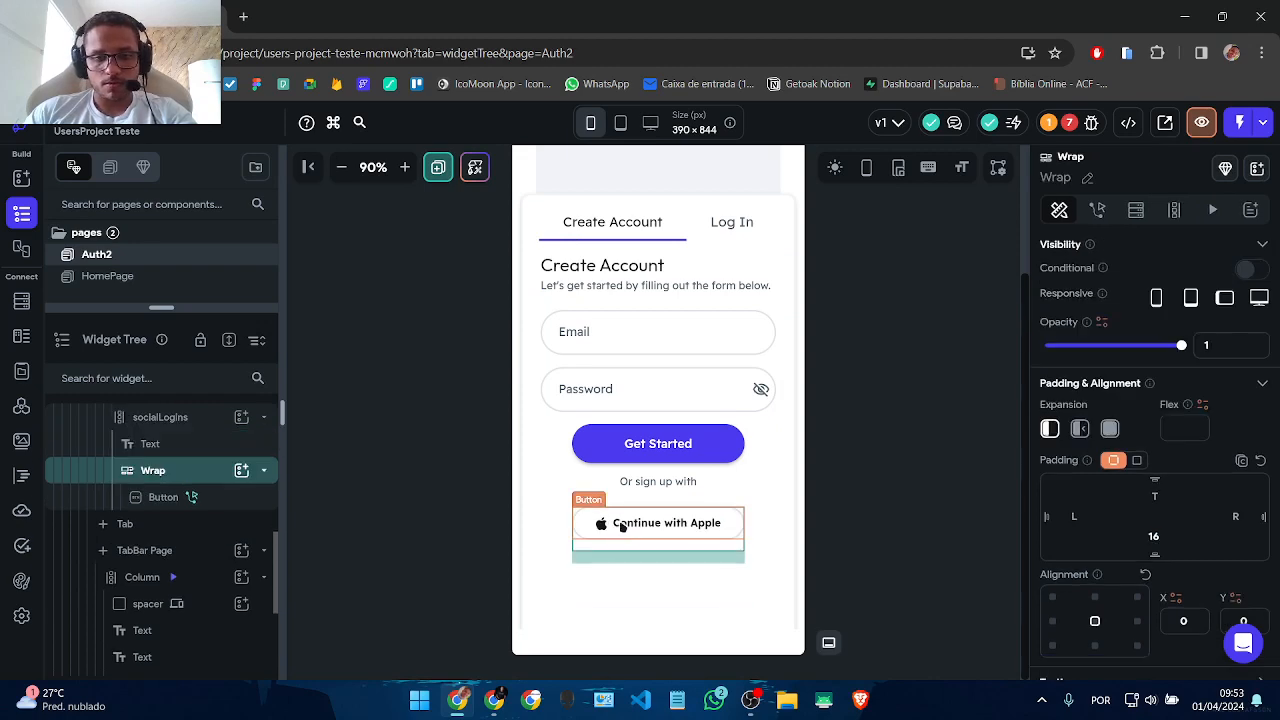
click(618, 530)
key(Delete)
key(Delete)
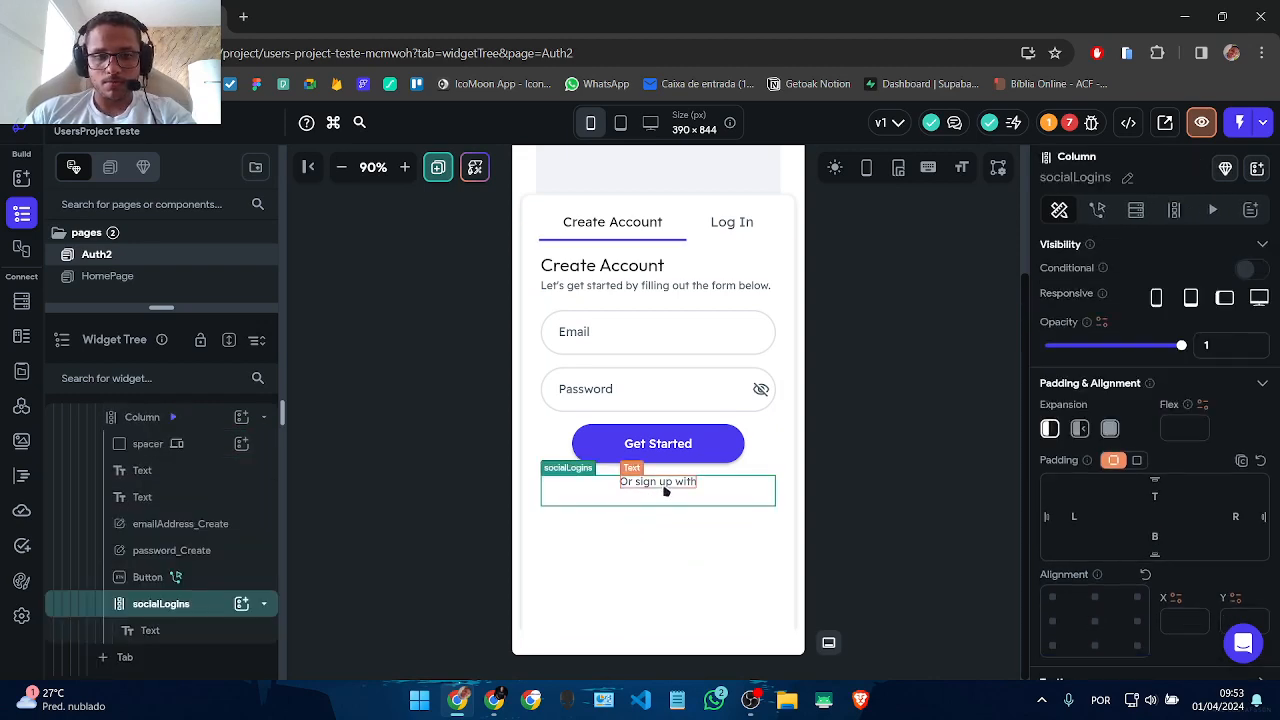
key(Delete)
click(797, 520)
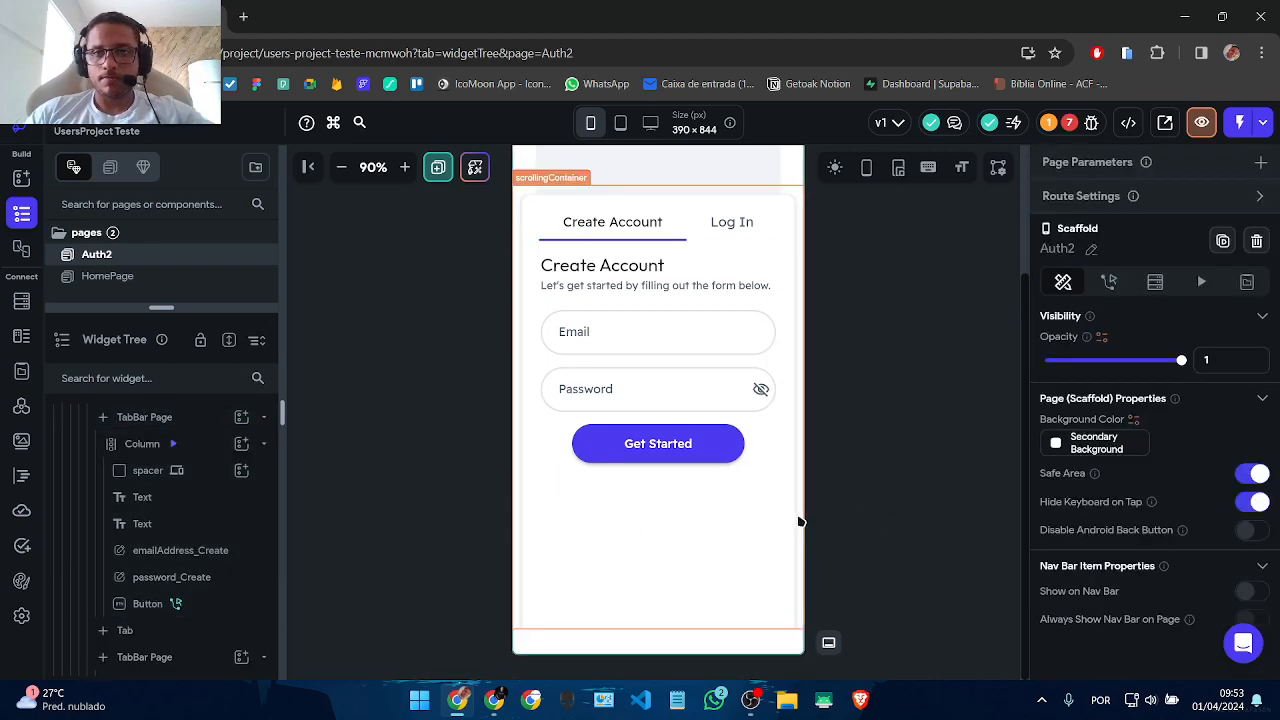
Step: Remove the Google/Apple buttons, their container and the 'Or sign in with' caption from Log In
click(740, 221)
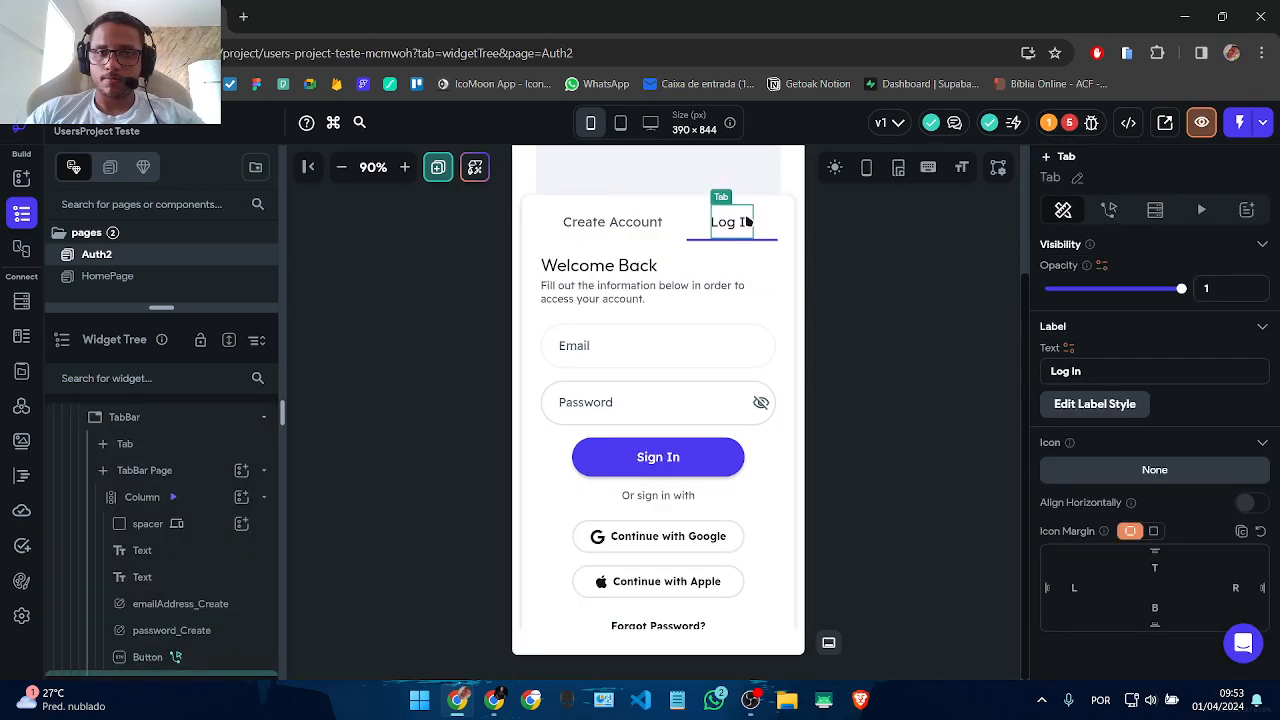
click(637, 545)
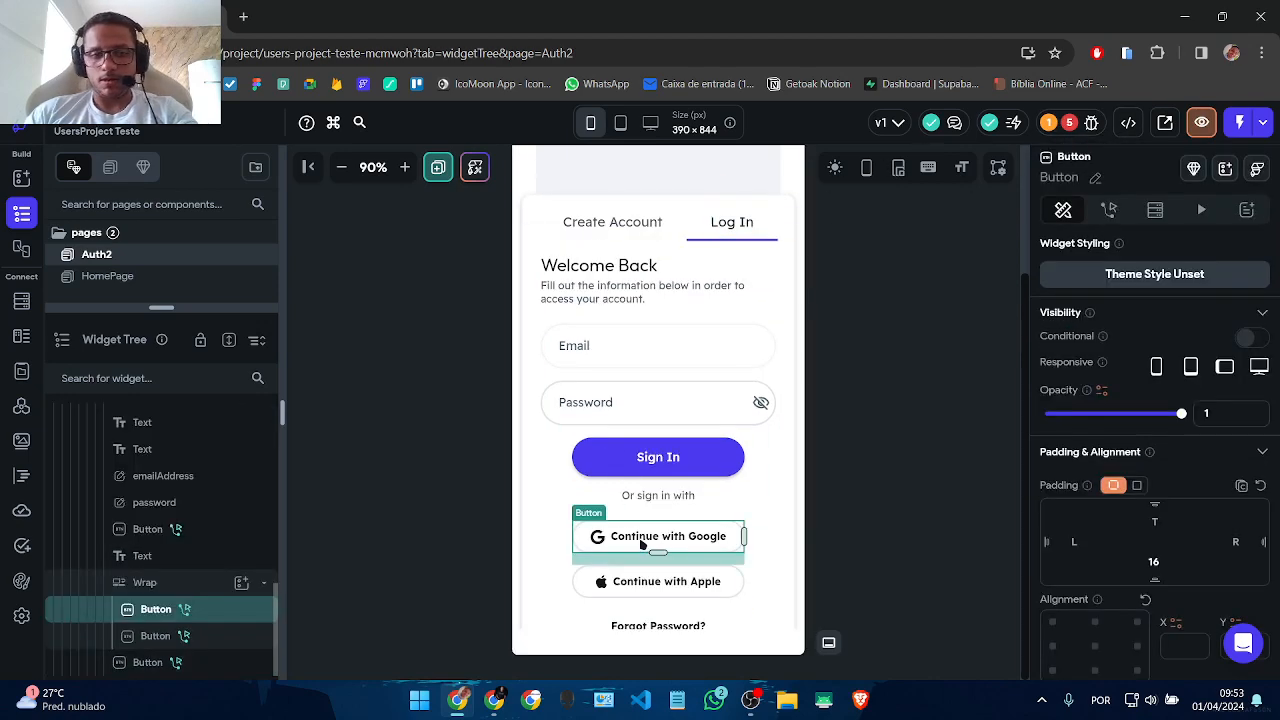
key(Delete)
key(Delete)
click(645, 538)
key(Delete)
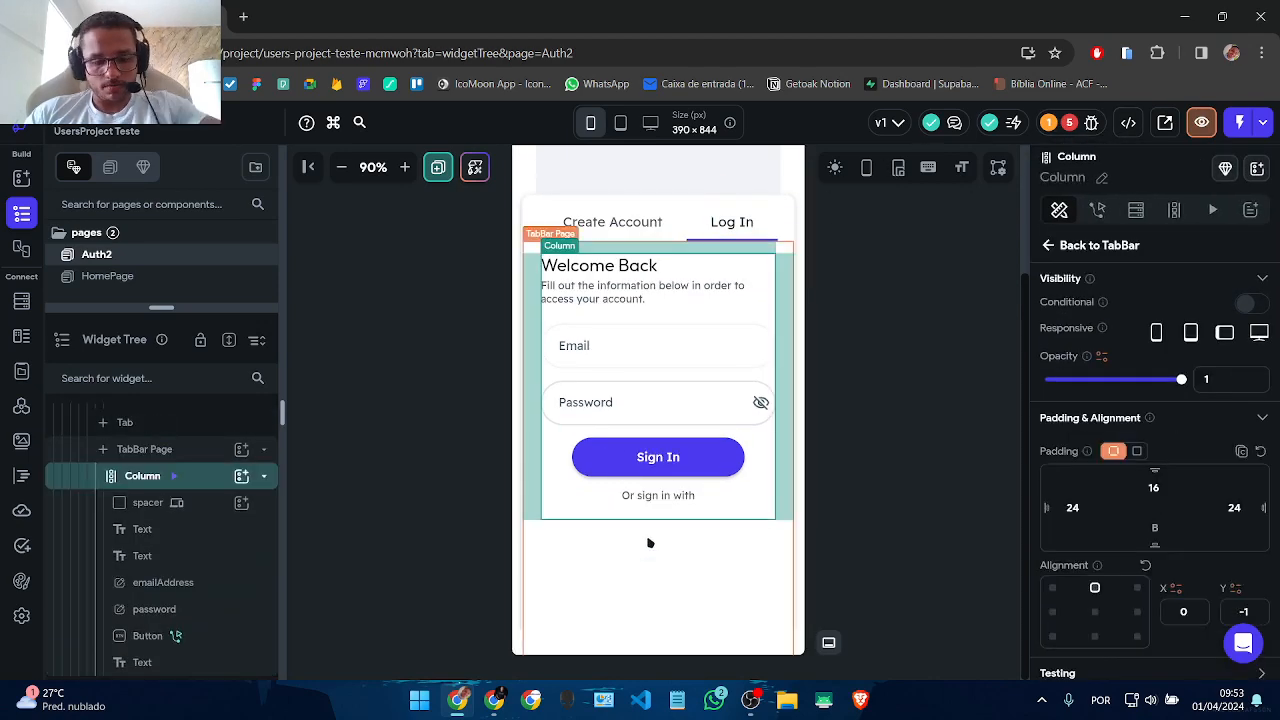
key(ctrl+z)
key(ctrl+z)
key(ctrl+z)
click(695, 554)
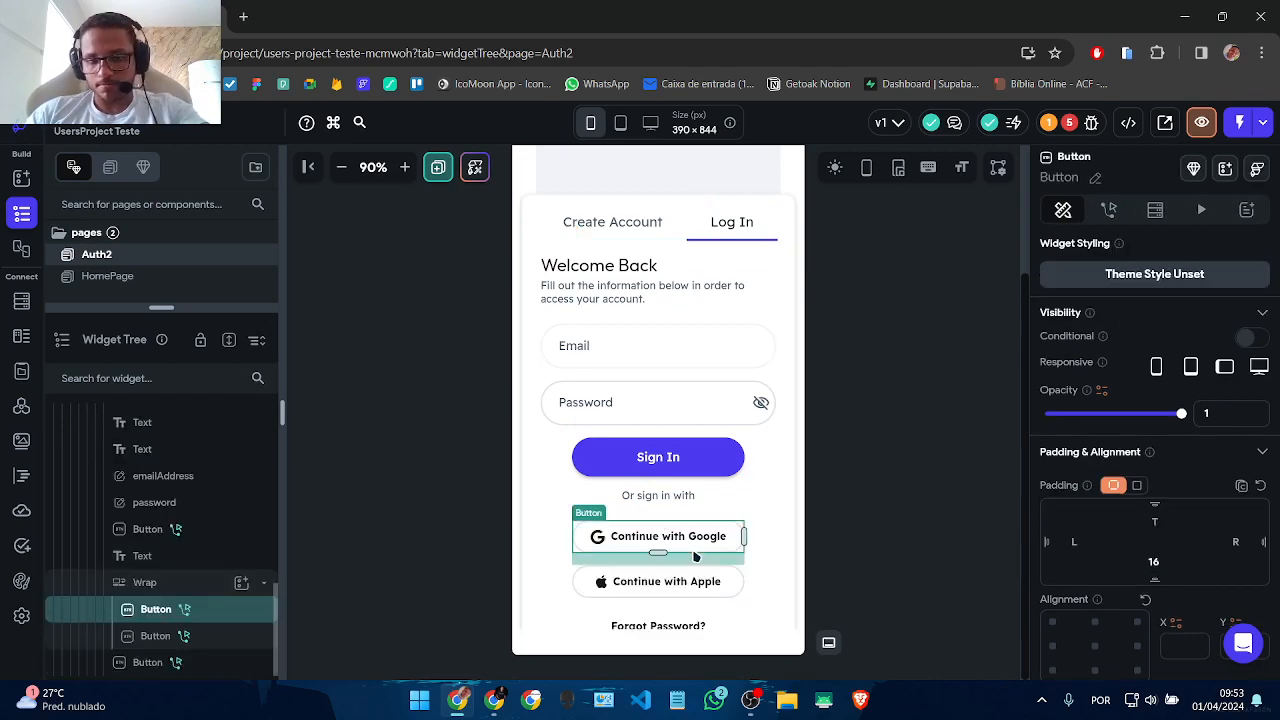
key(Delete)
click(694, 553)
key(Delete)
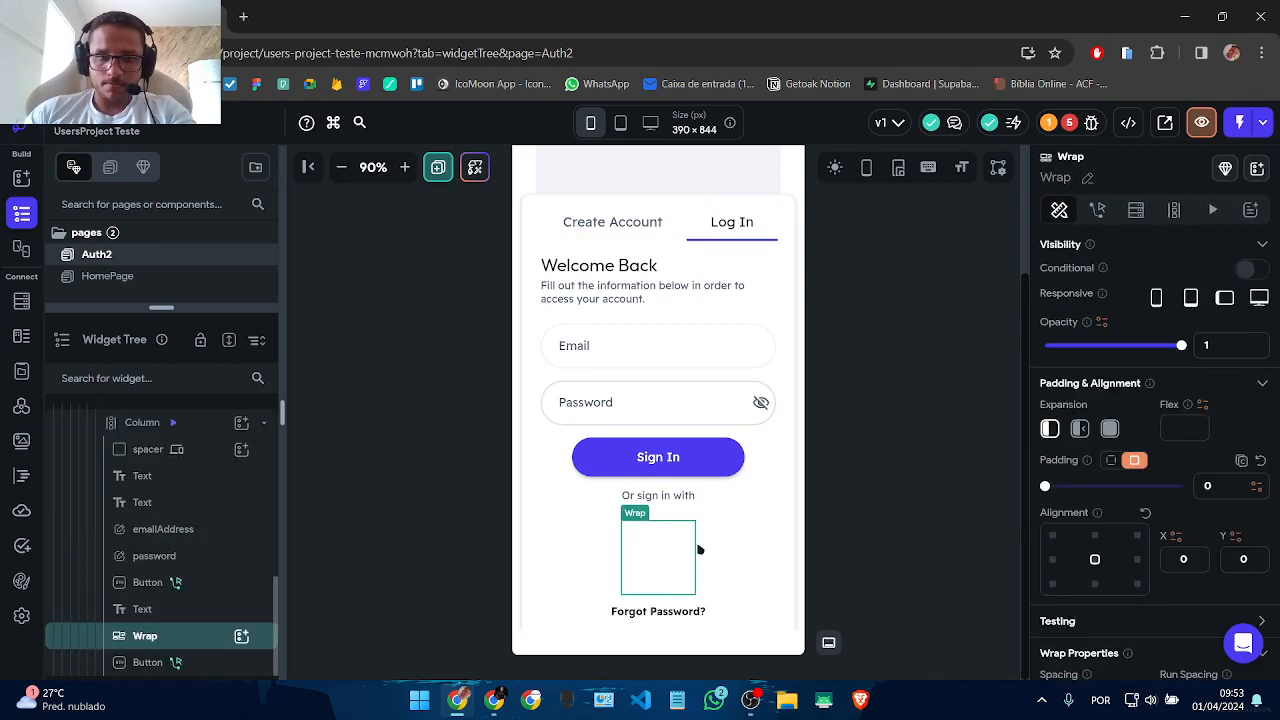
key(Delete)
click(671, 496)
key(Delete)
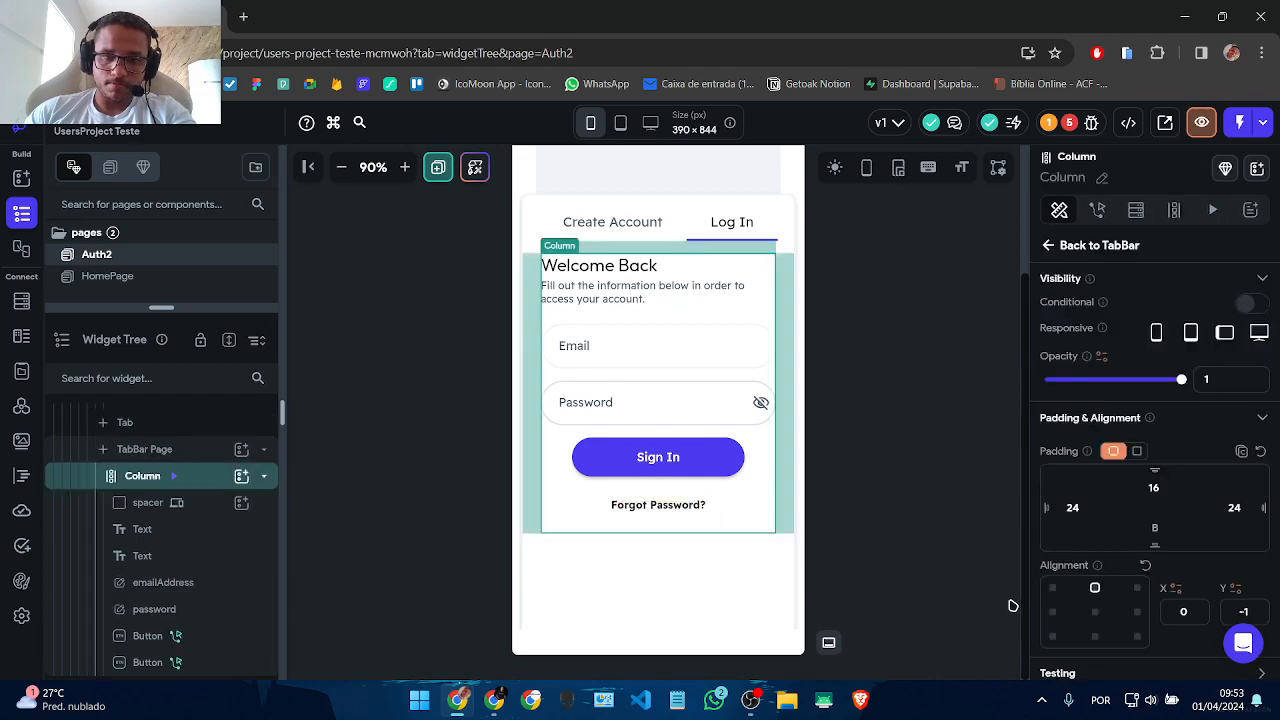
click(960, 600)
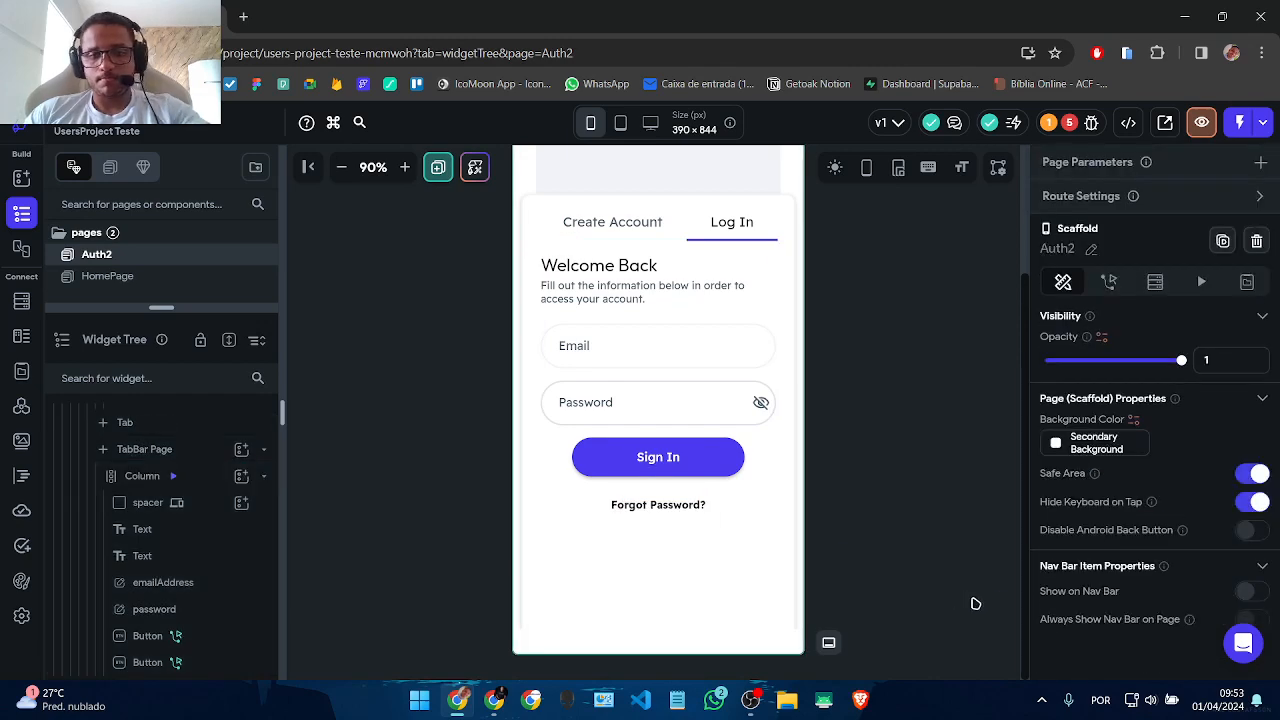
Step: Check the Auth Page Setup error in the Issues panel, then open App Details settings
click(1058, 122)
click(908, 251)
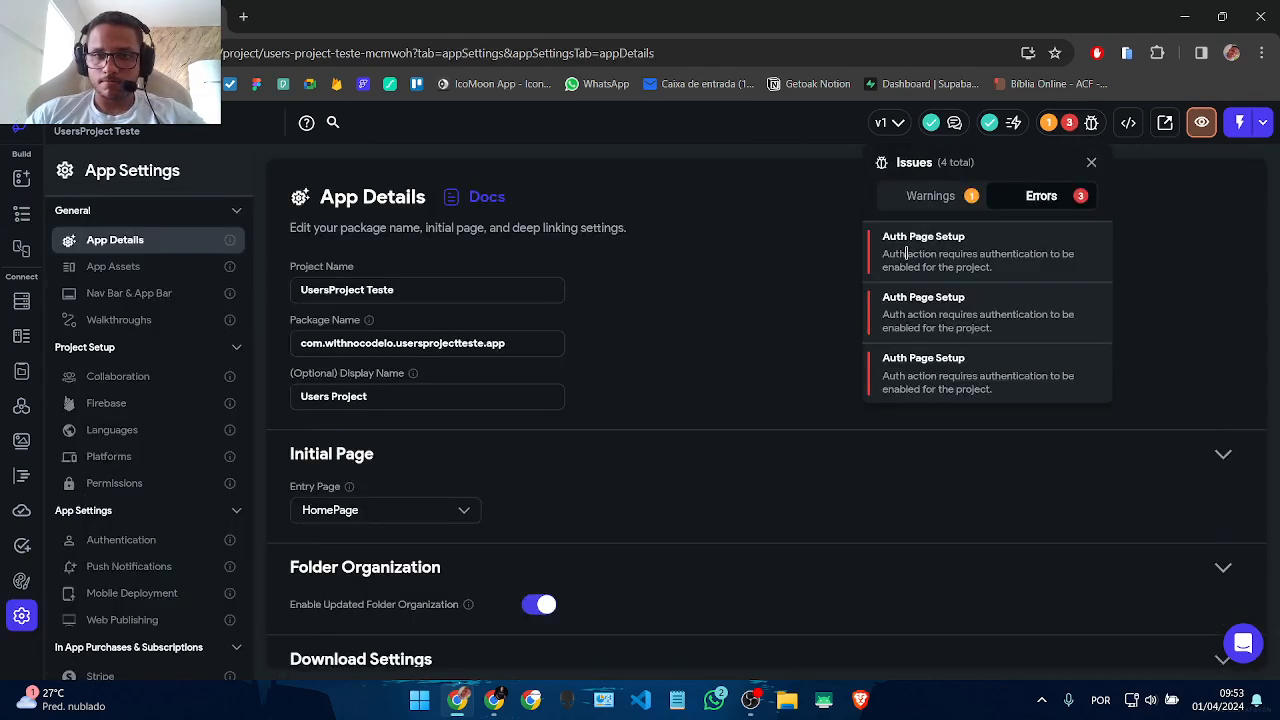
click(575, 538)
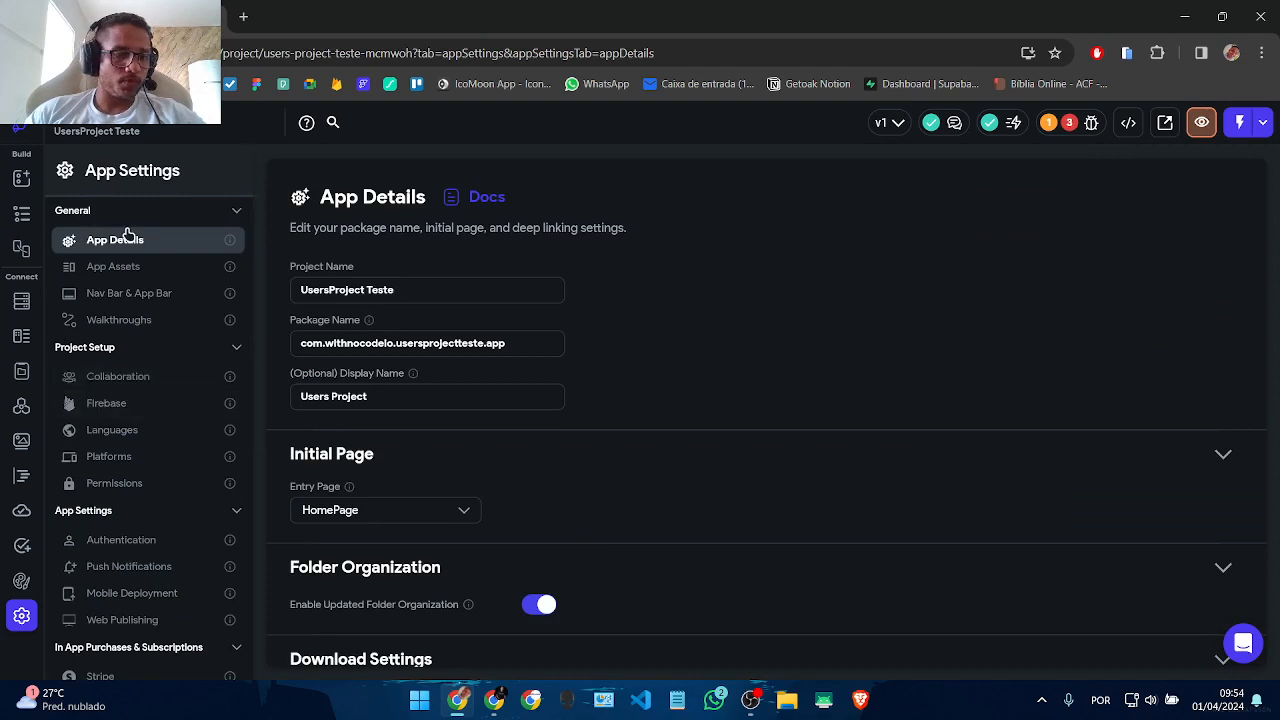
click(21, 213)
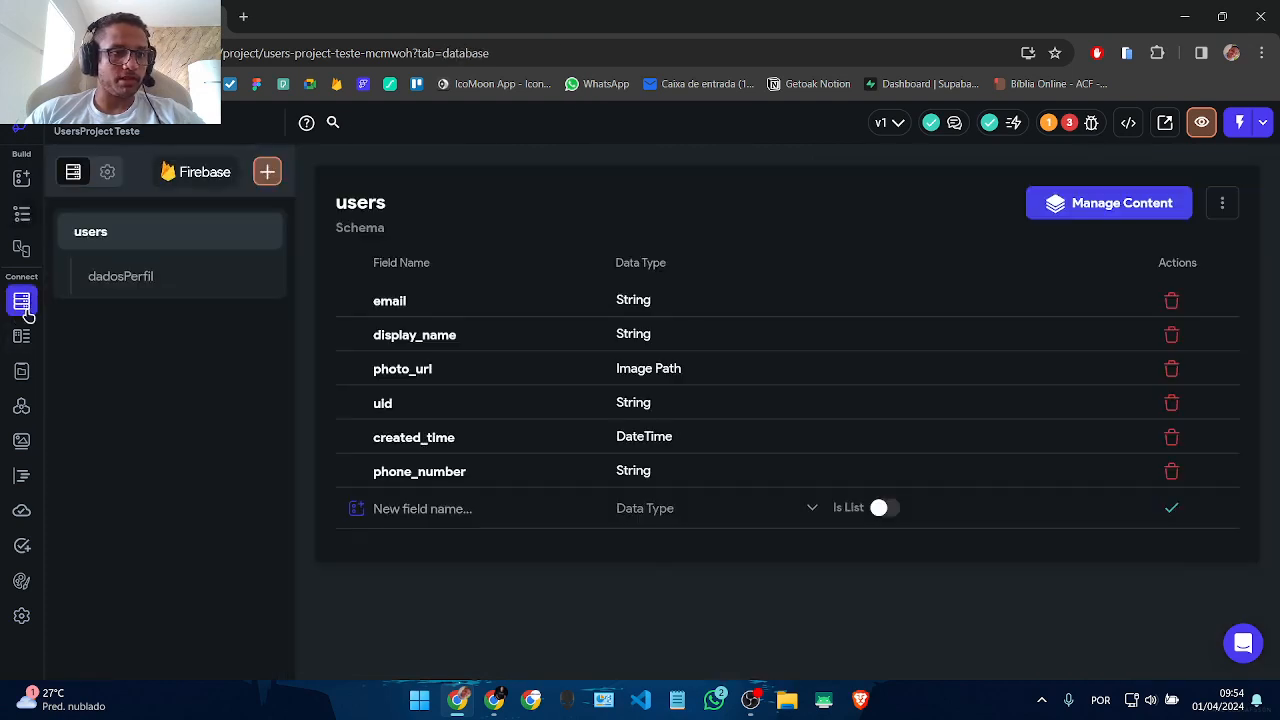
click(21, 301)
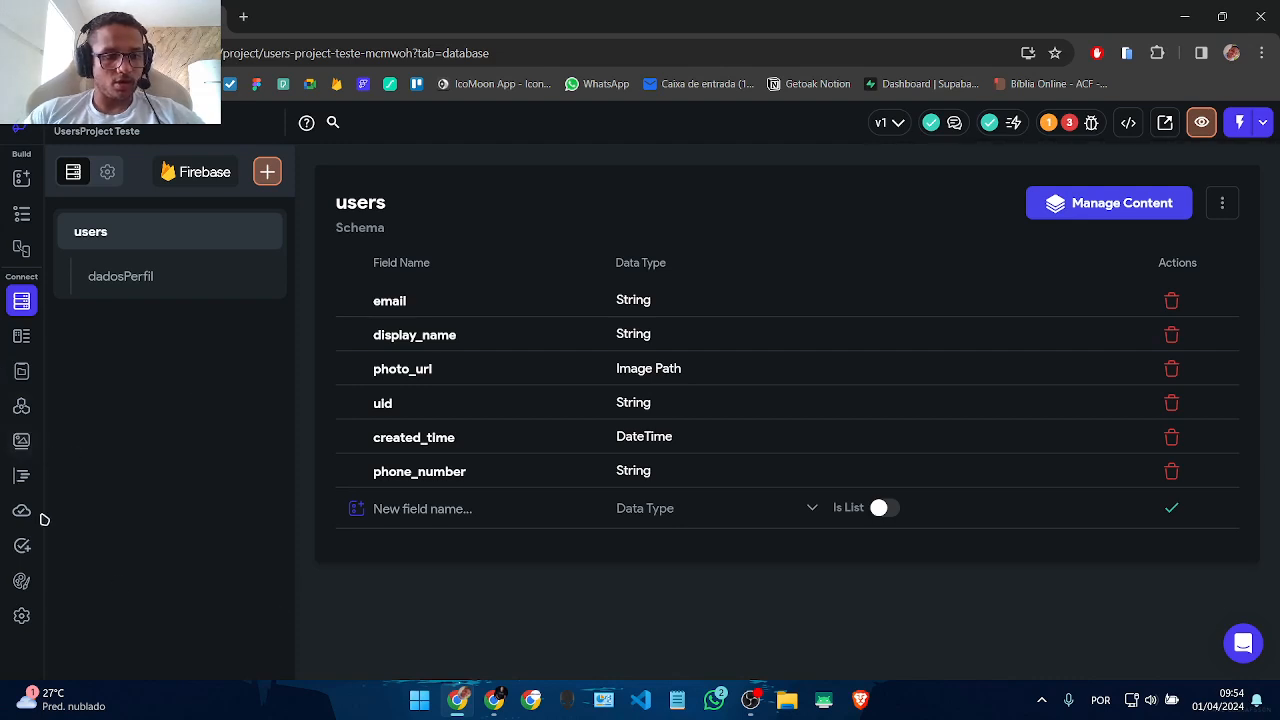
click(21, 615)
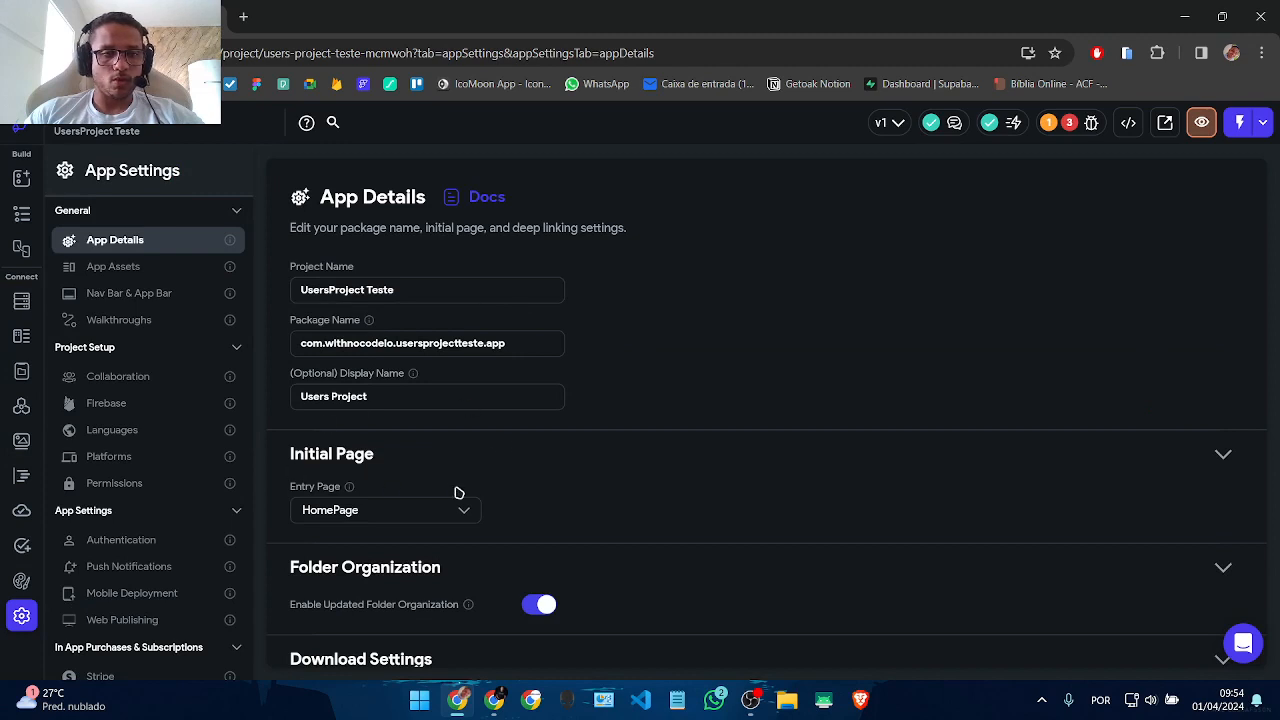
Step: Turn on authentication in App Settings and keep Firebase as the authentication type
click(139, 545)
click(458, 265)
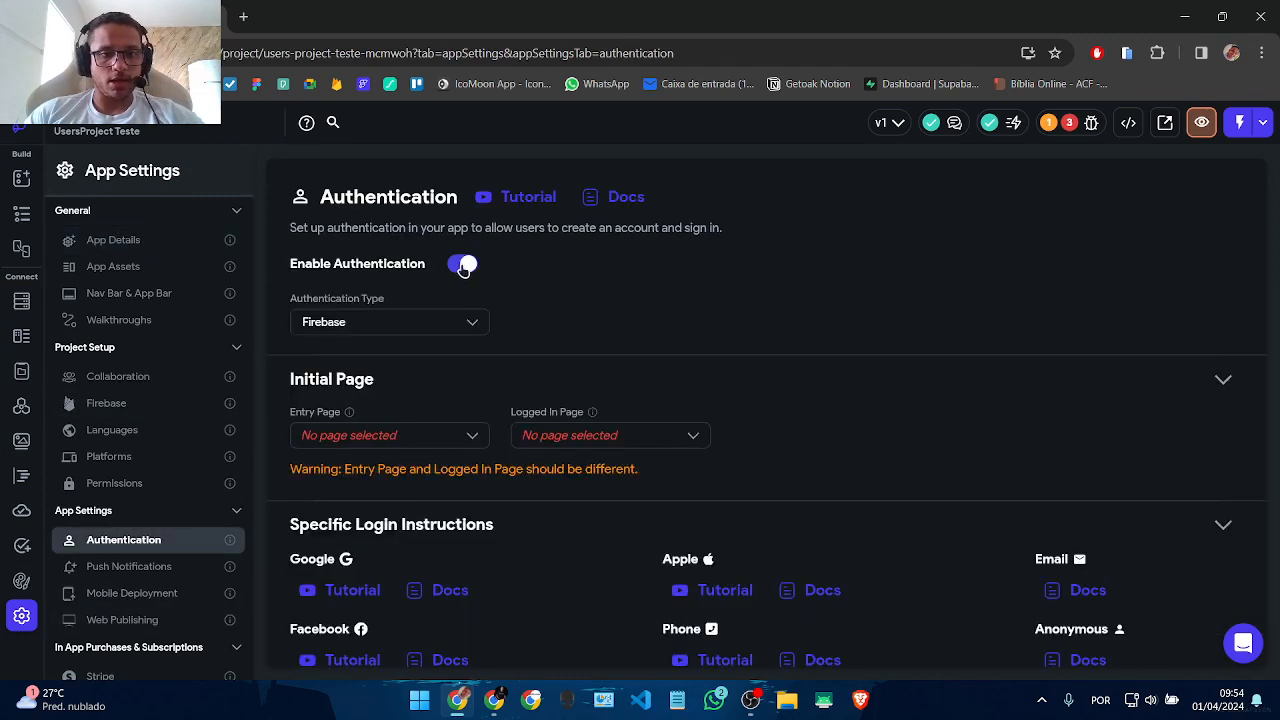
click(369, 324)
click(364, 324)
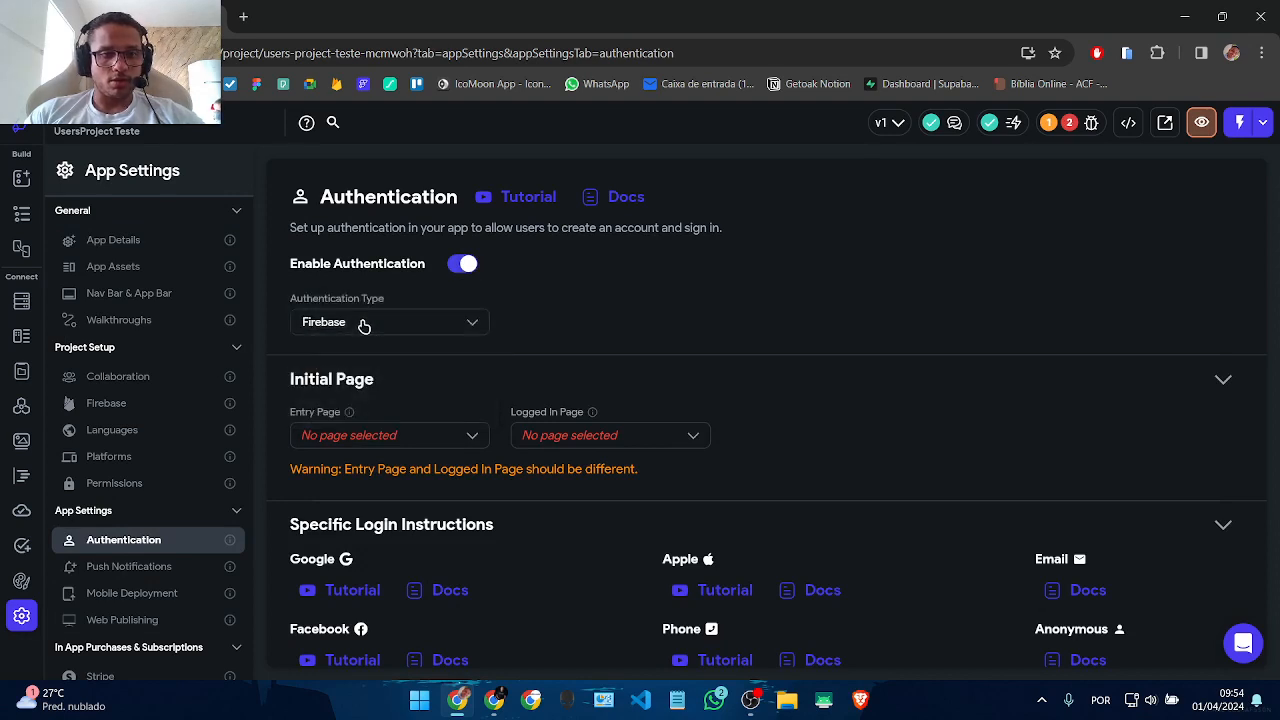
click(348, 326)
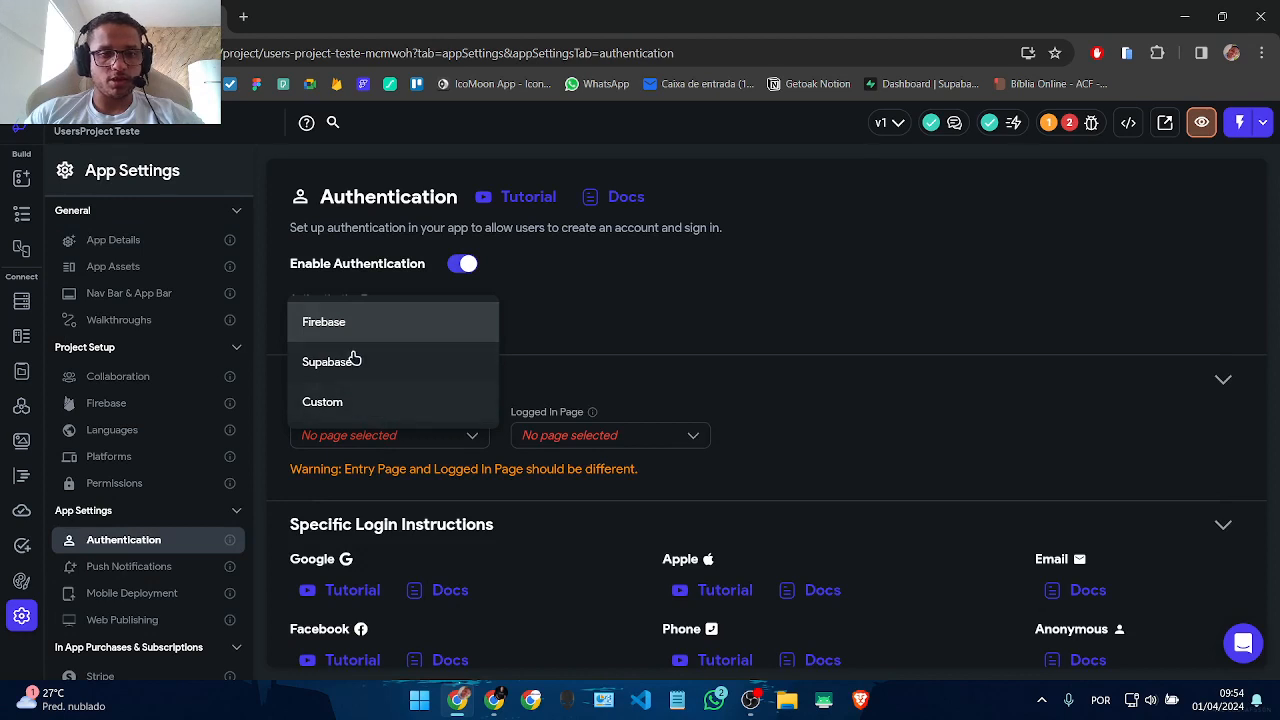
click(352, 330)
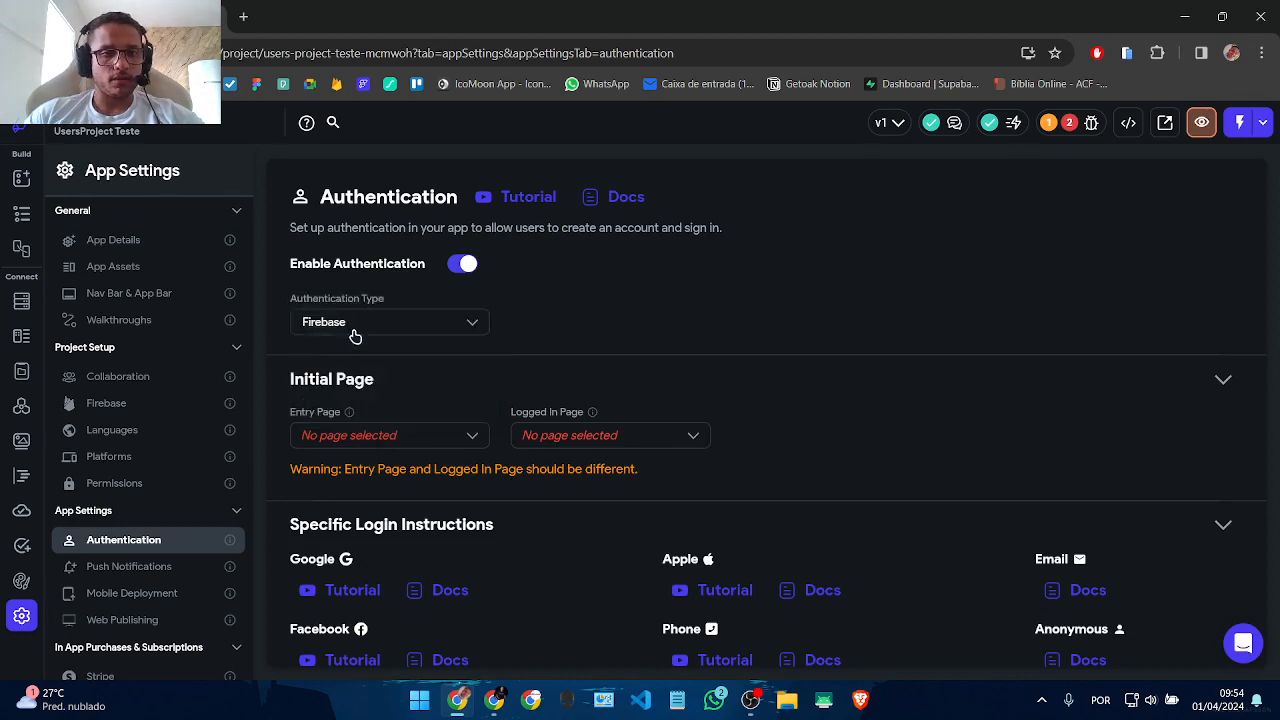
Step: Set the Entry Page to Auth2 and the Logged In Page to HomePage
click(355, 439)
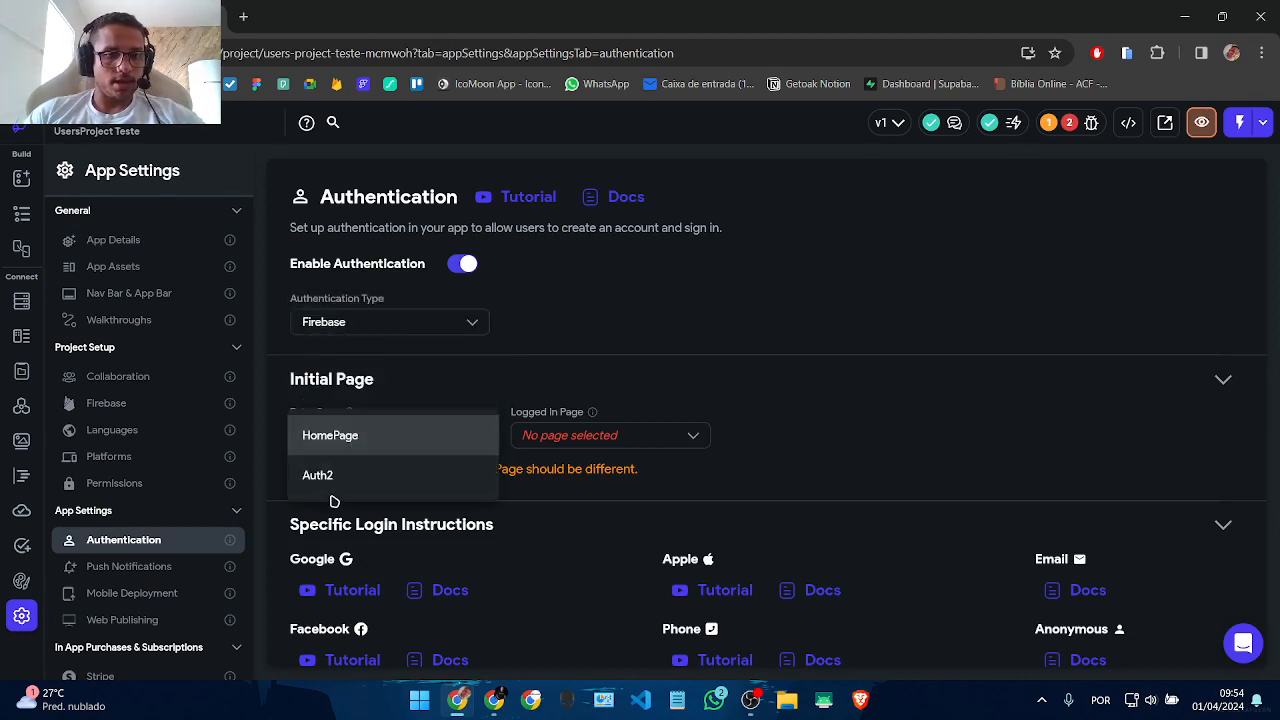
click(338, 478)
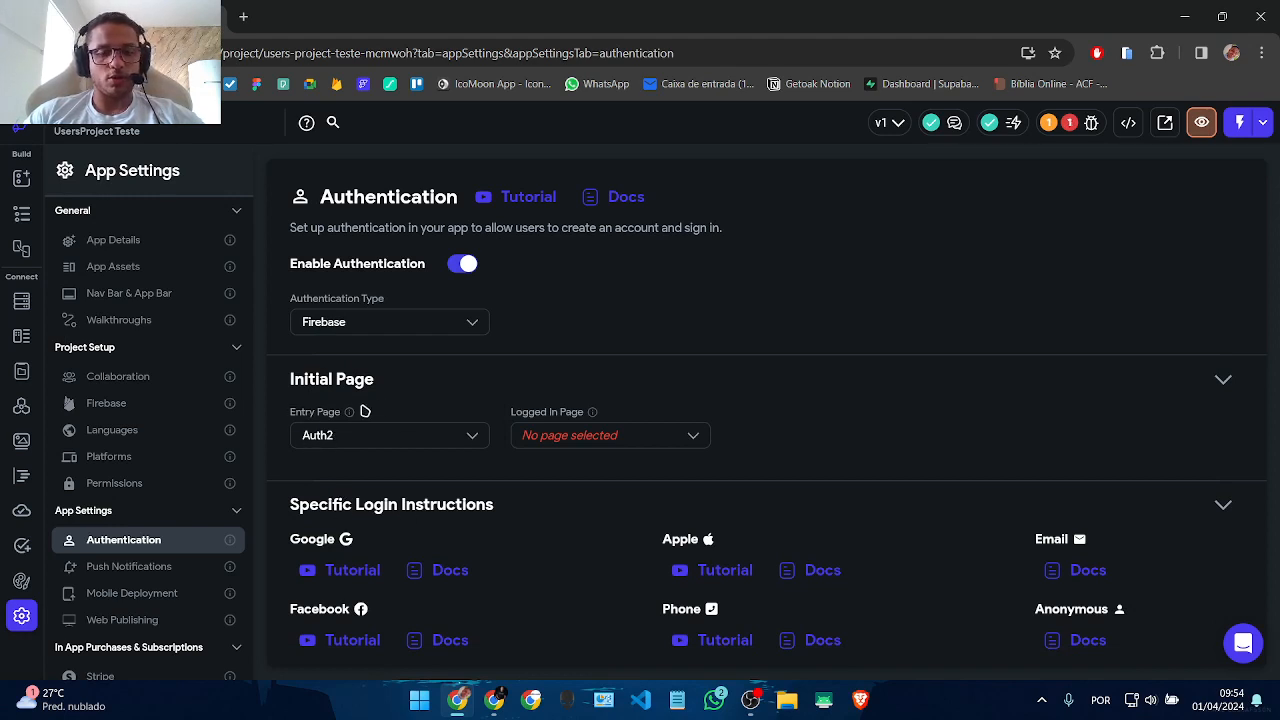
click(591, 443)
click(589, 438)
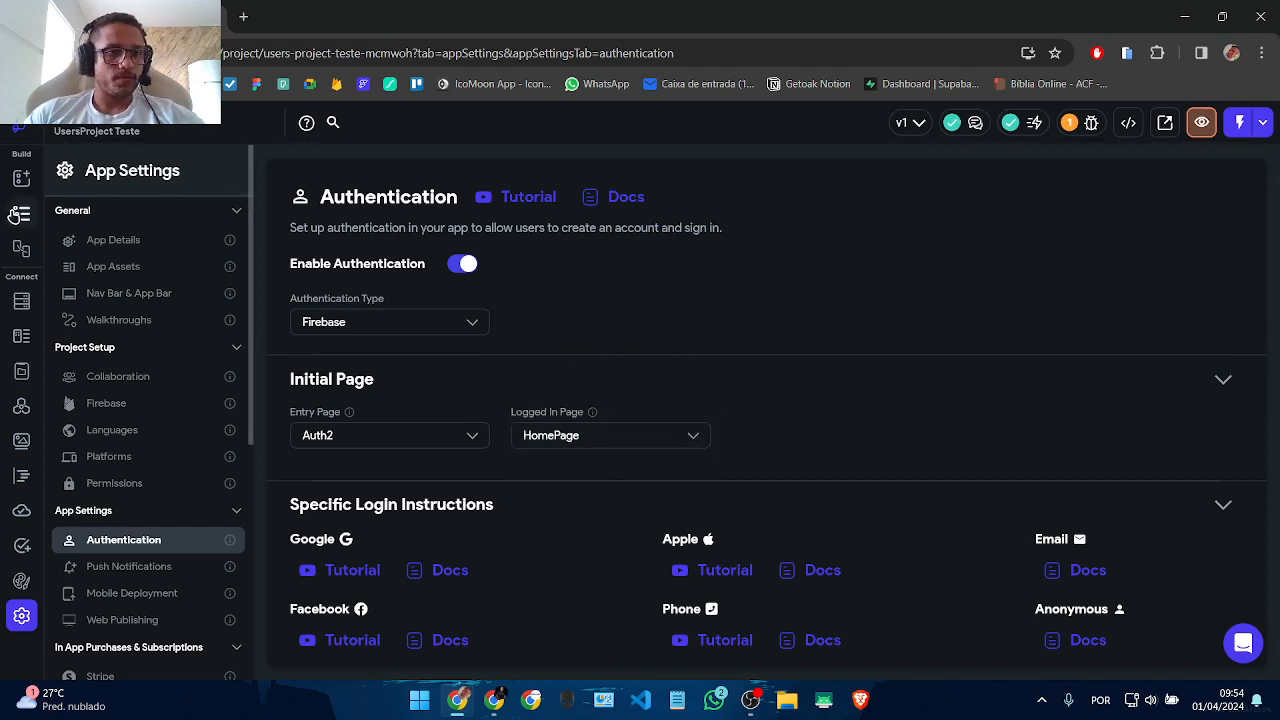
click(21, 213)
Step: Follow the Primary Scroll warning to scrollingContainer and switch off its Primary toggle
click(931, 430)
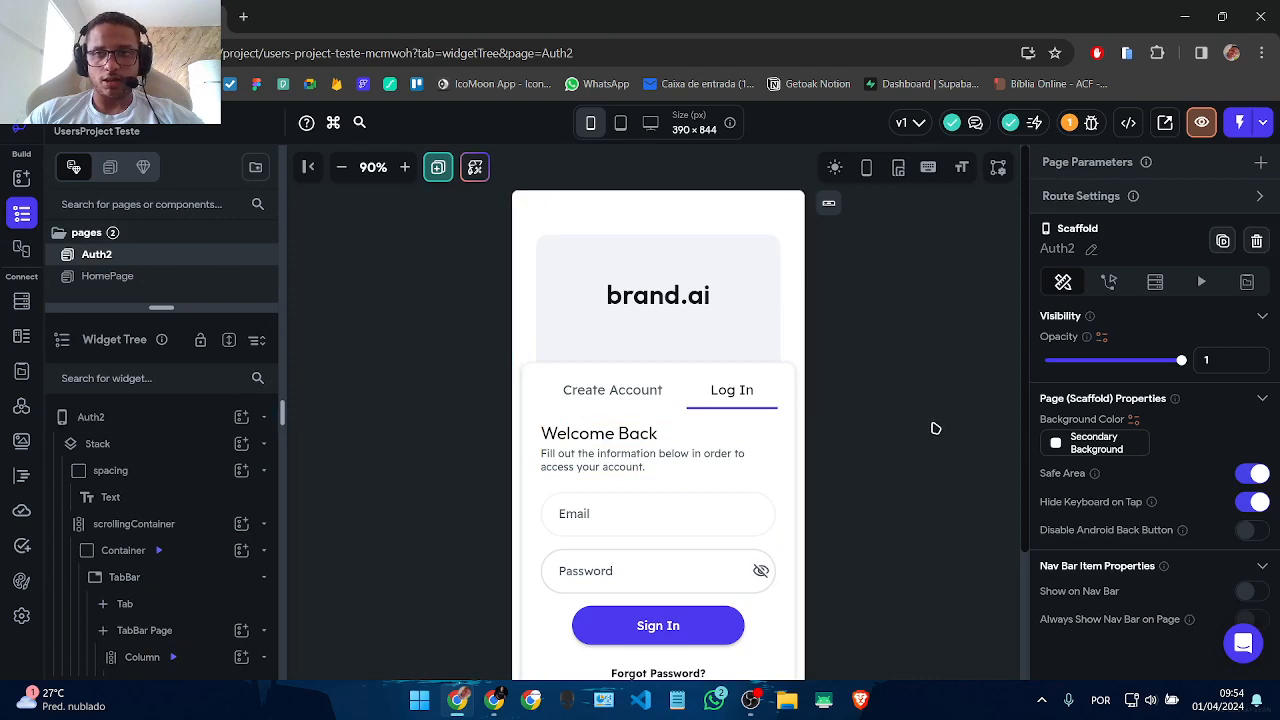
scroll(708, 475, down, 2)
click(1080, 122)
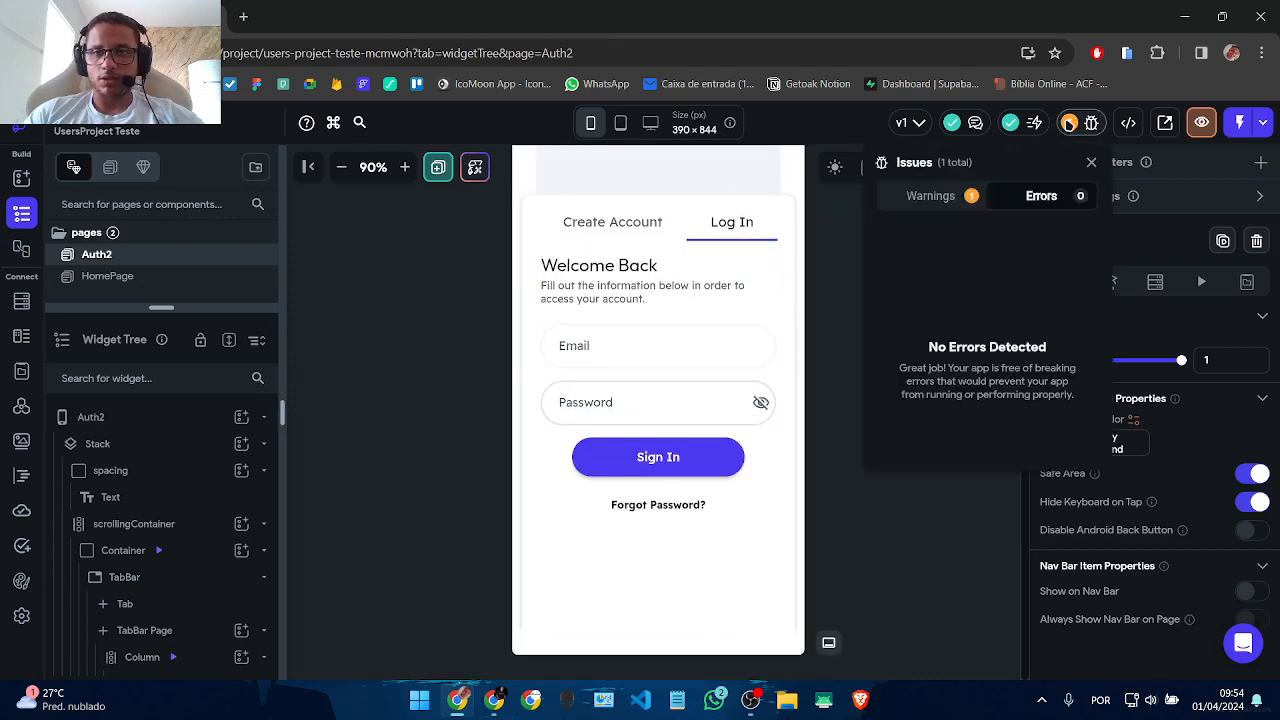
click(933, 196)
click(965, 250)
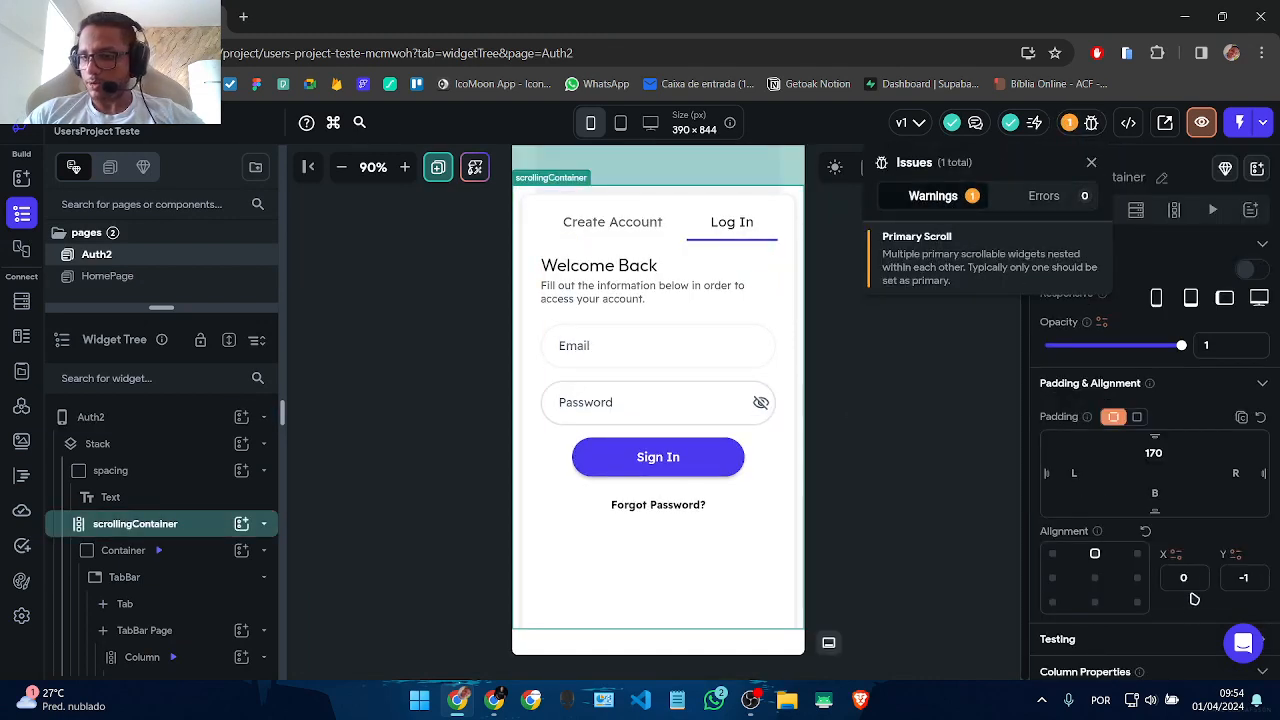
click(1194, 598)
scroll(1210, 585, down, 4)
click(1252, 505)
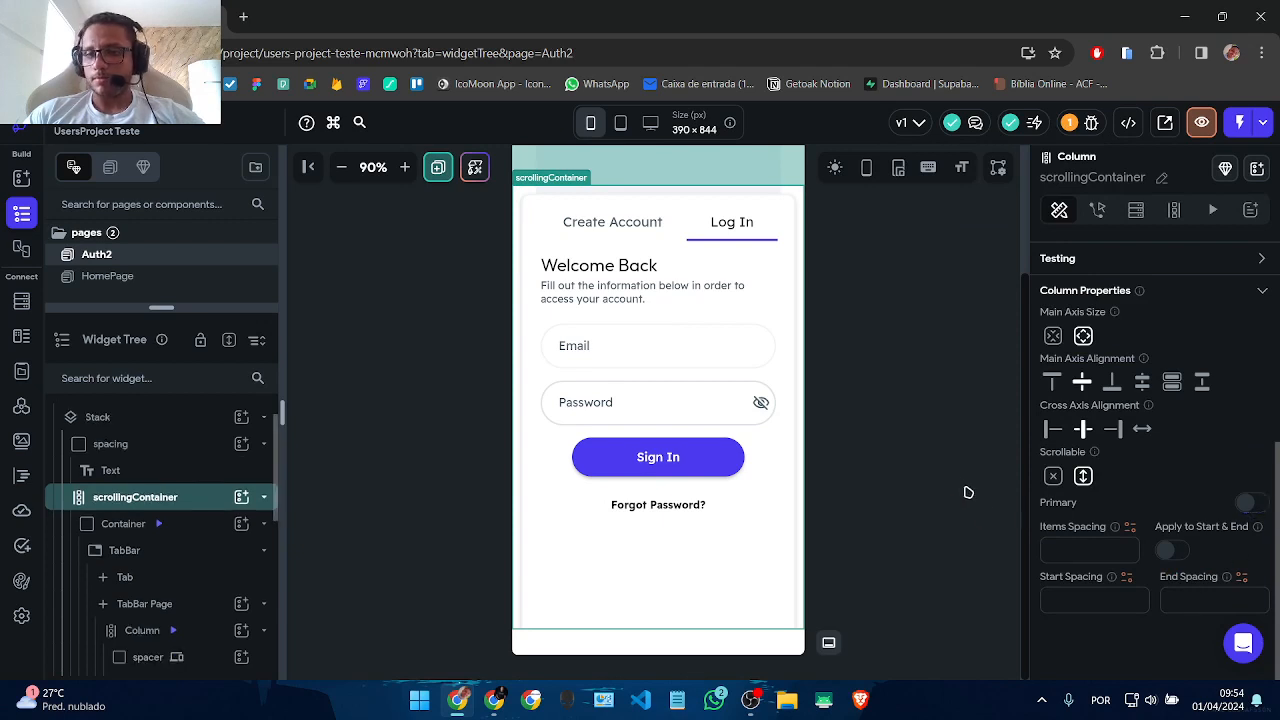
click(889, 506)
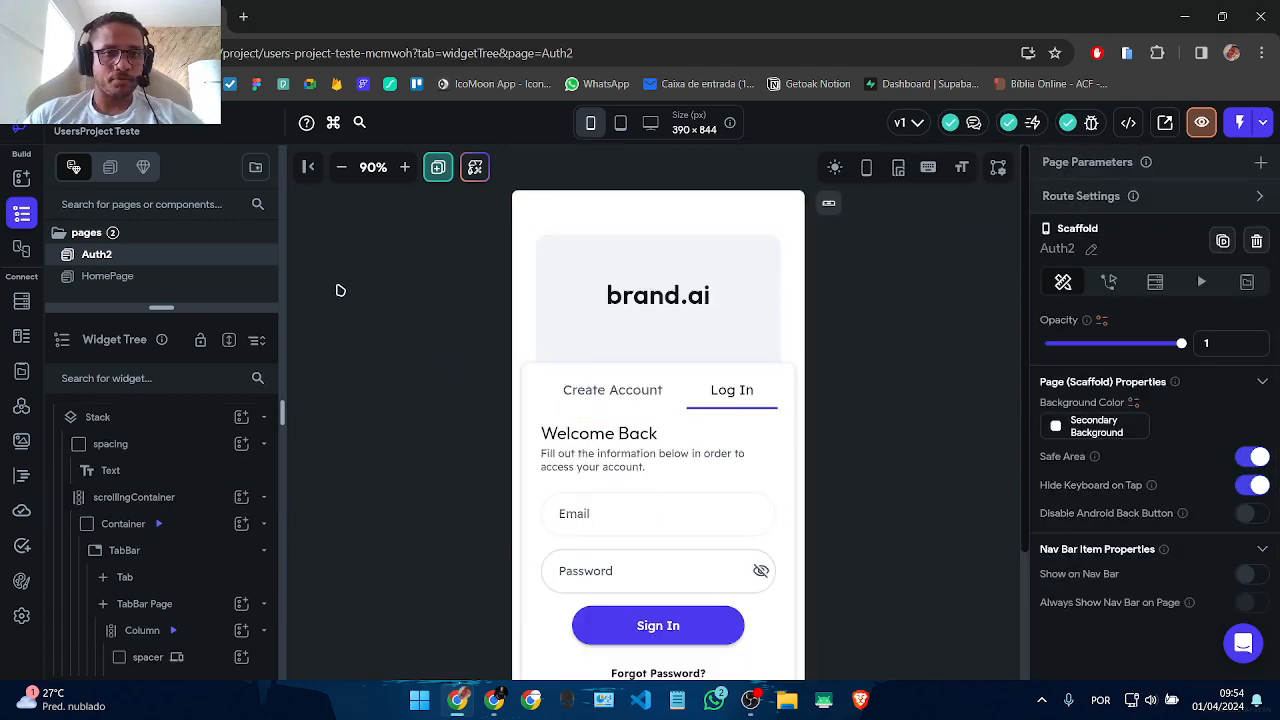
Step: Switch the Auth2 form to the Create Account tab
click(112, 278)
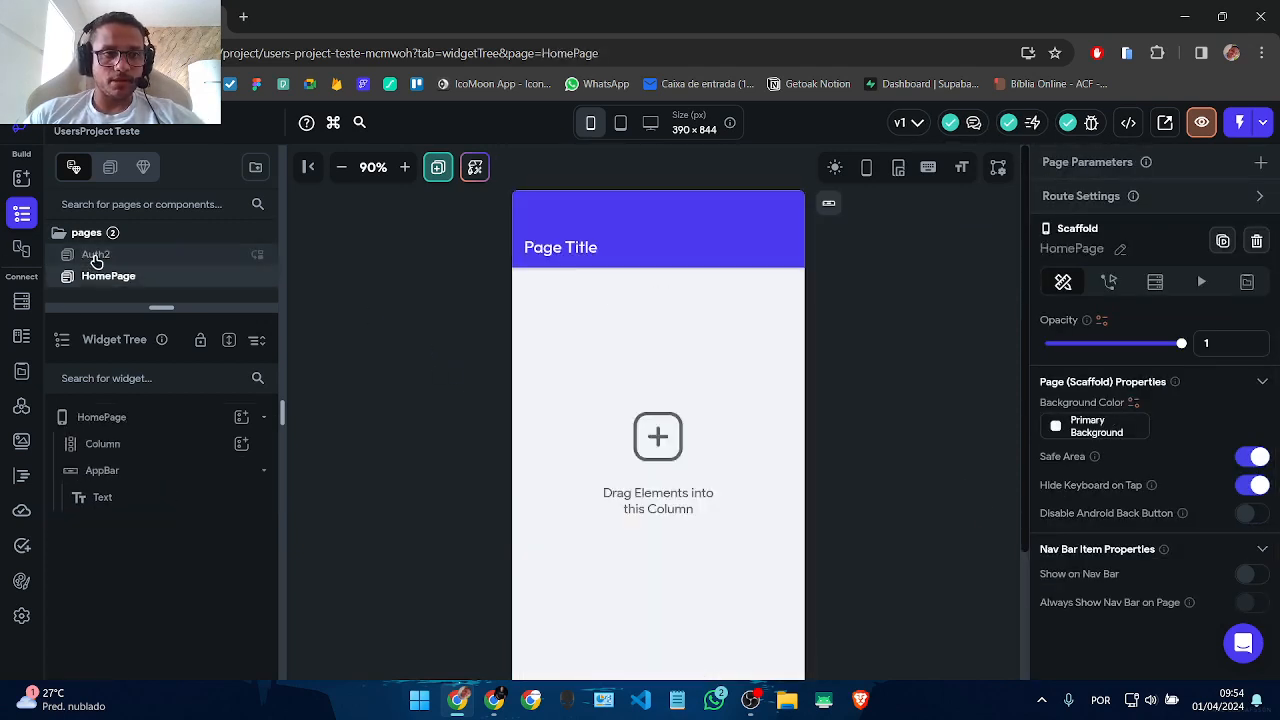
click(96, 256)
scroll(951, 408, down, 3)
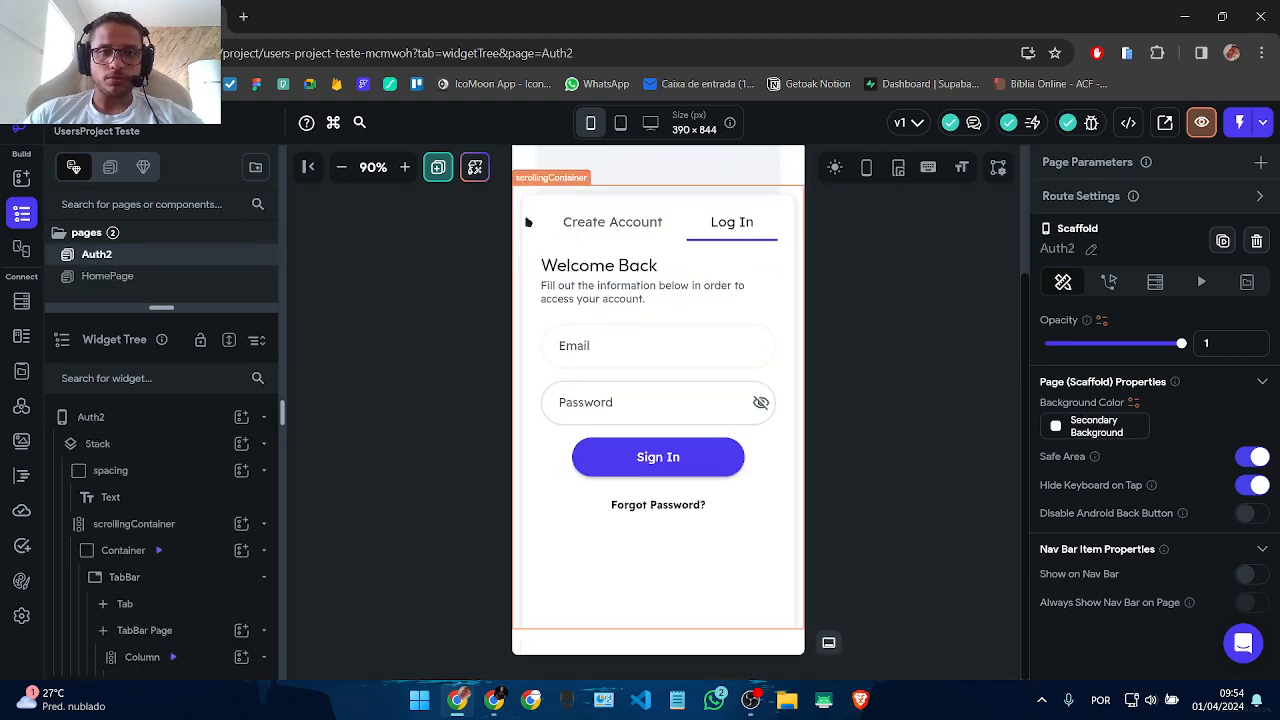
click(580, 222)
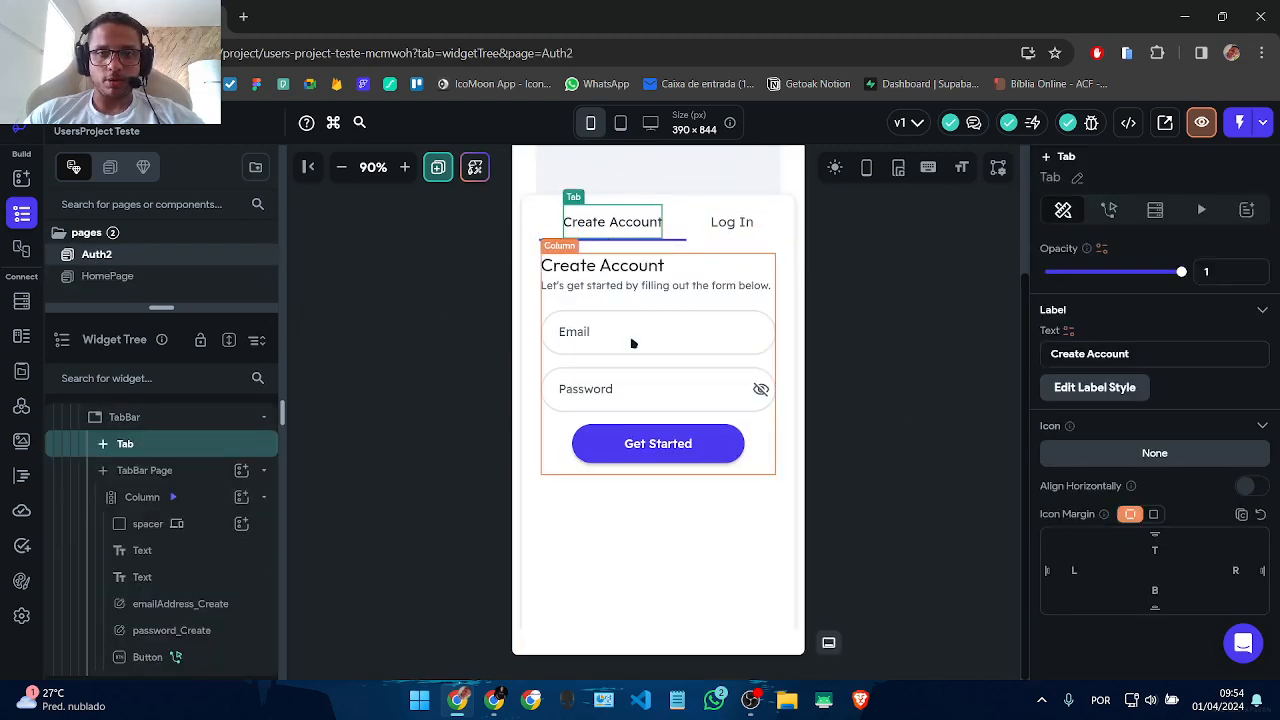
Step: Duplicate the Create Account password field with Ctrl+D, undoing an early rename attempt
click(600, 394)
key(ctrl+d)
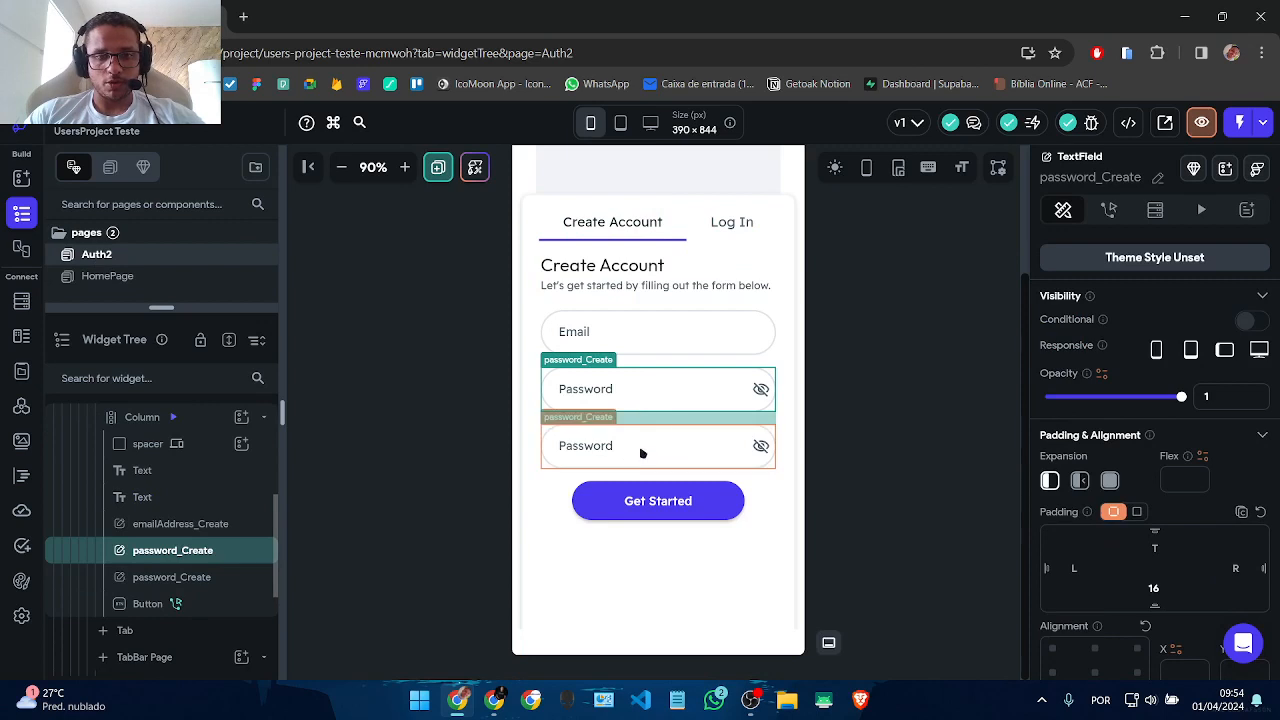
click(641, 449)
double_click(1155, 183)
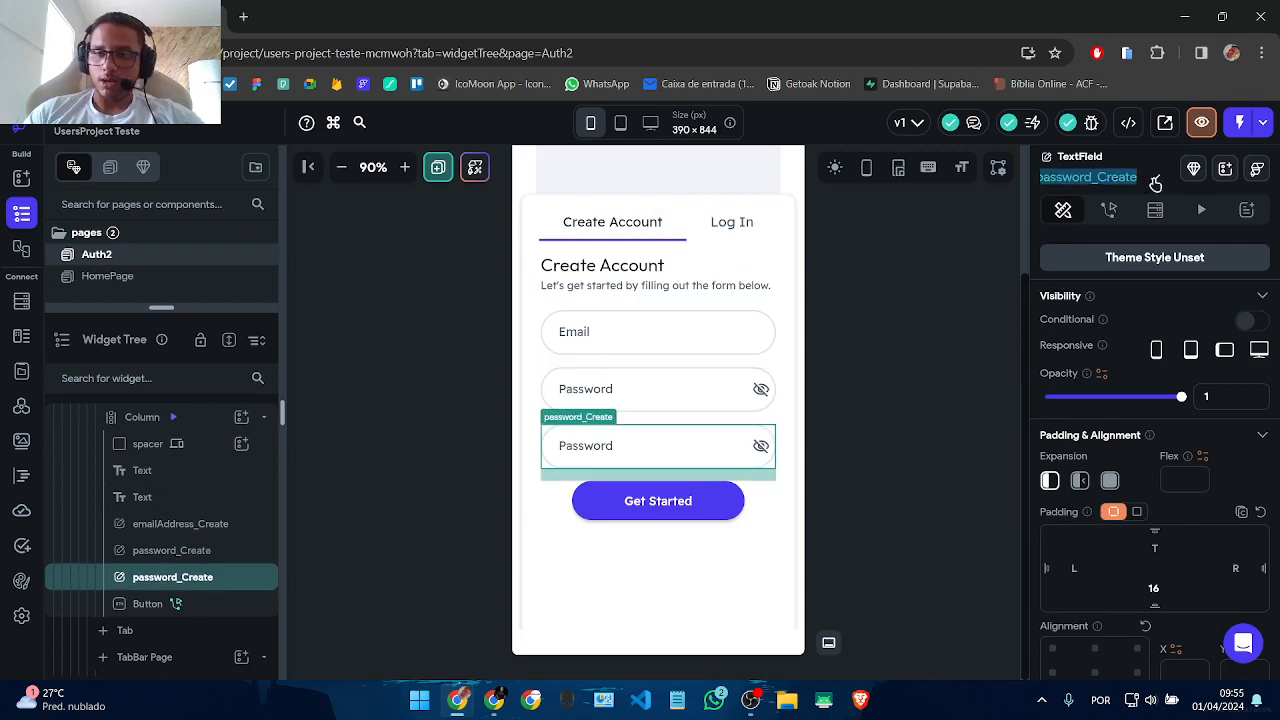
key(Right)
text(Confirm)
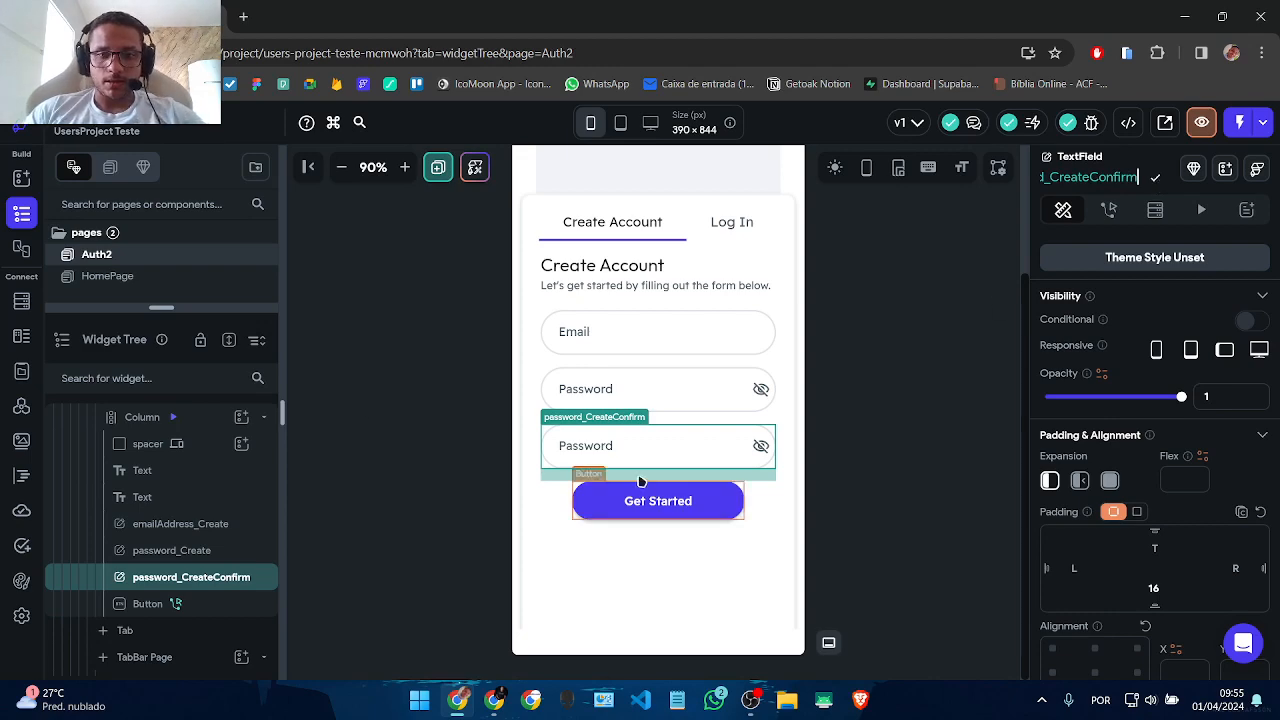
scroll(1250, 518, down, 5)
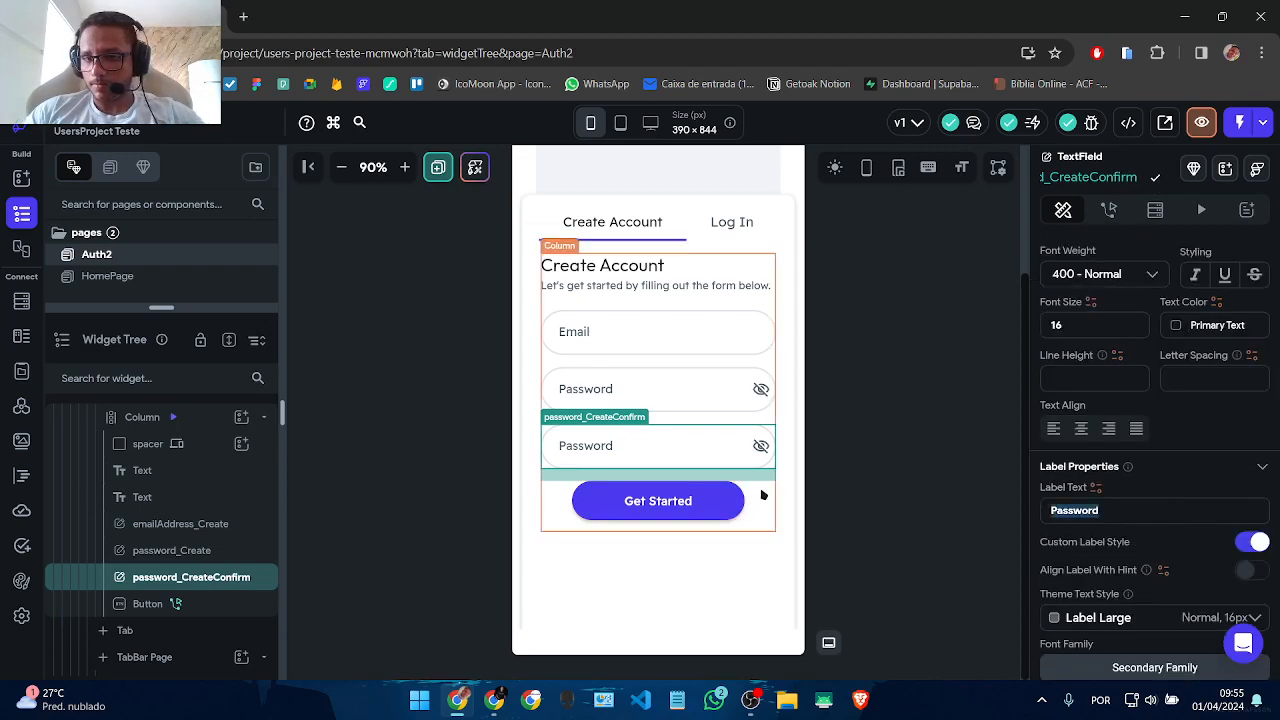
text(C)
key(ctrl+z)
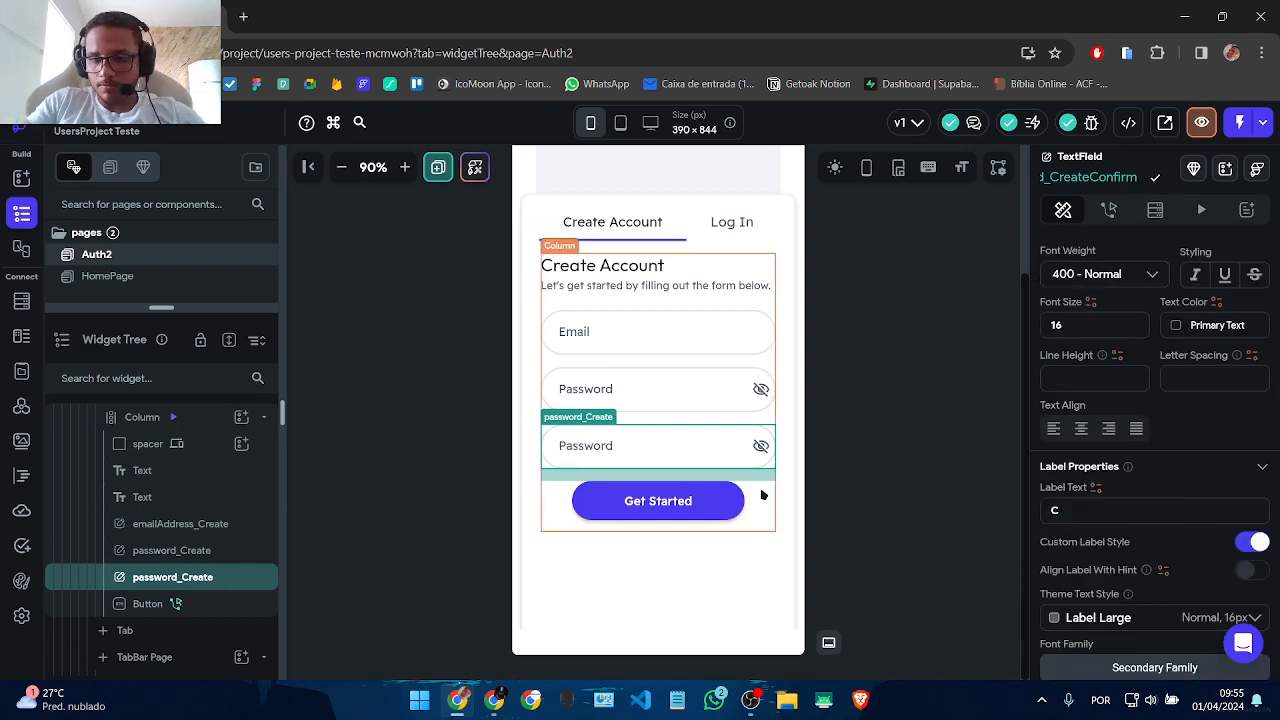
Step: Prefix the third field's label with 'Confirm' so it reads Confirm Password
click(906, 553)
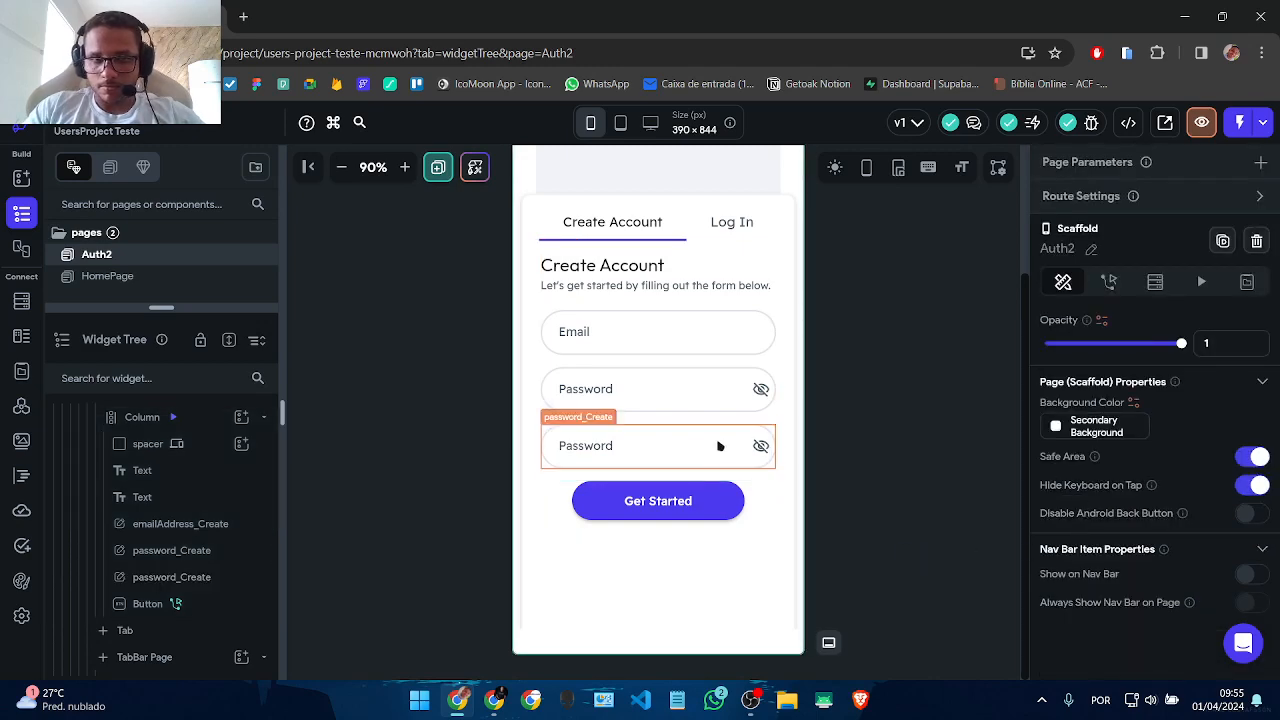
click(735, 446)
scroll(1055, 512, down, 8)
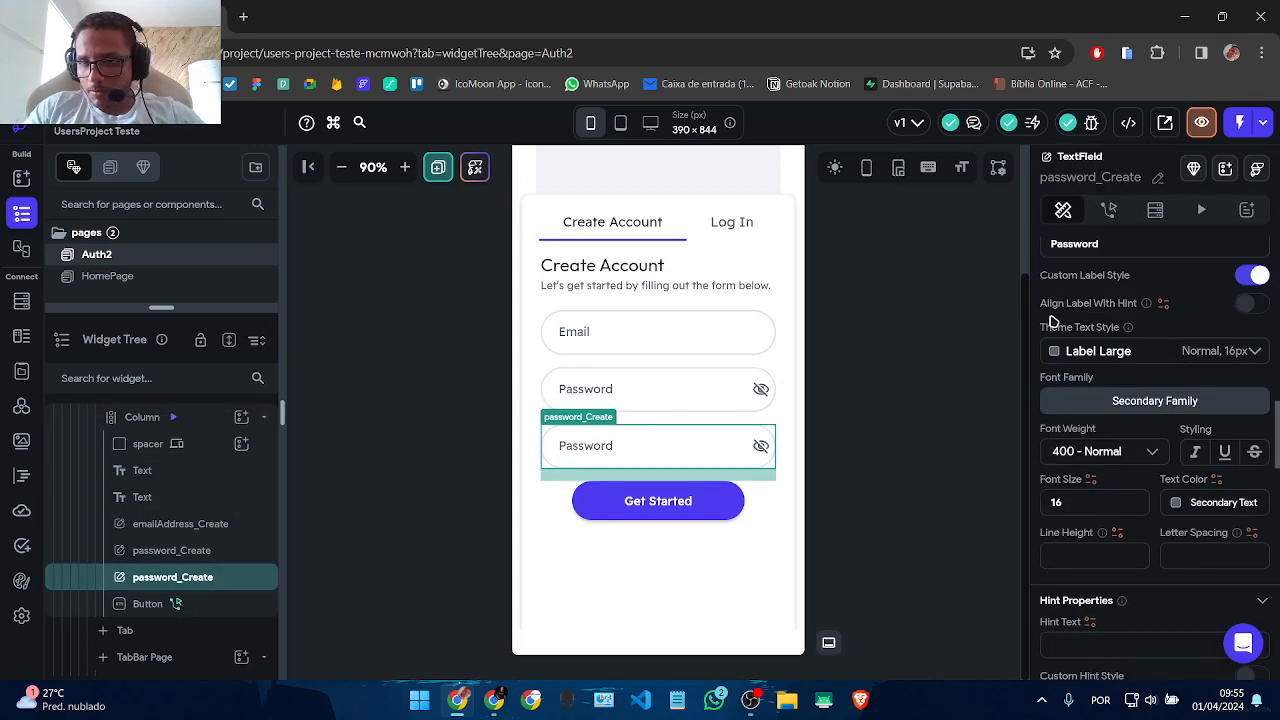
scroll(1055, 340, up, 2)
click(1046, 379)
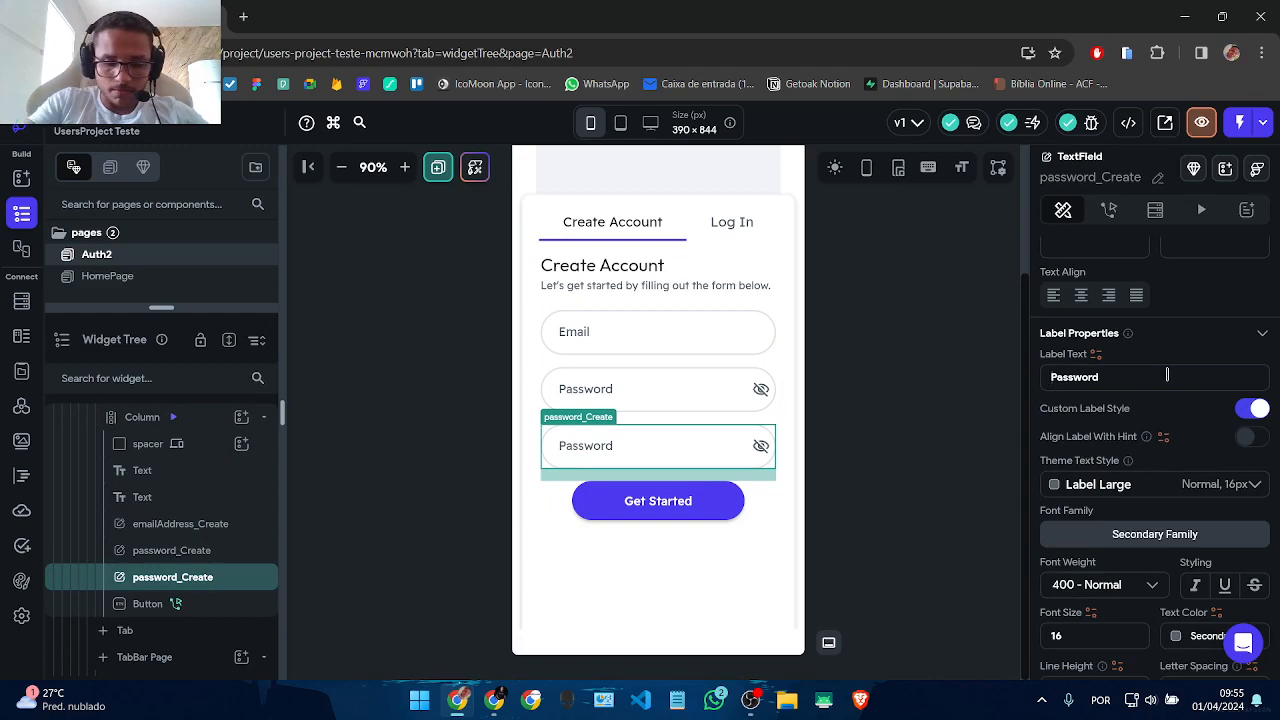
text(Confirm)
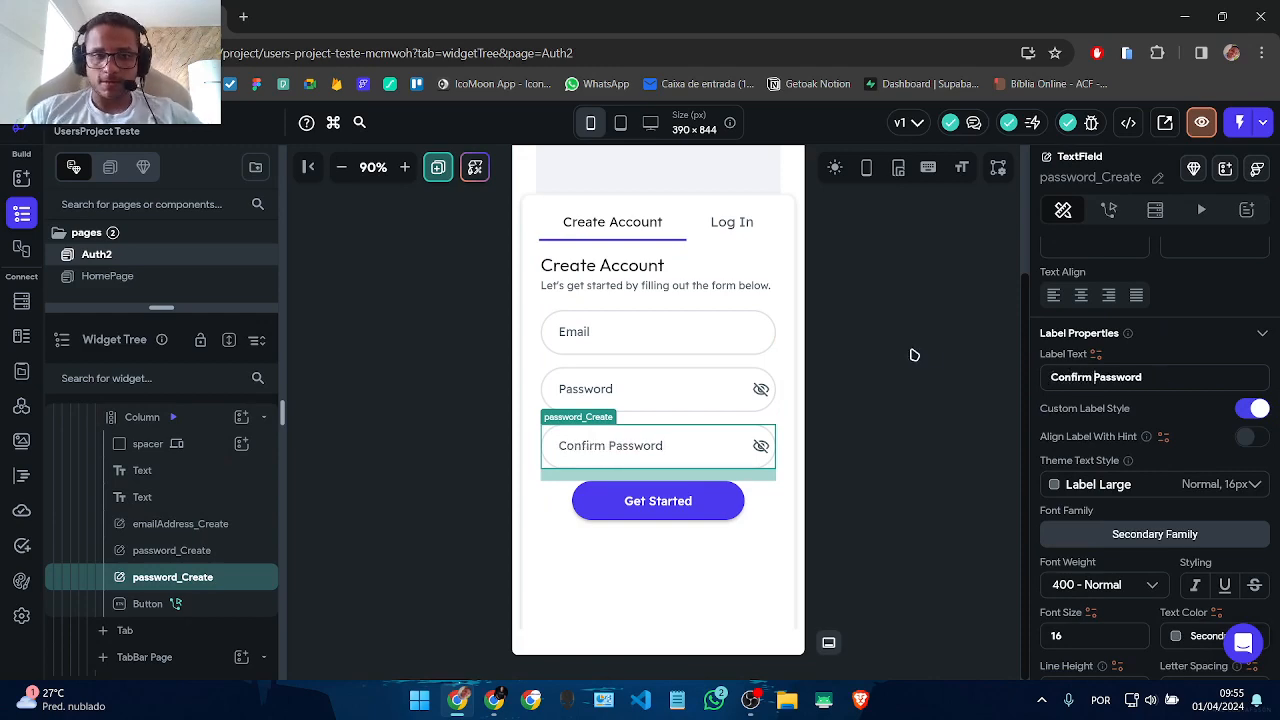
click(913, 355)
Step: Inspect the Get Started button's account creation action and its confirm password options
click(651, 466)
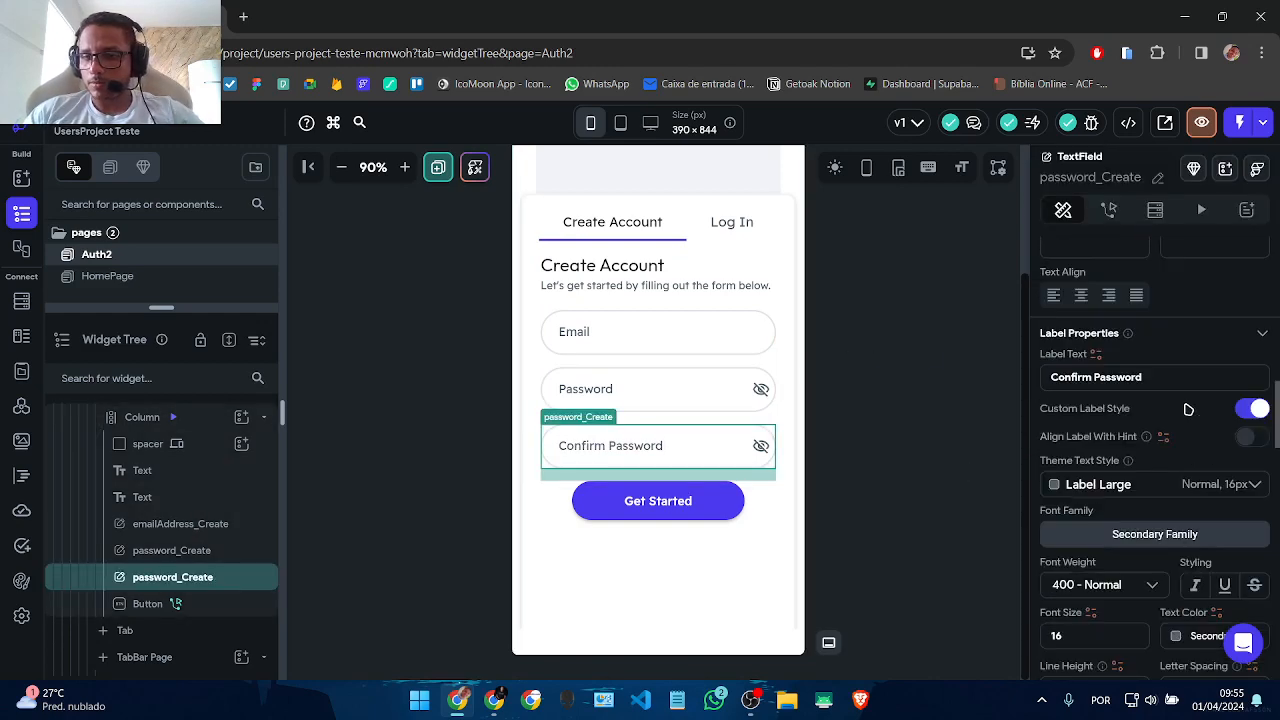
click(597, 503)
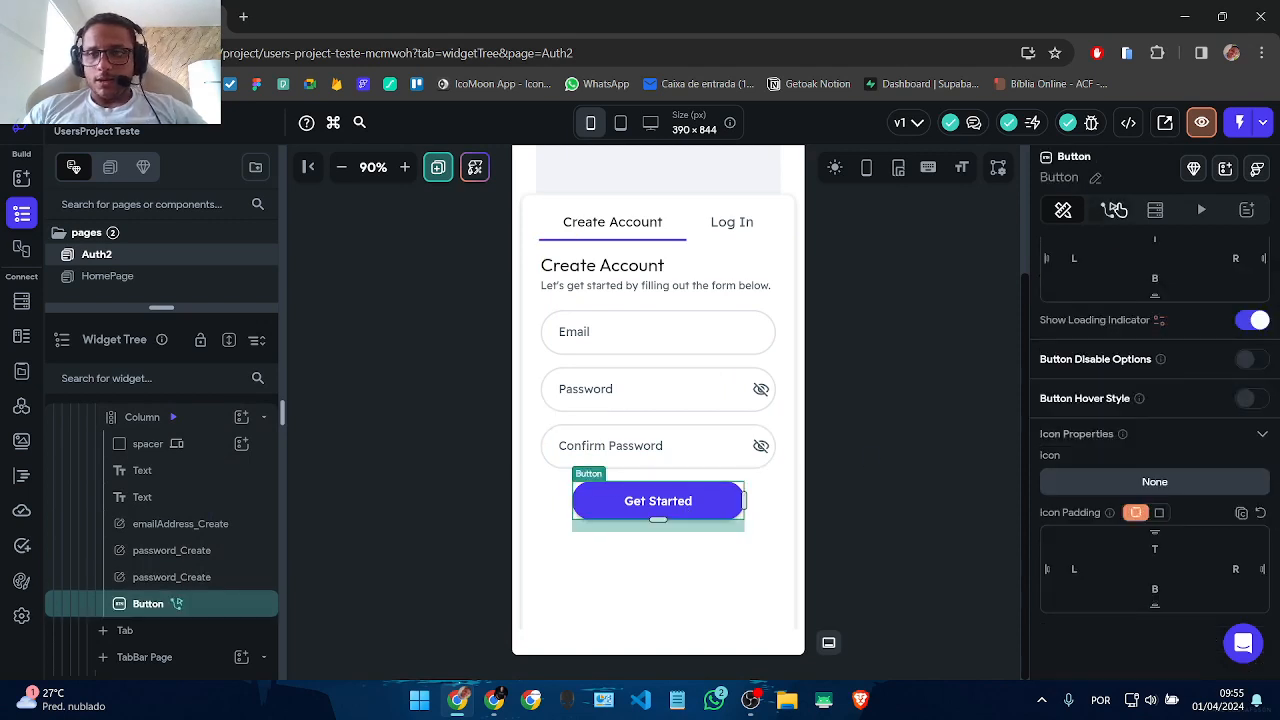
click(1109, 209)
click(1129, 513)
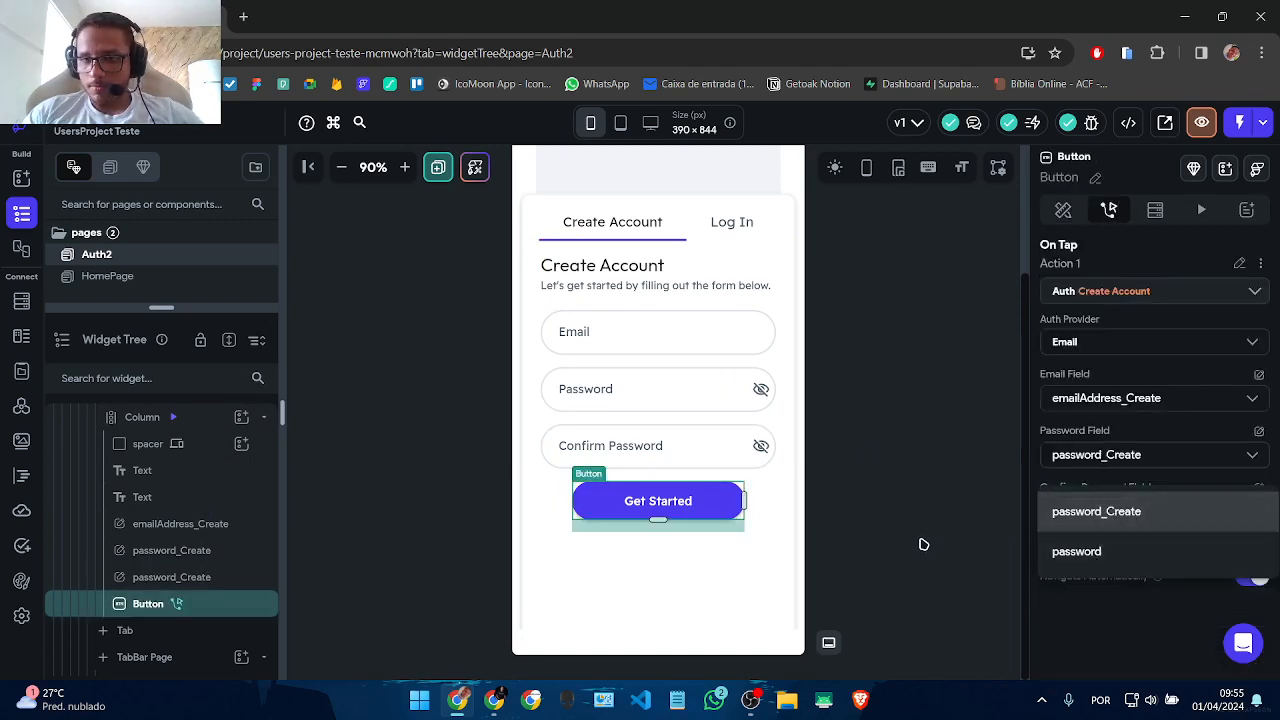
click(694, 451)
Step: Rename the third field's widget to password_CreateConfirm
click(694, 455)
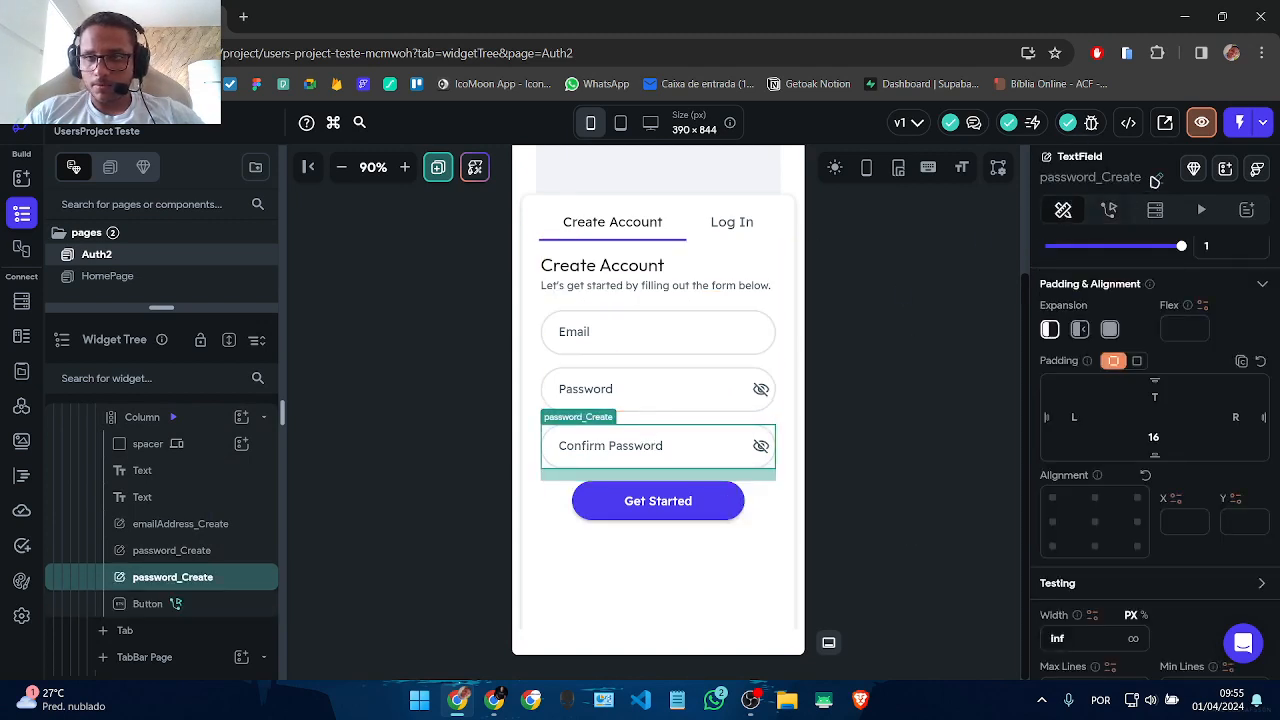
click(1157, 179)
key(Right)
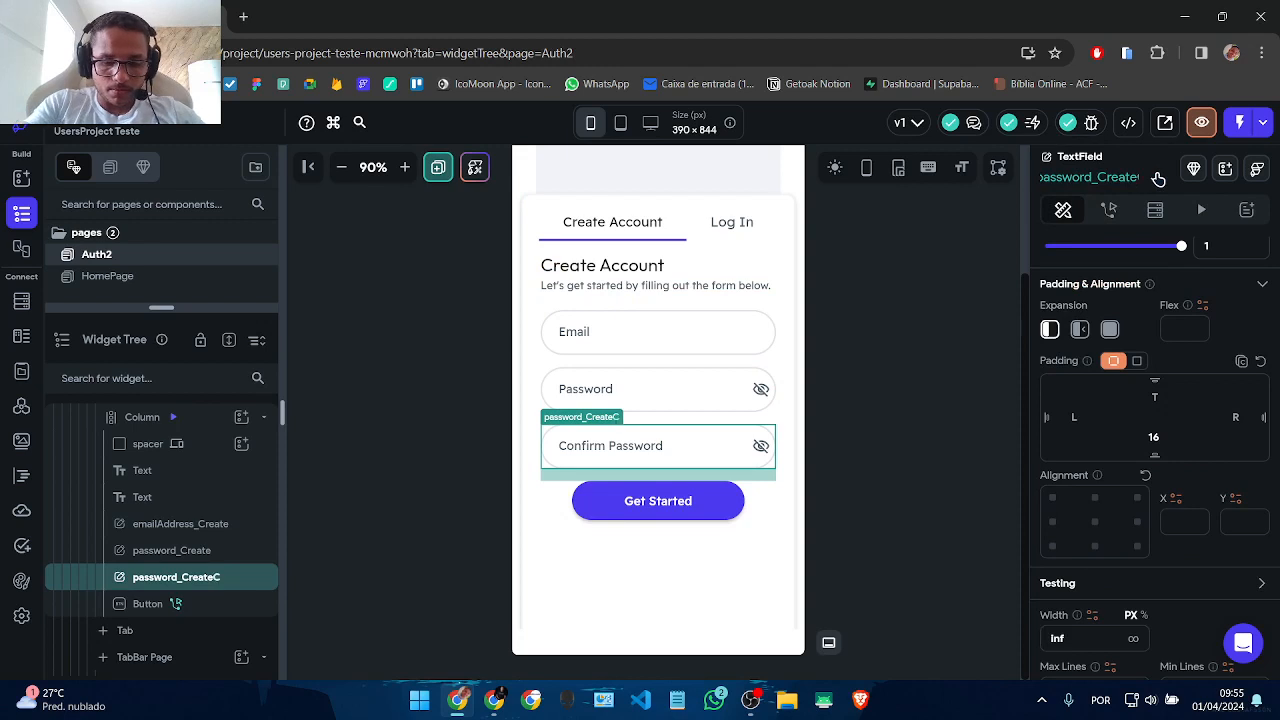
text(Confirm)
key(Return)
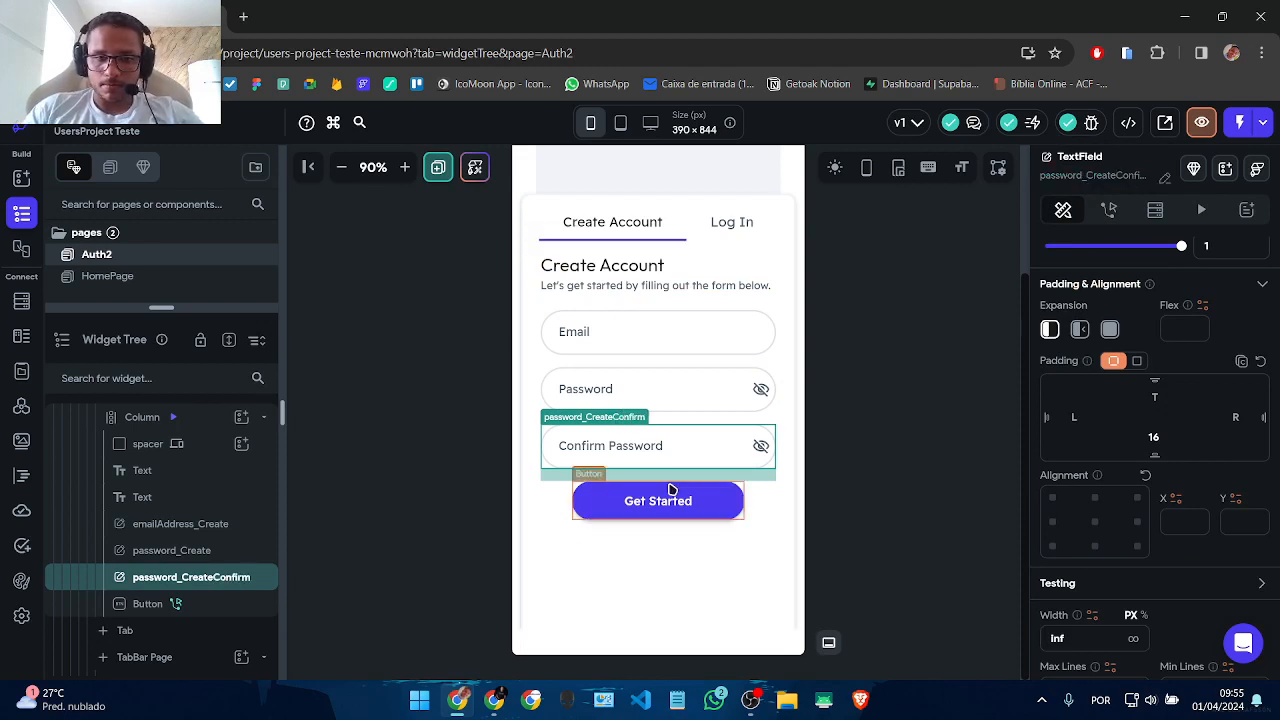
click(600, 506)
Step: Set Confirm Password Field to password_CreateConfirm and create a users document on sign-up
click(1143, 512)
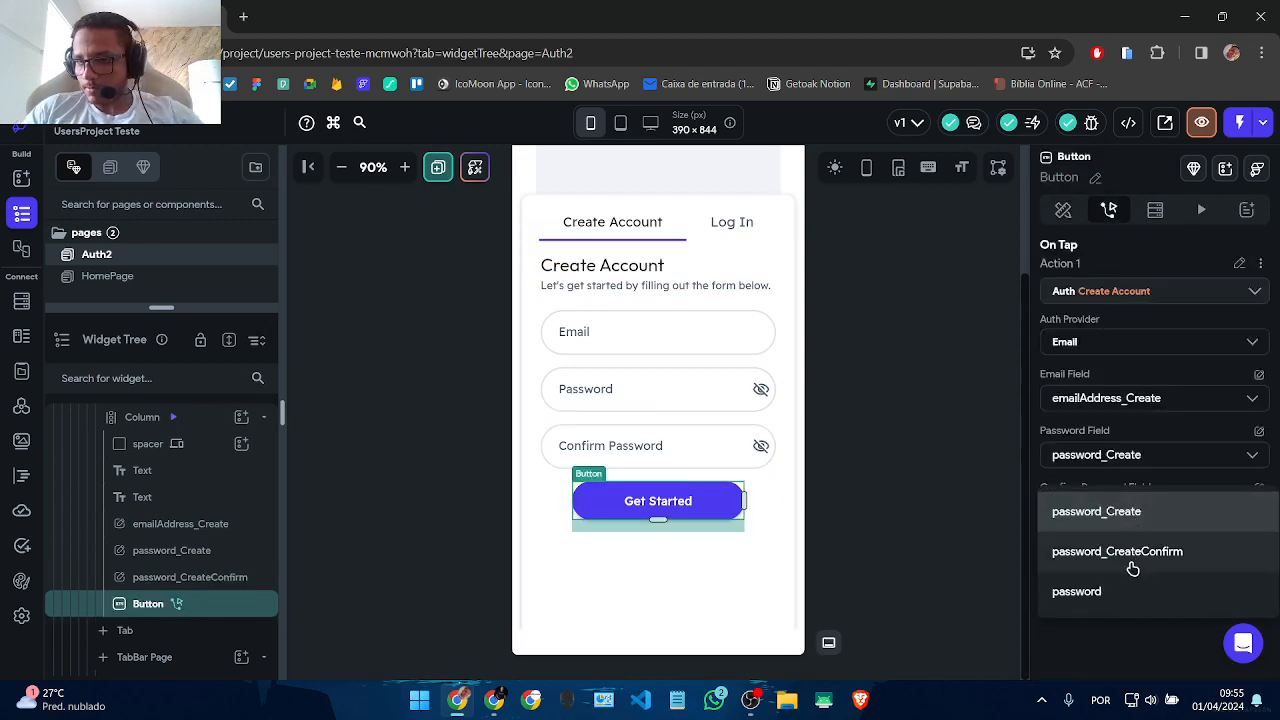
click(1134, 566)
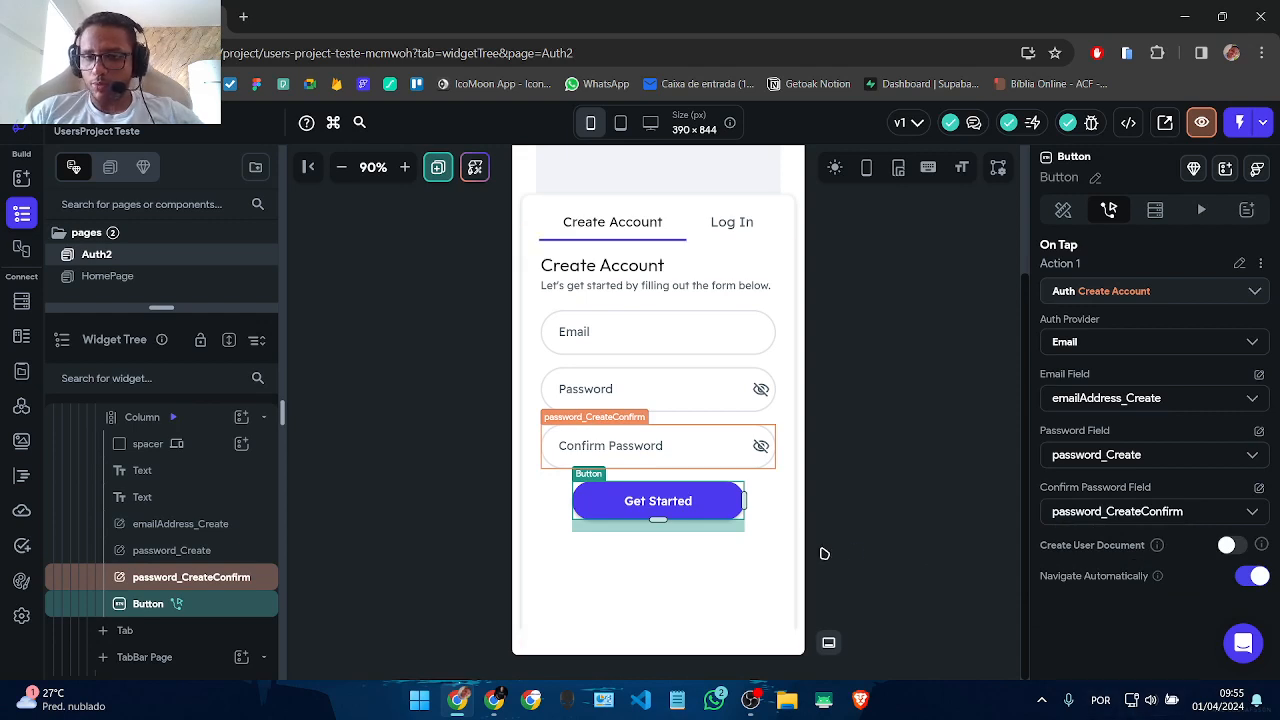
click(1240, 545)
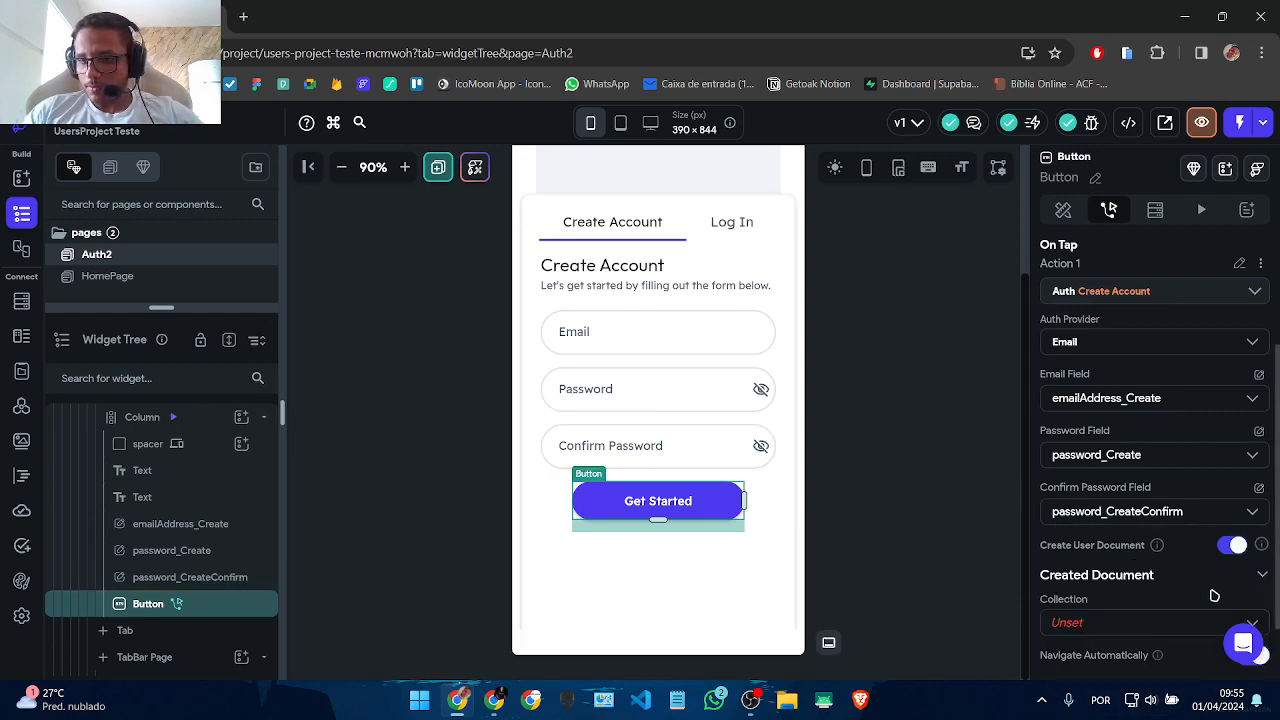
scroll(1160, 580, down, 1)
click(1129, 552)
click(1124, 548)
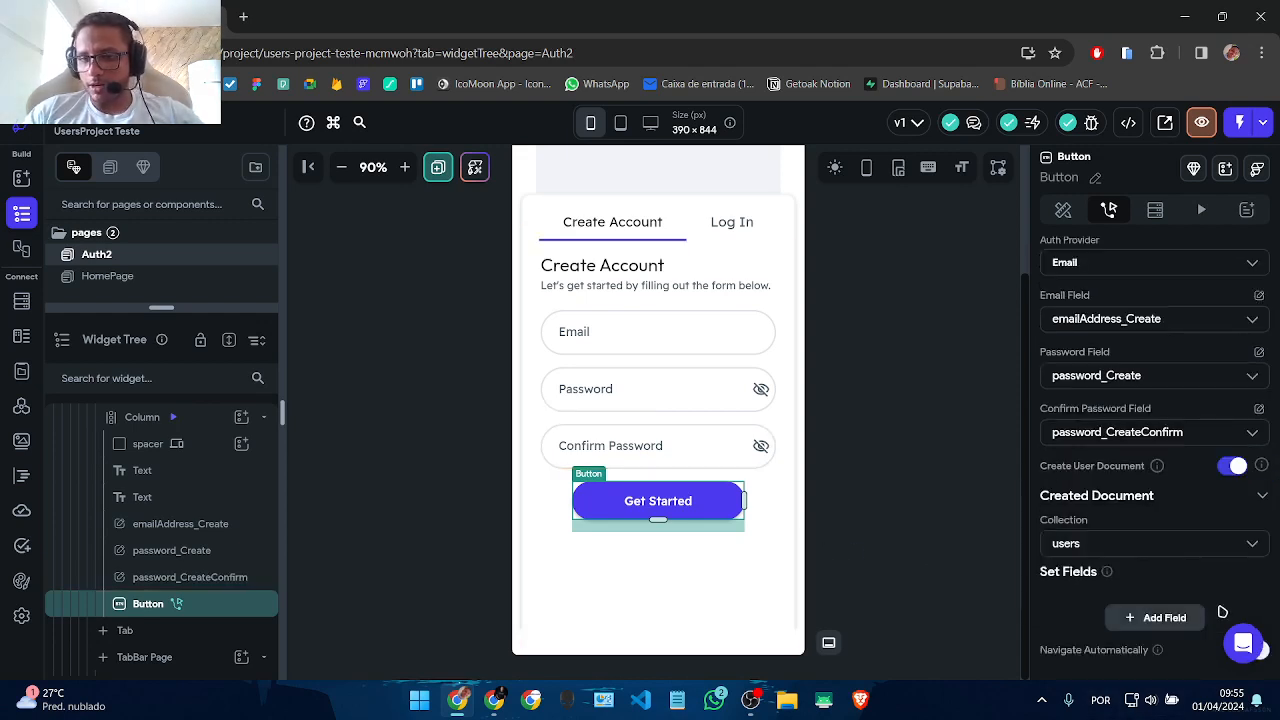
scroll(1215, 580, down, 1)
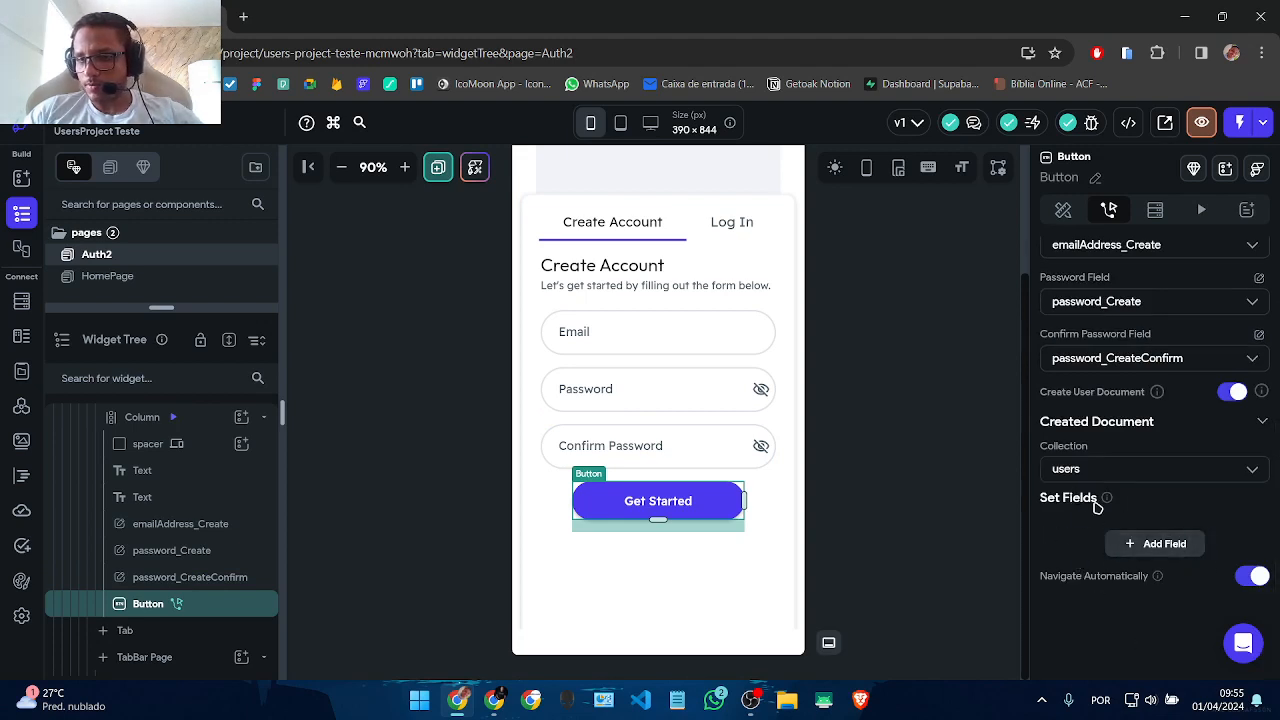
Step: Set the users document's email field from the emailAddress_Create widget state
mouse_move(1108, 502)
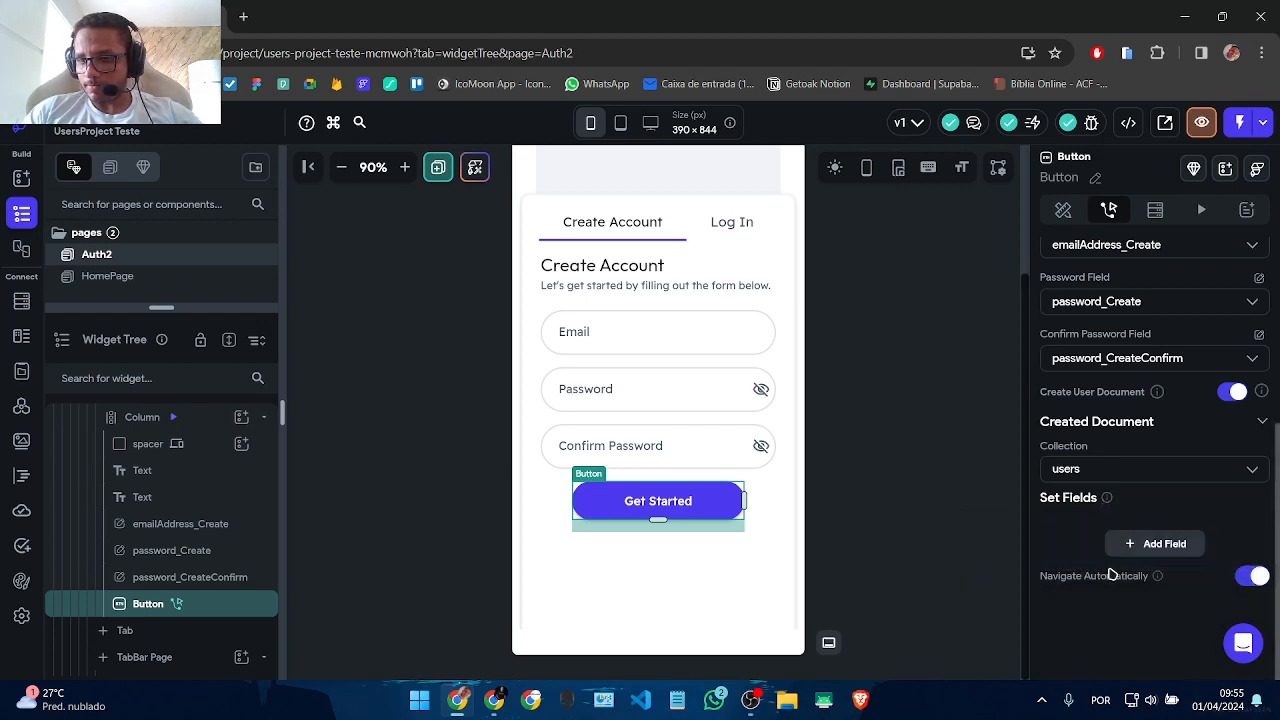
click(1157, 541)
scroll(1213, 535, down, 1)
click(1125, 489)
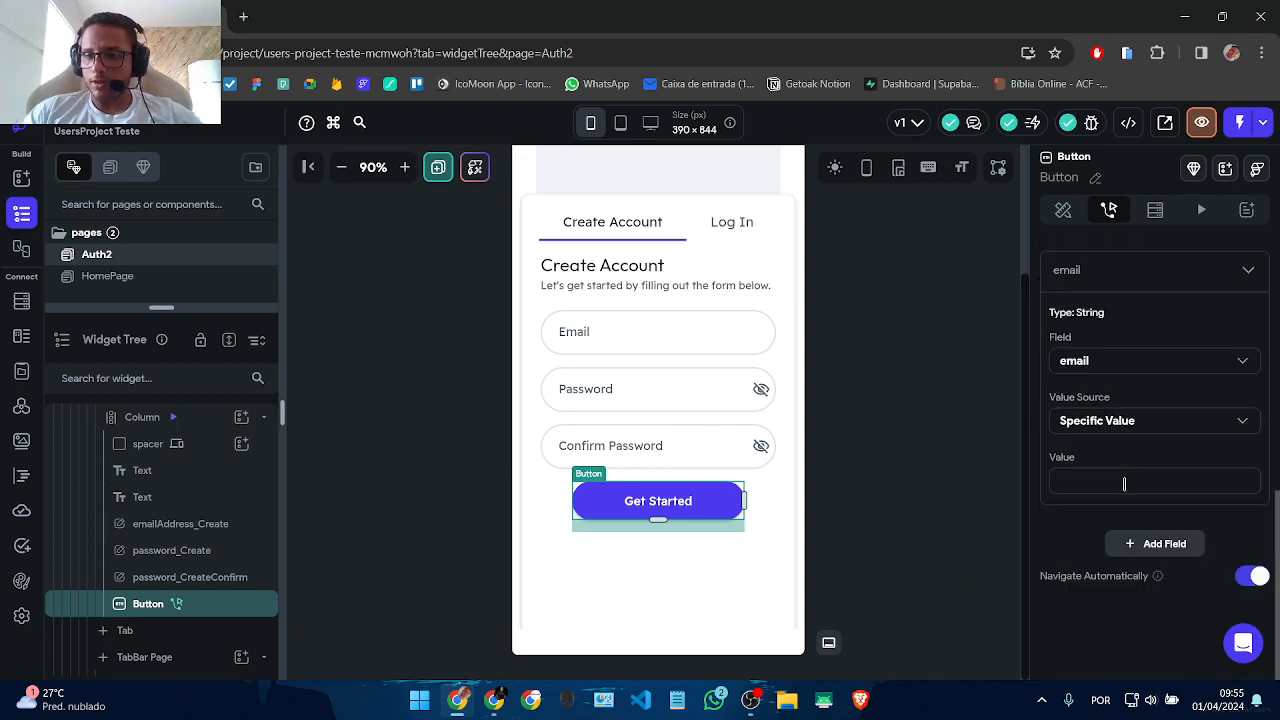
click(1097, 421)
click(1097, 460)
click(1095, 480)
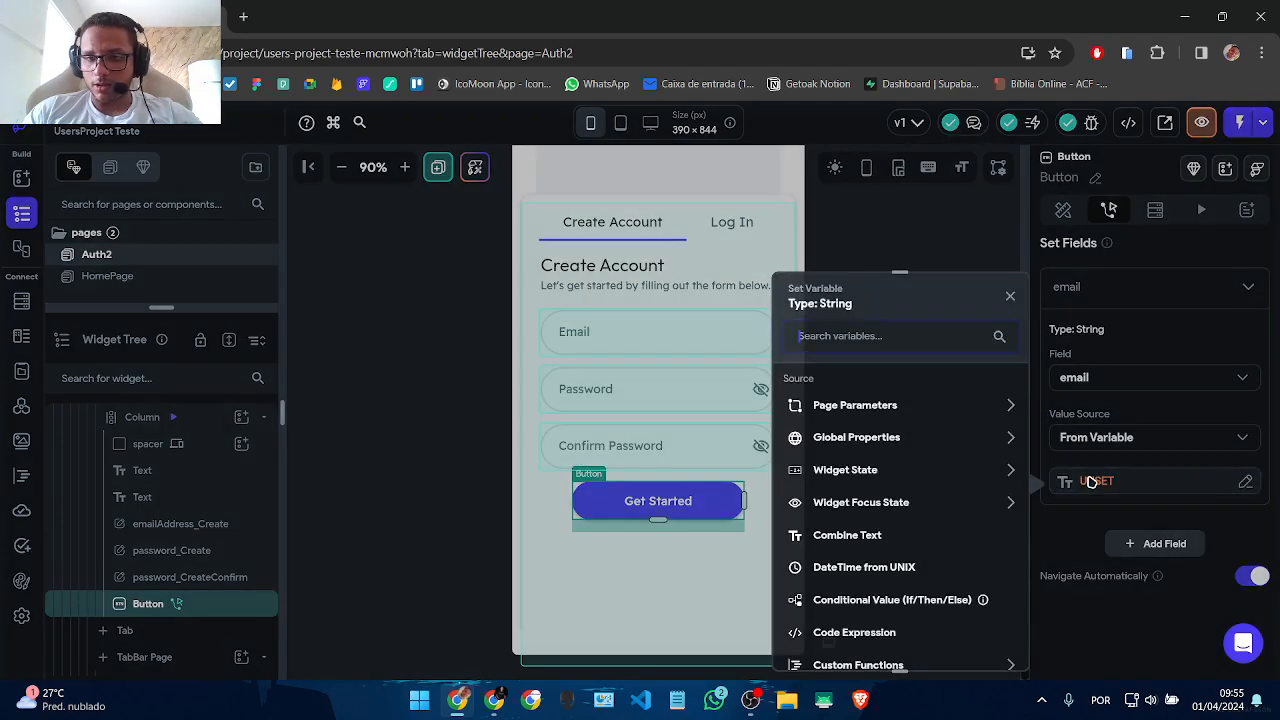
click(882, 470)
scroll(900, 480, down, 3)
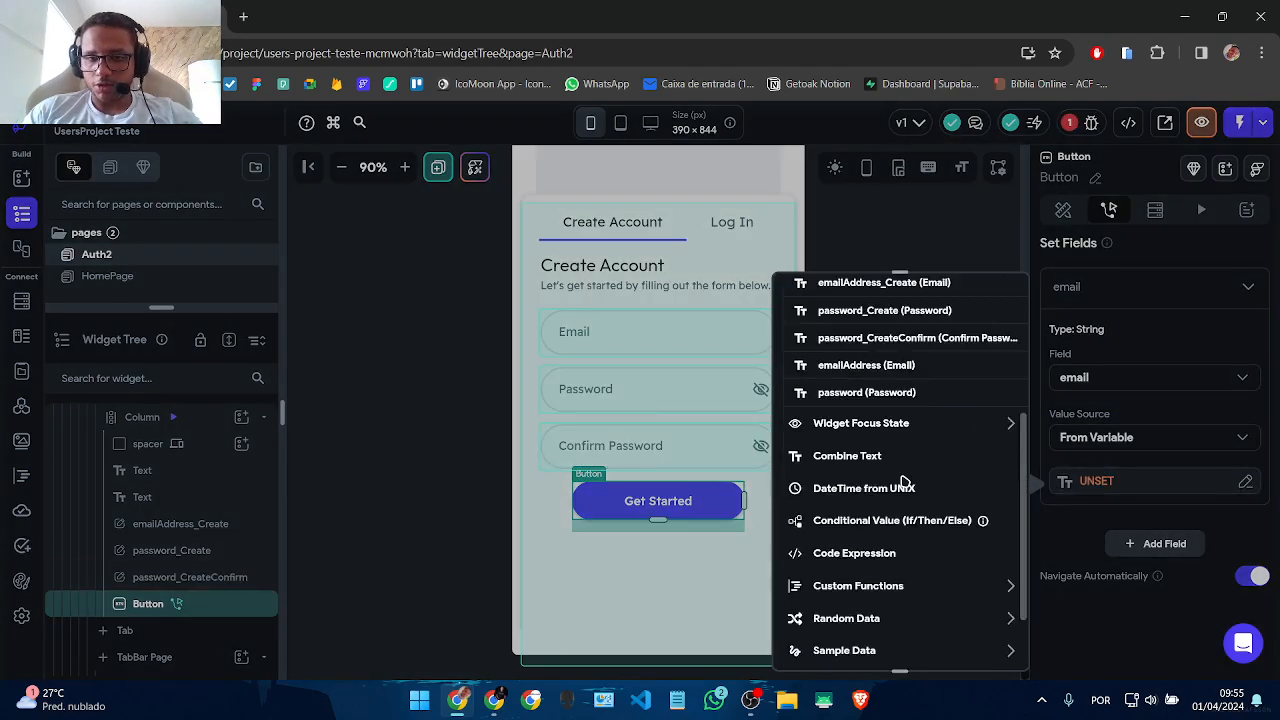
scroll(904, 510, up, 2)
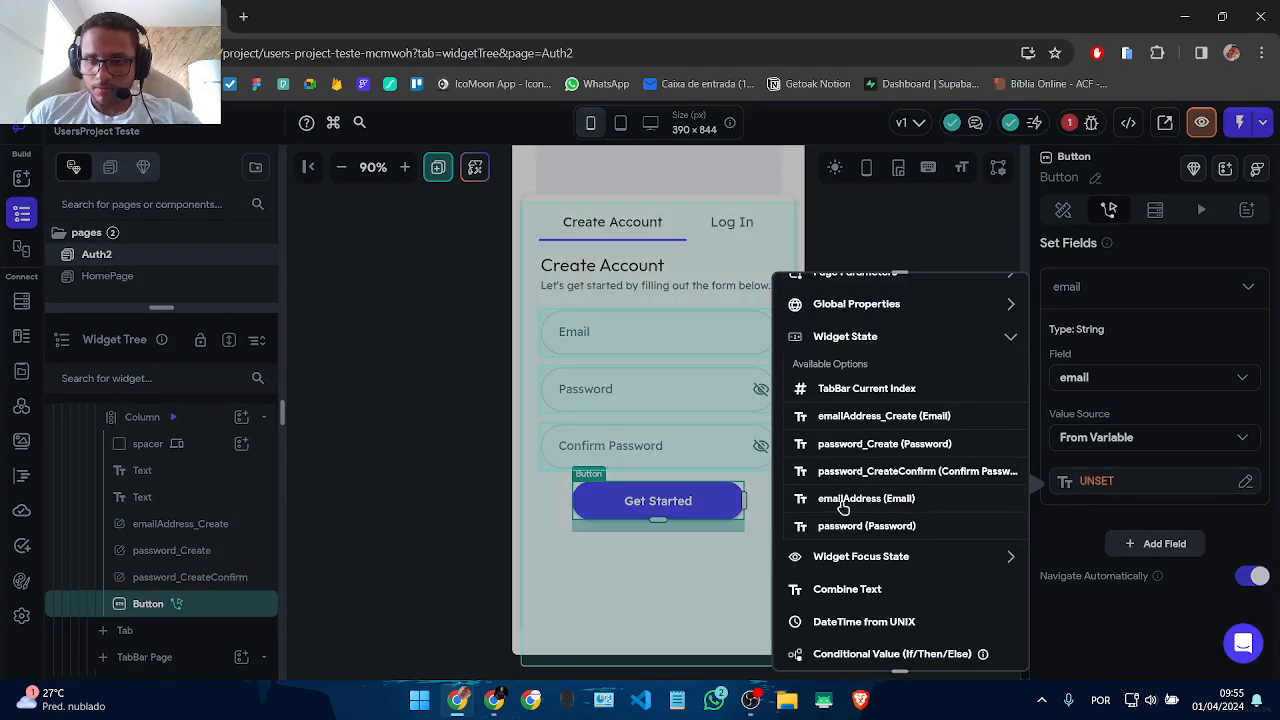
click(895, 415)
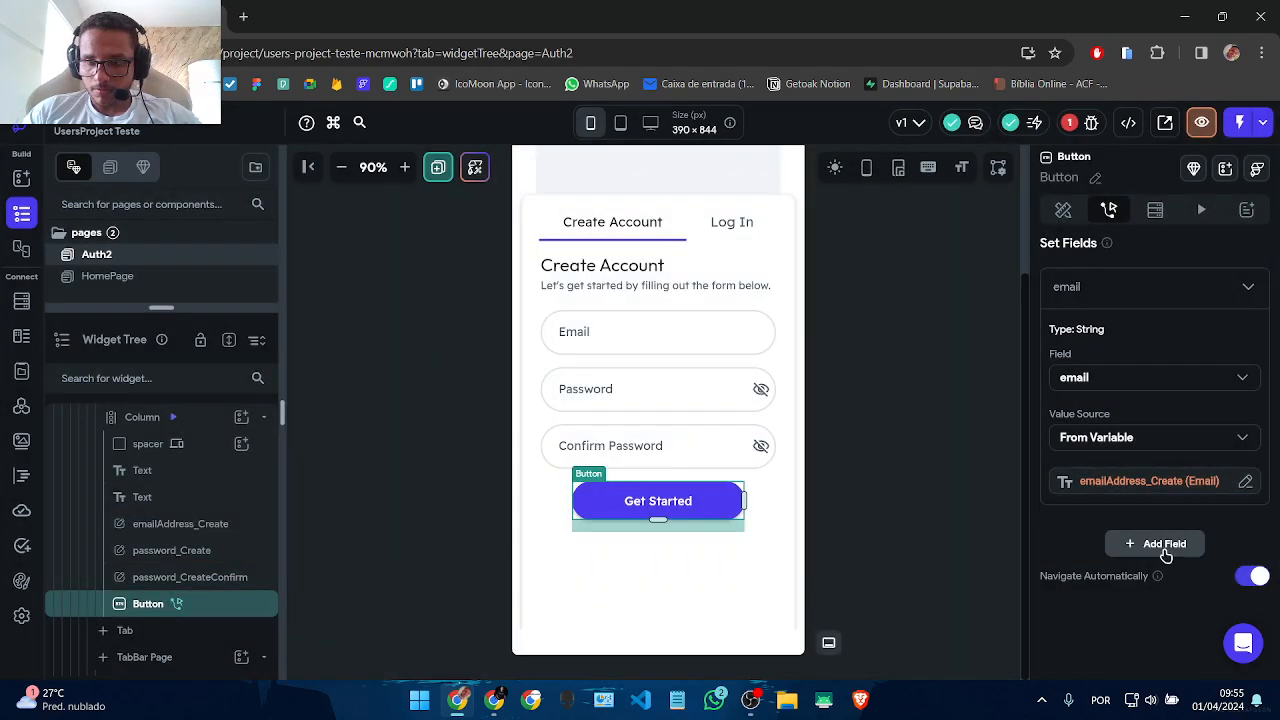
Step: Remove the extra display_name field and show the Log In form
click(1140, 543)
click(1110, 487)
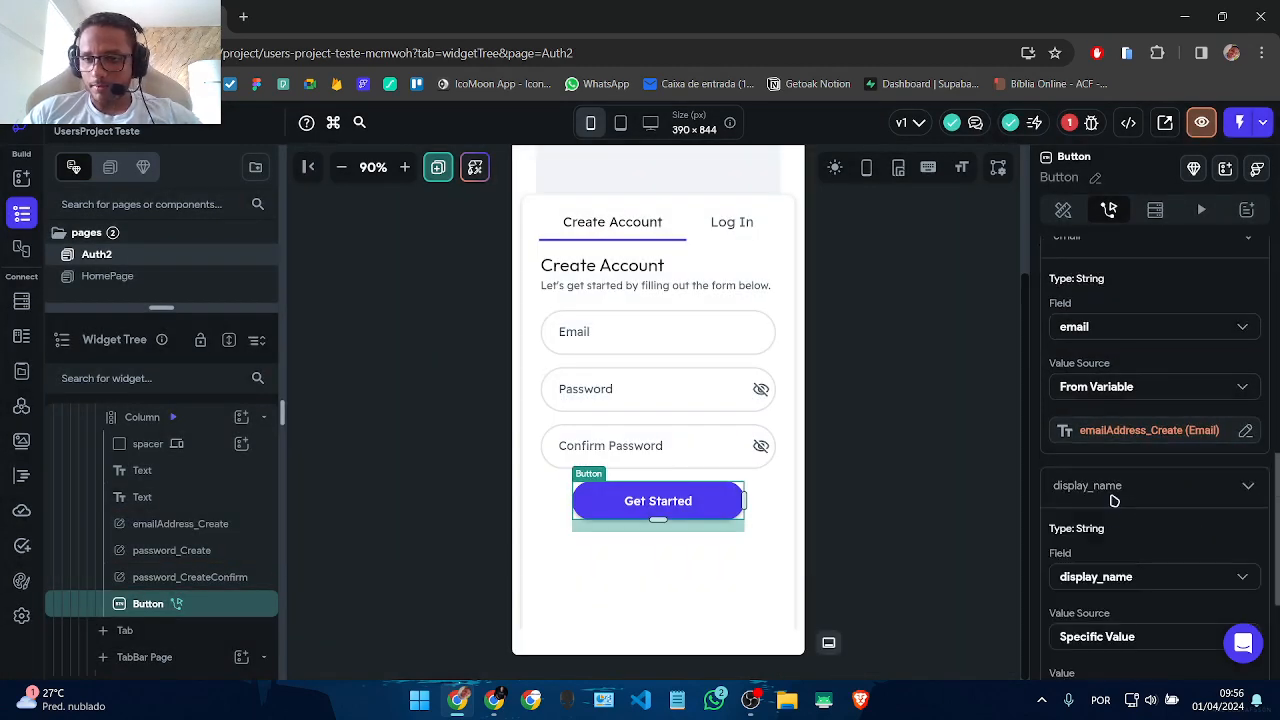
scroll(1109, 486, down, 2)
scroll(1088, 415, up, 2)
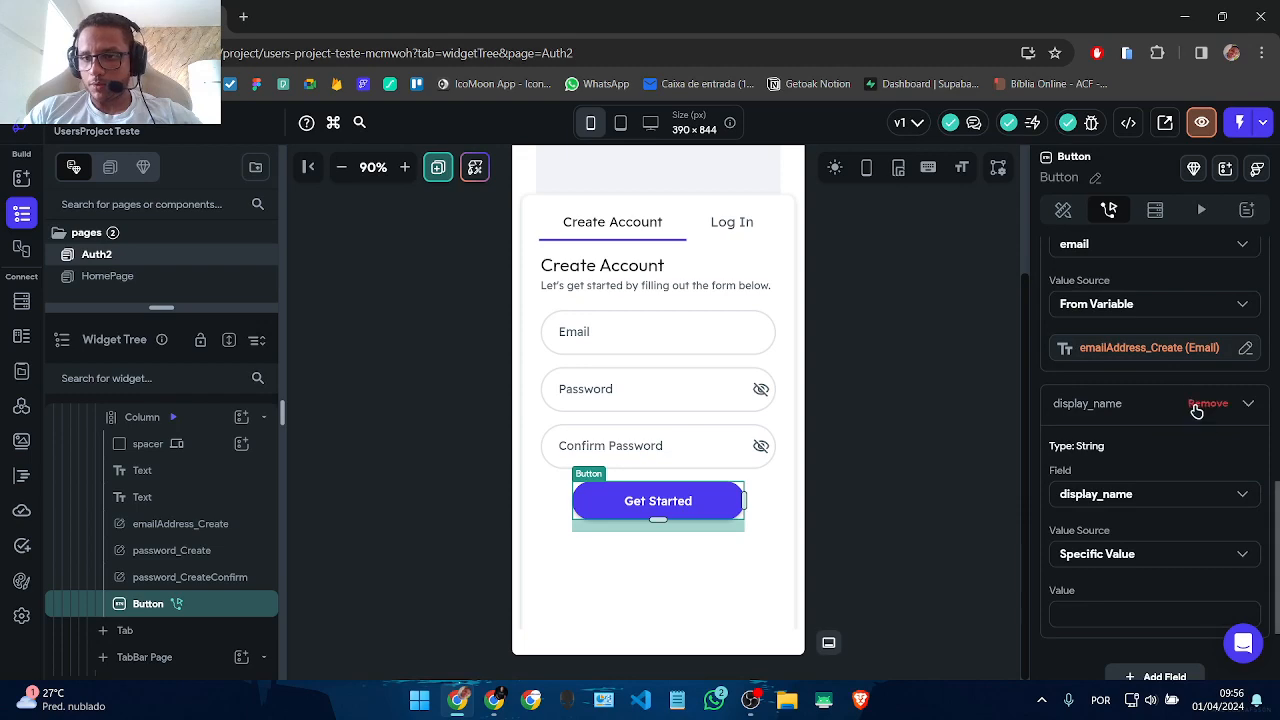
click(1204, 406)
scroll(1221, 400, up, 6)
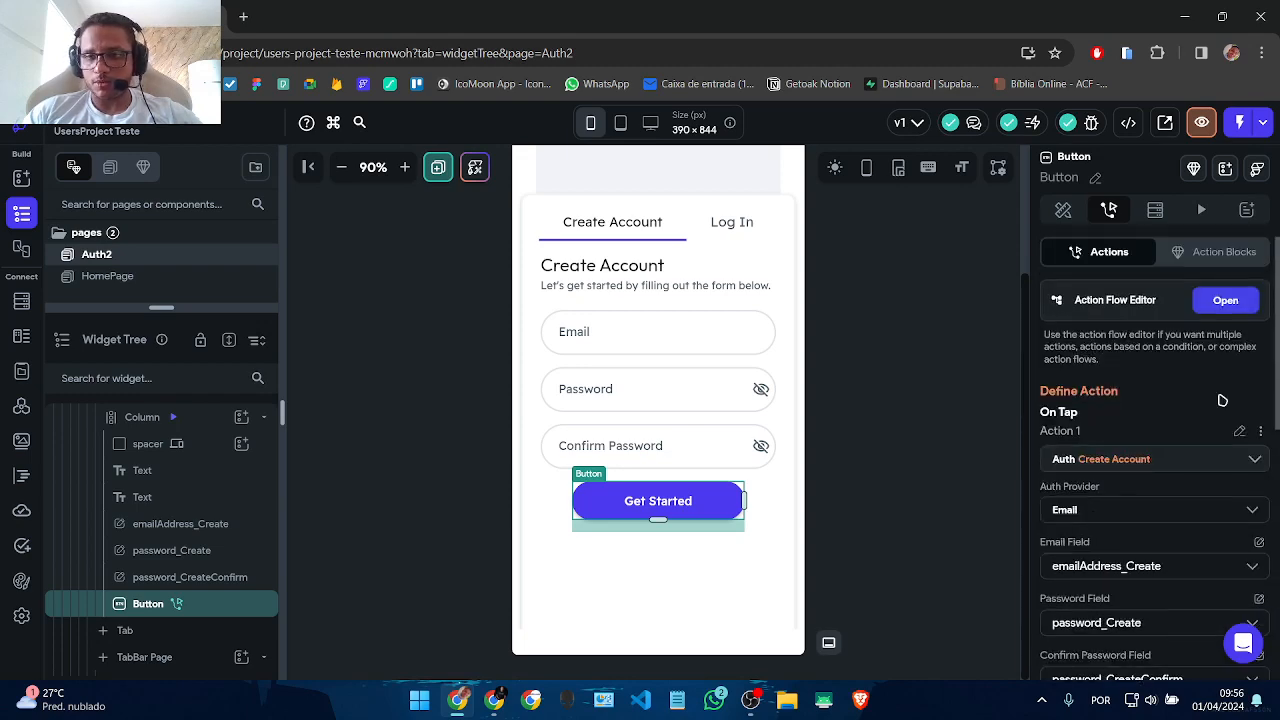
key(Escape)
click(731, 222)
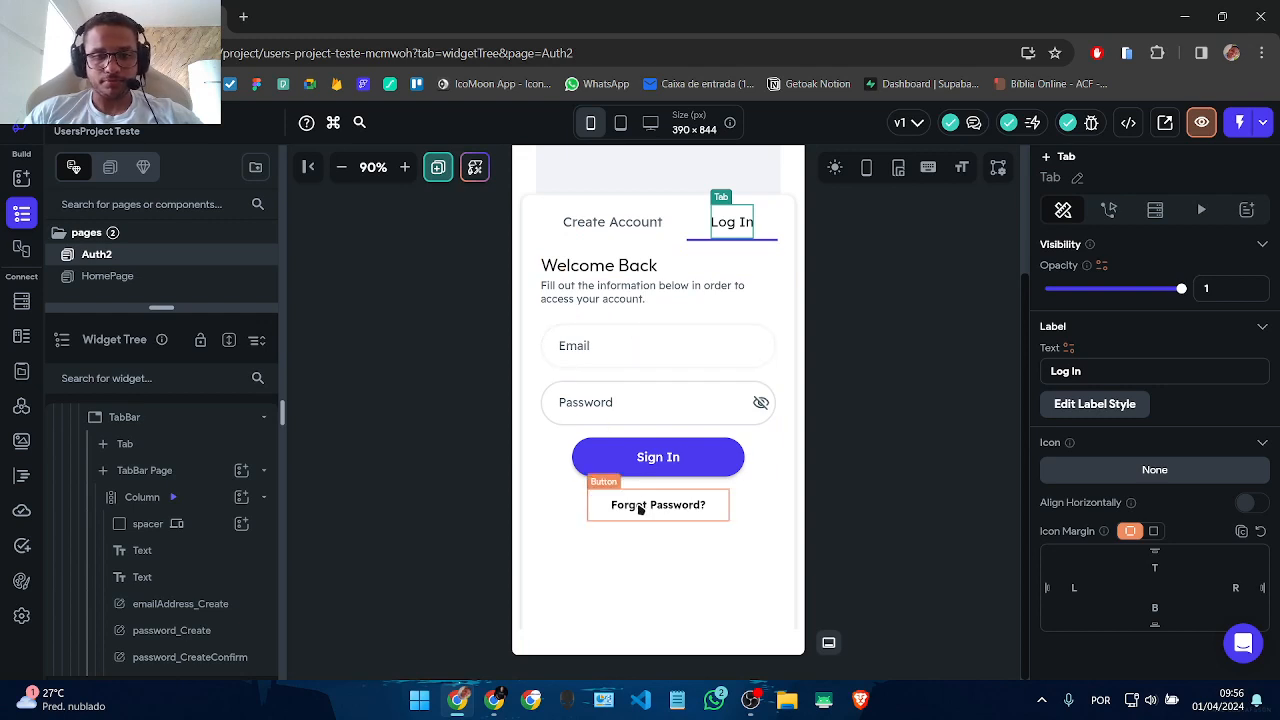
Step: Review the Sign In button's Auth Log In action using emailAddress and password
click(618, 347)
click(634, 464)
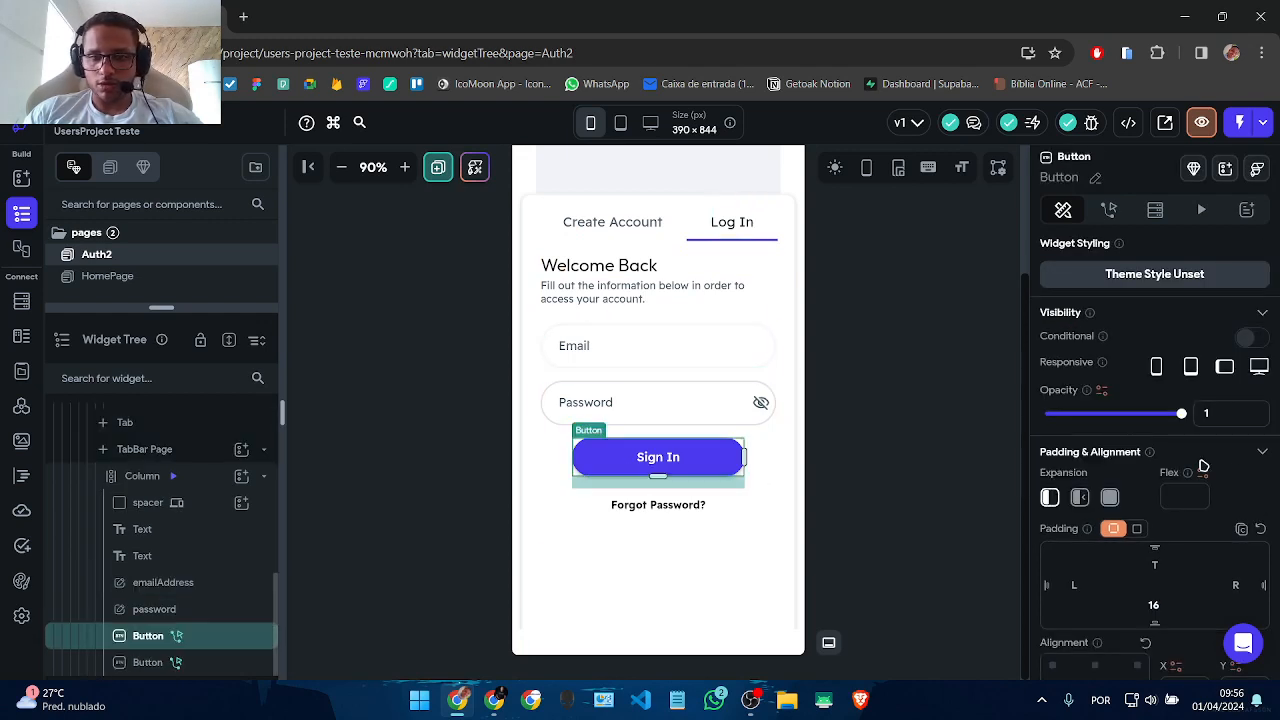
scroll(1210, 460, down, 3)
click(1108, 210)
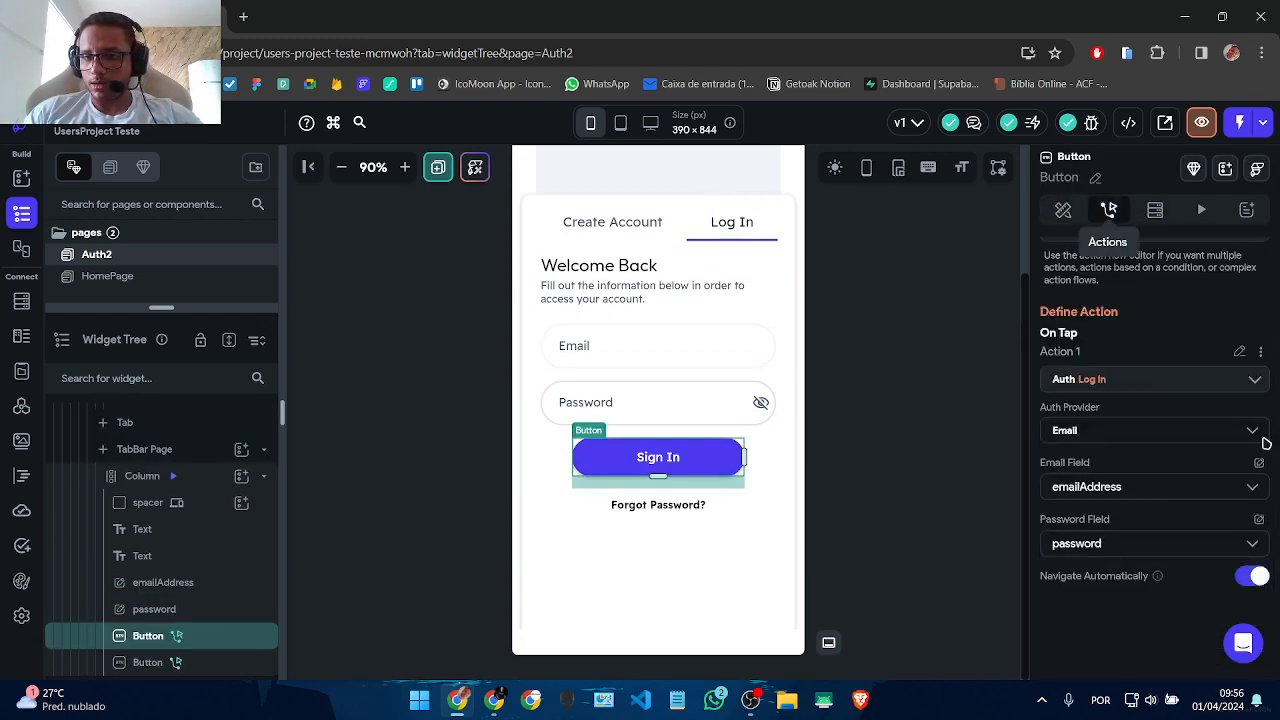
click(934, 430)
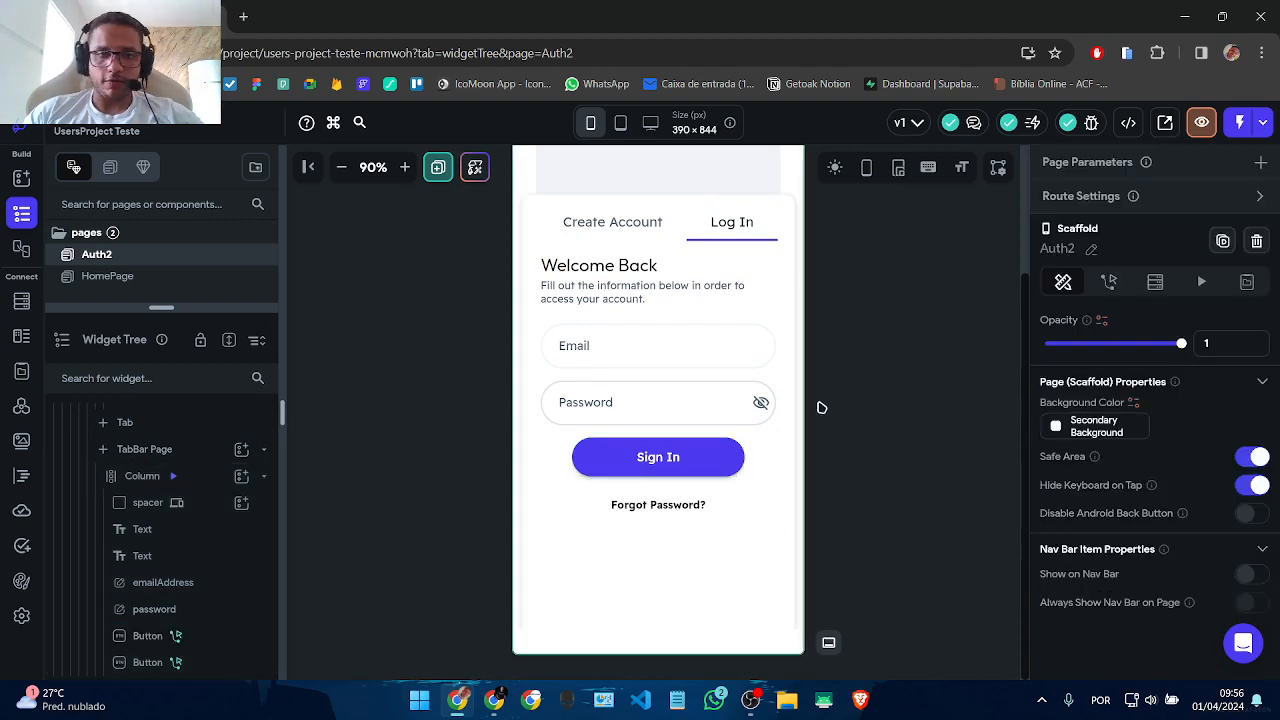
scroll(660, 480, up, 3)
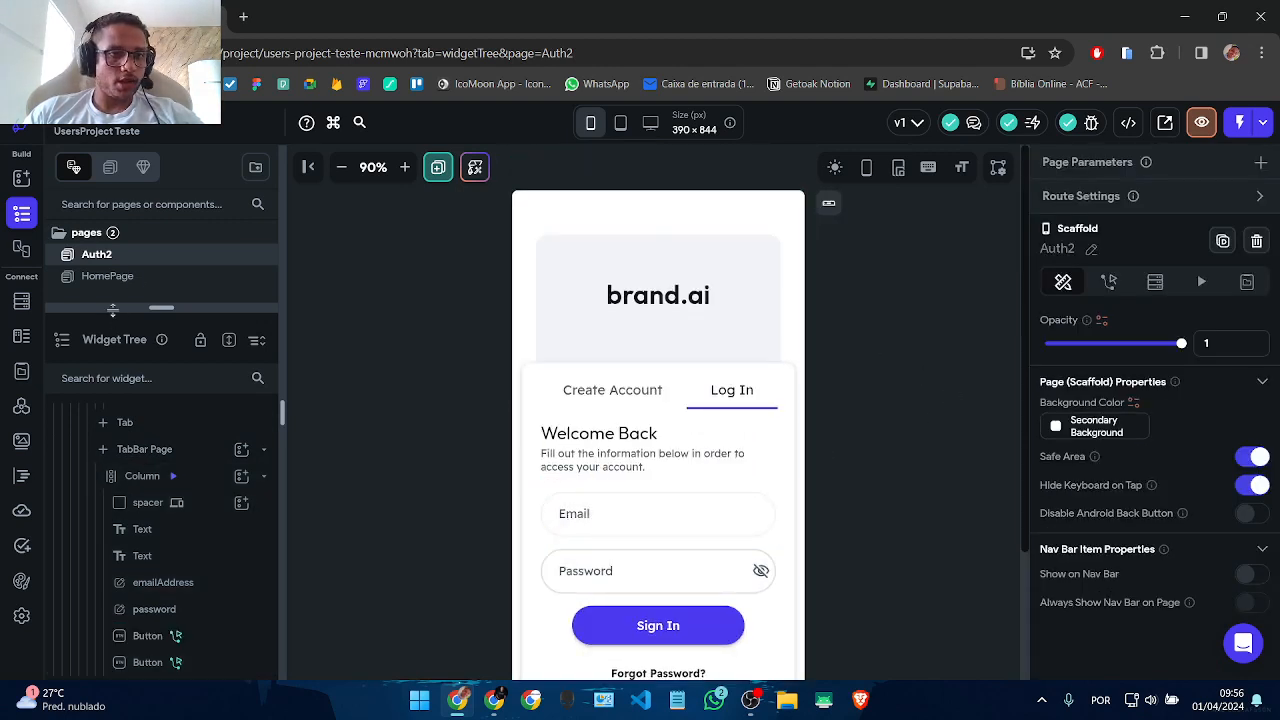
Step: Run the app in Test Mode, then return to the editor and open HomePage
drag(116, 308, 116, 432)
click(1256, 128)
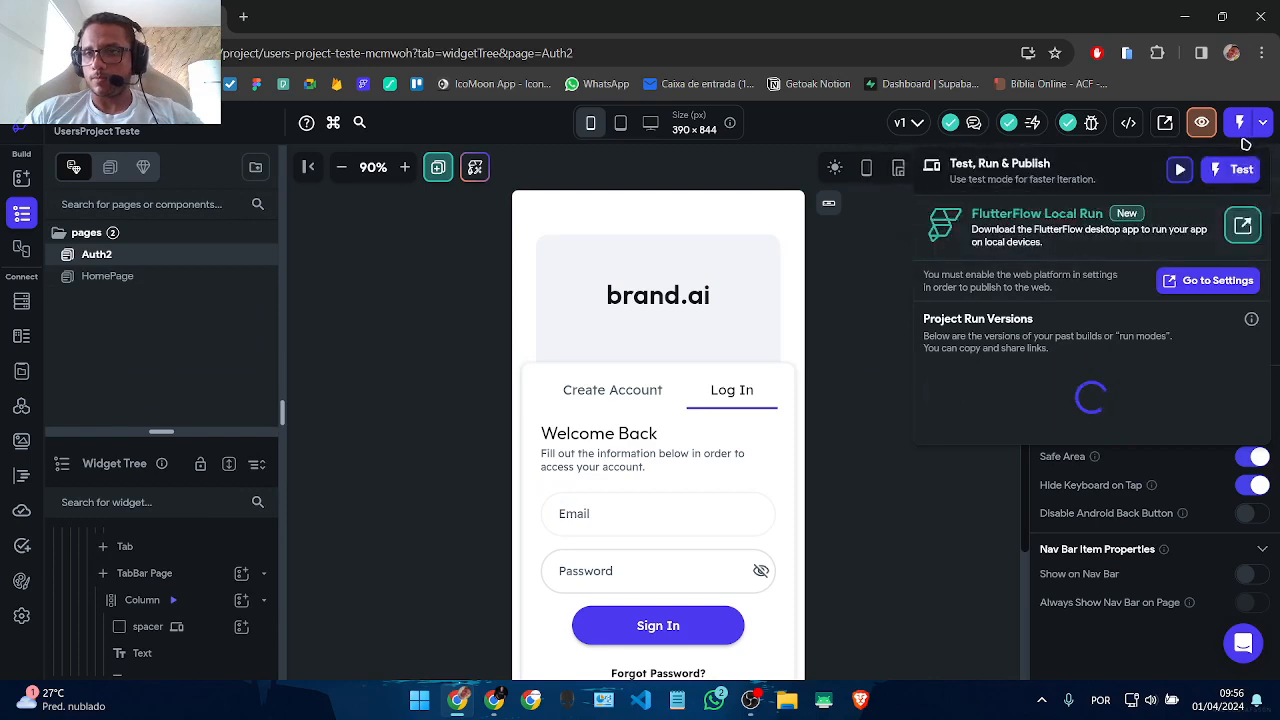
click(1237, 125)
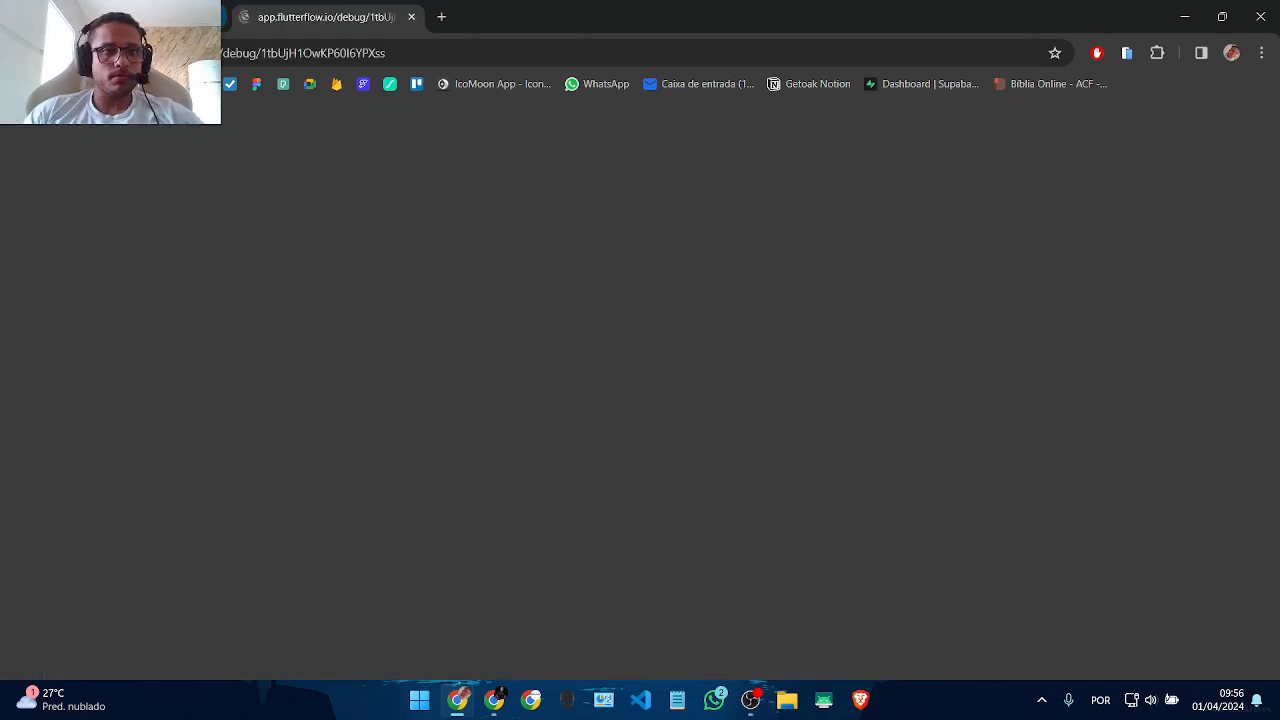
click(140, 17)
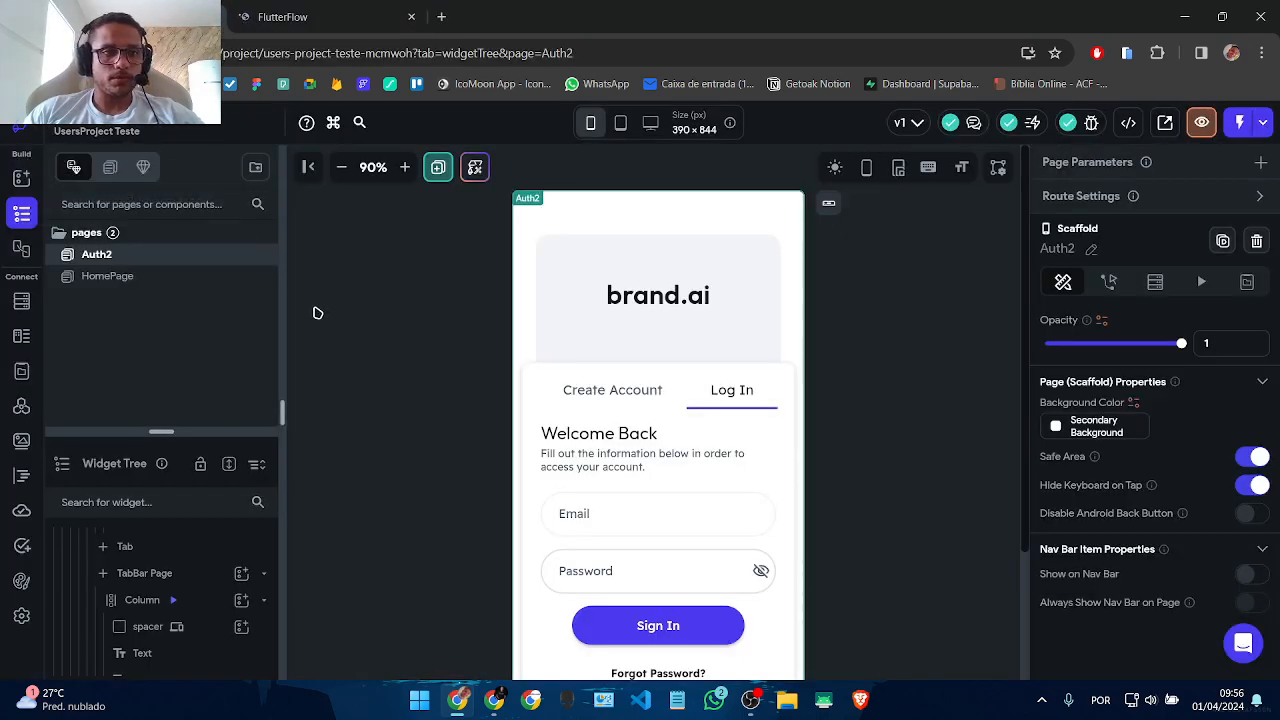
scroll(886, 369, down, 3)
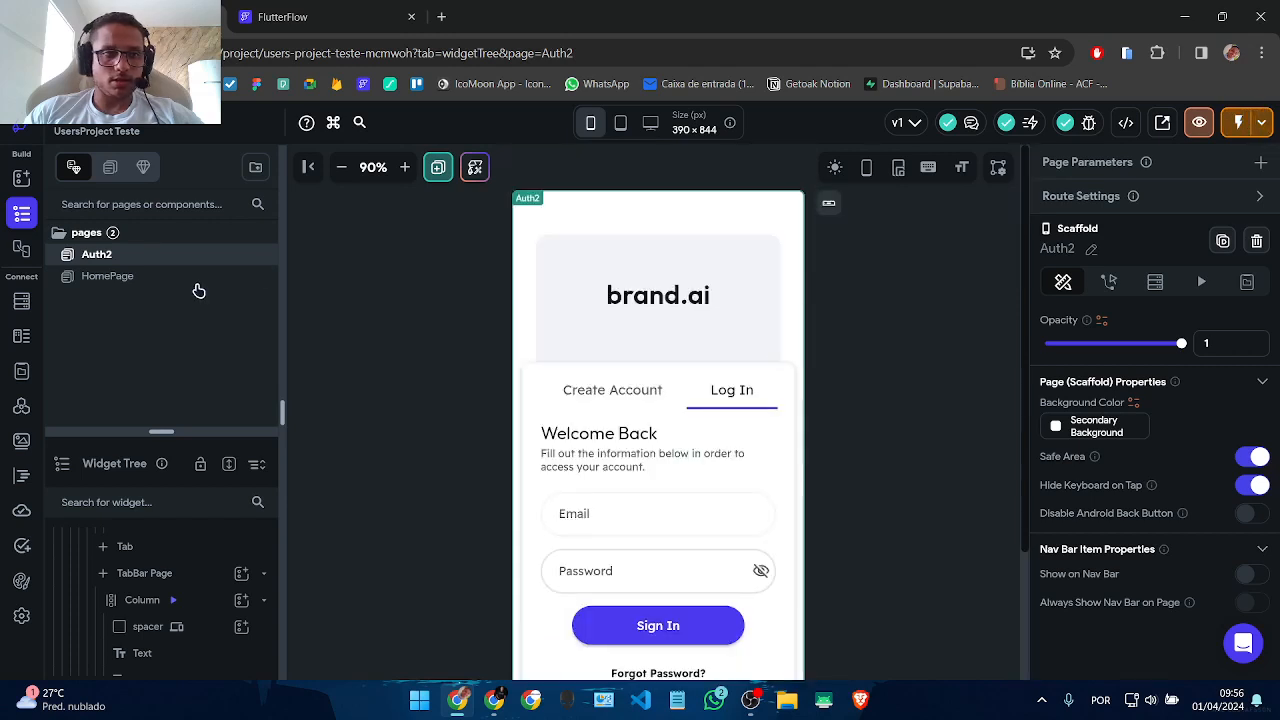
click(114, 277)
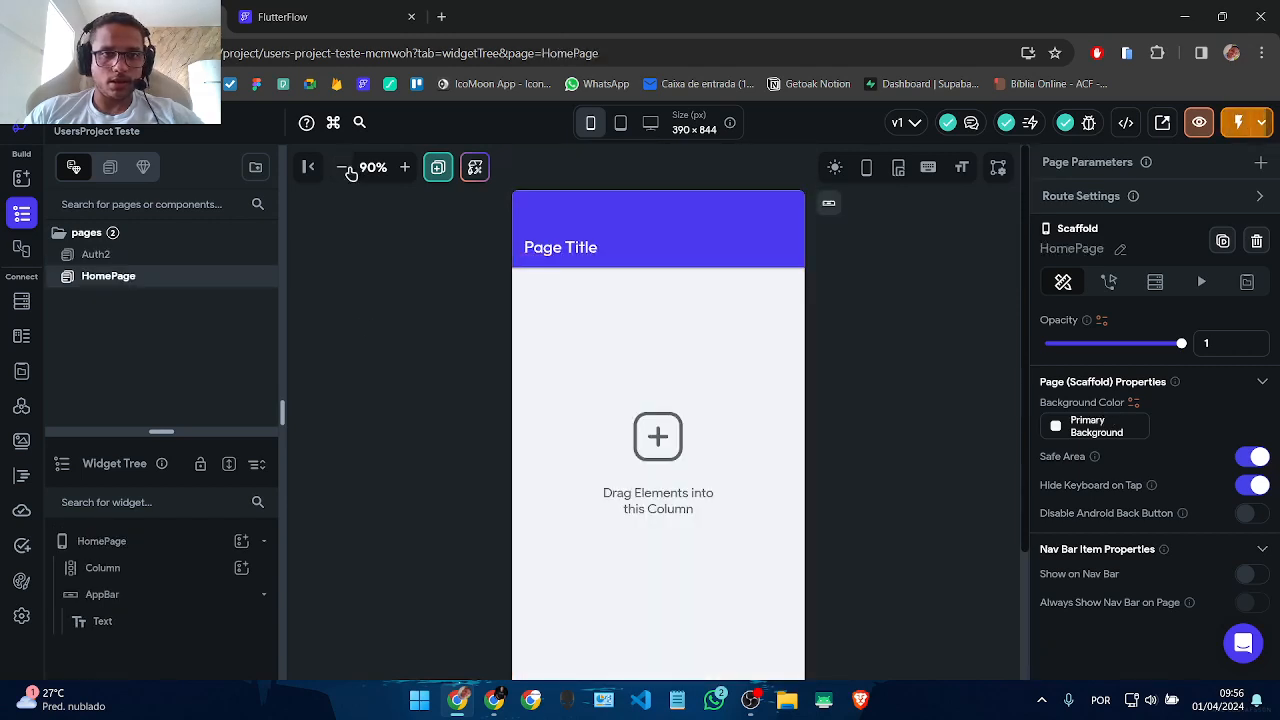
Step: Zoom the canvas to 75% and select HomePage's app bar
click(341, 167)
scroll(910, 410, down, 2)
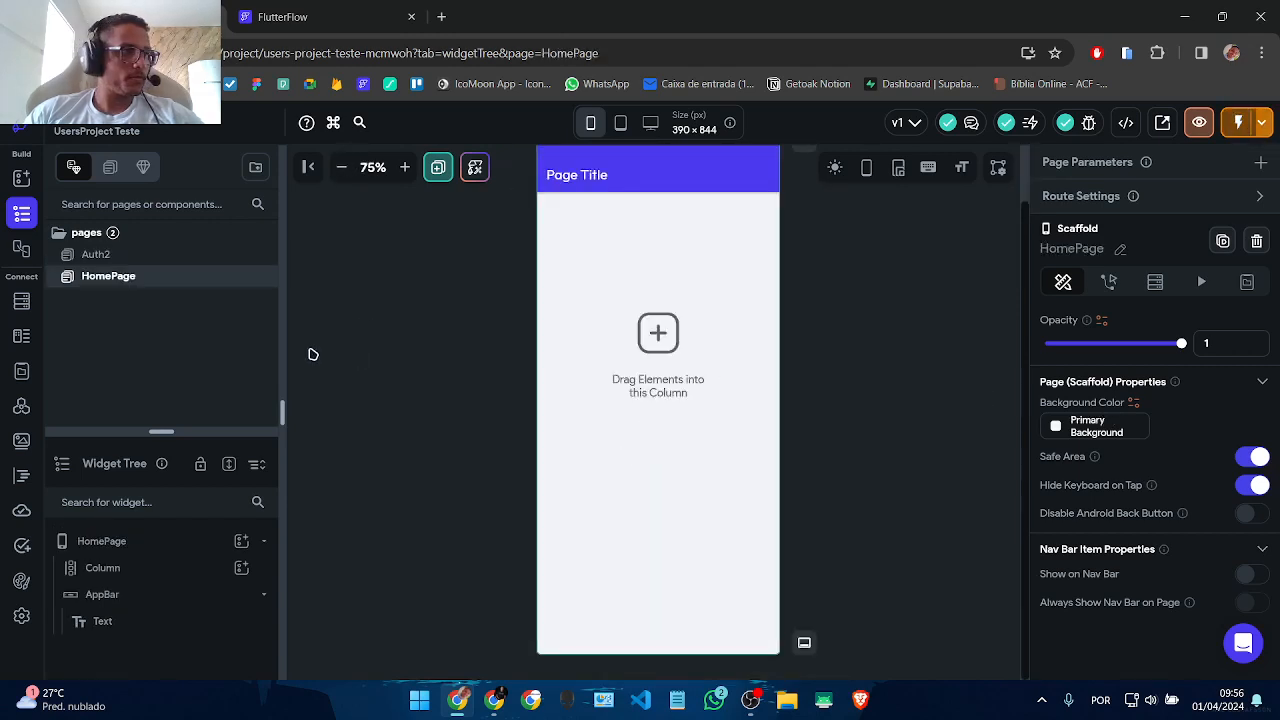
click(90, 258)
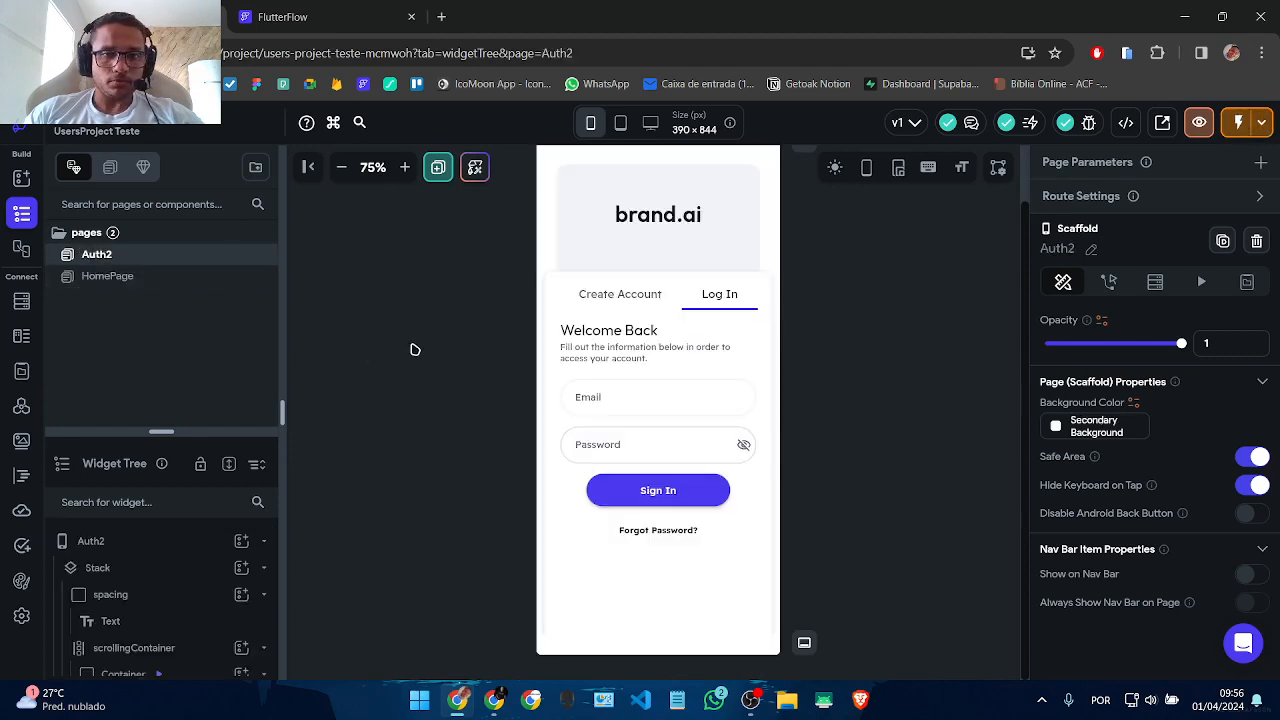
click(136, 280)
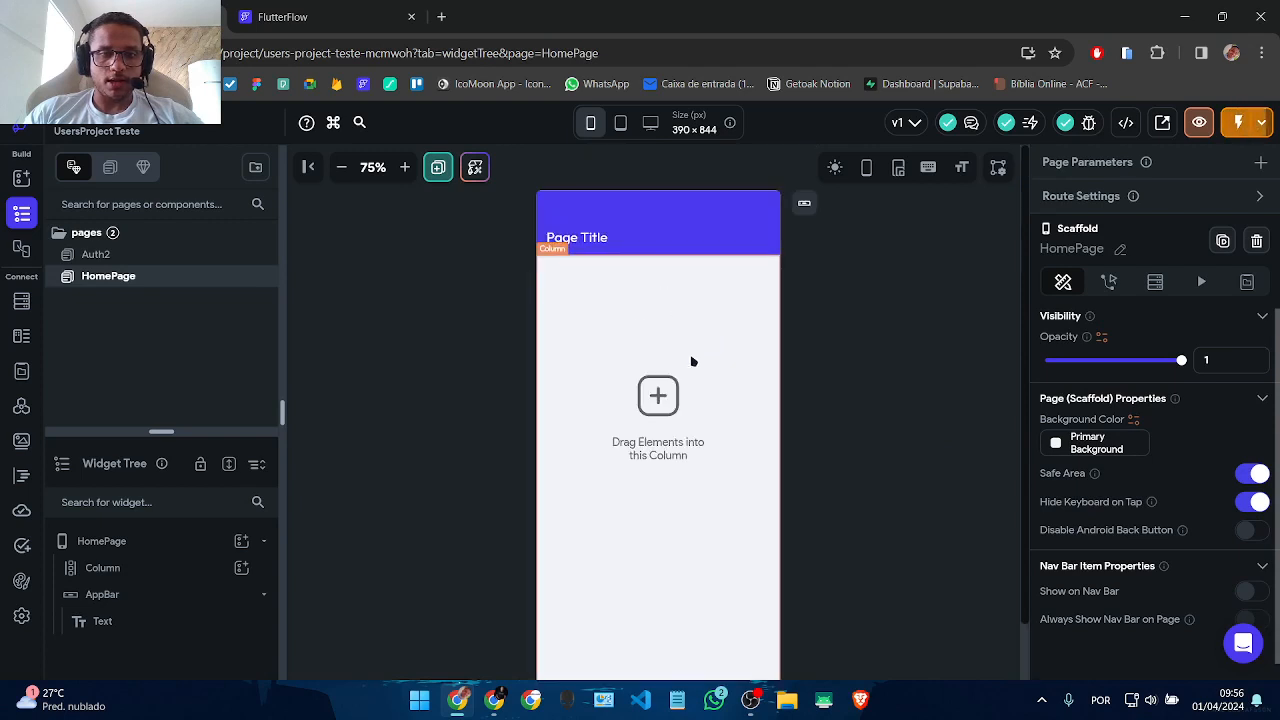
click(611, 234)
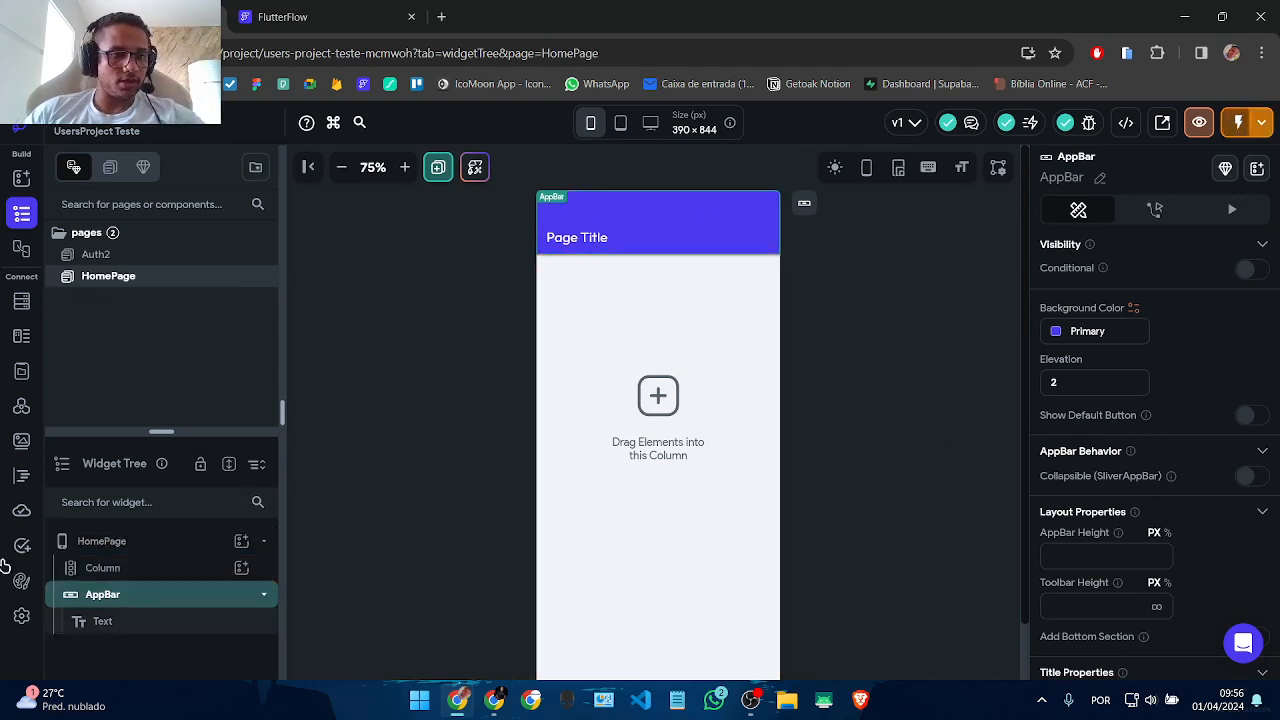
Step: Look over the Firestore users schema and custom data types, then return to HomePage
click(18, 304)
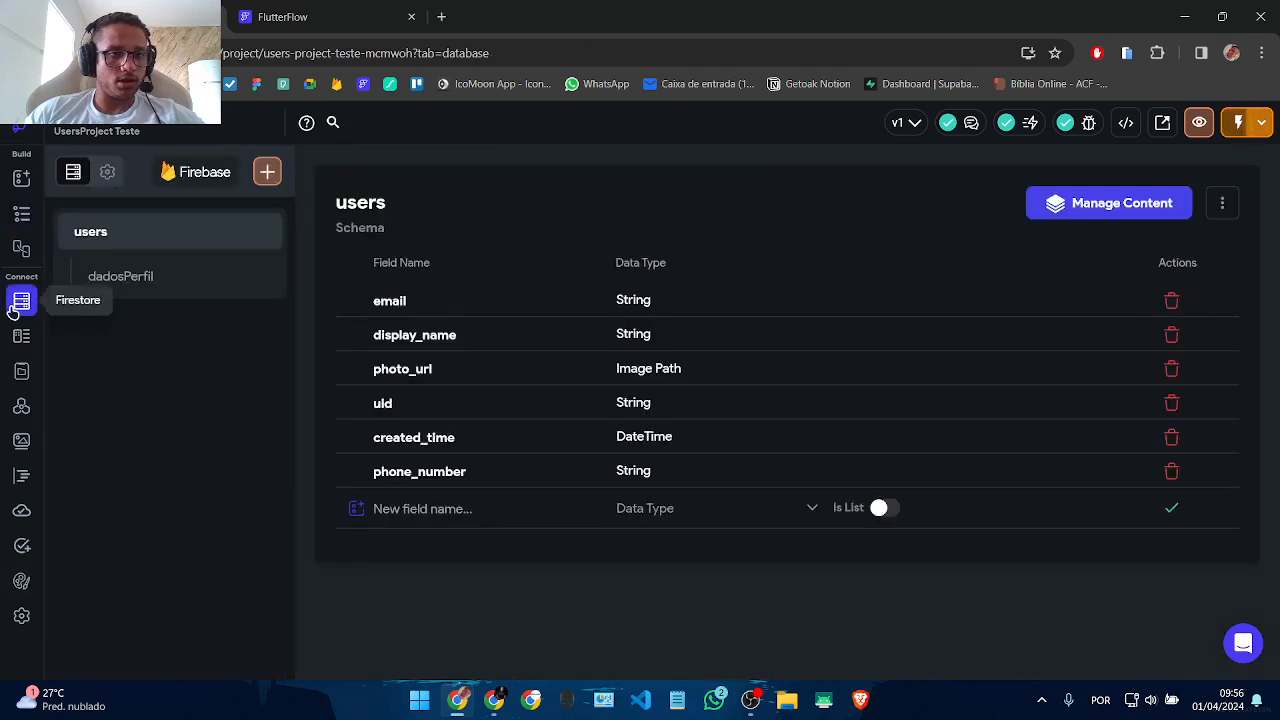
click(21, 214)
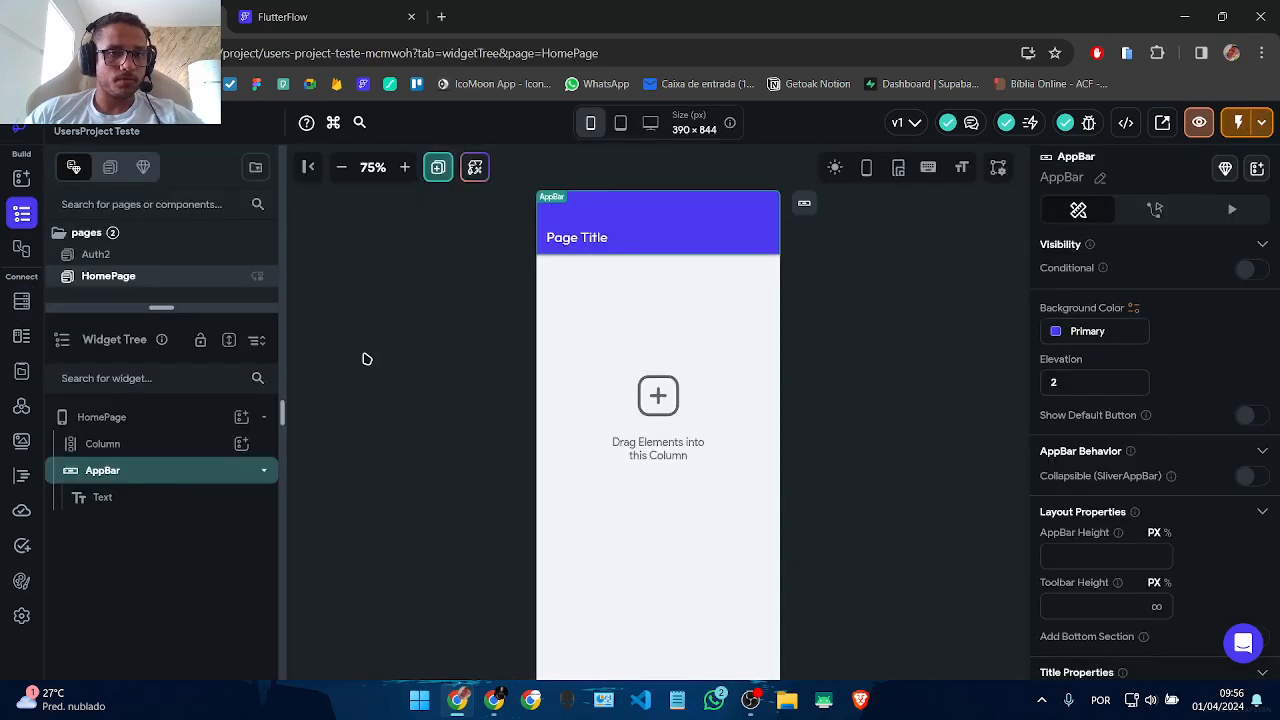
click(21, 302)
click(21, 336)
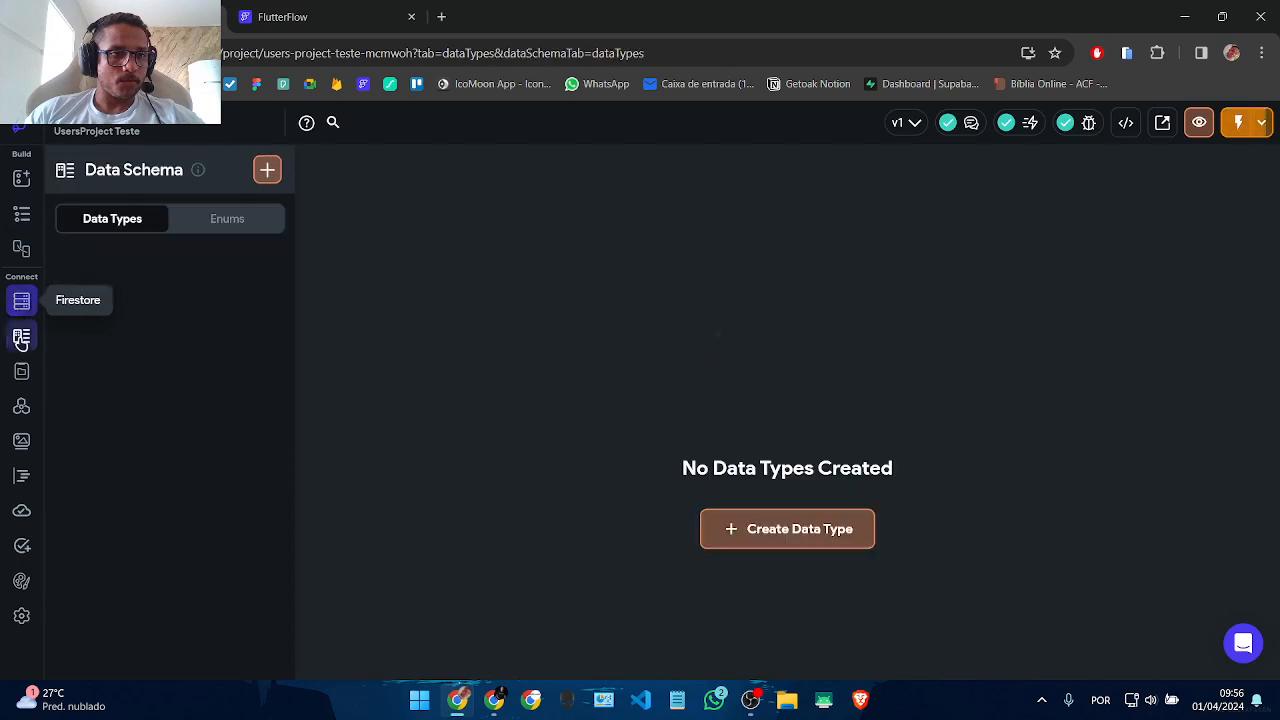
click(21, 214)
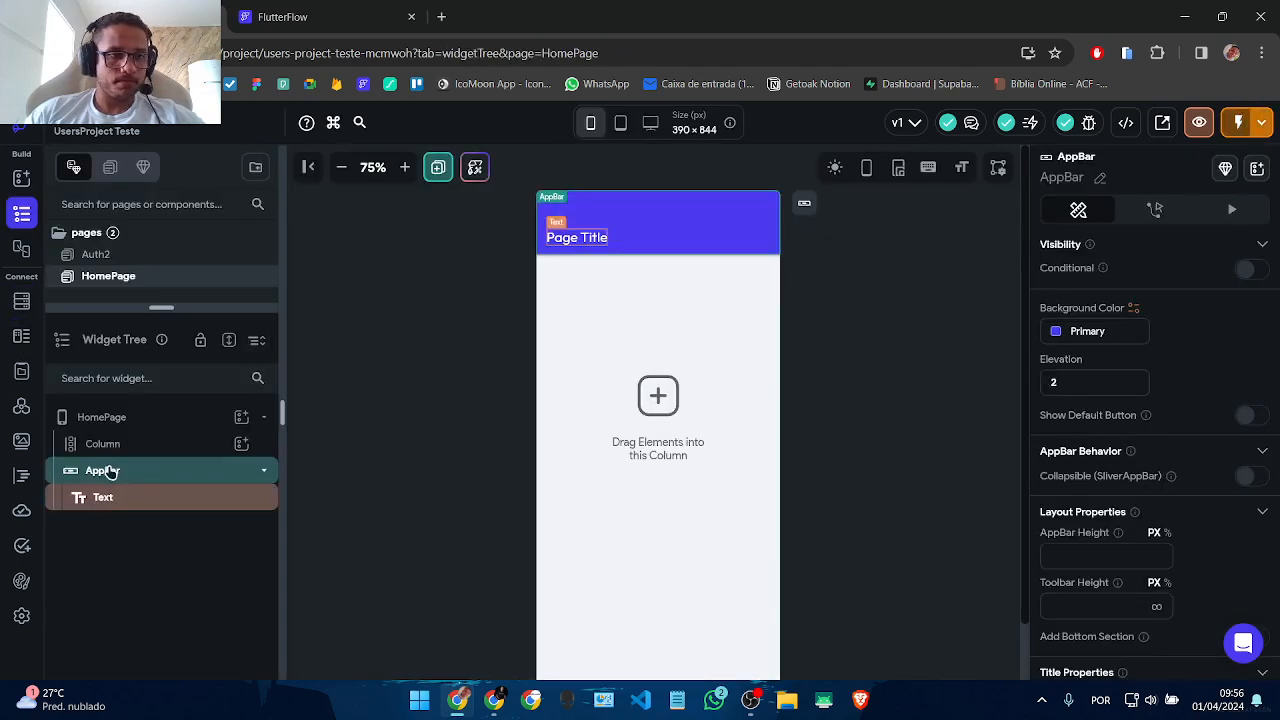
Step: Search for Icon and drop an IconButton into the app bar's actions
click(21, 178)
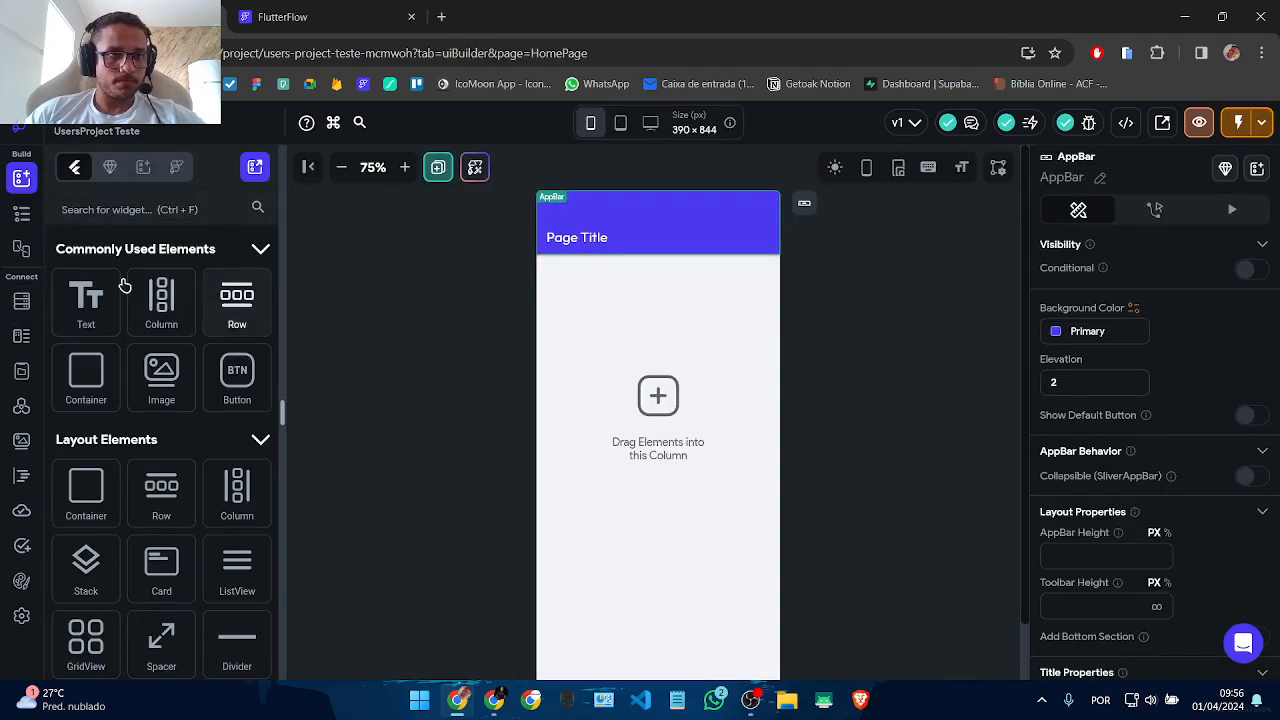
click(134, 212)
text(Icon)
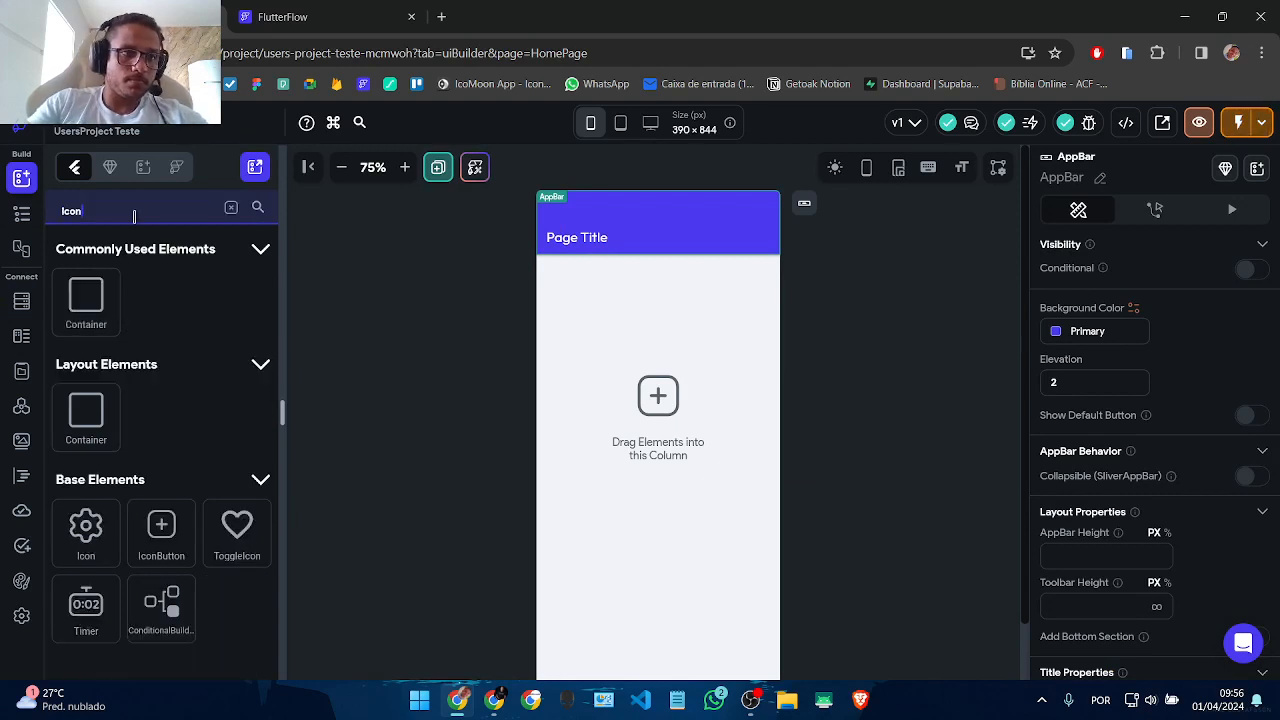
drag(187, 541, 794, 351)
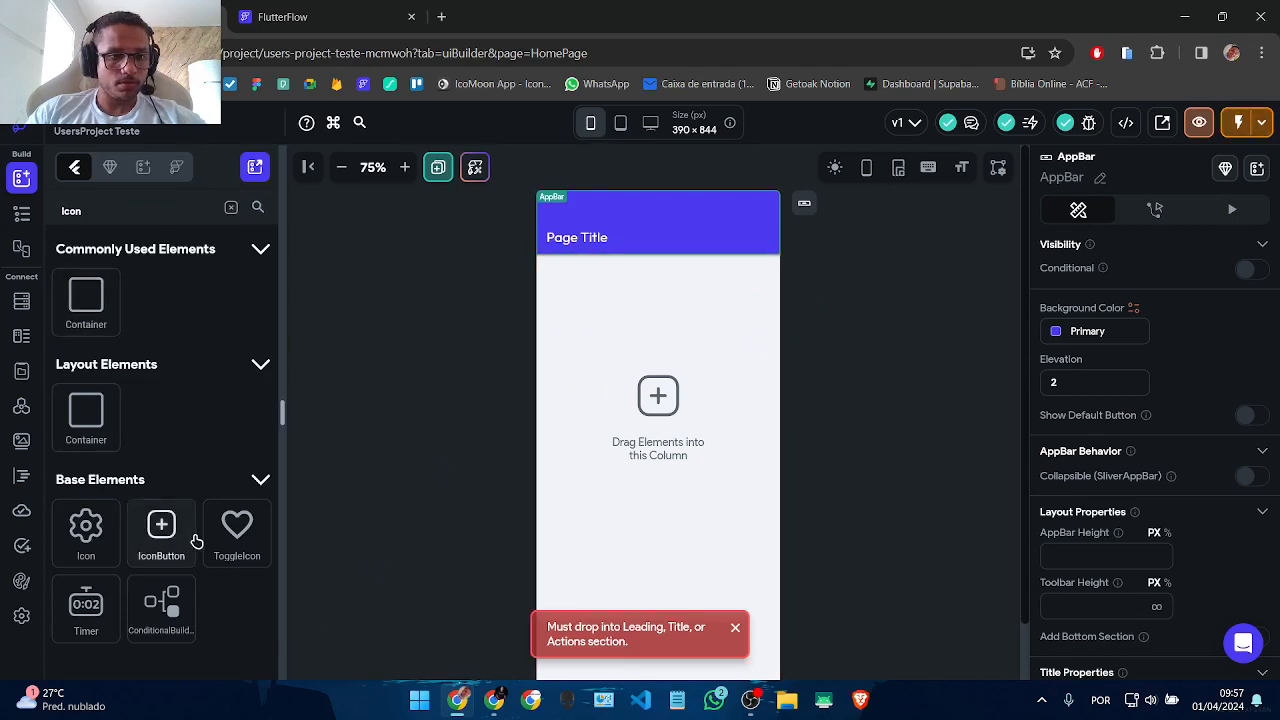
drag(161, 530, 705, 216)
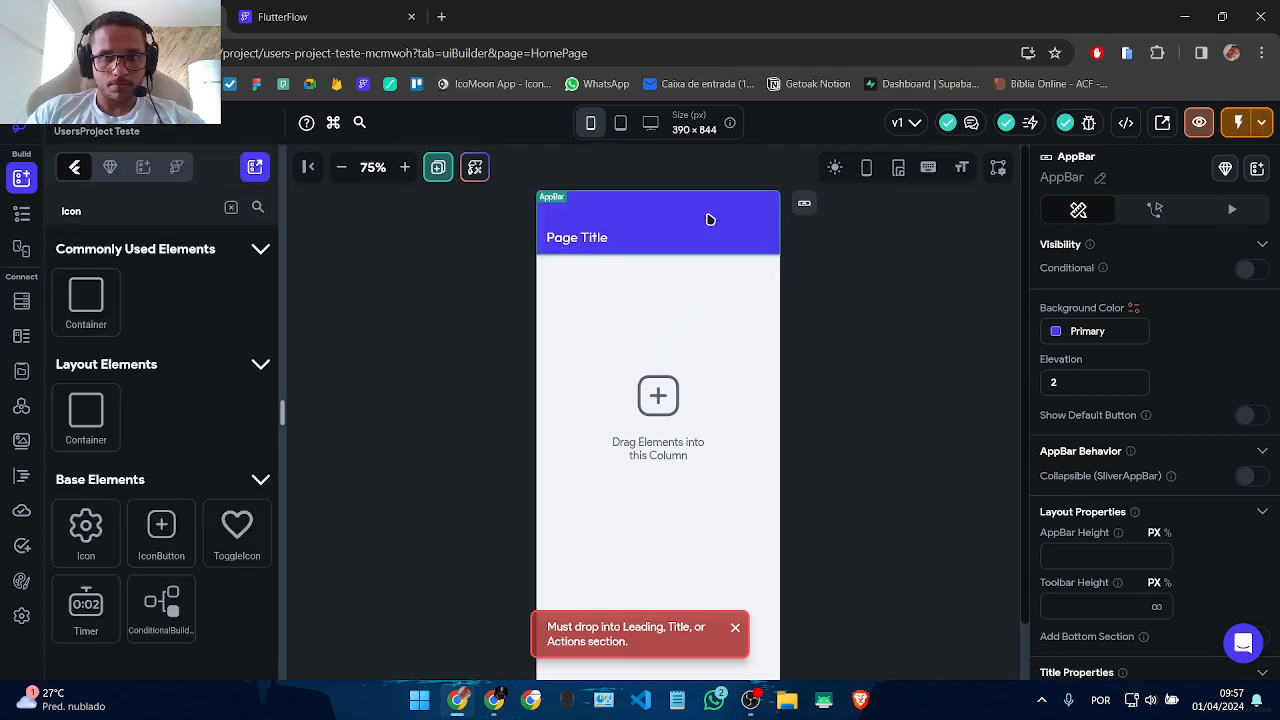
click(735, 627)
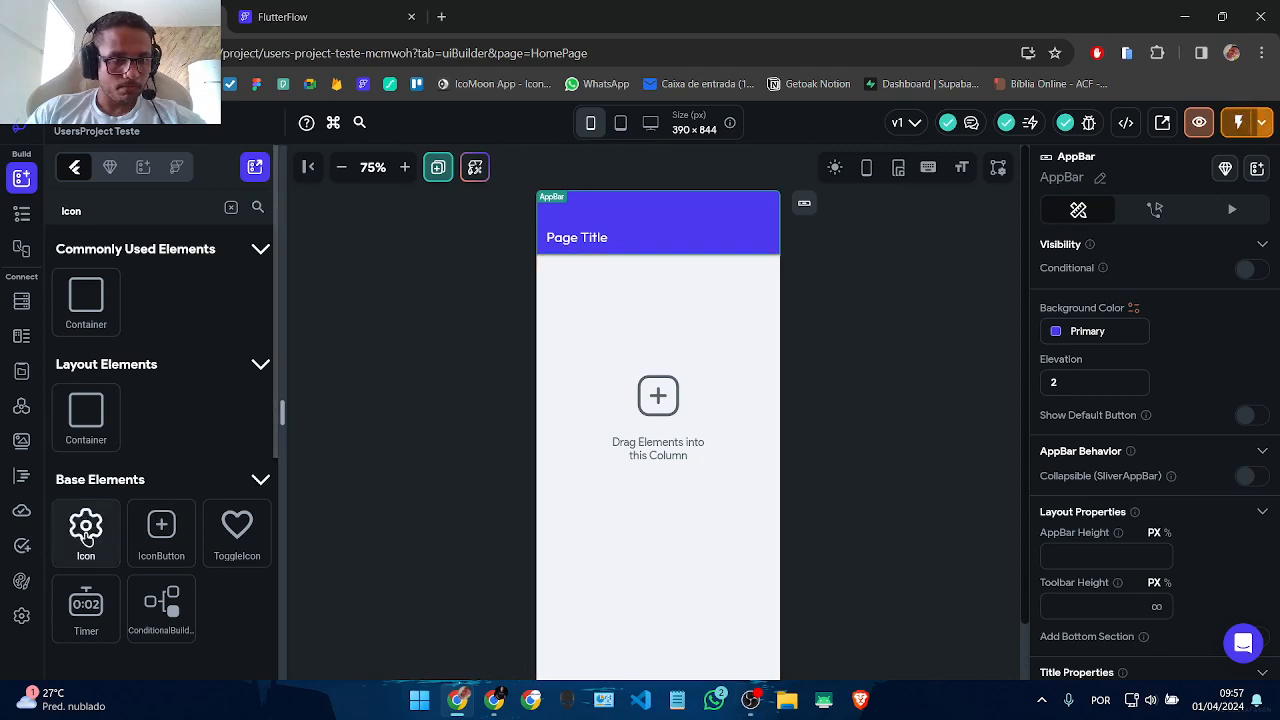
drag(162, 534, 750, 240)
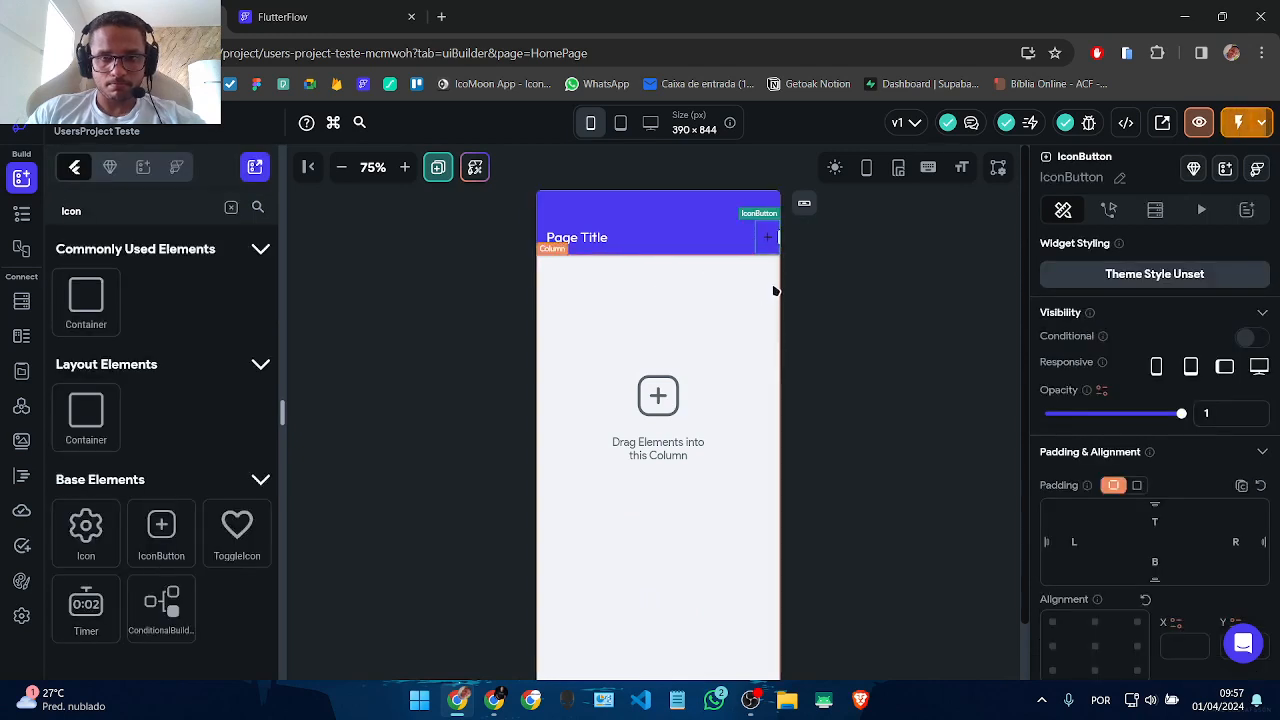
Step: Give the icon button the Logout icon
scroll(1168, 334, down, 5)
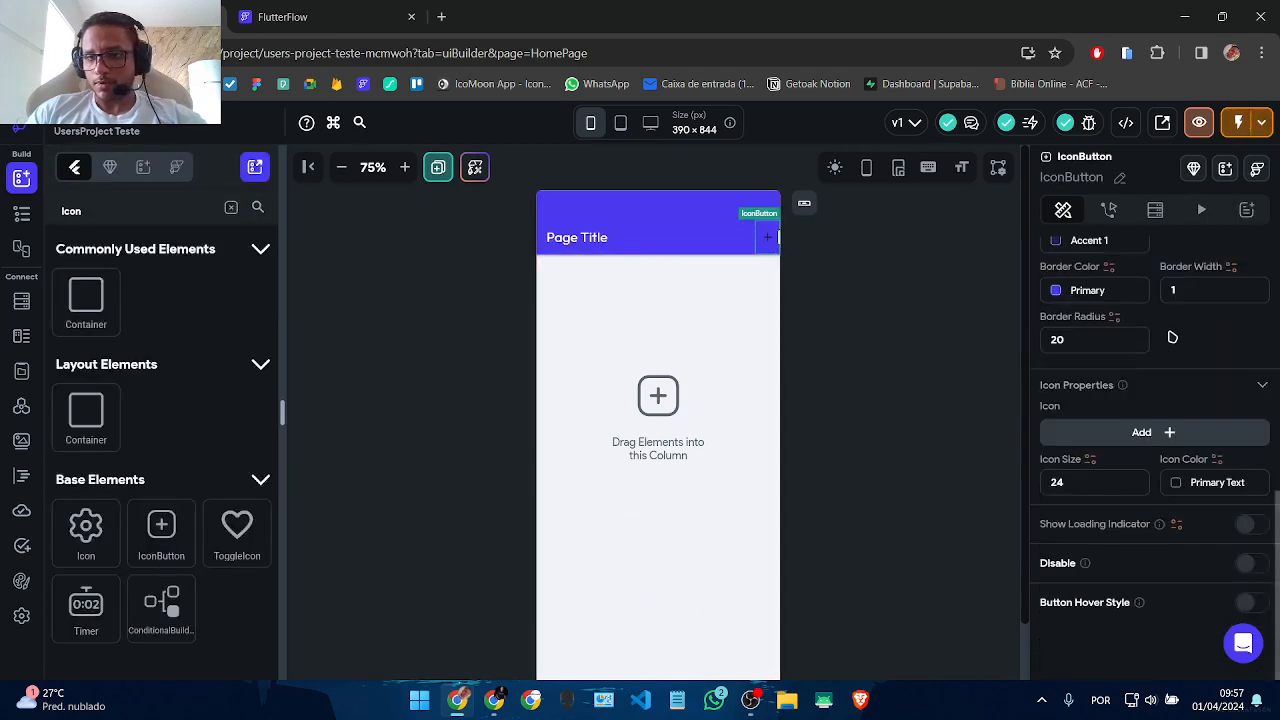
click(1163, 432)
click(534, 223)
text(Logout)
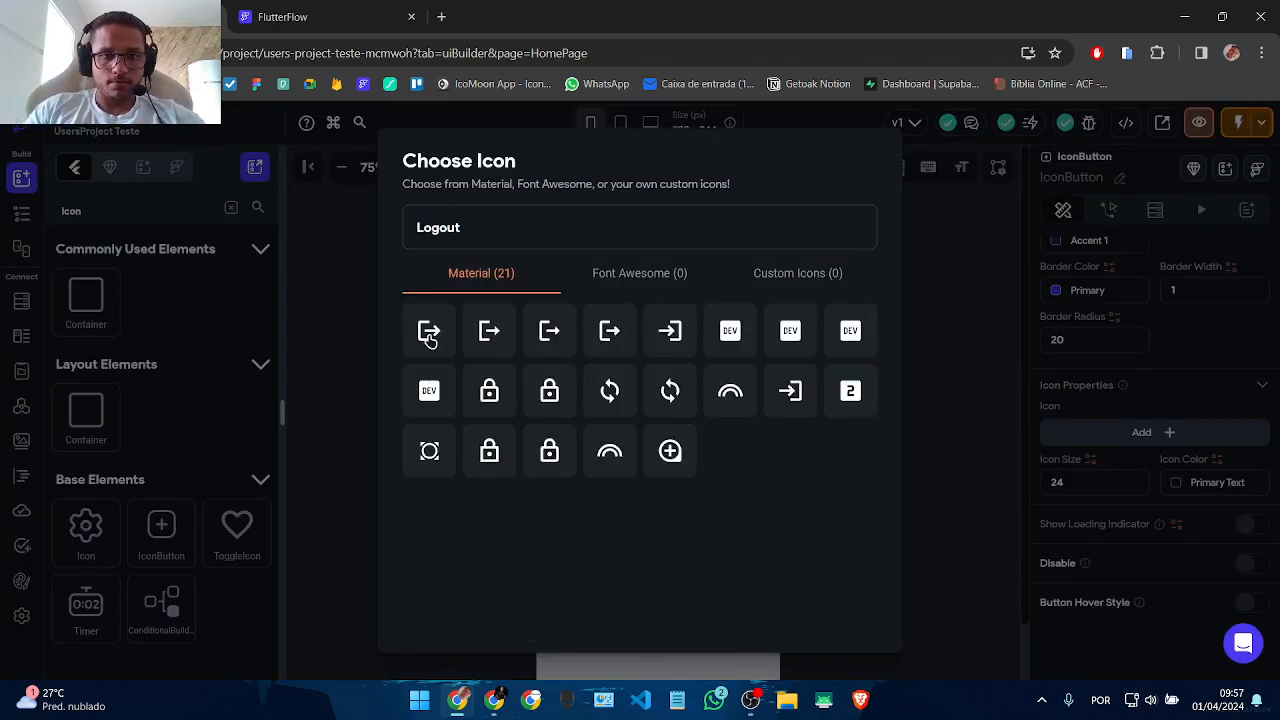
click(429, 335)
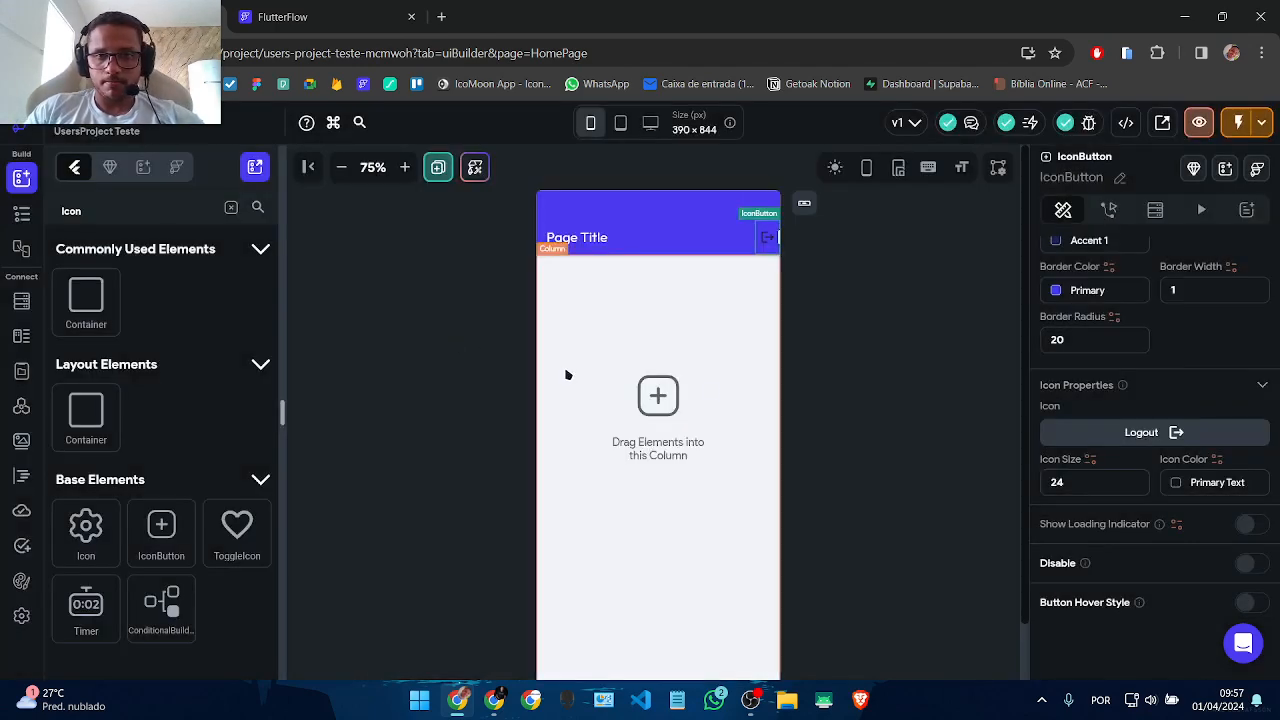
Step: Colour the logout icon Info after trying Secondary Background and a dark-mode preview
click(1175, 482)
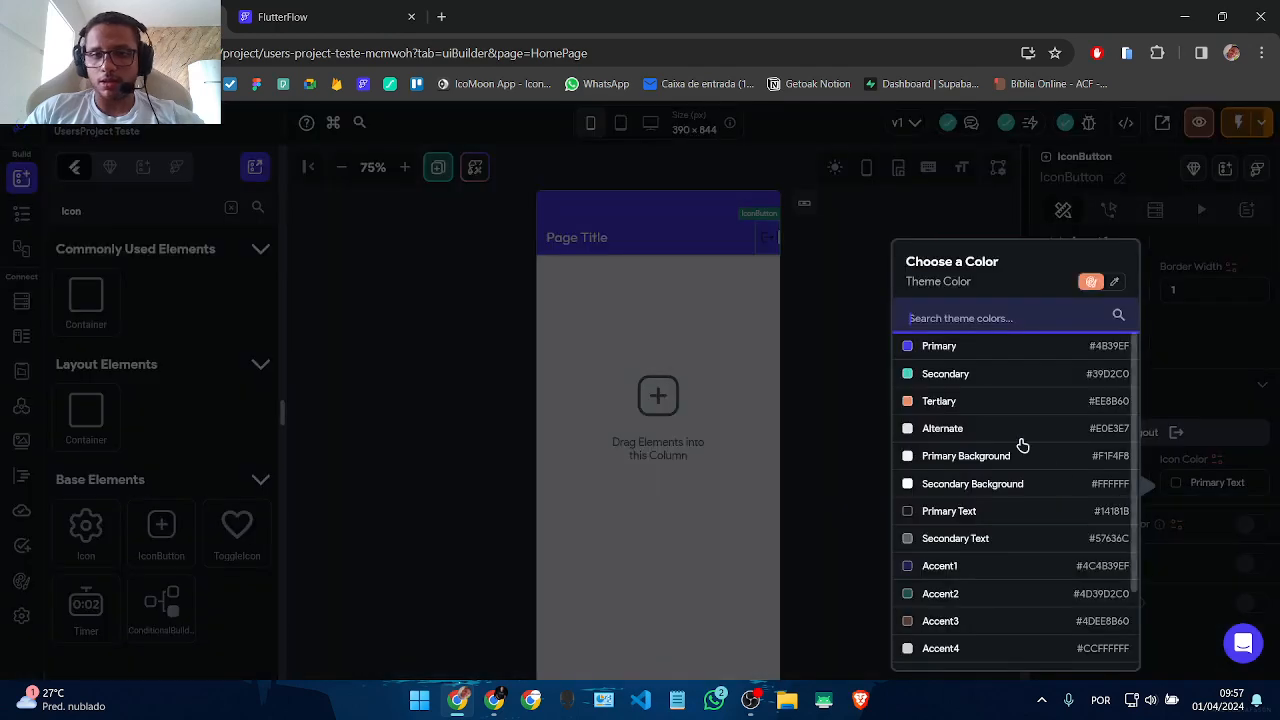
click(966, 486)
click(862, 462)
click(834, 167)
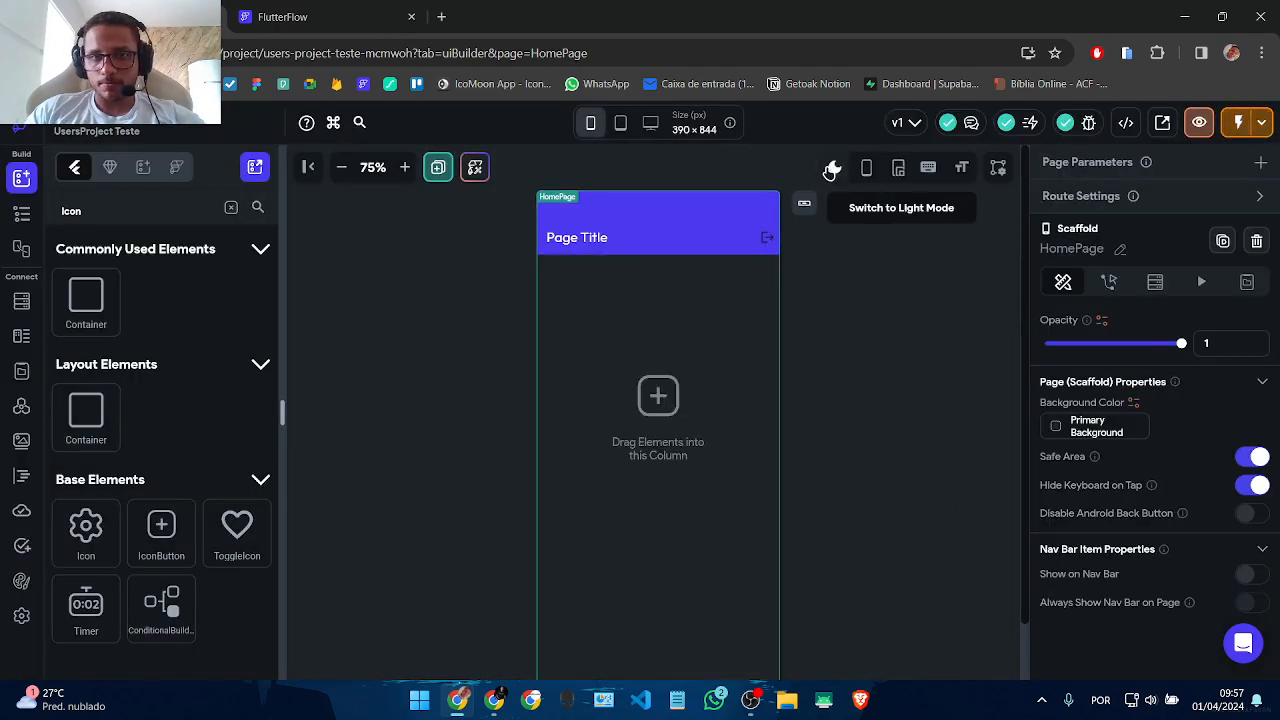
click(834, 167)
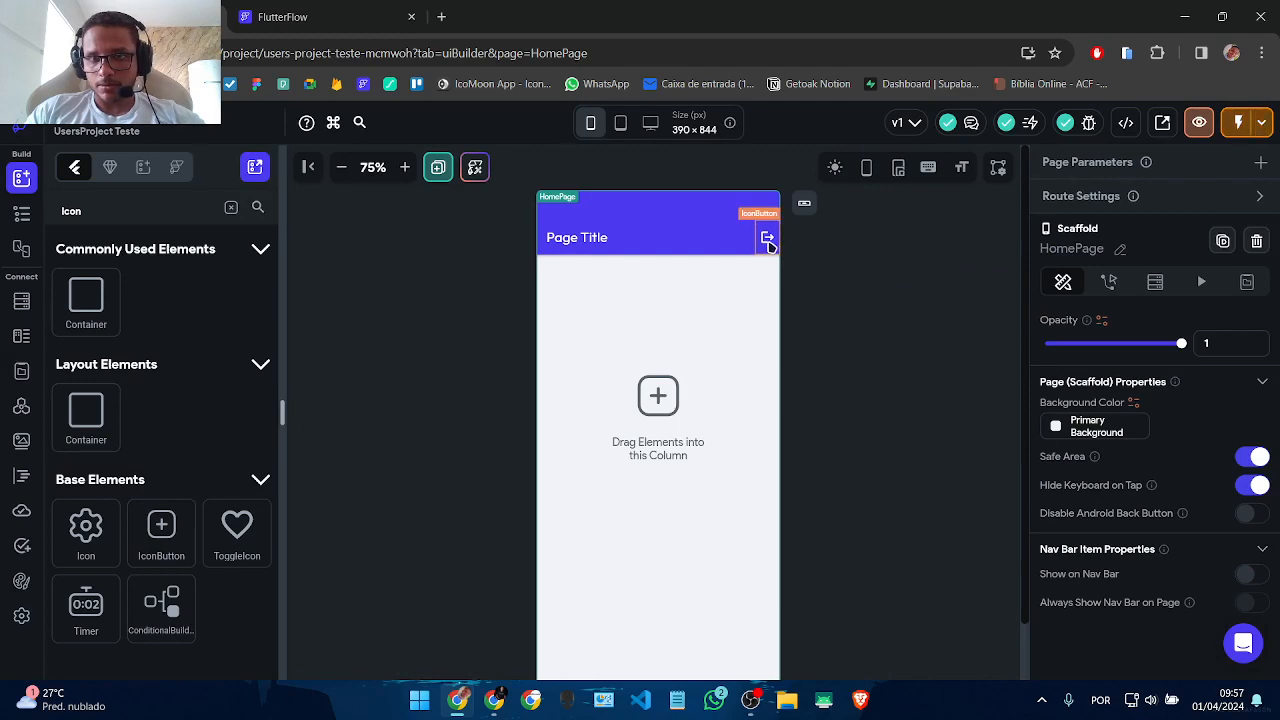
click(766, 236)
click(1177, 487)
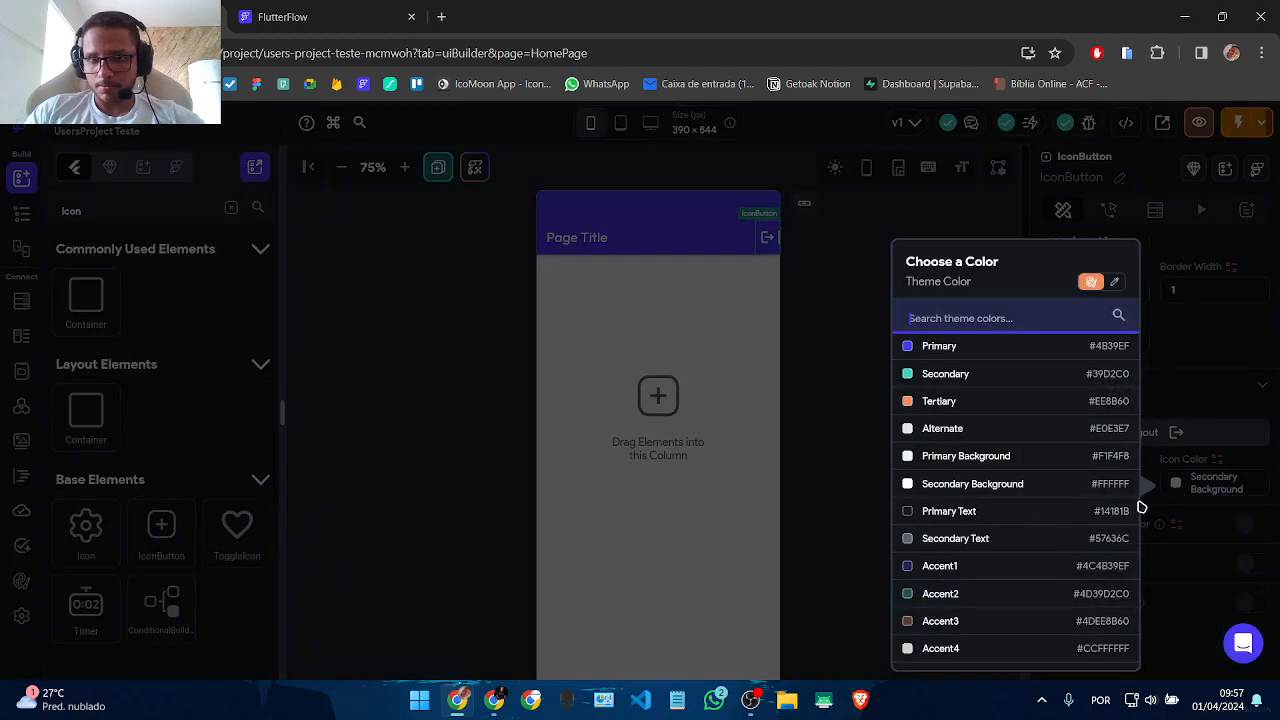
scroll(1024, 538, down, 2)
click(960, 655)
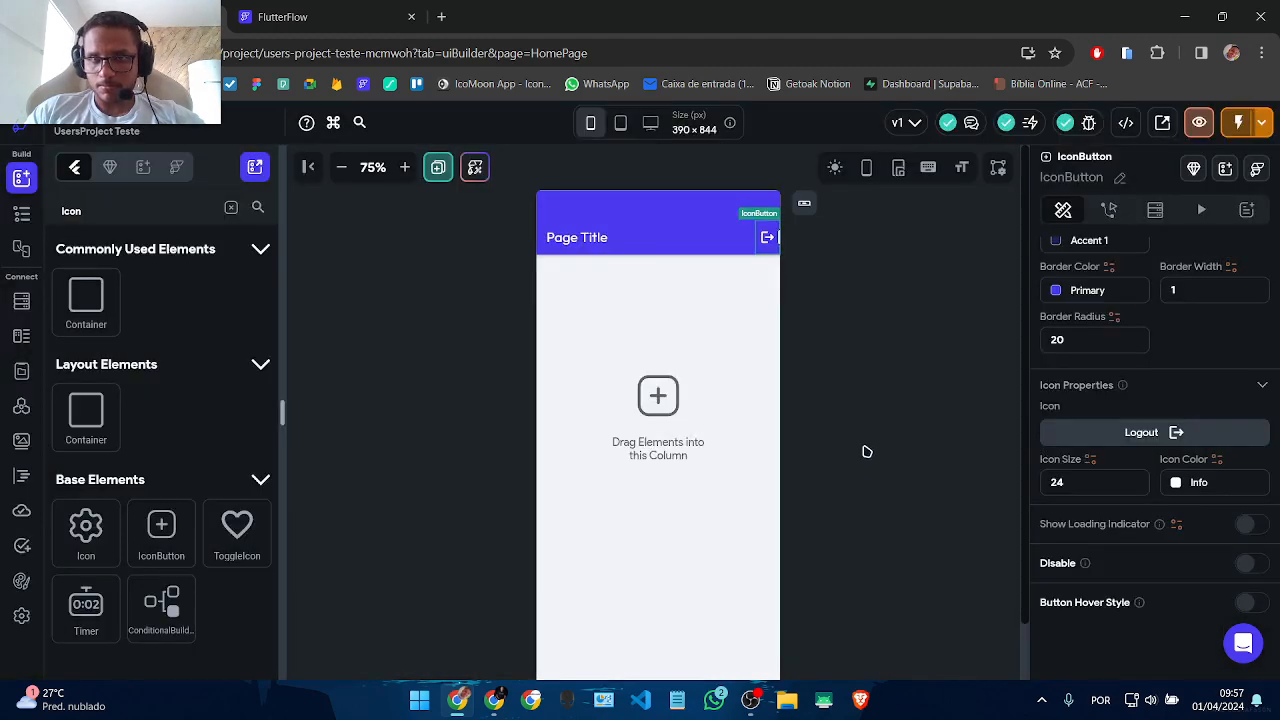
click(820, 417)
click(714, 422)
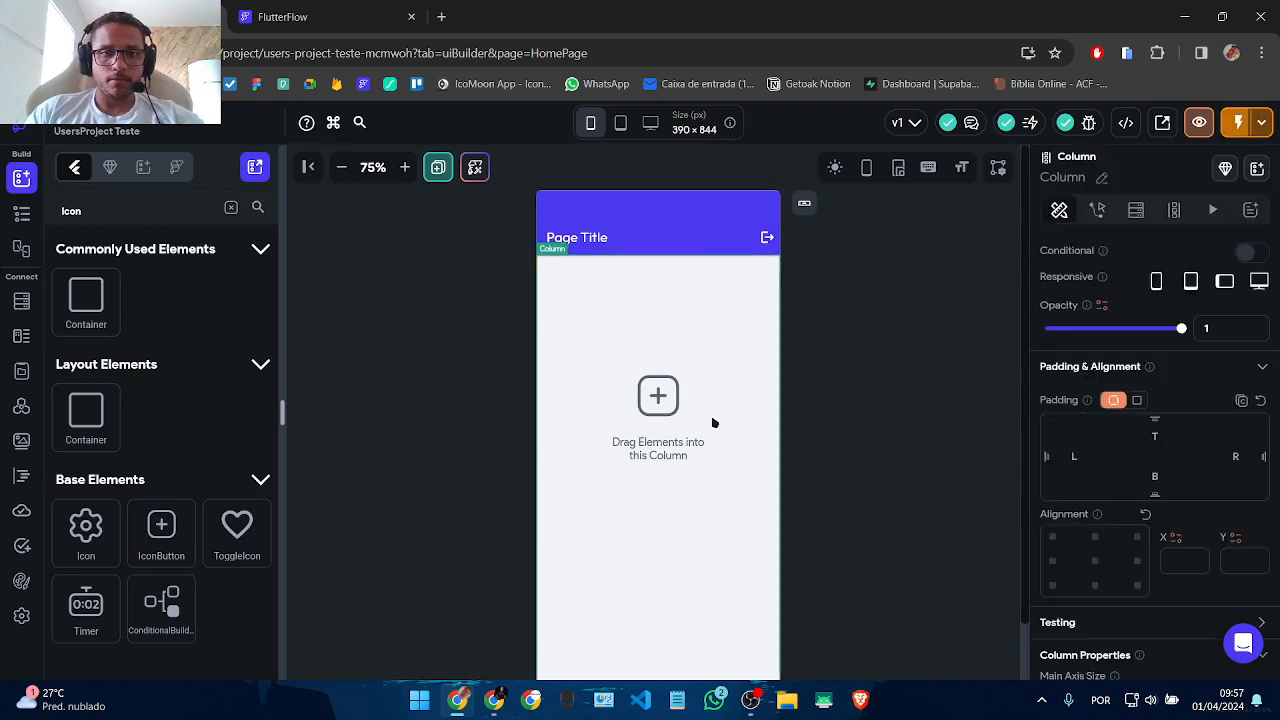
click(553, 237)
Step: Replace the app bar title text with 'Users Project'
key(ctrl+a)
text(U)
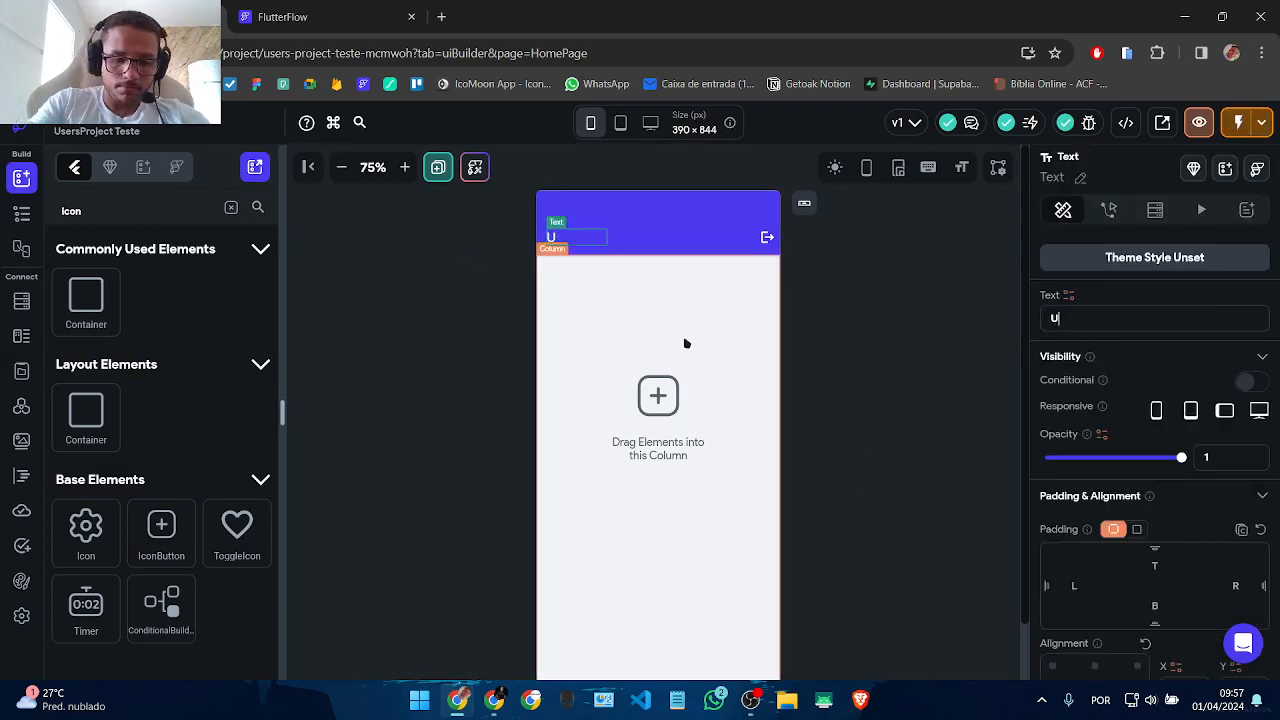
text(sers Project)
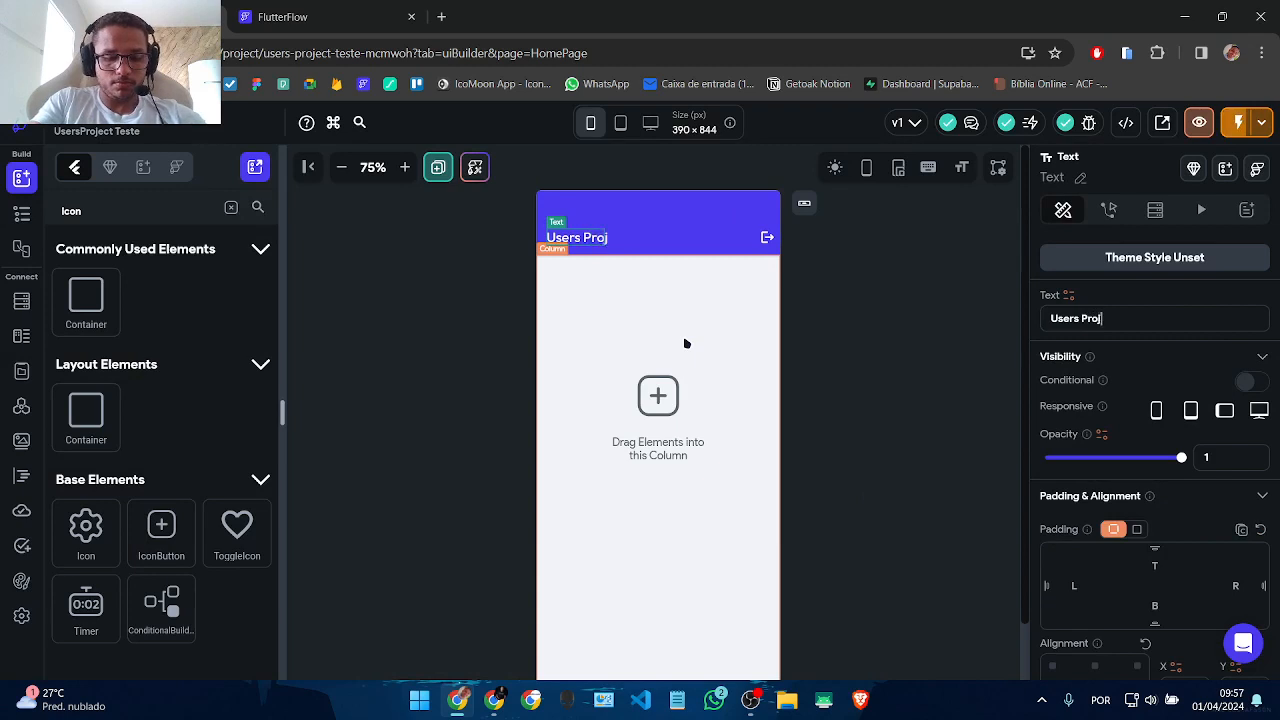
click(740, 340)
click(693, 367)
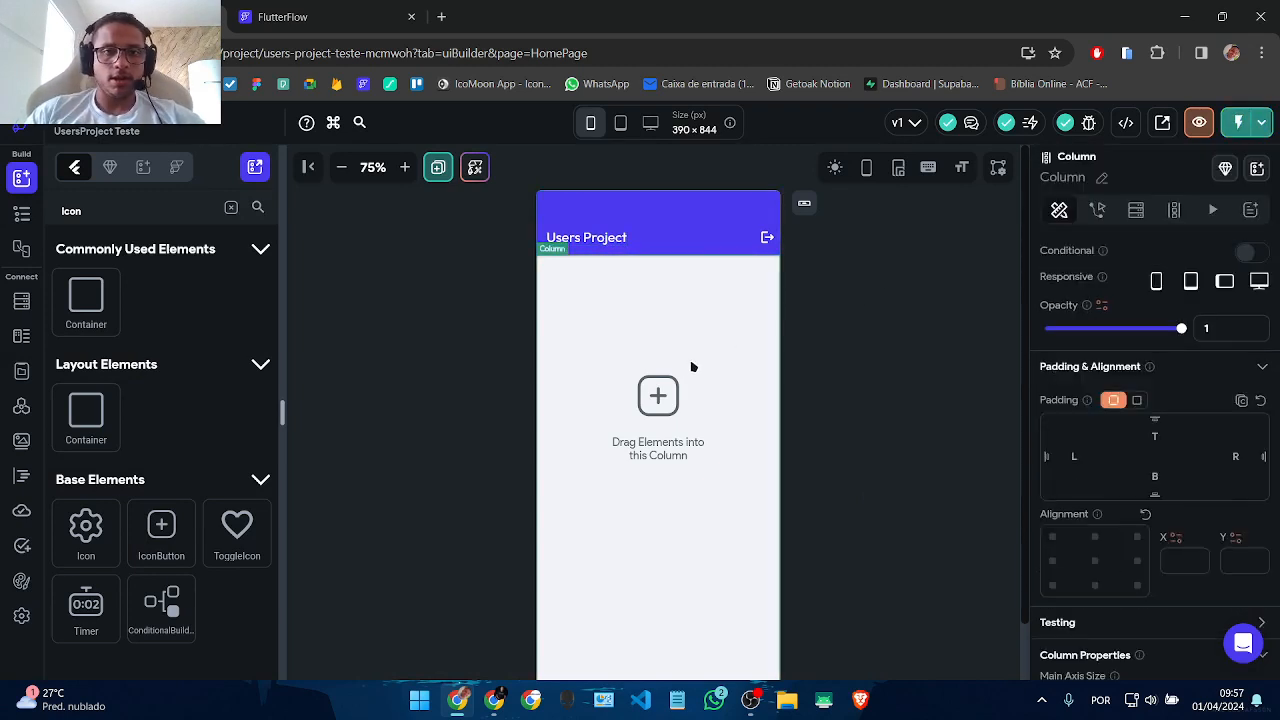
Step: Resize the pages and widget tree panel, then open the Firestore users schema
click(22, 213)
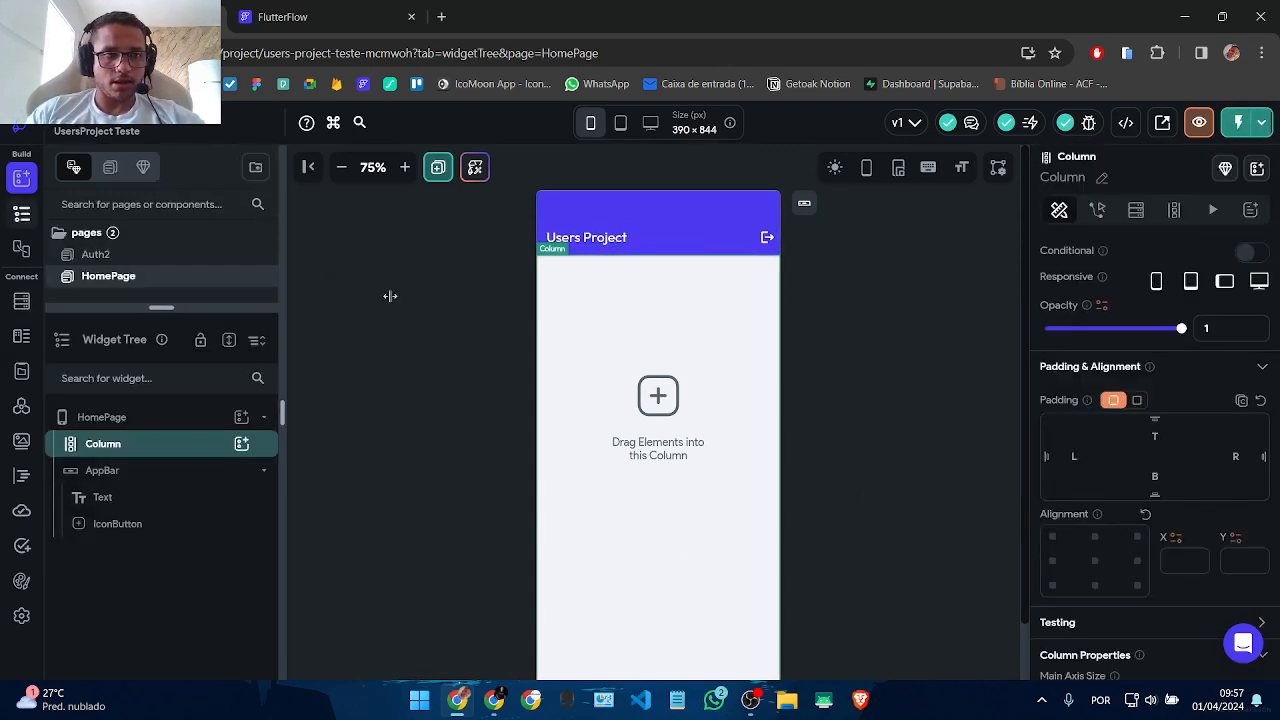
scroll(657, 457, down, 1)
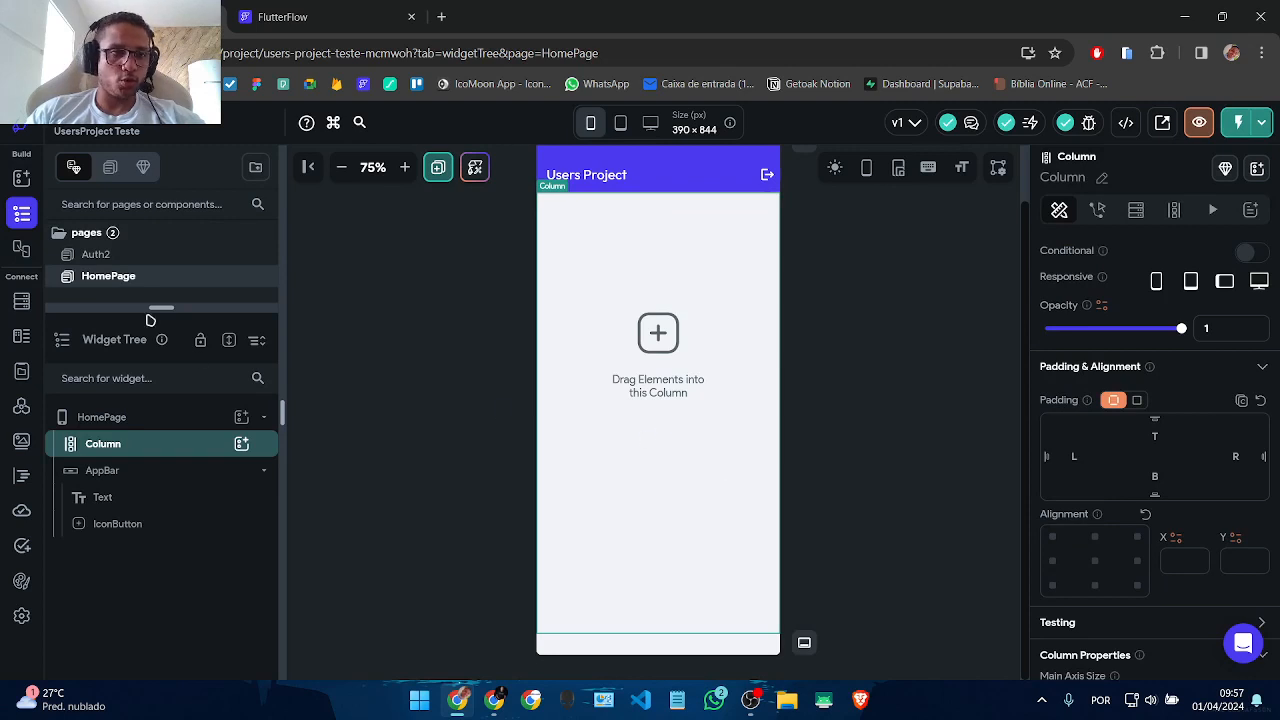
drag(112, 311, 112, 377)
click(22, 300)
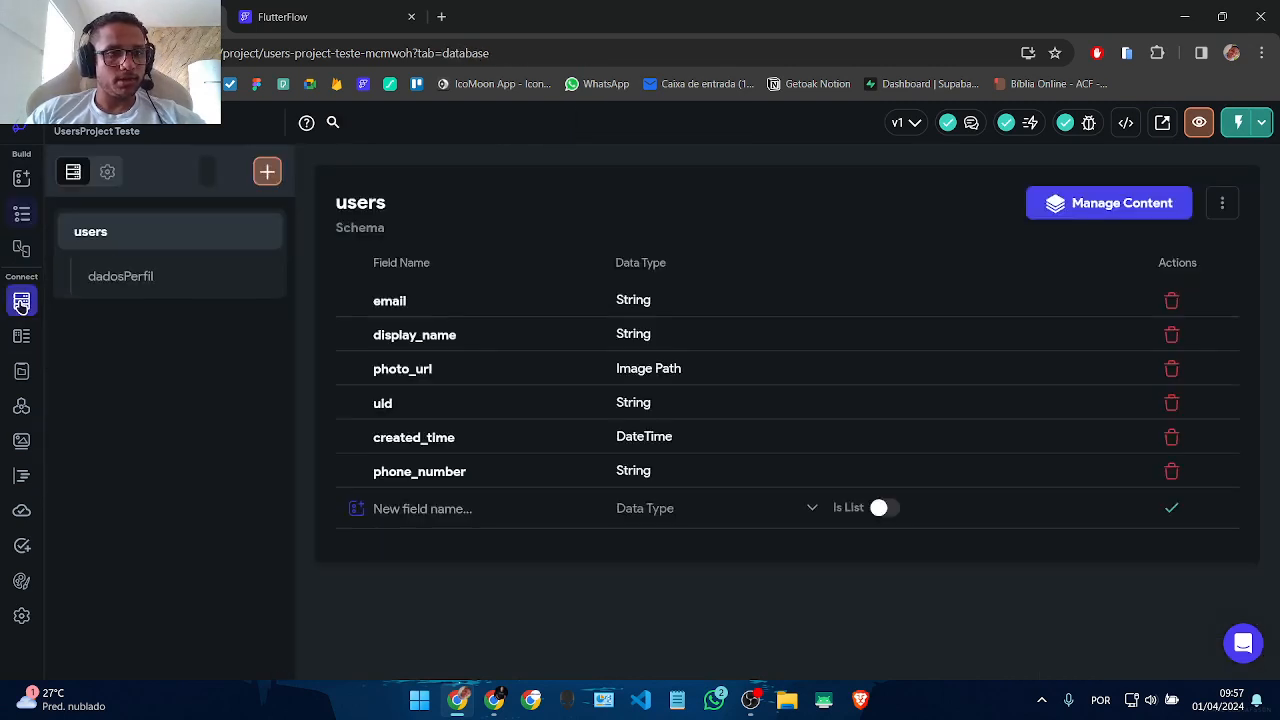
Step: Add a Firestore collection 'publicacoes', marked as a subcollection with parent users
click(127, 285)
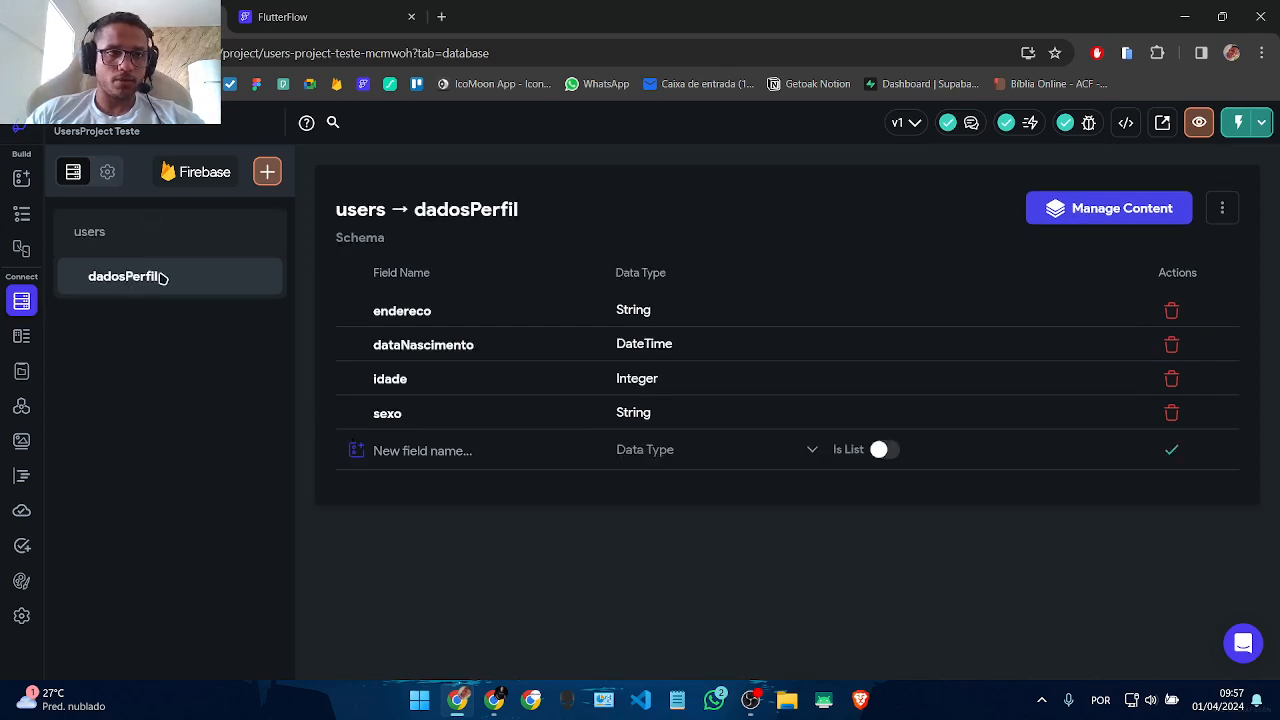
click(290, 177)
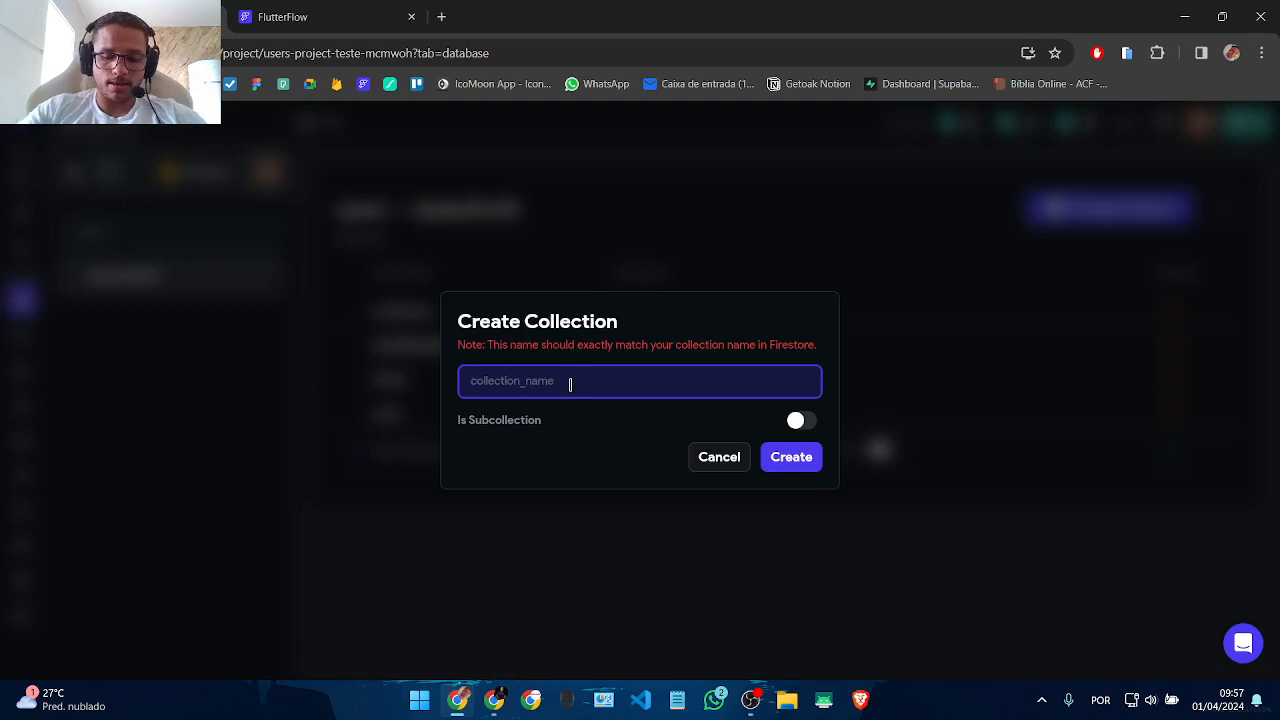
text(publicacoes)
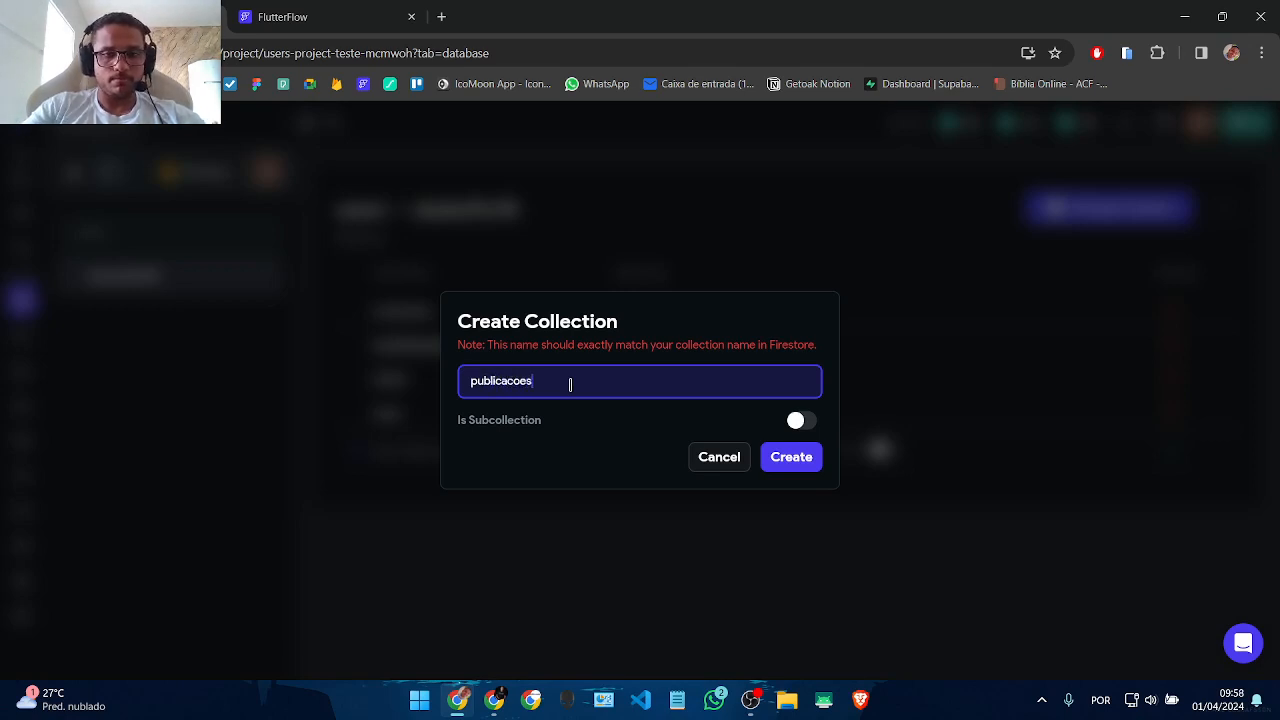
click(771, 424)
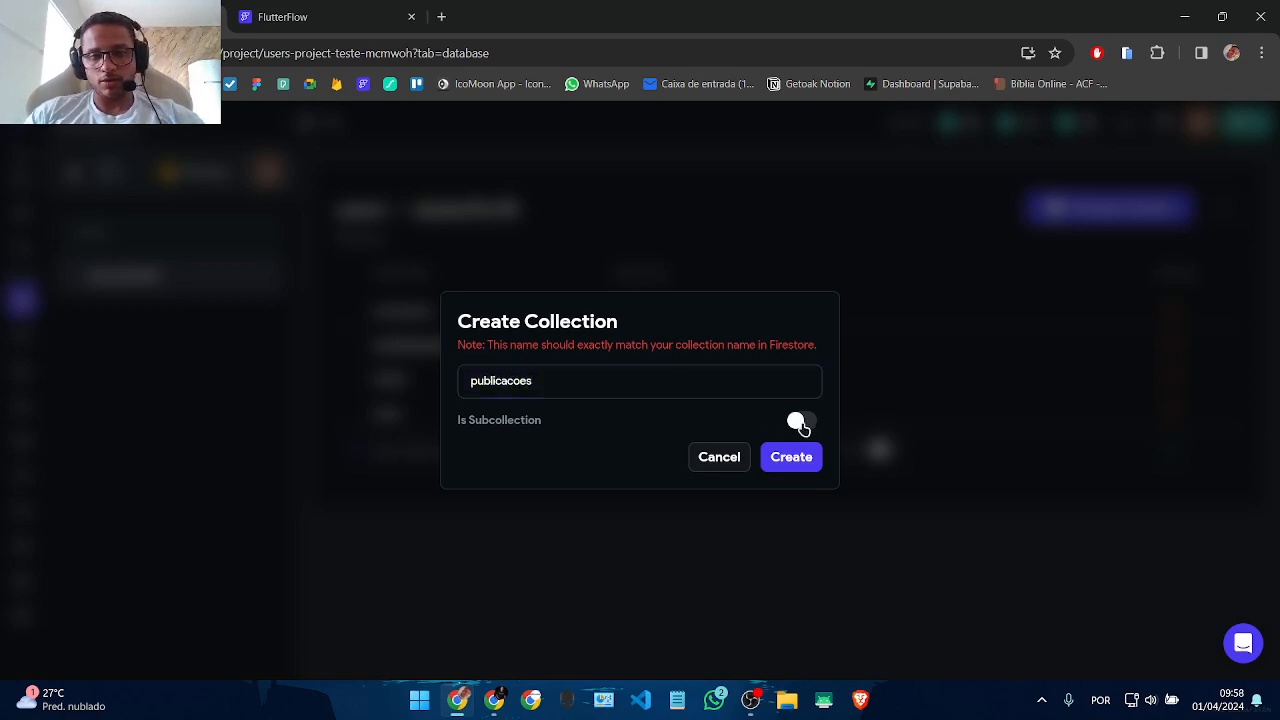
click(801, 424)
click(494, 364)
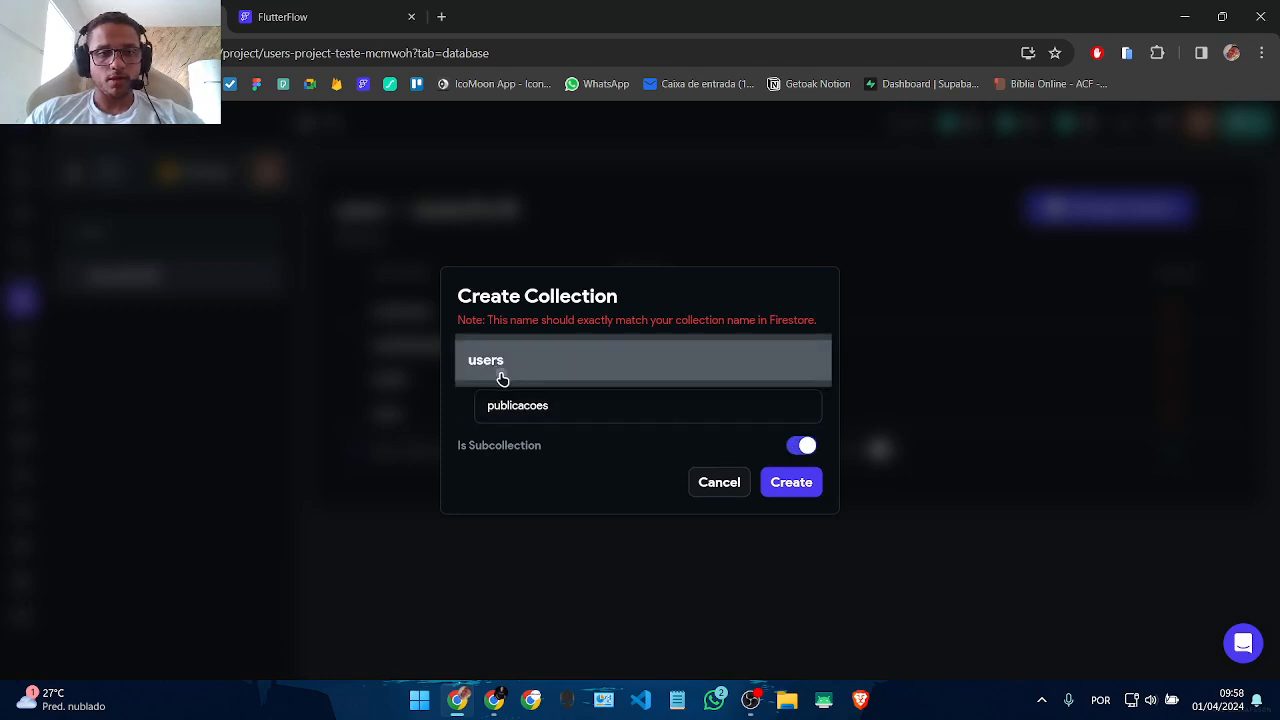
click(502, 370)
click(791, 482)
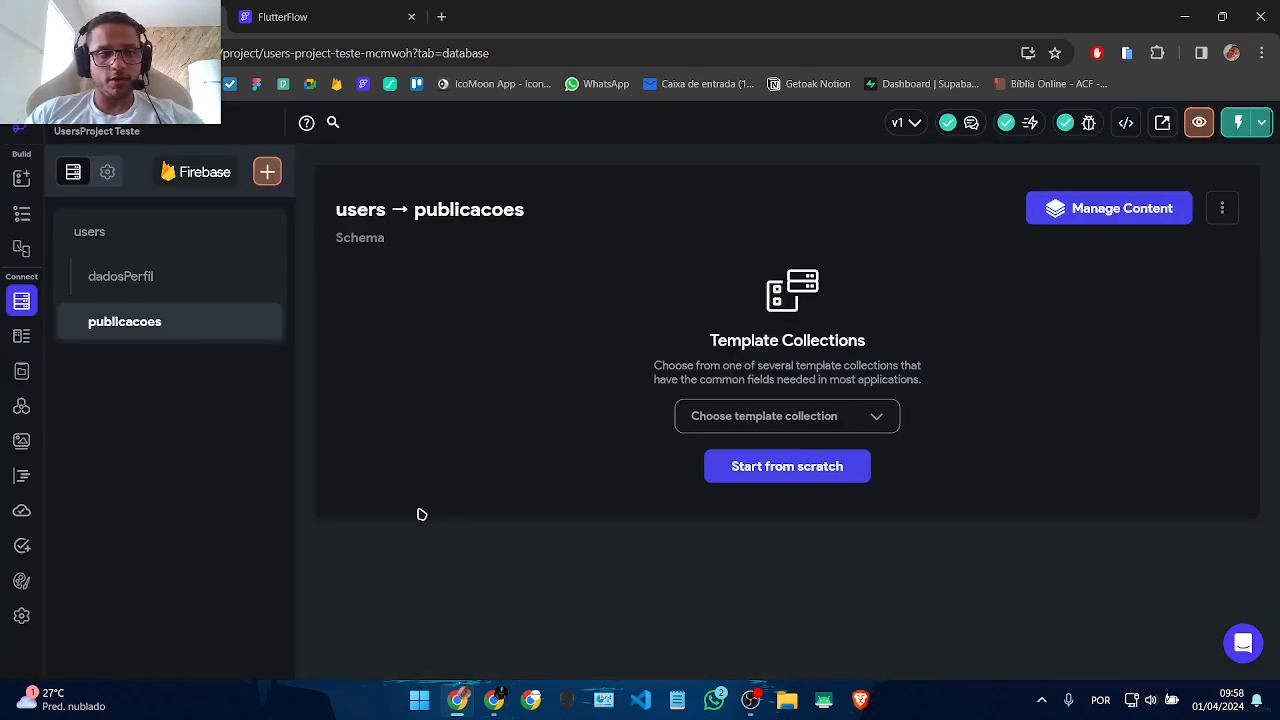
Step: Start the publicacoes schema from scratch and add title and descricao as String fields
click(787, 470)
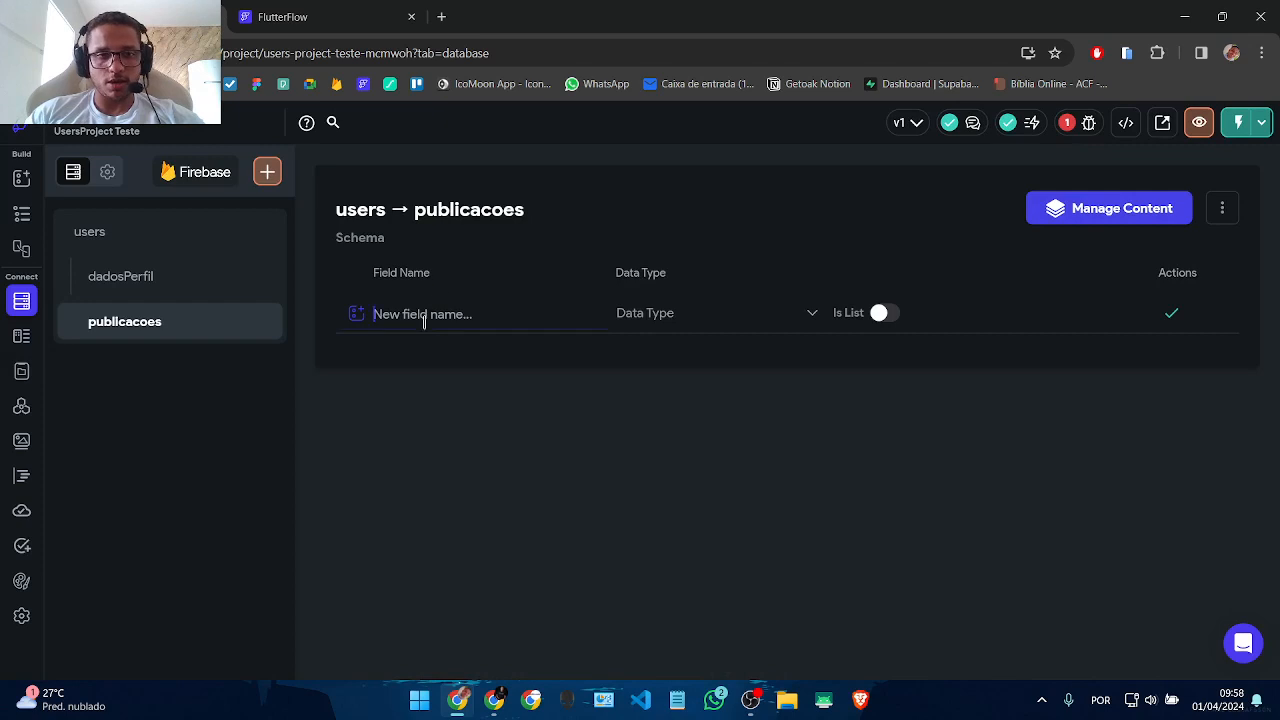
text(title)
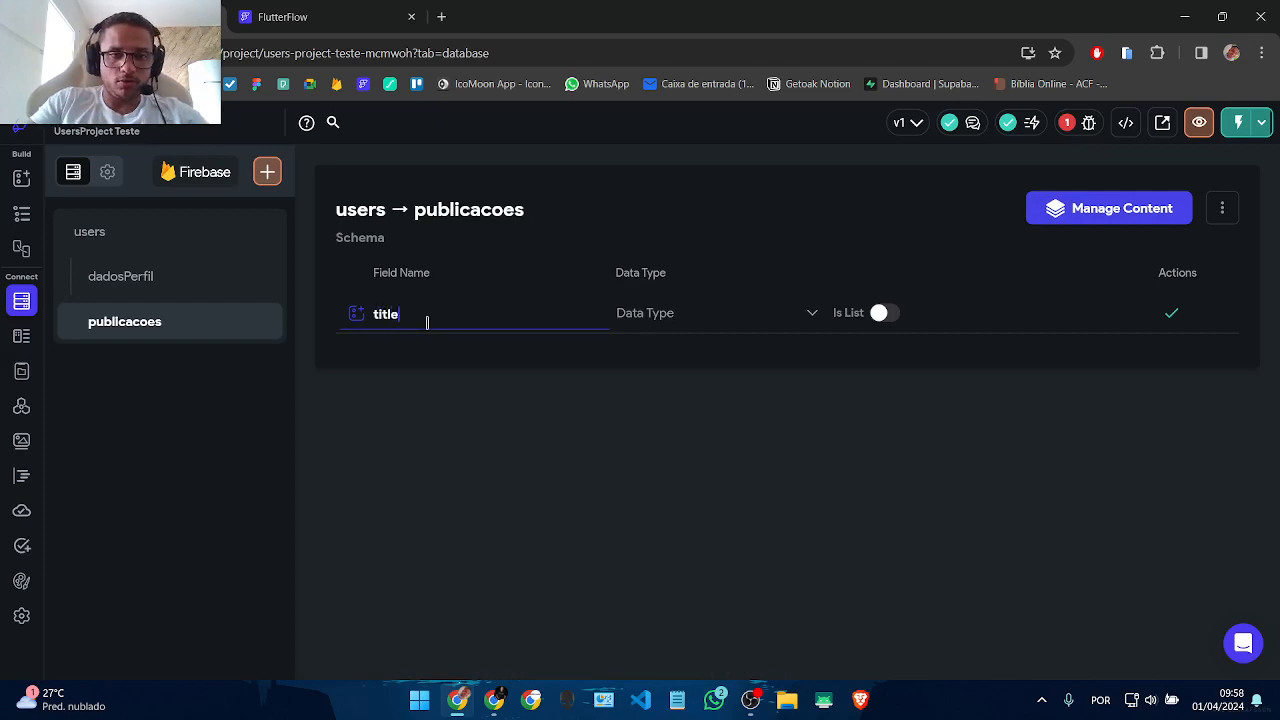
click(654, 316)
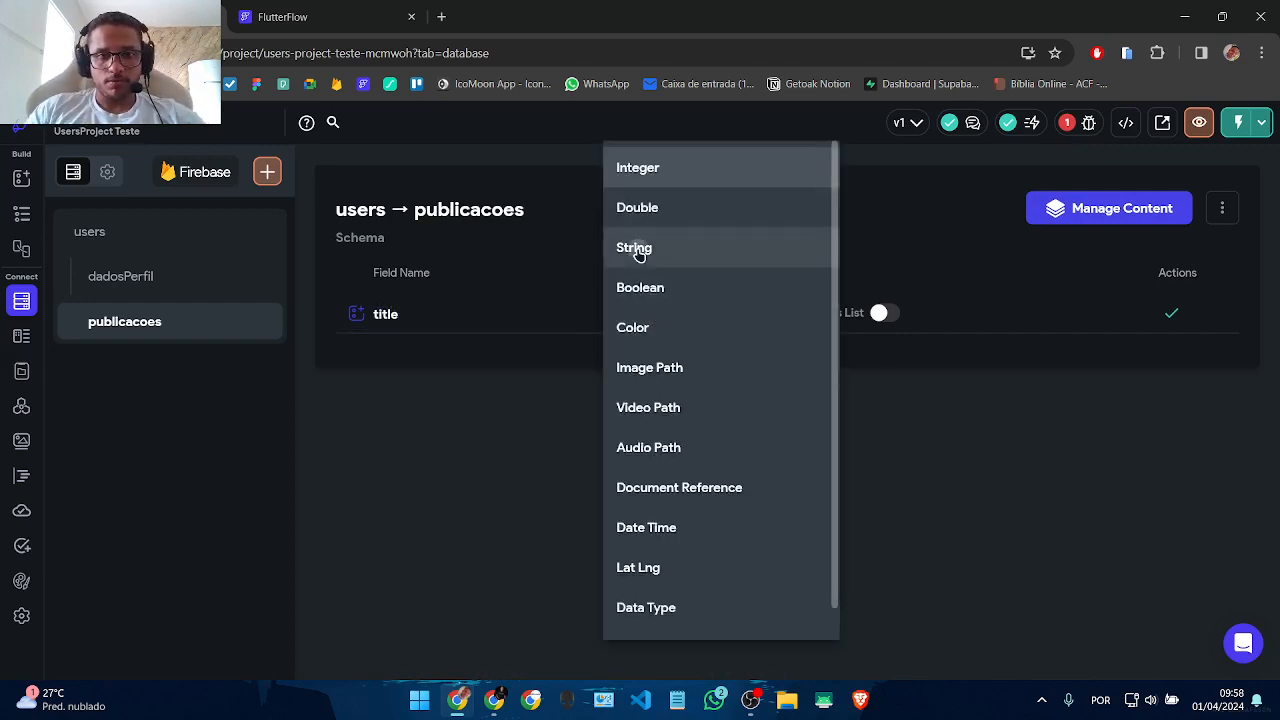
click(634, 248)
click(1171, 314)
text(d)
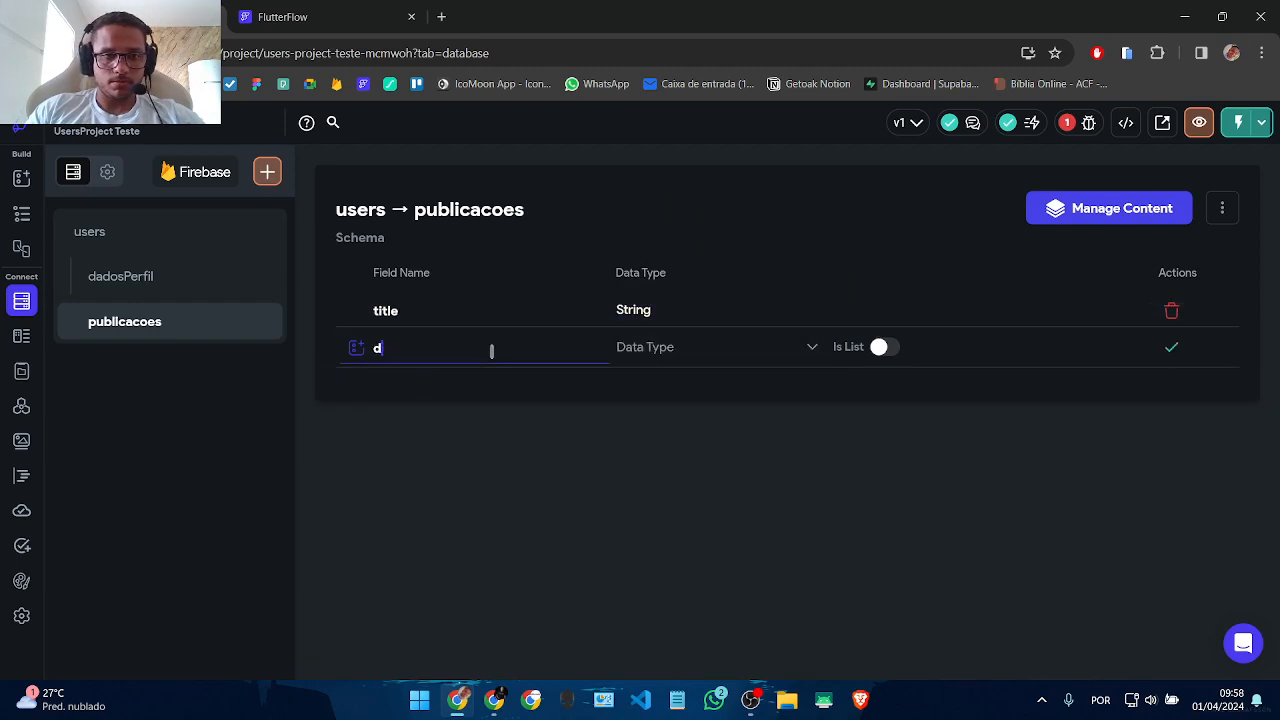
text(escricao)
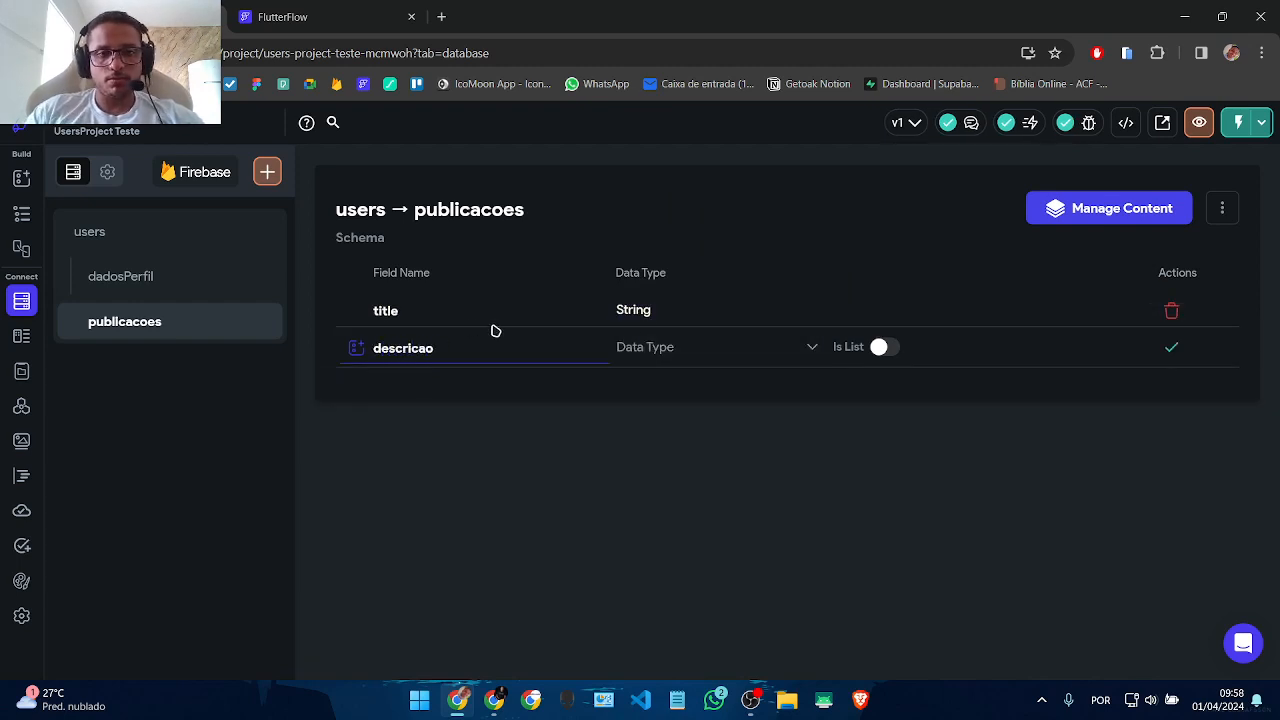
click(662, 347)
click(651, 247)
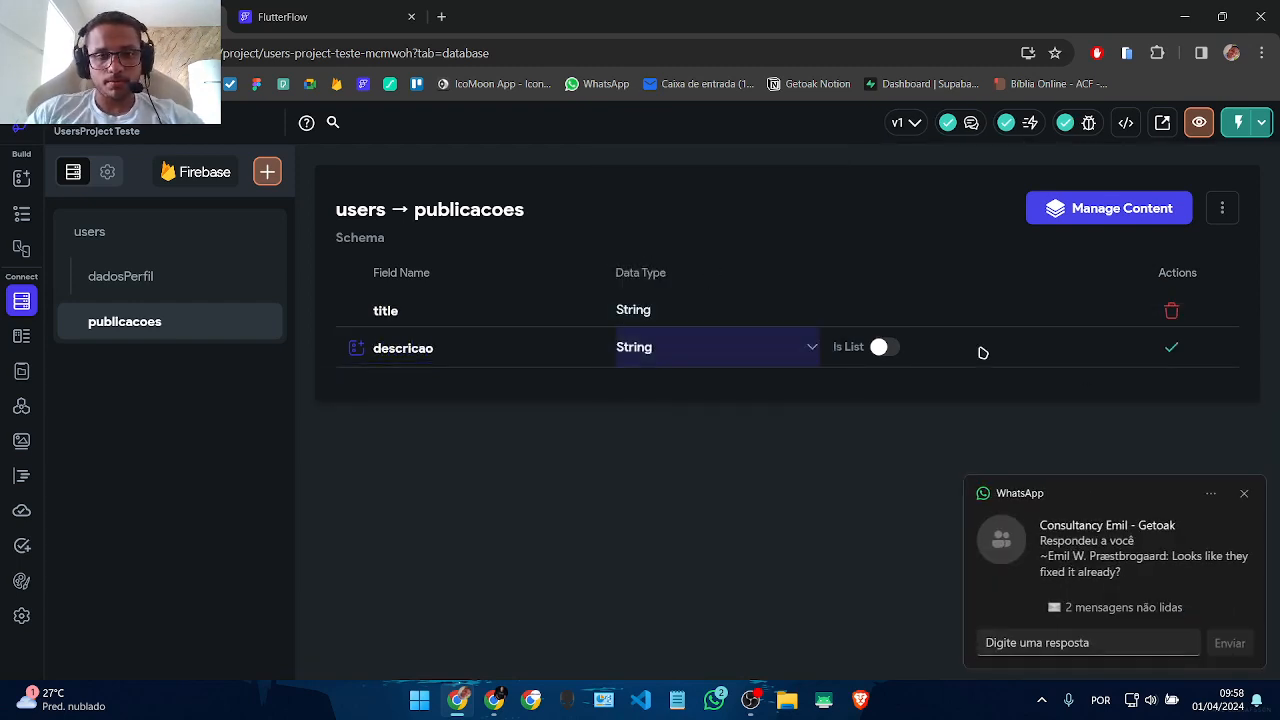
click(1171, 347)
Step: Add a created_time field of type DateTime
click(1244, 493)
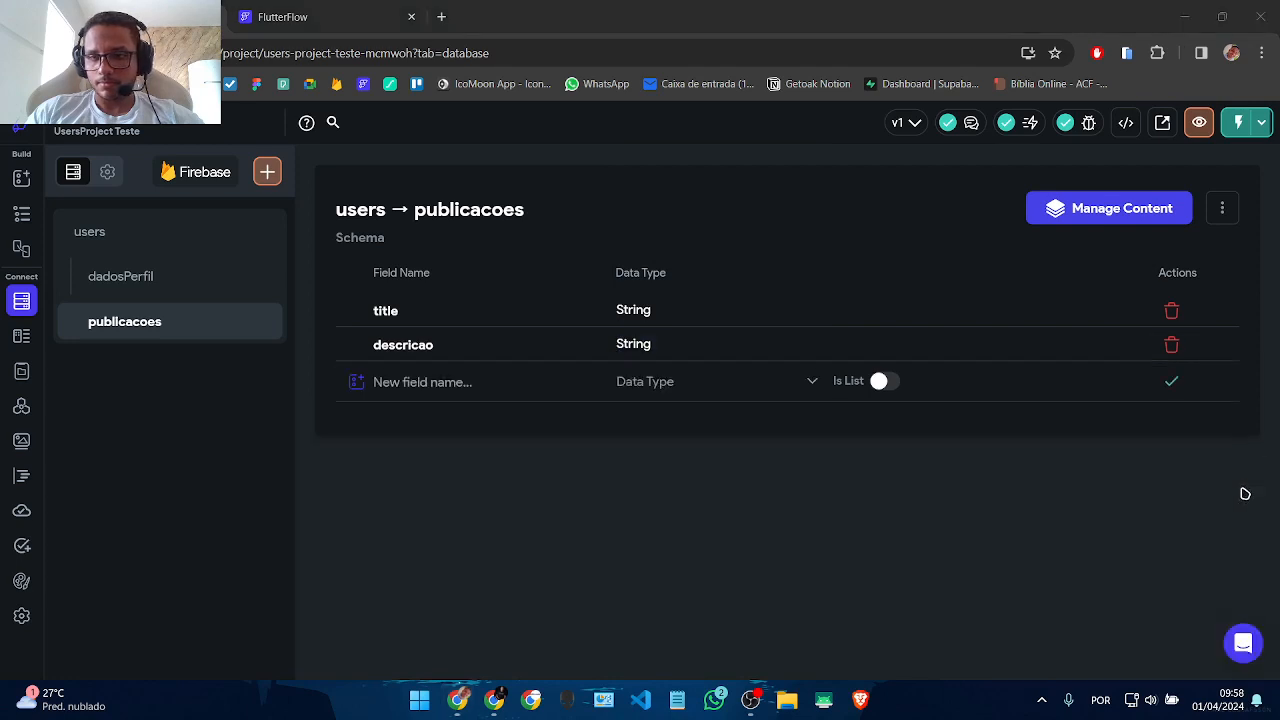
click(448, 385)
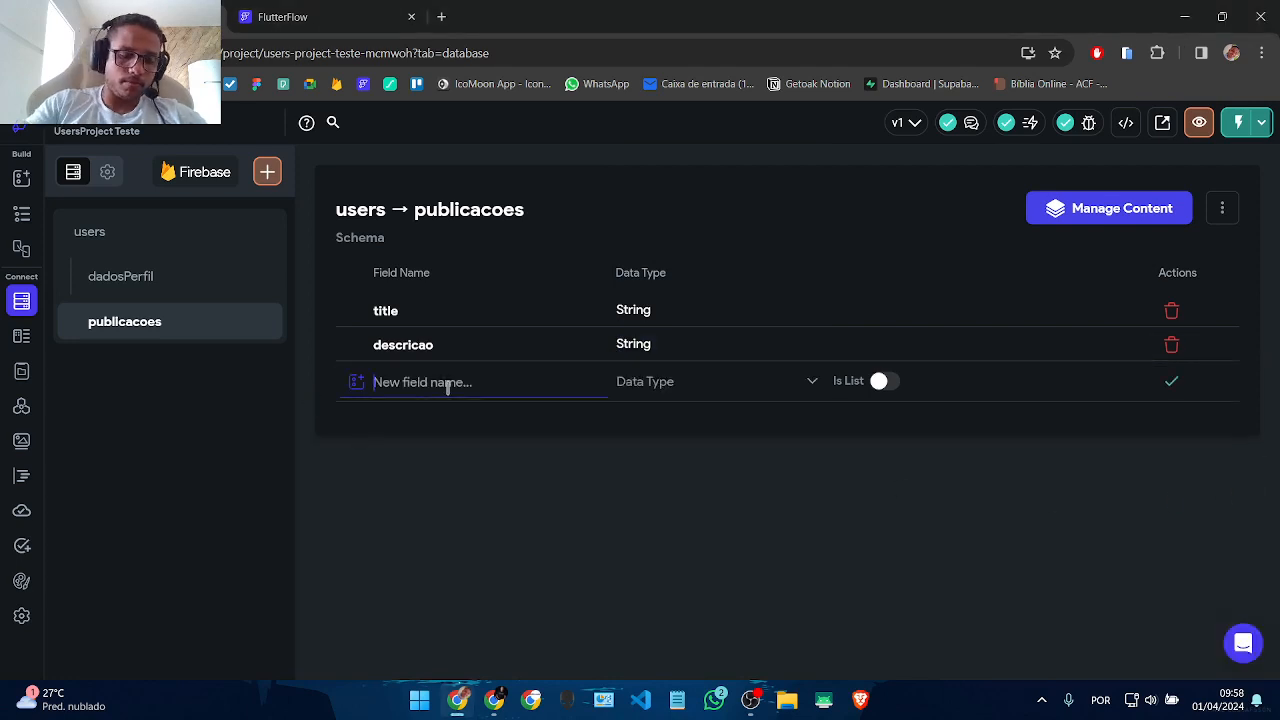
text(created)
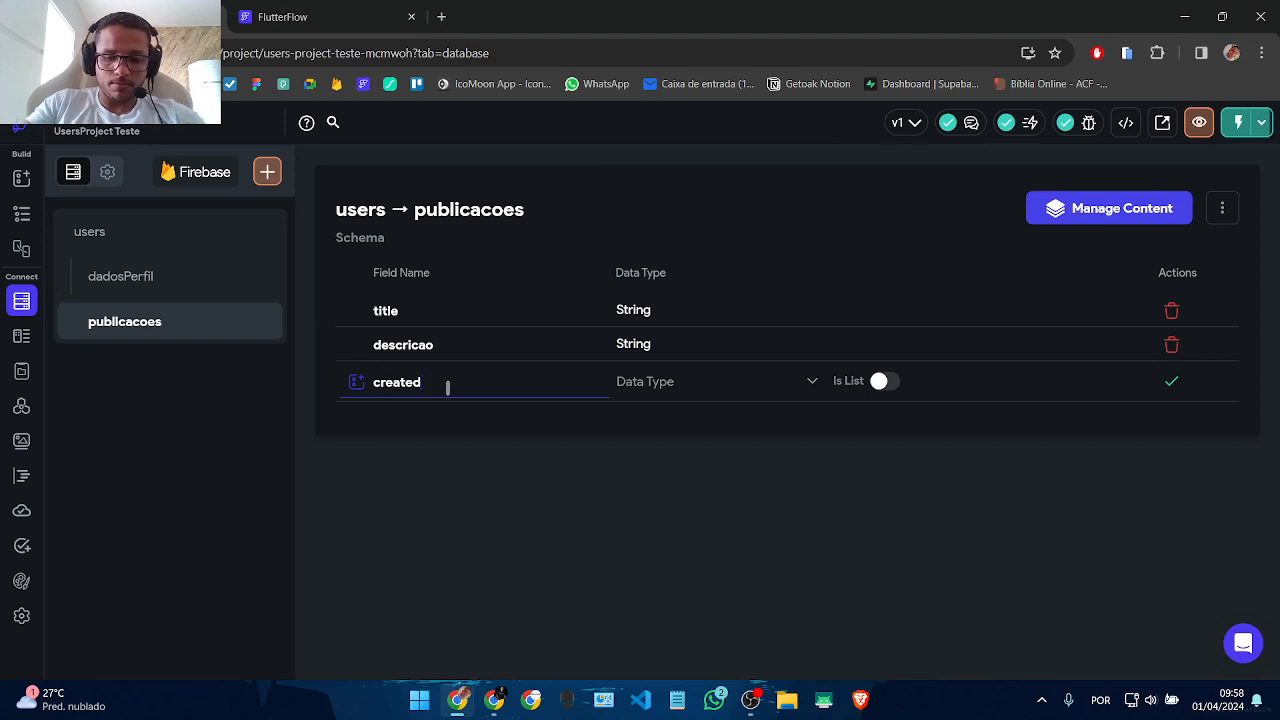
text(_time)
click(669, 388)
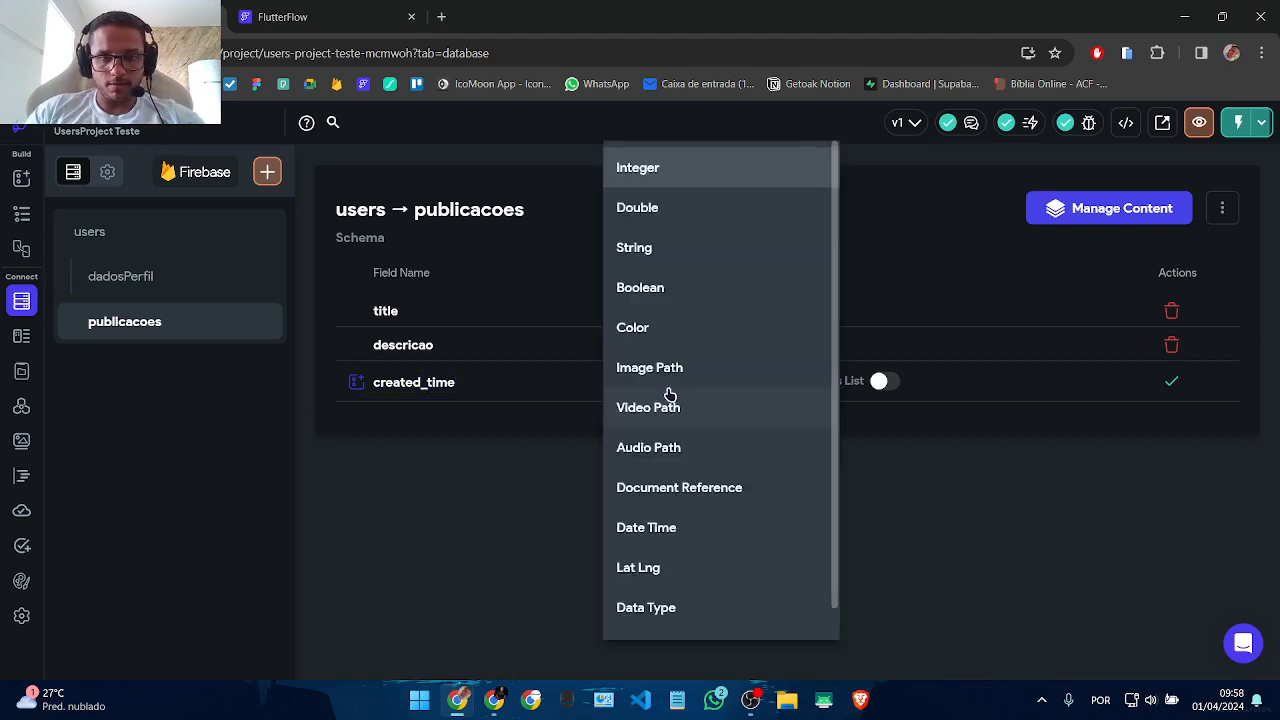
click(690, 526)
click(1171, 381)
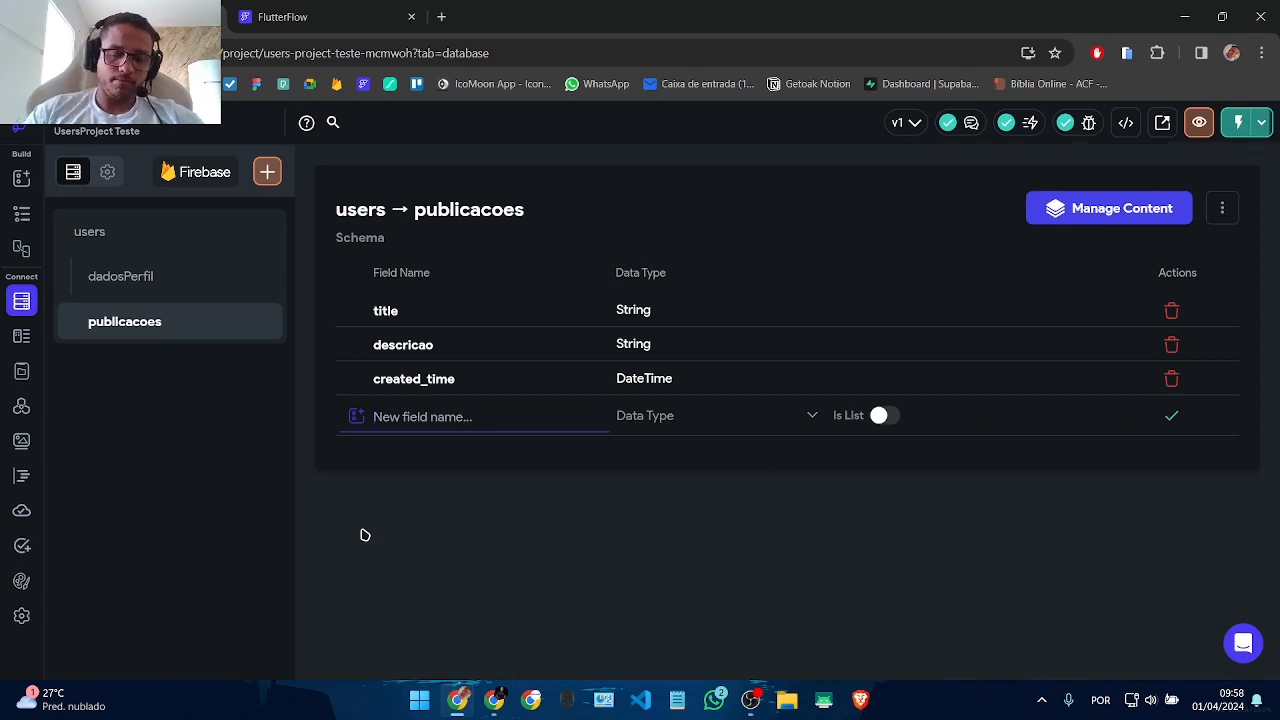
Step: Add a fourth field named Active and bring up its data type choices
click(452, 485)
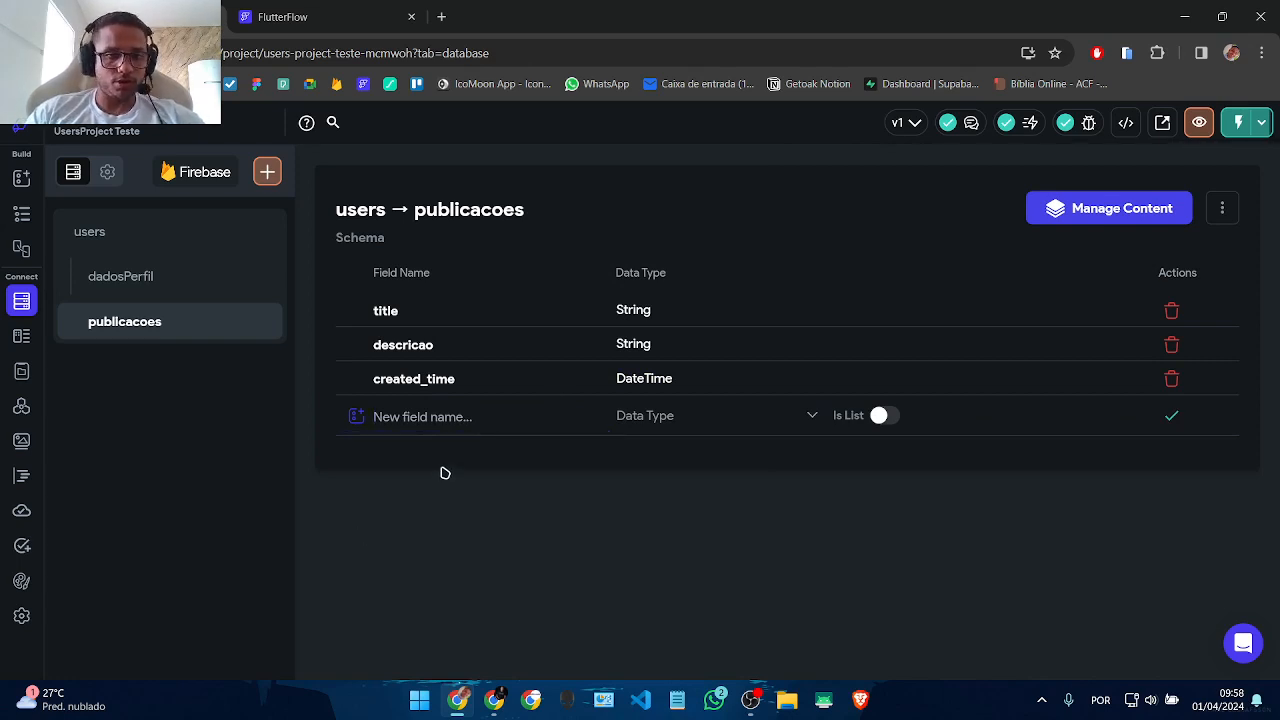
click(417, 422)
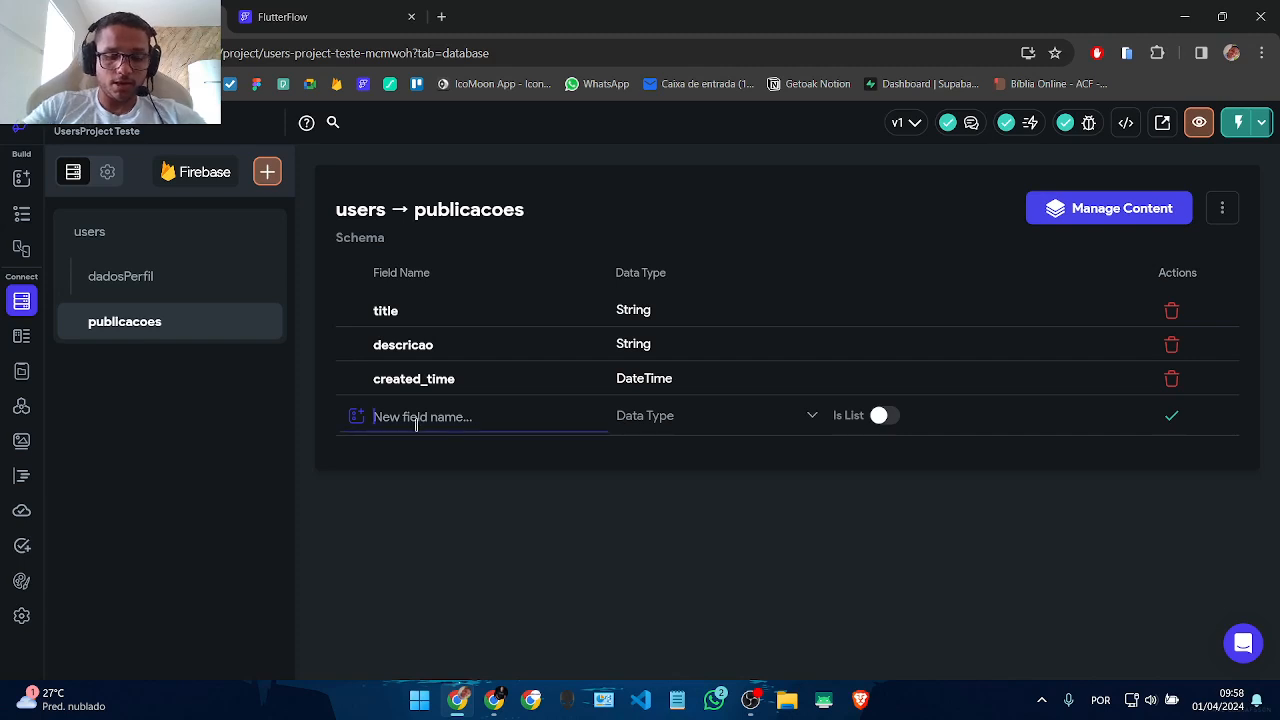
text(Av)
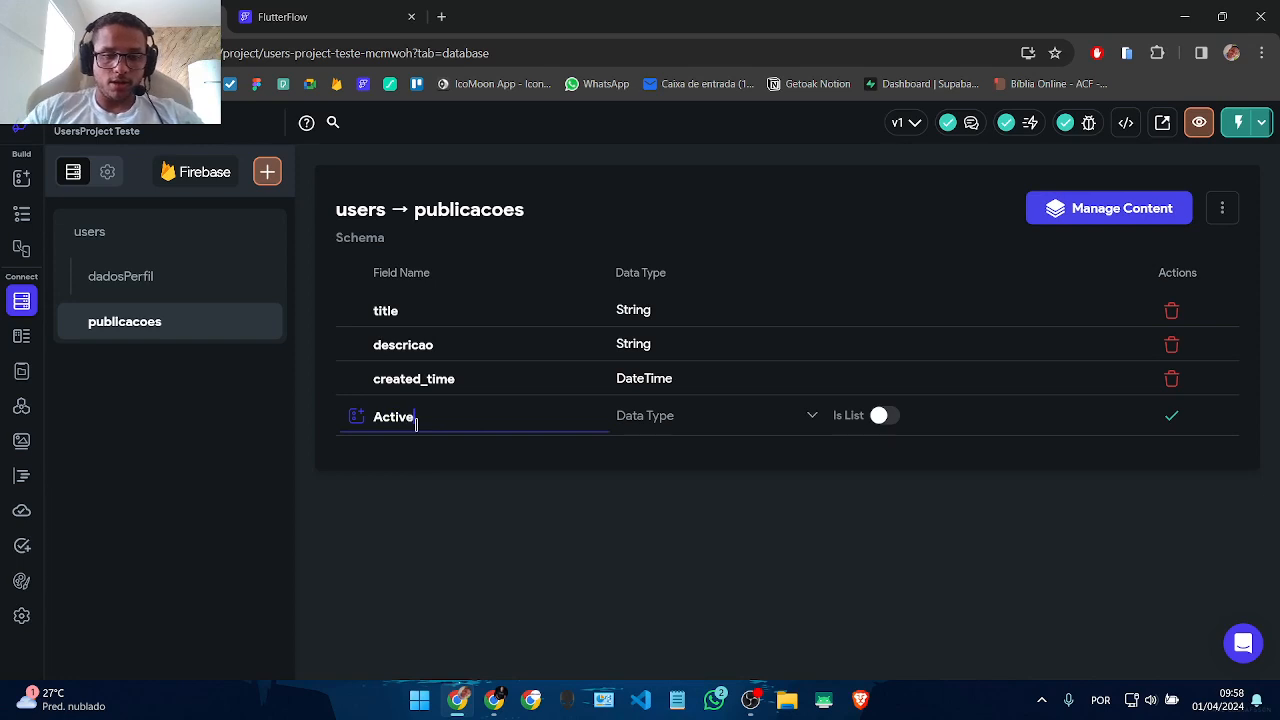
click(702, 412)
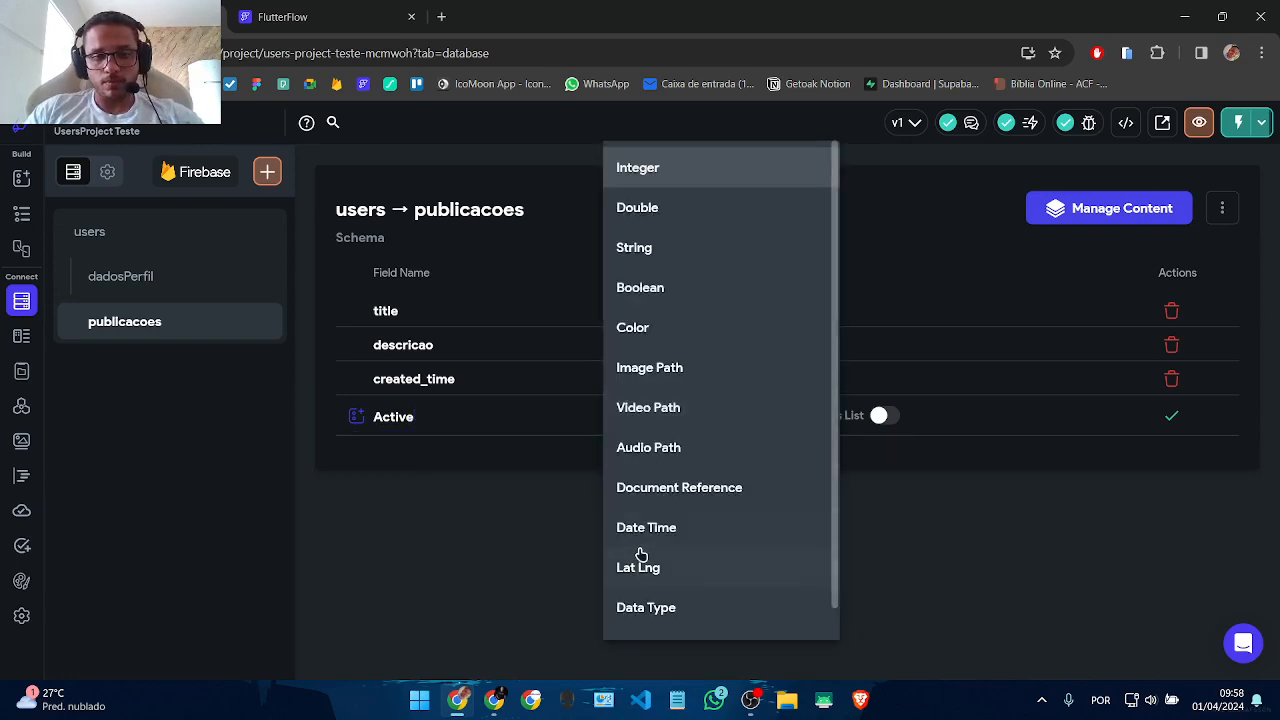
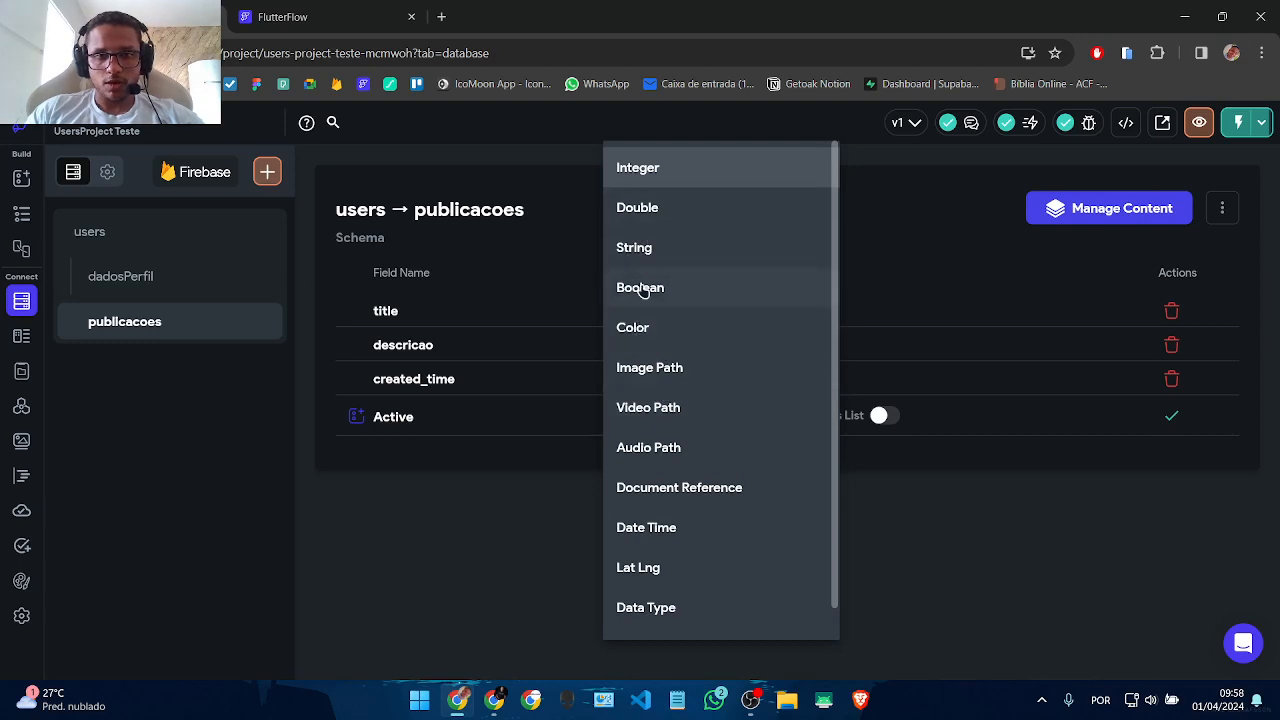
Step: Save the Active field as a Boolean and bring up the Firebase app settings
click(652, 288)
click(1173, 416)
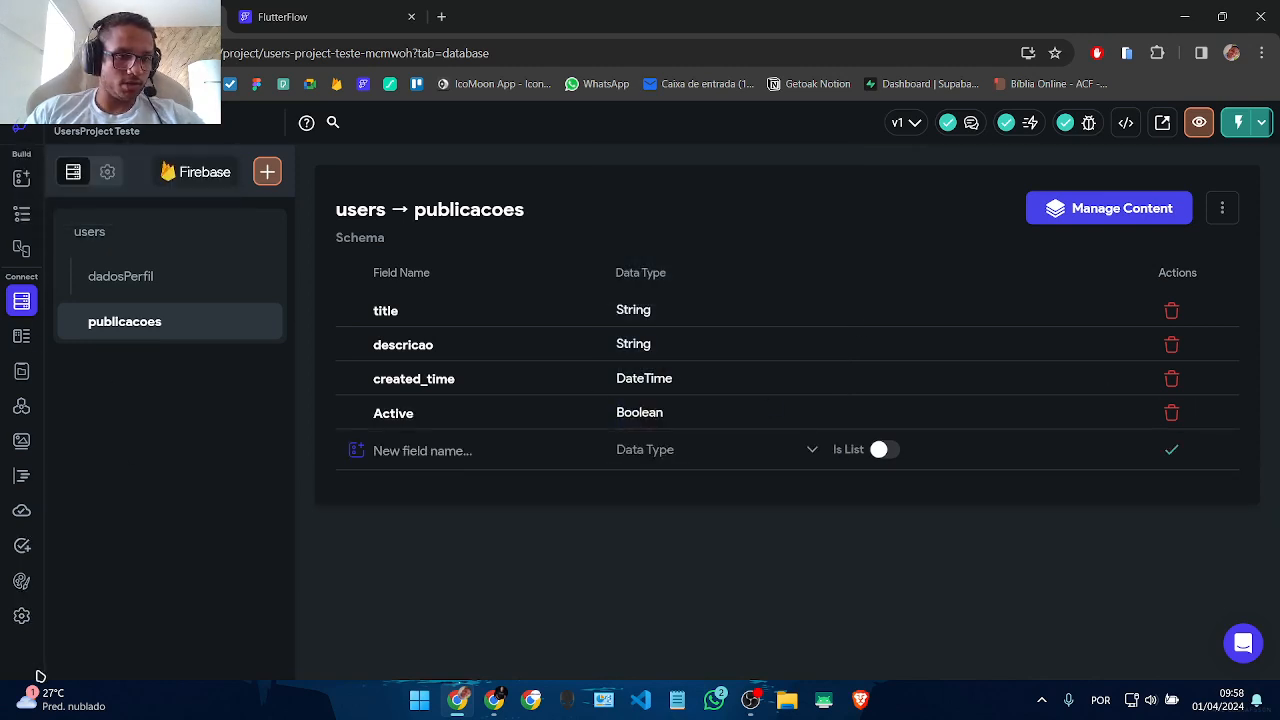
click(21, 616)
click(125, 403)
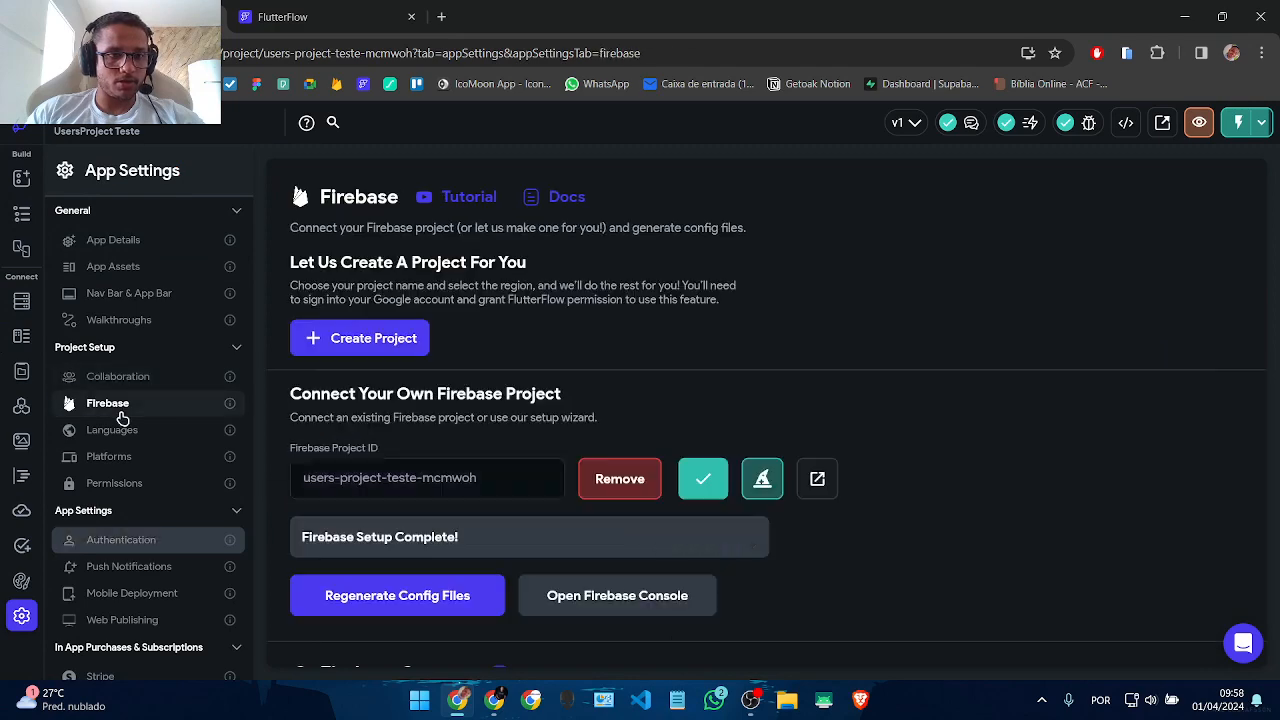
Step: Review the publicacoes create permission in the Firestore rules settings
click(21, 302)
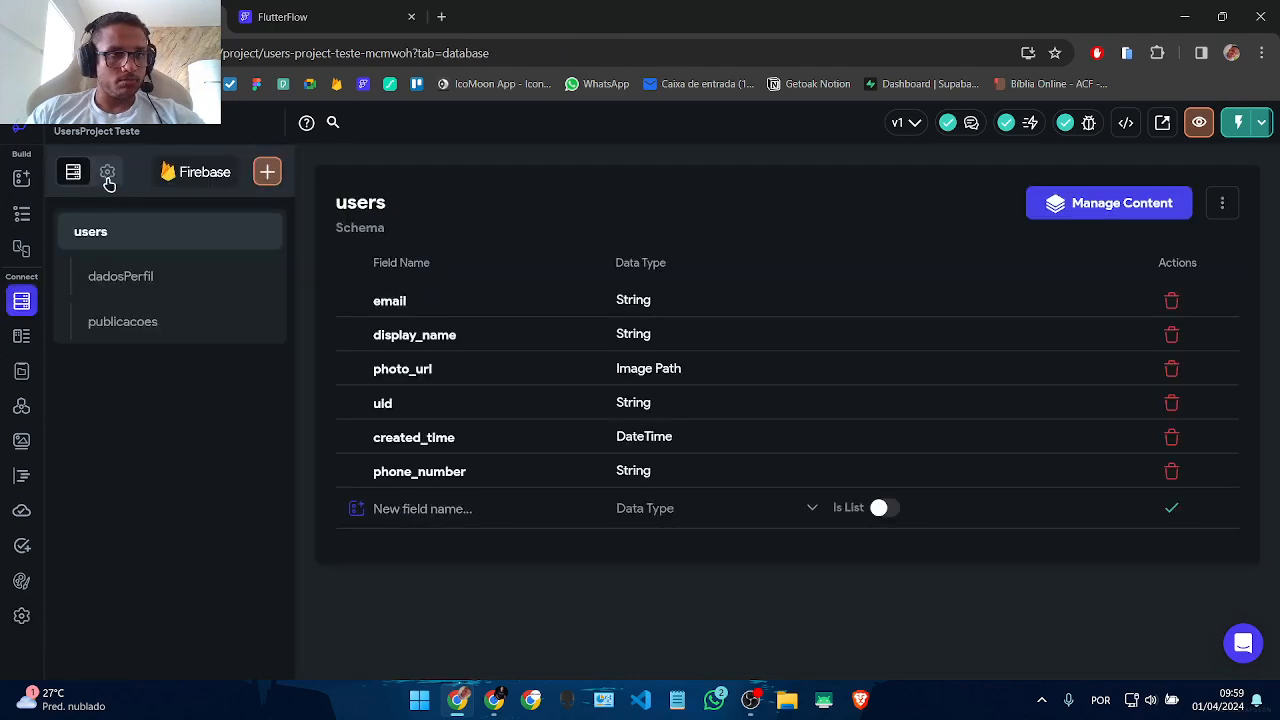
click(105, 172)
scroll(947, 518, down, 10)
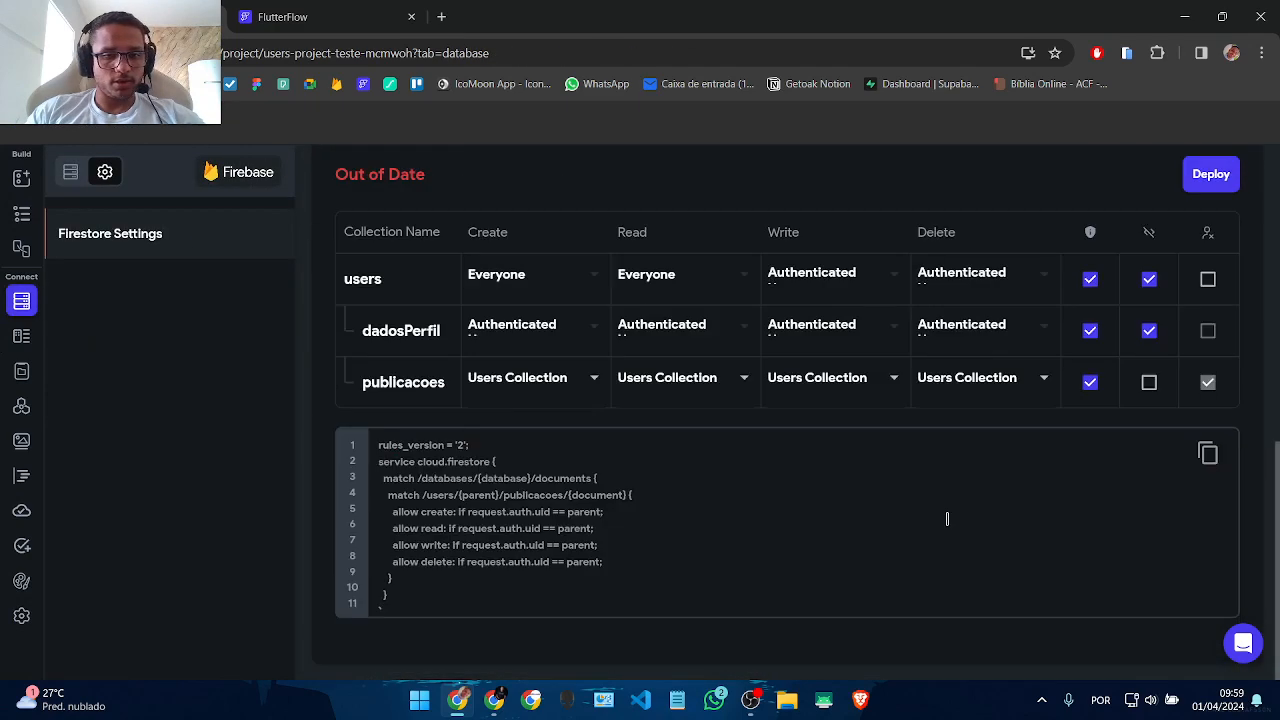
click(533, 395)
click(830, 418)
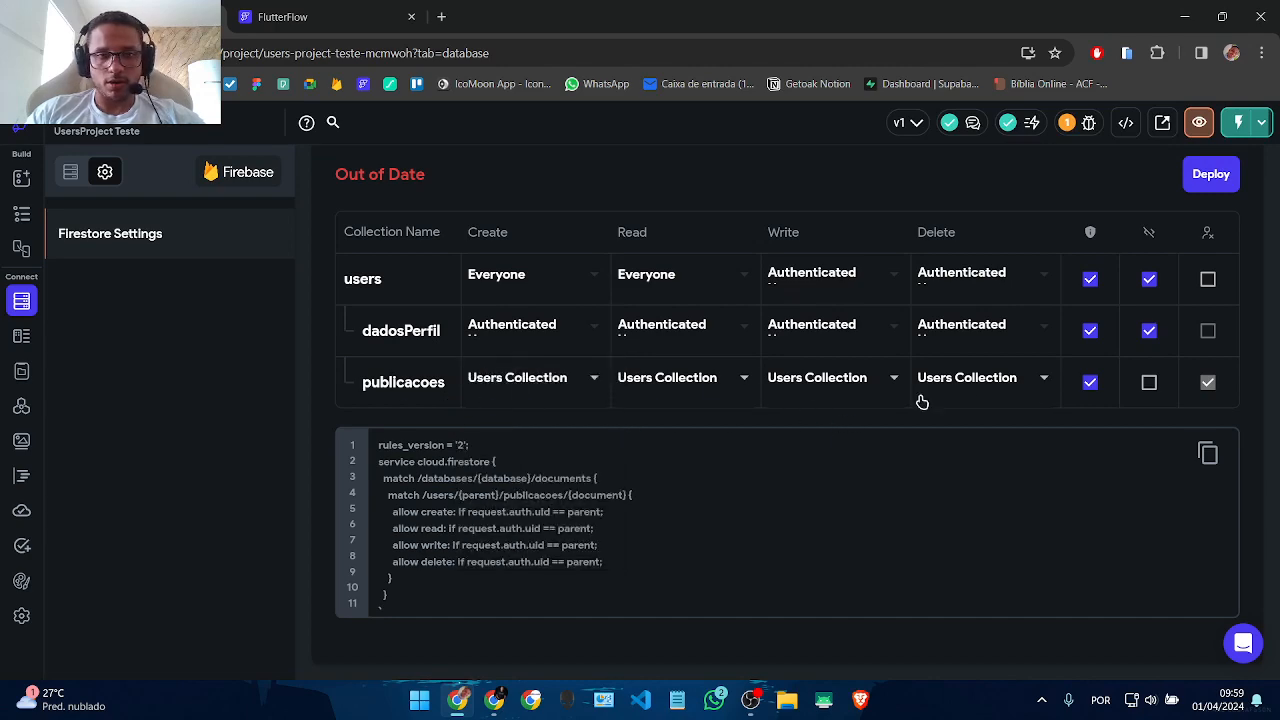
scroll(1160, 420, up, 4)
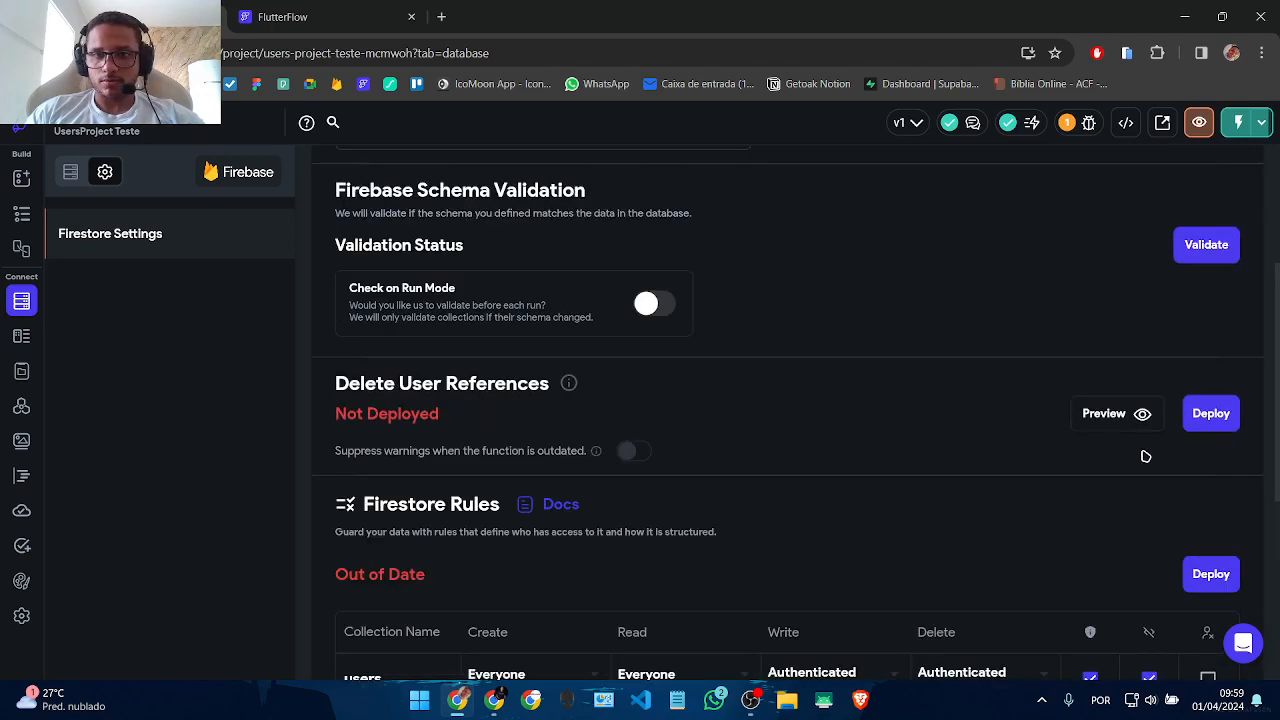
scroll(1160, 440, down, 3)
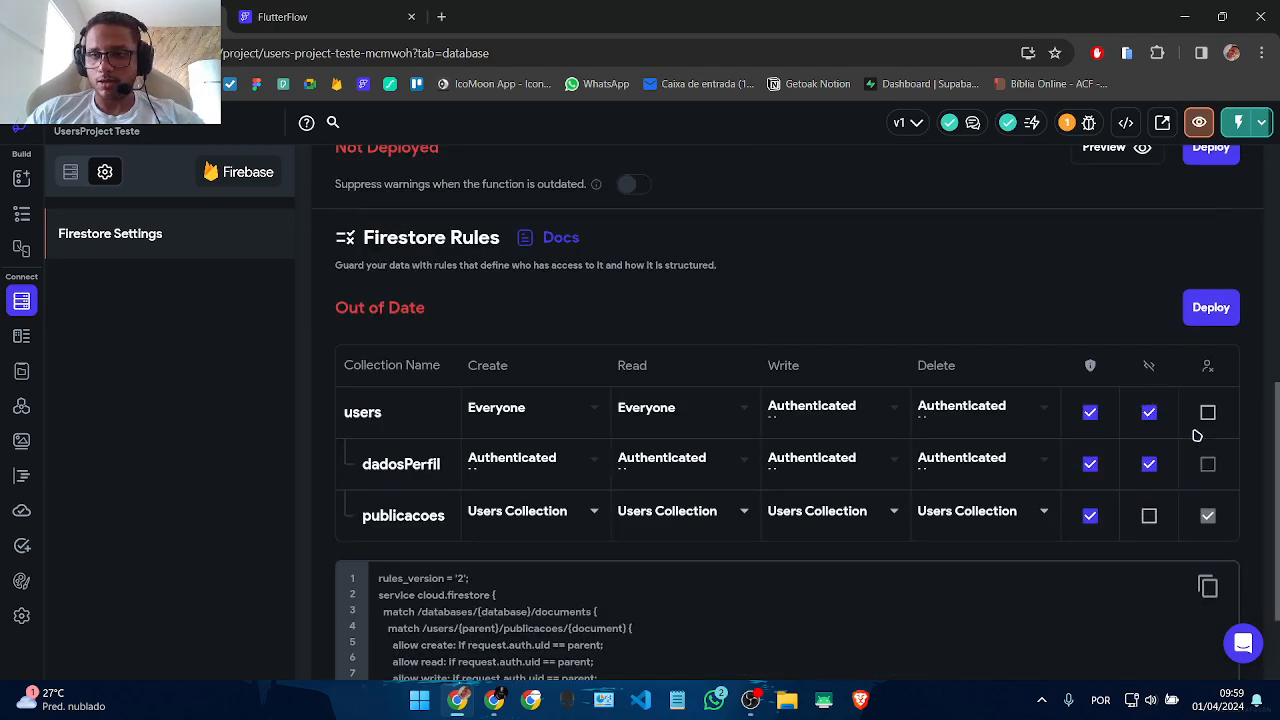
Step: Deploy the updated Firestore rules and return to the HomePage widget tree
click(1210, 307)
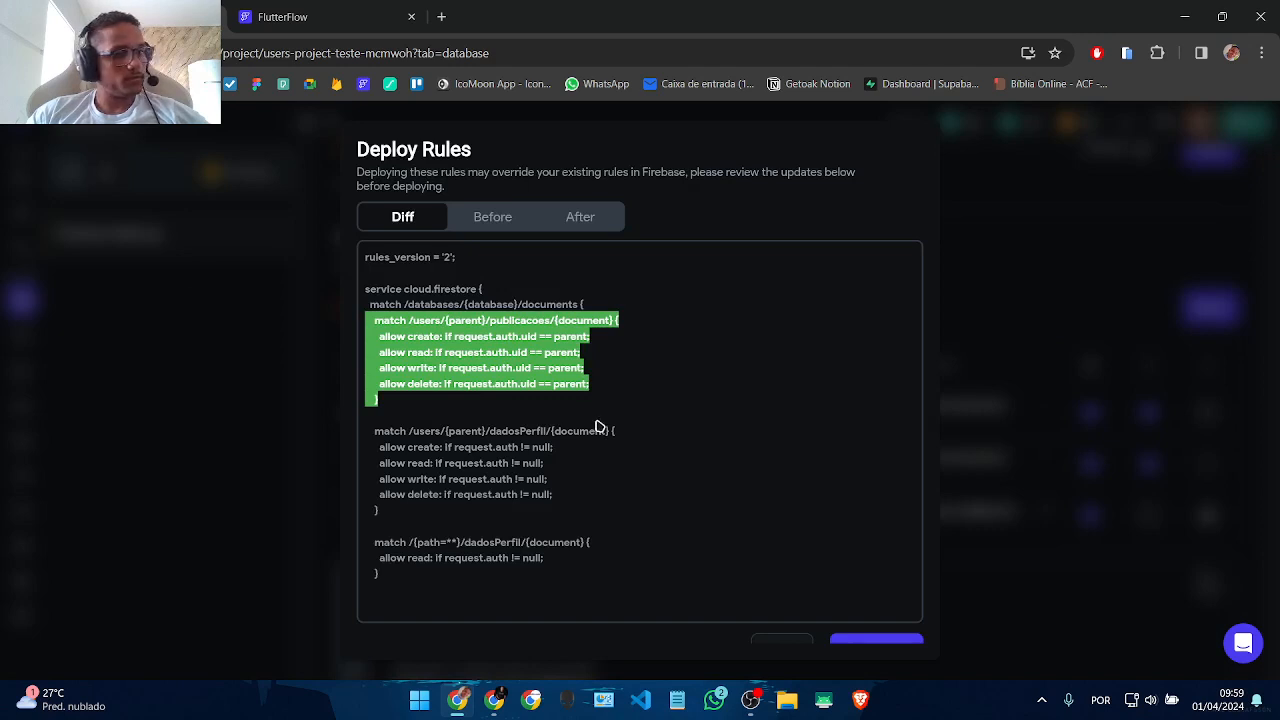
scroll(598, 427, down, 5)
click(874, 620)
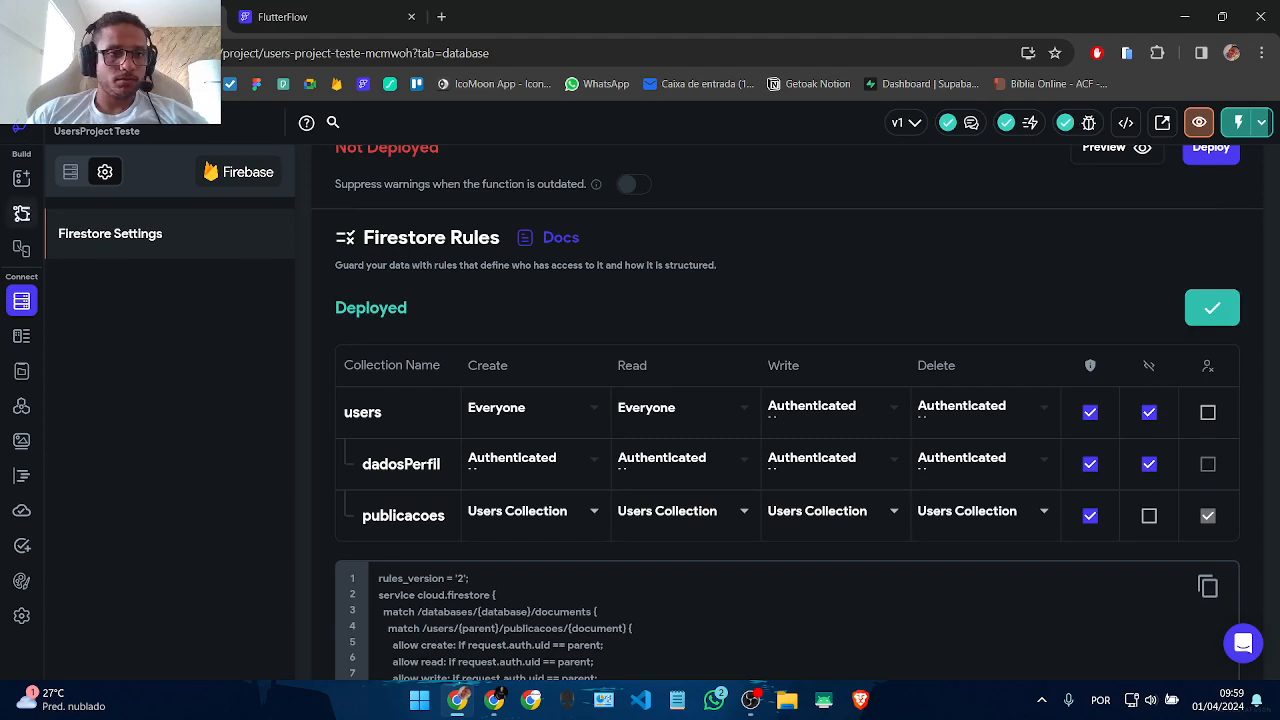
scroll(366, 280, up, 4)
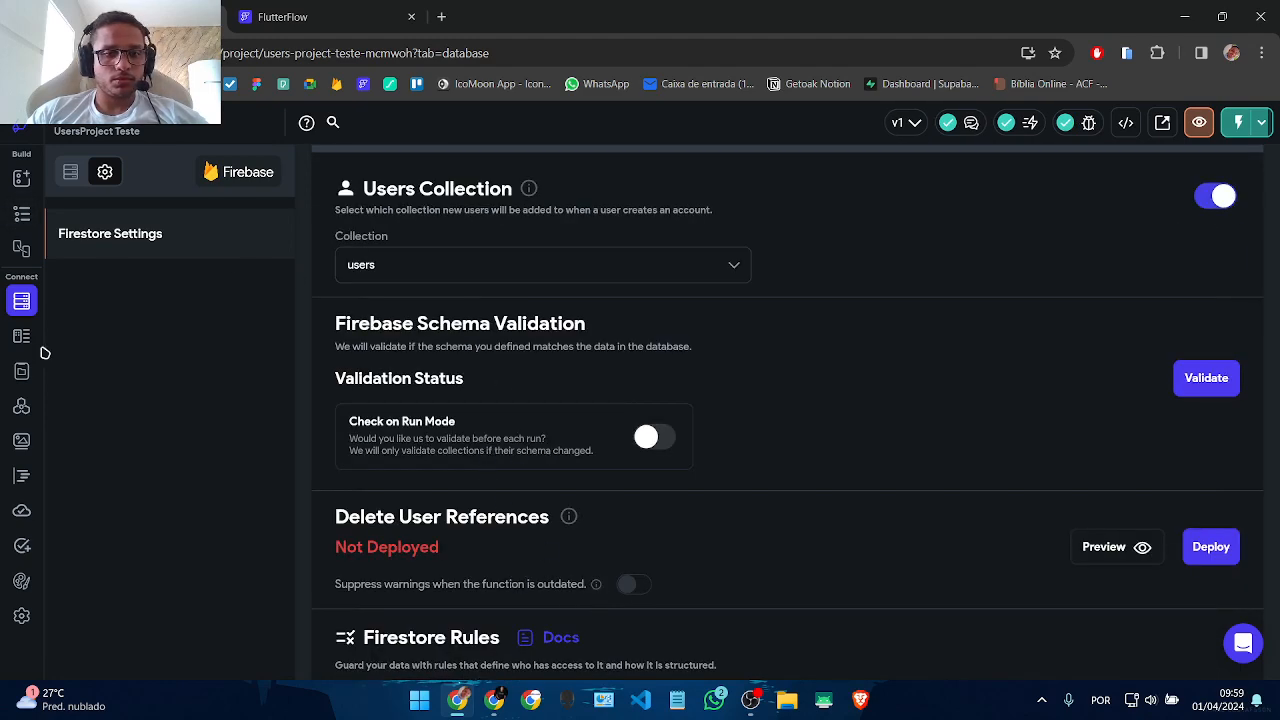
click(21, 214)
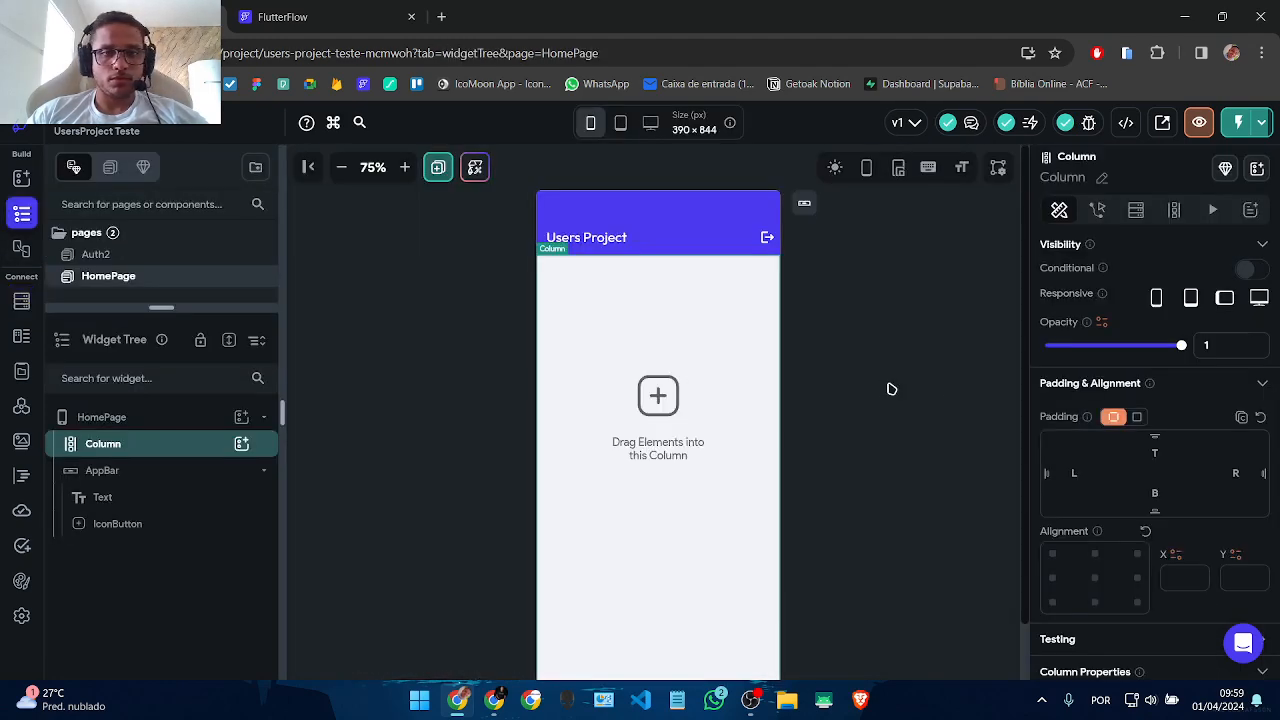
Step: Add a Row holding a Text widget inside the page Column
click(242, 447)
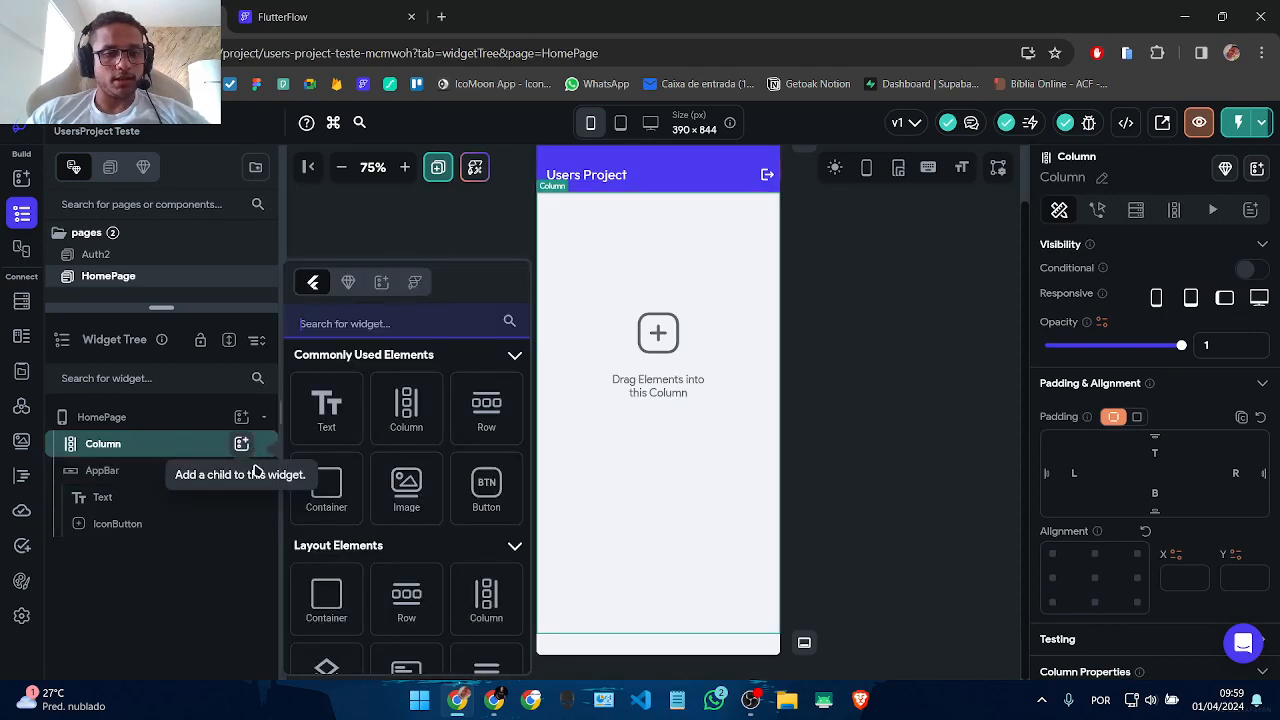
click(480, 415)
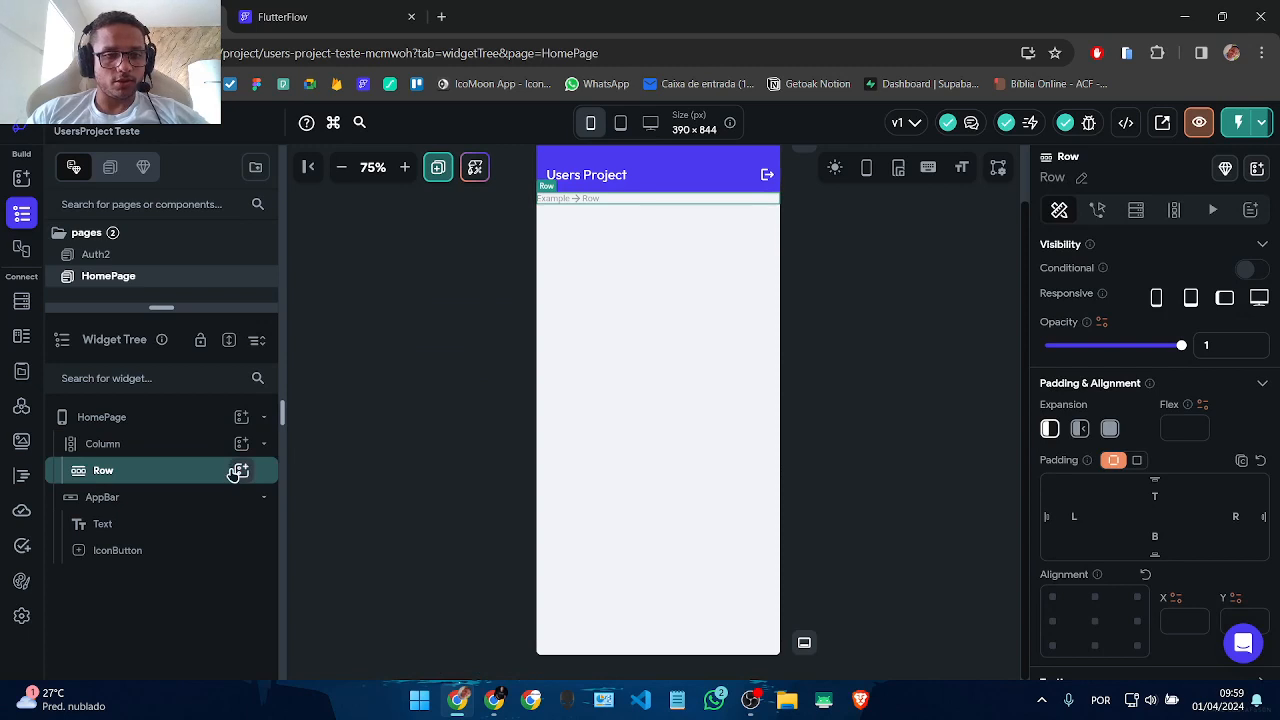
click(241, 470)
click(350, 422)
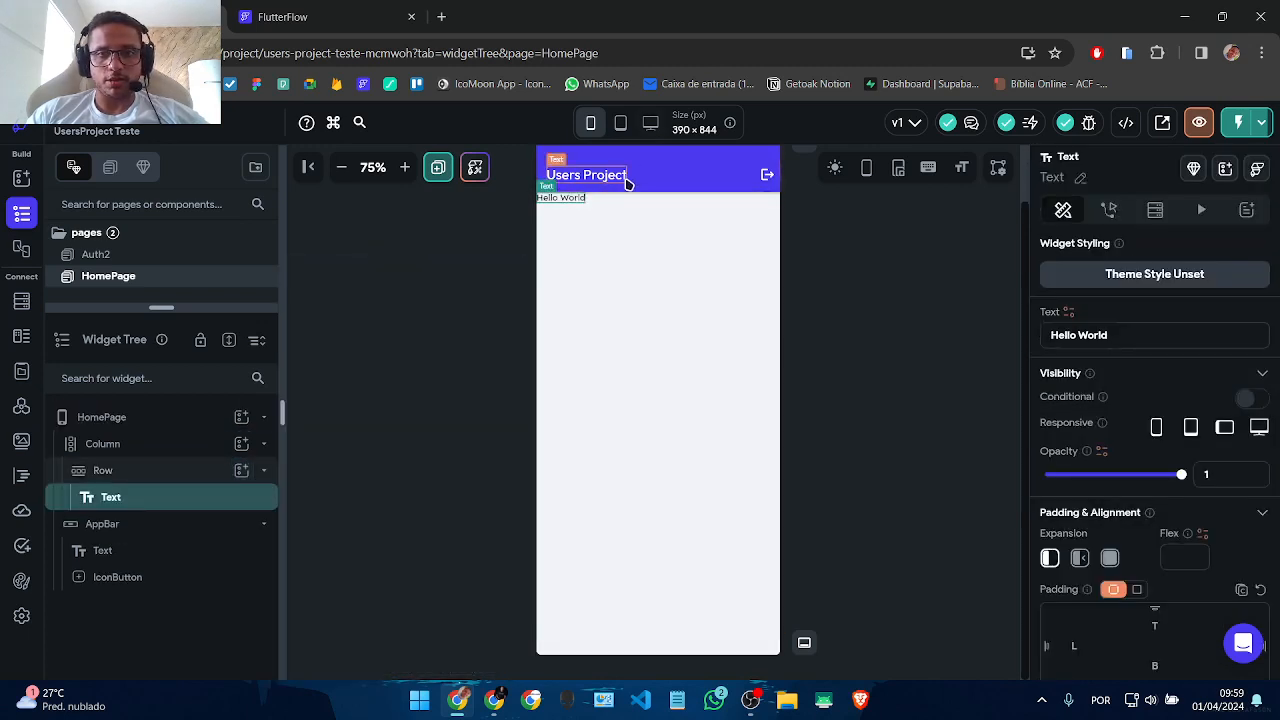
click(643, 202)
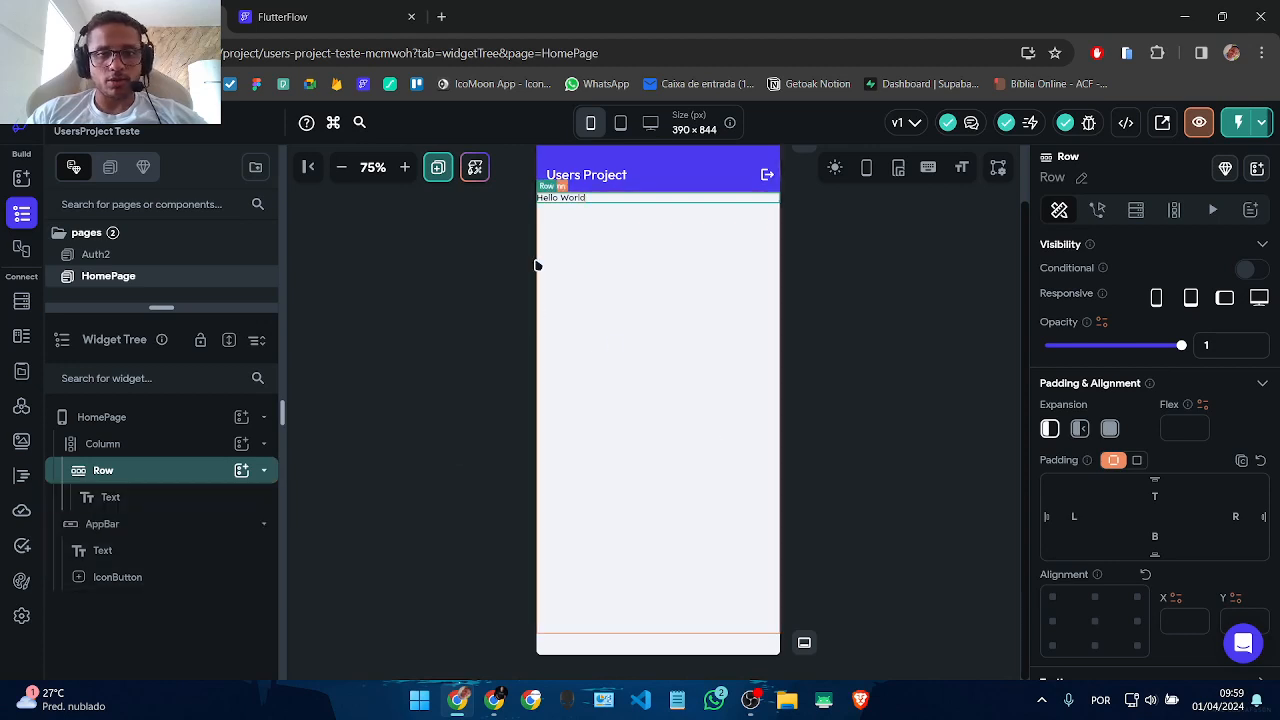
click(707, 404)
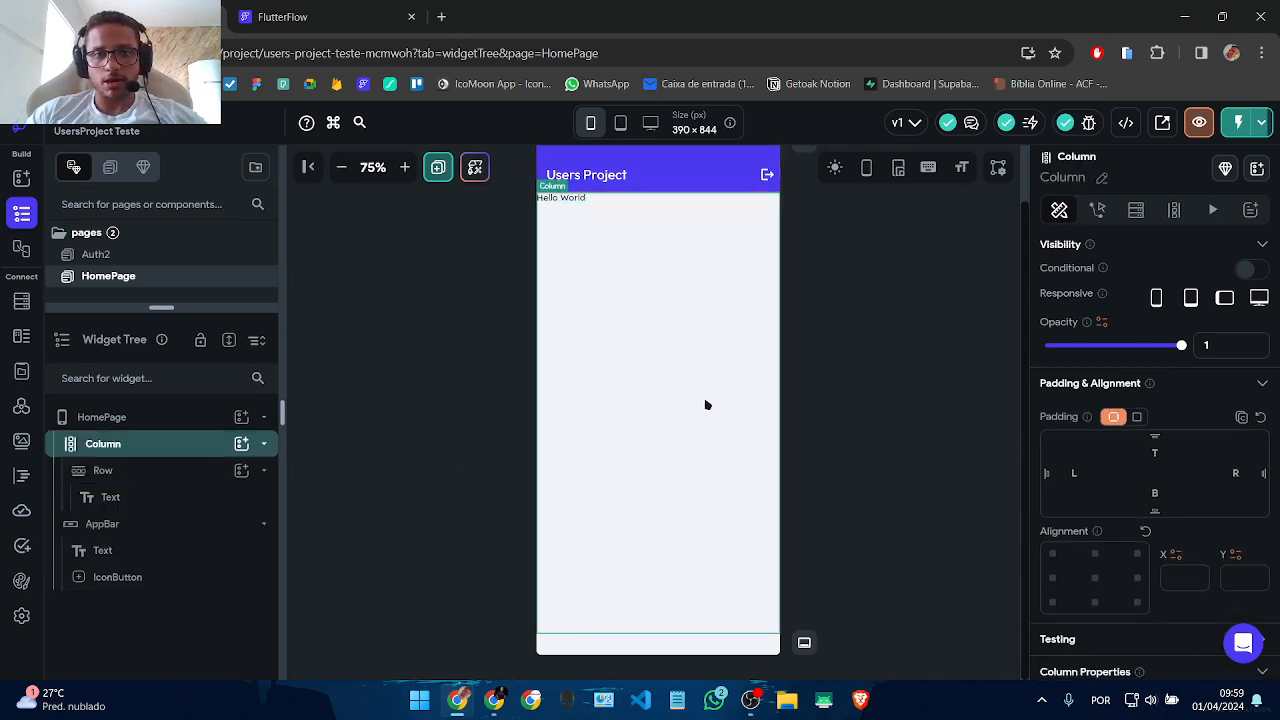
Step: Change the text to 'Publicações' and give the Column uniform padding 16
click(555, 197)
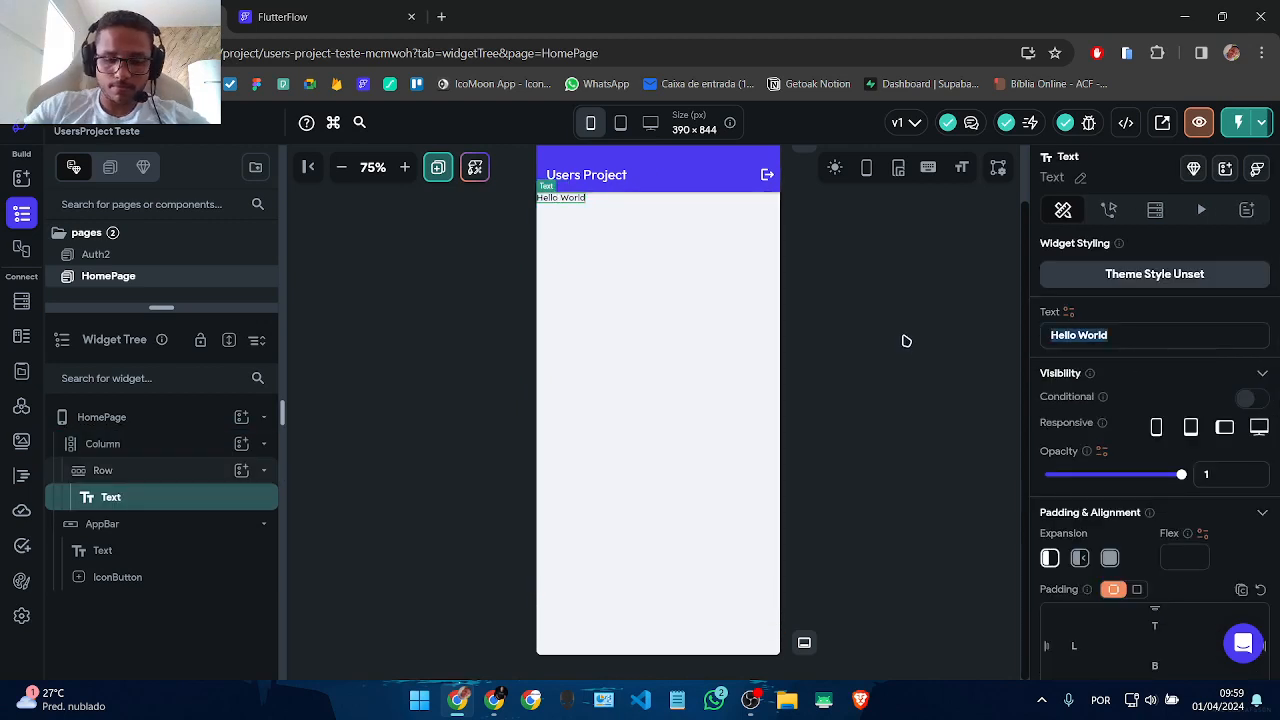
text(Publicações usuar)
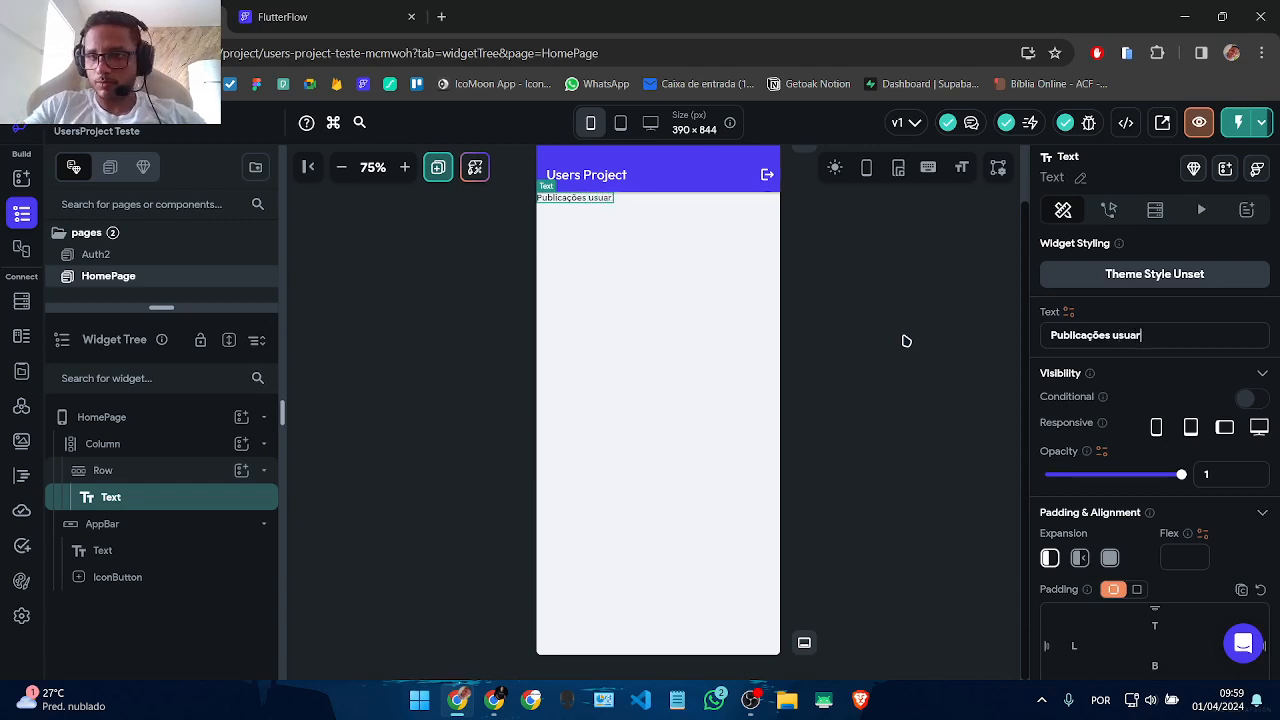
key(BackSpace)
key(BackSpace)
key(BackSpace)
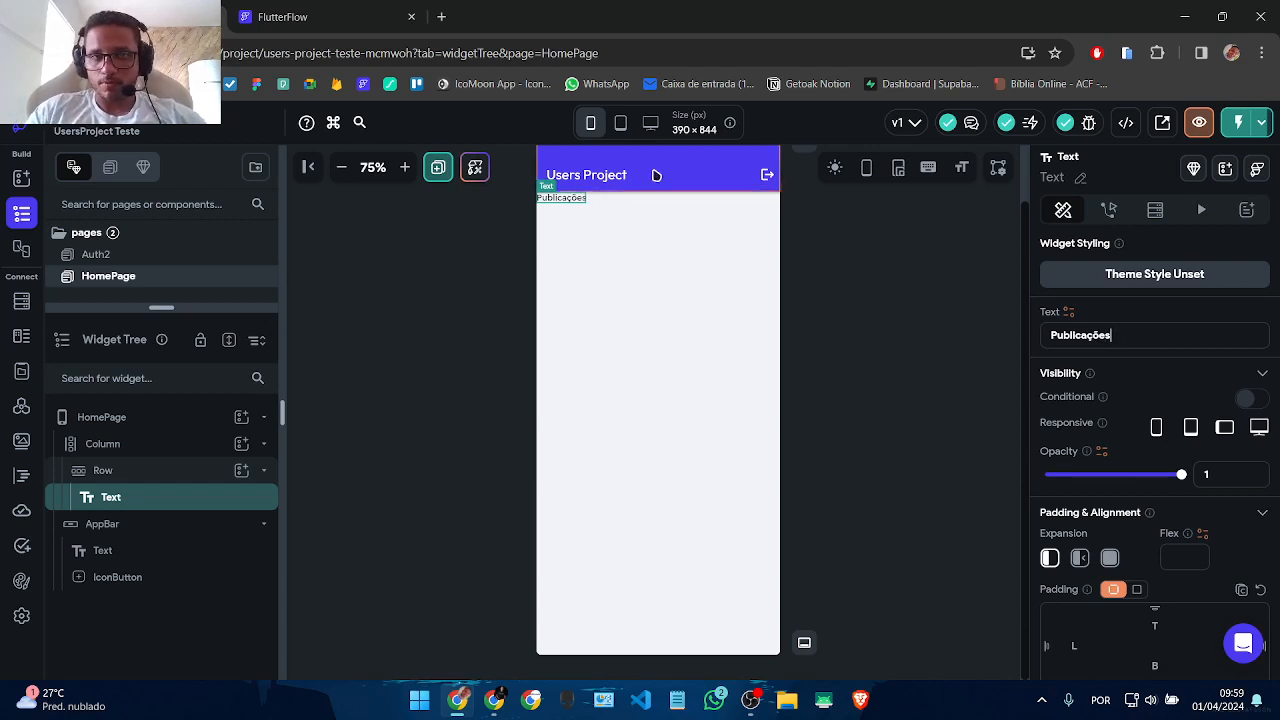
click(707, 290)
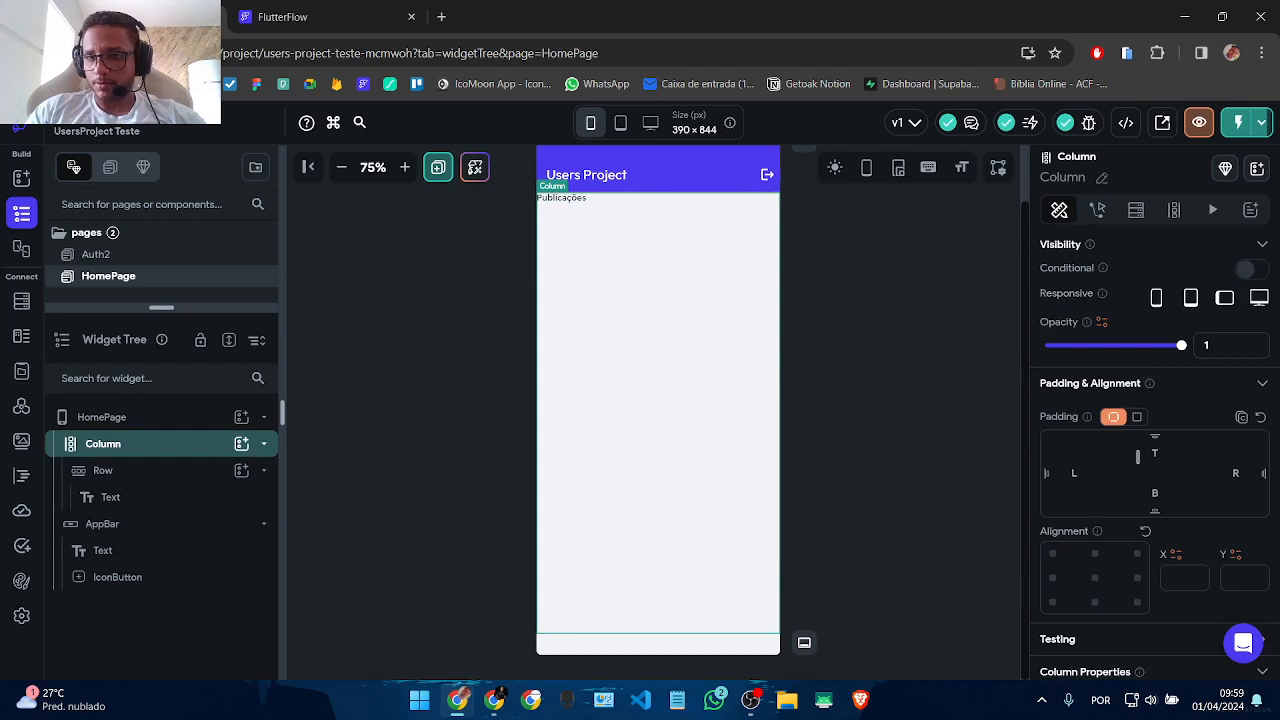
click(1137, 416)
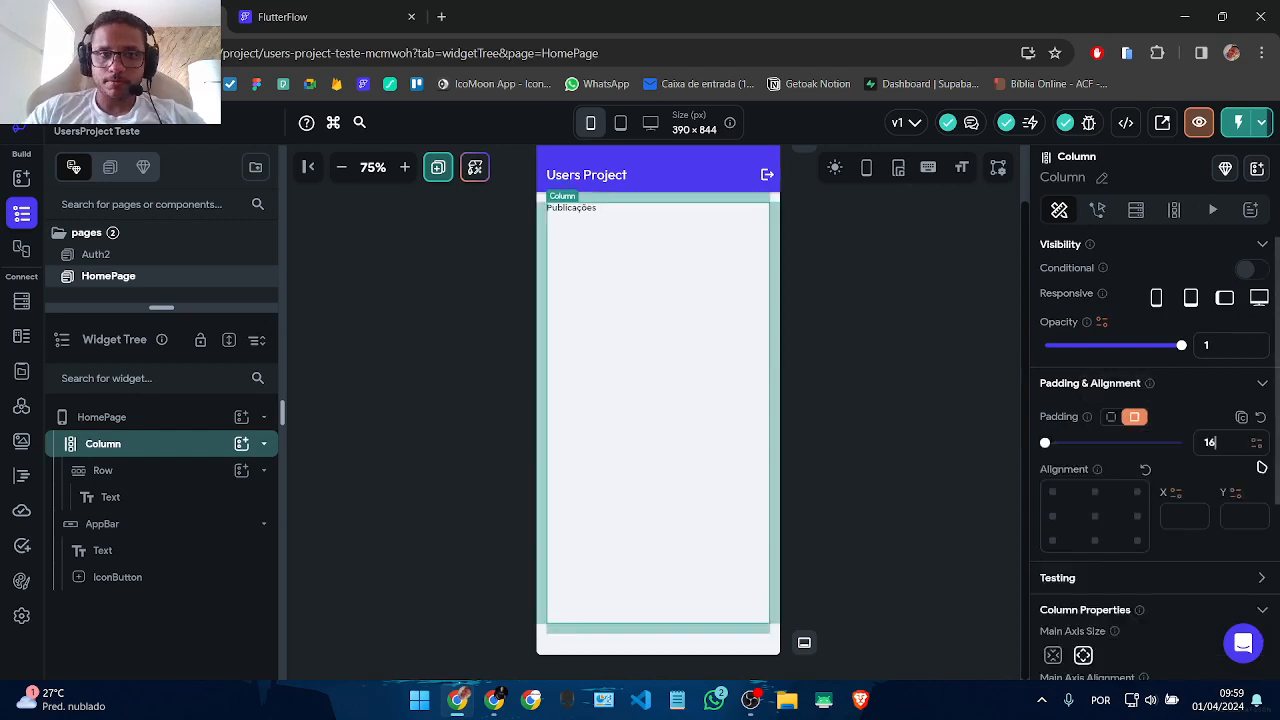
Step: Set the Publicações heading to font size 16 and weight 700 Bold
click(571, 207)
scroll(1161, 337, down, 6)
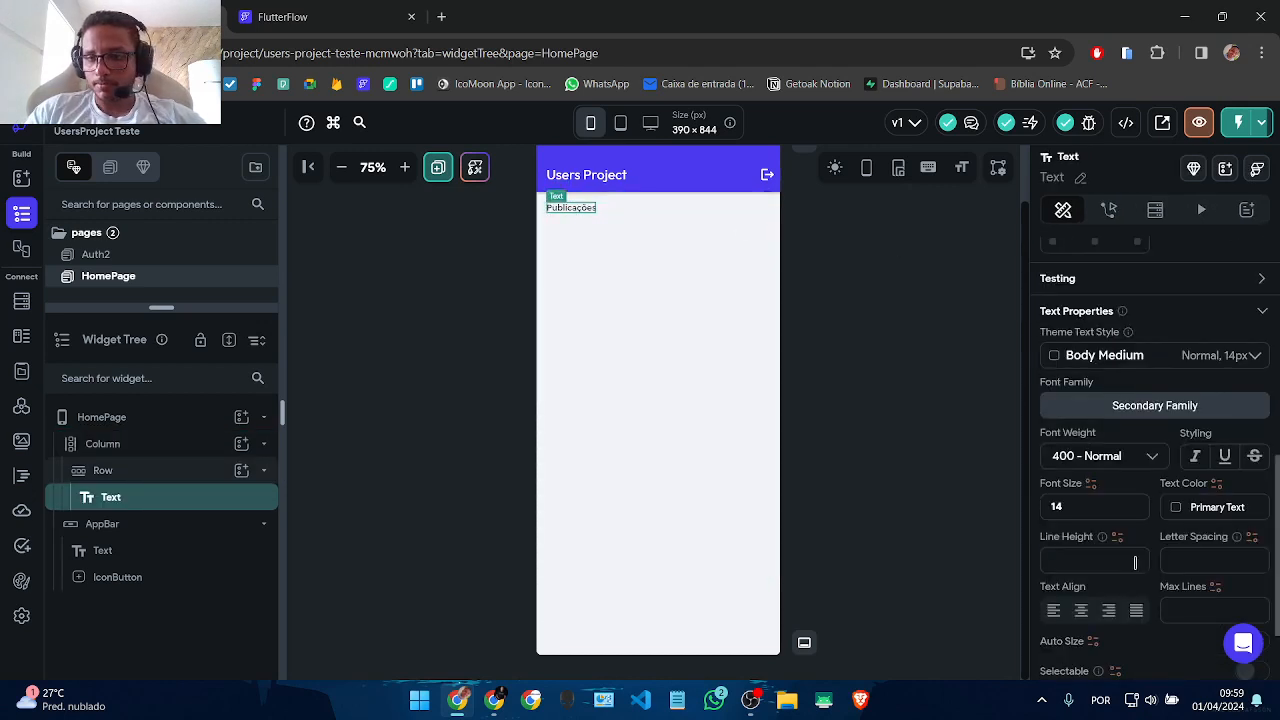
drag(1087, 508, 874, 516)
text(16)
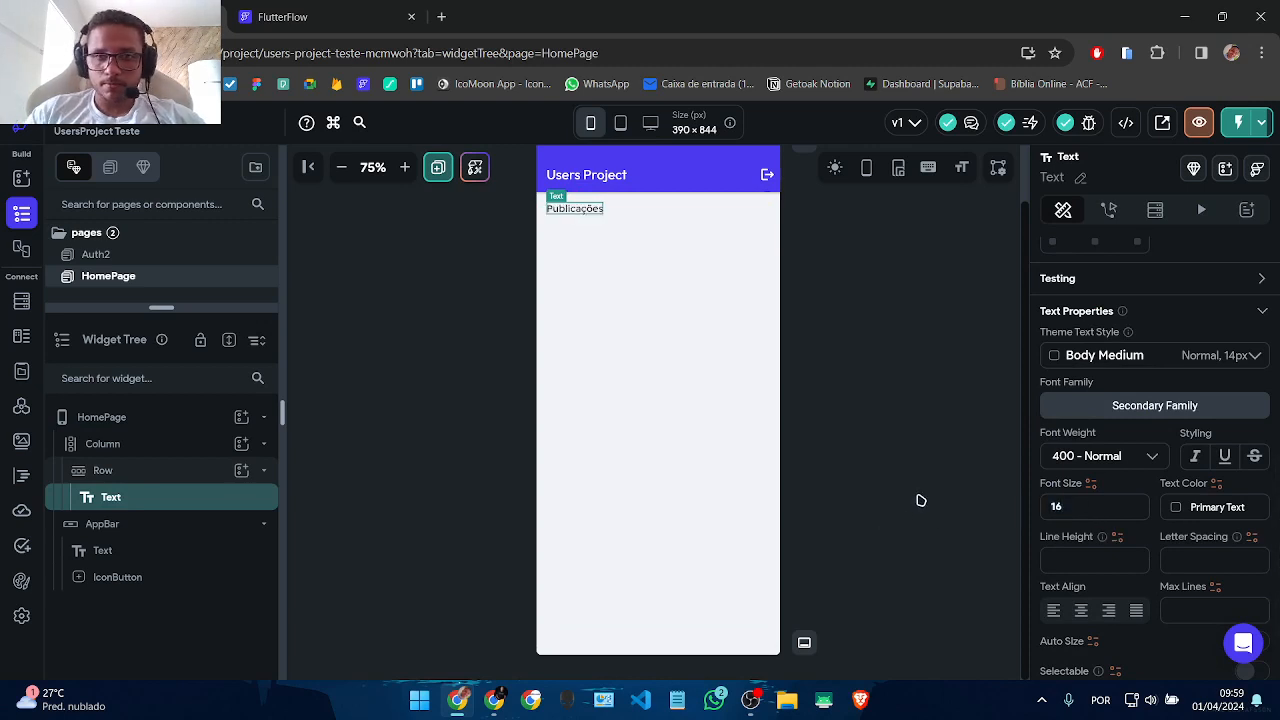
click(1097, 455)
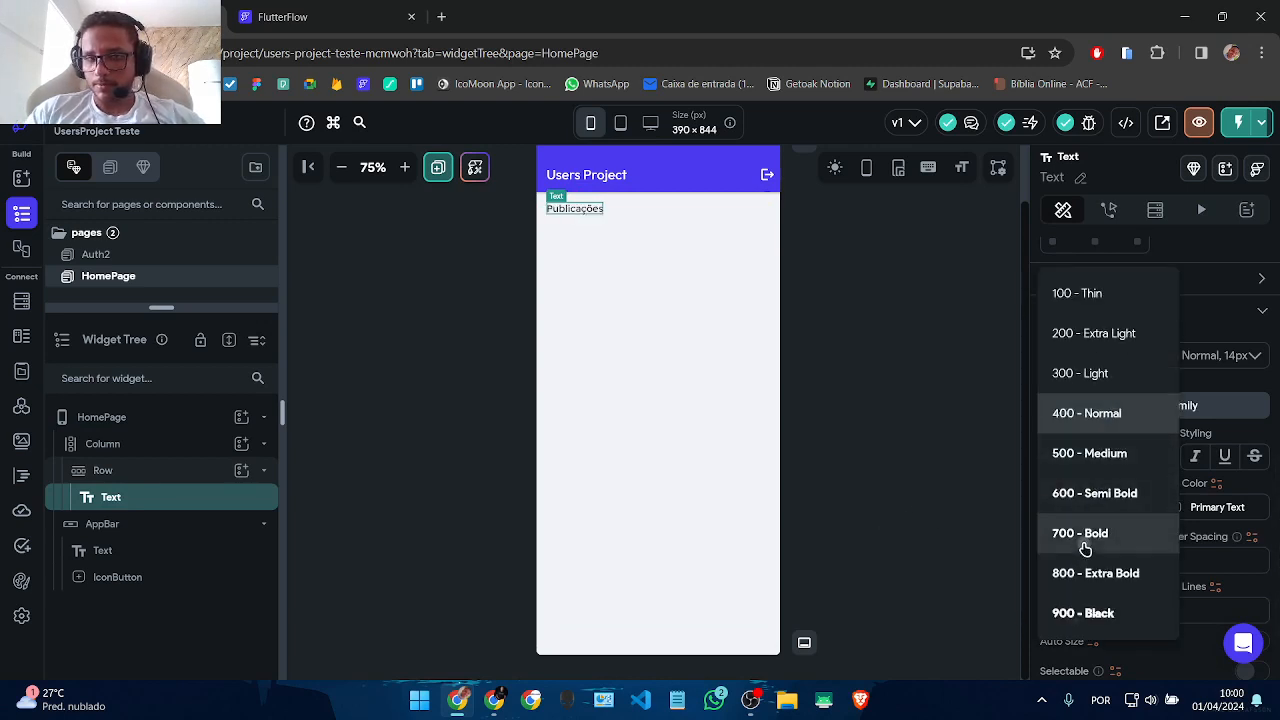
click(1097, 531)
click(866, 417)
click(652, 246)
click(648, 184)
click(647, 209)
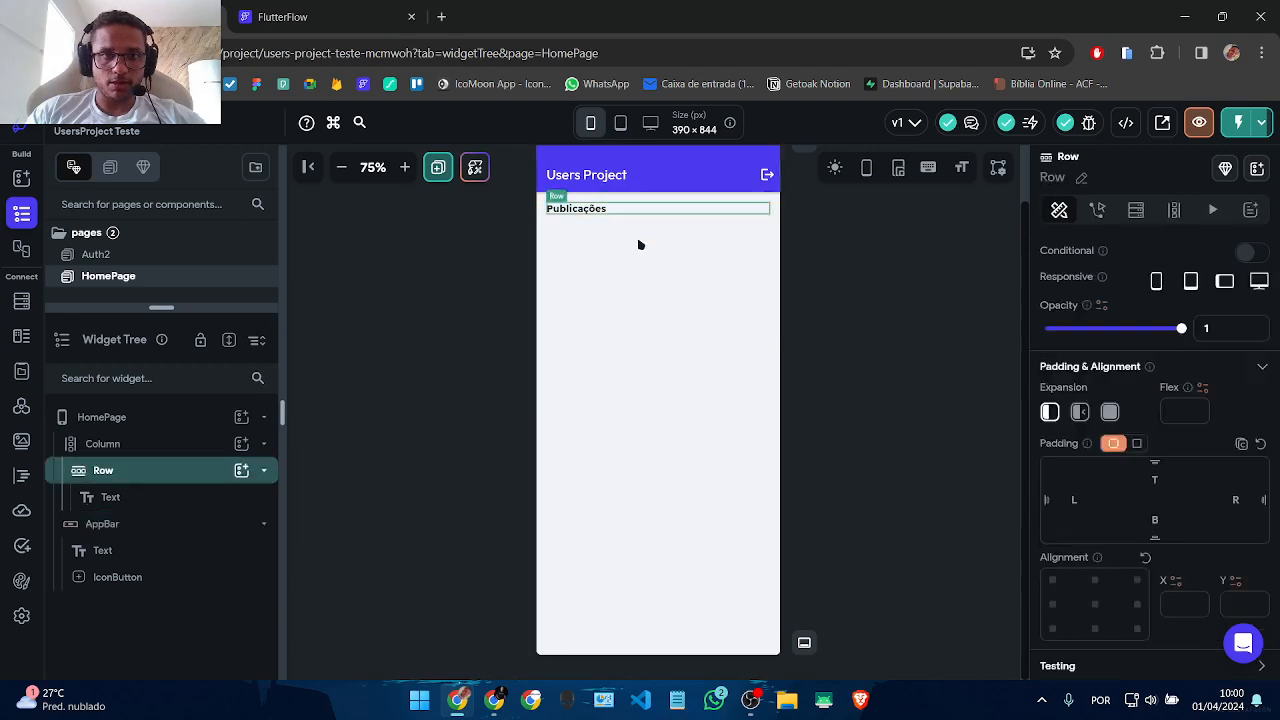
click(625, 275)
scroll(1083, 520, down, 3)
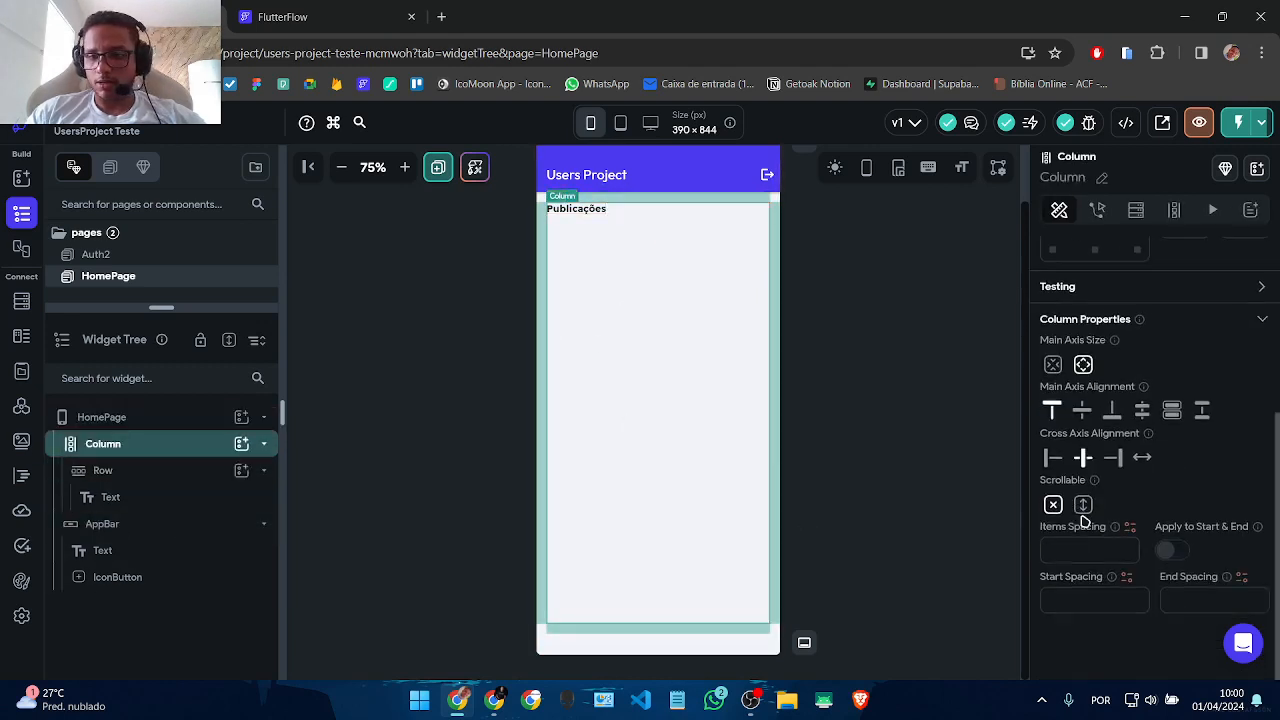
Step: Add an expanded ListView to the Column below the heading
click(241, 446)
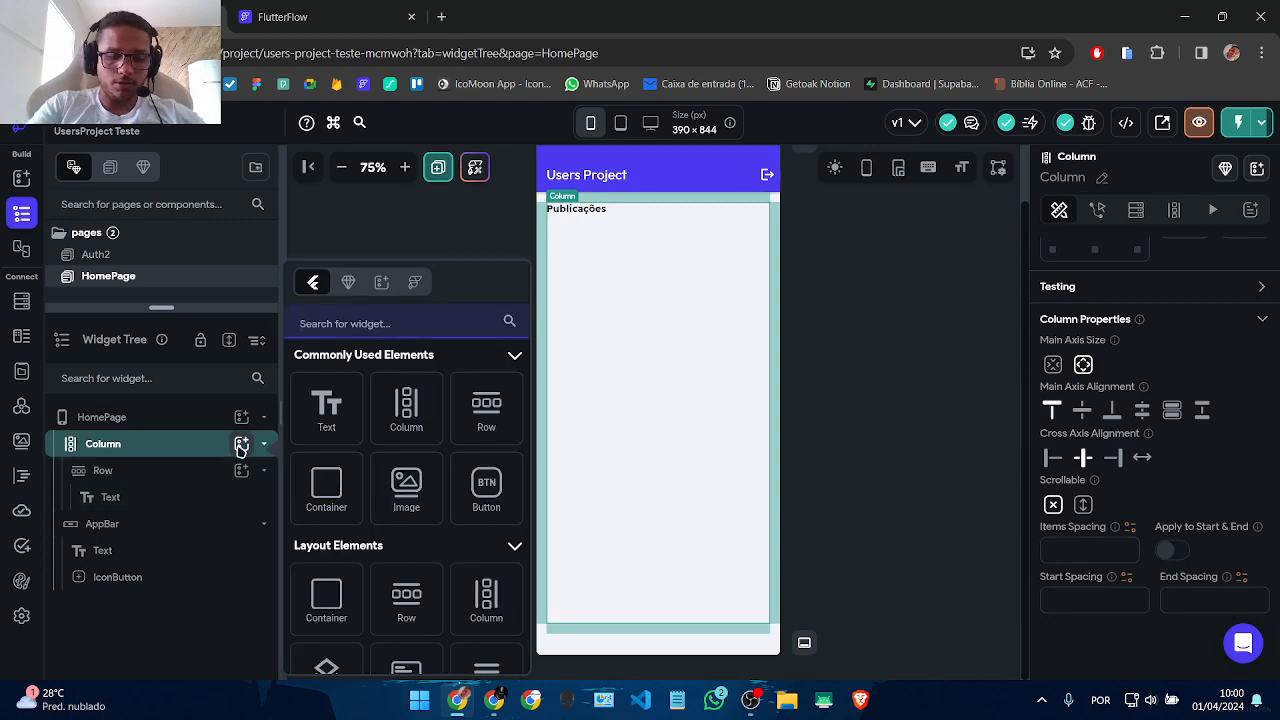
text(listvew)
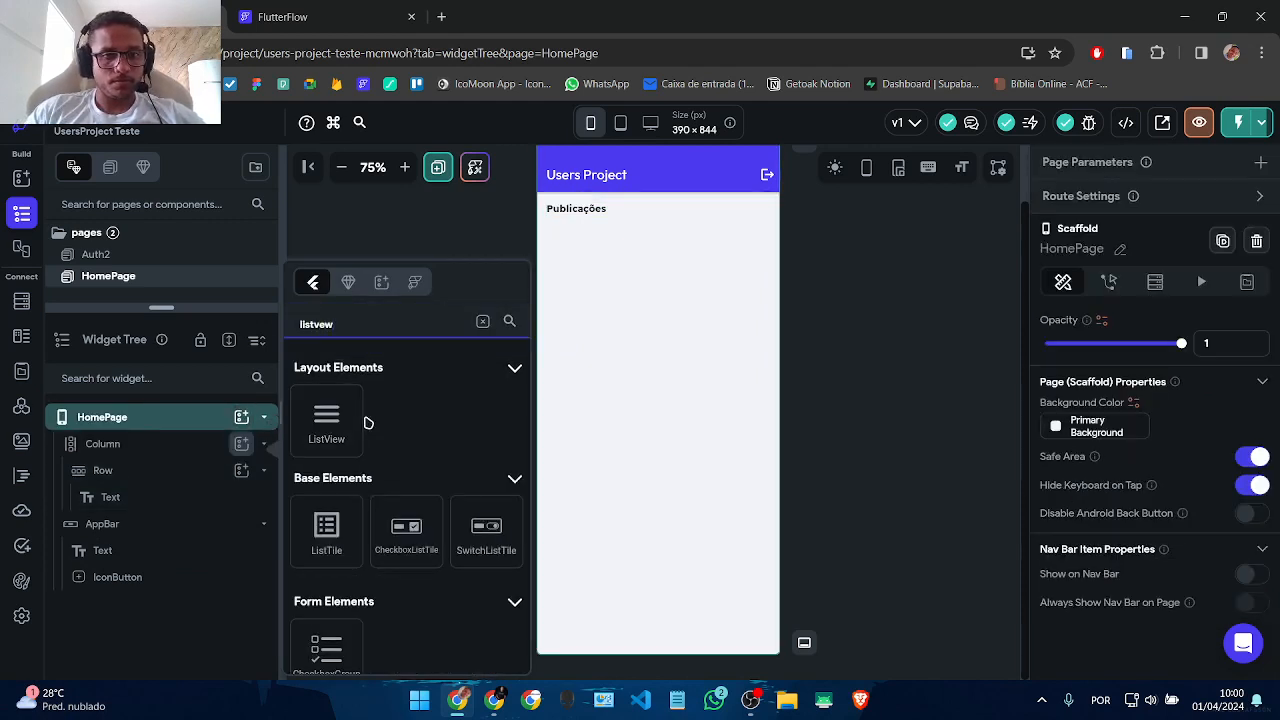
click(326, 425)
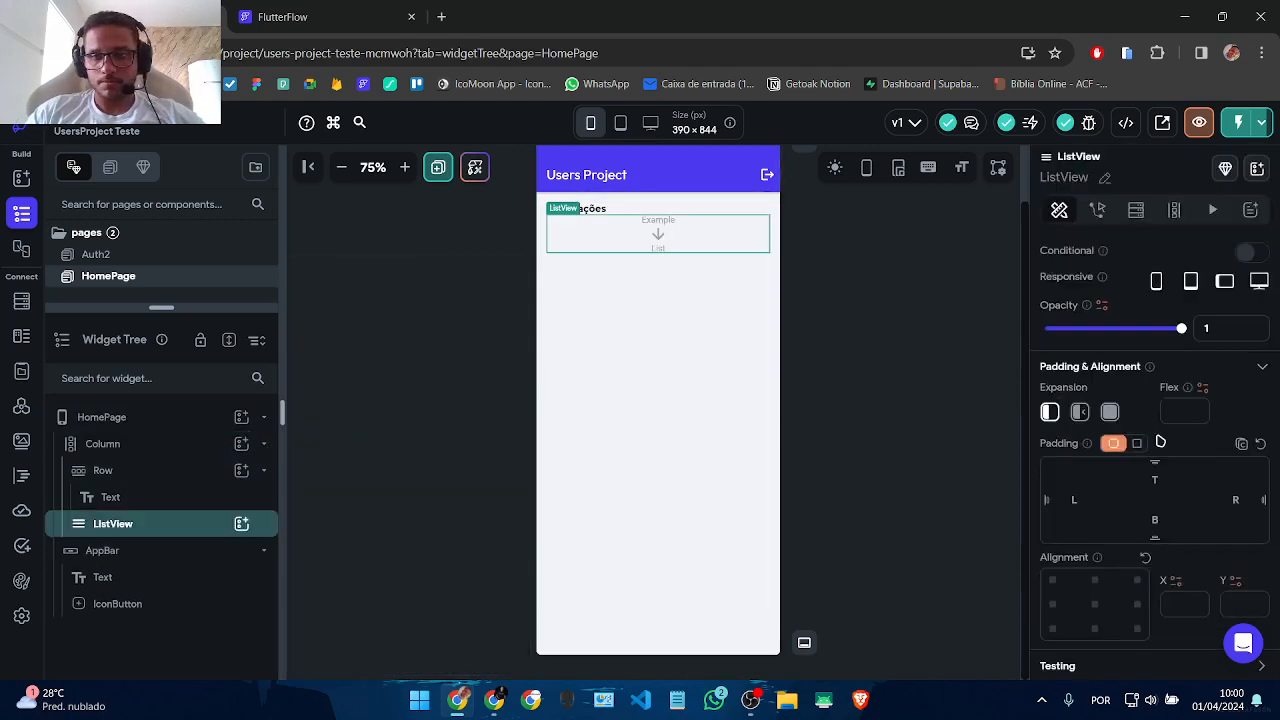
click(1112, 413)
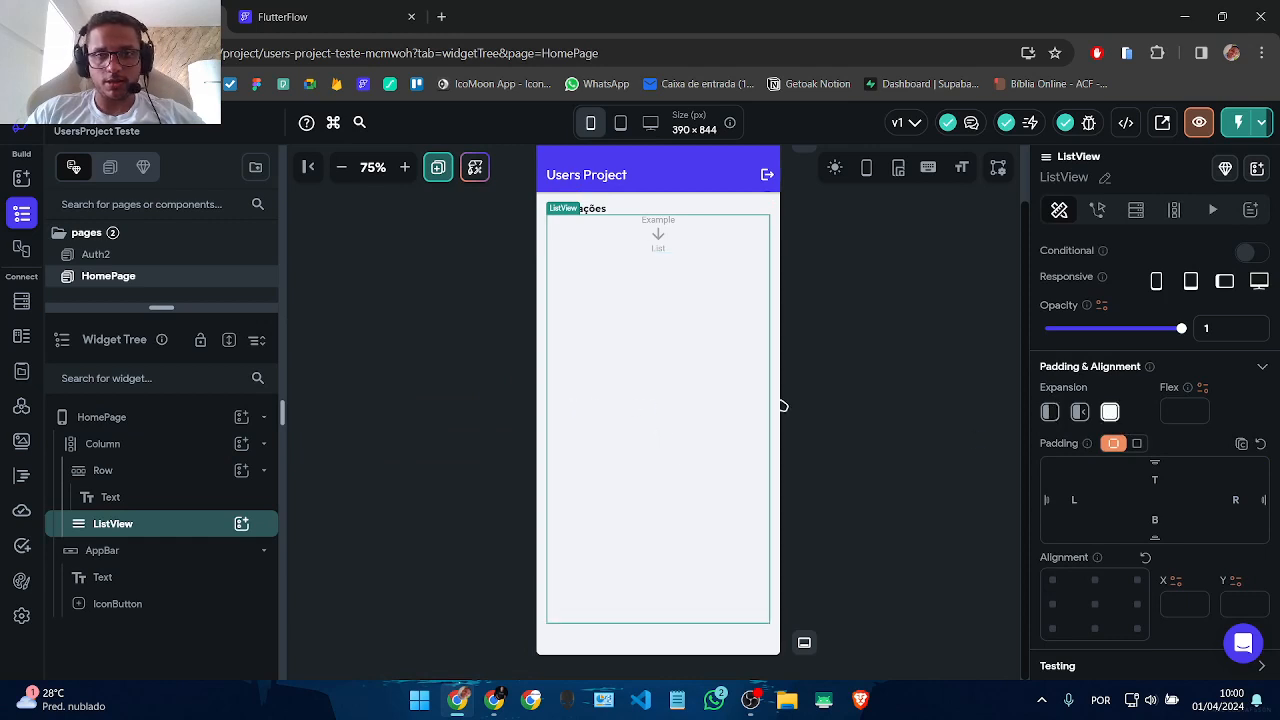
text(16)
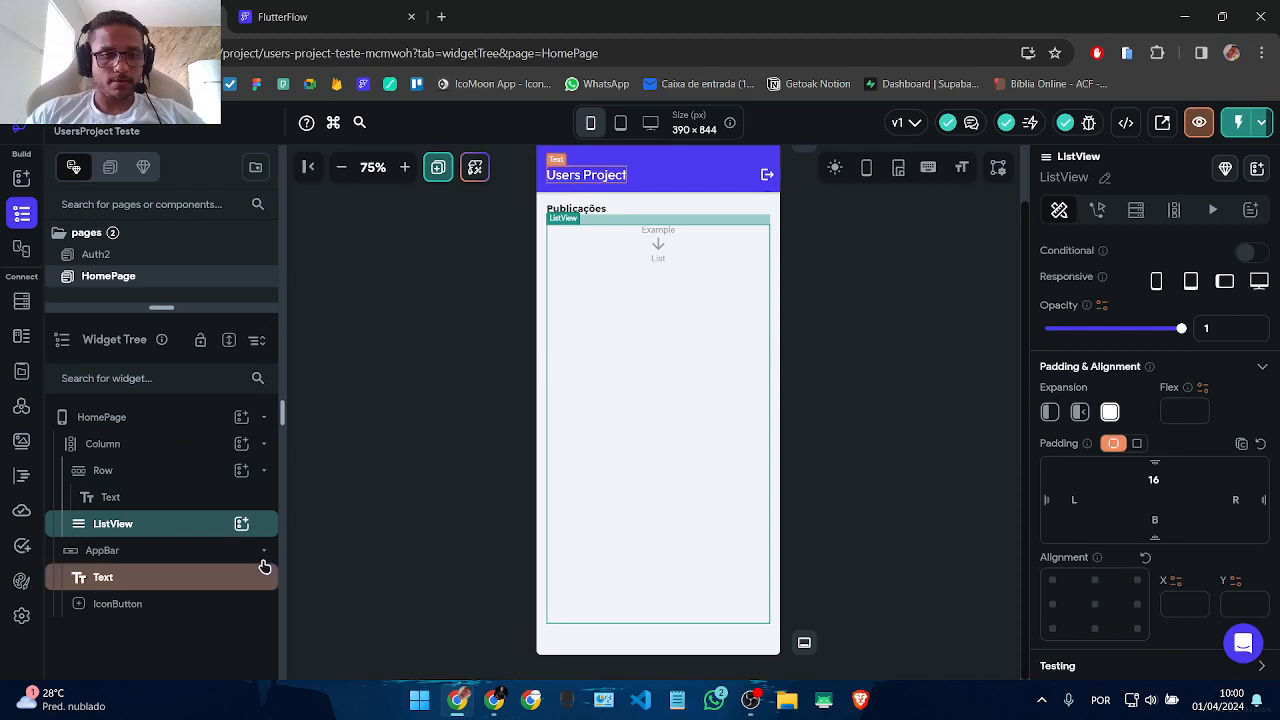
Step: Give the ListView a Query Collection backend query on publicacoes
click(1176, 210)
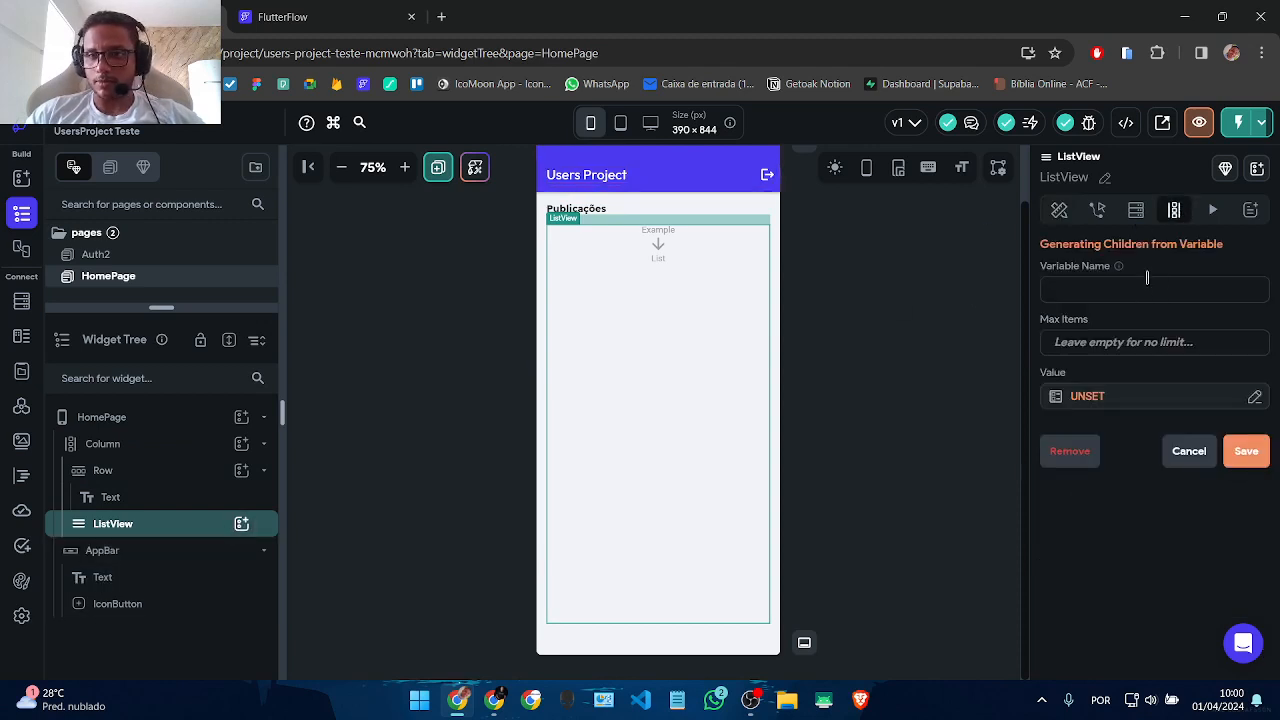
click(1136, 210)
click(1100, 250)
click(818, 224)
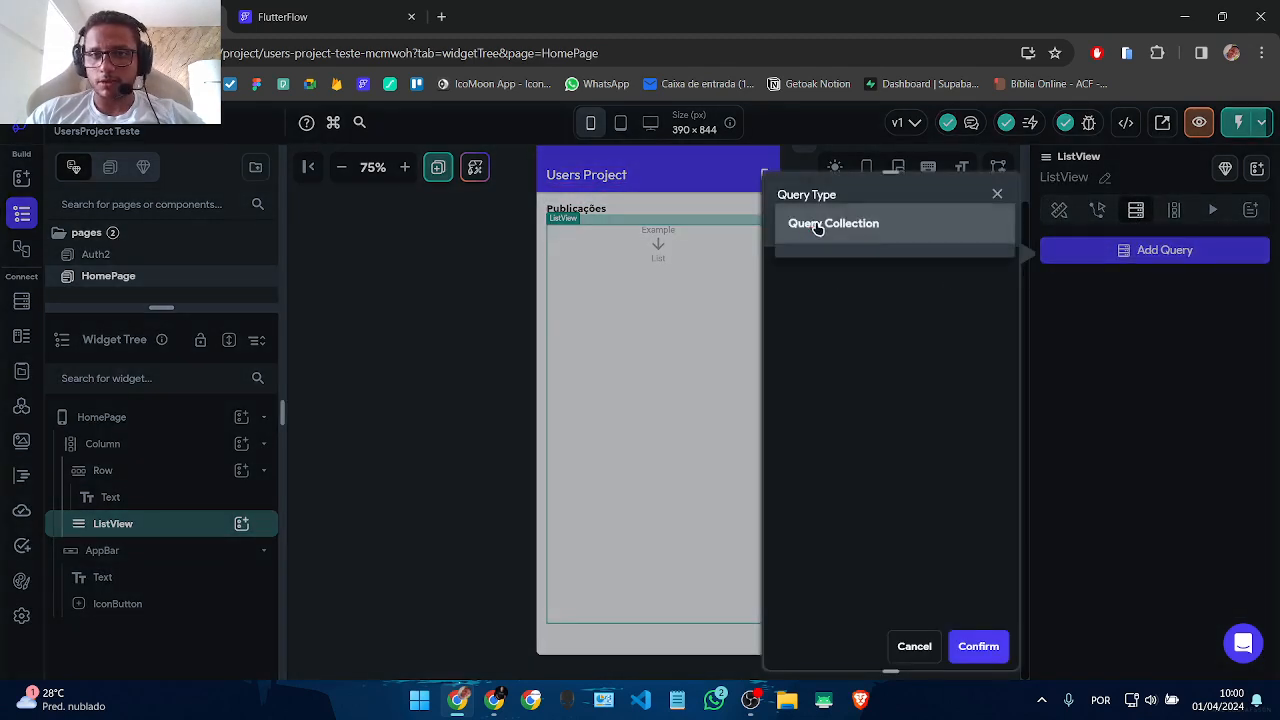
click(836, 238)
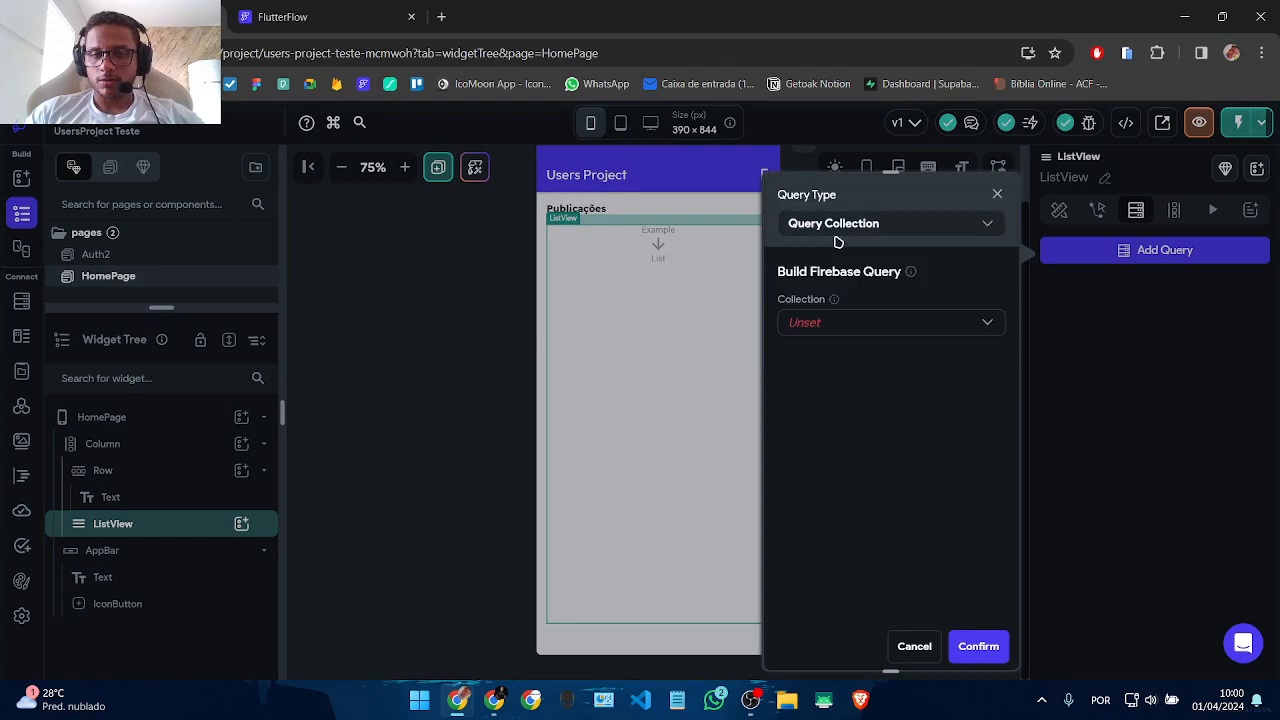
click(828, 324)
click(837, 378)
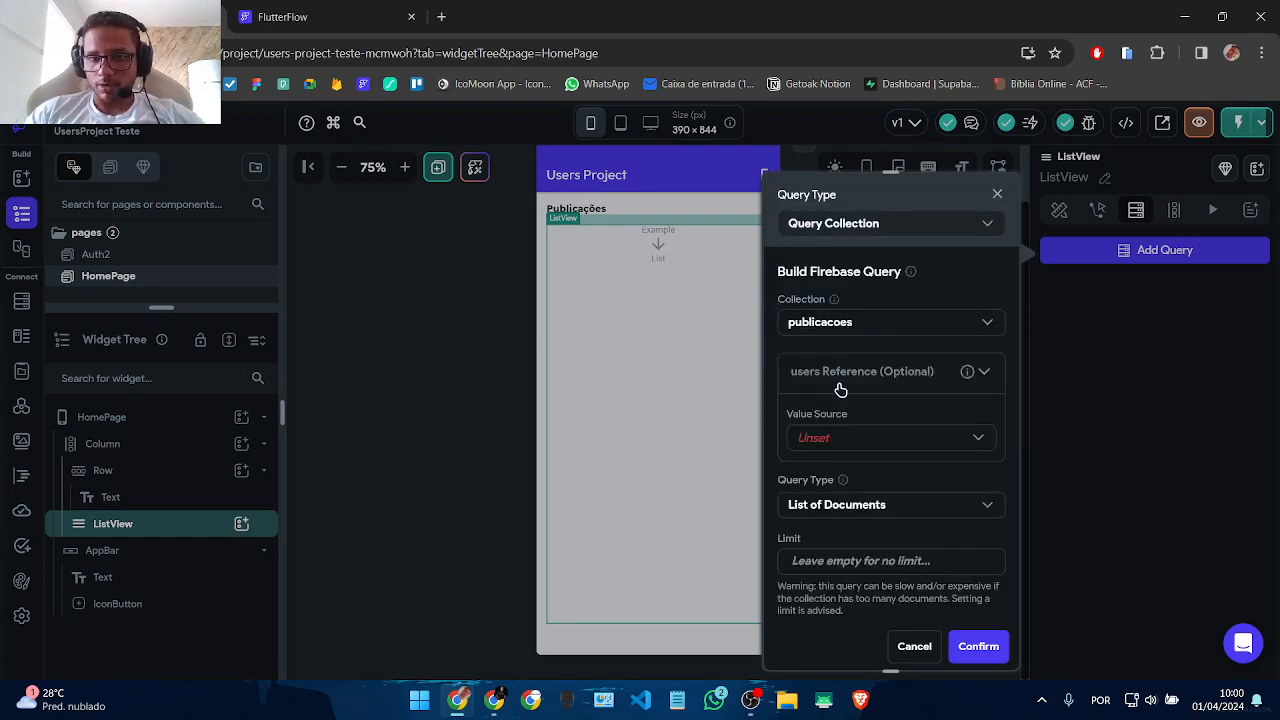
Step: Filter the query's users reference by the authenticated user's reference and confirm
click(837, 436)
click(832, 472)
click(826, 495)
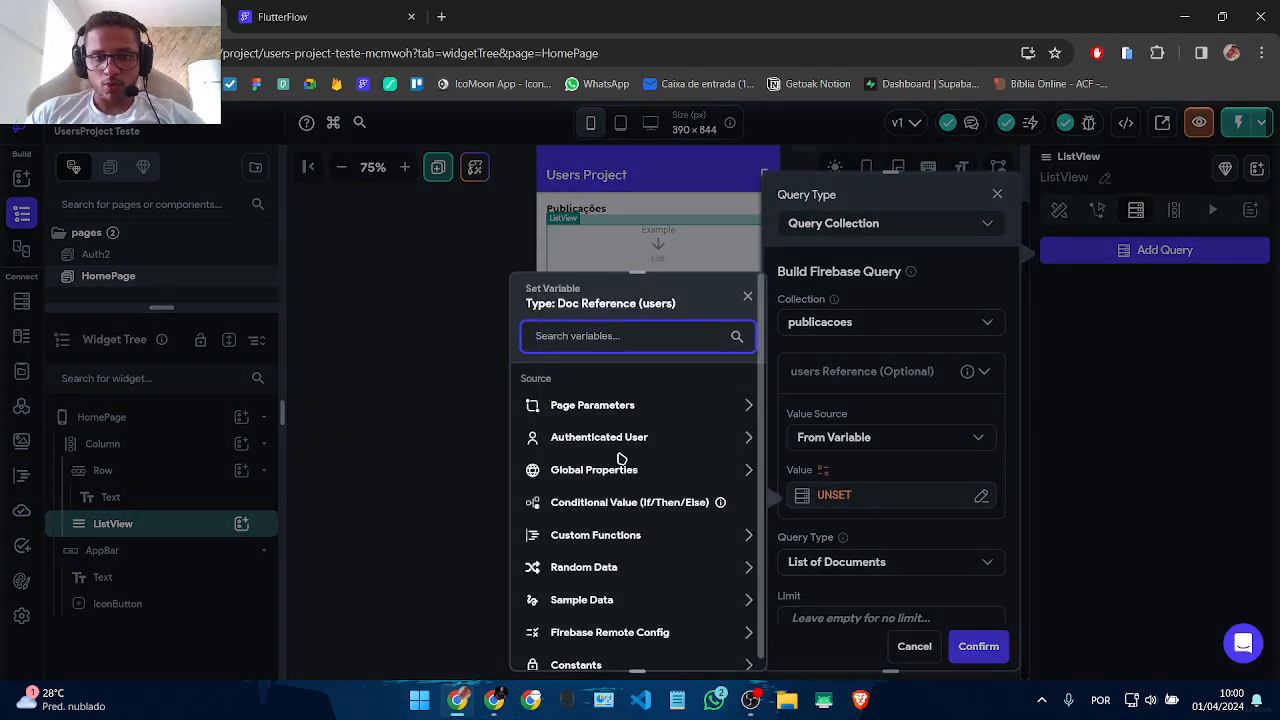
click(605, 439)
scroll(618, 464, down, 3)
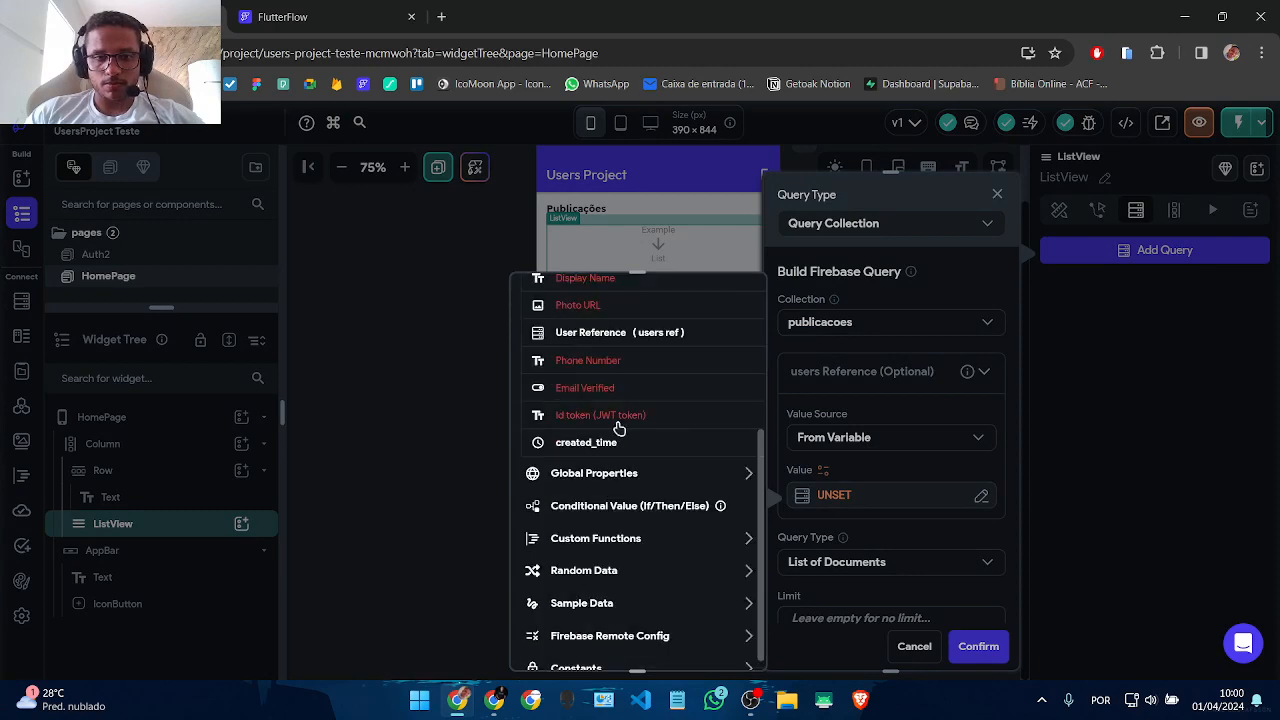
click(660, 345)
click(722, 645)
scroll(875, 550, down, 3)
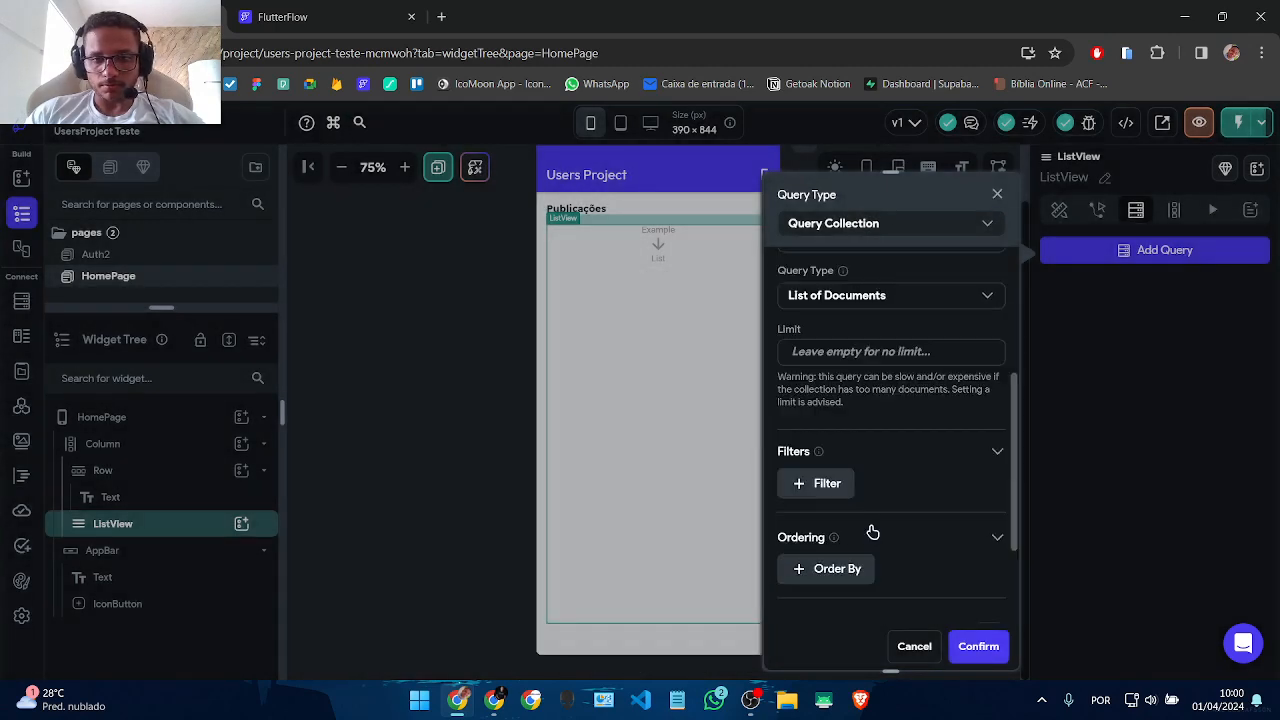
click(972, 645)
click(780, 484)
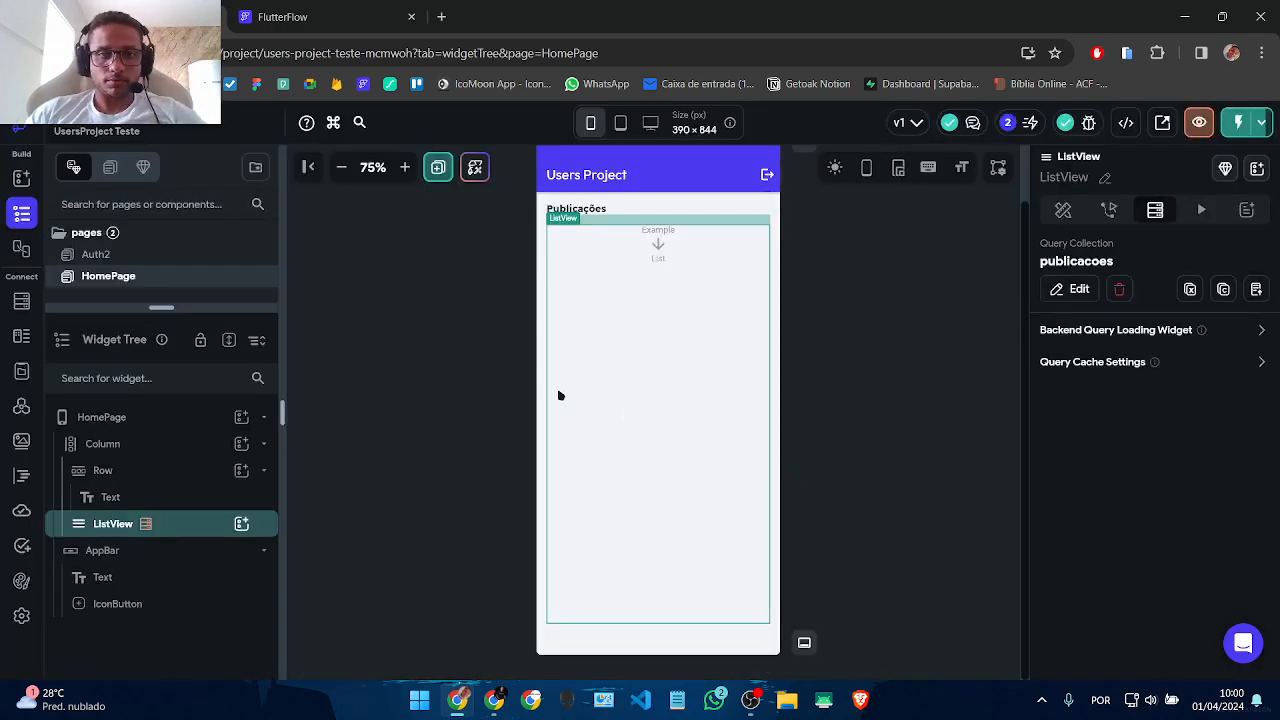
Step: Add a Row to the ListView with a Container inside it
click(241, 525)
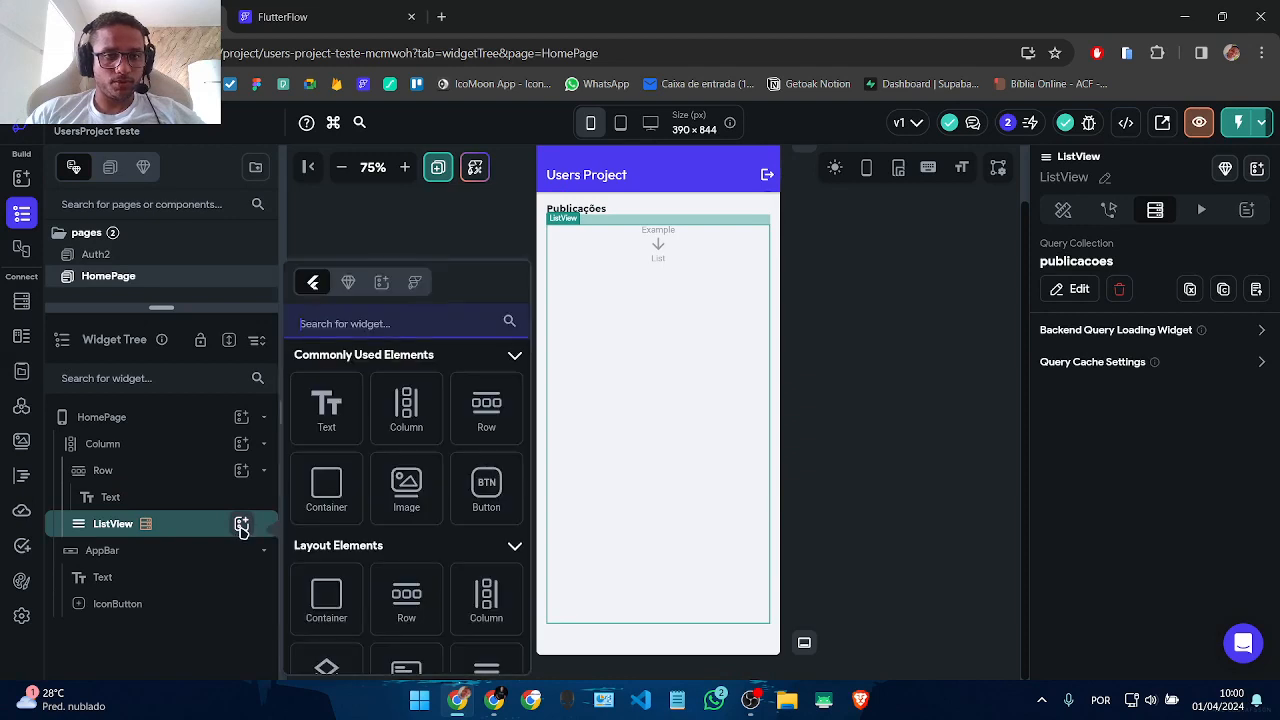
click(484, 411)
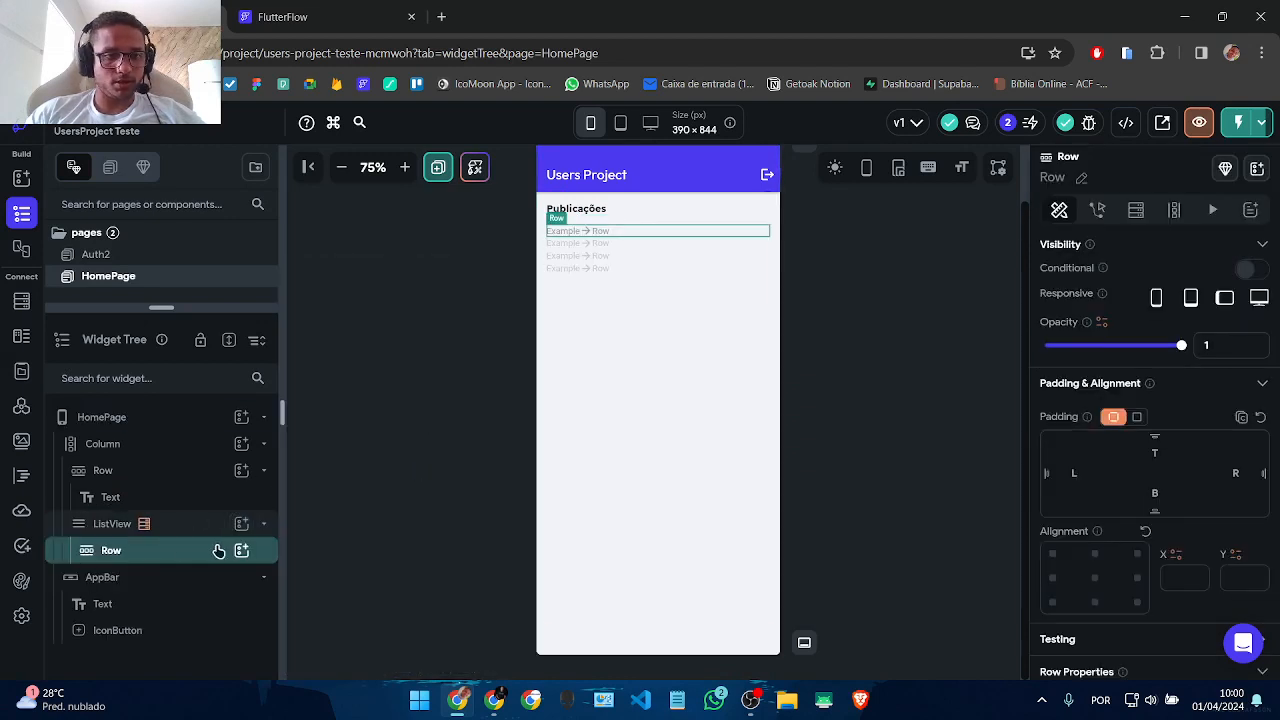
click(244, 552)
click(327, 480)
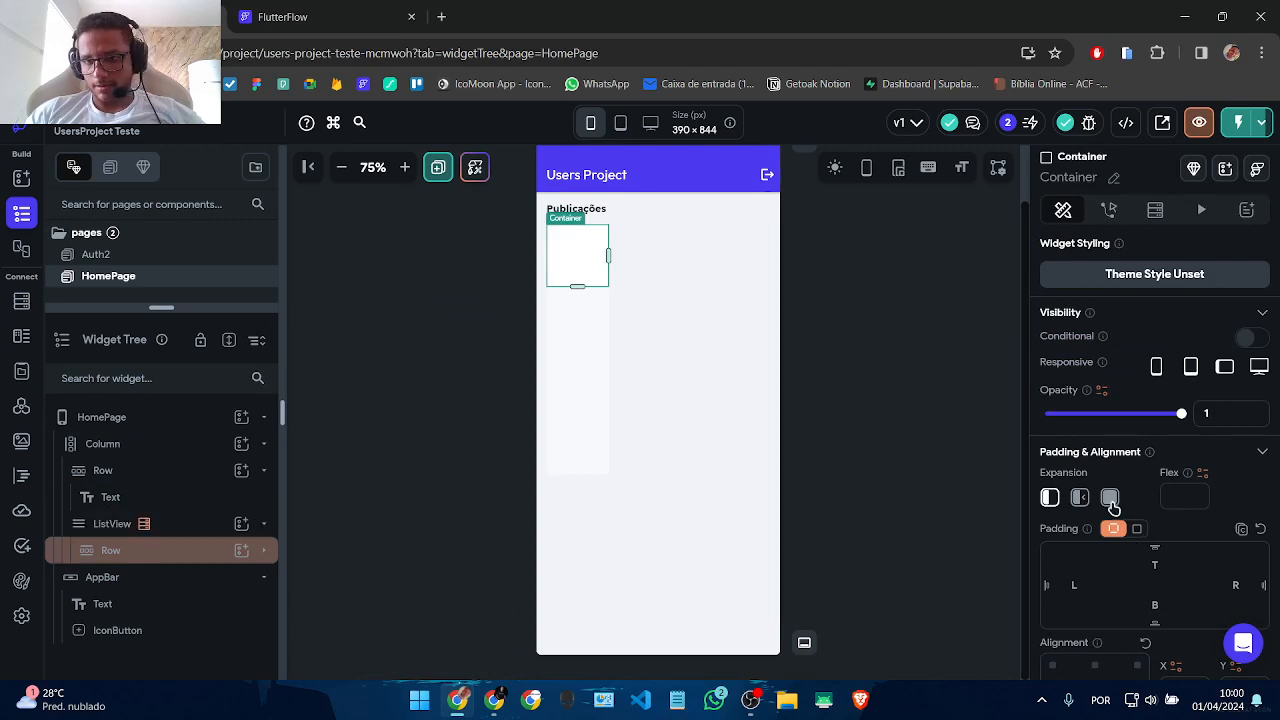
scroll(1163, 580, down, 3)
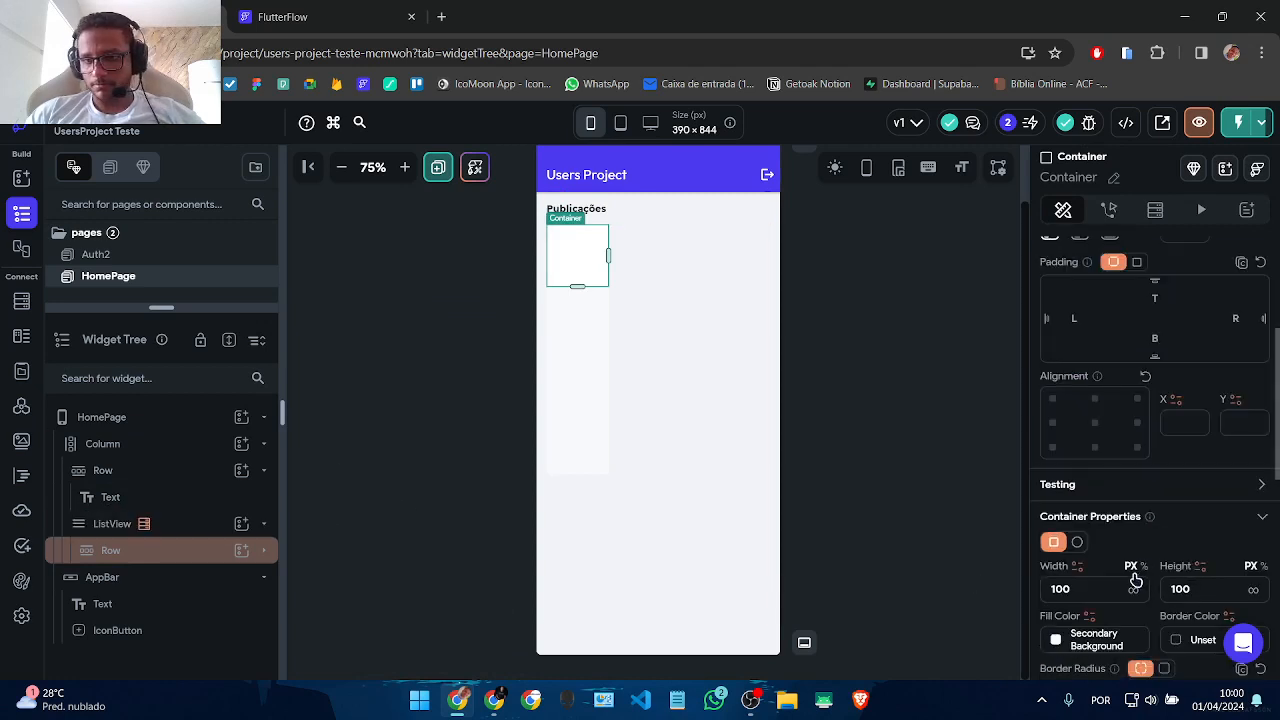
click(1134, 589)
click(897, 479)
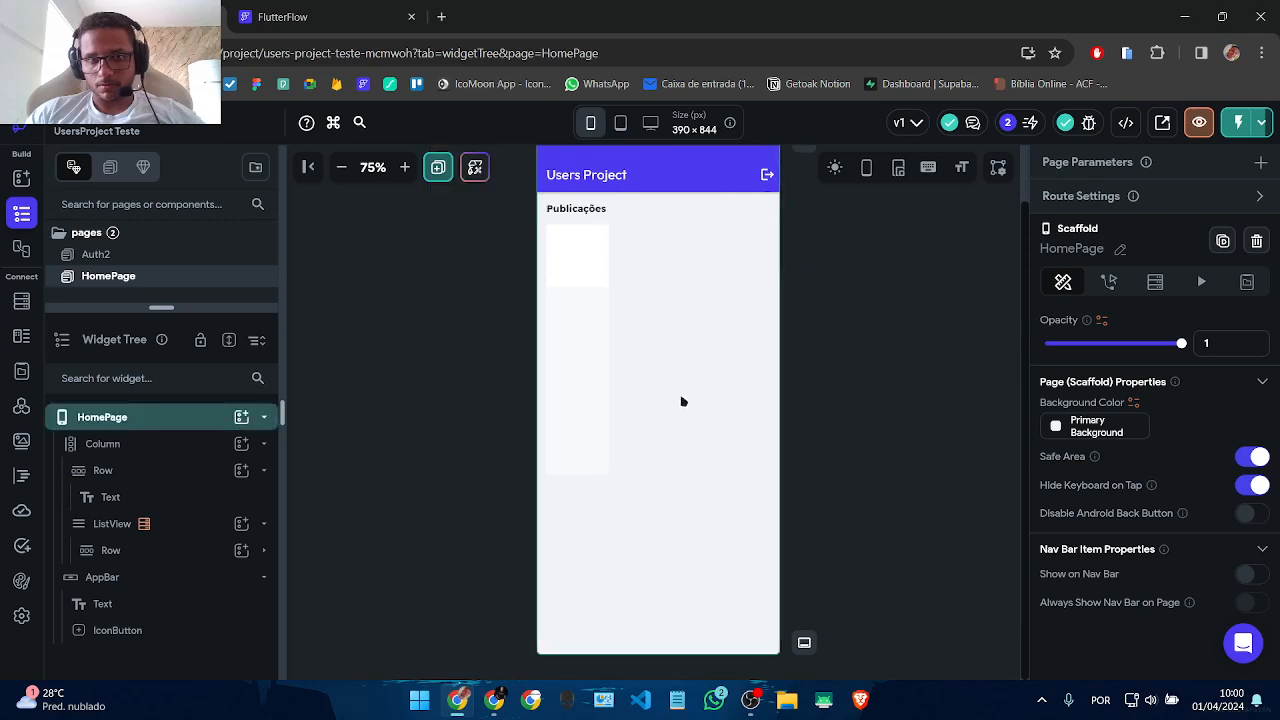
Step: Set the Container to expanded and clear its fixed height
click(590, 262)
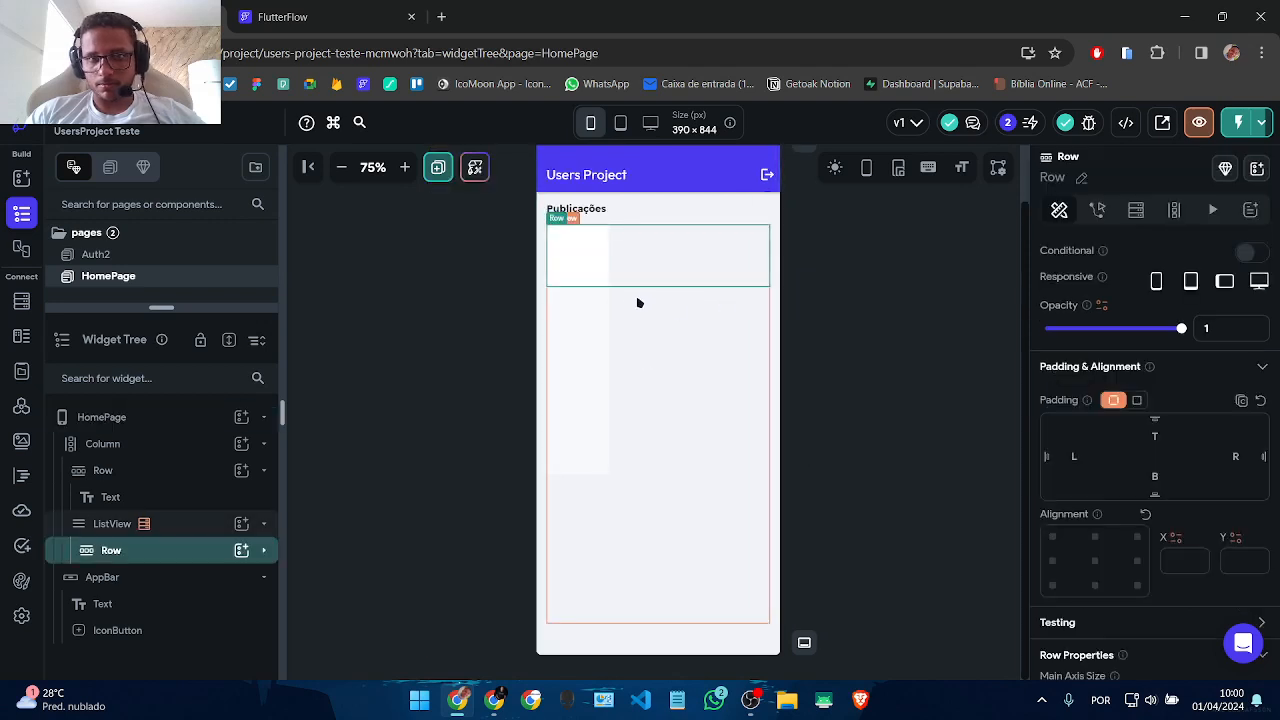
click(578, 284)
click(1109, 480)
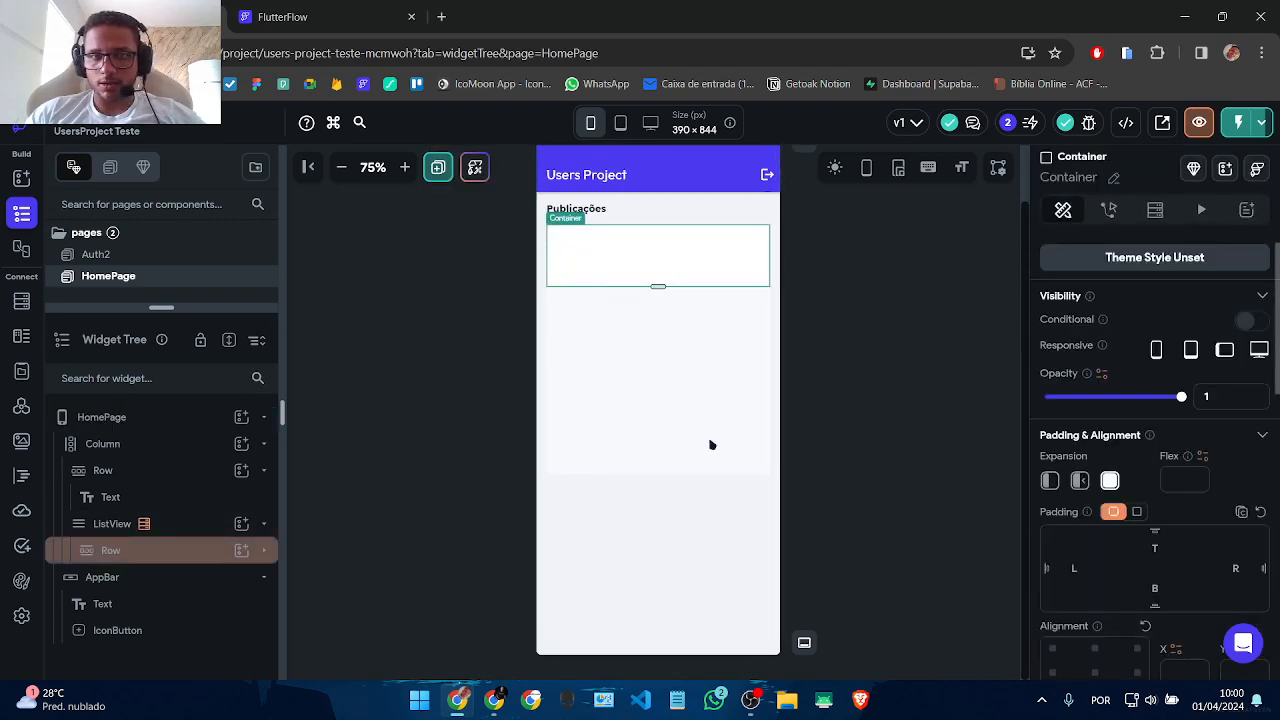
scroll(1212, 540, down, 4)
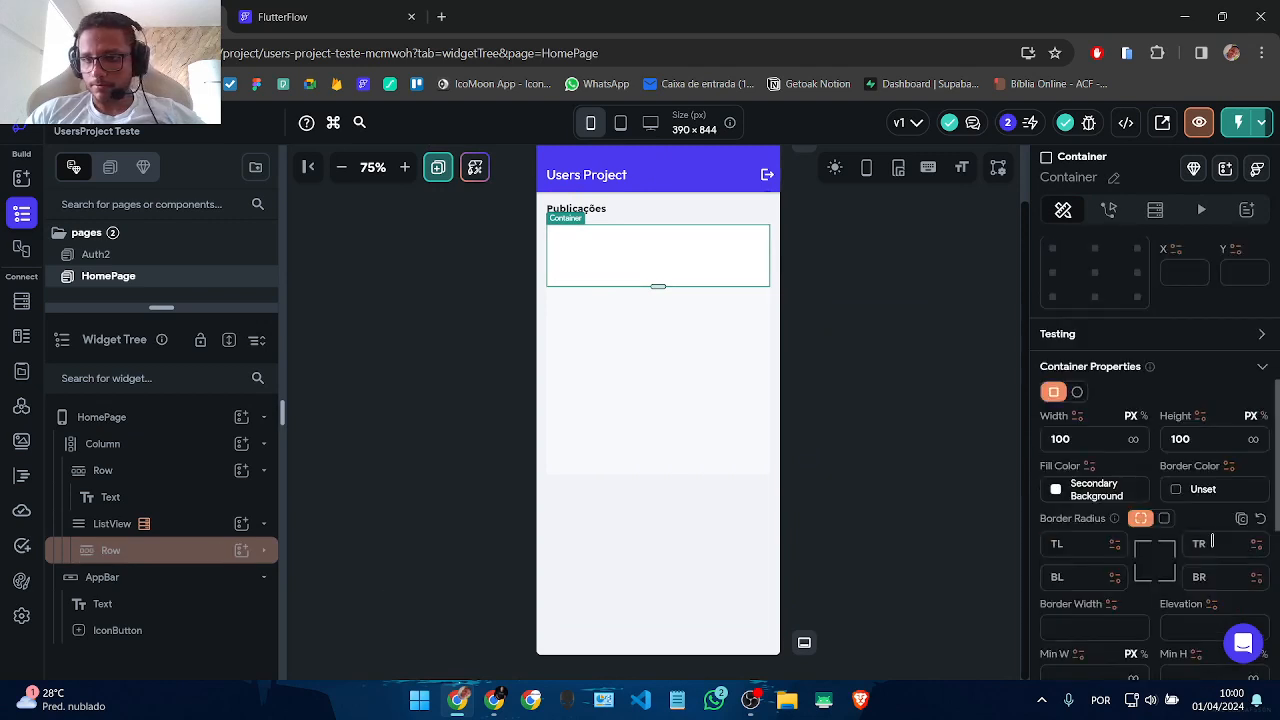
double_click(1204, 431)
key(BackSpace)
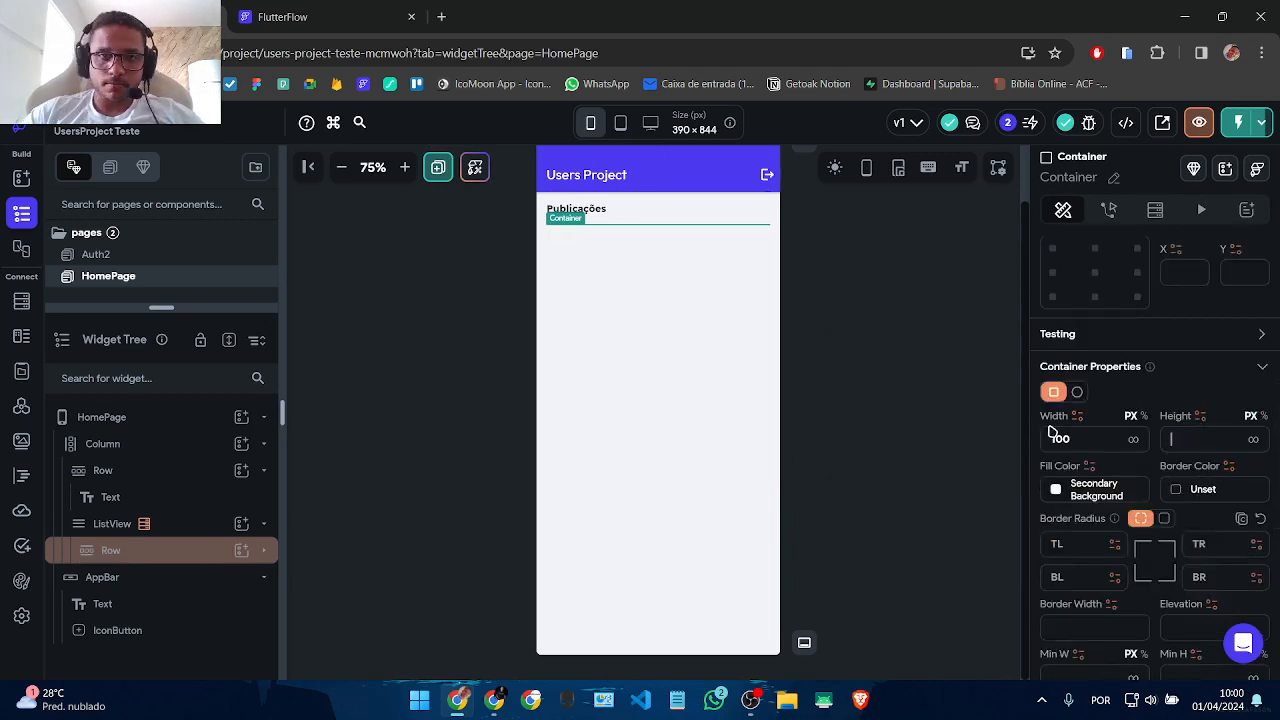
Step: Add a Row inside the Container with uniform padding 8
click(264, 552)
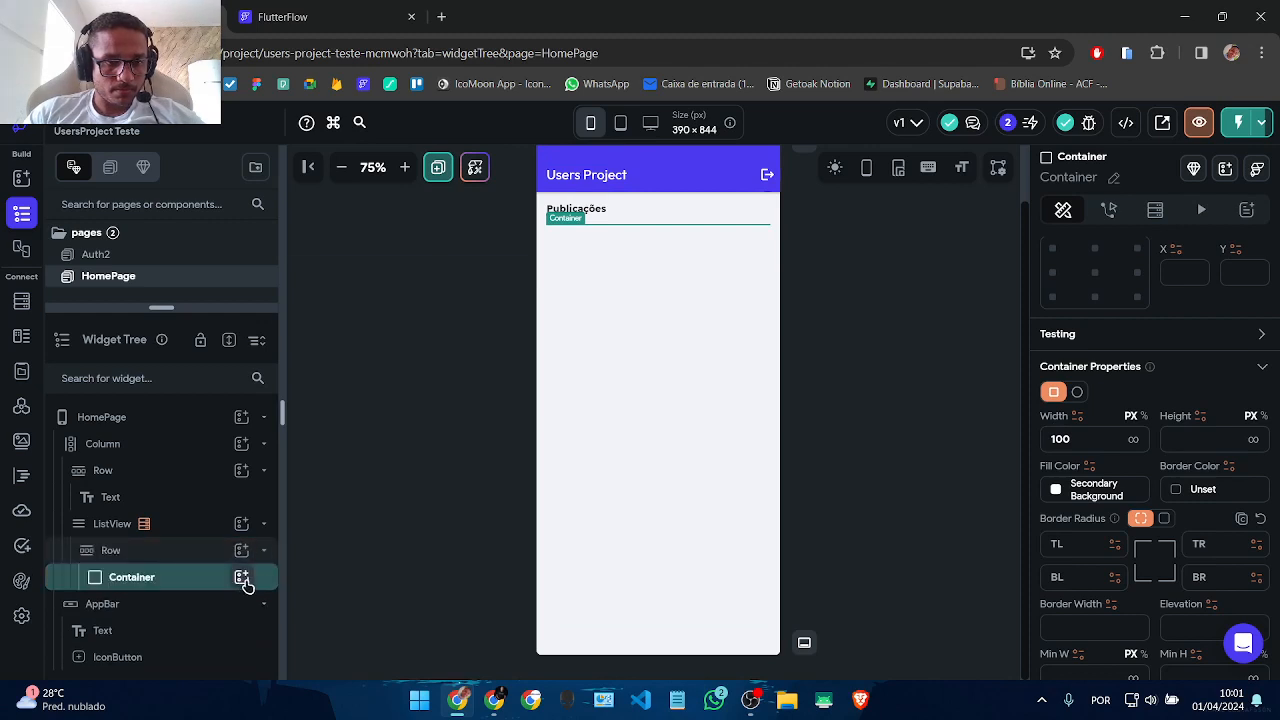
click(242, 579)
click(486, 408)
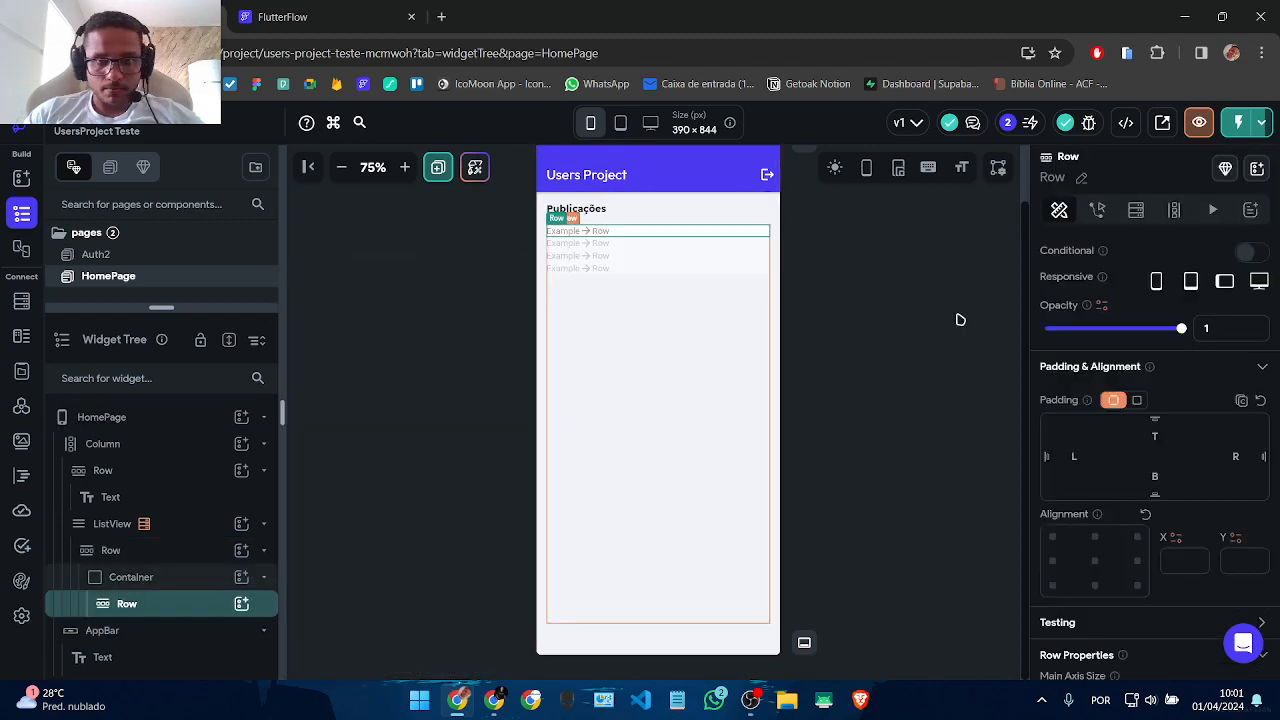
click(1136, 400)
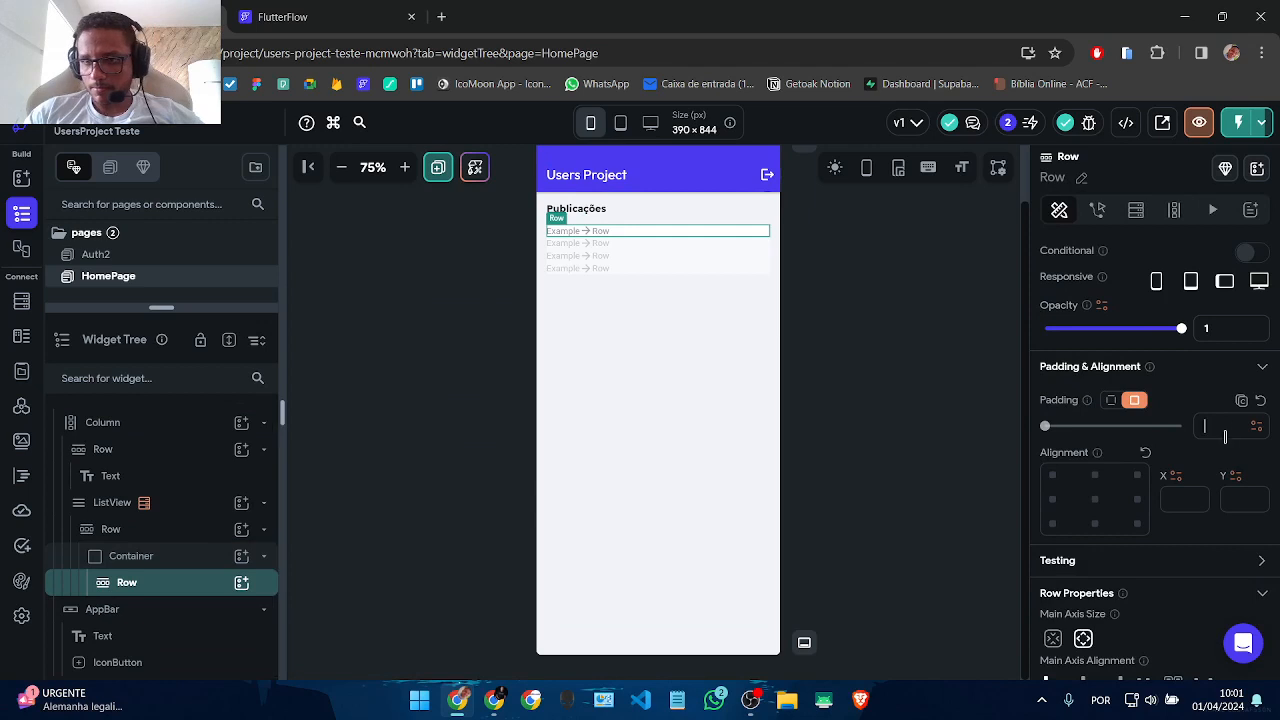
click(1225, 432)
text(8)
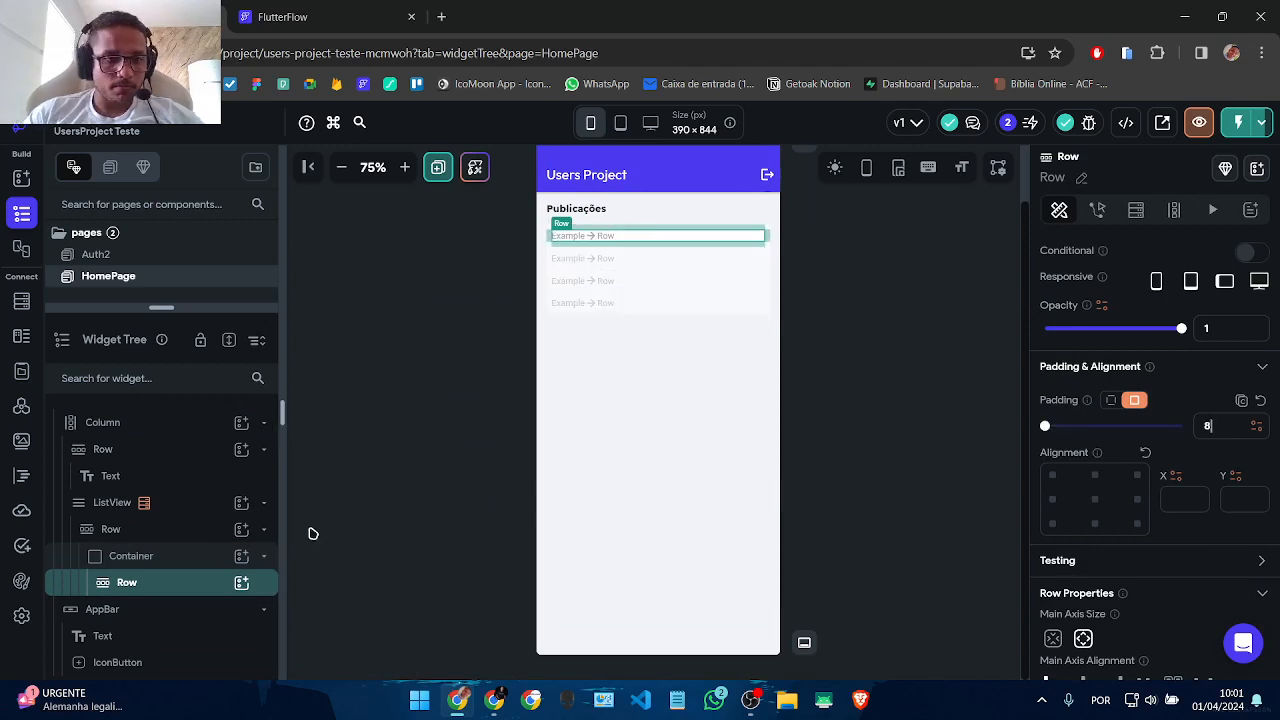
click(241, 582)
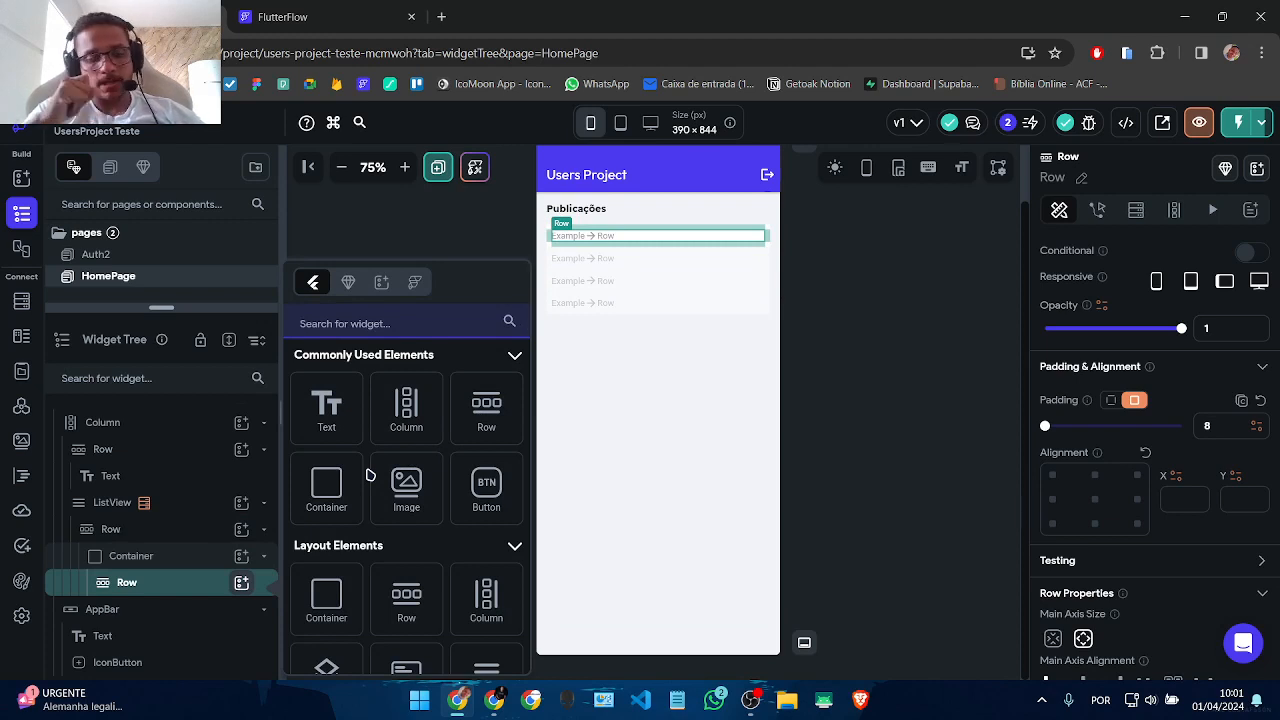
Step: Add an expanded Column to the inner Row, holding a Row with a Hello World Text
click(406, 410)
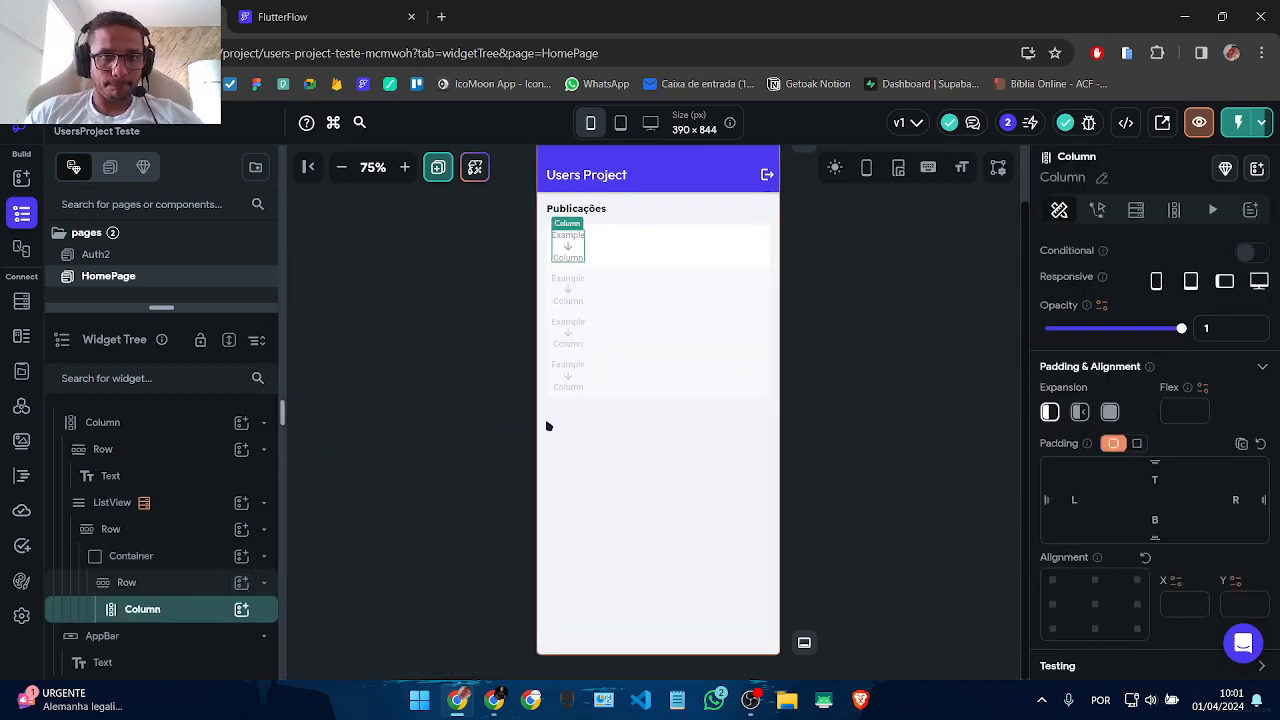
click(1109, 413)
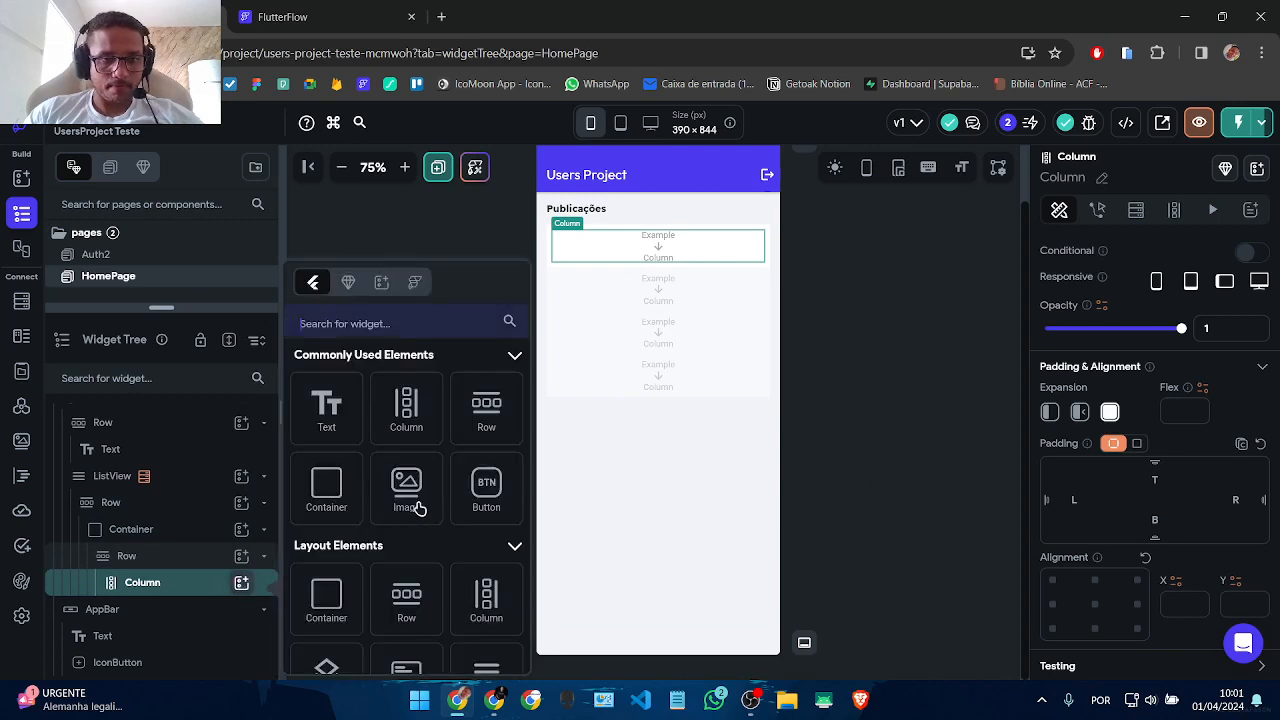
click(241, 585)
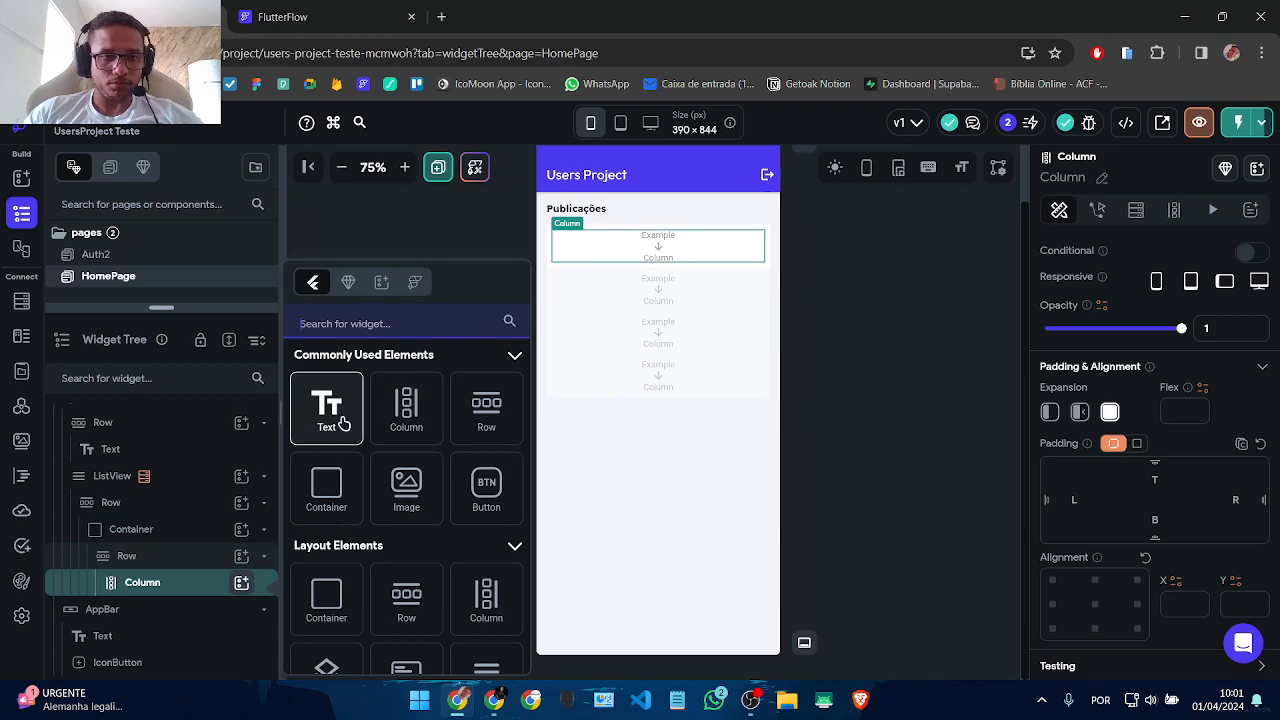
click(497, 420)
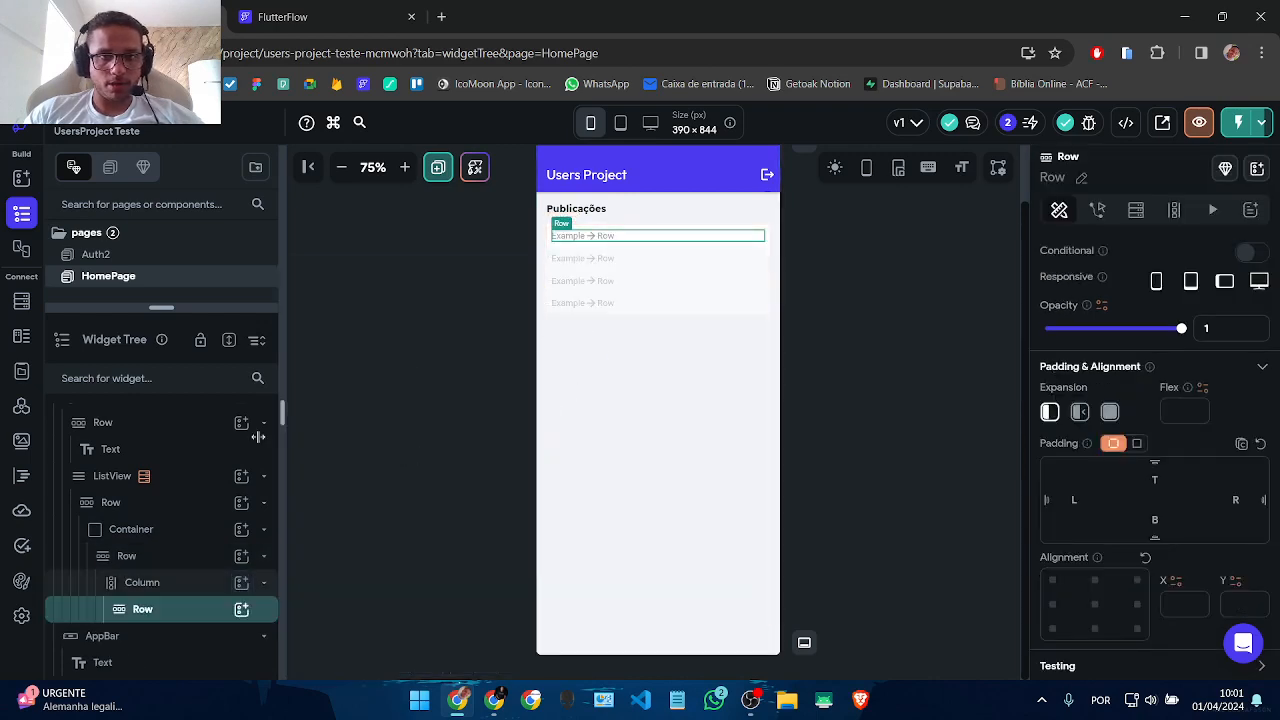
click(242, 609)
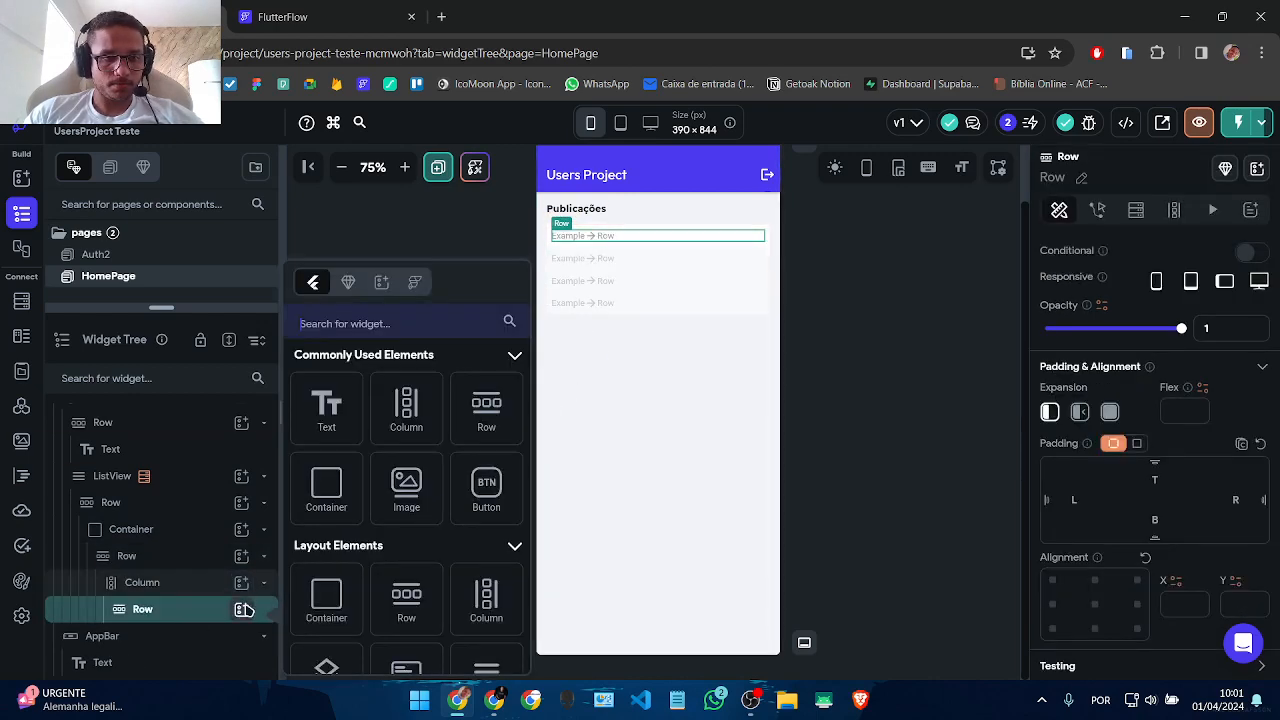
click(328, 400)
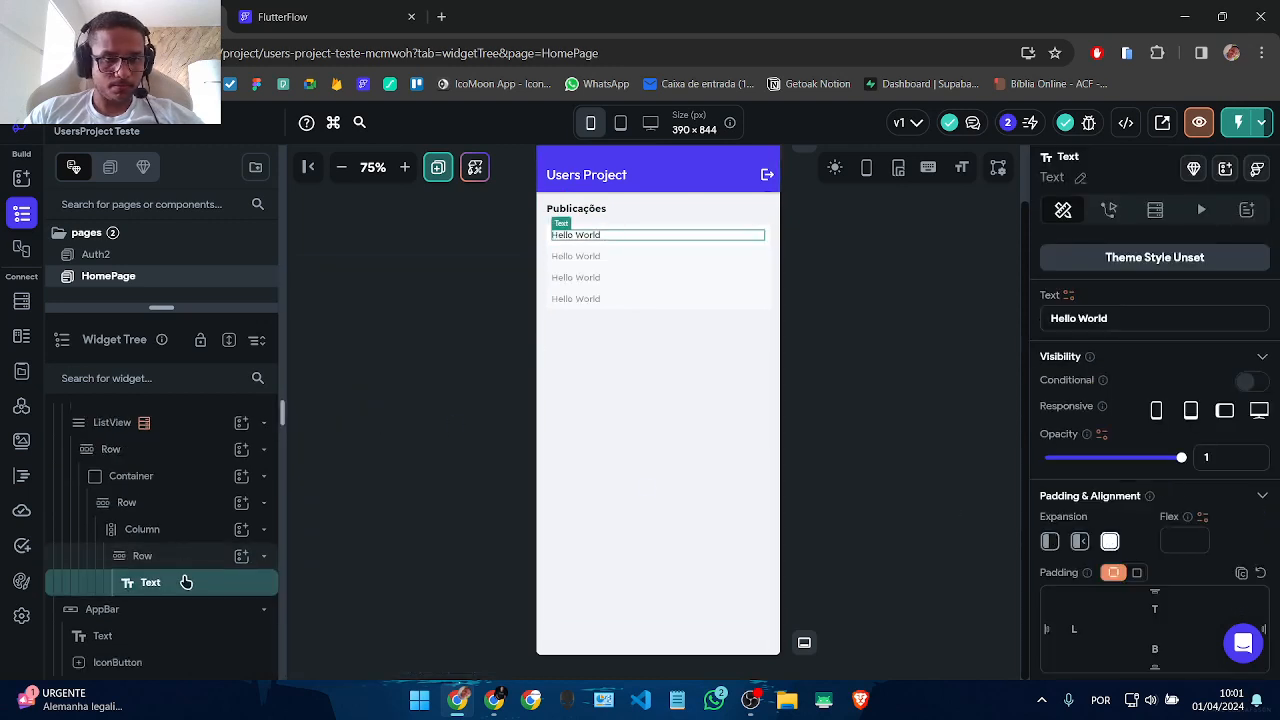
Step: Duplicate the text Row twice with Ctrl+D to make three lines
click(186, 565)
key(ctrl+d)
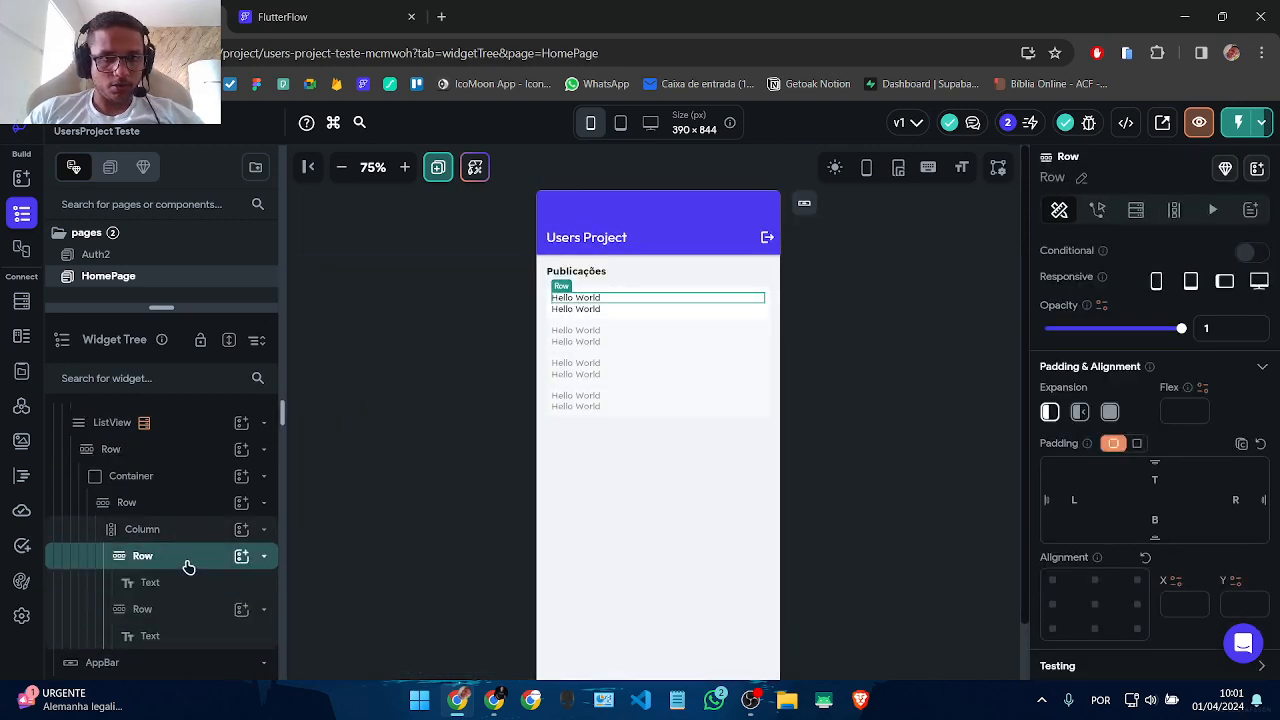
key(ctrl+d)
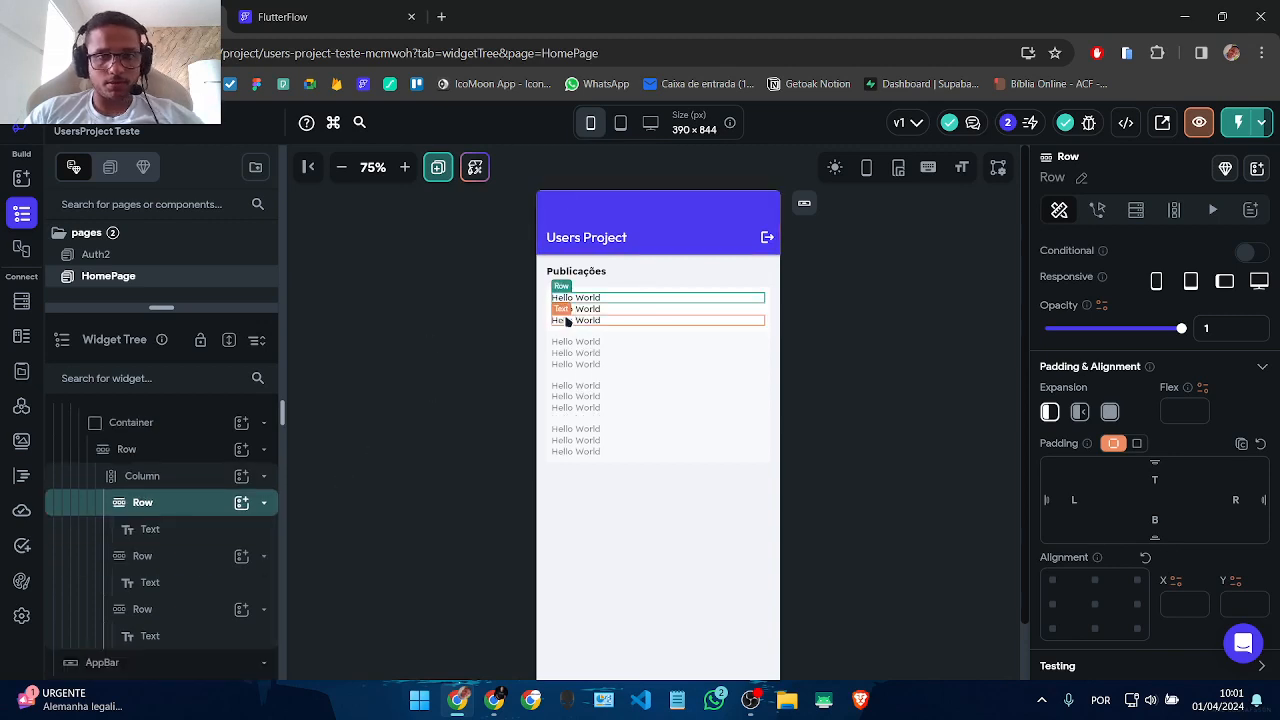
Step: Make the first Hello World line font size 16 and weight 600 Semi Bold
scroll(600, 320, down, 1)
scroll(1145, 568, down, 4)
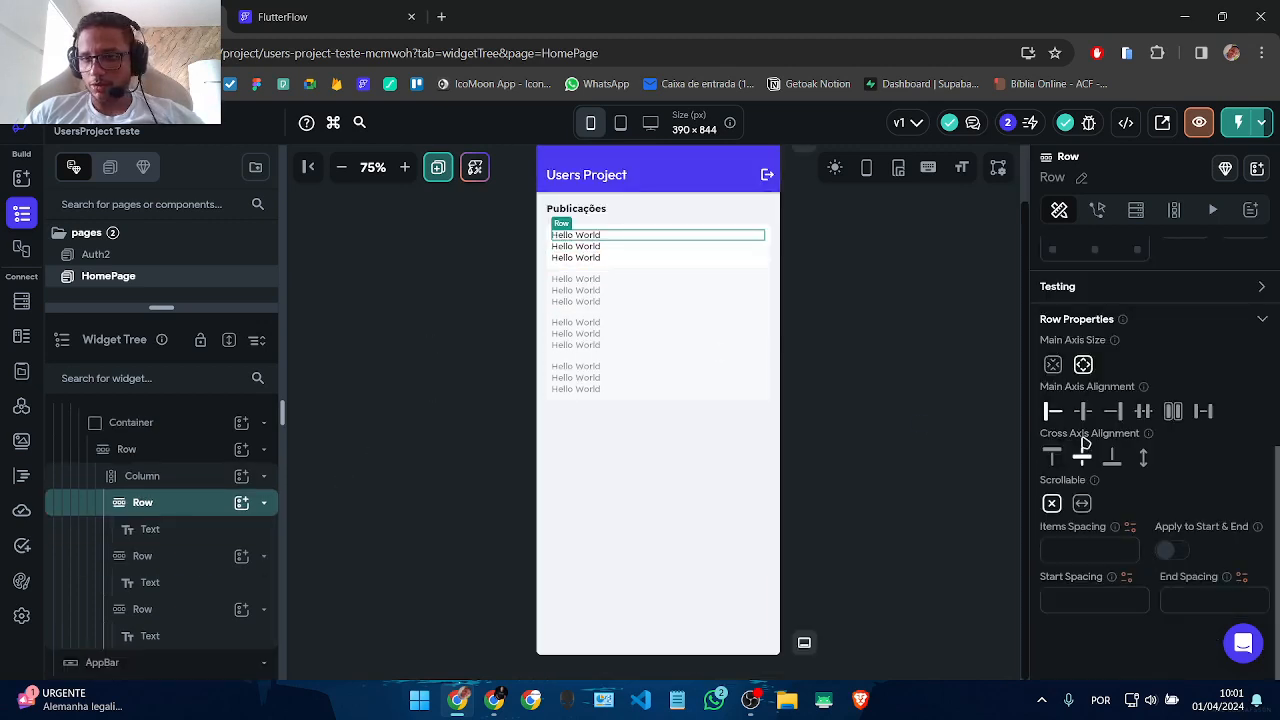
scroll(1085, 436, up, 5)
click(583, 177)
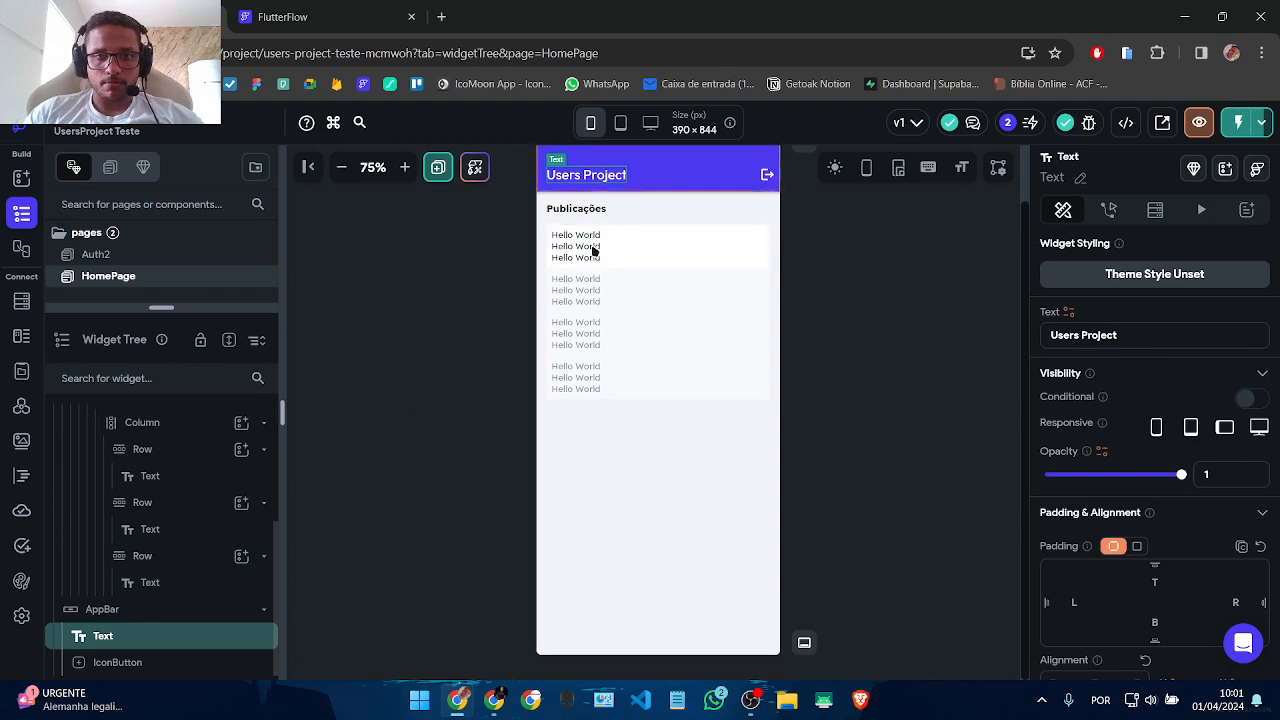
scroll(593, 252, up, 1)
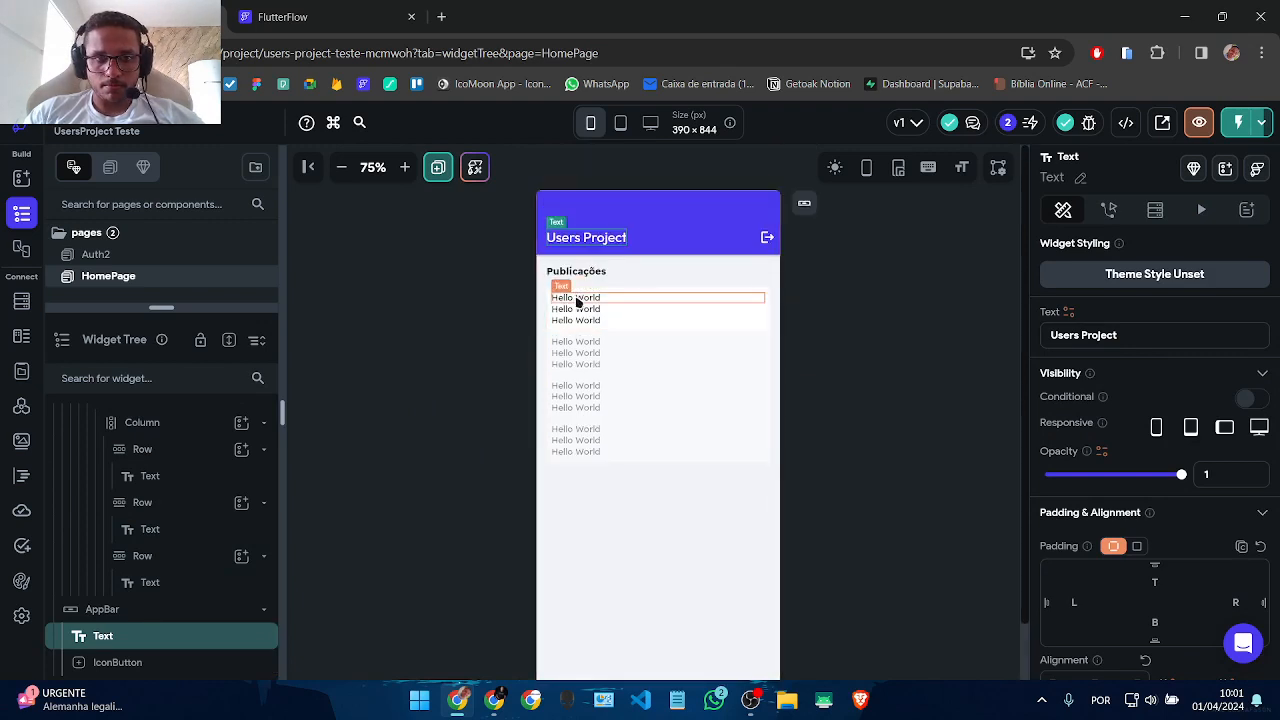
click(577, 302)
scroll(1117, 586, down, 3)
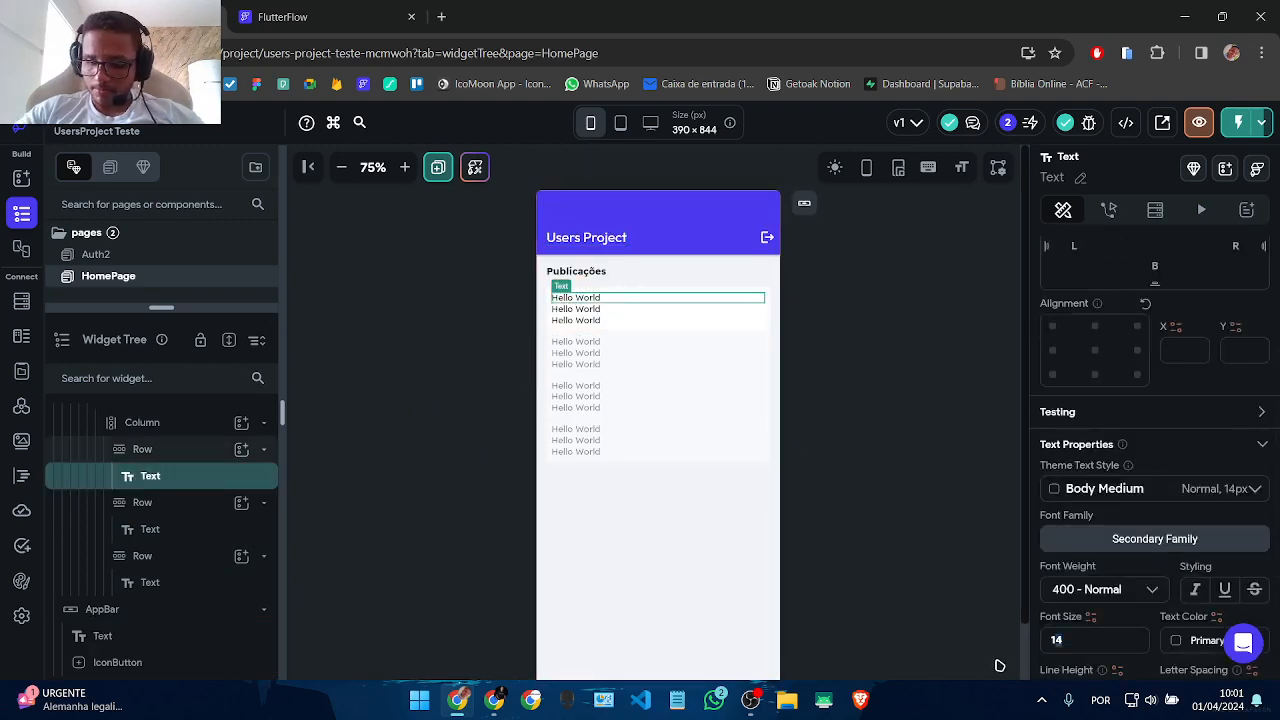
text(16)
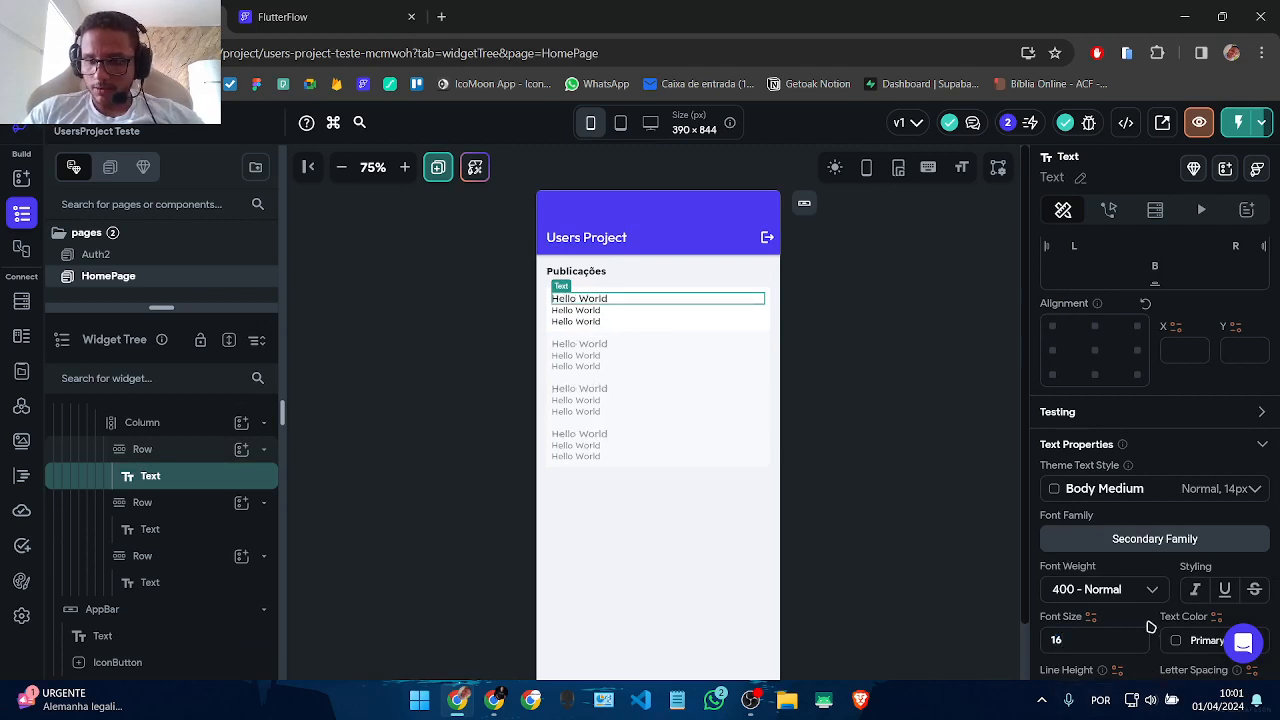
click(1110, 590)
click(1088, 491)
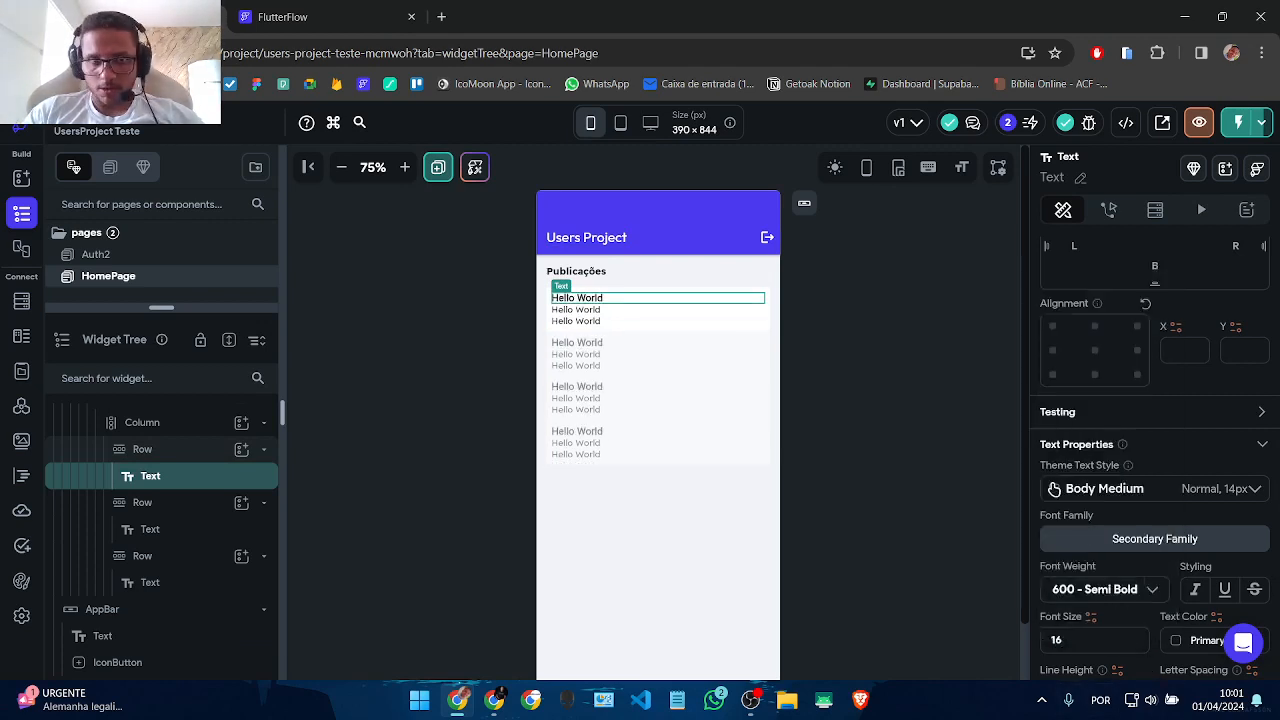
Step: Set the second Hello World line's font size to 12
click(575, 310)
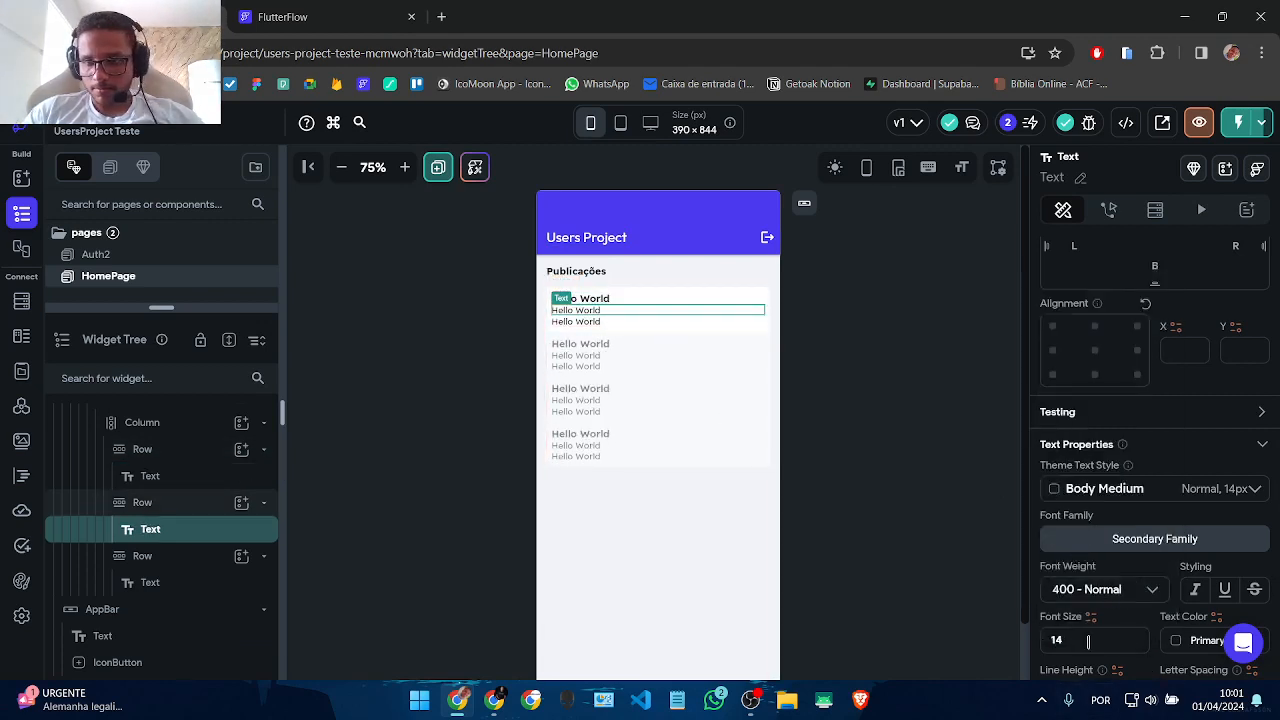
click(1088, 641)
text(12)
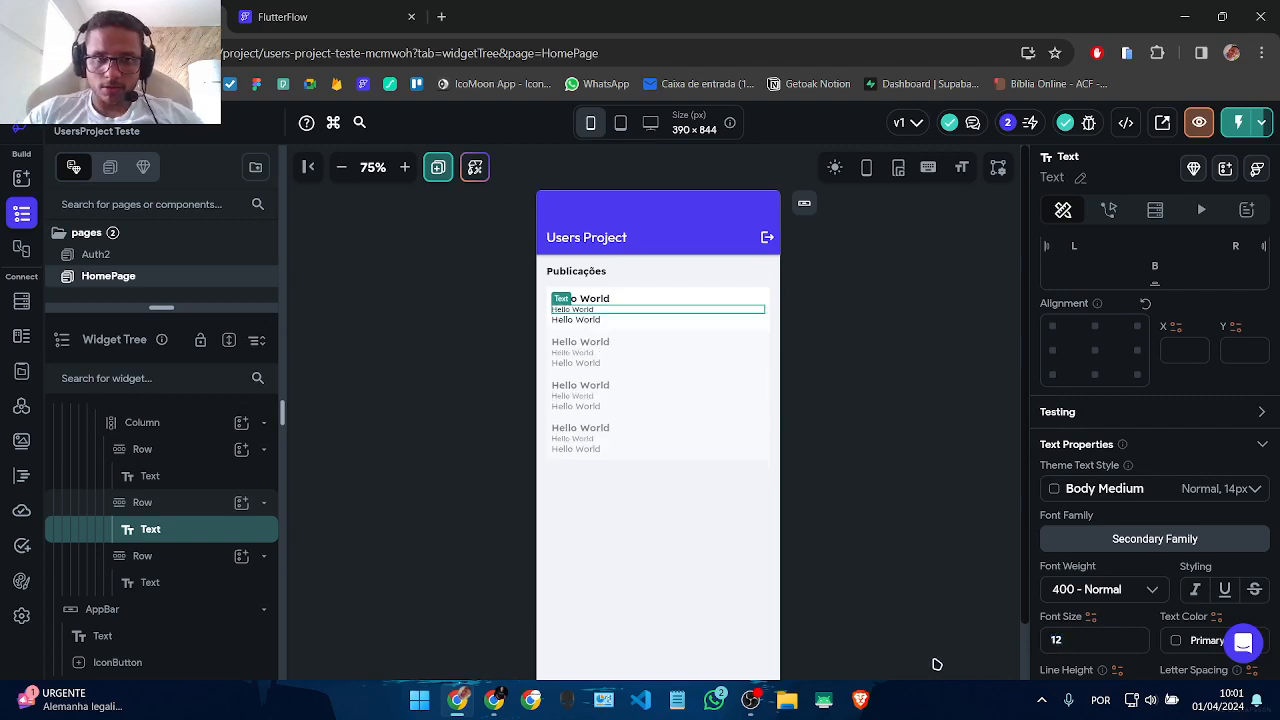
click(578, 320)
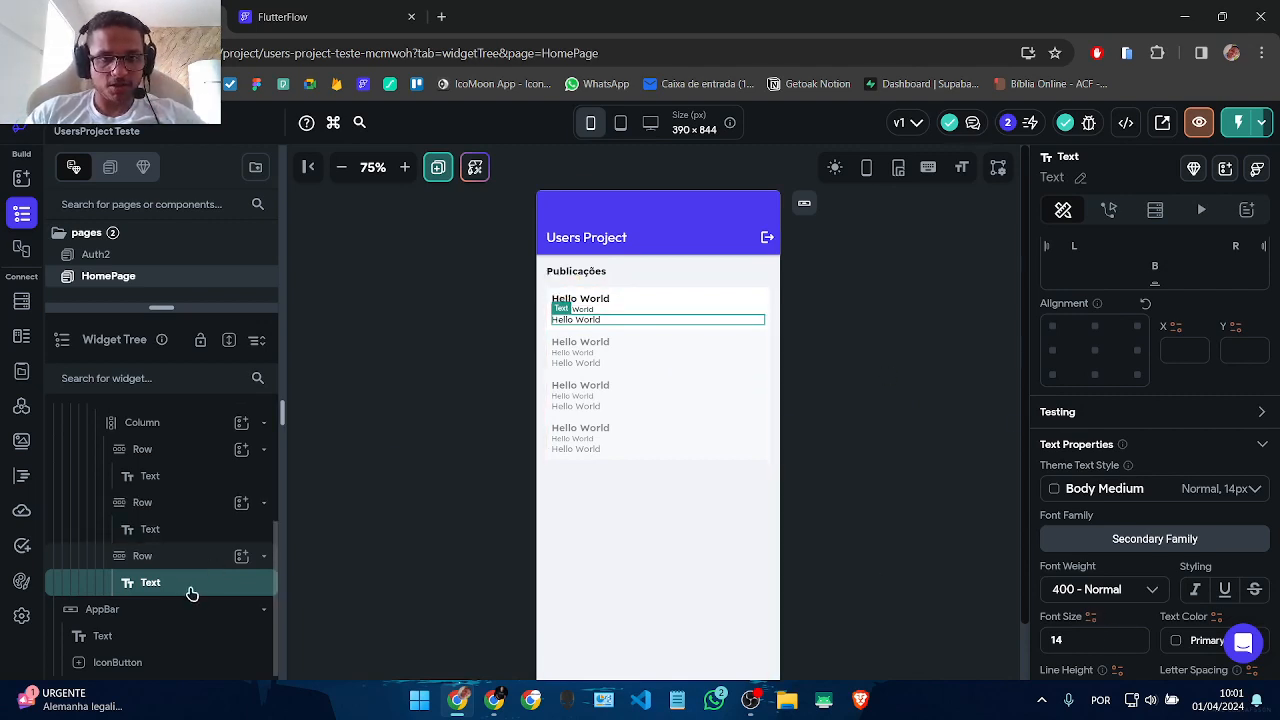
scroll(1242, 598, up, 5)
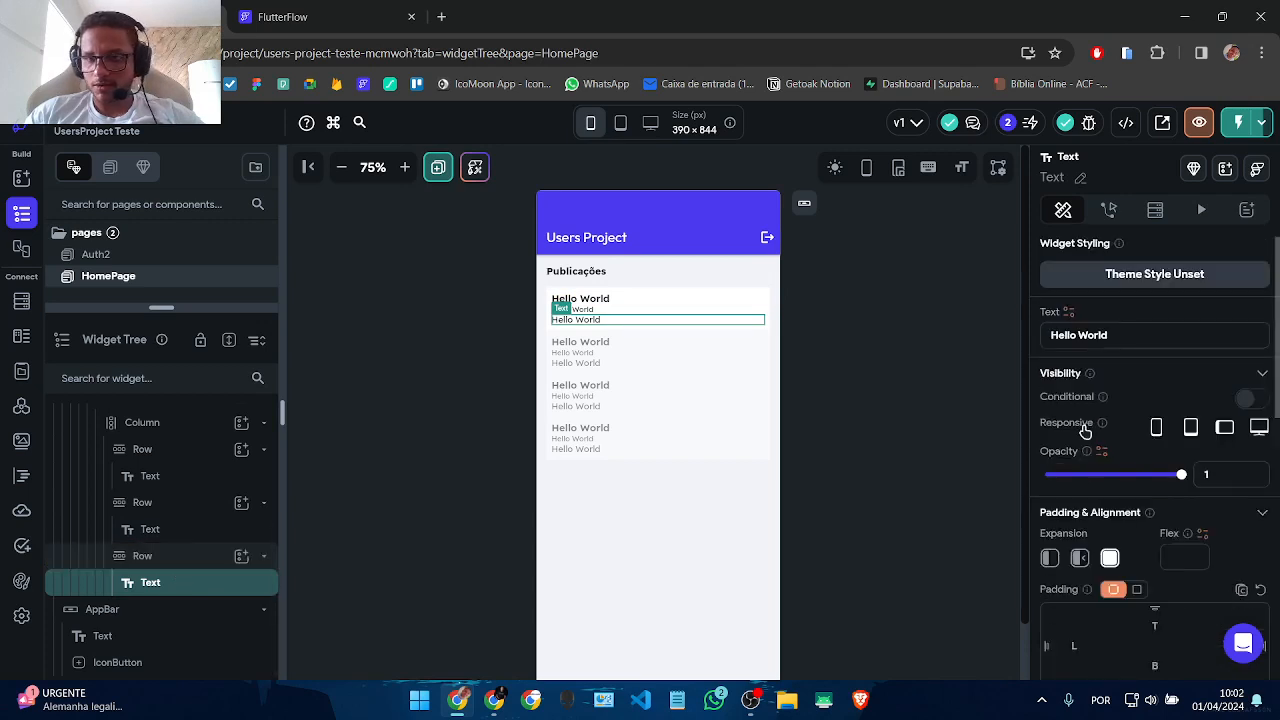
Step: Change the third line to 'Status' and bind the first line to the publicacoes title
drag(1137, 334, 814, 374)
text(St)
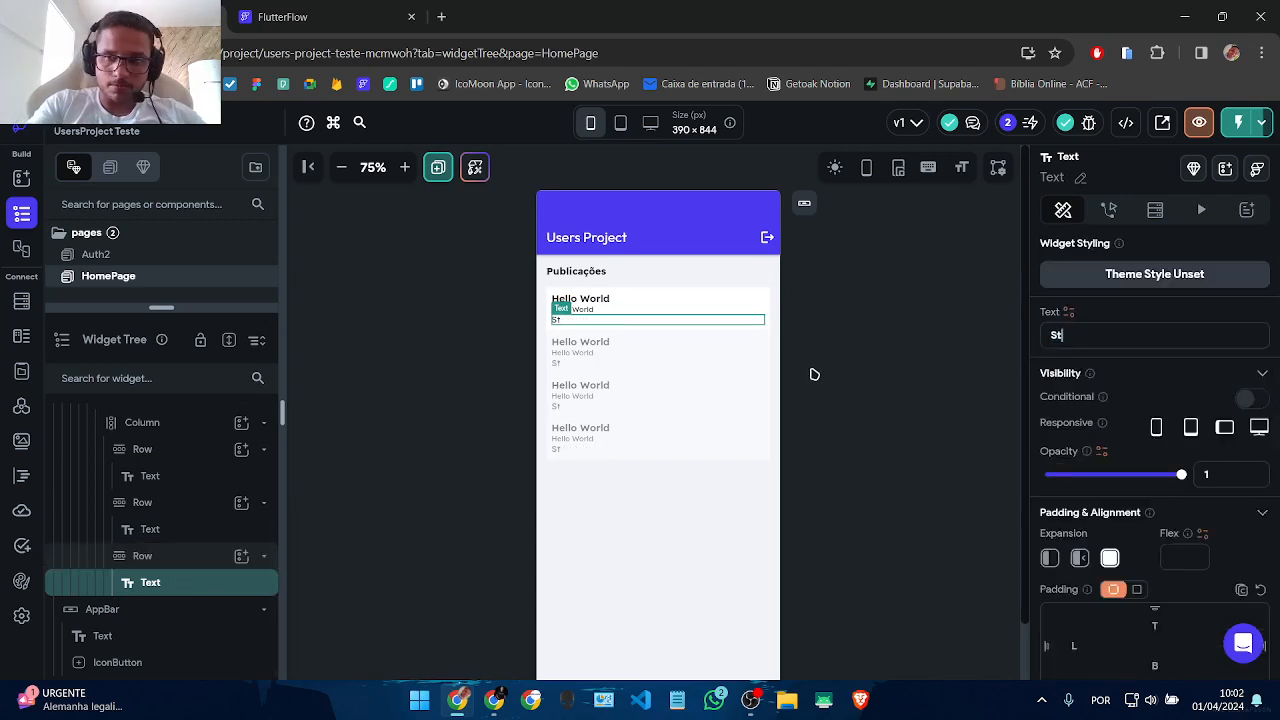
text(atus)
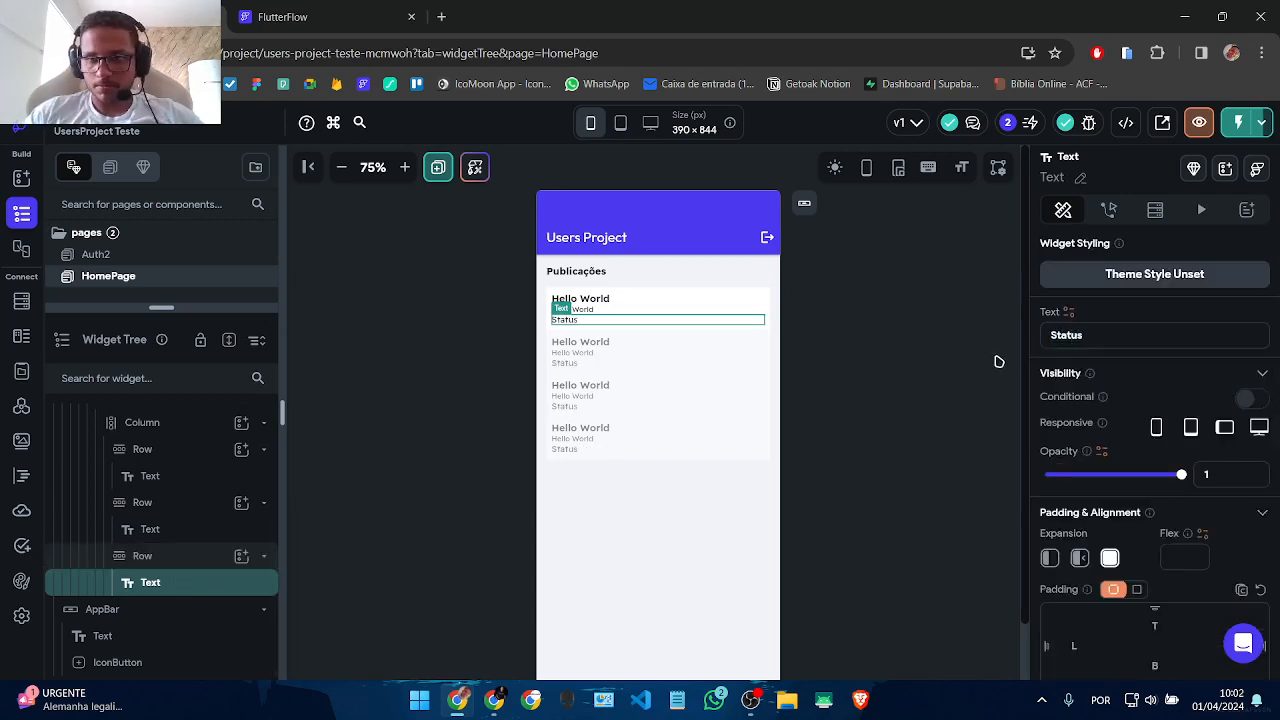
click(593, 300)
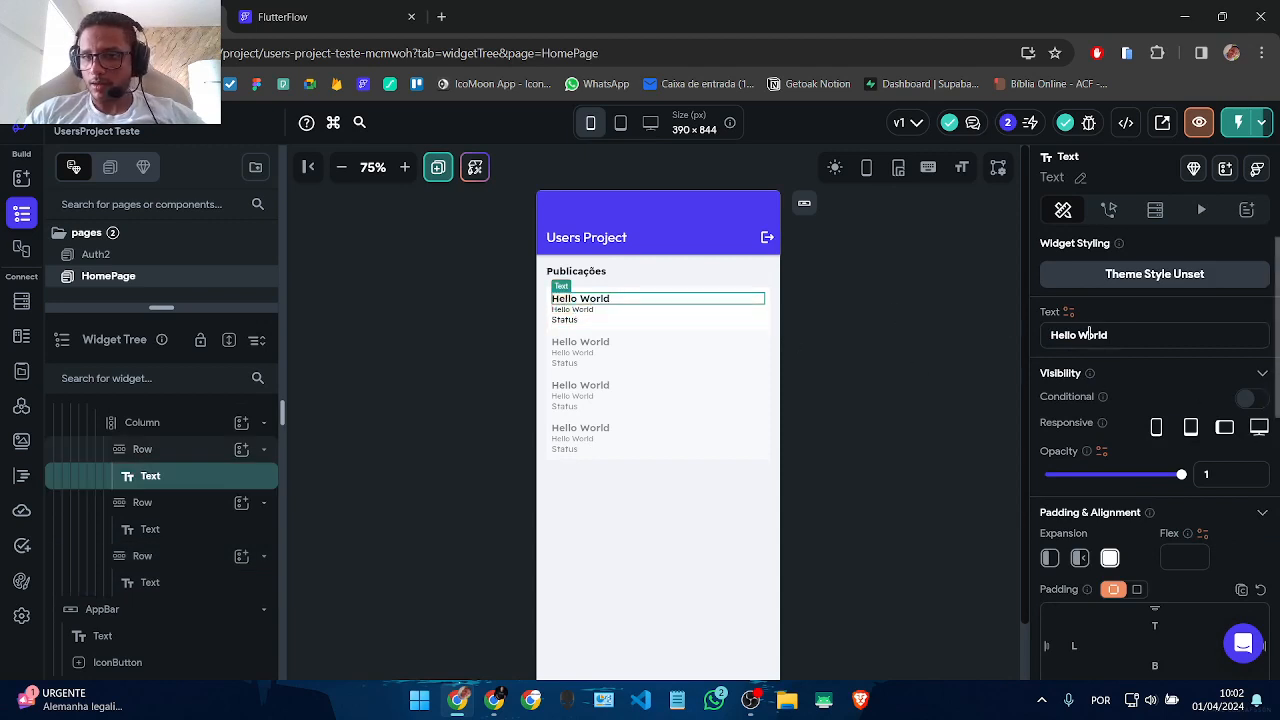
click(1069, 312)
click(880, 437)
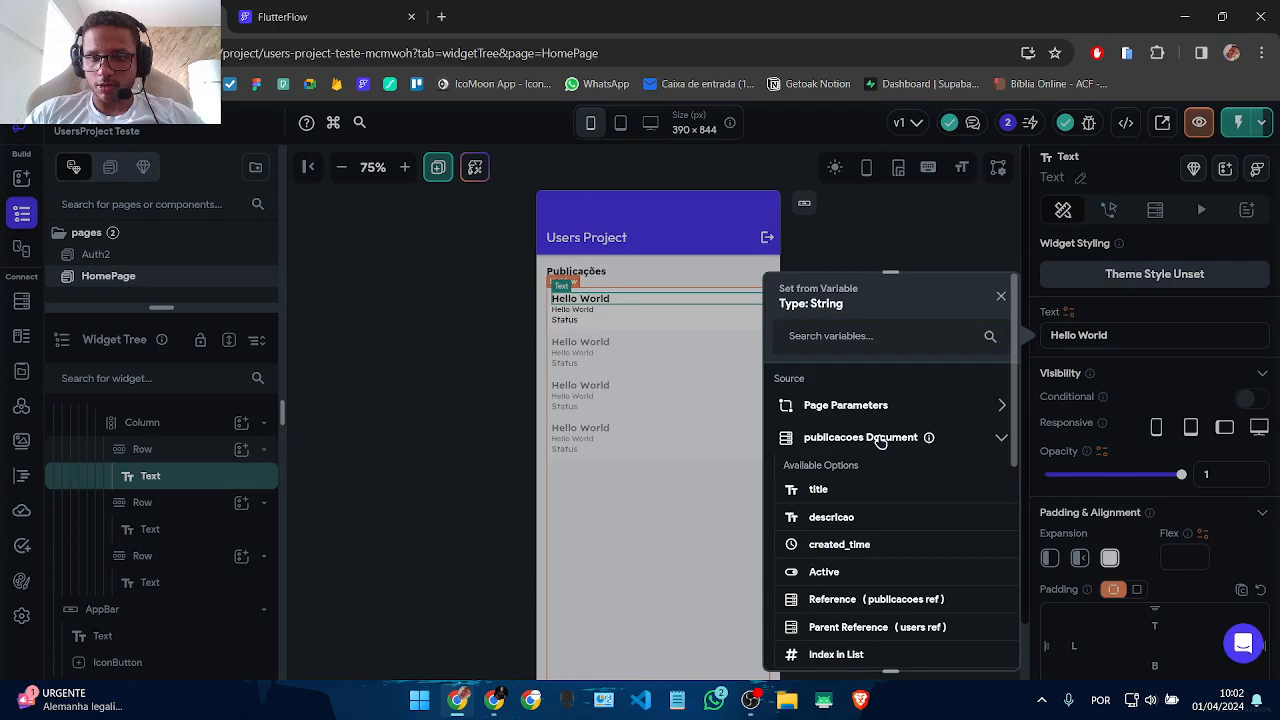
click(846, 491)
Step: Bind the second line to the publicacoes descricao field
click(573, 309)
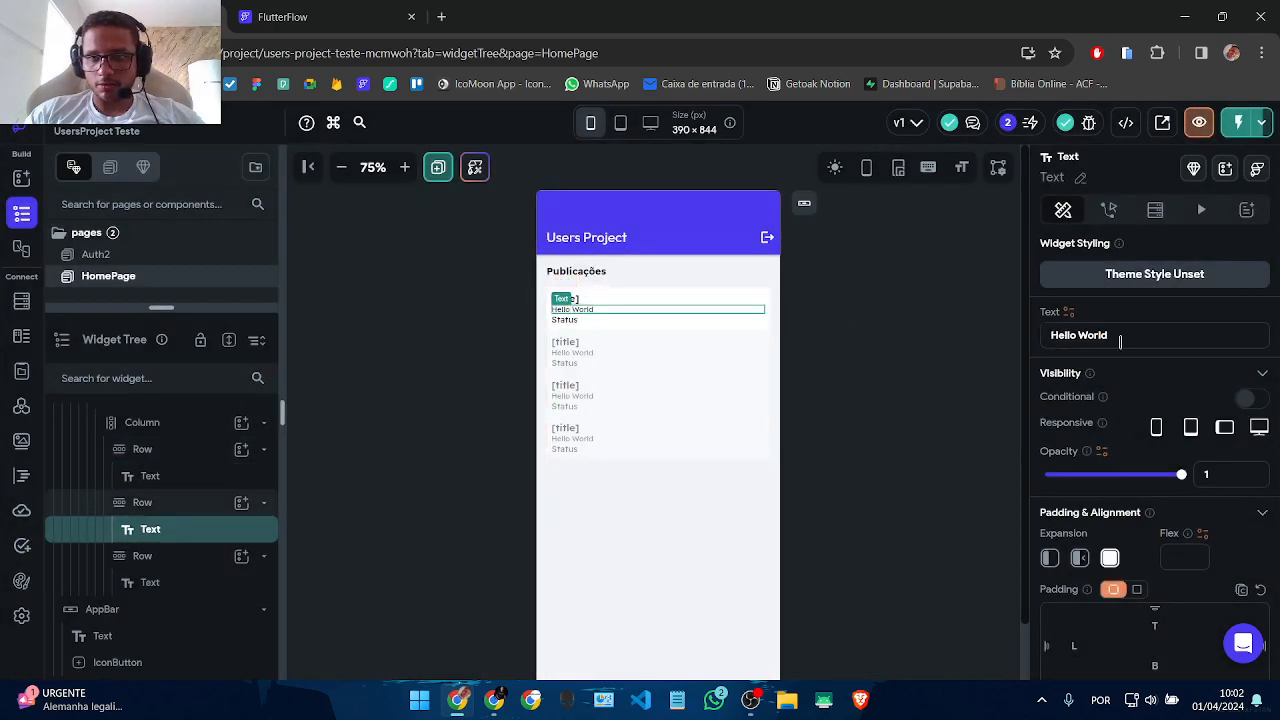
click(1069, 312)
click(845, 440)
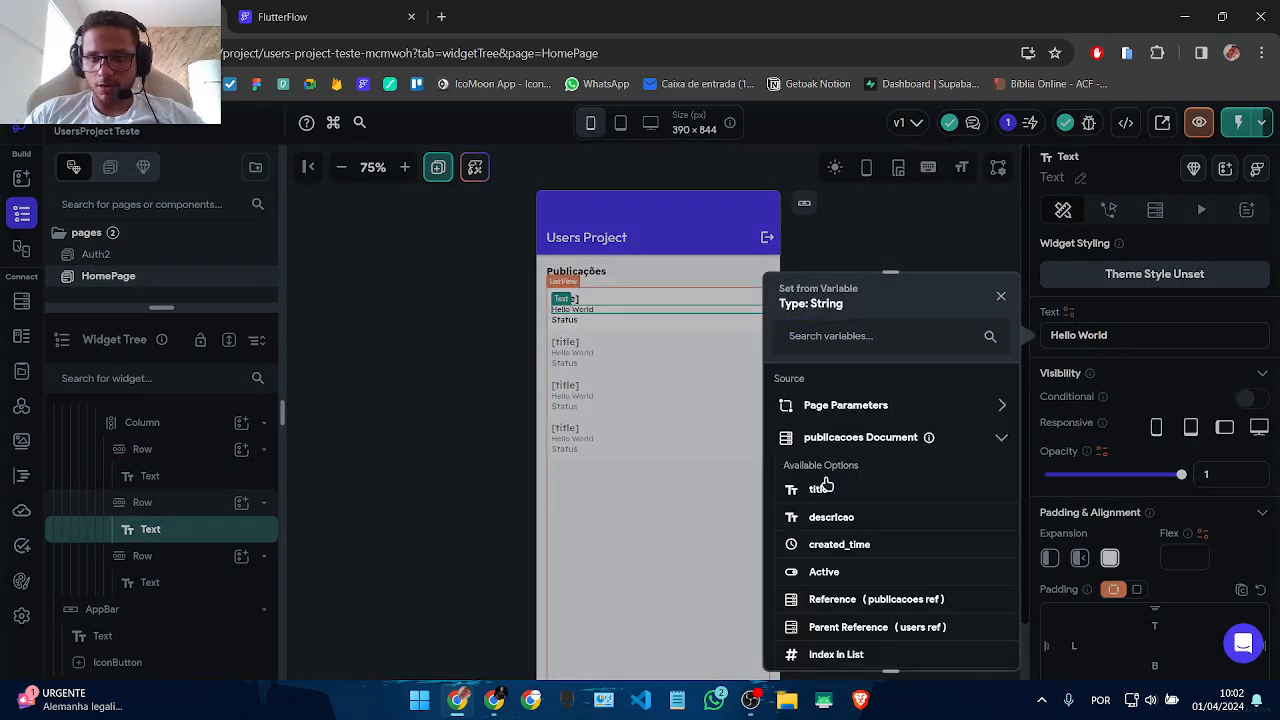
click(833, 518)
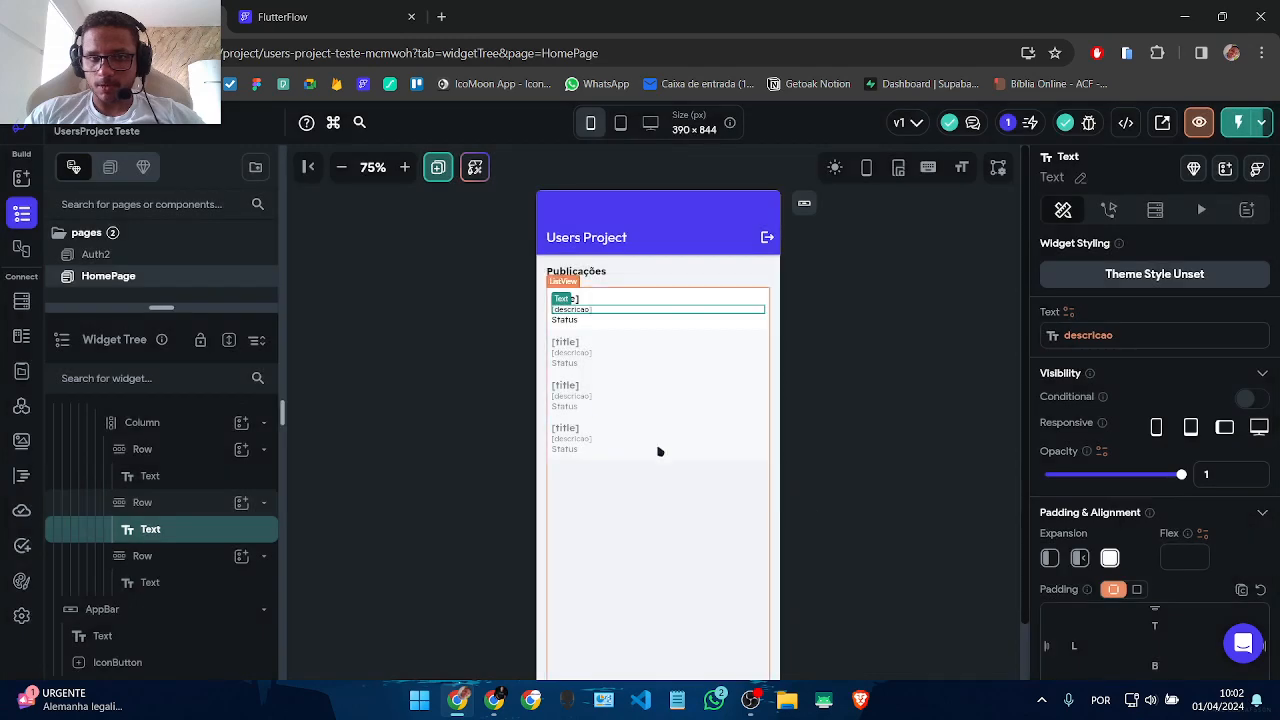
click(674, 321)
click(1069, 312)
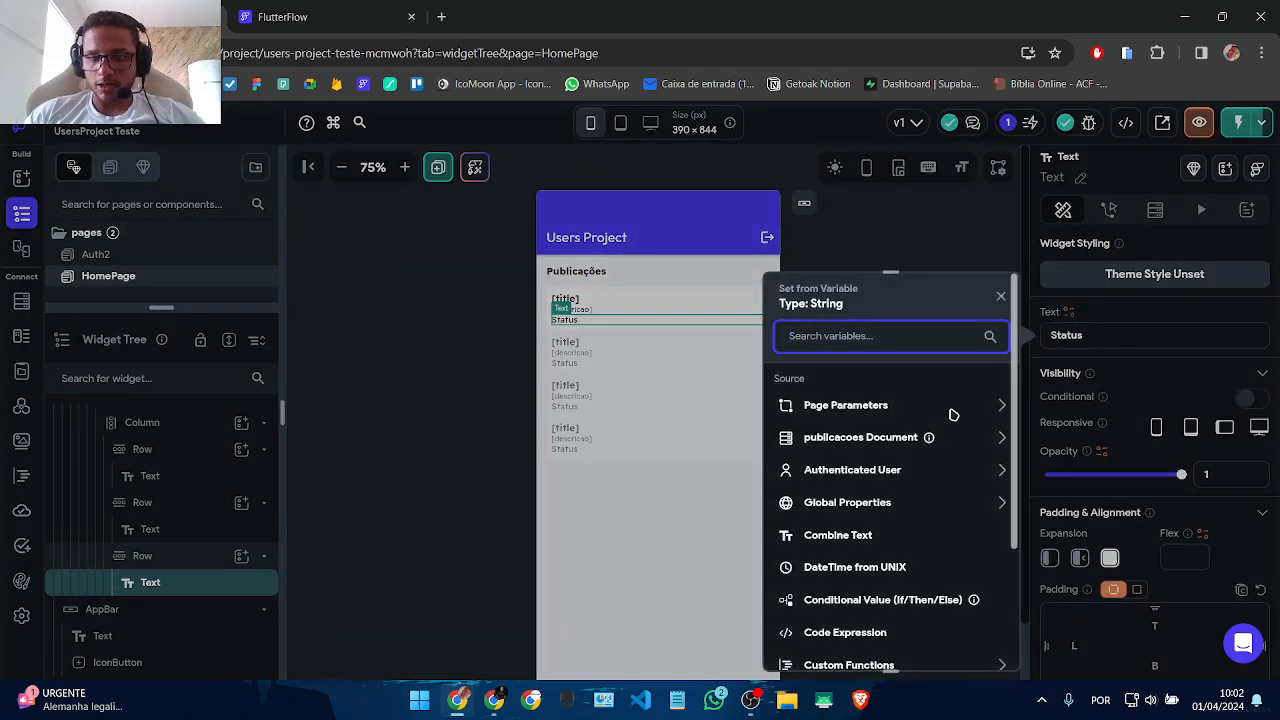
Step: Make Status a conditional value: 'Ativo' when Active is true, else 'Desativado'
click(882, 600)
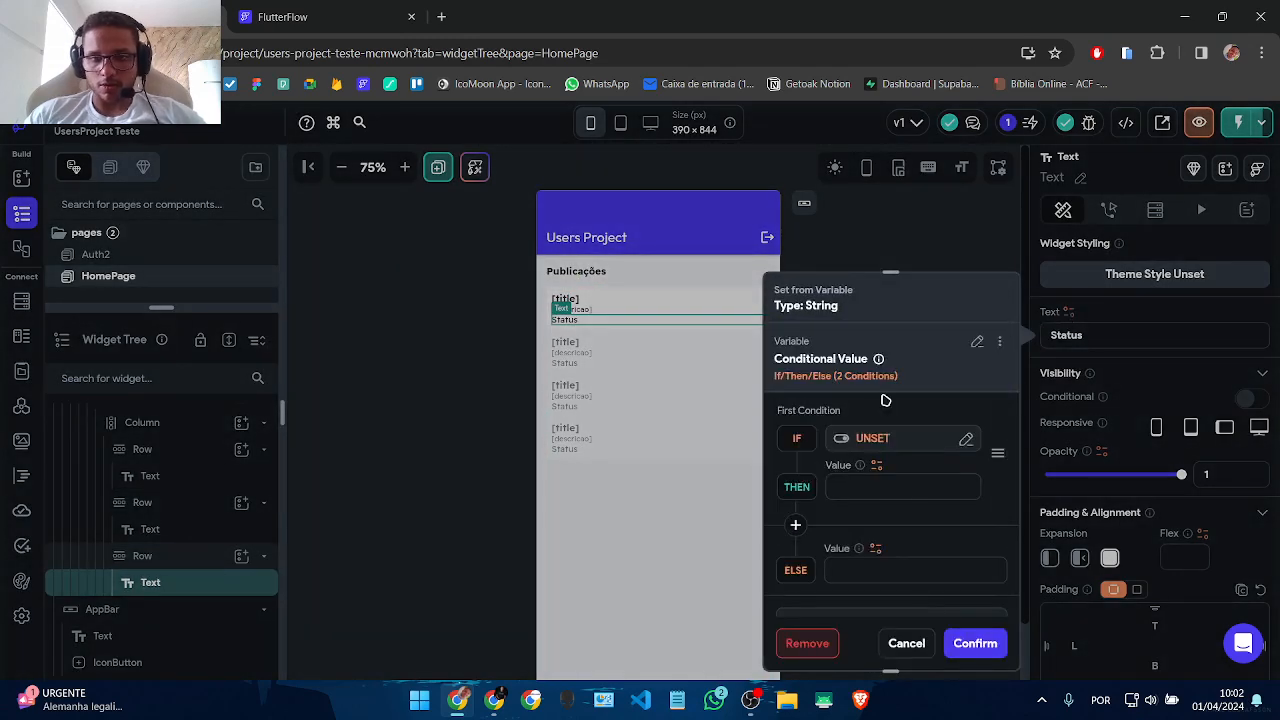
click(843, 453)
click(647, 538)
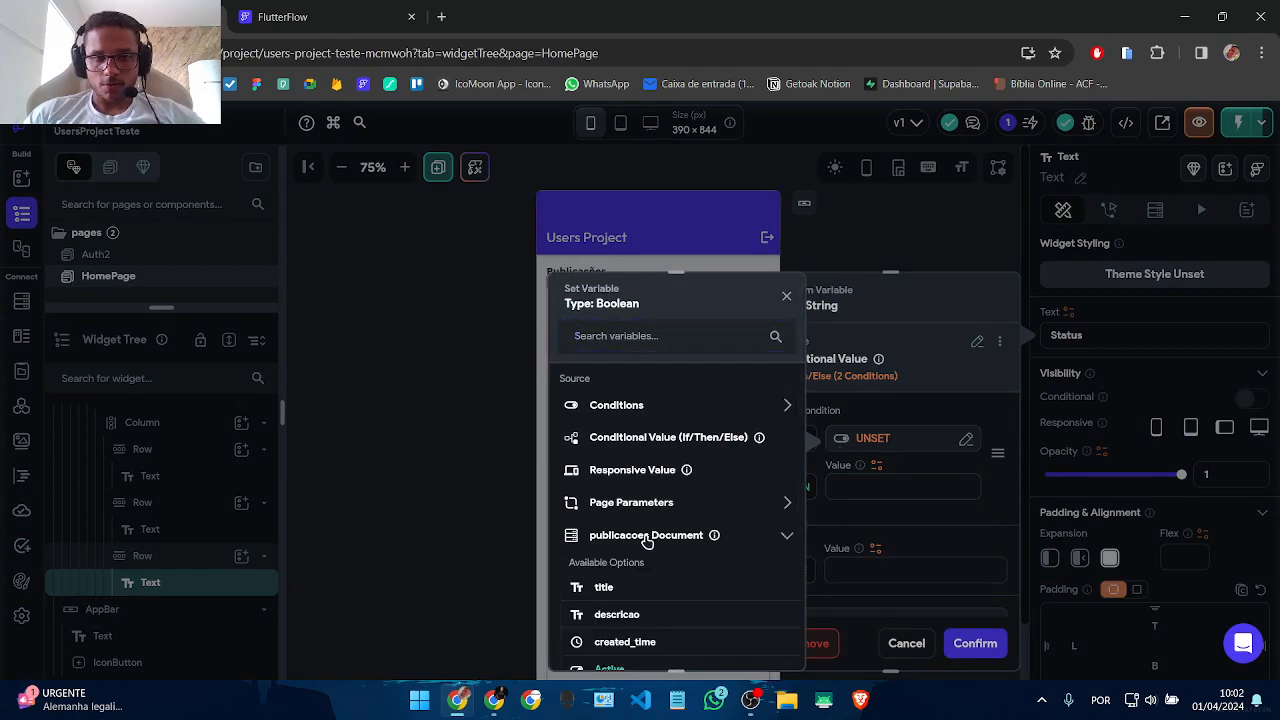
scroll(640, 542, down, 3)
click(612, 404)
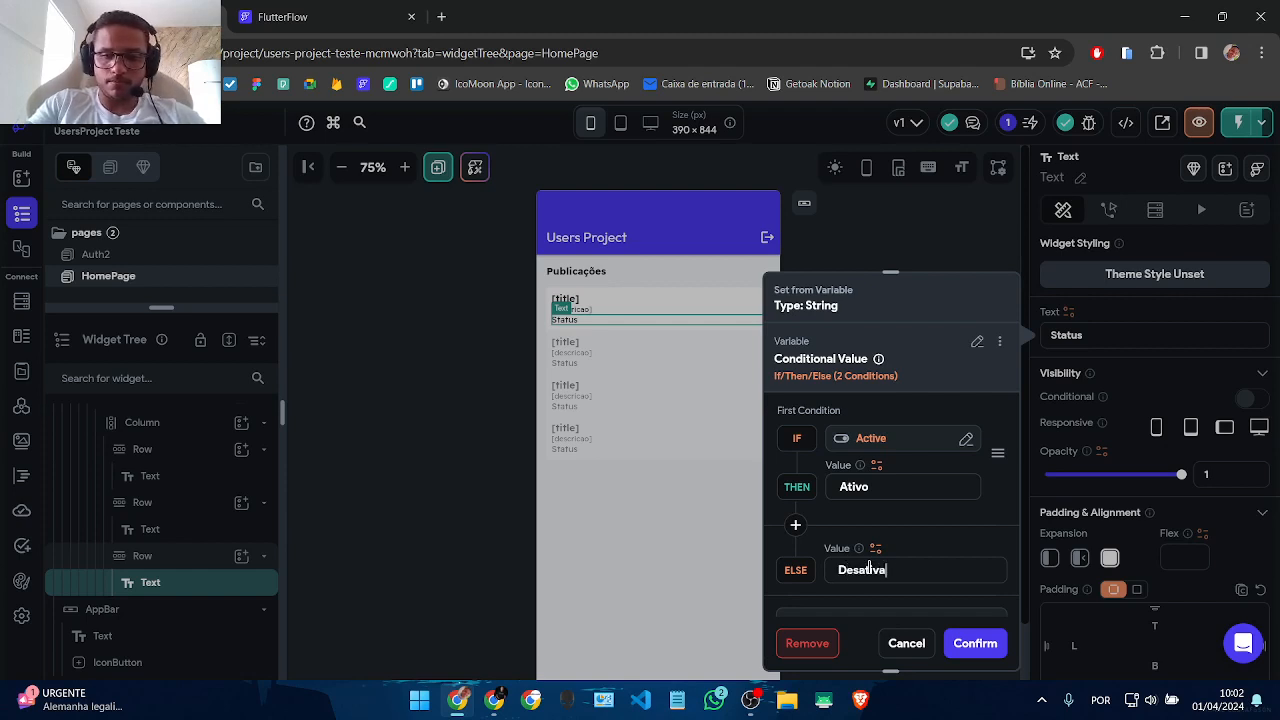
click(978, 645)
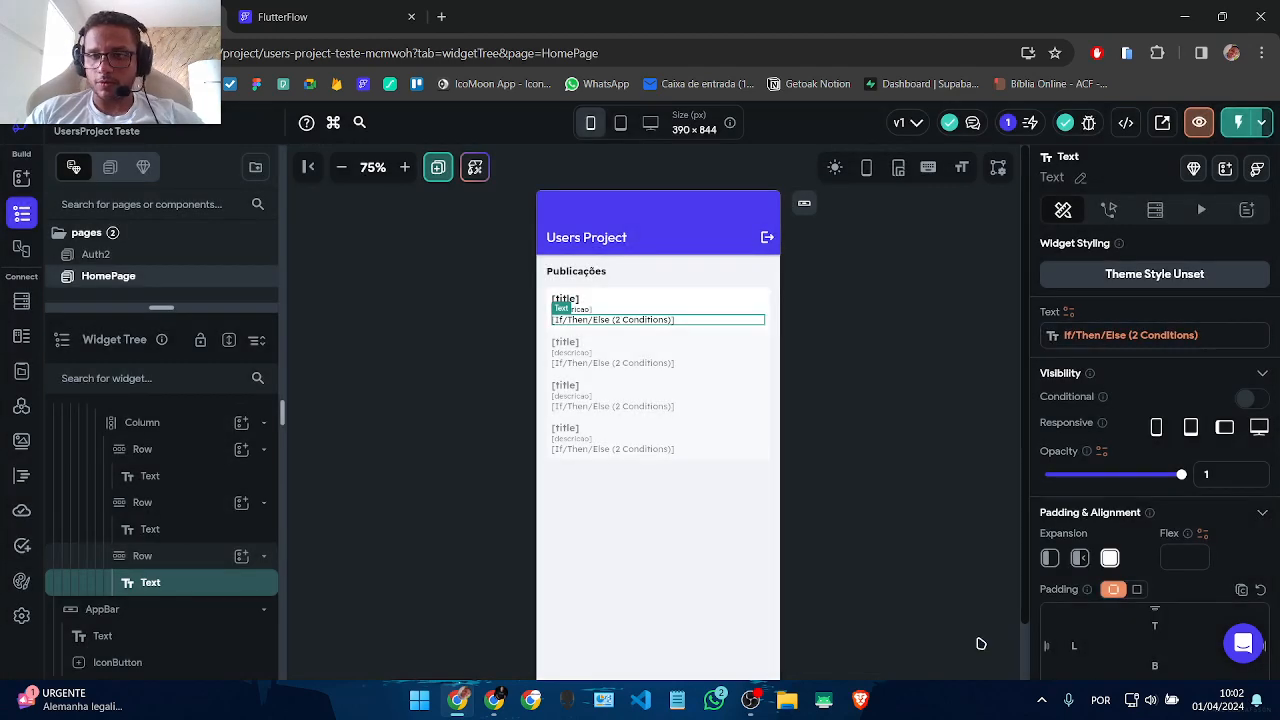
Step: Give the publication card Container a uniform border radius of 8
click(995, 462)
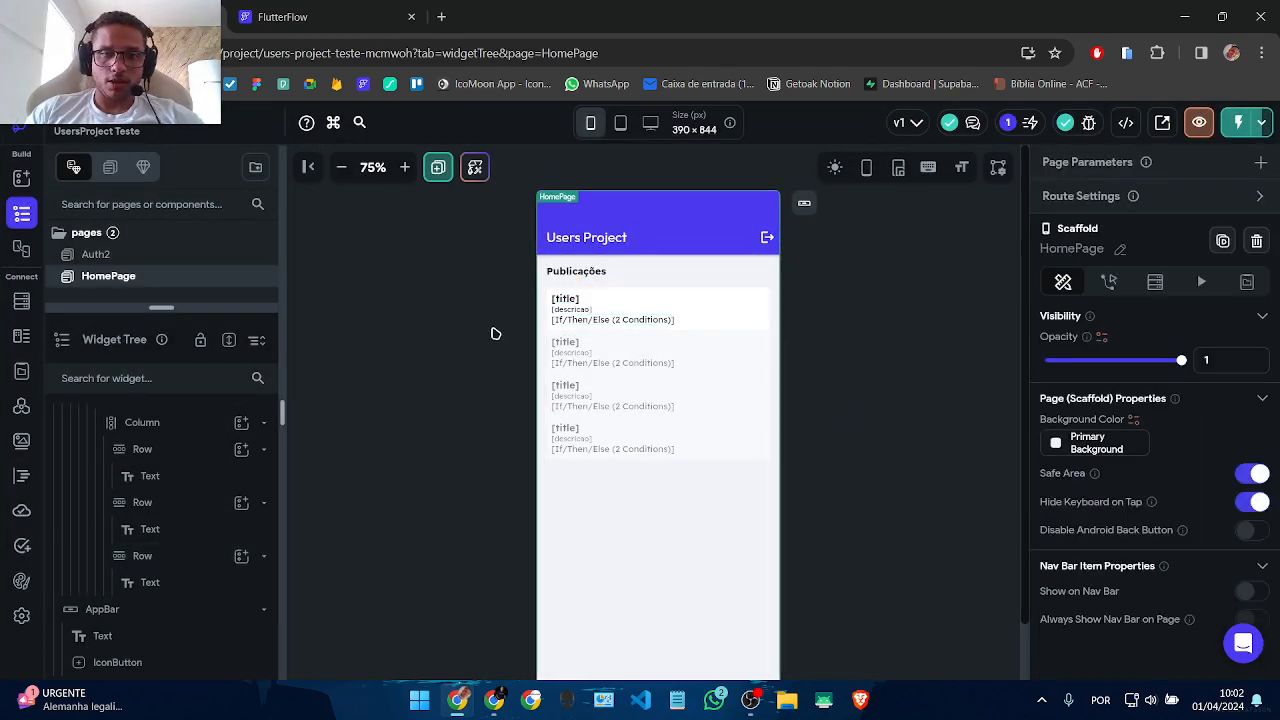
click(548, 330)
scroll(1241, 557, down, 5)
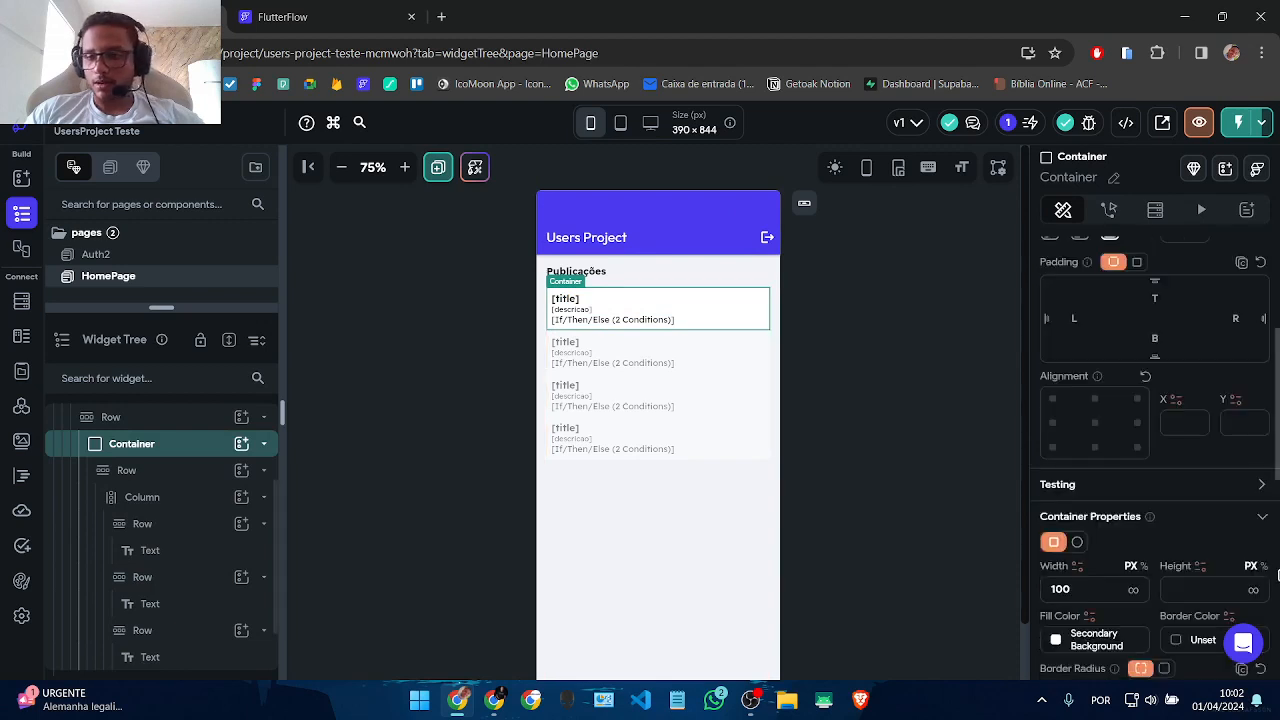
click(1163, 402)
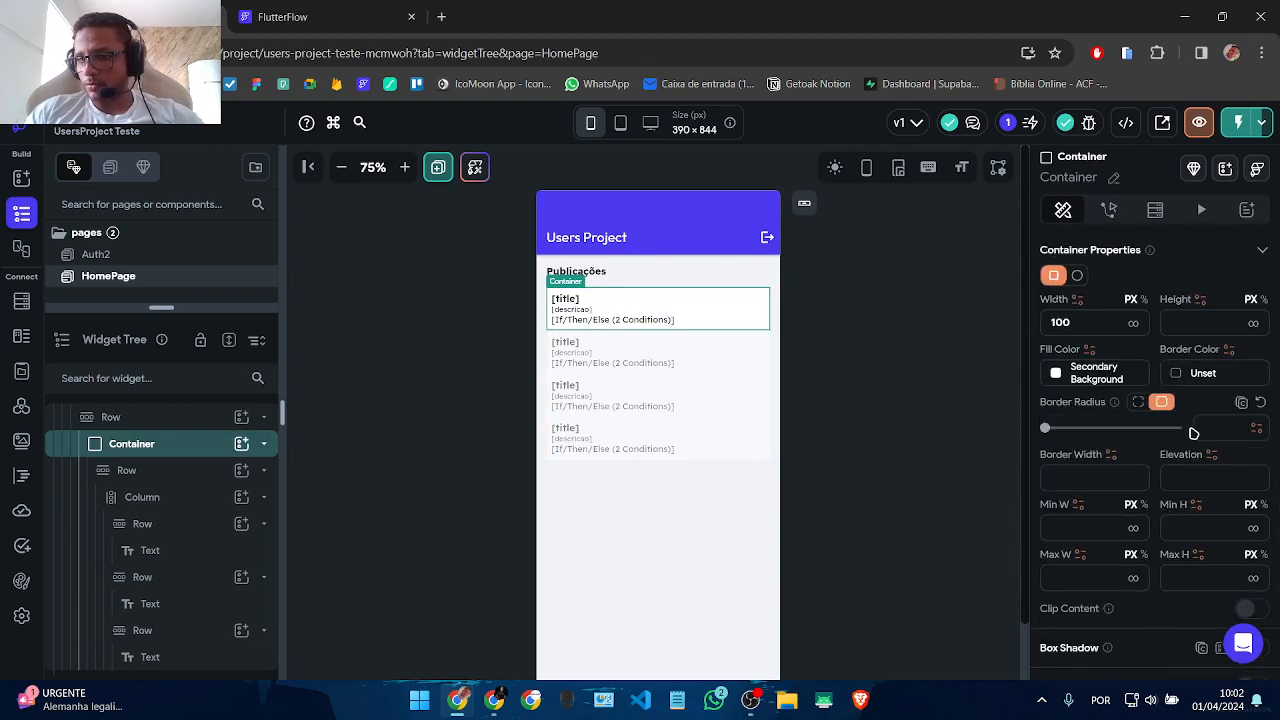
text(8)
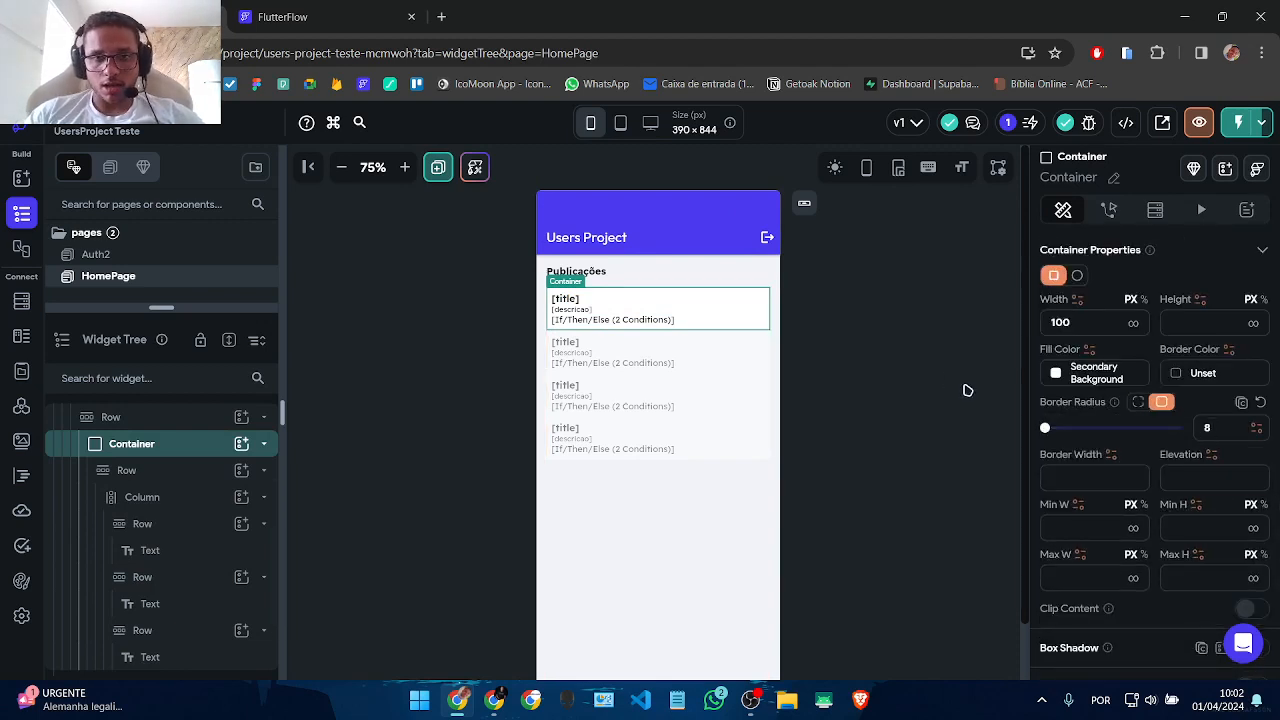
click(940, 466)
Step: Set the ListView's item spacing to 8
click(606, 402)
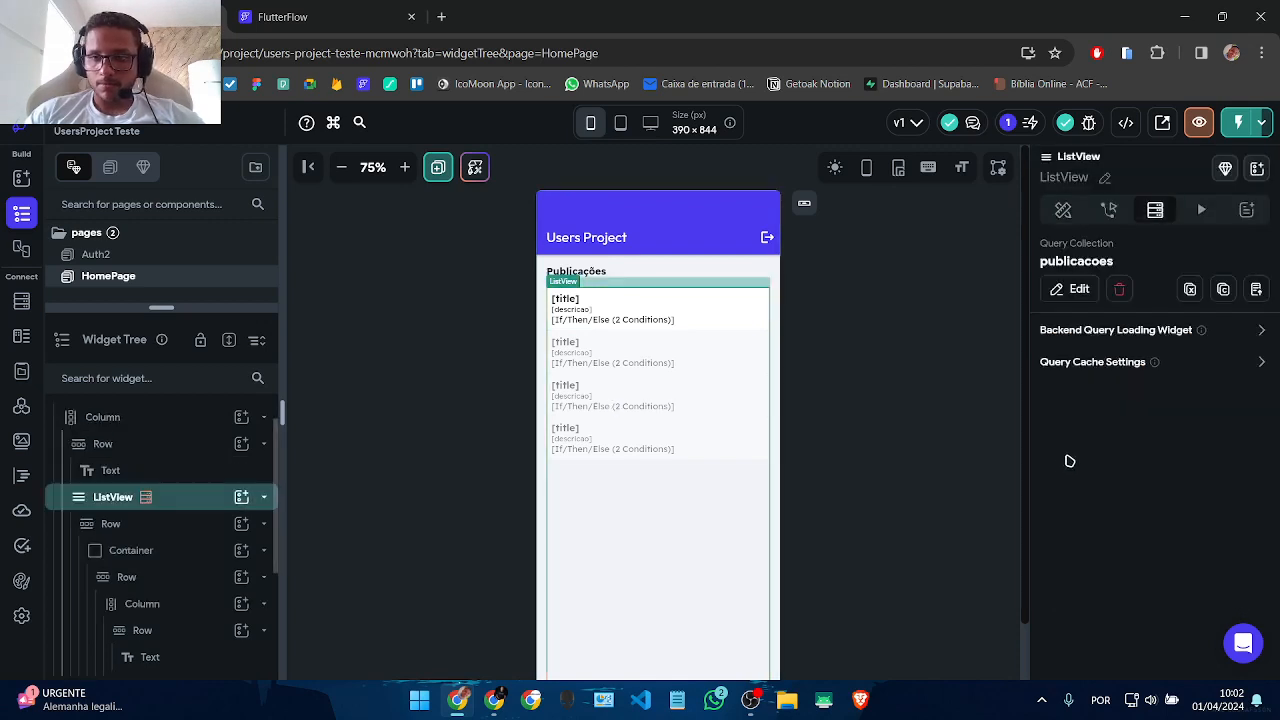
click(1063, 209)
scroll(1180, 463, down, 5)
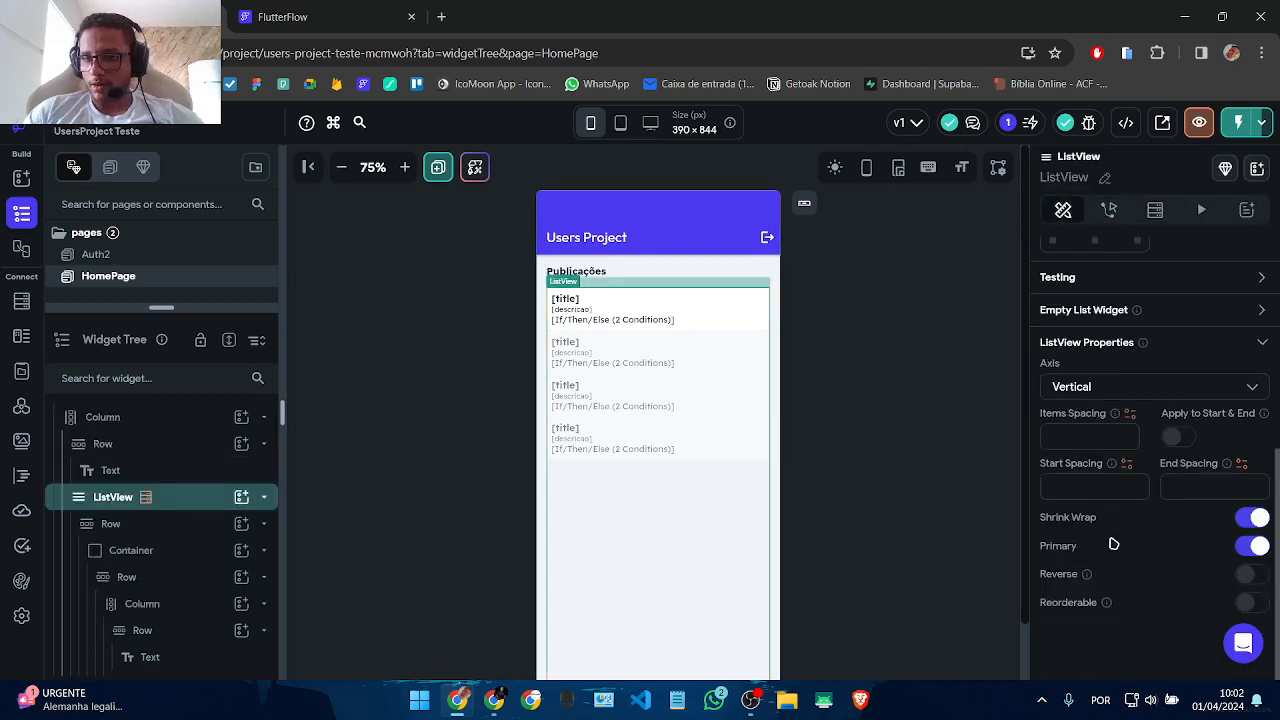
text(8)
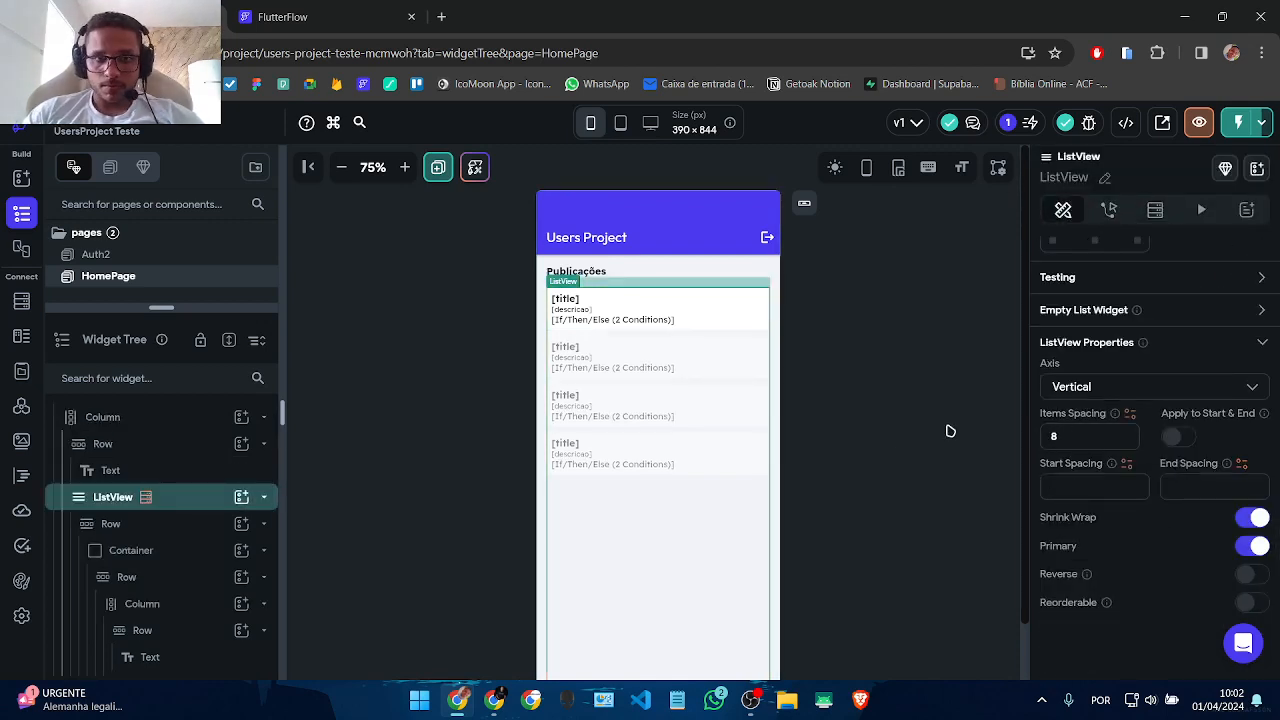
click(878, 468)
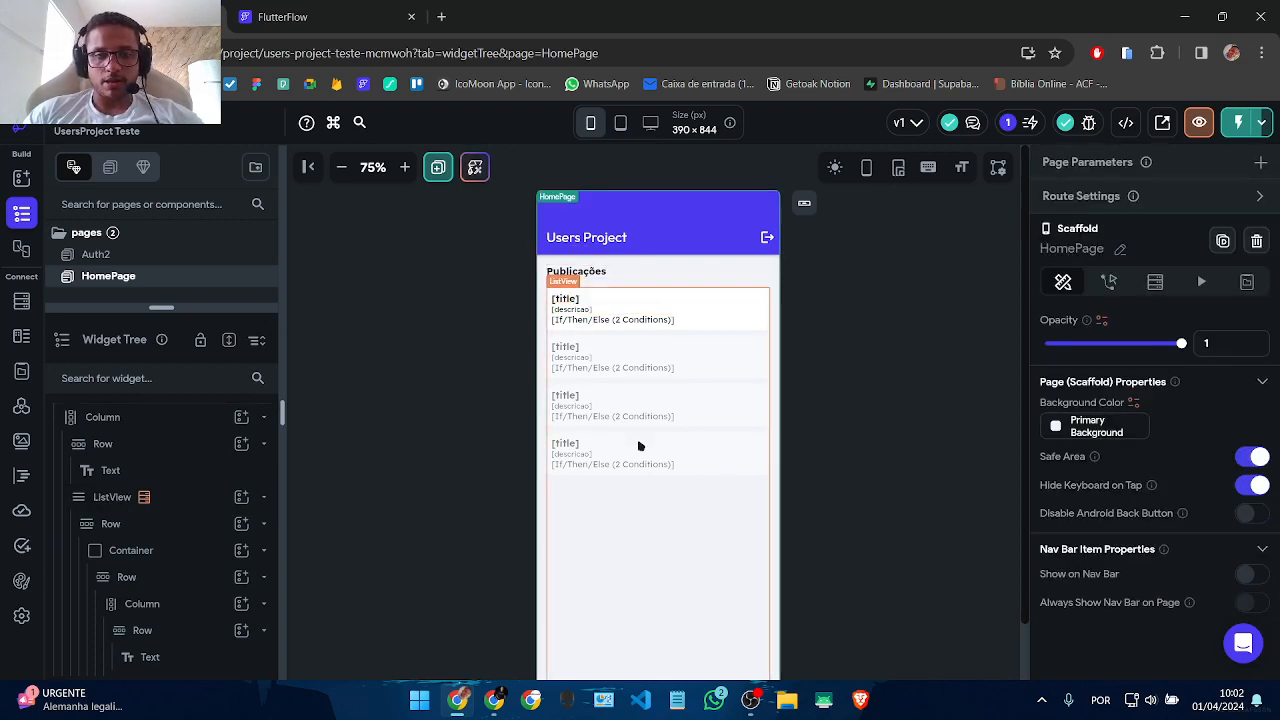
click(607, 611)
scroll(920, 472, down, 1)
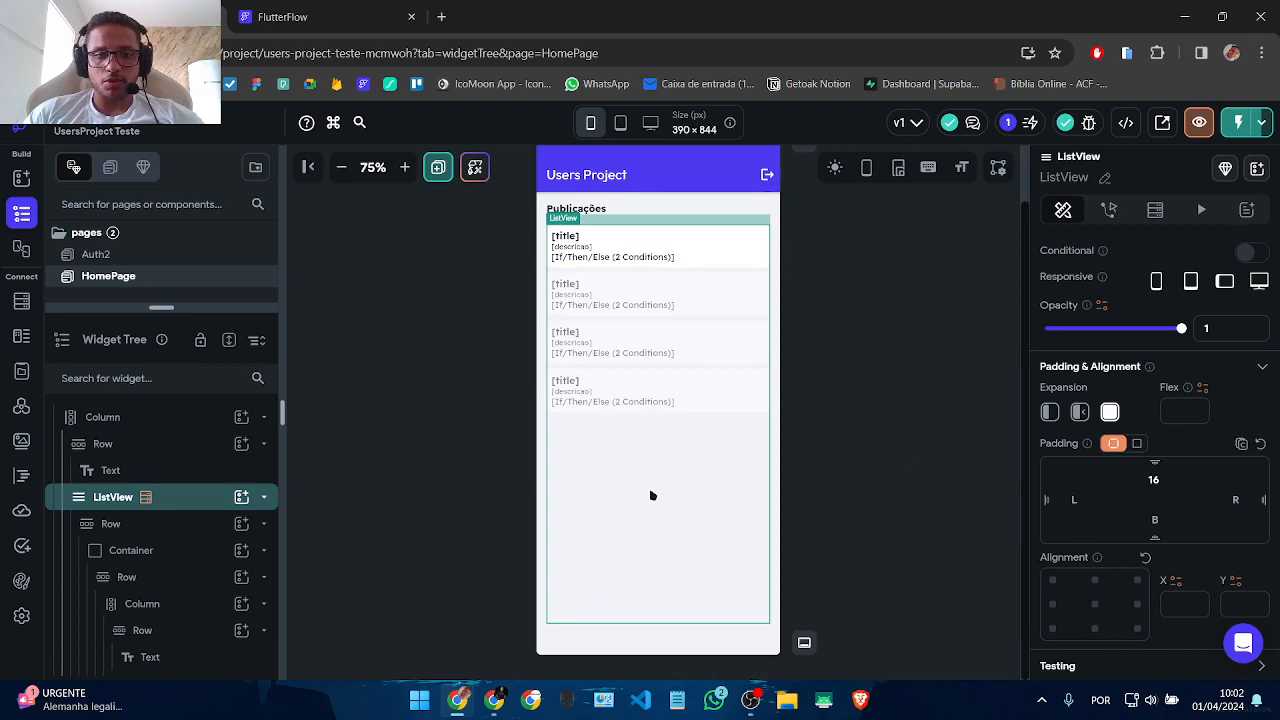
drag(108, 308, 108, 425)
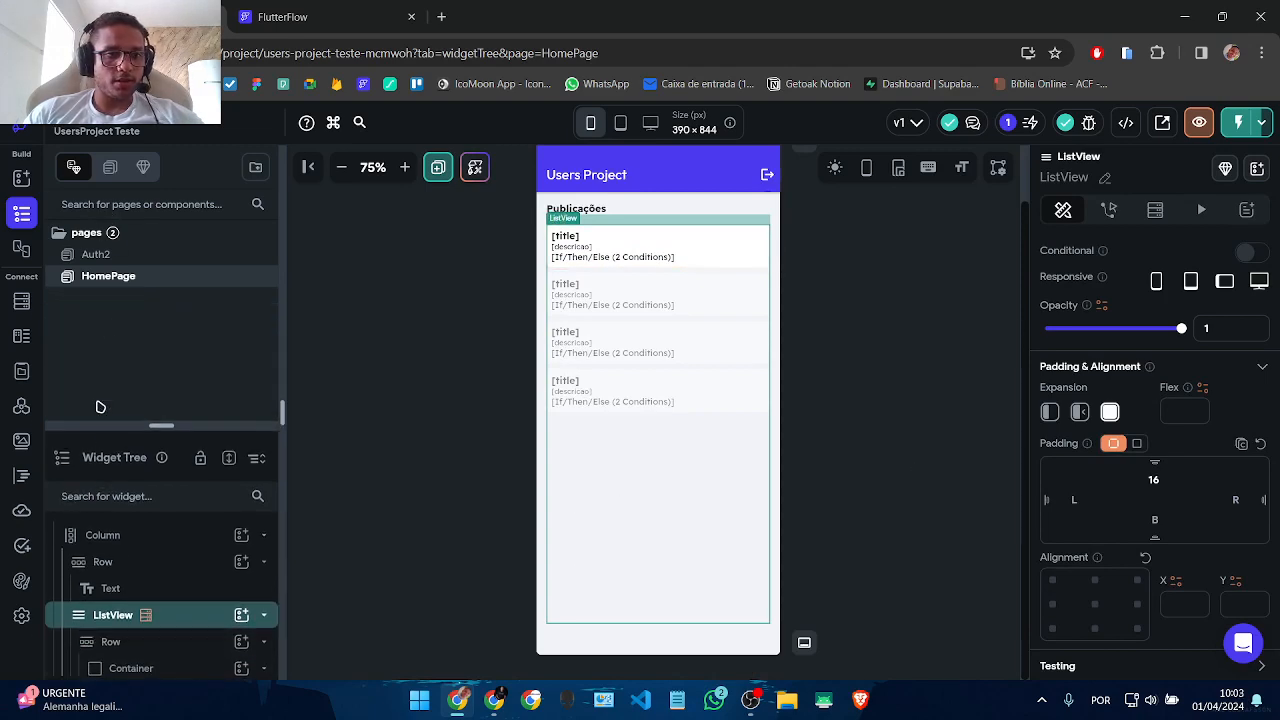
Step: Add a blank page called PaginaPublicacao from the Pages folder menu
right_click(104, 238)
click(140, 261)
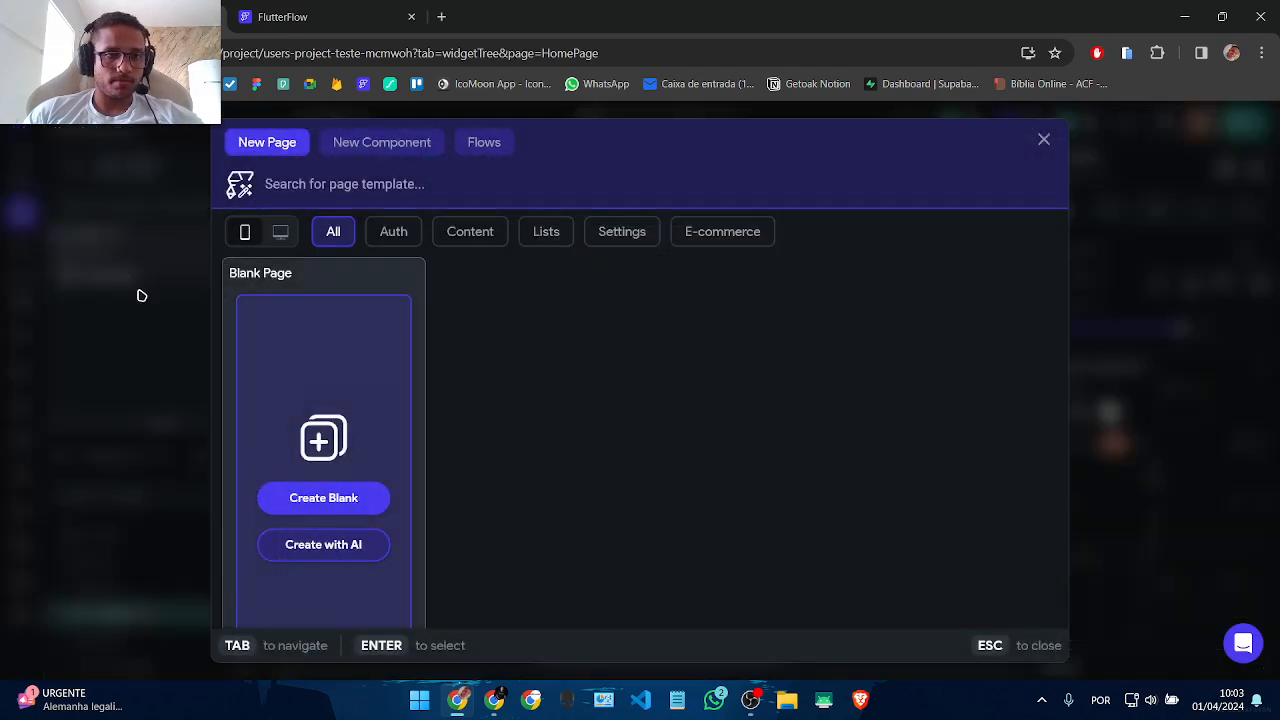
click(343, 497)
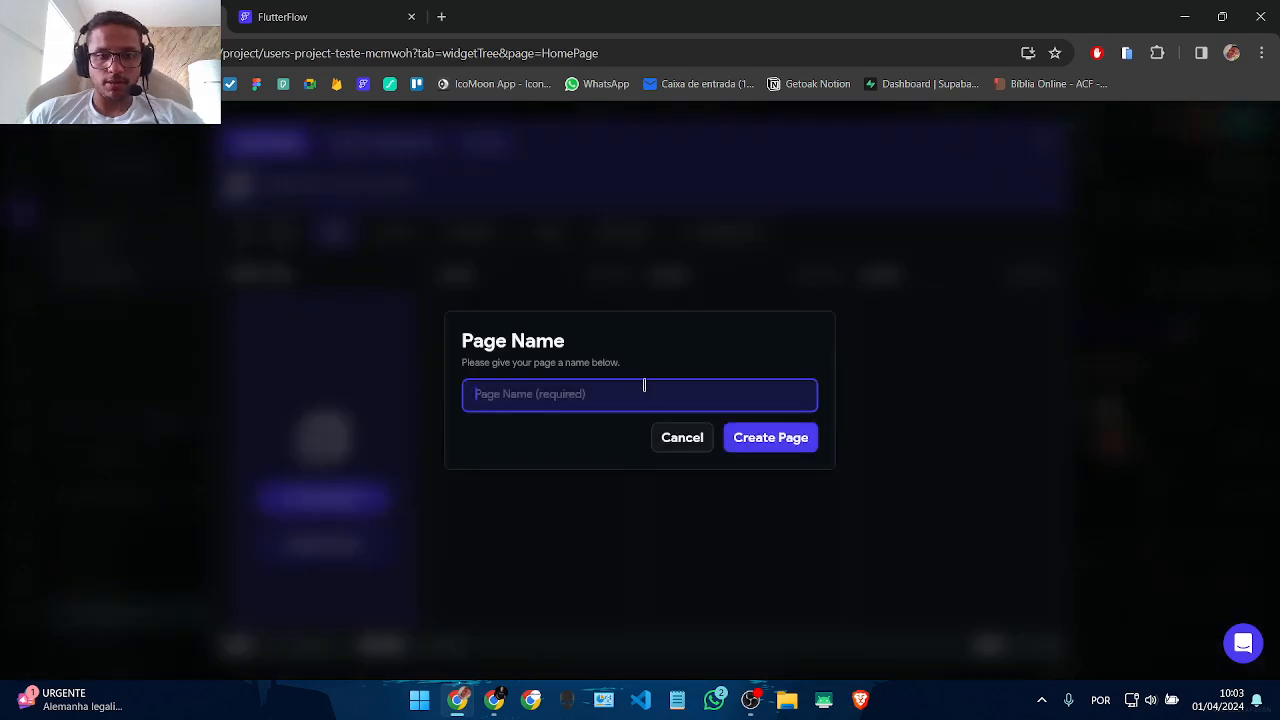
text(PaginaPublicacao)
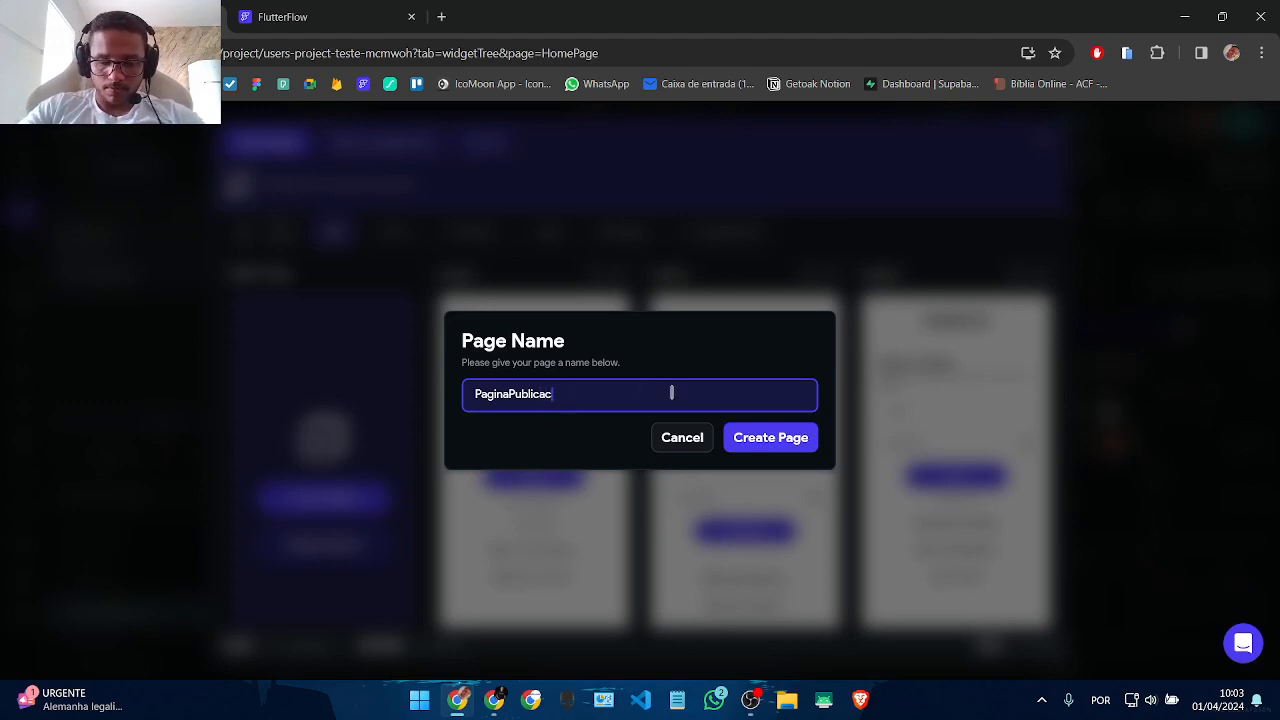
click(755, 436)
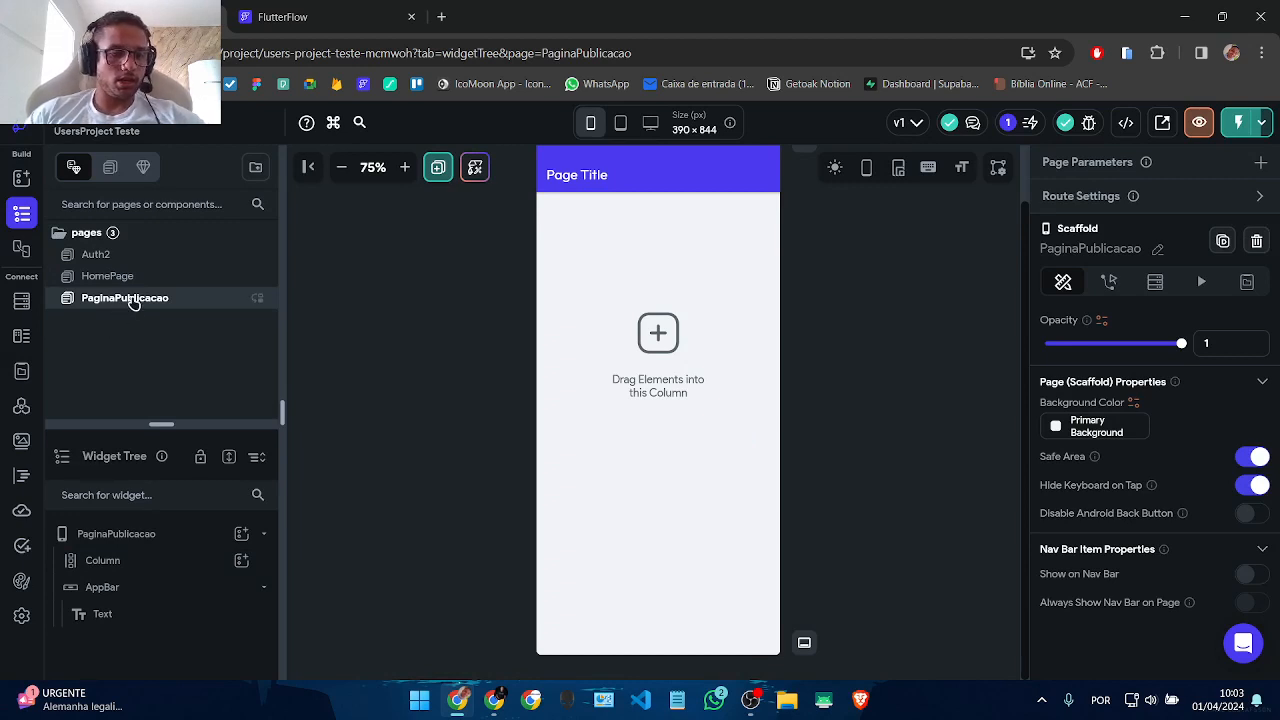
Step: Turn on the default back-arrow button in the PaginaPublicacao app bar
scroll(584, 318, up, 1)
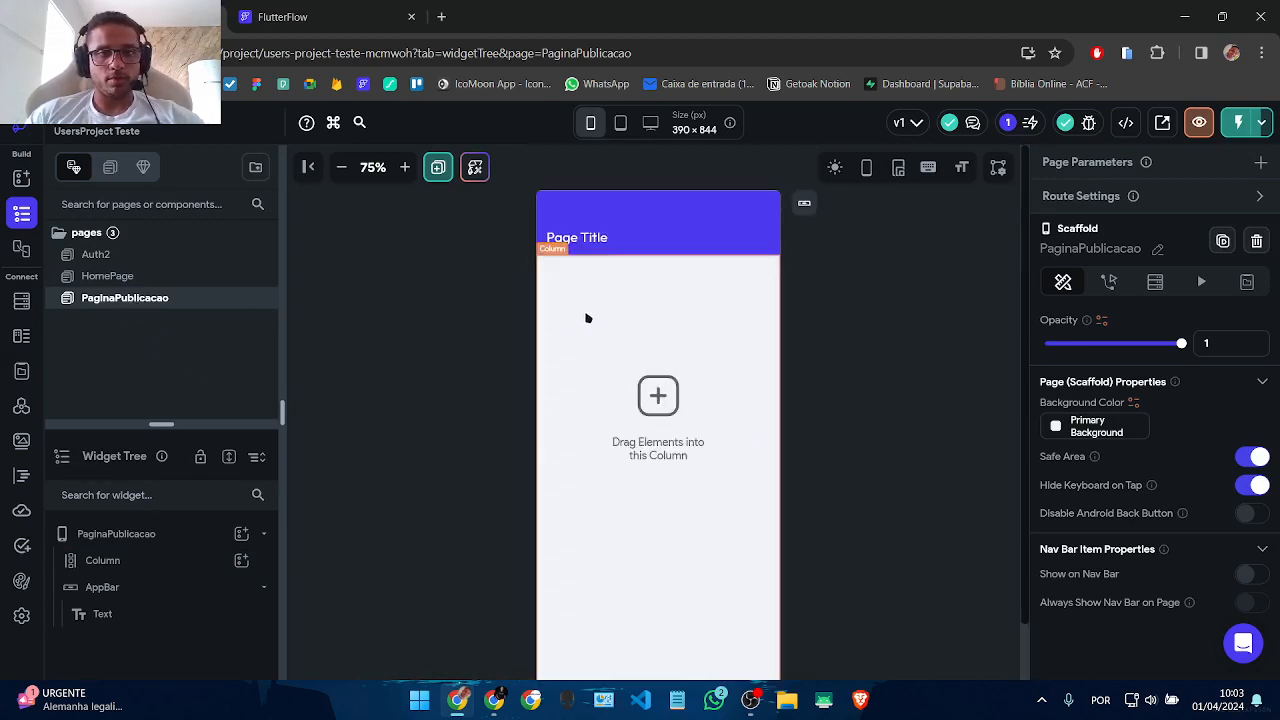
click(862, 376)
click(940, 526)
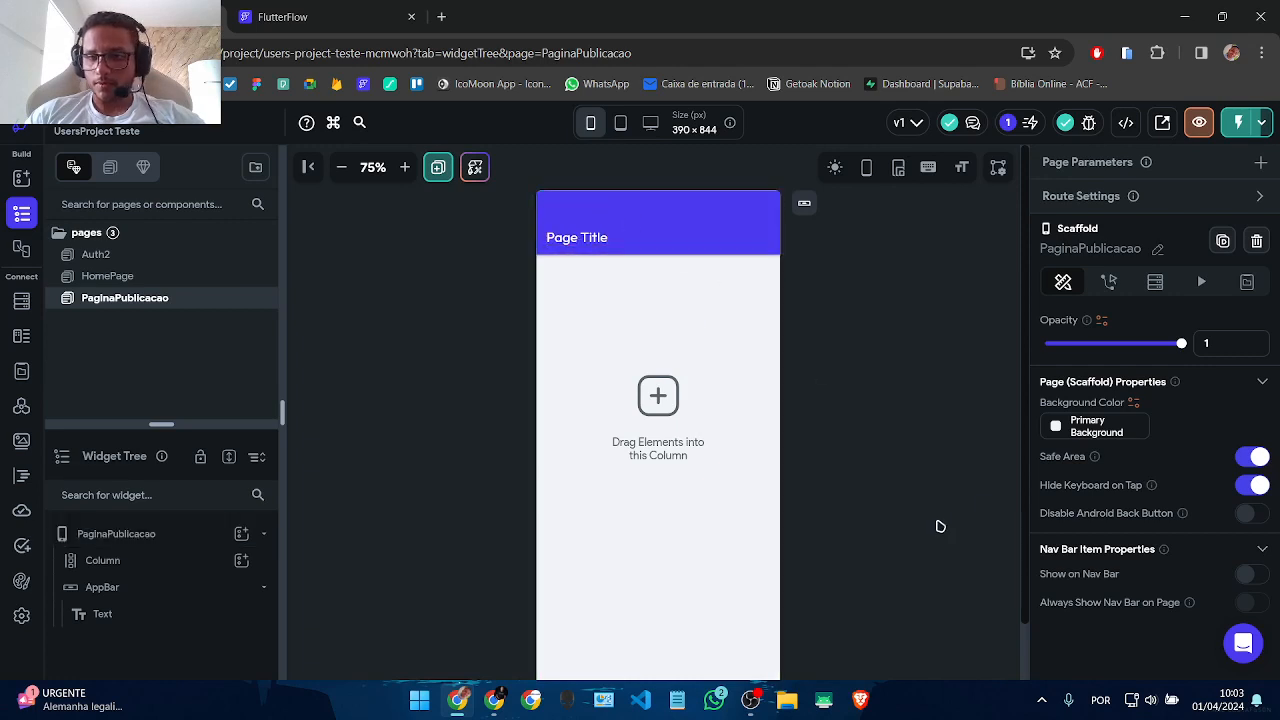
click(600, 210)
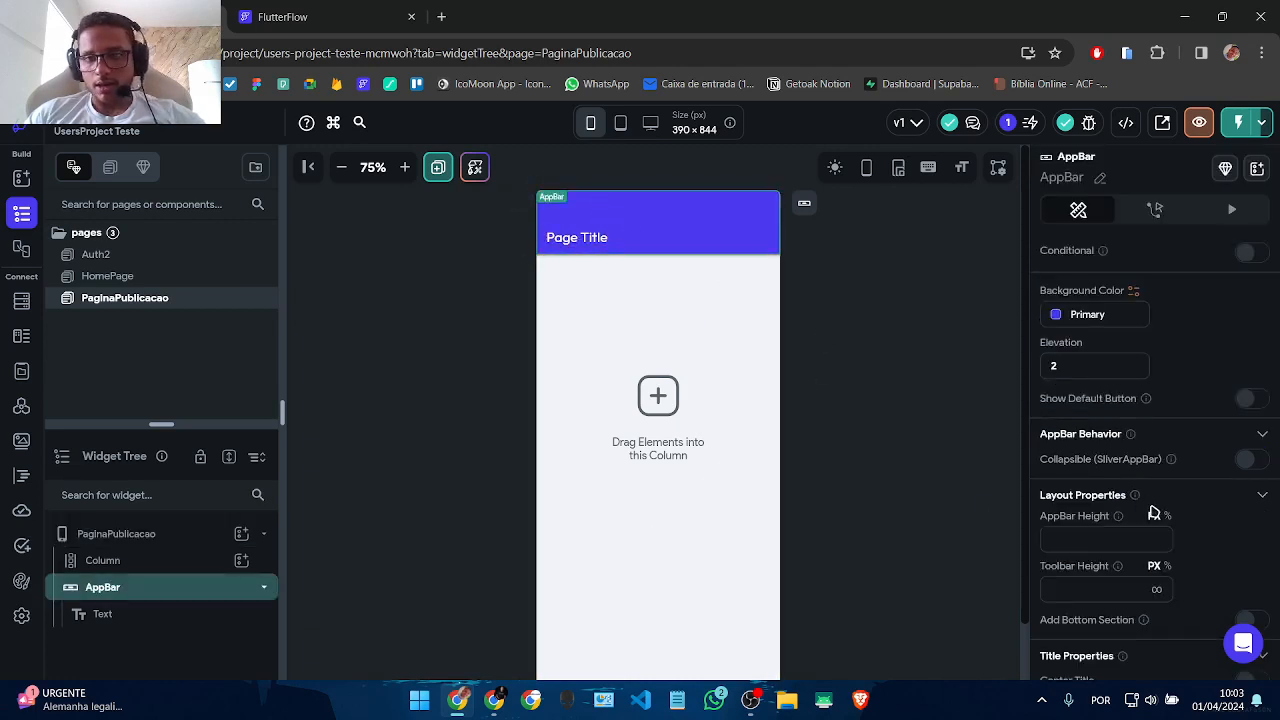
click(1244, 416)
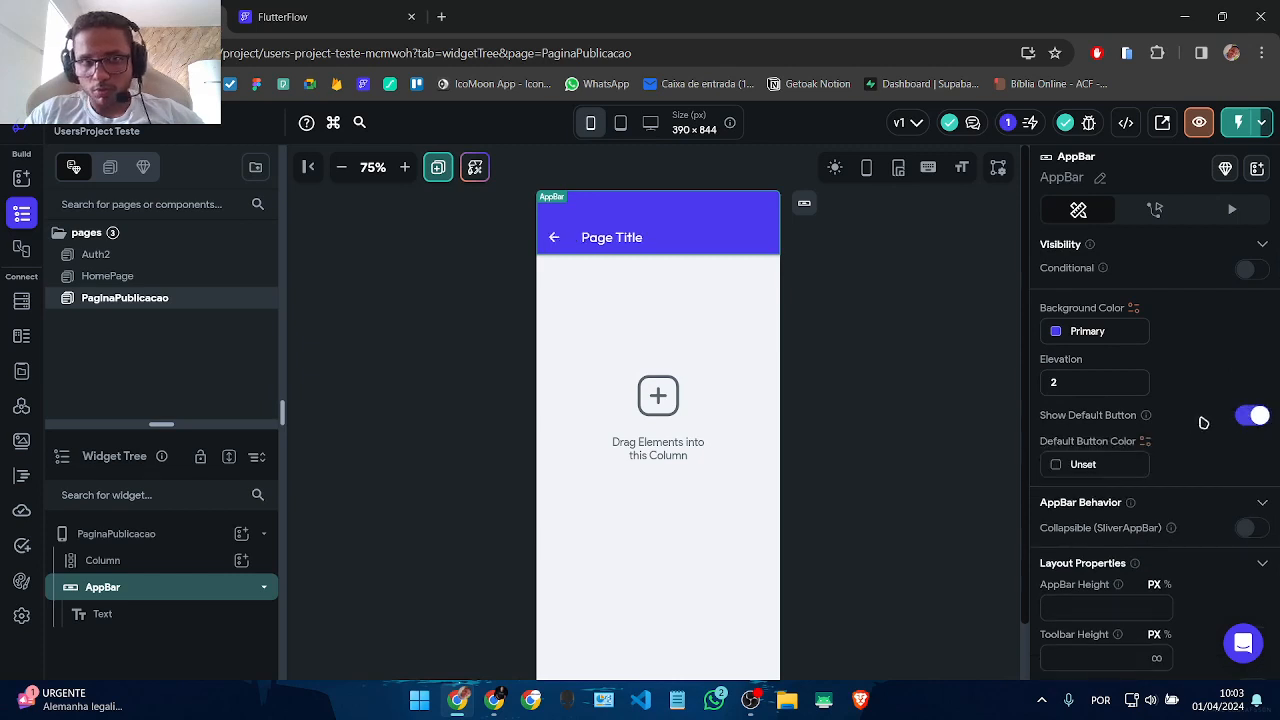
Step: Change the app bar title text to Publicação
click(598, 232)
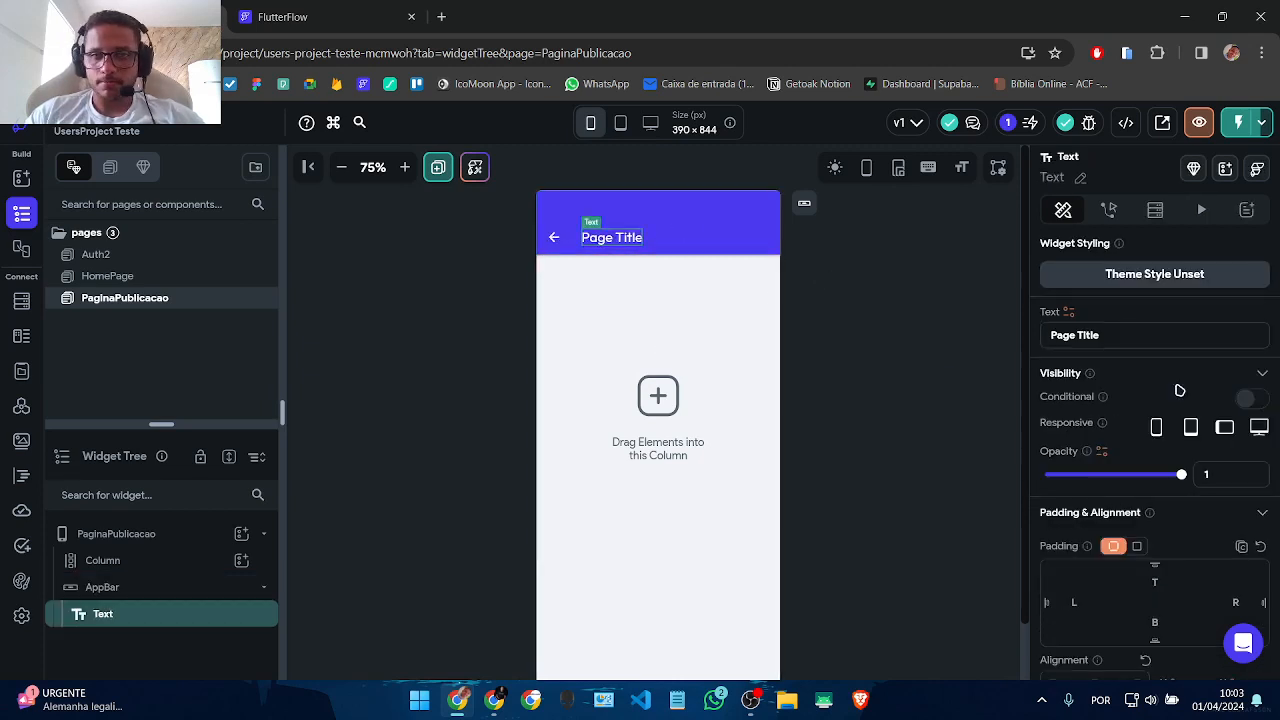
text(P)
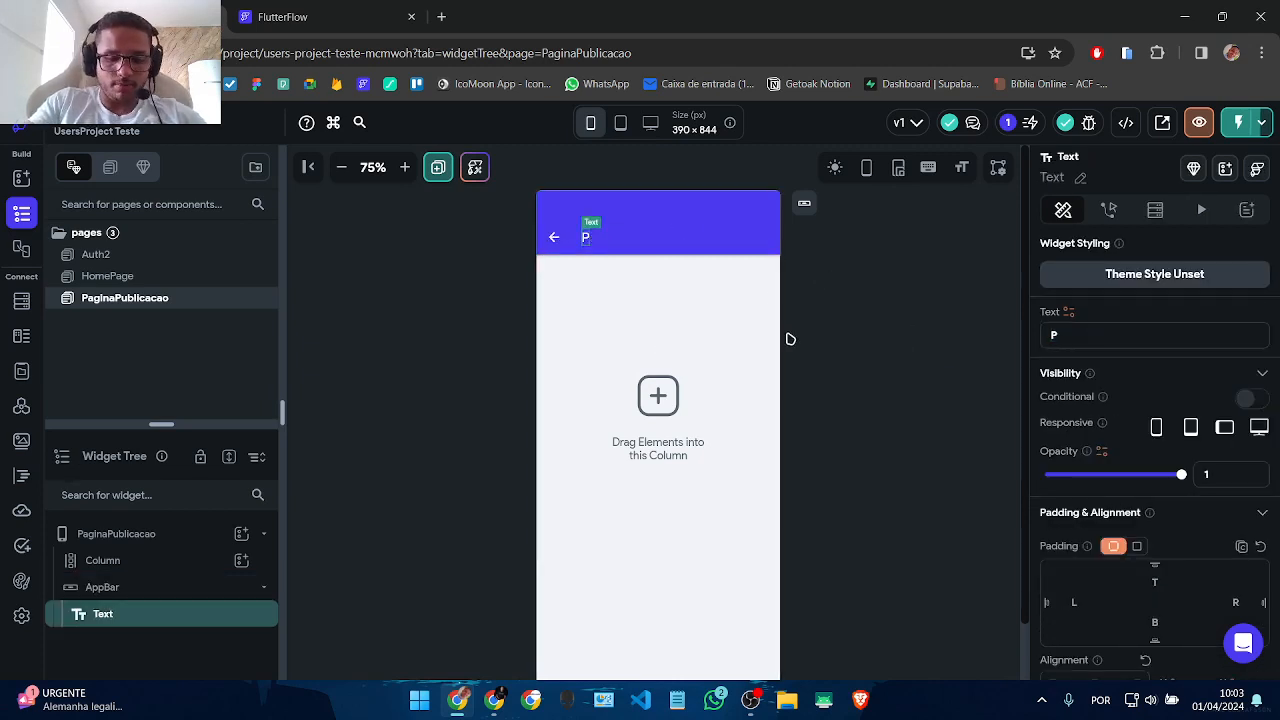
text(ublicação)
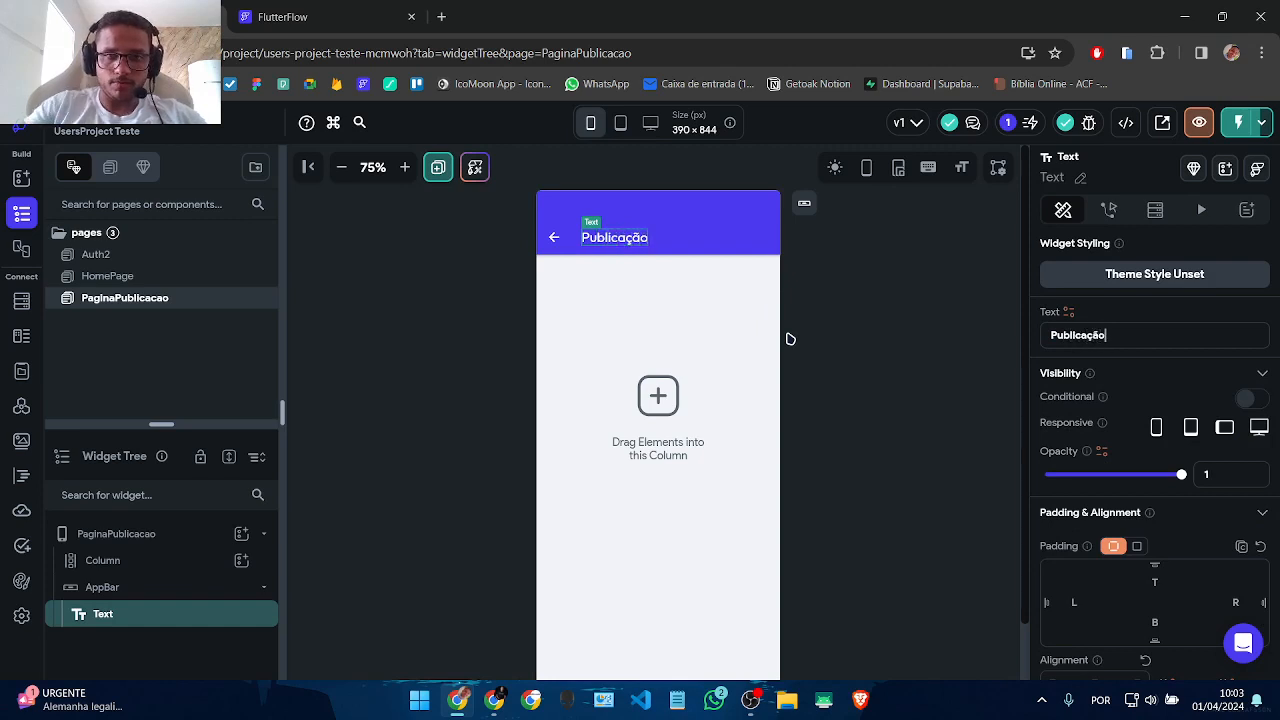
click(550, 362)
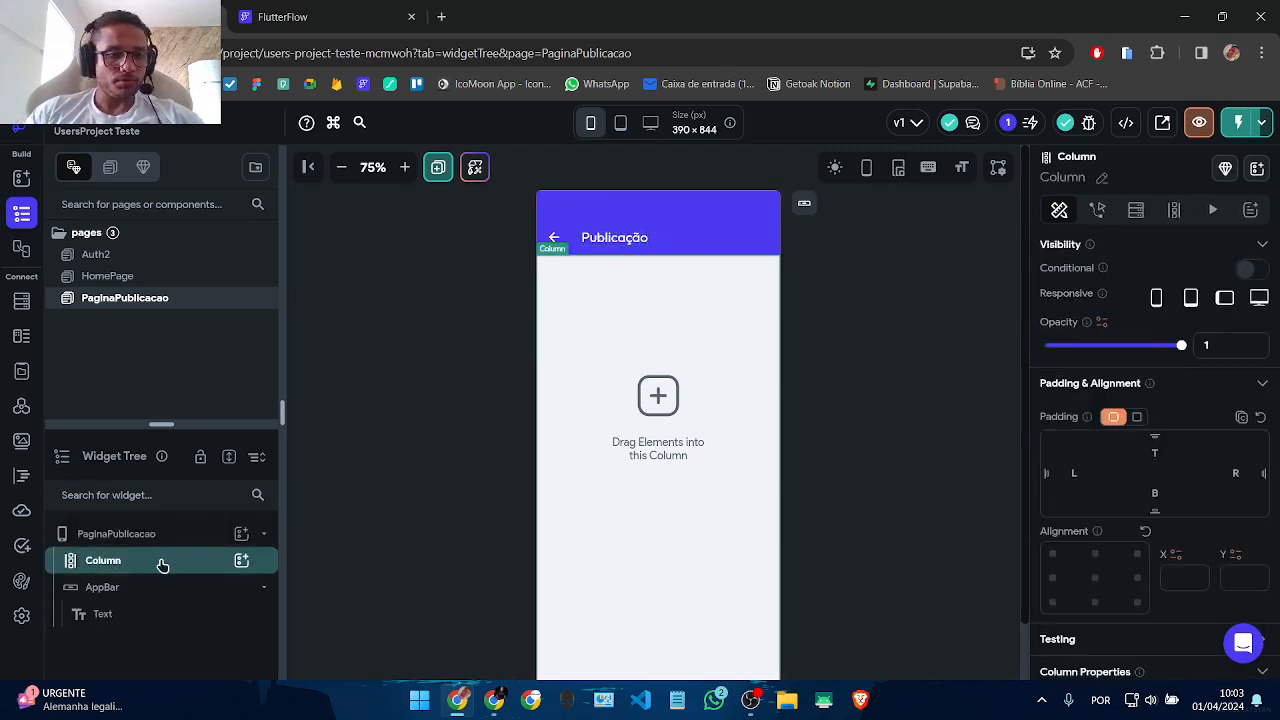
scroll(819, 443, down, 1)
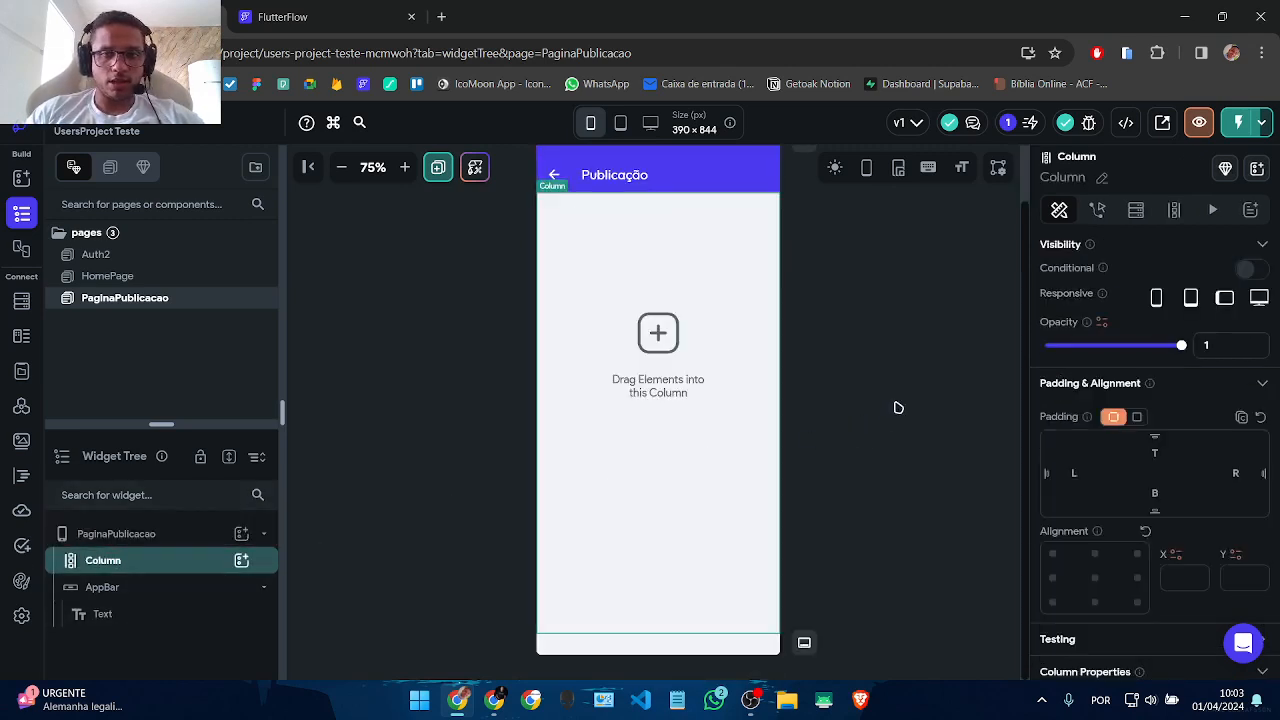
click(898, 407)
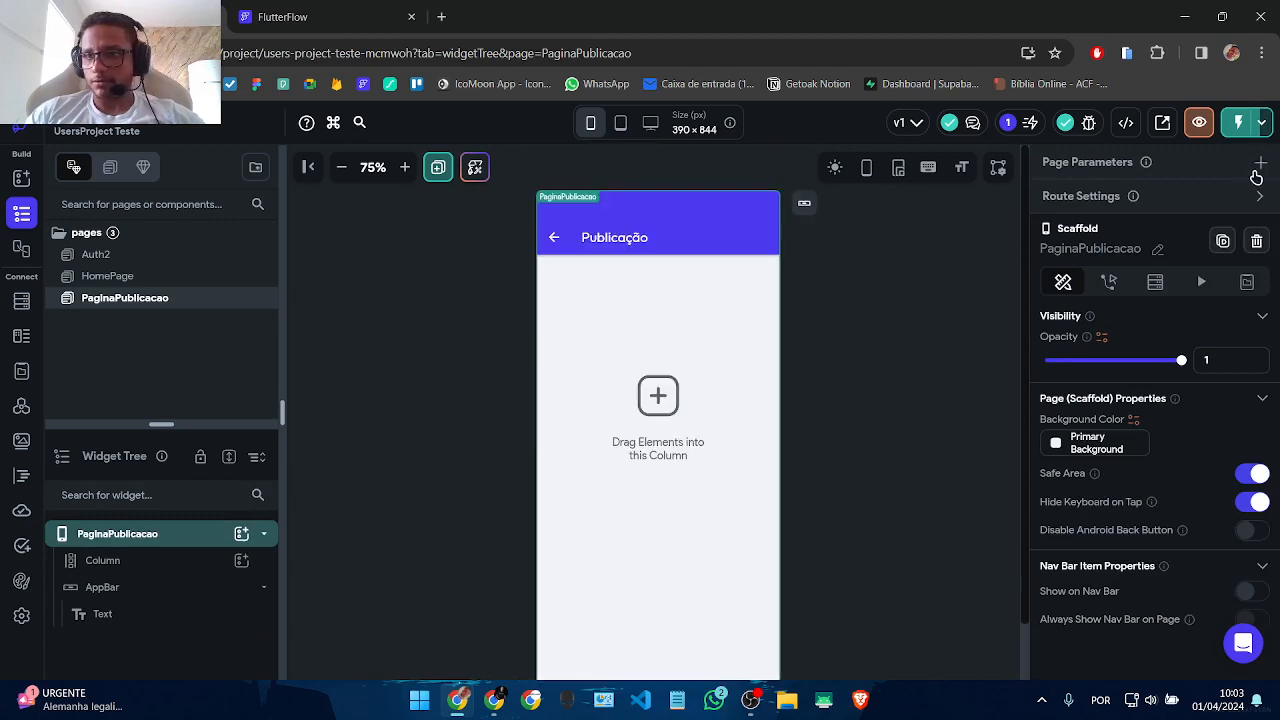
Step: Add page parameter refPubli as a DocumentReference to the publicacoes collection
click(1256, 172)
click(1143, 251)
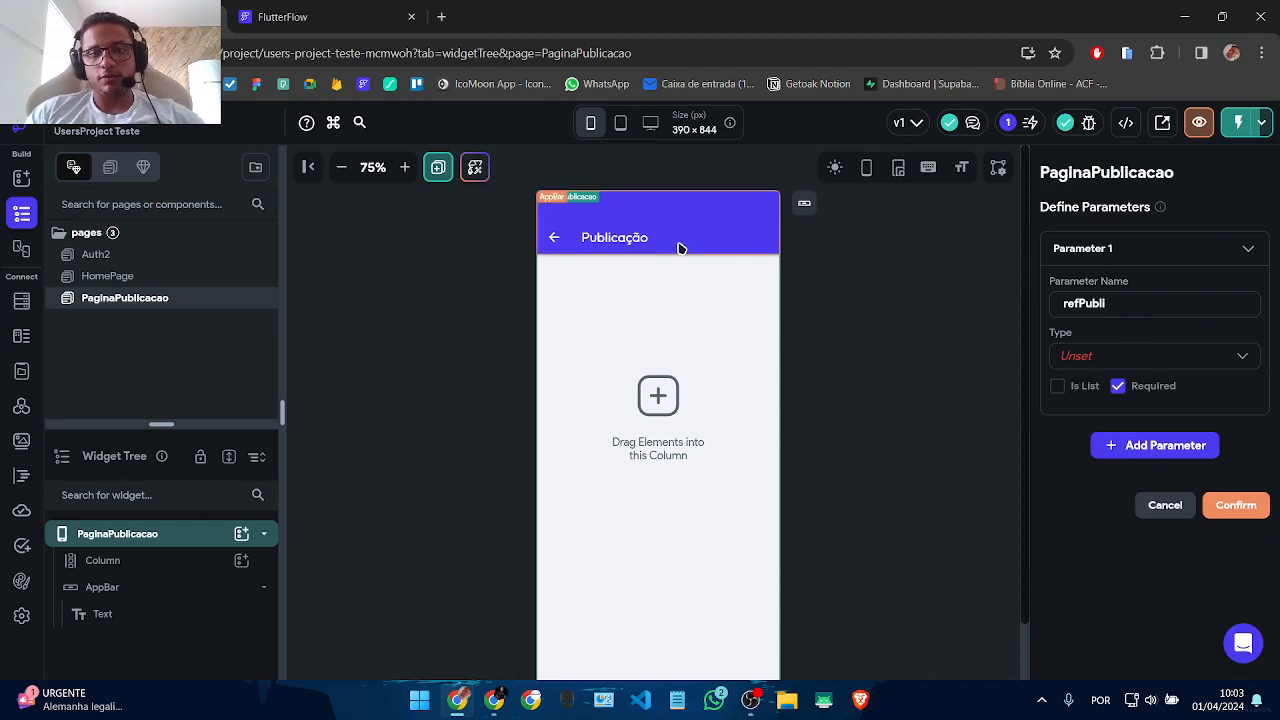
click(1094, 356)
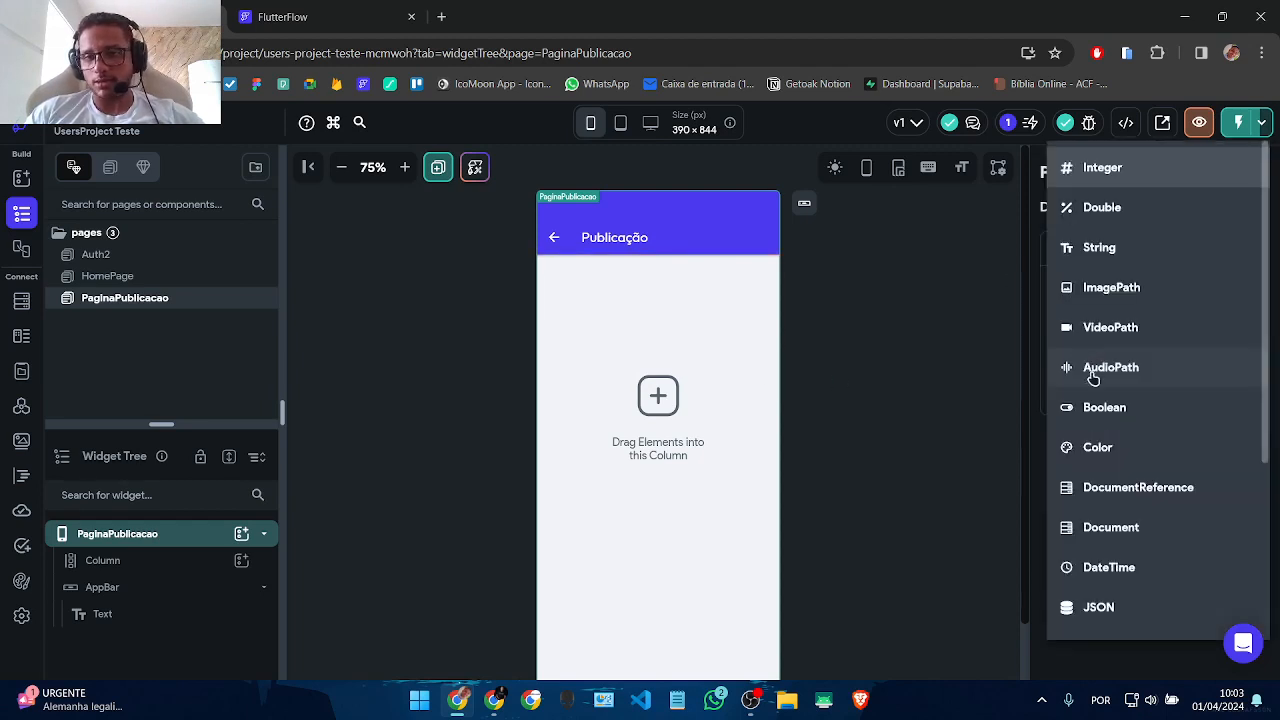
click(1104, 490)
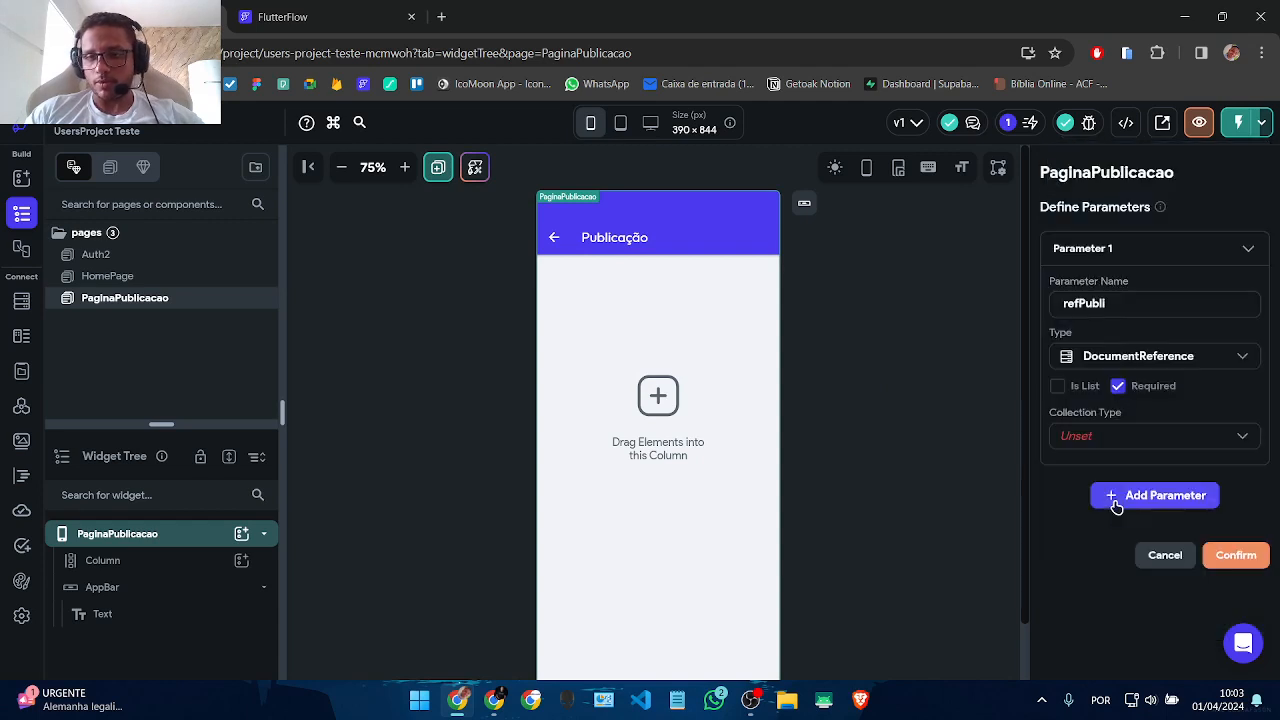
click(1126, 438)
click(1100, 523)
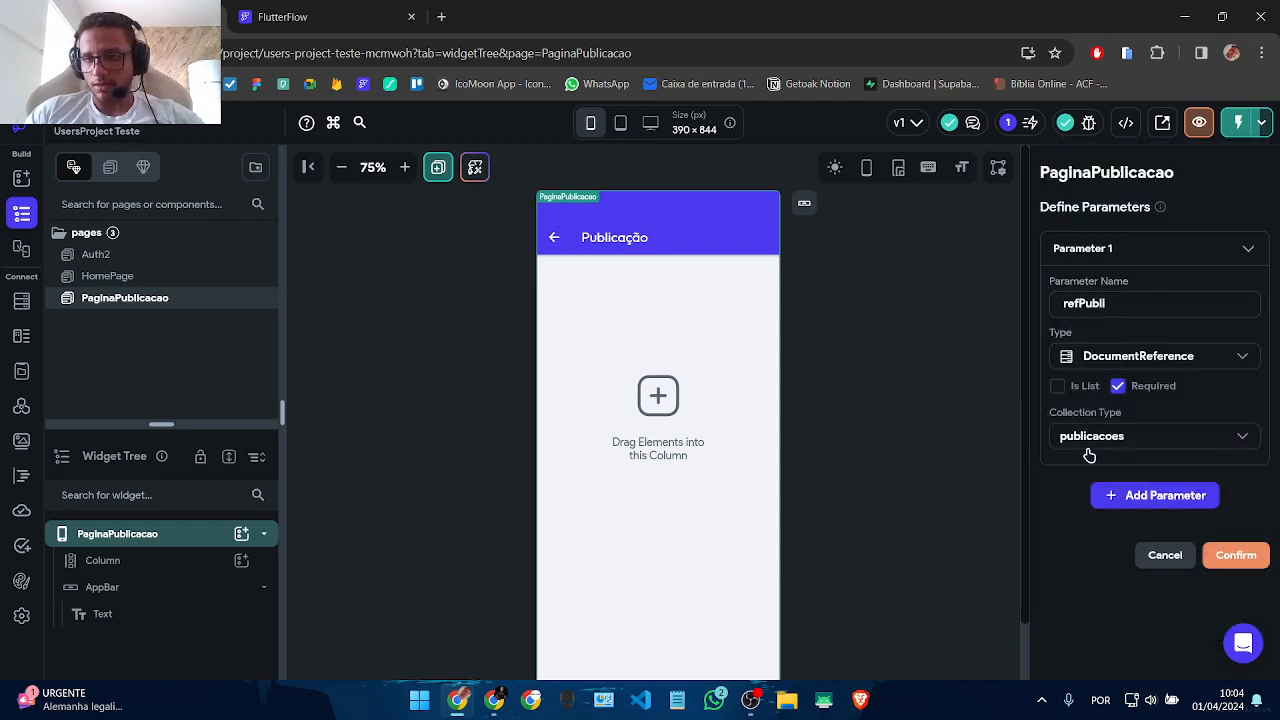
click(1236, 556)
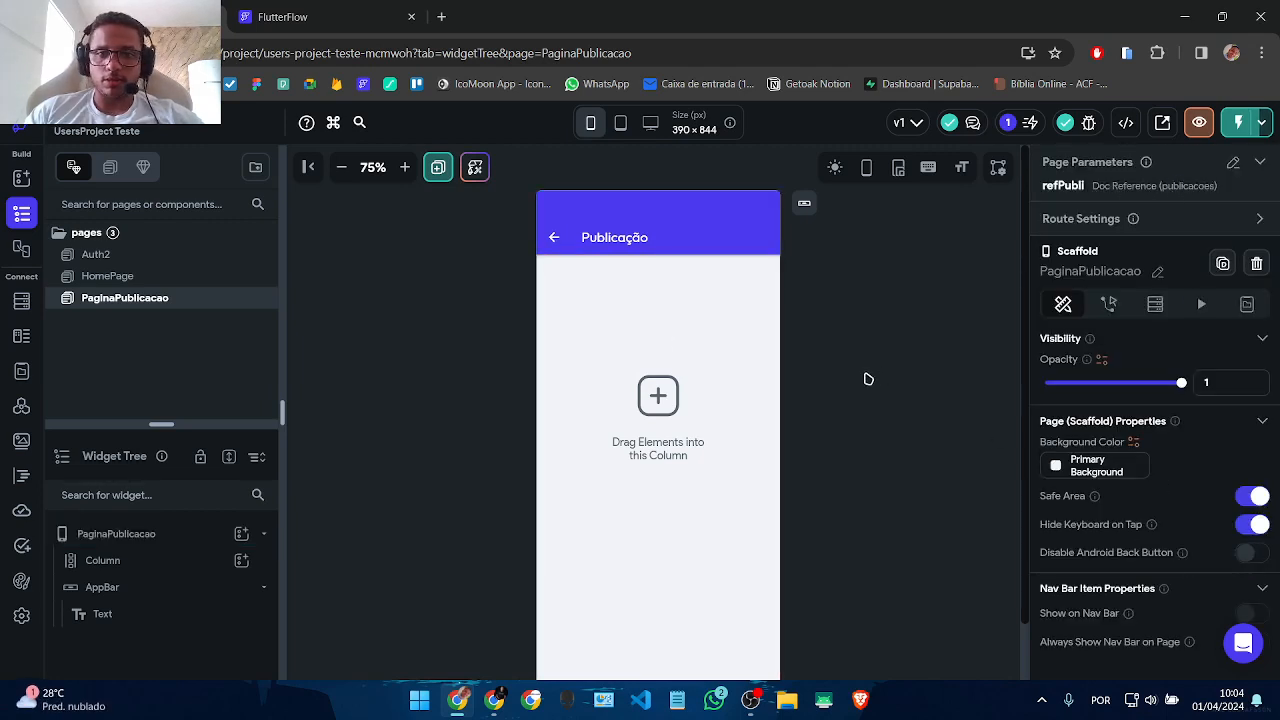
Step: Add a backend query to the page targeting the publicacoes collection
click(1155, 303)
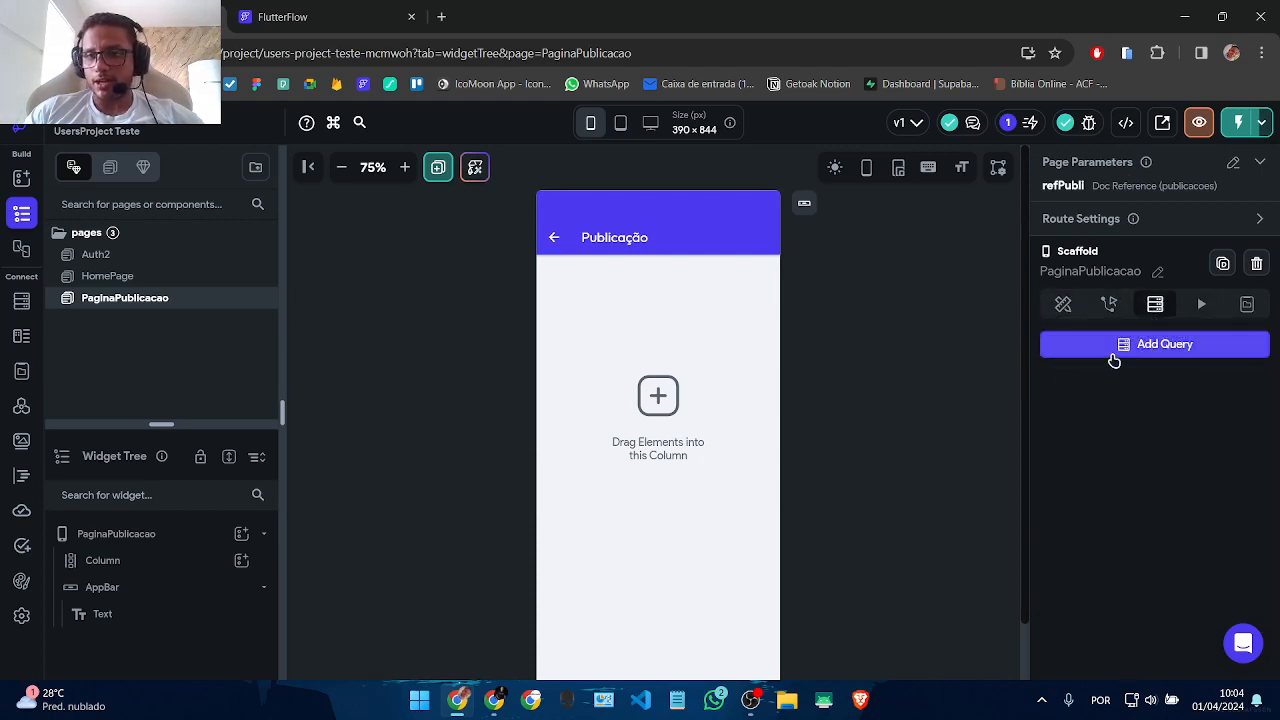
click(1124, 346)
click(845, 225)
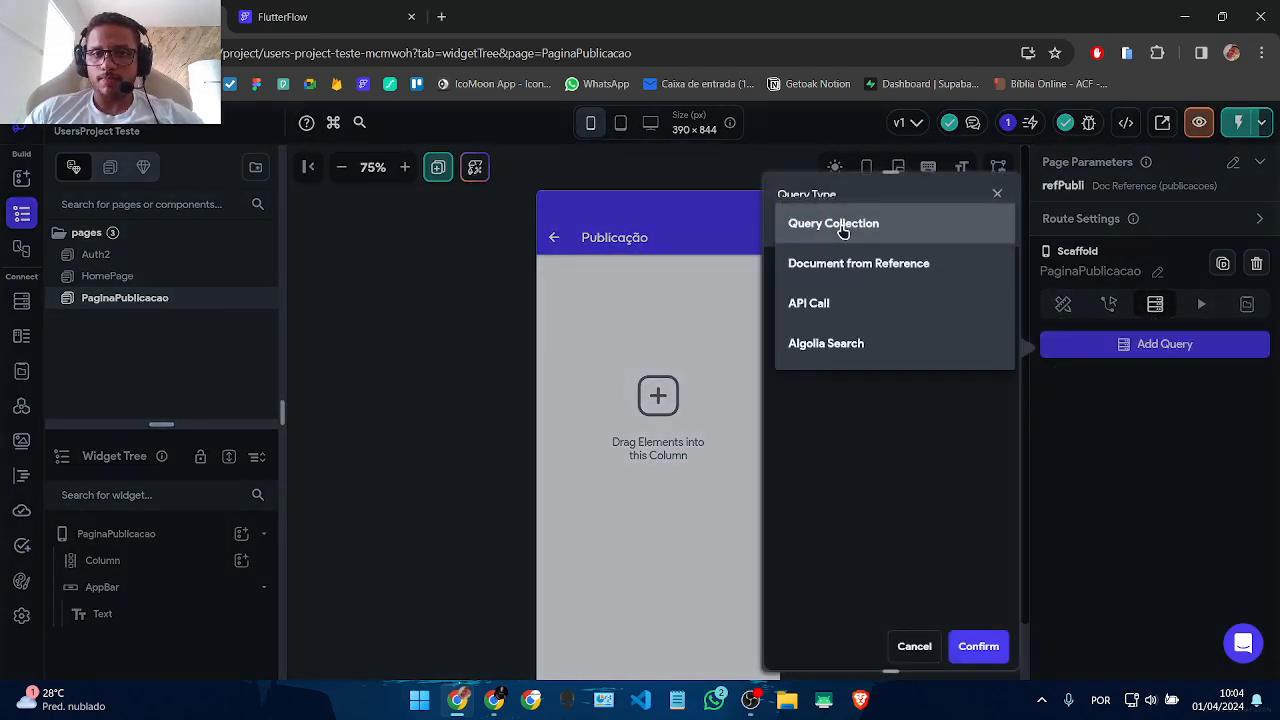
click(843, 226)
click(849, 325)
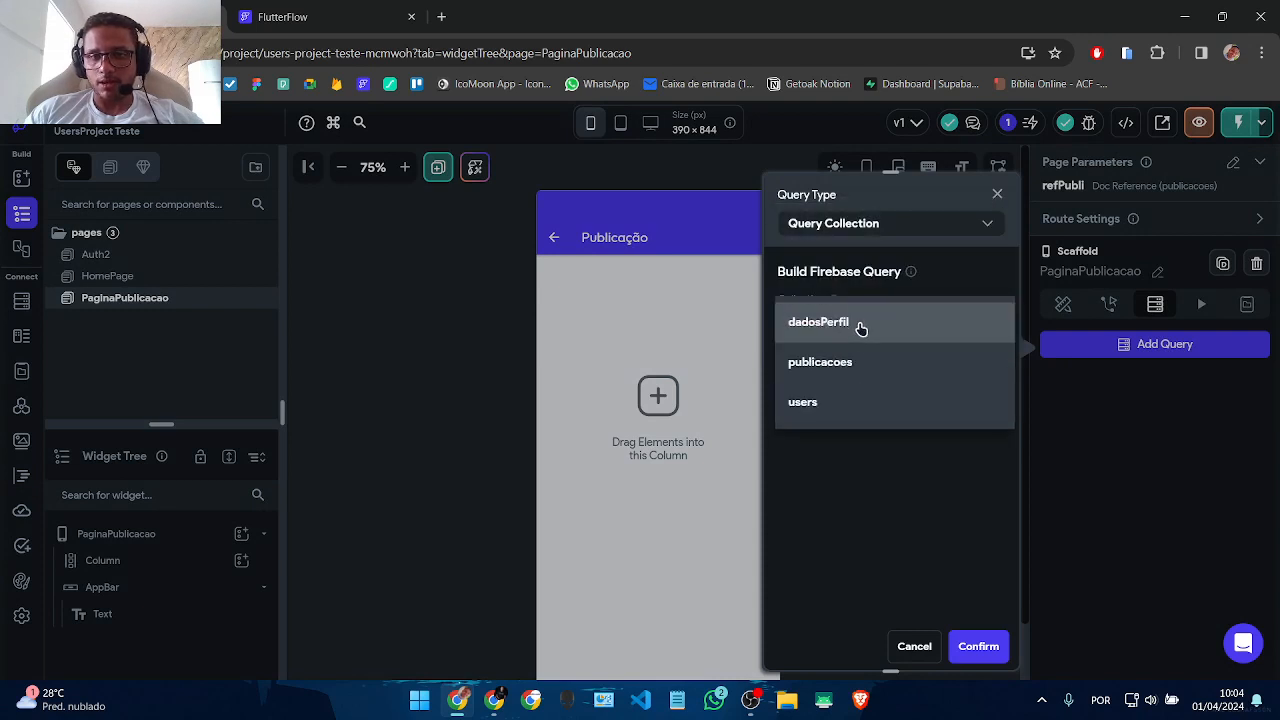
click(842, 374)
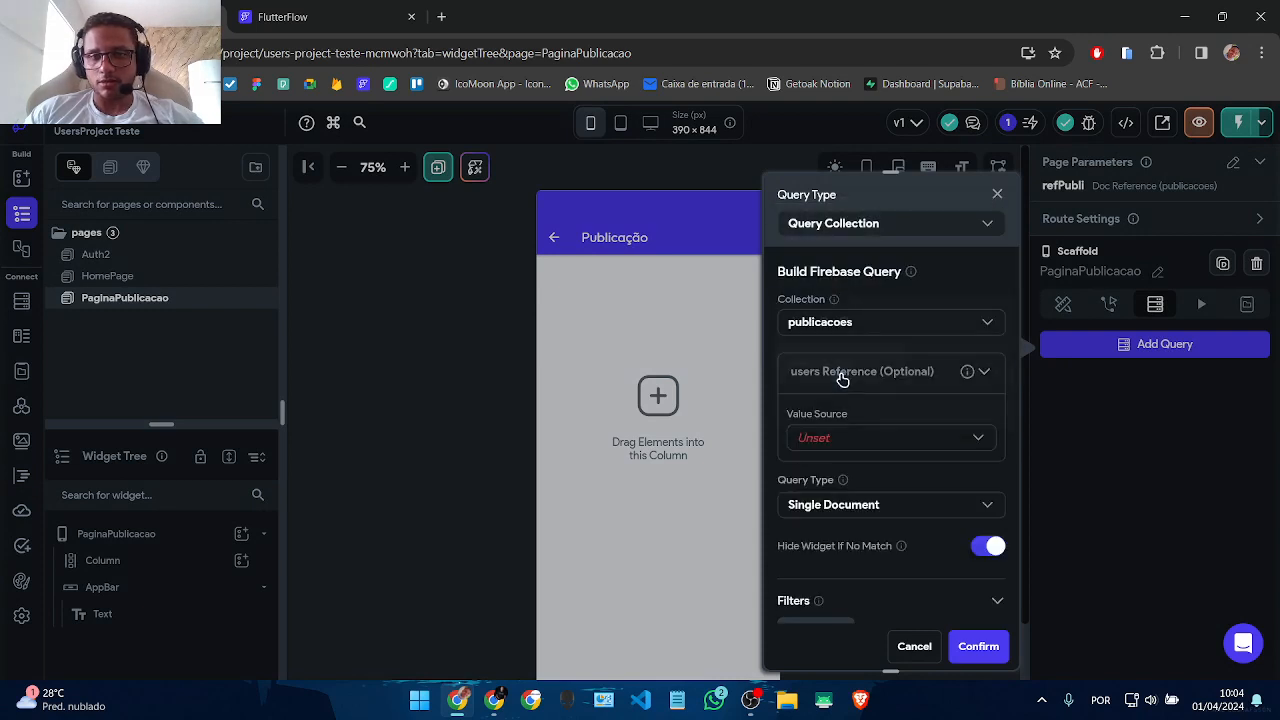
Step: Switch the query to Document from Reference on publicacoes, using refPubli, and save it
click(929, 233)
click(866, 278)
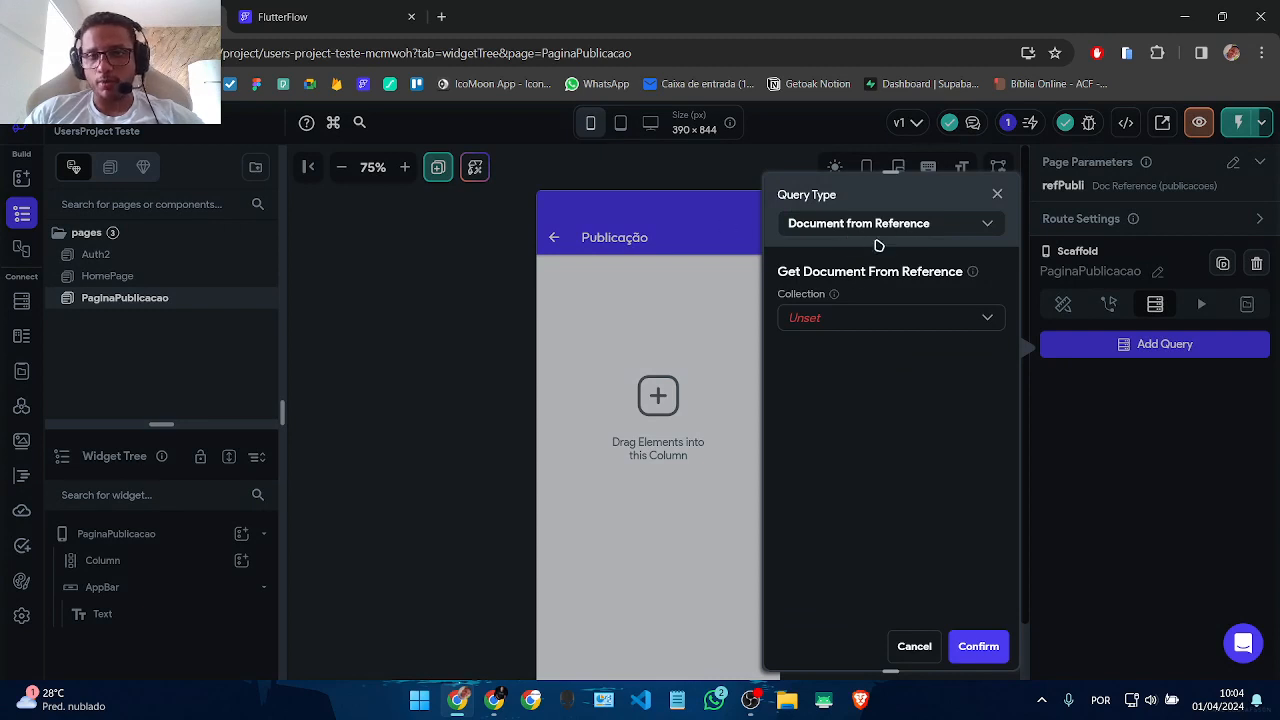
click(874, 326)
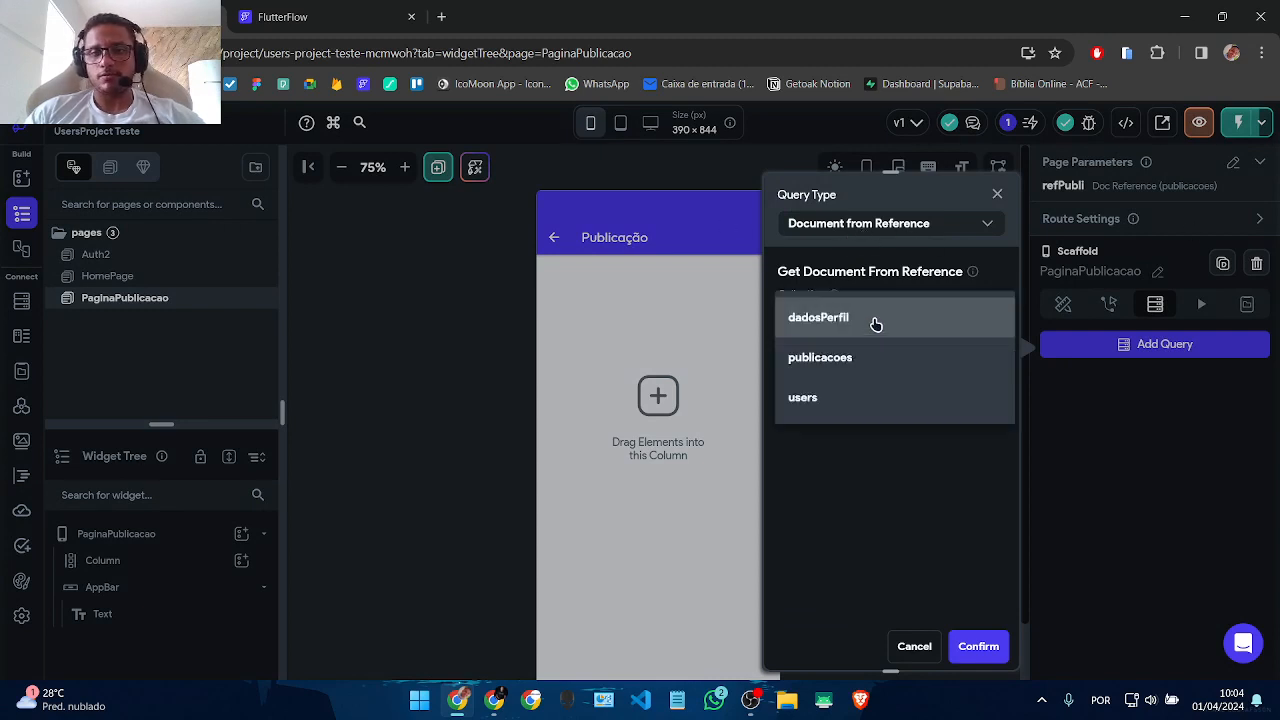
click(854, 358)
click(826, 353)
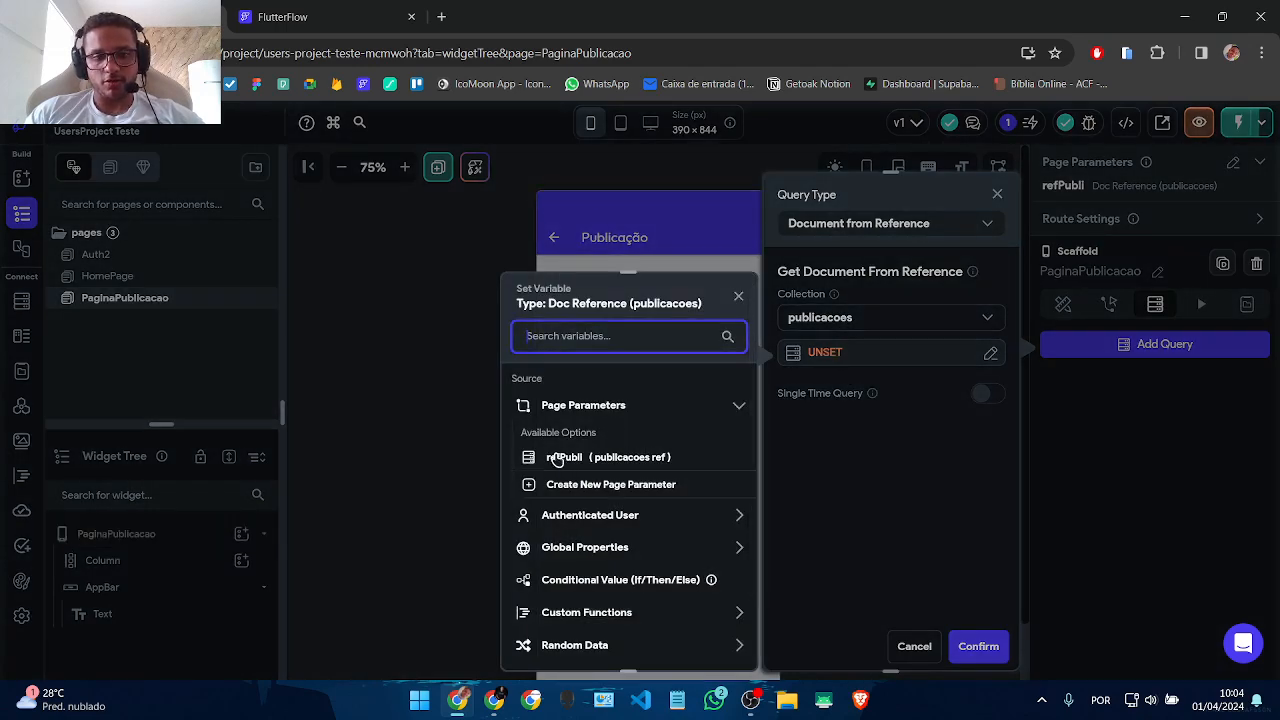
click(560, 458)
click(724, 647)
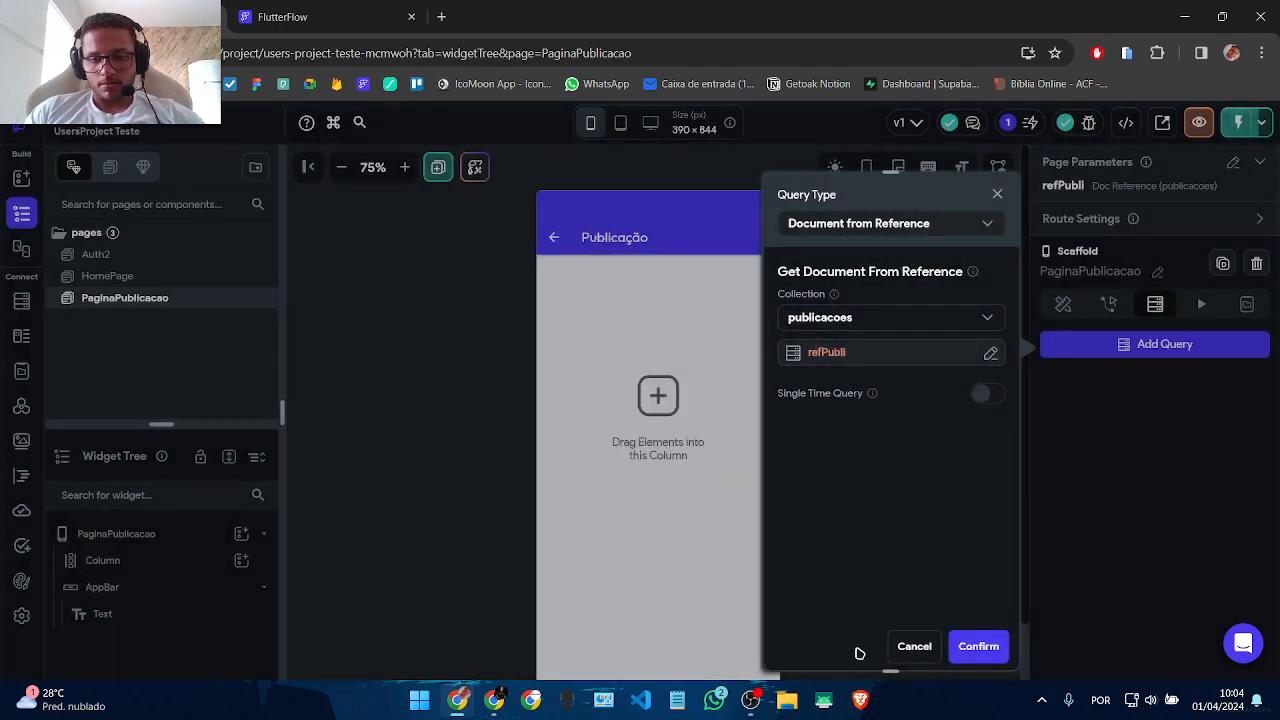
click(978, 646)
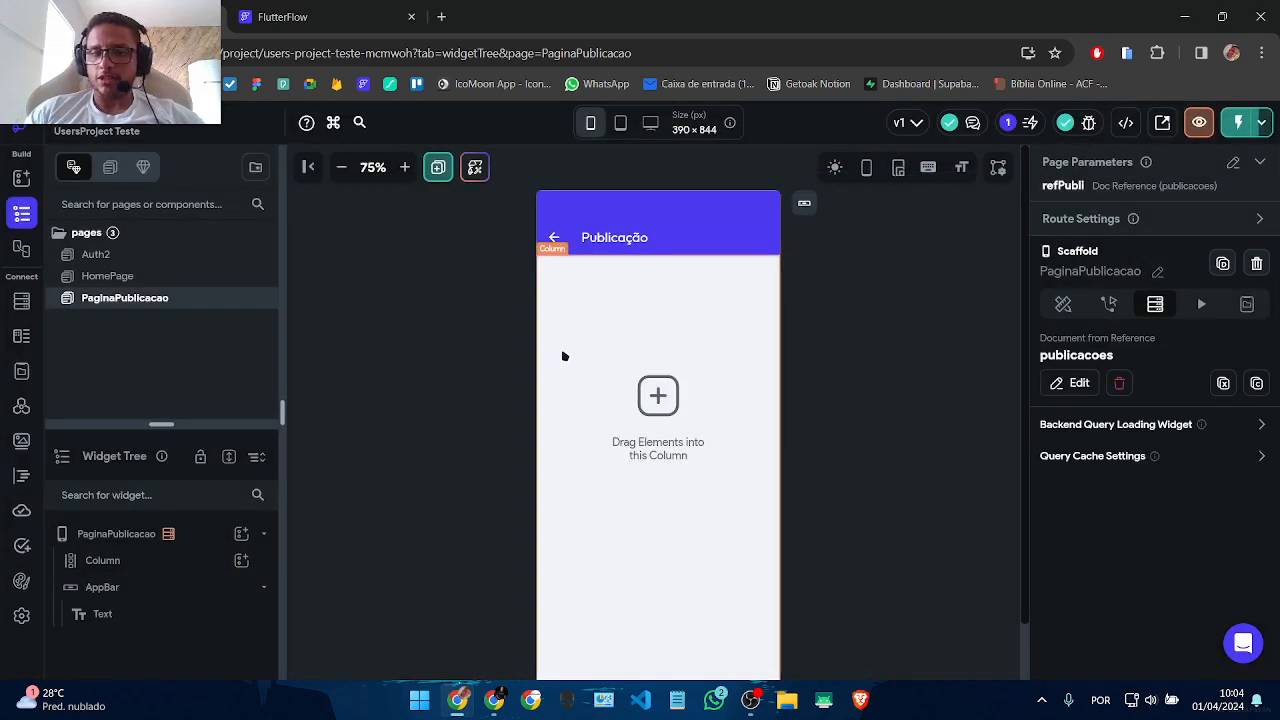
click(594, 330)
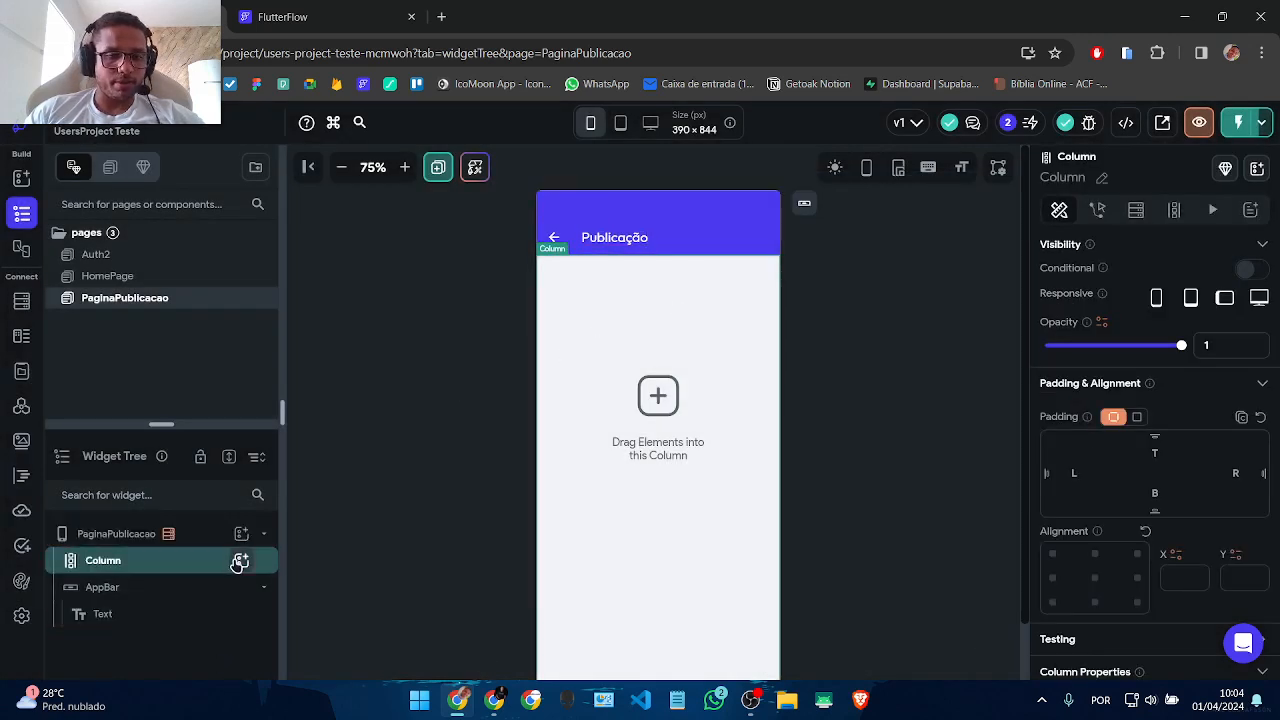
Step: Give the page's Column a uniform padding of 16
scroll(997, 440, down, 1)
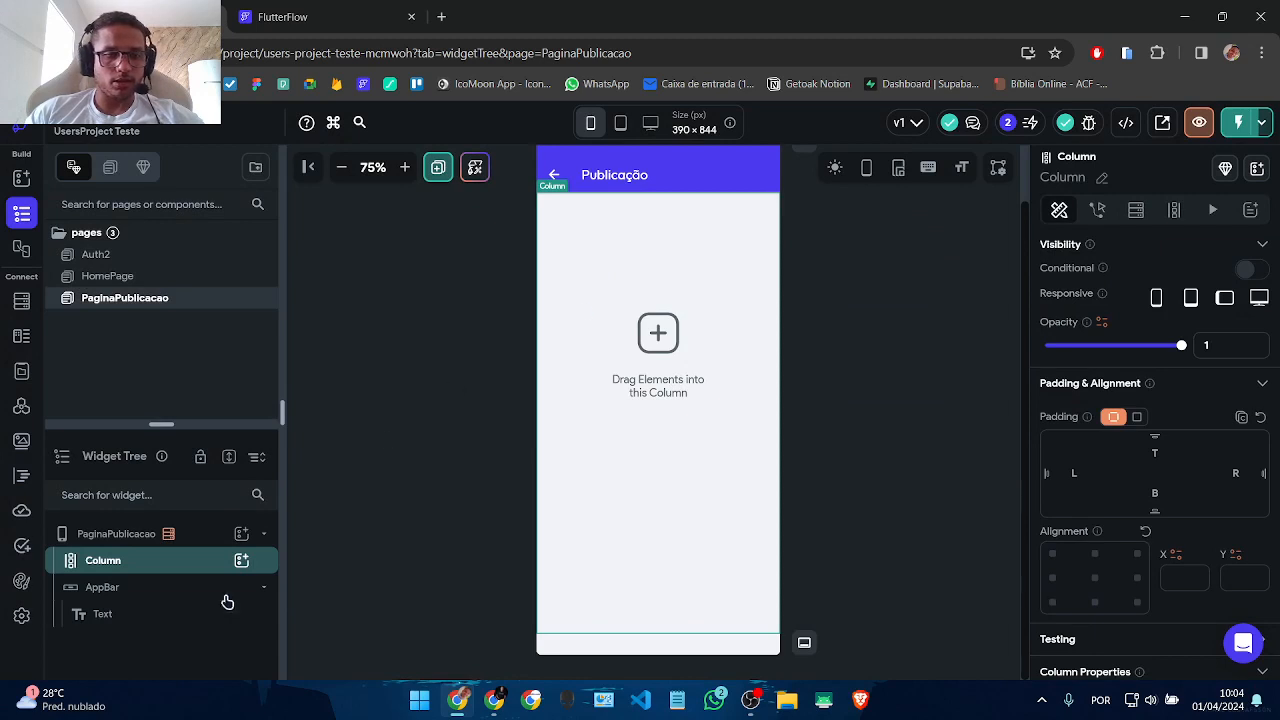
click(243, 563)
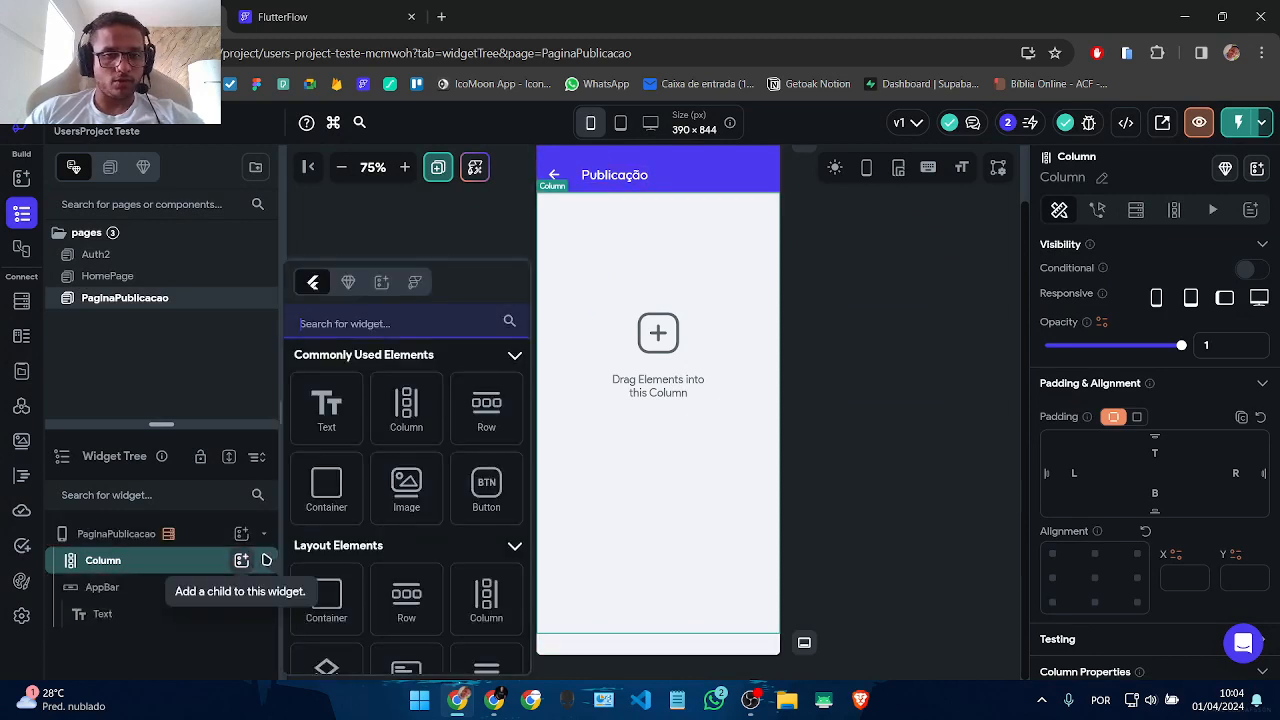
click(943, 480)
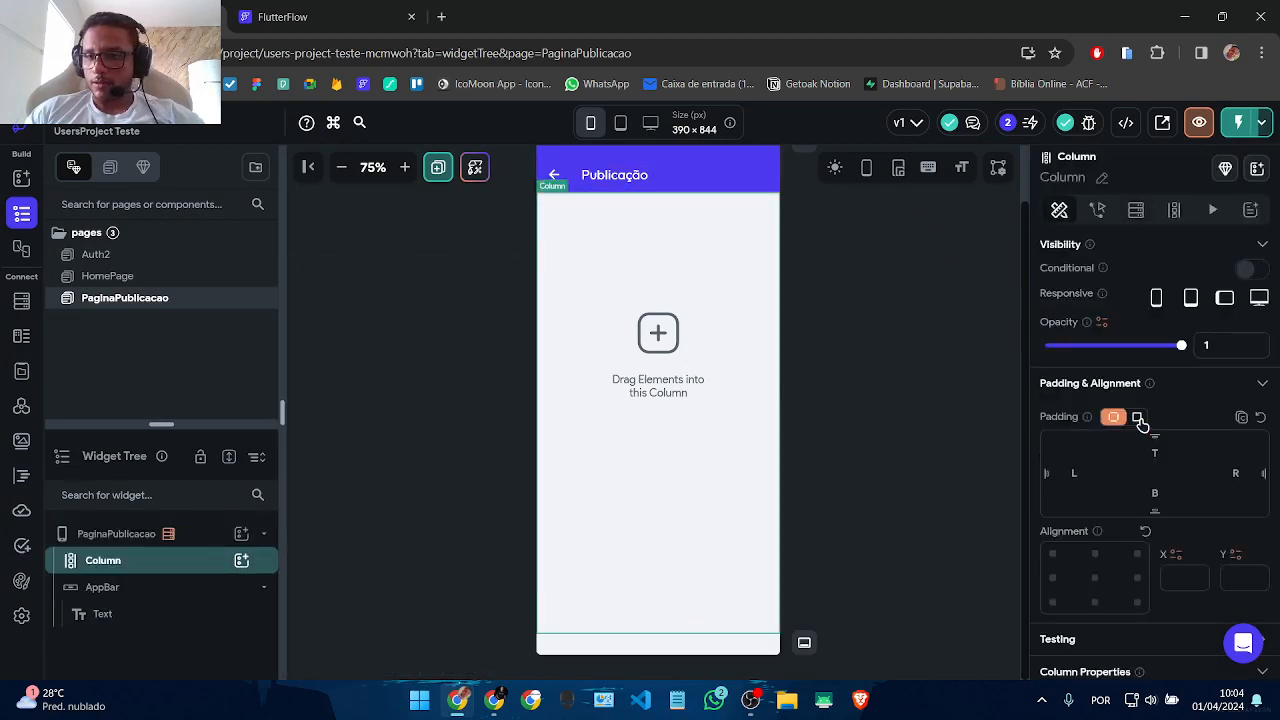
click(1139, 418)
click(1204, 441)
text(16)
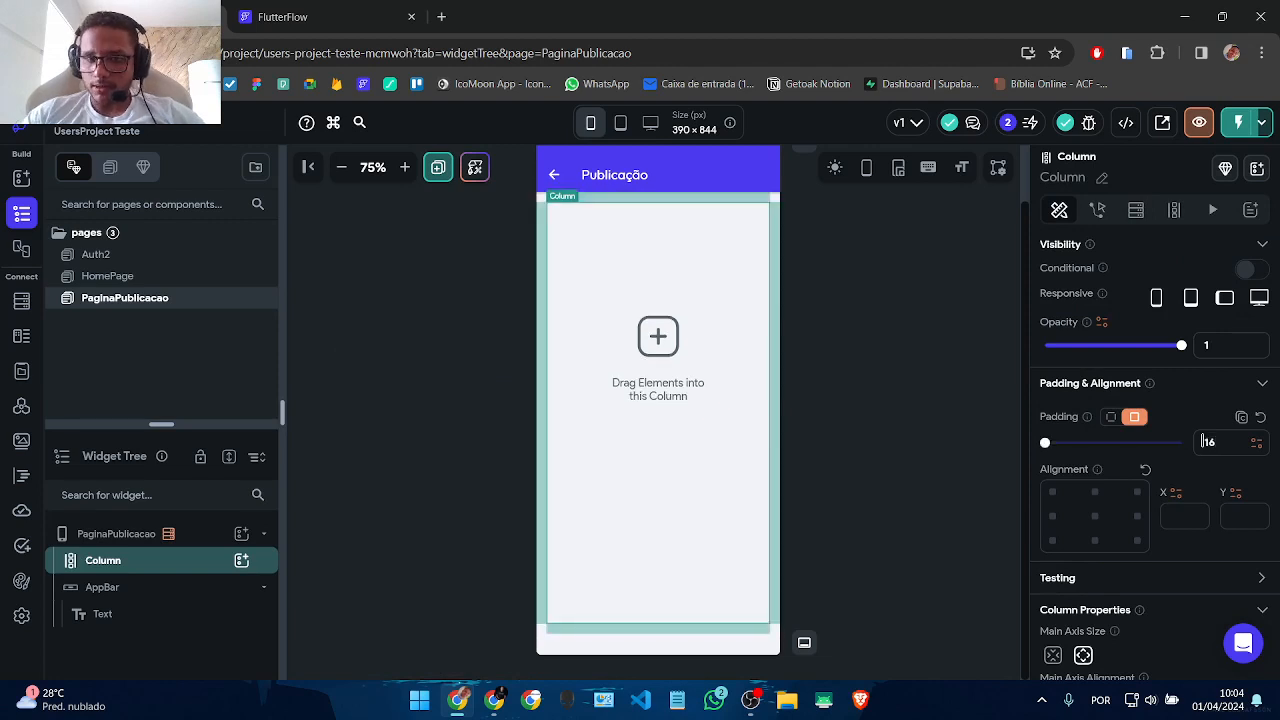
Step: Insert a TextField into the Column using the 'text' widget search
click(241, 561)
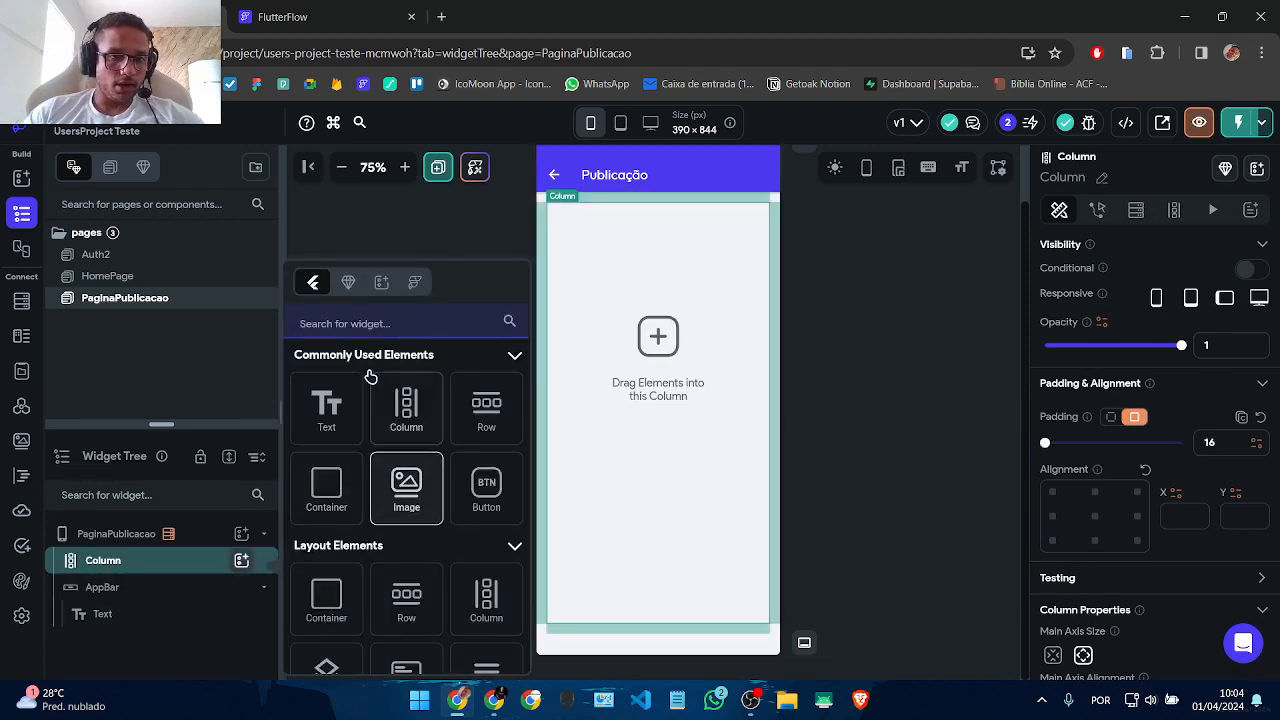
text(textf)
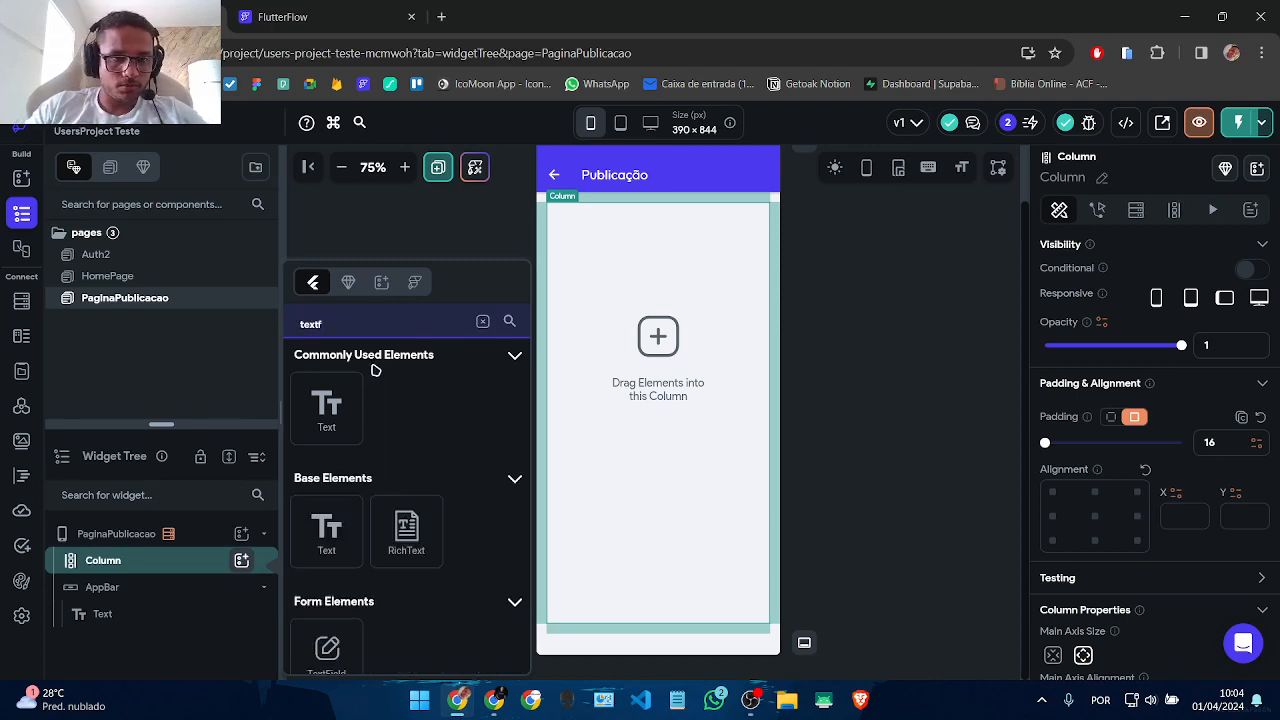
scroll(374, 462, down, 3)
click(327, 412)
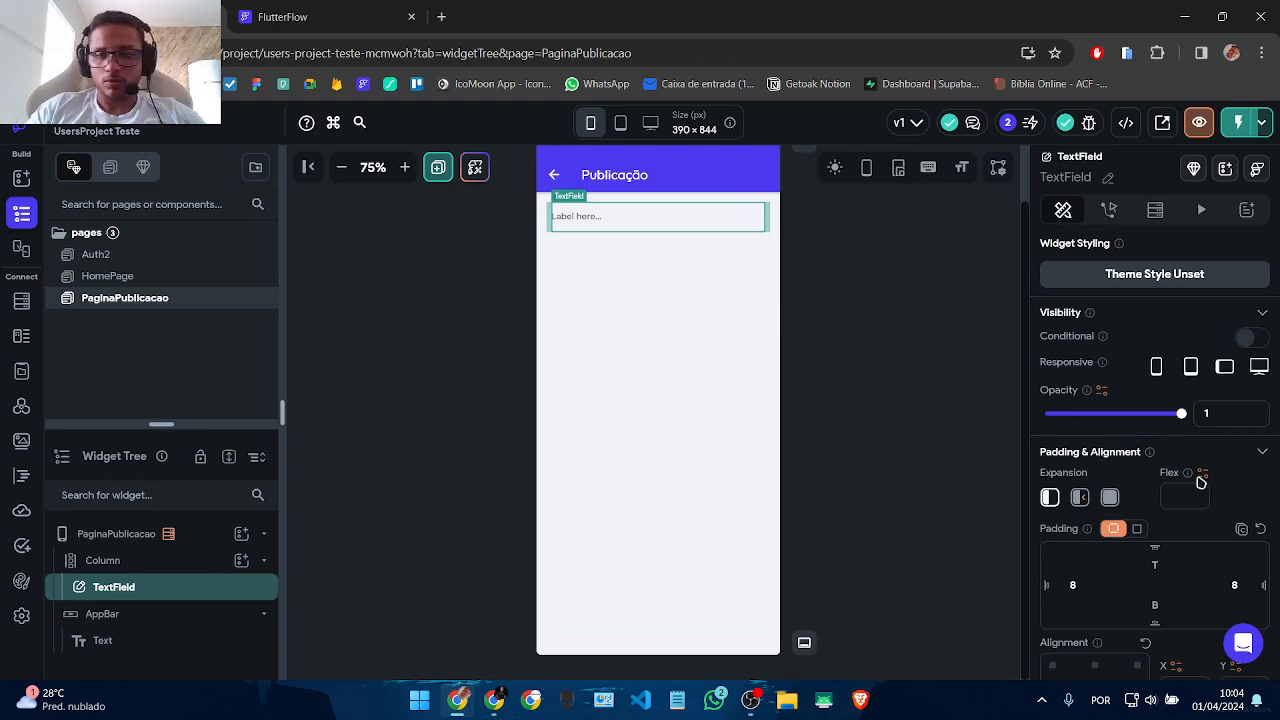
Step: Set the TextField border to Outline, label it Titulo, and duplicate it with Ctrl+D
scroll(1200, 482, down, 10)
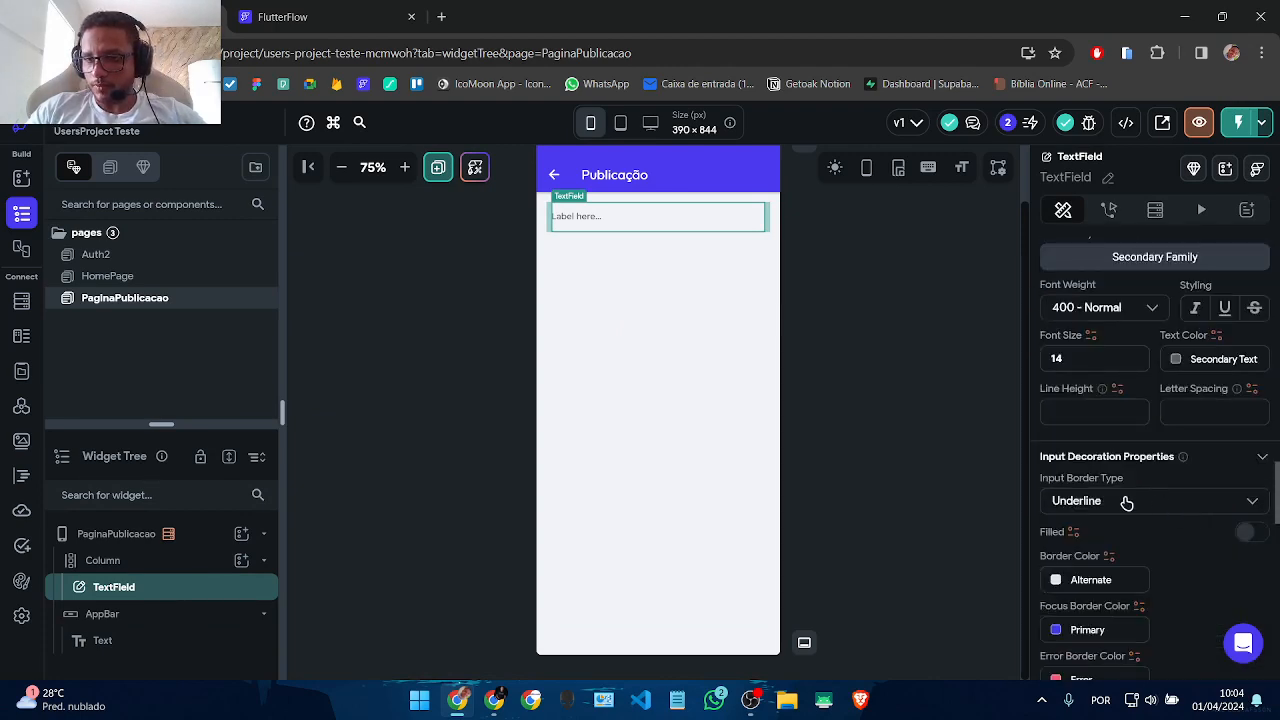
click(1126, 502)
click(1062, 537)
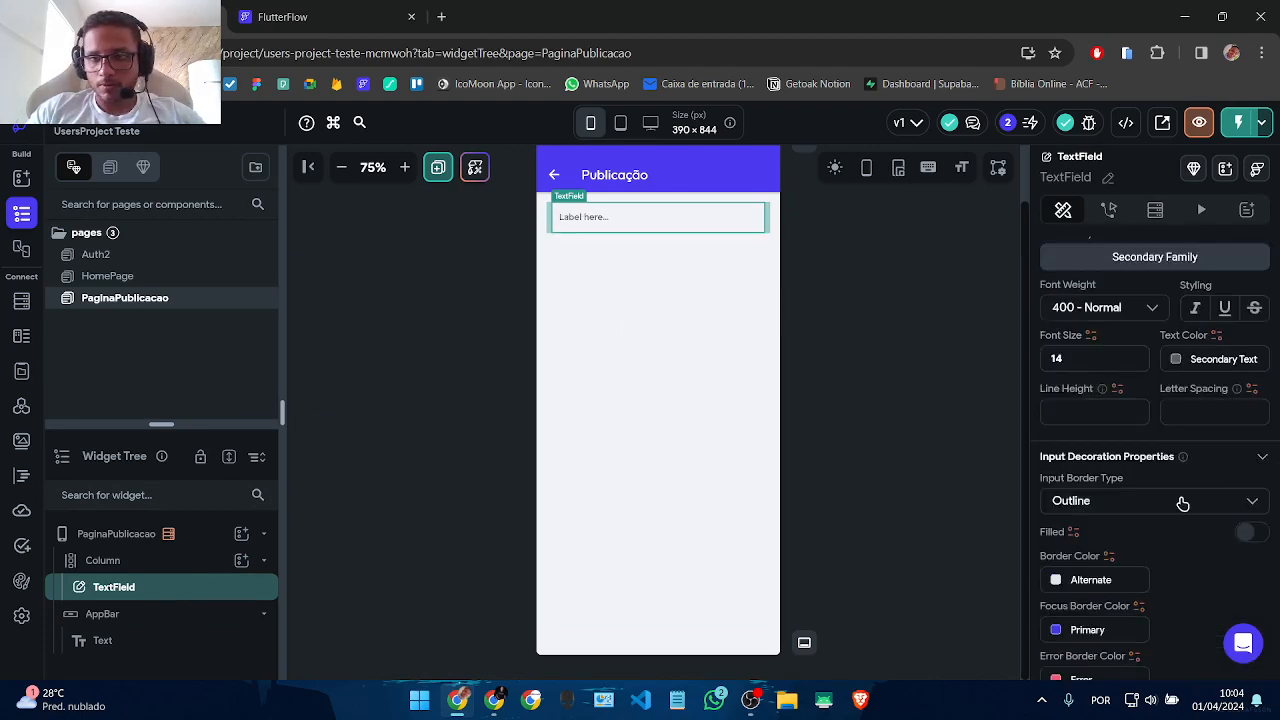
scroll(1138, 502, up, 5)
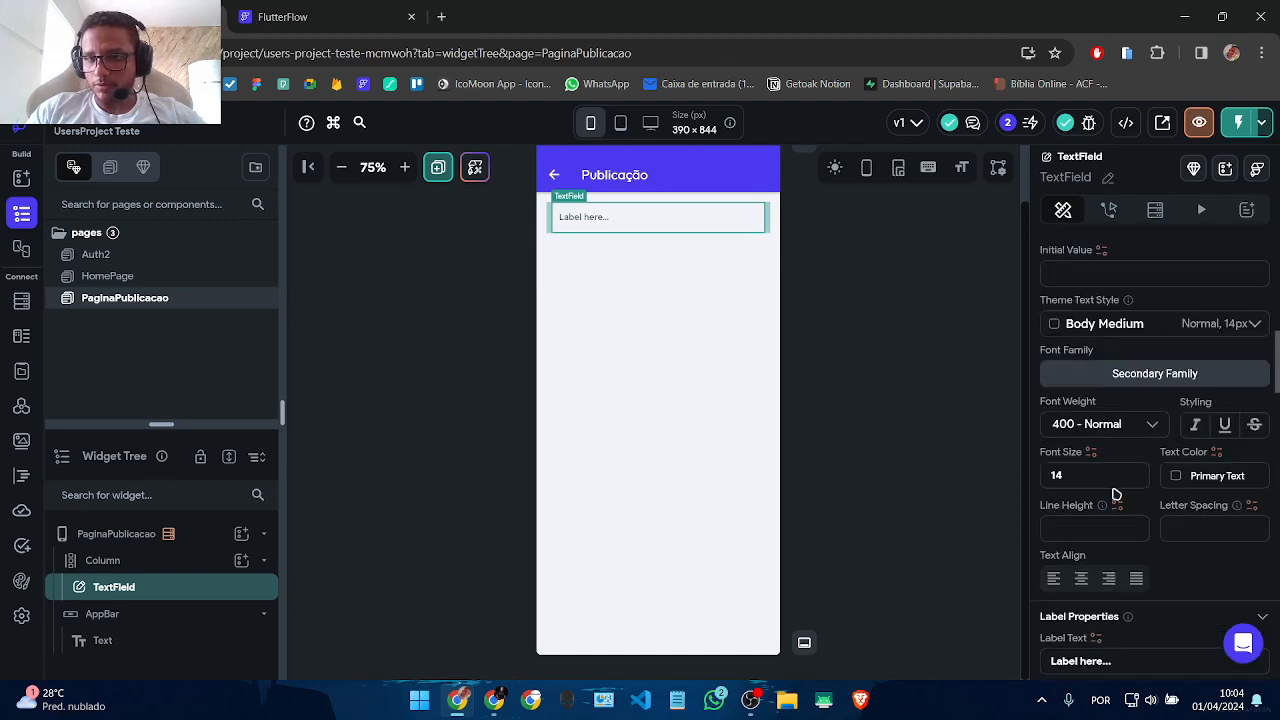
scroll(1124, 492, down, 5)
click(1128, 395)
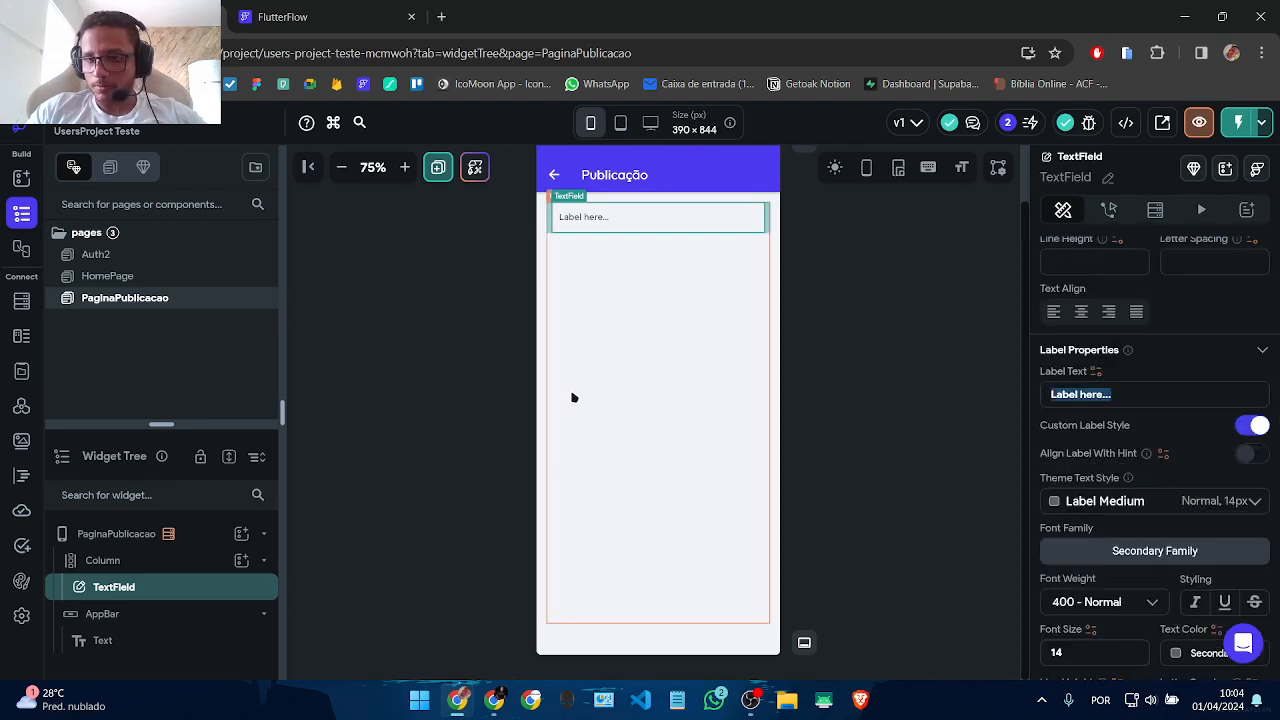
text(Titulo)
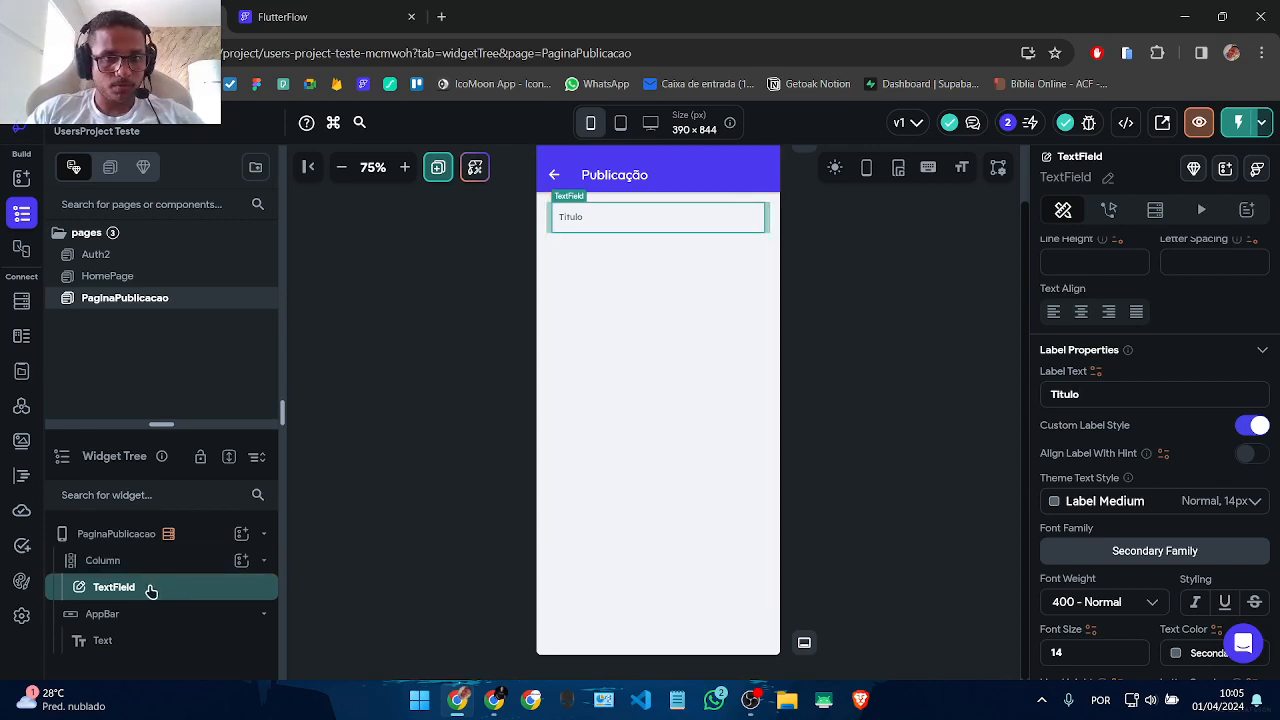
key(ctrl+d)
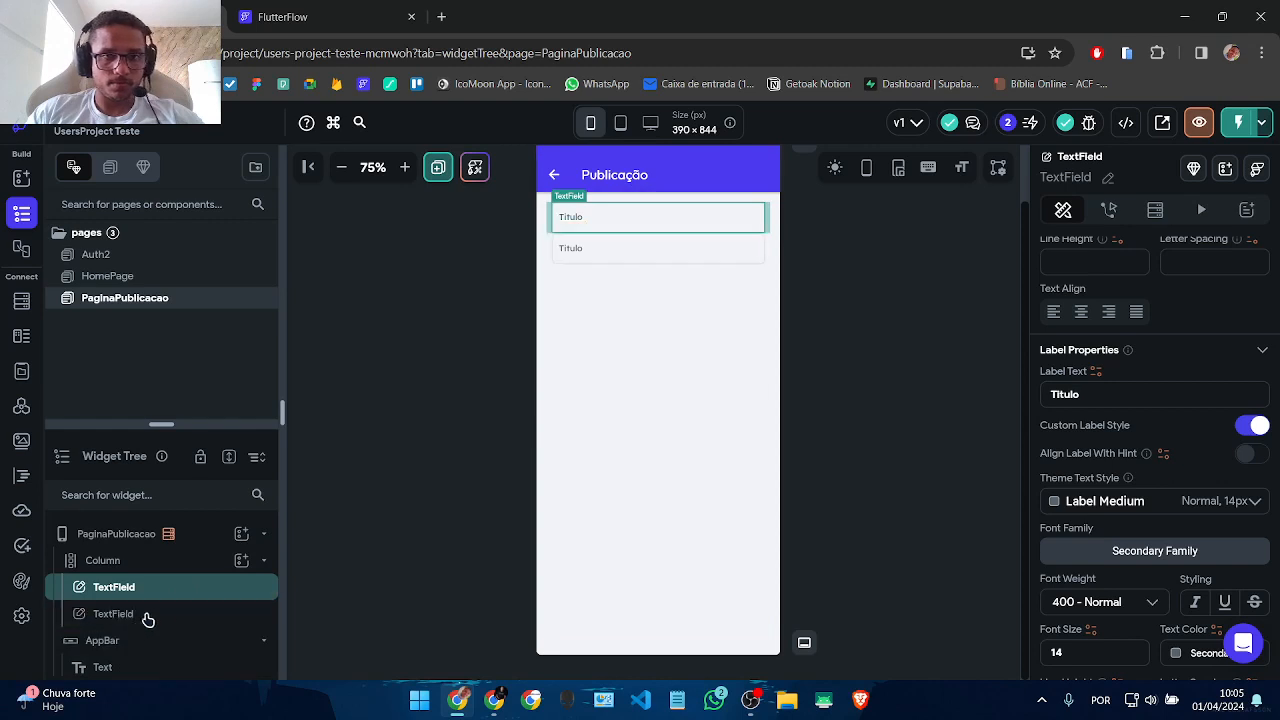
Step: Set Max Lines to 3 on the second Titulo field
click(137, 614)
click(577, 428)
click(604, 322)
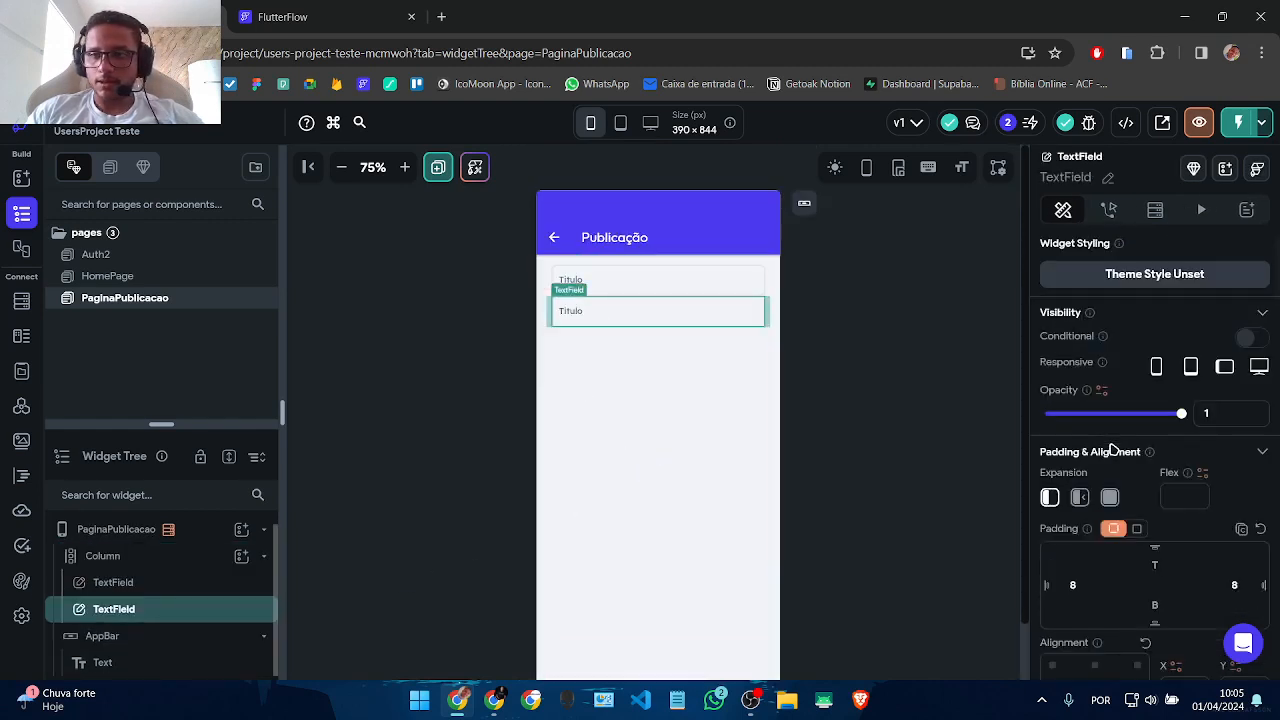
scroll(1137, 509, down, 2)
scroll(1137, 509, down, 2)
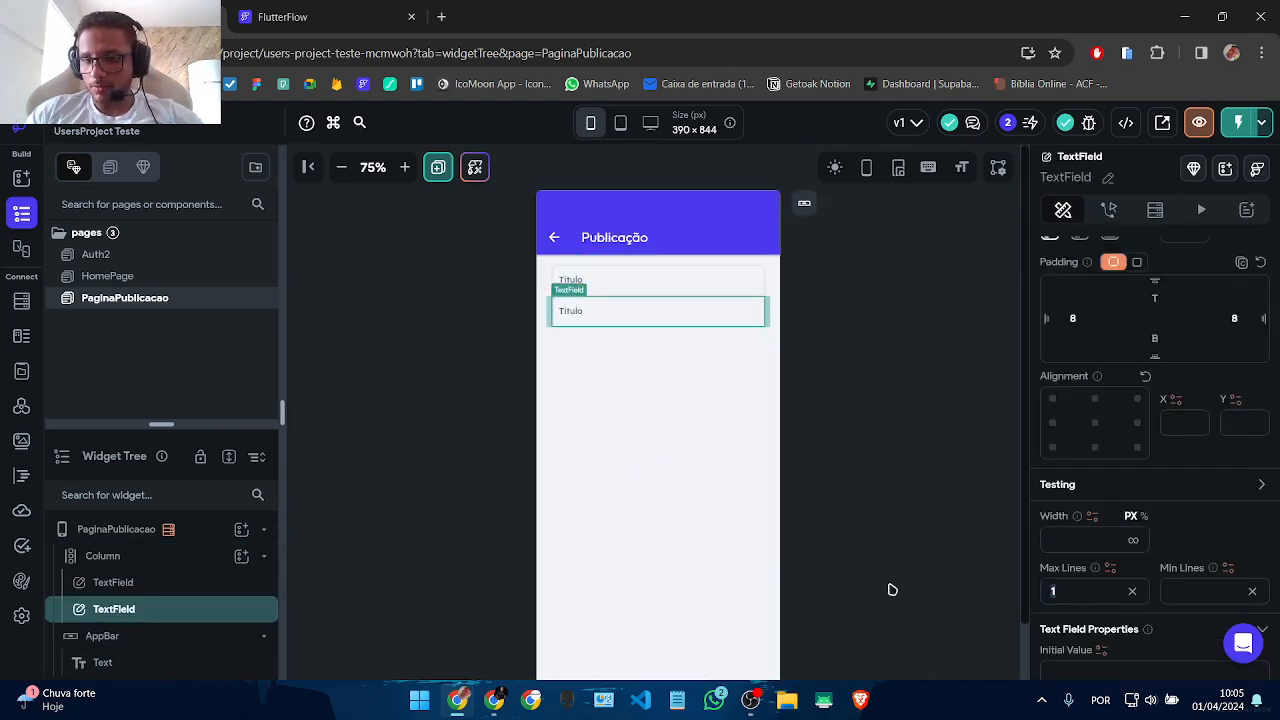
text(3)
click(677, 409)
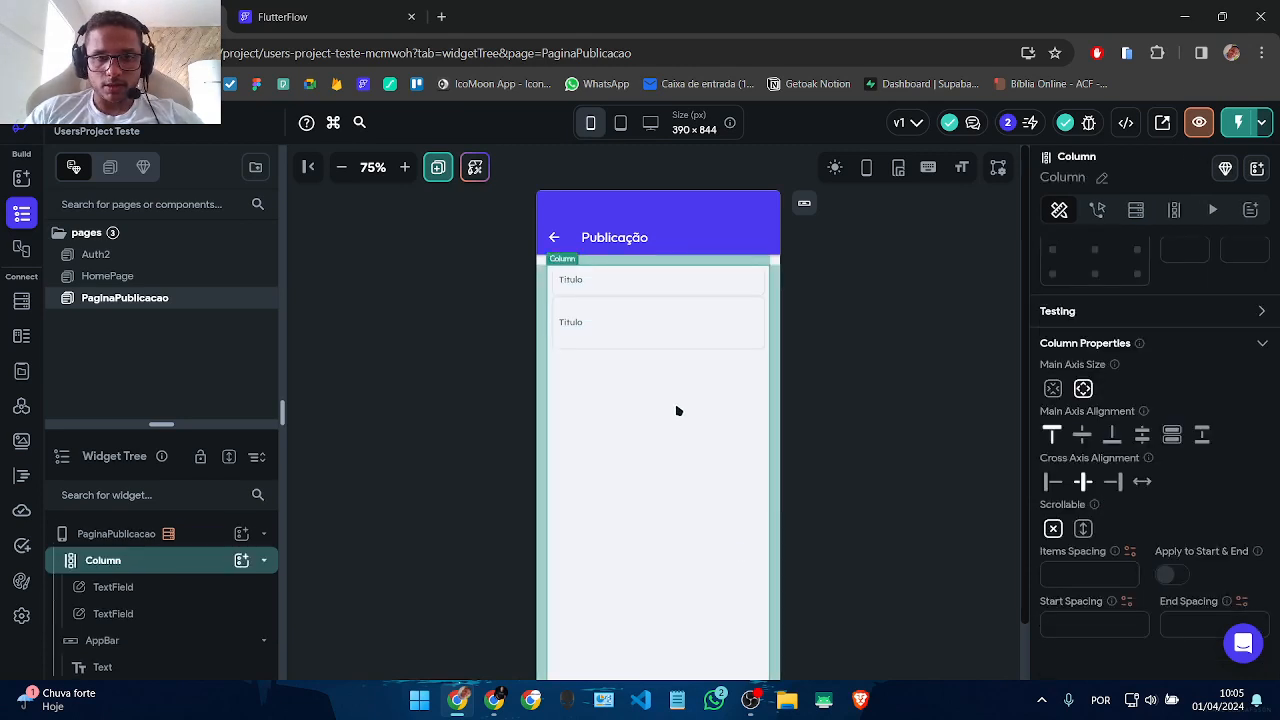
click(598, 323)
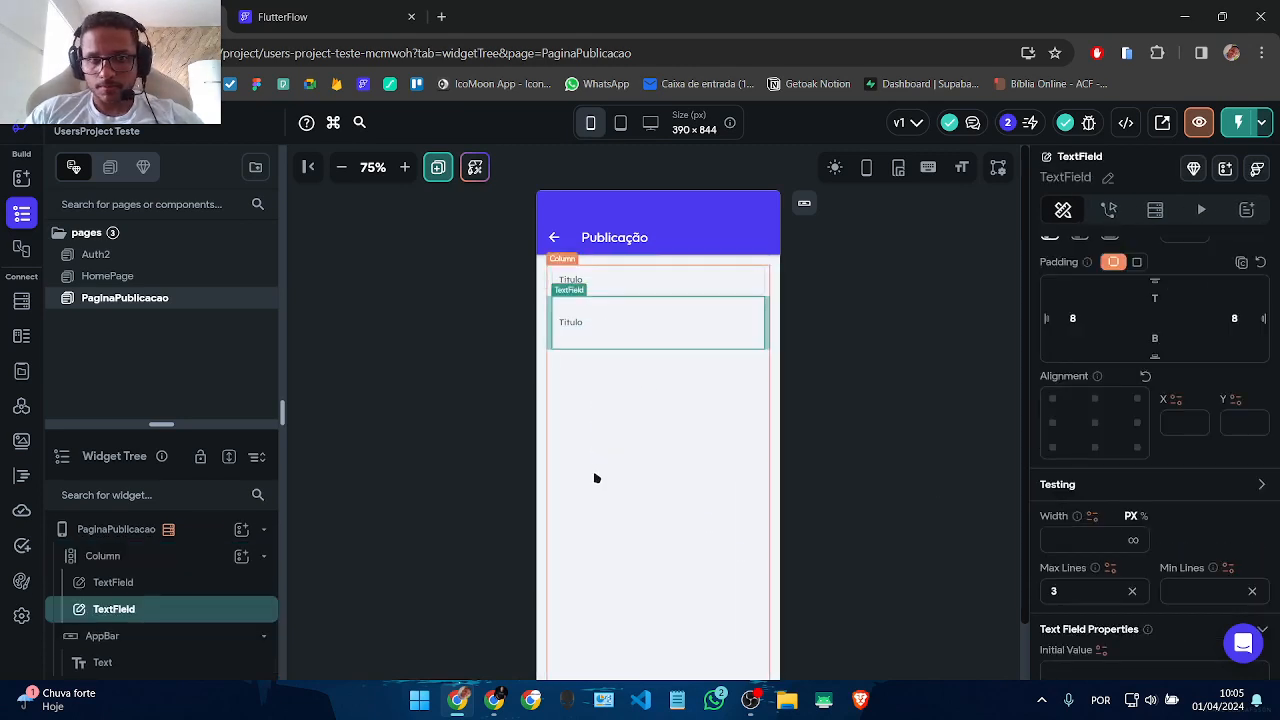
Step: Set the Column's Items Spacing to 16 and Start Spacing to 16
click(594, 477)
click(1102, 553)
text(1)
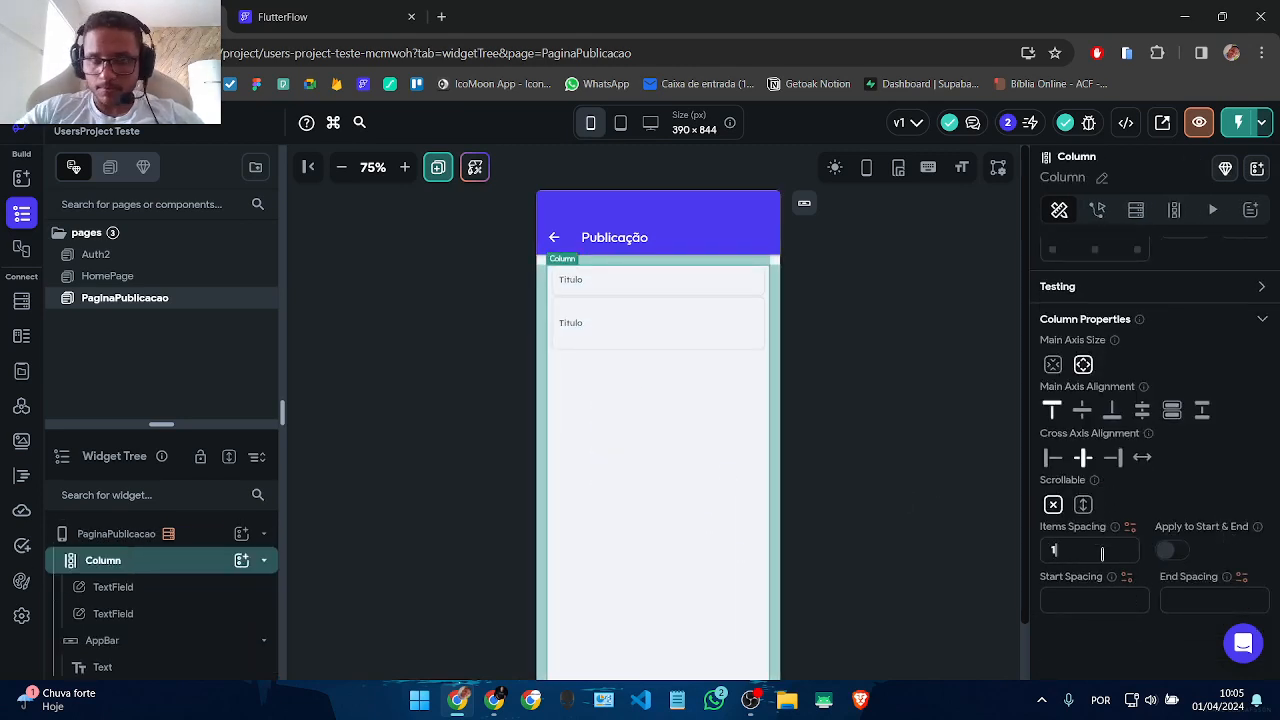
text(6)
click(906, 455)
click(645, 434)
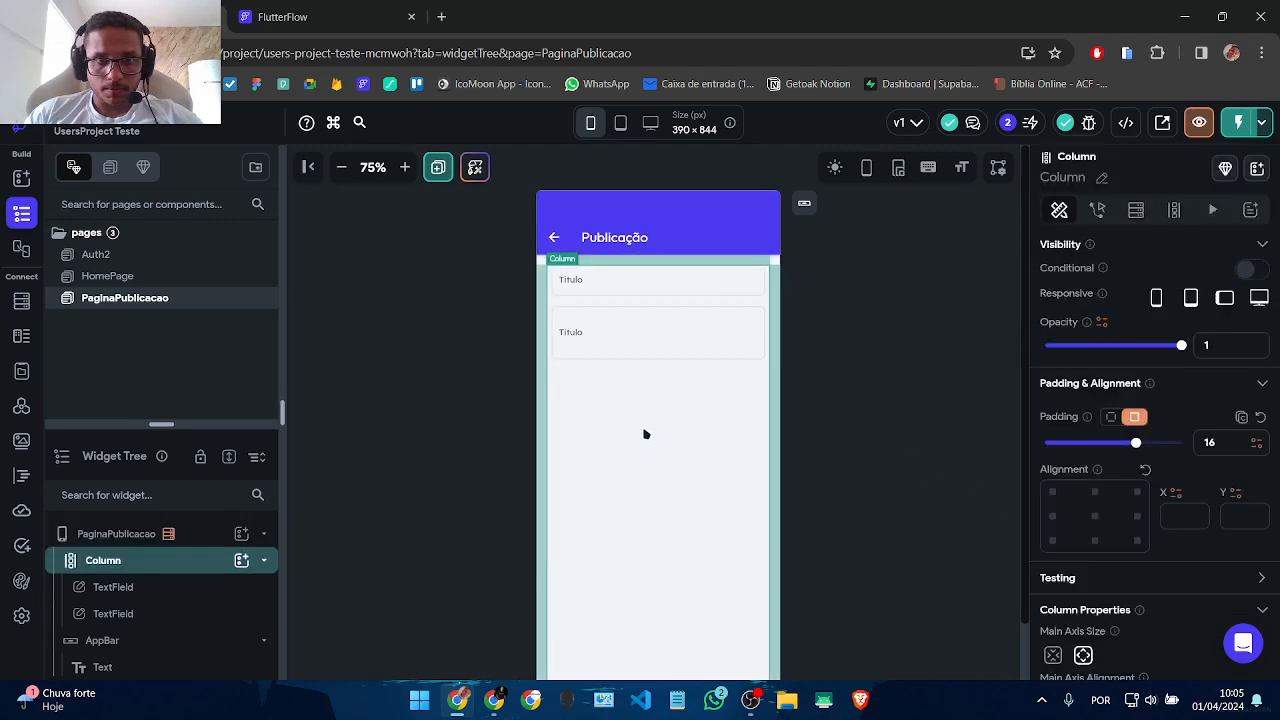
scroll(1117, 471, down, 4)
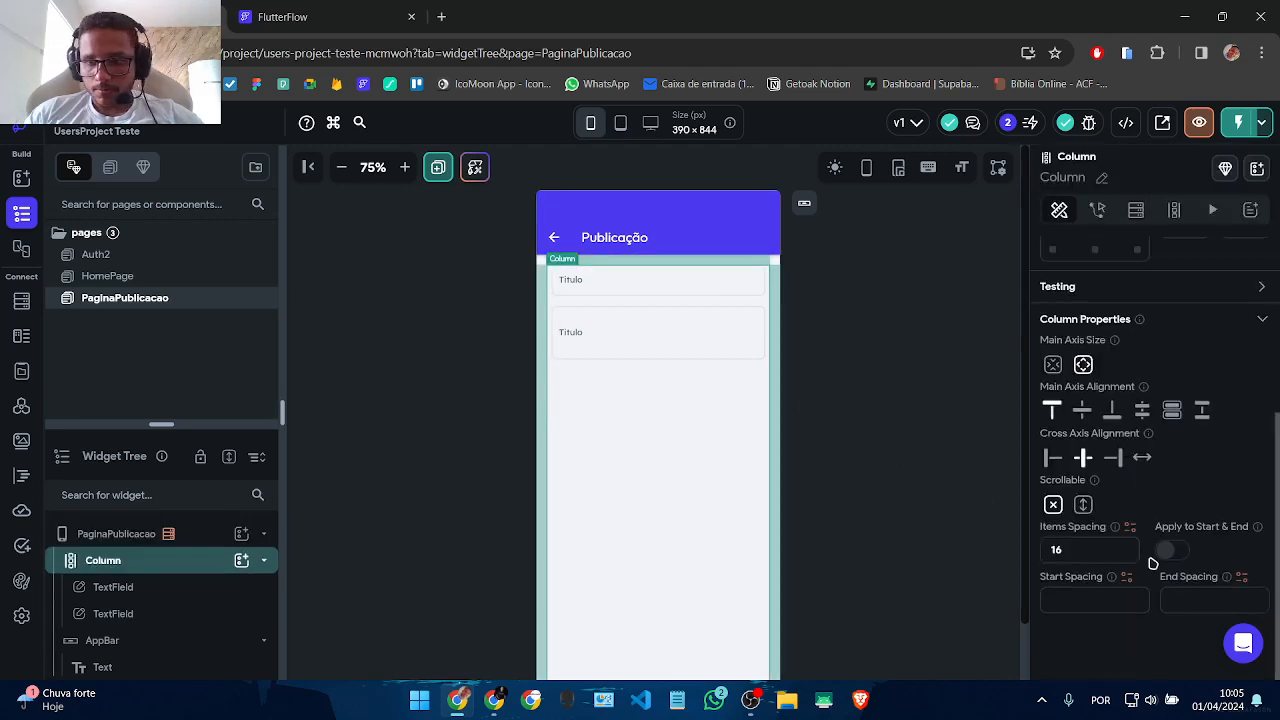
click(1103, 601)
text(16)
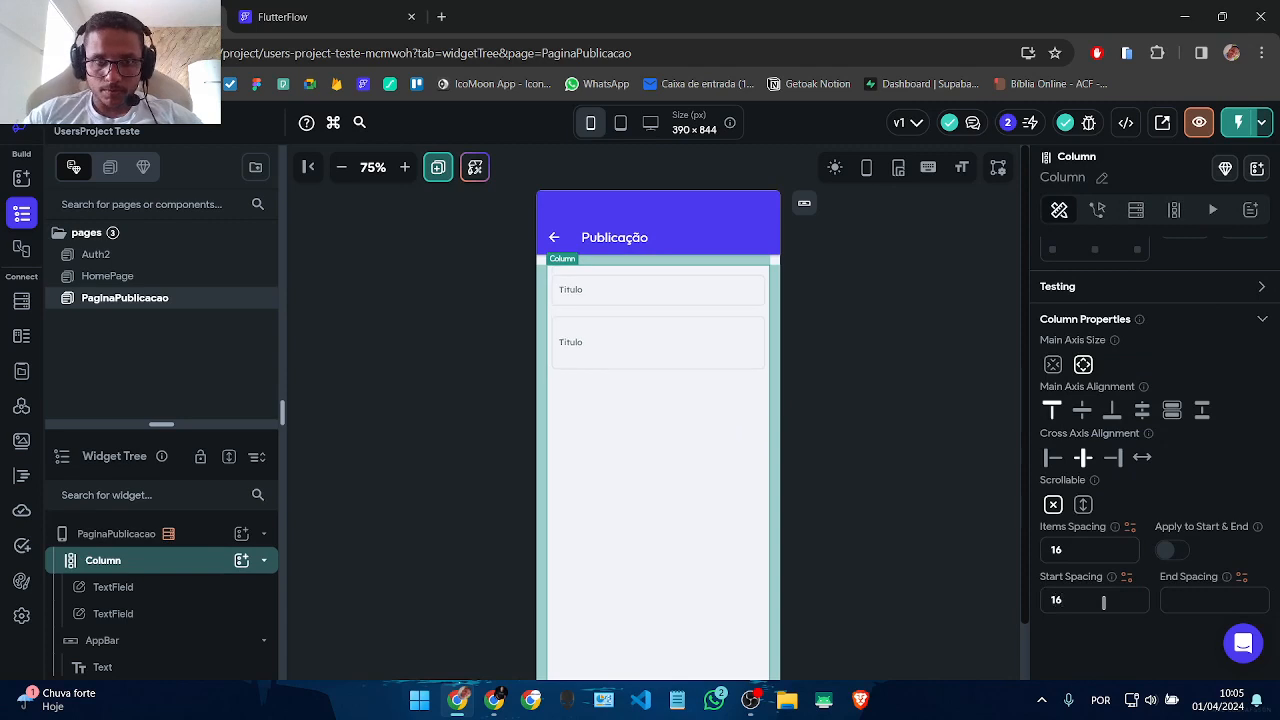
click(853, 556)
click(646, 382)
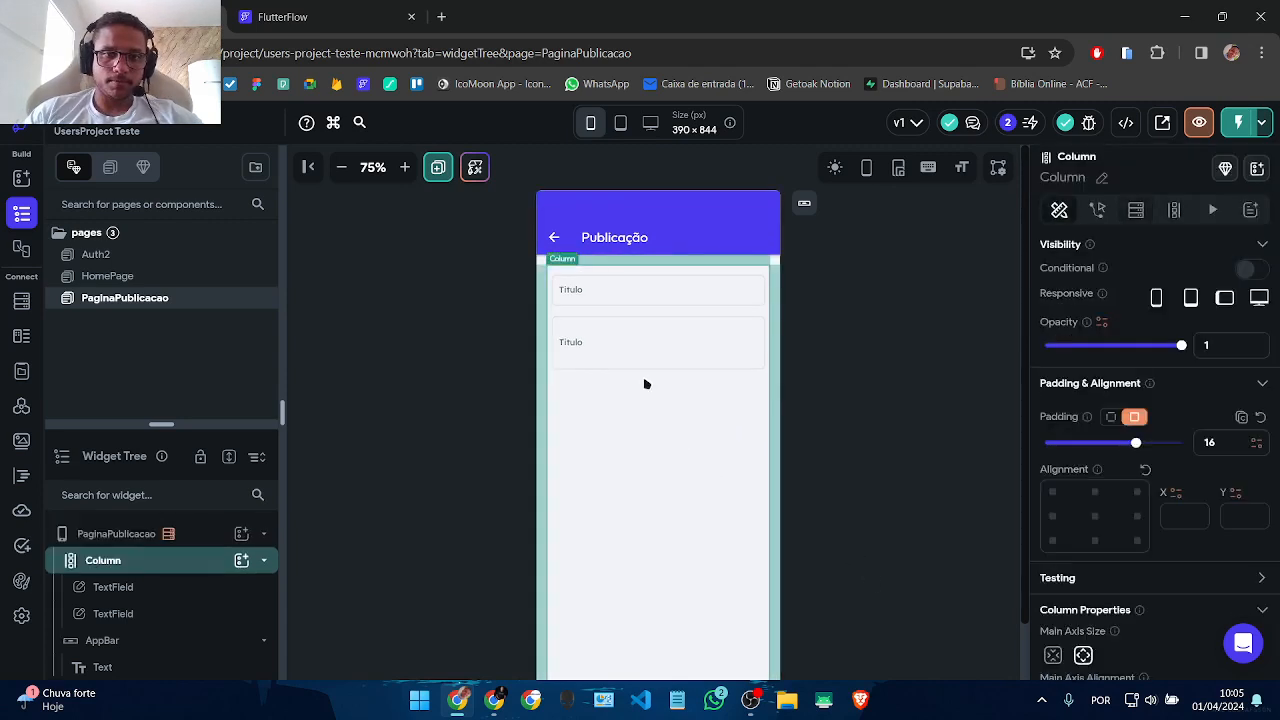
click(604, 302)
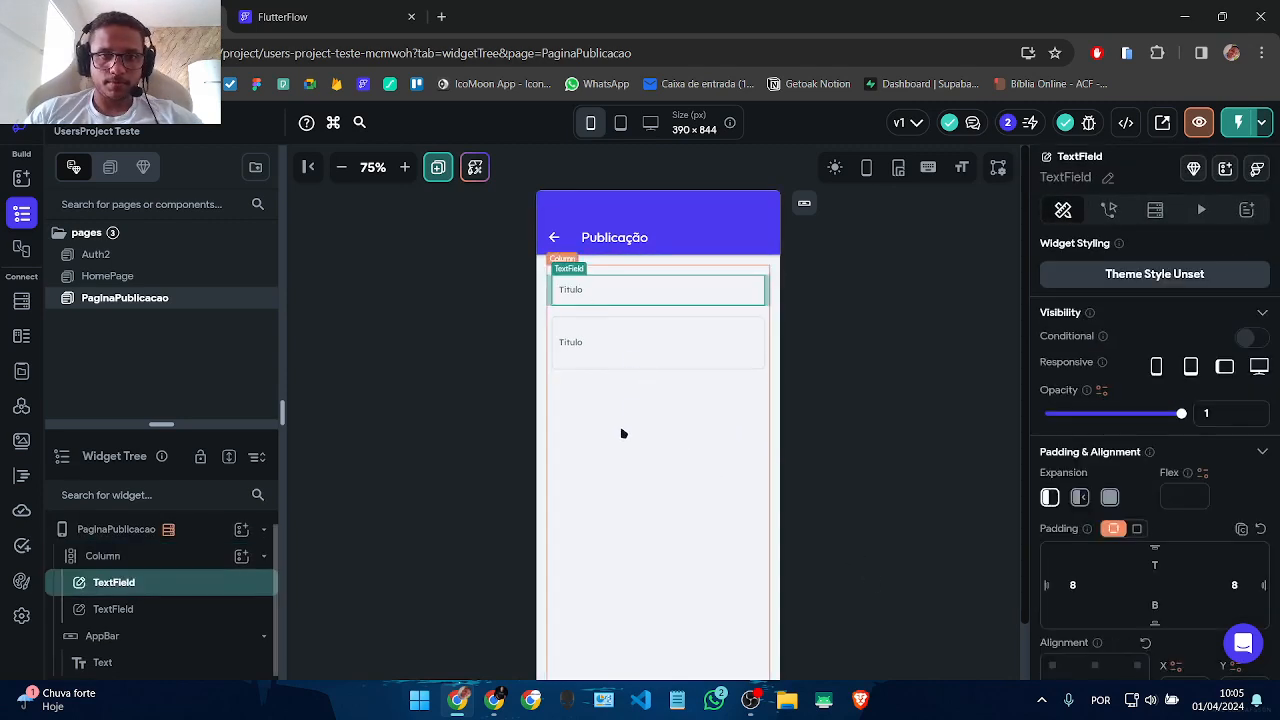
click(241, 556)
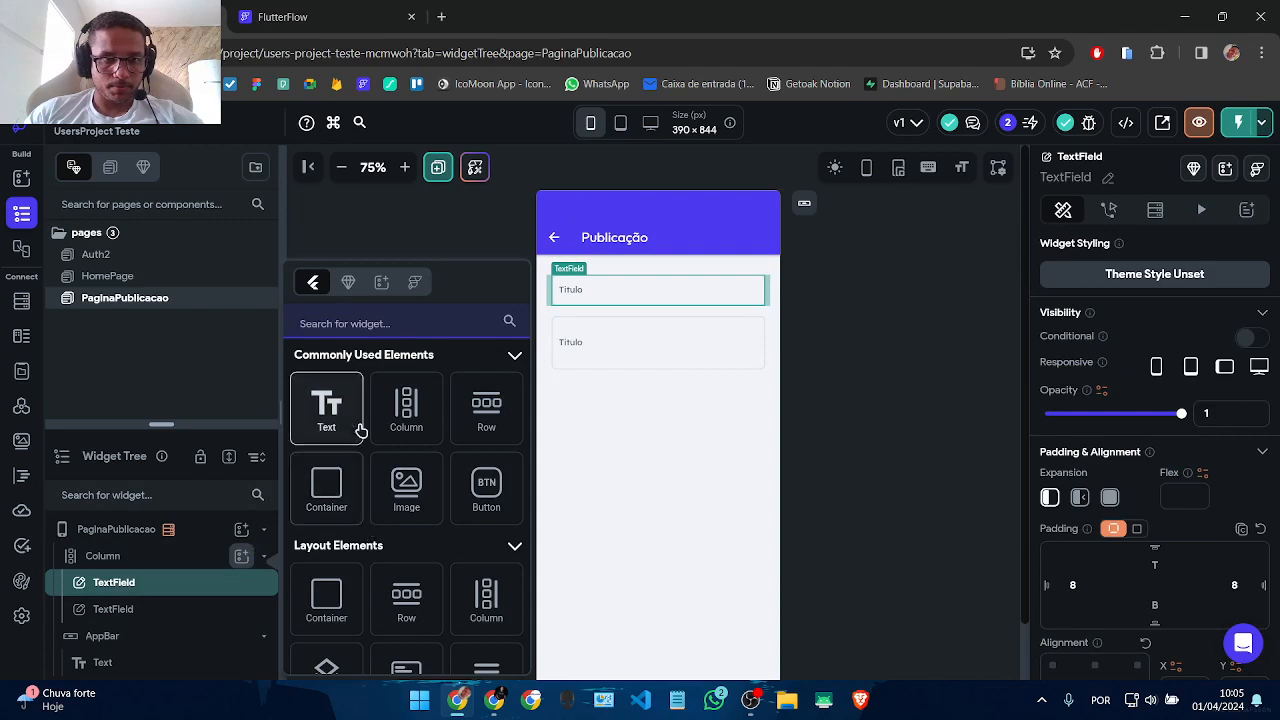
Step: Add a Row above the Titulo fields holding the text 'Dados da publicação'
click(488, 410)
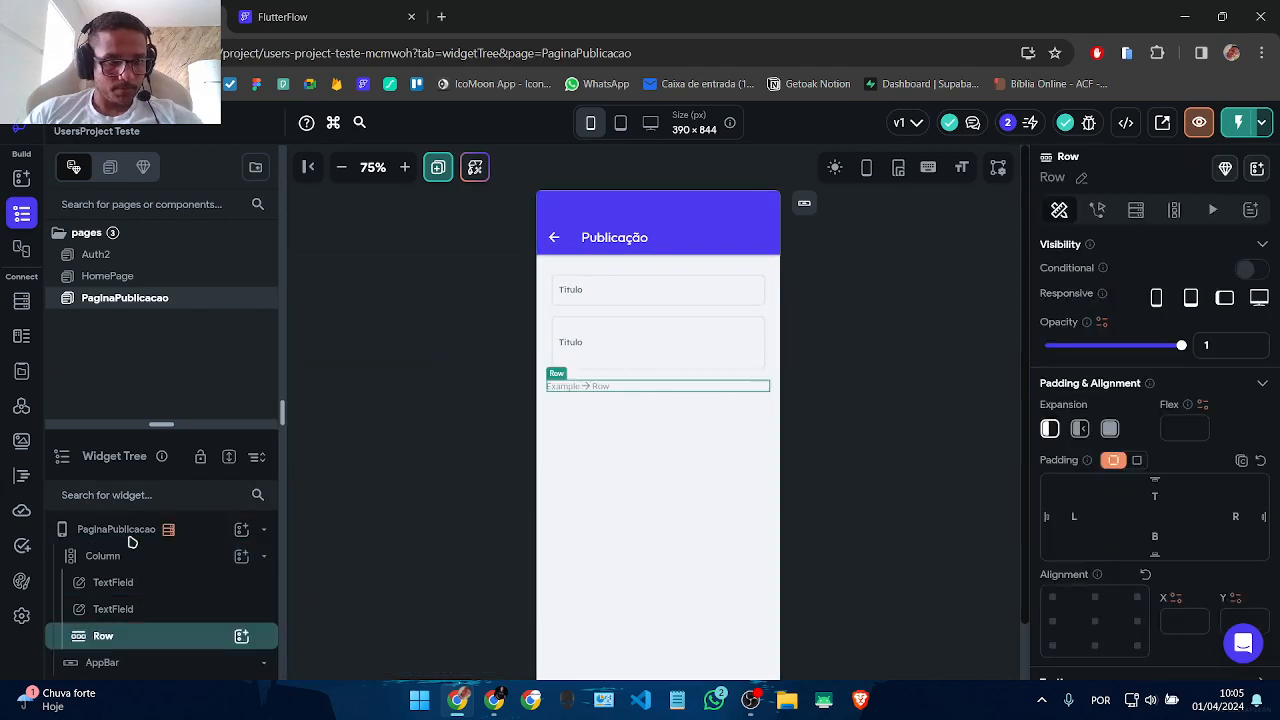
drag(100, 640, 106, 586)
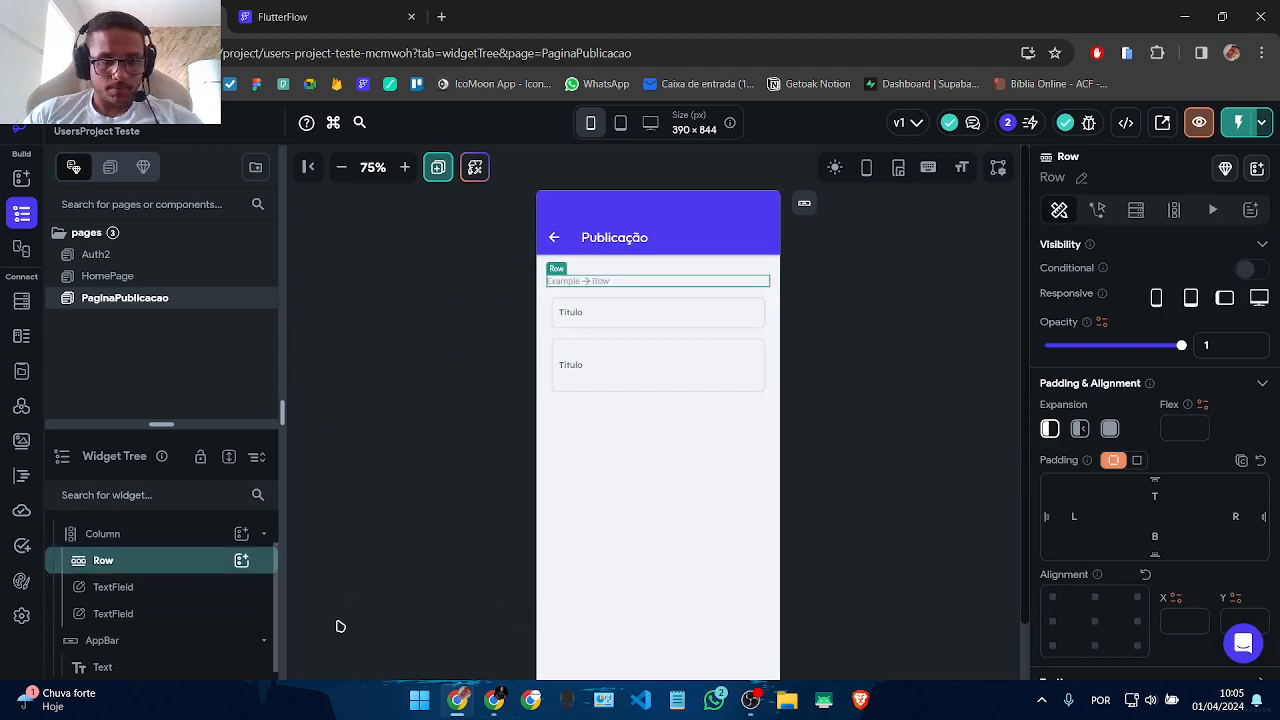
click(243, 561)
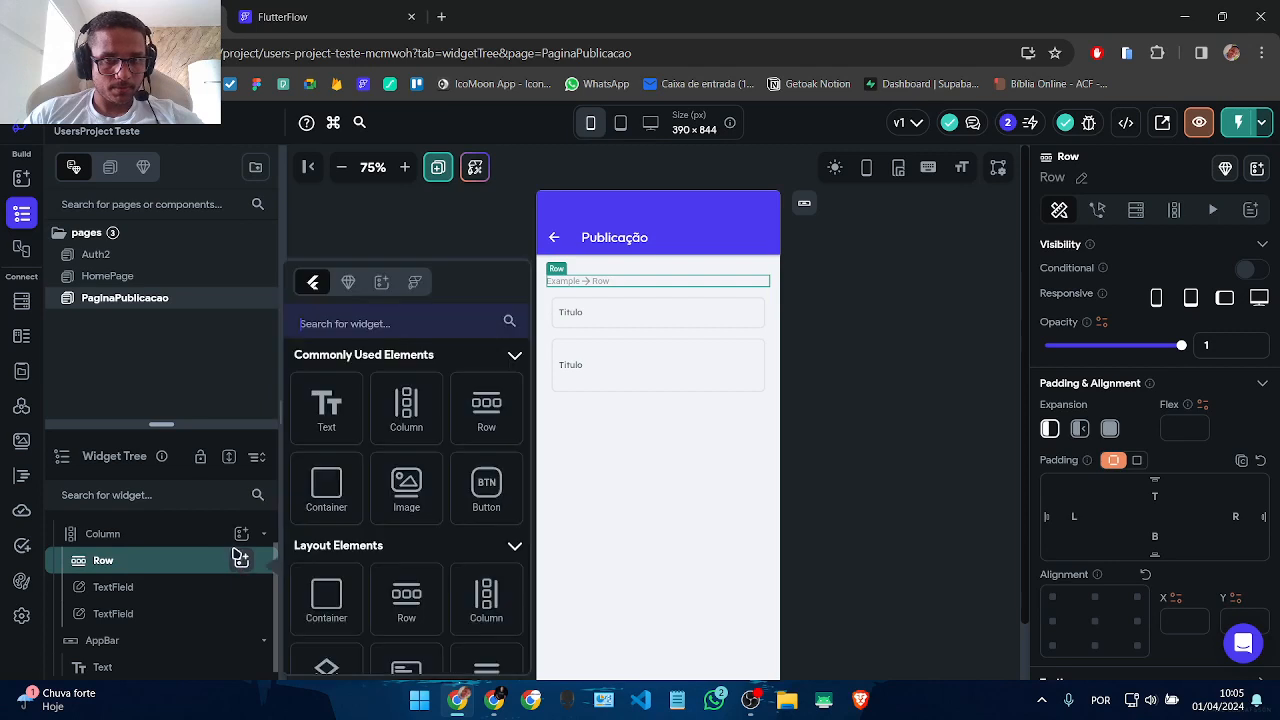
click(327, 408)
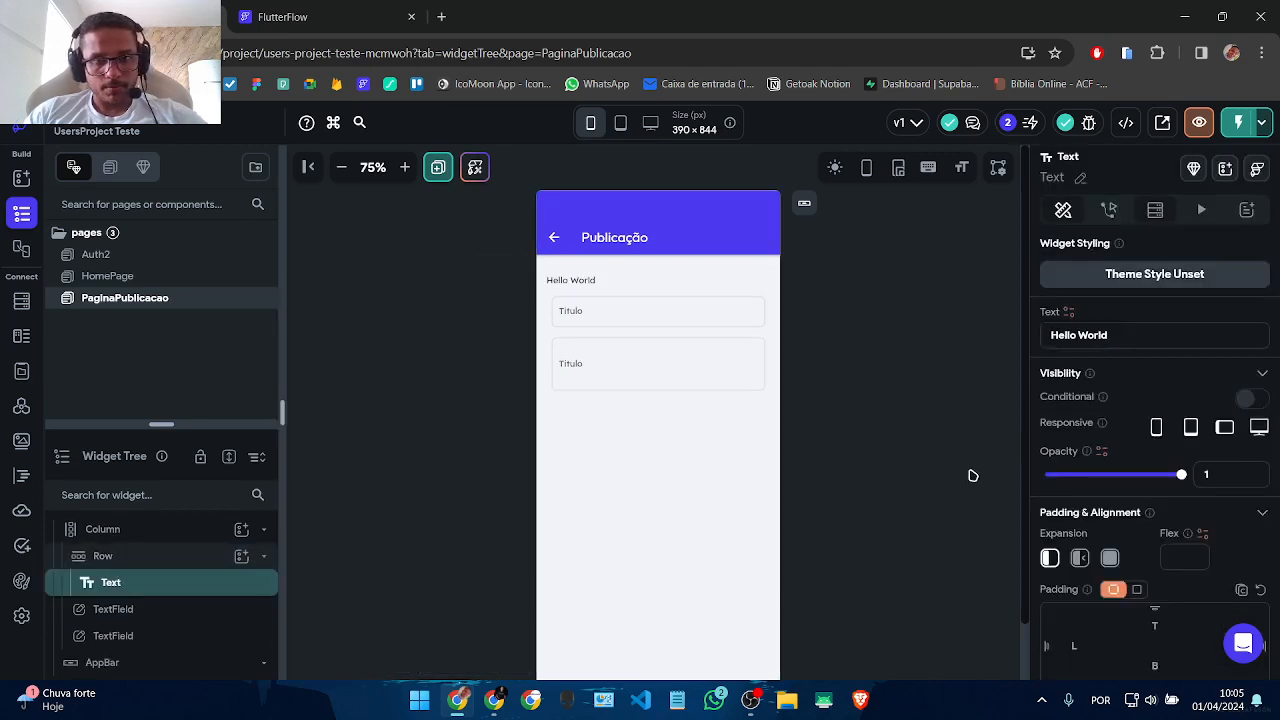
text(Da)
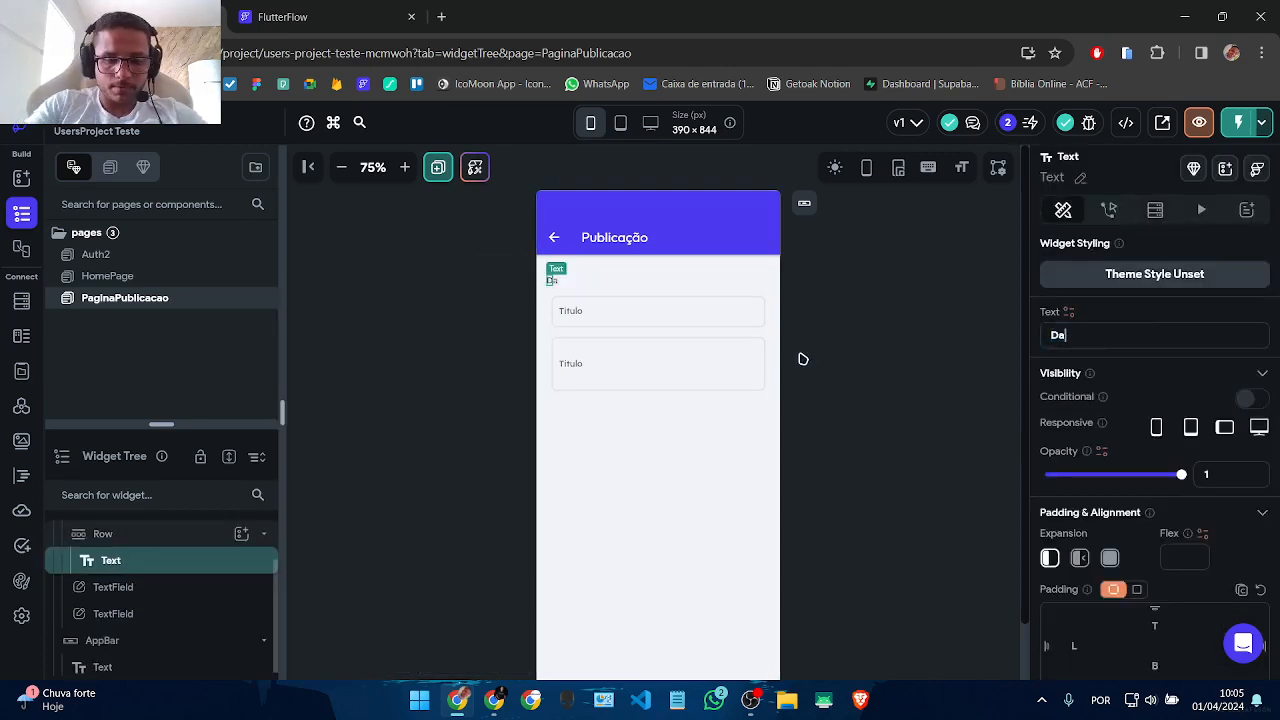
text(dos da publicação)
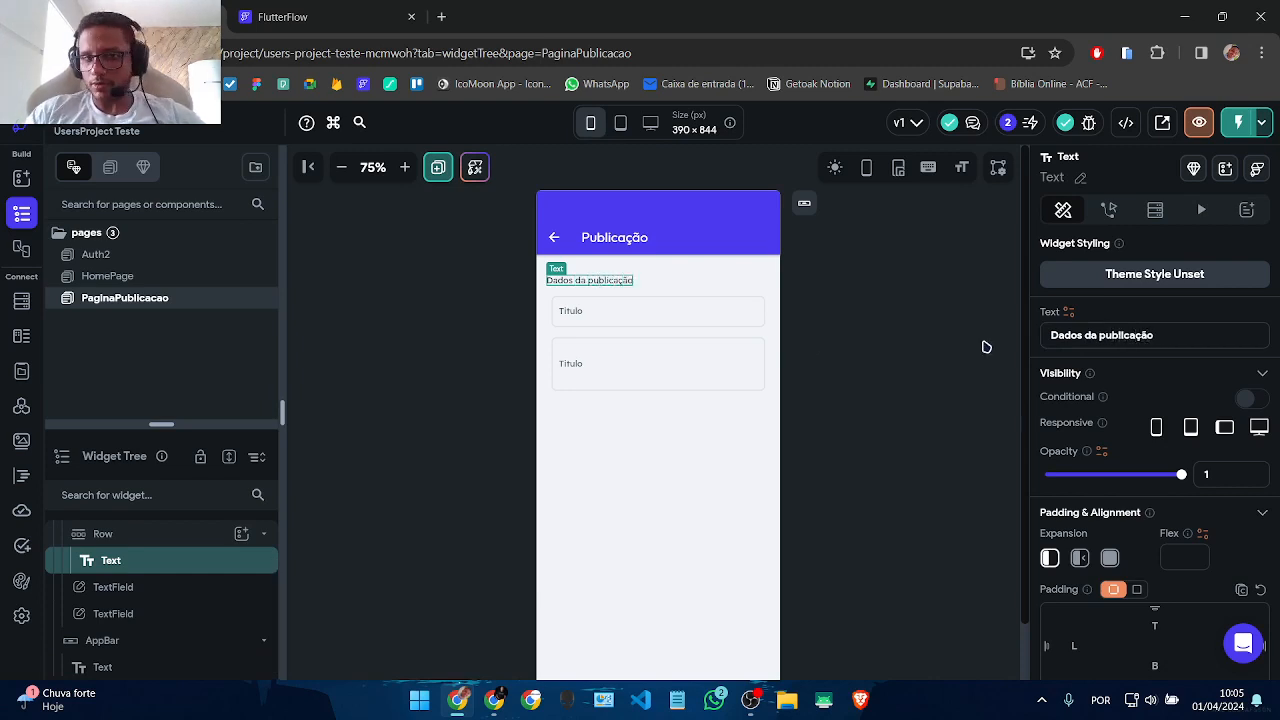
Step: Make the 'Dados da publicação' heading semi-bold, then reopen the Column's widget picker
scroll(1106, 350, down, 5)
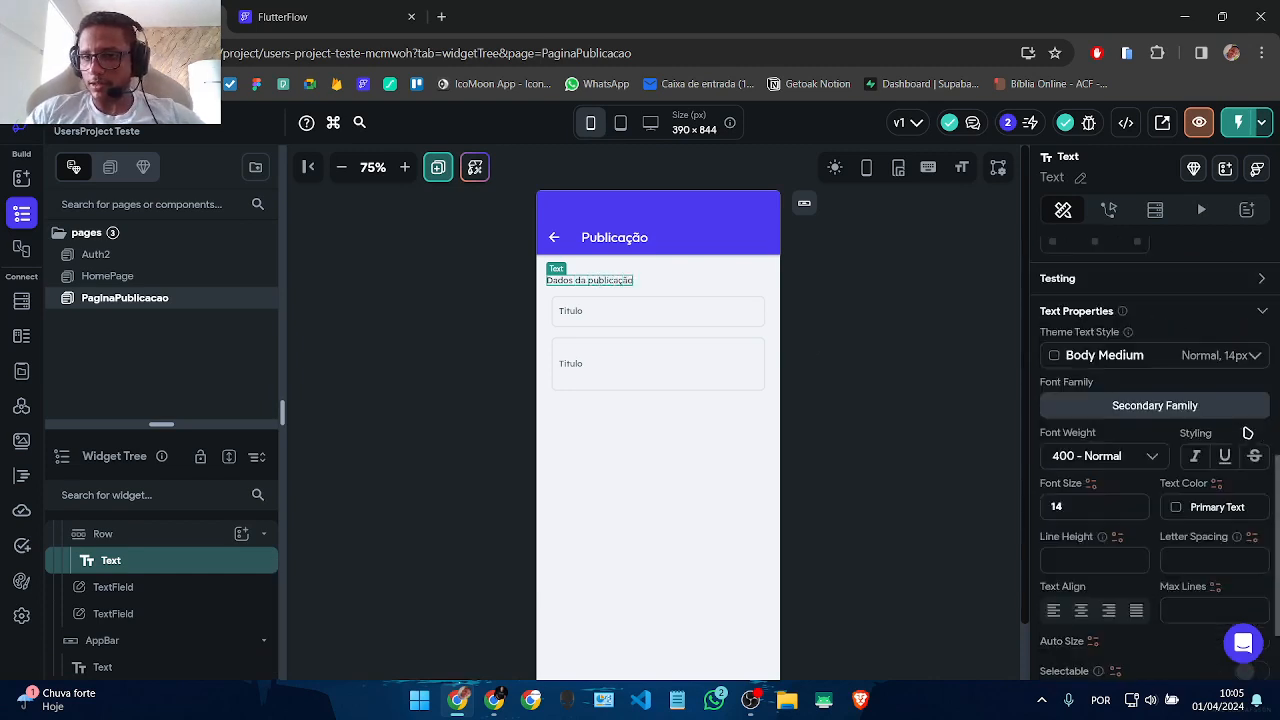
click(1106, 350)
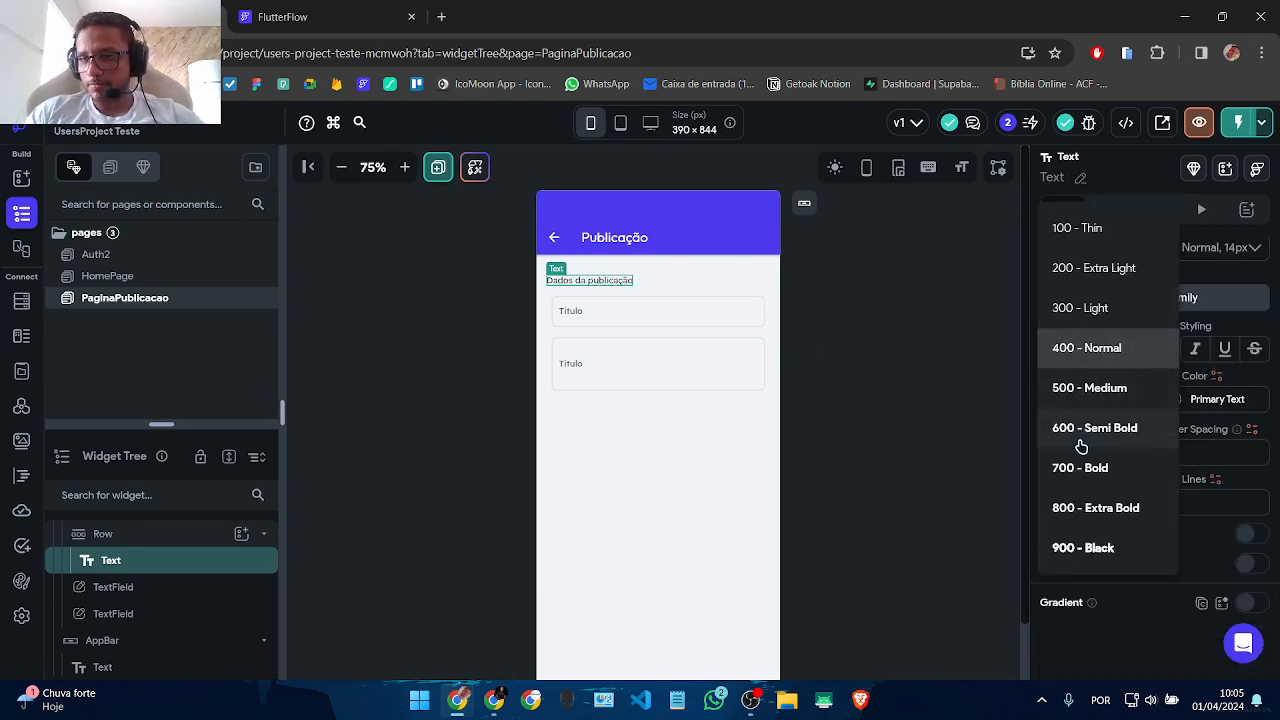
click(1088, 427)
click(762, 402)
click(703, 322)
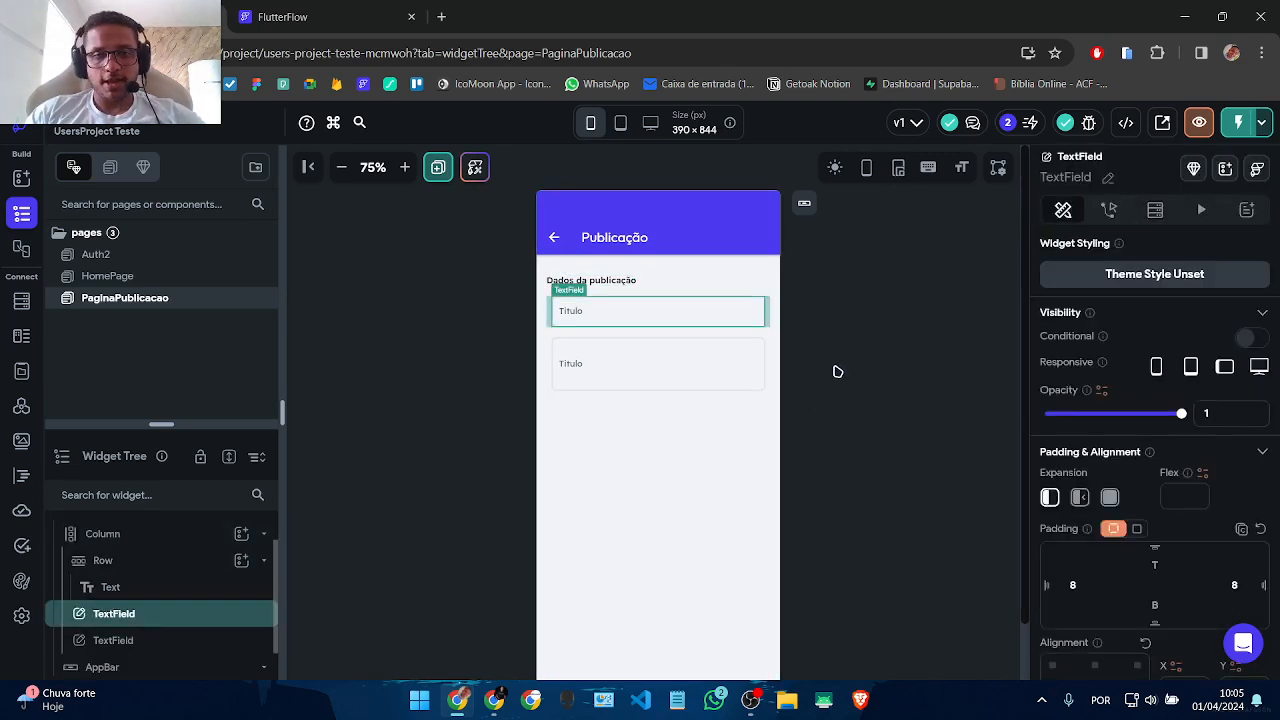
click(623, 543)
scroll(514, 470, down, 1)
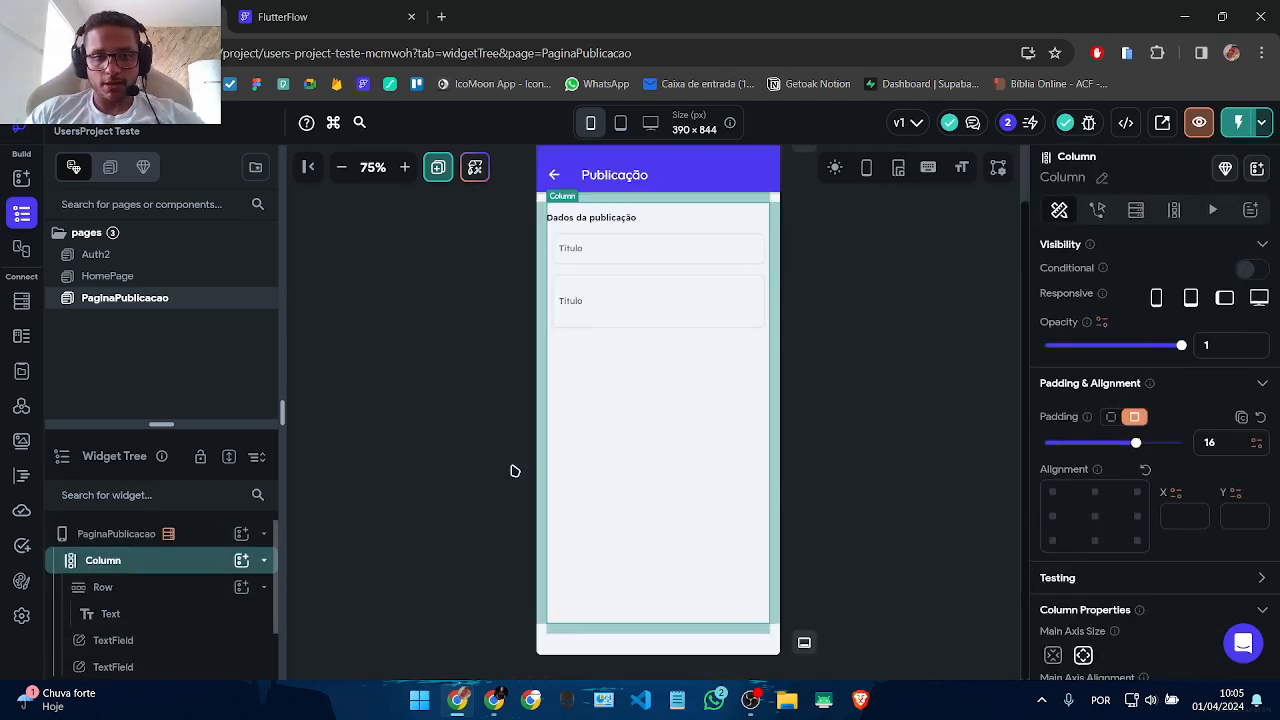
click(241, 560)
scroll(480, 440, down, 3)
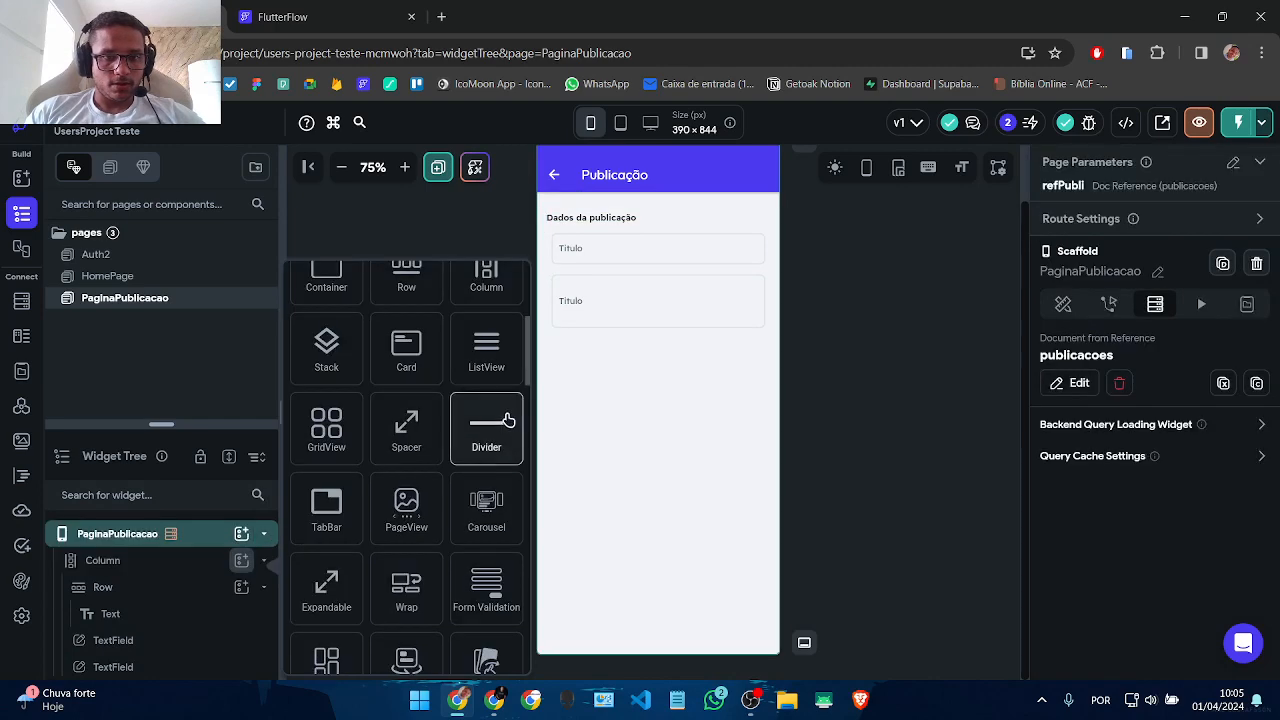
click(680, 500)
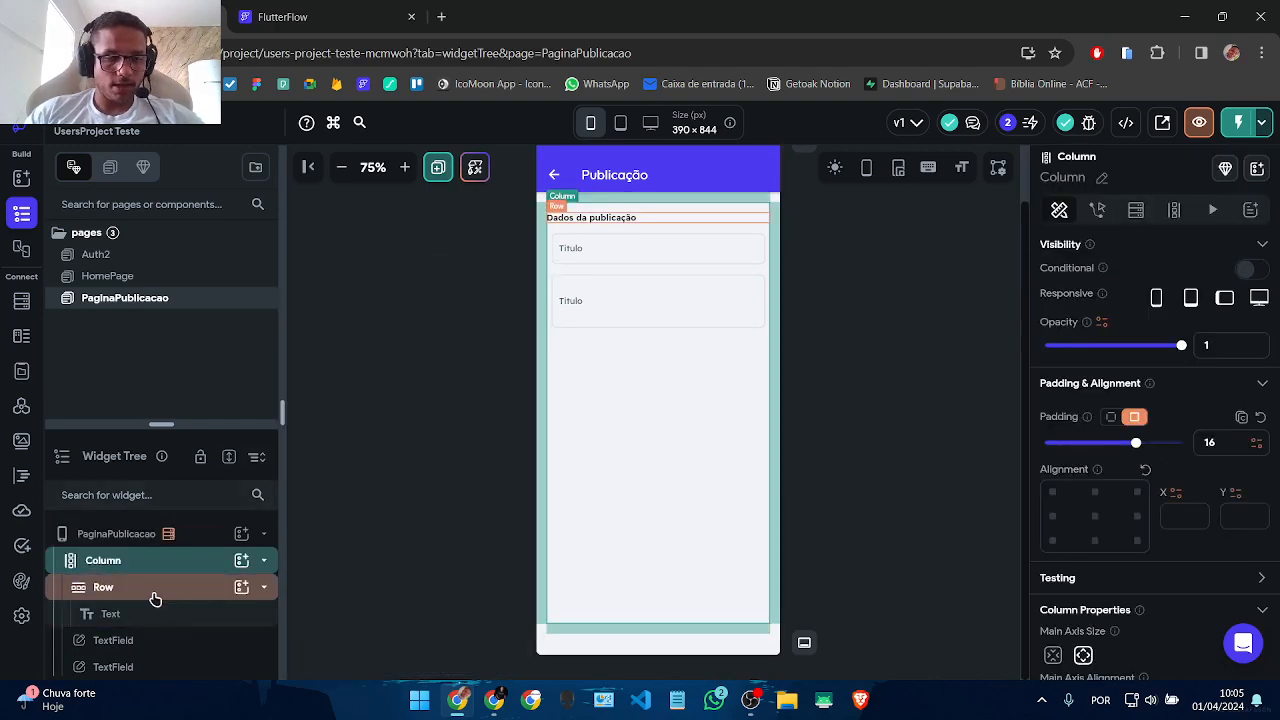
scroll(188, 567, down, 2)
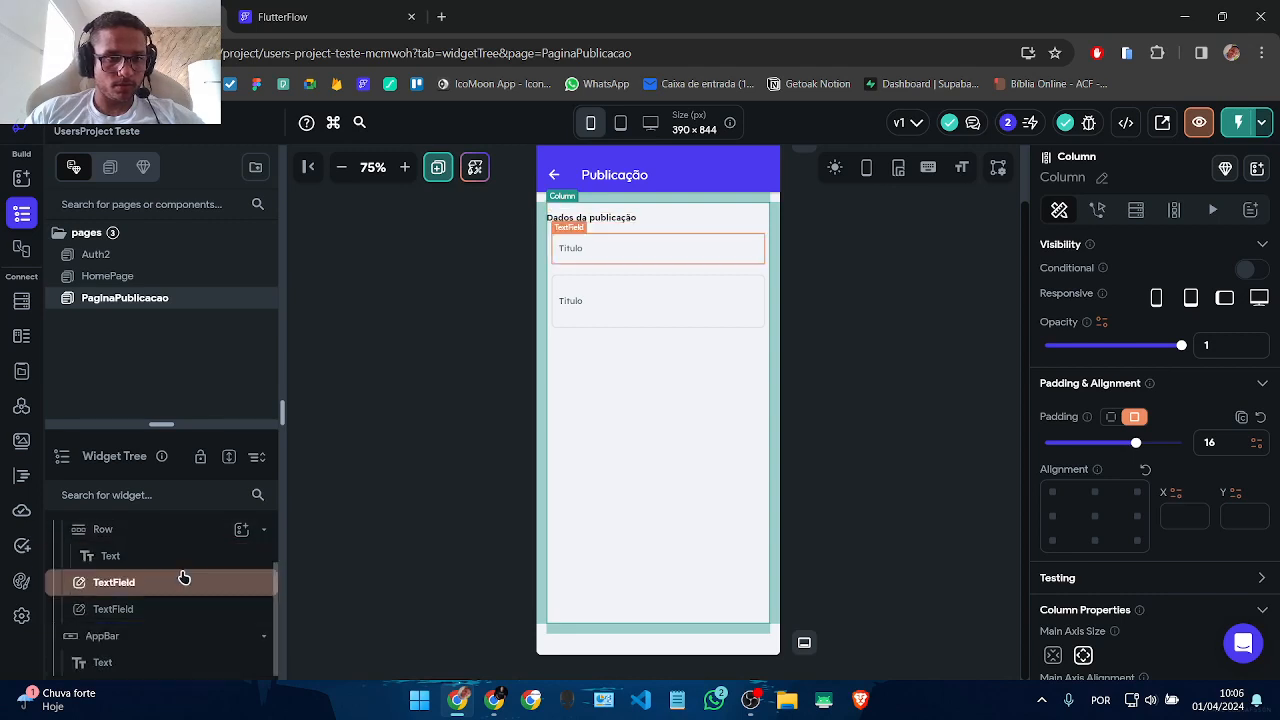
scroll(182, 580, up, 2)
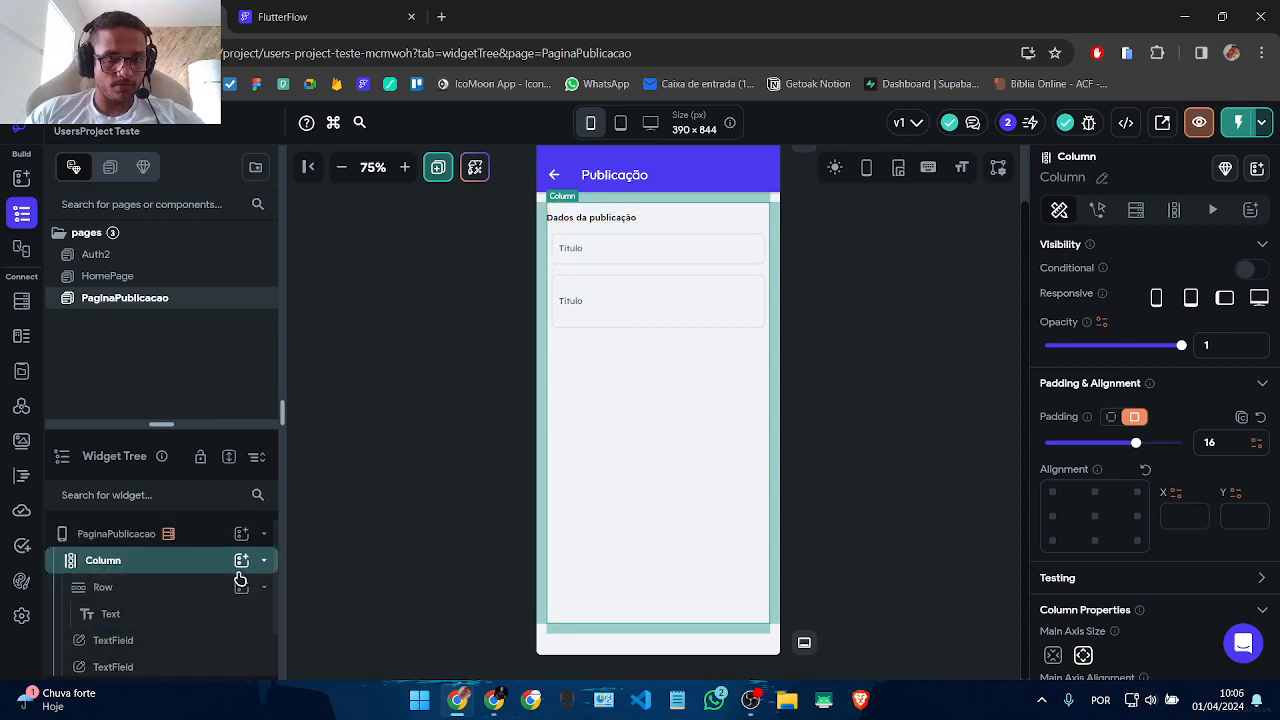
click(131, 595)
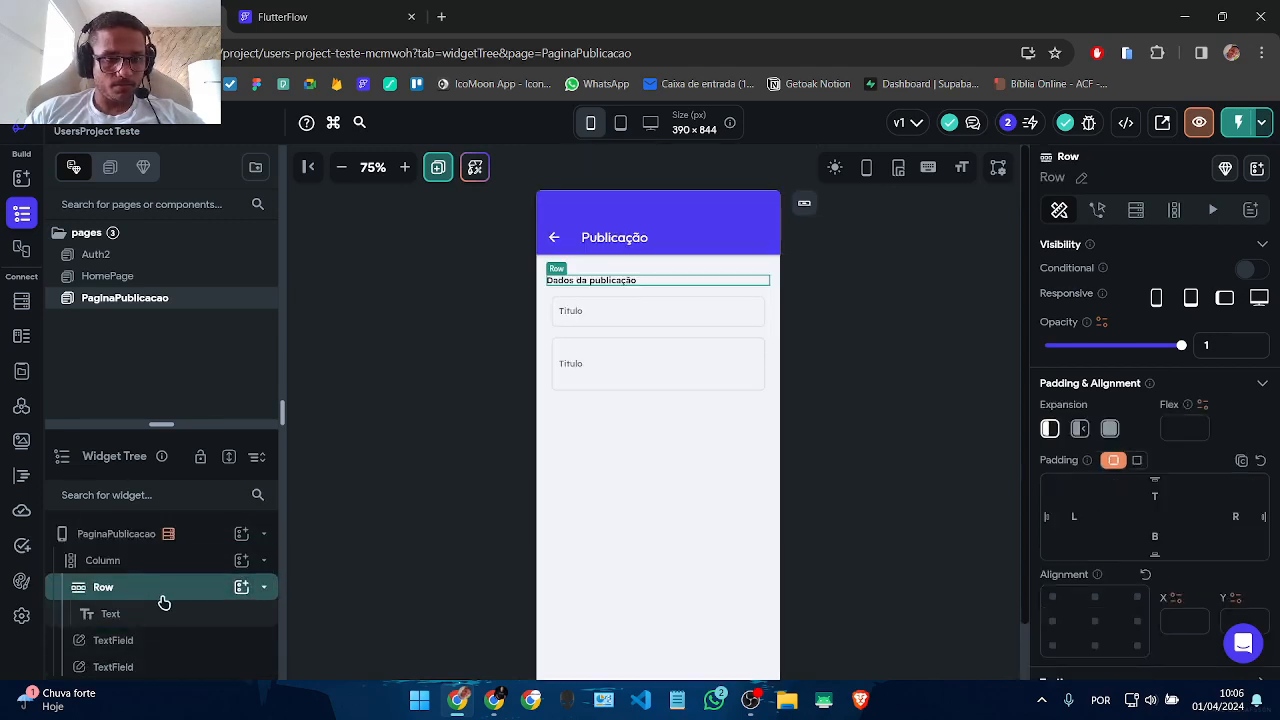
click(241, 560)
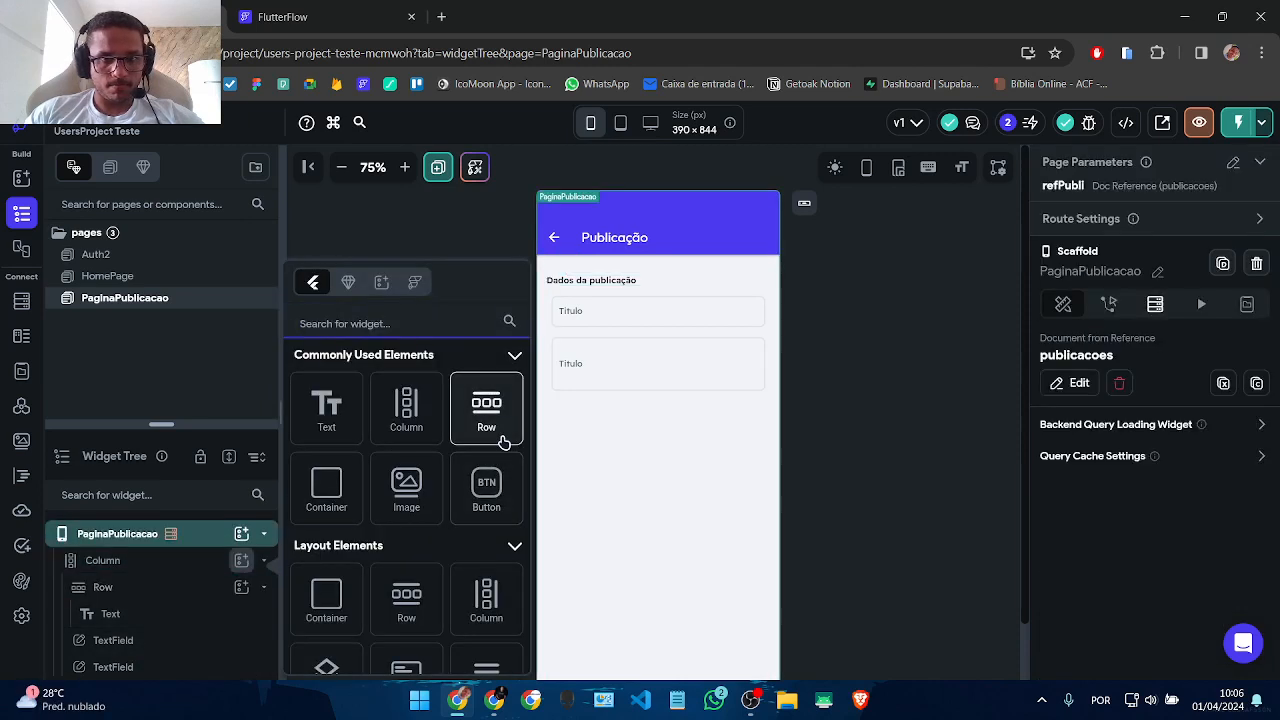
Step: Add a new Row below the Titulo fields and insert a Button into it
click(503, 441)
click(580, 477)
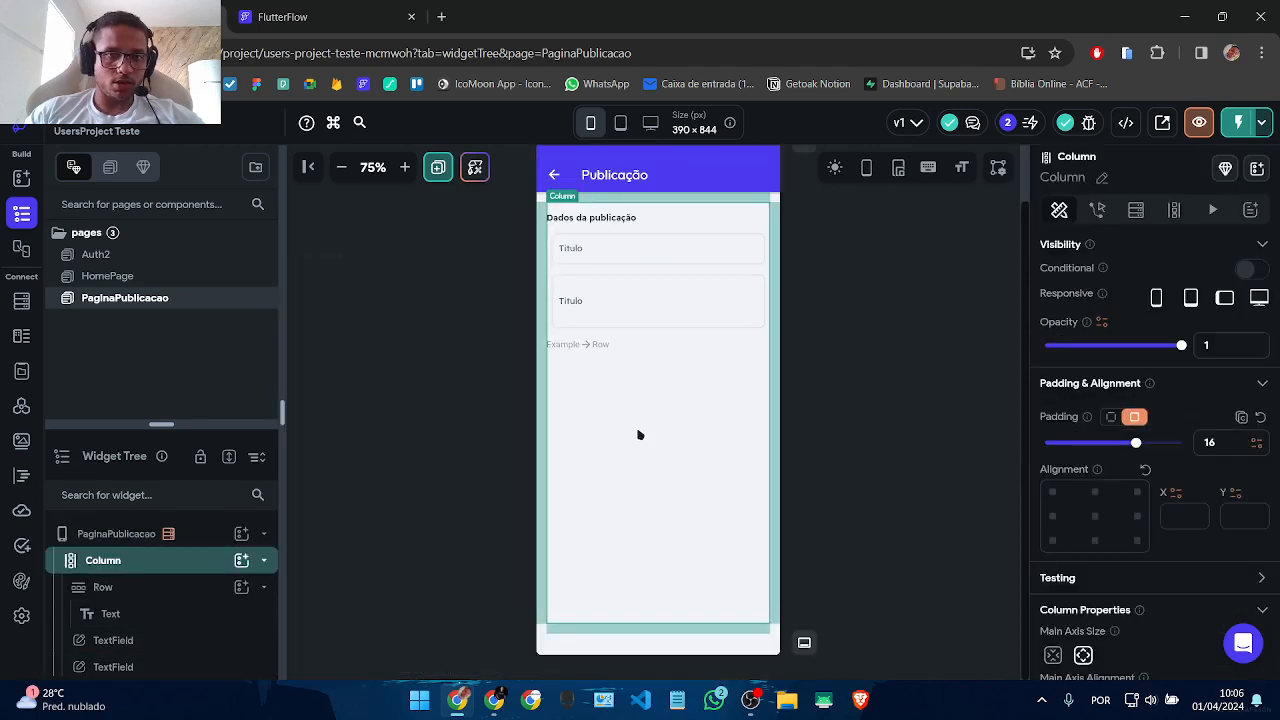
click(143, 591)
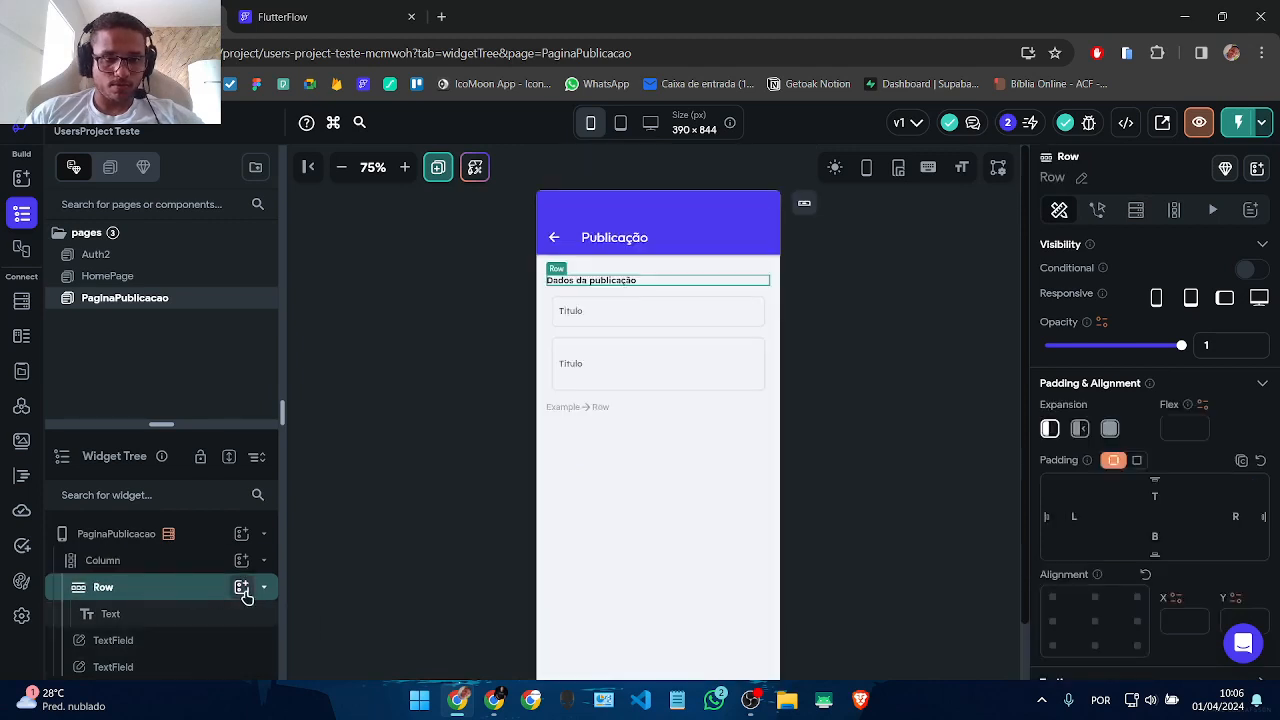
scroll(191, 600, down, 2)
click(147, 608)
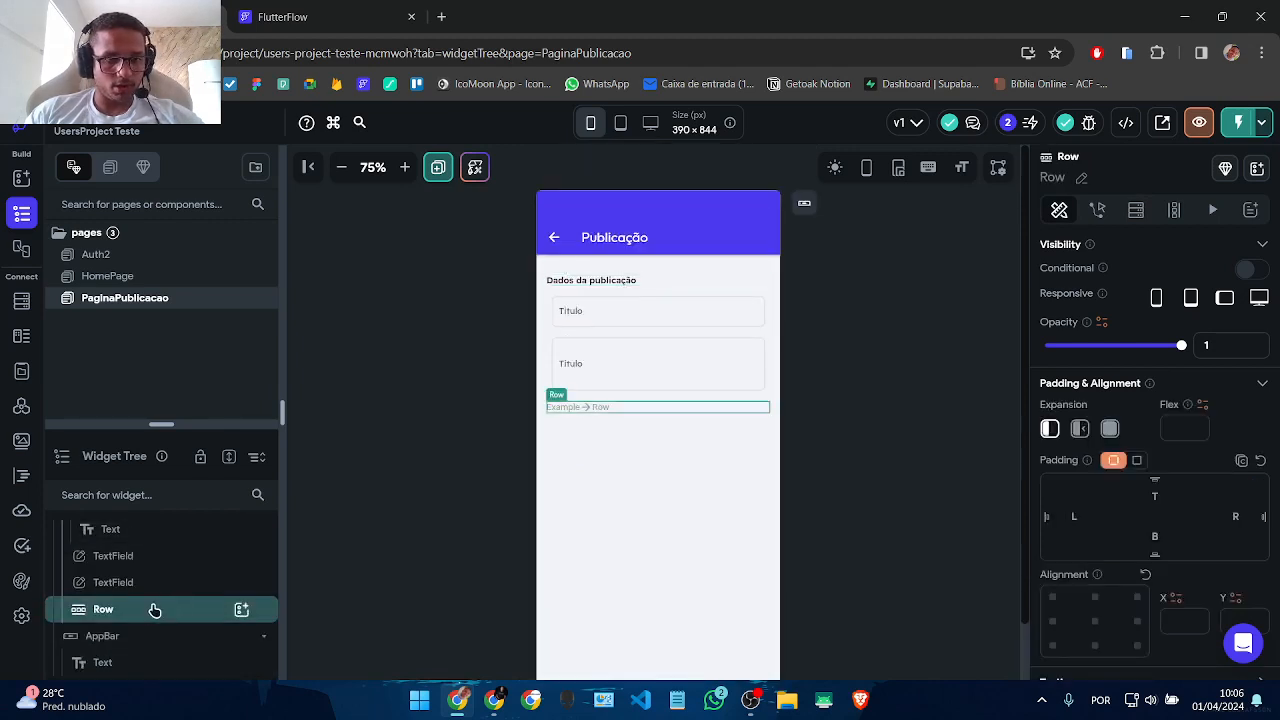
click(241, 609)
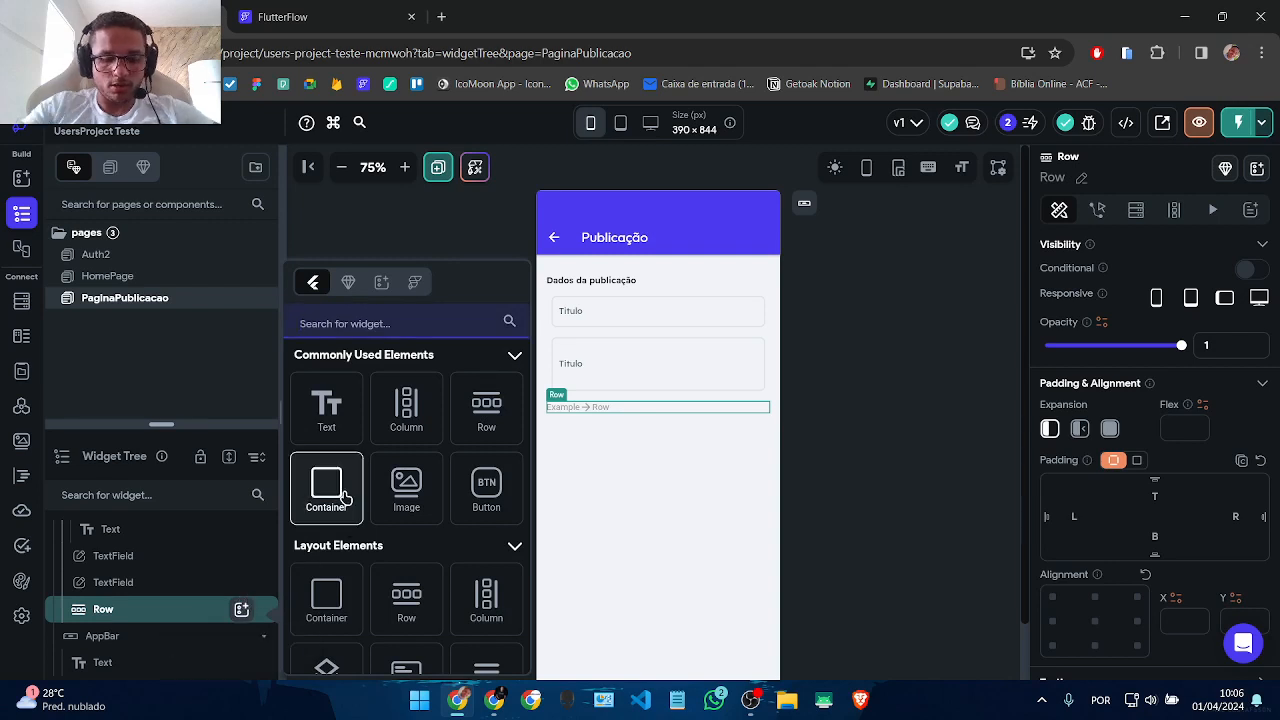
text(edita)
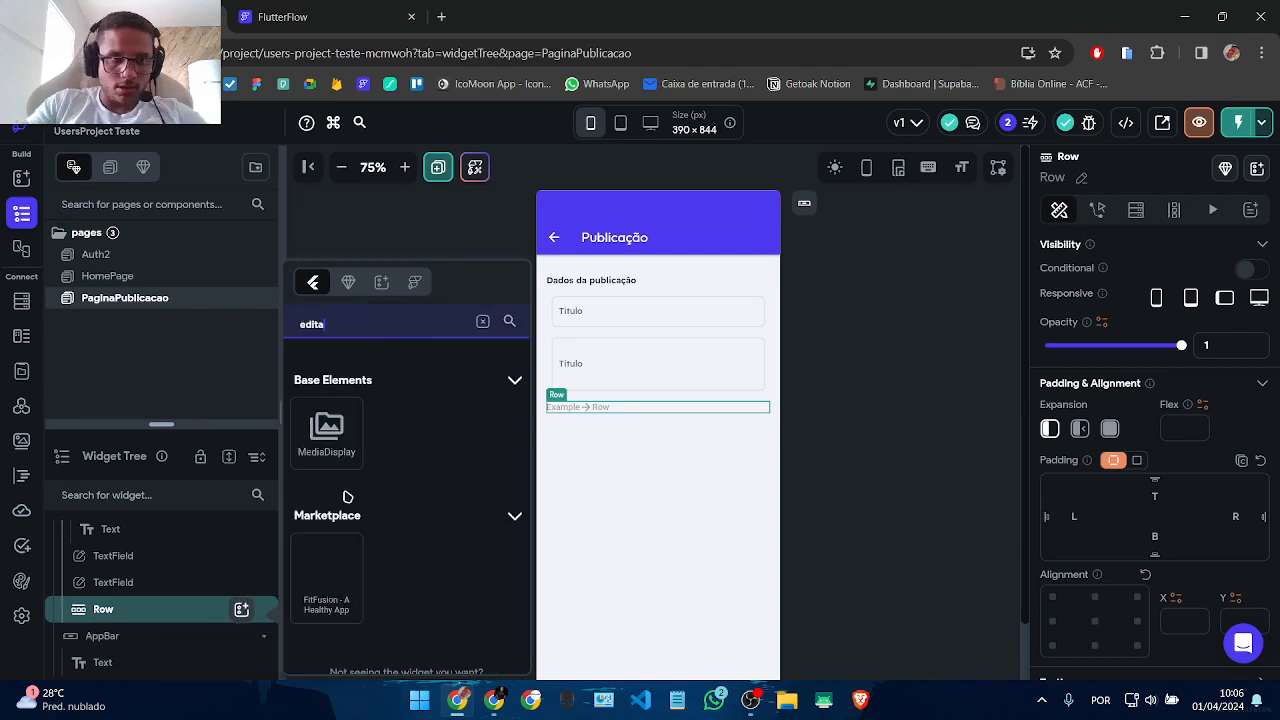
key(BackSpace)
key(BackSpace)
key(BackSpace)
key(BackSpace)
key(BackSpace)
text(button)
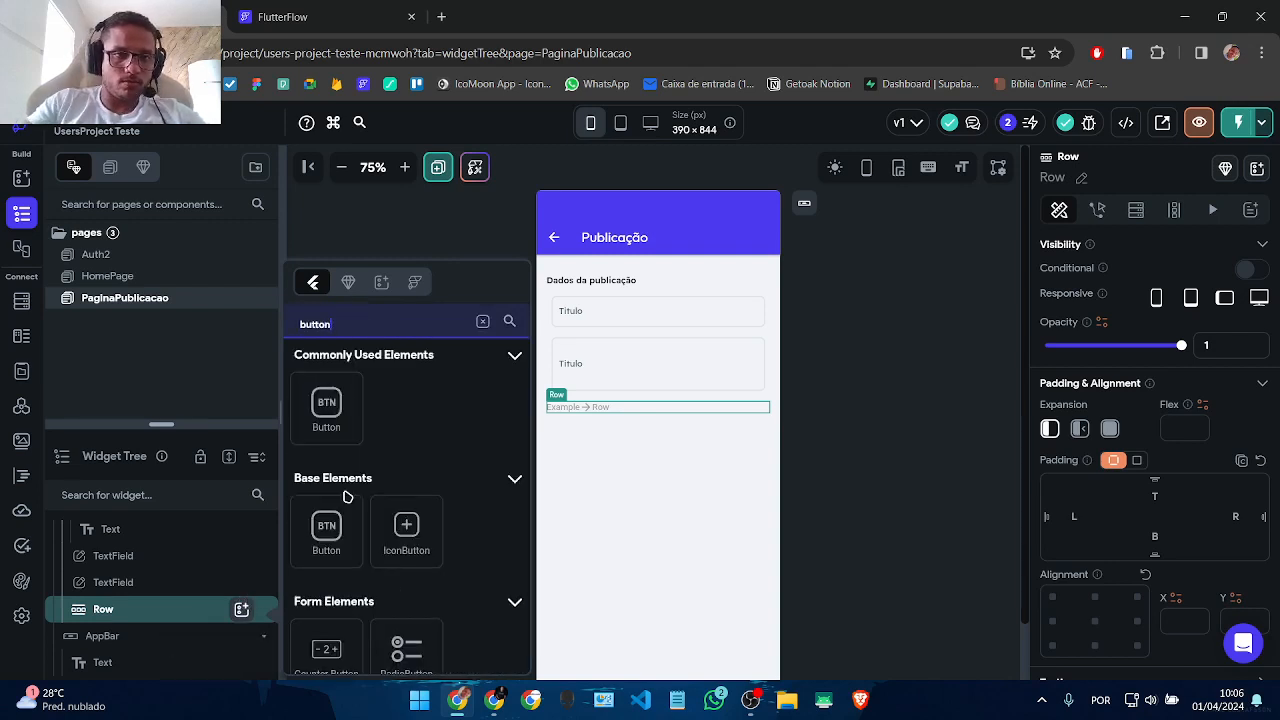
click(326, 408)
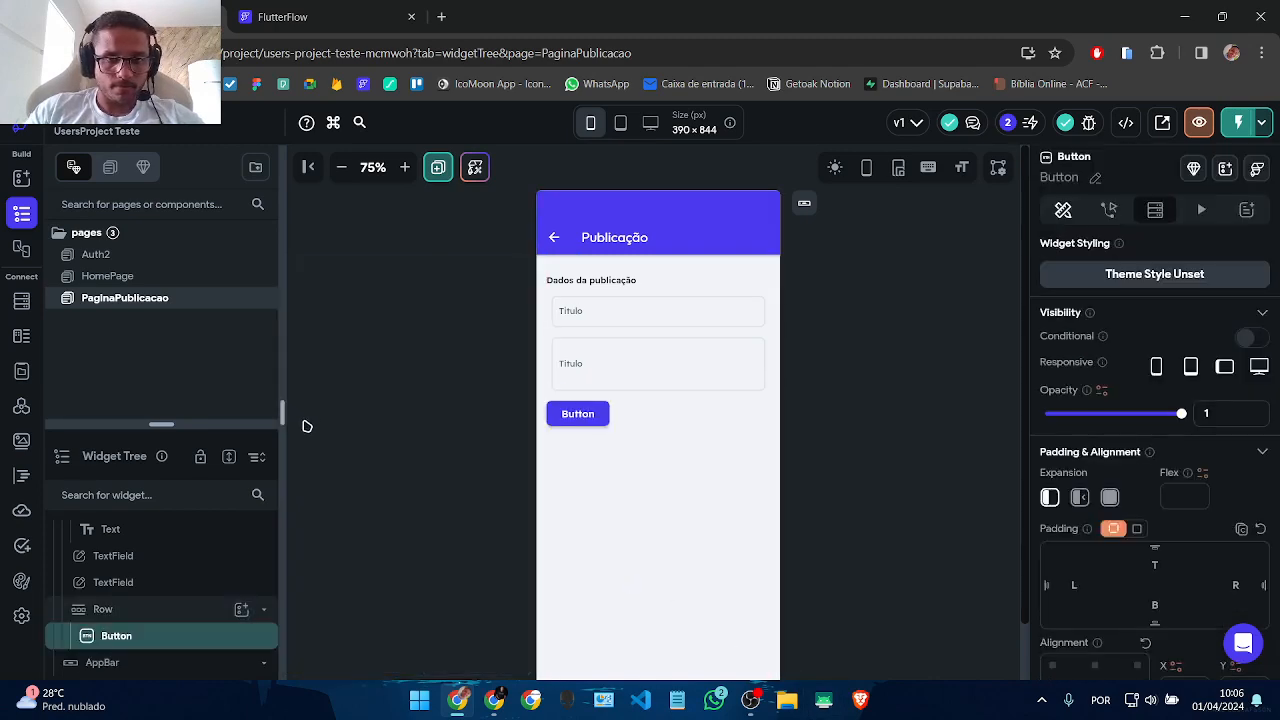
Step: Duplicate the button and space both buttons evenly across the row
key(ctrl+d)
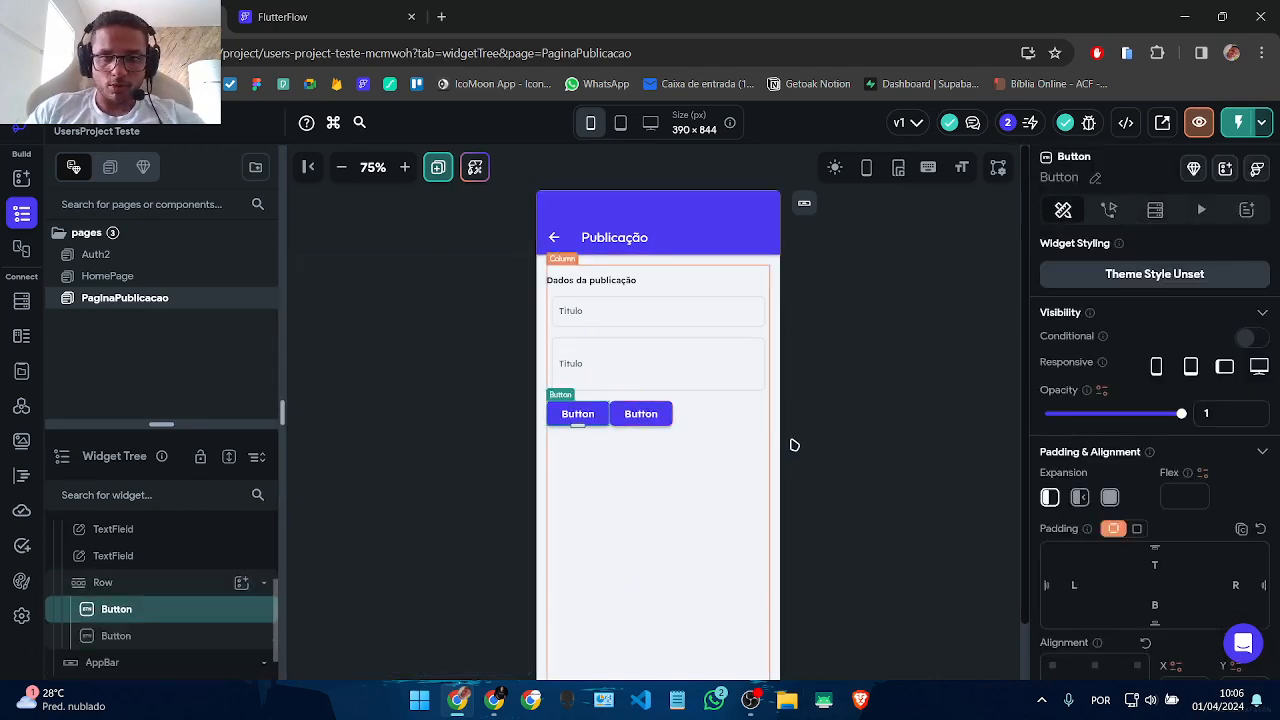
click(711, 412)
scroll(1158, 528, down, 4)
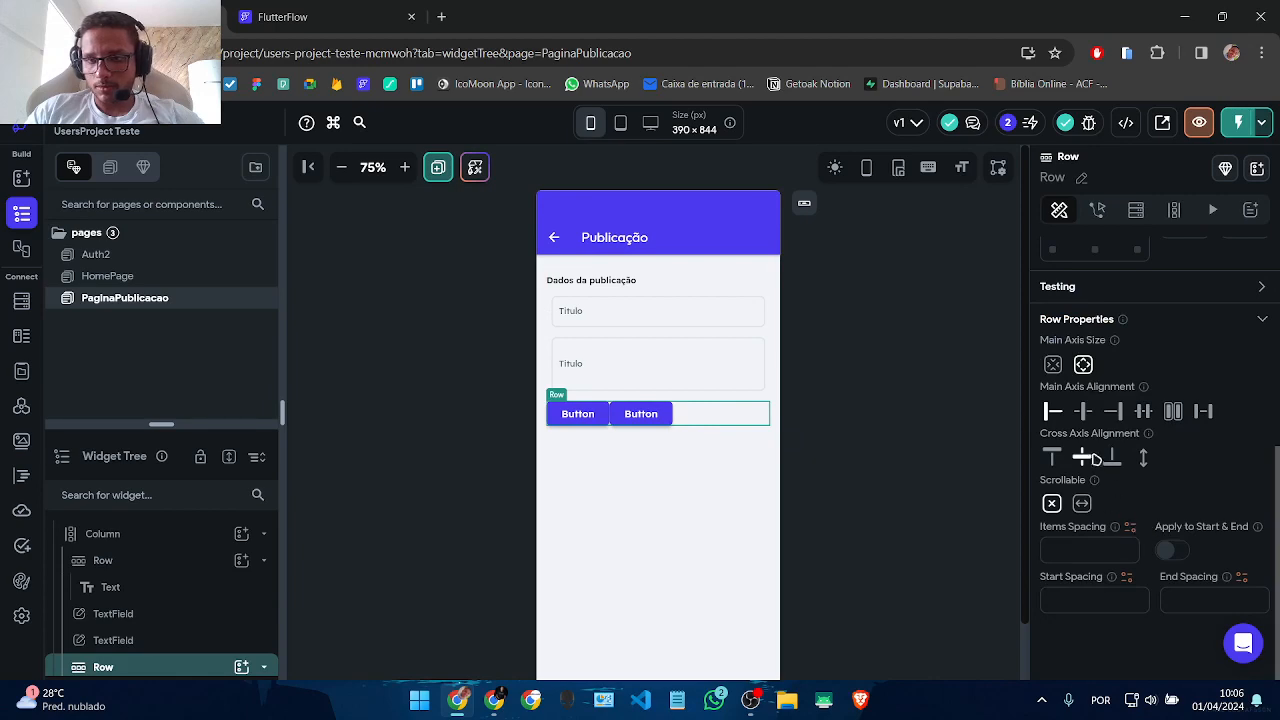
click(1138, 413)
Step: Label the left button Editar and the right button Excluir
click(766, 421)
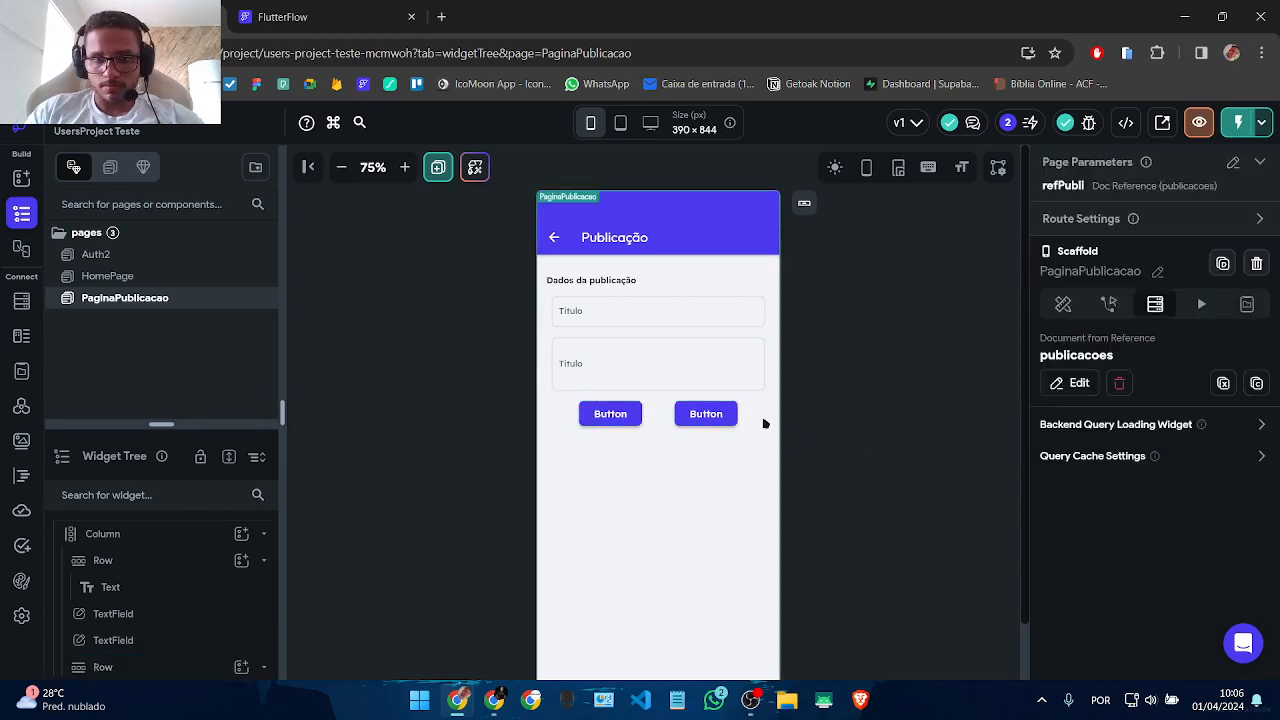
click(601, 418)
scroll(1126, 500, down, 5)
scroll(1092, 418, up, 3)
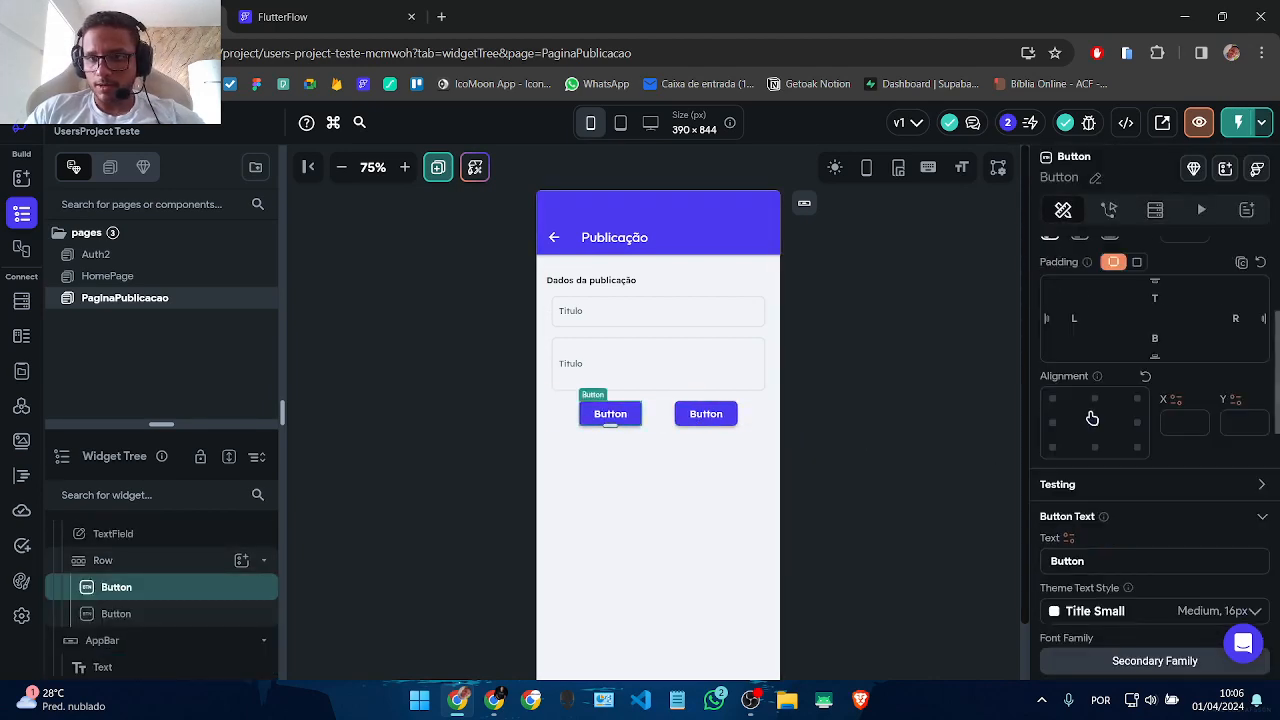
scroll(1092, 418, down, 3)
double_click(1117, 296)
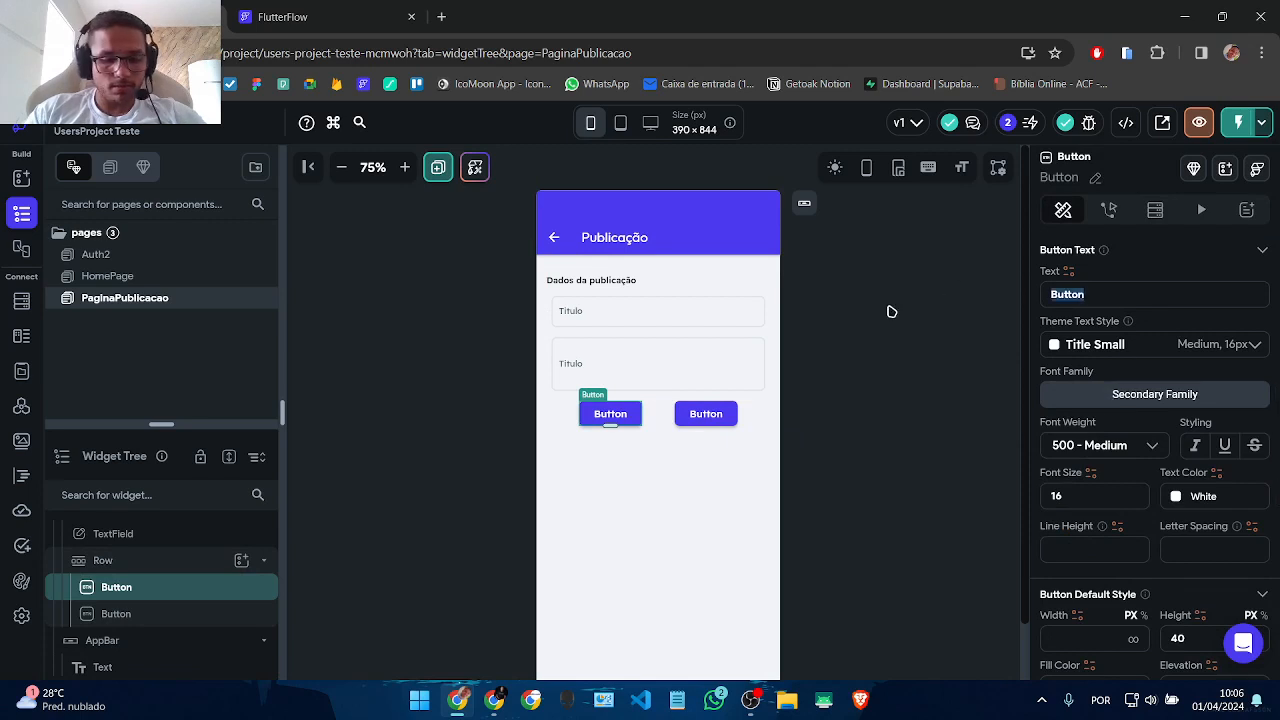
text(Editar)
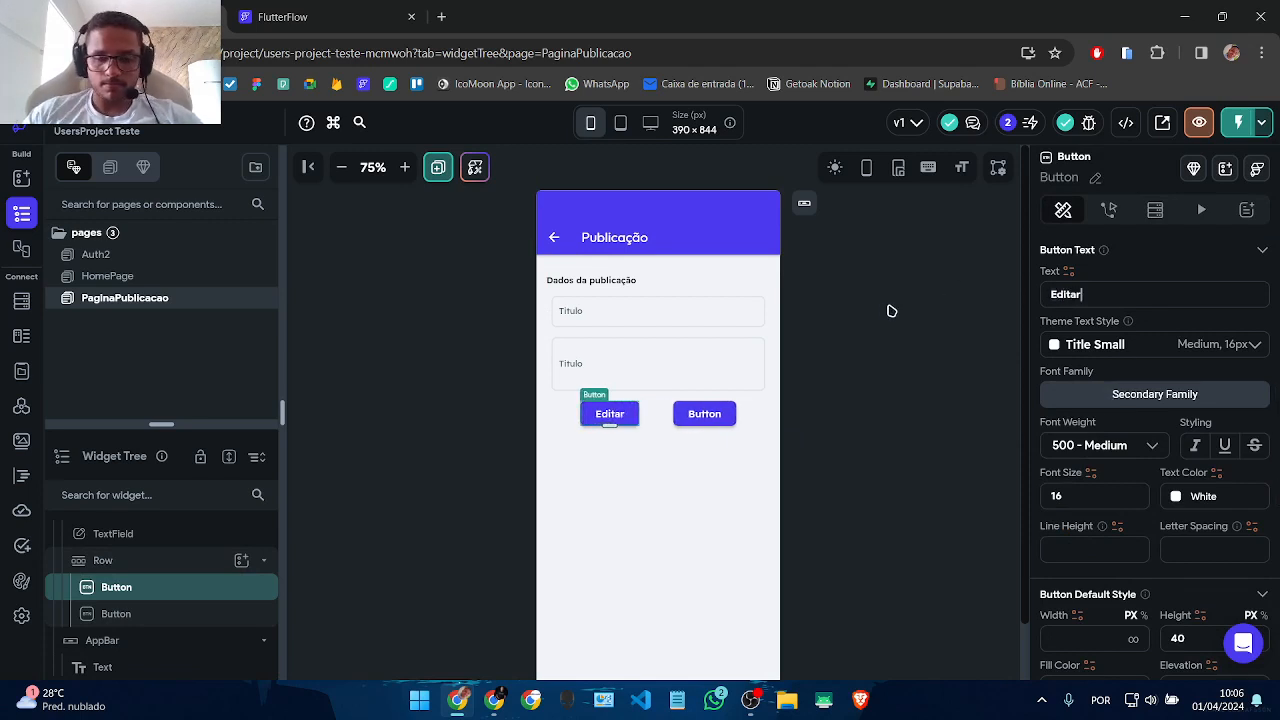
click(700, 414)
drag(1090, 290, 845, 296)
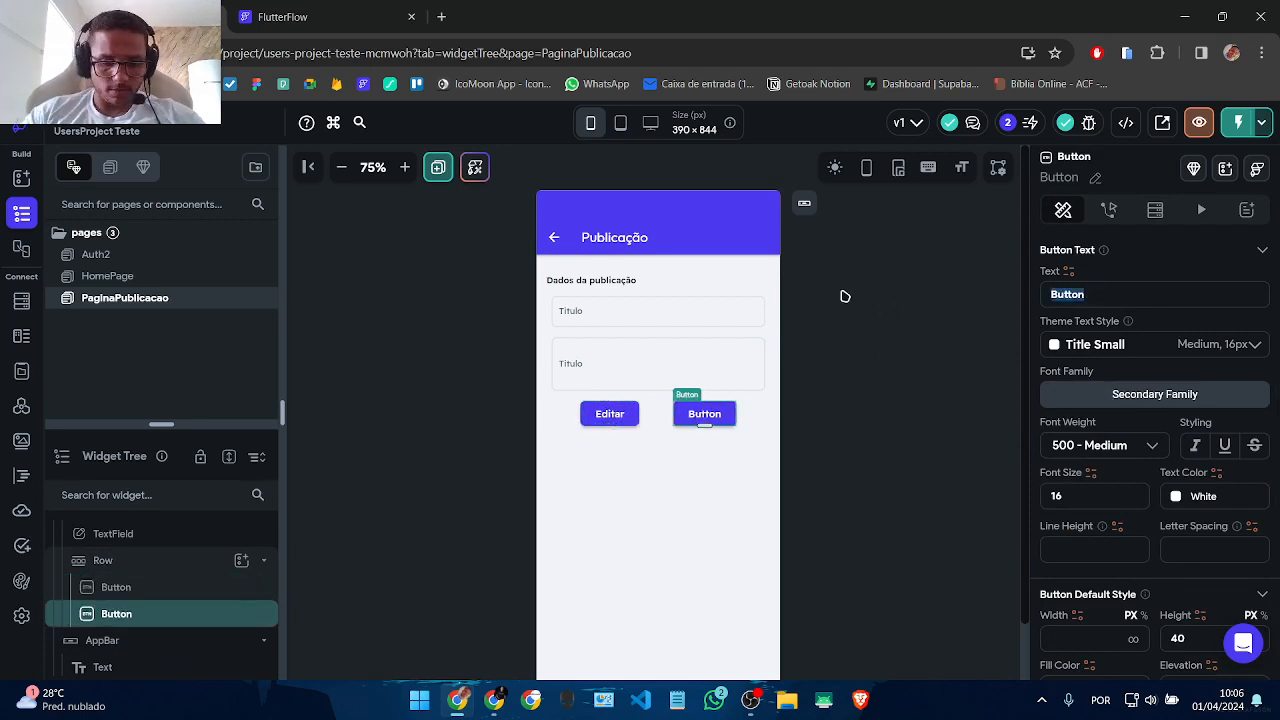
text(Exclu)
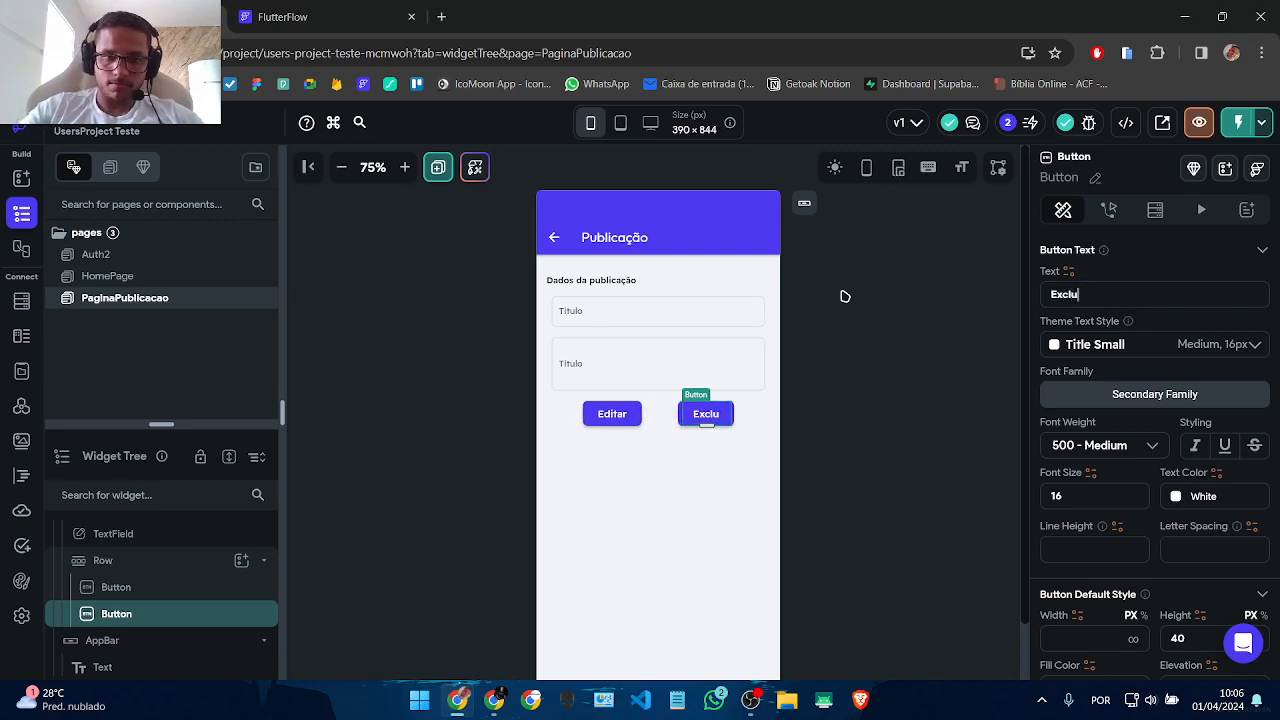
text(ir)
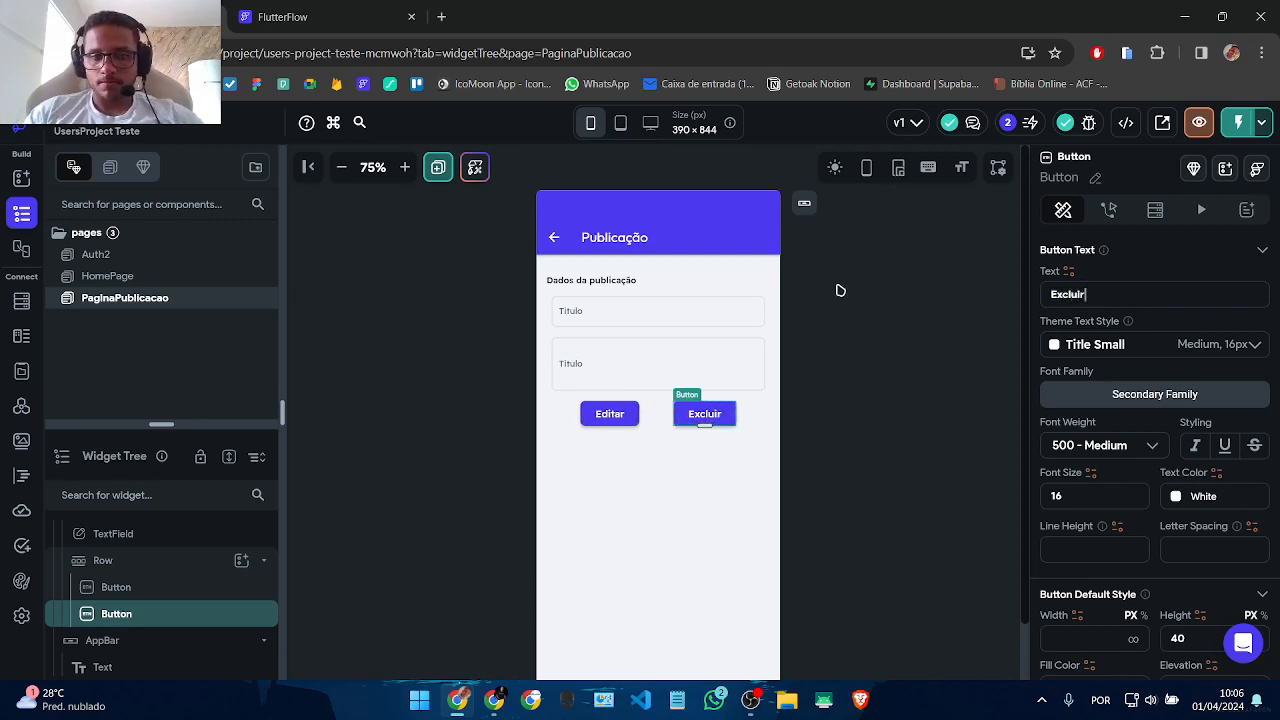
click(624, 420)
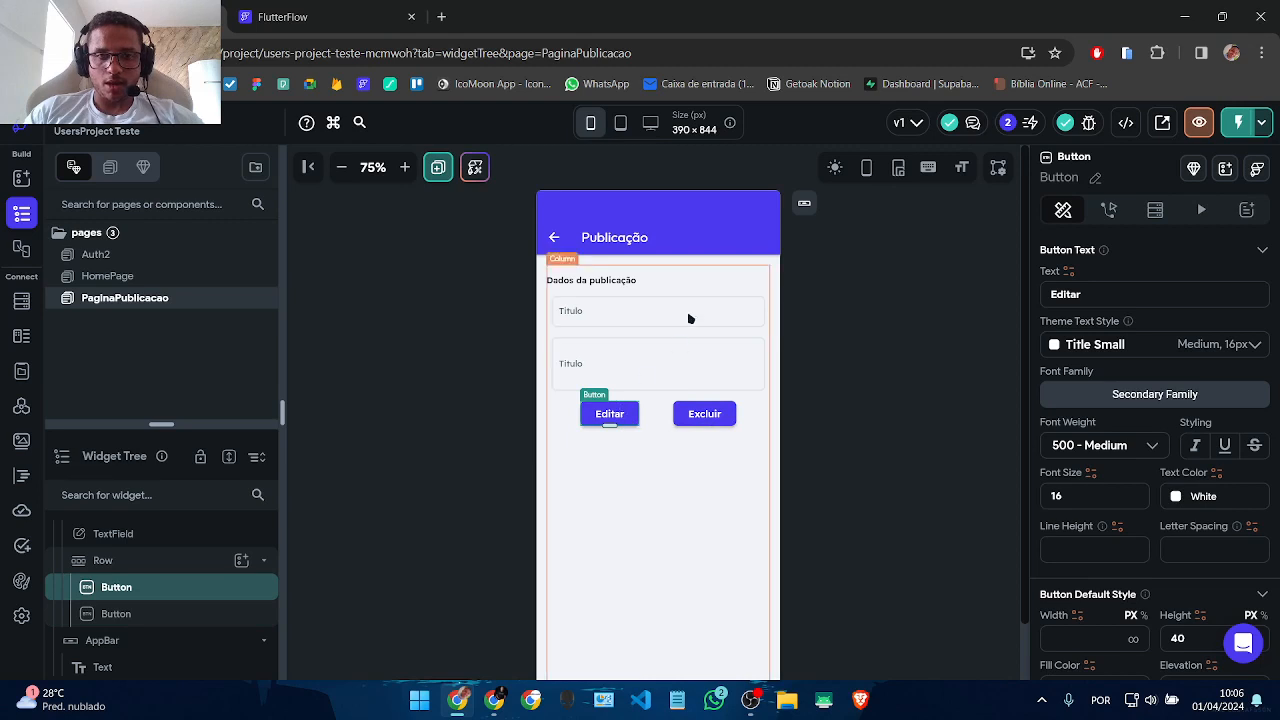
click(638, 326)
Step: Multi-select both Titulo text fields and delete their left and right padding values
click(611, 345)
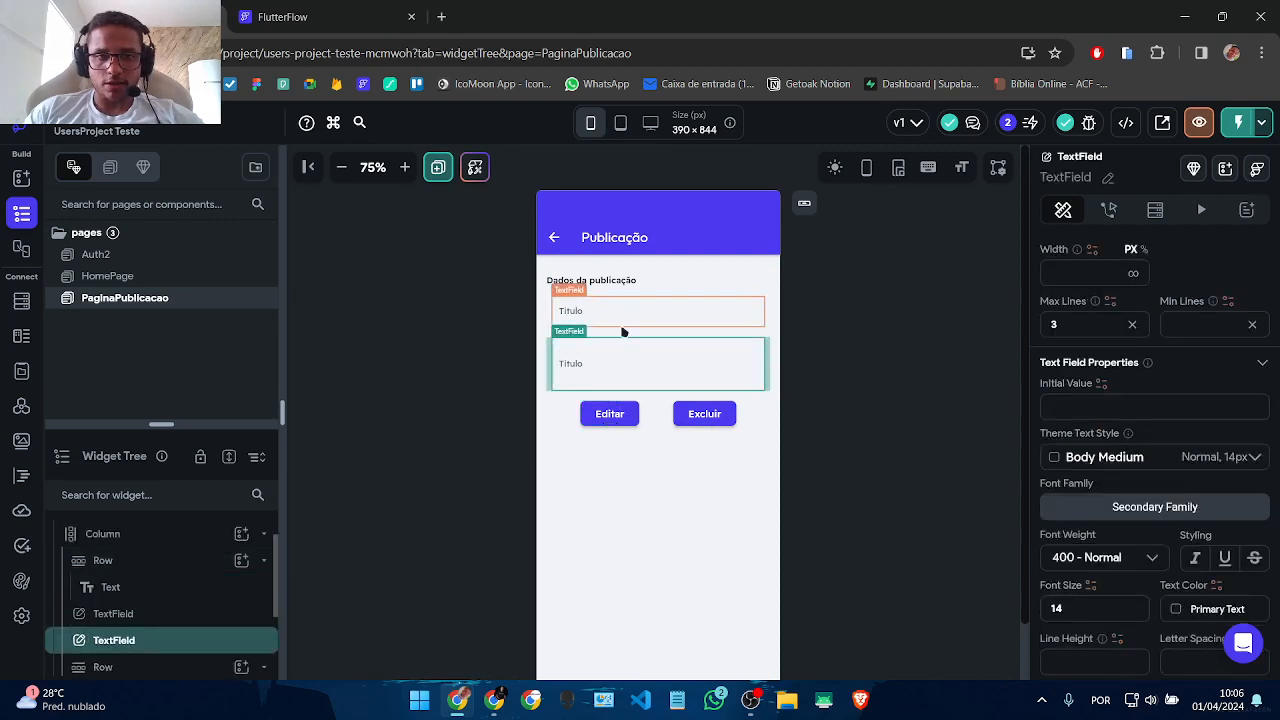
click(625, 324)
click(614, 370)
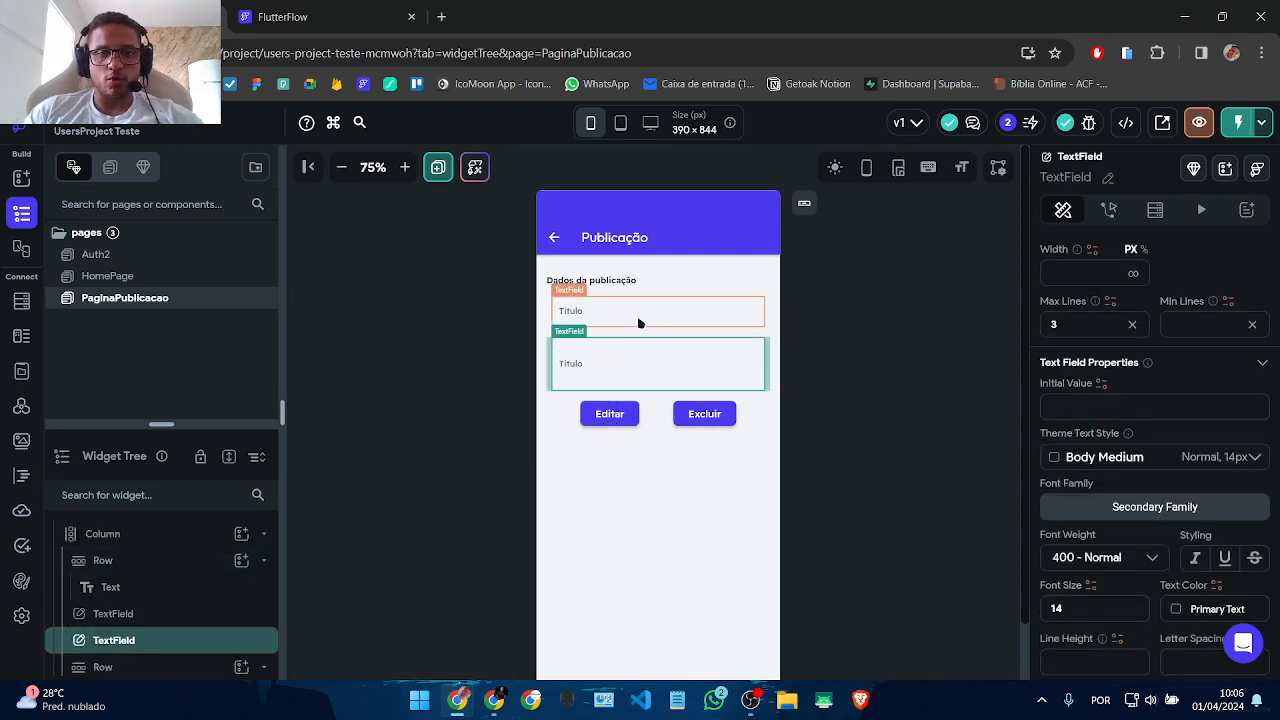
click(620, 414)
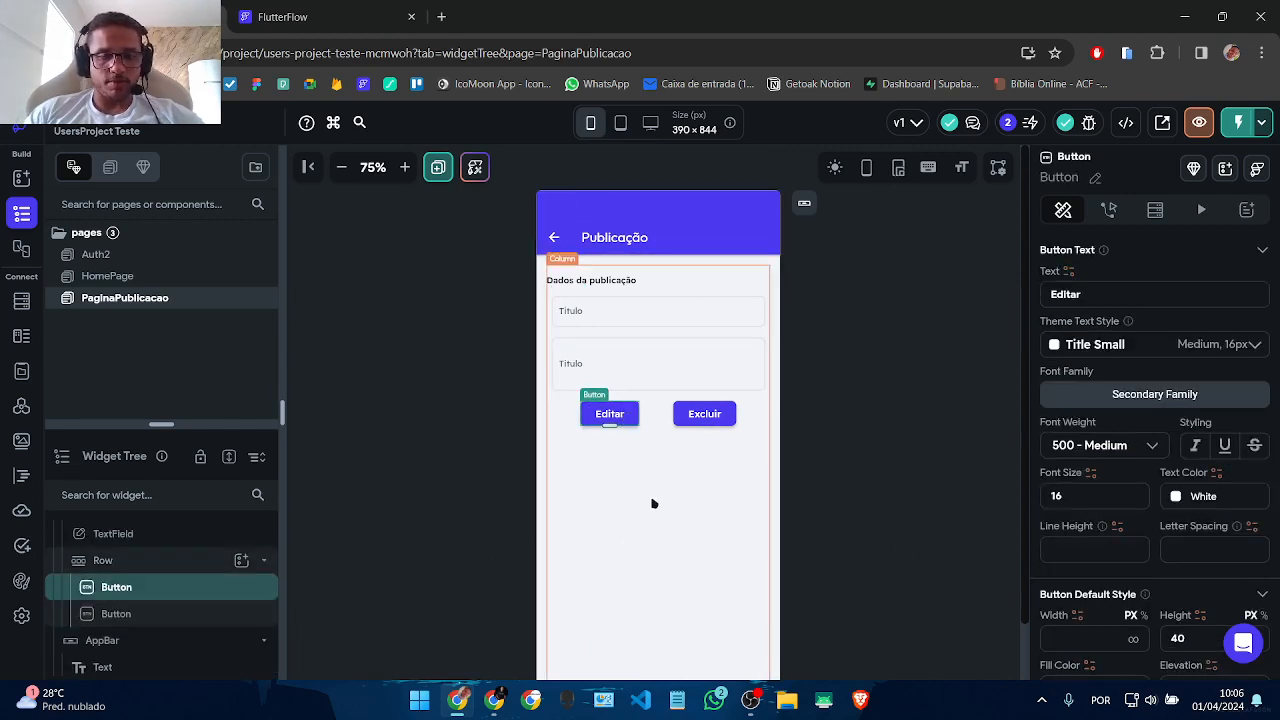
click(570, 316)
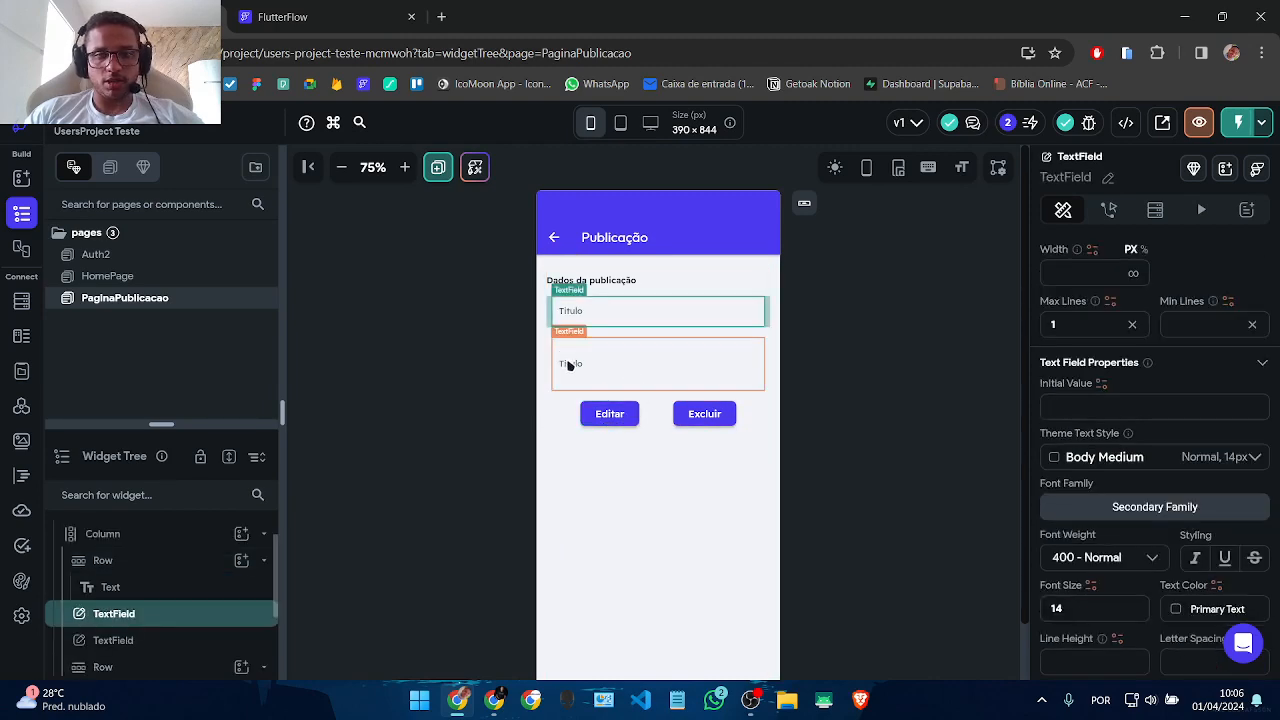
click(568, 366)
shift+click(581, 318)
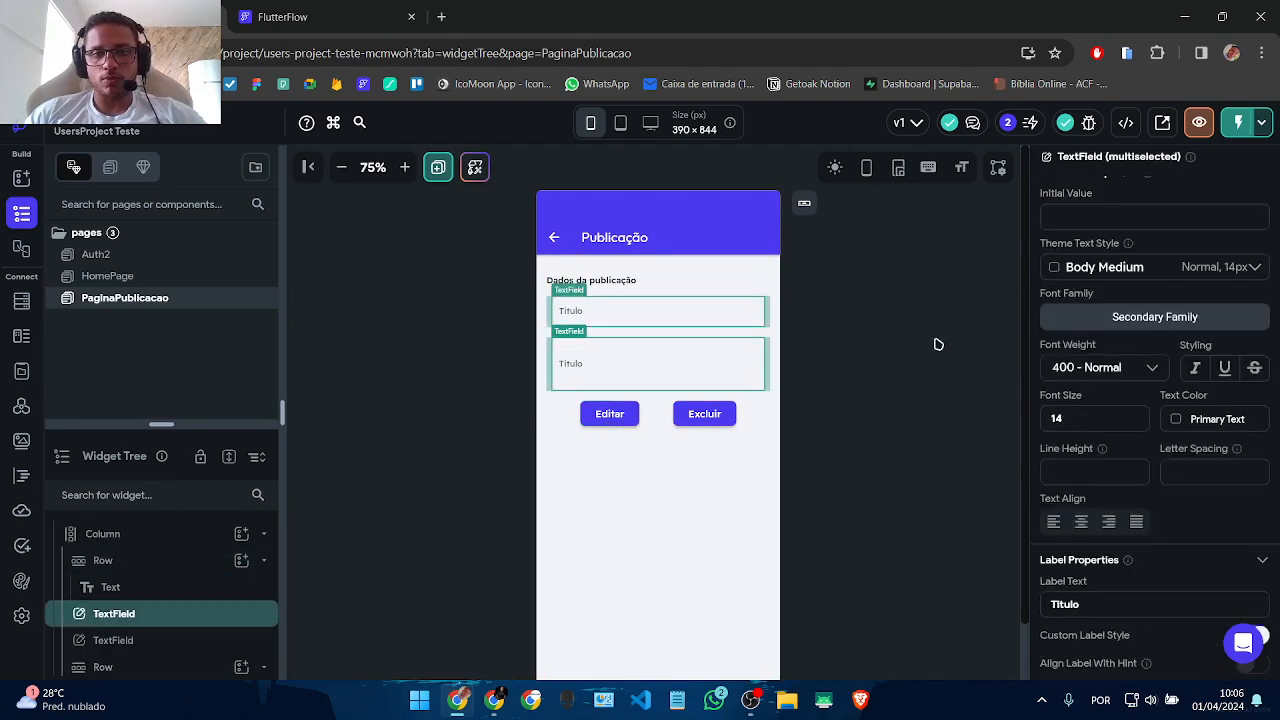
scroll(1108, 399, up, 5)
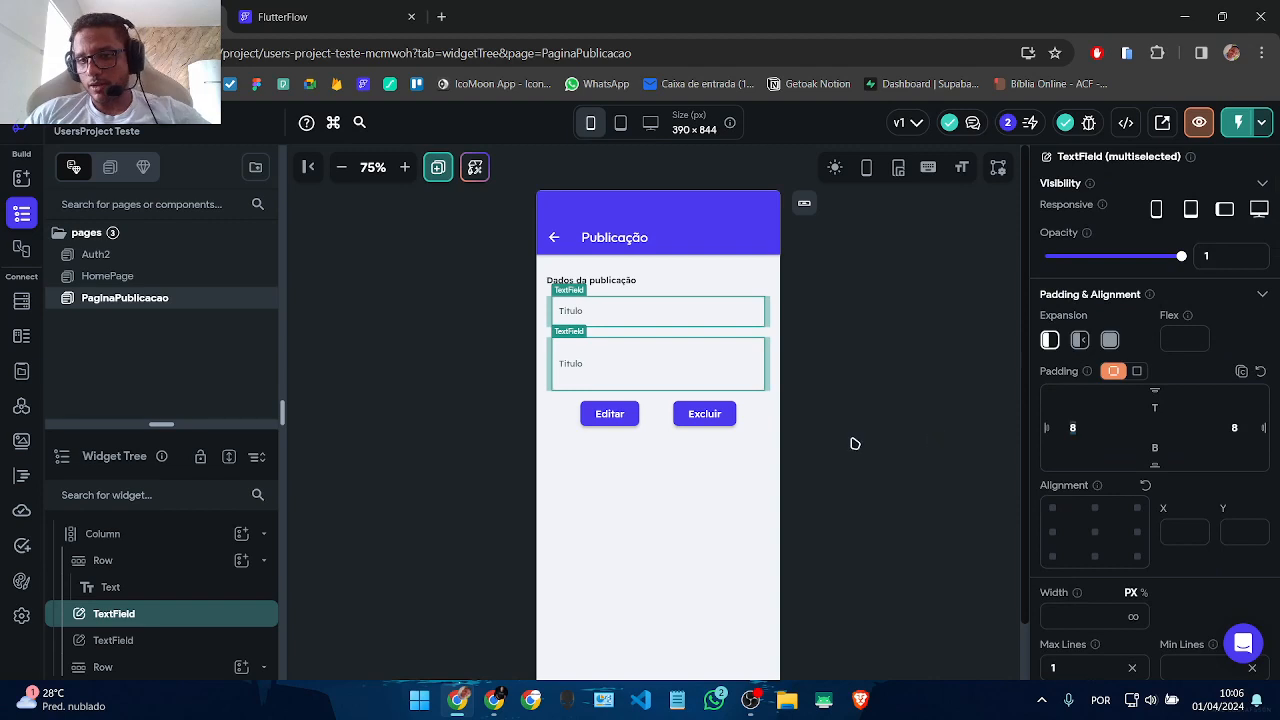
key(BackSpace)
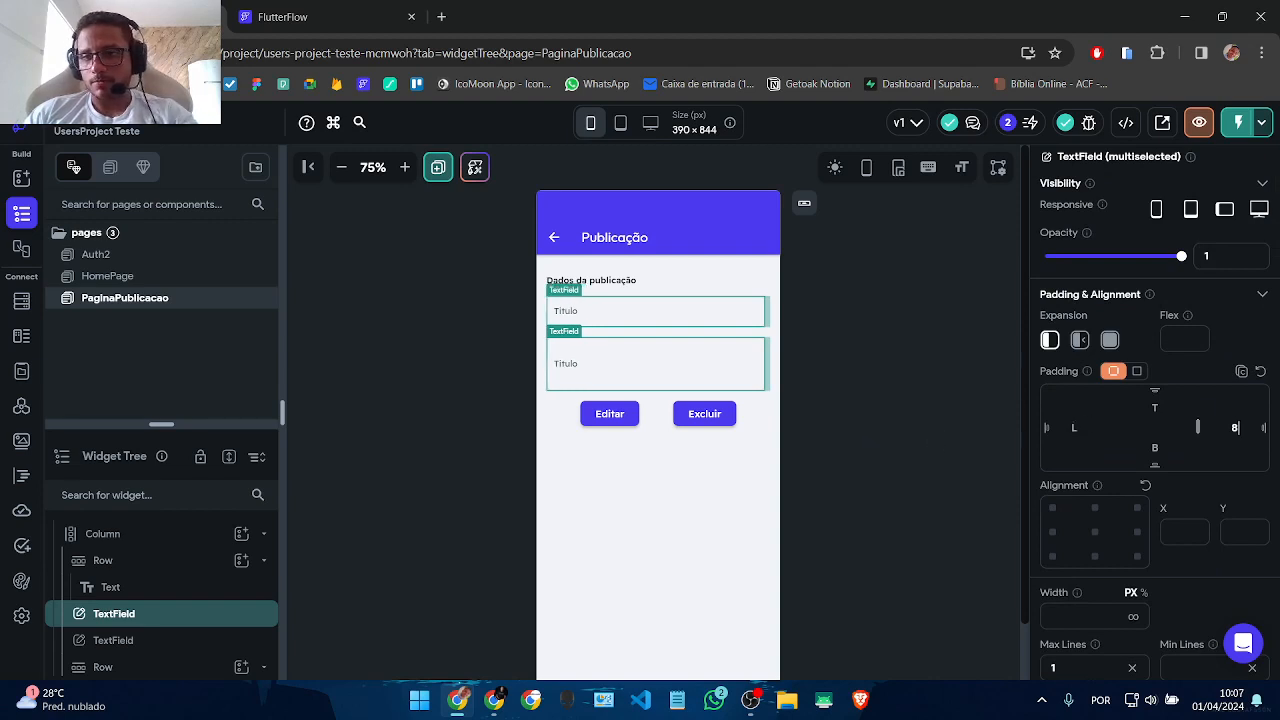
key(BackSpace)
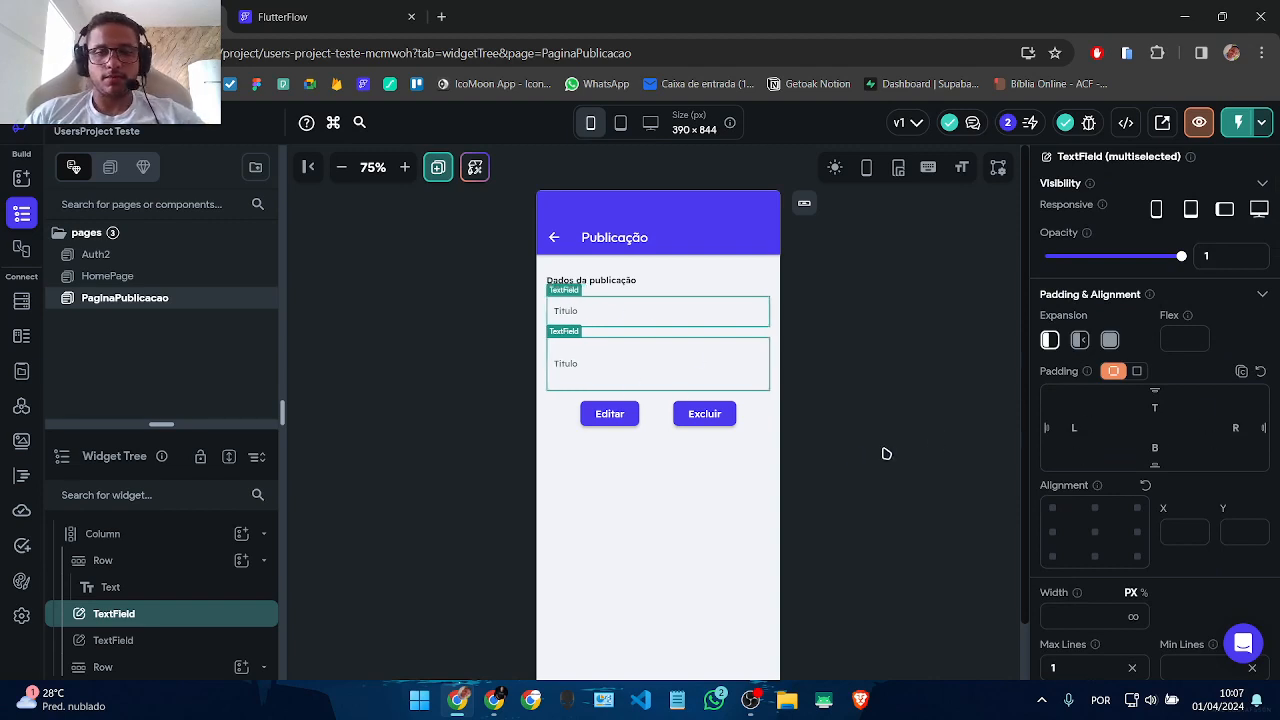
click(449, 294)
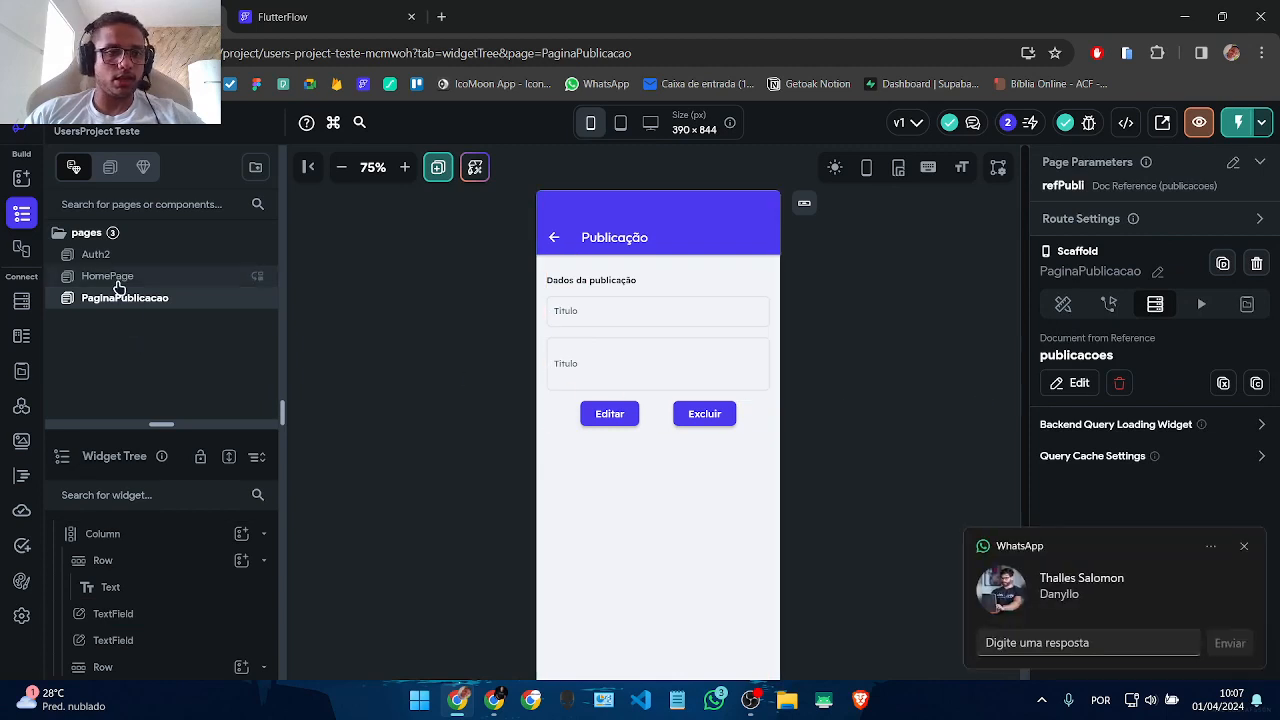
Step: Check the HomePage list item Container, then bring up the widget list for PaginaPublicacao's Column
click(118, 285)
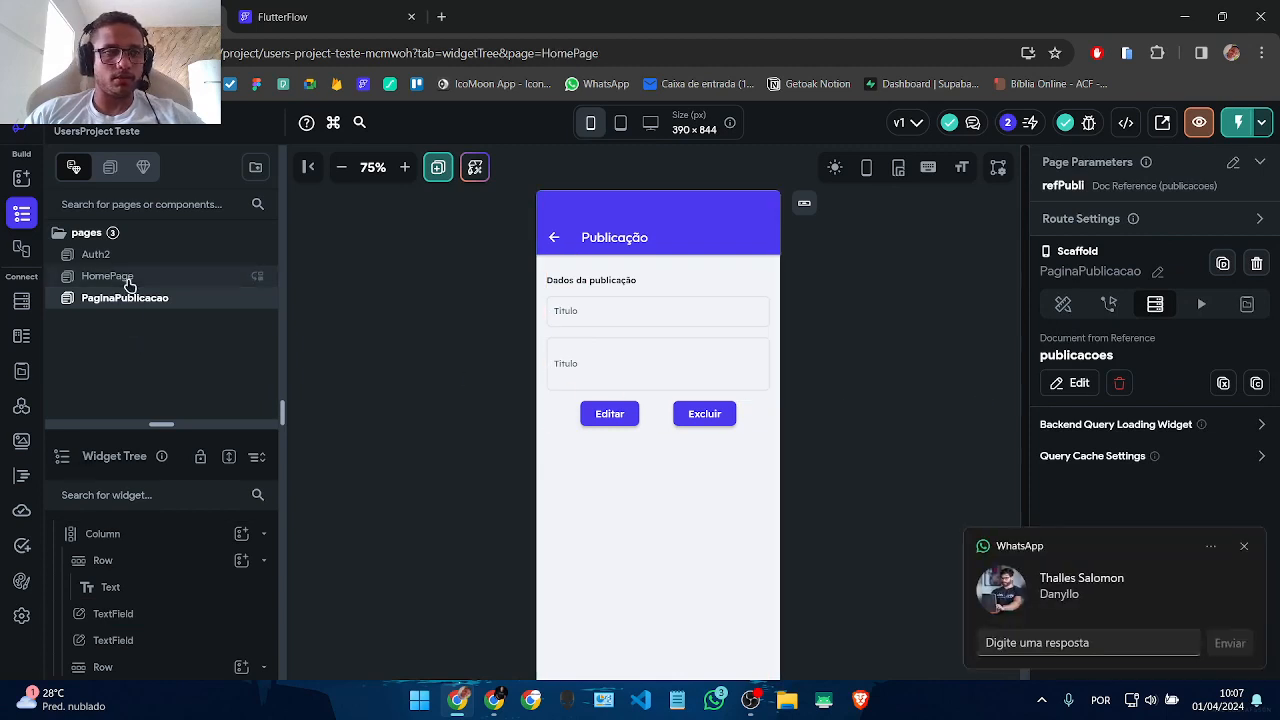
click(1243, 551)
click(557, 330)
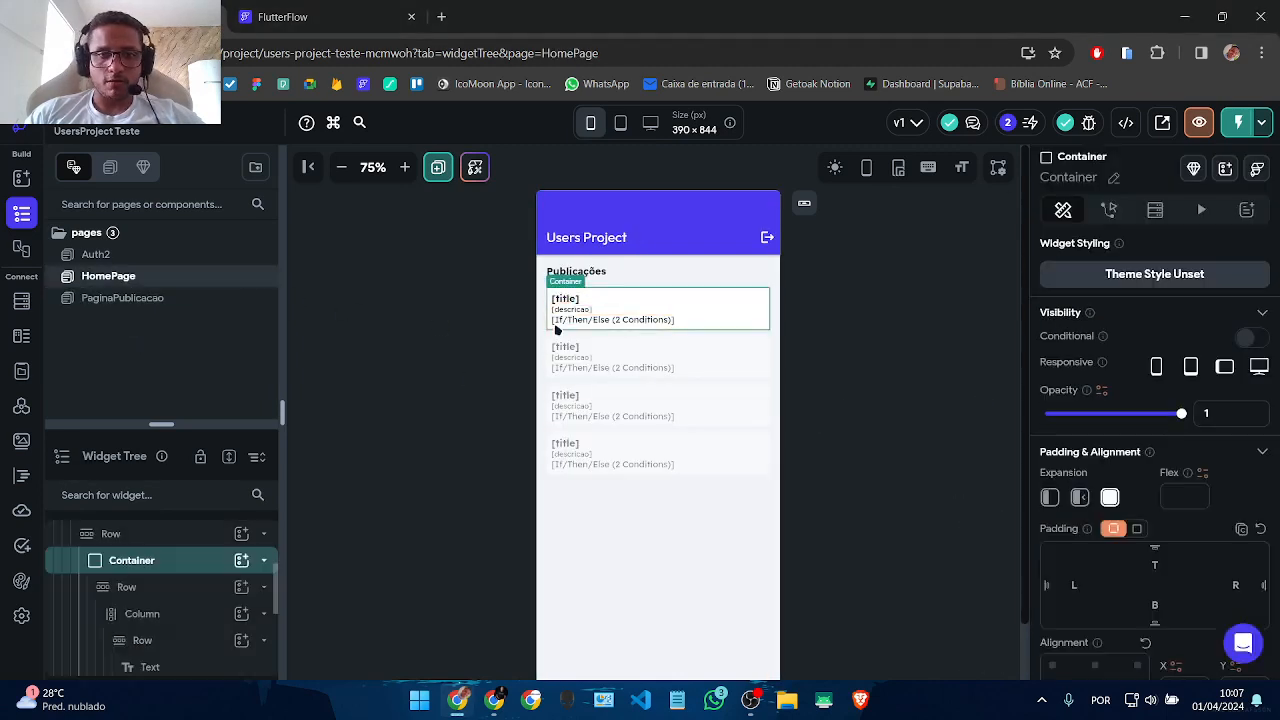
click(166, 298)
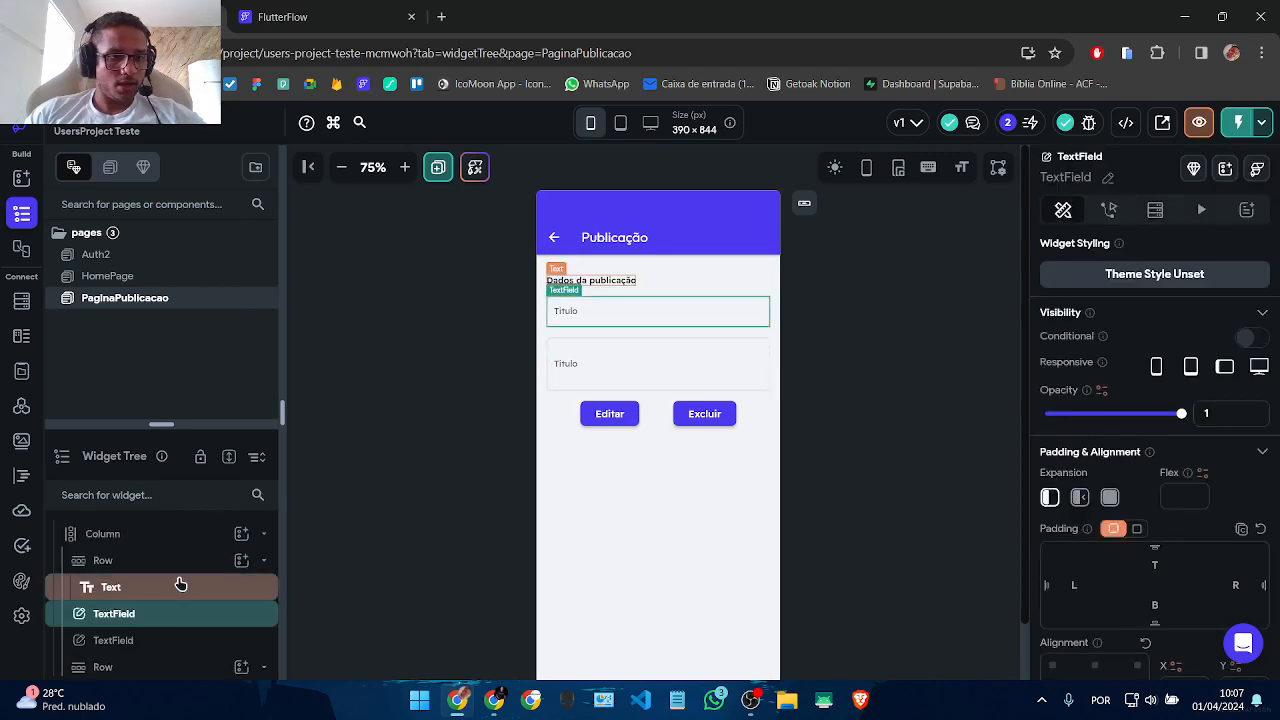
click(241, 534)
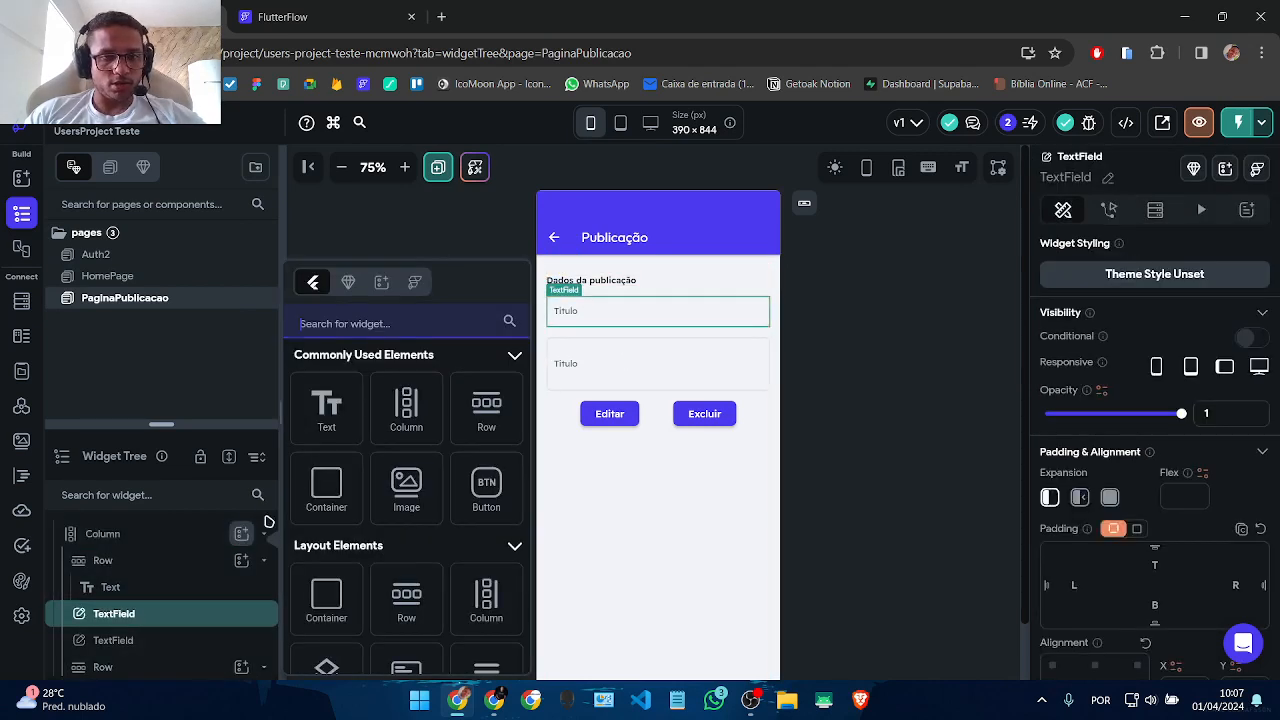
Step: Add a CheckboxListTile, found by searching 'sw', directly below the Dados da publicação heading
click(304, 324)
text(sw)
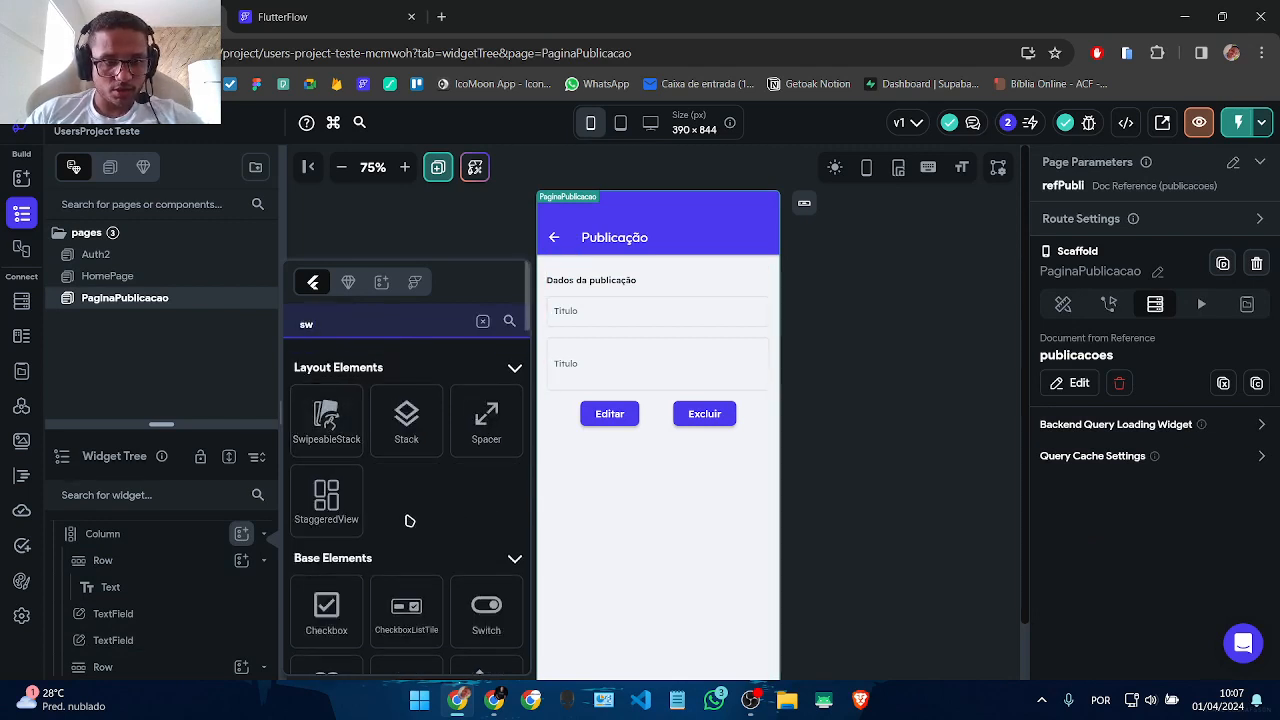
scroll(403, 541, down, 3)
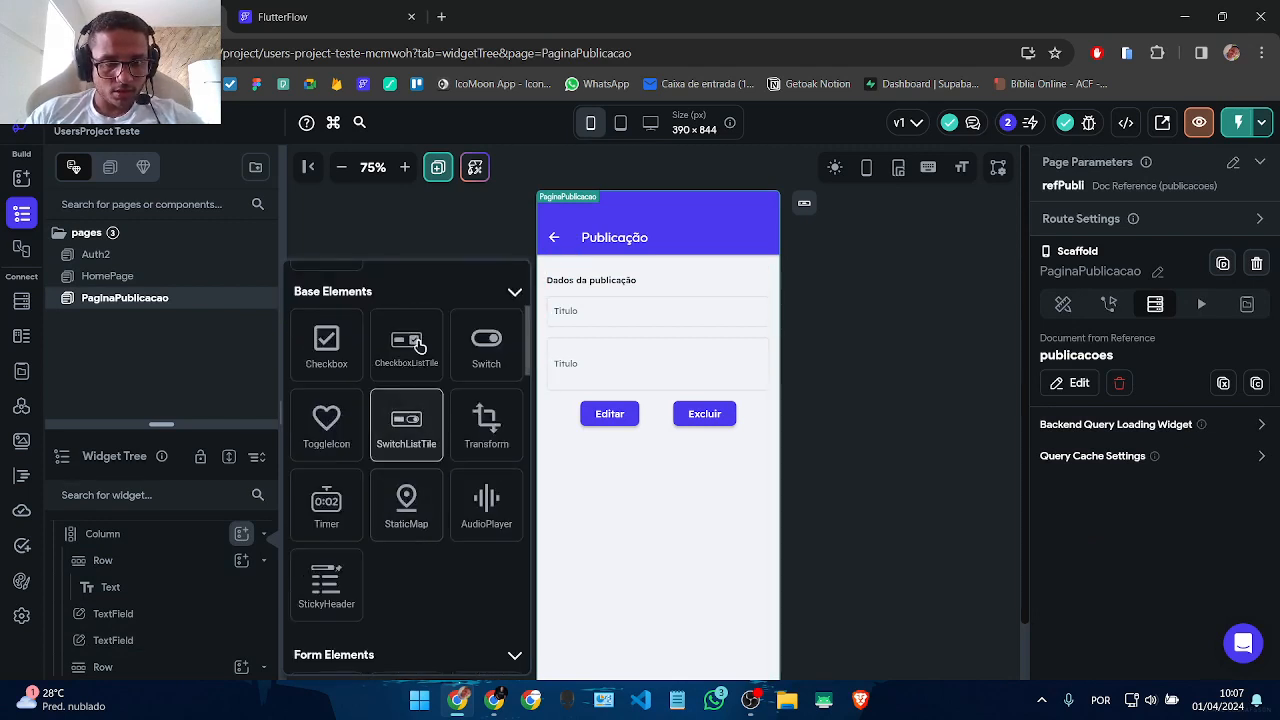
click(406, 362)
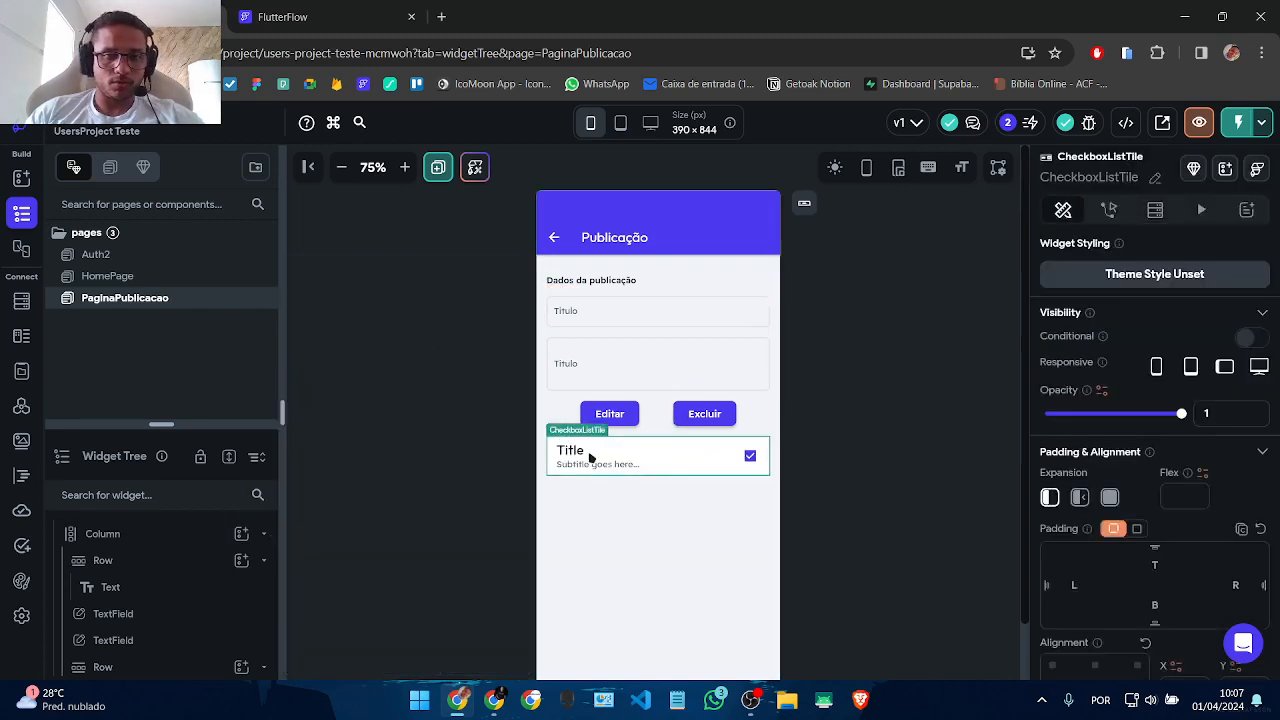
drag(584, 465, 653, 337)
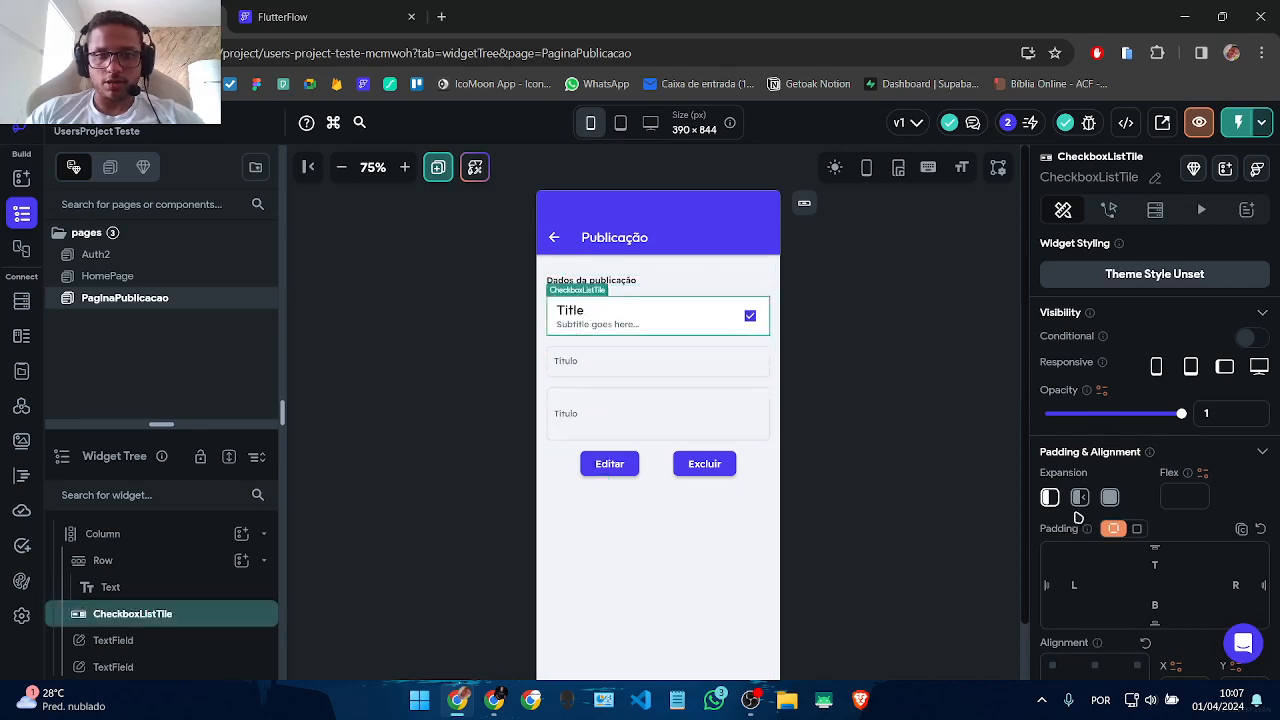
Step: Look through the CheckboxListTile's properties to find the Tile Color setting
scroll(1238, 507, down, 5)
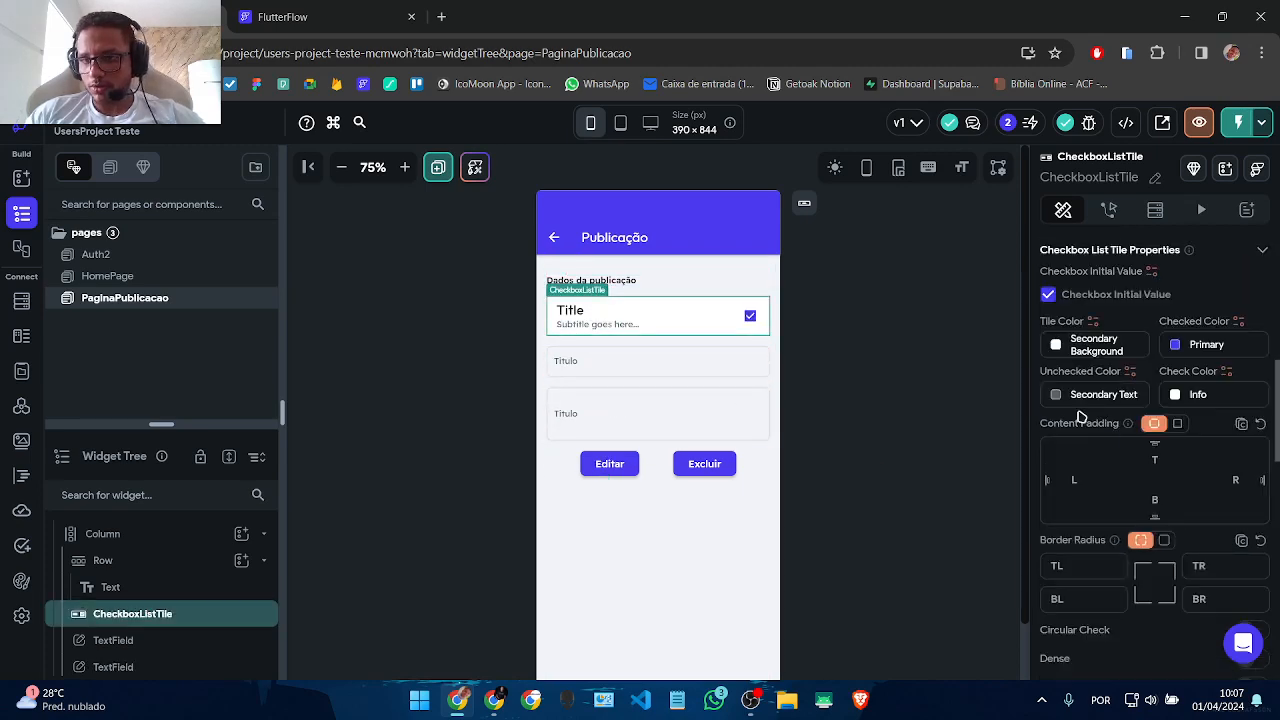
click(1057, 345)
click(1143, 423)
scroll(1170, 403, down, 3)
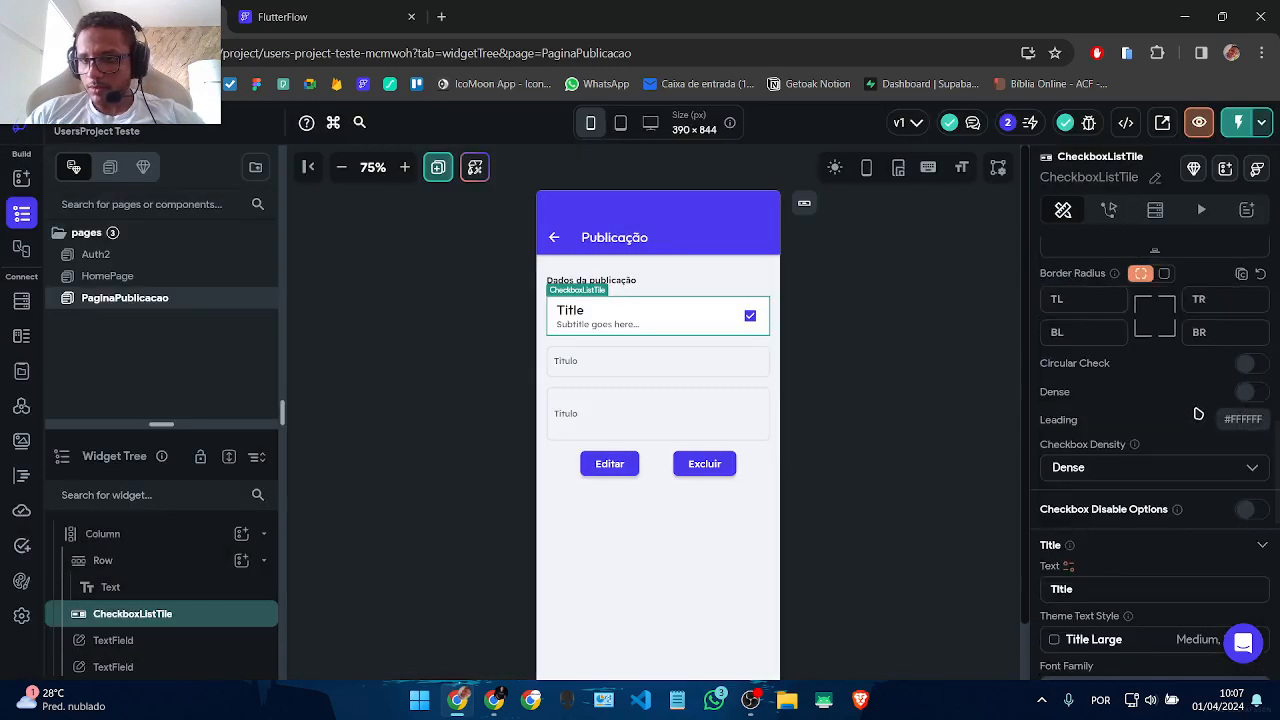
scroll(1171, 491, up, 5)
scroll(1090, 540, down, 2)
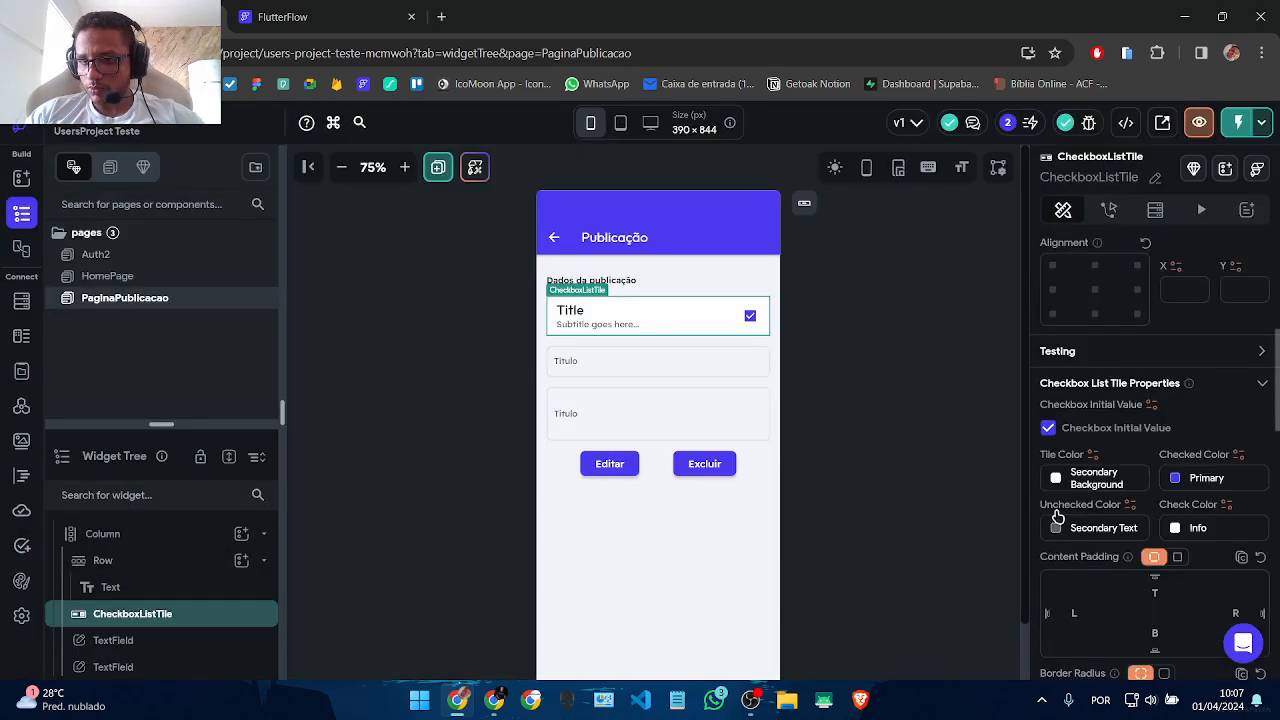
scroll(1200, 490, down, 2)
scroll(1087, 418, down, 10)
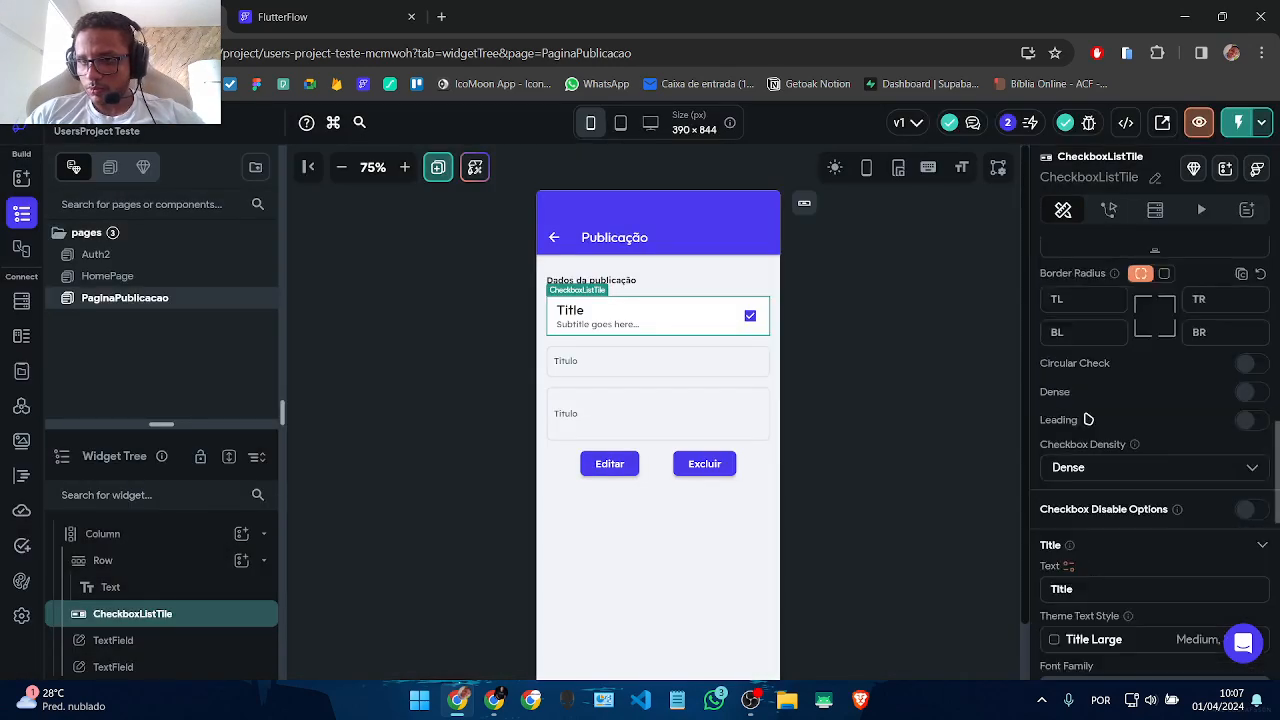
scroll(1087, 418, up, 10)
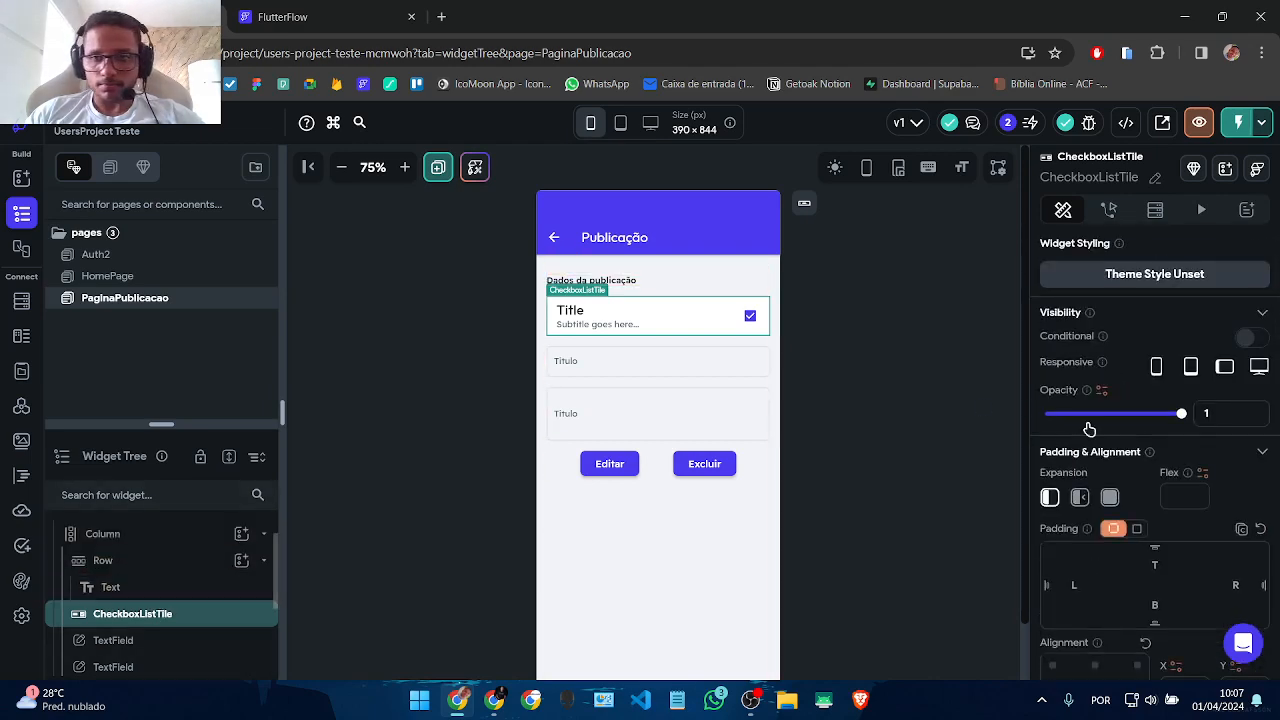
scroll(1186, 512, down, 4)
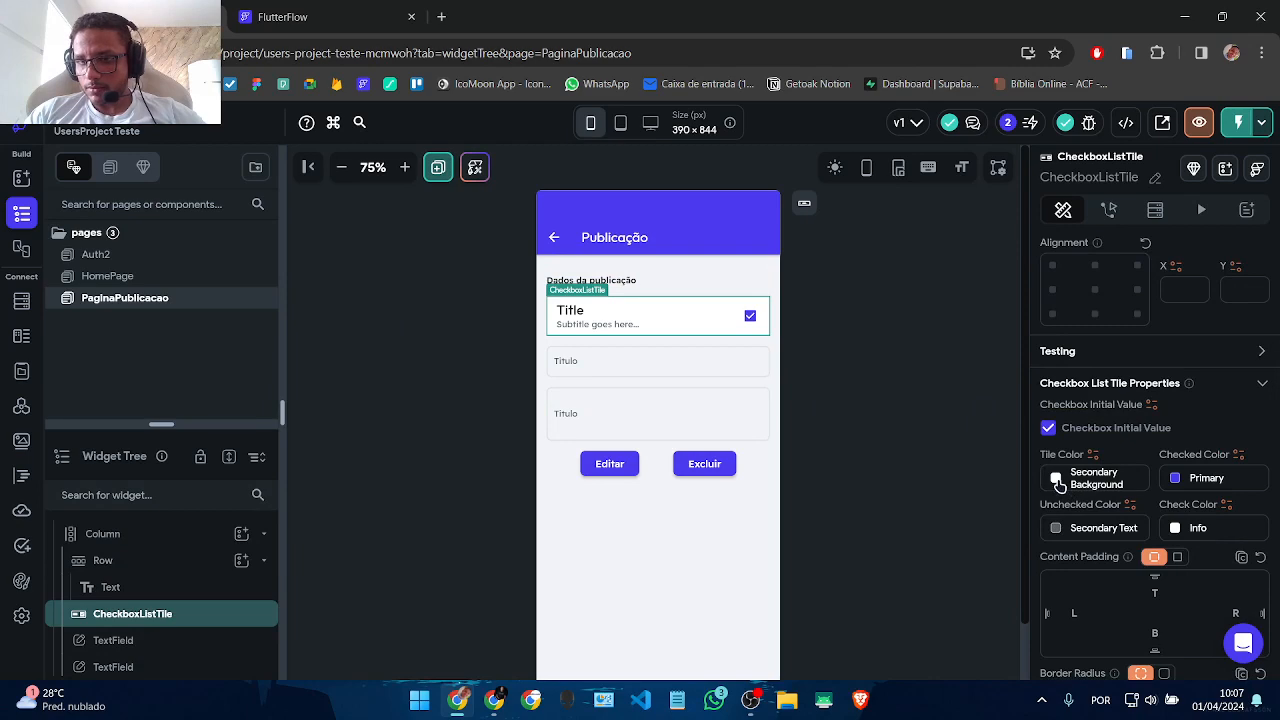
Step: Clear the checkbox tile's Tile Color so it is Unset
click(1058, 481)
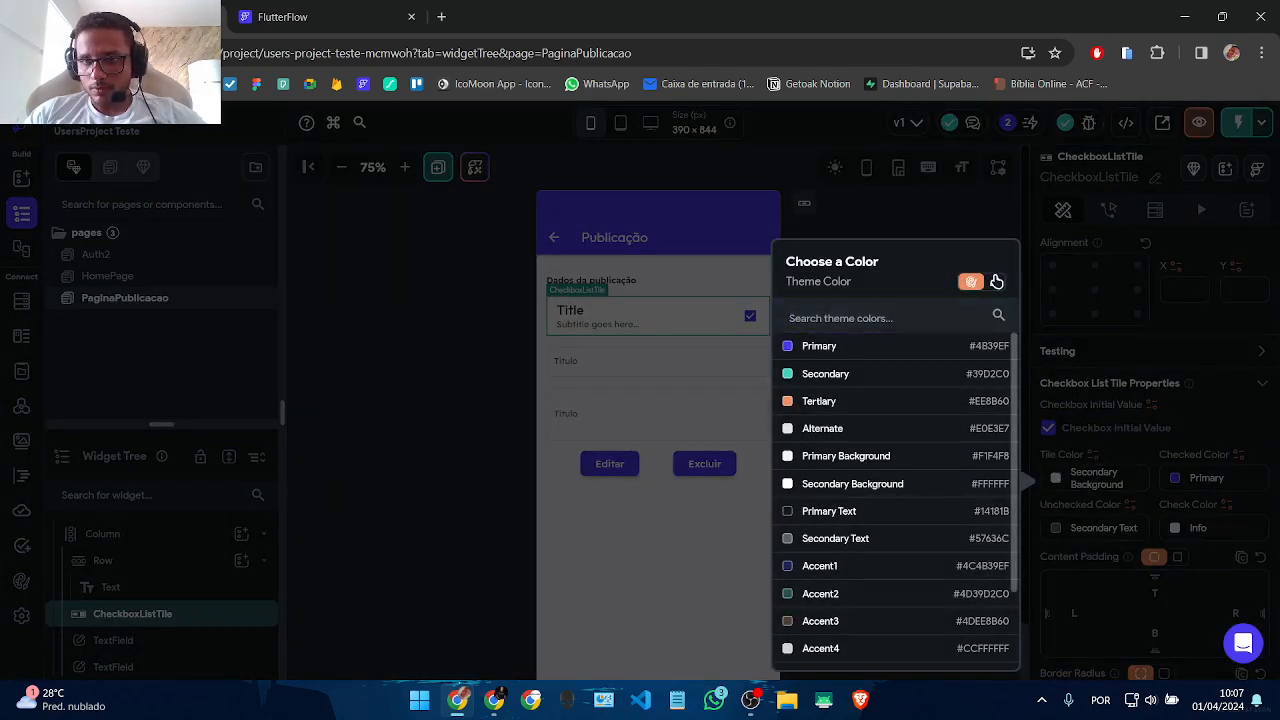
click(994, 281)
click(881, 642)
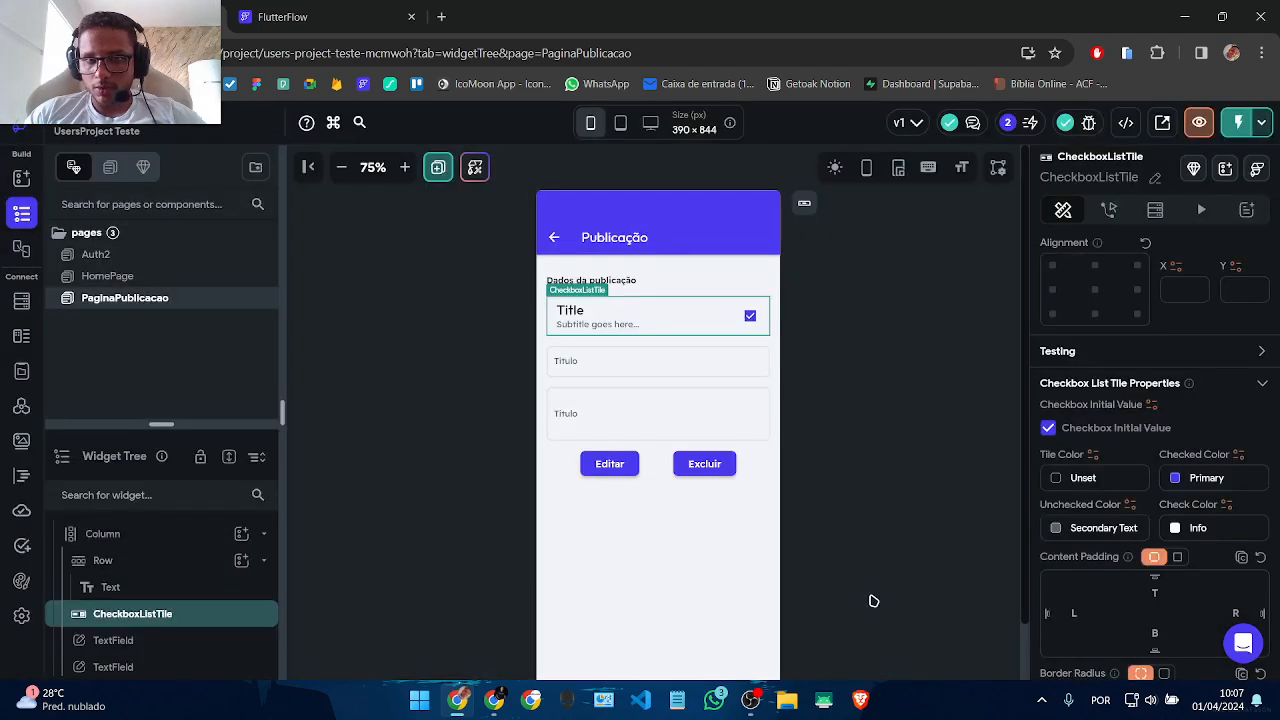
click(904, 520)
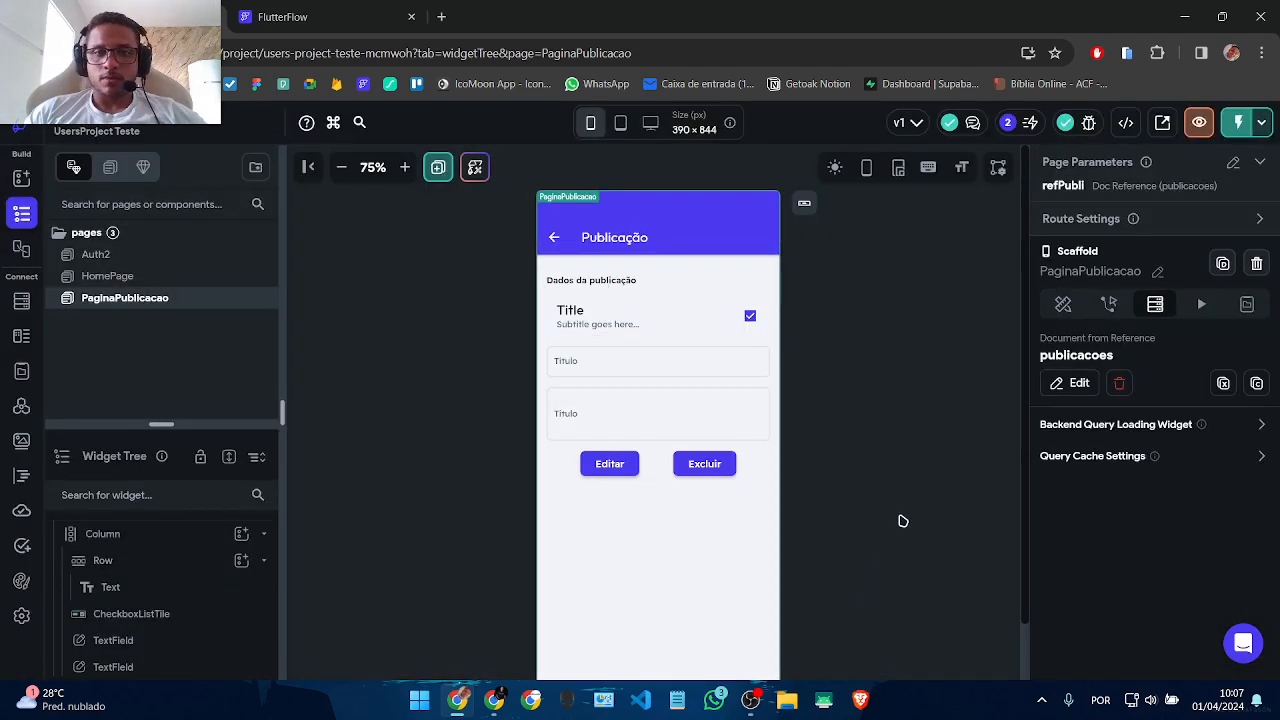
click(586, 327)
scroll(1138, 400, down, 5)
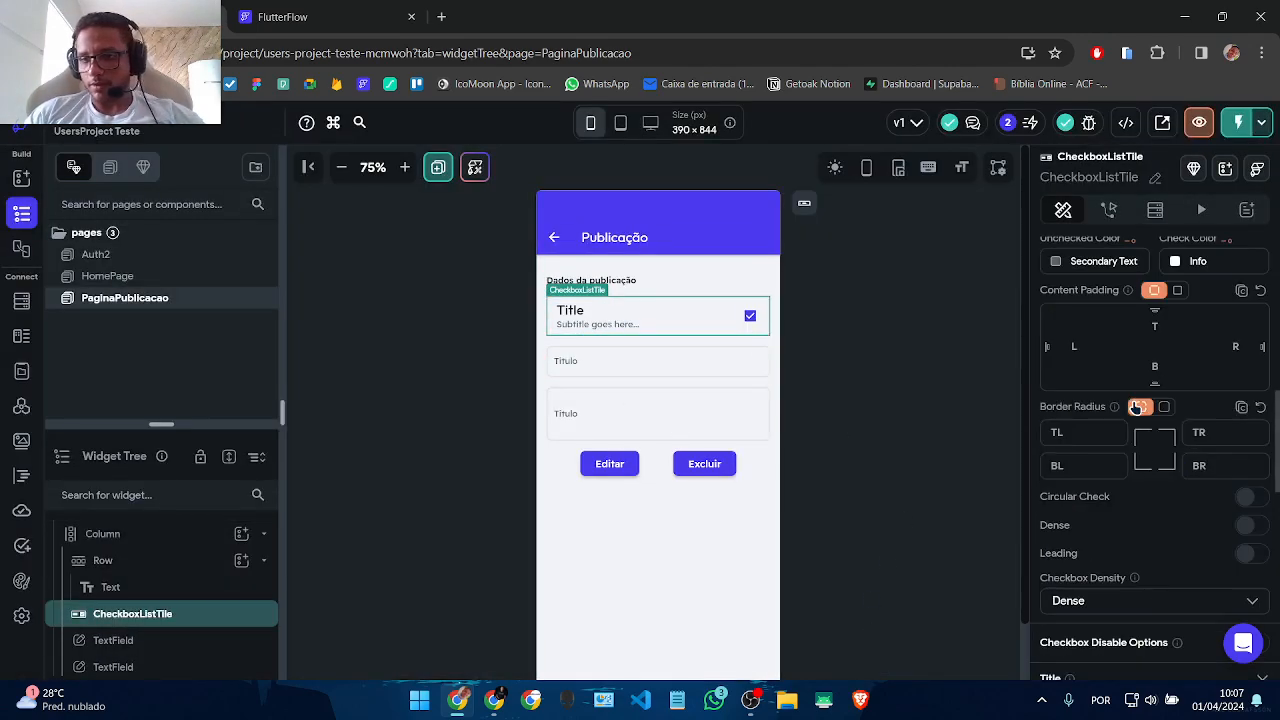
scroll(1108, 503, down, 3)
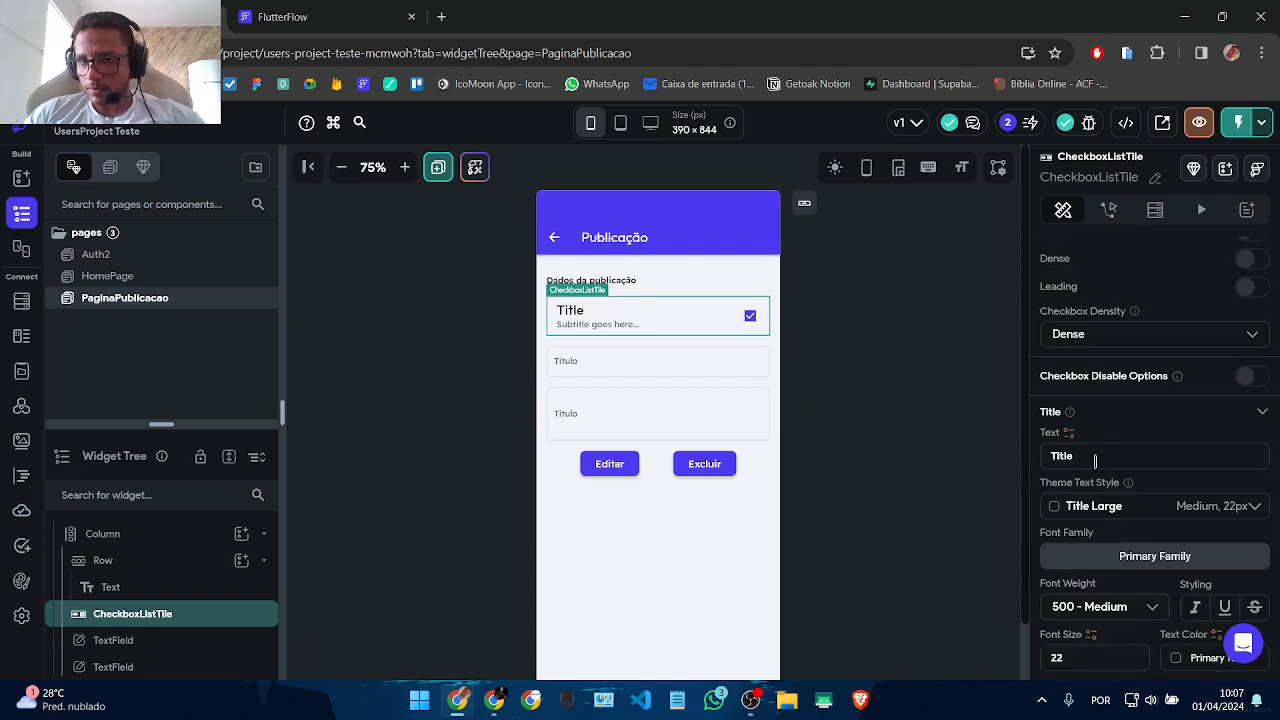
Step: Retitle the checkbox tile 'Status' and delete its subtitle text
click(1095, 460)
text(Status)
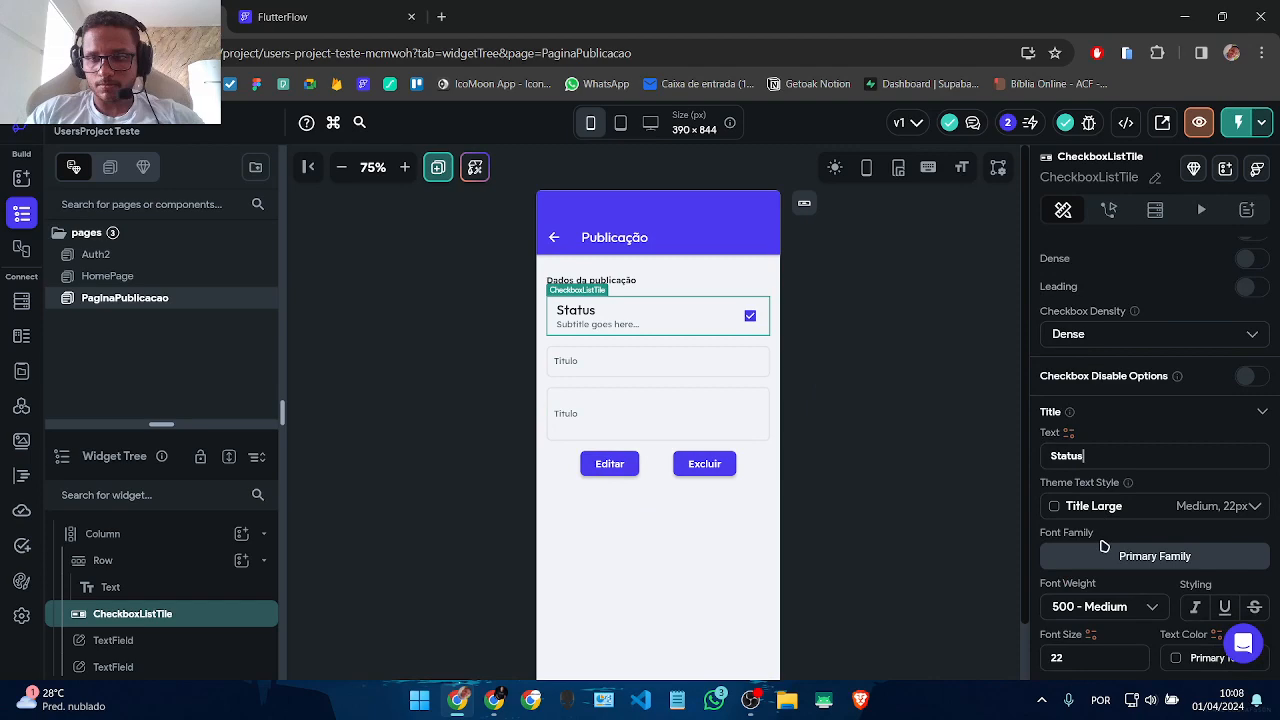
scroll(1123, 551, down, 5)
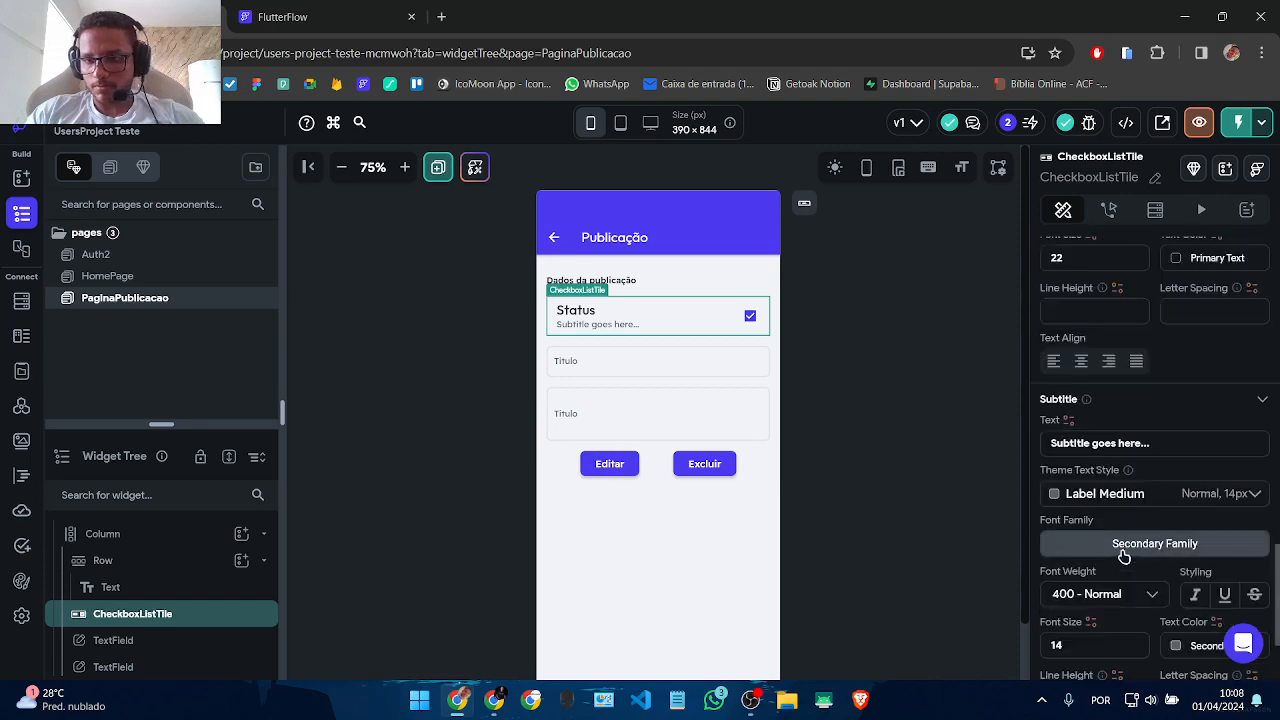
drag(1081, 318, 880, 318)
key(BackSpace)
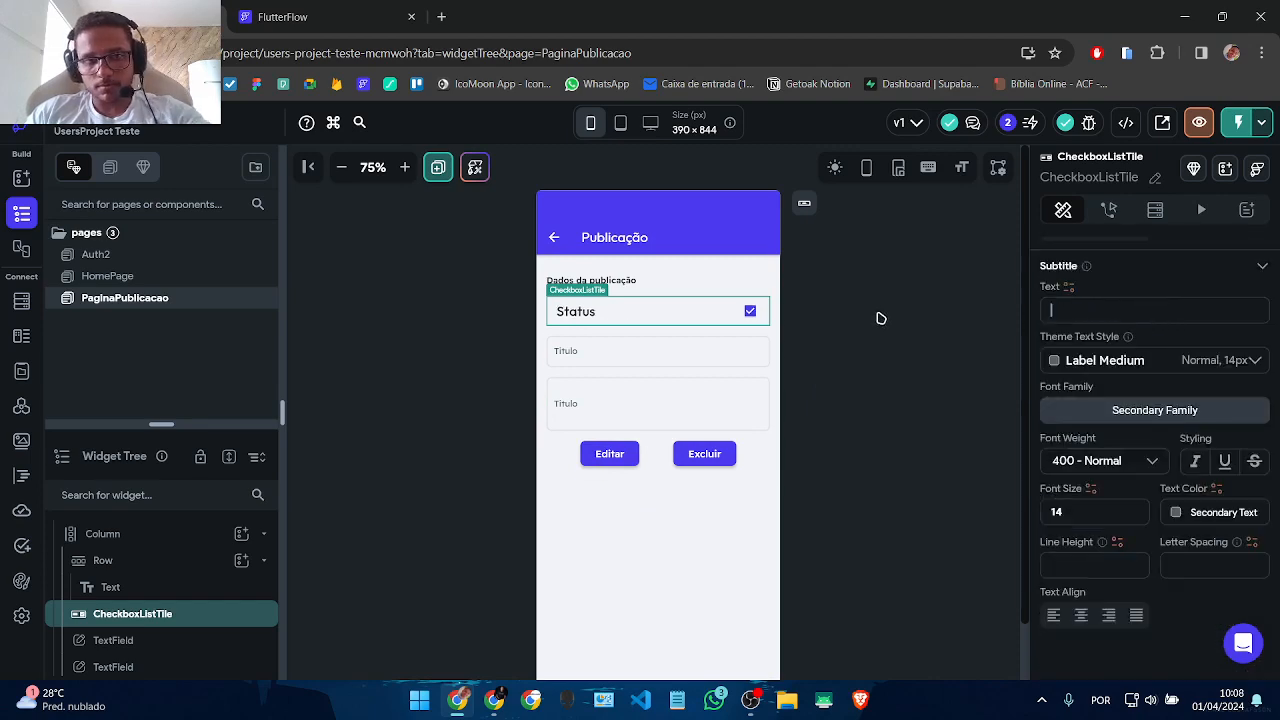
click(810, 300)
Step: Reduce the Status title's font size from 22 to 16
click(620, 305)
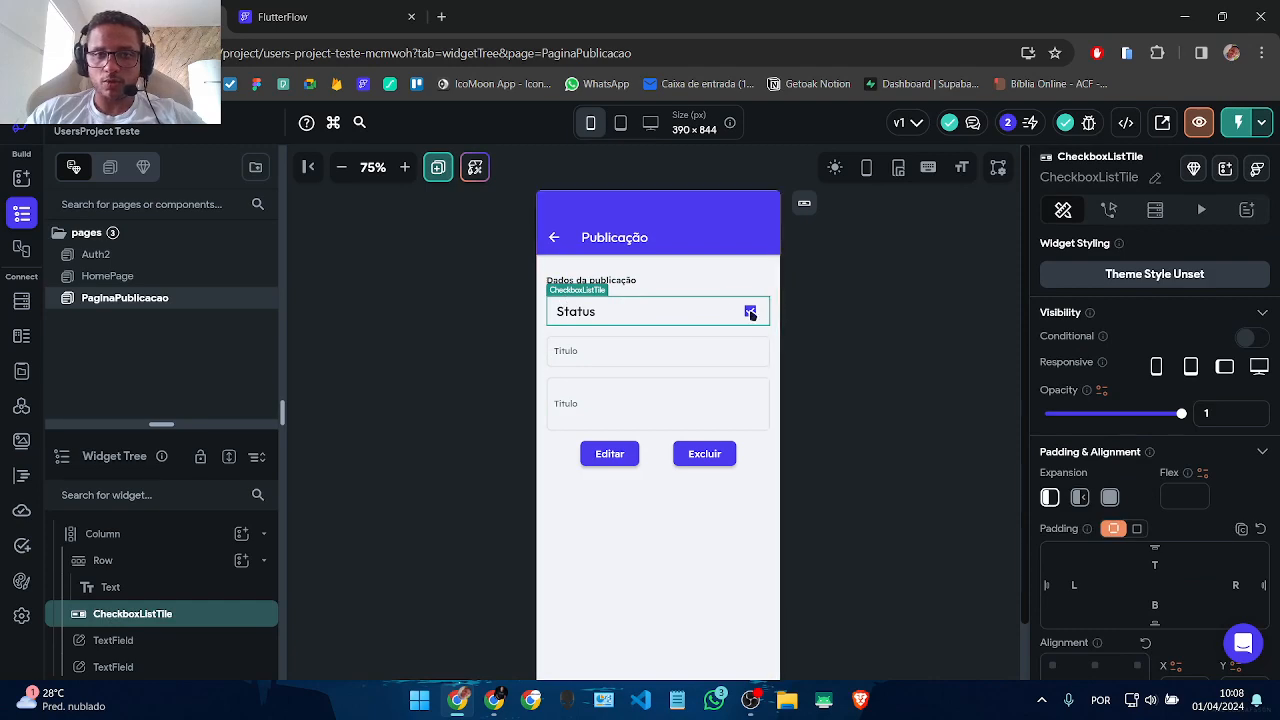
scroll(1235, 491, down, 10)
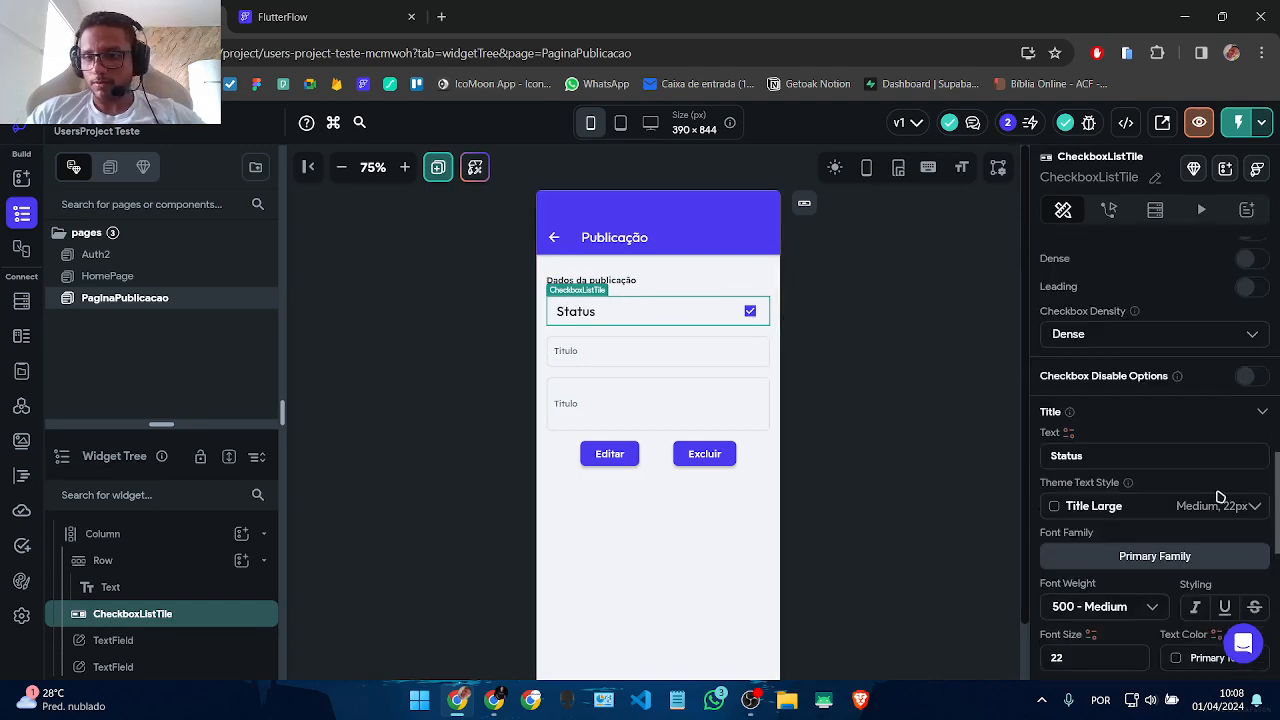
scroll(1110, 481, down, 5)
scroll(1105, 479, up, 3)
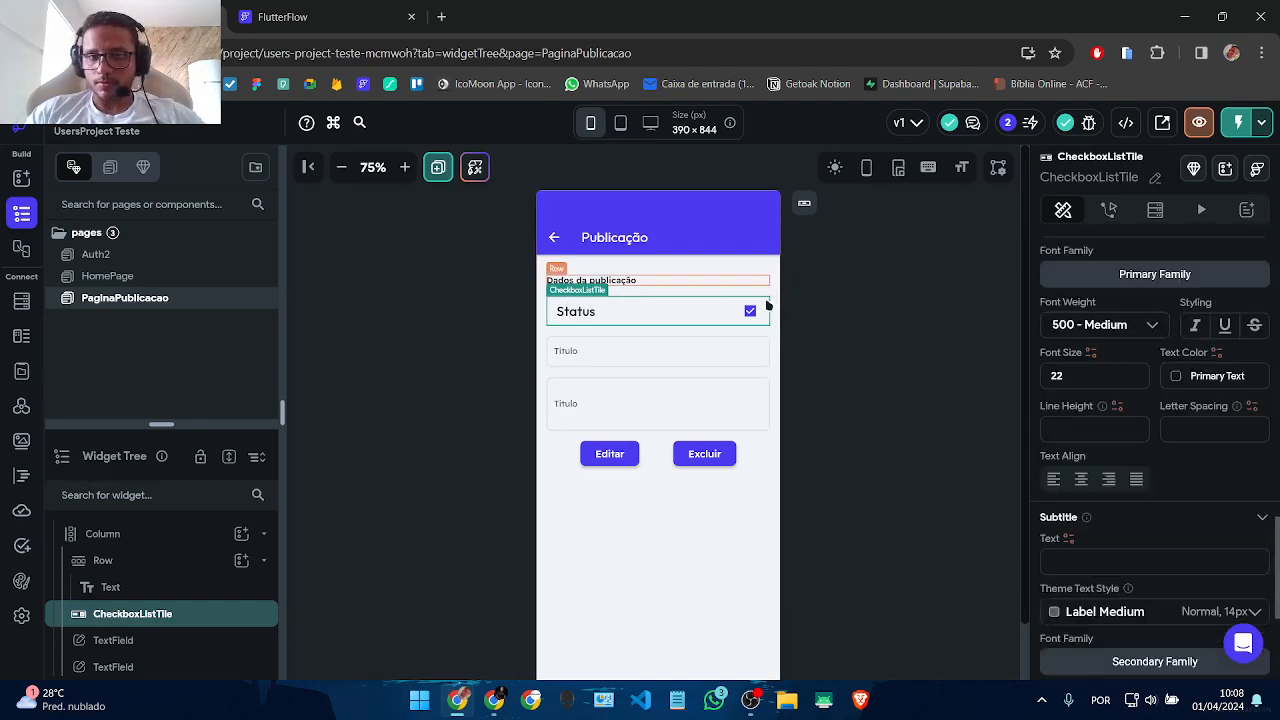
scroll(1122, 489, down, 4)
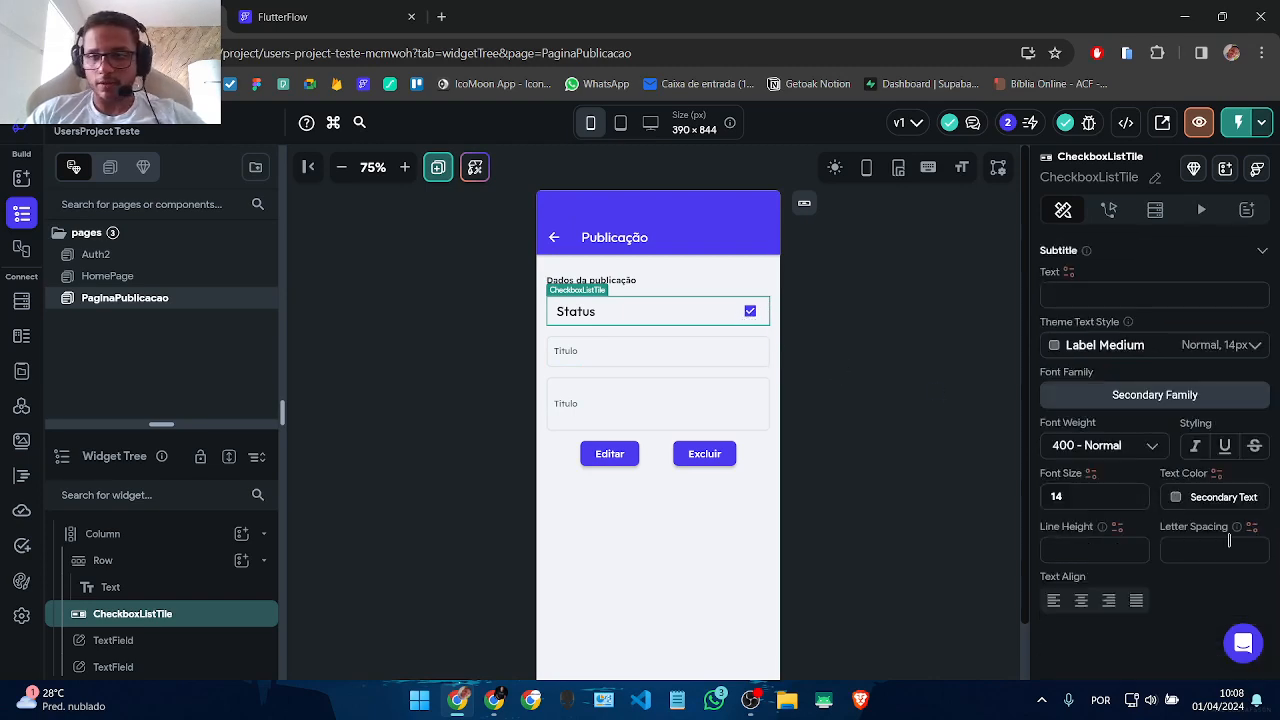
scroll(1120, 508, up, 6)
scroll(1110, 508, down, 3)
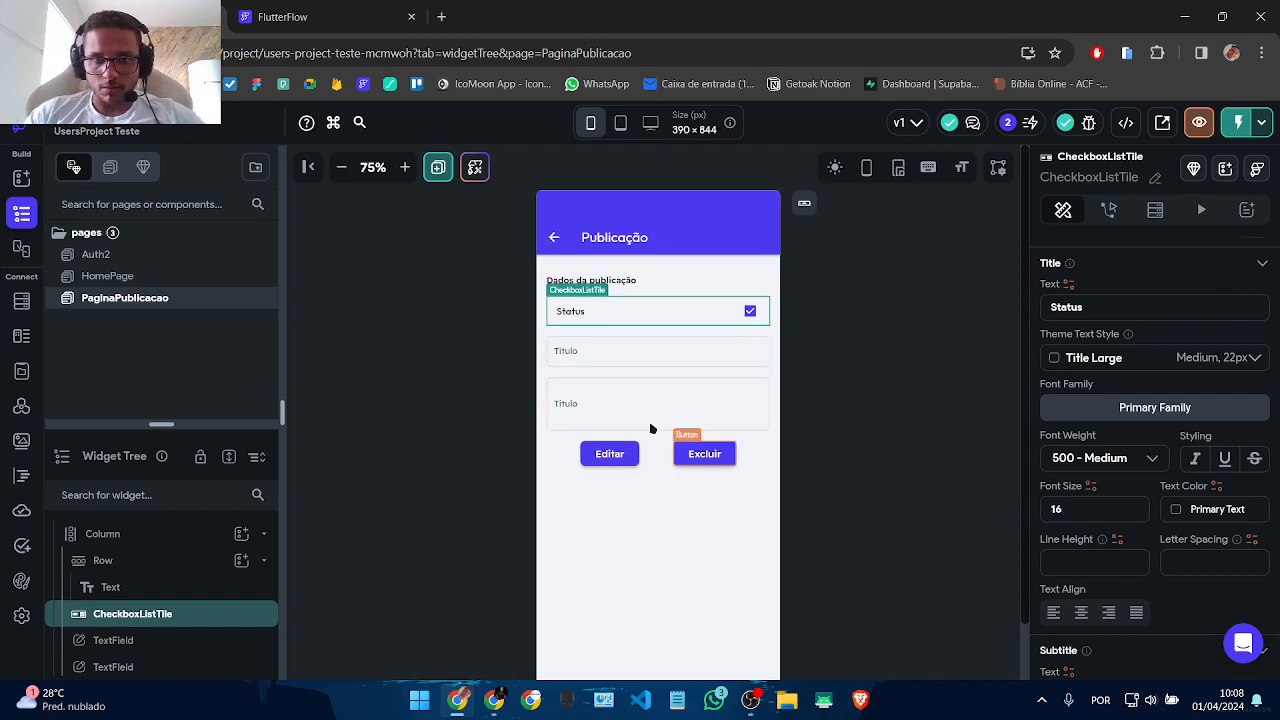
click(834, 352)
click(631, 305)
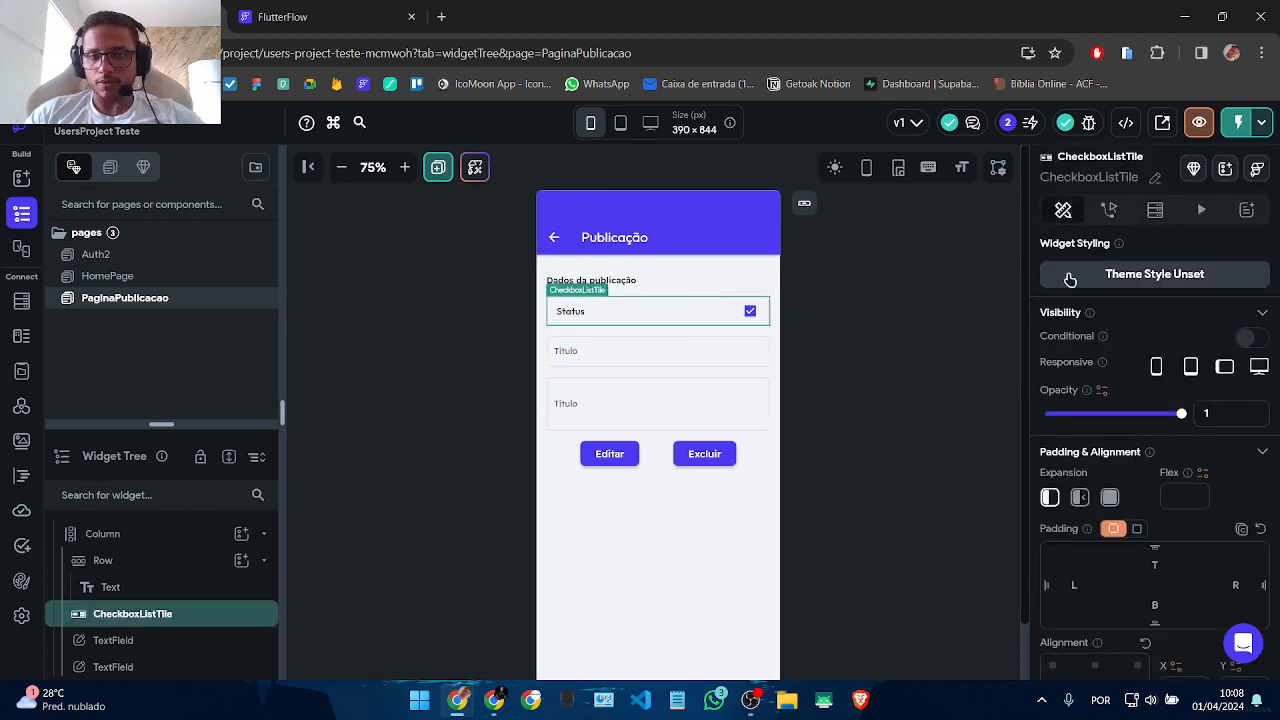
scroll(1065, 420, down, 4)
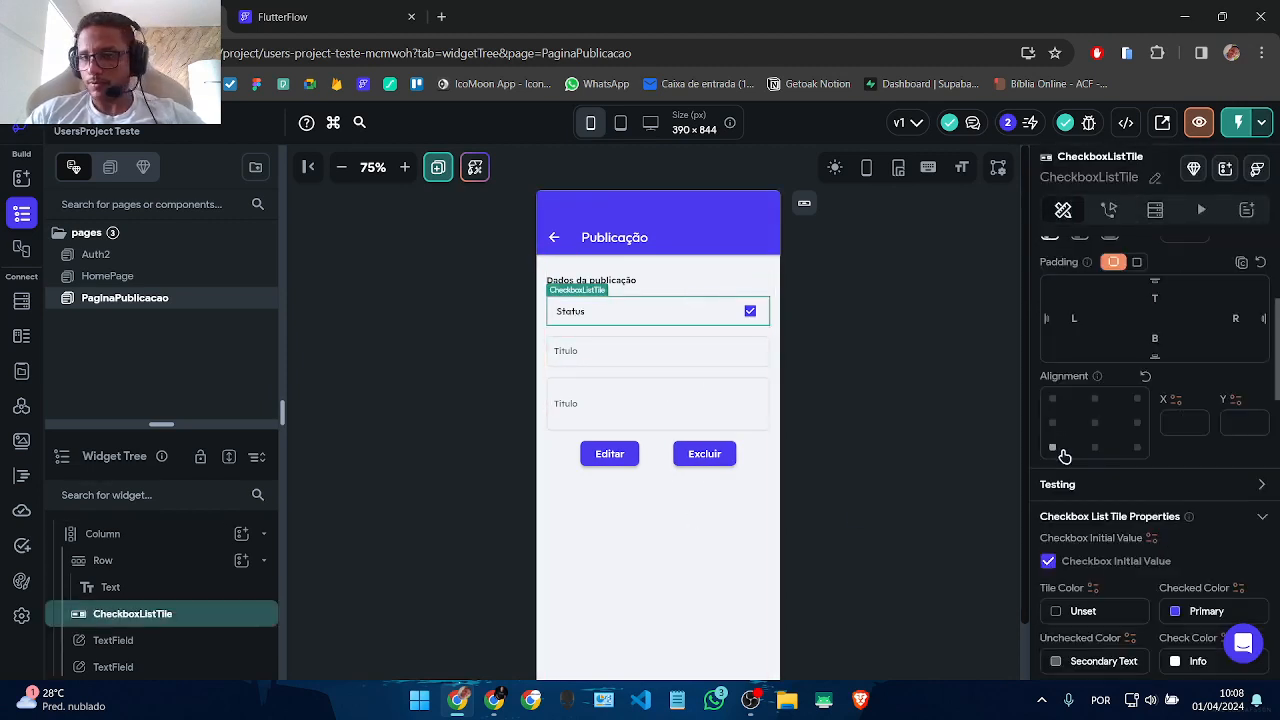
Step: Bind the Status checkbox's initial value to the publicacoes document's Active field
click(1150, 541)
scroll(966, 514, down, 3)
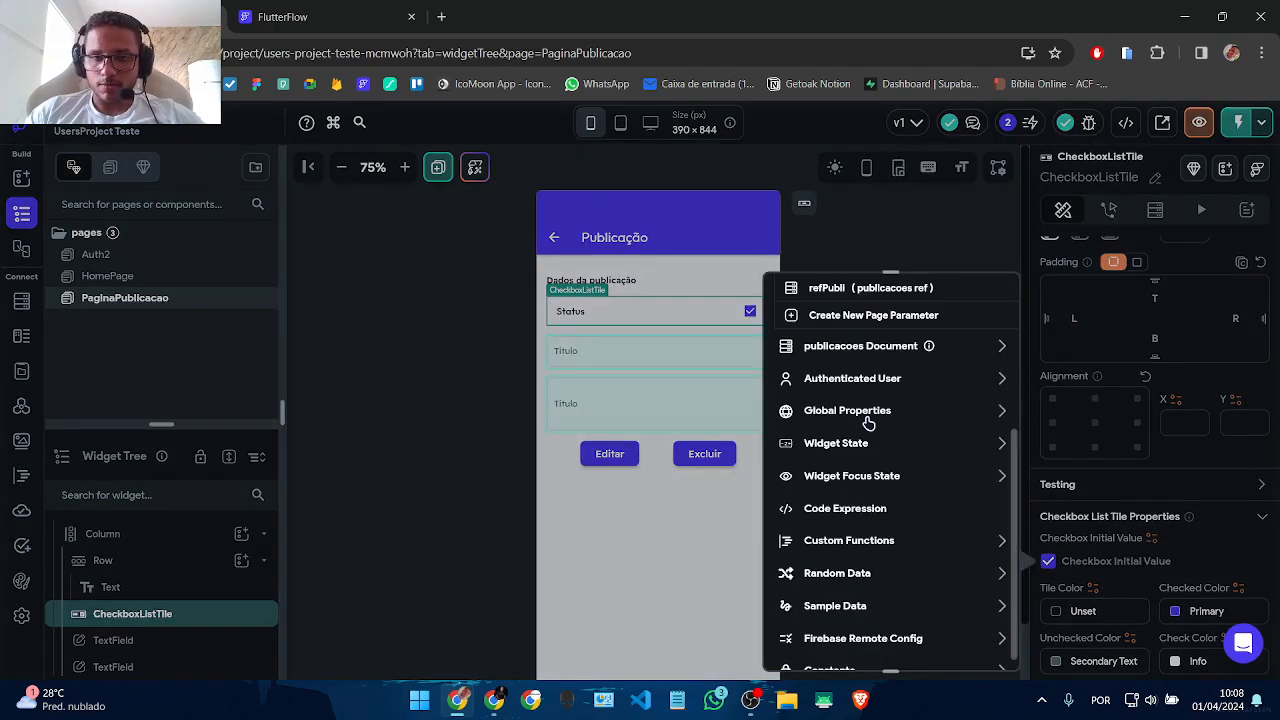
click(888, 346)
click(827, 488)
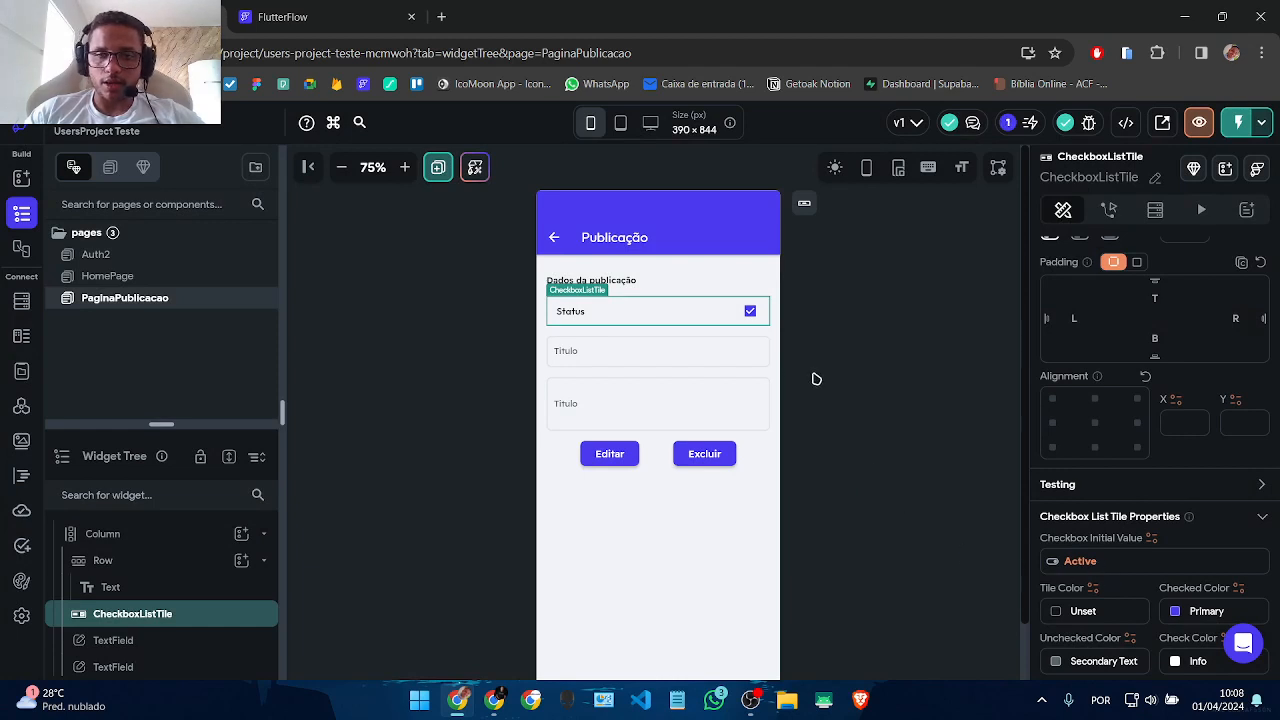
Step: Pre-fill the first Titulo field with the publicacoes document's title
click(620, 366)
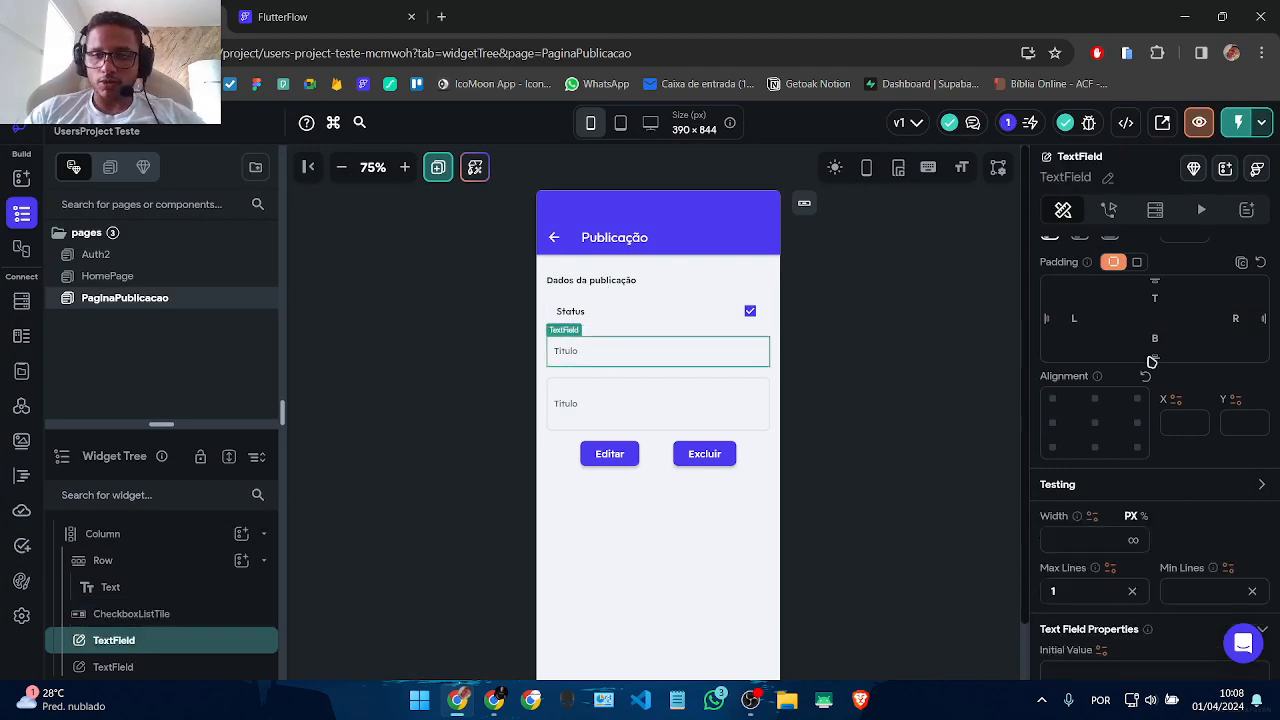
scroll(1163, 553, down, 3)
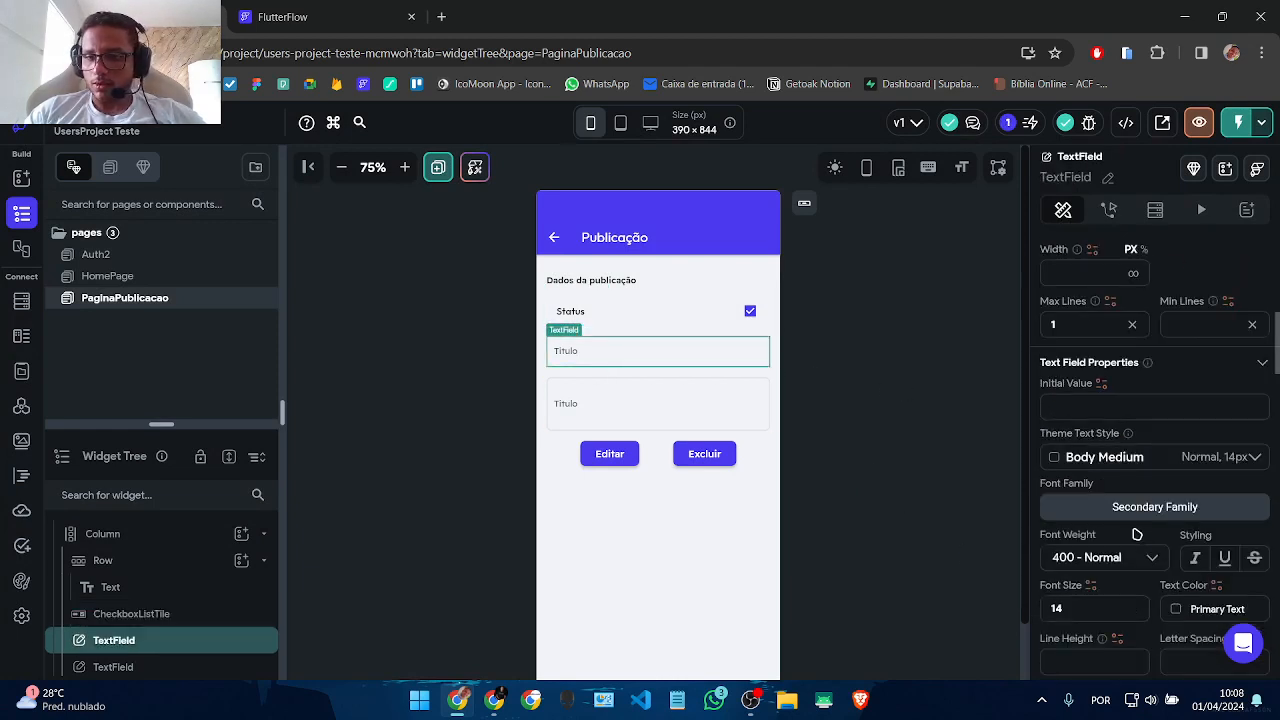
click(1101, 383)
click(850, 515)
scroll(832, 495, down, 2)
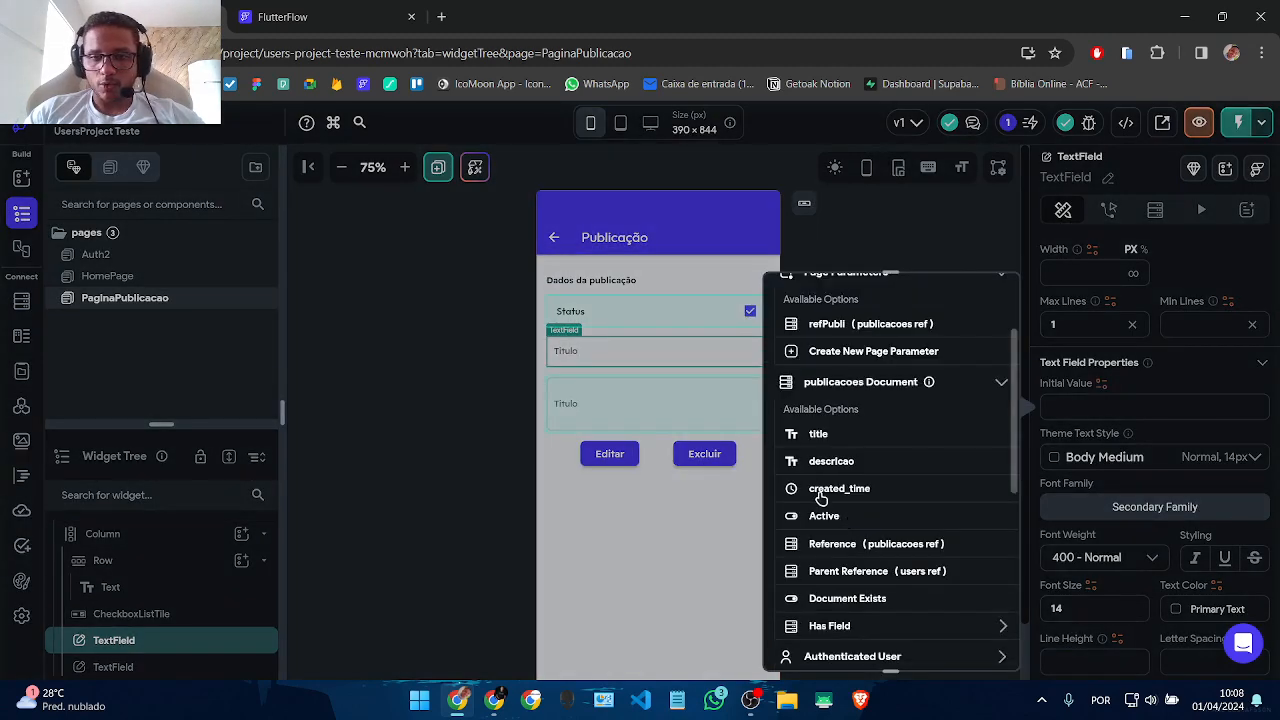
click(820, 436)
Step: Label the second field 'Descrição' and pre-fill it with the document's descricao
click(749, 407)
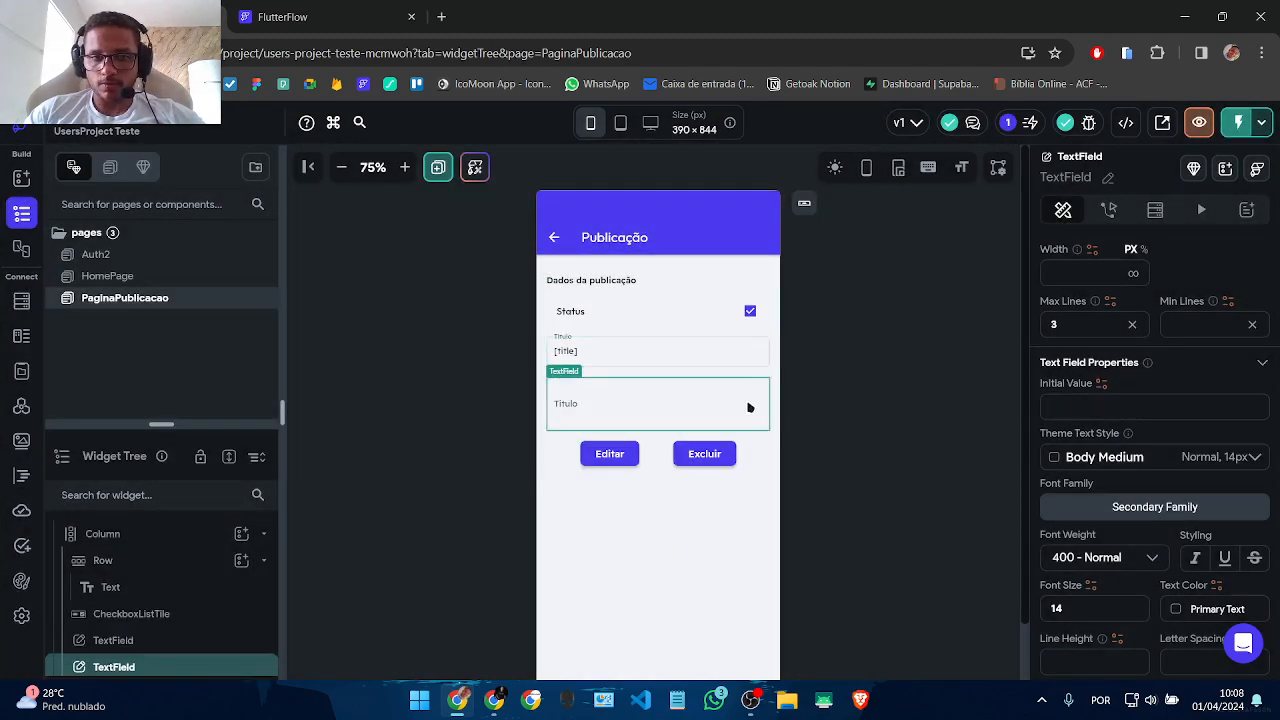
scroll(1174, 480, down, 3)
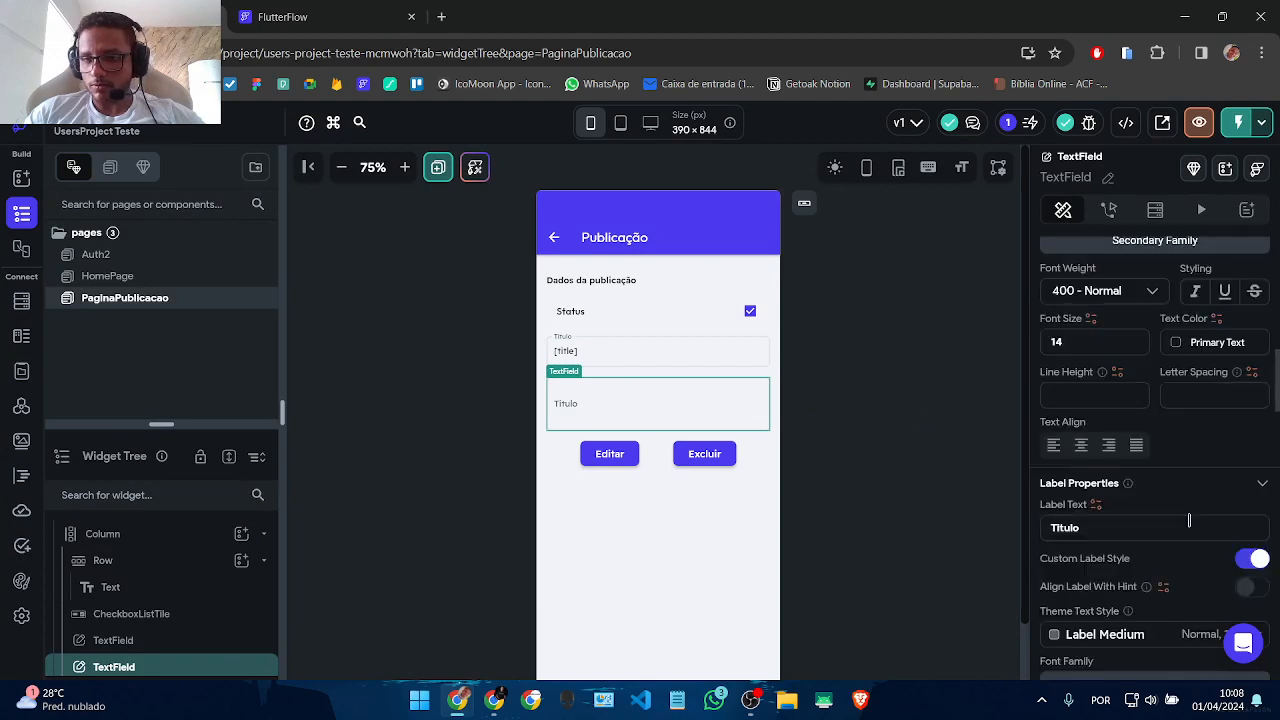
drag(1143, 531, 736, 532)
text(Descrição)
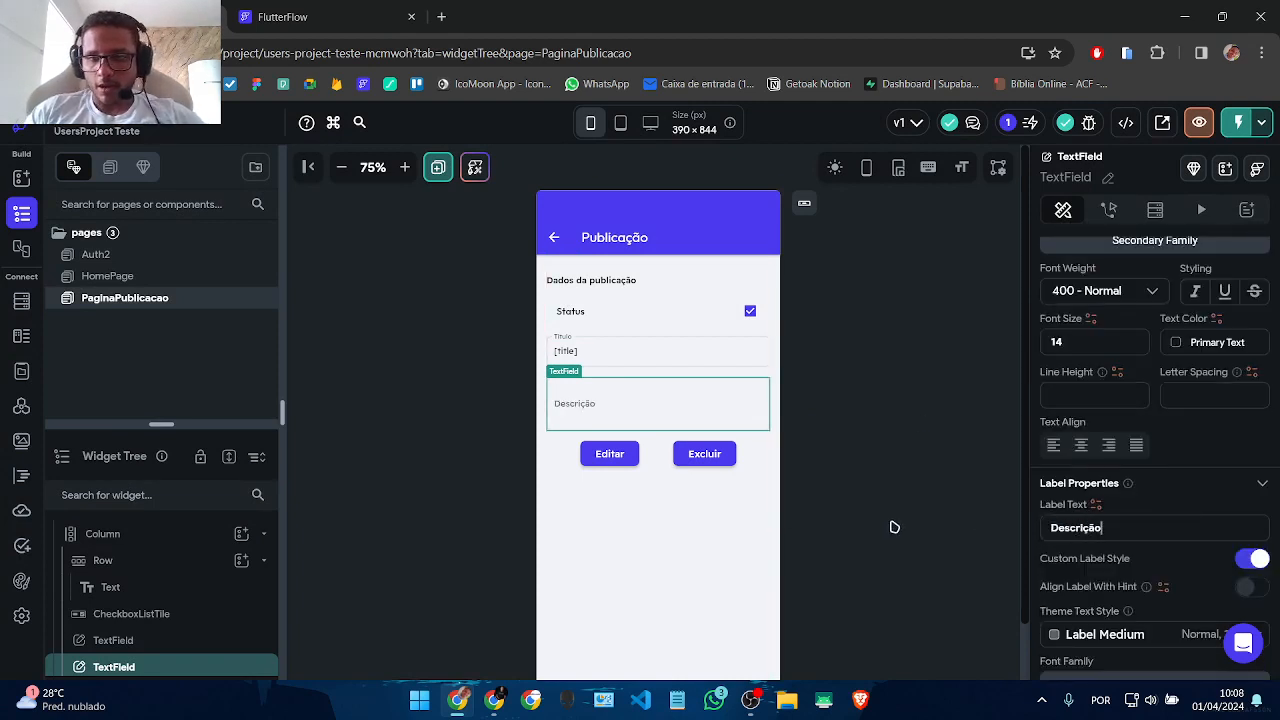
scroll(1180, 528, down, 4)
scroll(1110, 515, up, 7)
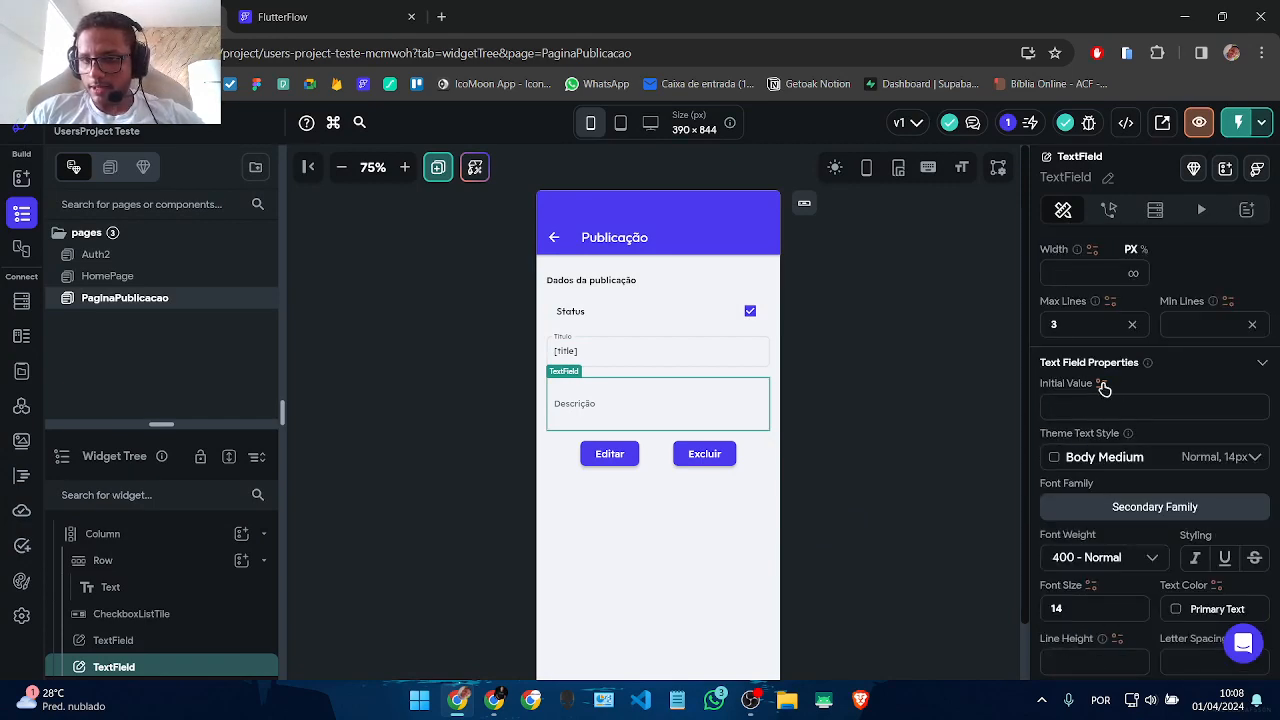
click(1102, 385)
click(845, 512)
scroll(840, 512, down, 2)
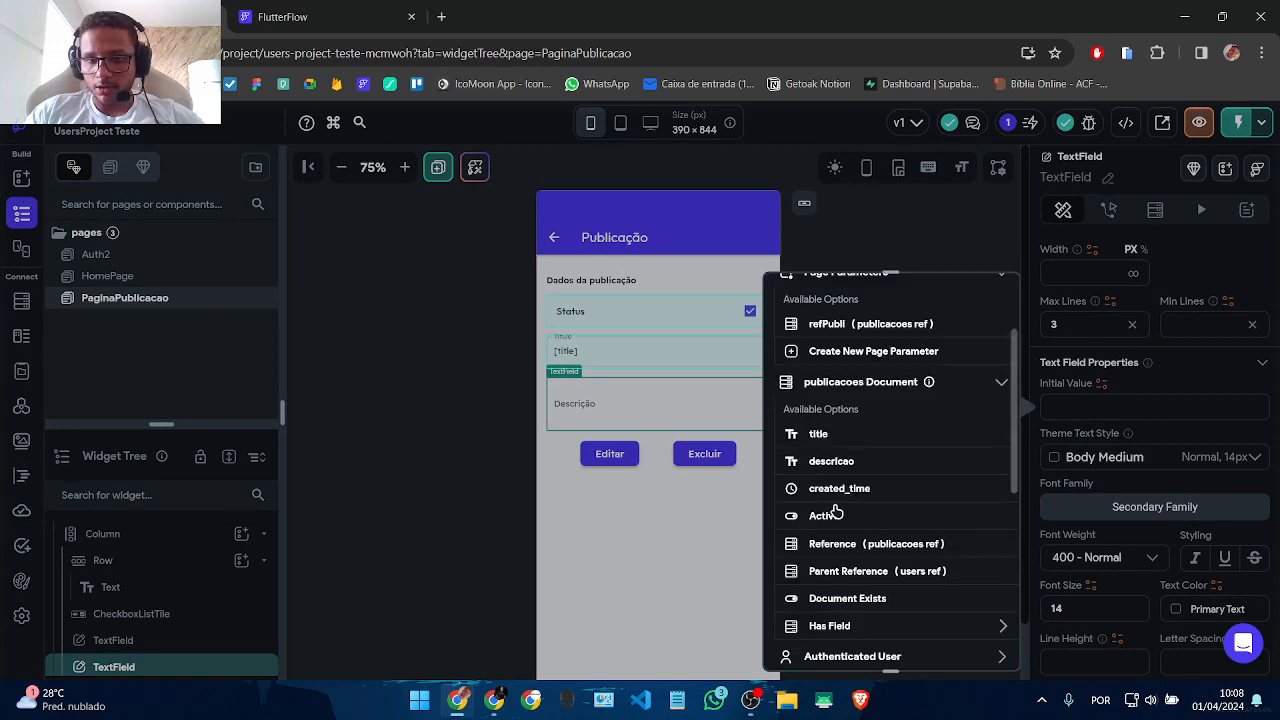
click(830, 461)
Step: Review the form's widgets, then switch to the HomePage editor
click(922, 553)
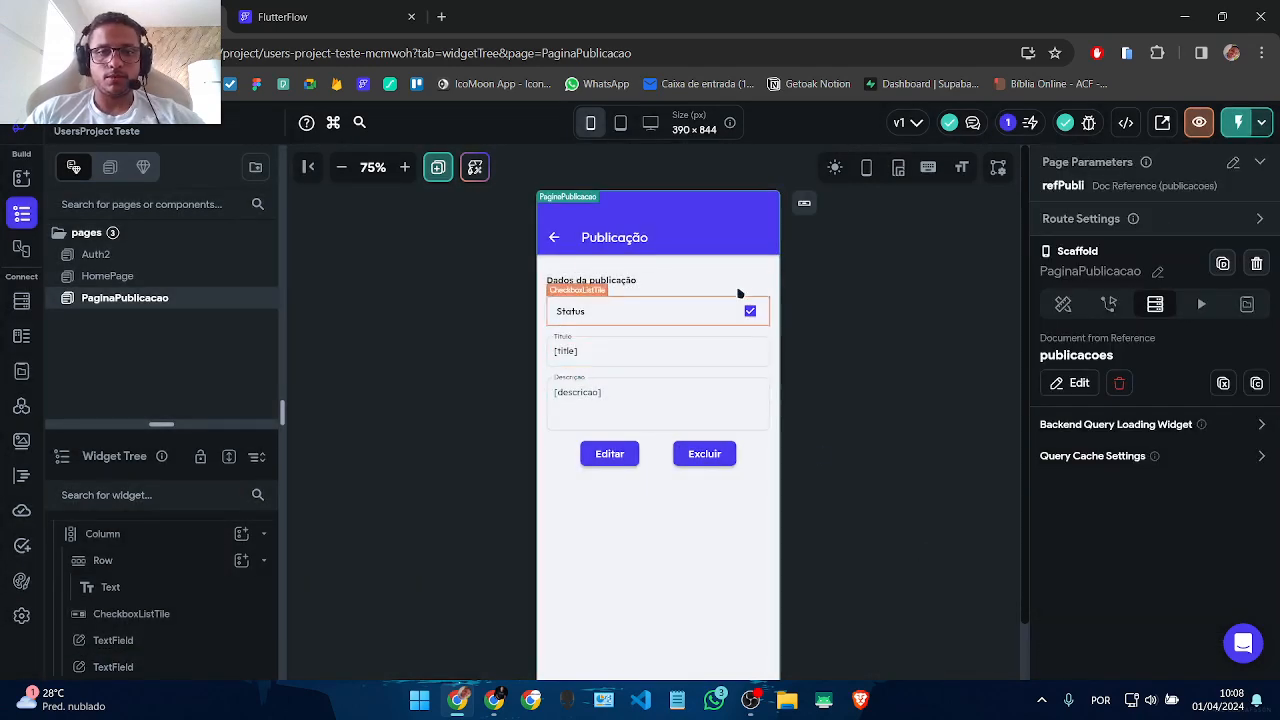
click(681, 303)
click(648, 350)
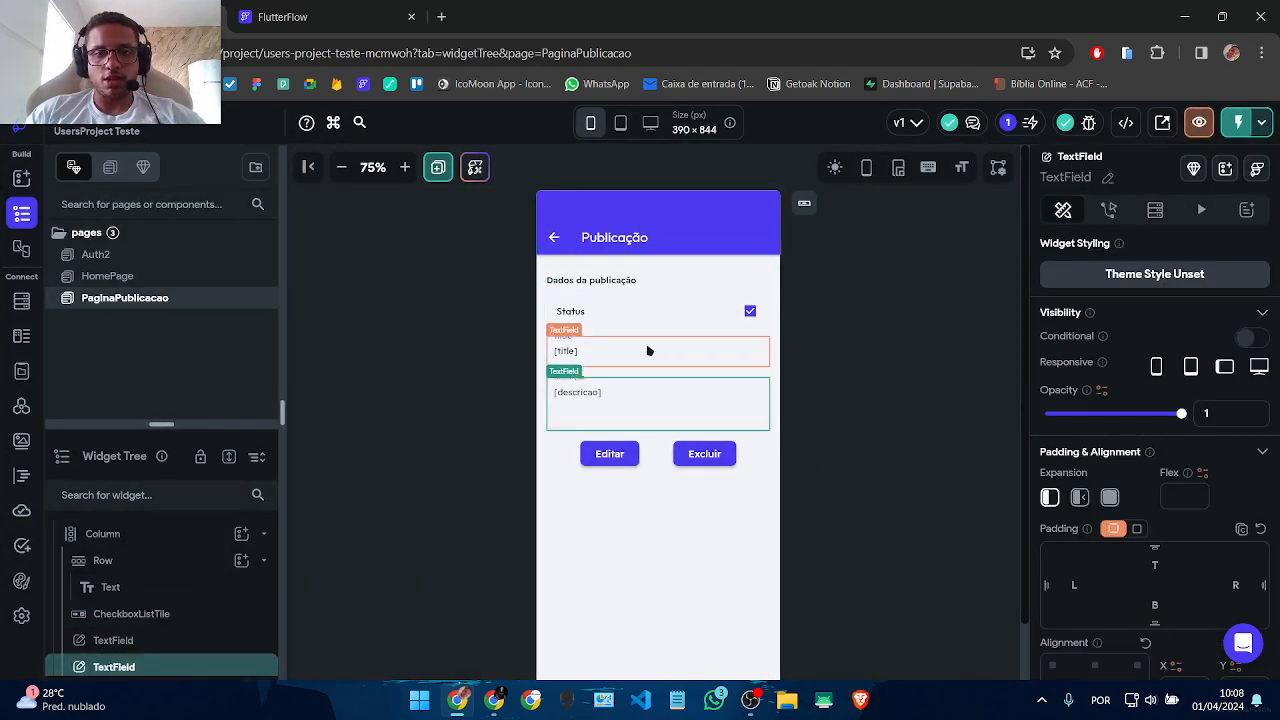
click(628, 285)
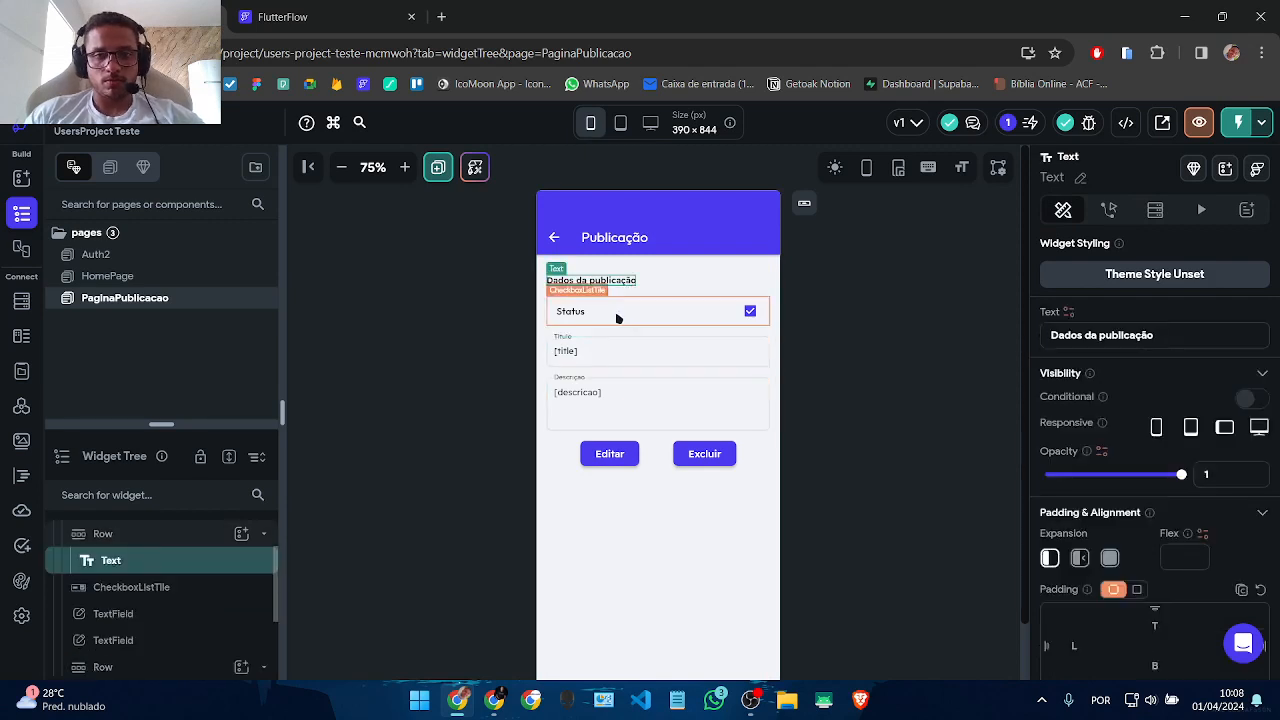
click(617, 318)
click(95, 277)
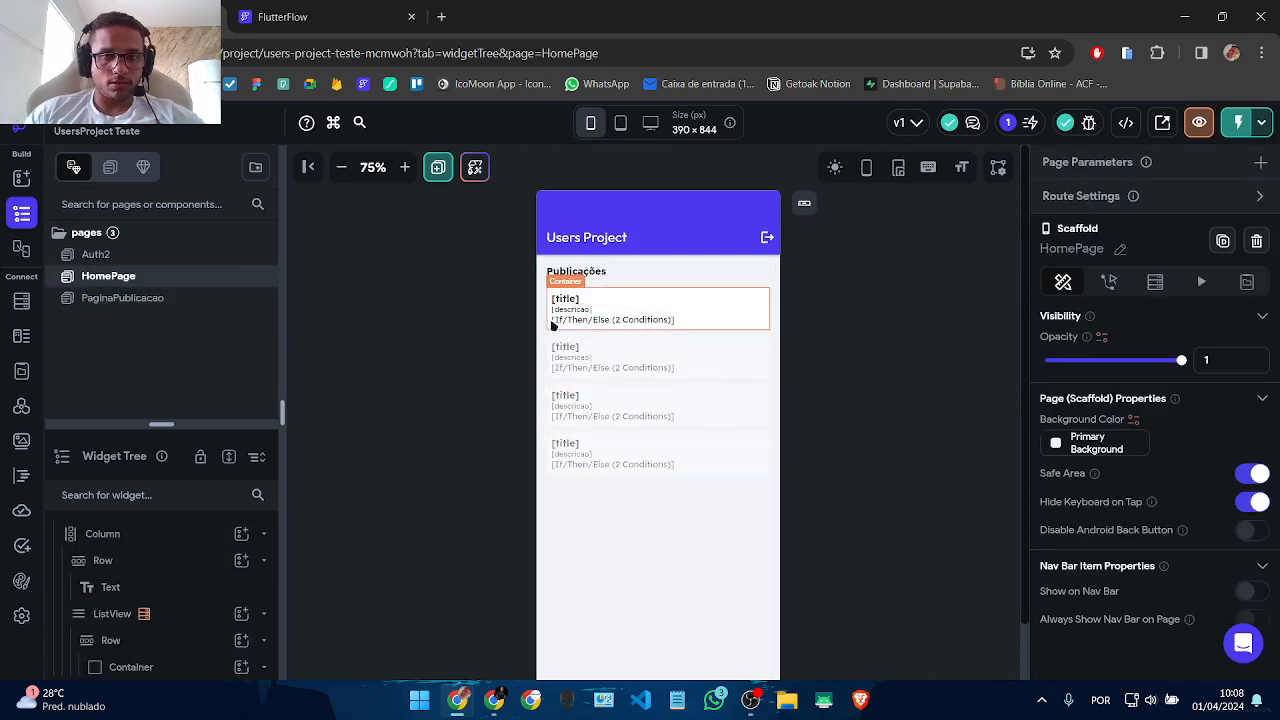
Step: Give the HomePage list Container a tap action that navigates to PaginaPublicacao
click(553, 326)
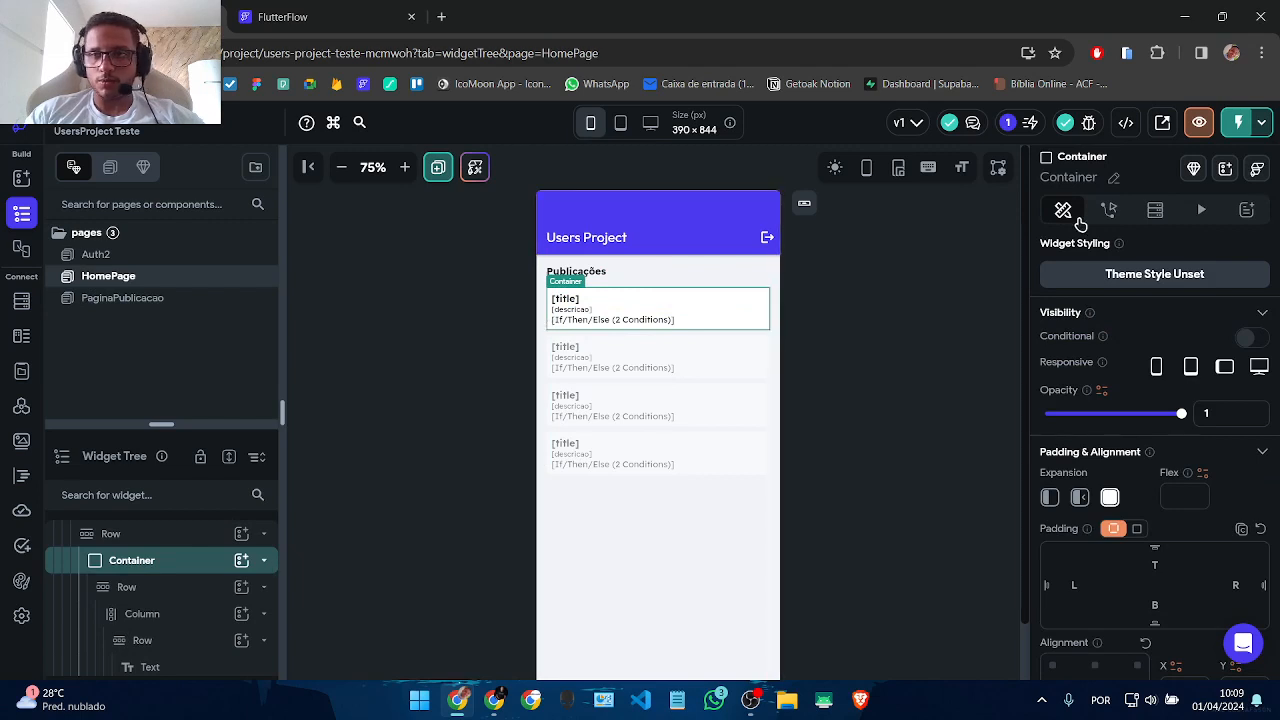
click(1109, 209)
click(1145, 388)
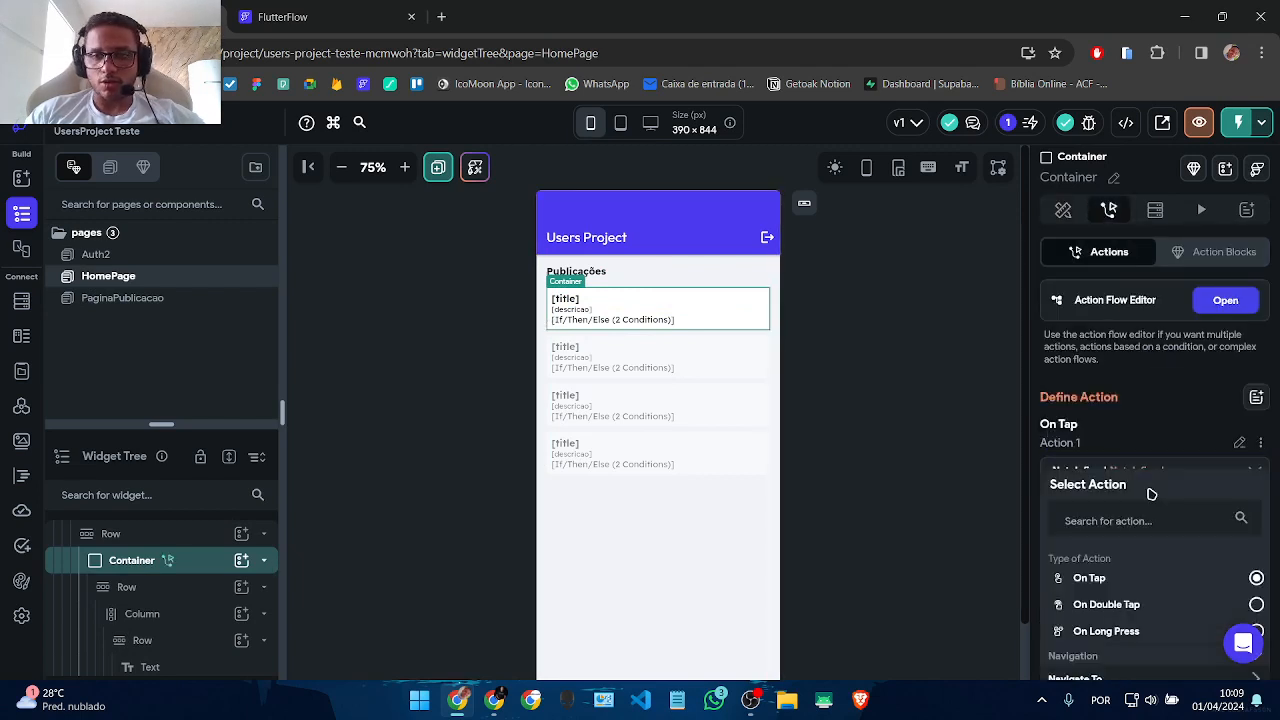
scroll(1150, 500, down, 3)
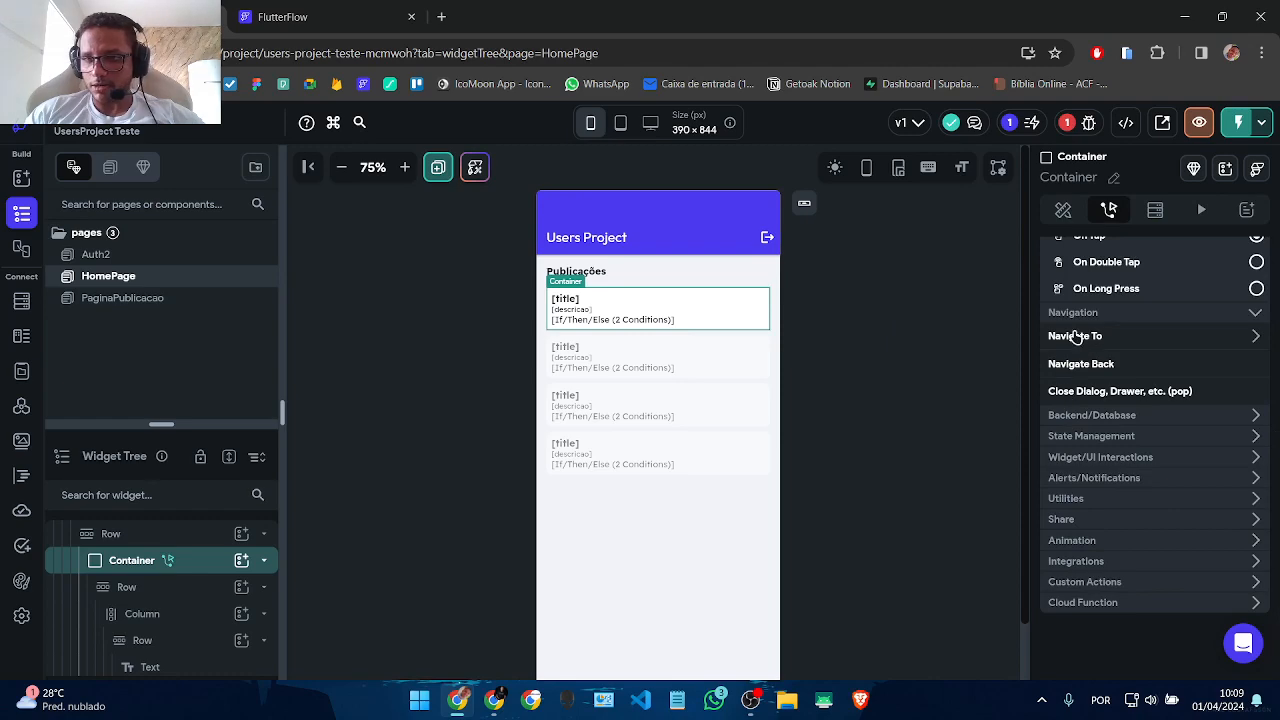
click(1076, 338)
click(1089, 414)
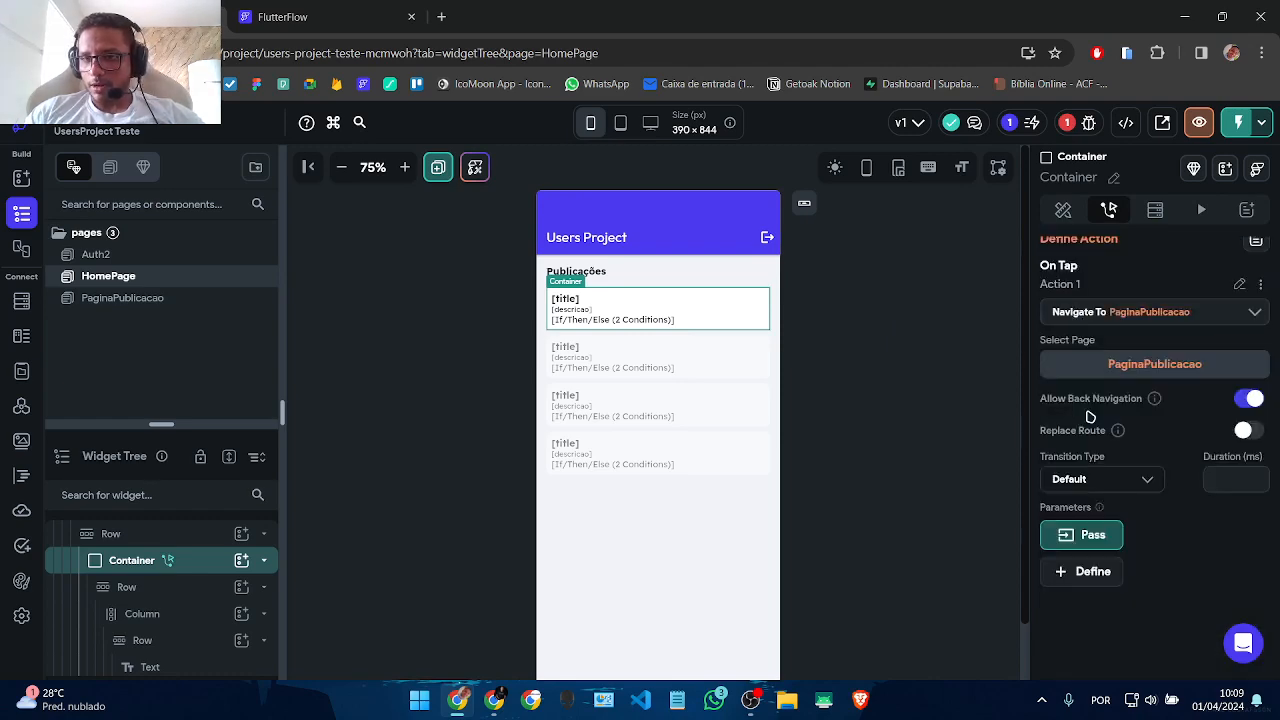
Step: Pass the item's publicacoes Document Reference as the refPubli parameter
click(1060, 535)
click(1088, 549)
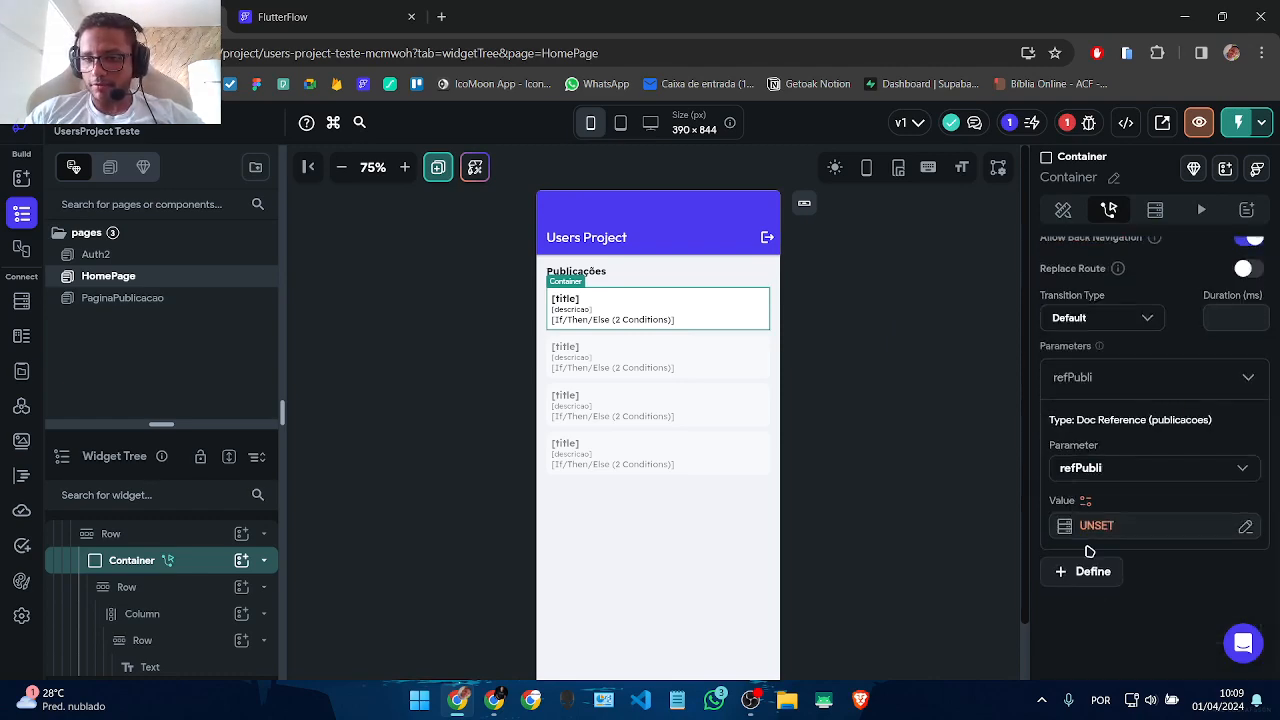
click(1096, 525)
click(880, 437)
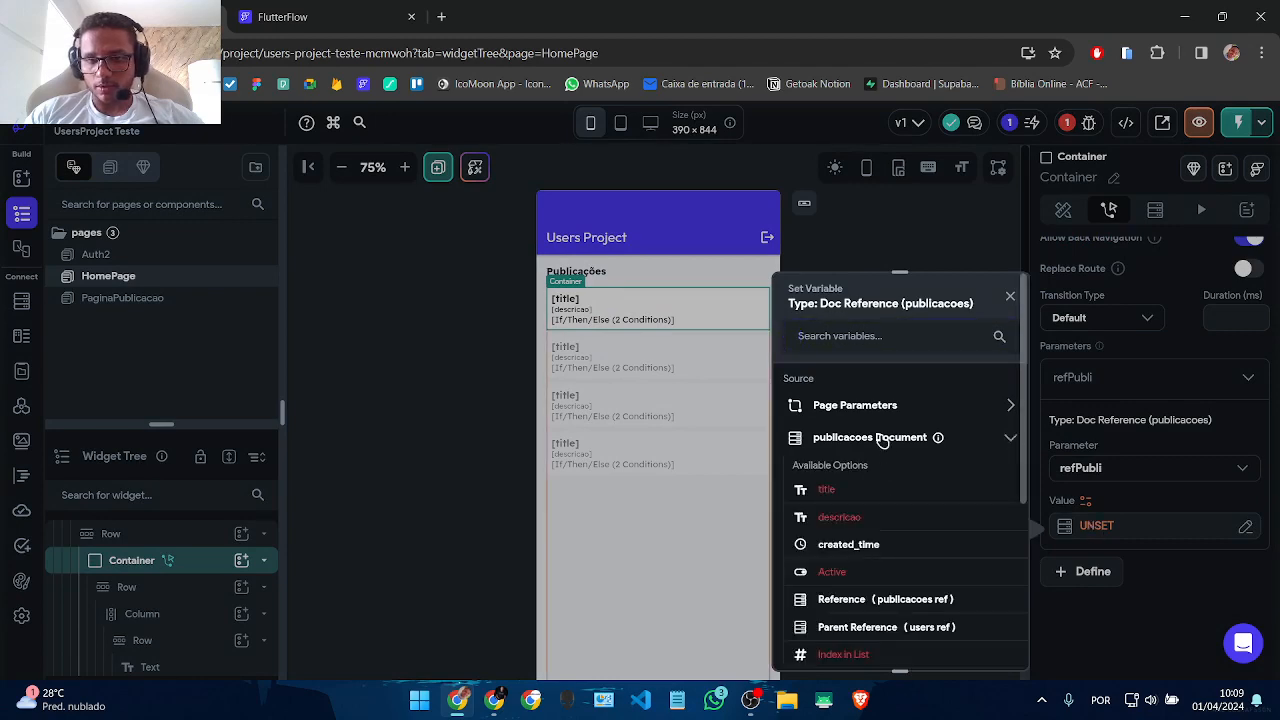
scroll(880, 440, down, 3)
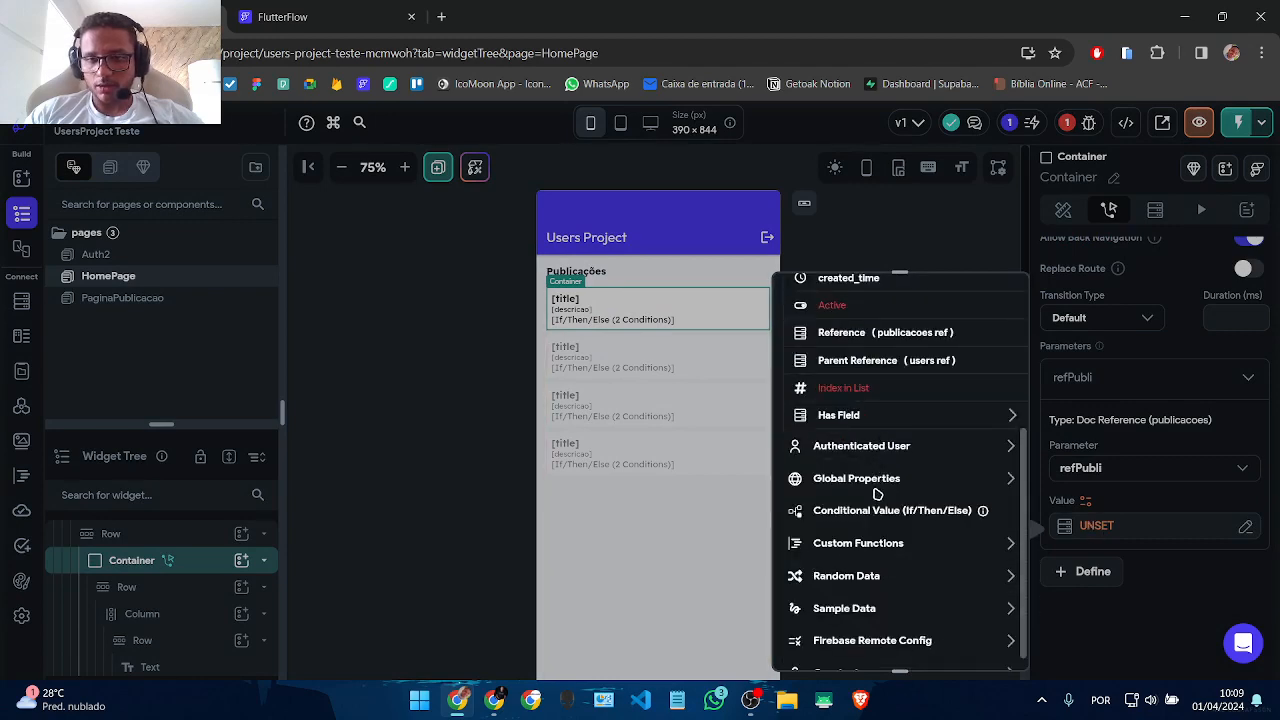
click(864, 334)
click(978, 643)
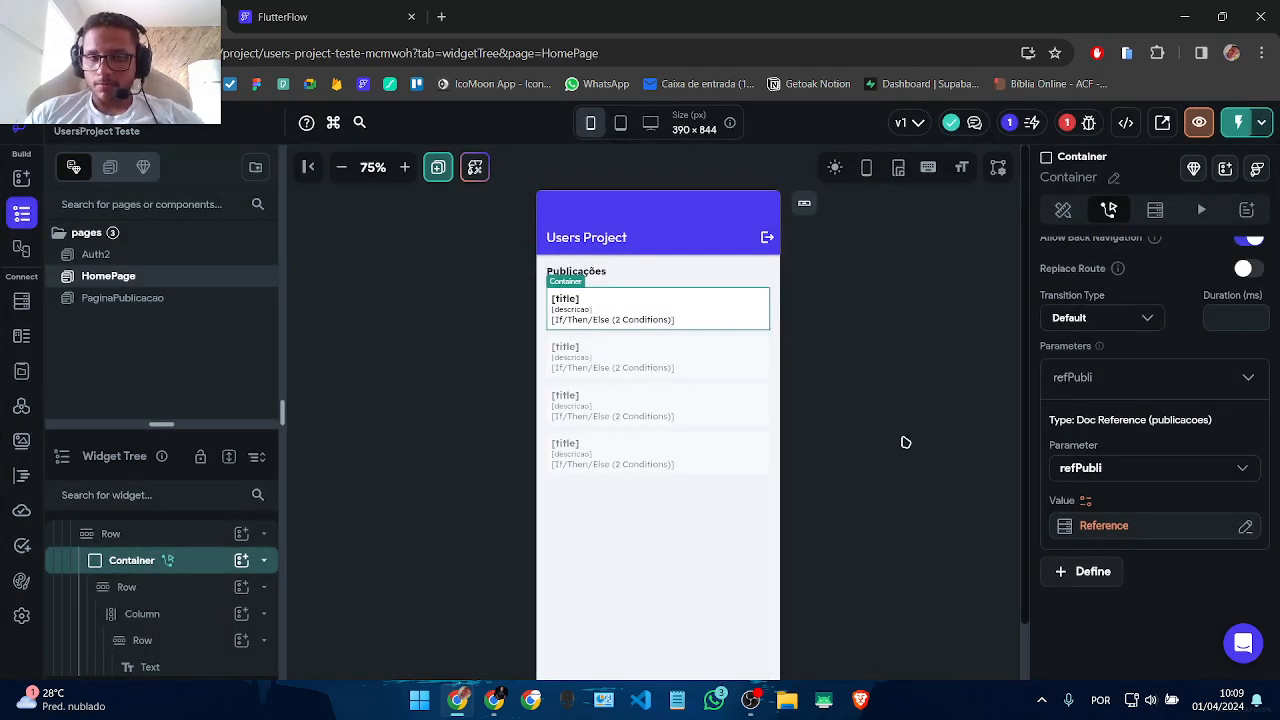
click(165, 302)
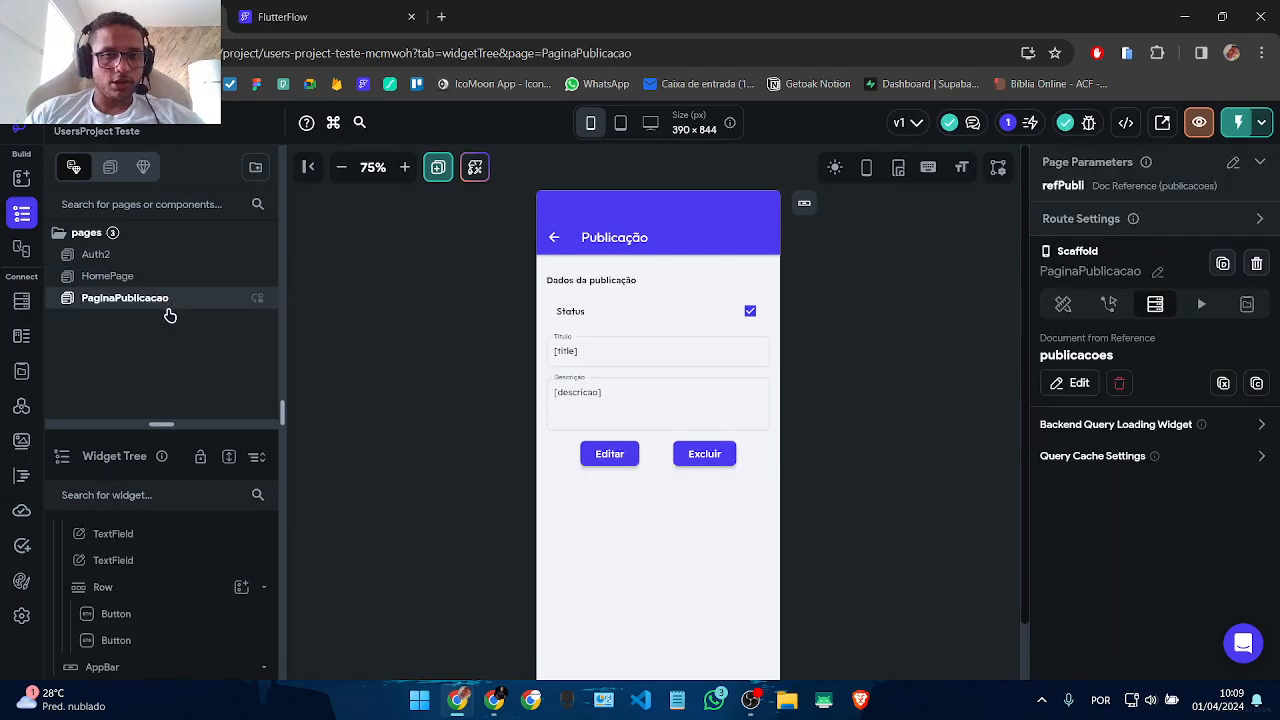
Step: Inspect the form's fields and the Editar button's caption and actions
click(604, 454)
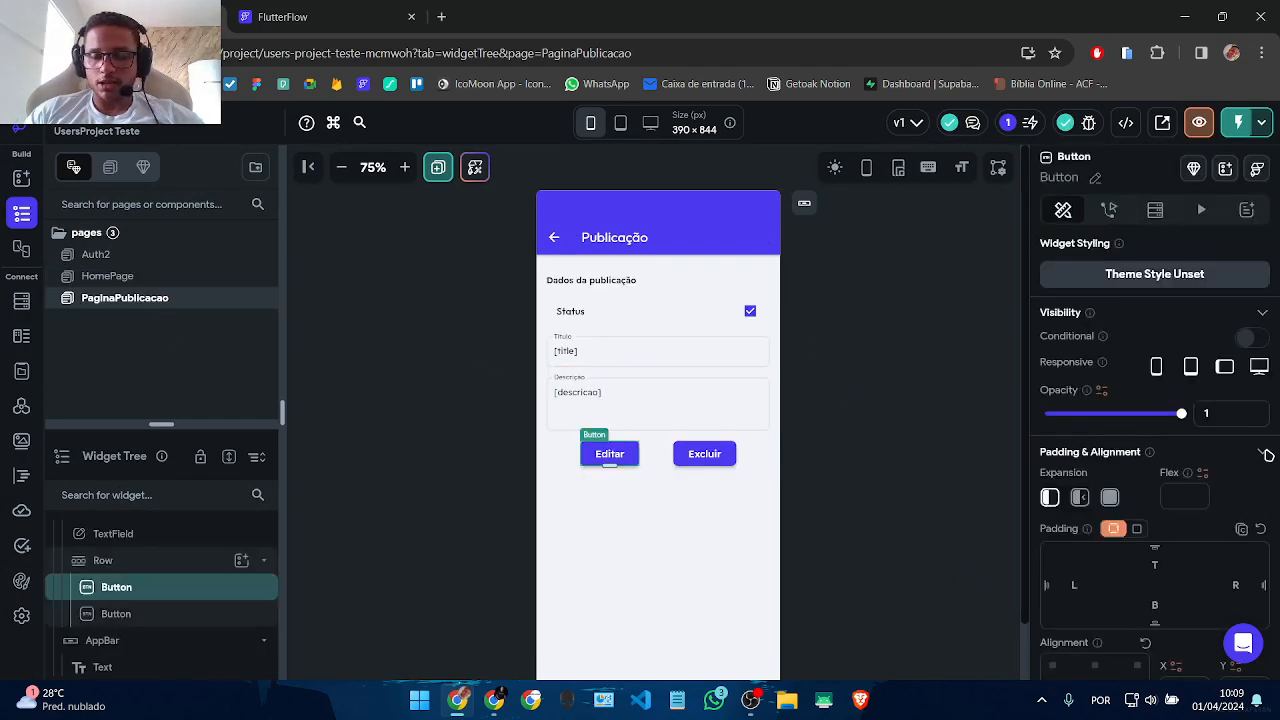
click(631, 357)
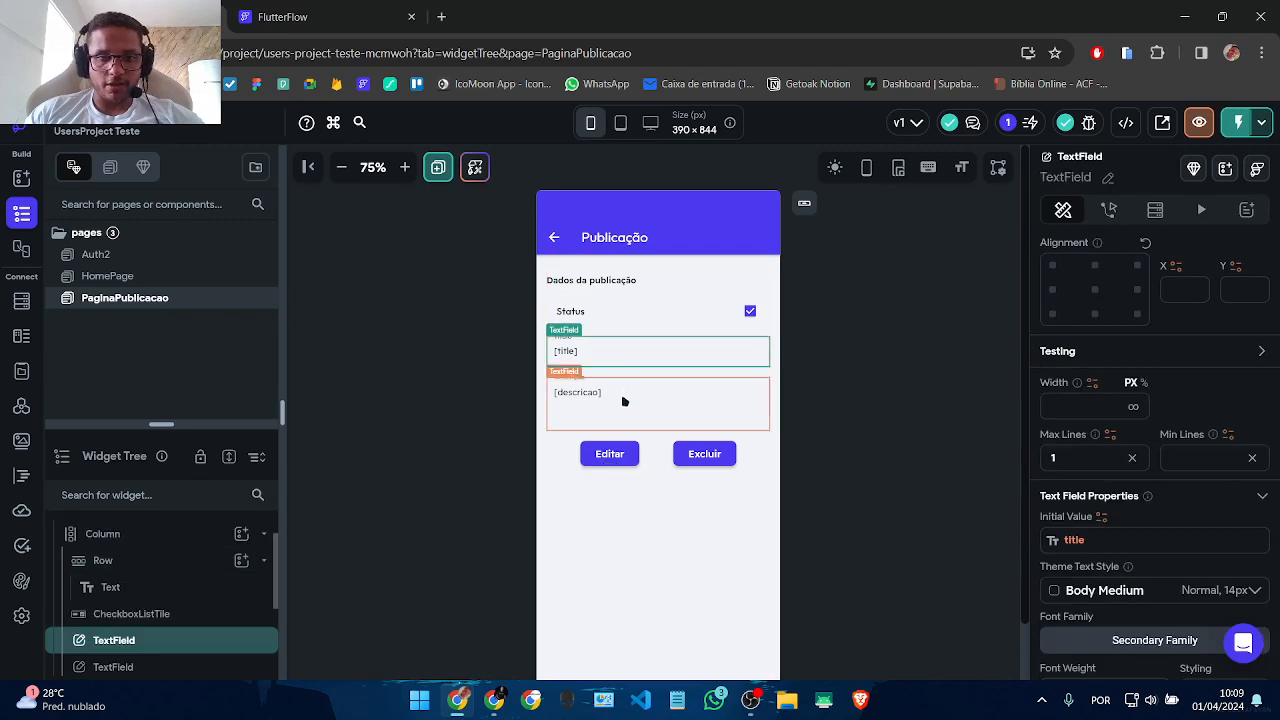
click(626, 402)
click(627, 328)
click(624, 359)
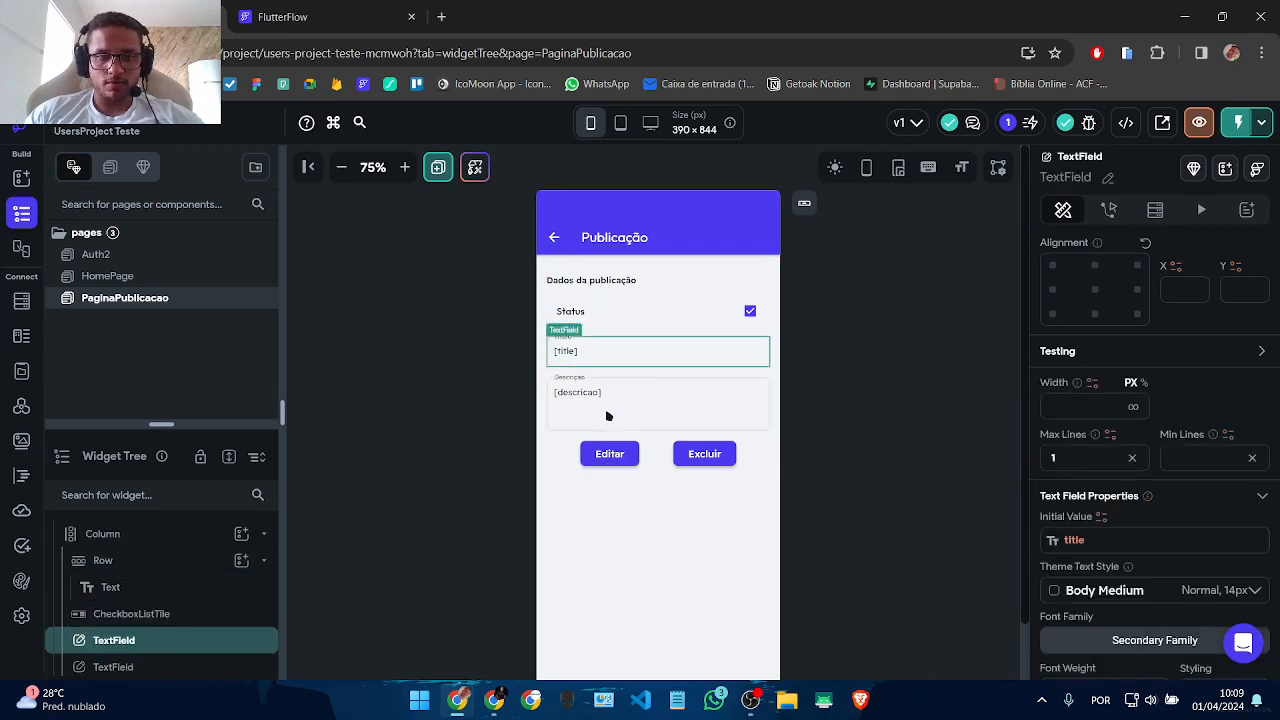
click(607, 417)
click(606, 461)
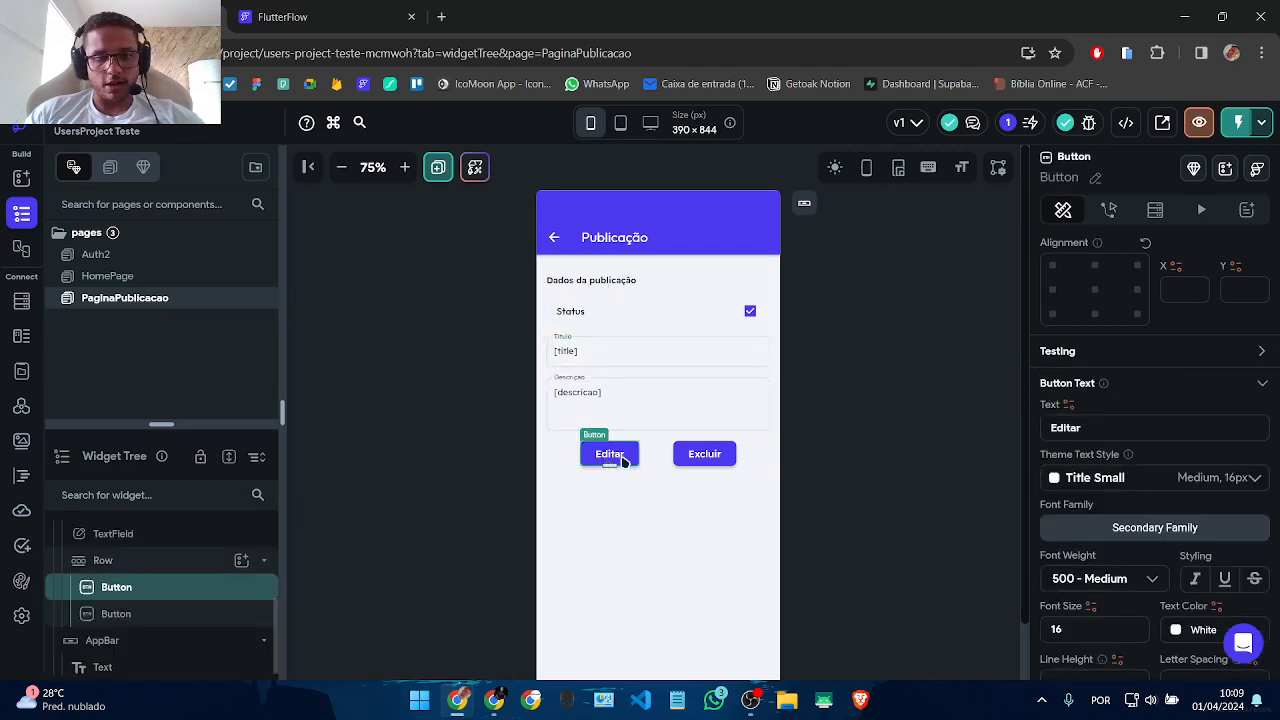
double_click(1114, 427)
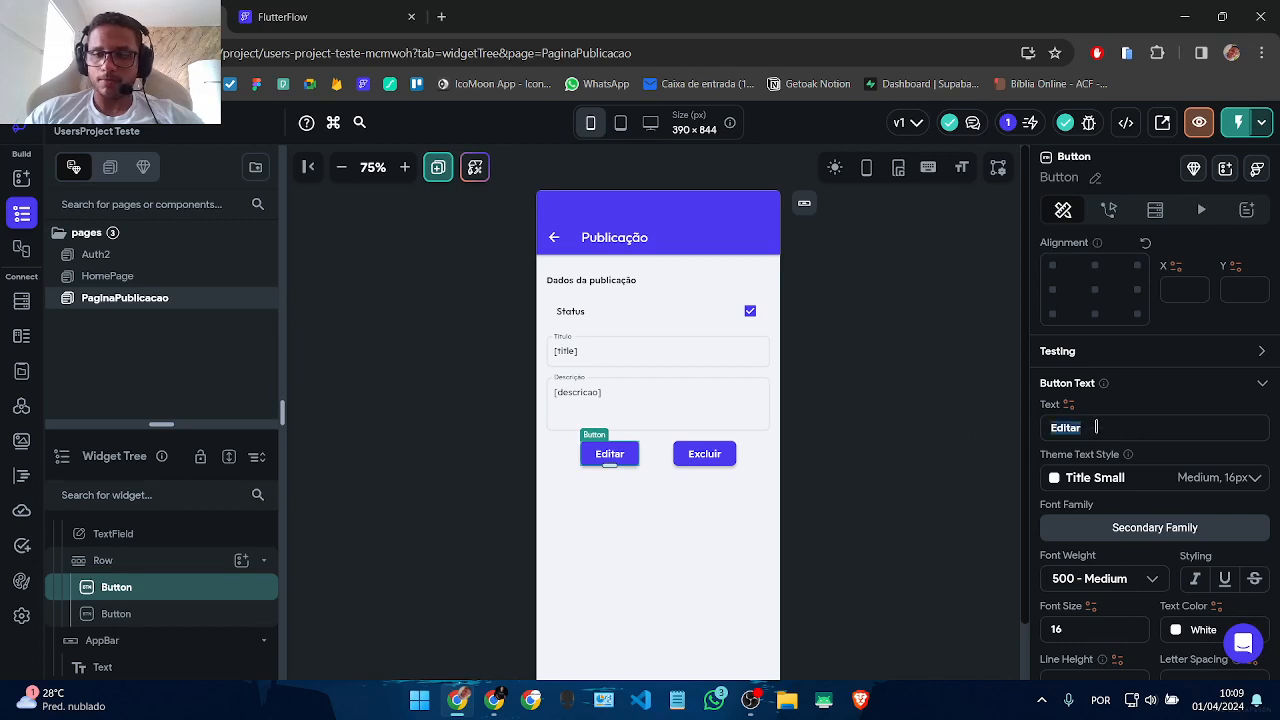
click(1108, 209)
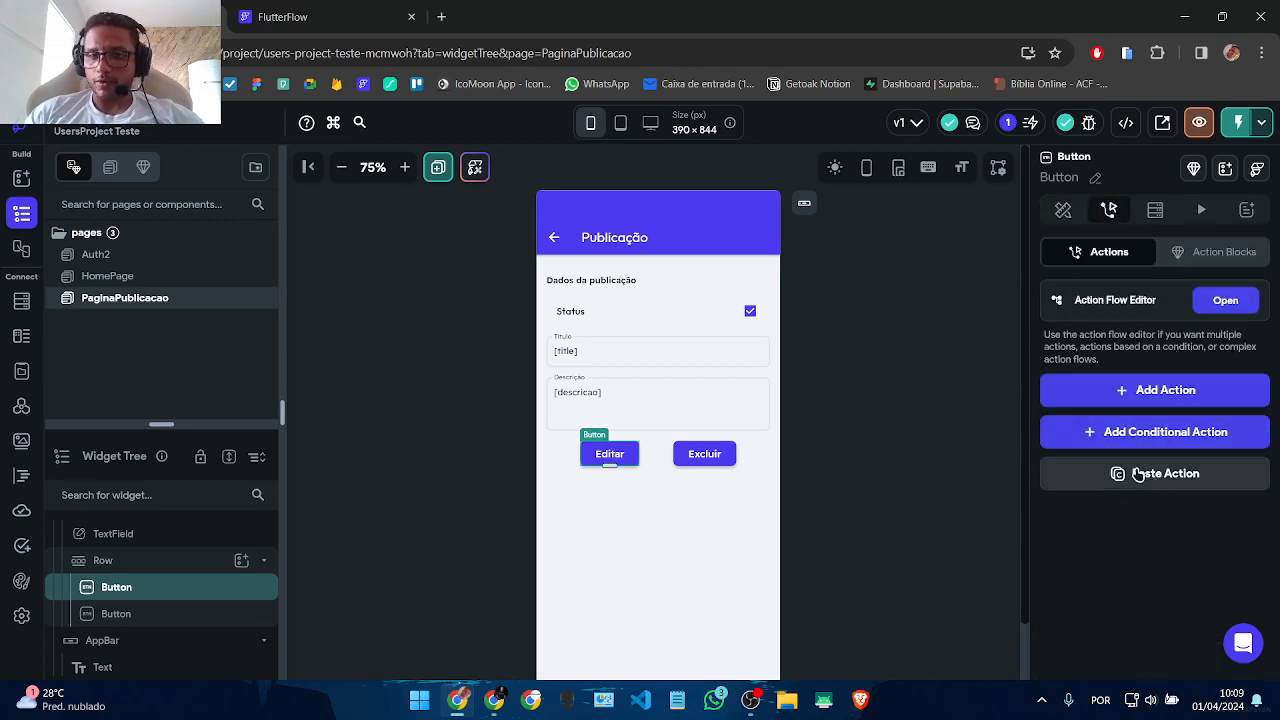
Step: Wrap the main Column in a validation Form, requiring only the title field
click(651, 376)
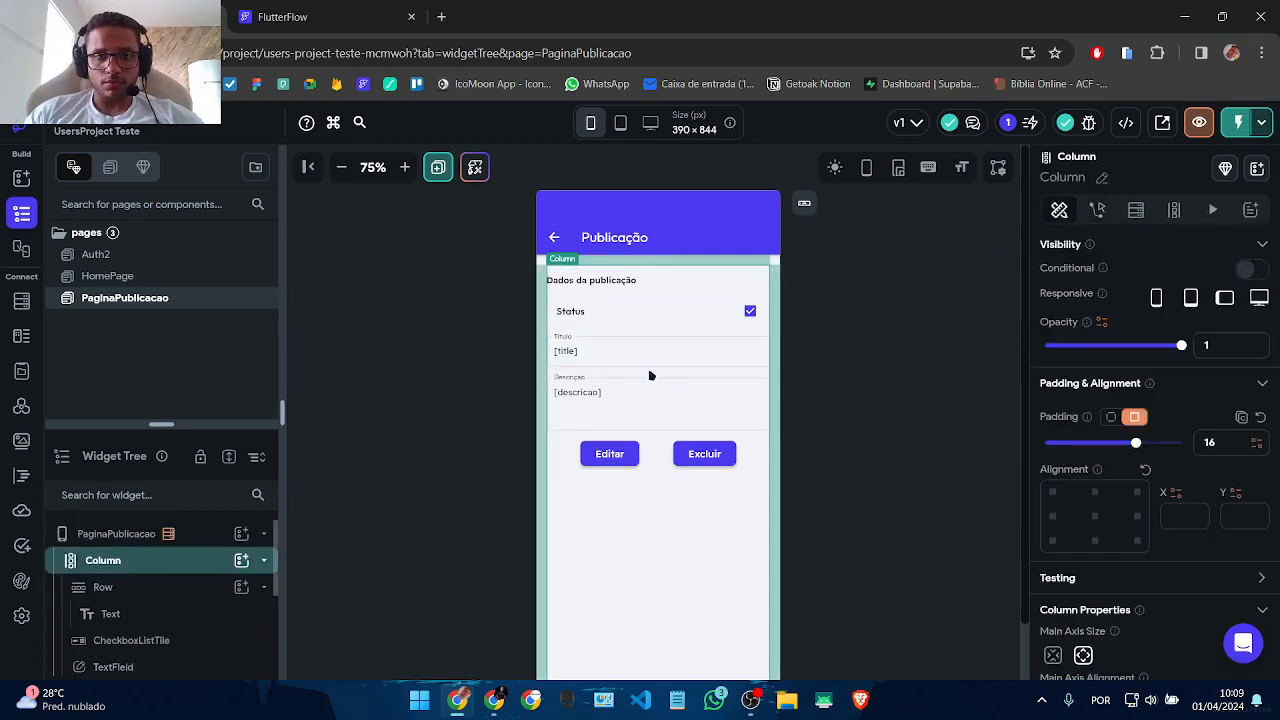
right_click(189, 563)
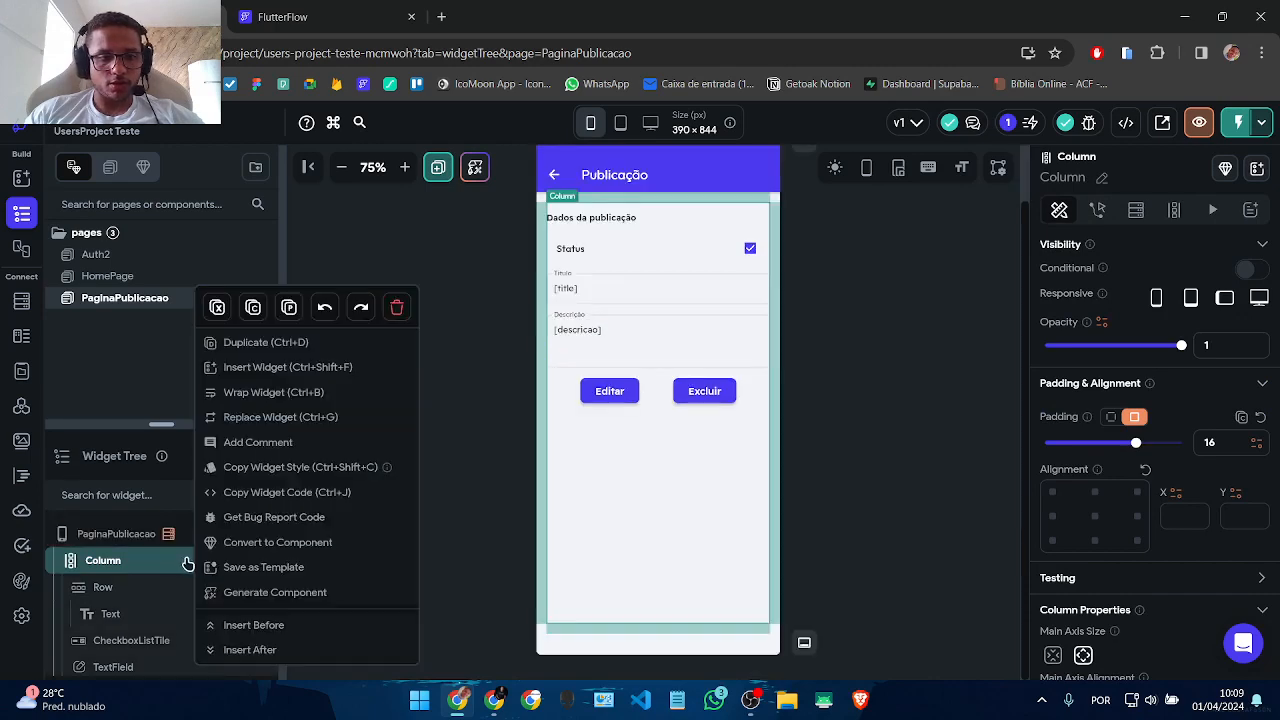
click(272, 397)
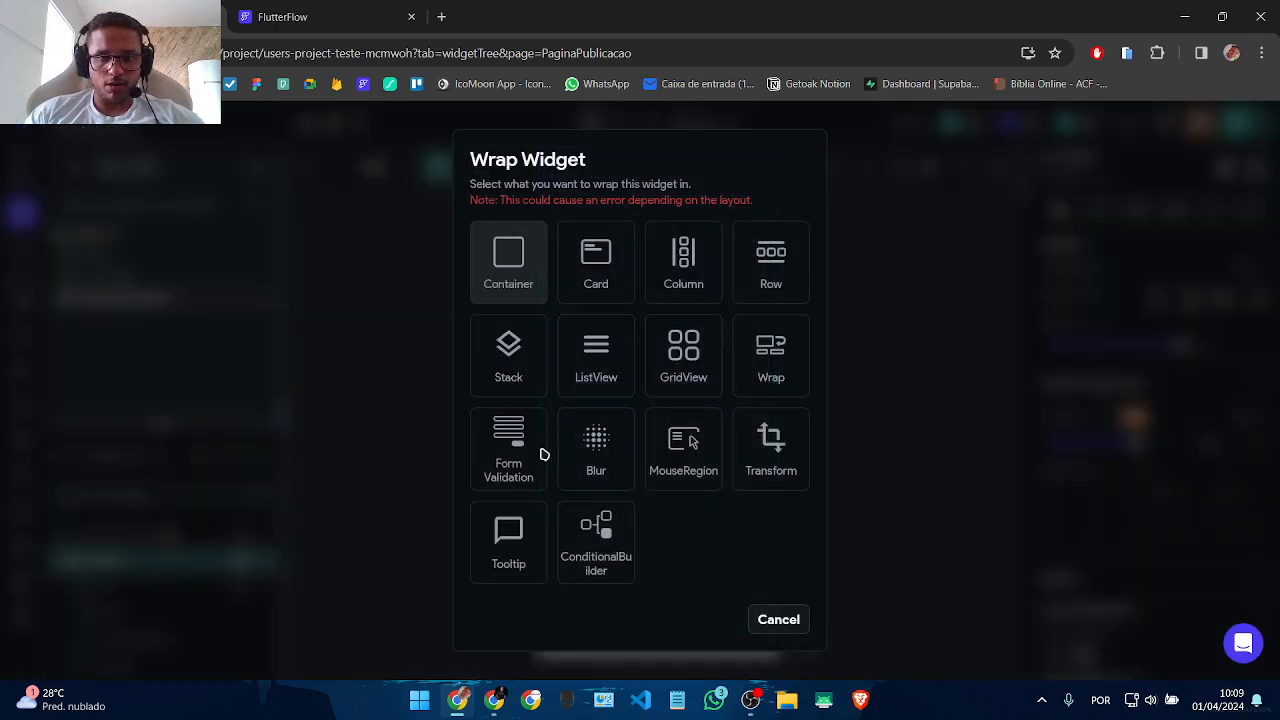
click(541, 455)
scroll(1278, 505, down, 3)
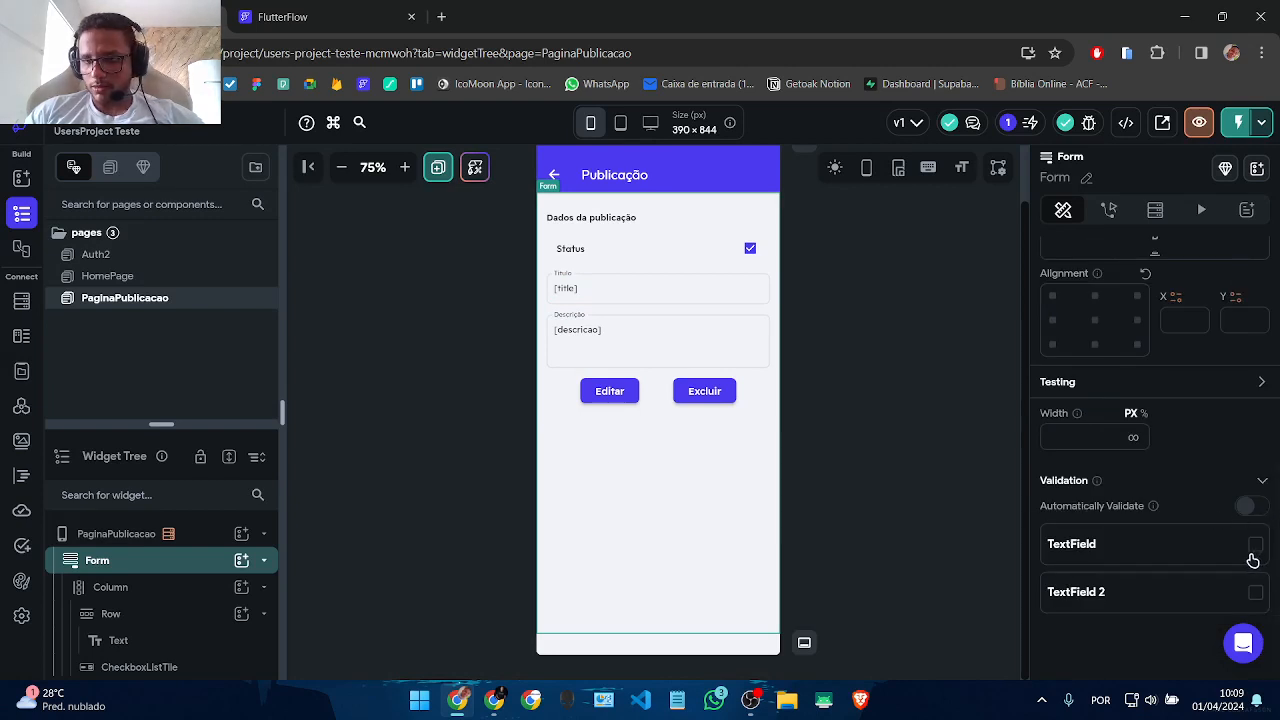
click(1255, 546)
scroll(1230, 580, down, 2)
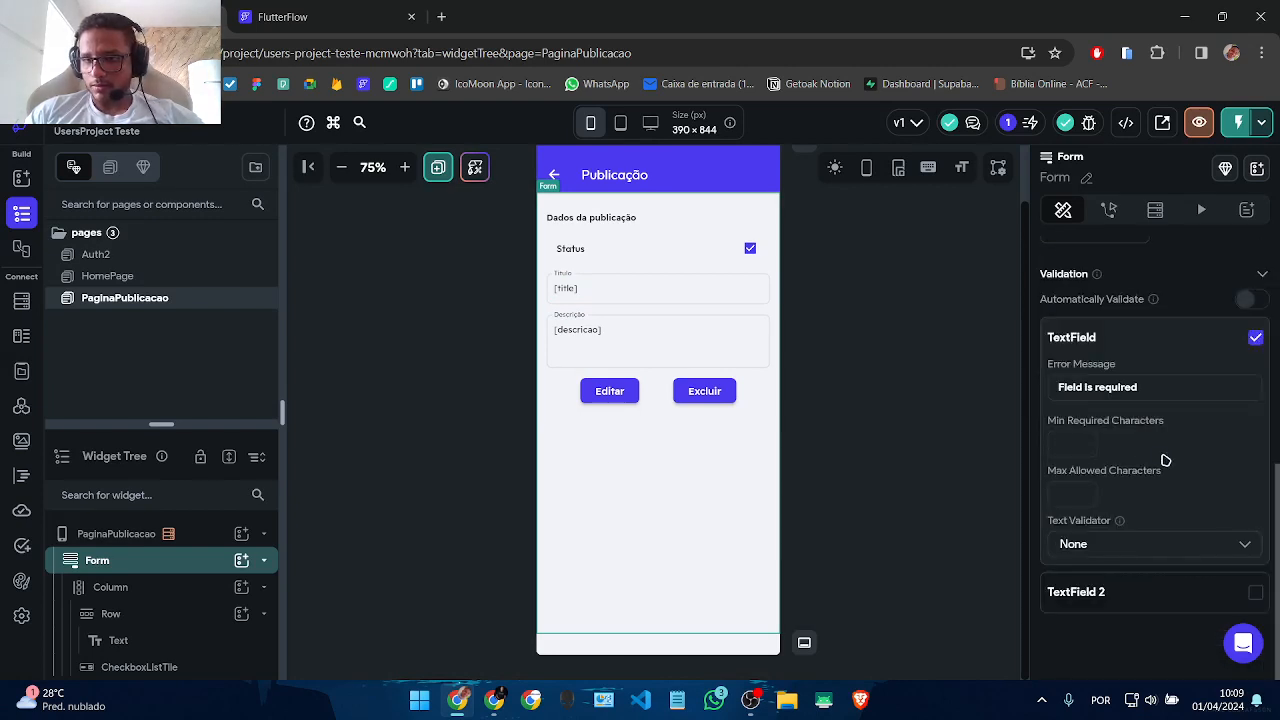
click(1256, 592)
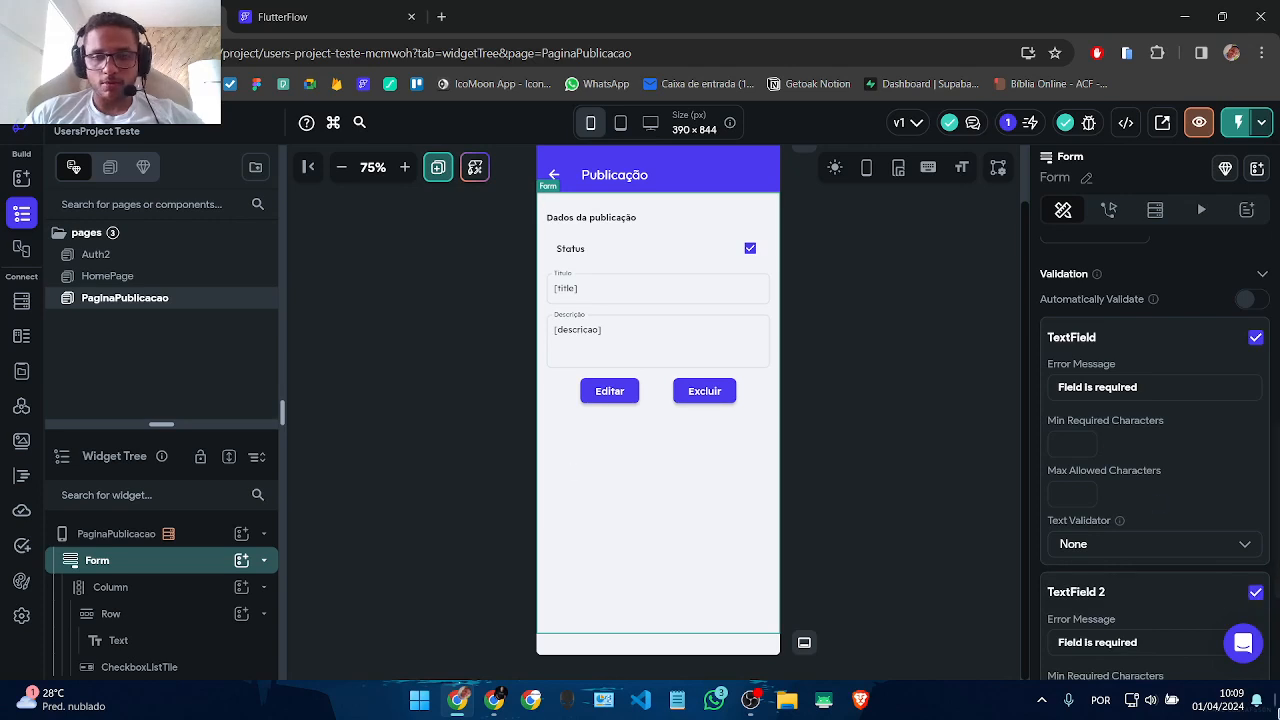
click(1254, 593)
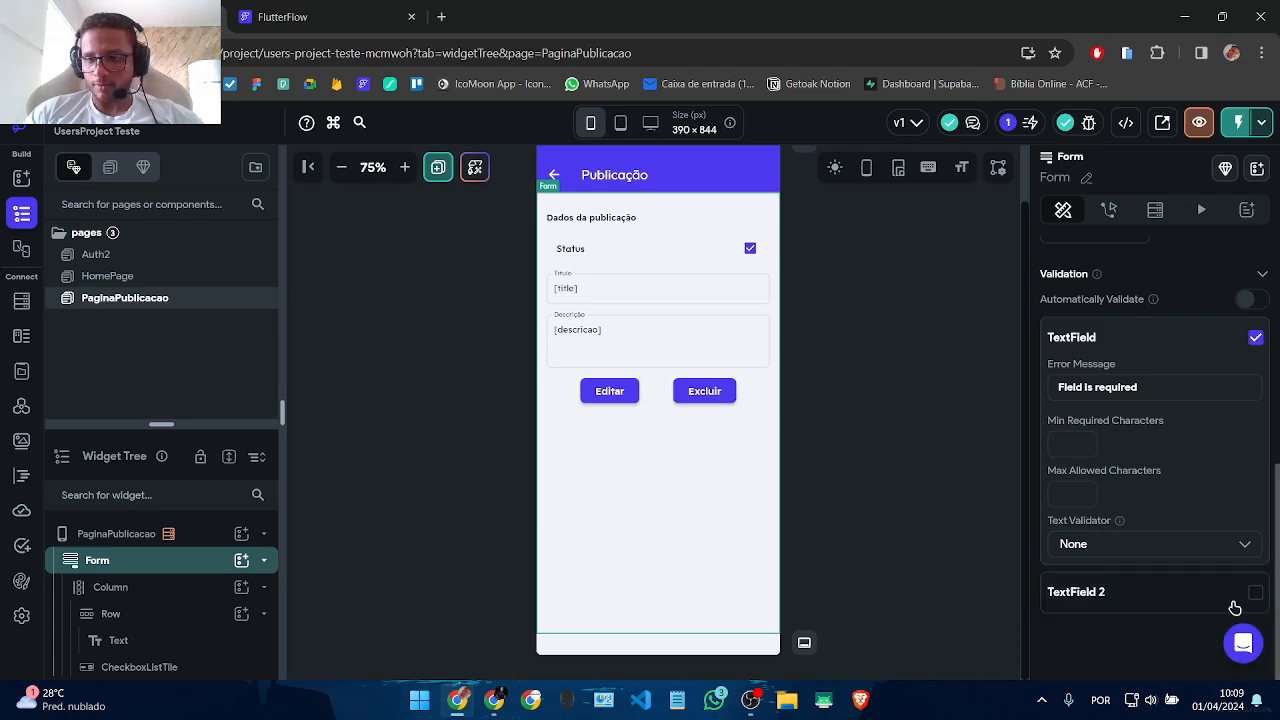
click(648, 297)
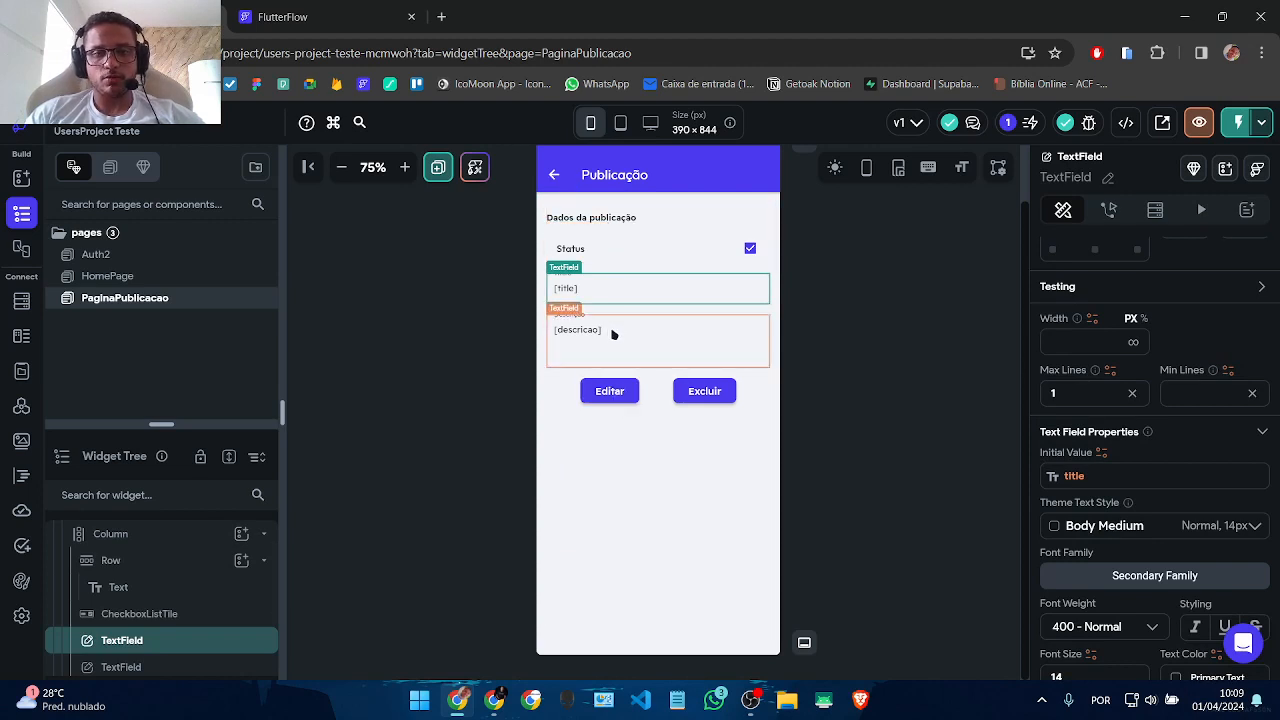
click(609, 391)
Step: Add a Validate Form action on Form_1 as Editar's first tap action
click(1213, 304)
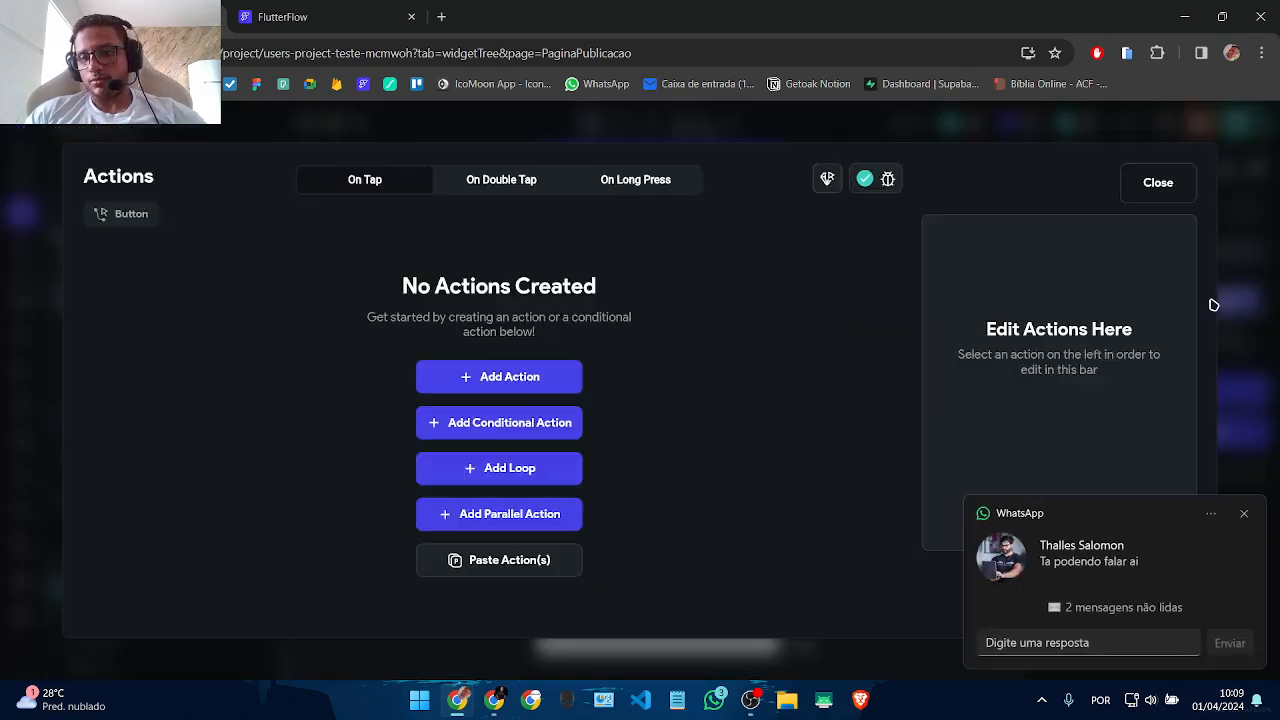
click(480, 413)
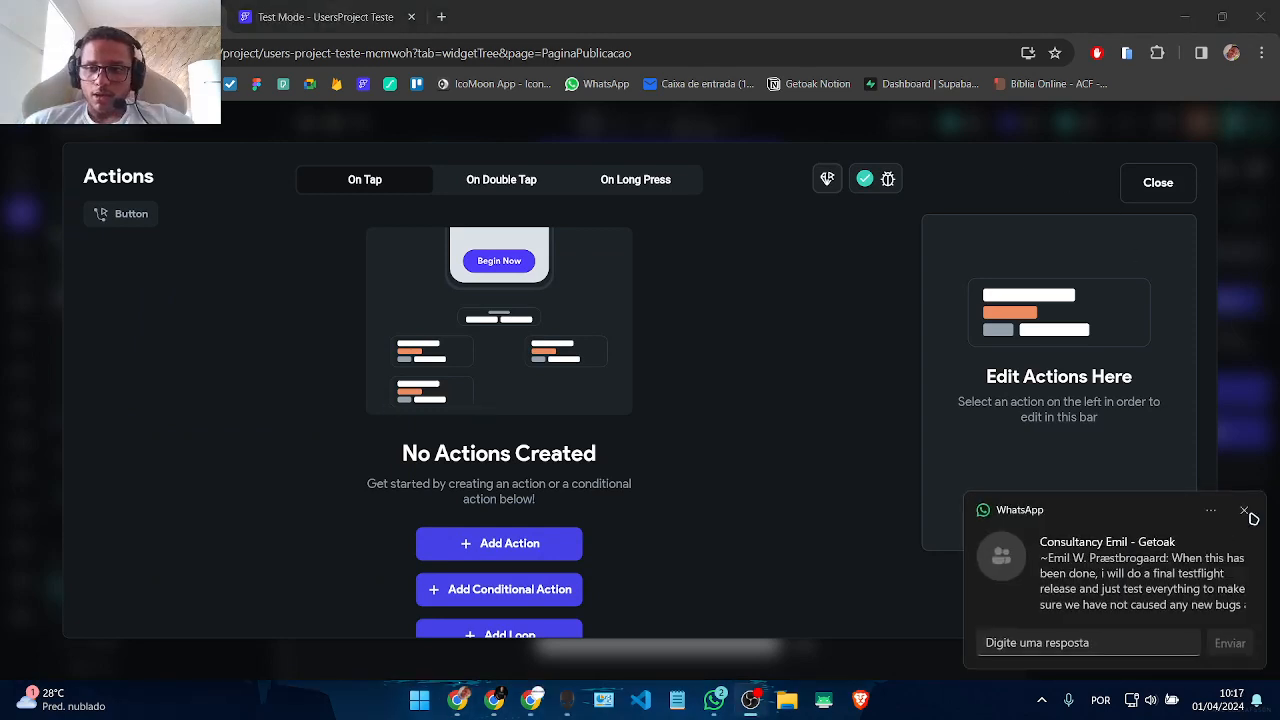
click(1242, 512)
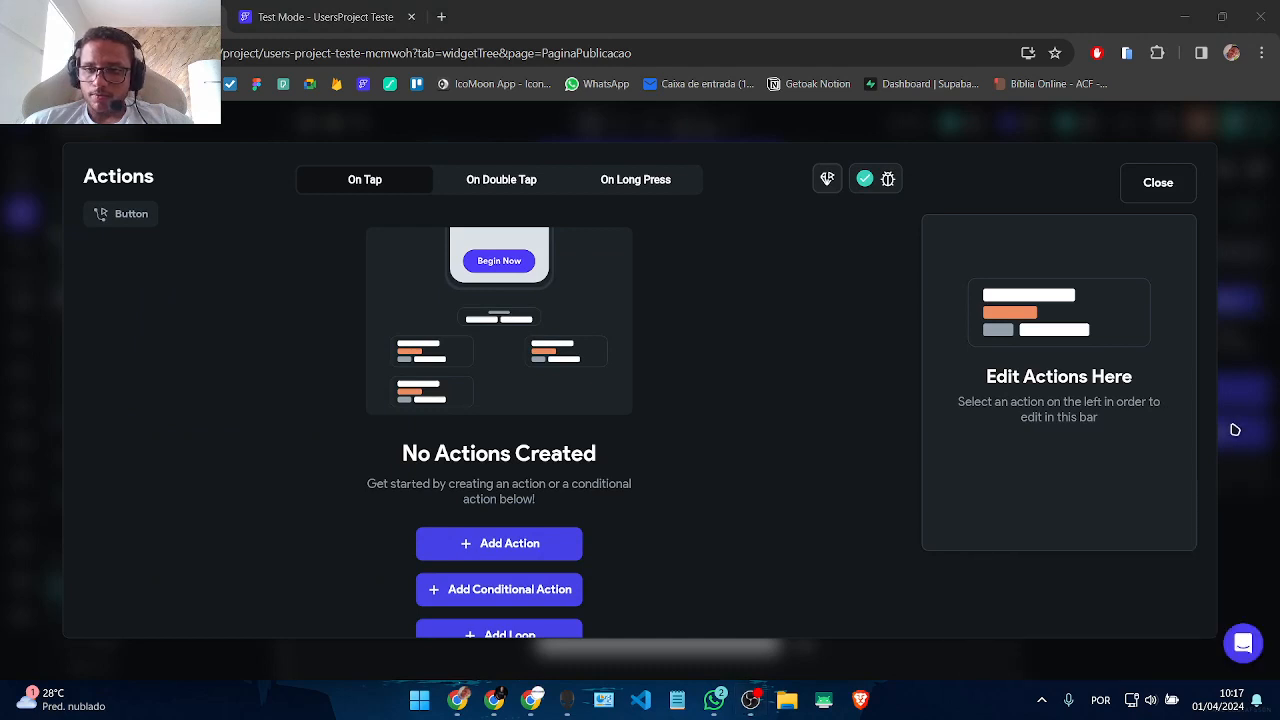
click(1158, 182)
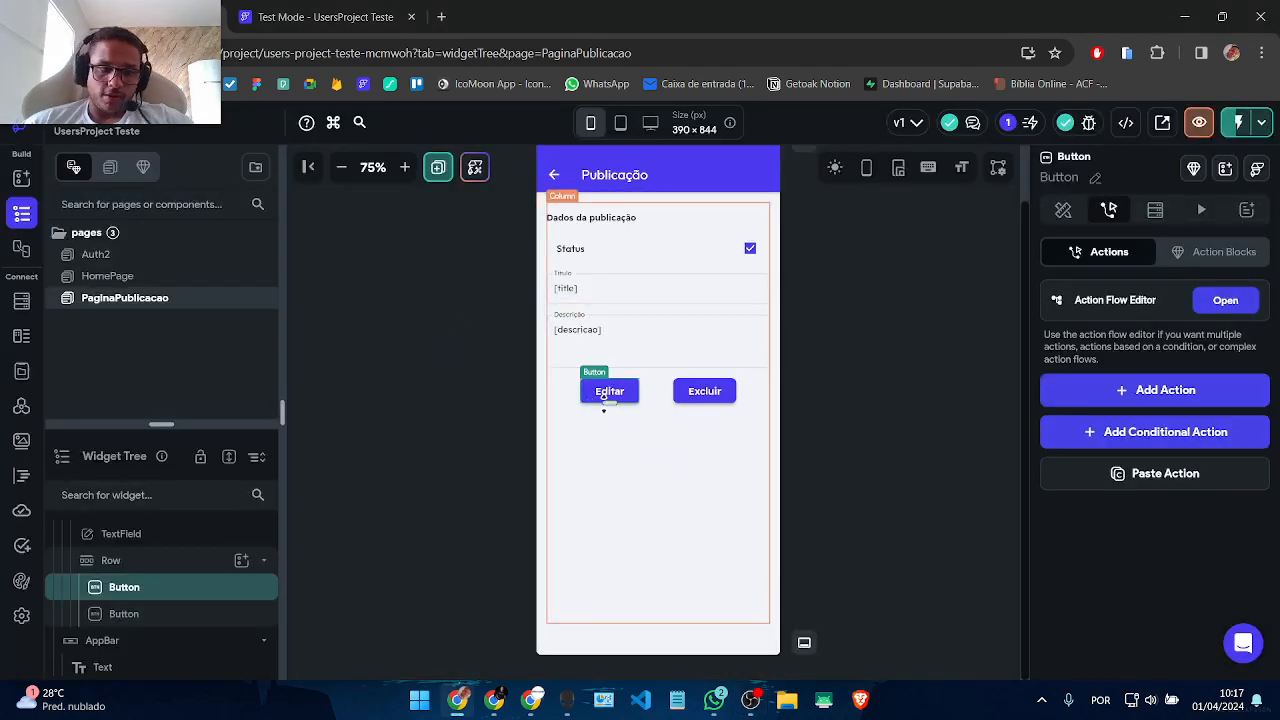
click(1225, 300)
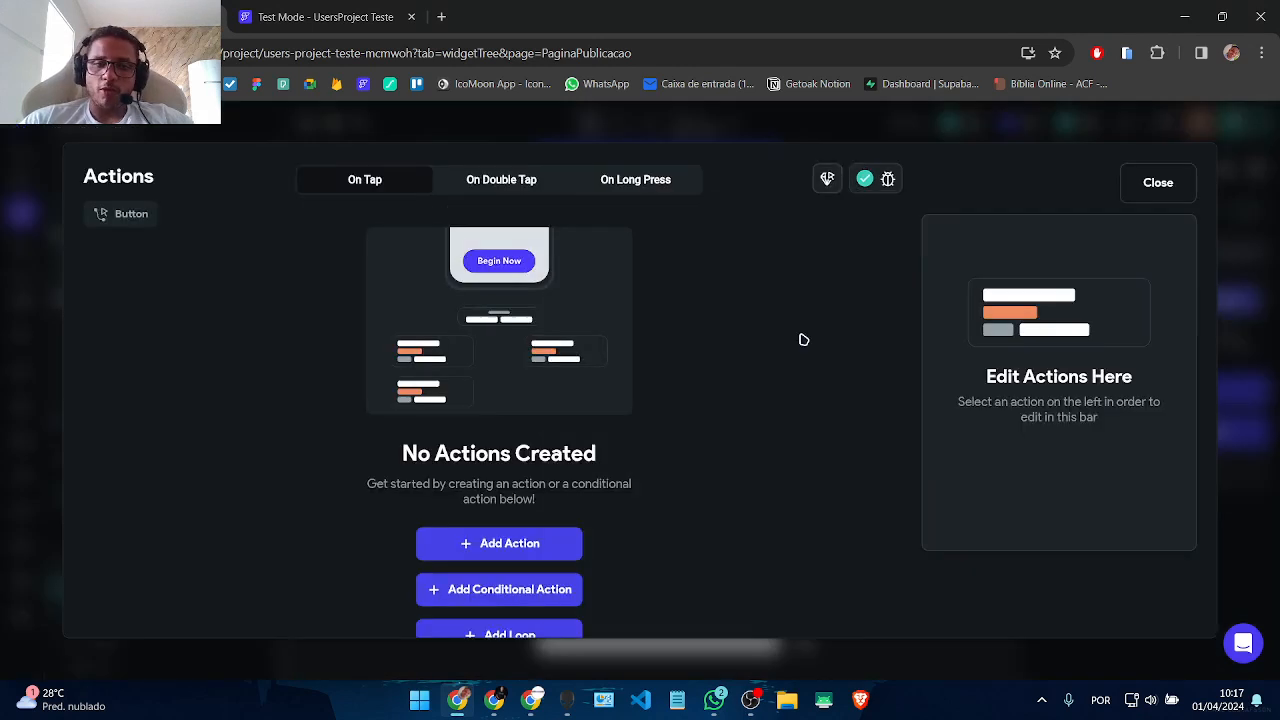
click(544, 556)
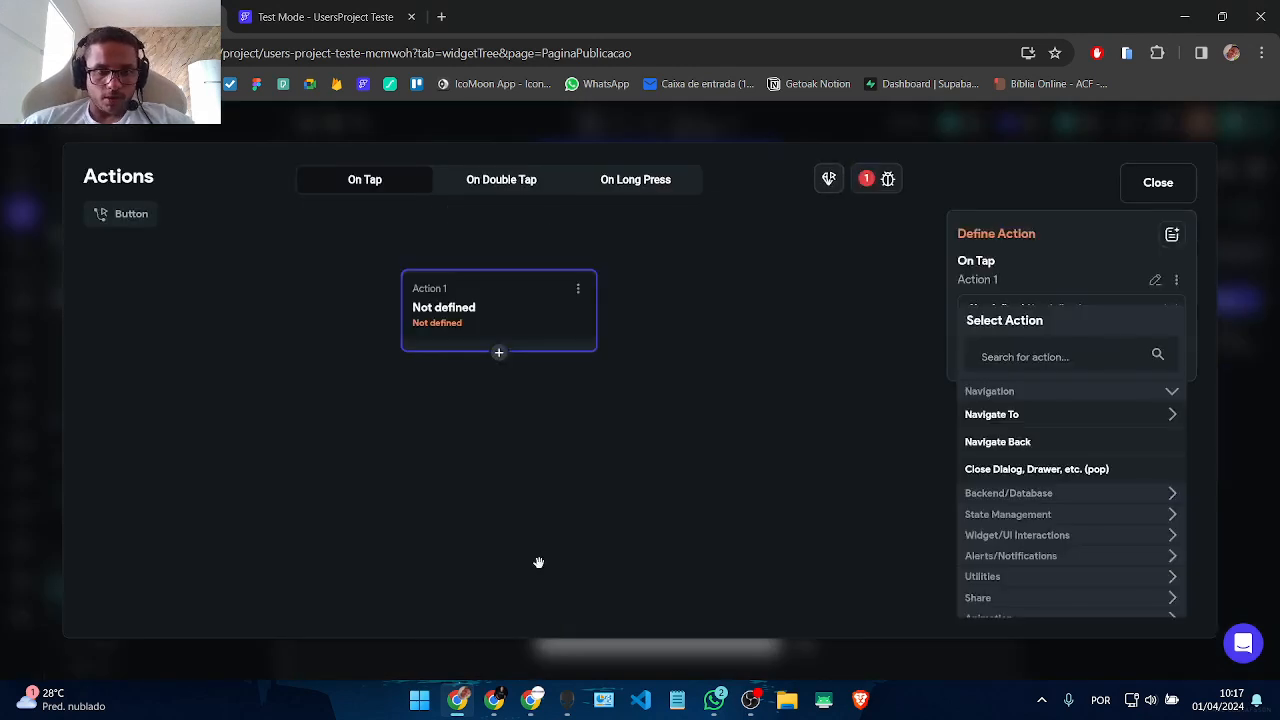
click(1063, 360)
text(valida)
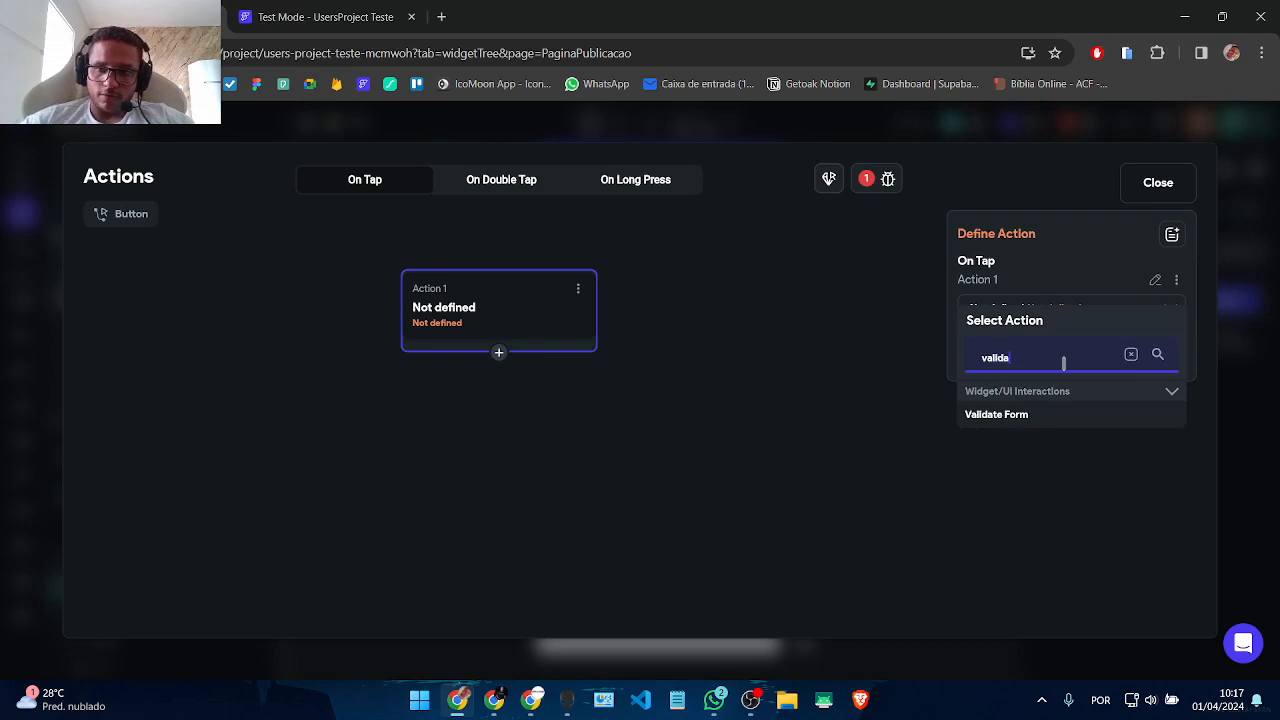
click(1031, 416)
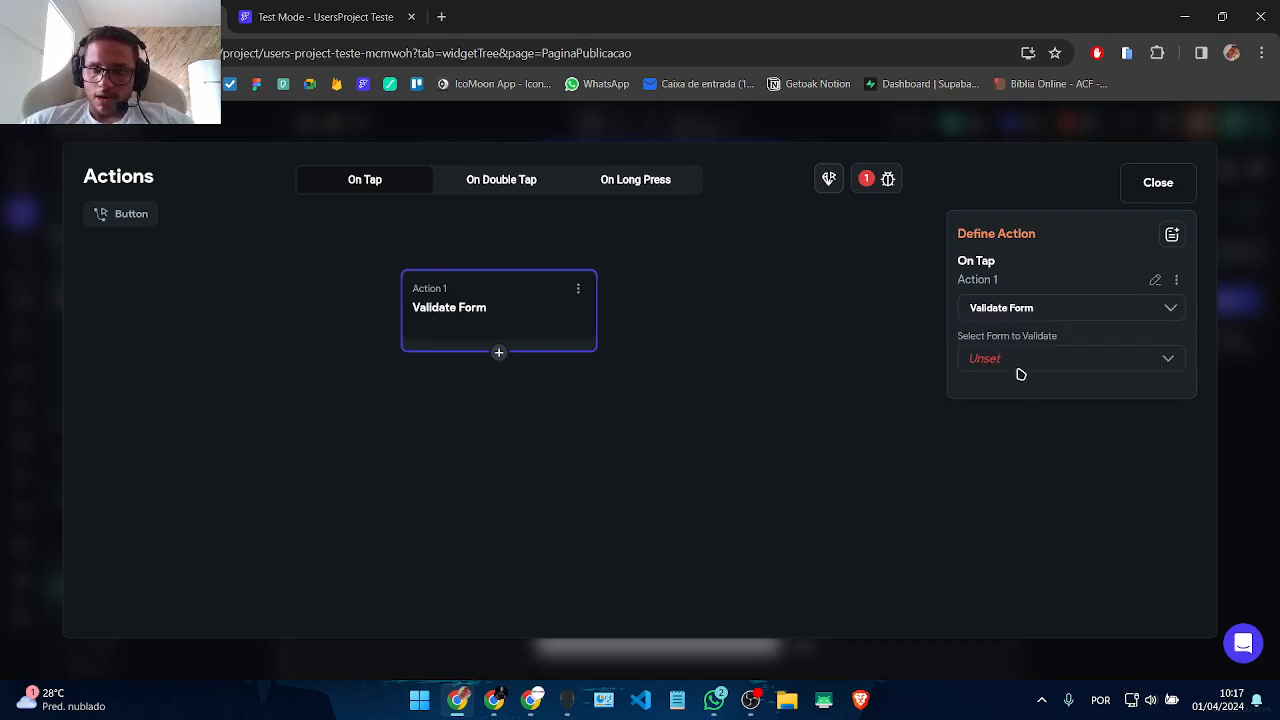
click(1020, 373)
click(1017, 360)
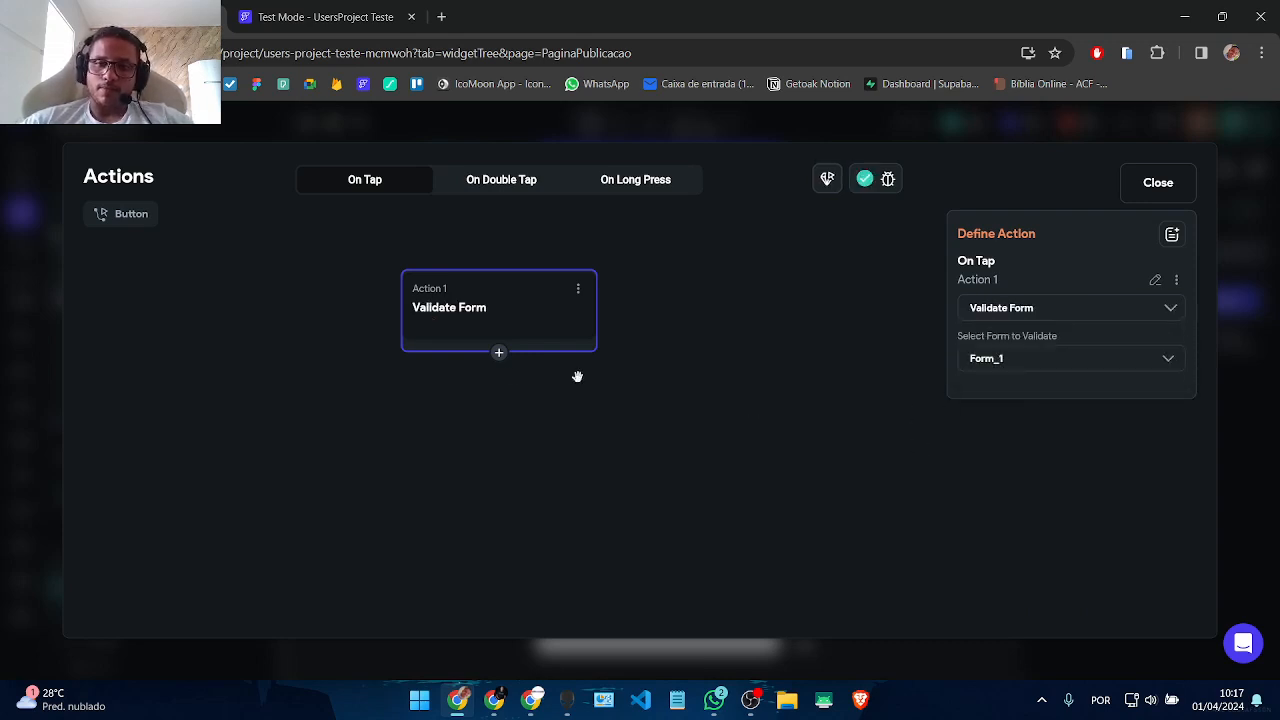
click(1158, 183)
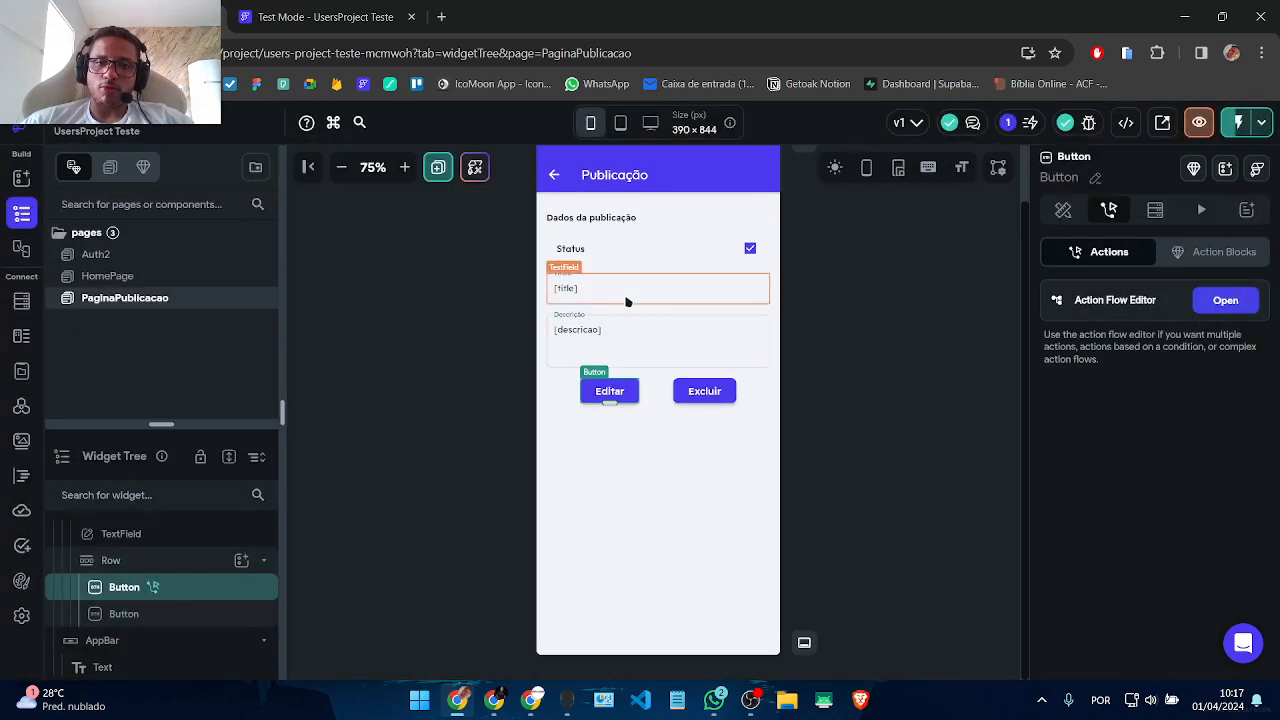
Step: Recheck the title and description fields, then reselect the Editar button
click(605, 296)
click(600, 335)
click(601, 300)
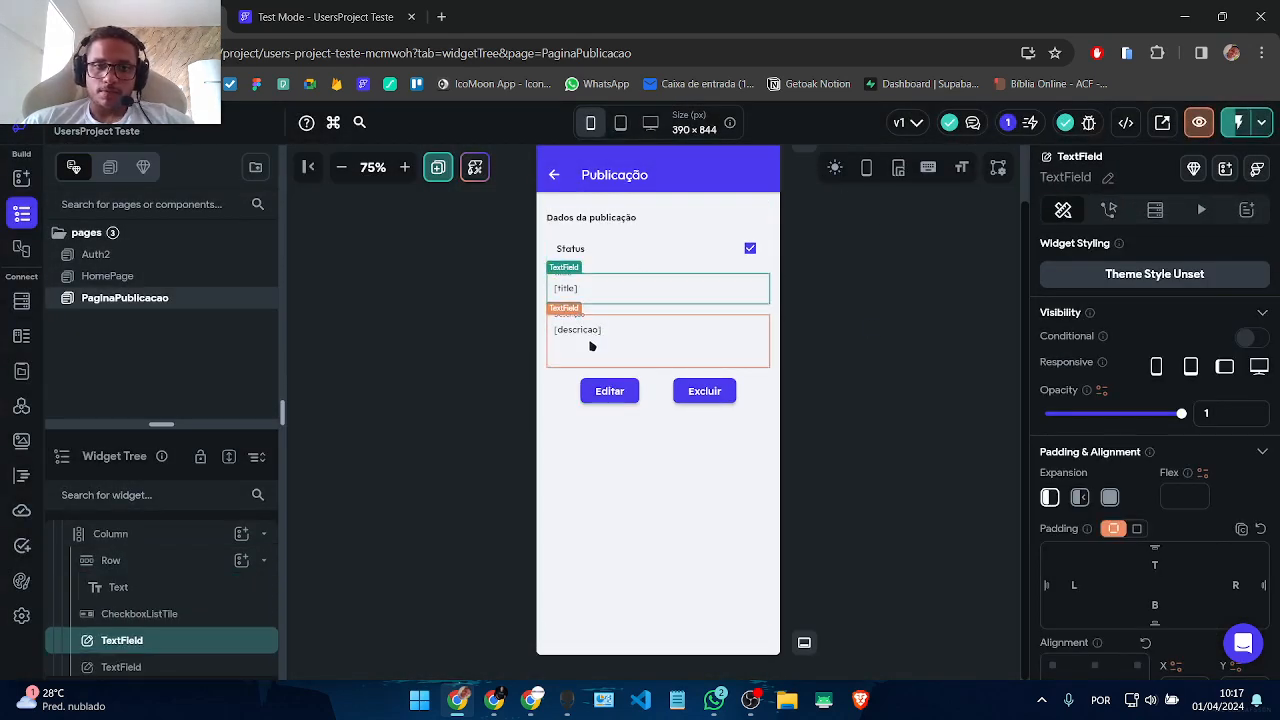
click(592, 346)
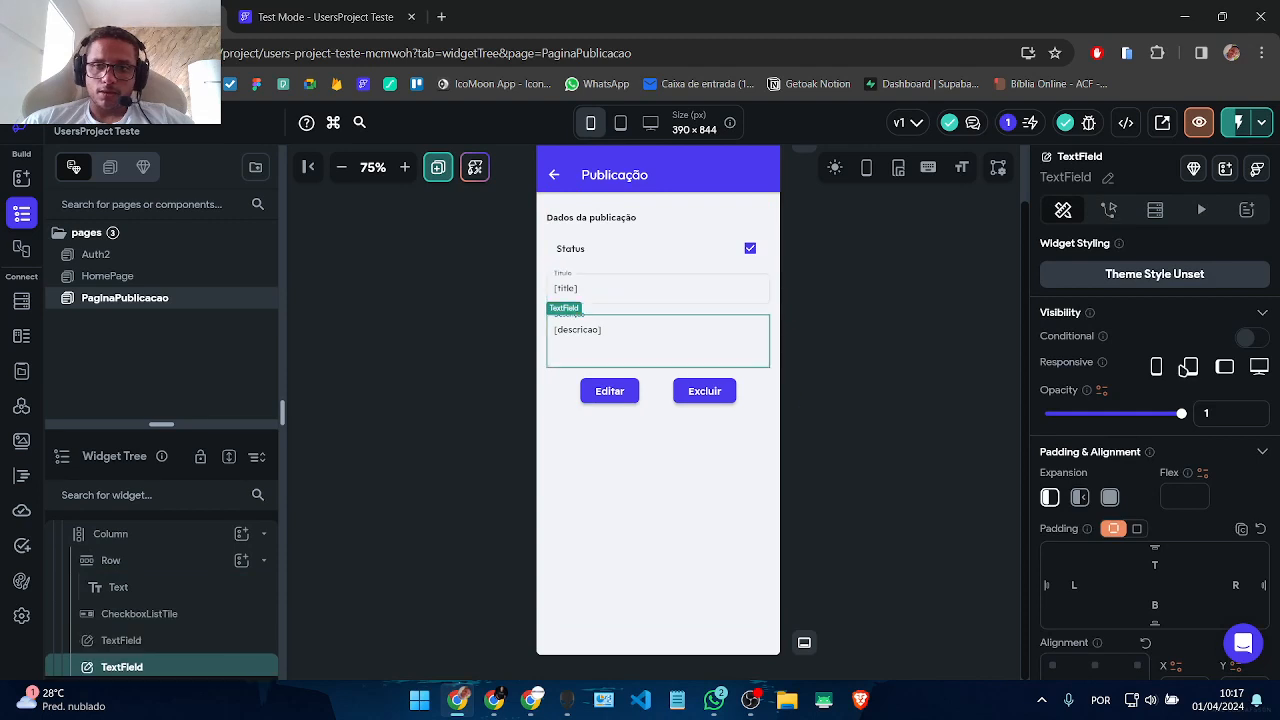
click(587, 293)
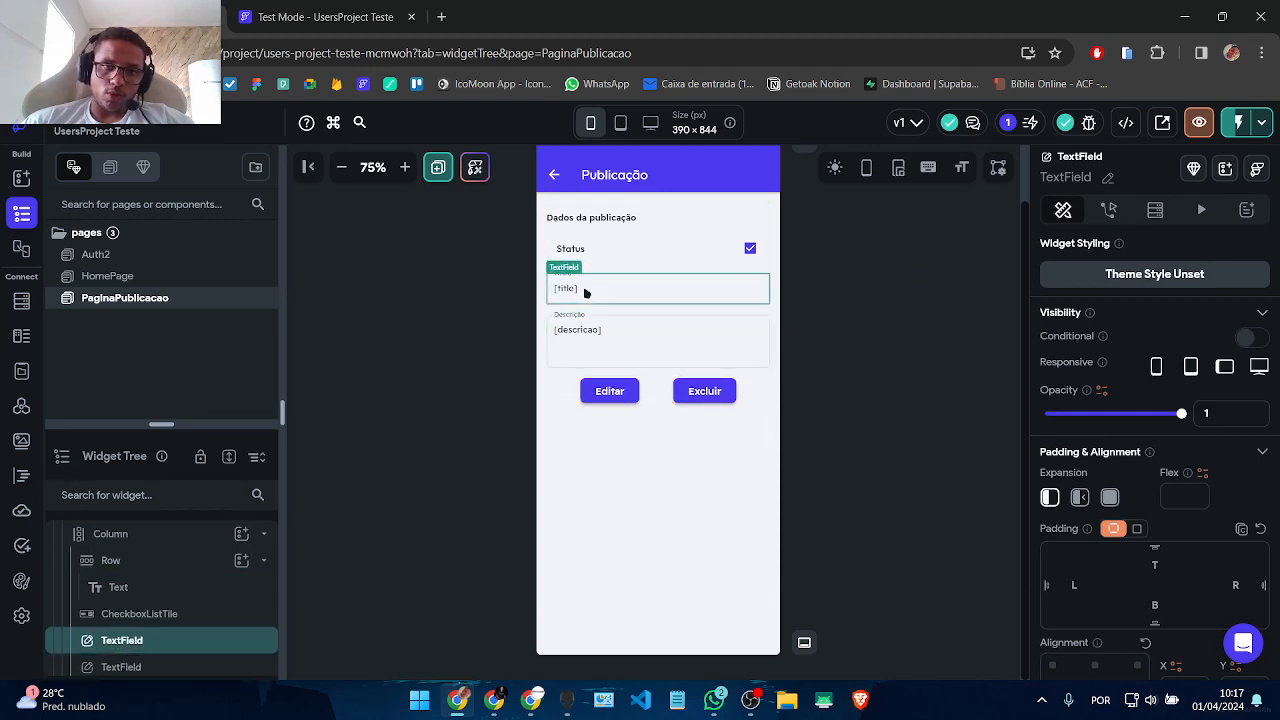
click(603, 392)
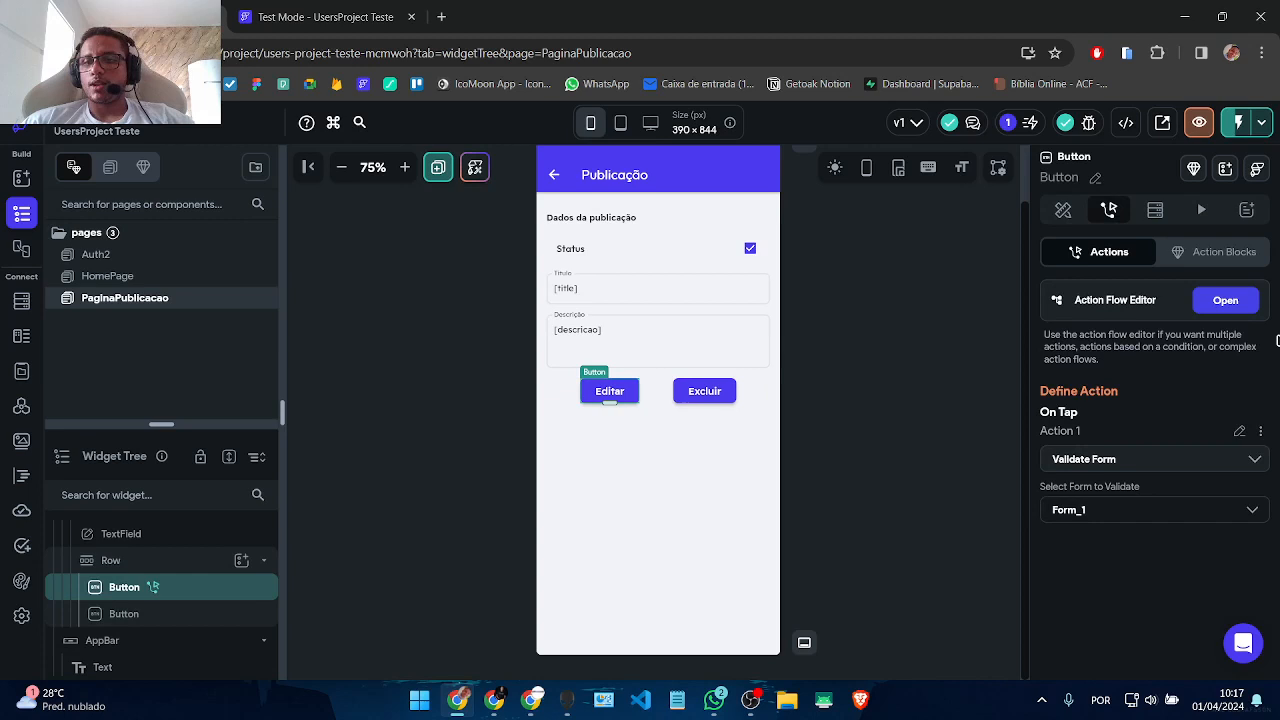
Step: Follow validation with an Update Document action on the refPubli reference
click(1224, 301)
click(499, 353)
click(497, 385)
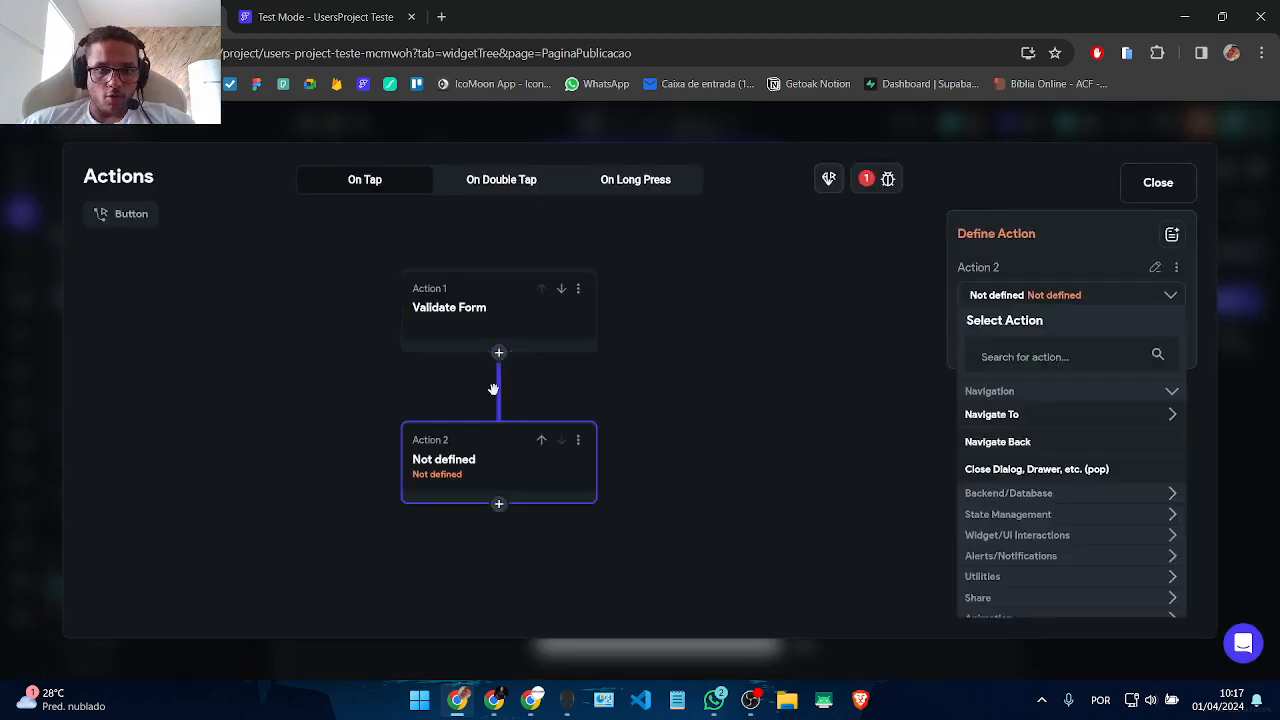
click(1012, 357)
text(update)
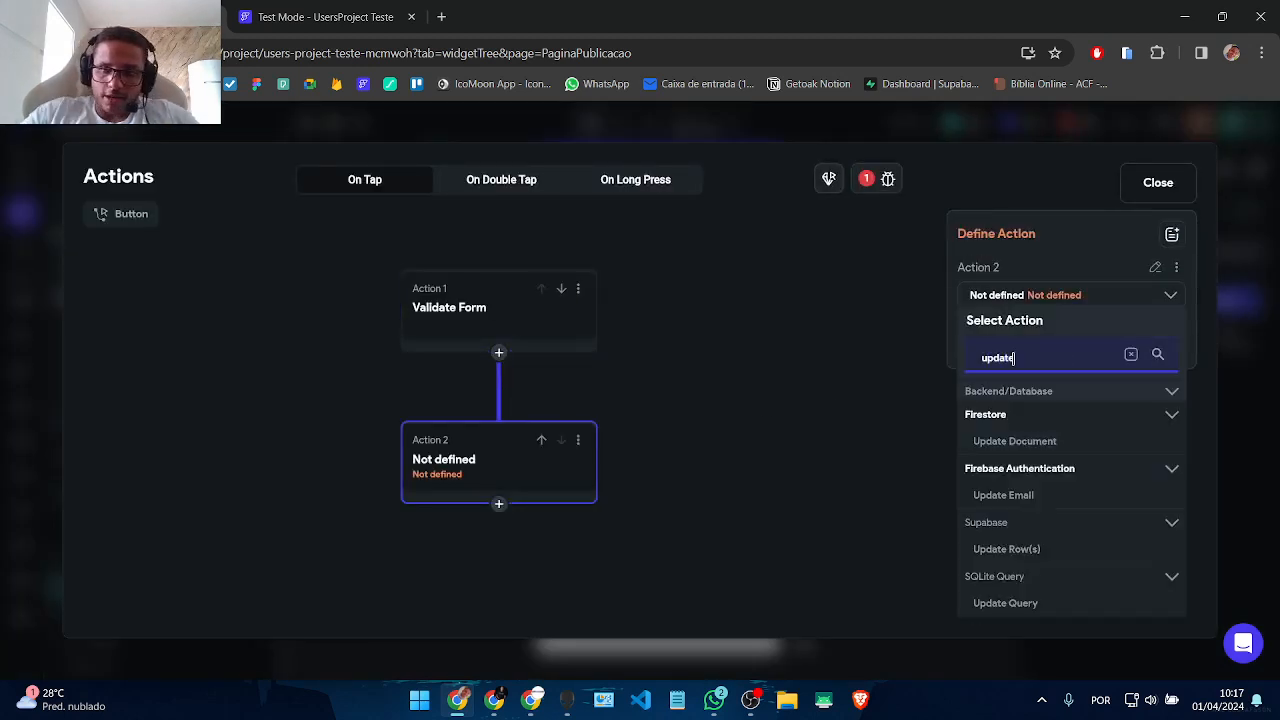
click(1010, 441)
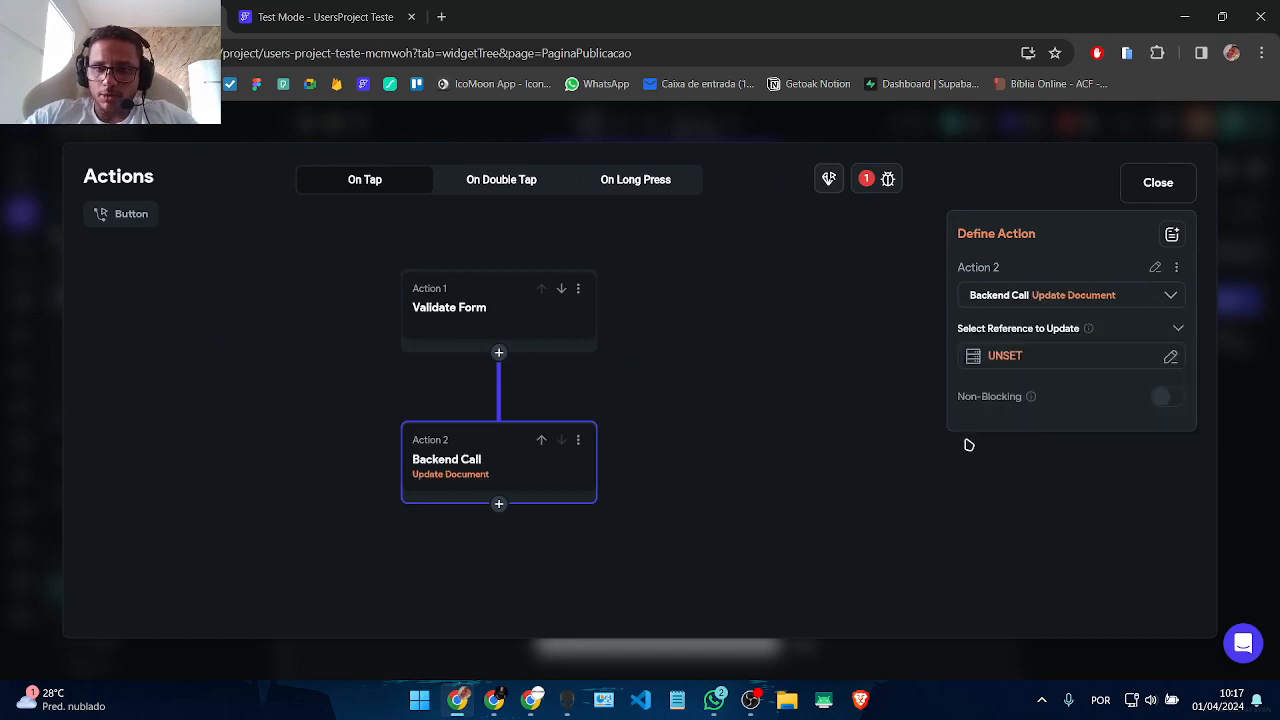
click(982, 357)
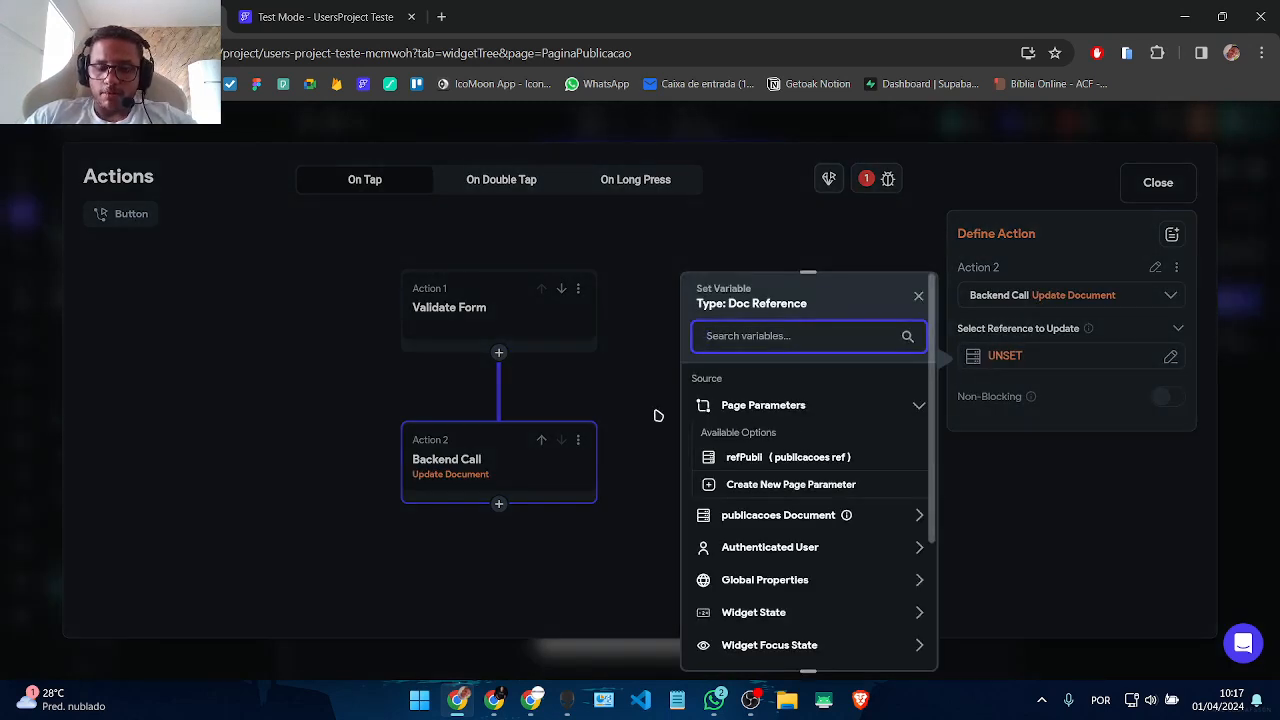
click(733, 457)
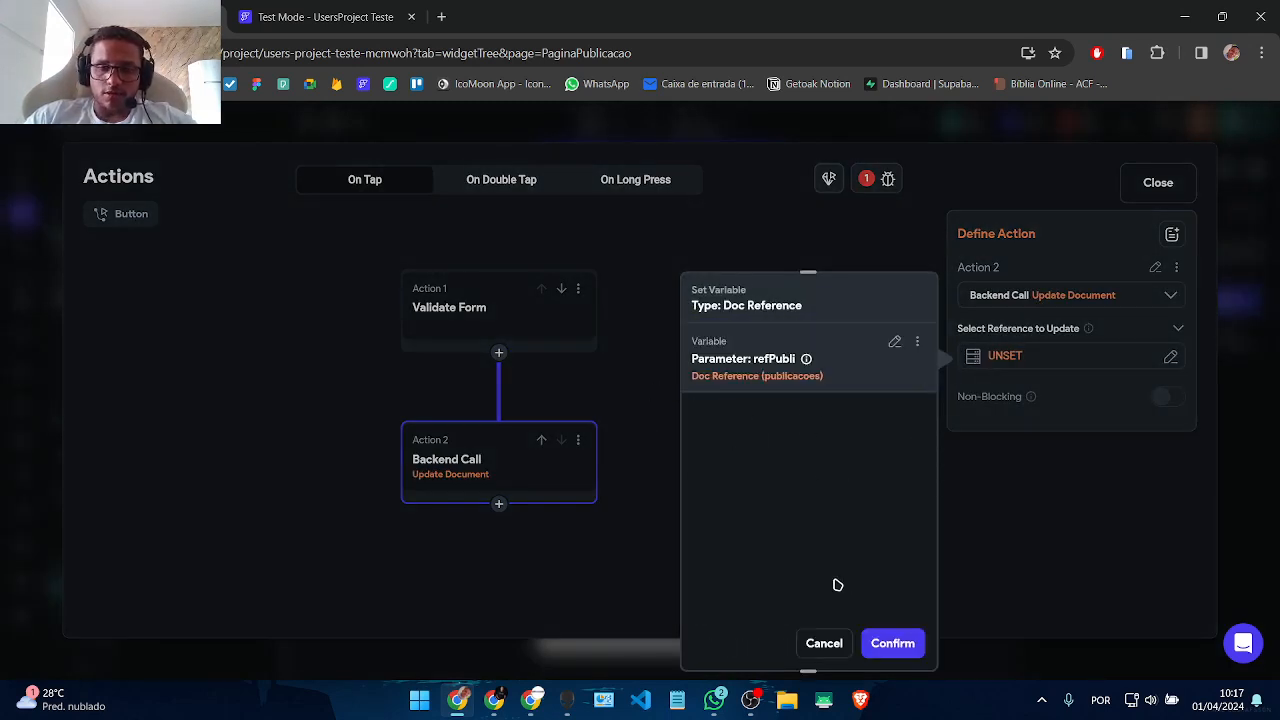
click(893, 643)
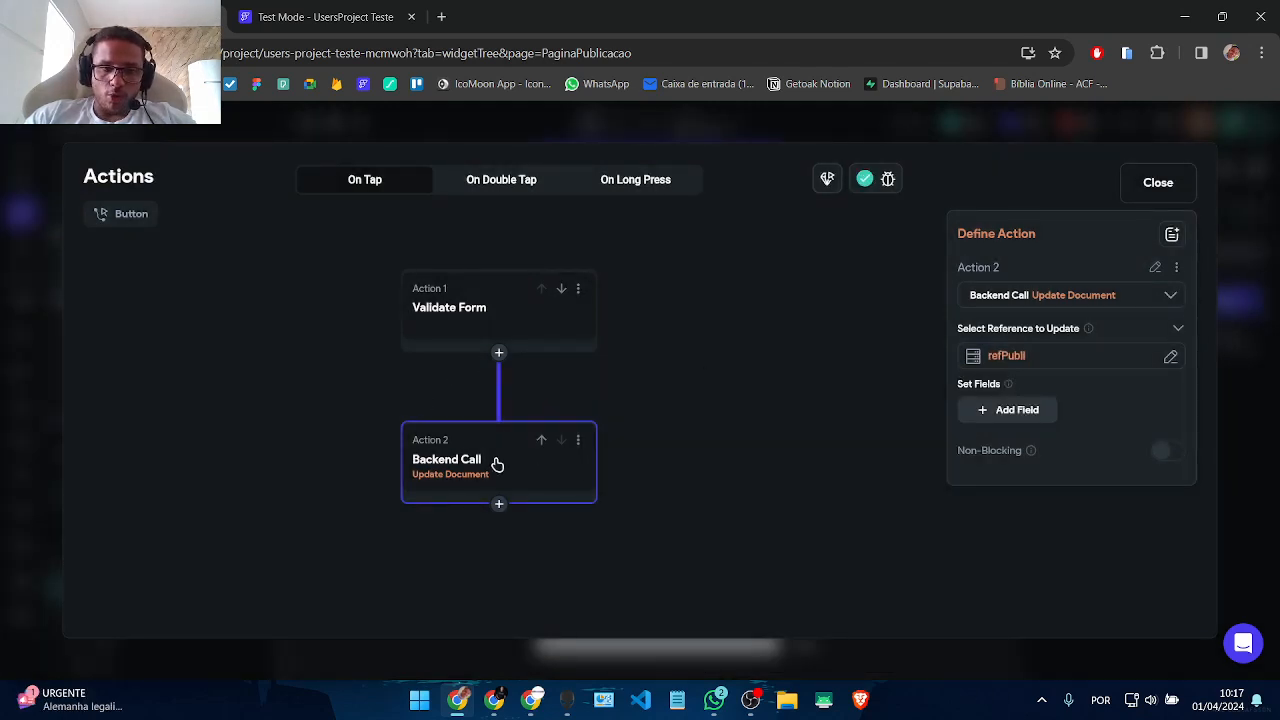
click(1131, 189)
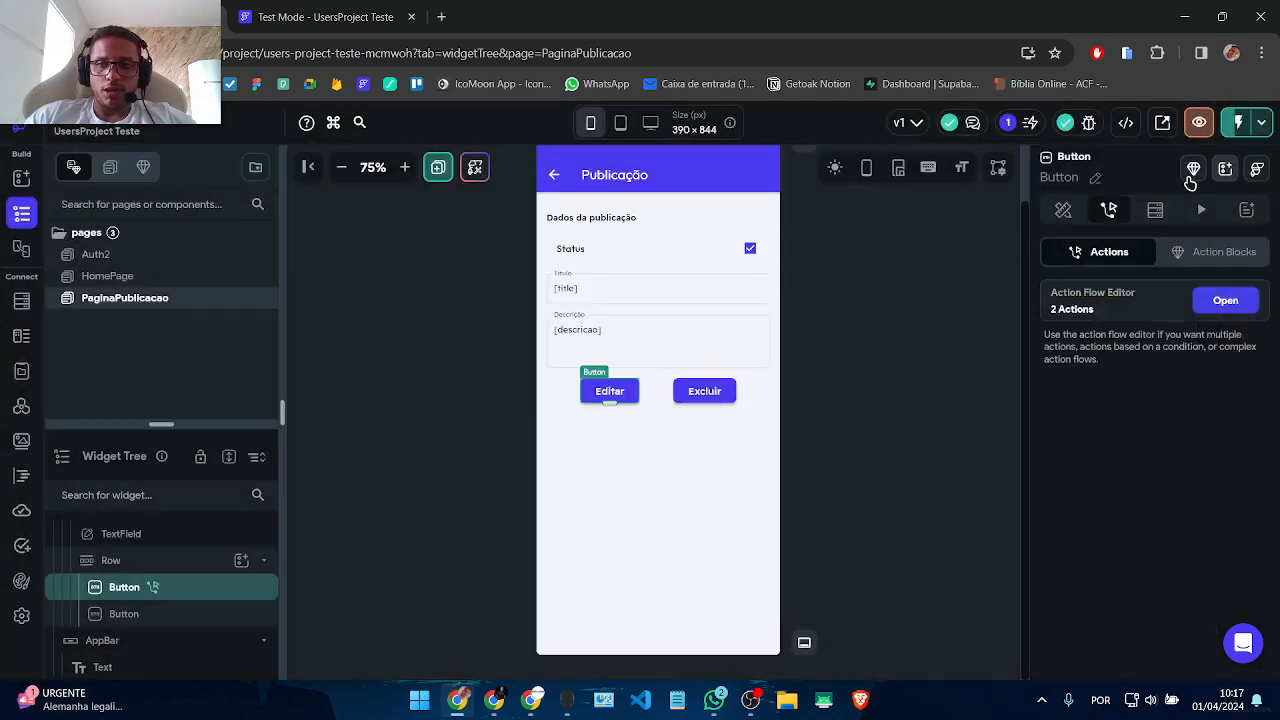
click(87, 277)
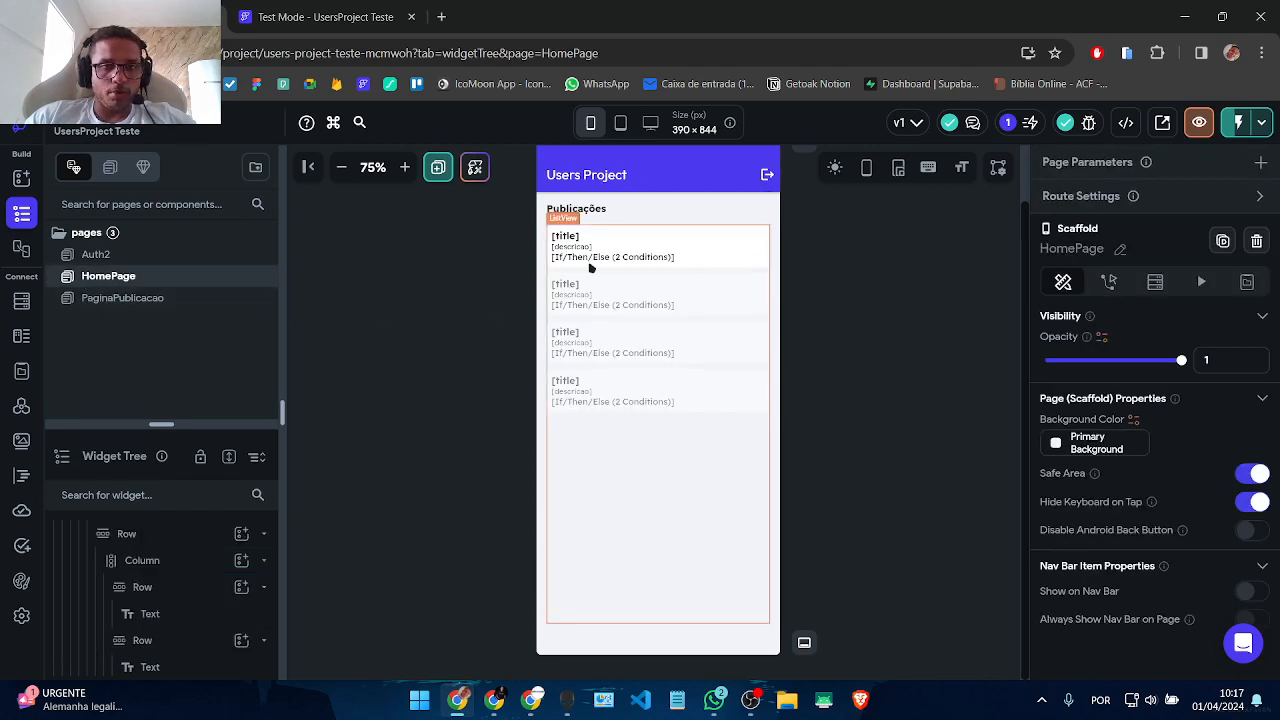
click(560, 388)
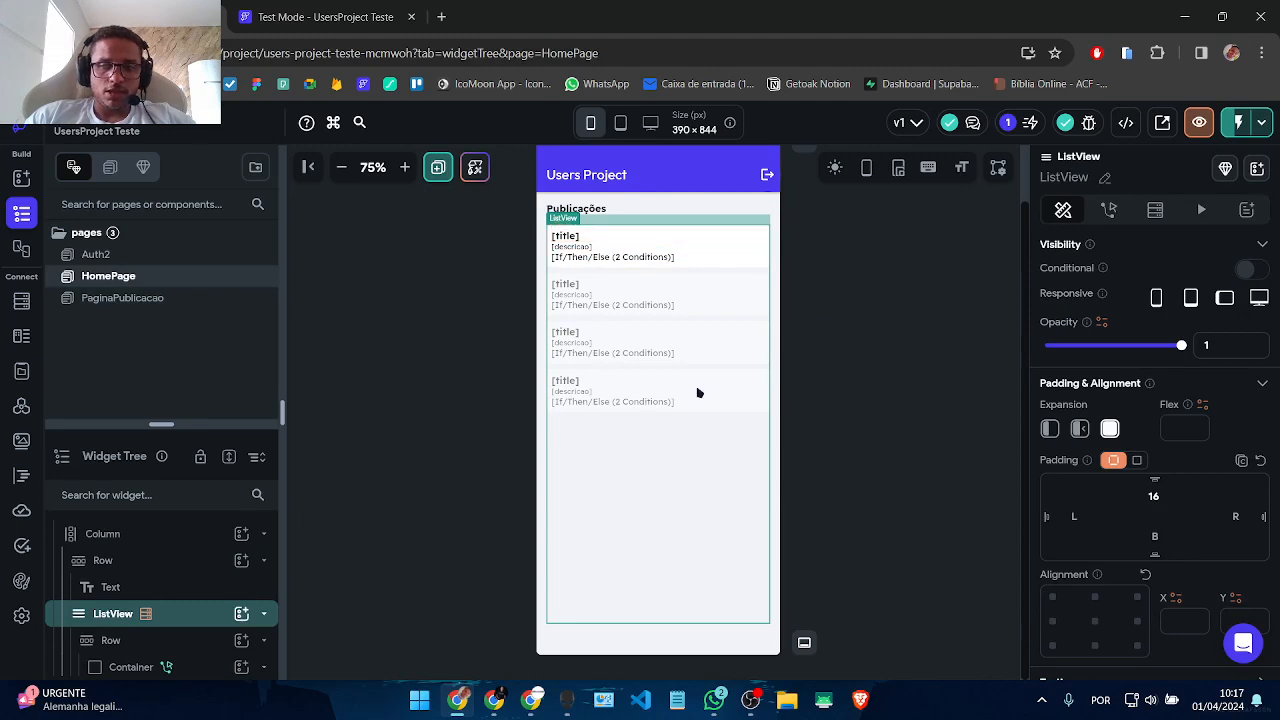
click(1155, 209)
click(1072, 288)
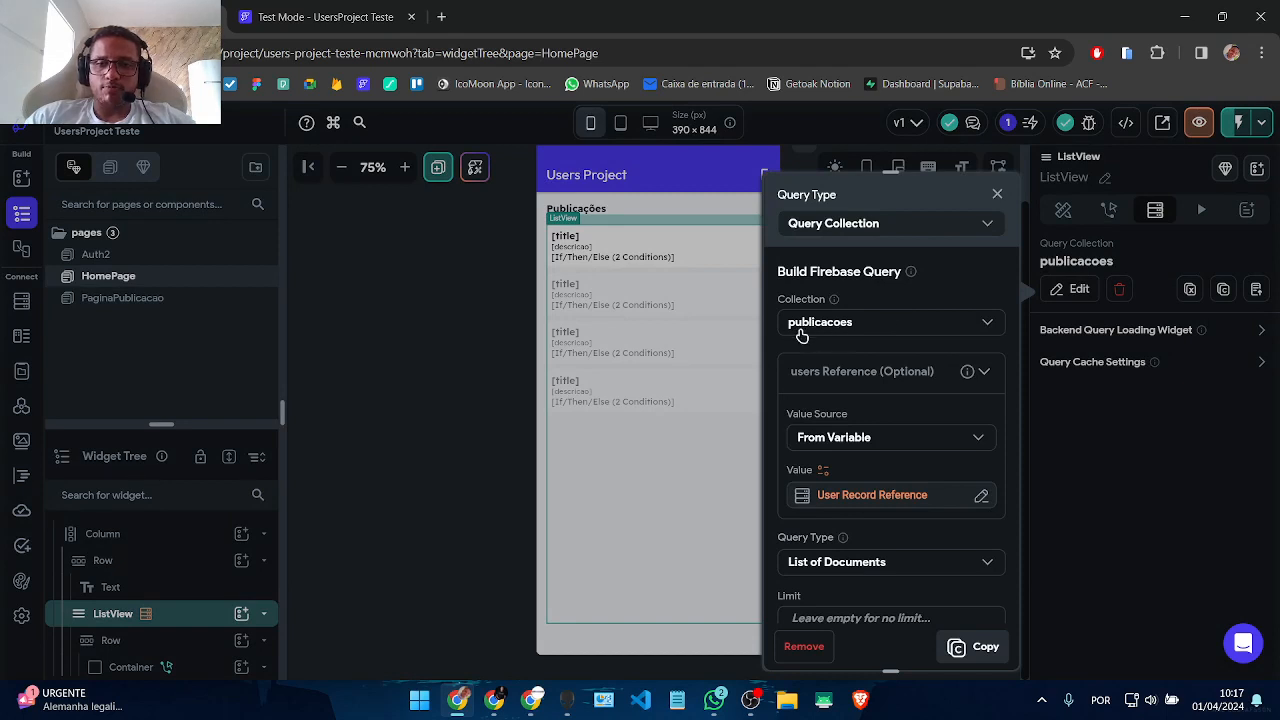
scroll(885, 490, down, 3)
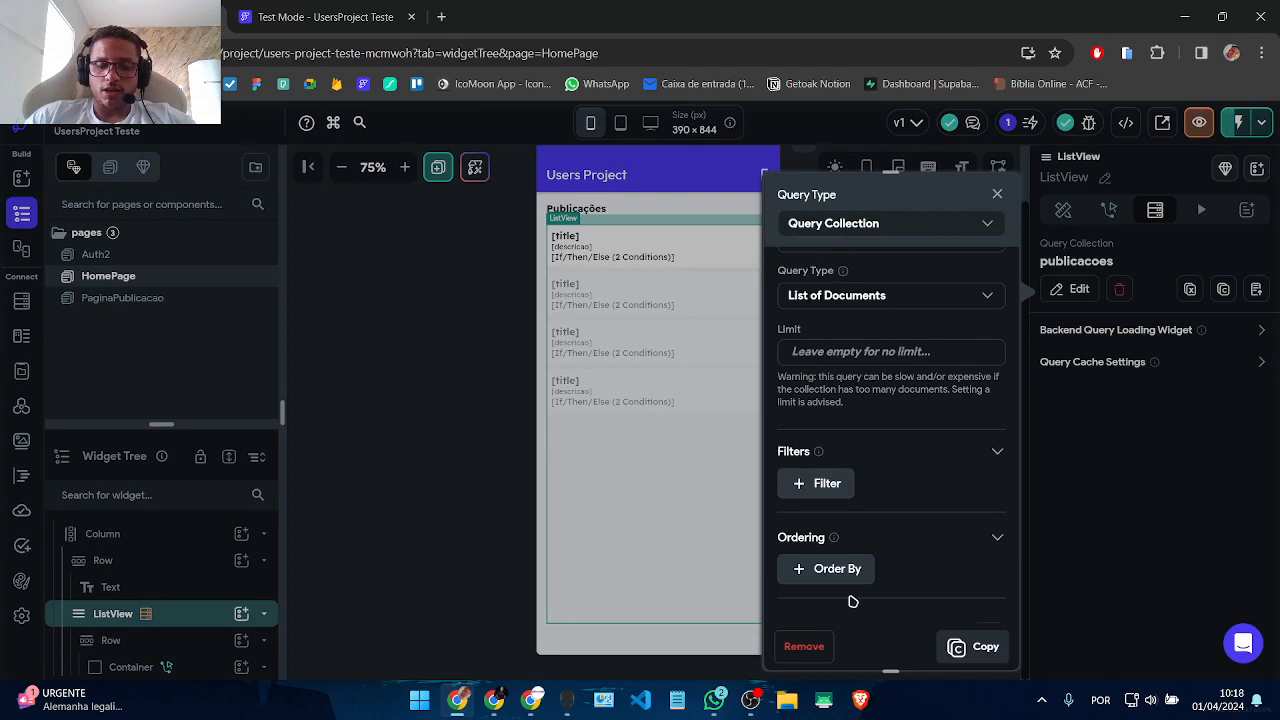
click(493, 307)
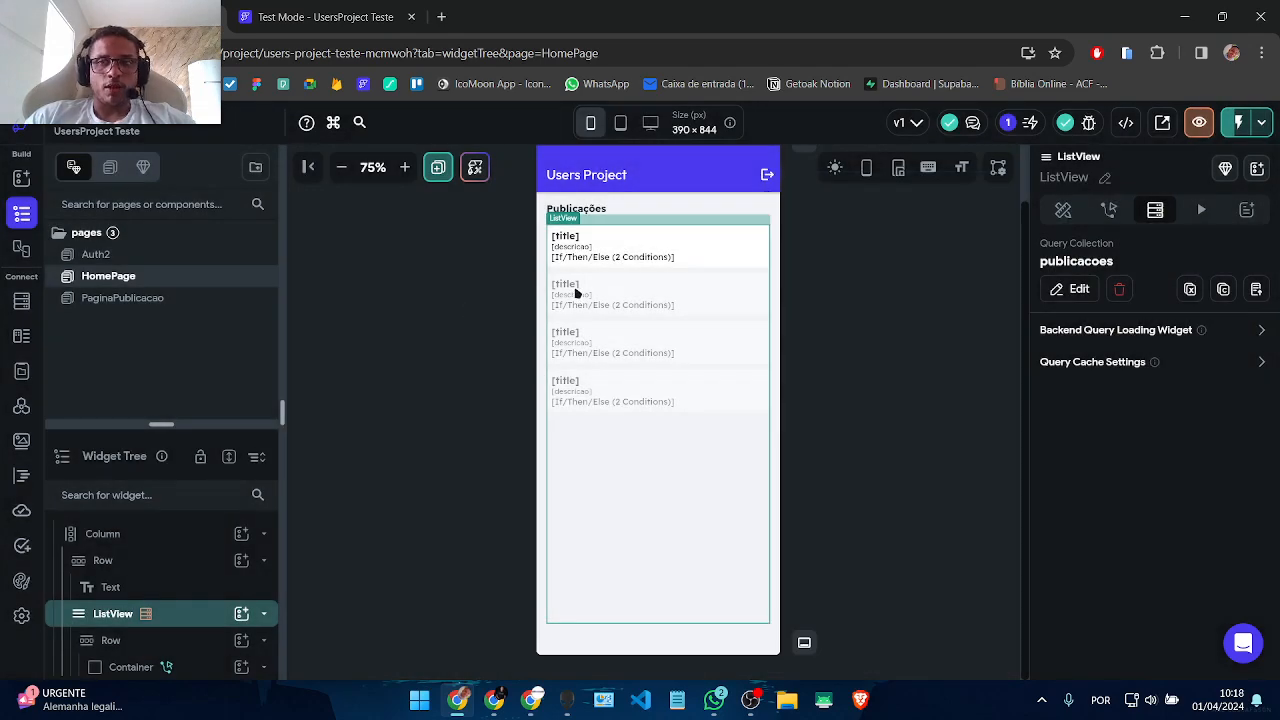
click(98, 303)
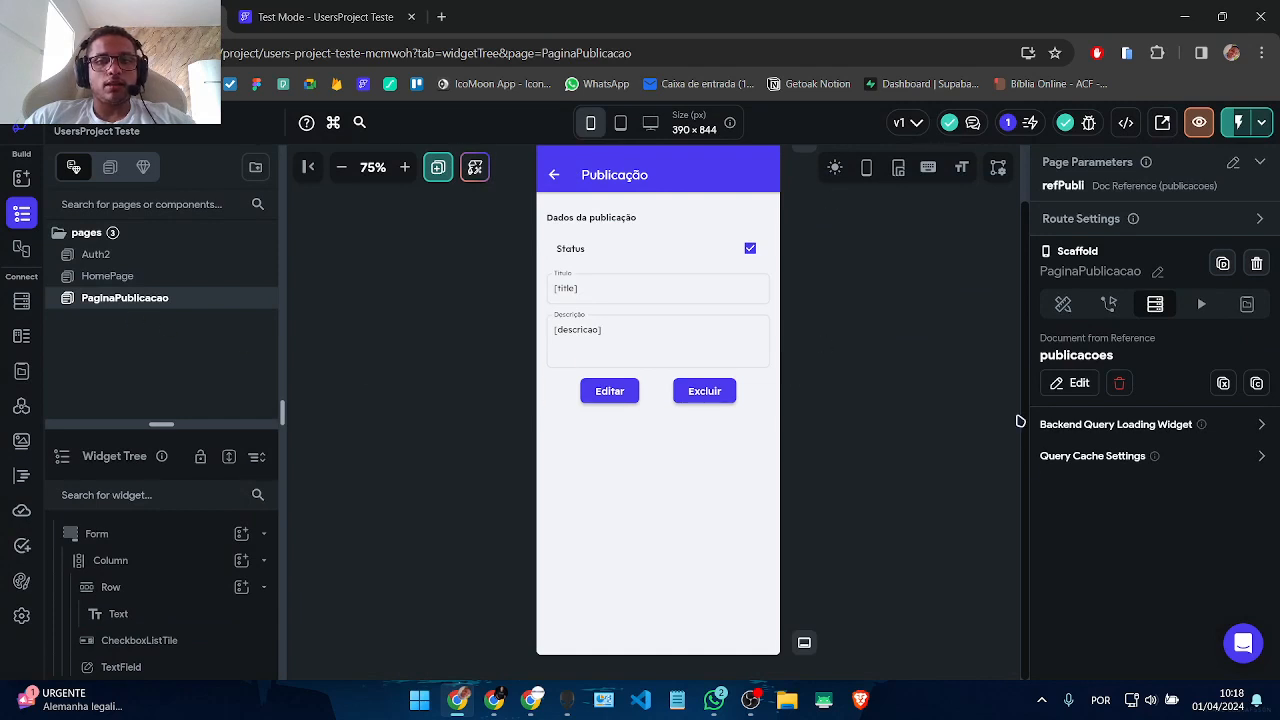
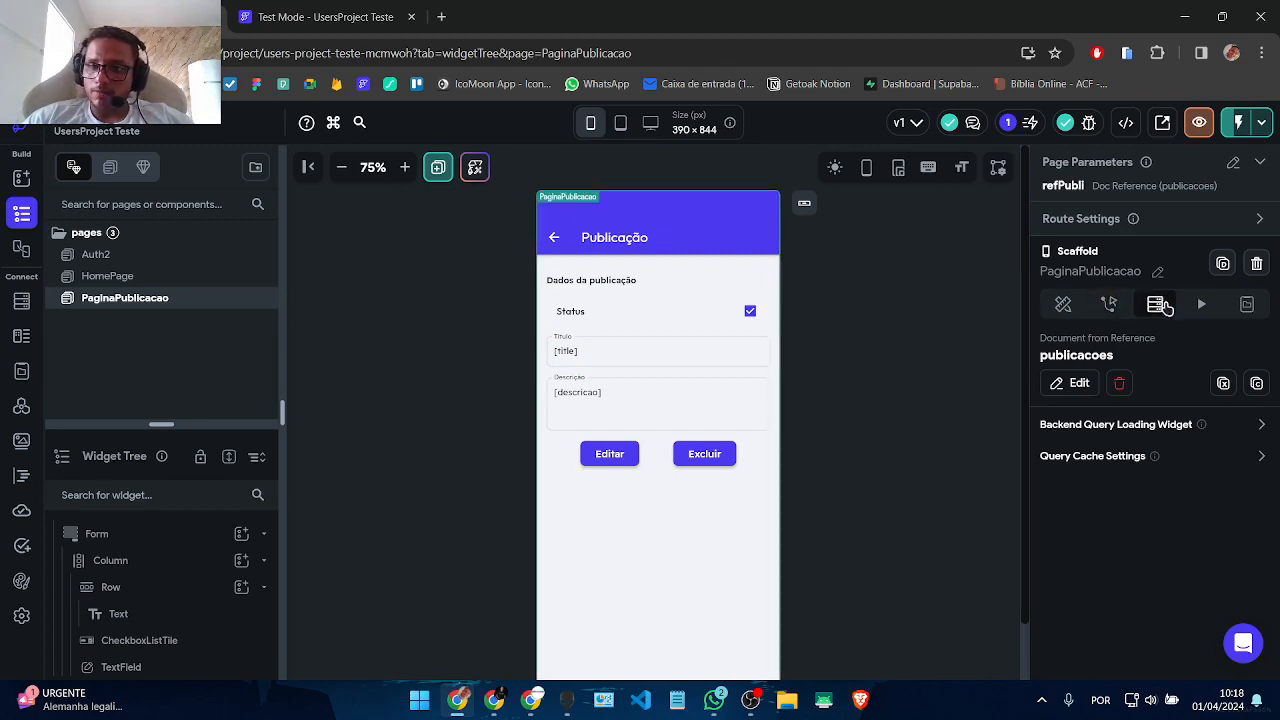
Step: Review the page's refPubli Document from Reference query, then select the Editar button
click(1072, 382)
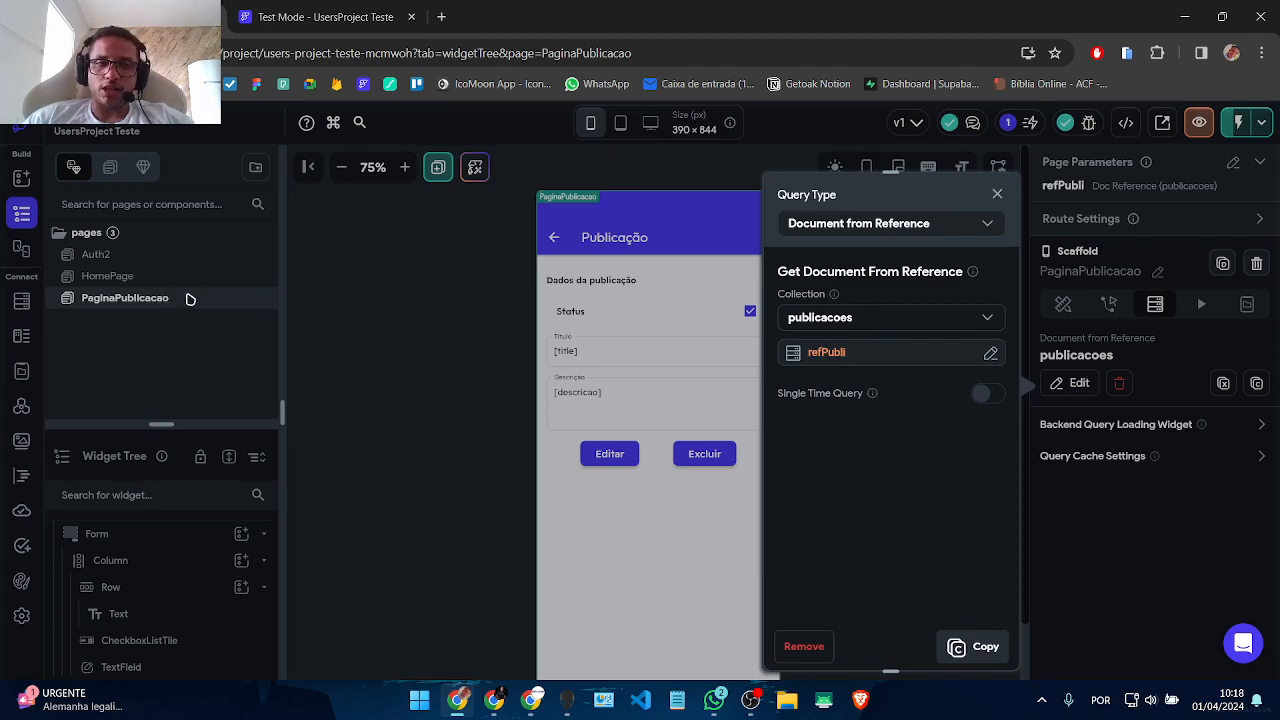
click(995, 192)
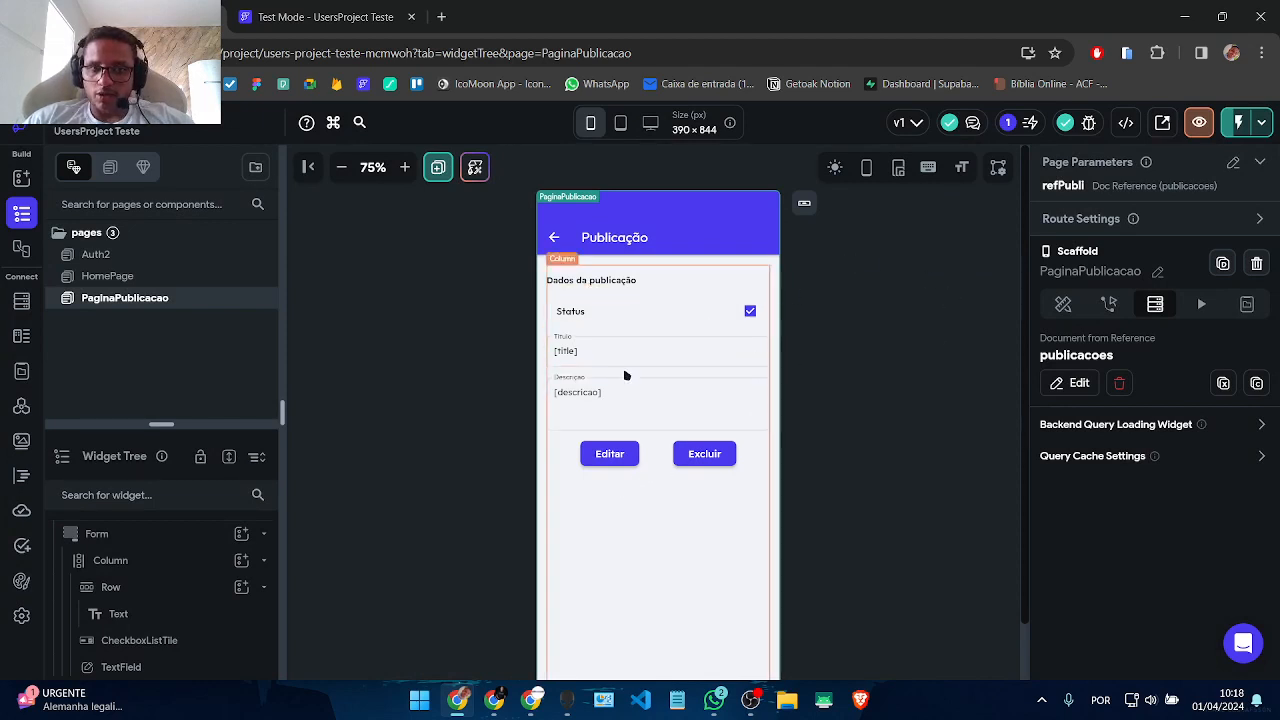
click(100, 277)
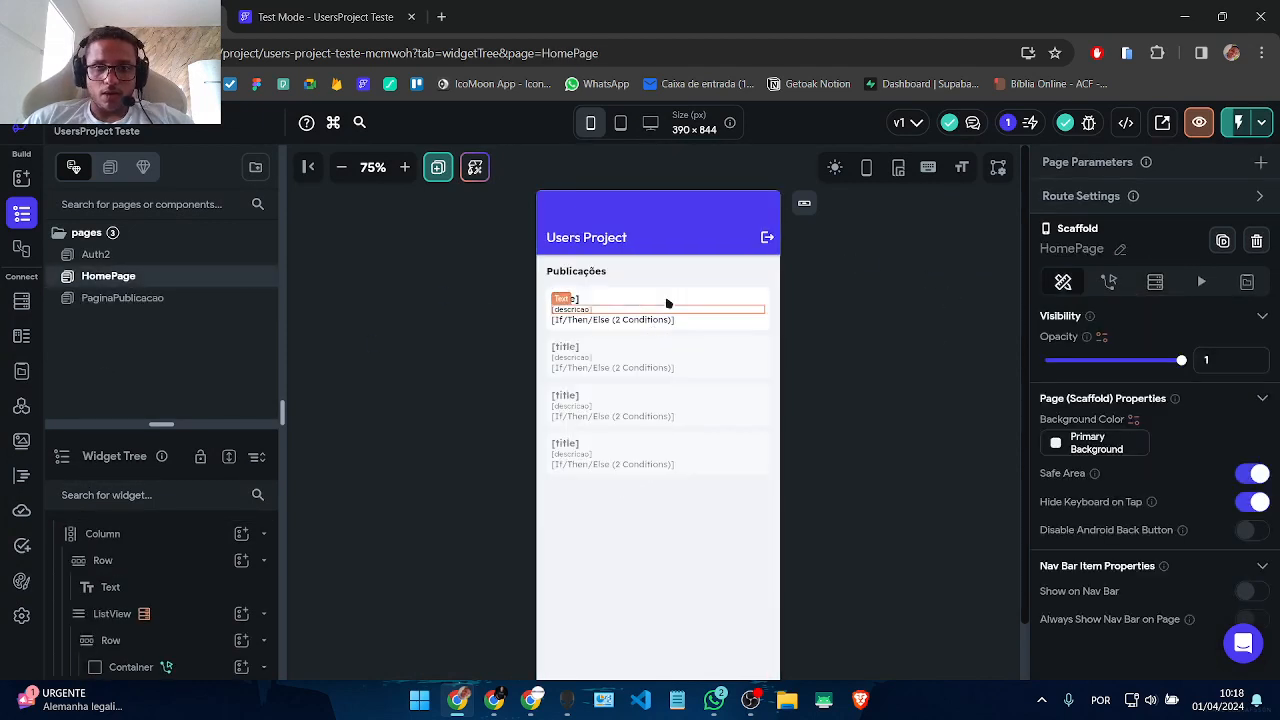
click(106, 299)
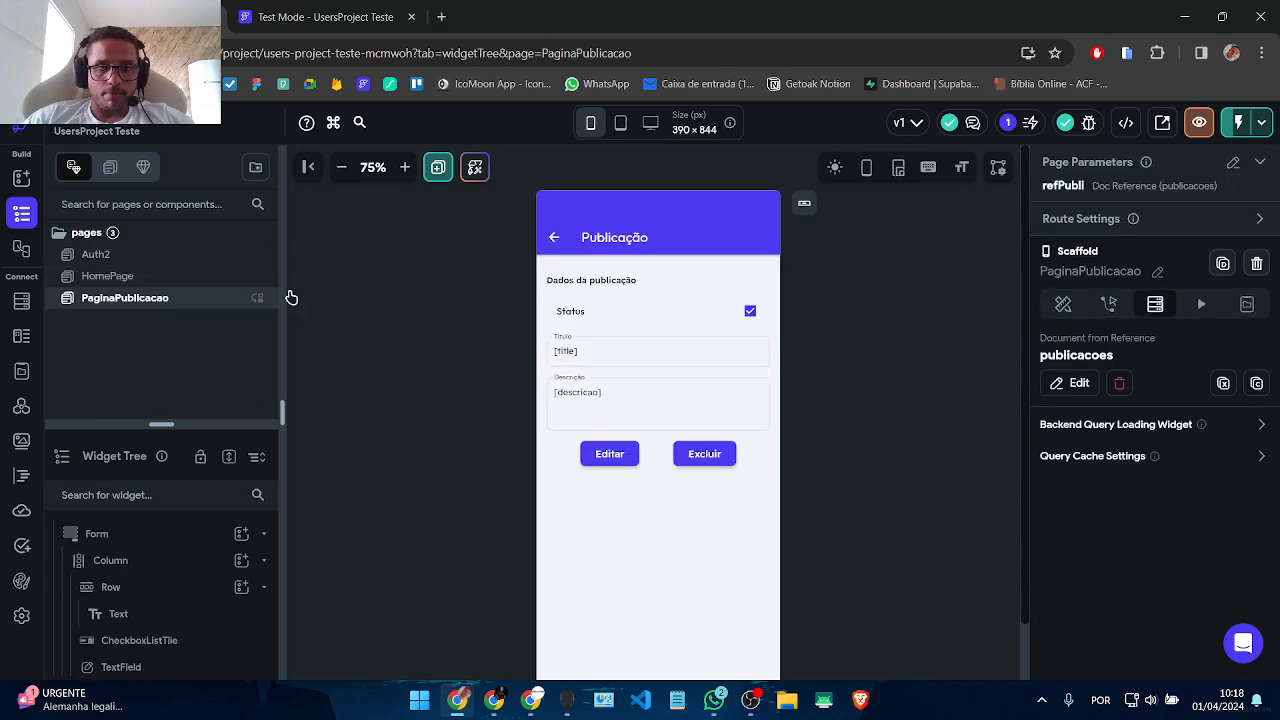
click(1077, 383)
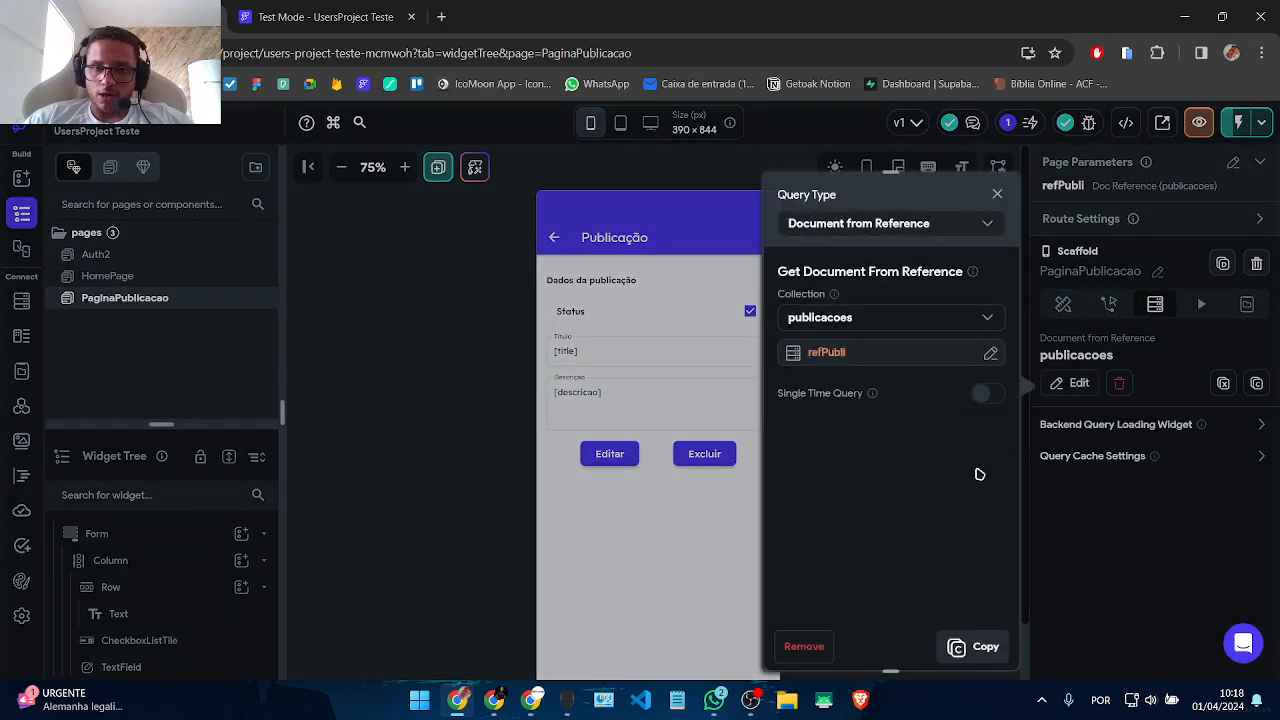
click(997, 194)
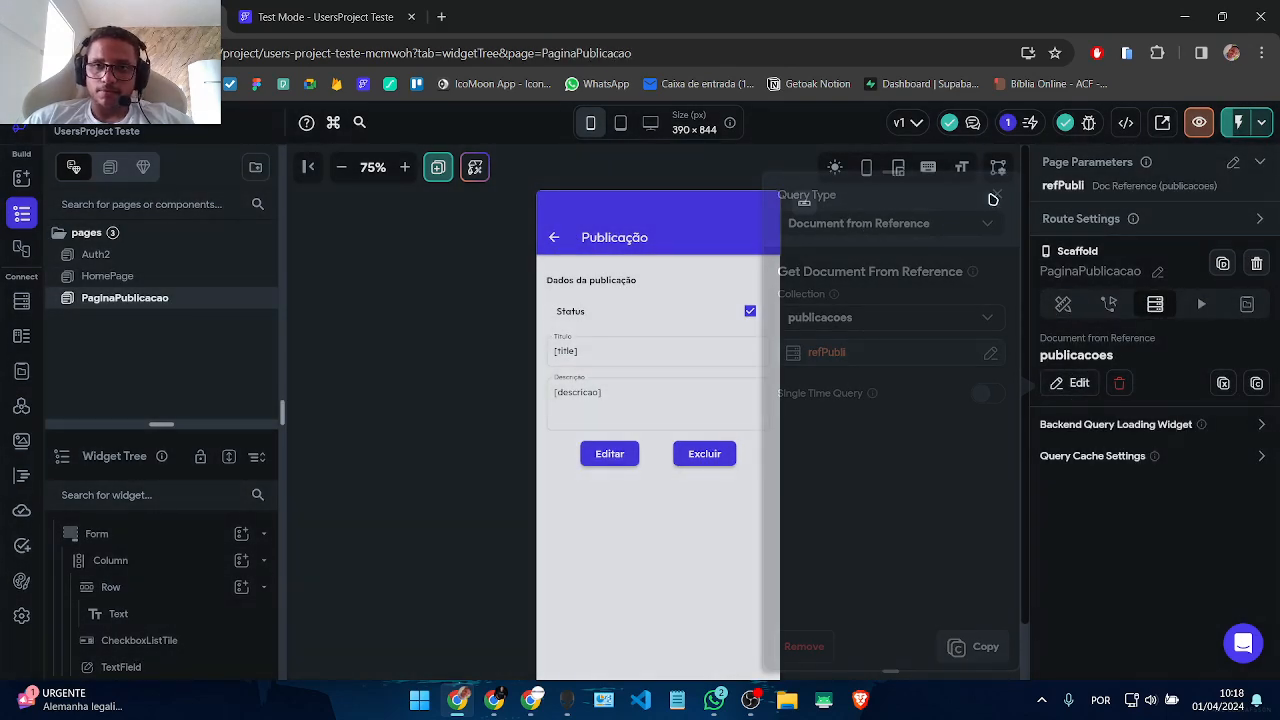
click(621, 460)
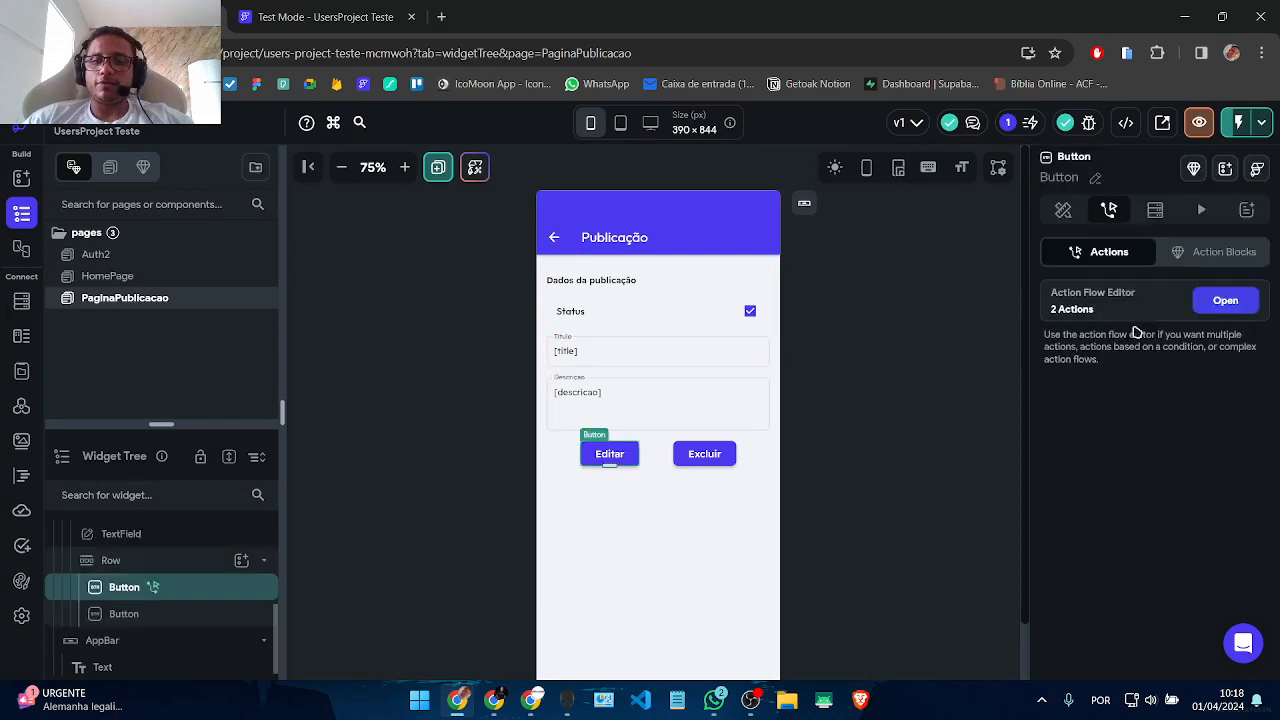
Step: Add title, descricao and Active to the refPubli Update Document, leaving out created_time
click(1225, 301)
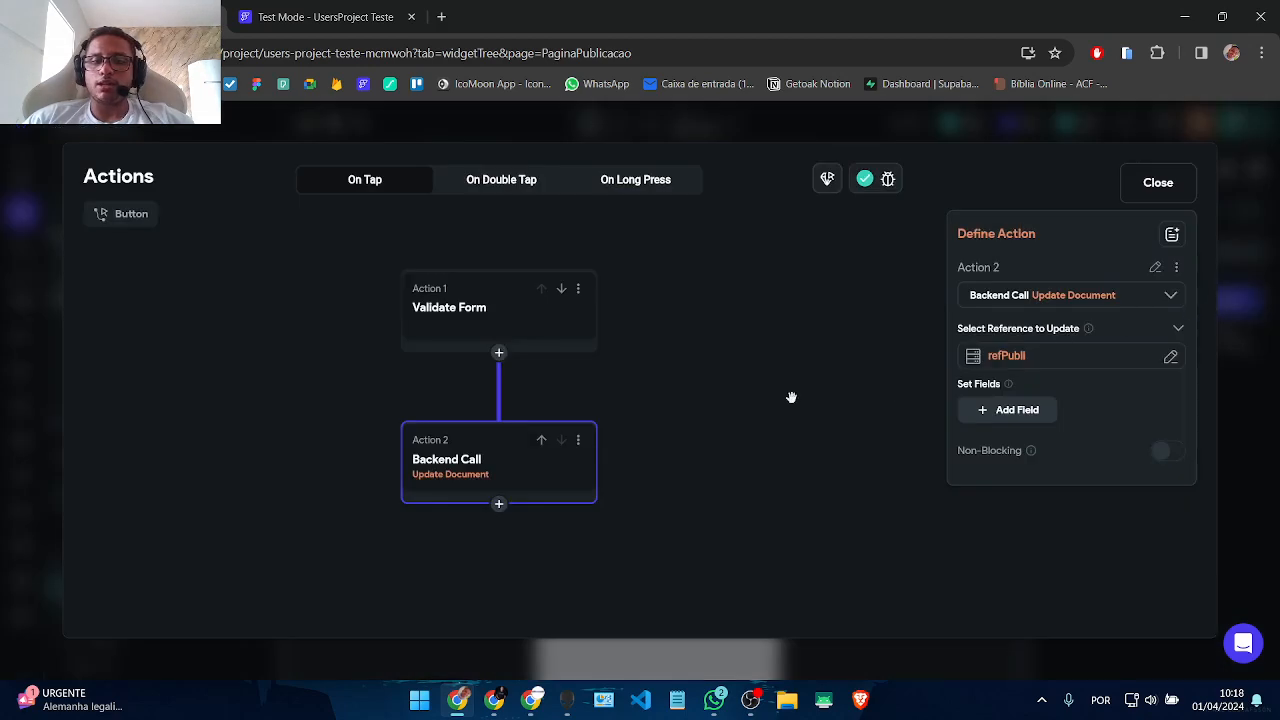
click(995, 410)
click(1000, 458)
click(1004, 492)
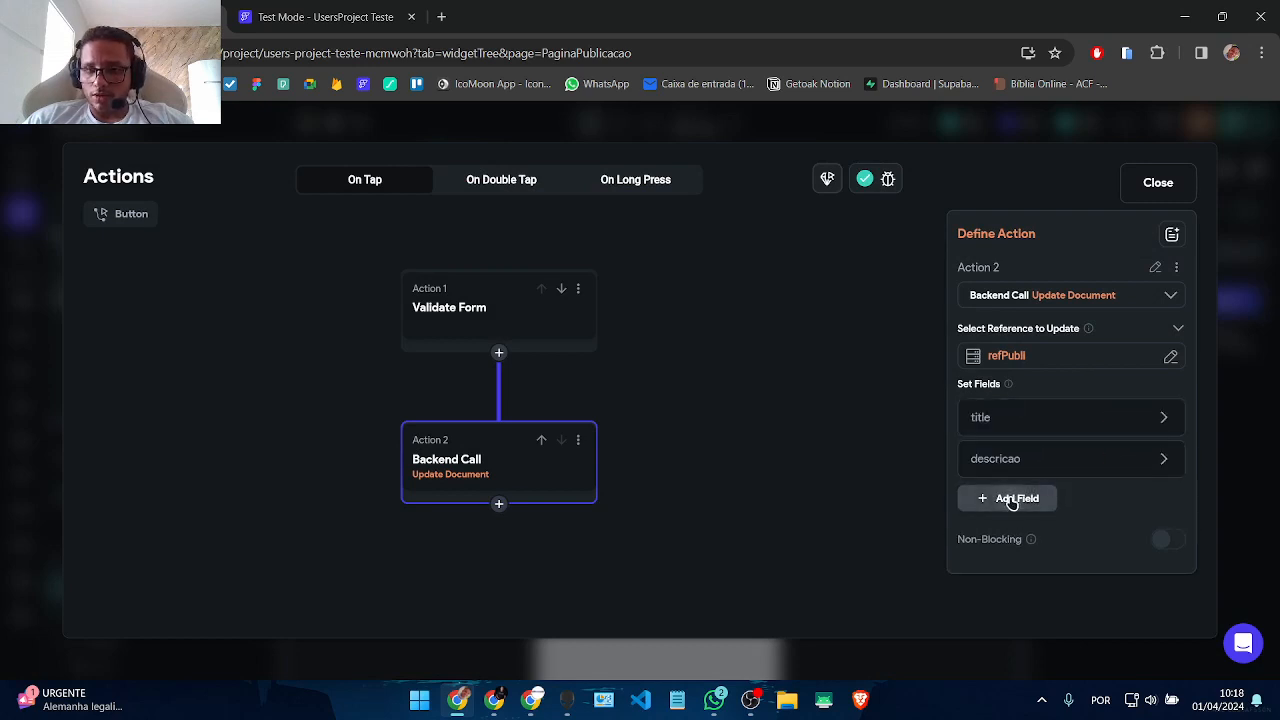
click(1018, 552)
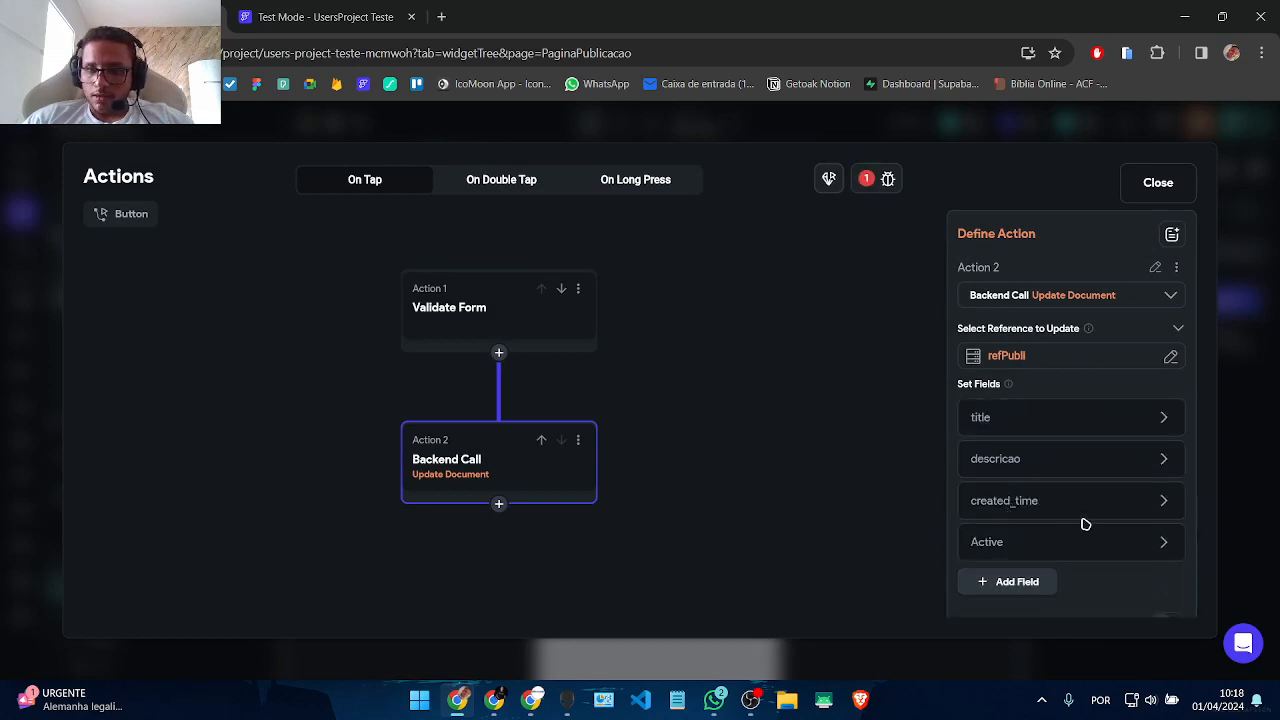
click(1122, 505)
click(984, 543)
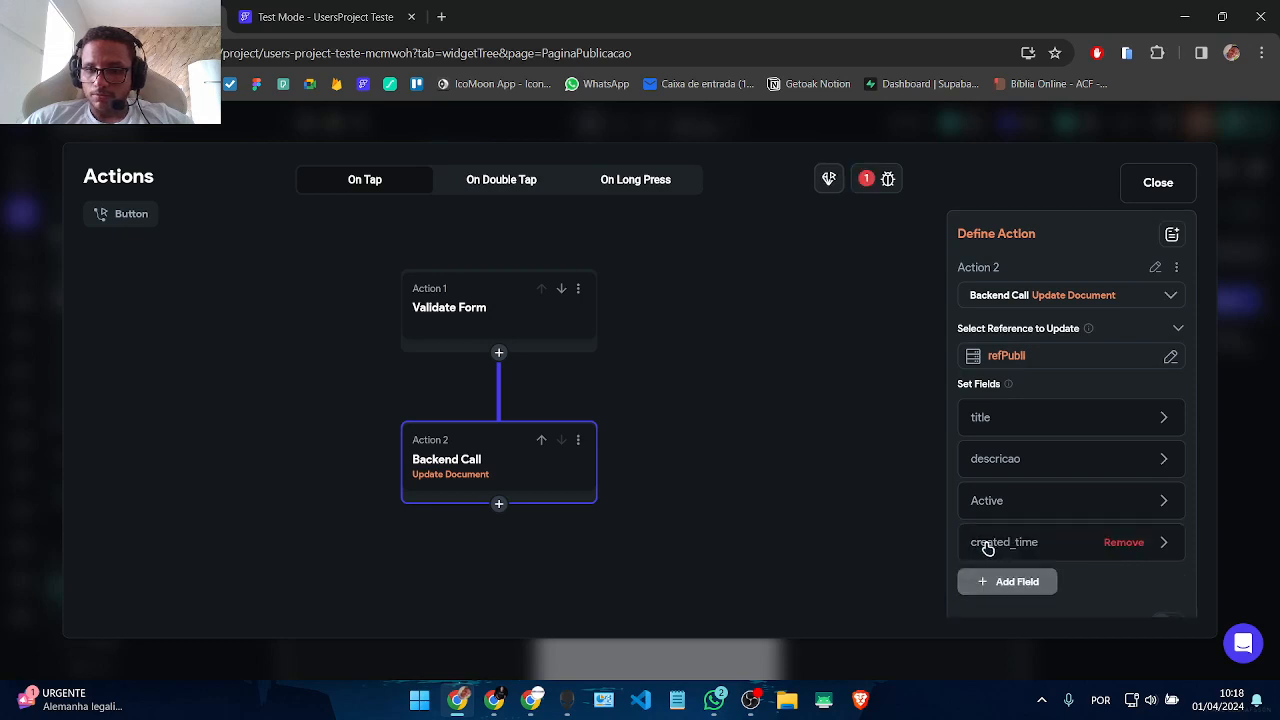
scroll(1051, 554, down, 1)
click(1145, 497)
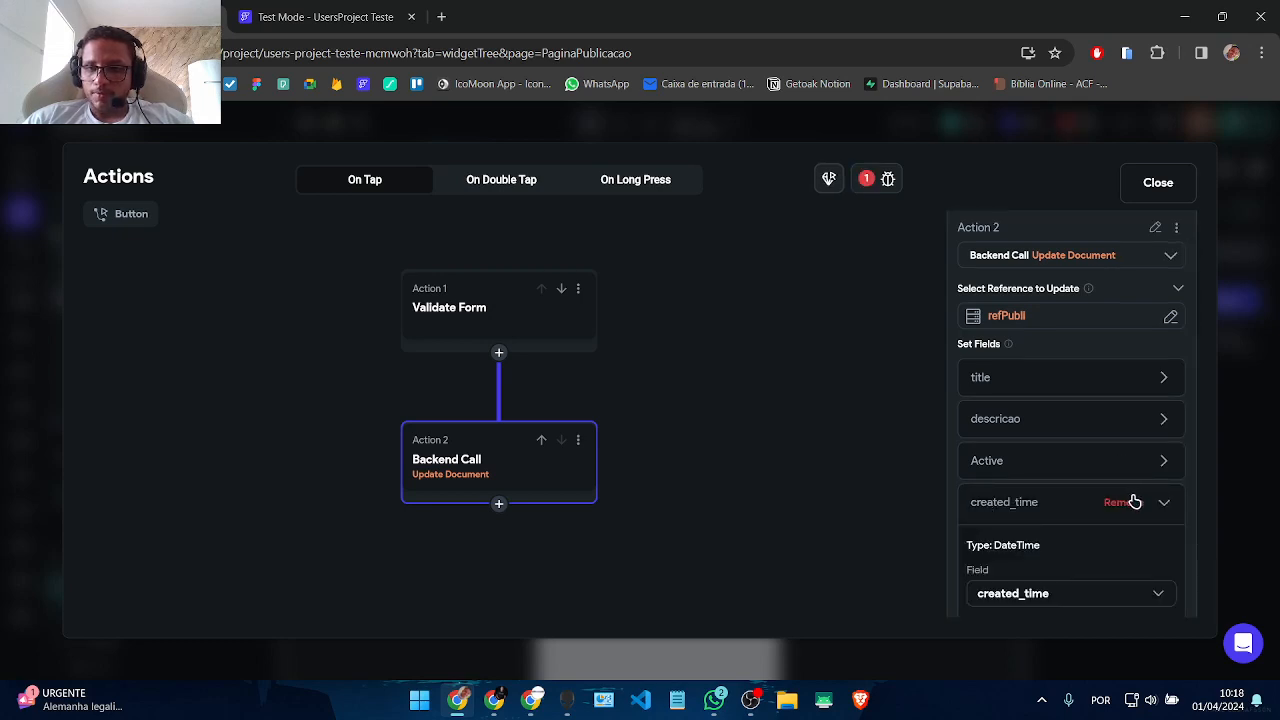
click(1140, 497)
click(1110, 502)
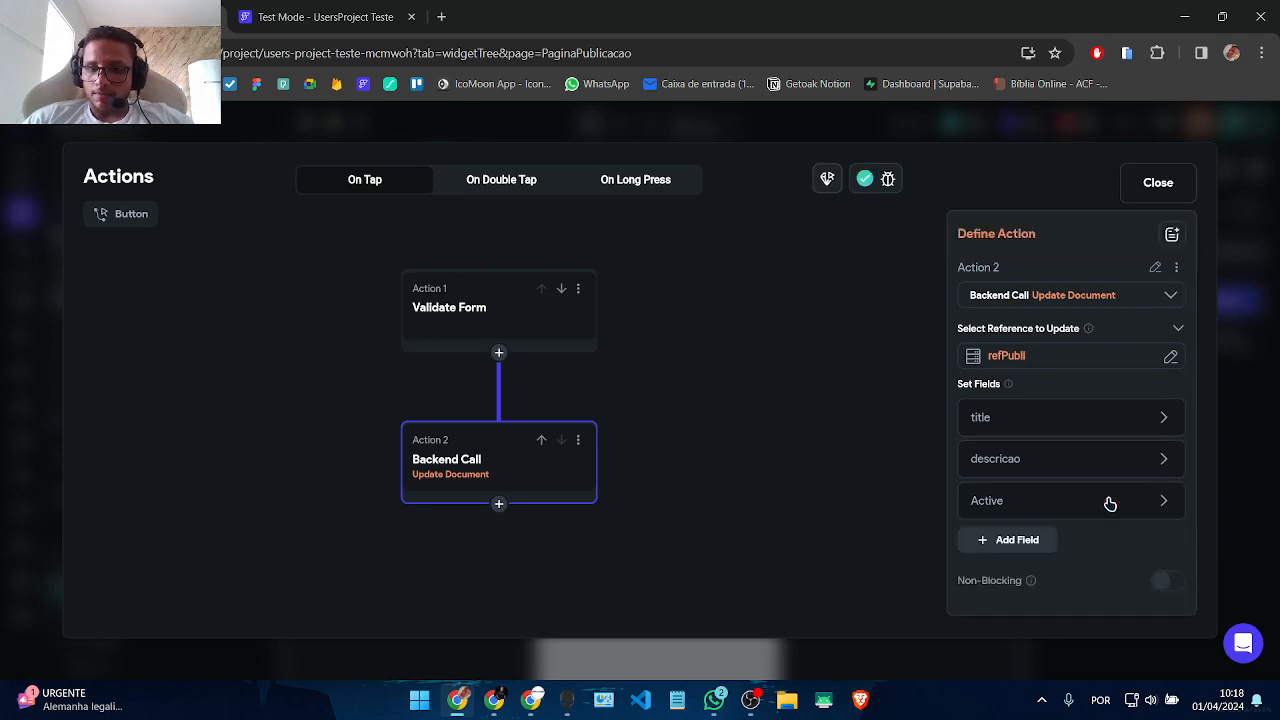
click(995, 419)
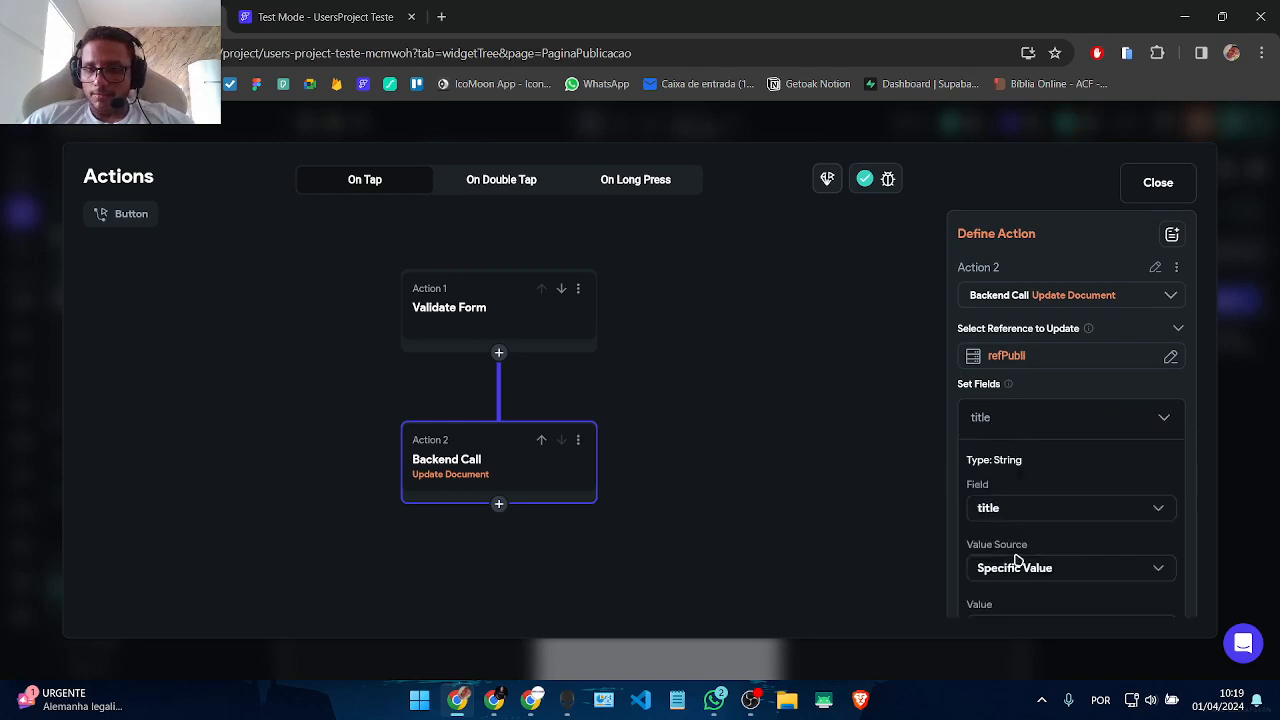
Step: Fill the update's title field from the TextField 1 widget state
scroll(1014, 560, down, 4)
click(1022, 354)
click(1022, 356)
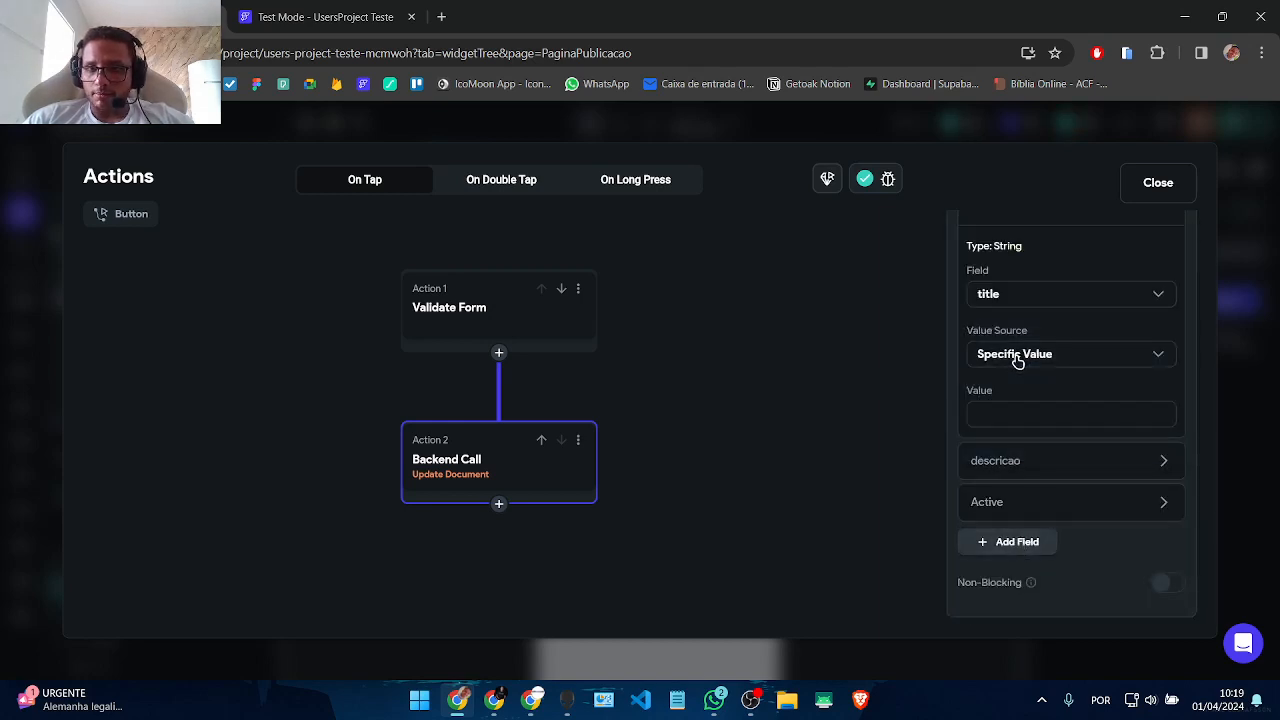
click(1017, 358)
click(1014, 392)
click(1014, 417)
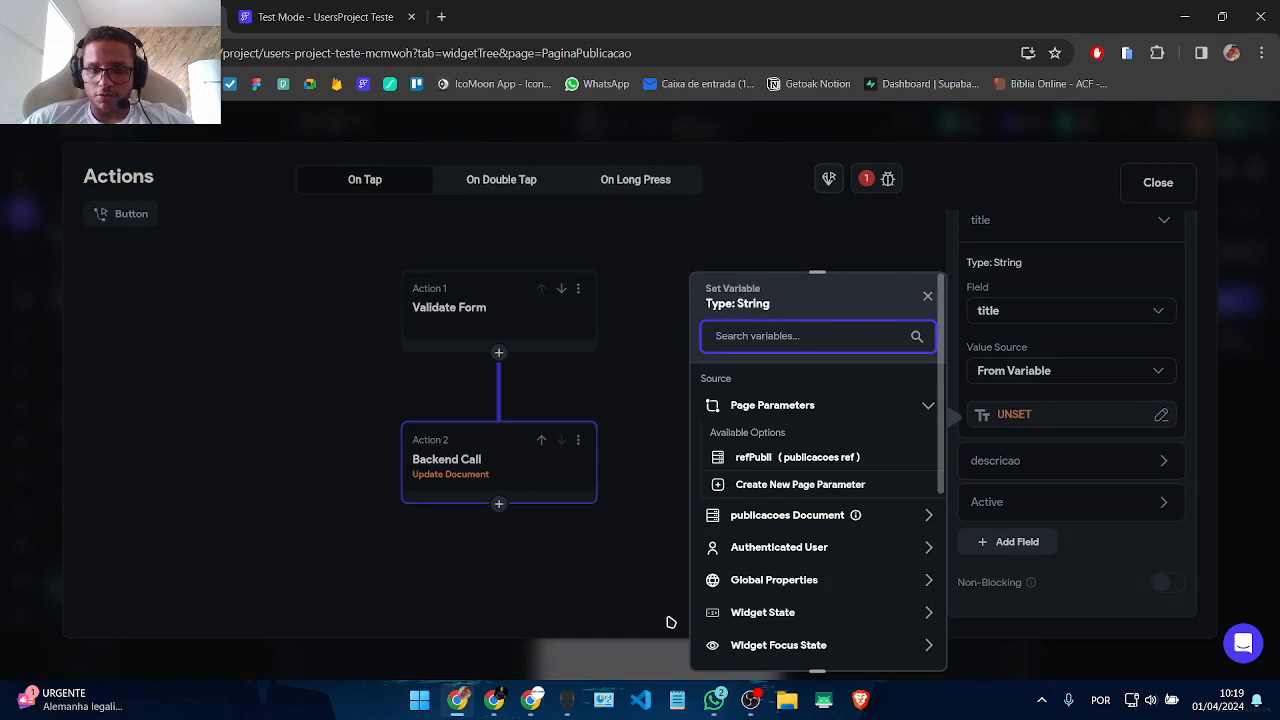
scroll(815, 588, down, 2)
click(792, 480)
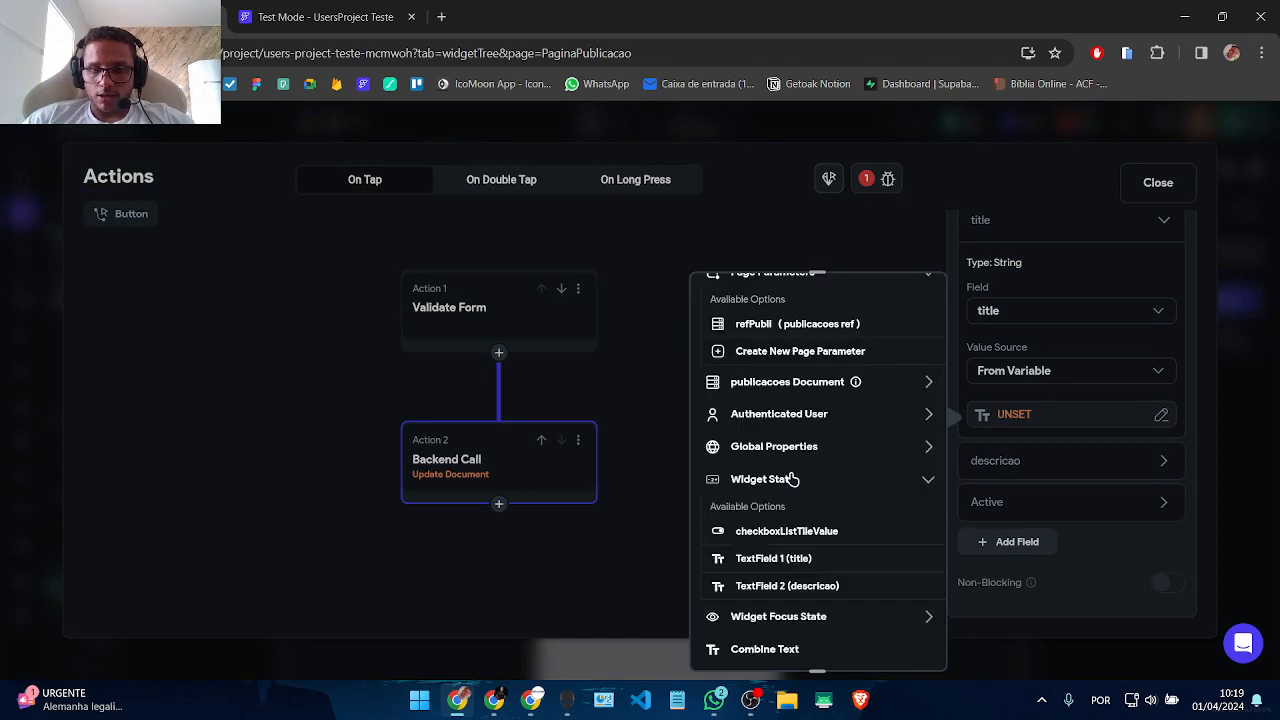
click(790, 560)
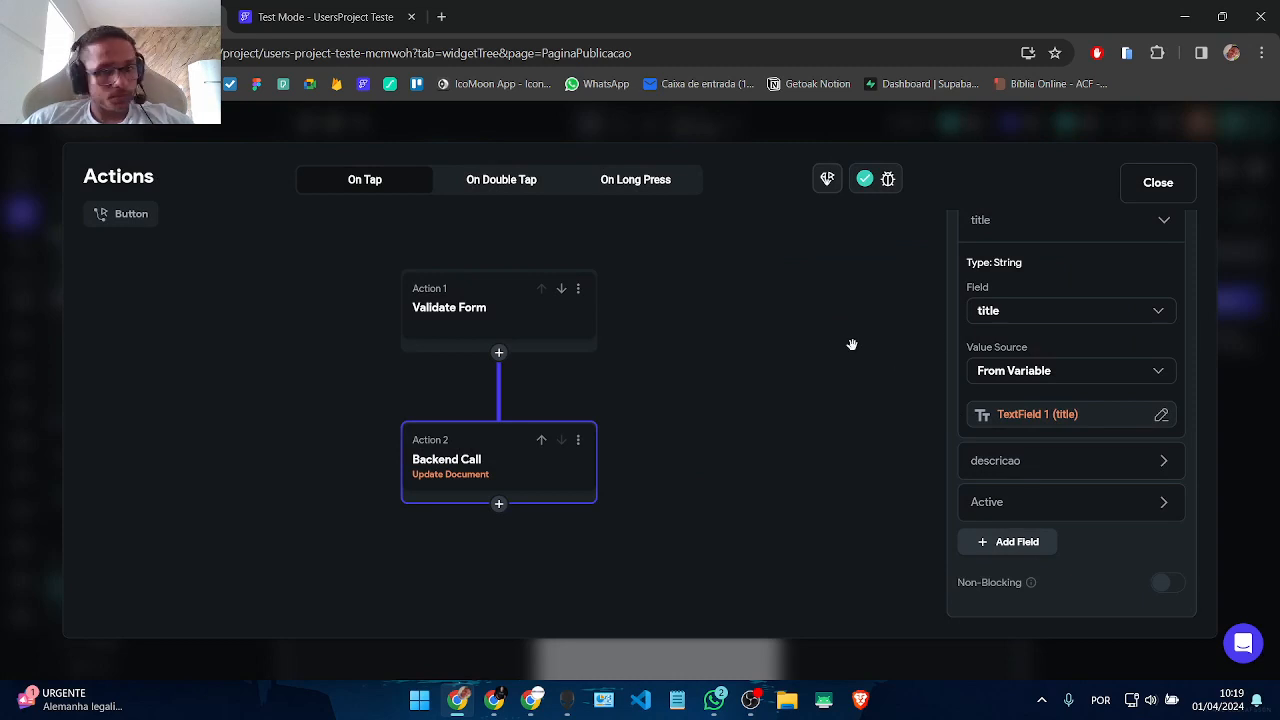
Step: Fill the descricao field from the TextField 2 widget state and close the editor
click(1020, 462)
scroll(1005, 445, down, 2)
click(995, 398)
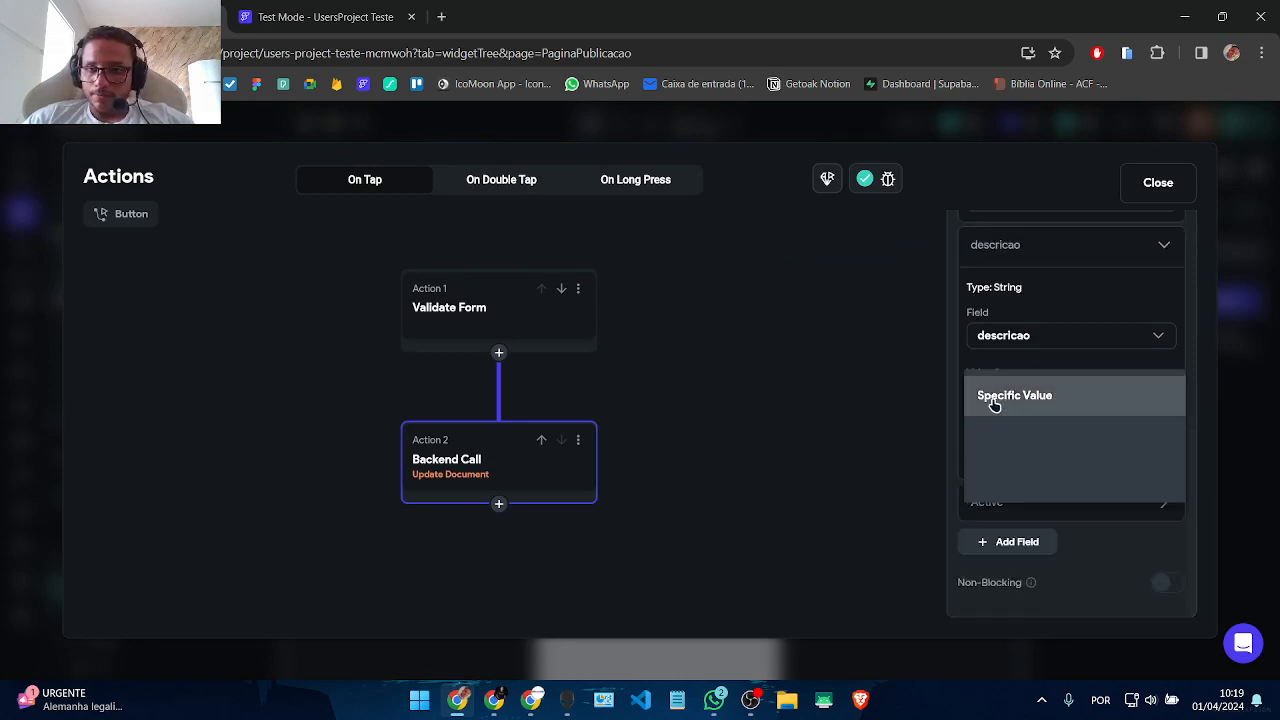
click(995, 452)
click(995, 457)
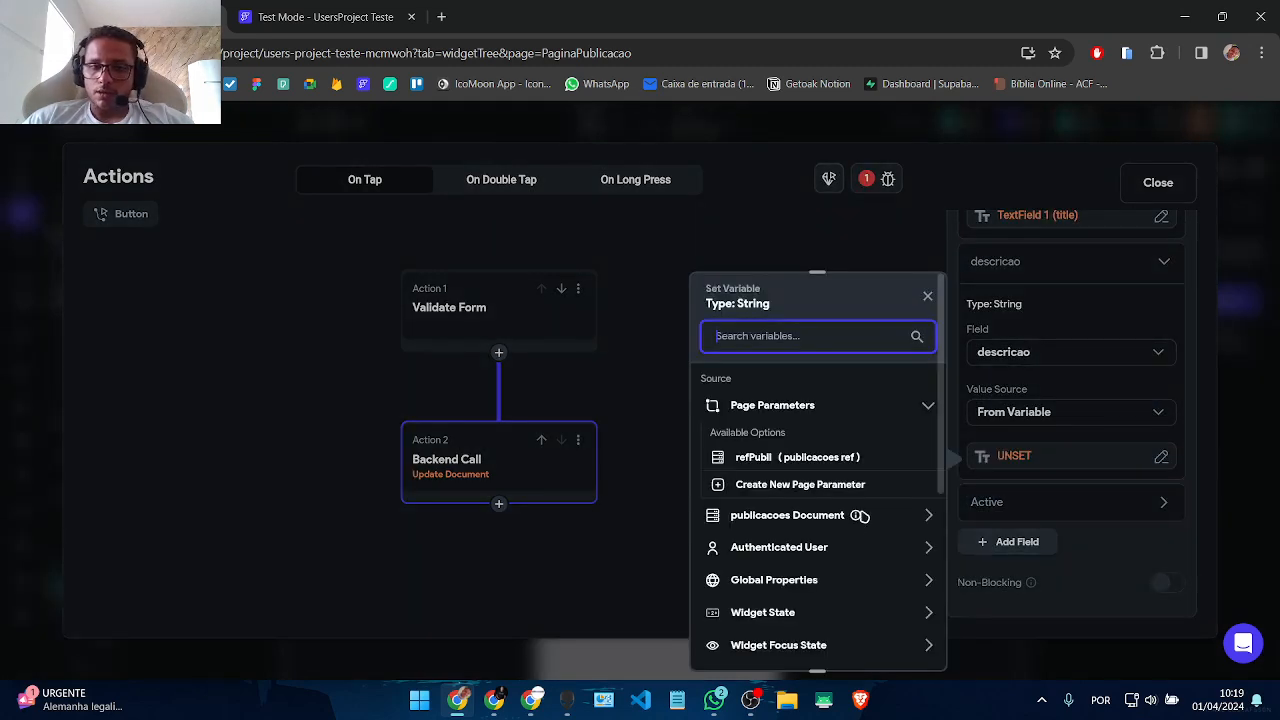
click(814, 517)
click(815, 520)
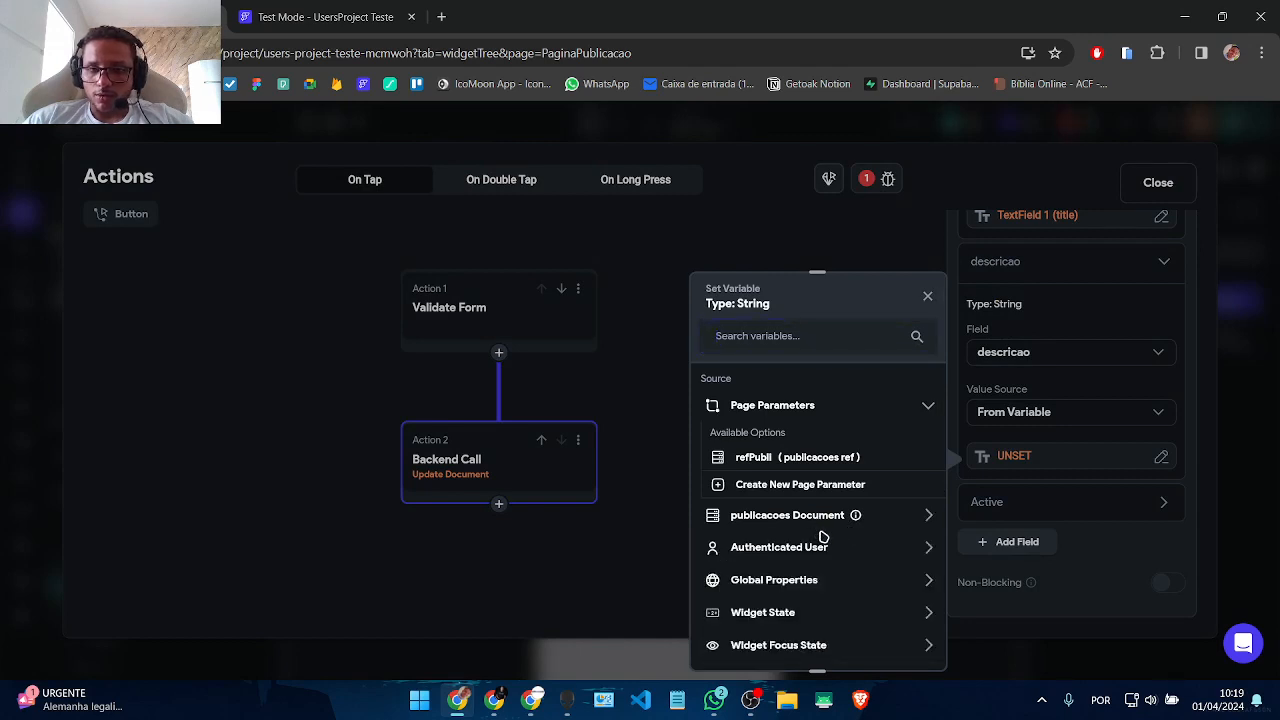
scroll(820, 537, down, 2)
click(797, 480)
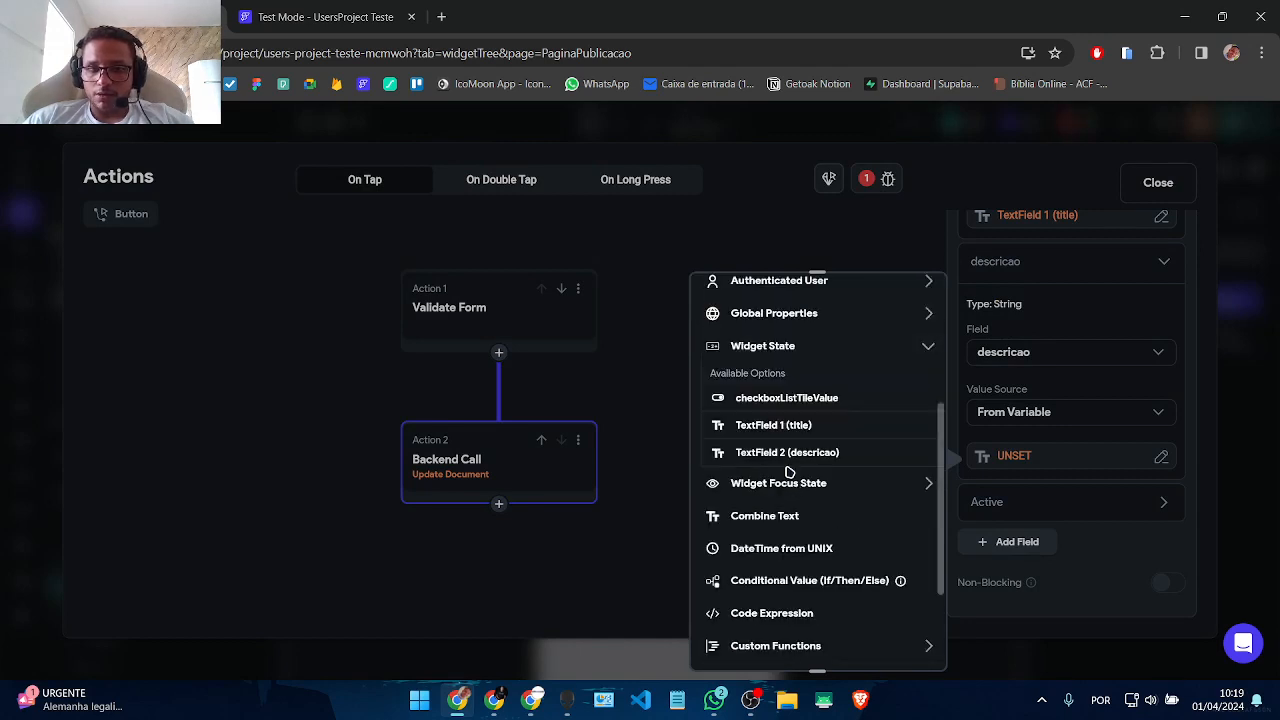
click(787, 455)
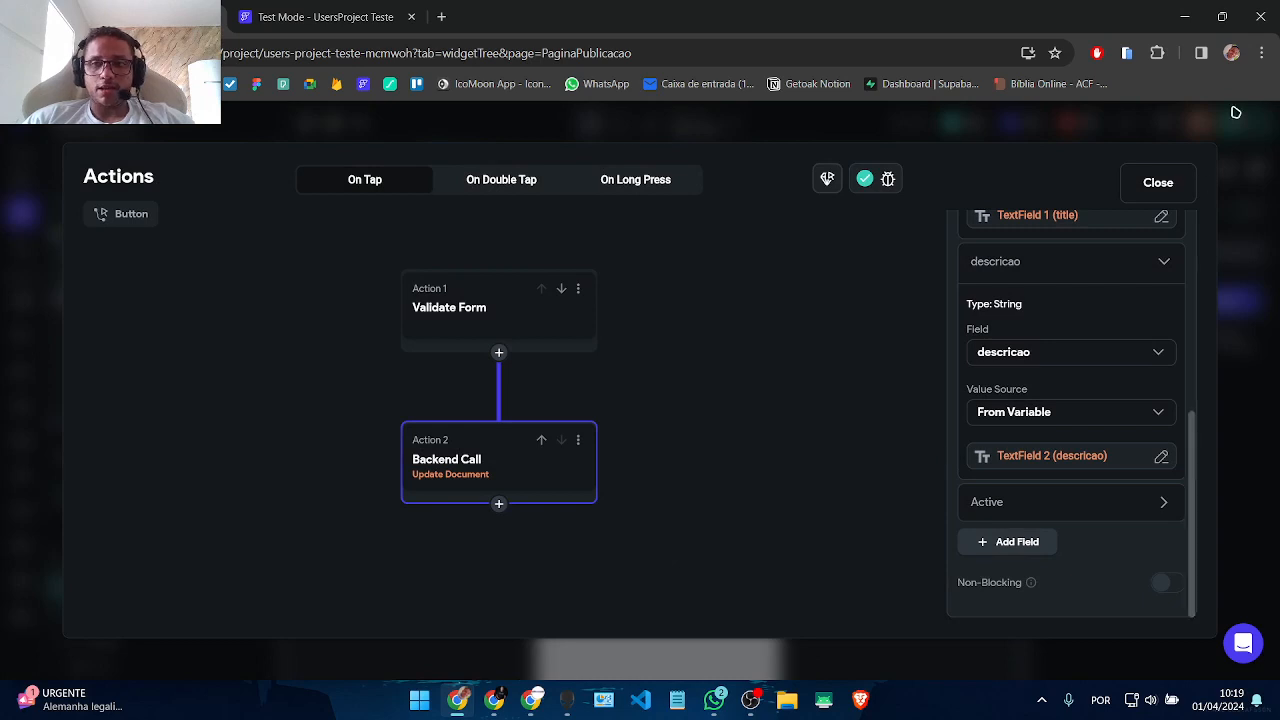
click(1158, 181)
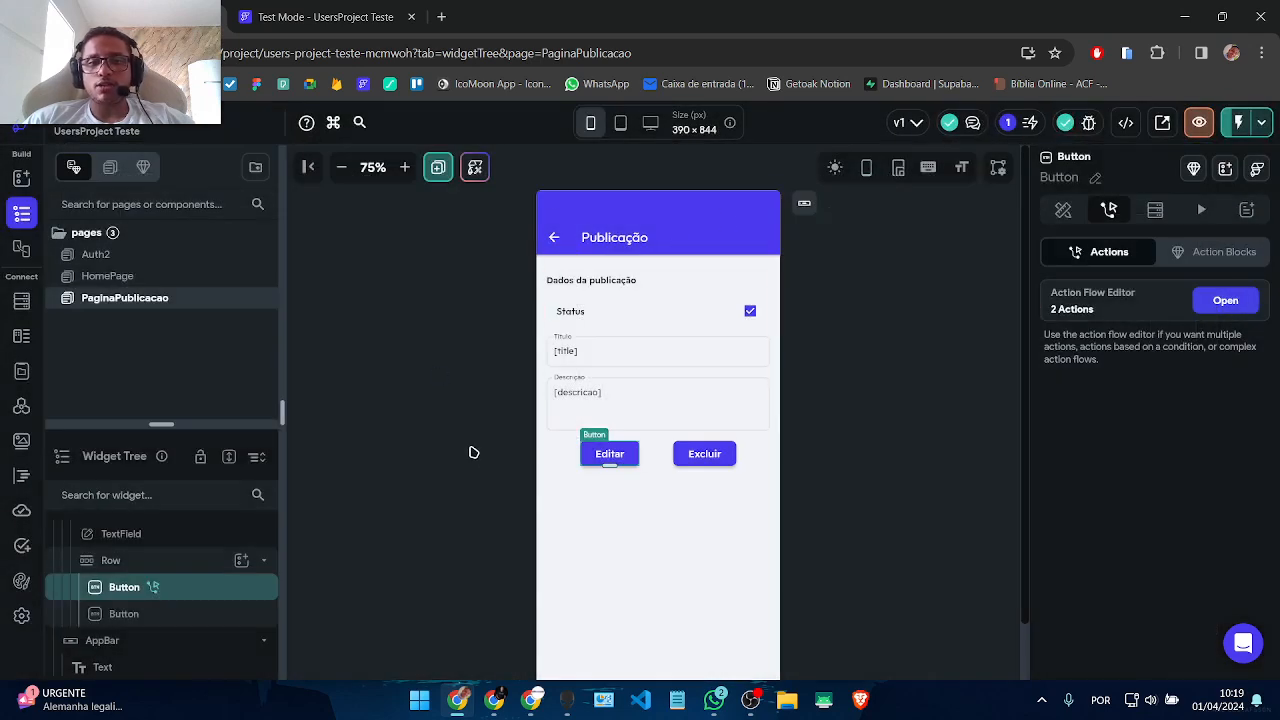
Step: Reselect the Editar button and bring up its Update Document call settings
click(583, 380)
click(597, 453)
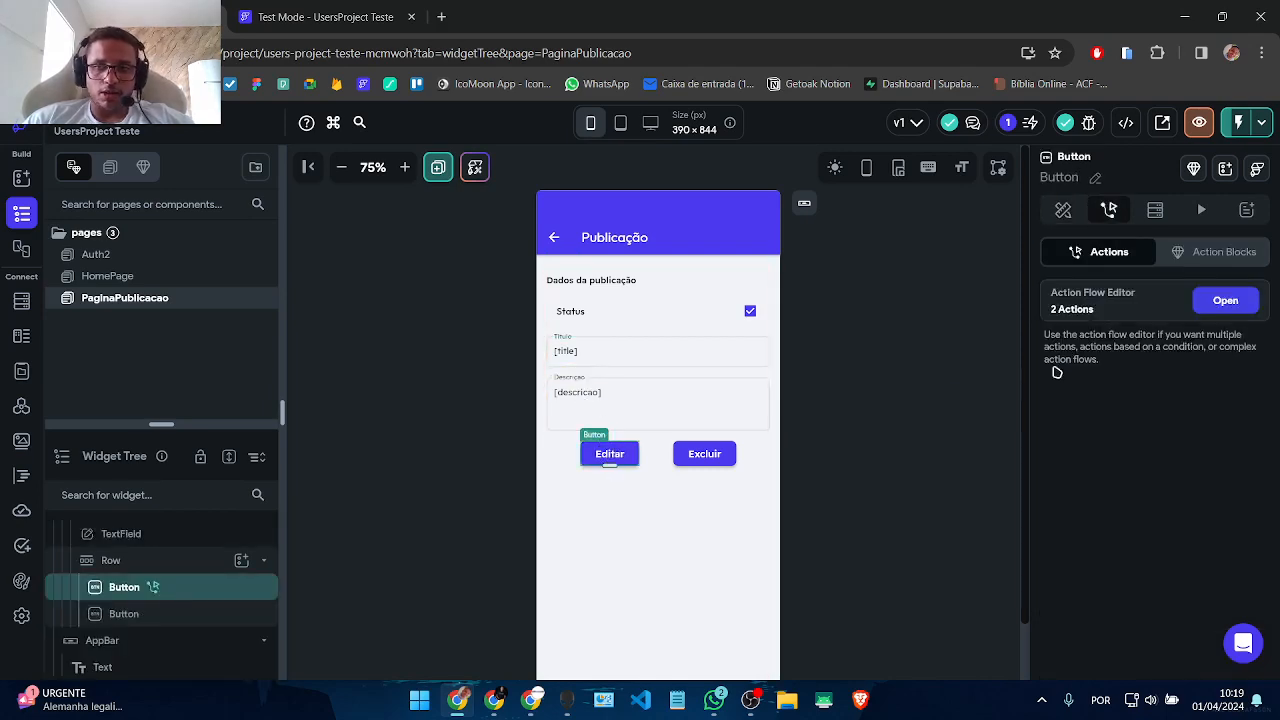
click(1225, 300)
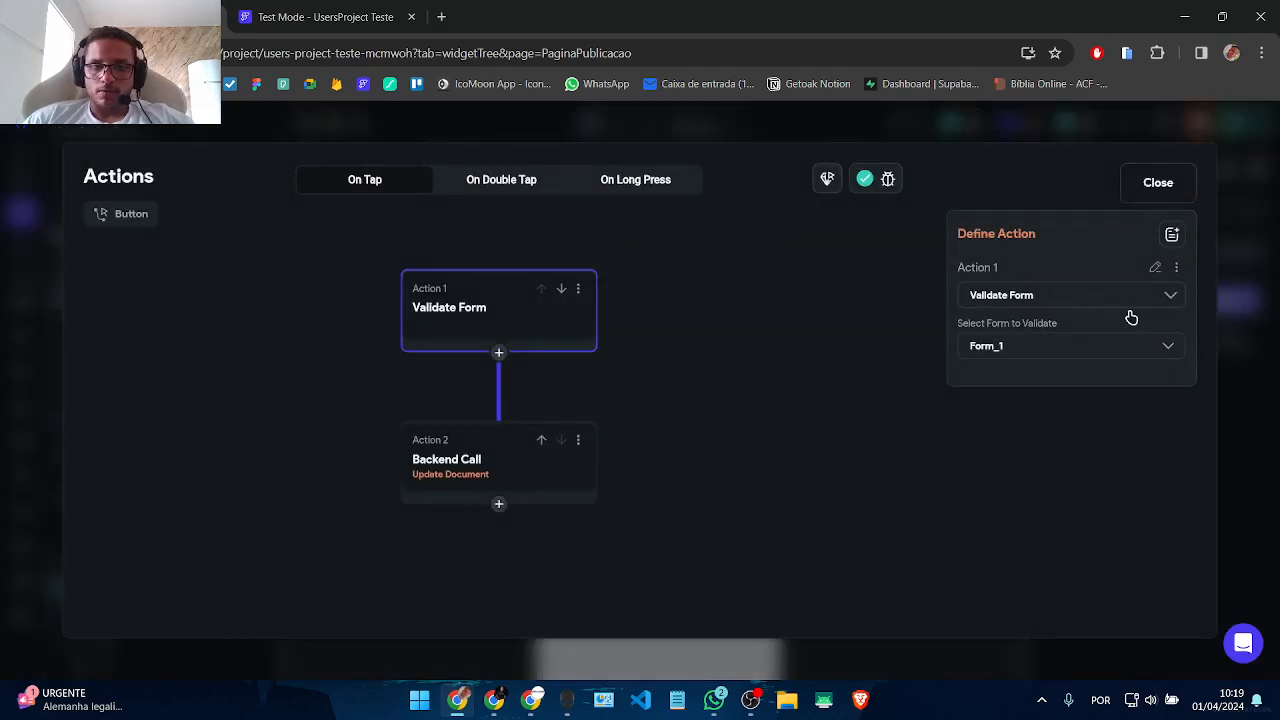
click(484, 480)
Step: Fill the Active field from the checkboxListTileValue widget state and close the editor
click(1002, 508)
scroll(1001, 490, down, 2)
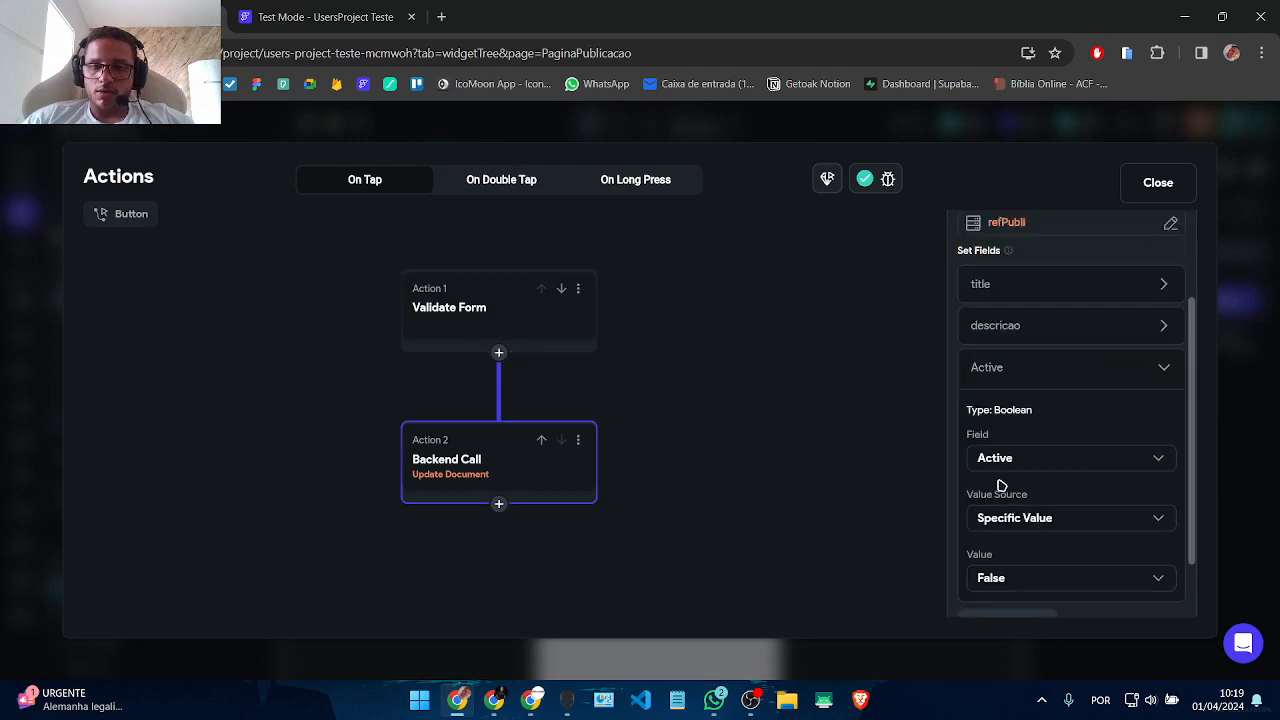
click(1010, 520)
click(1006, 560)
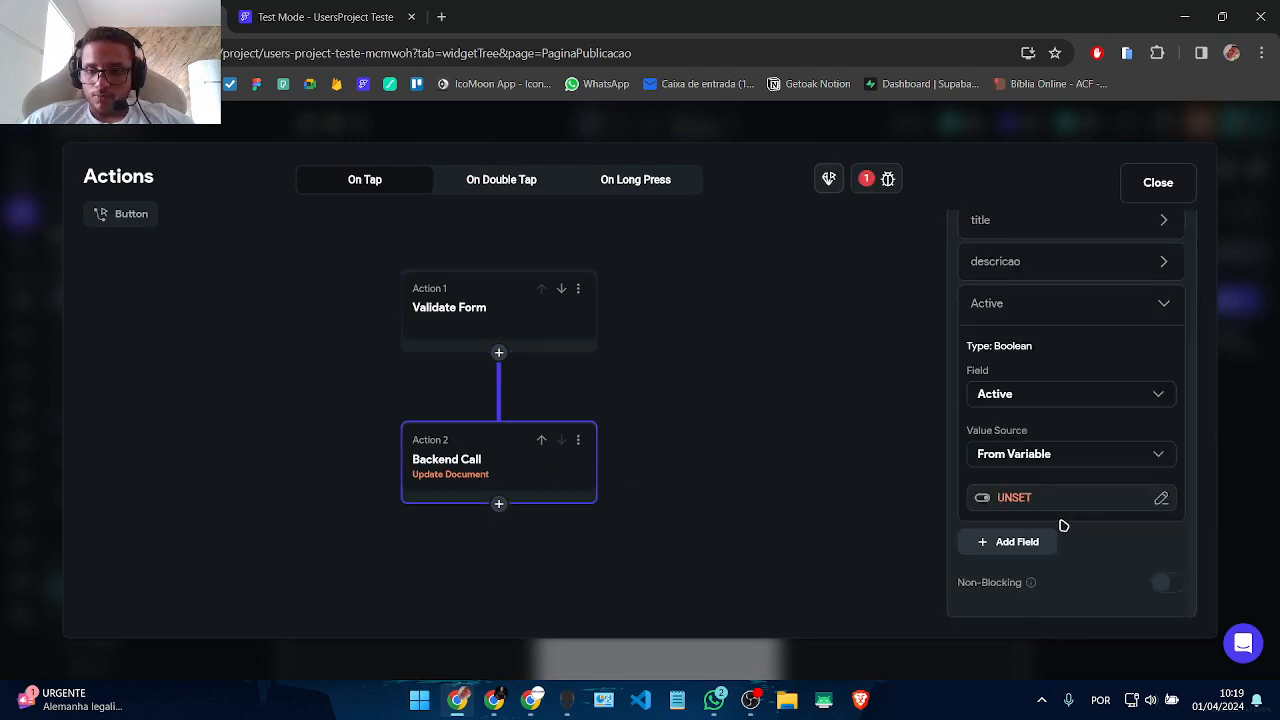
click(1012, 497)
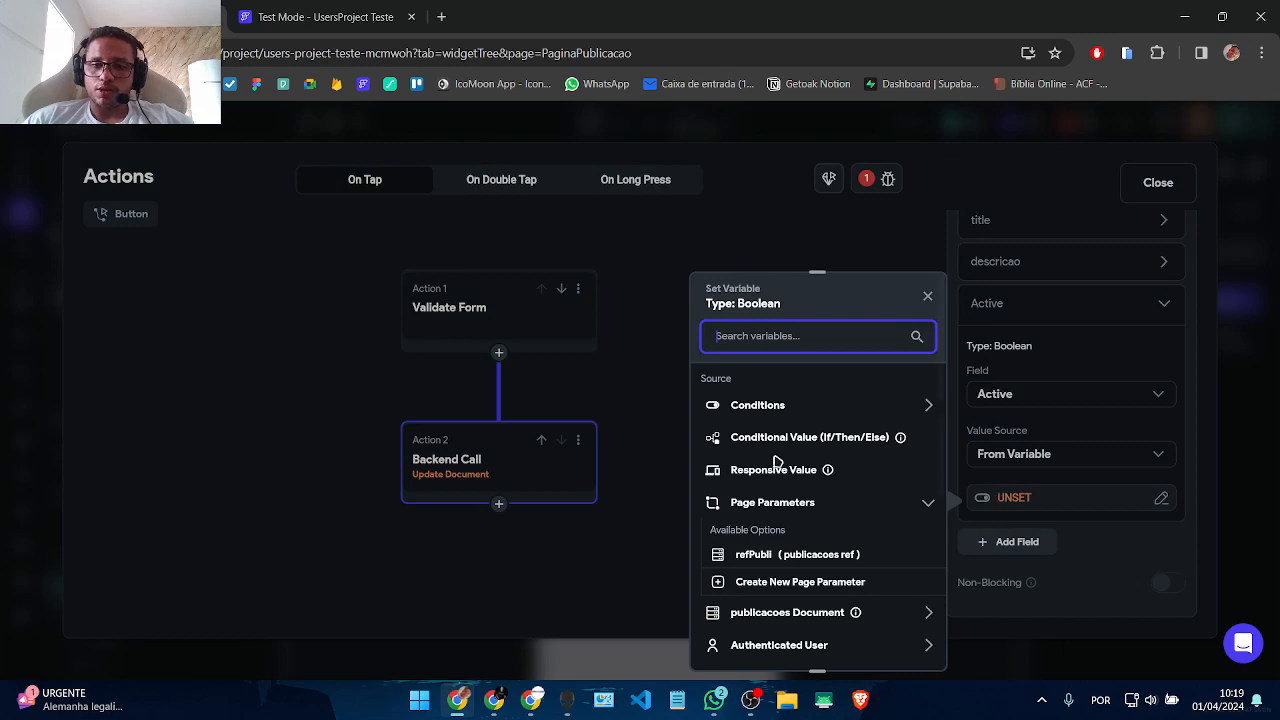
scroll(829, 588, down, 2)
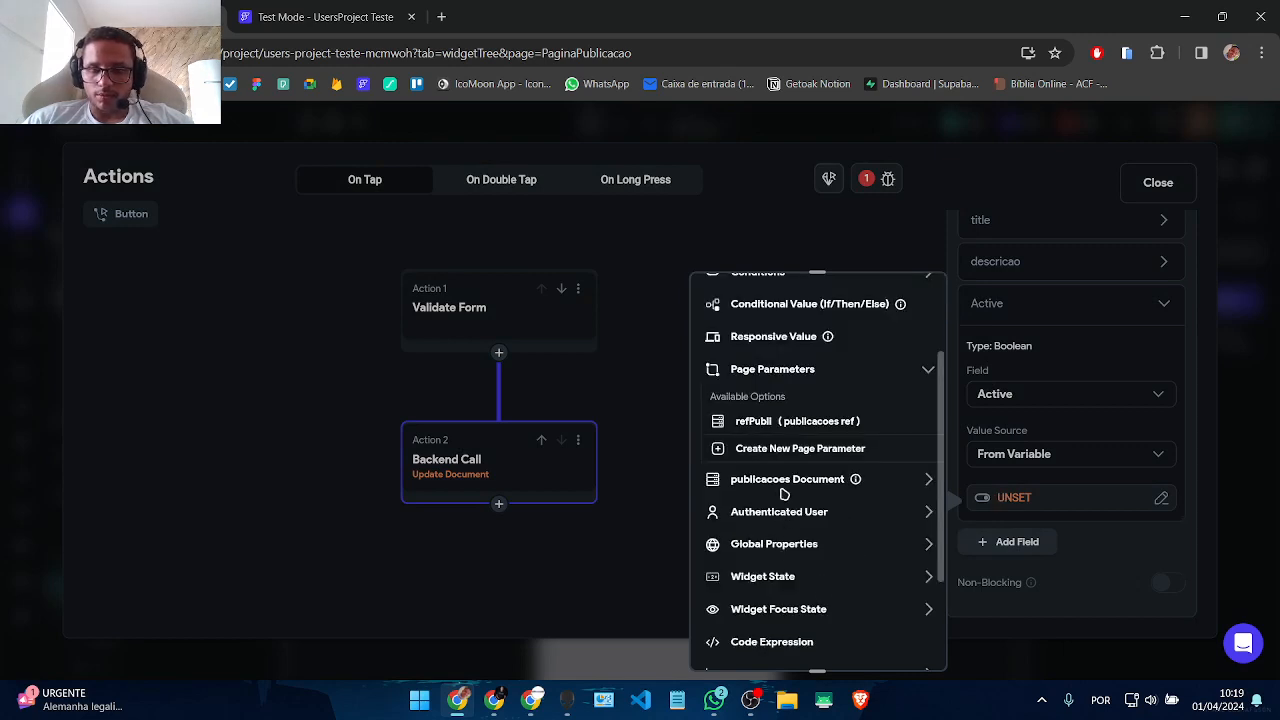
click(784, 491)
click(784, 488)
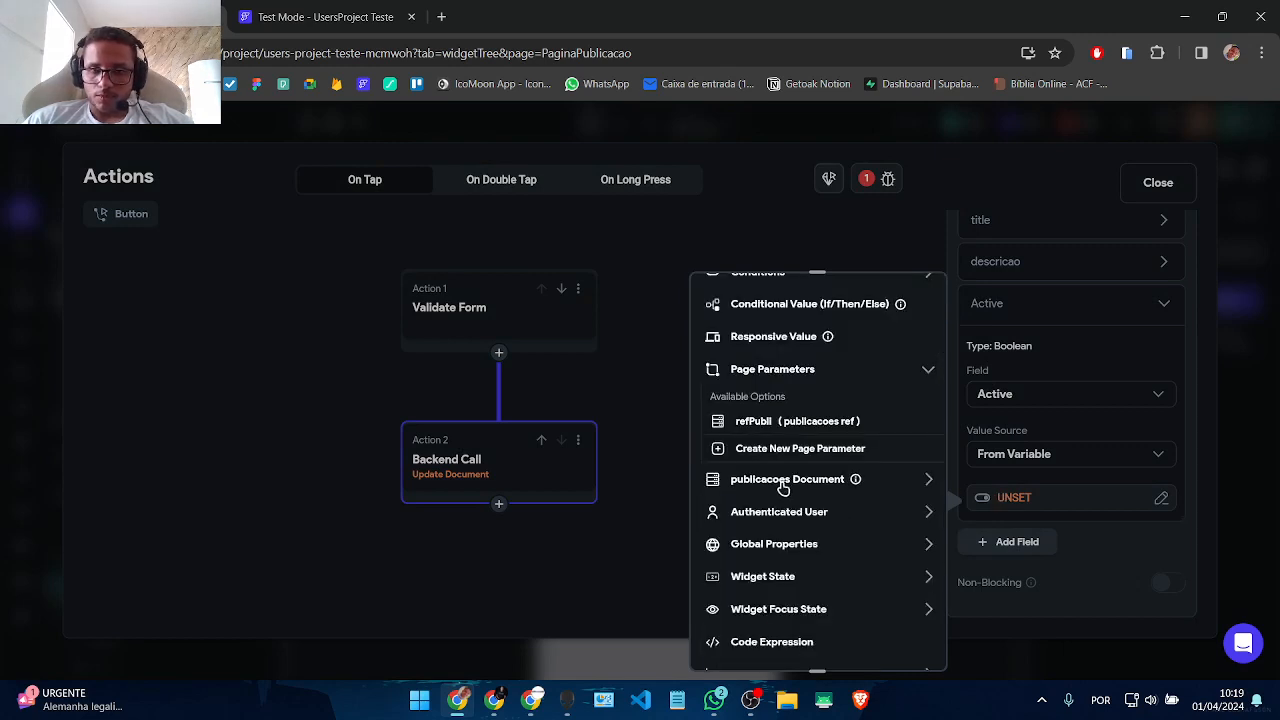
scroll(780, 500, down, 2)
click(760, 425)
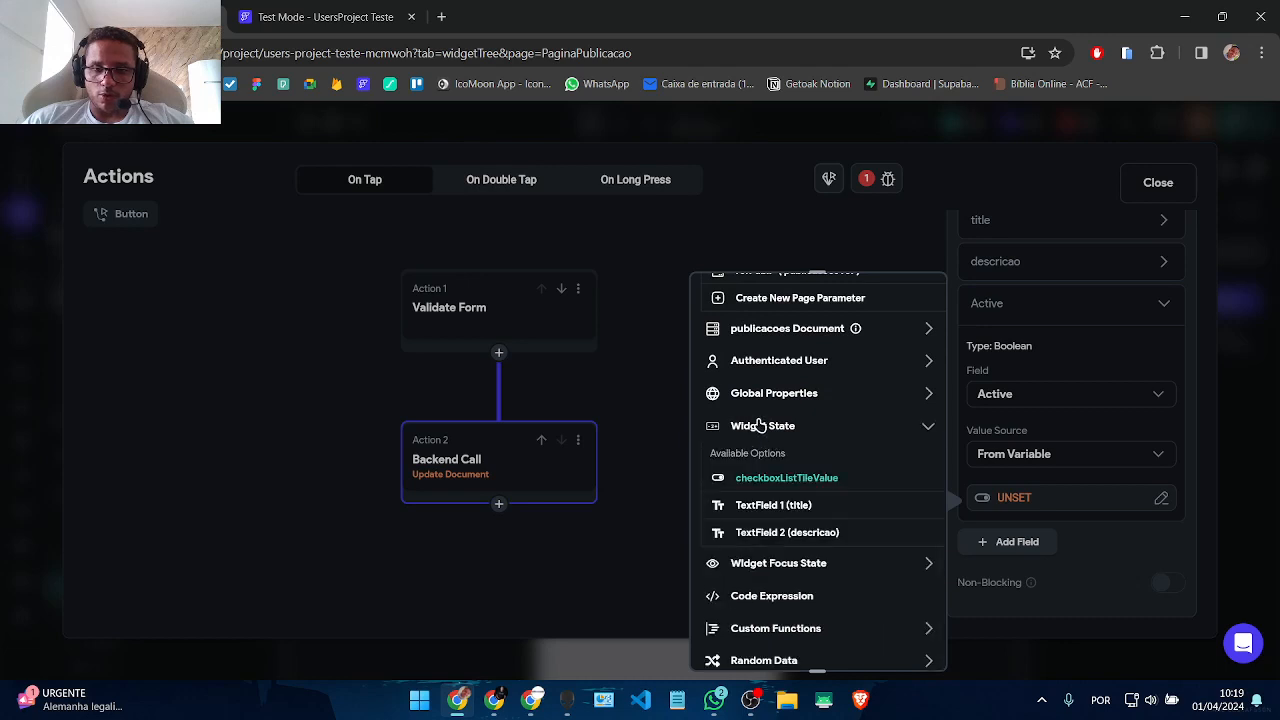
click(792, 480)
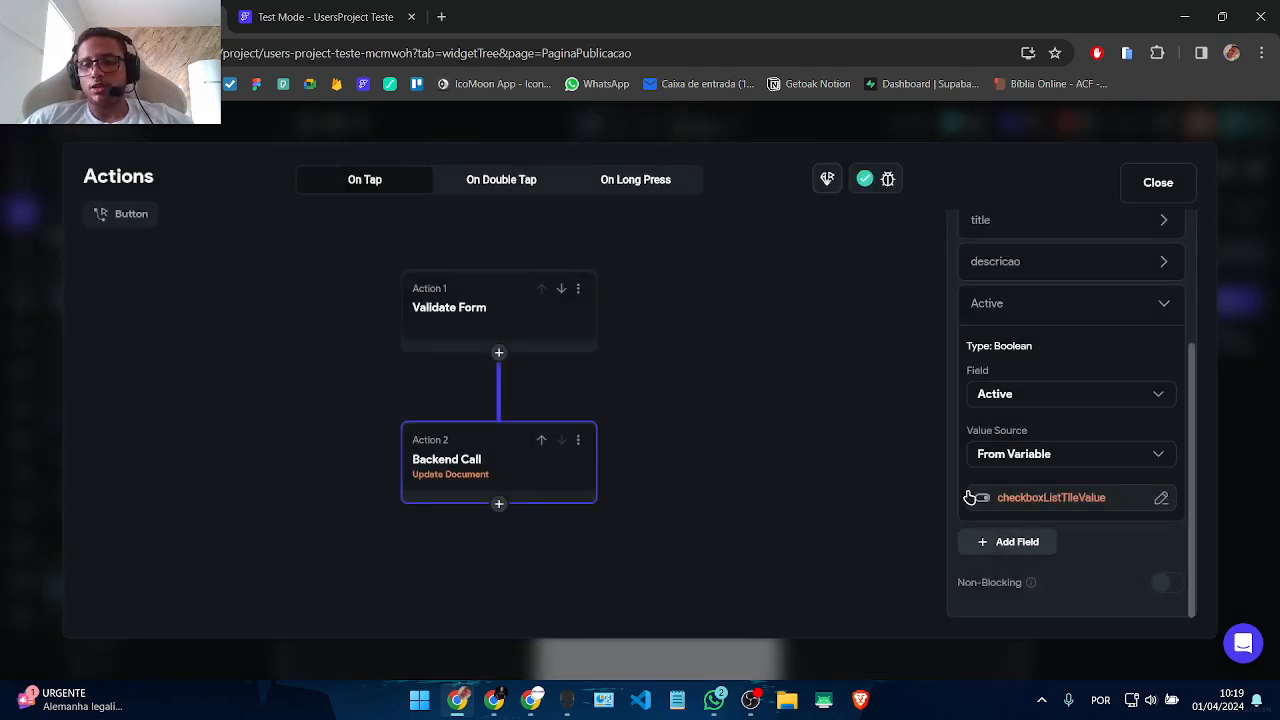
click(1160, 184)
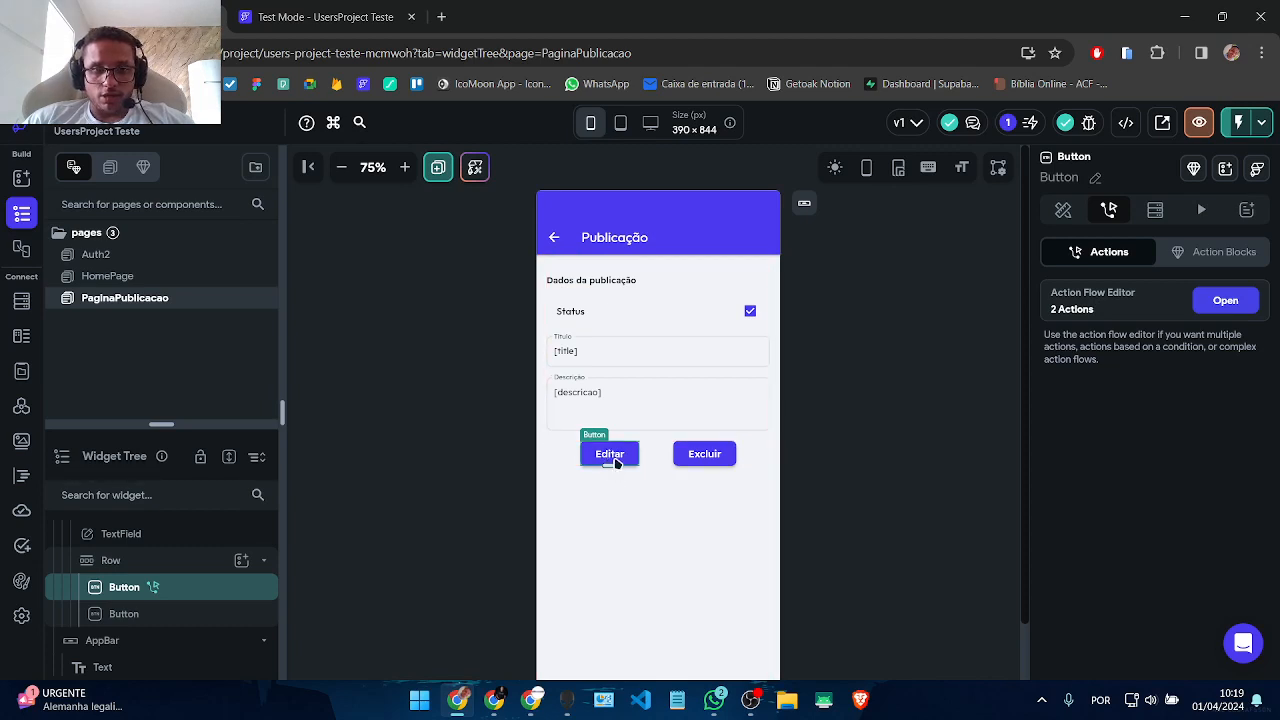
Step: Add a Show Snack Bar action after the update reading 'Dados atualizados com sucesso!'
click(1205, 301)
scroll(746, 443, down, 2)
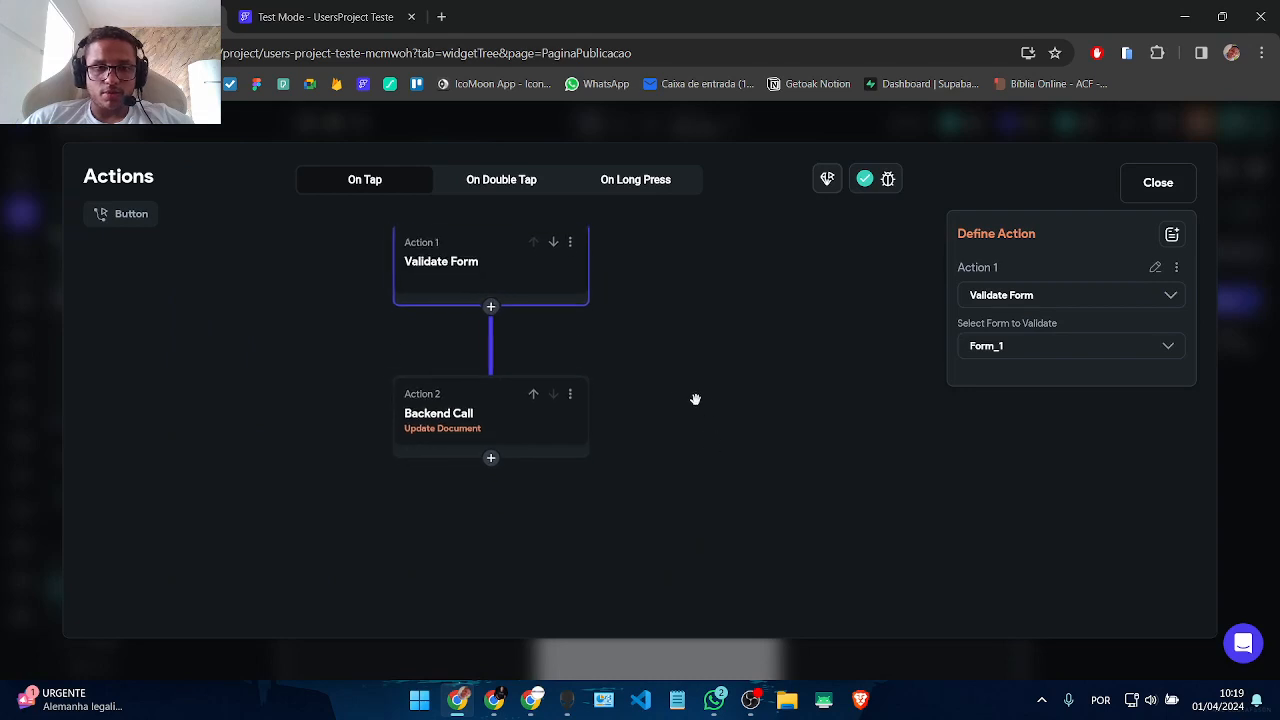
click(455, 400)
click(480, 444)
click(480, 479)
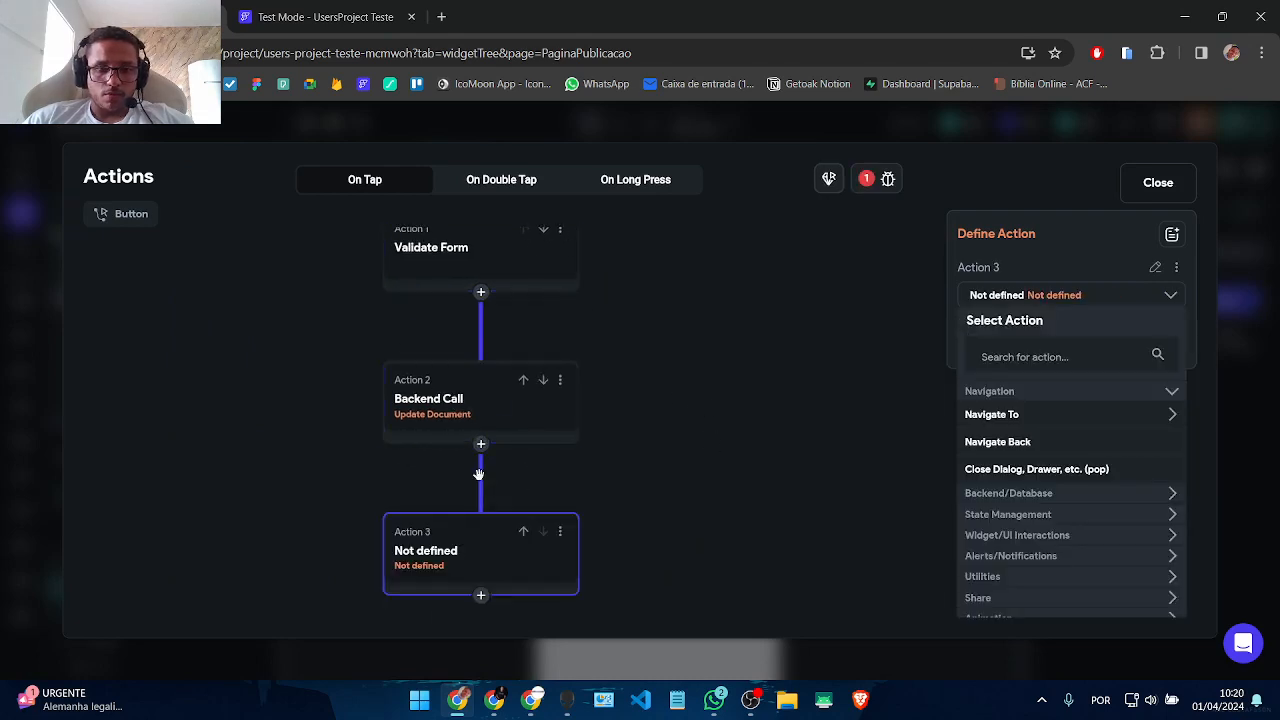
click(1038, 347)
text(snack)
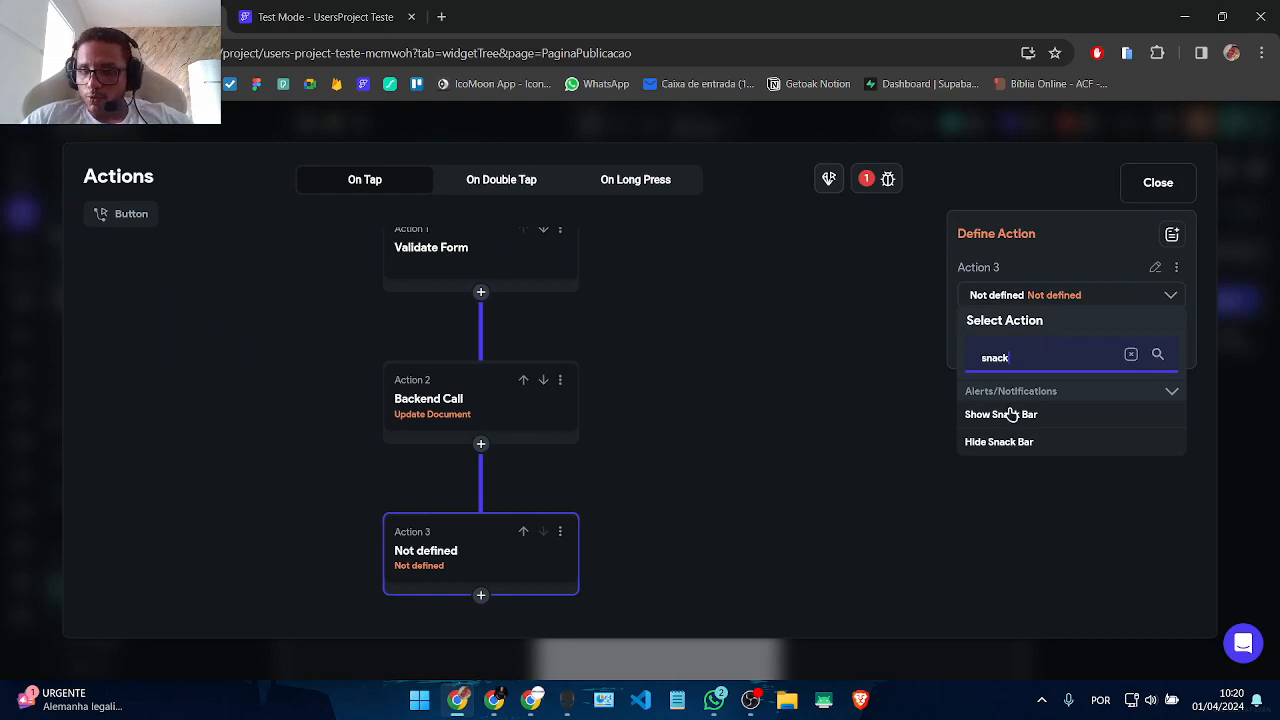
click(1001, 414)
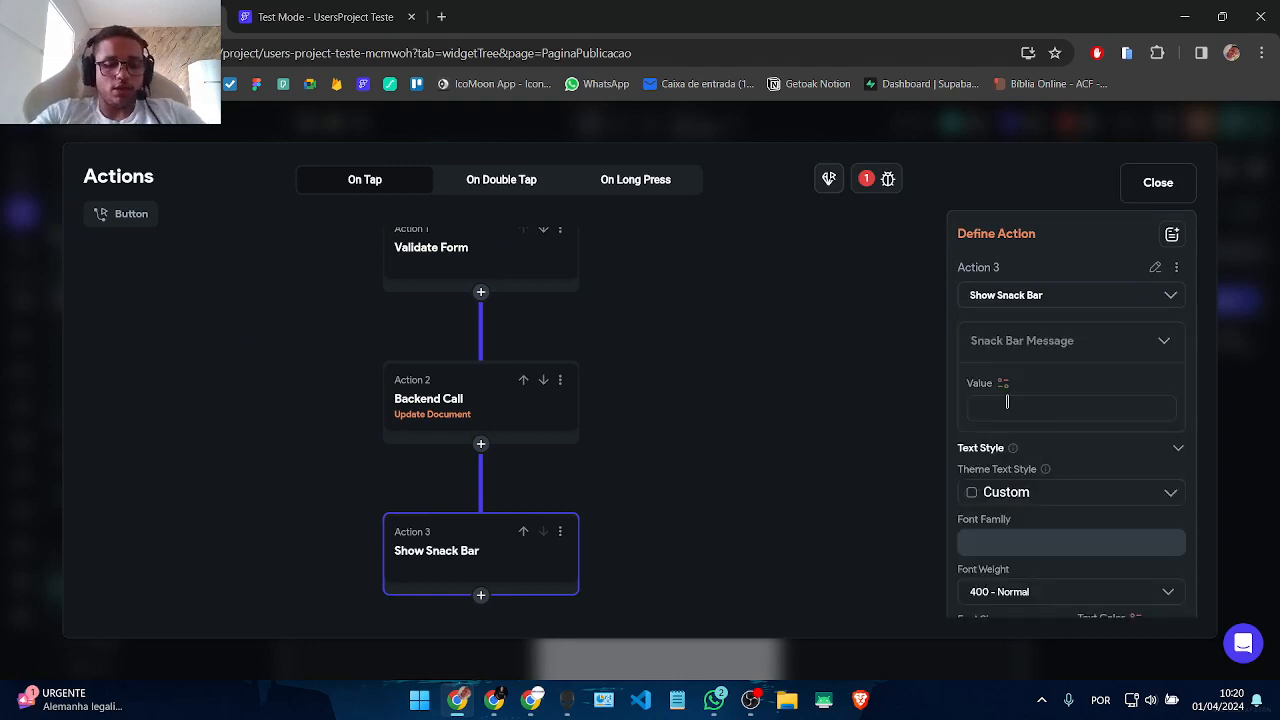
text(Dados atualizados com sucesso!)
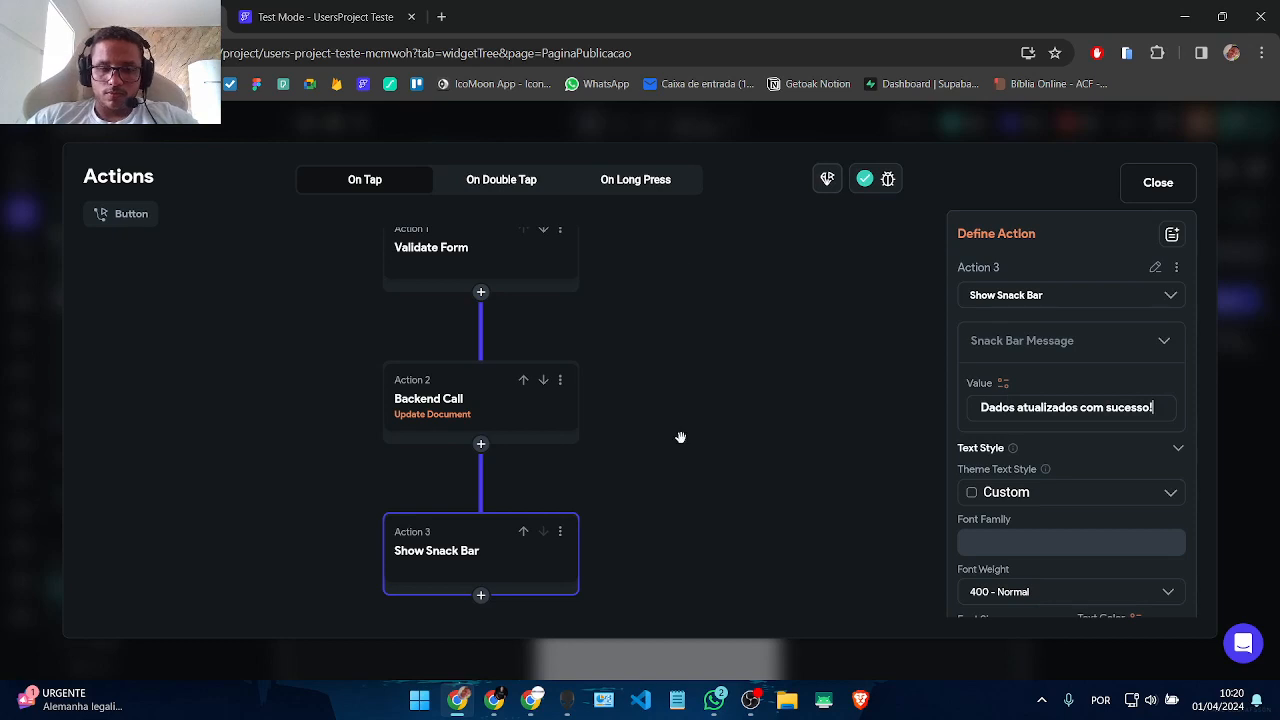
drag(680, 437, 710, 316)
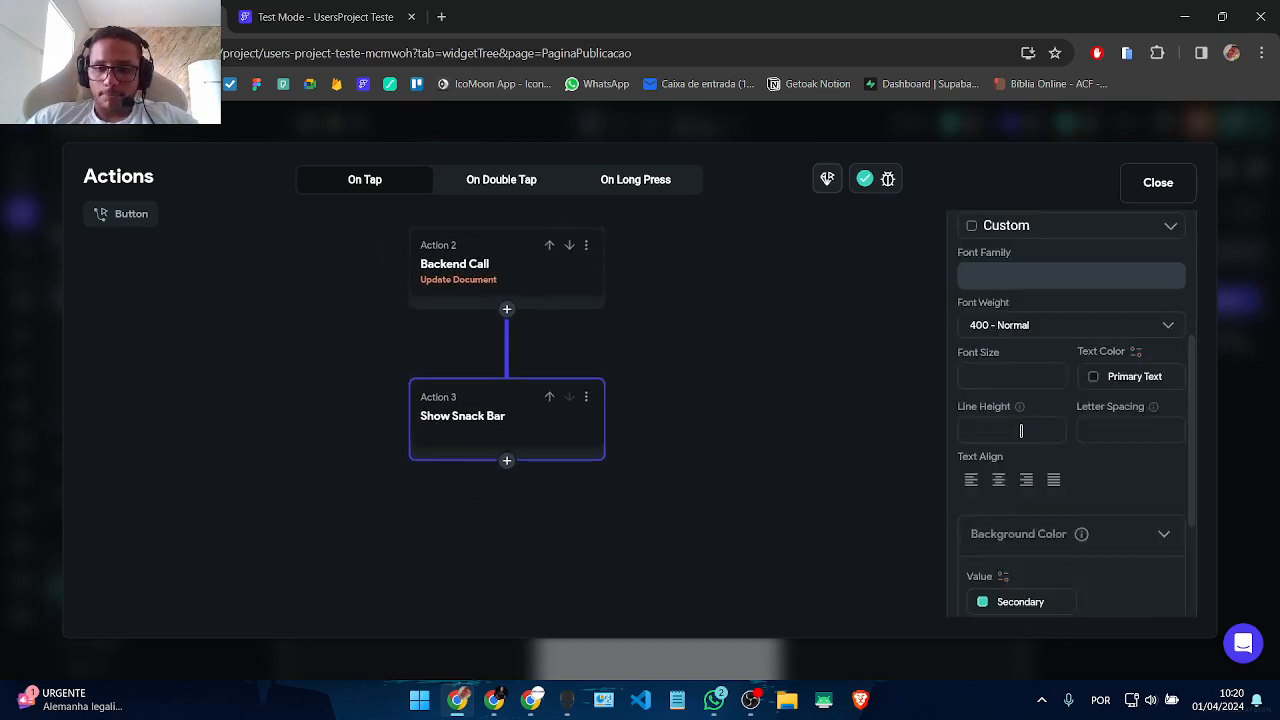
Step: Style the snack bar with font size 16, Info text colour and Primary background
click(1007, 377)
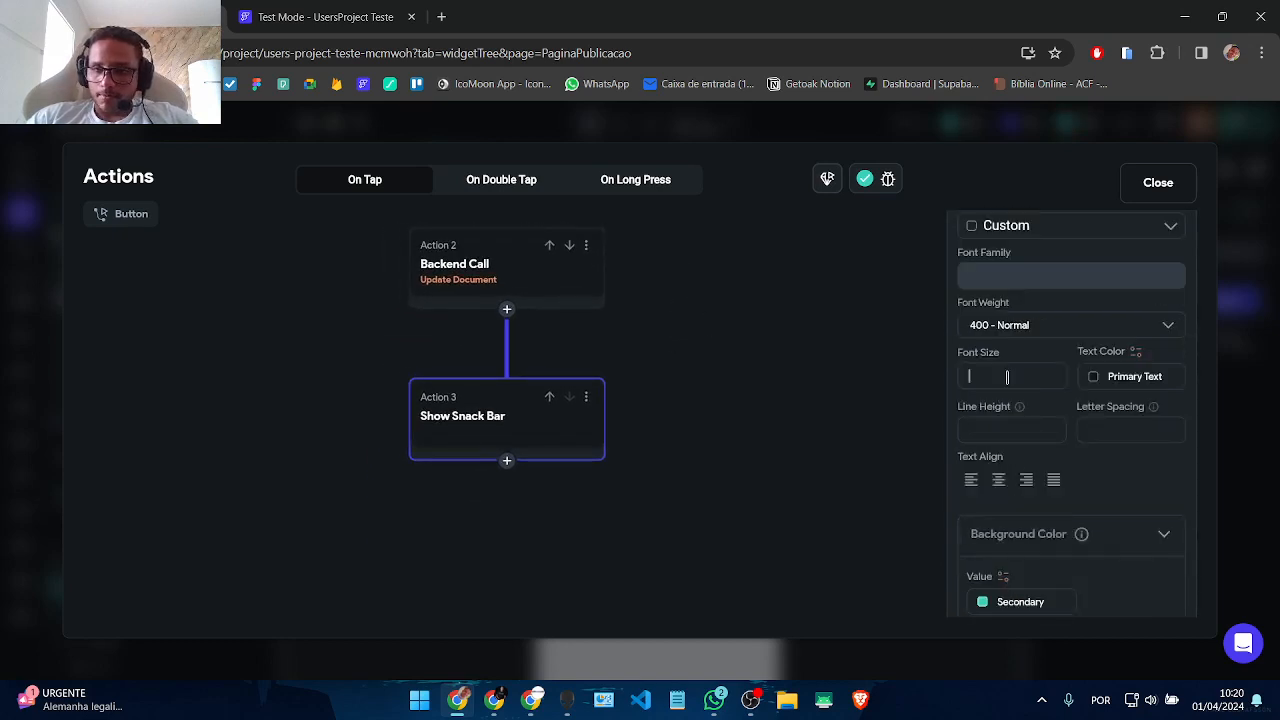
text(16)
click(1091, 386)
scroll(885, 520, down, 2)
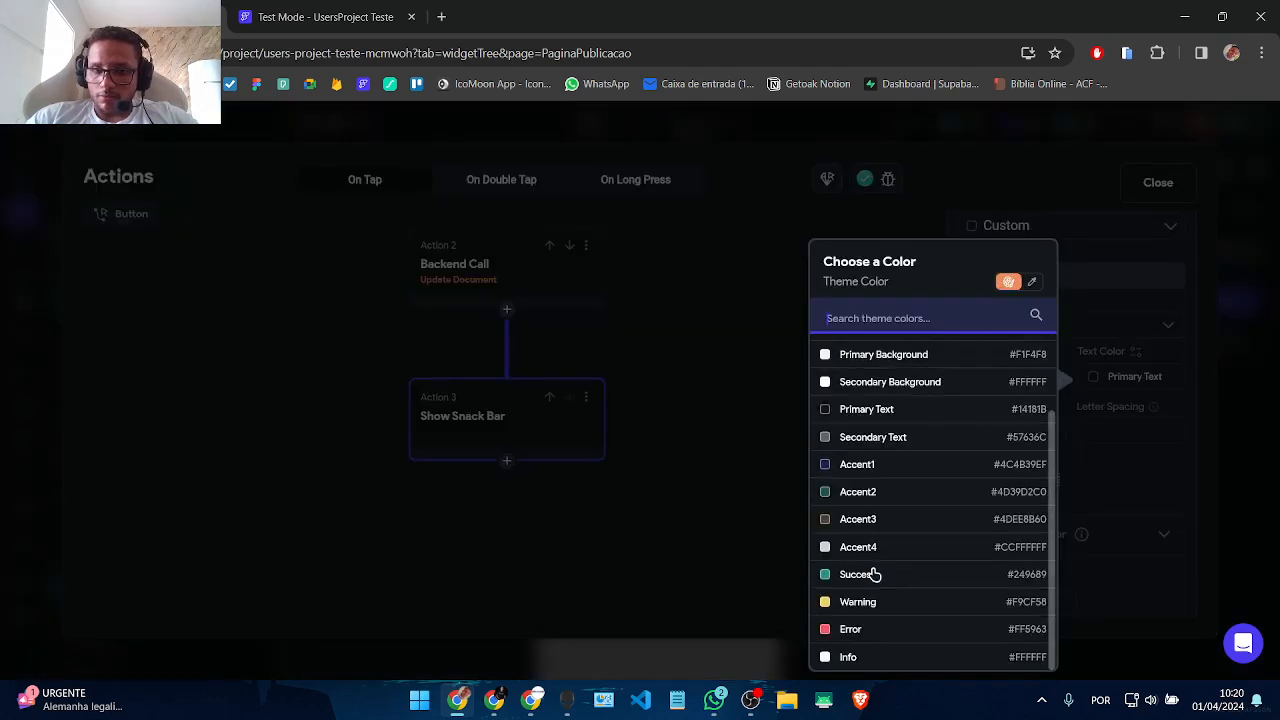
click(858, 657)
scroll(1000, 420, down, 2)
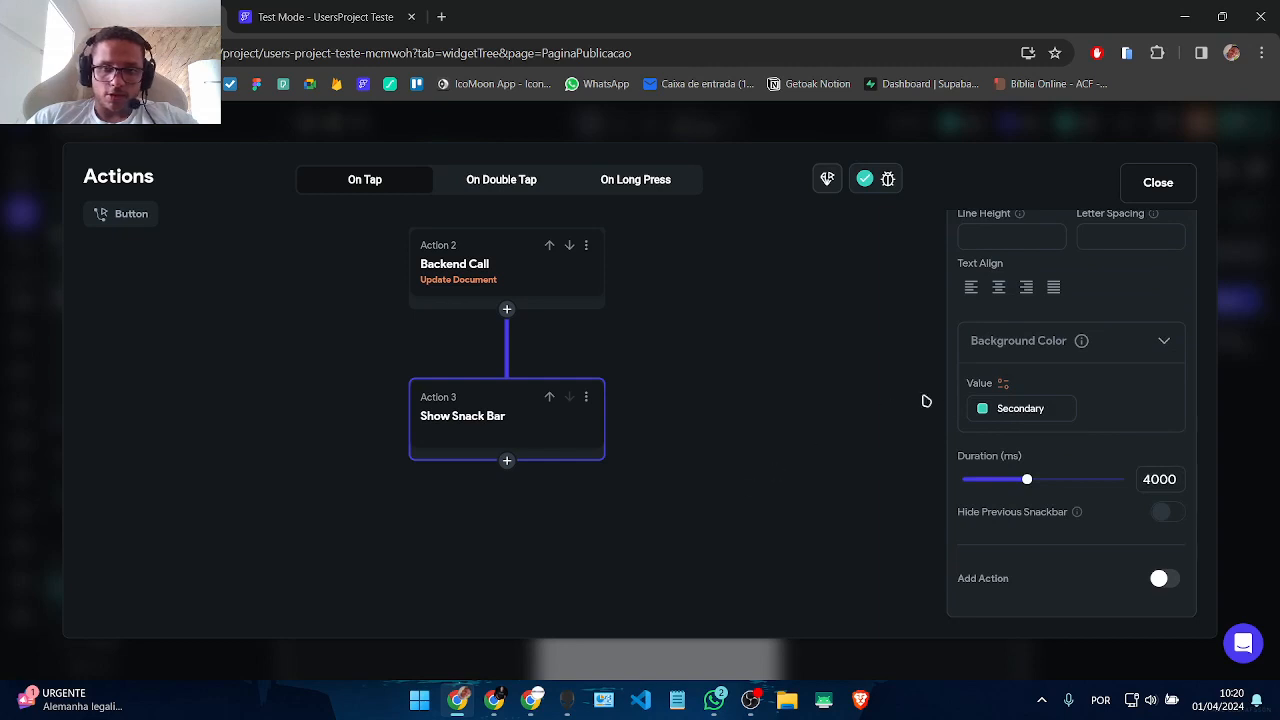
click(982, 413)
click(745, 348)
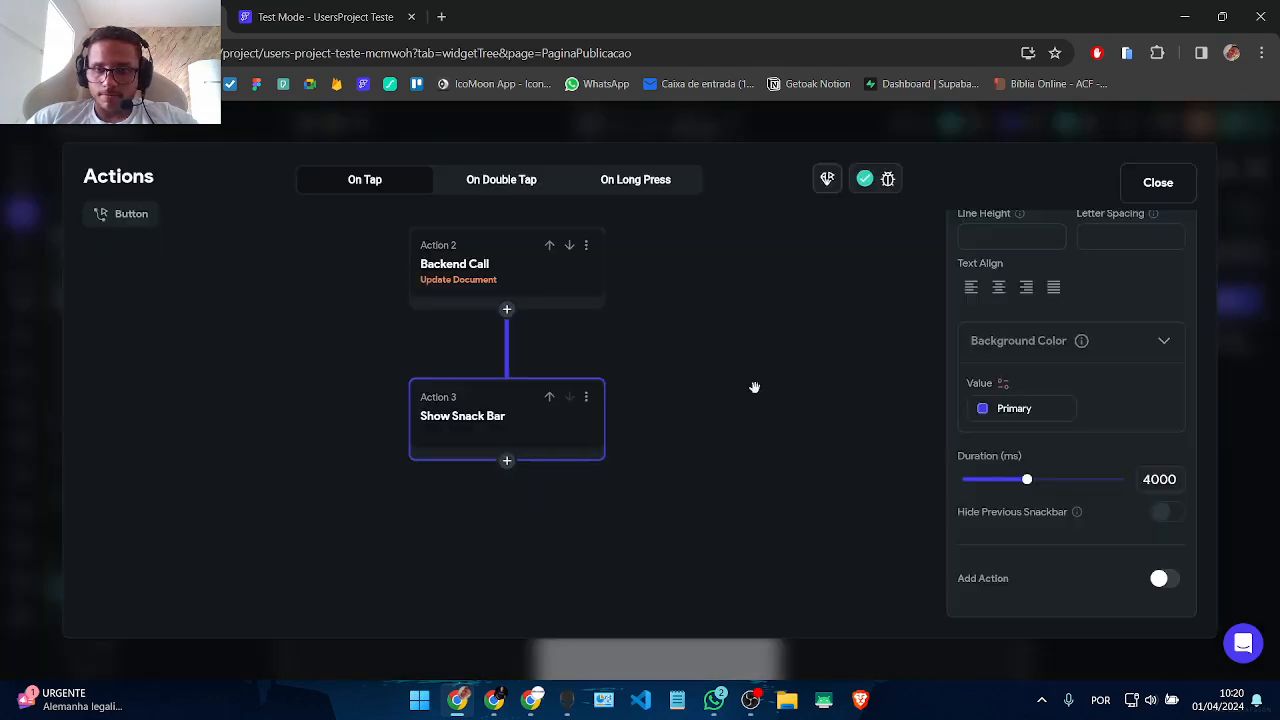
Step: Reopen the snack bar settings, add an action button, then remove it again
click(690, 478)
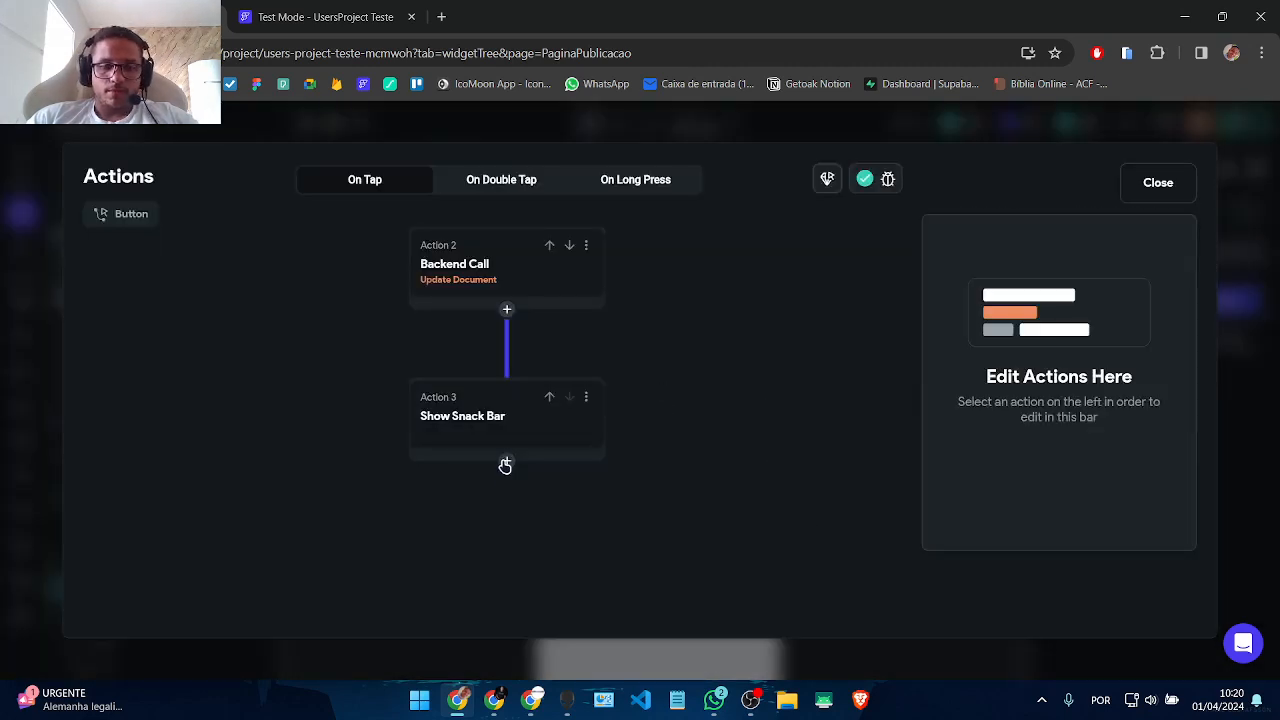
click(478, 428)
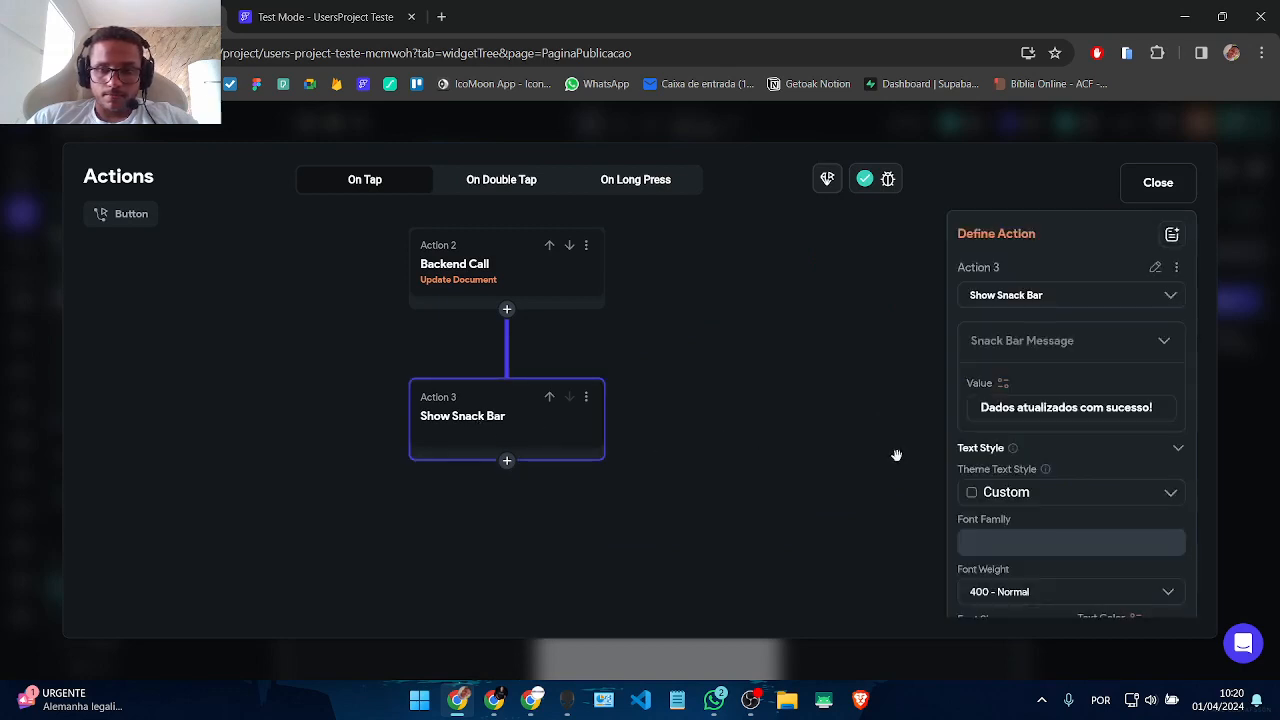
scroll(1135, 538, down, 10)
scroll(1136, 539, down, 1)
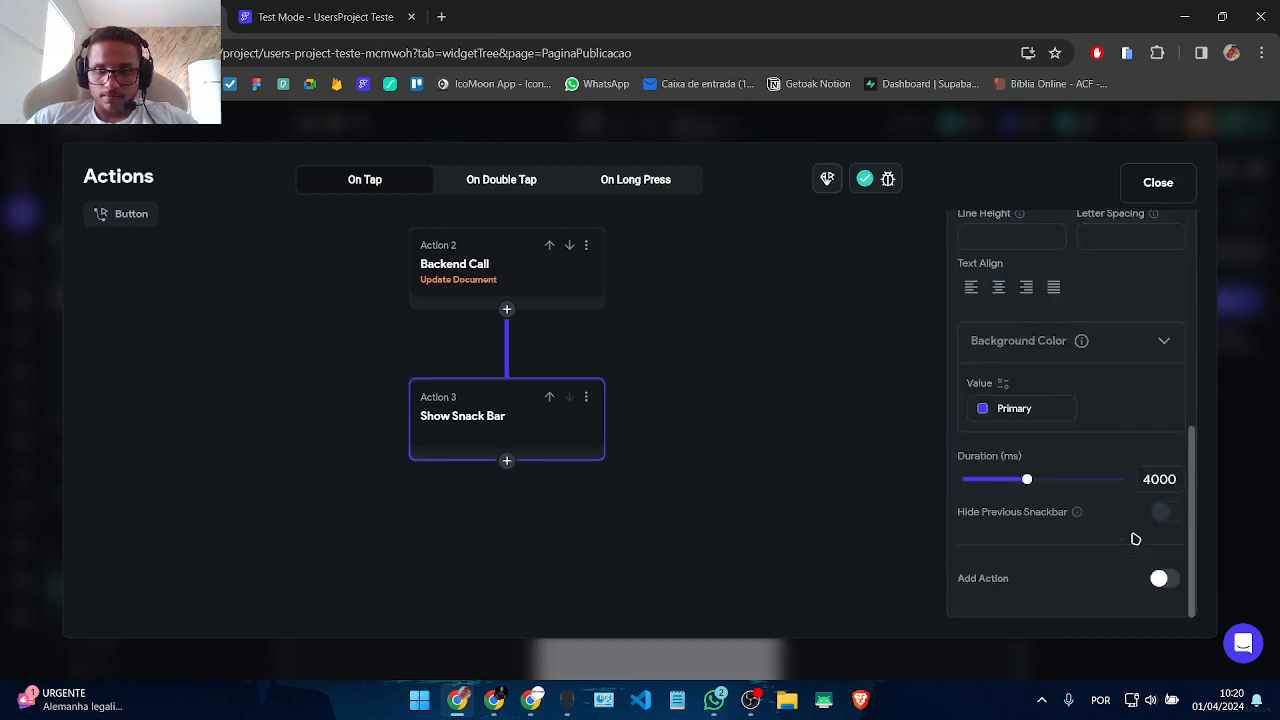
click(1161, 582)
scroll(1146, 569, down, 4)
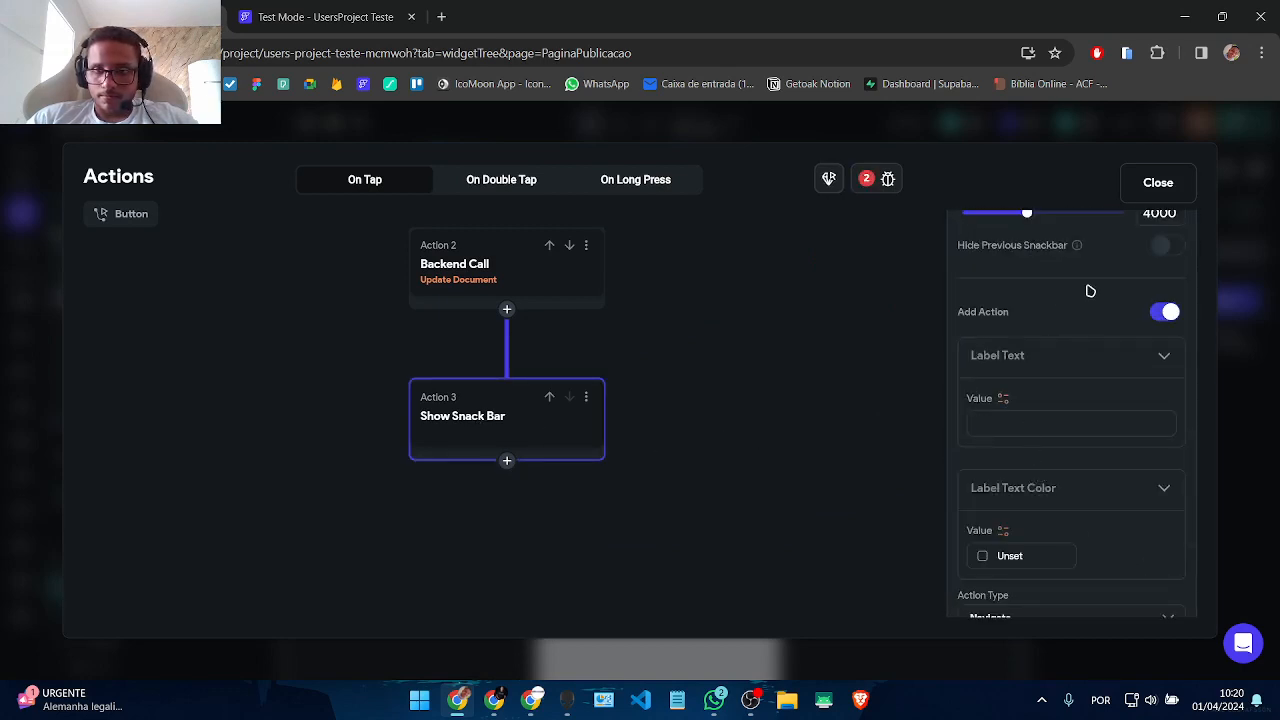
click(1165, 318)
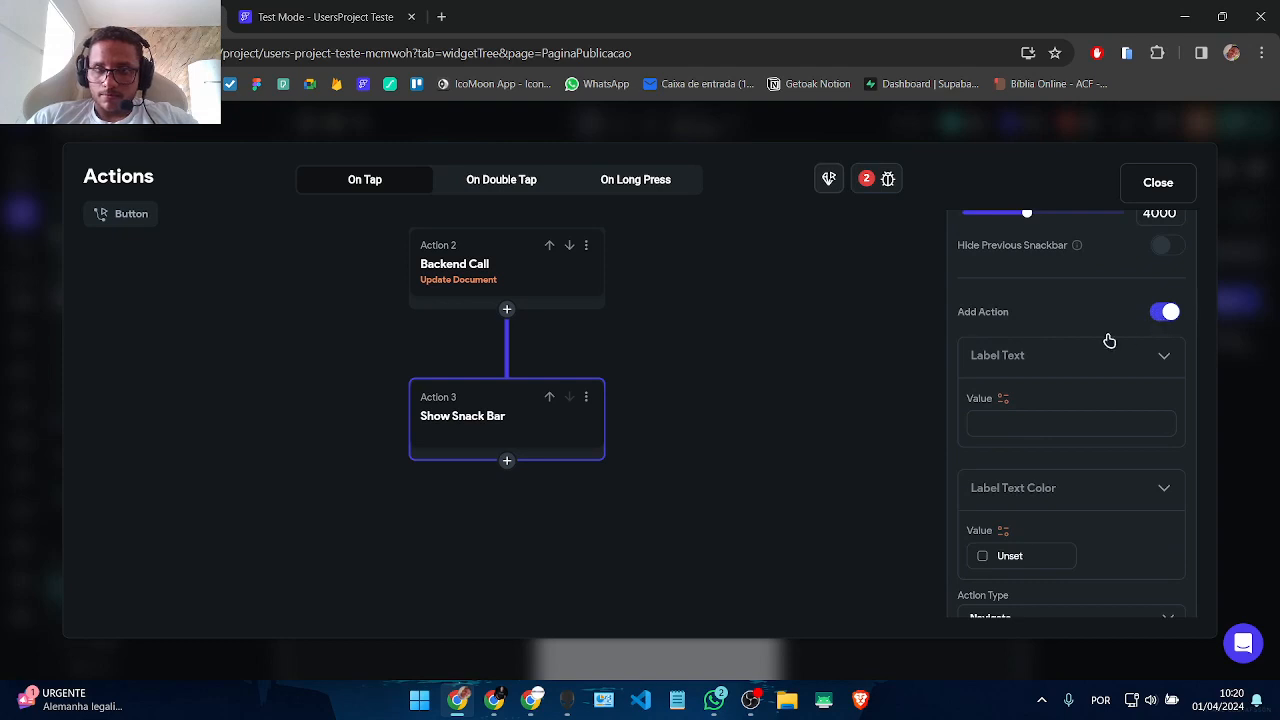
Step: Add a Navigate Back action after the snack bar, close the editor, and select Excluir
click(504, 464)
click(501, 493)
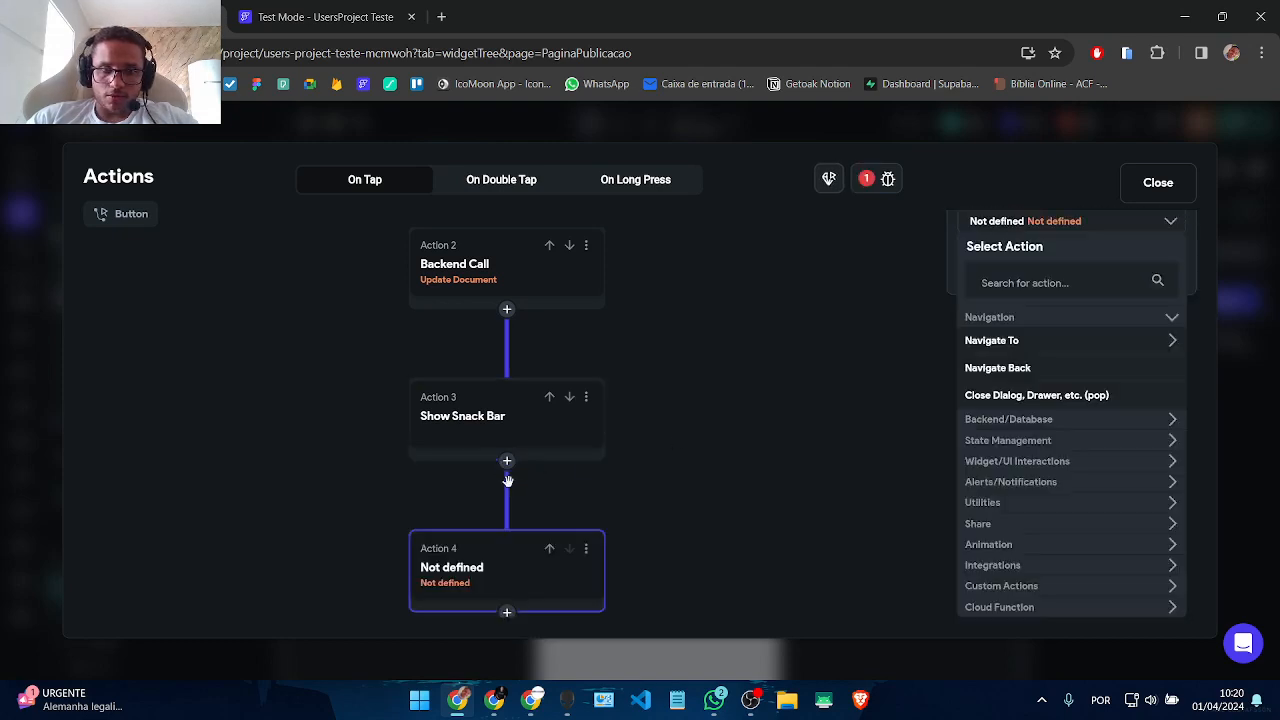
click(998, 369)
click(886, 494)
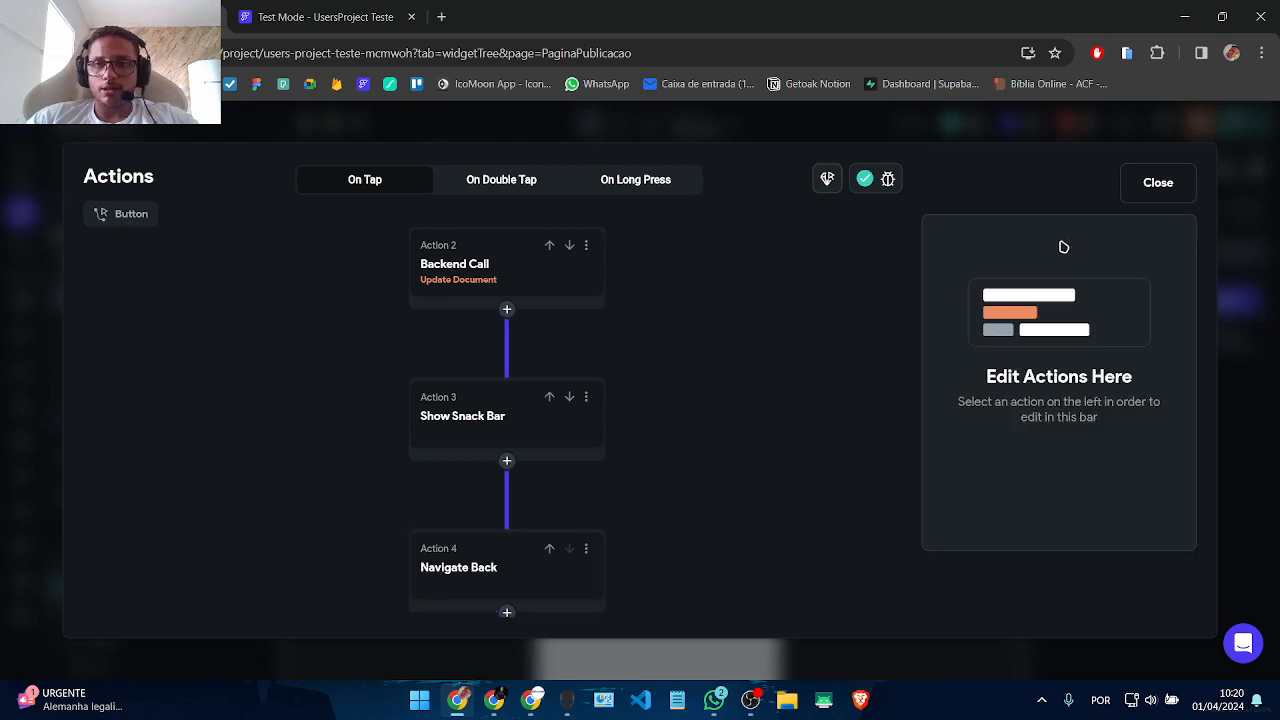
click(1157, 184)
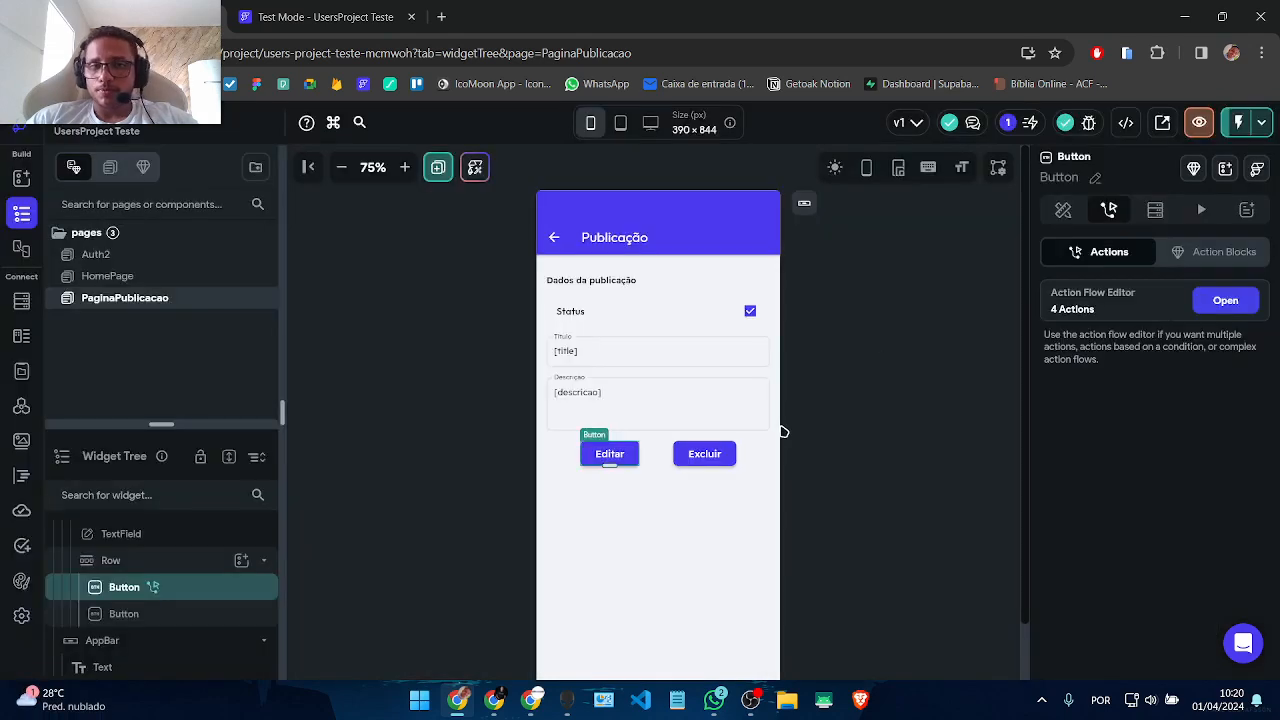
click(876, 488)
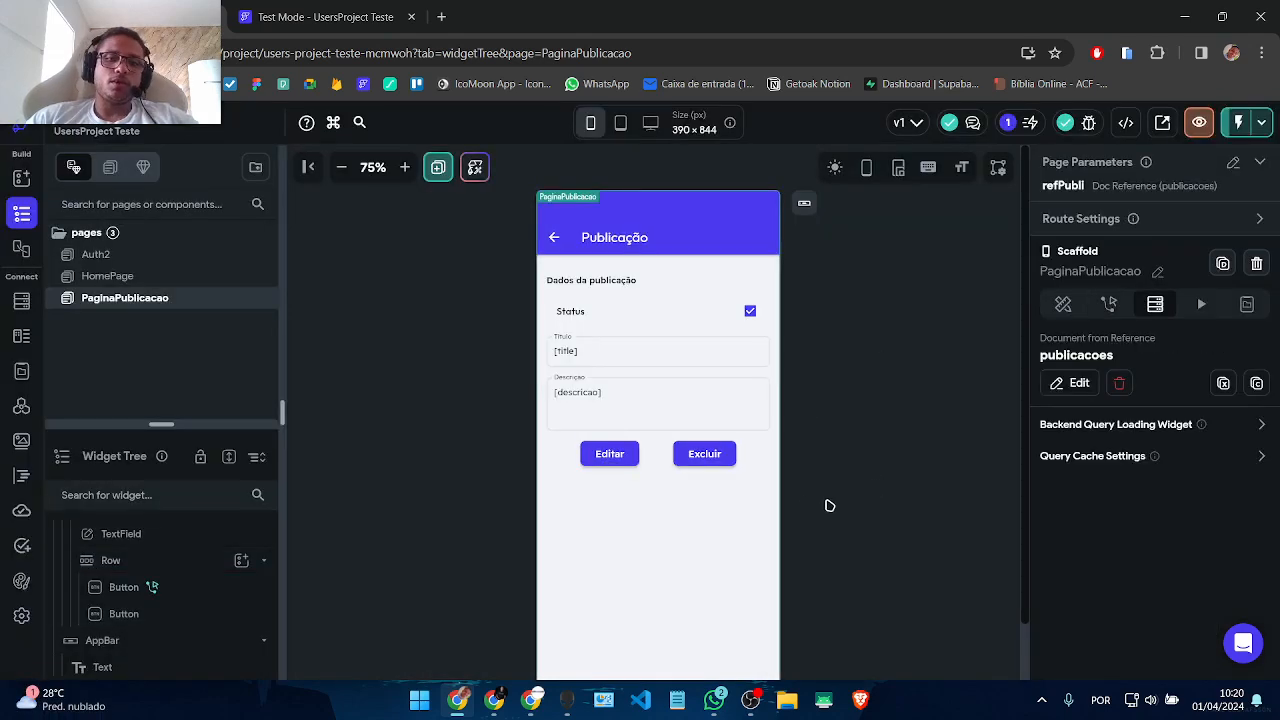
click(704, 454)
Step: Give the Excluir button a first action of Alert Dialog type Confirm Dialog
click(1109, 209)
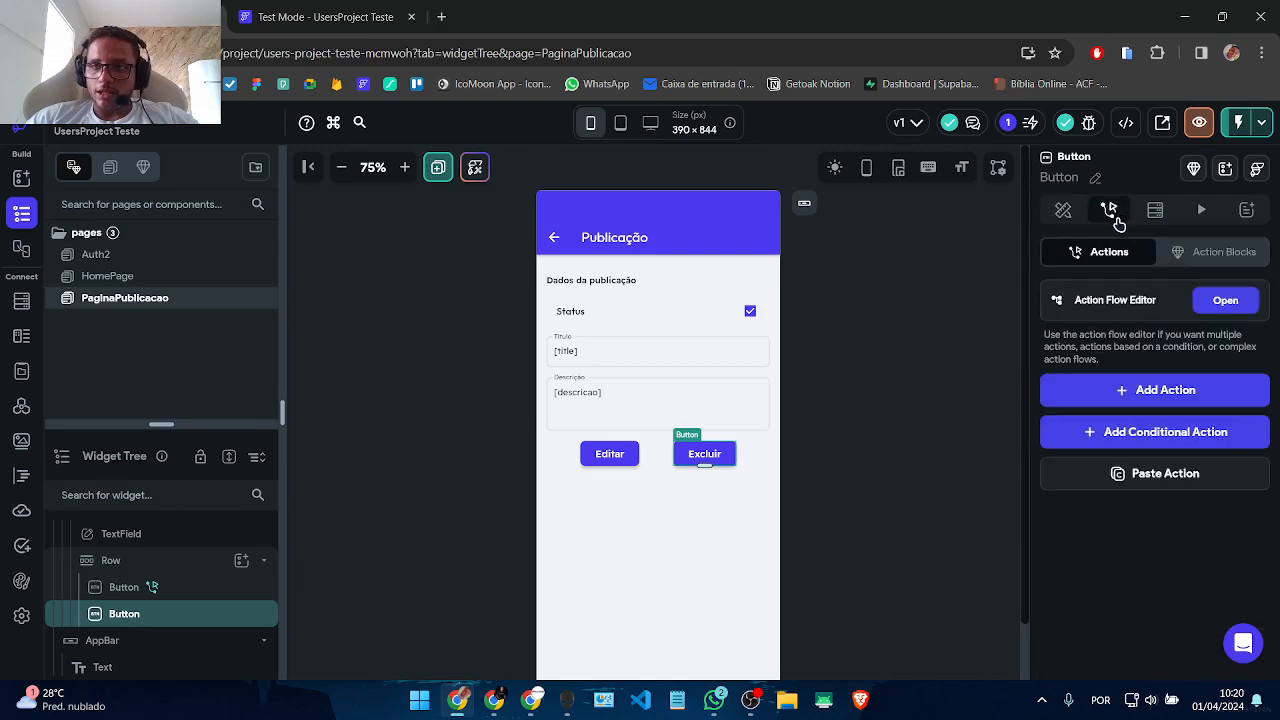
click(1222, 304)
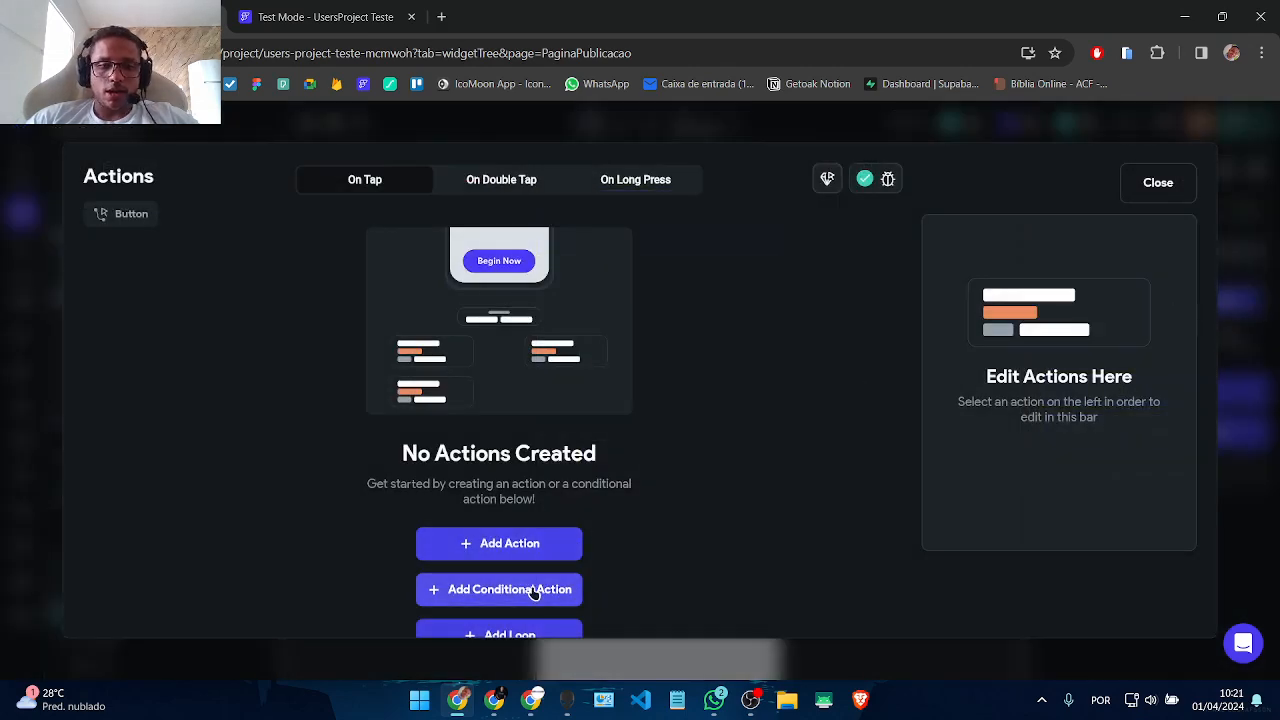
click(527, 553)
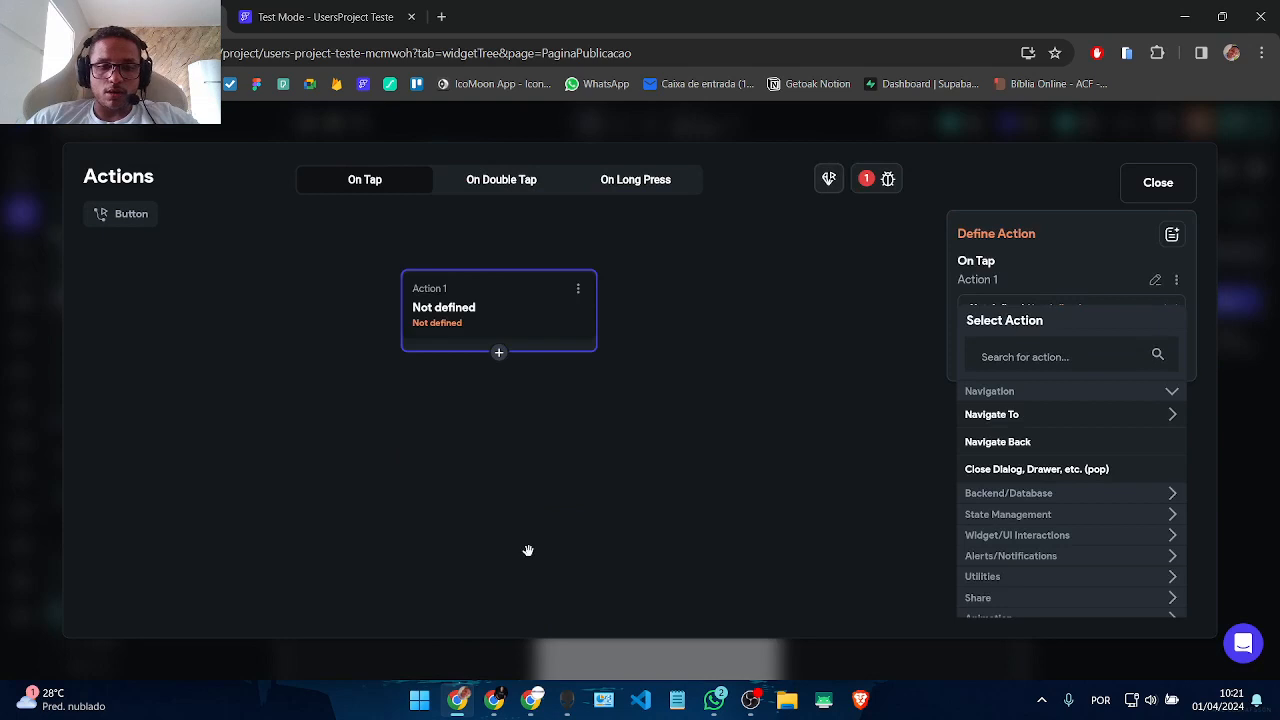
click(1005, 362)
text(confirm)
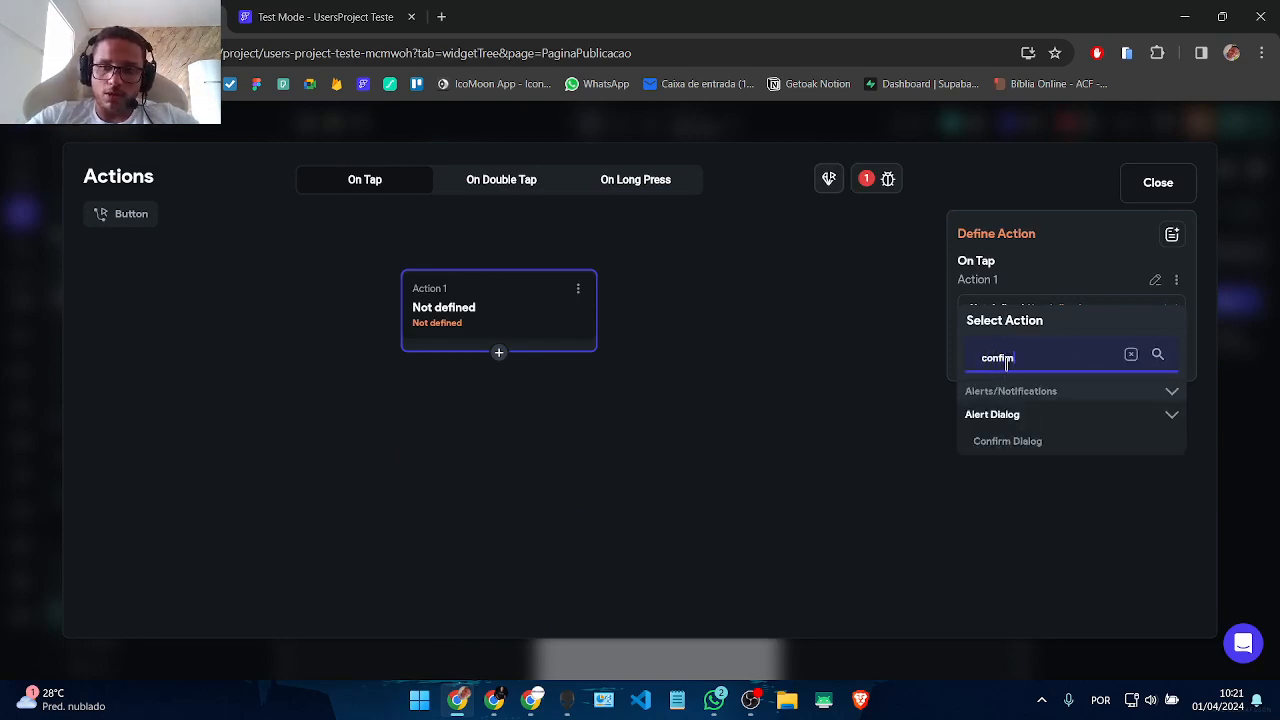
click(1037, 446)
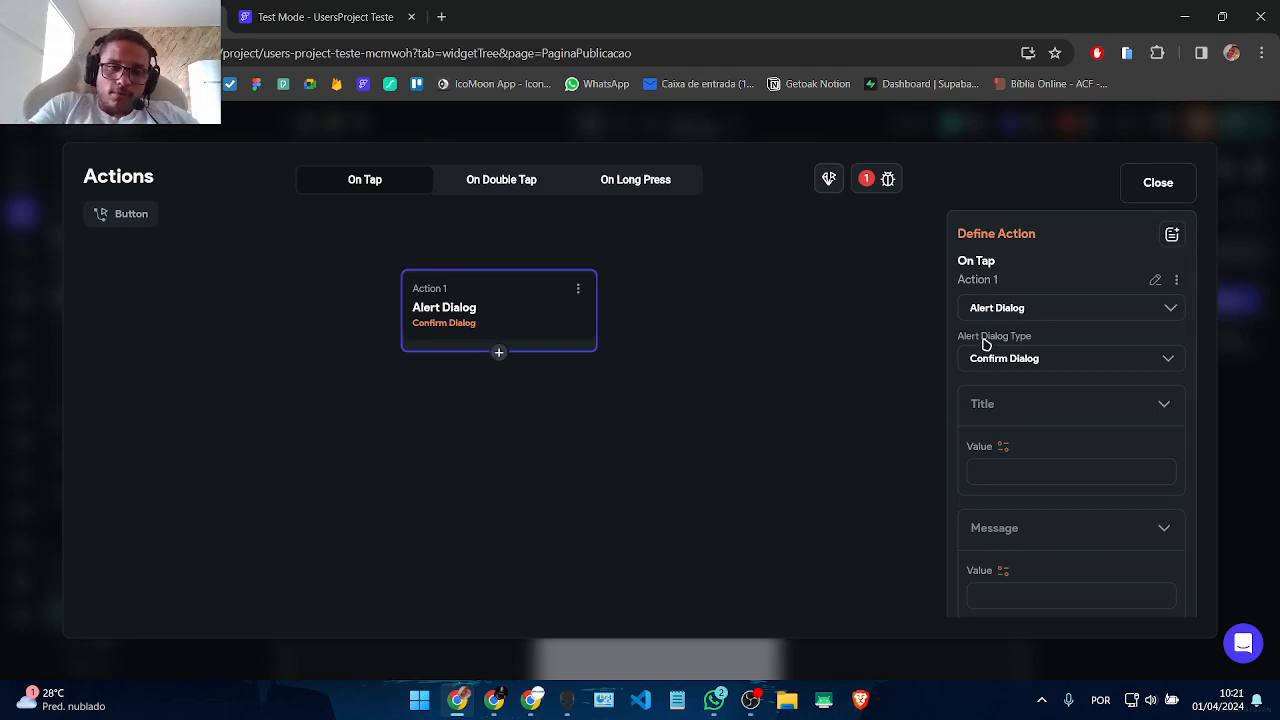
Step: Set the dialog message 'Deseja realmente excluir esta publicação?', dismiss 'Cancelar', confirm 'Excluir'
text(Excluir Publicação)
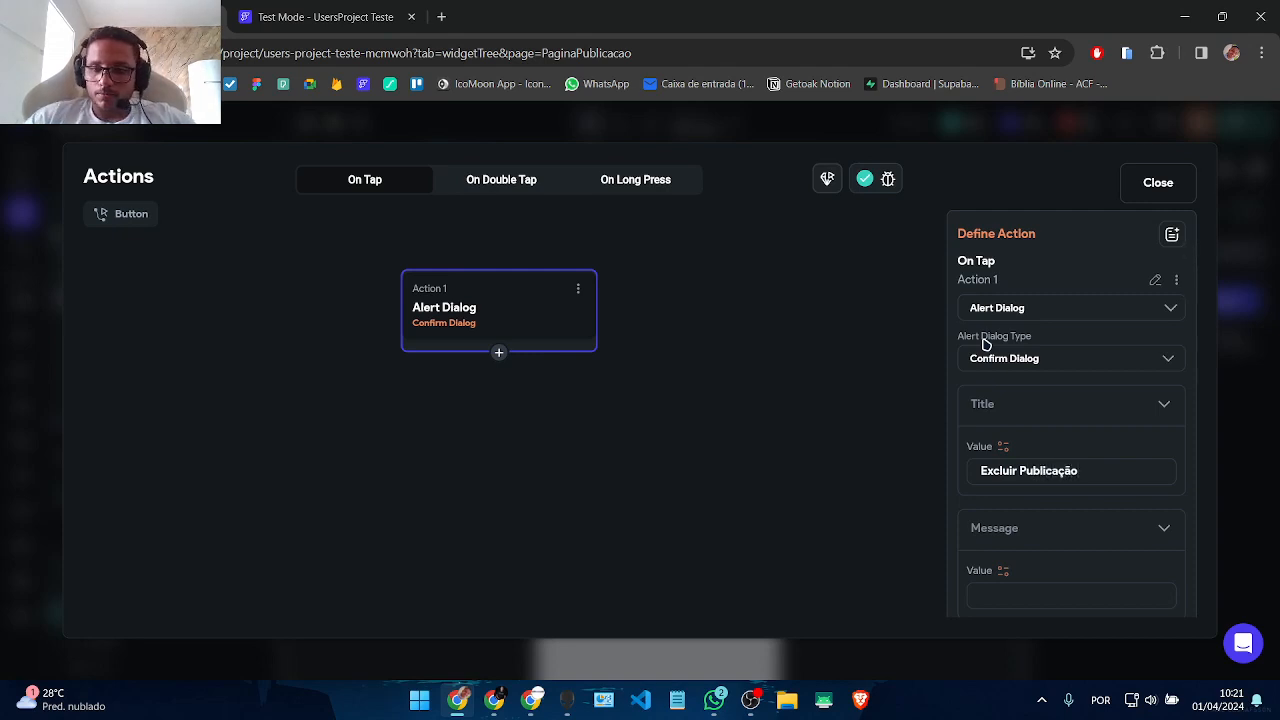
scroll(1100, 430, down, 2)
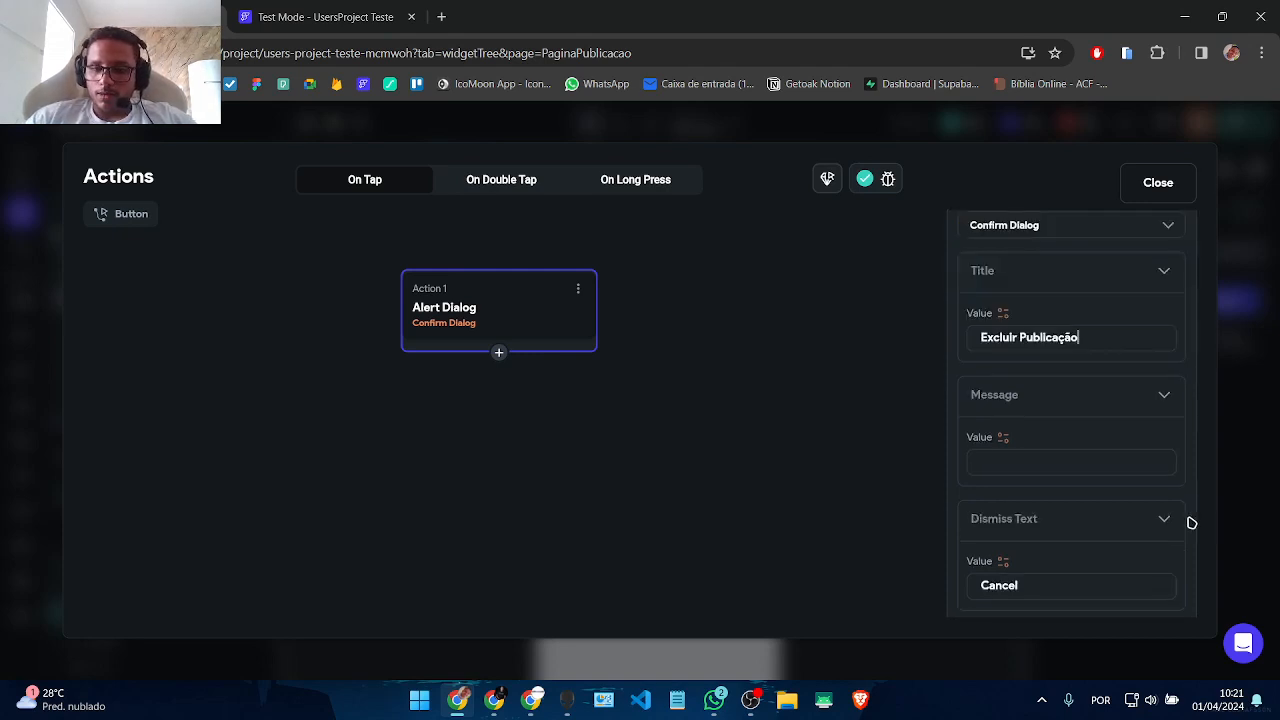
click(1018, 452)
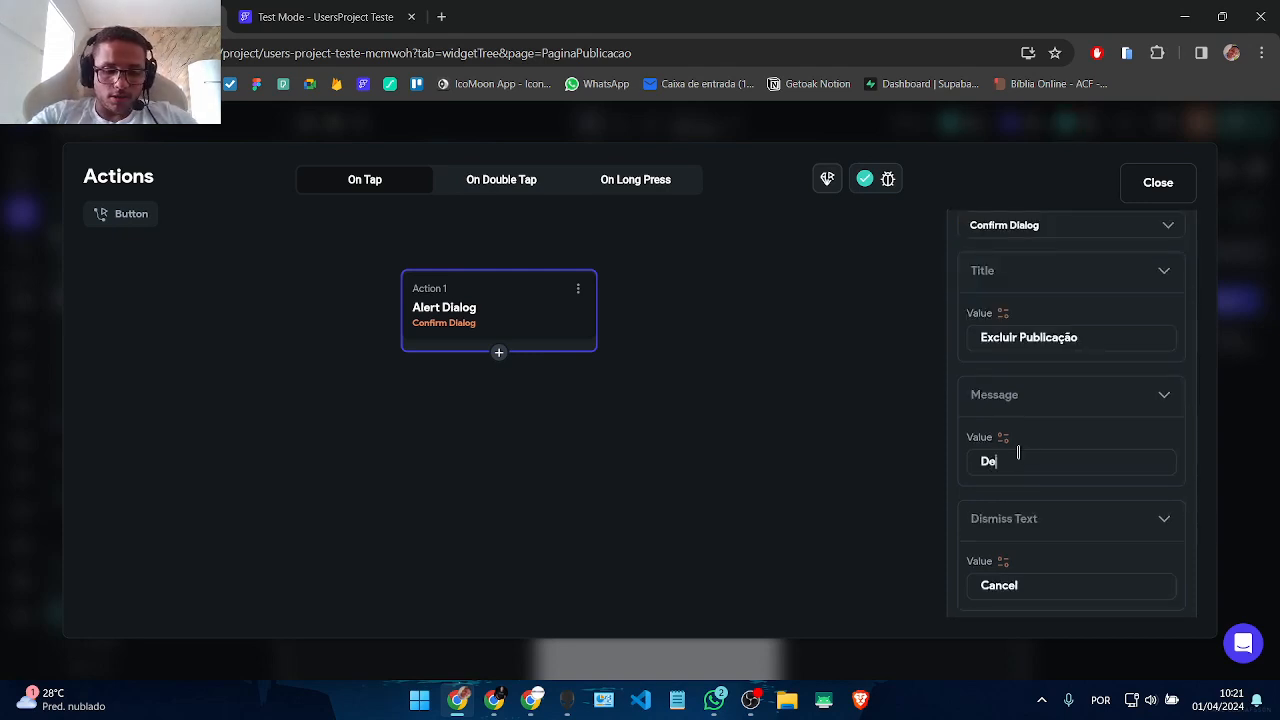
text(Deseja realmente excluir esta)
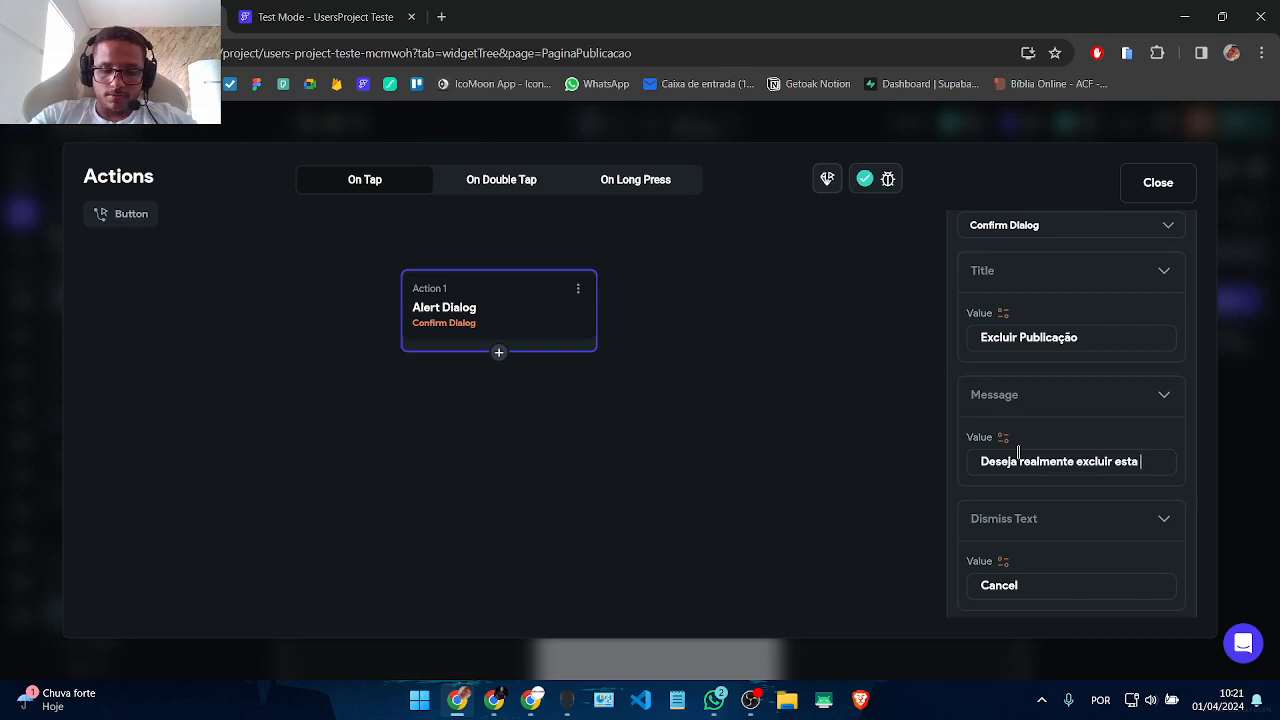
text( publica)
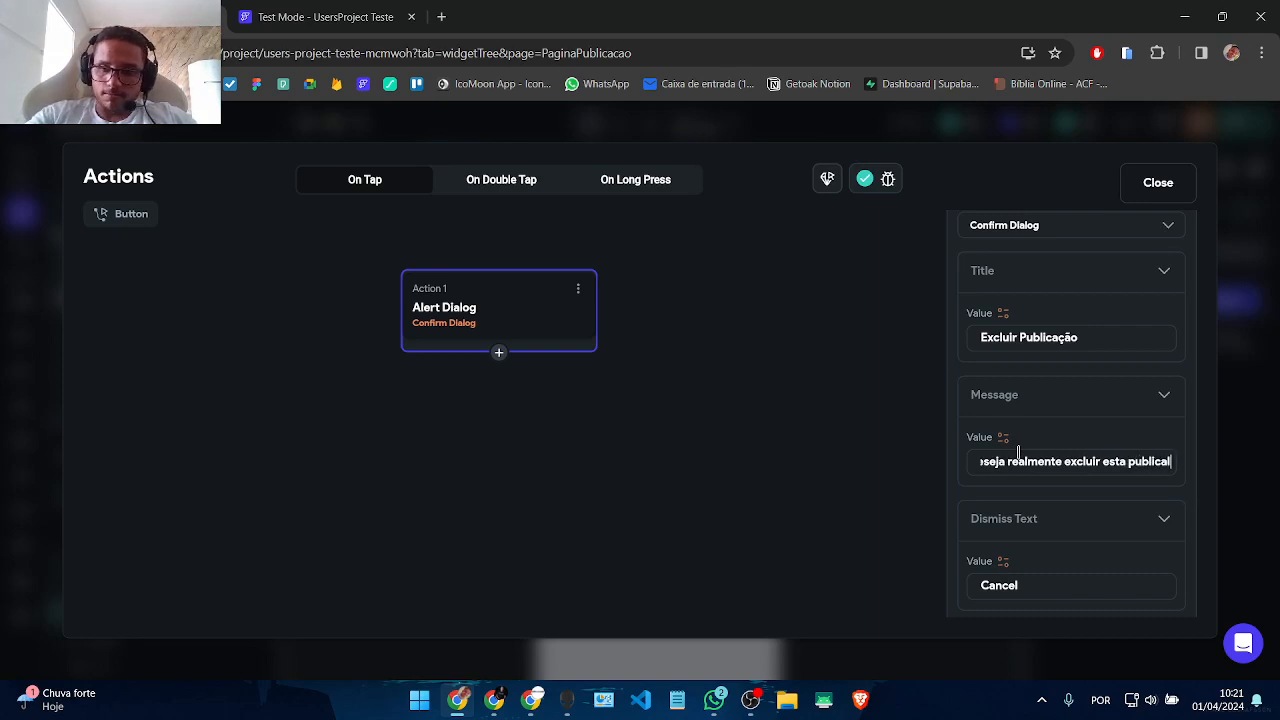
text(ção?)
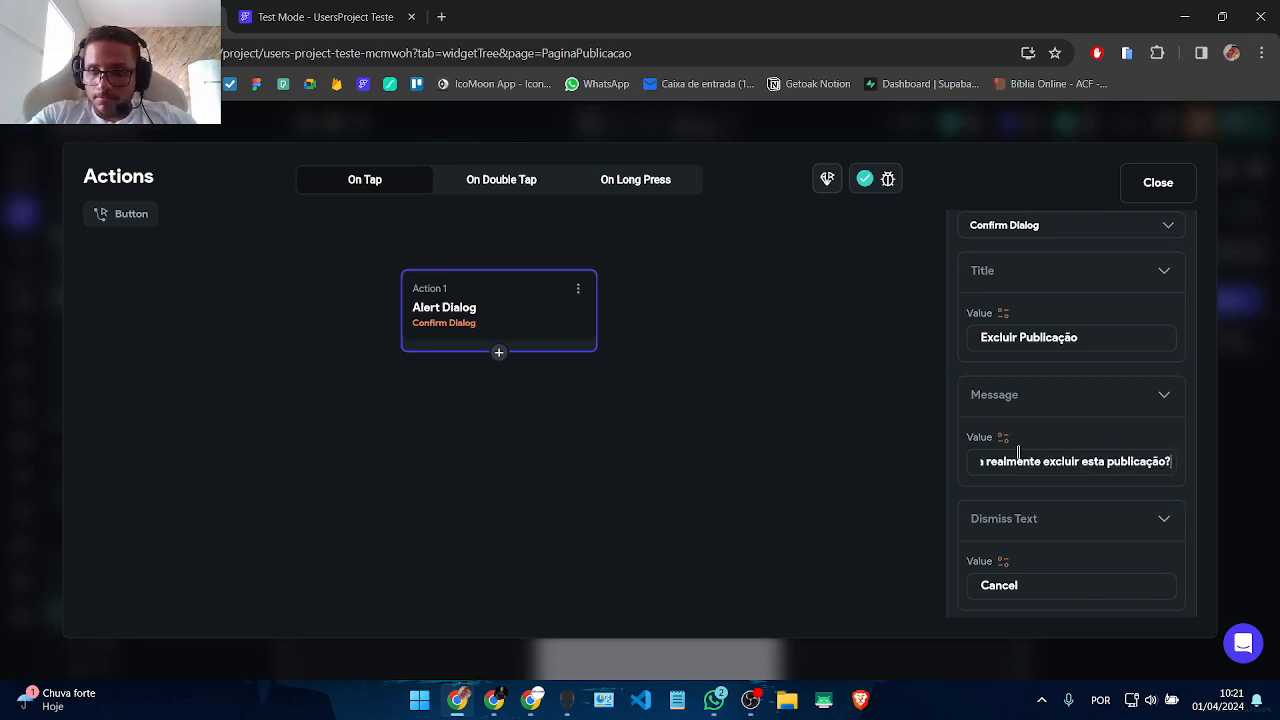
scroll(1037, 457, down, 2)
click(1055, 400)
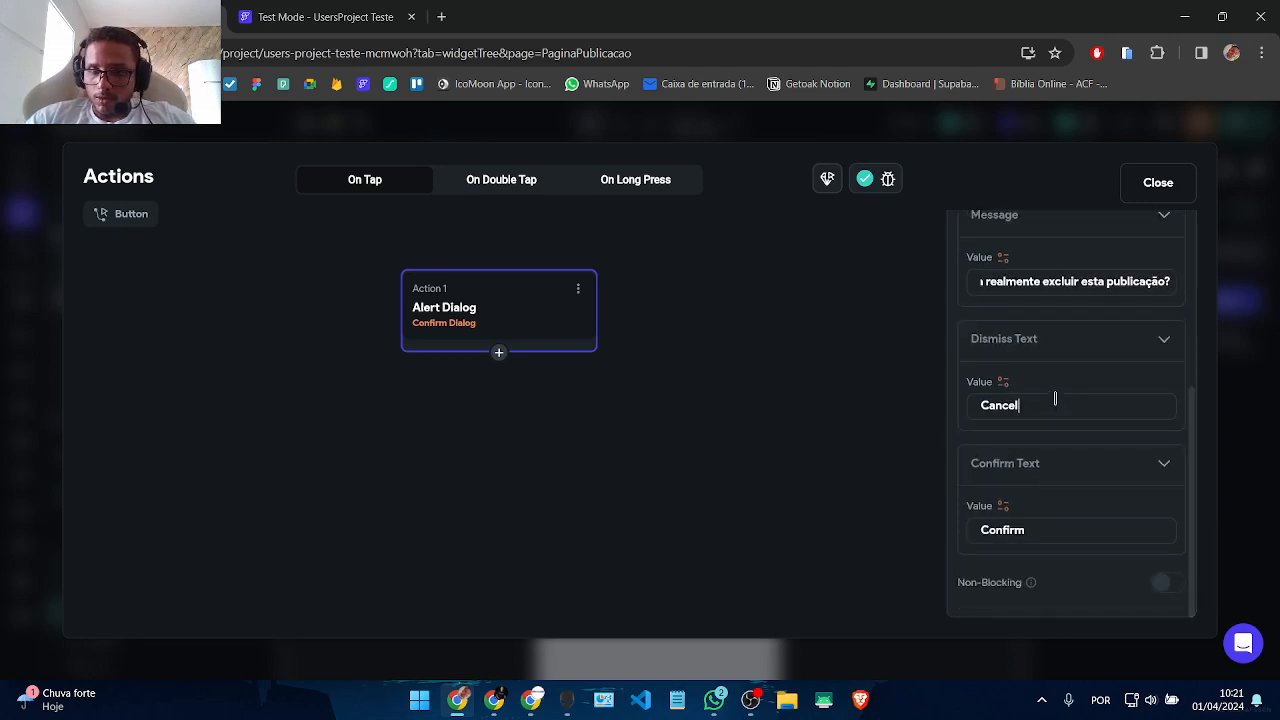
text(ar)
click(1039, 536)
key(ctrl+a)
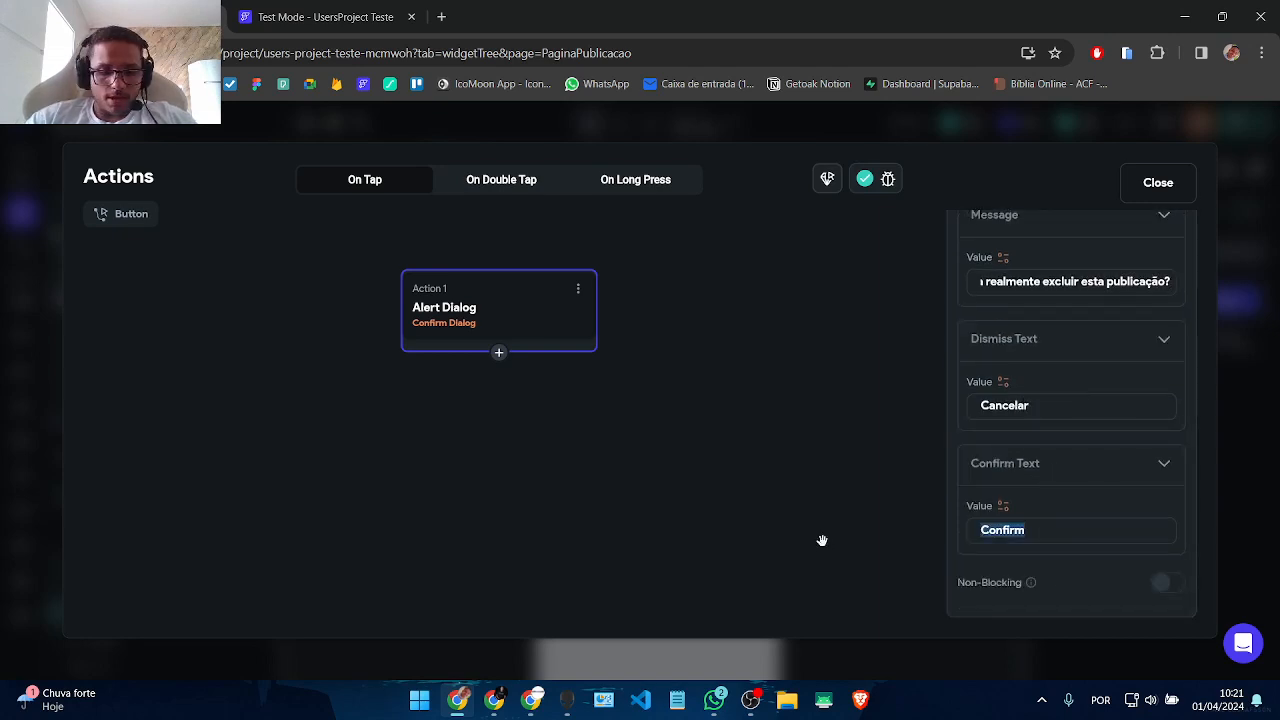
text(Excluir)
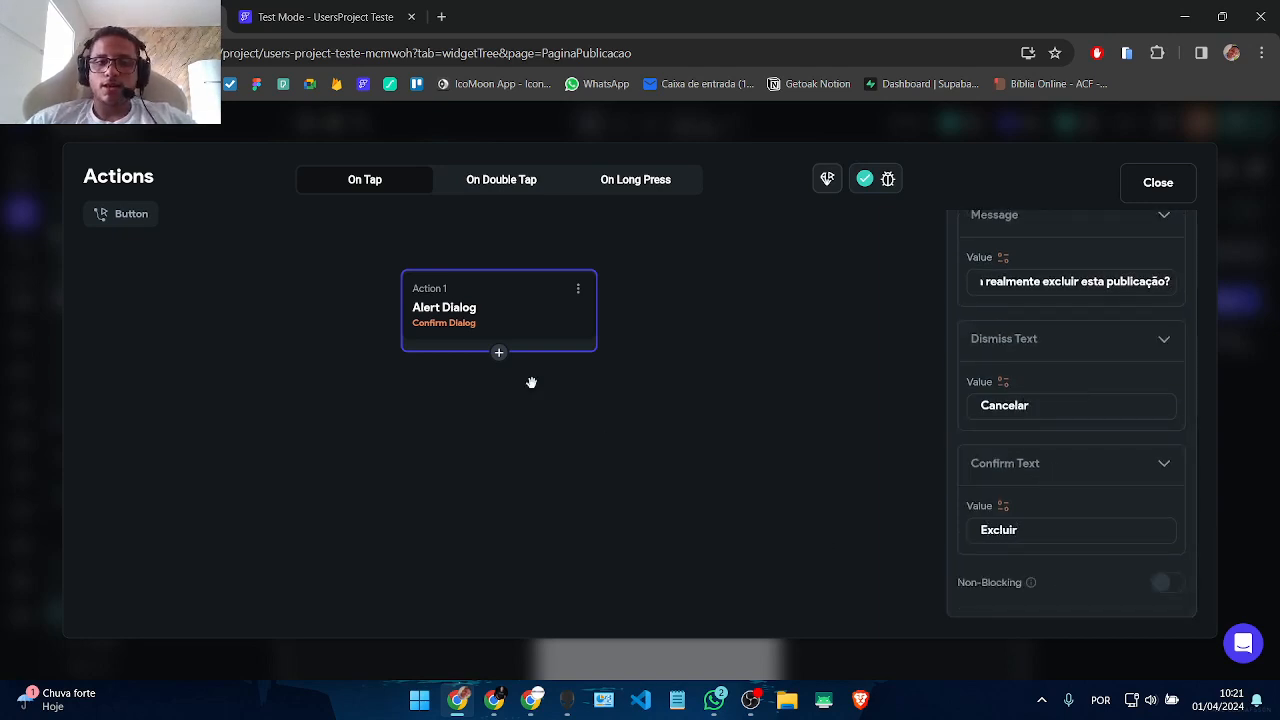
click(499, 353)
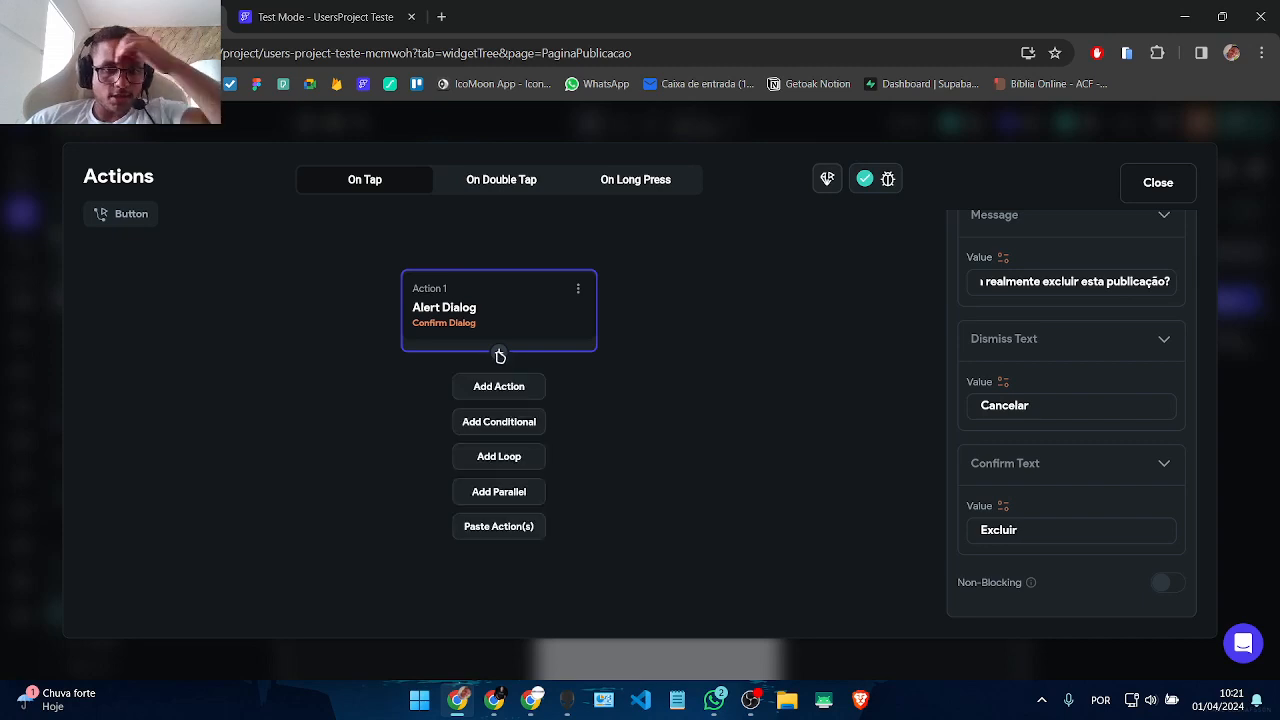
Step: Add a conditional after the dialog branching on the Confirm Dialog response
click(518, 422)
scroll(600, 380, down, 3)
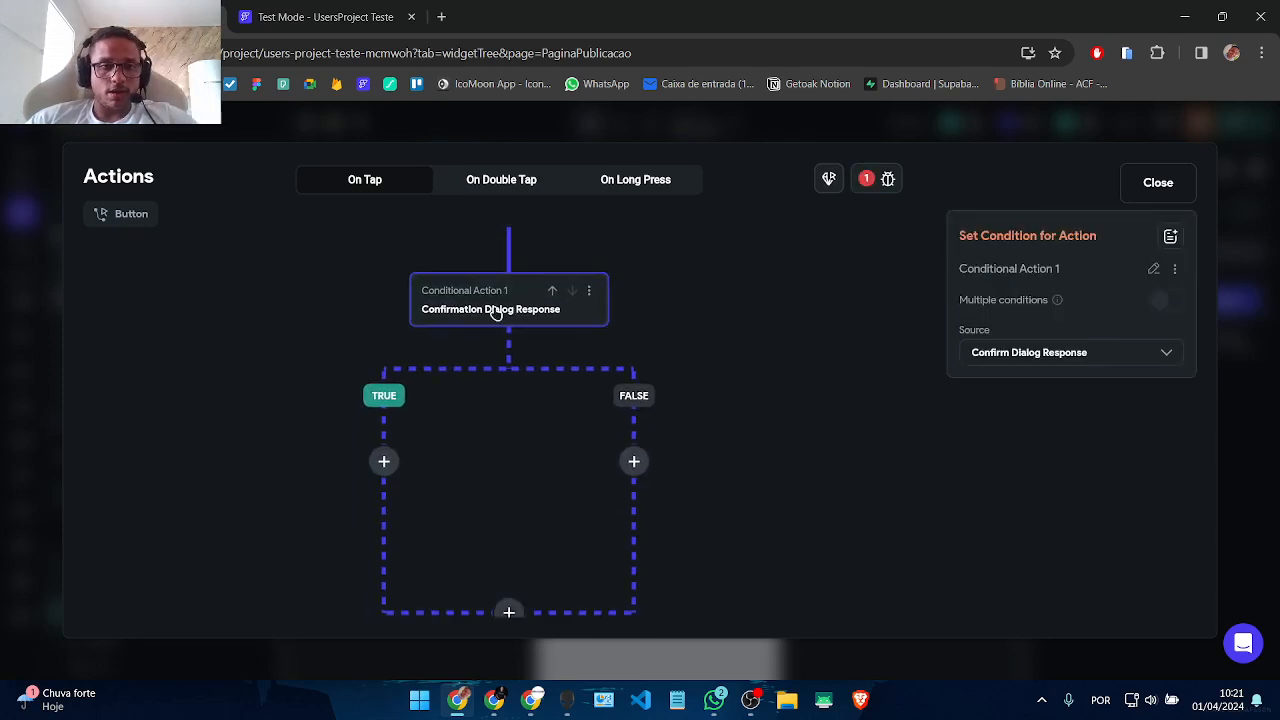
drag(691, 351, 695, 415)
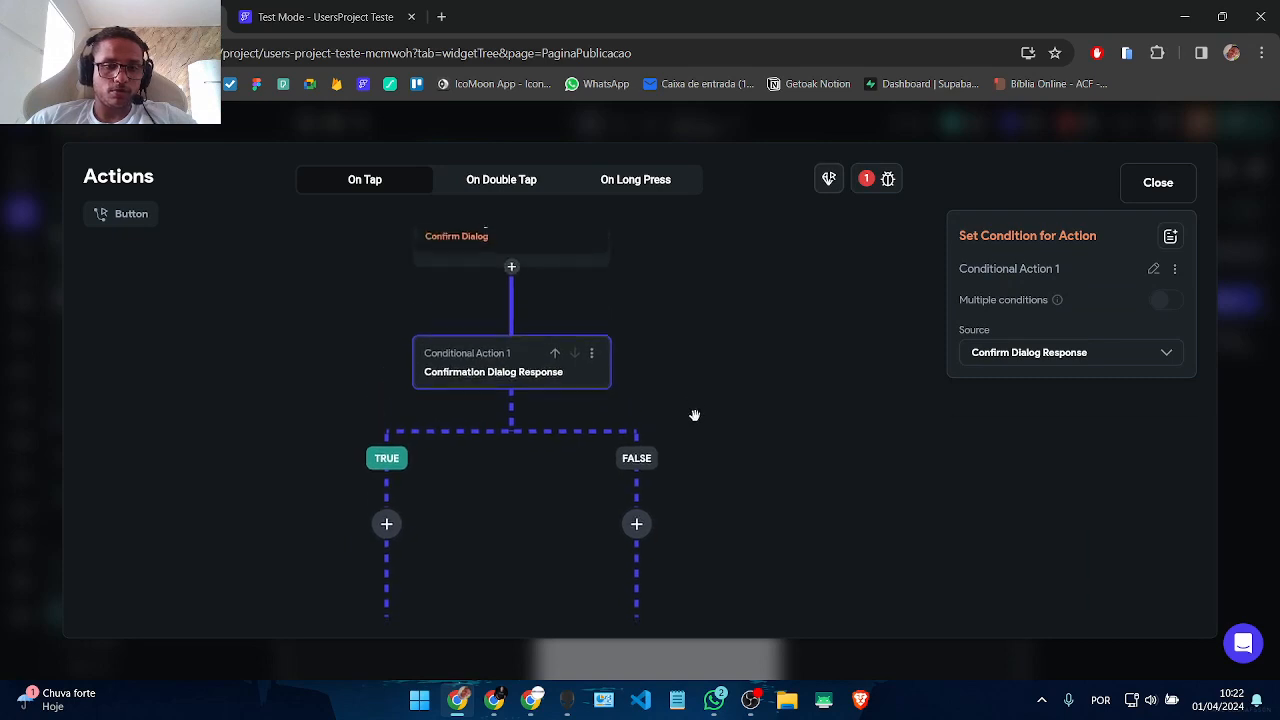
click(506, 245)
scroll(1132, 512, down, 3)
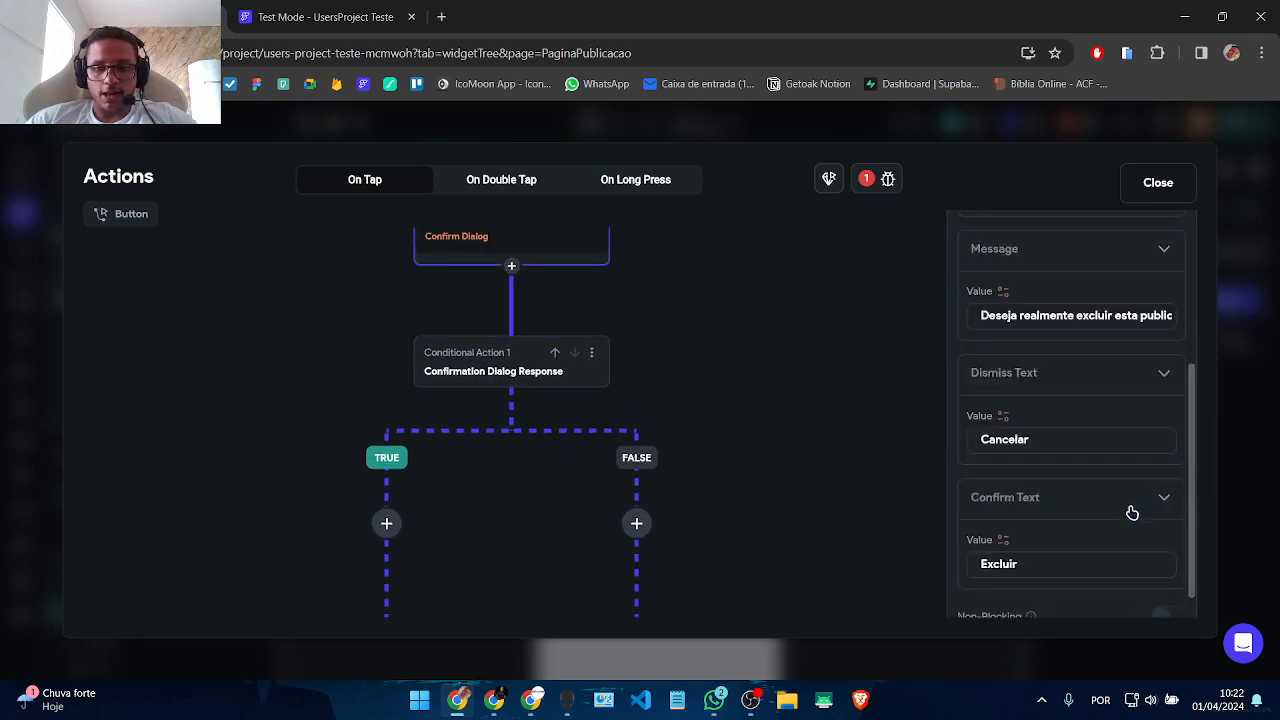
scroll(1132, 512, down, 1)
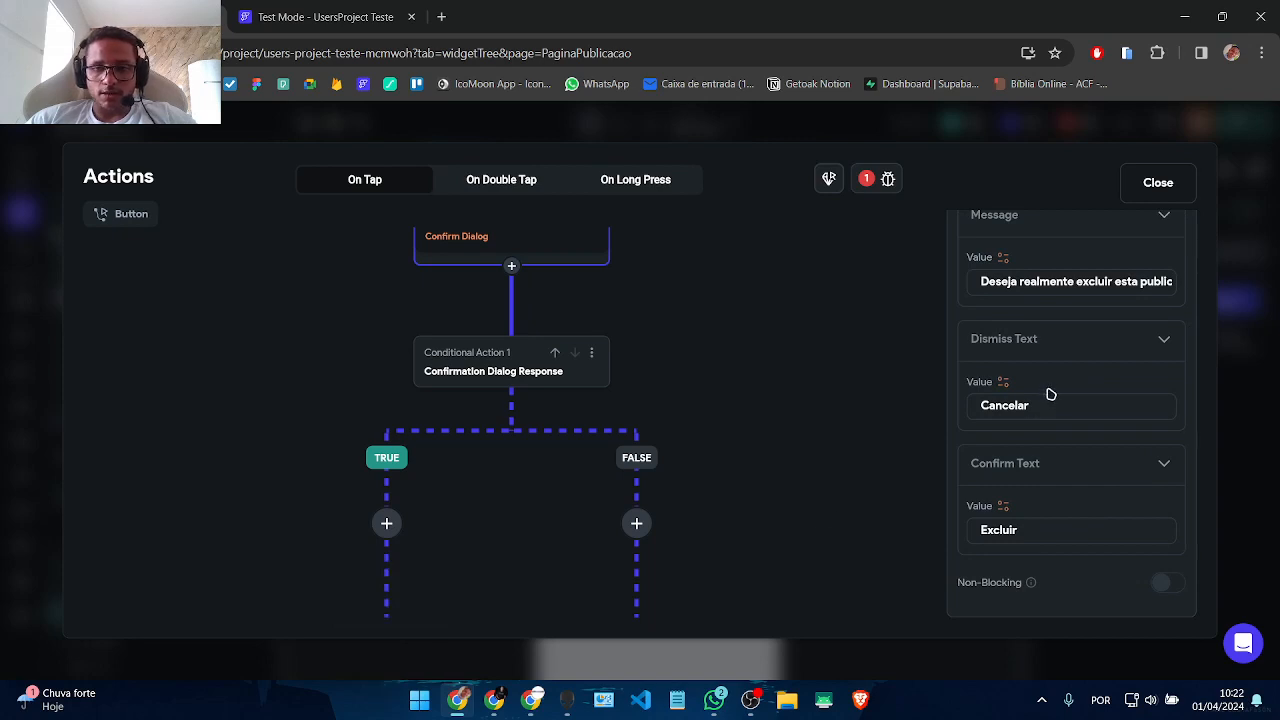
drag(501, 538, 503, 354)
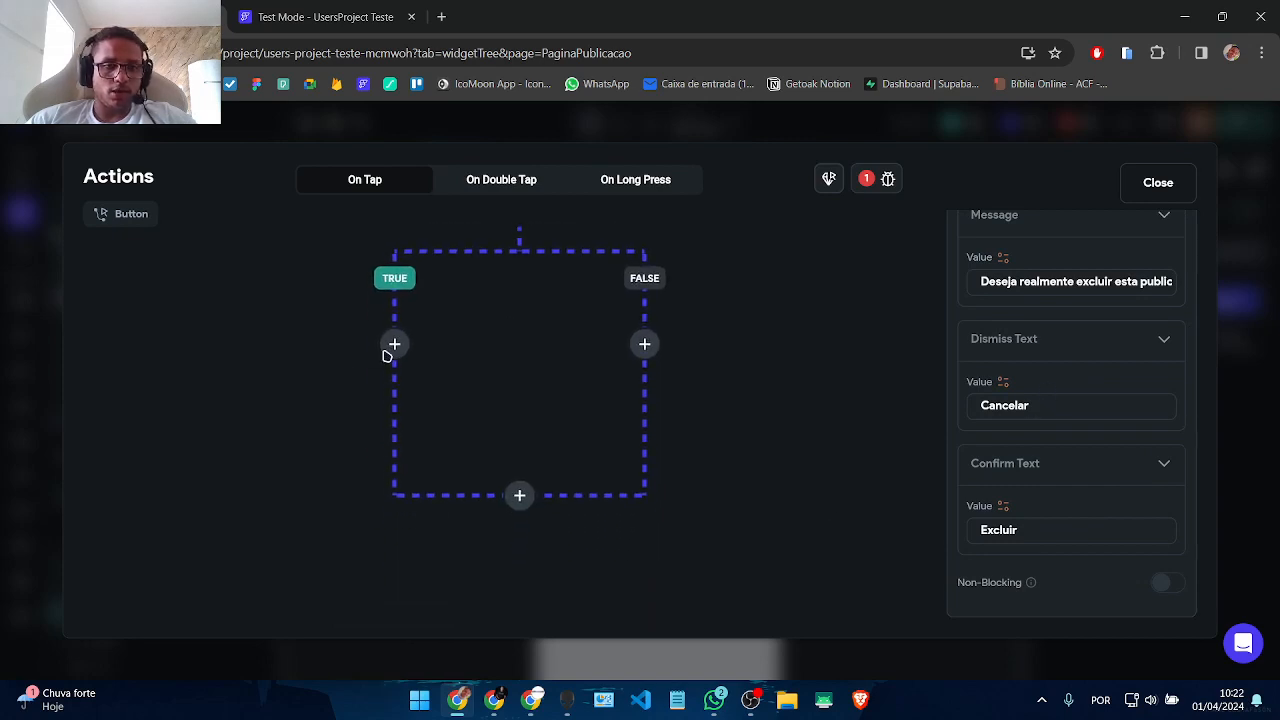
Step: On the TRUE branch, add a Delete Document call targeting the refPubli page parameter
mouse_move(391, 345)
click(391, 392)
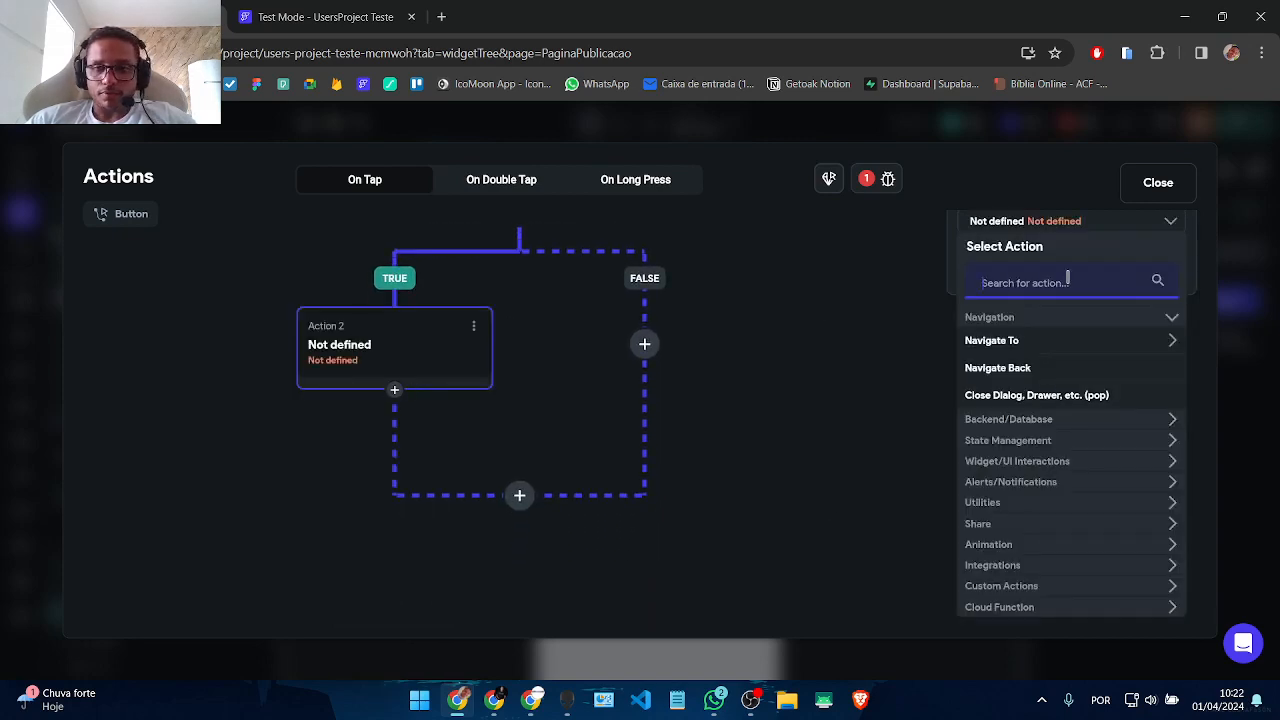
mouse_move(648, 348)
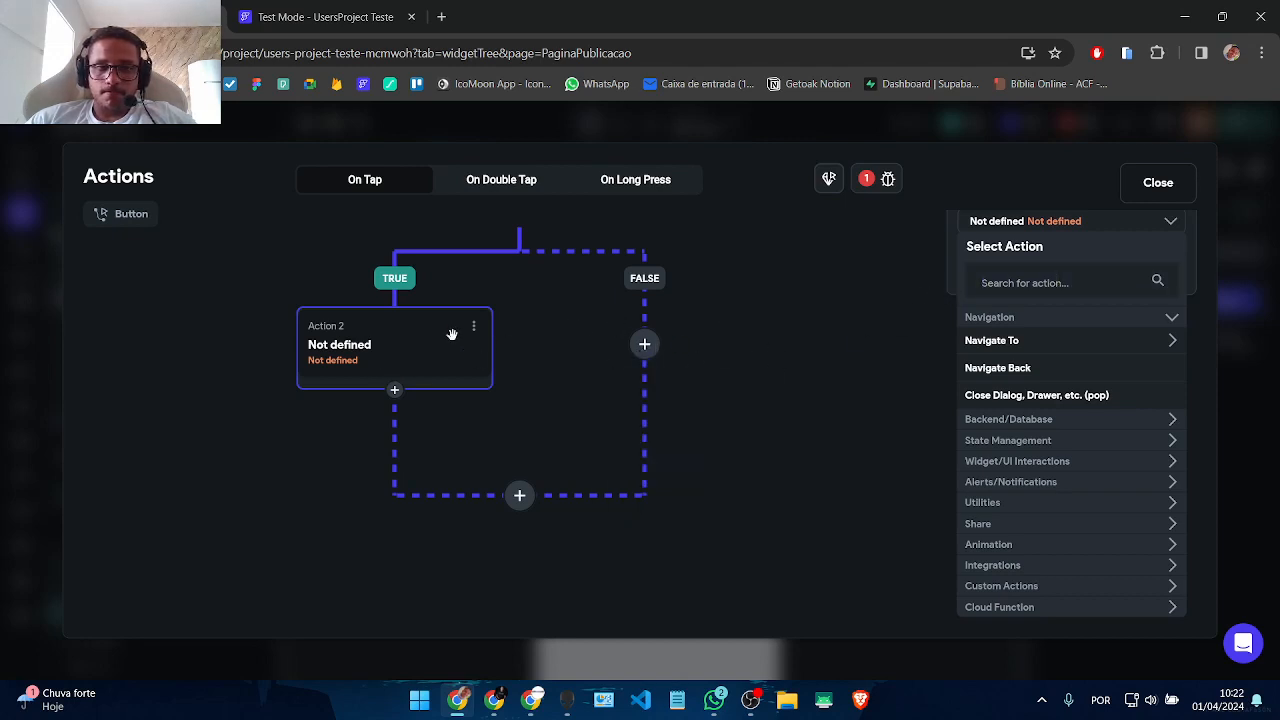
click(1064, 289)
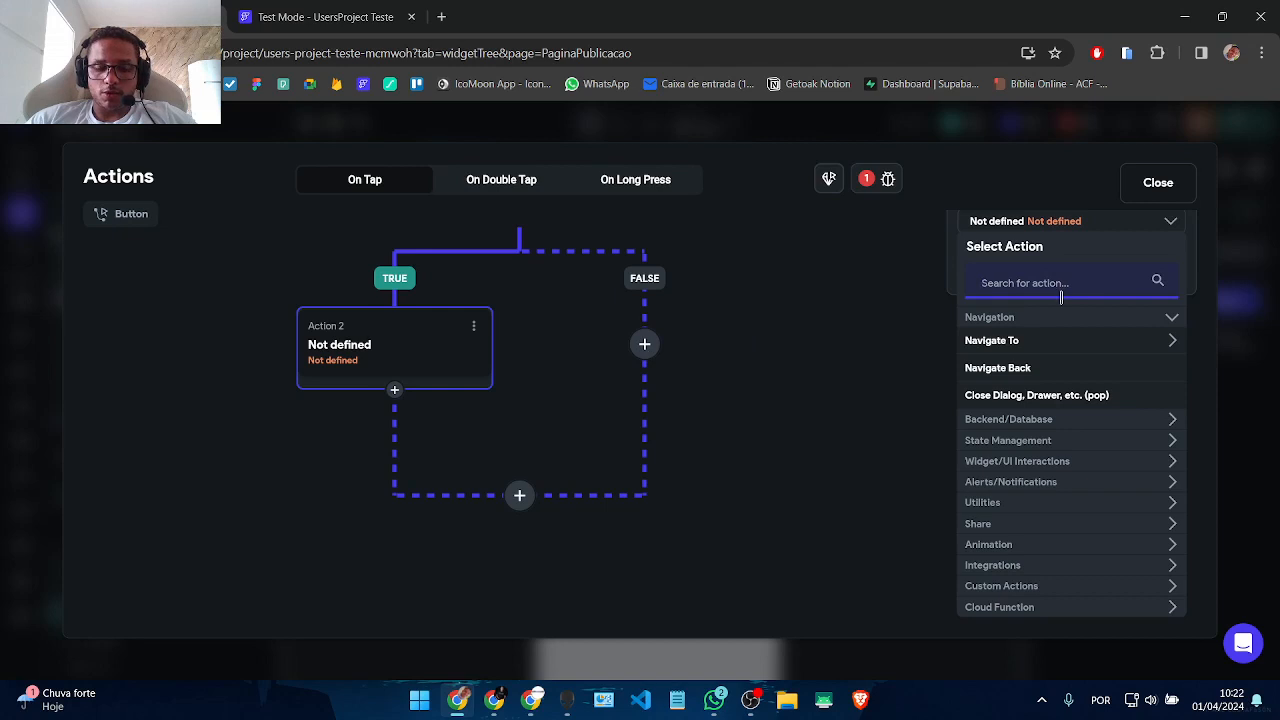
text(delete)
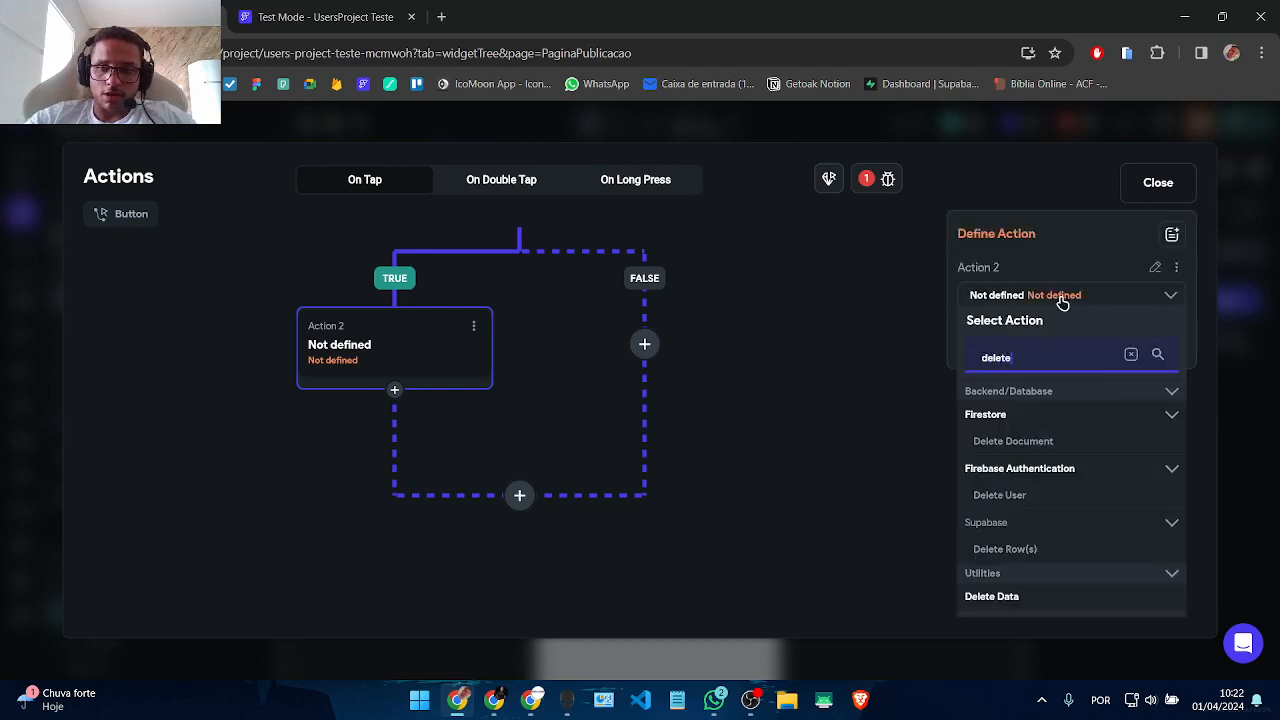
click(1013, 445)
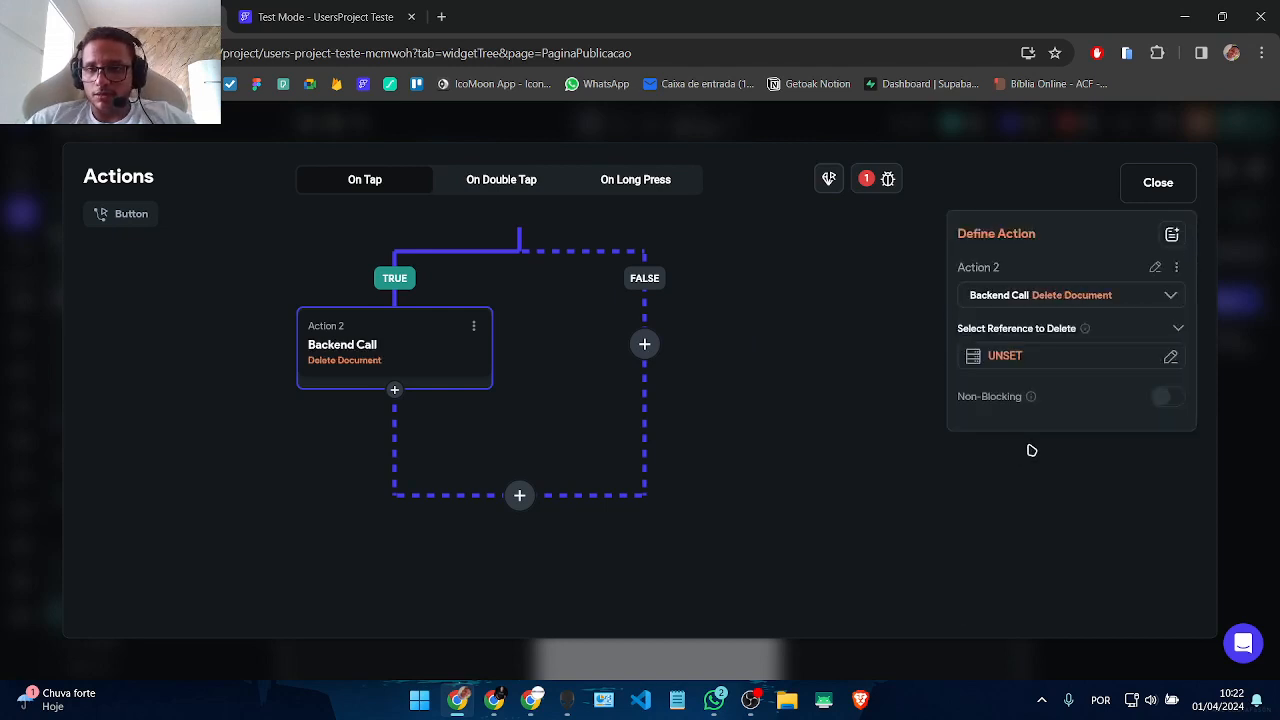
click(1060, 355)
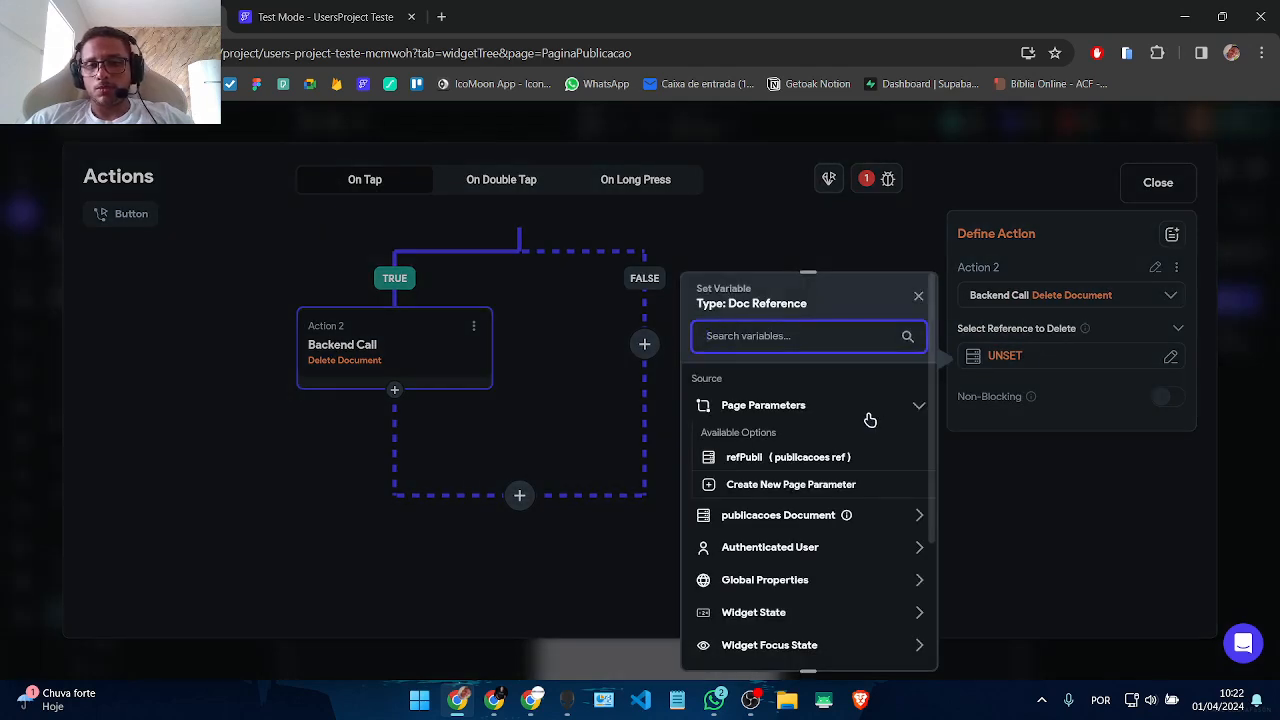
click(783, 524)
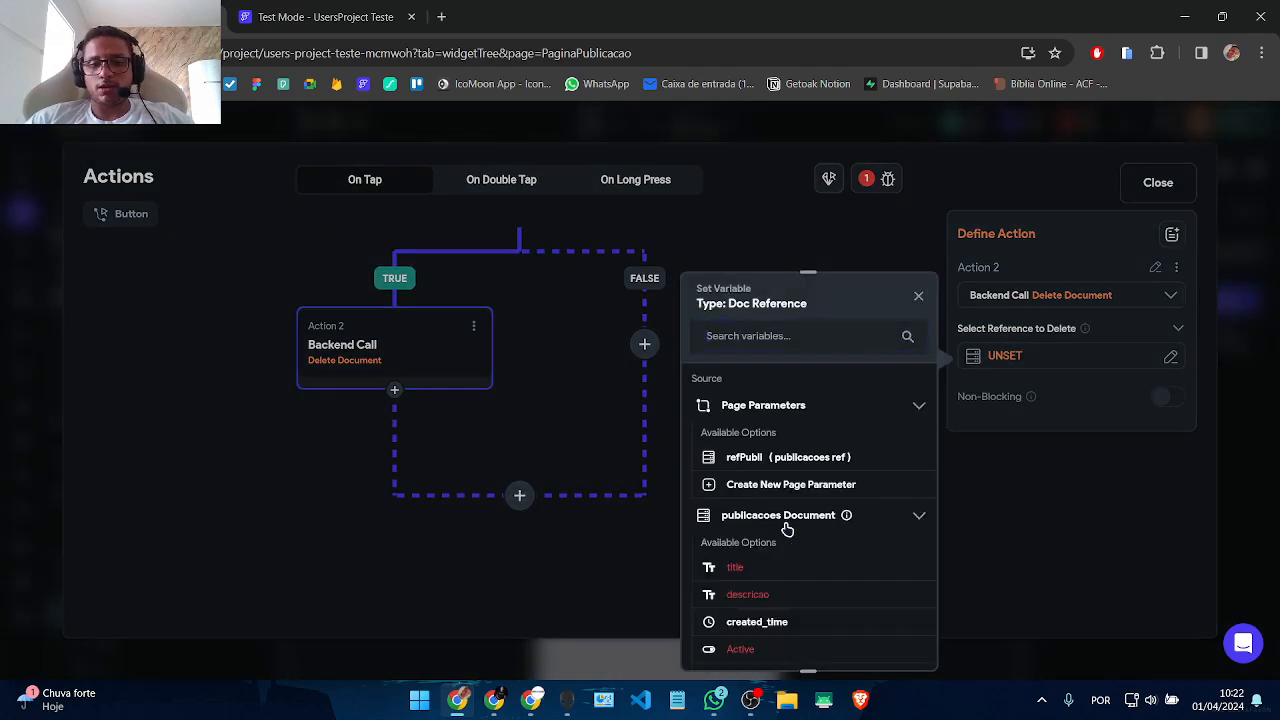
scroll(794, 523, down, 5)
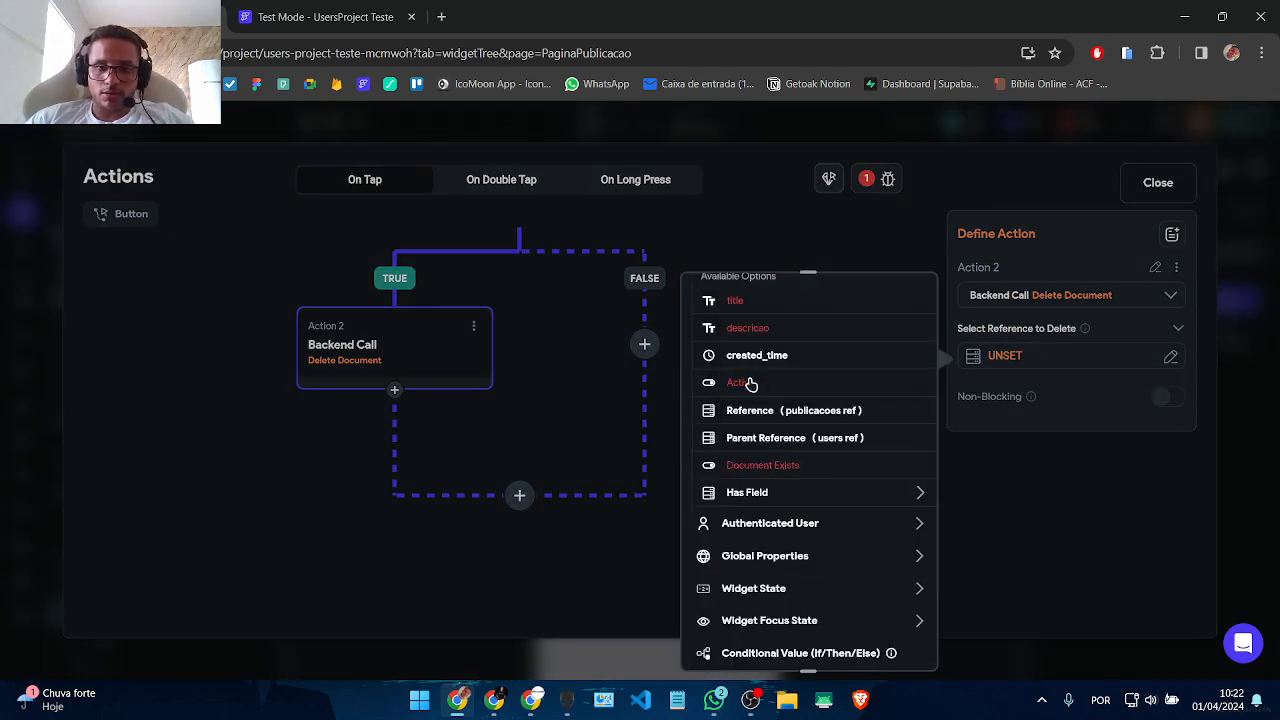
scroll(770, 408, up, 3)
scroll(770, 408, up, 2)
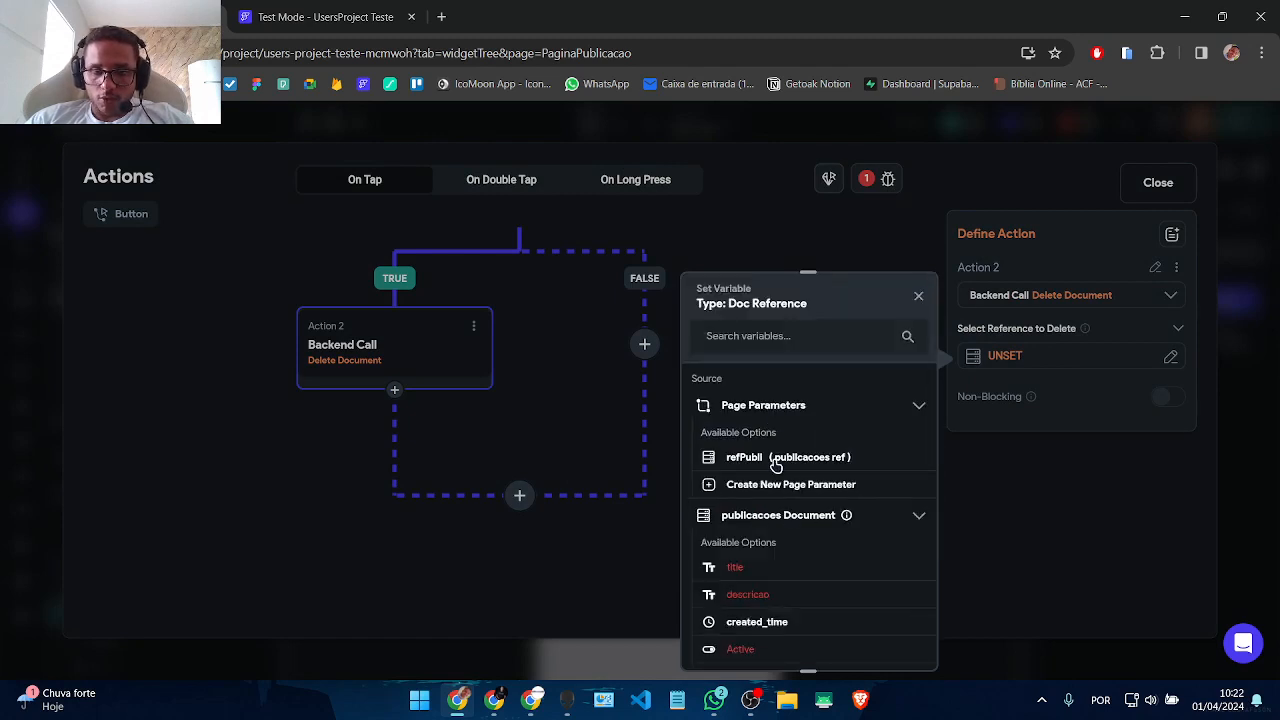
click(775, 462)
click(904, 652)
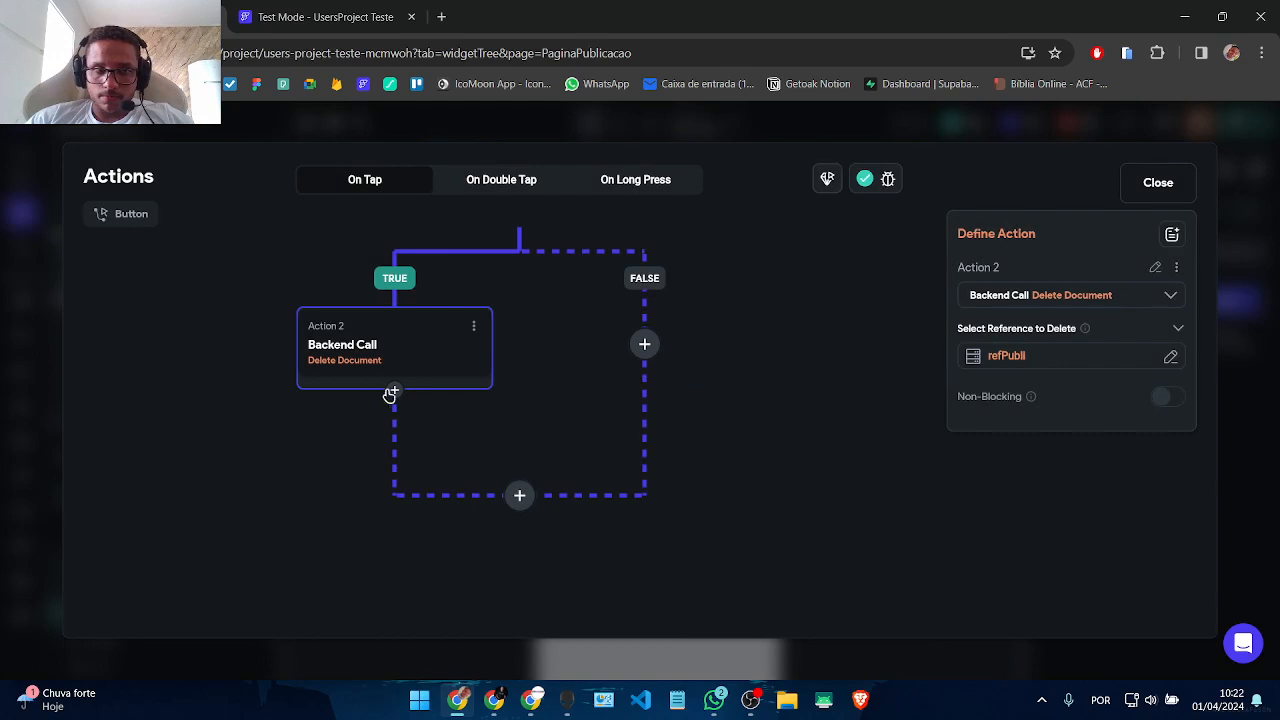
click(394, 392)
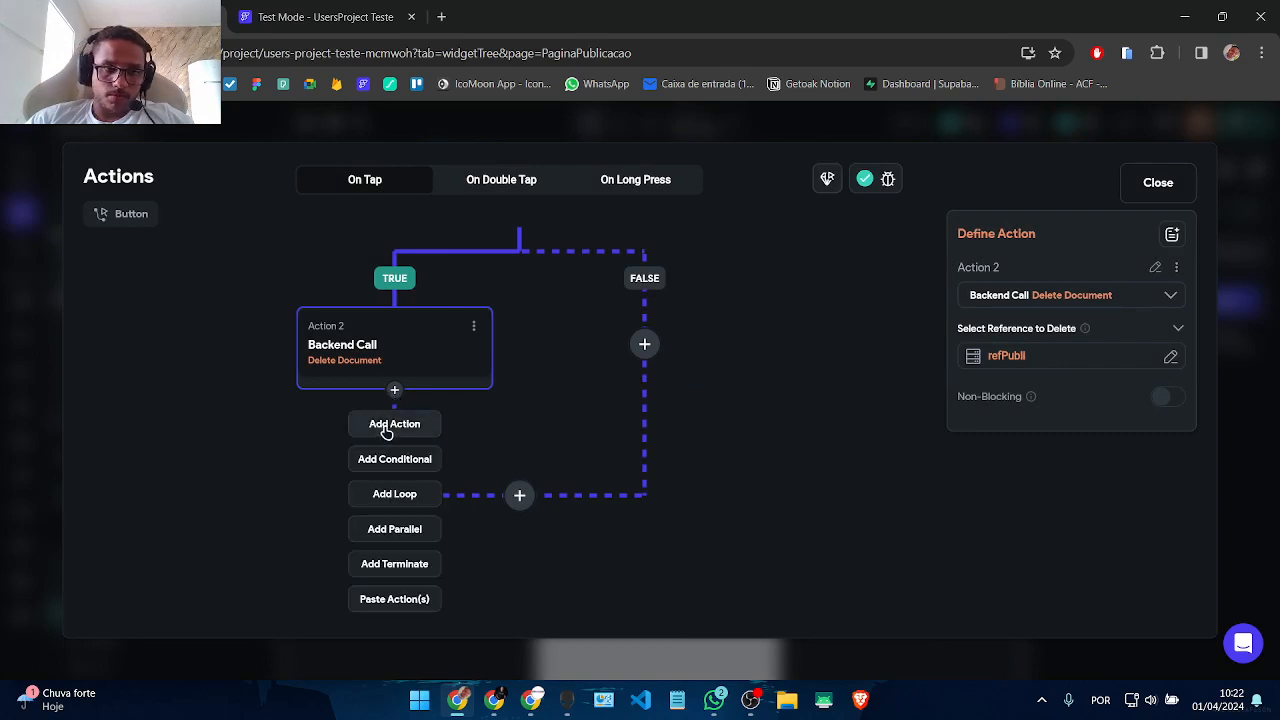
Step: Add a Navigate Back action after Delete Document, keeping Navigate to Root Page on Failure enabled
click(394, 424)
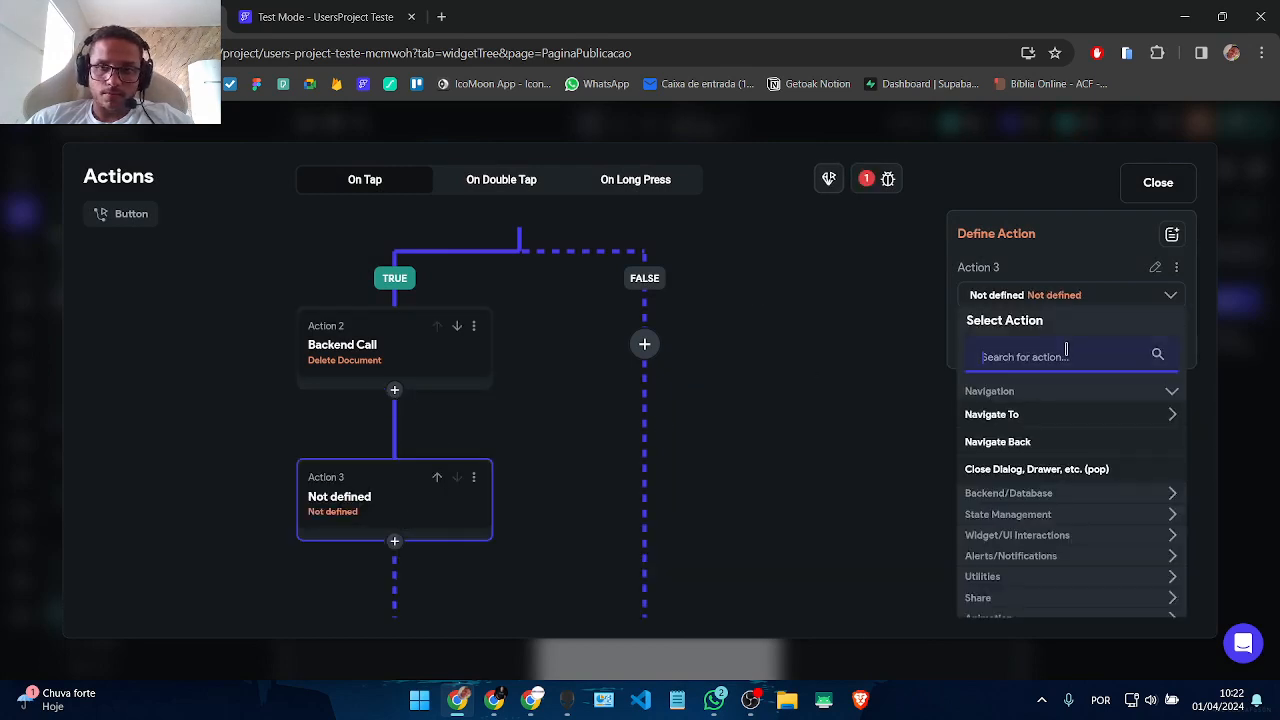
click(1020, 443)
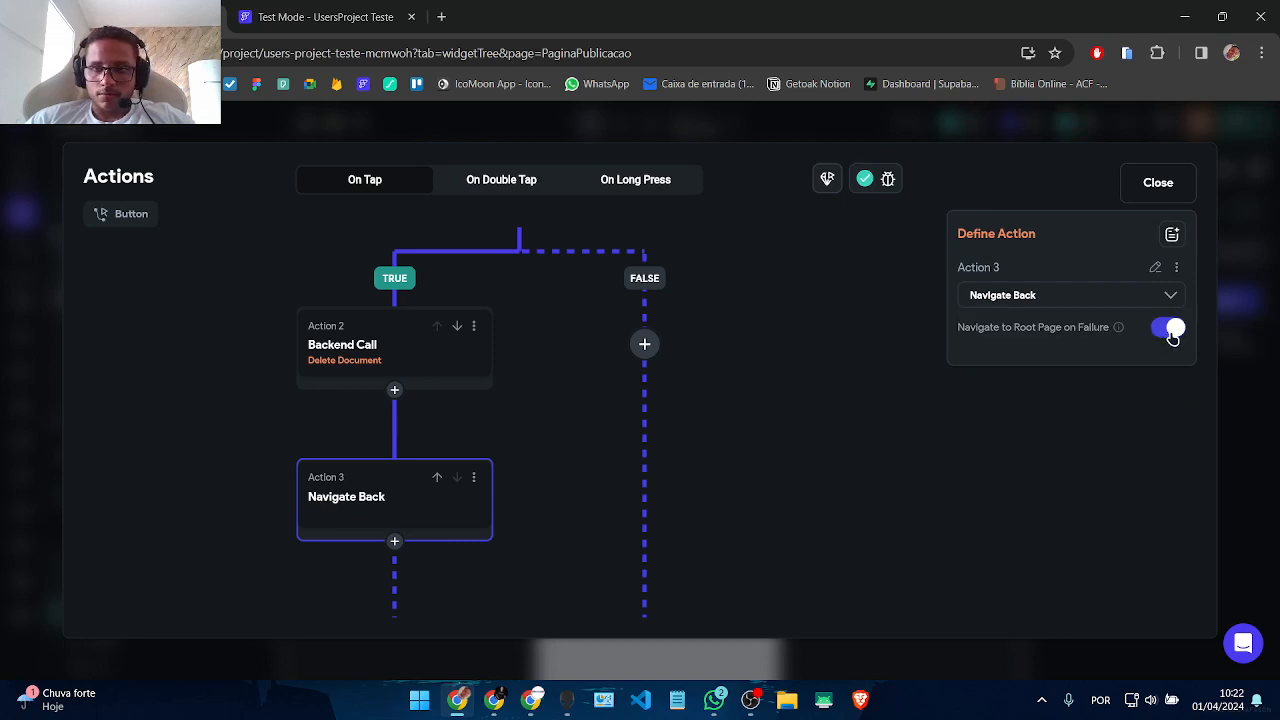
click(1172, 333)
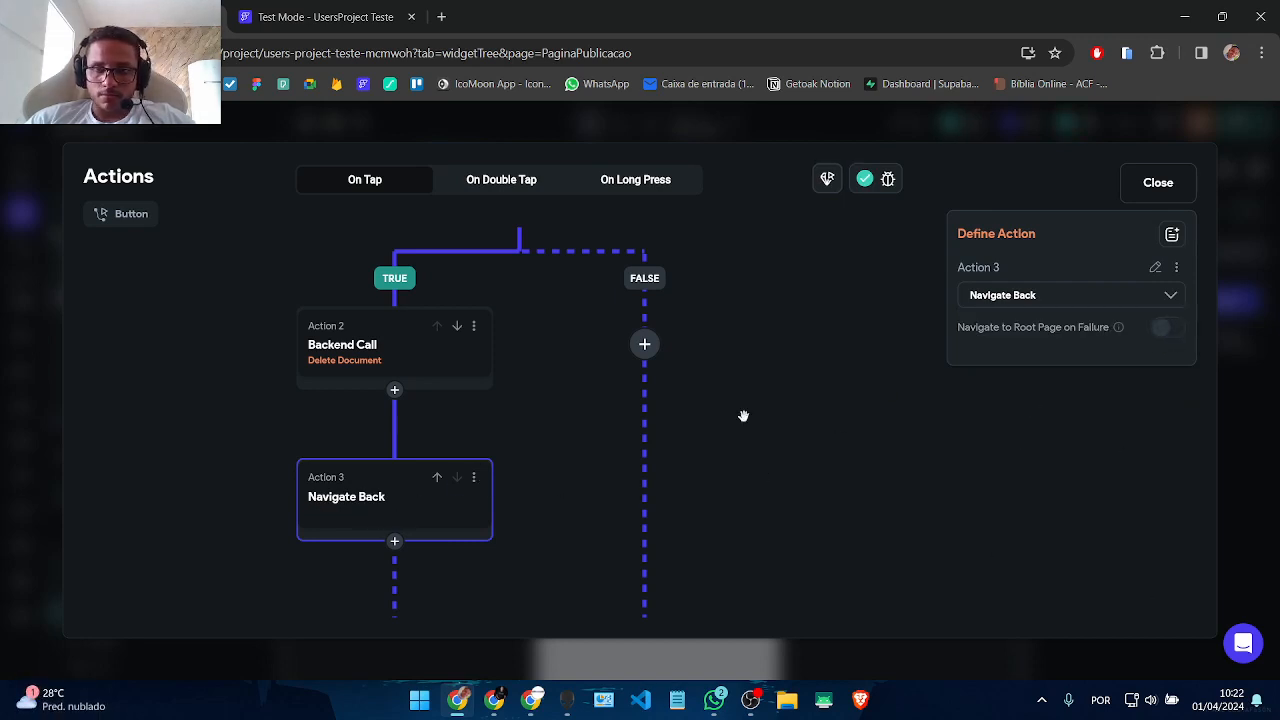
click(703, 443)
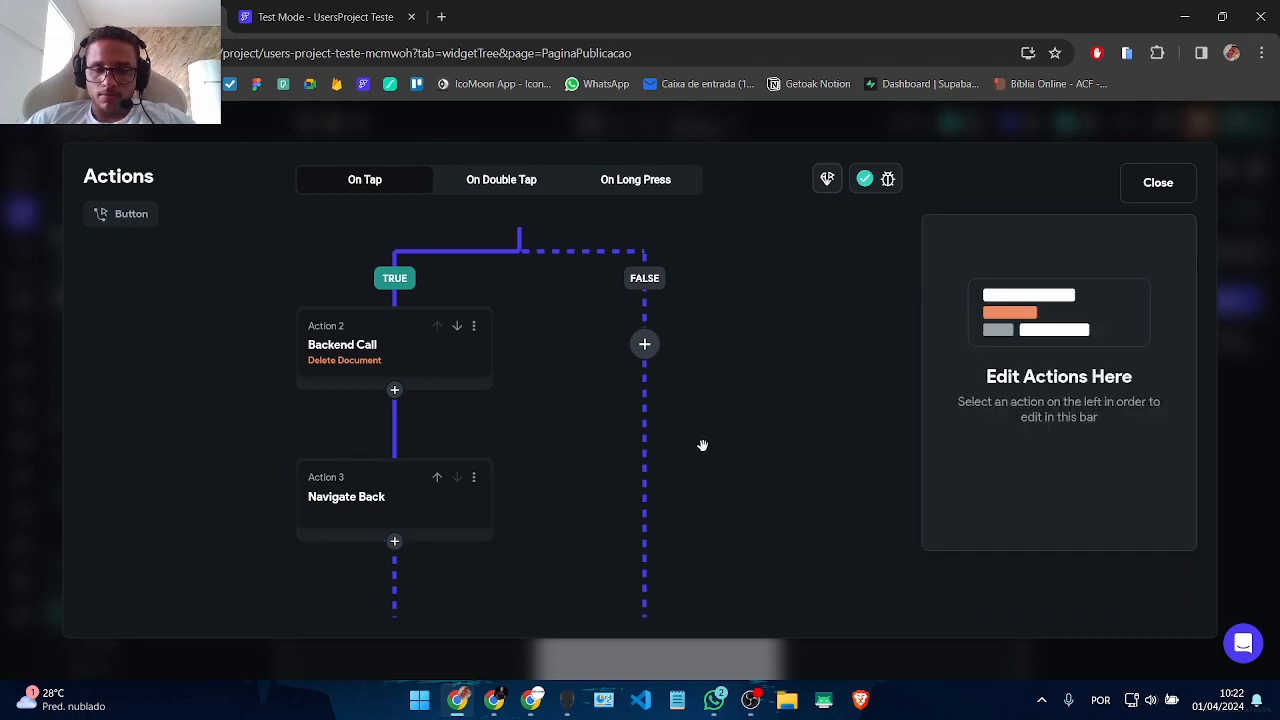
click(351, 515)
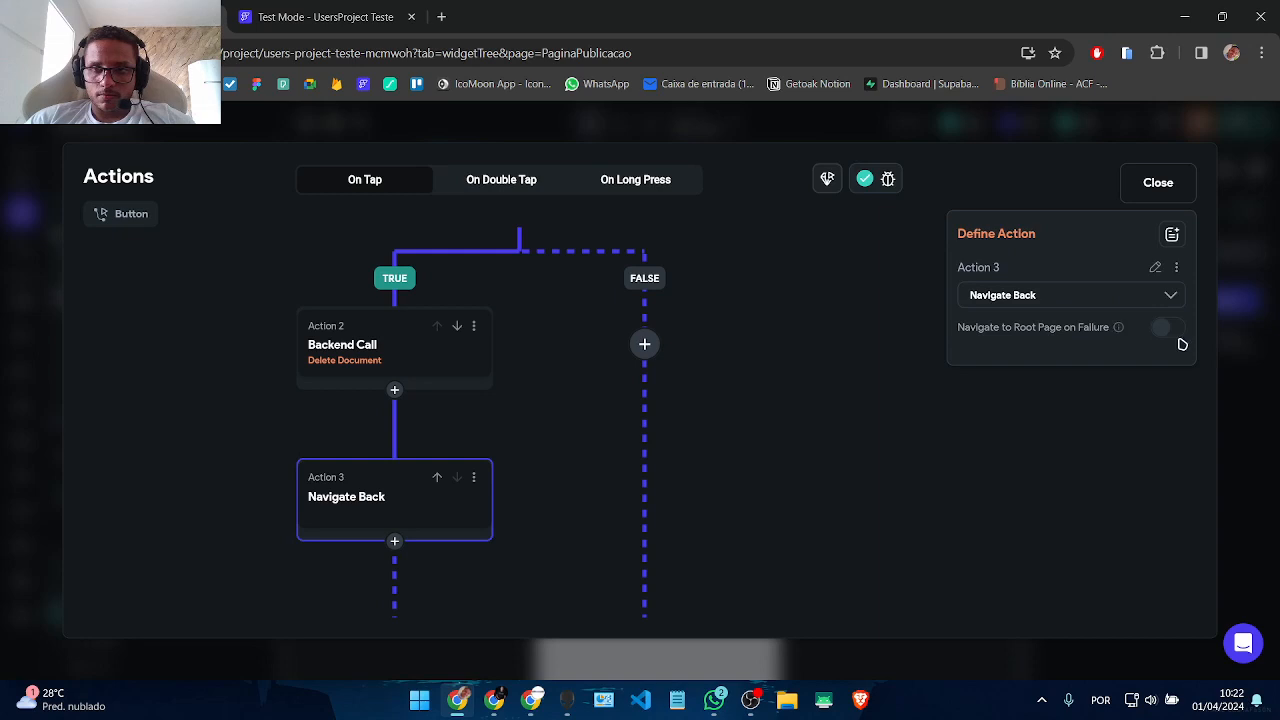
click(1170, 333)
click(909, 437)
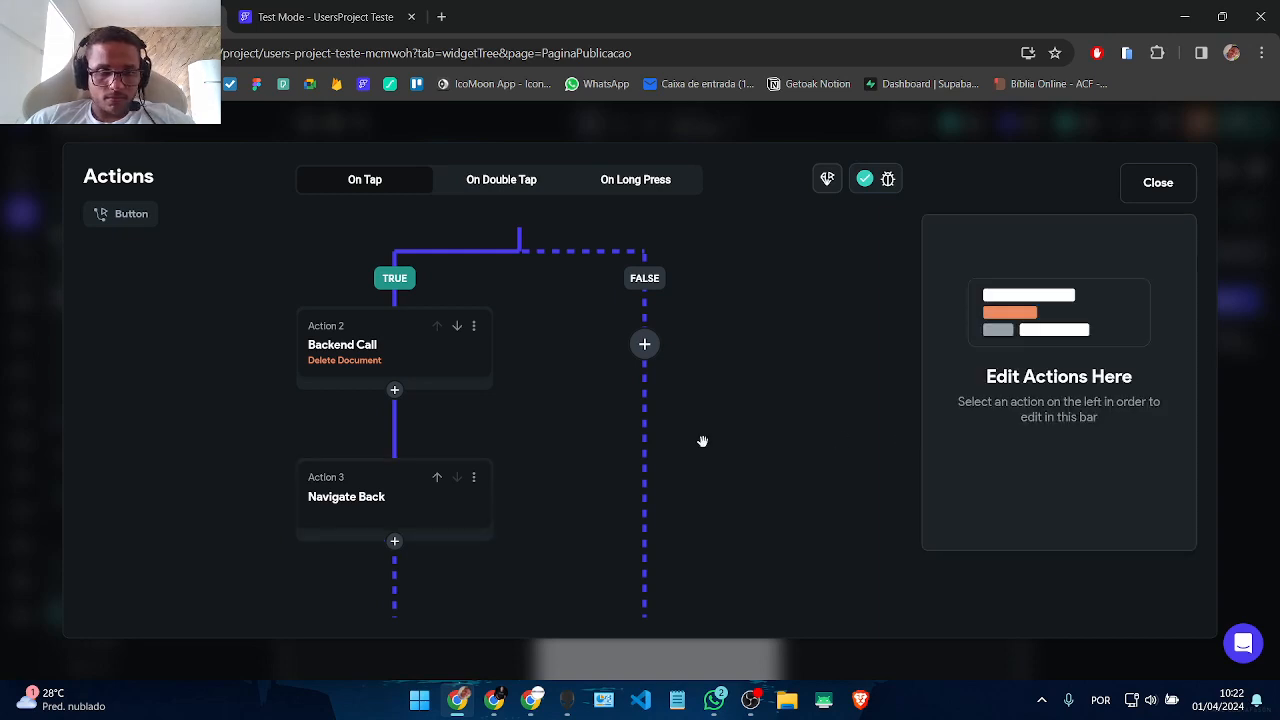
scroll(752, 440, up, 5)
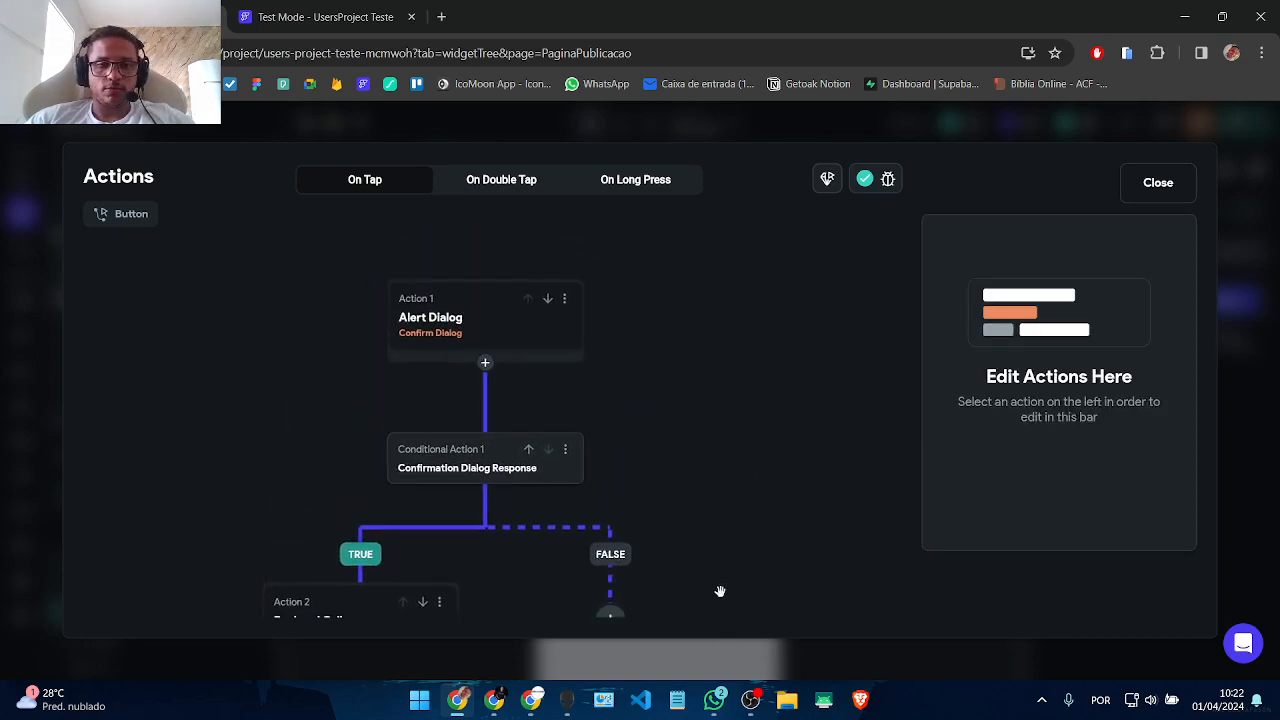
scroll(728, 455, down, 5)
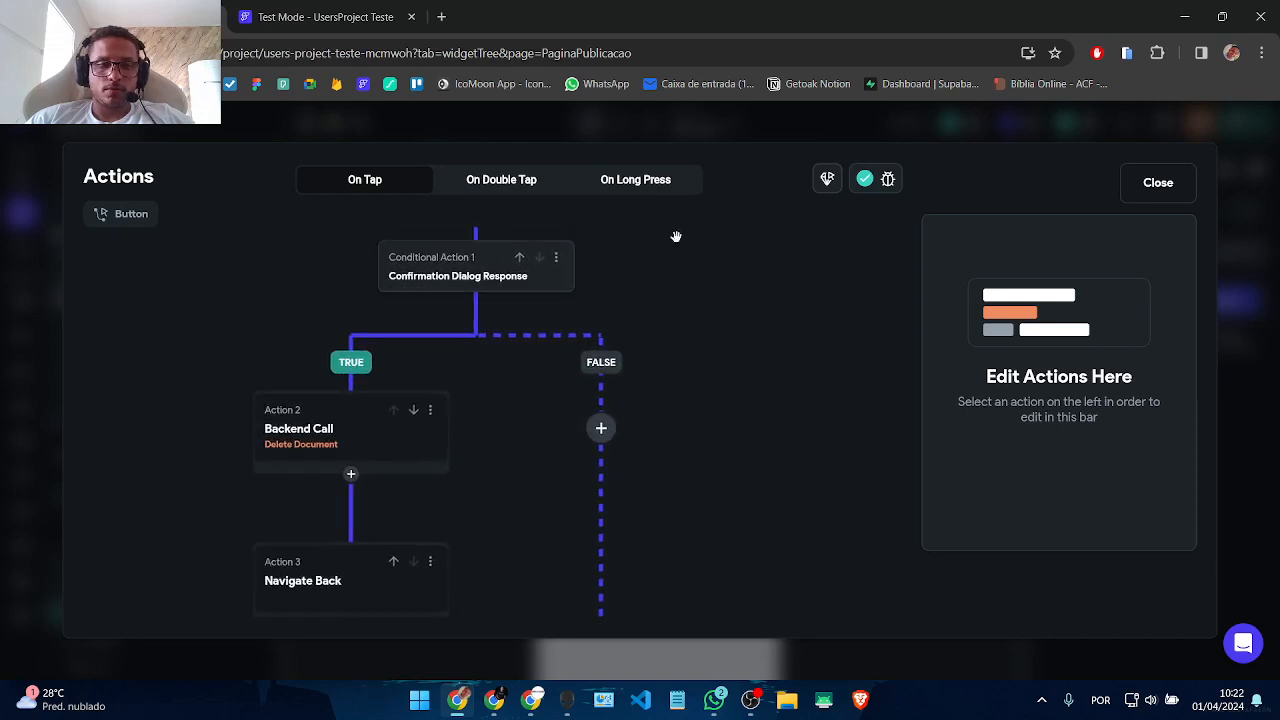
Step: Move the Navigate Back action above the delete-document Backend Call
click(425, 431)
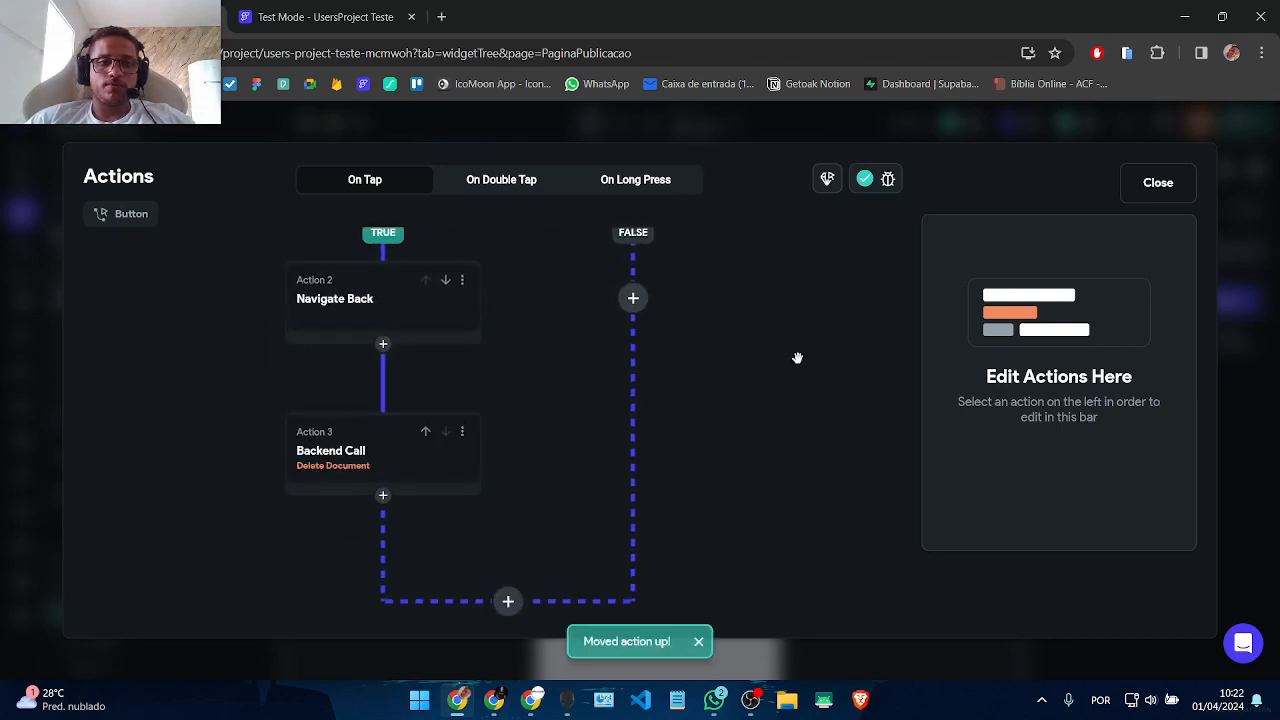
scroll(790, 450, up, 3)
scroll(787, 539, down, 2)
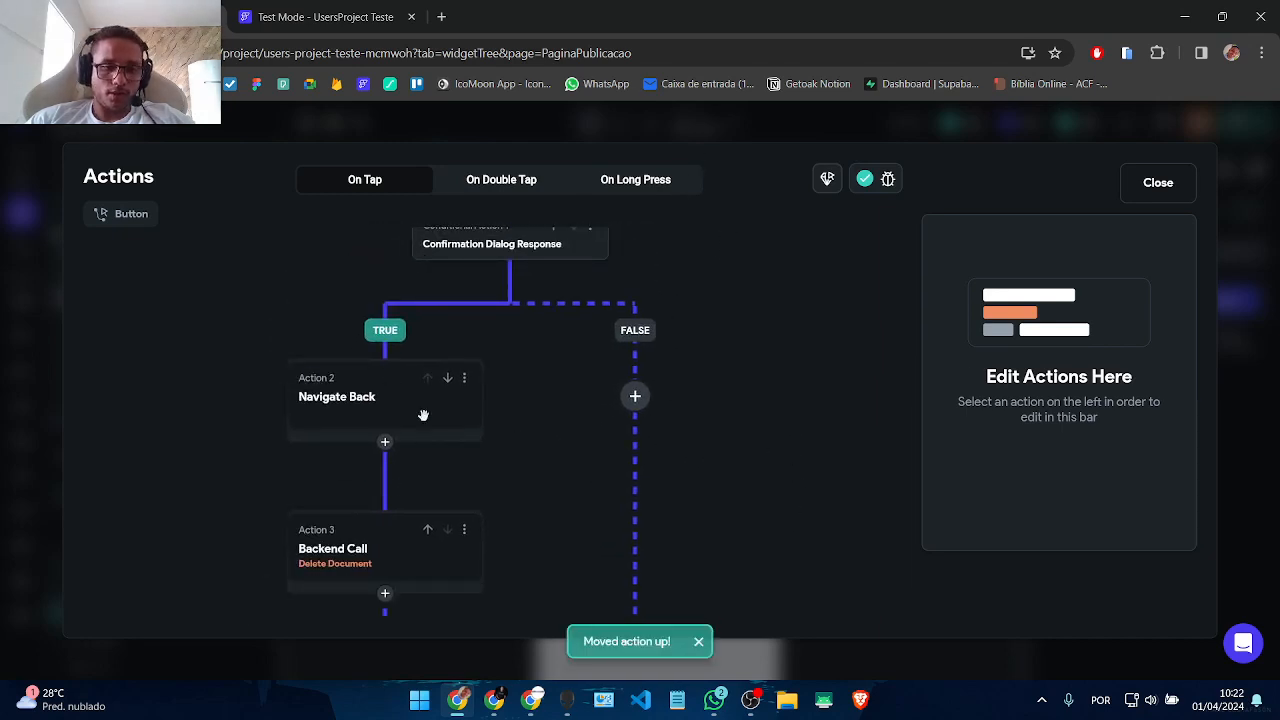
scroll(560, 432, down, 4)
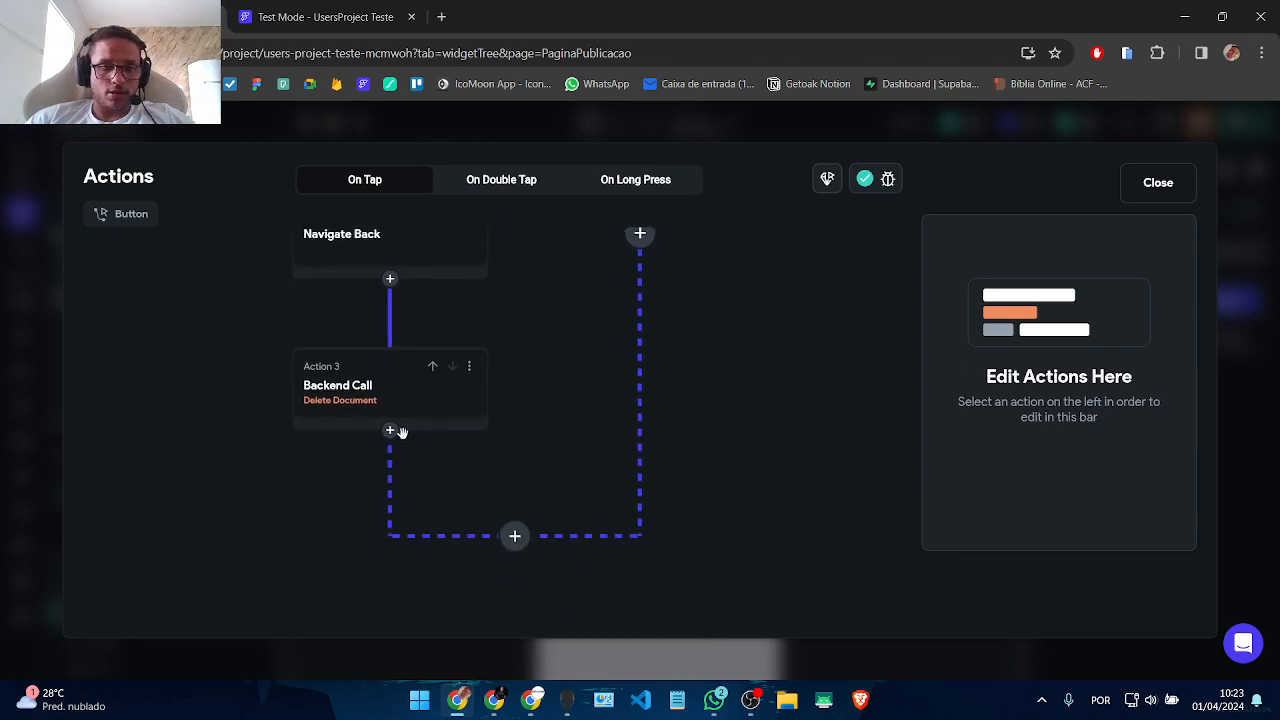
Step: Add an empty fourth action after the document deletion
click(390, 431)
click(409, 466)
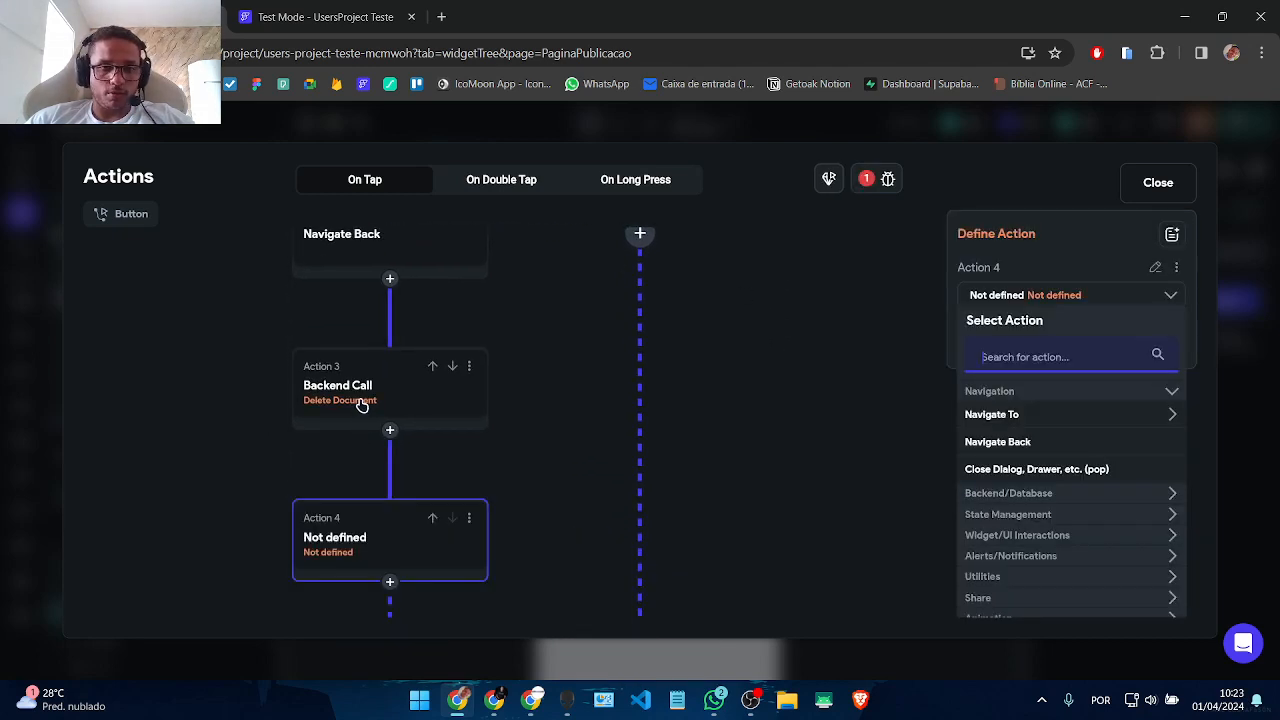
click(452, 392)
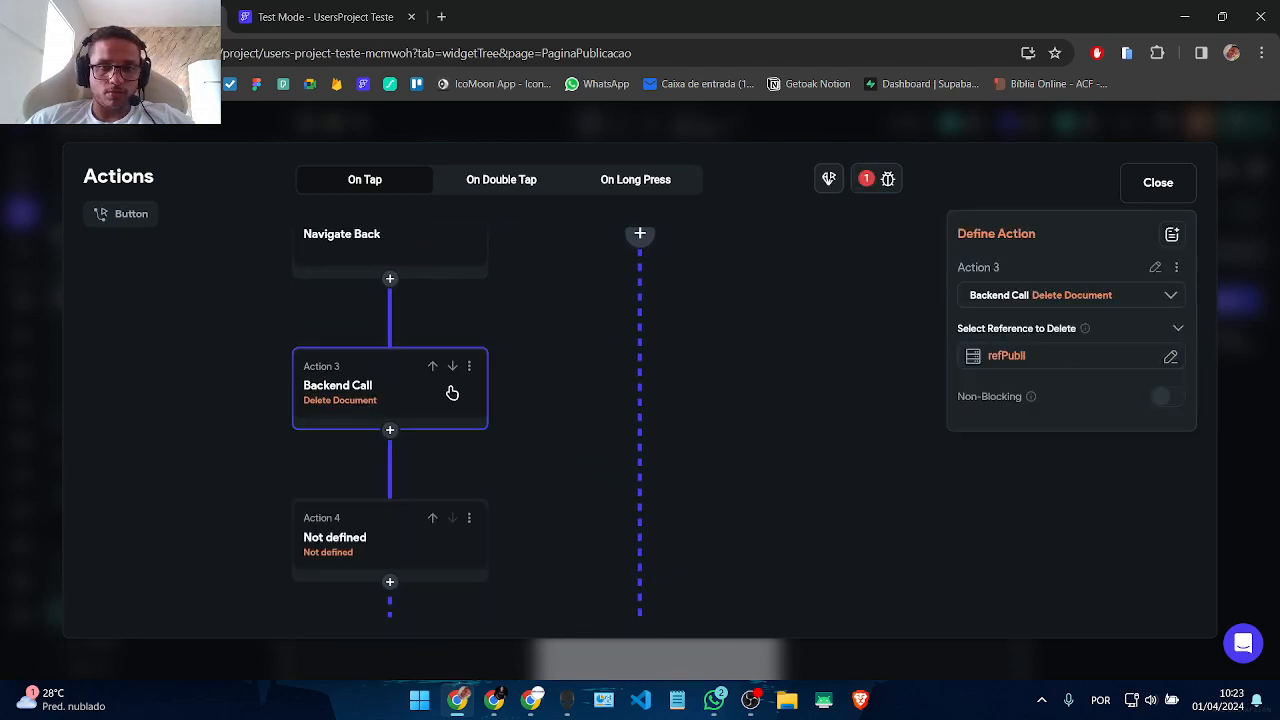
click(1002, 355)
click(825, 643)
scroll(614, 424, down, 2)
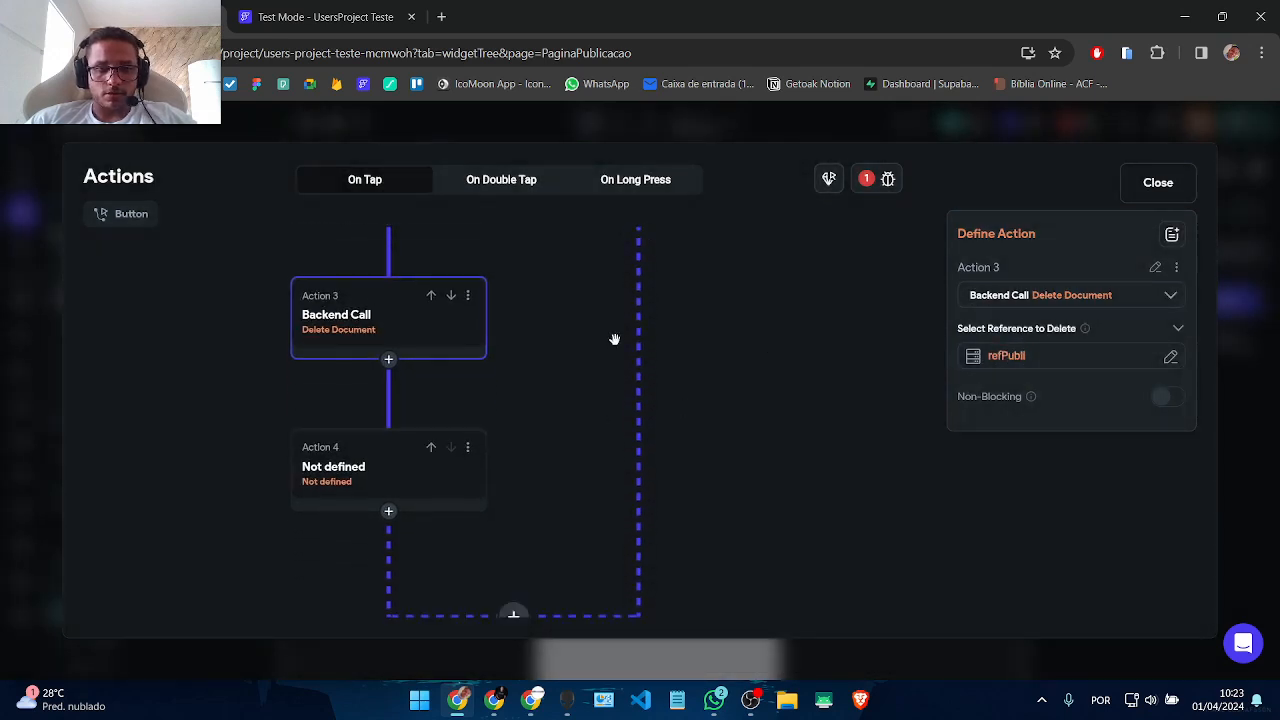
click(354, 461)
Step: Make the fourth action a Show Snack Bar with the message 'Publicação excluída com sucesso!'
text(c)
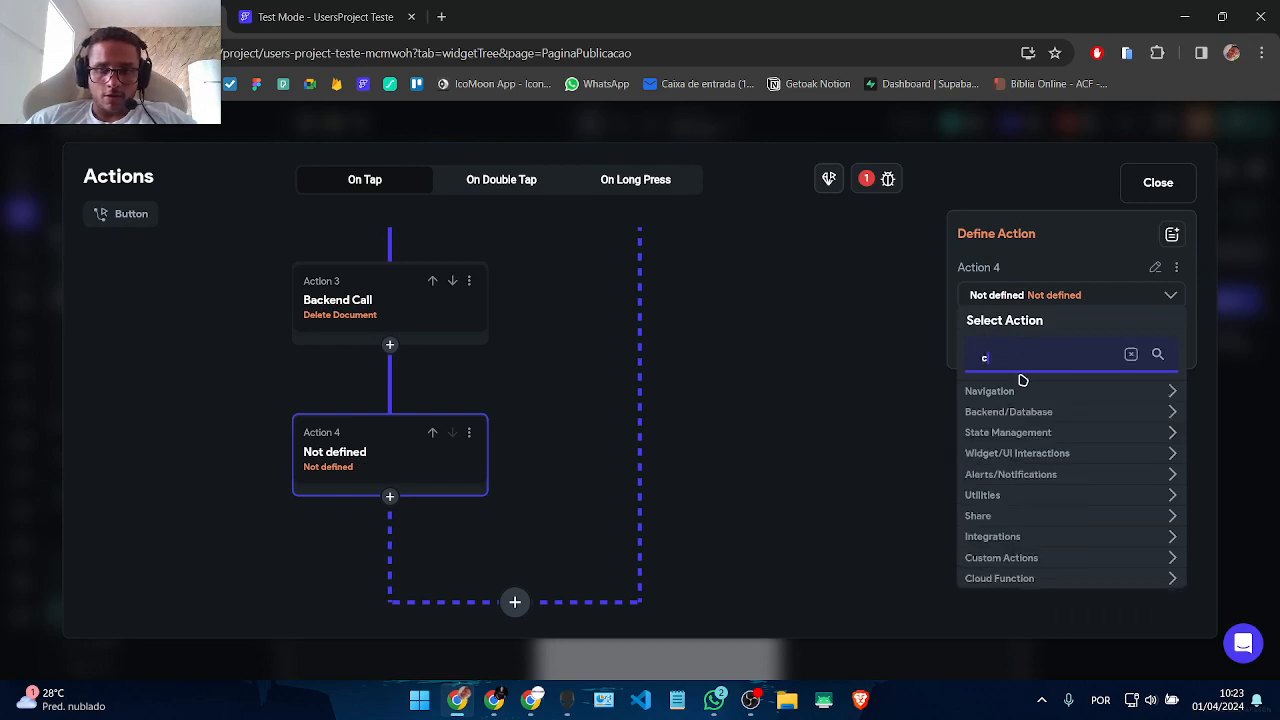
text(c)
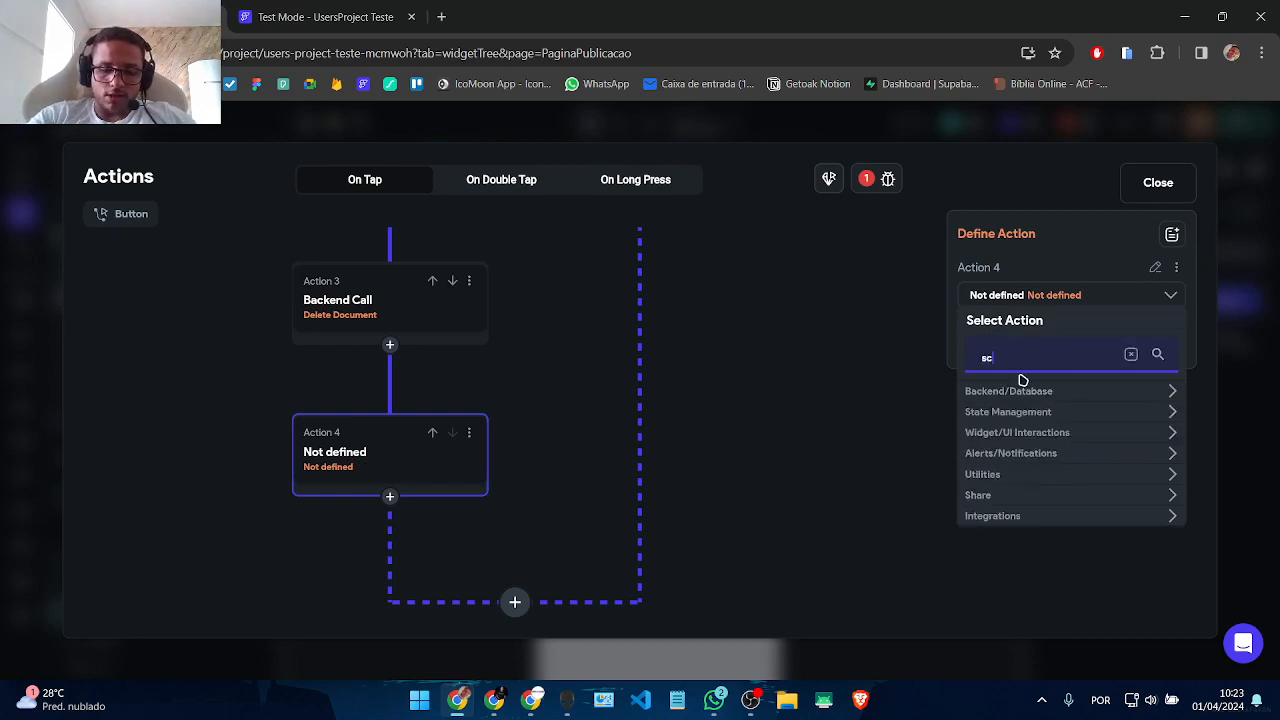
text(nack)
key(BackSpace)
key(BackSpace)
key(BackSpace)
key(BackSpace)
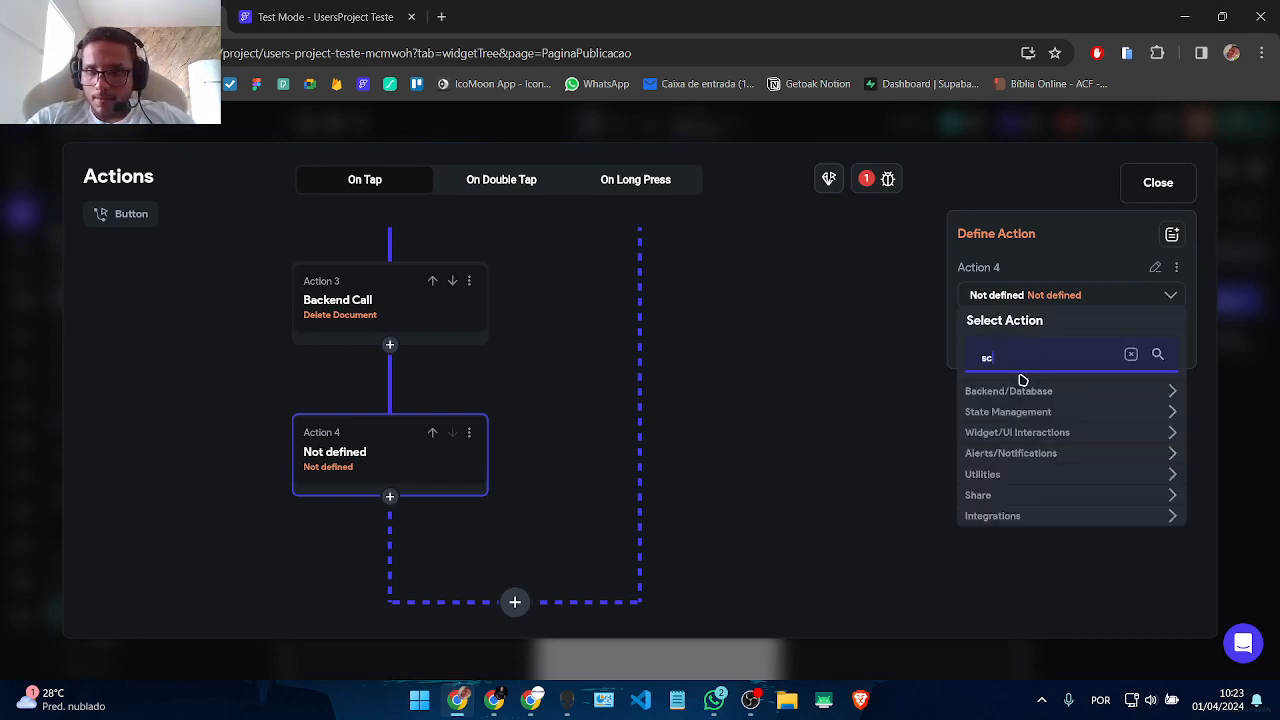
text(nack)
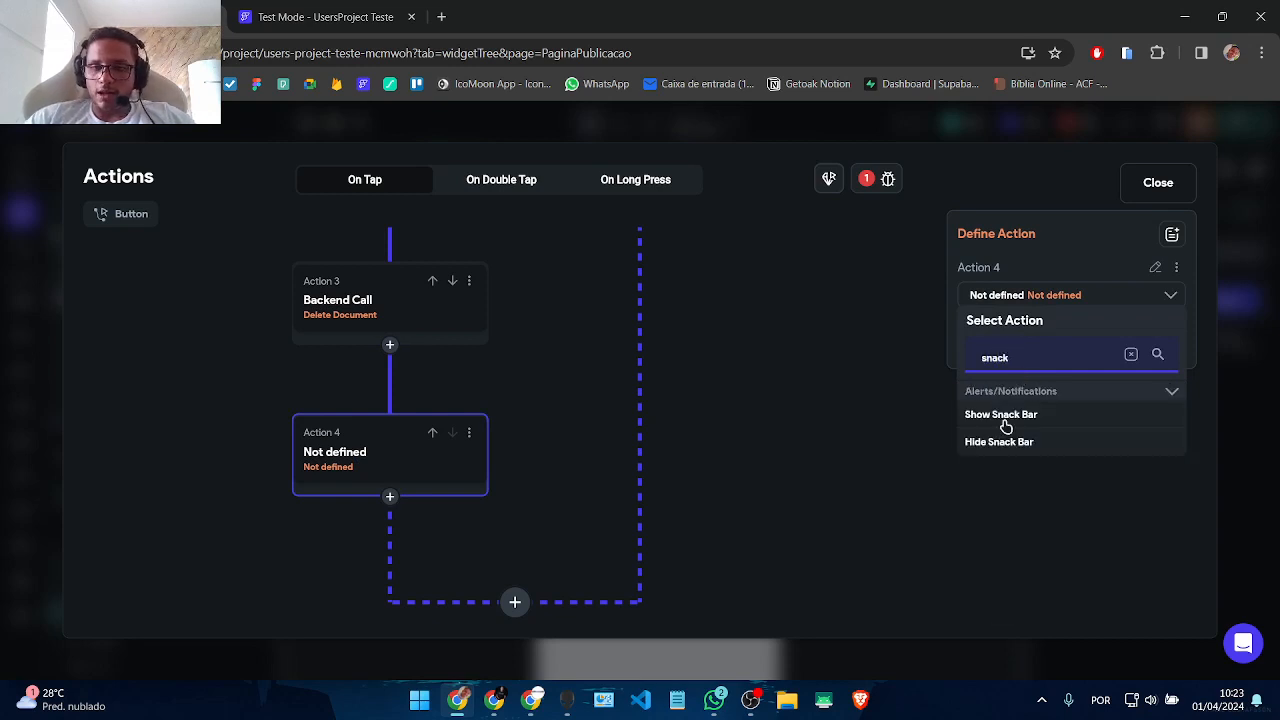
click(1005, 420)
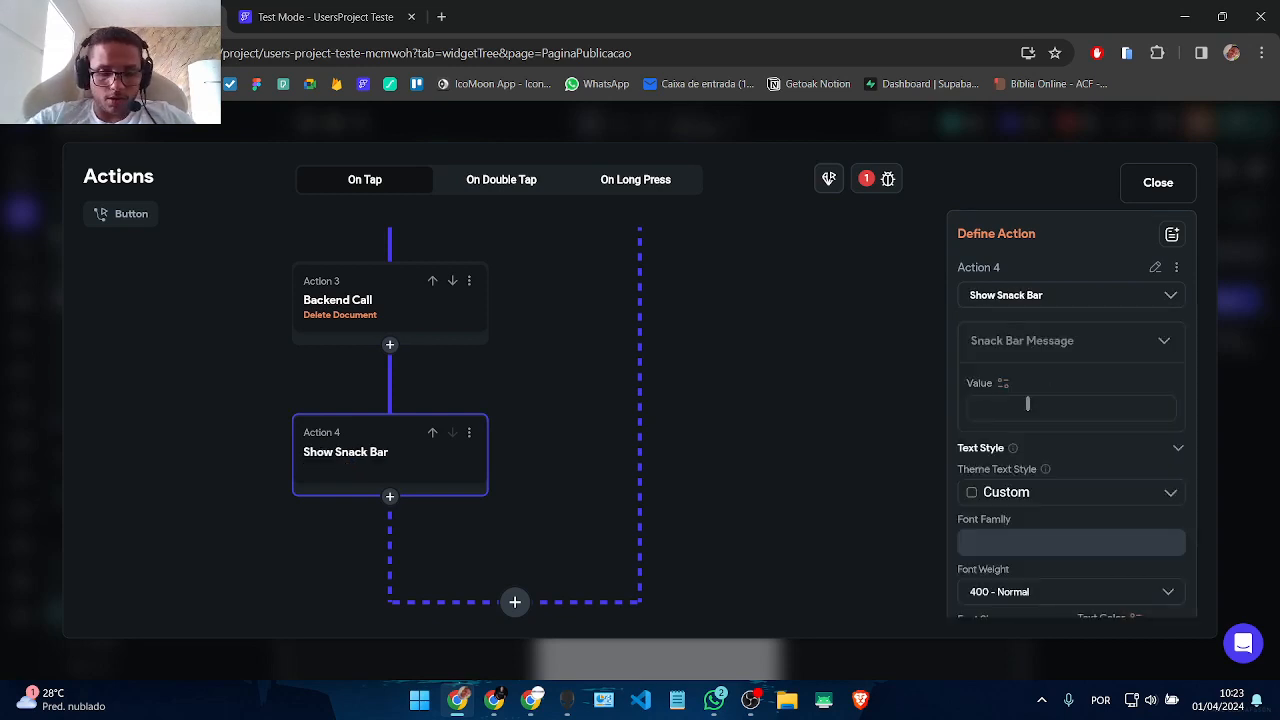
text(Public)
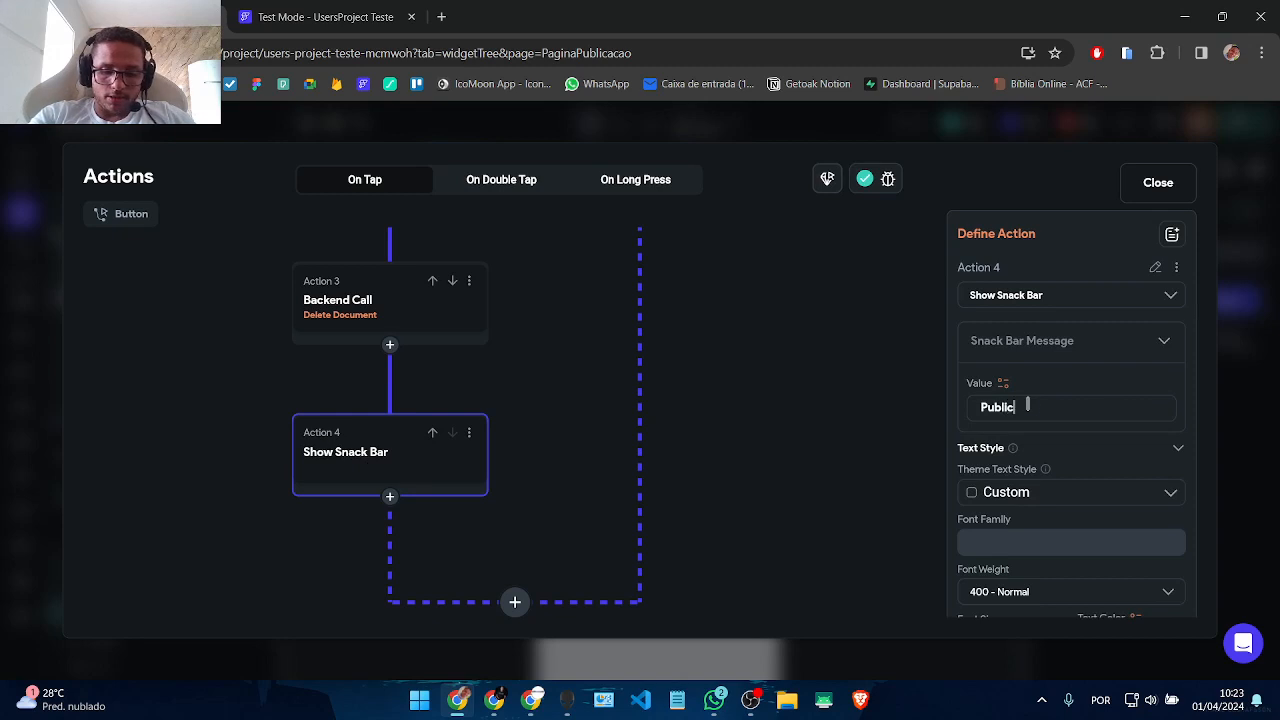
text(ação exclu)
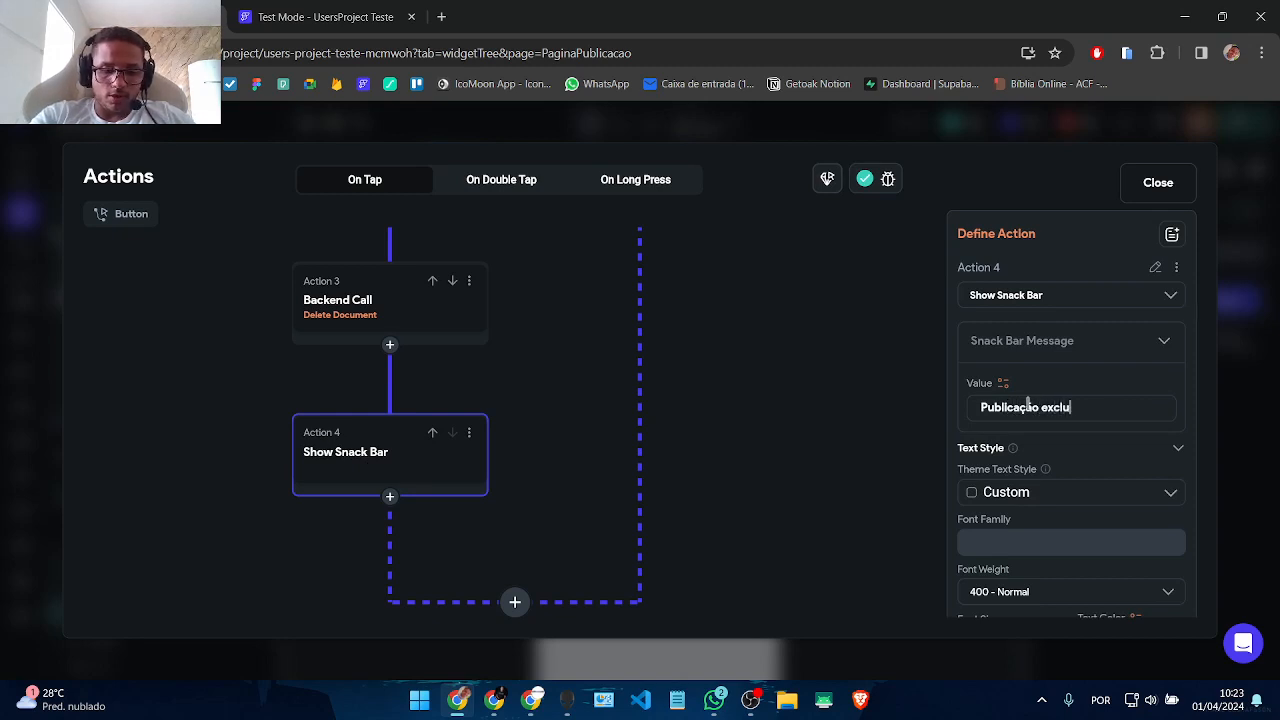
text(ida com sucesso!)
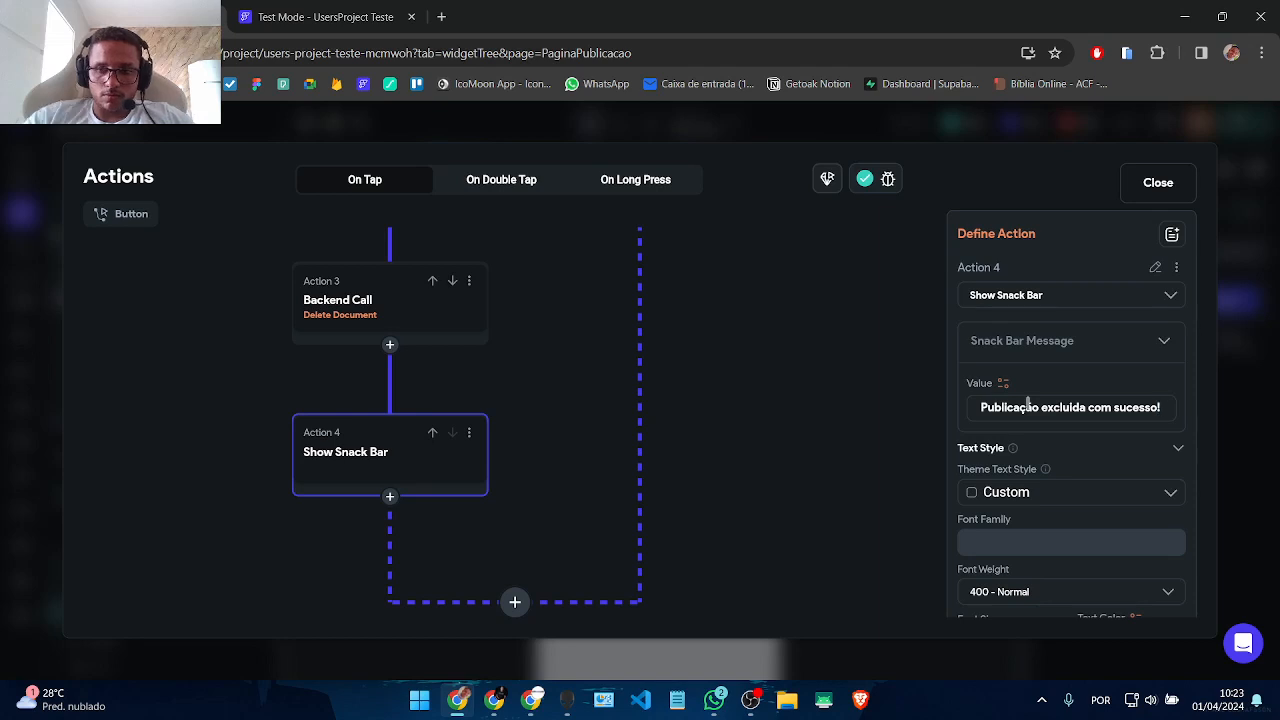
Step: Set the snack bar text colour to Info and its background to Primary
scroll(1027, 400, down, 3)
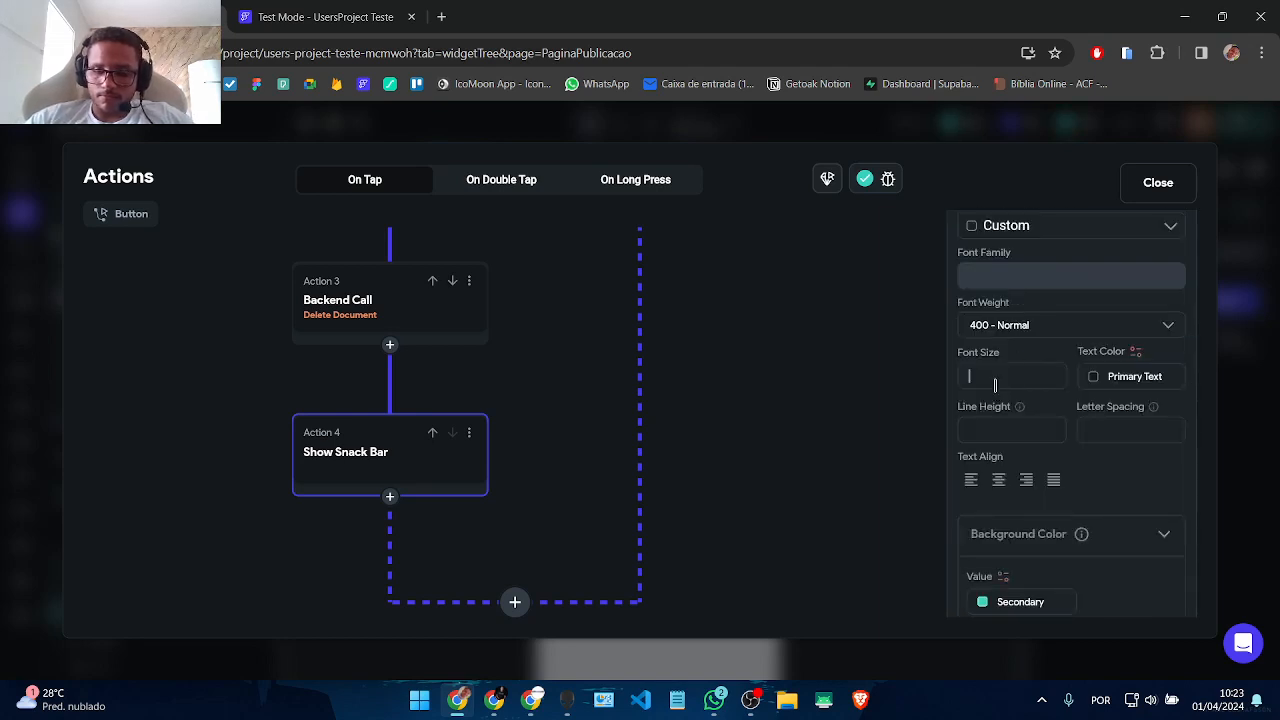
click(1092, 379)
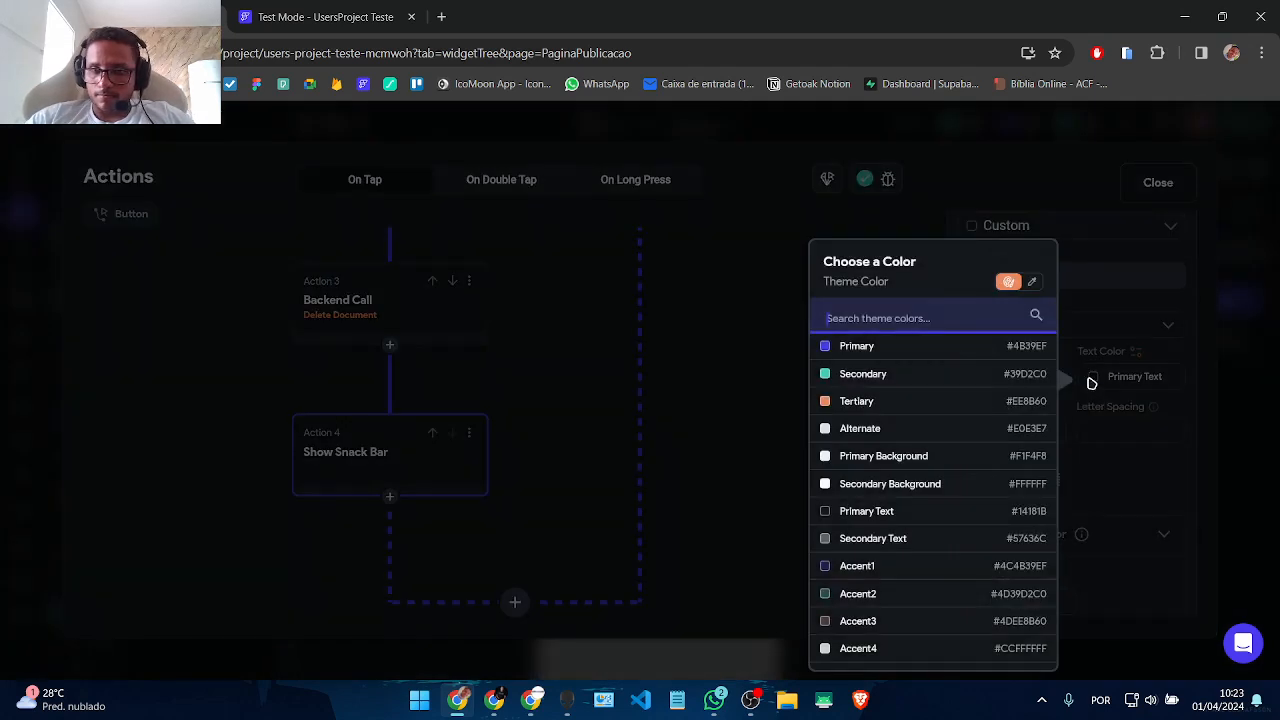
click(872, 350)
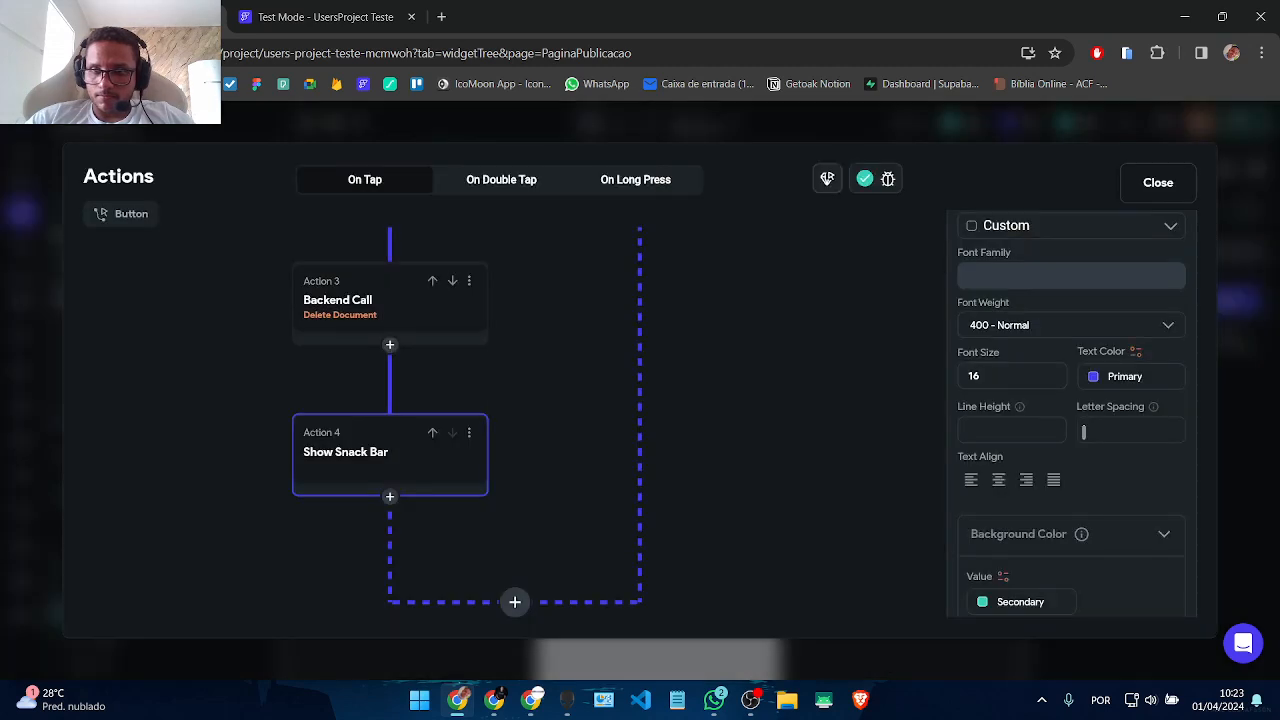
click(1094, 376)
scroll(900, 440, down, 2)
click(851, 656)
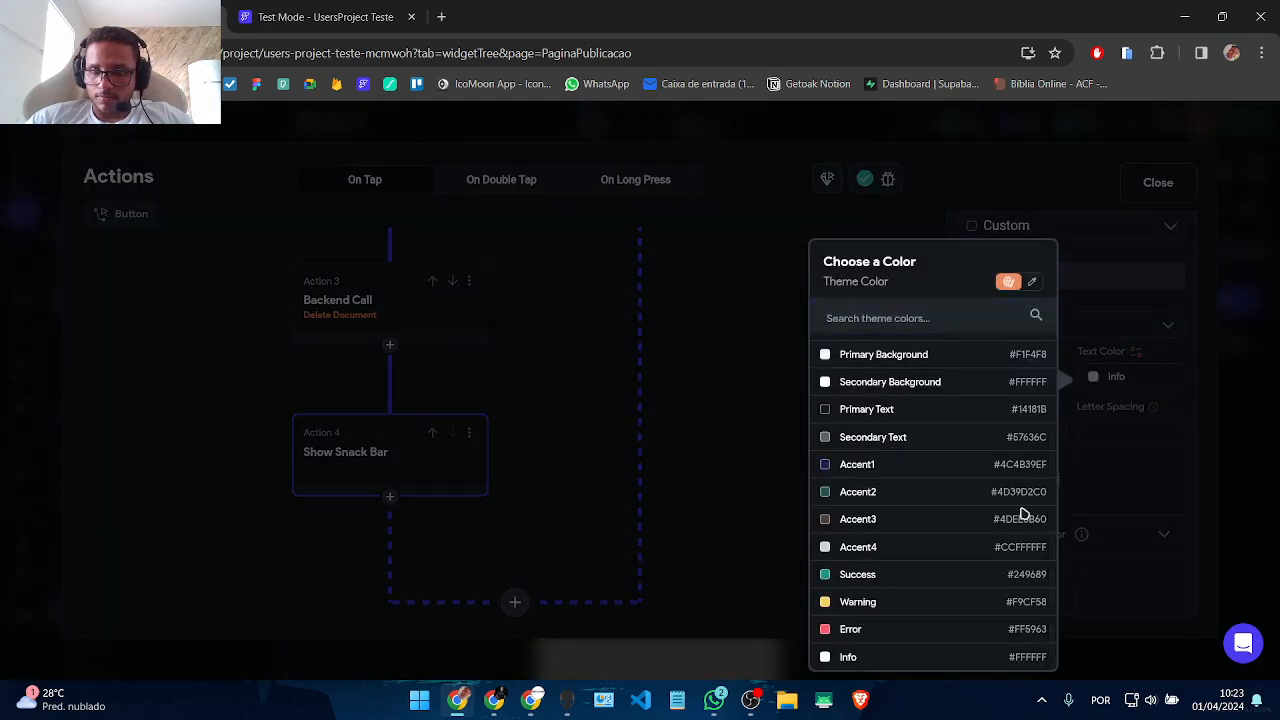
scroll(1127, 474, down, 3)
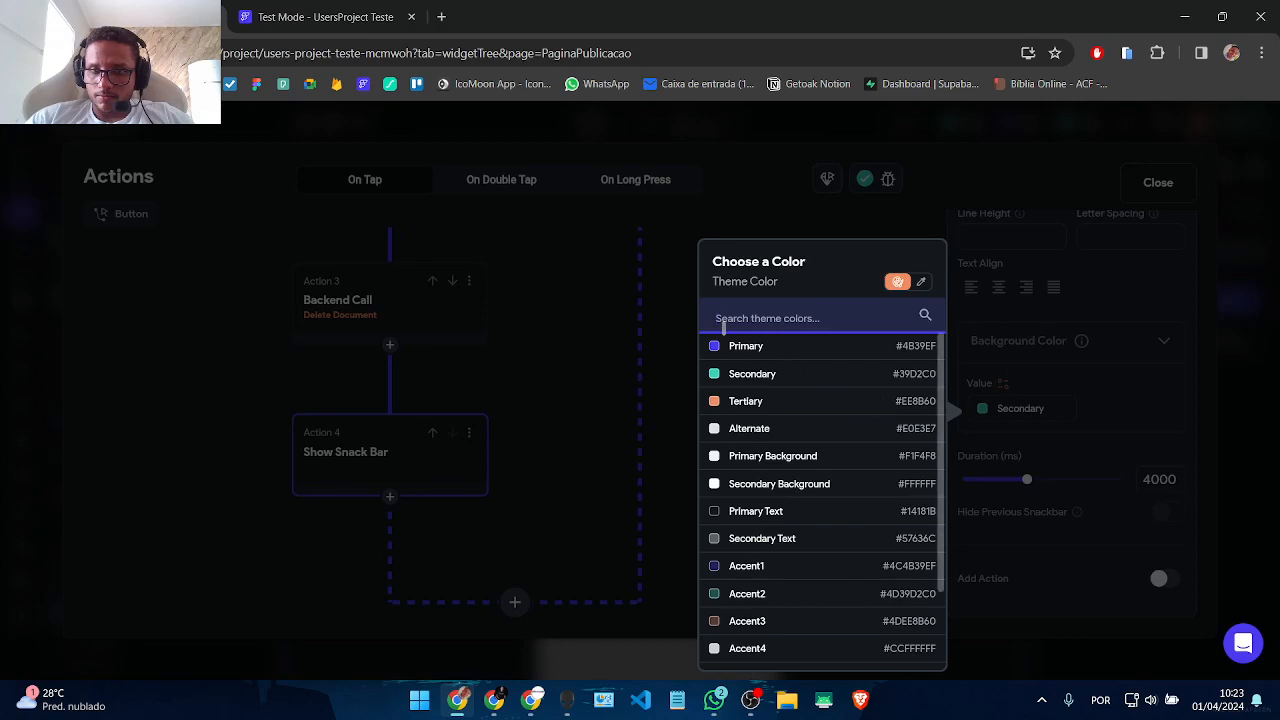
click(731, 347)
click(740, 396)
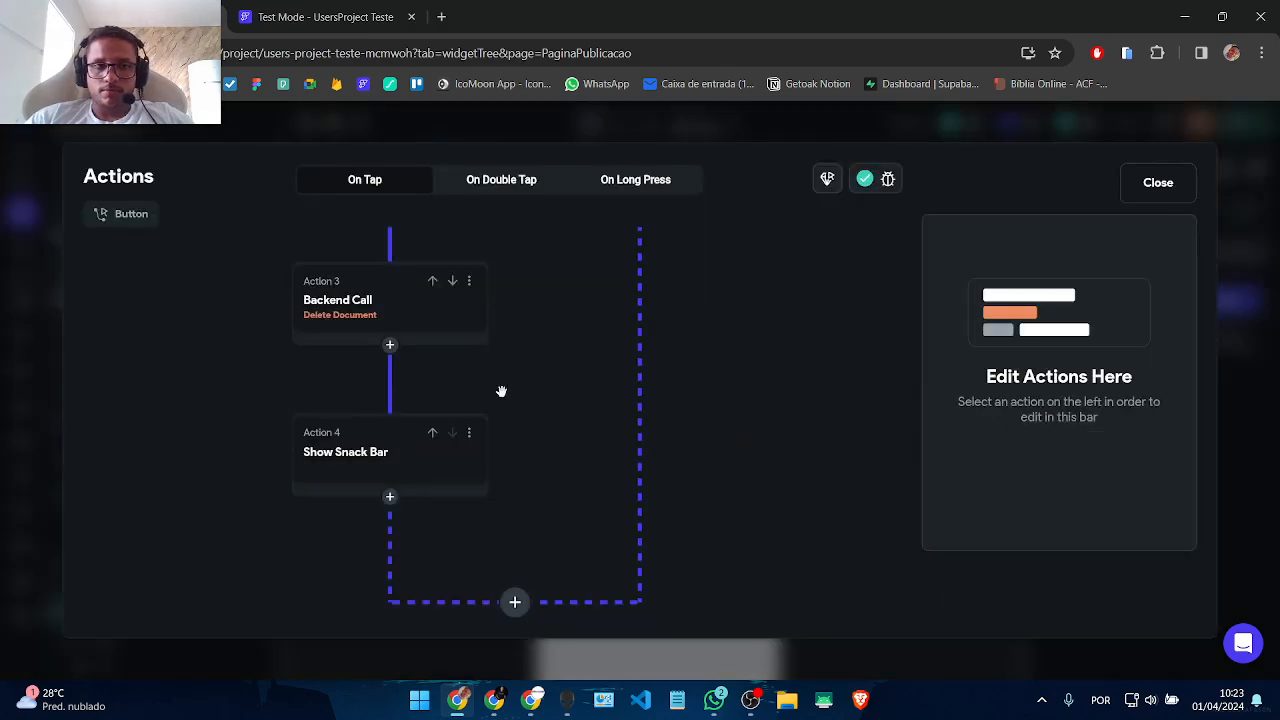
drag(501, 391, 520, 560)
Step: Close the action flow editor and instant-reload the test-mode app, then return to the editor
click(1150, 195)
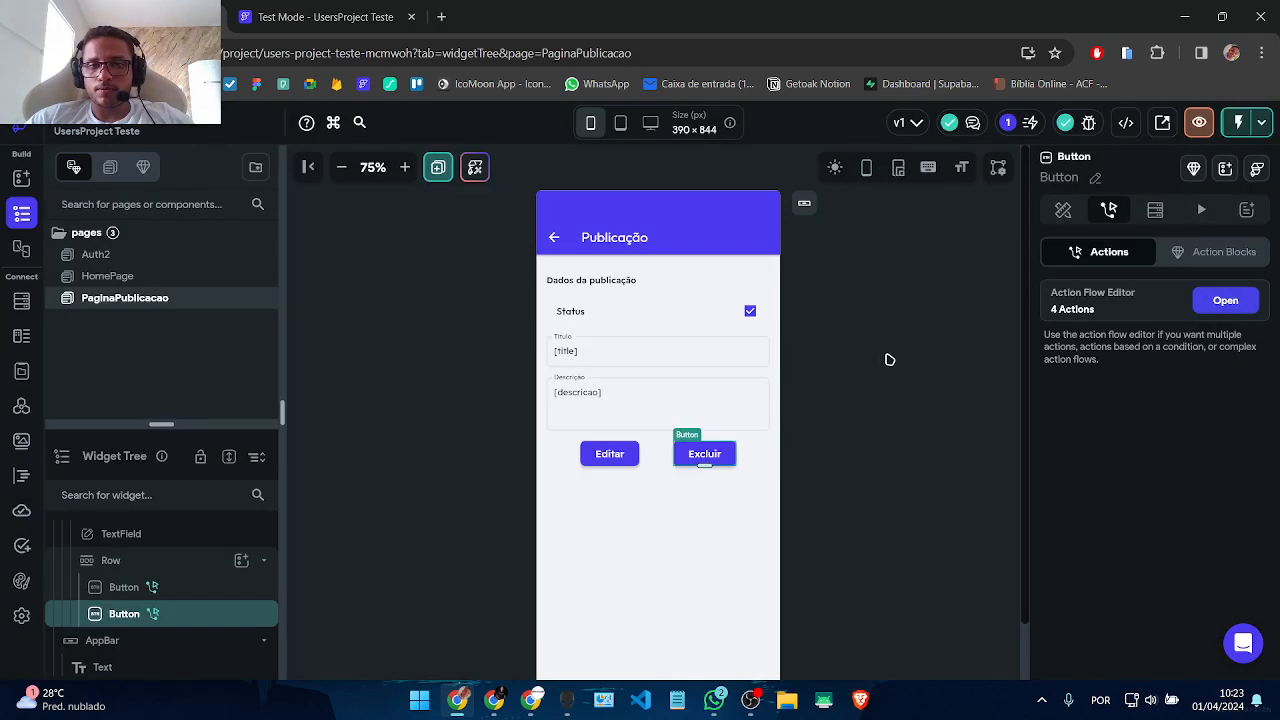
click(890, 359)
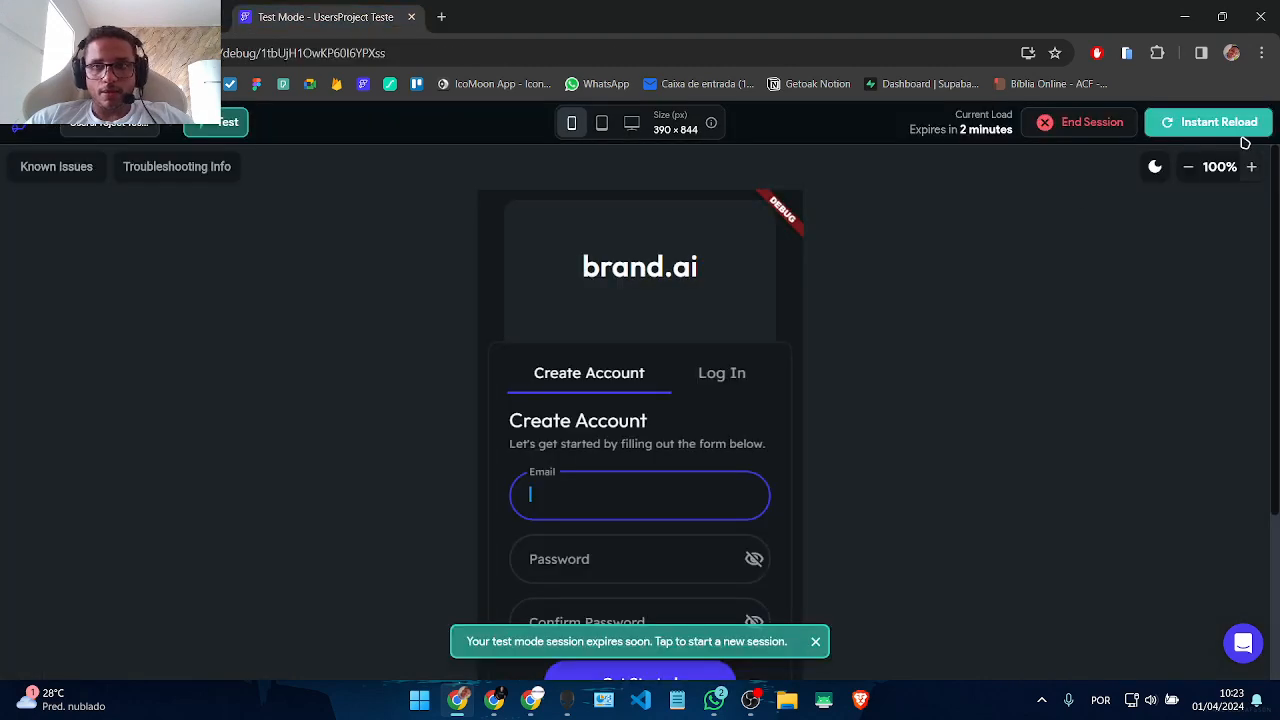
click(1217, 122)
click(815, 642)
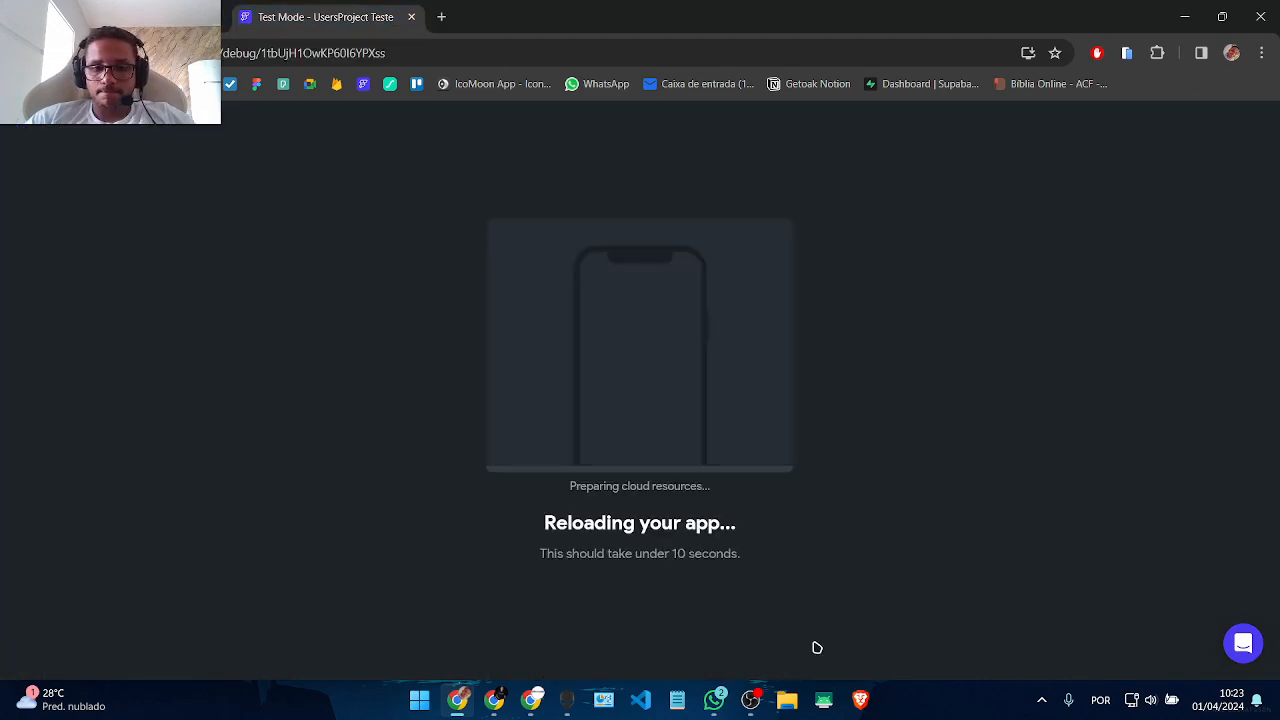
click(178, 16)
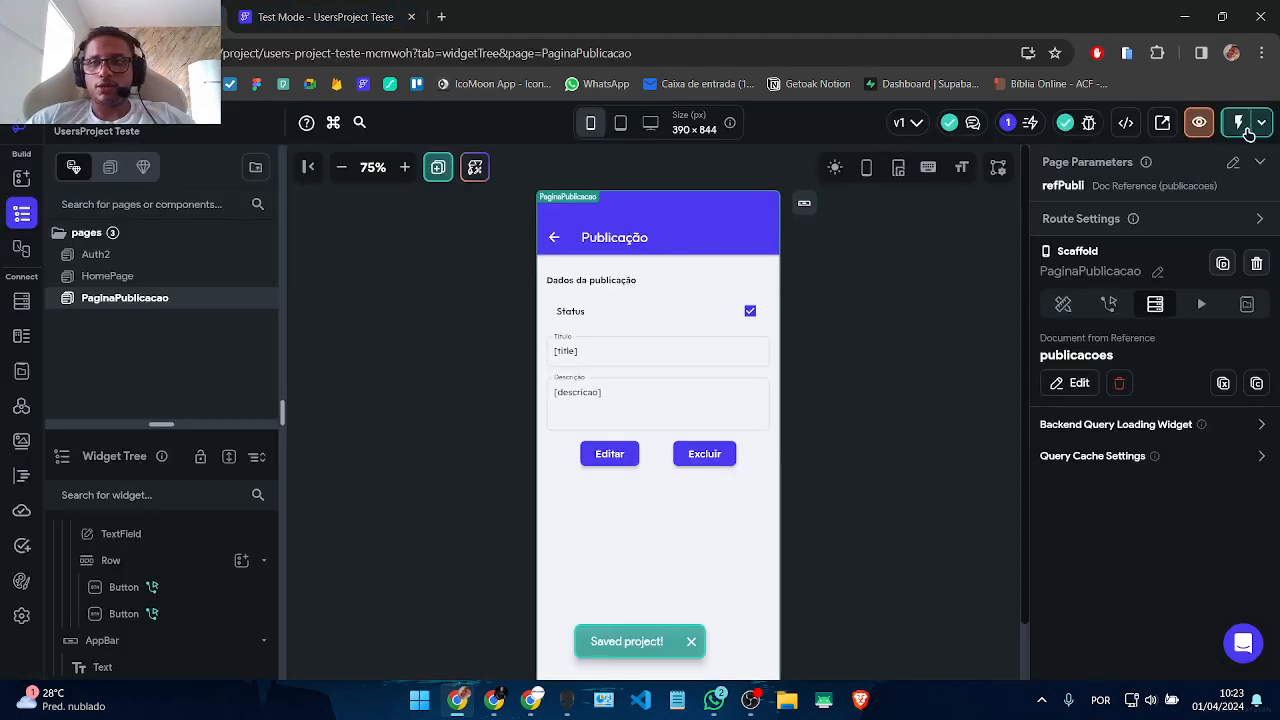
click(343, 8)
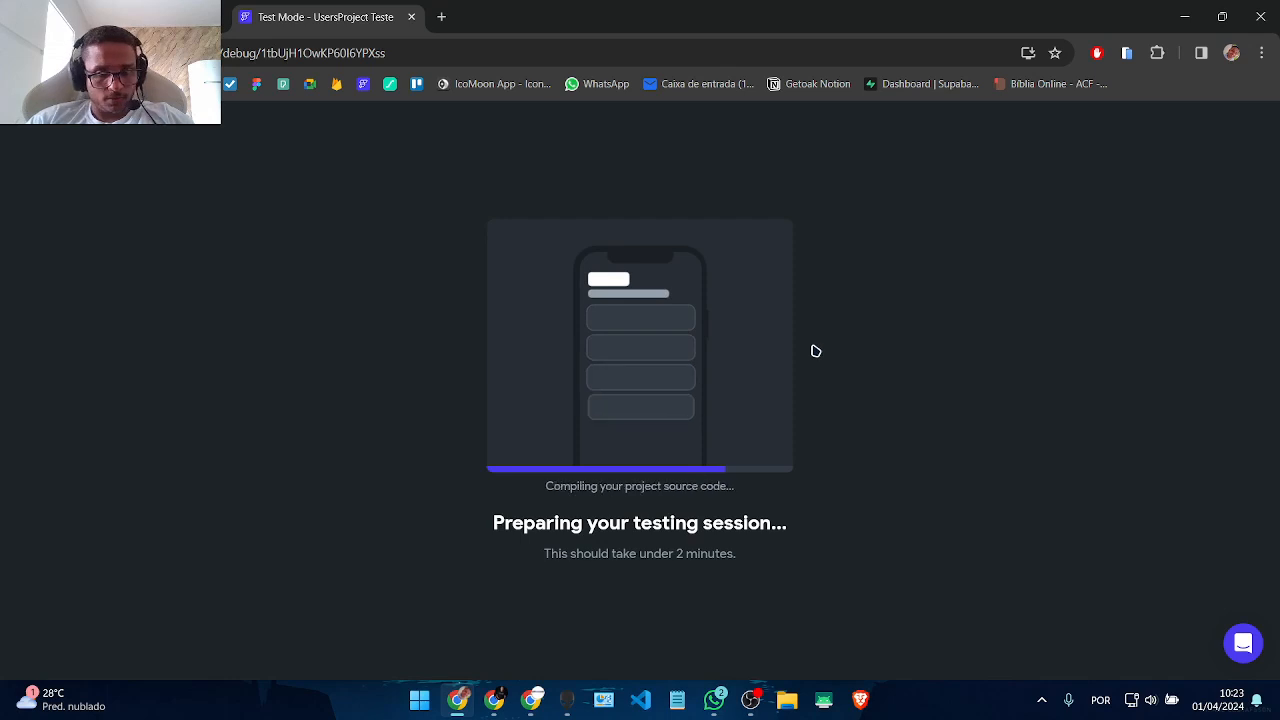
click(180, 12)
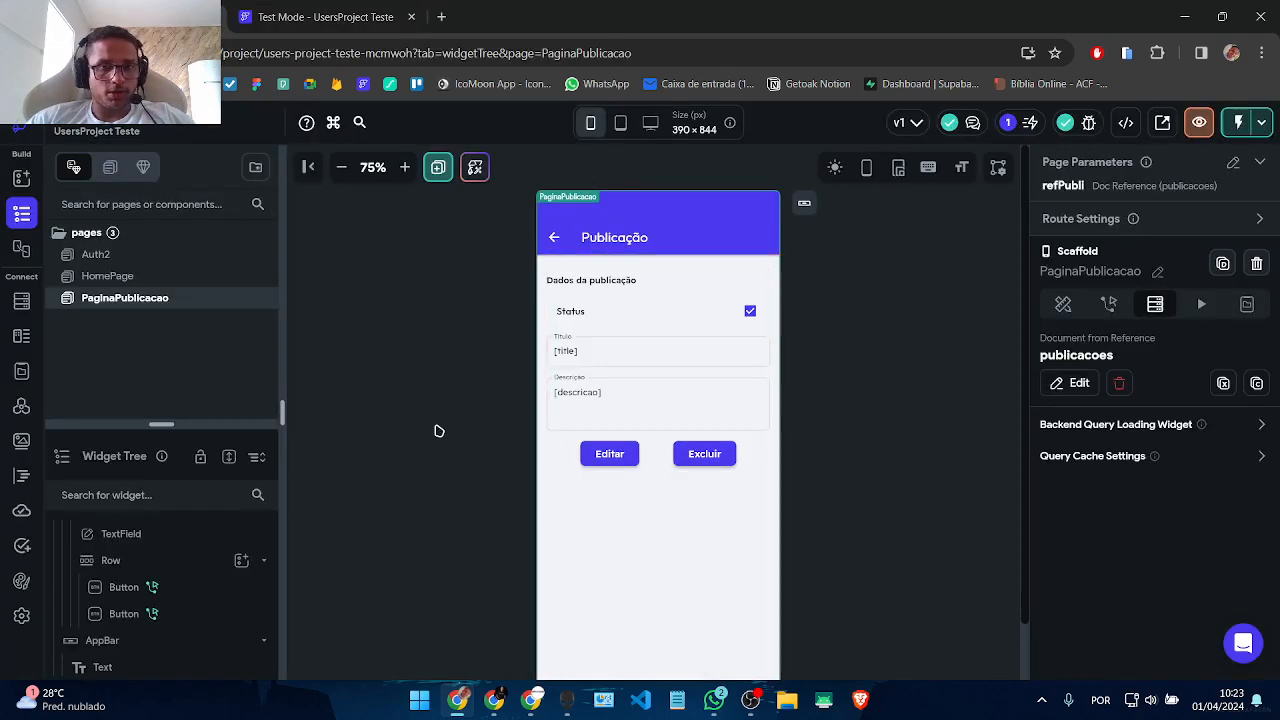
Step: Review HomePage's publicacoes ListView, then return to PaginaPublicacao and bring up its page options
click(135, 277)
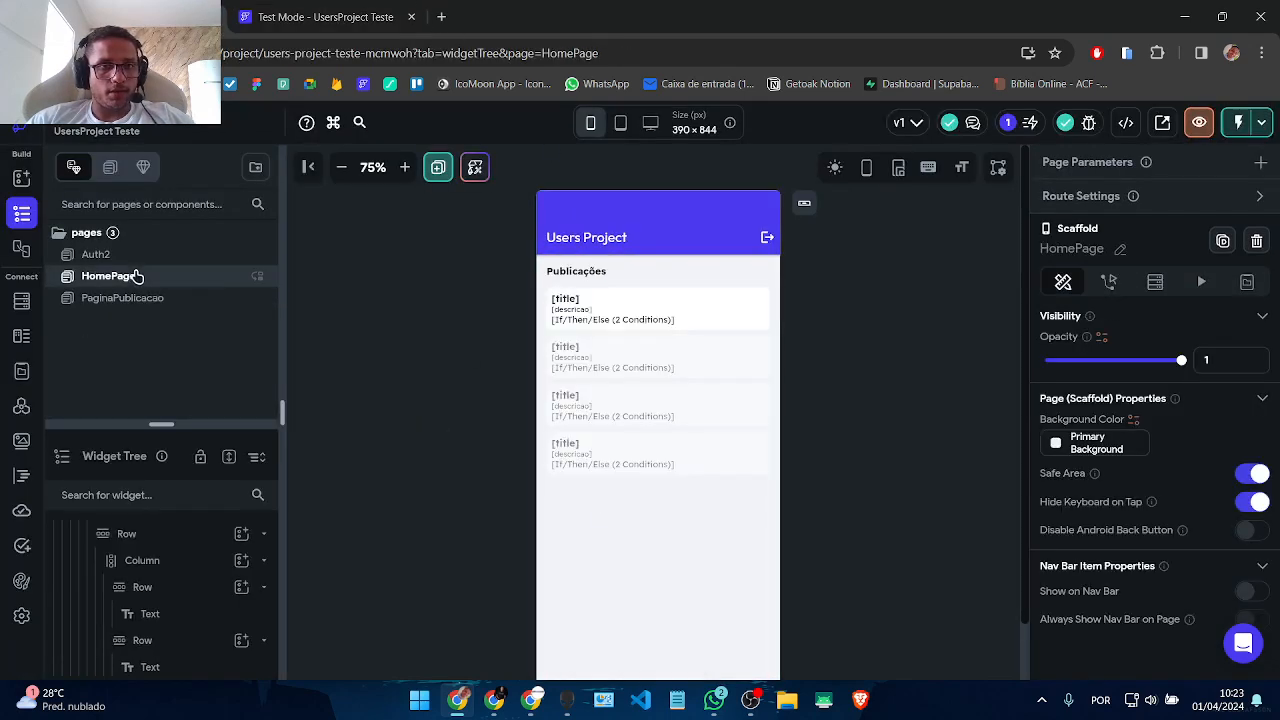
click(558, 530)
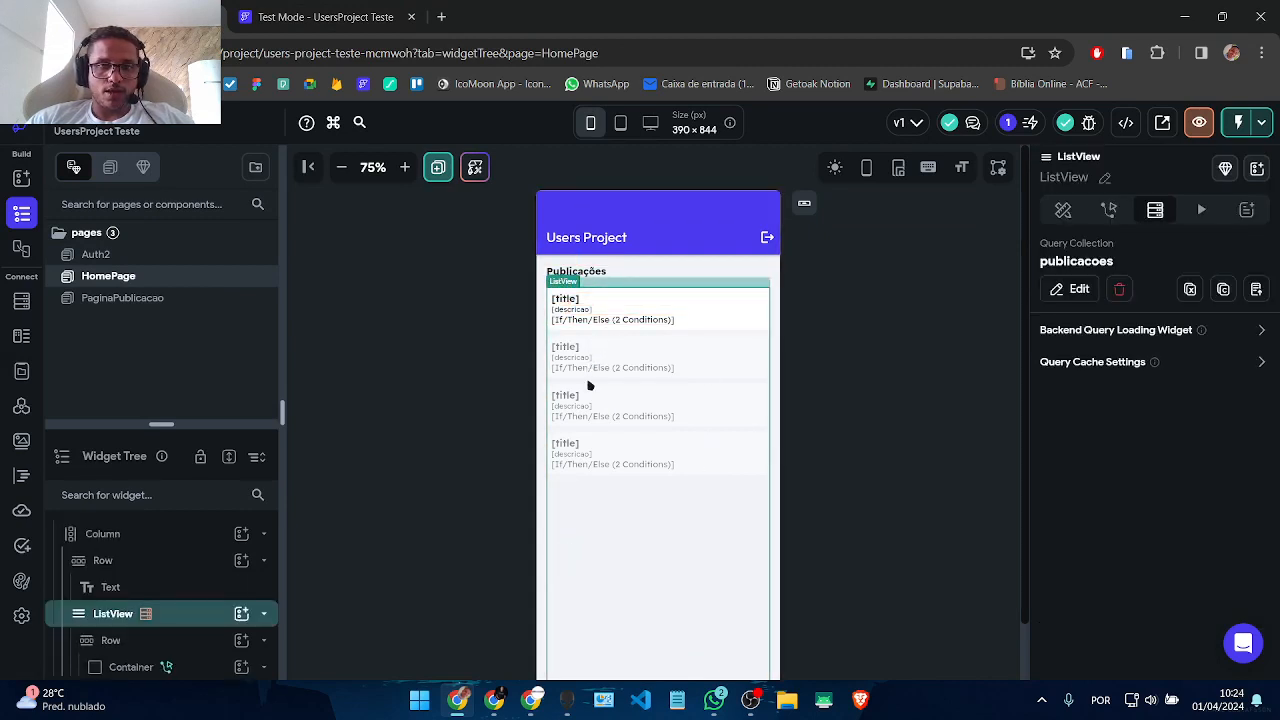
click(128, 298)
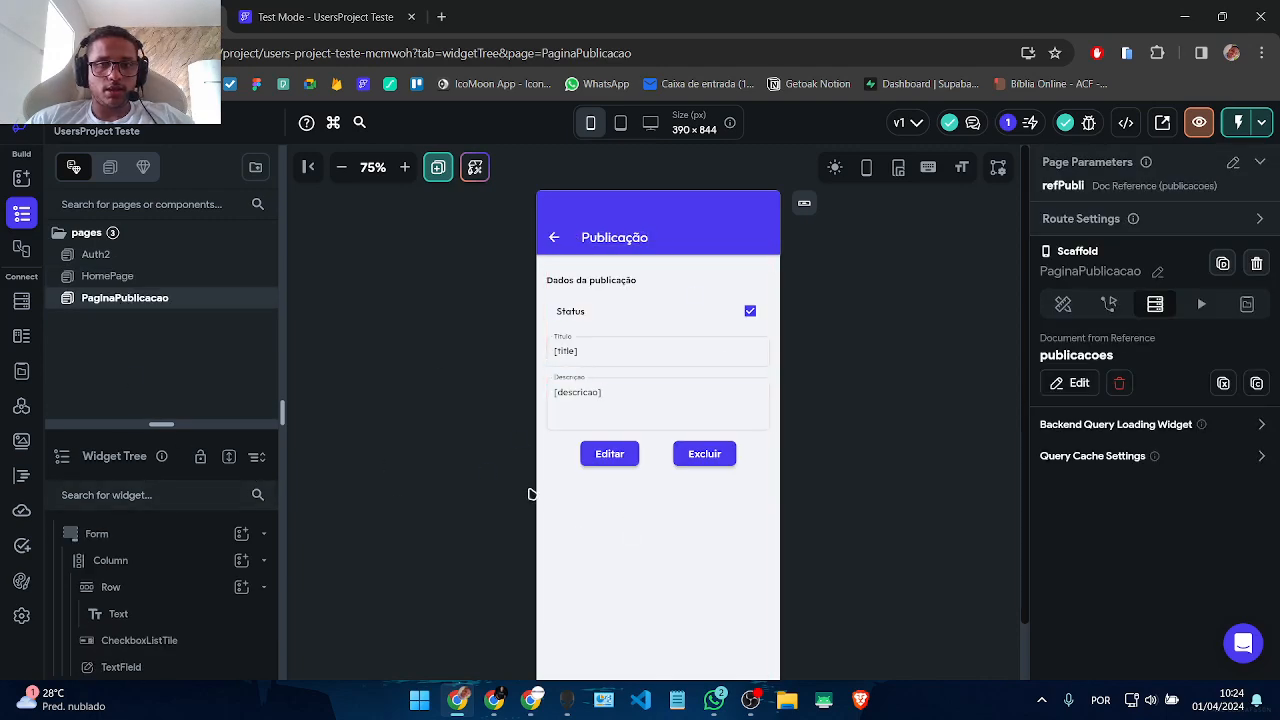
click(626, 584)
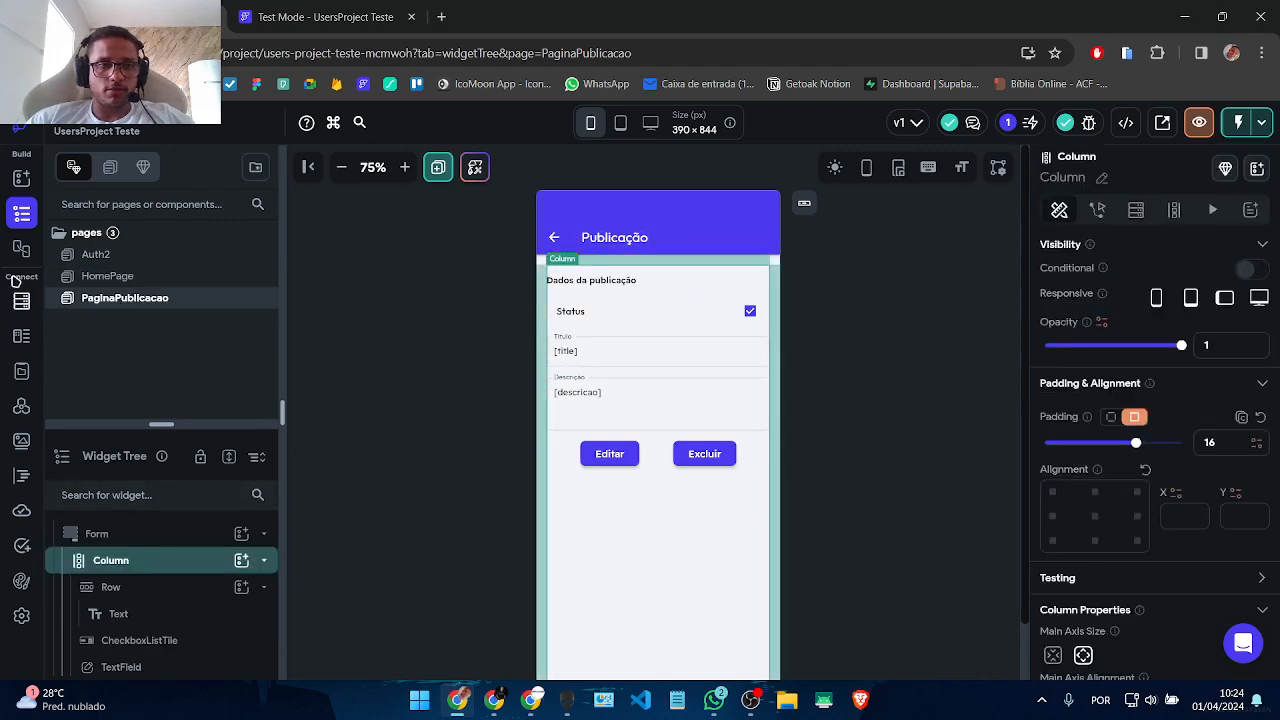
right_click(92, 298)
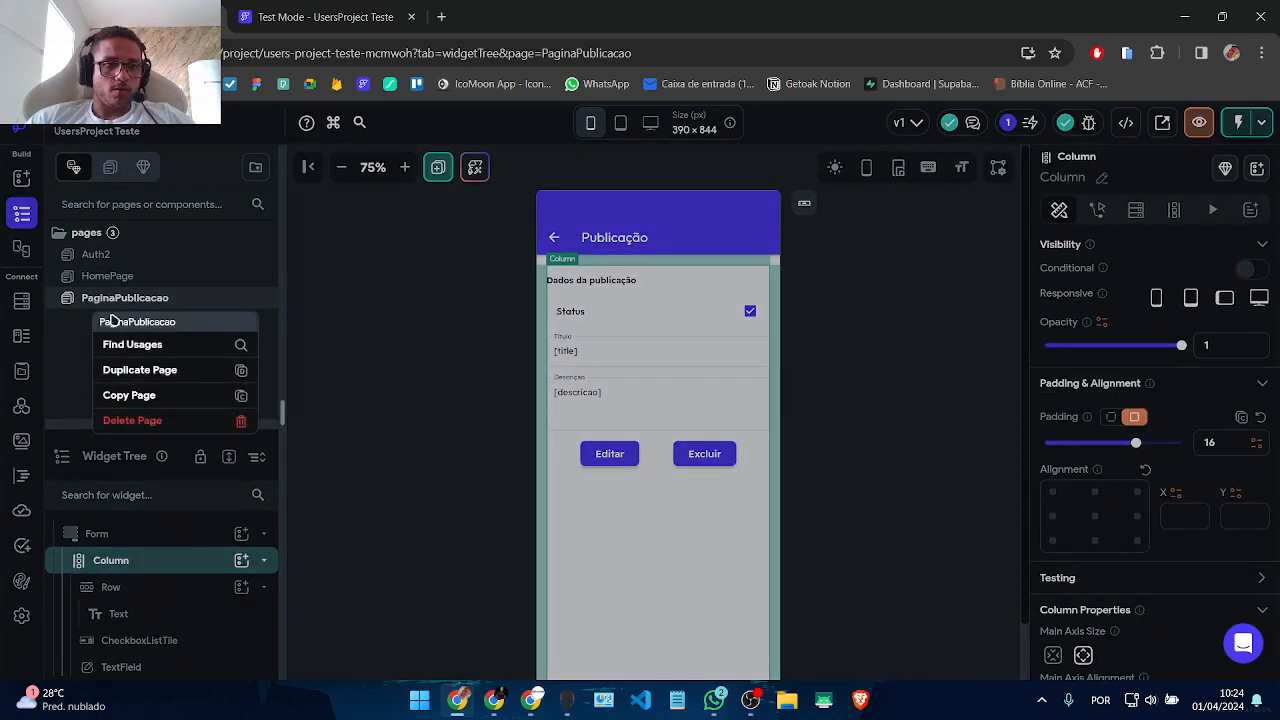
Step: Duplicate PaginaPublicacao and rename the copy to CriarPublicacao
click(160, 371)
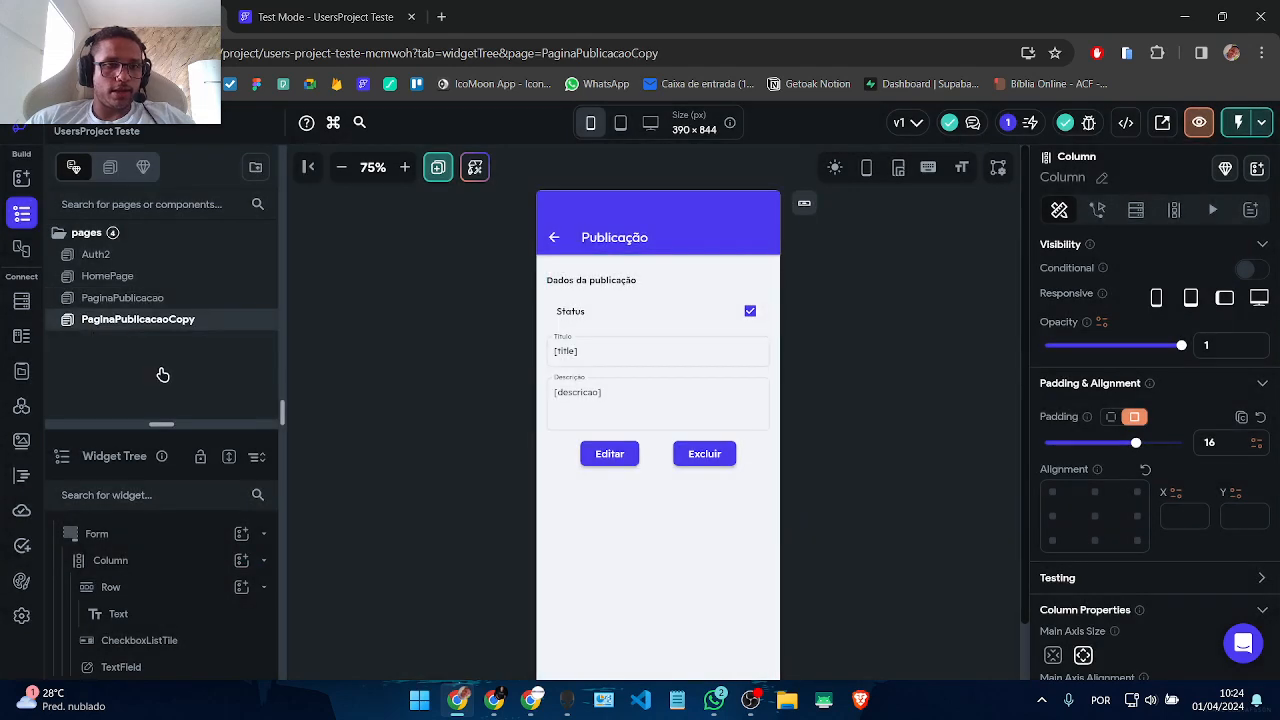
double_click(128, 321)
text(Criar)
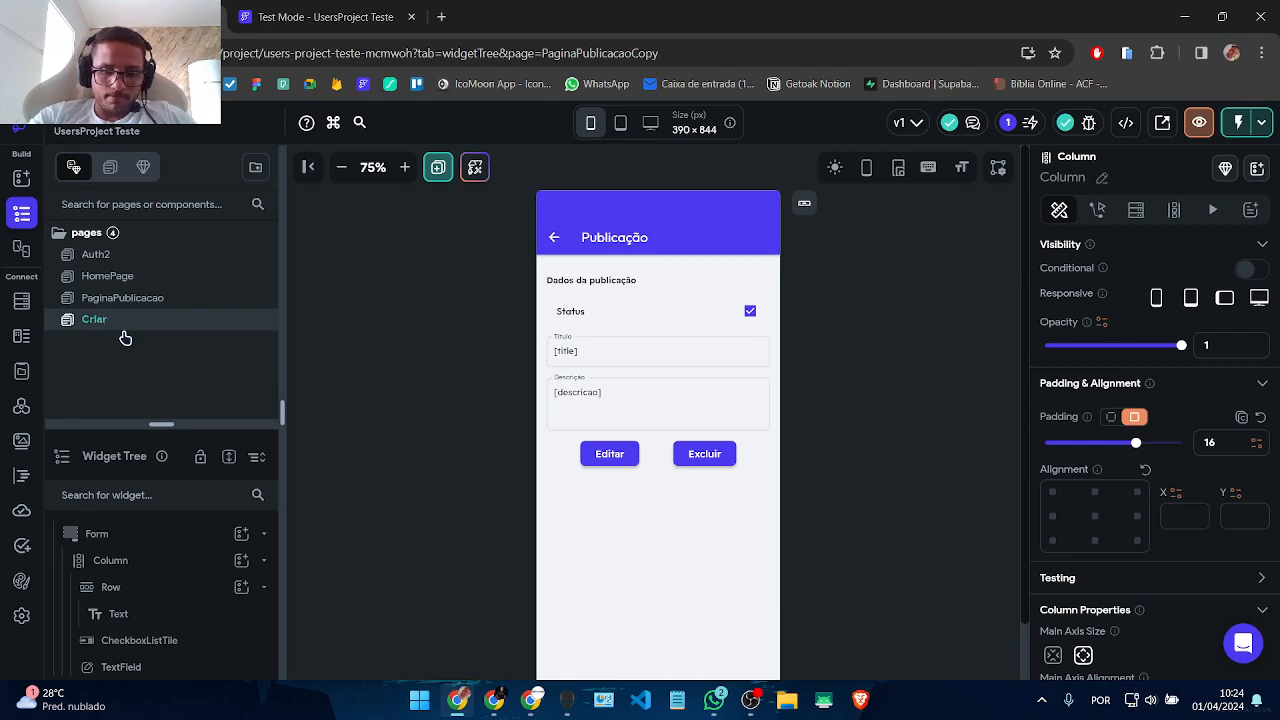
text(Public)
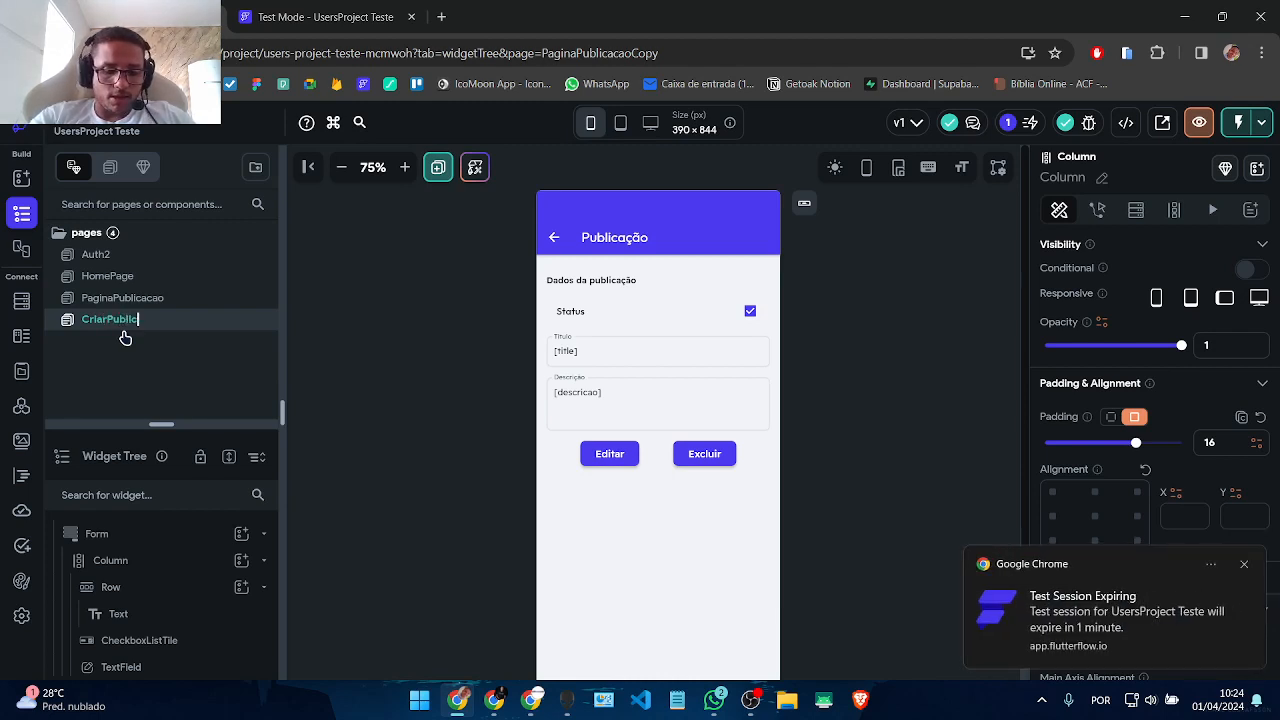
text(acao)
key(Return)
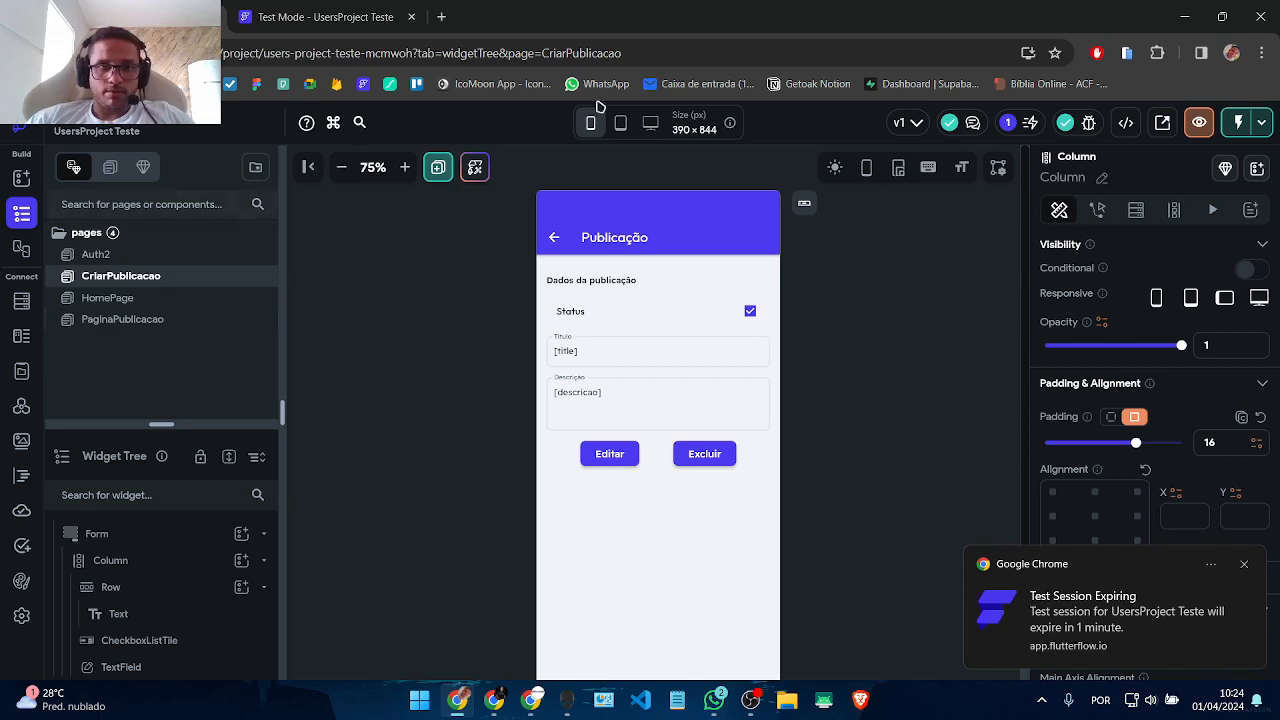
Step: Delete the refPubli parameter from CriarPublicacao's page parameters and confirm
click(1236, 167)
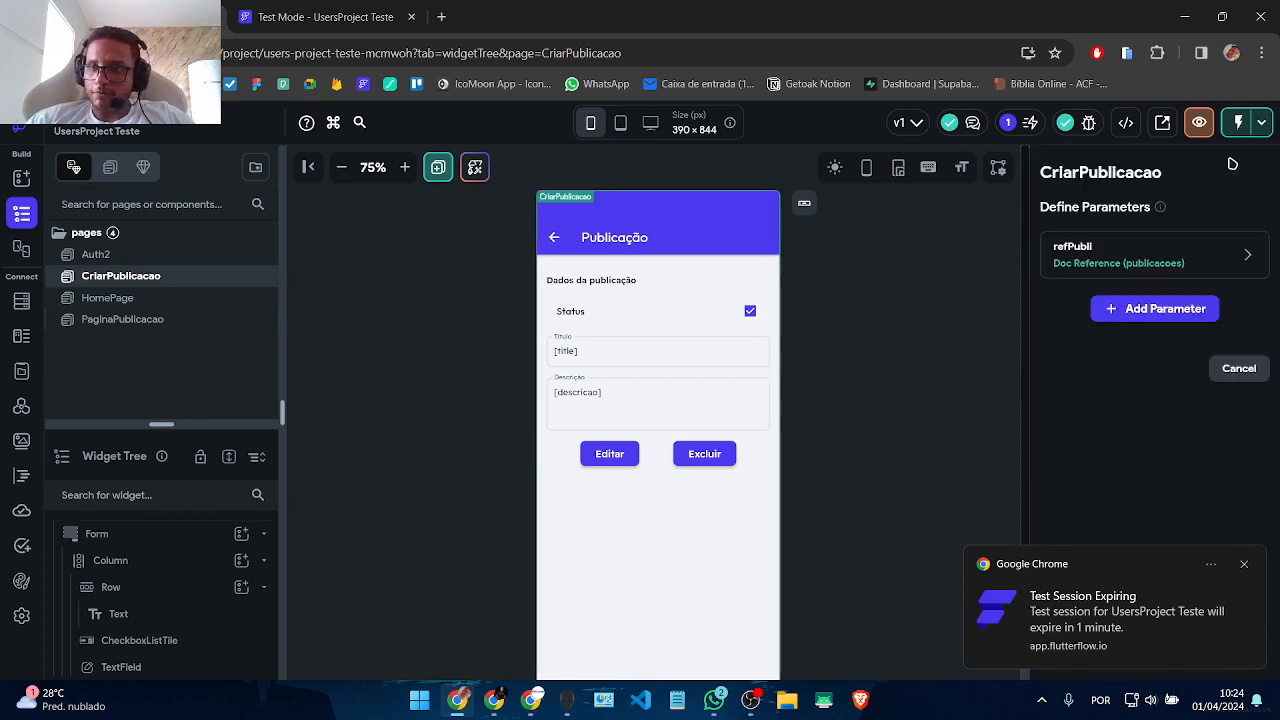
click(1203, 253)
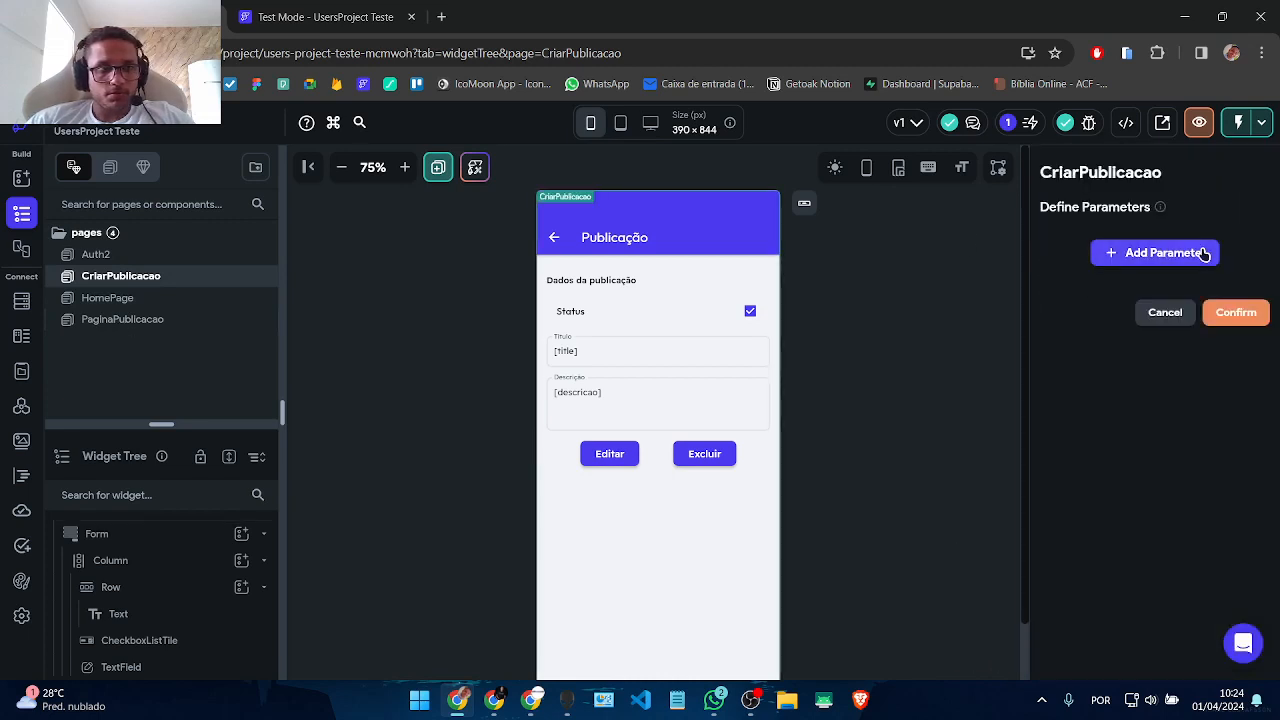
click(1236, 313)
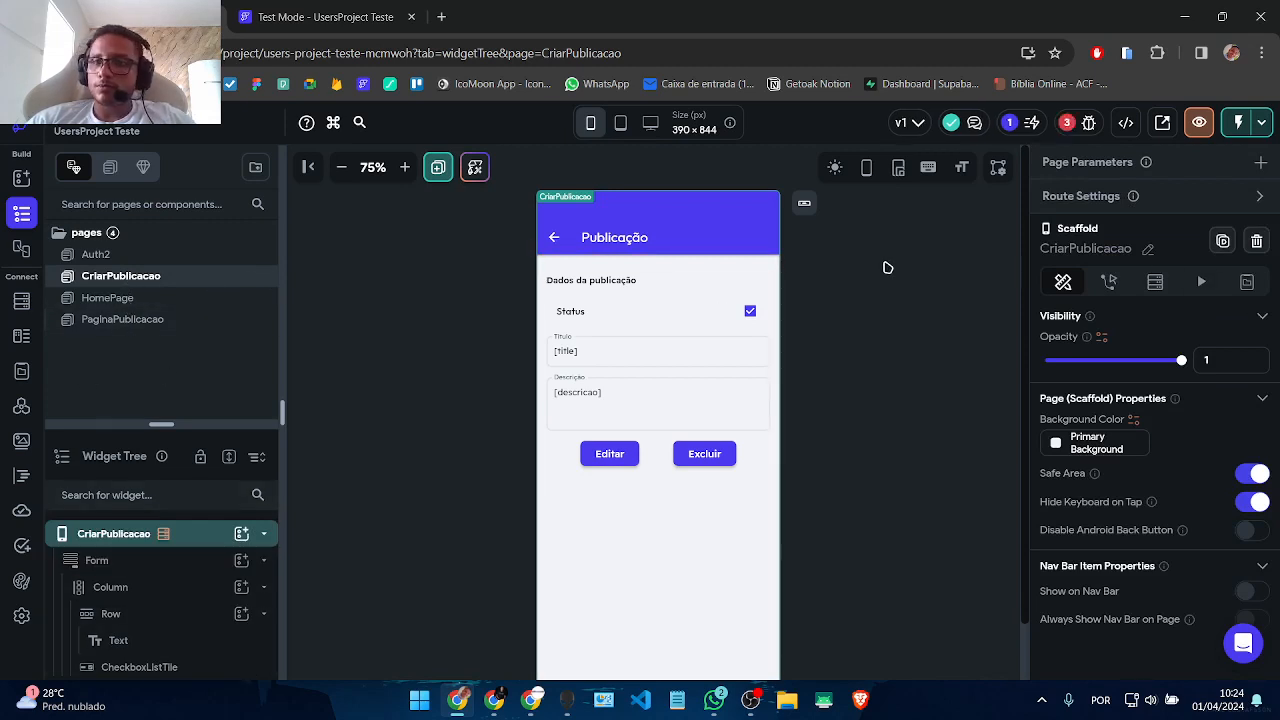
Step: Change the app-bar title text to 'Criar Publicação'
click(597, 245)
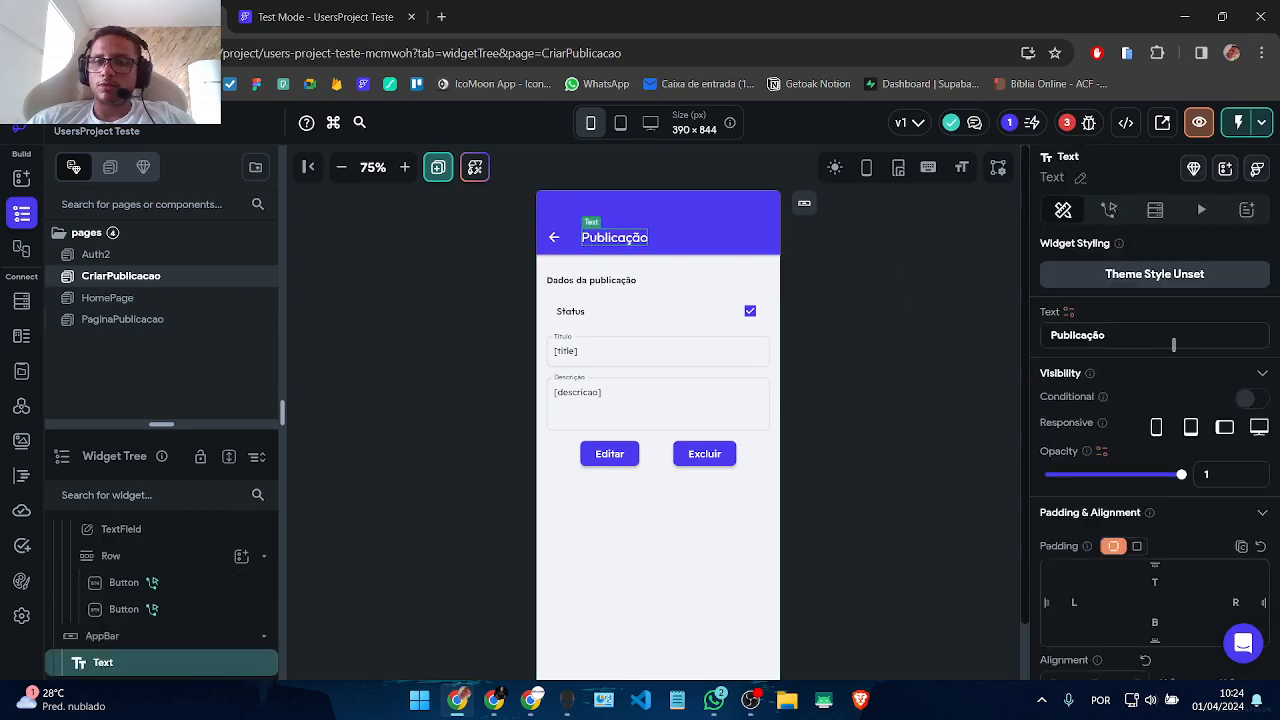
text(Croa)
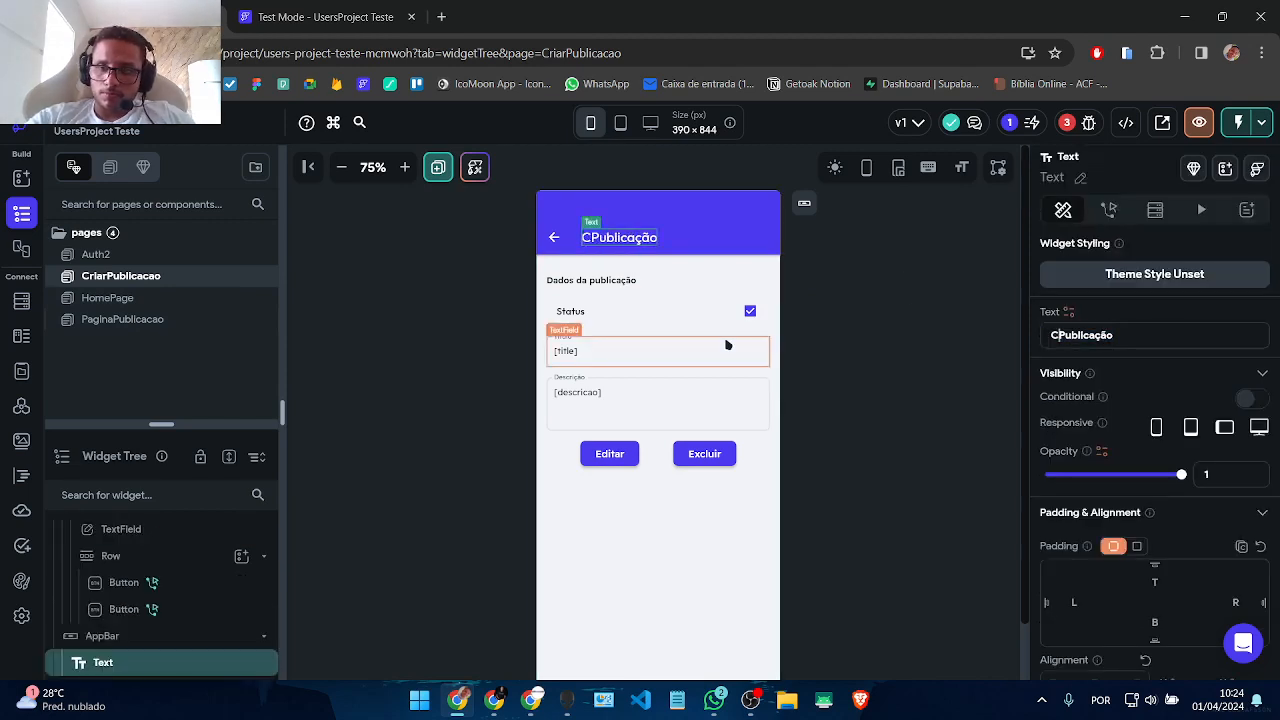
key(BackSpace)
key(BackSpace)
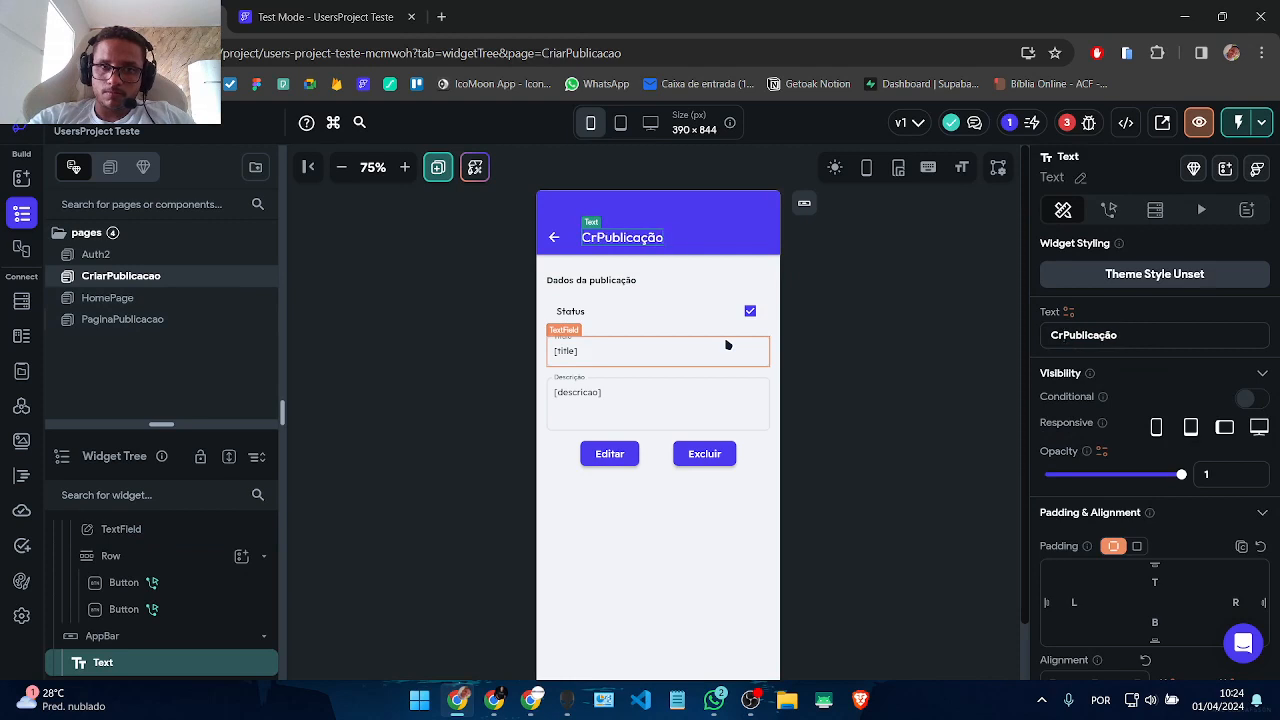
text(iar)
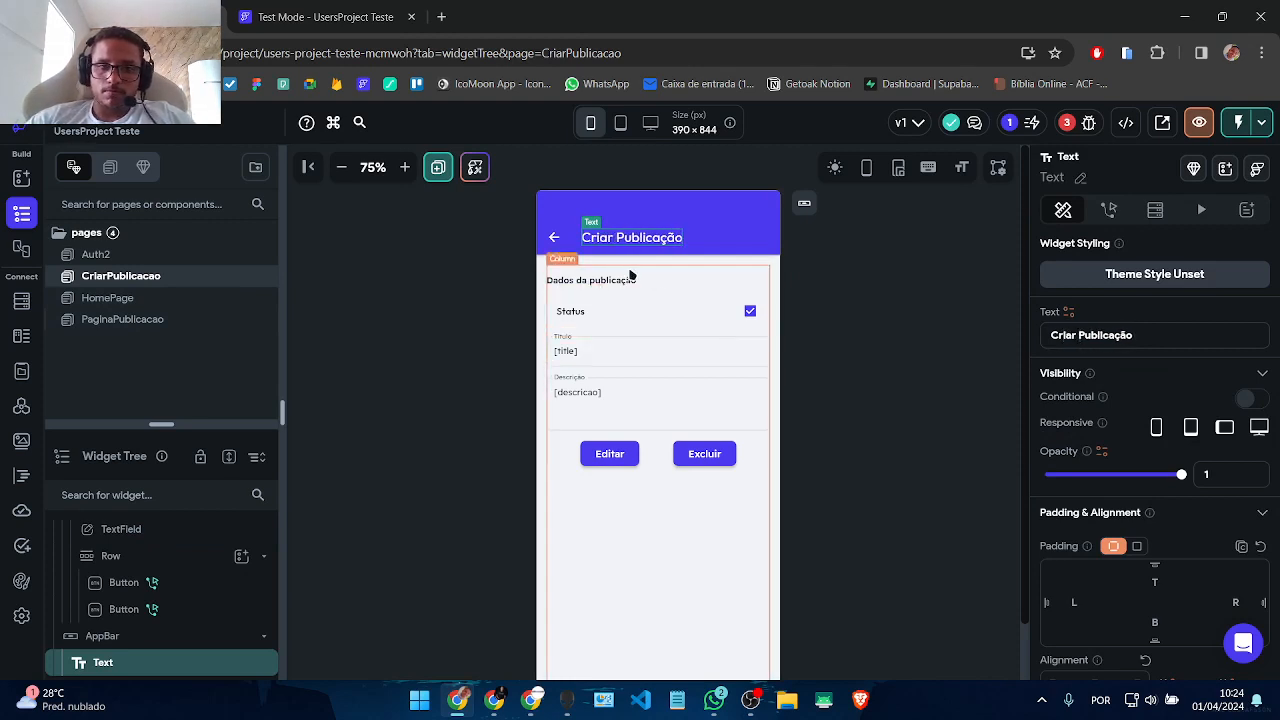
Step: Remove the page's backend document query
click(620, 279)
click(616, 306)
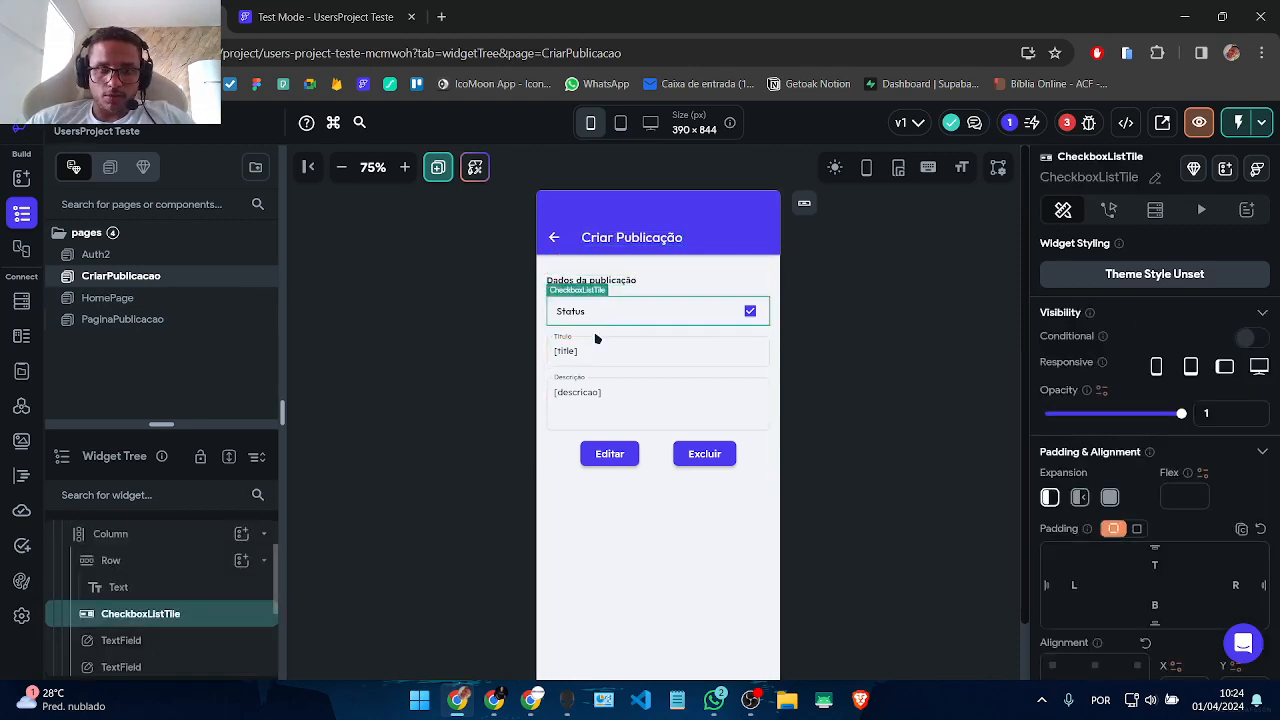
click(707, 334)
click(934, 392)
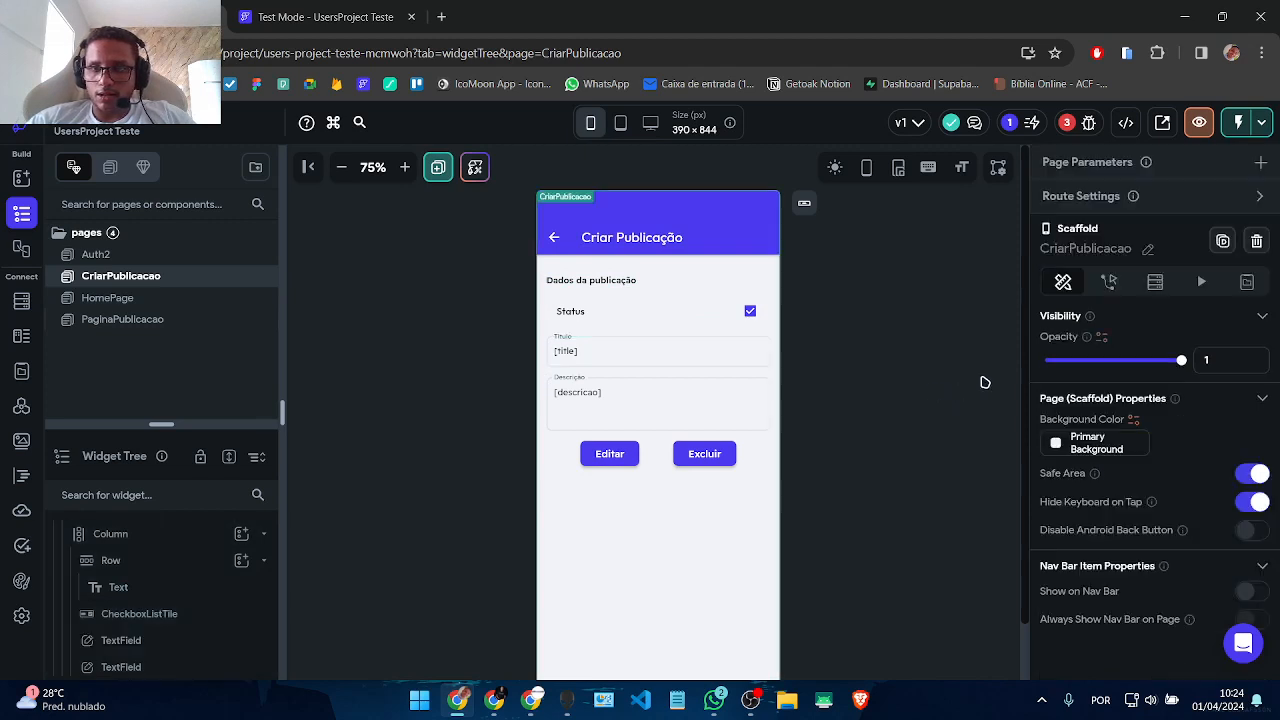
click(1155, 282)
click(1118, 361)
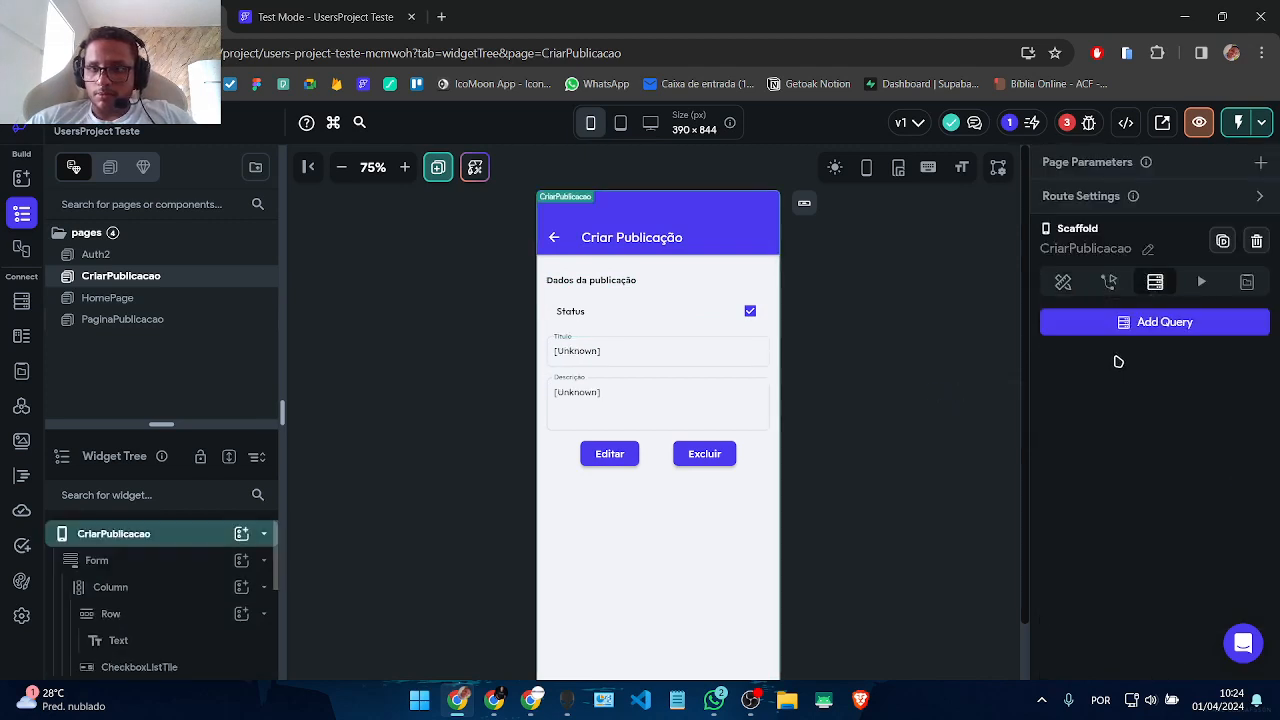
Step: Clear the initial values of the Título and Descrição text fields
click(590, 368)
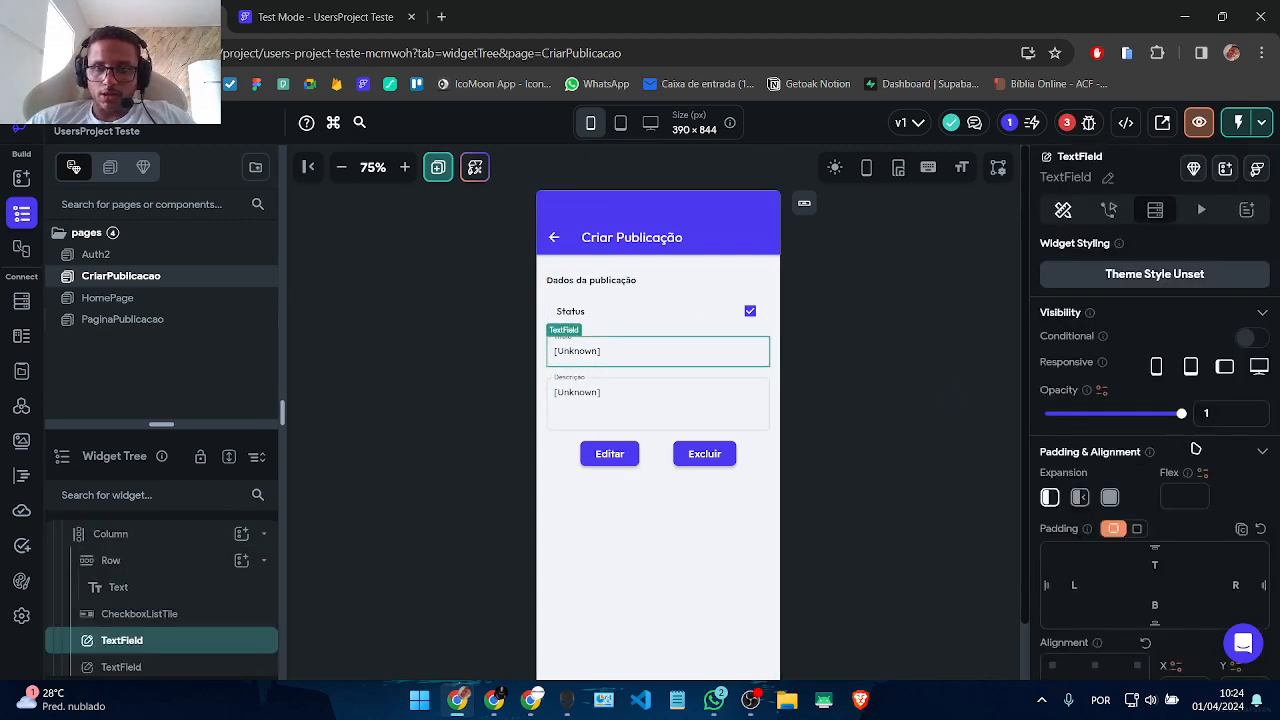
scroll(1160, 440, down, 5)
scroll(1130, 333, up, 3)
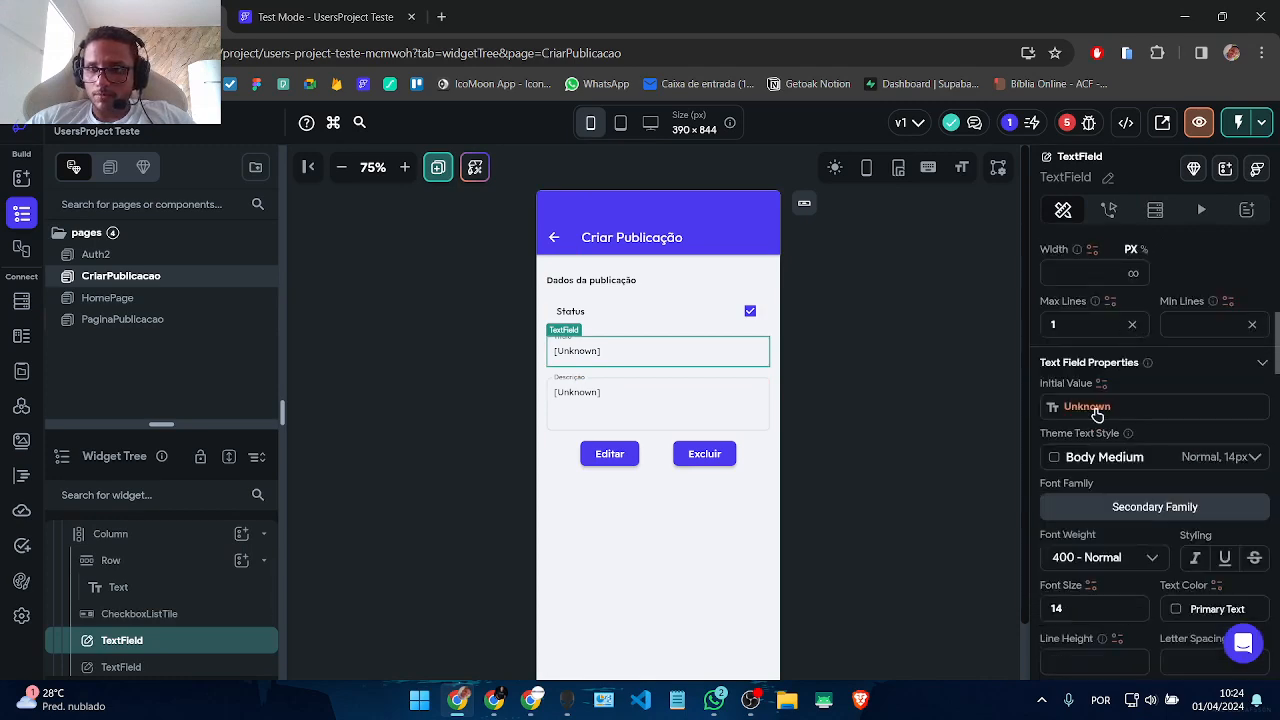
click(1095, 408)
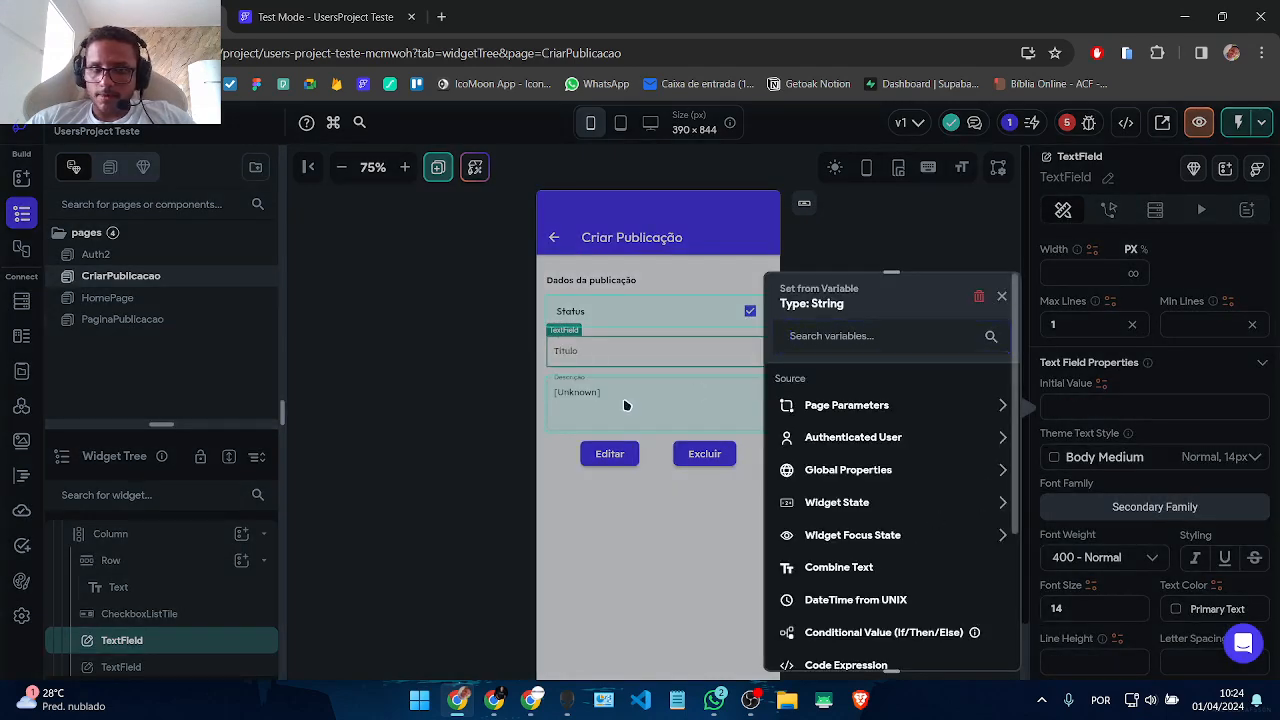
click(624, 406)
click(1090, 408)
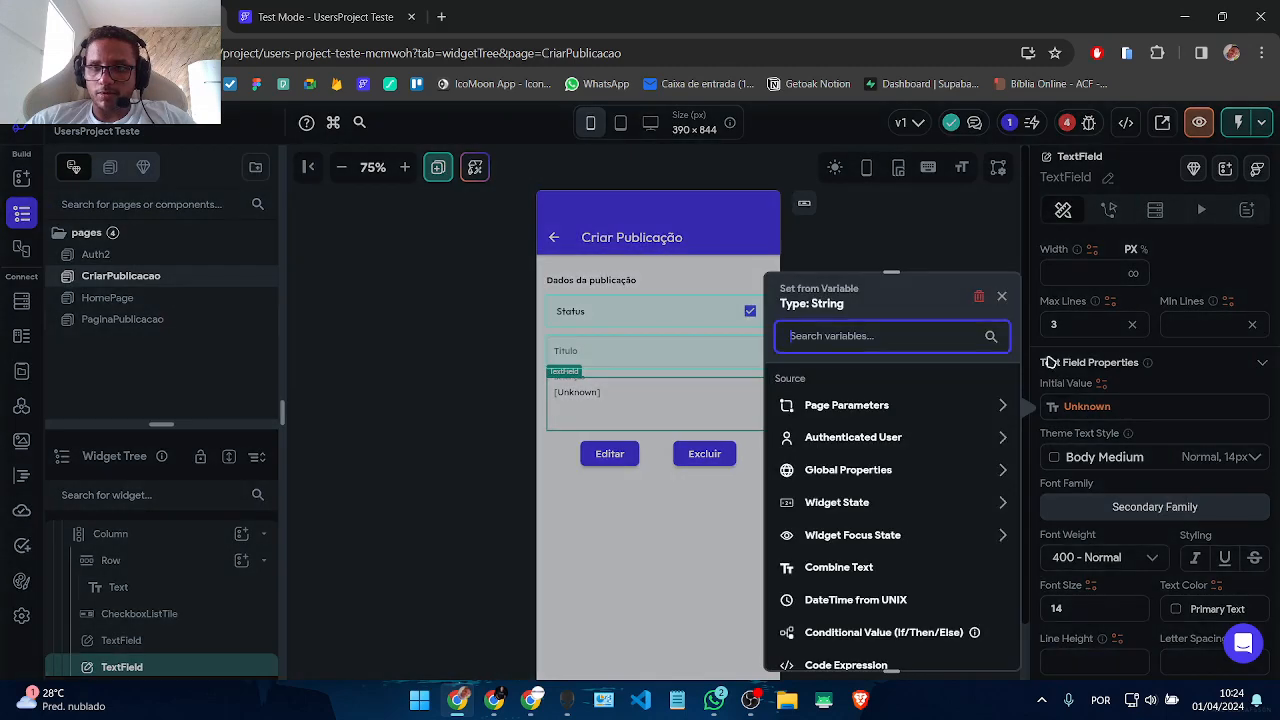
click(990, 305)
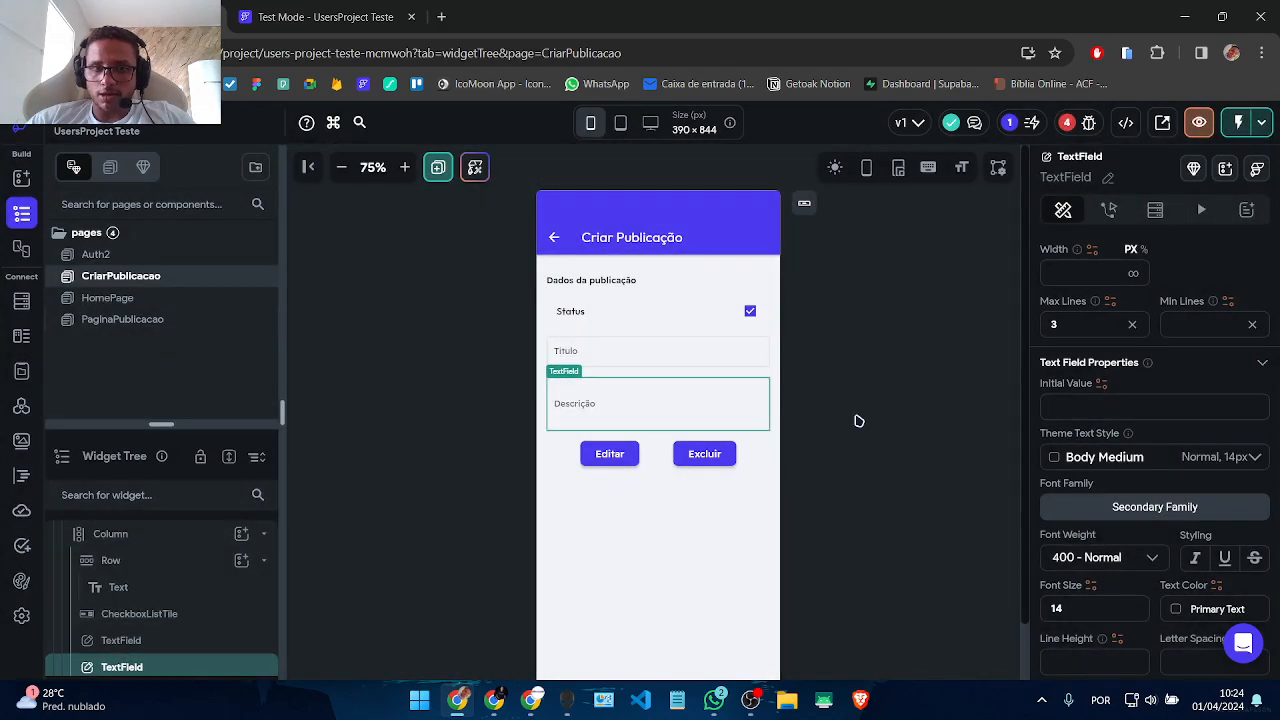
click(612, 458)
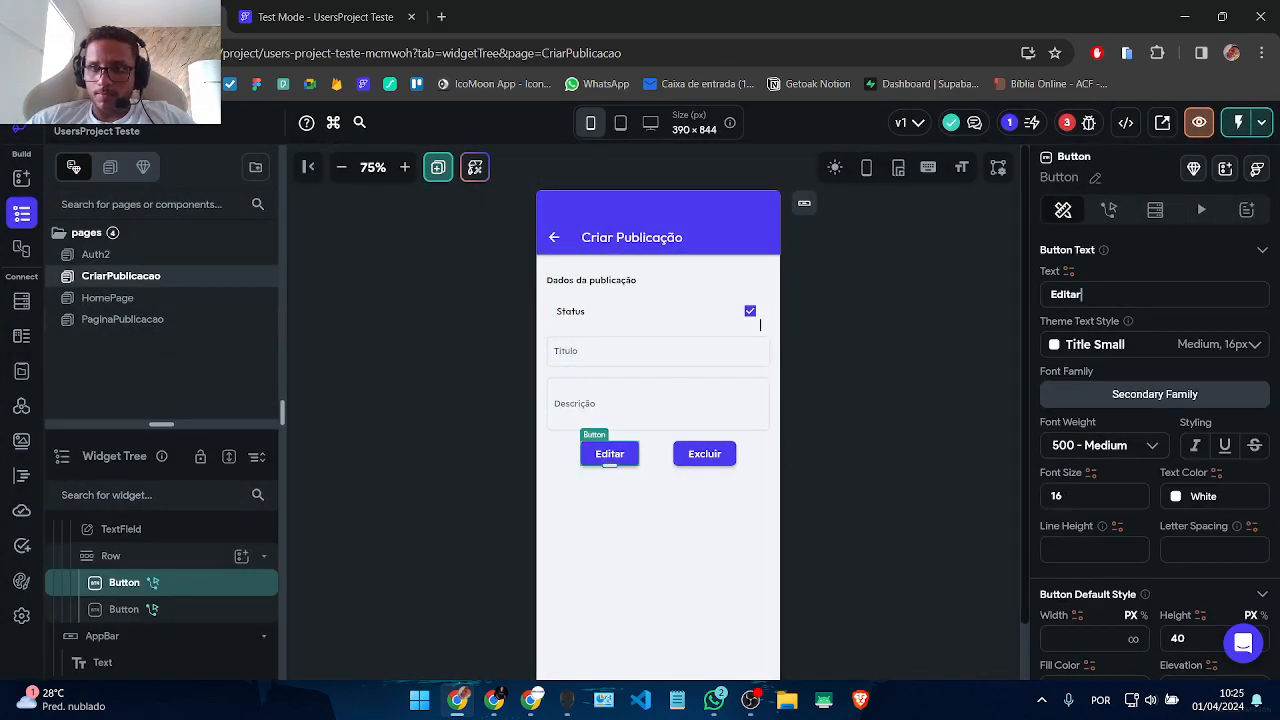
Step: Change the Editar button's text to 'Limpar' and the Excluir button's to 'Salvar'
text(Cle)
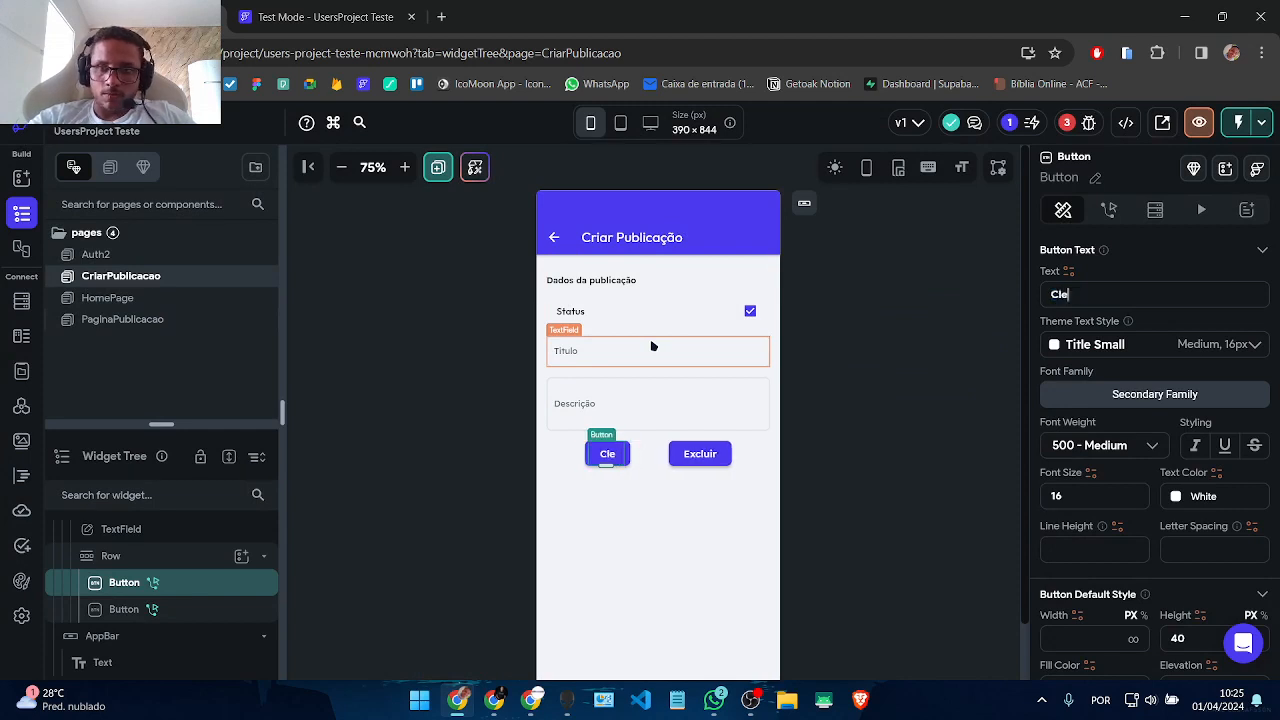
key(BackSpace)
key(BackSpace)
key(BackSpace)
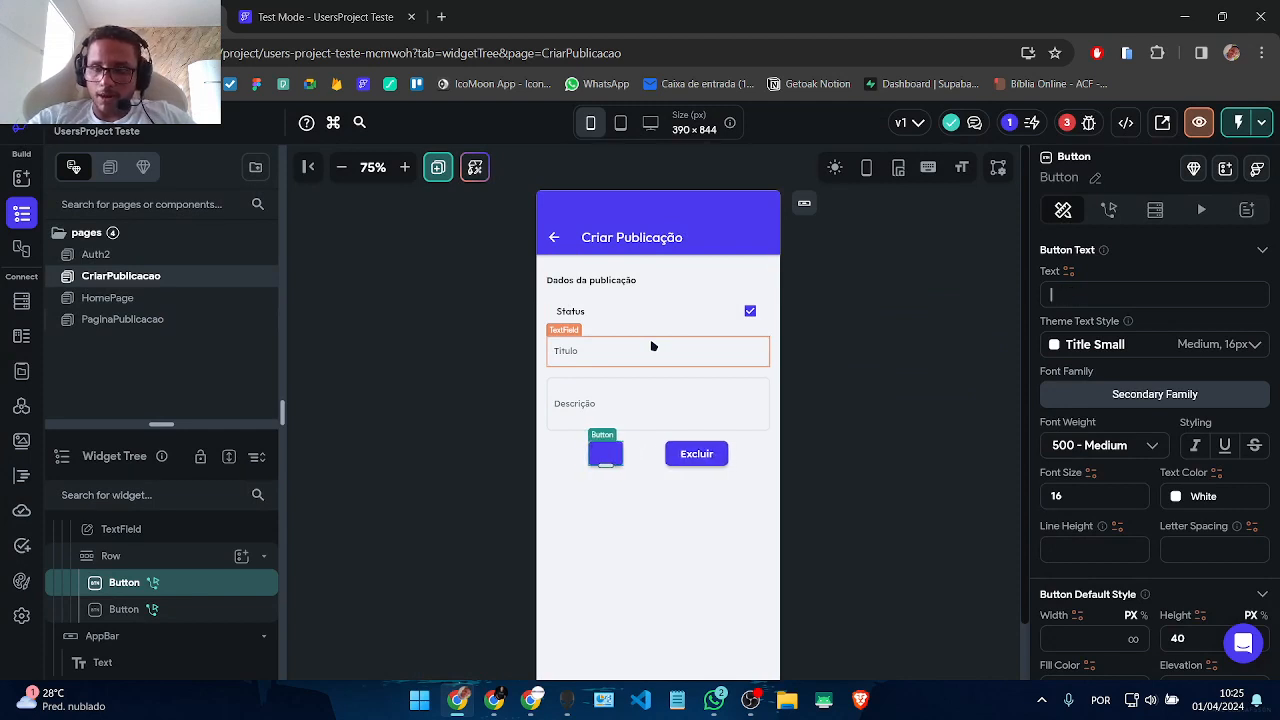
text(Limpar)
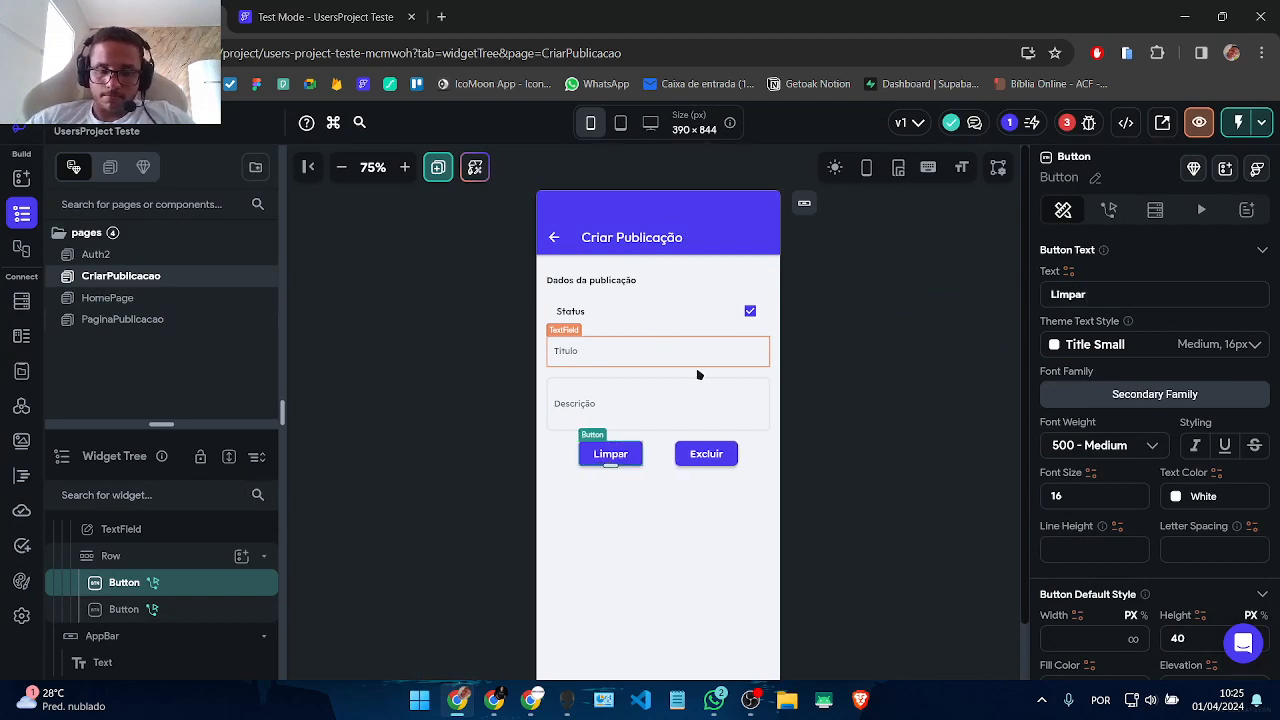
click(705, 464)
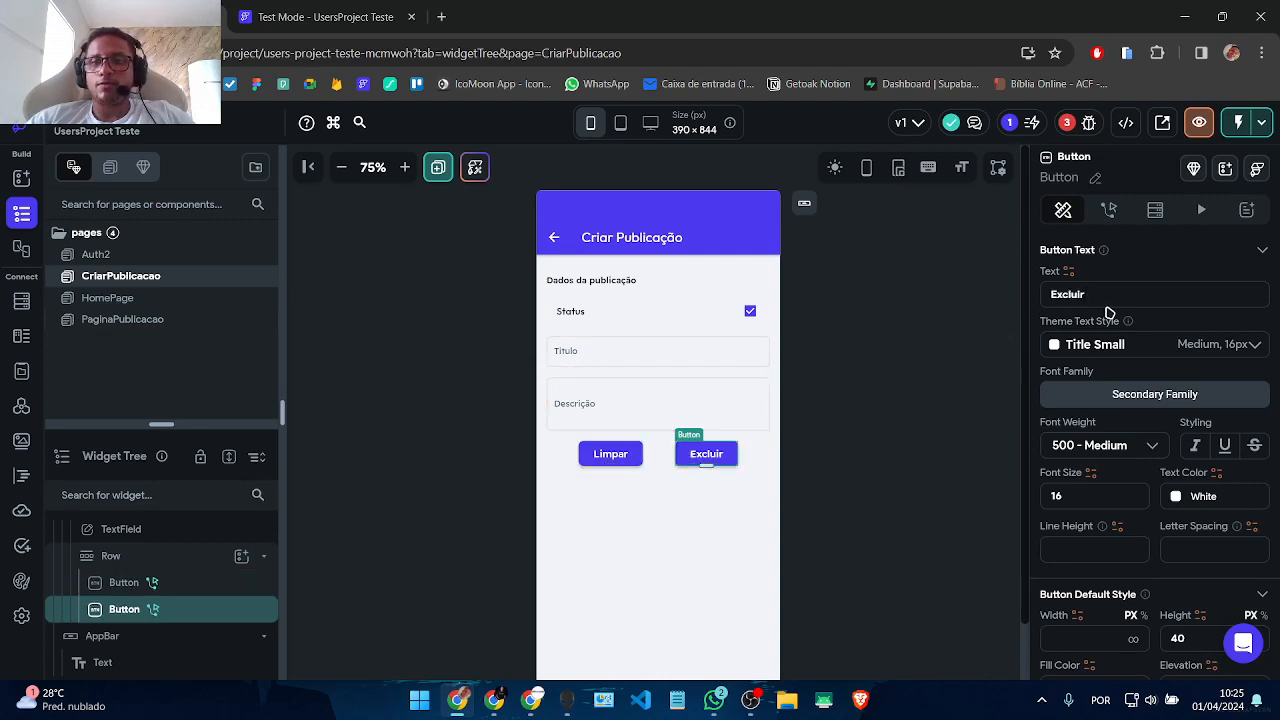
key(ctrl+a)
text(salvar)
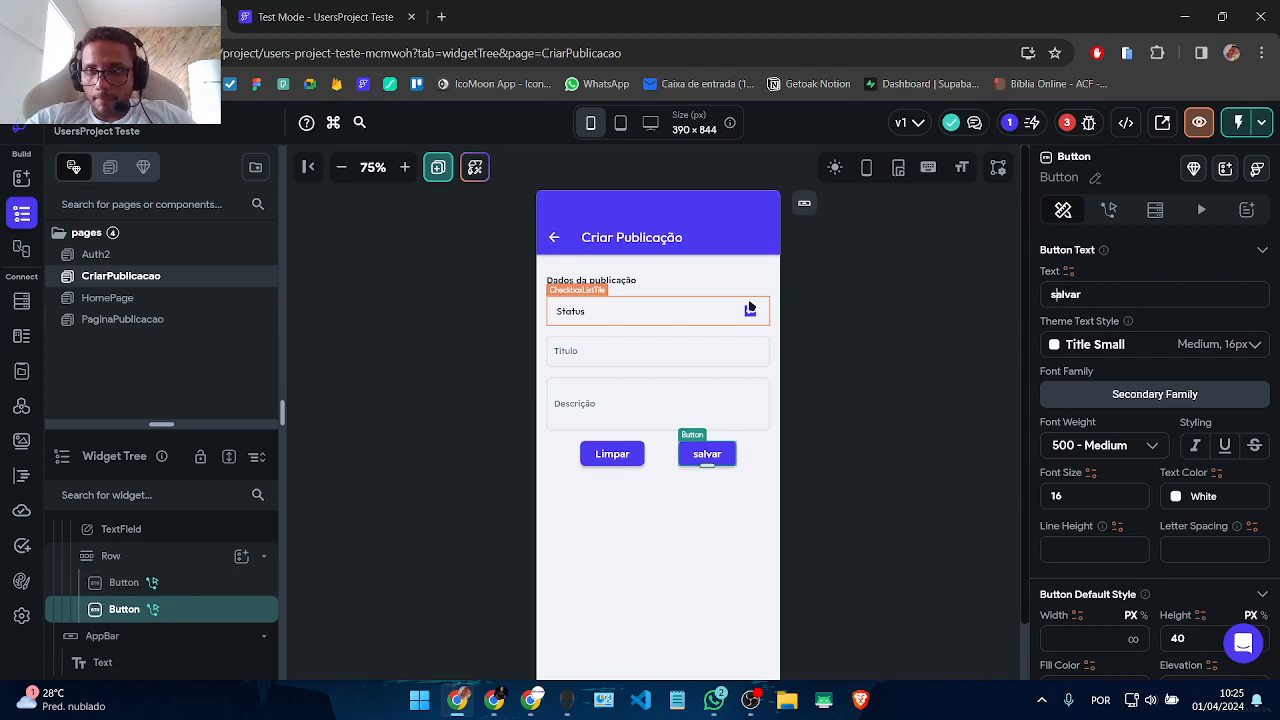
key(BackSpace)
Step: Finish the 'Salvar' label and delete Salvar's inherited action chain
text(S)
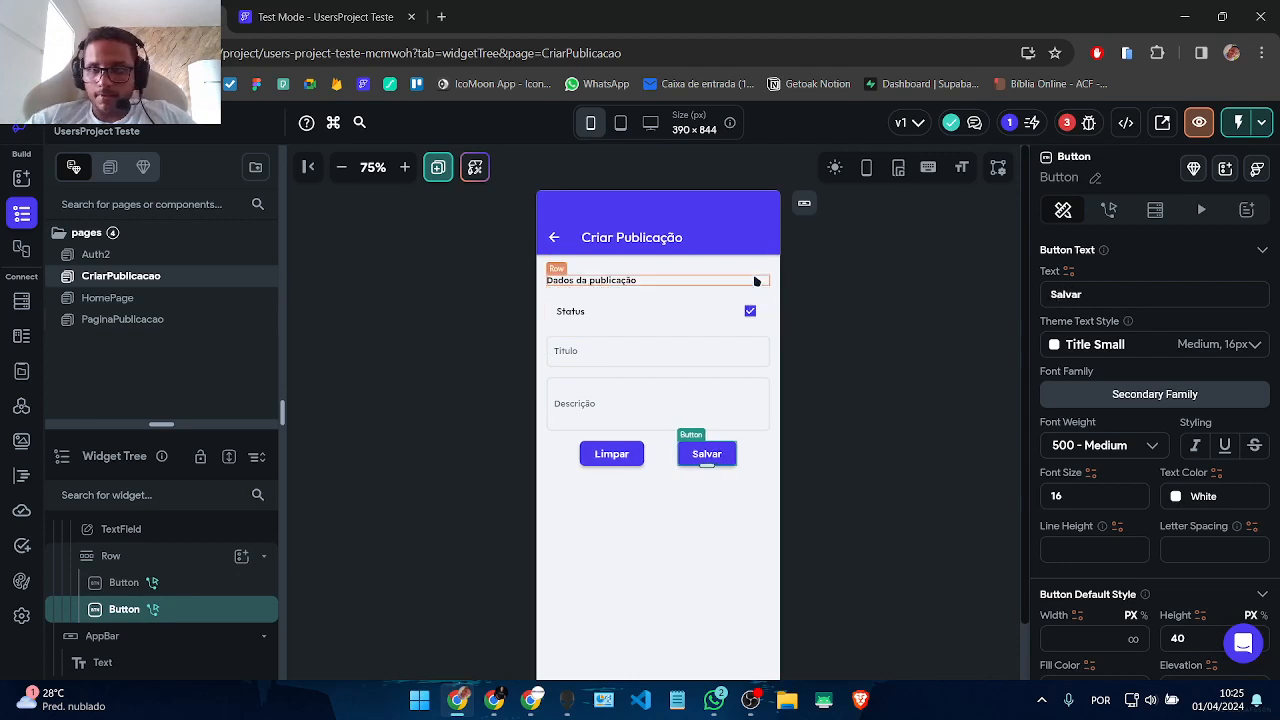
click(1106, 213)
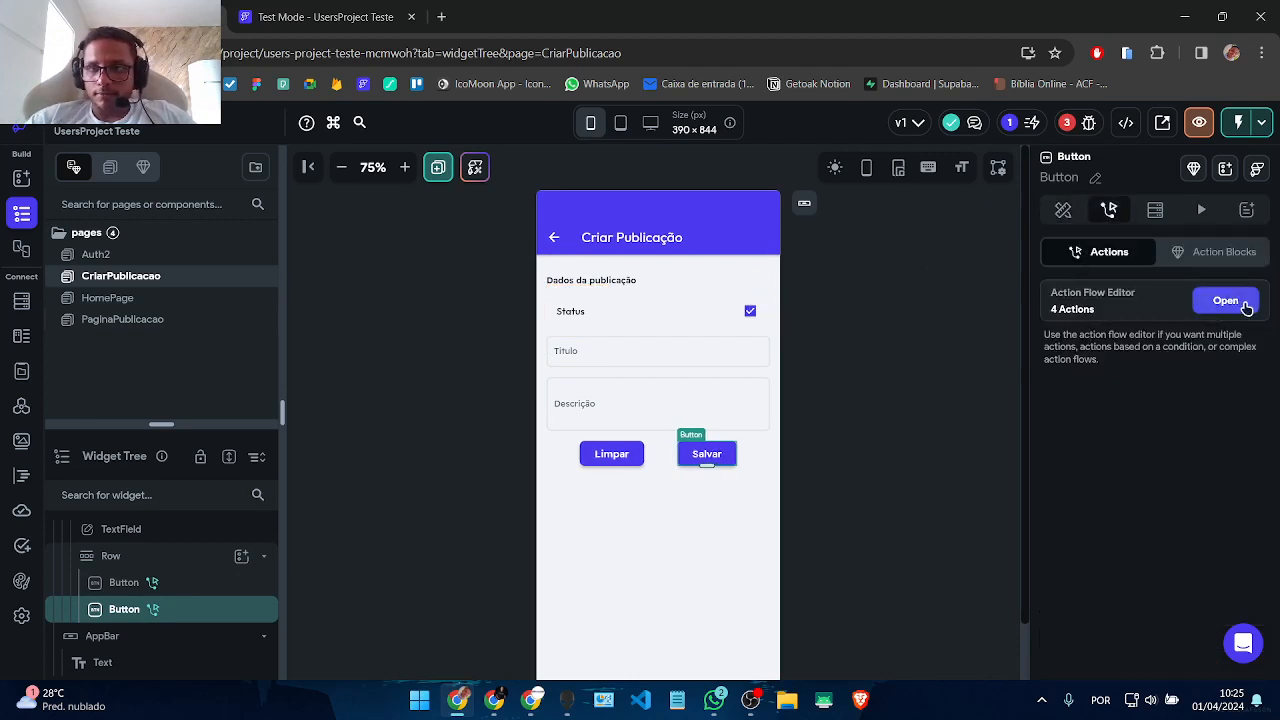
click(1205, 302)
click(580, 292)
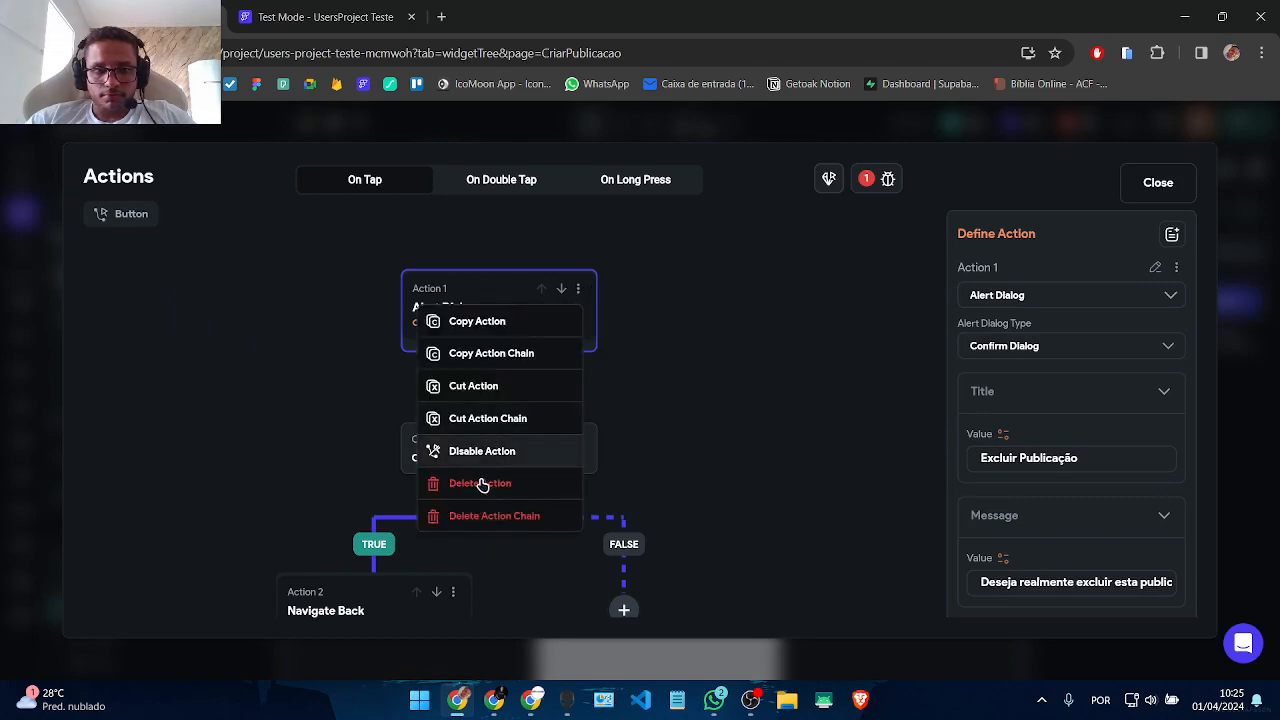
click(478, 517)
click(1158, 185)
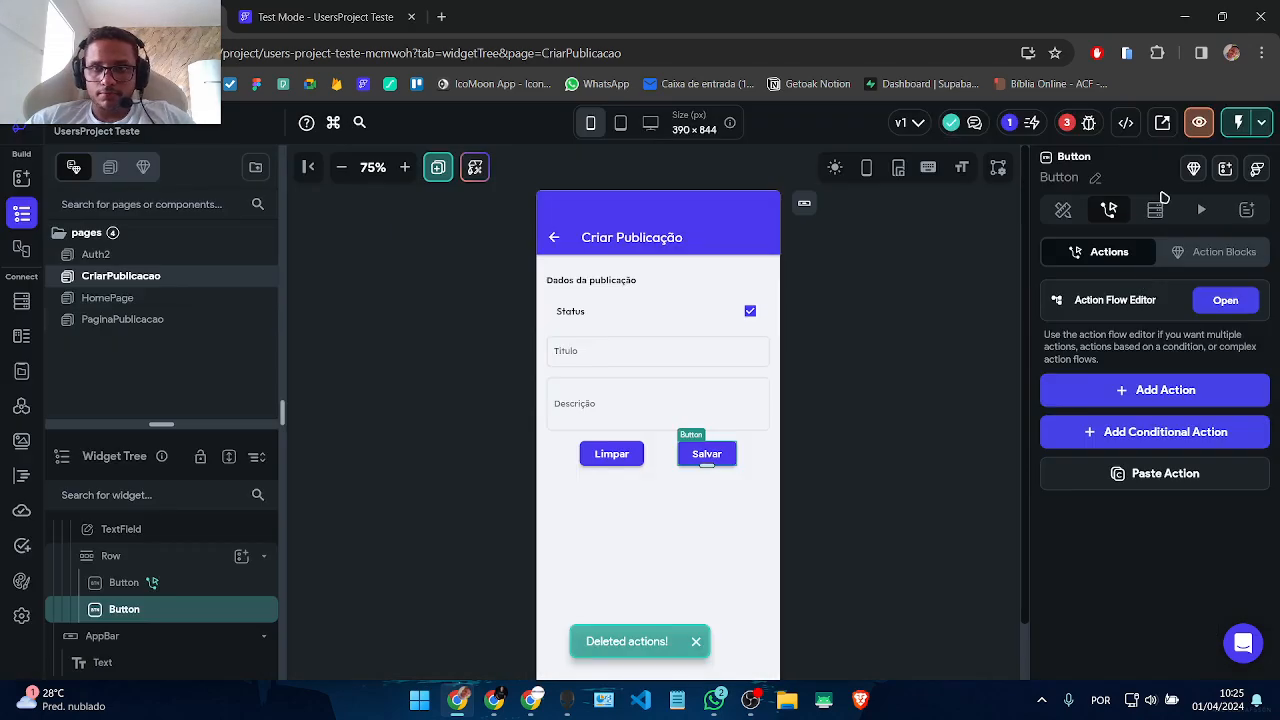
Step: Check the project errors pointing to the failing Firestore update action
click(1070, 122)
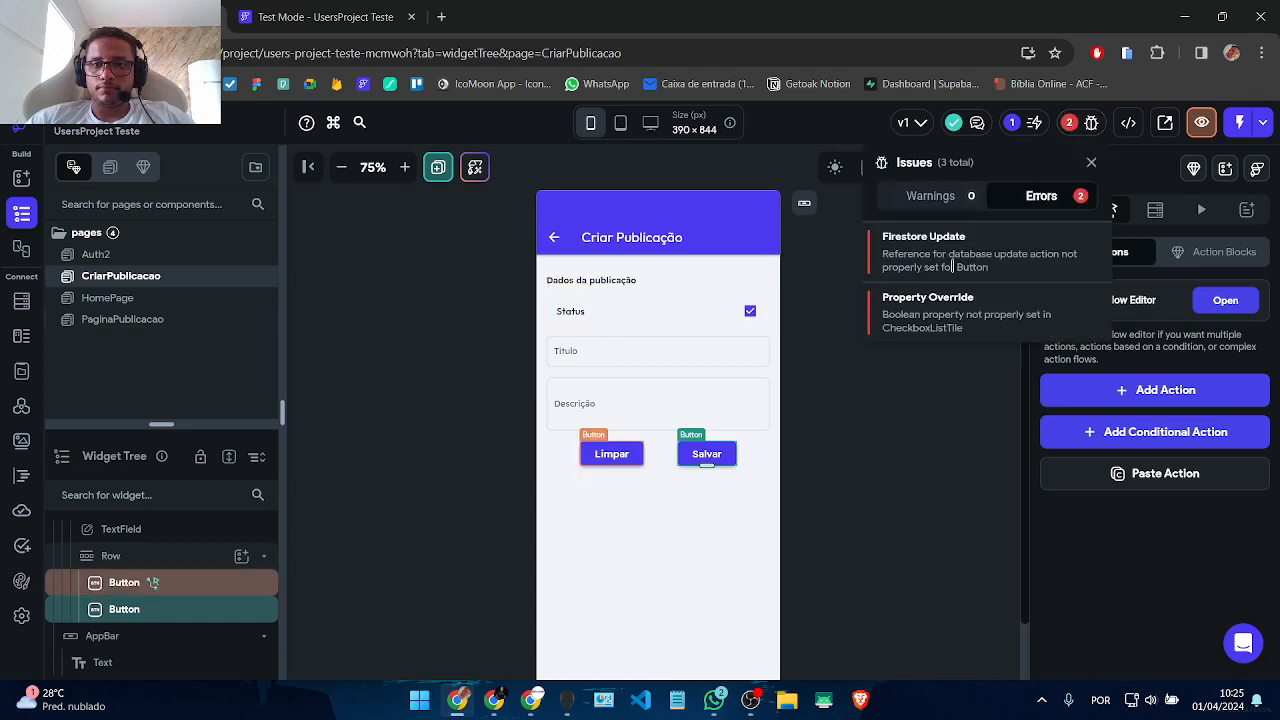
click(975, 245)
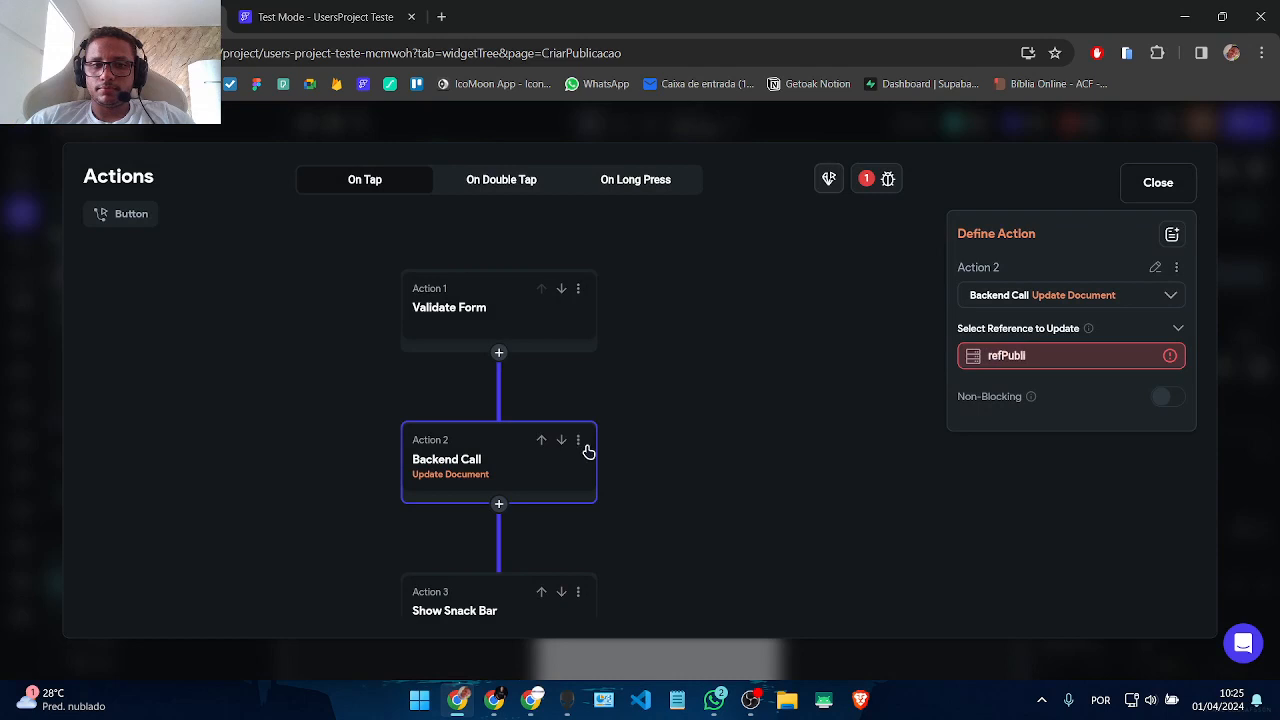
drag(632, 421, 609, 280)
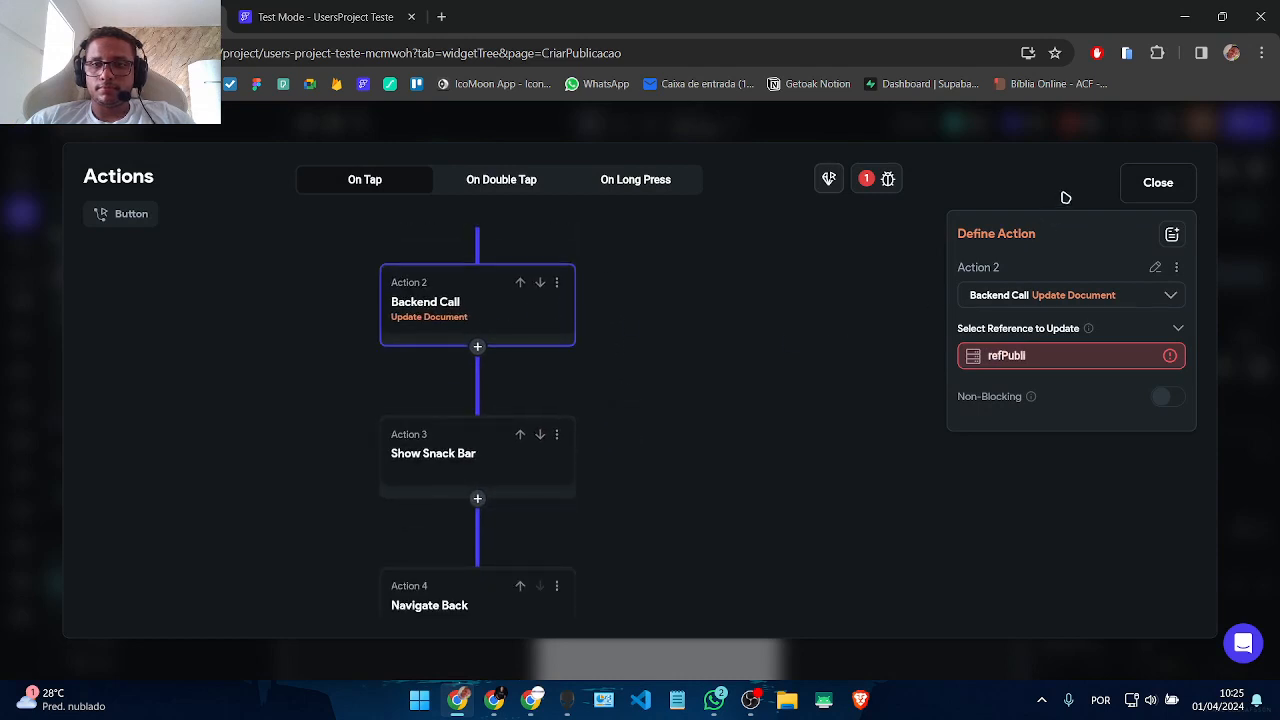
click(1150, 194)
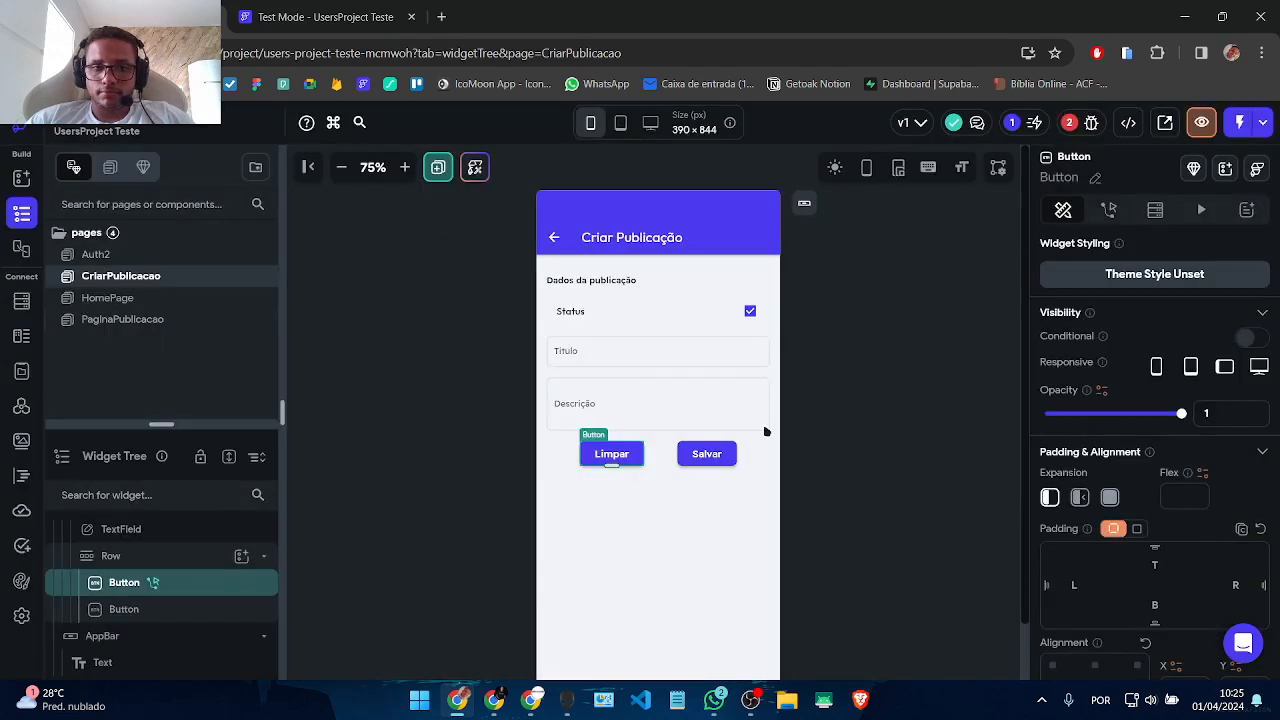
Step: Copy Limpar's action chain and paste it onto the Salvar button
click(1109, 209)
click(1232, 298)
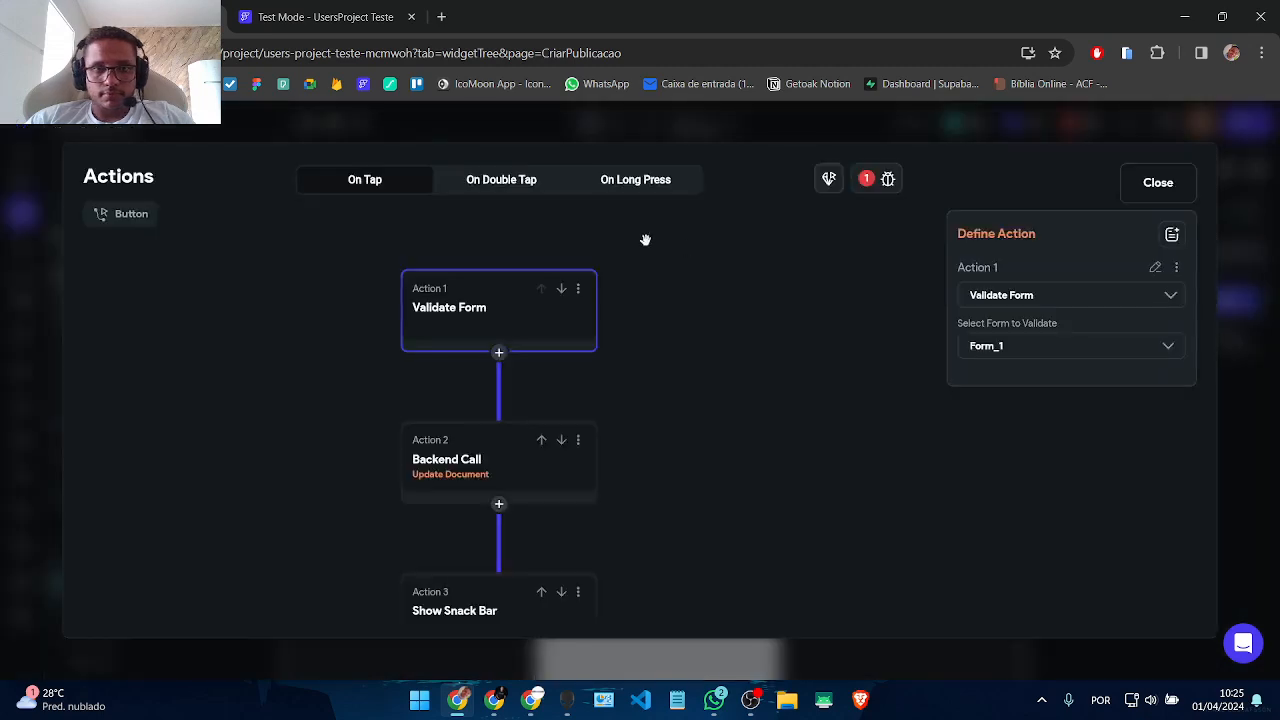
click(579, 291)
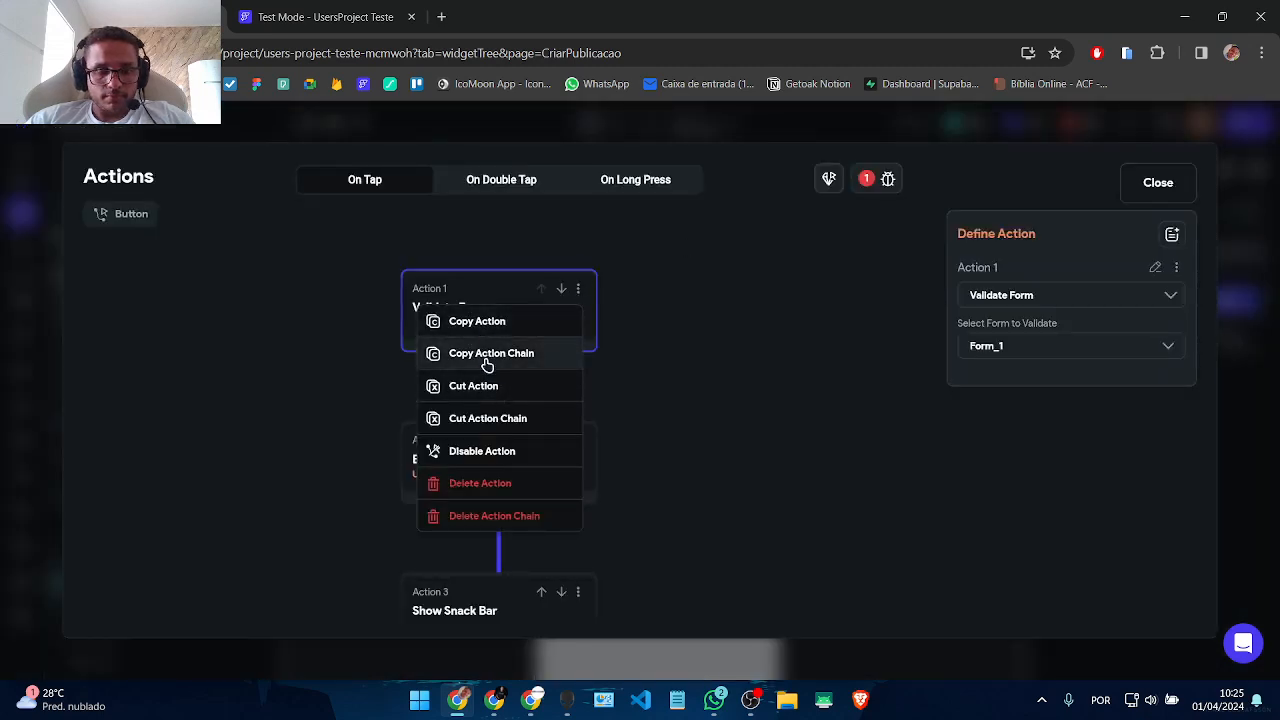
click(487, 356)
click(1156, 183)
click(712, 452)
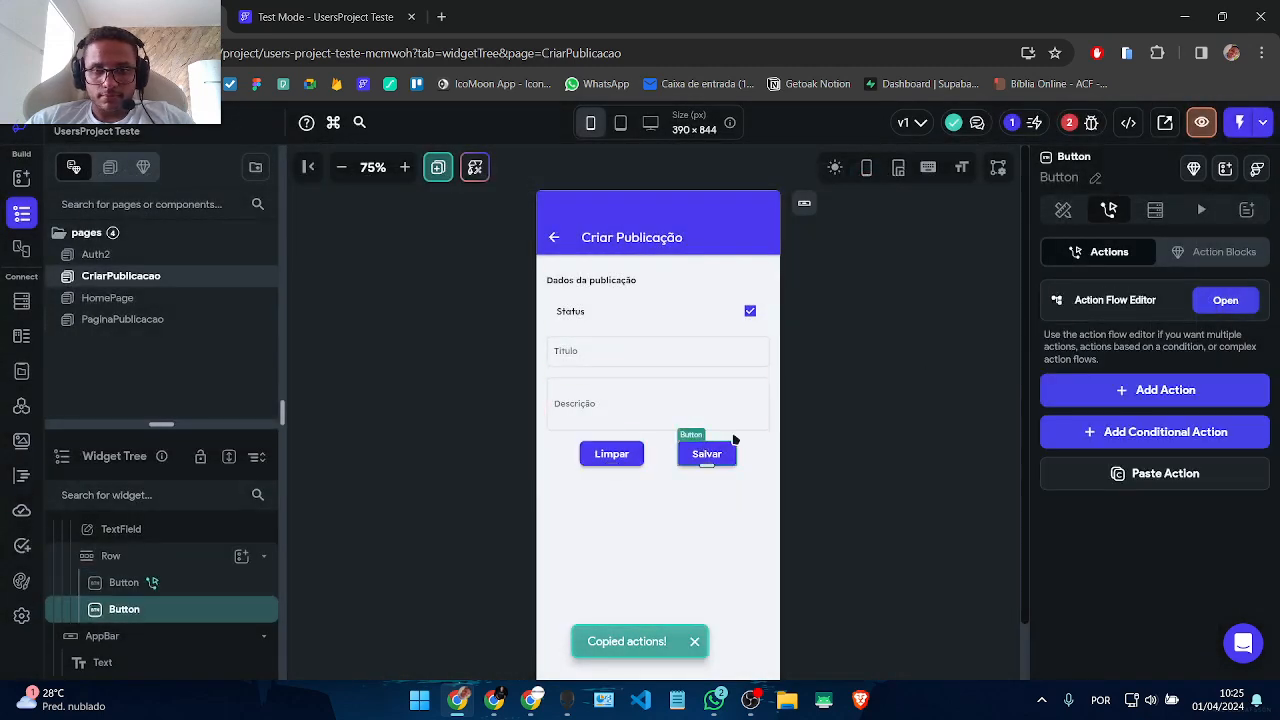
click(1158, 471)
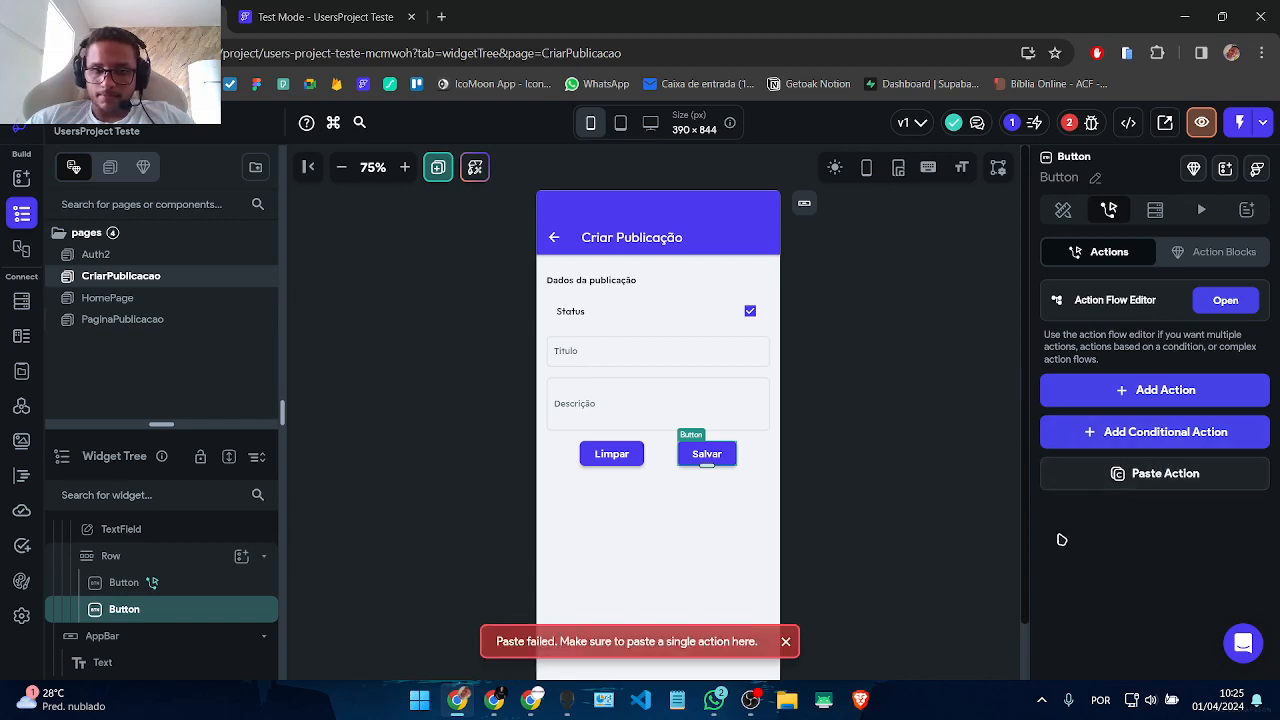
Step: Delete the Limpar button's entire action chain
click(606, 452)
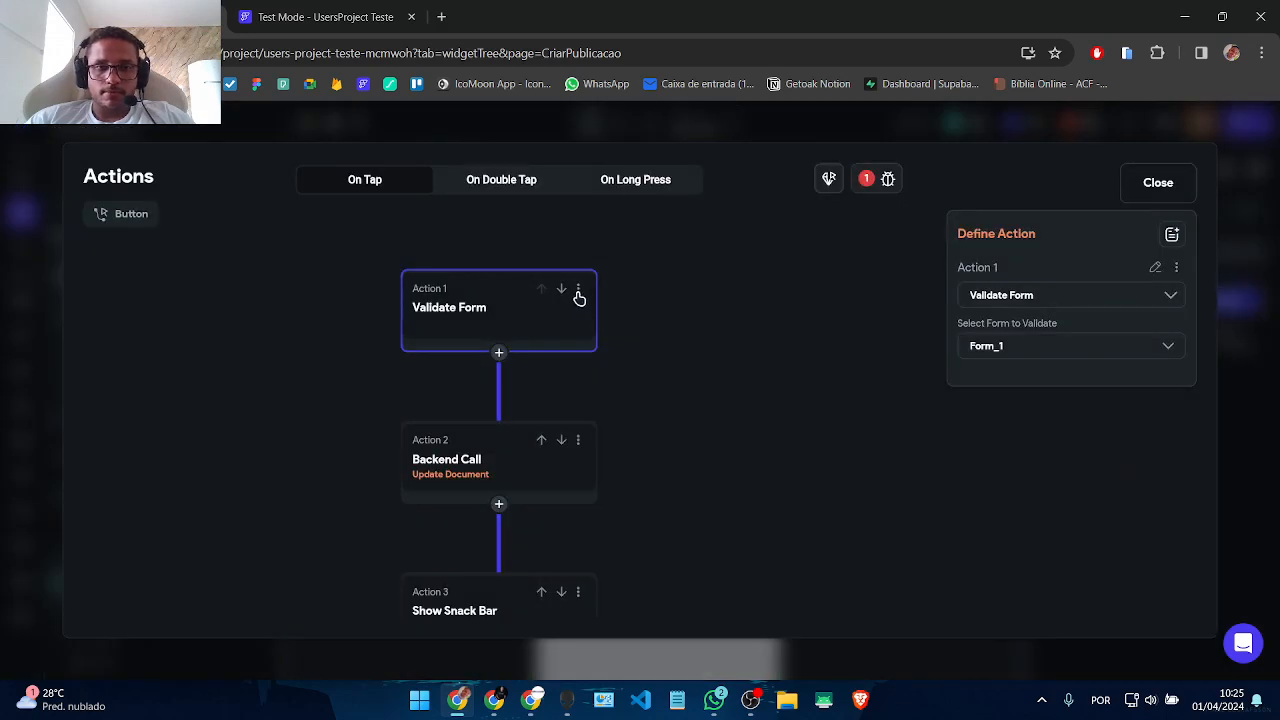
click(578, 292)
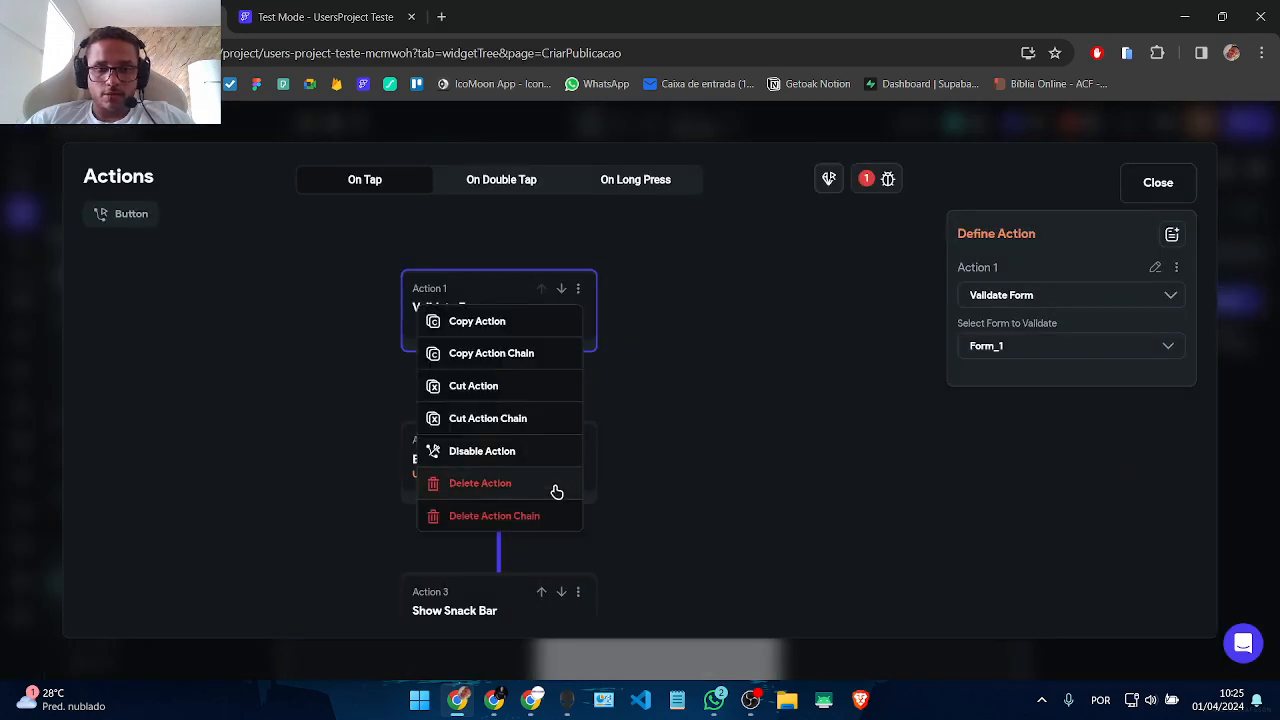
click(524, 514)
click(1160, 182)
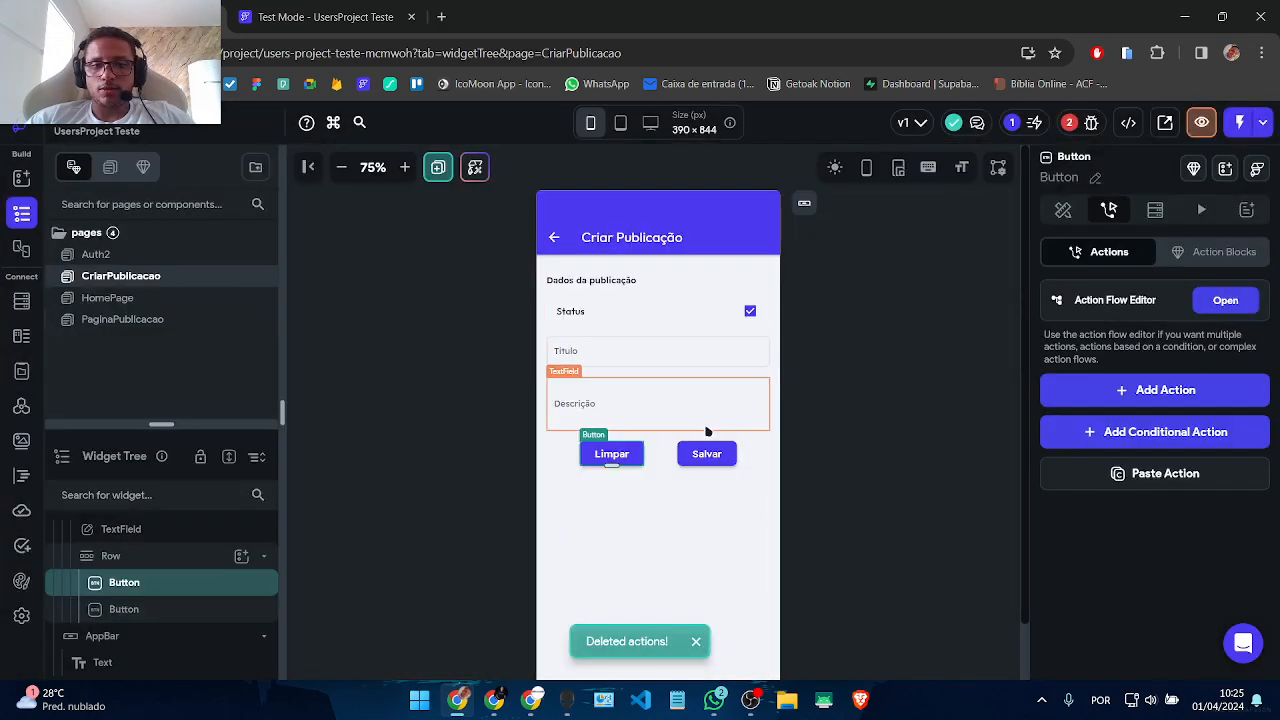
click(706, 455)
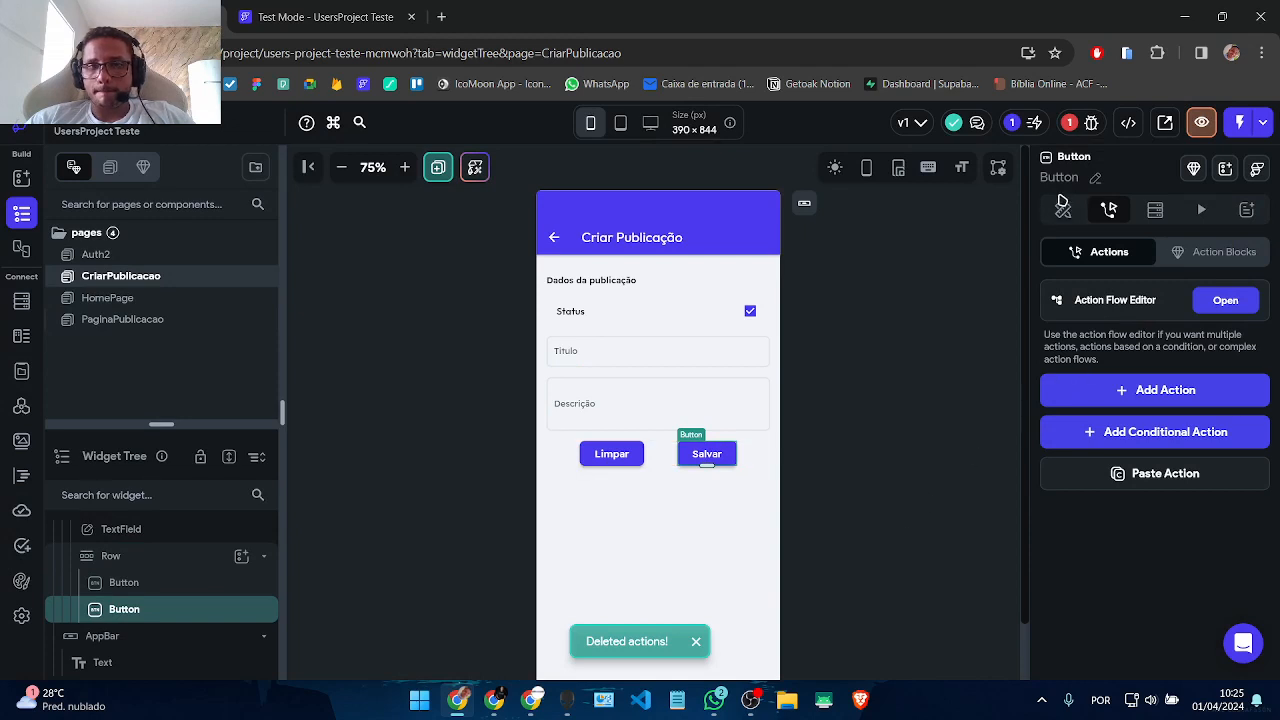
Step: Remove the variable binding from the Status checkbox tile's initial value so it starts unchecked
click(1063, 209)
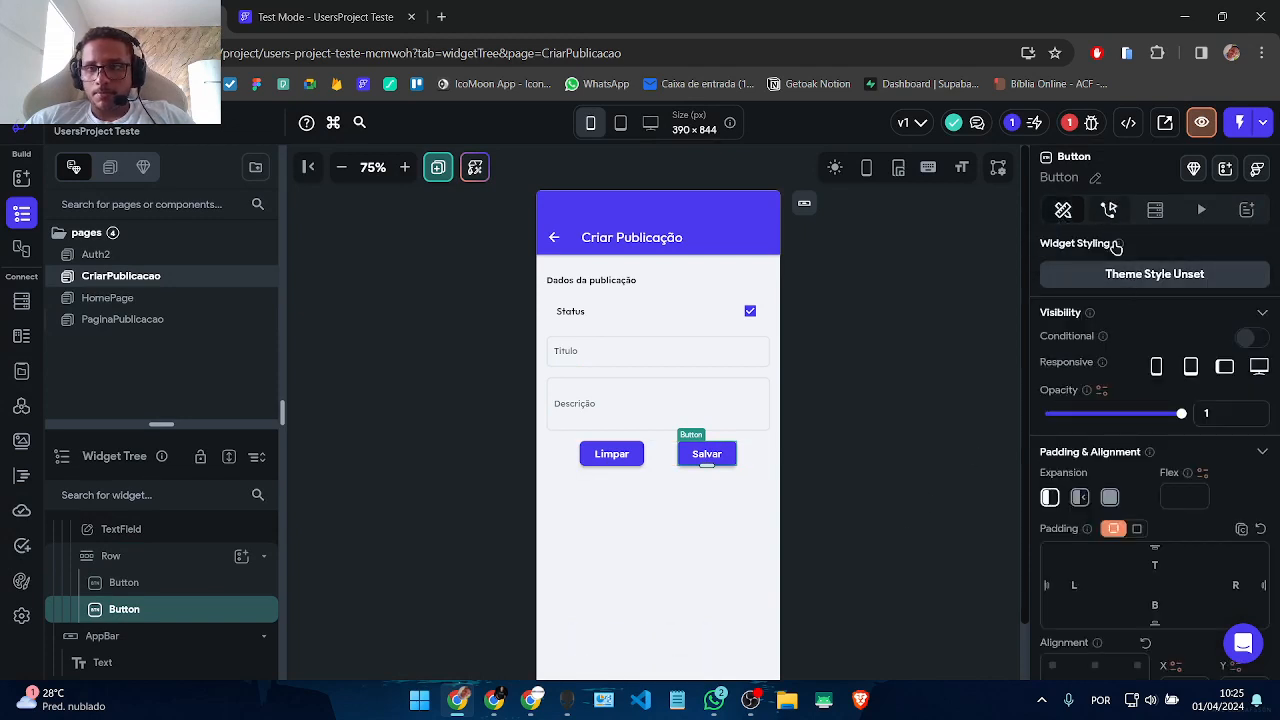
click(1109, 209)
click(832, 492)
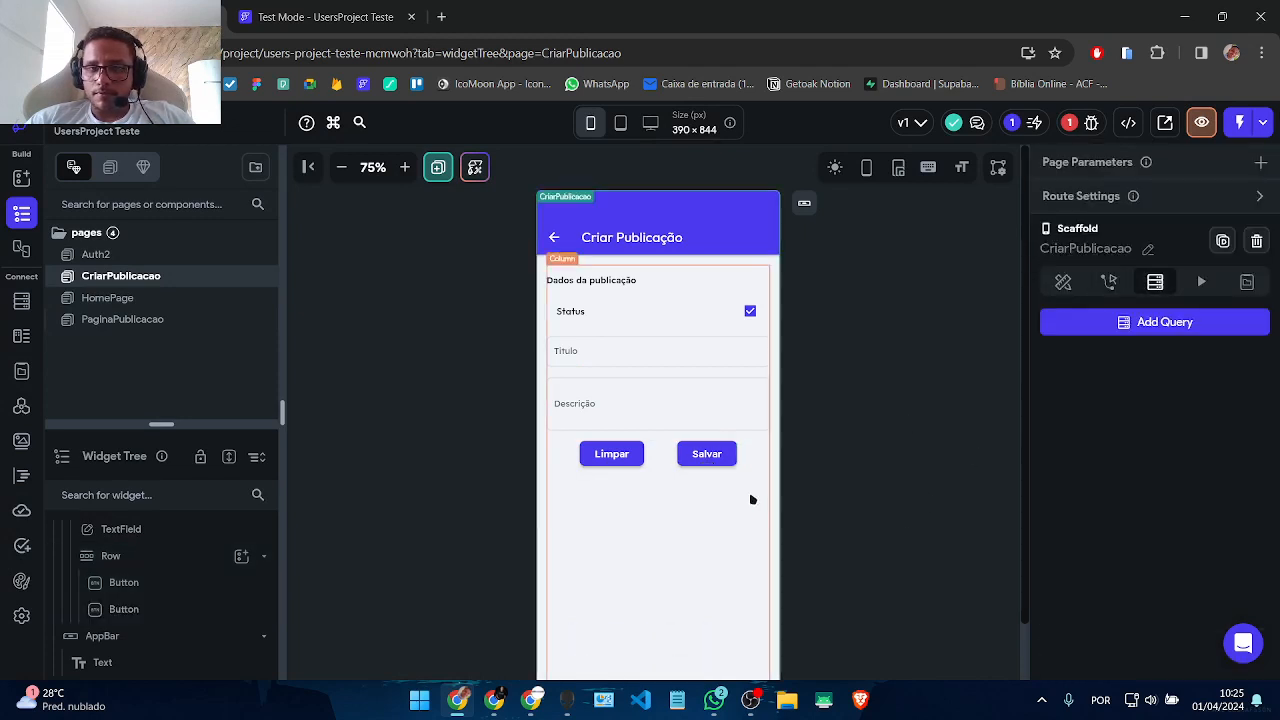
click(706, 520)
click(690, 329)
scroll(1110, 556, down, 5)
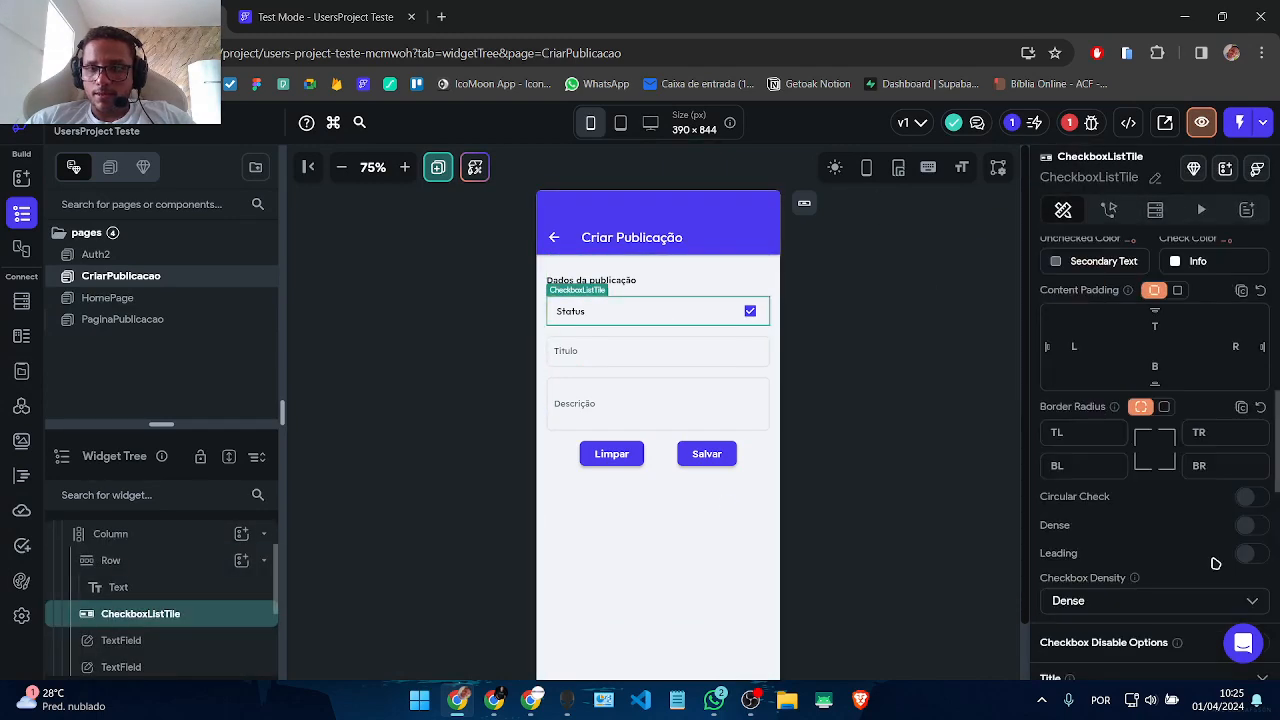
scroll(1110, 556, up, 6)
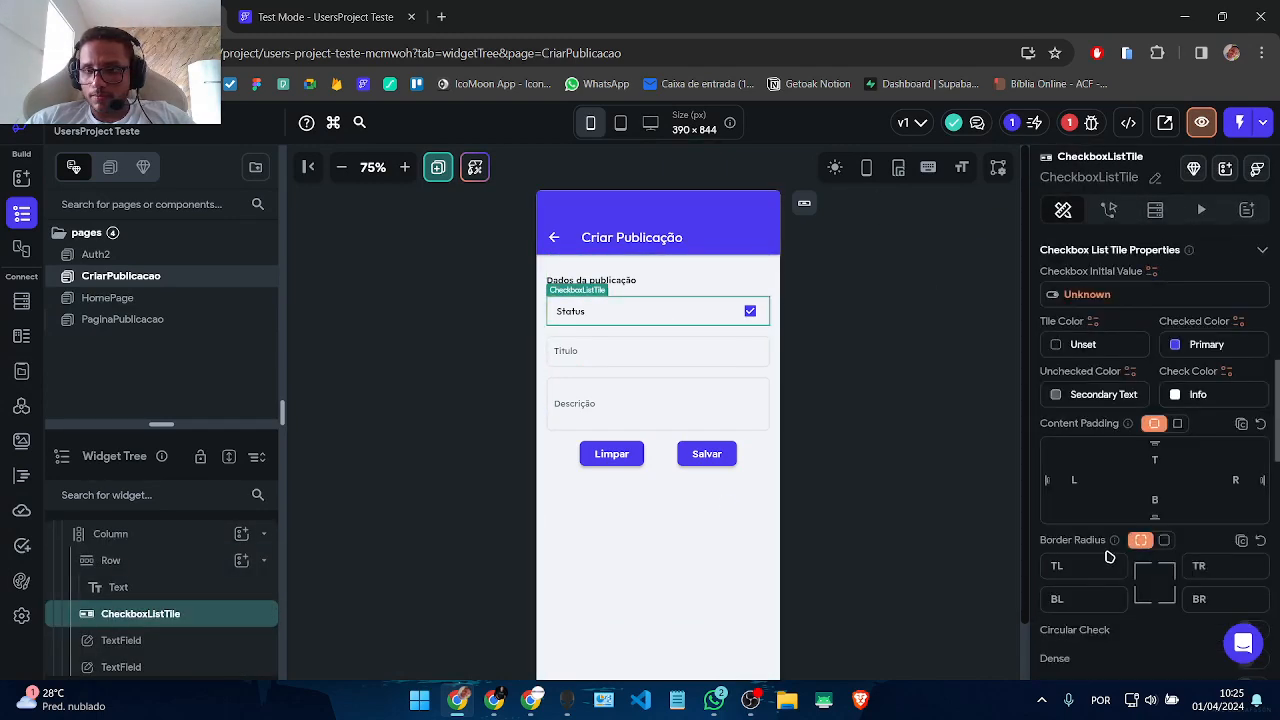
click(1068, 294)
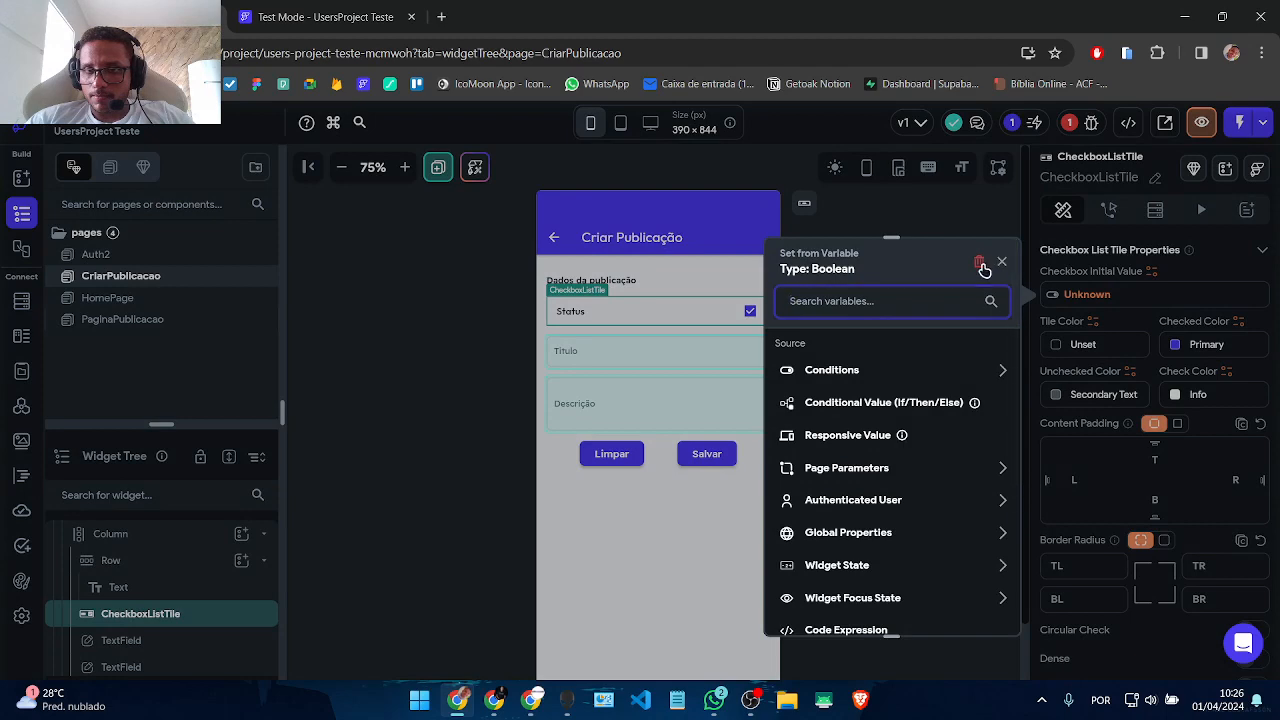
click(980, 263)
click(931, 390)
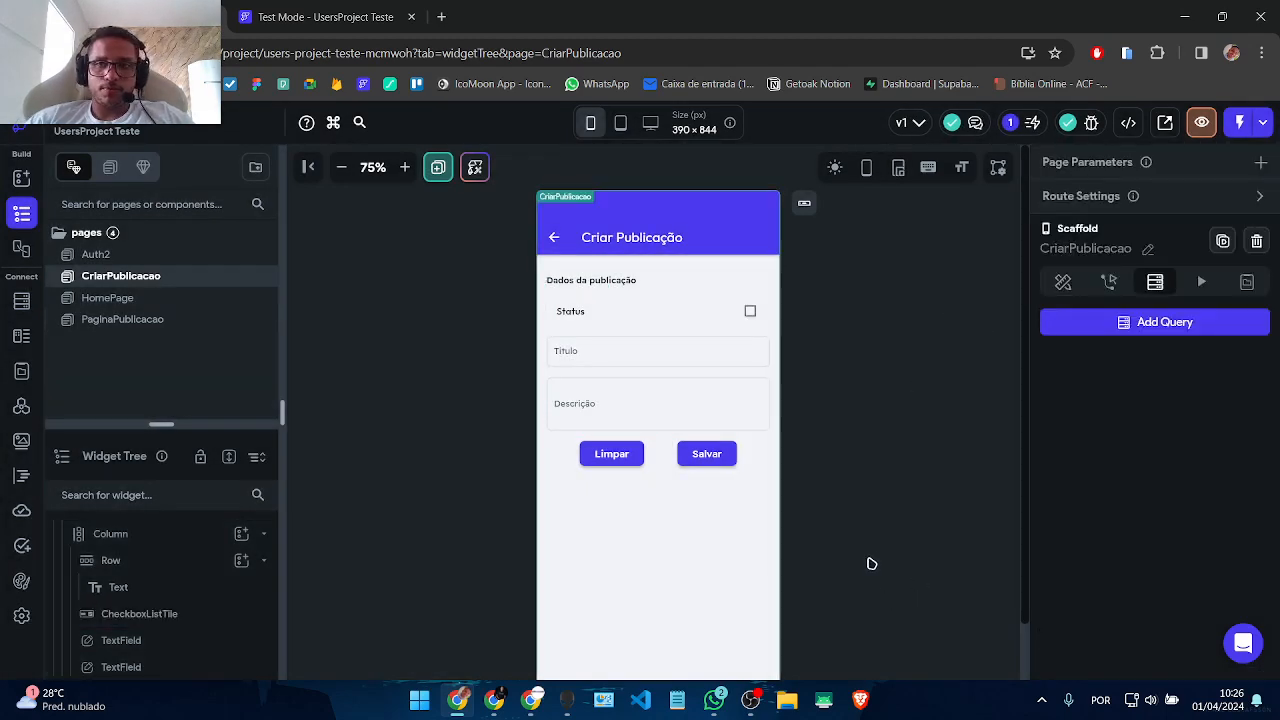
click(608, 456)
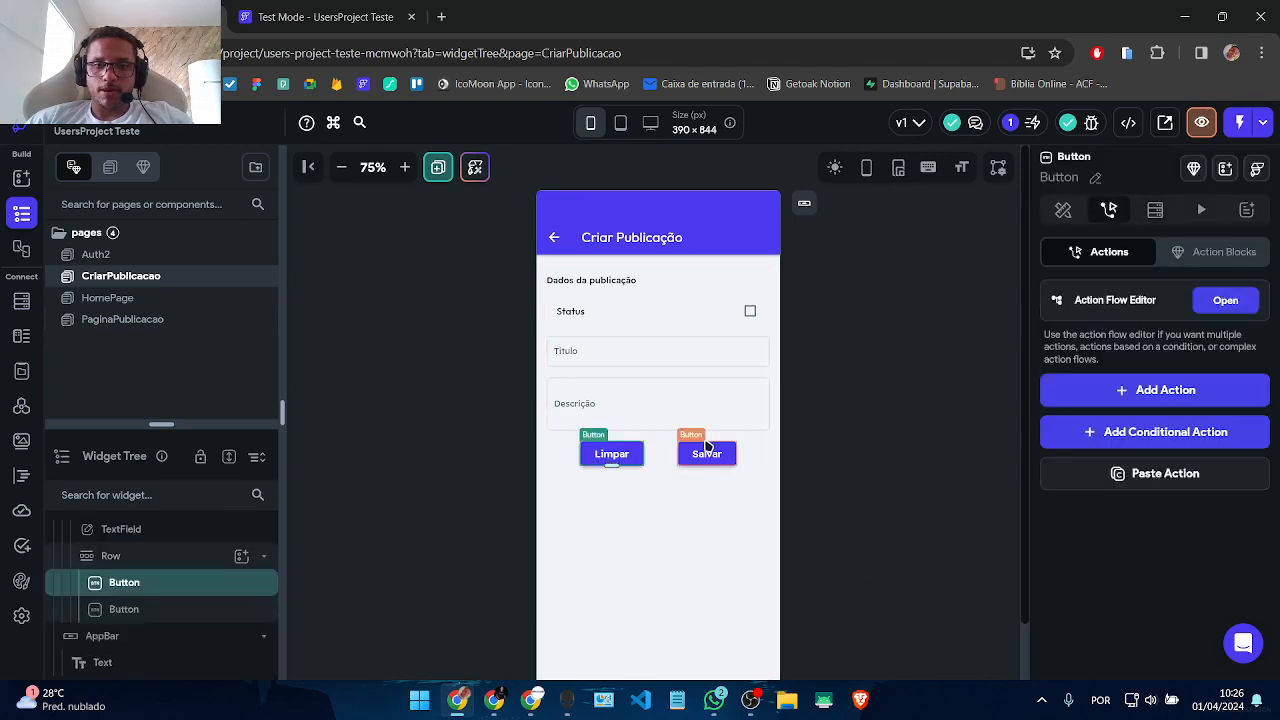
Step: Give the Limpar button a Clear Text Fields action for TextField_1 and TextField_2
click(886, 603)
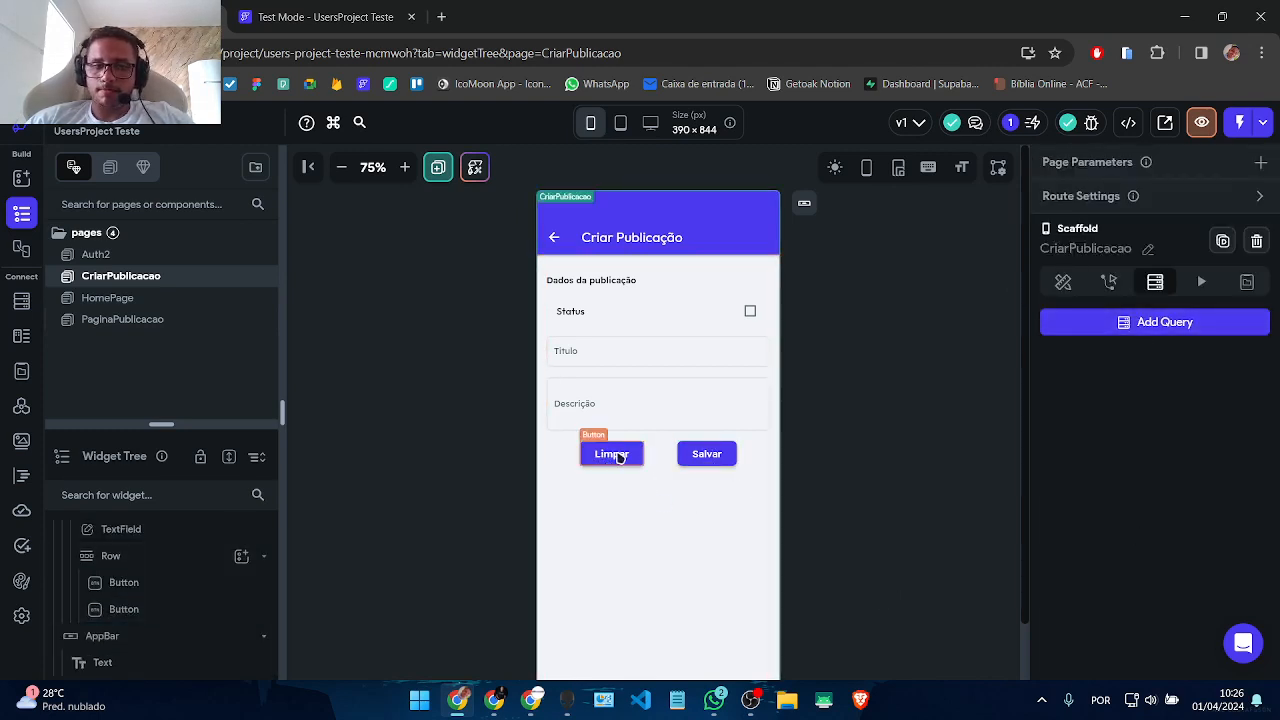
click(614, 455)
click(1224, 300)
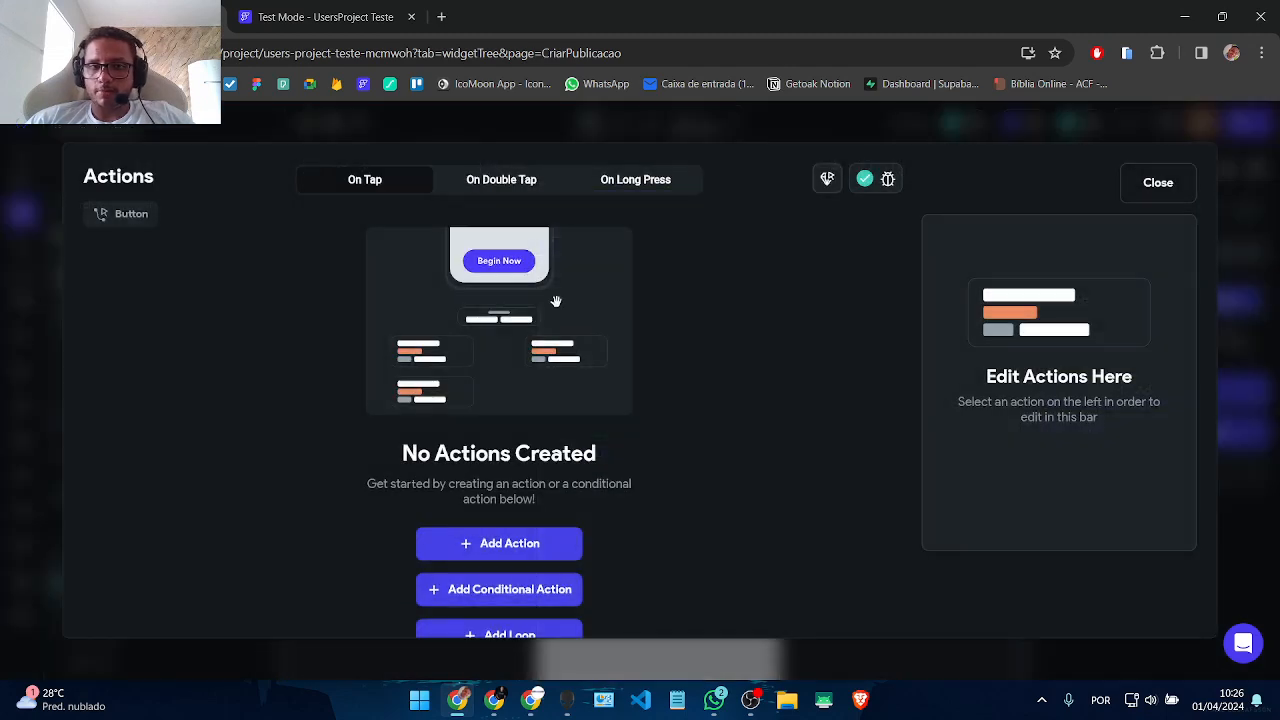
click(497, 540)
click(1025, 357)
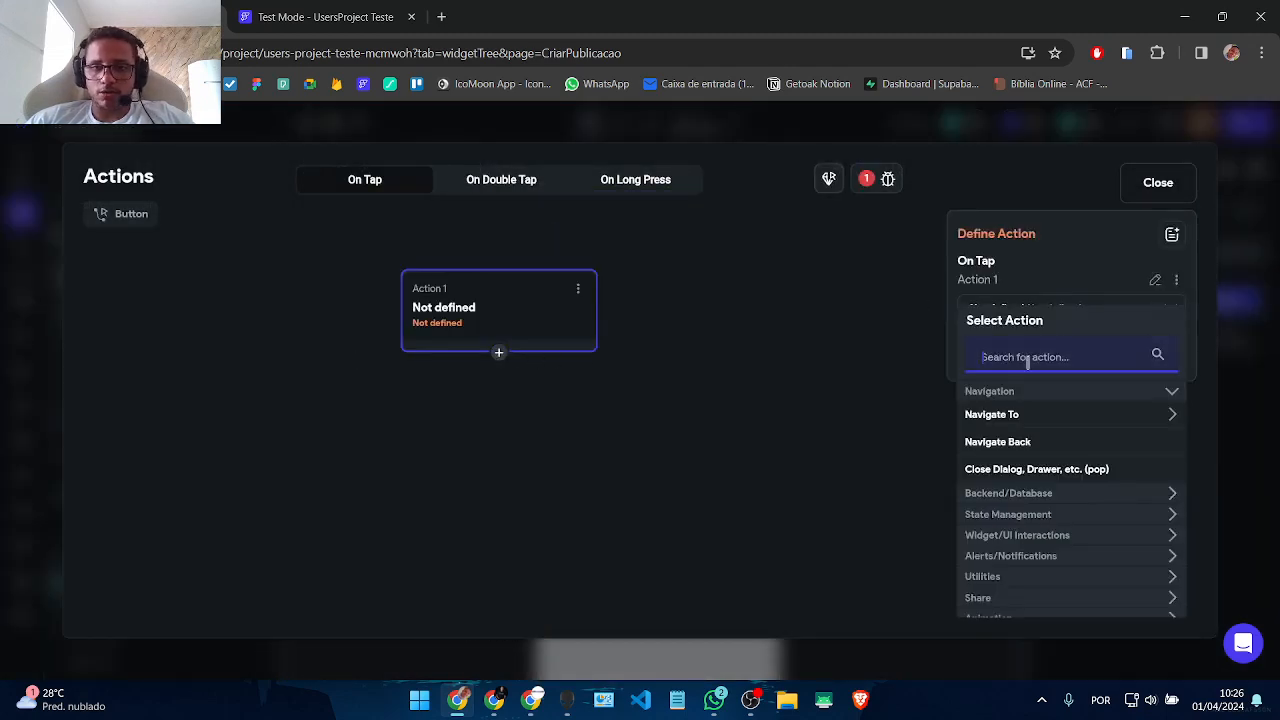
text(clear)
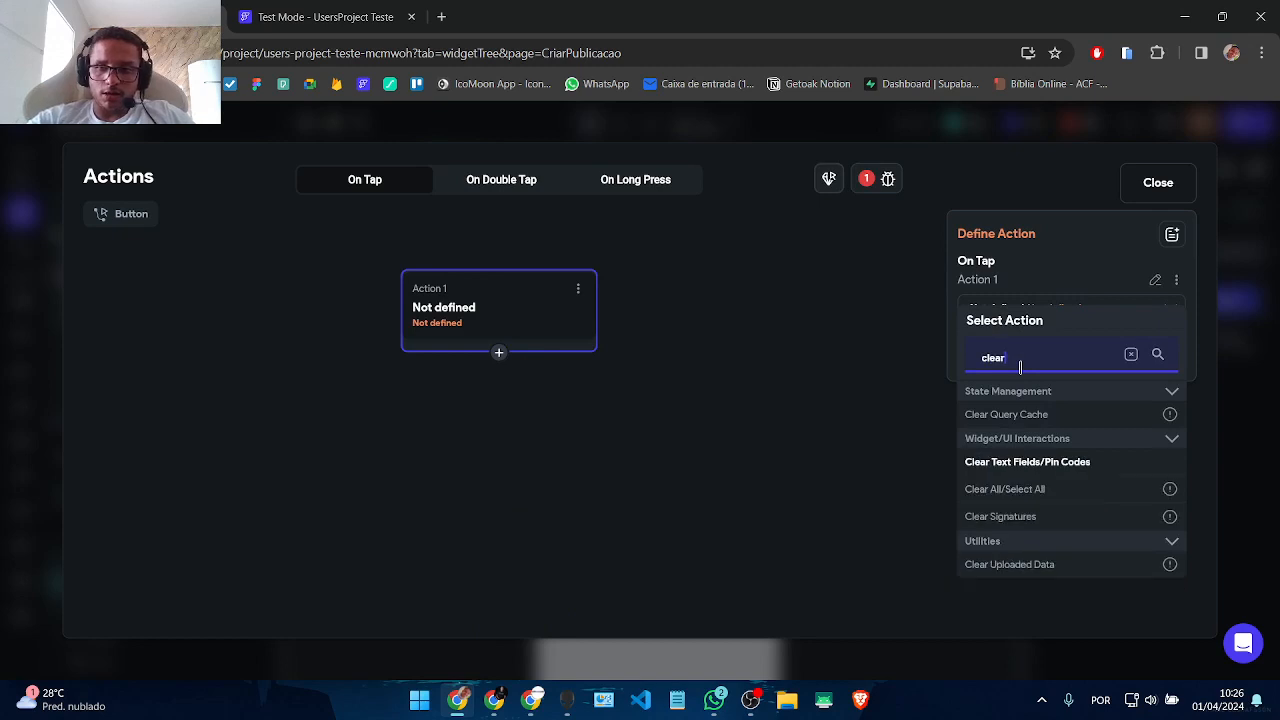
click(1011, 463)
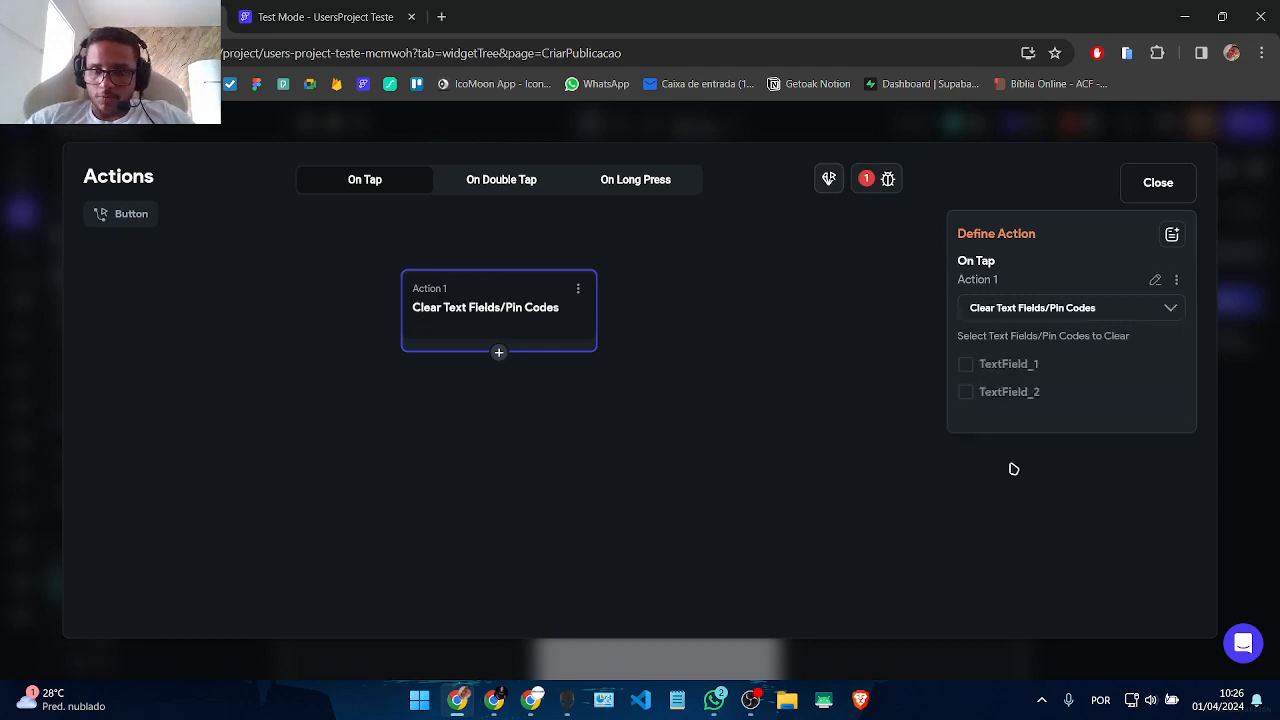
click(966, 366)
click(965, 393)
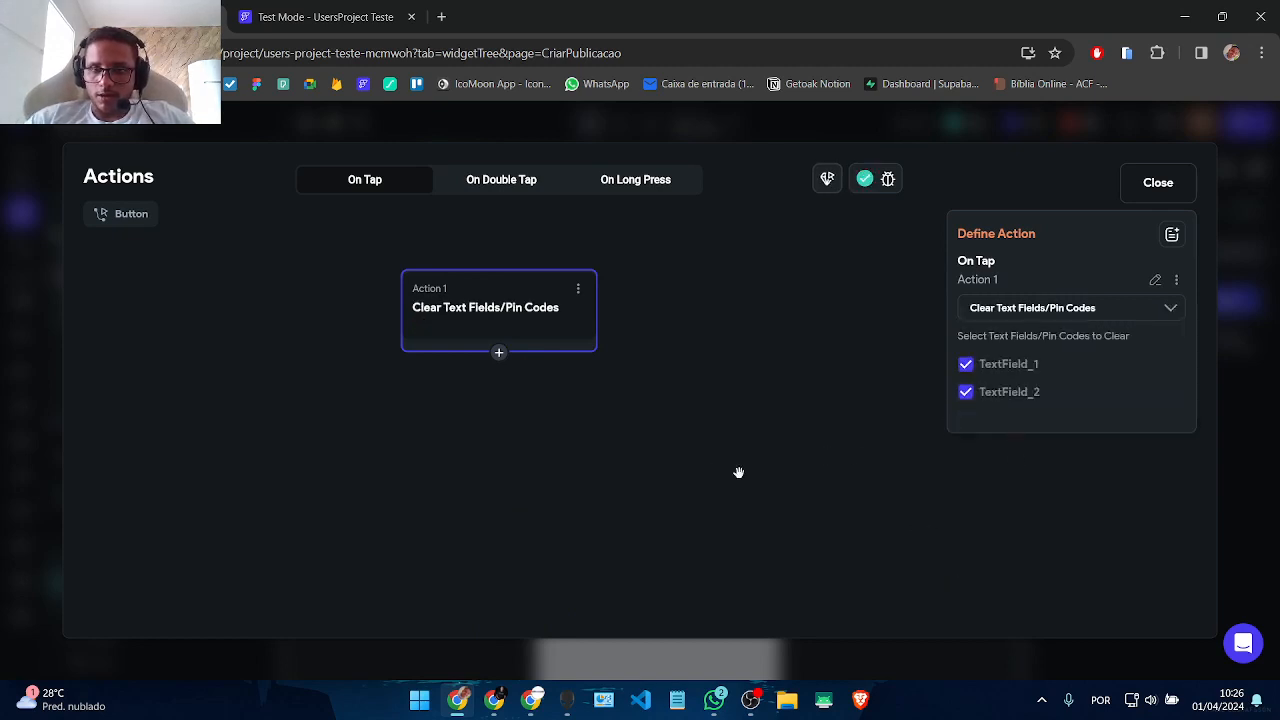
Step: Try a reset text fields action as Limpar's second action, then delete it
click(500, 352)
click(483, 387)
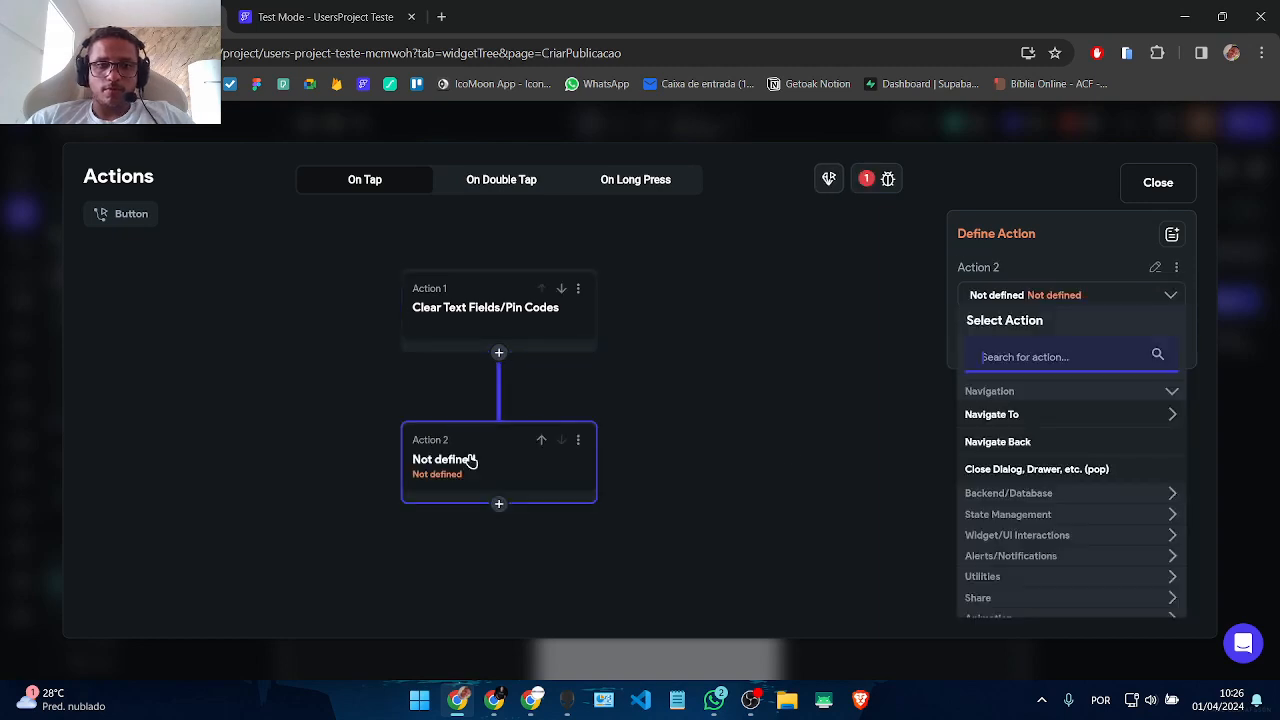
text(reset)
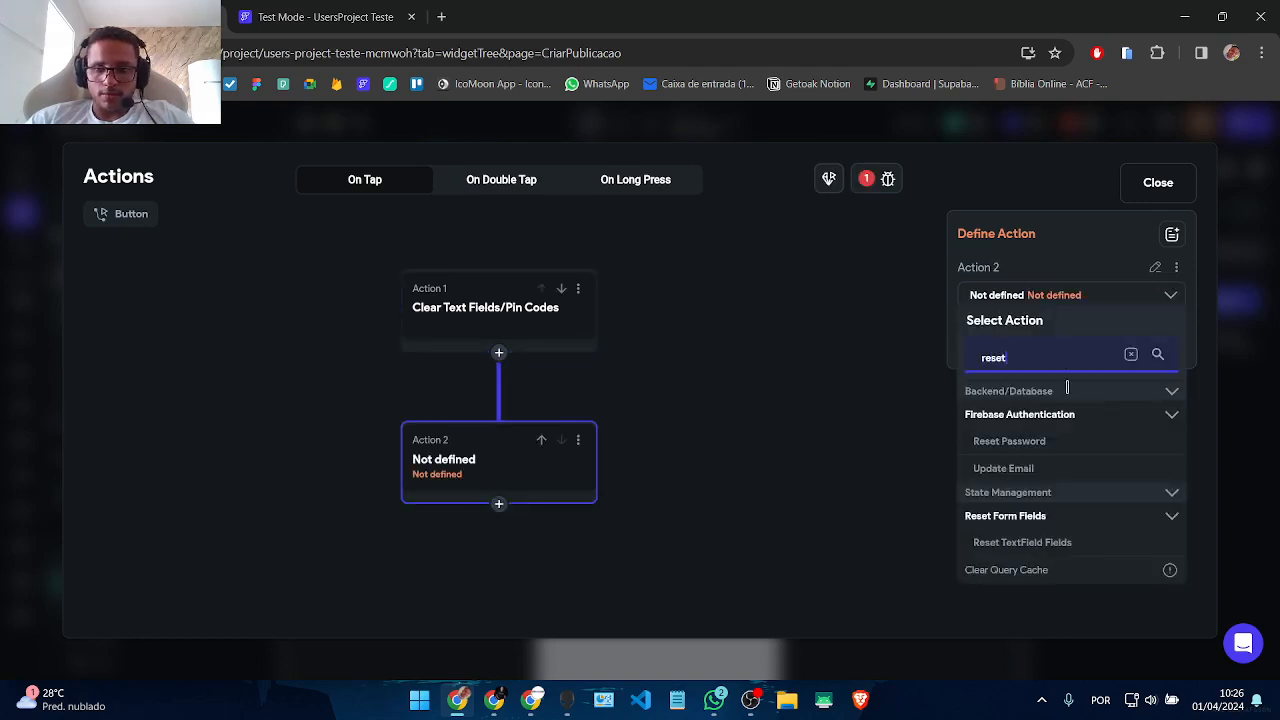
click(1016, 521)
click(1017, 522)
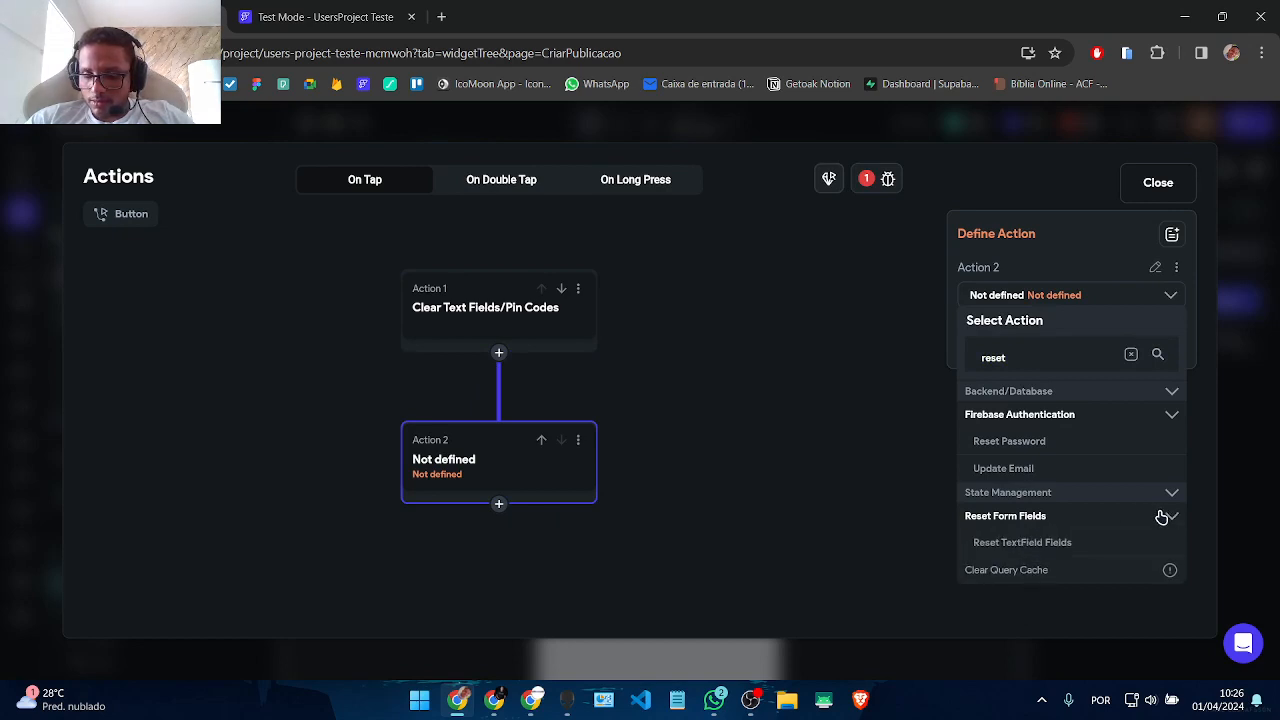
click(1012, 546)
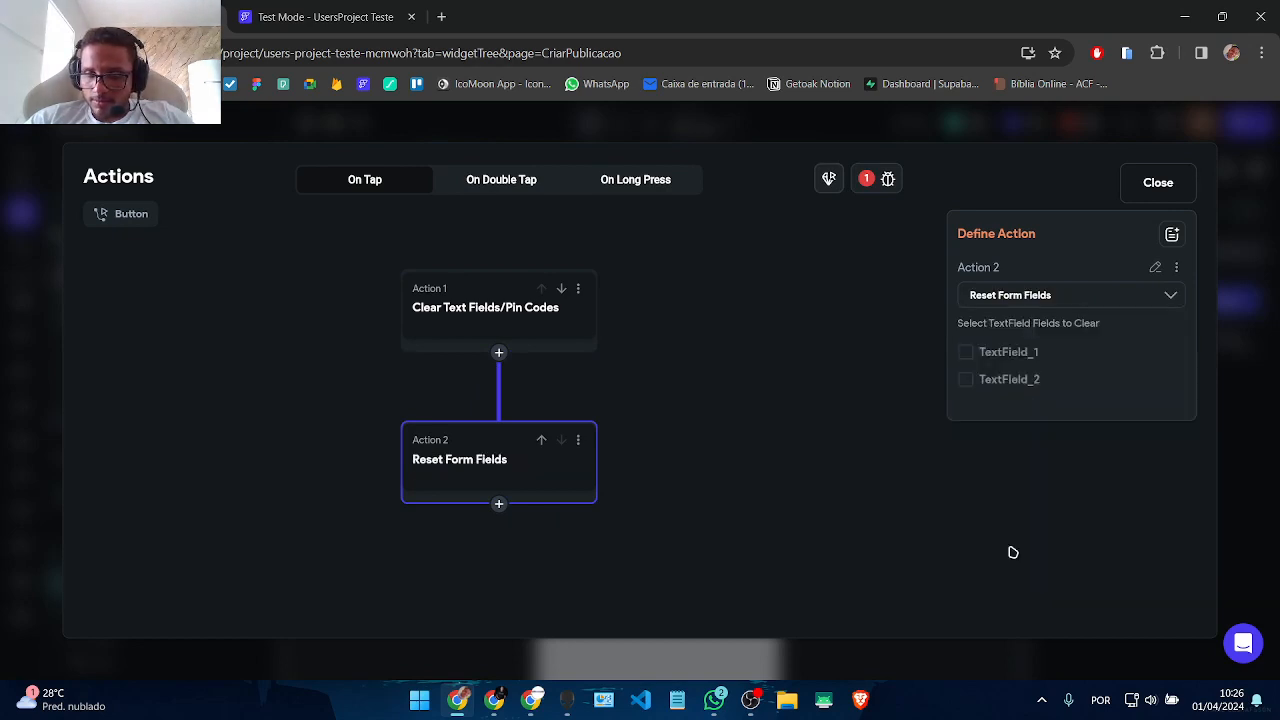
click(579, 447)
click(495, 574)
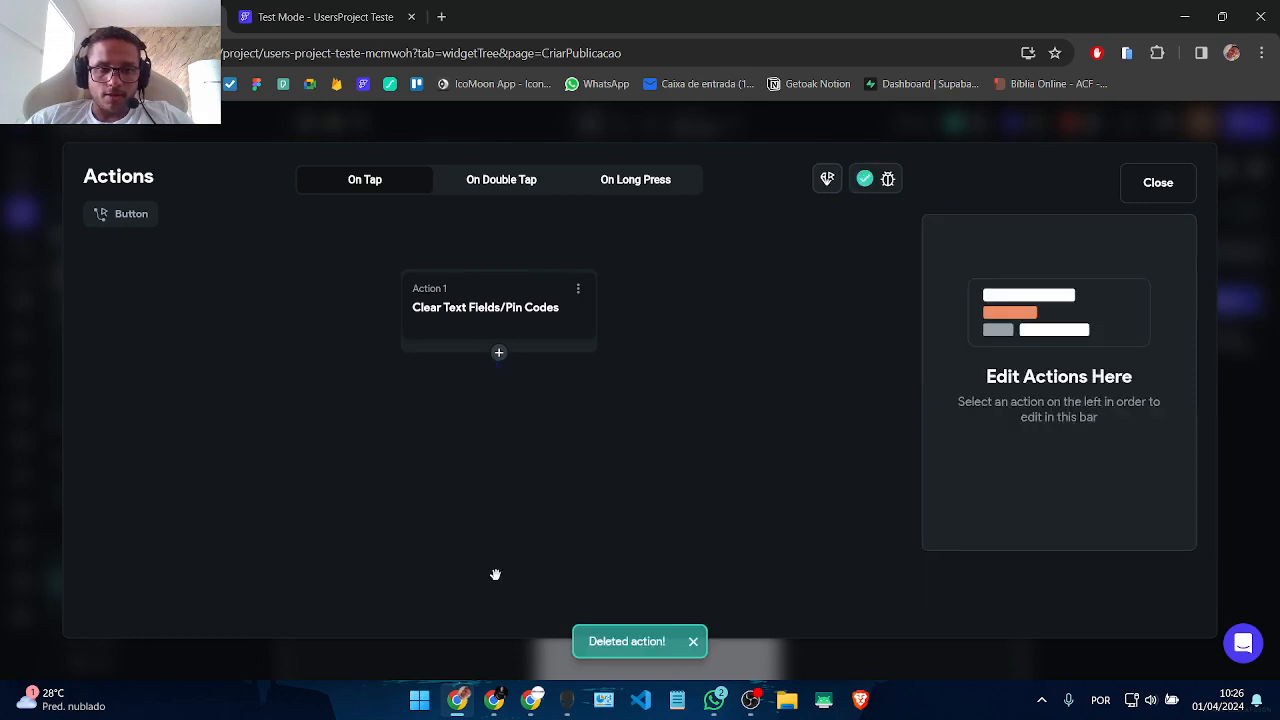
Step: Add another second action, search 'set' and 'chec', then delete the undefined action and close the editor
click(500, 354)
click(501, 392)
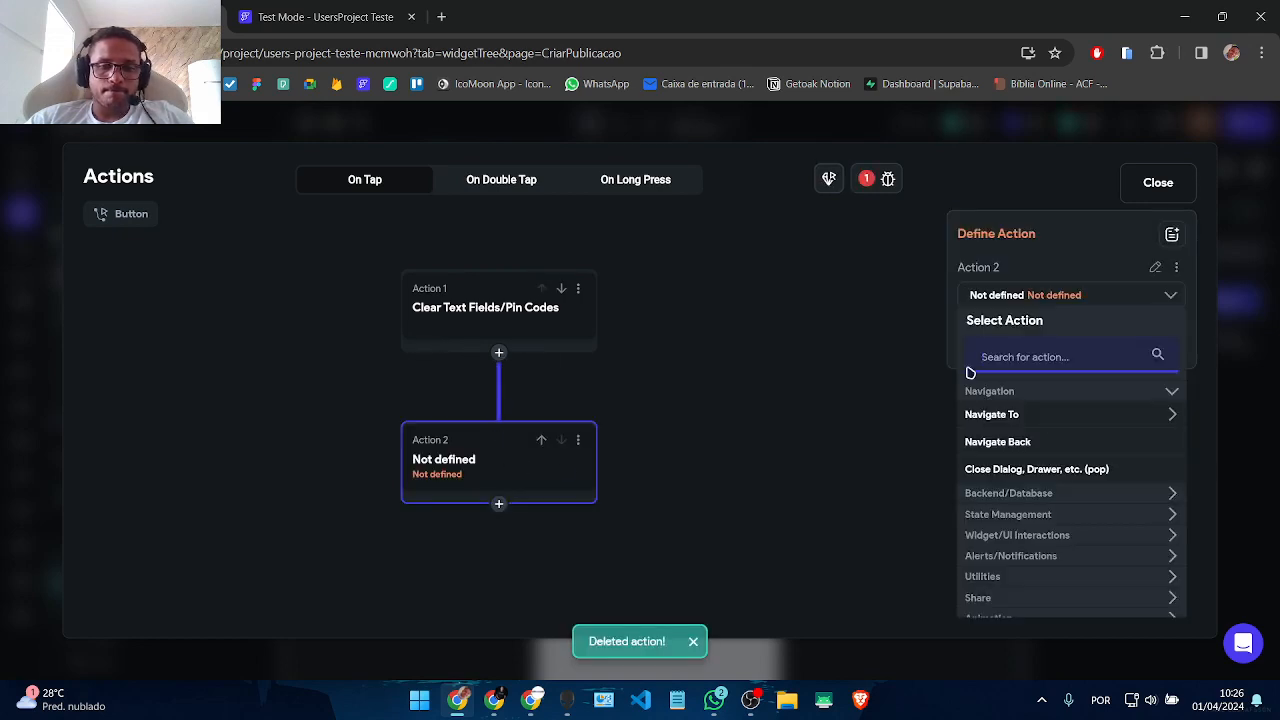
text(set)
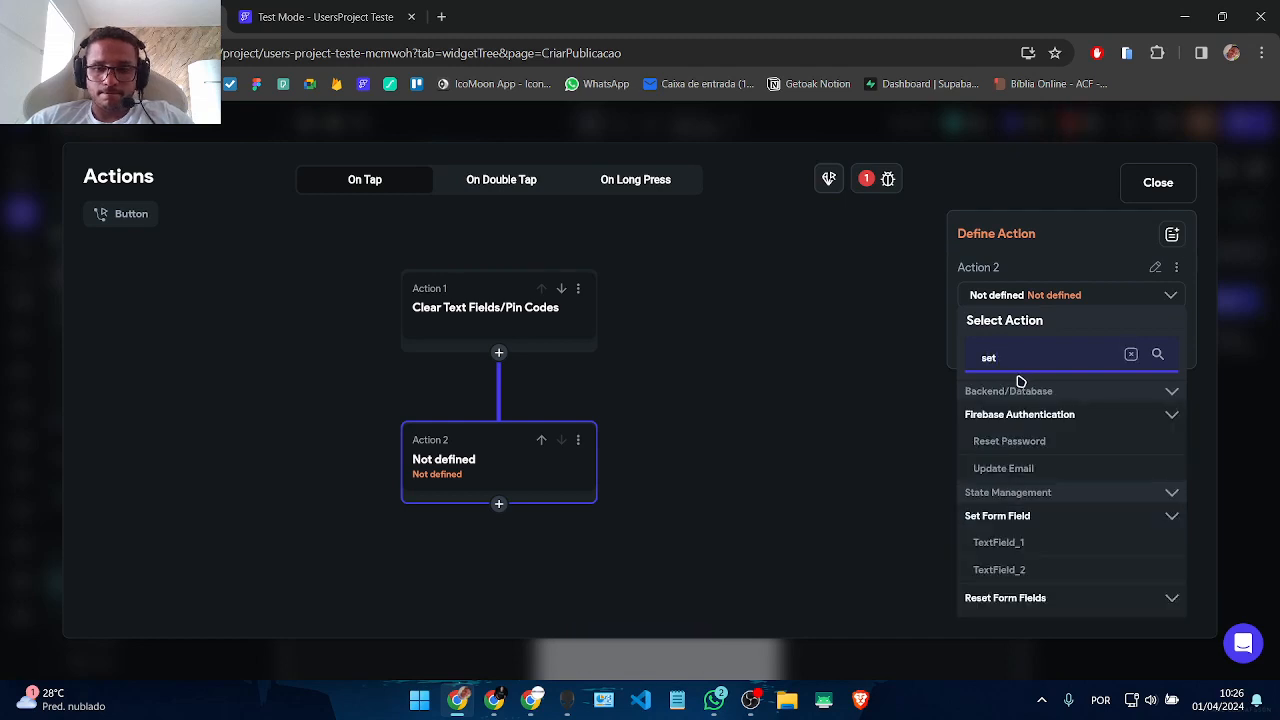
scroll(1165, 550, down, 5)
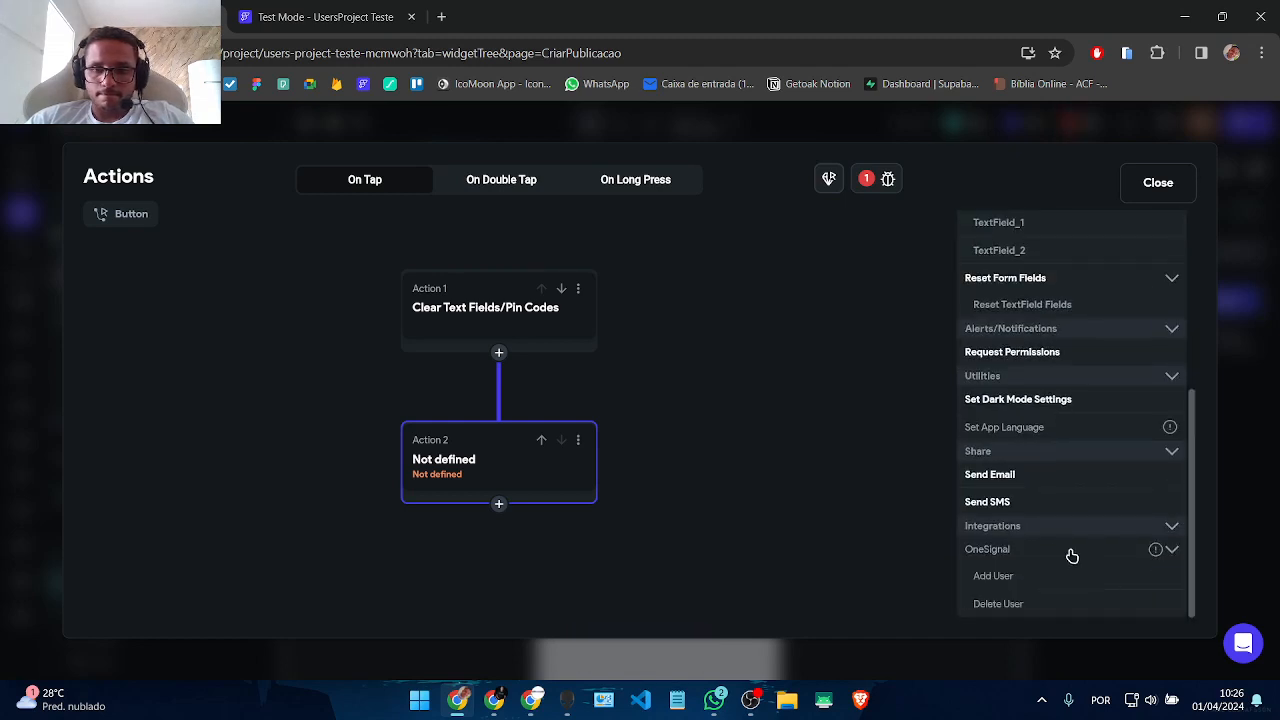
scroll(1029, 494, up, 5)
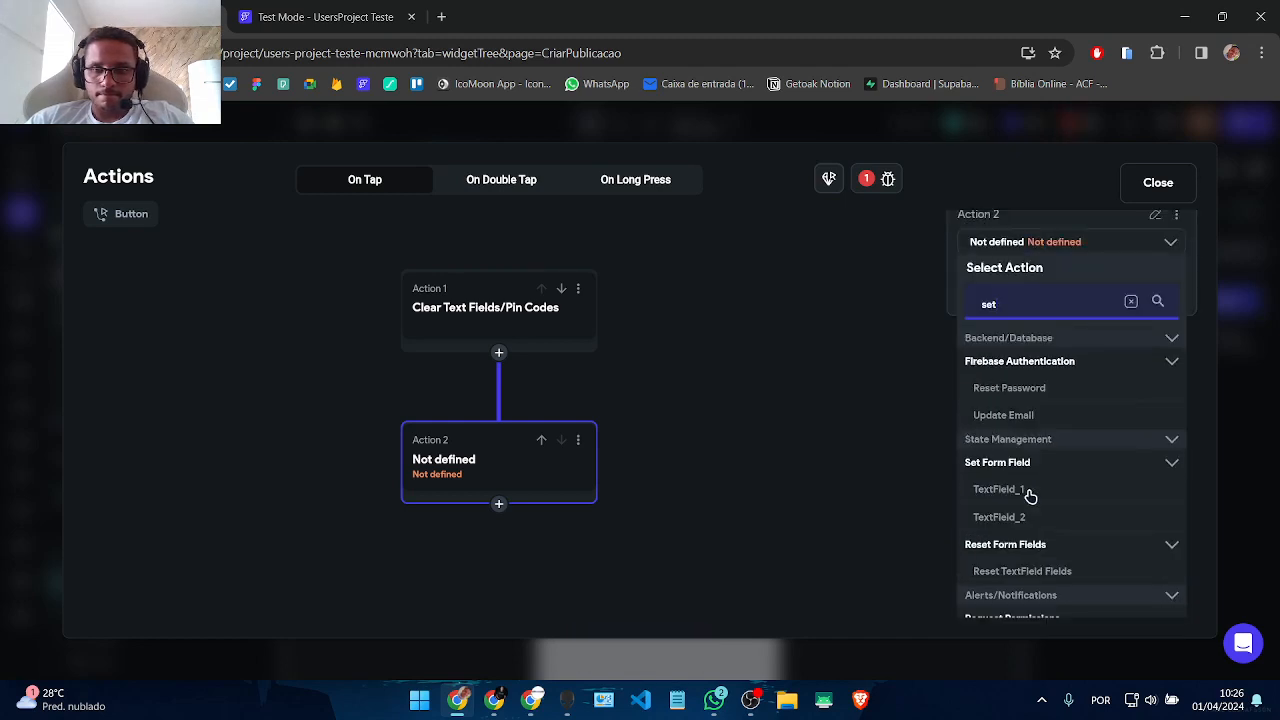
key(BackSpace)
key(BackSpace)
key(BackSpace)
text(check)
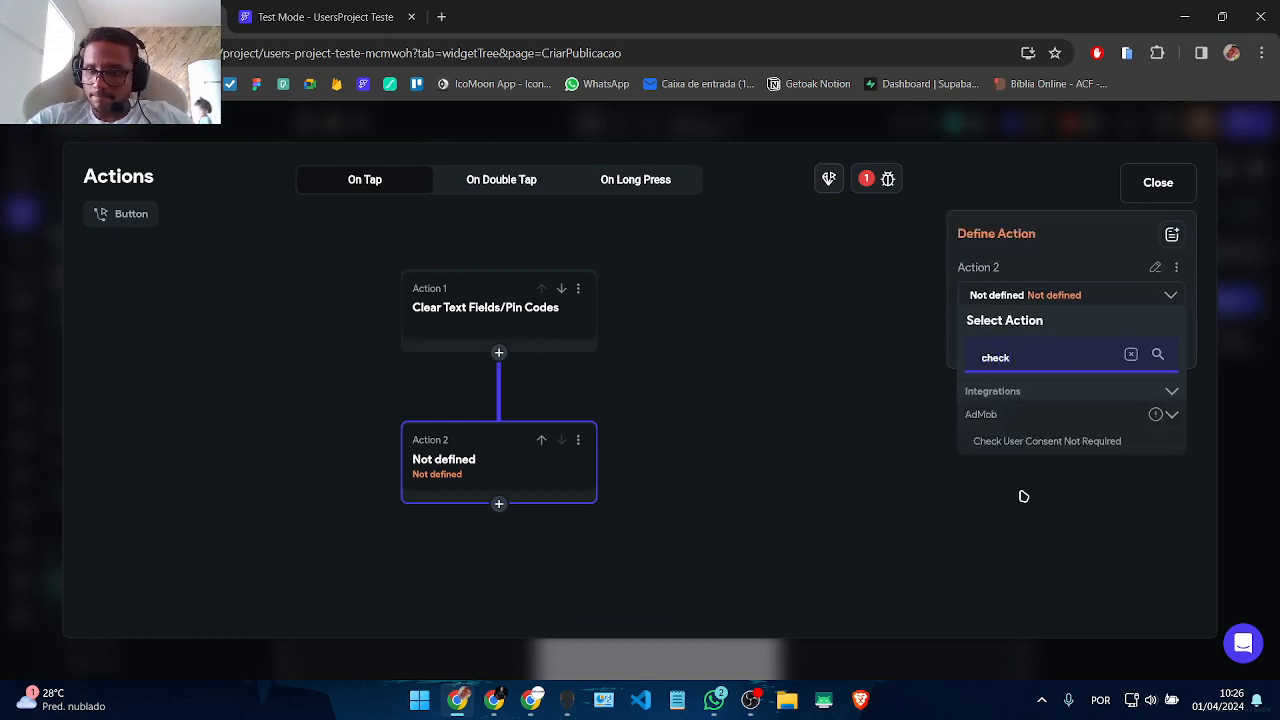
key(BackSpace)
key(BackSpace)
key(BackSpace)
key(BackSpace)
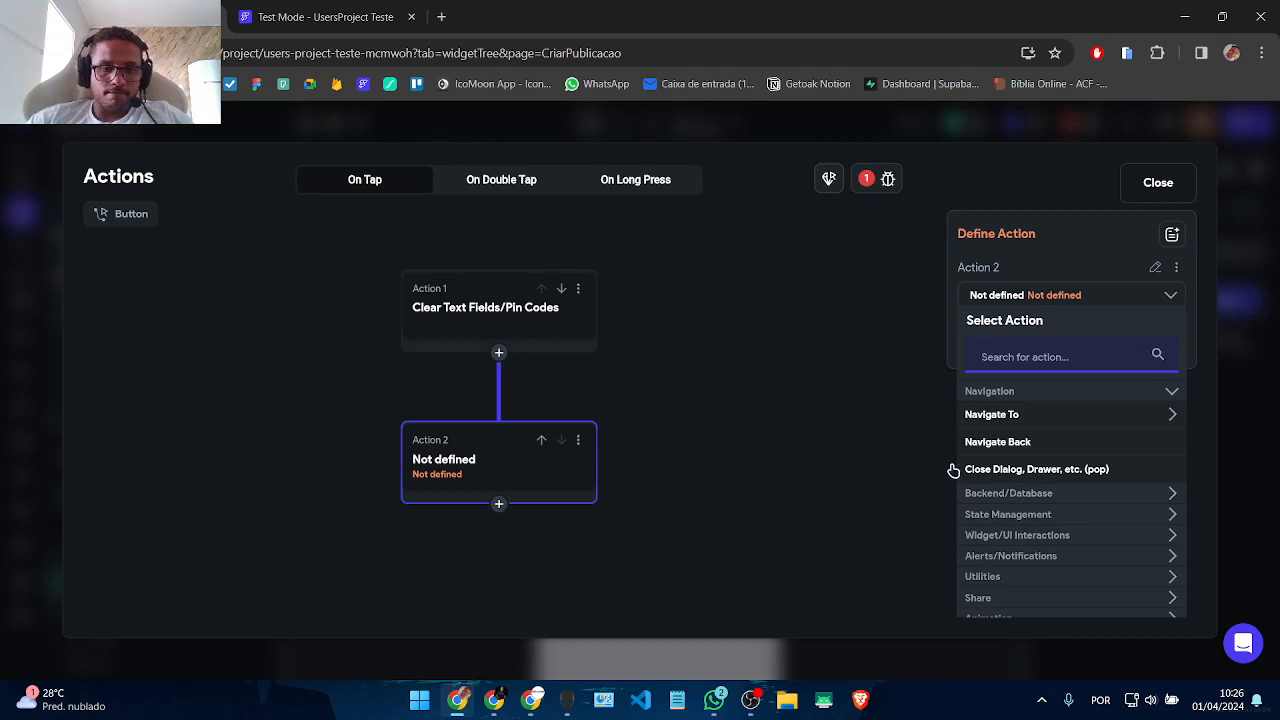
click(578, 441)
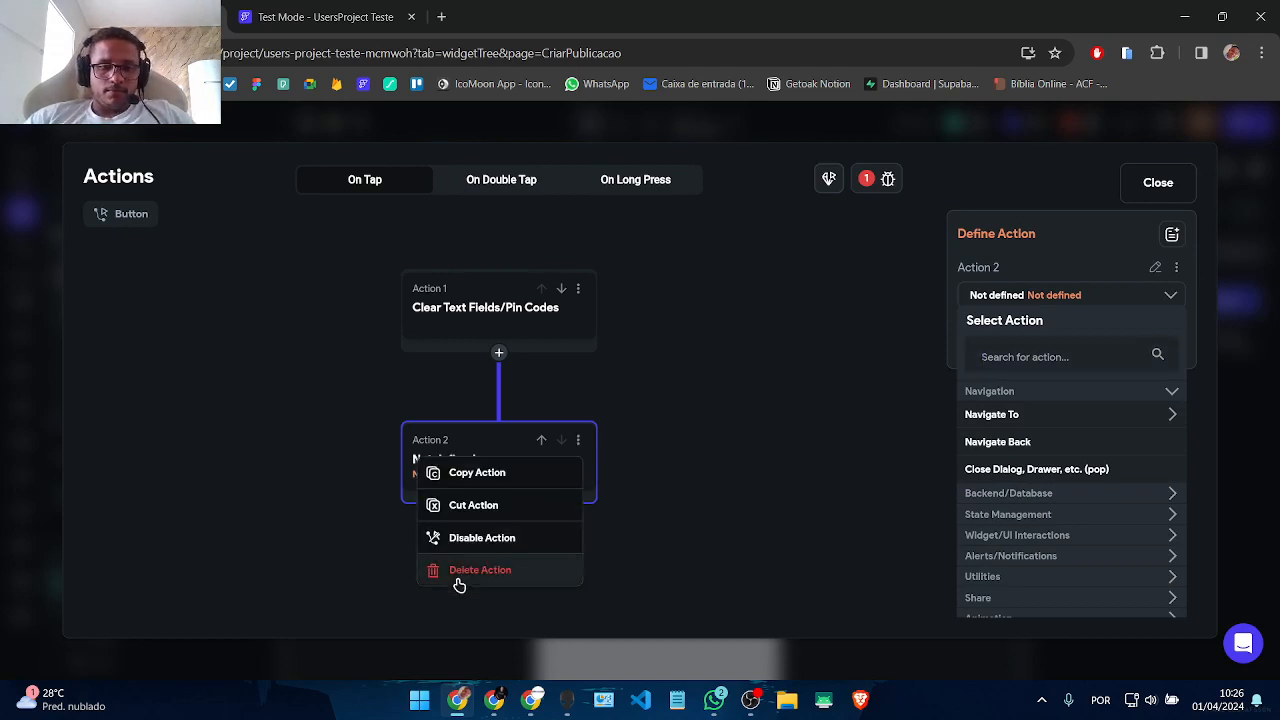
click(456, 572)
click(1158, 182)
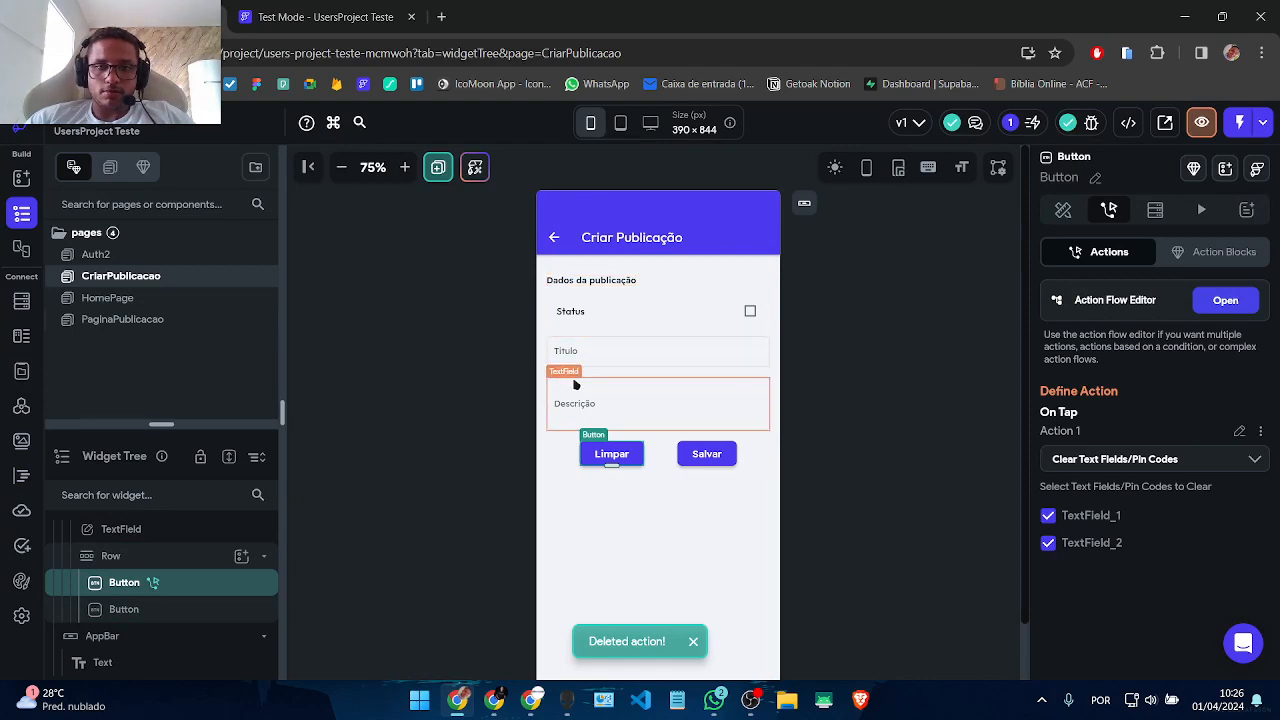
Step: Give the Salvar button a first Validate Form action on Form_1
click(704, 462)
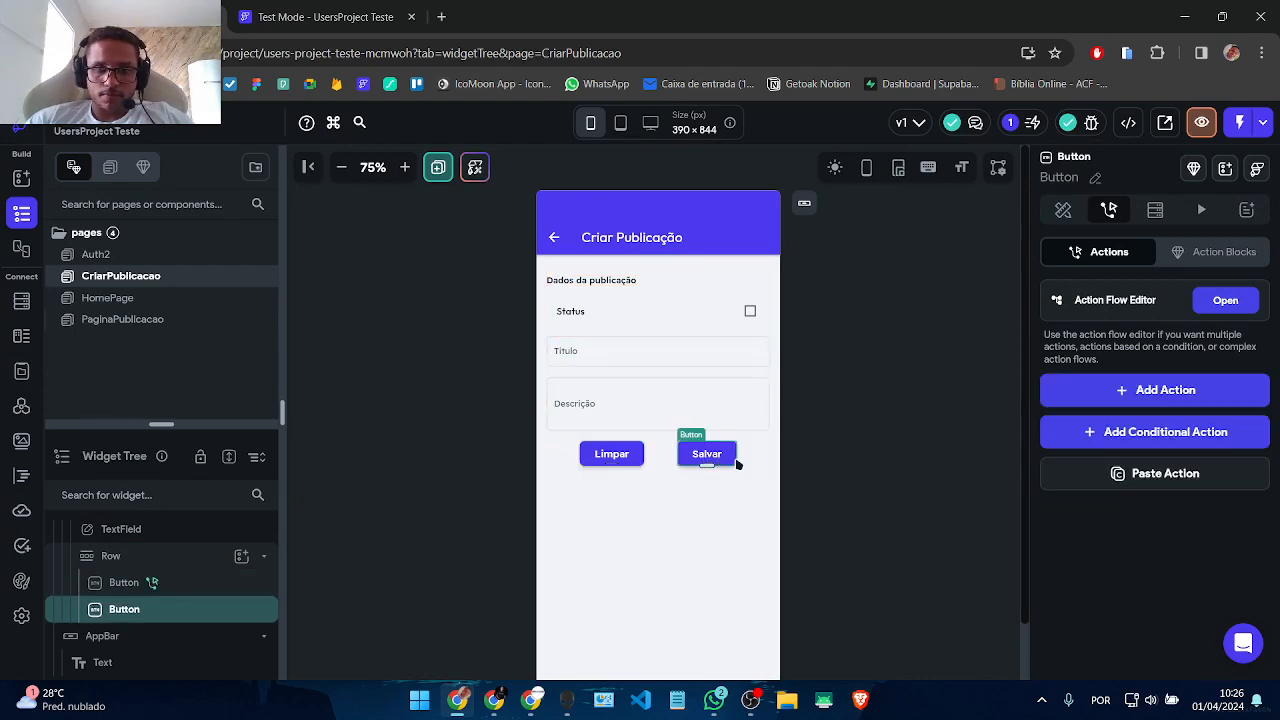
click(1227, 301)
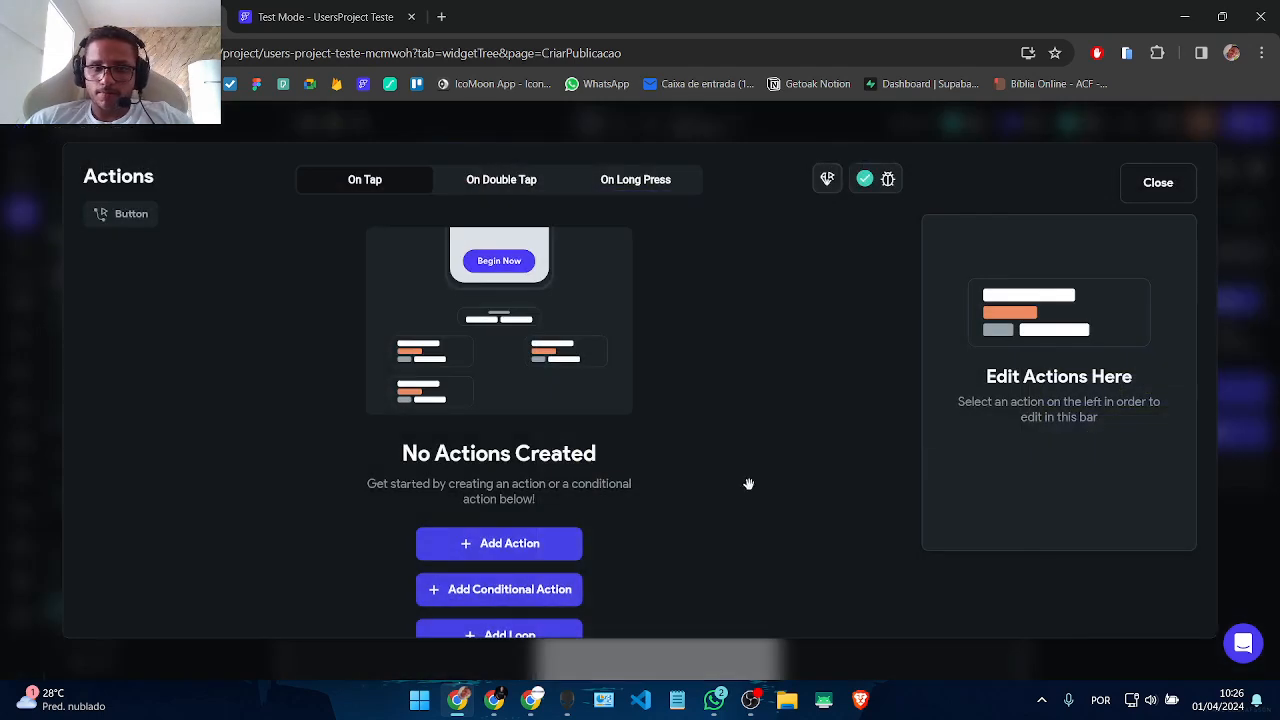
click(568, 546)
click(1040, 364)
text(valida)
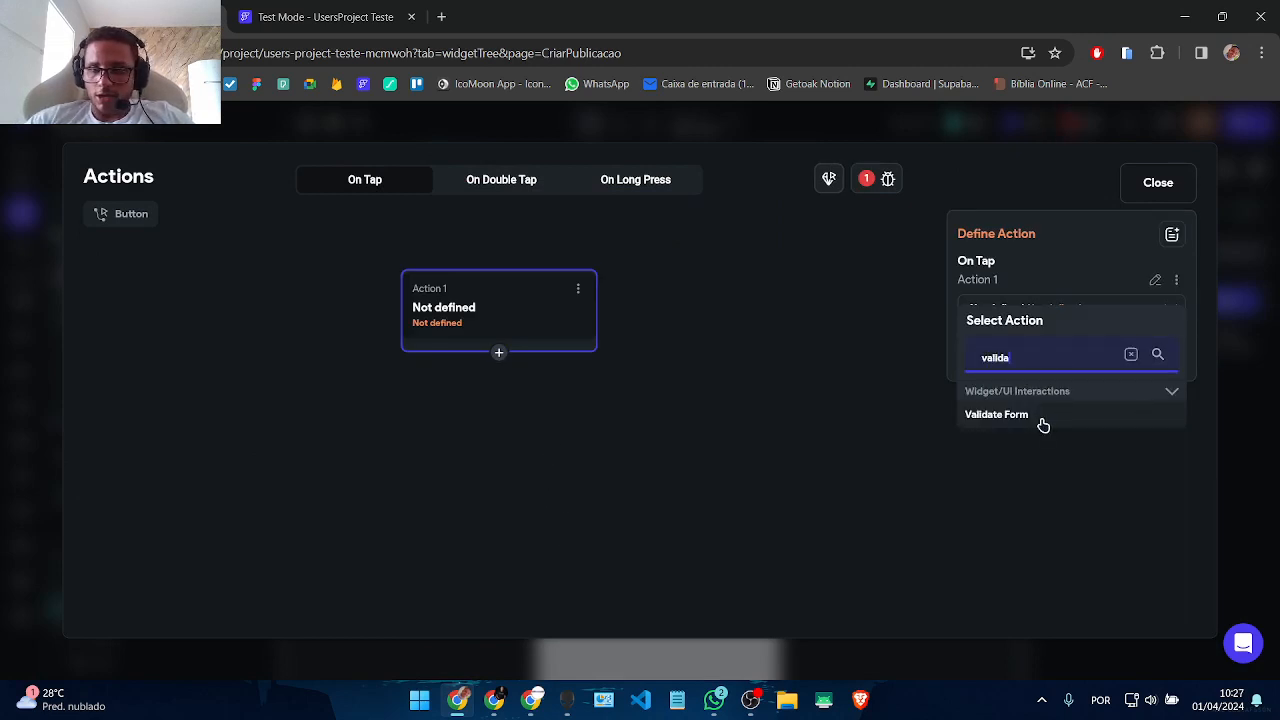
click(1038, 418)
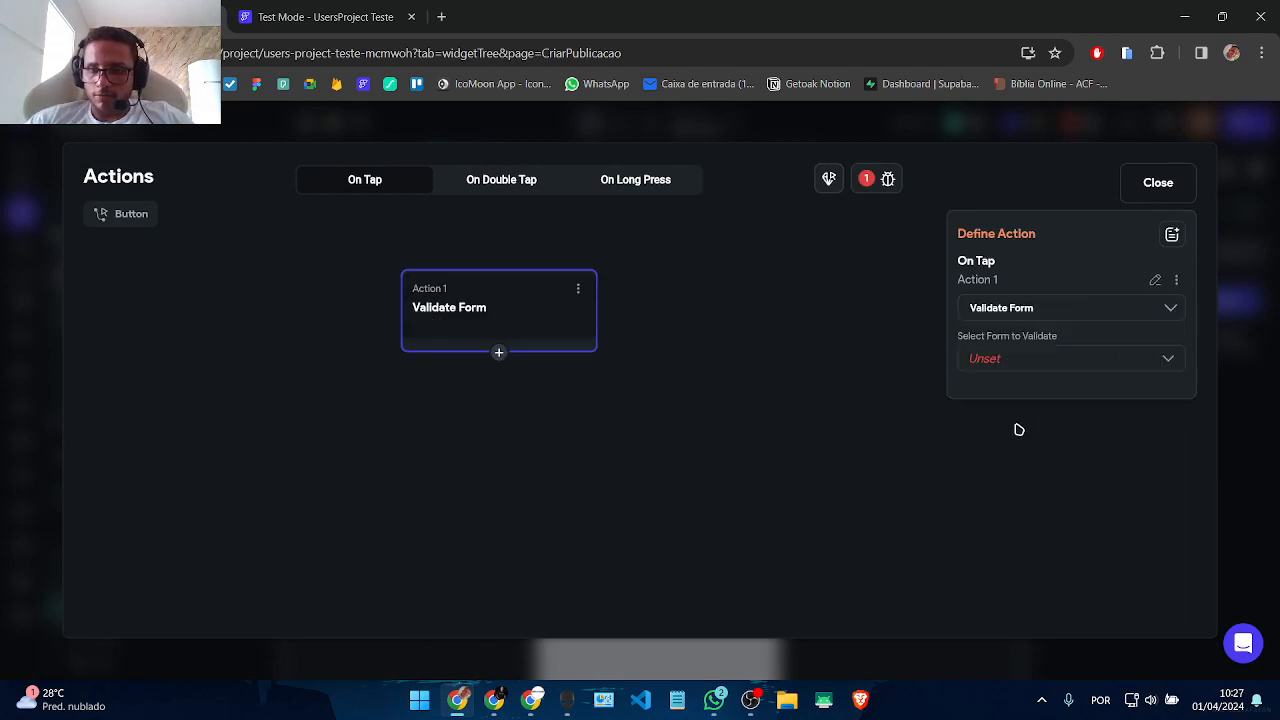
click(975, 358)
click(980, 357)
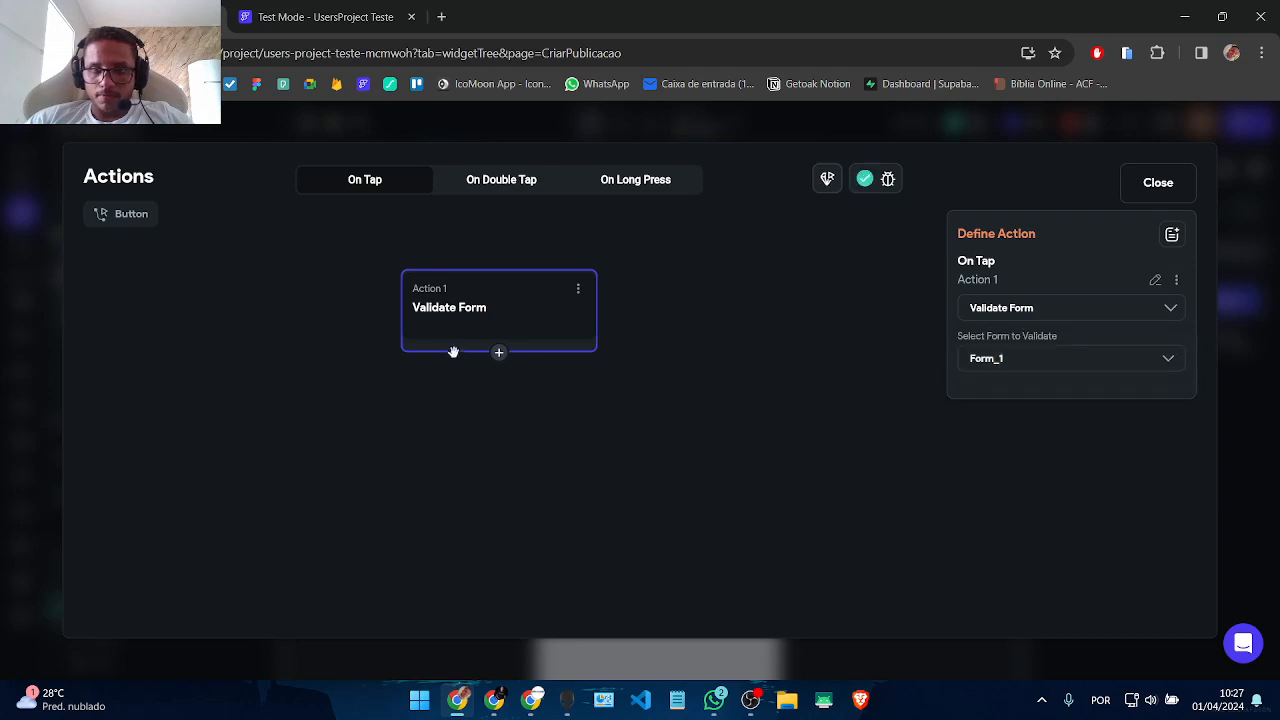
Step: Add a Create Document action on publicacoes with users set to the logged-in user's reference
click(497, 352)
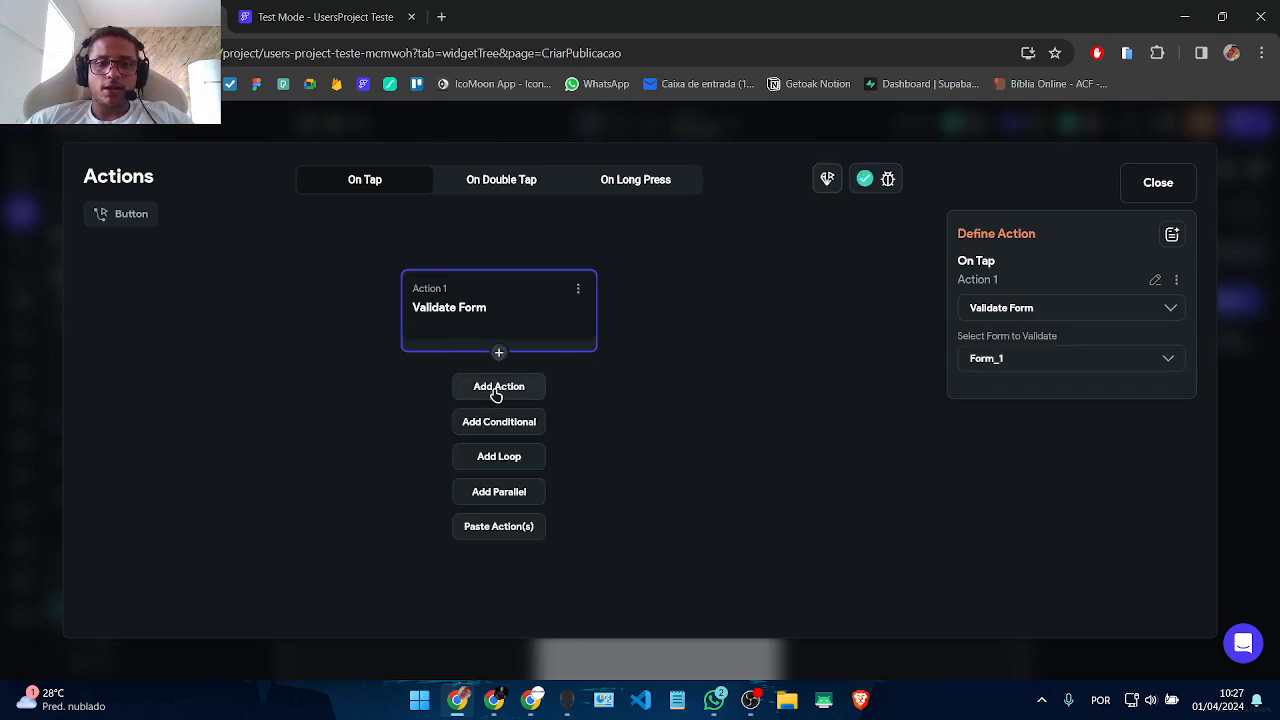
click(495, 384)
text(create)
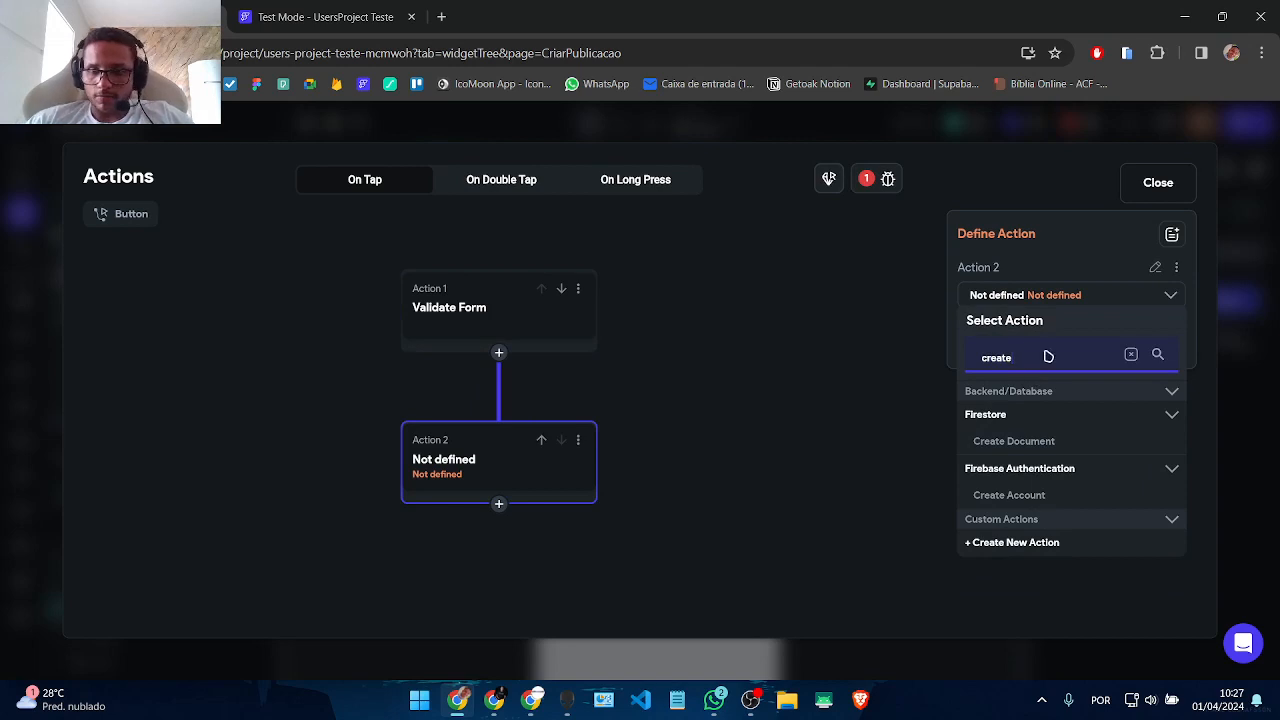
click(1014, 444)
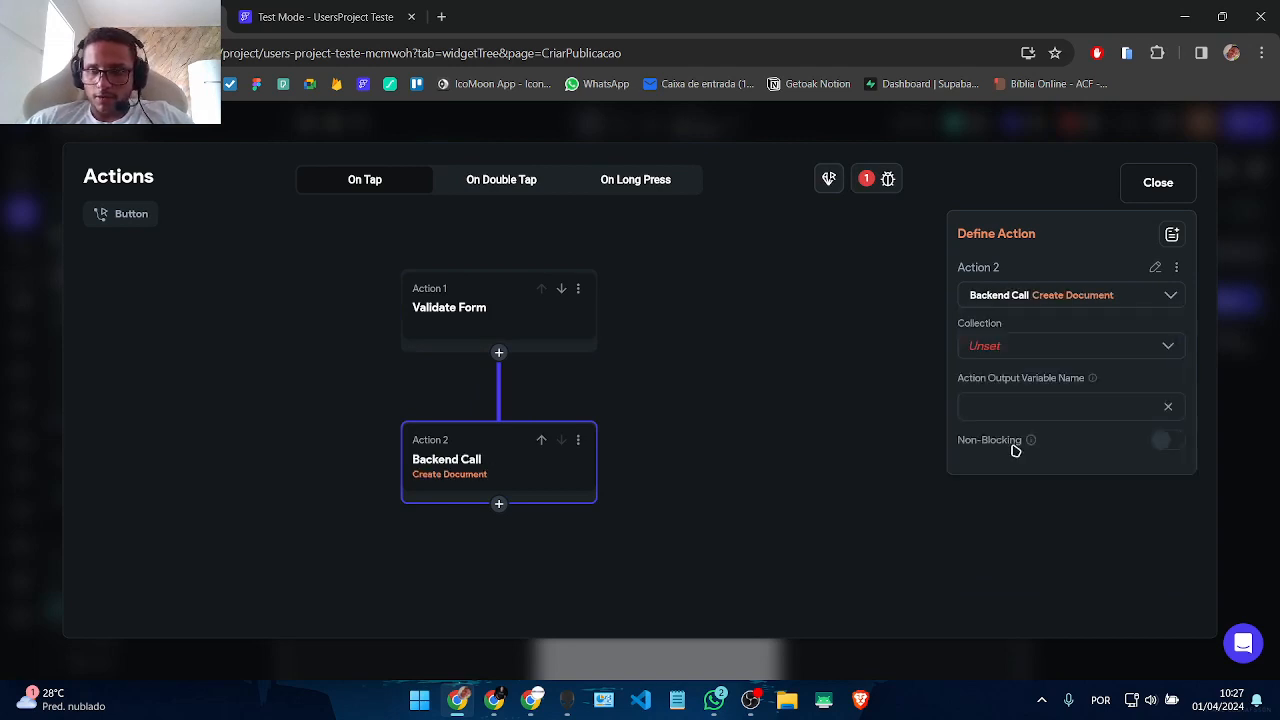
click(1033, 360)
click(1015, 395)
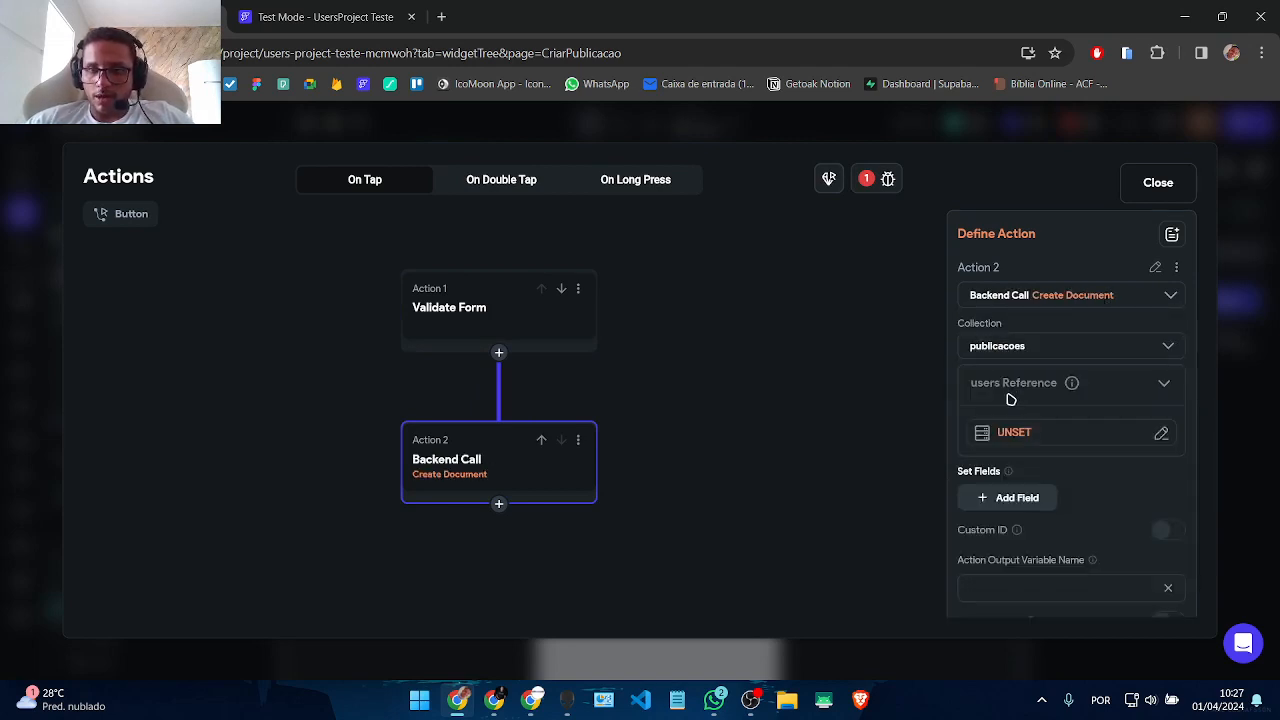
click(973, 438)
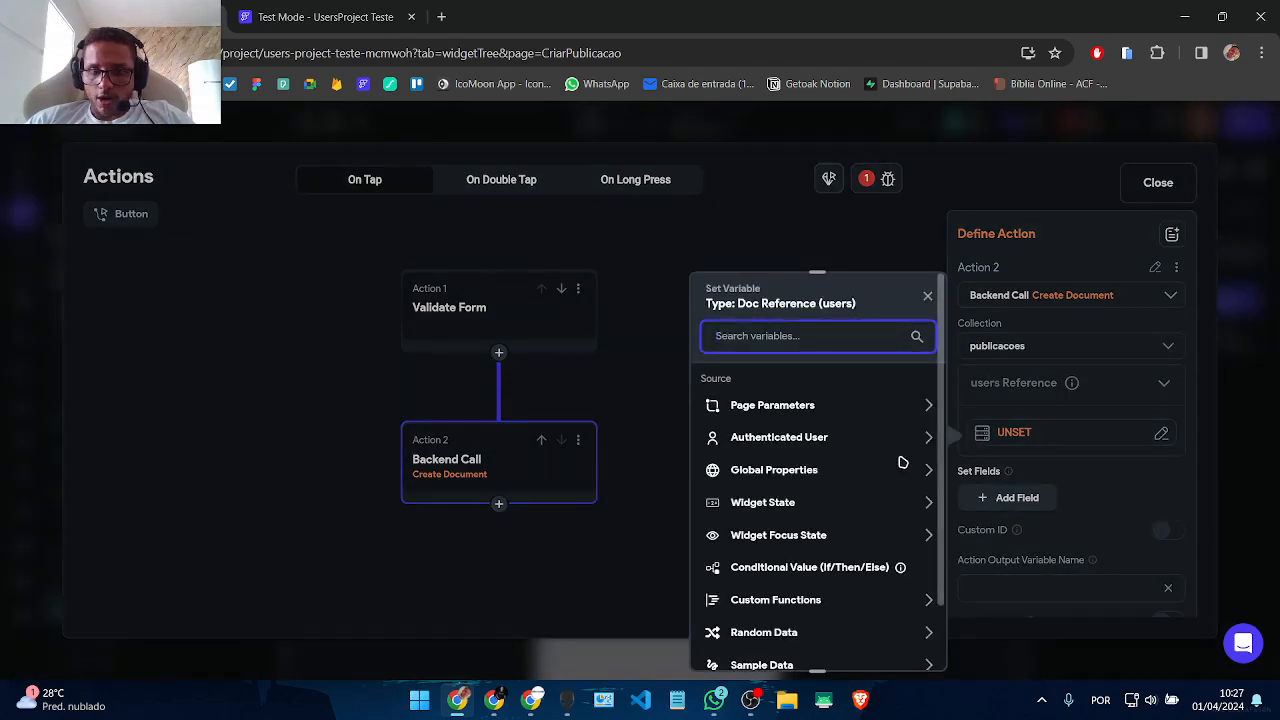
click(806, 444)
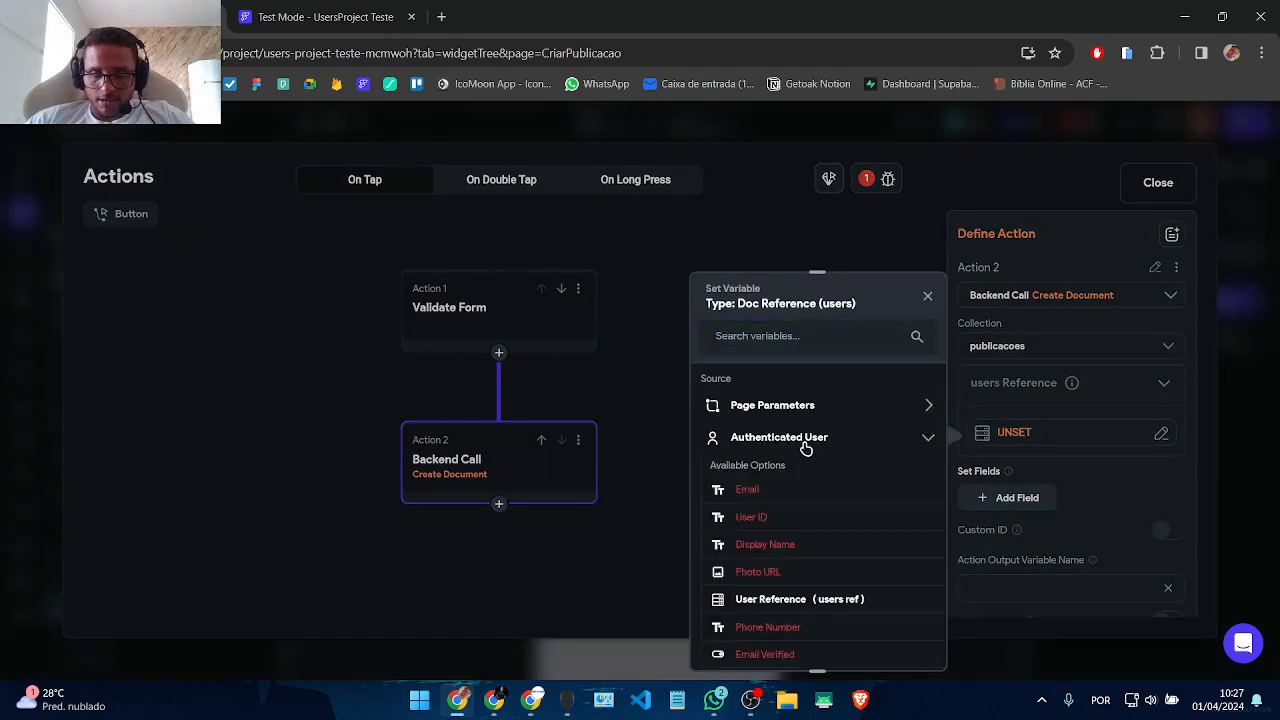
click(797, 601)
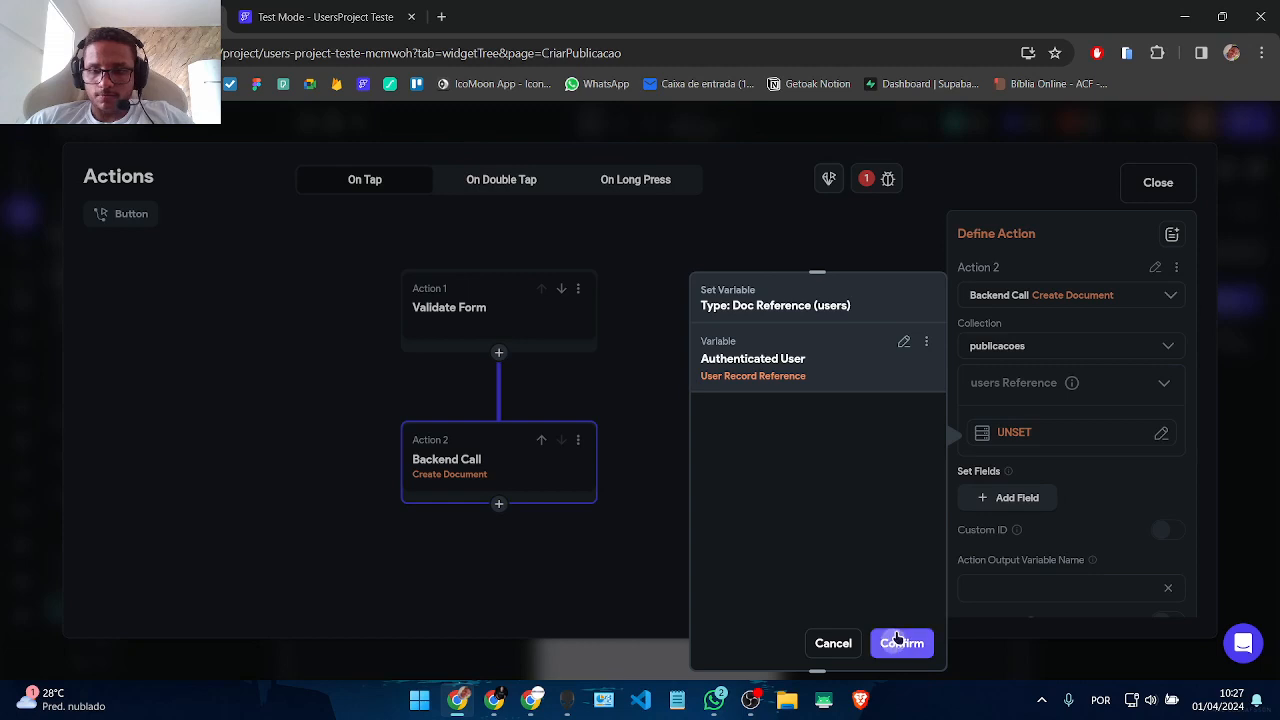
click(902, 643)
Step: Add the title, descricao, created_time and Active fields to the new document
scroll(1123, 431, down, 1)
click(1018, 462)
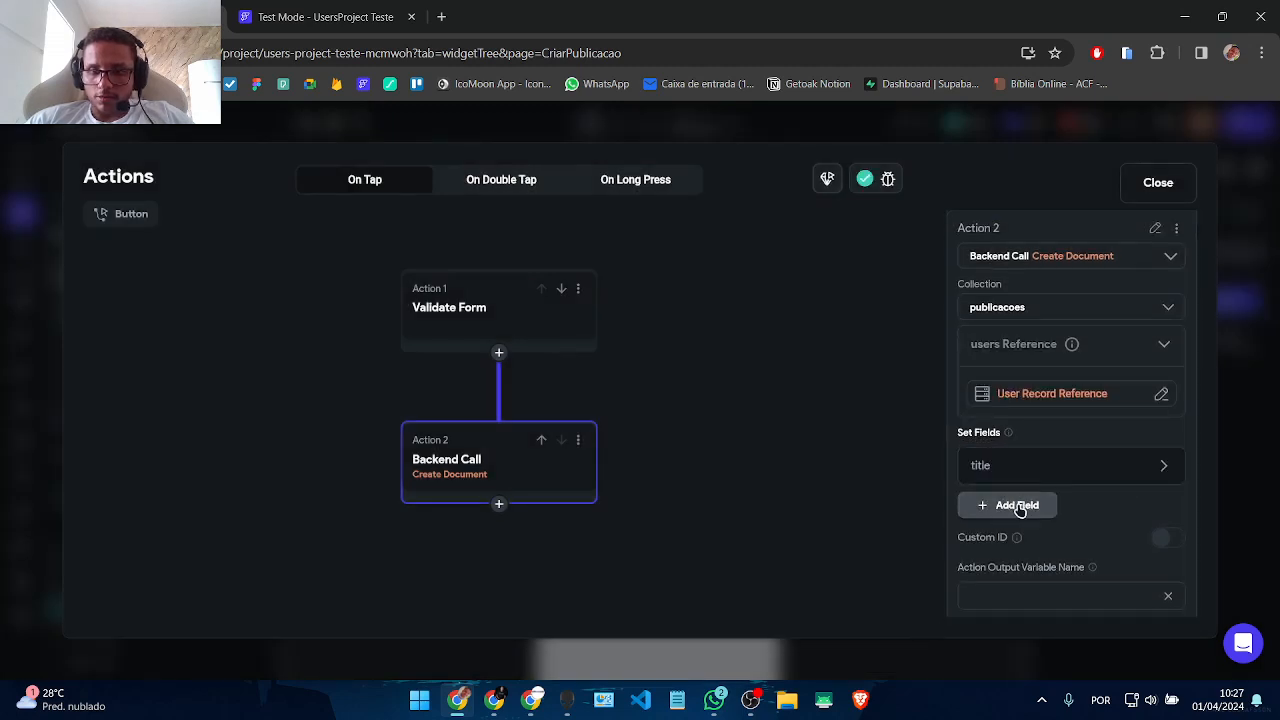
click(1016, 505)
click(1017, 547)
click(1018, 587)
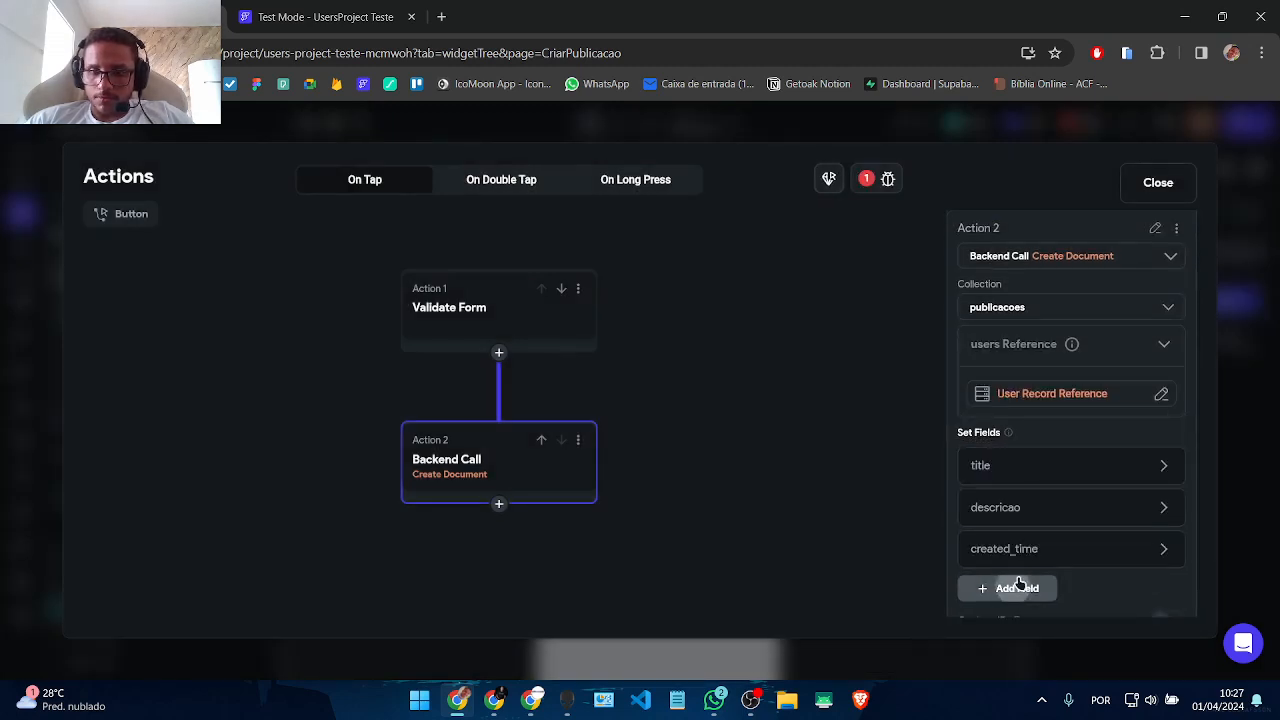
scroll(1083, 494, down, 4)
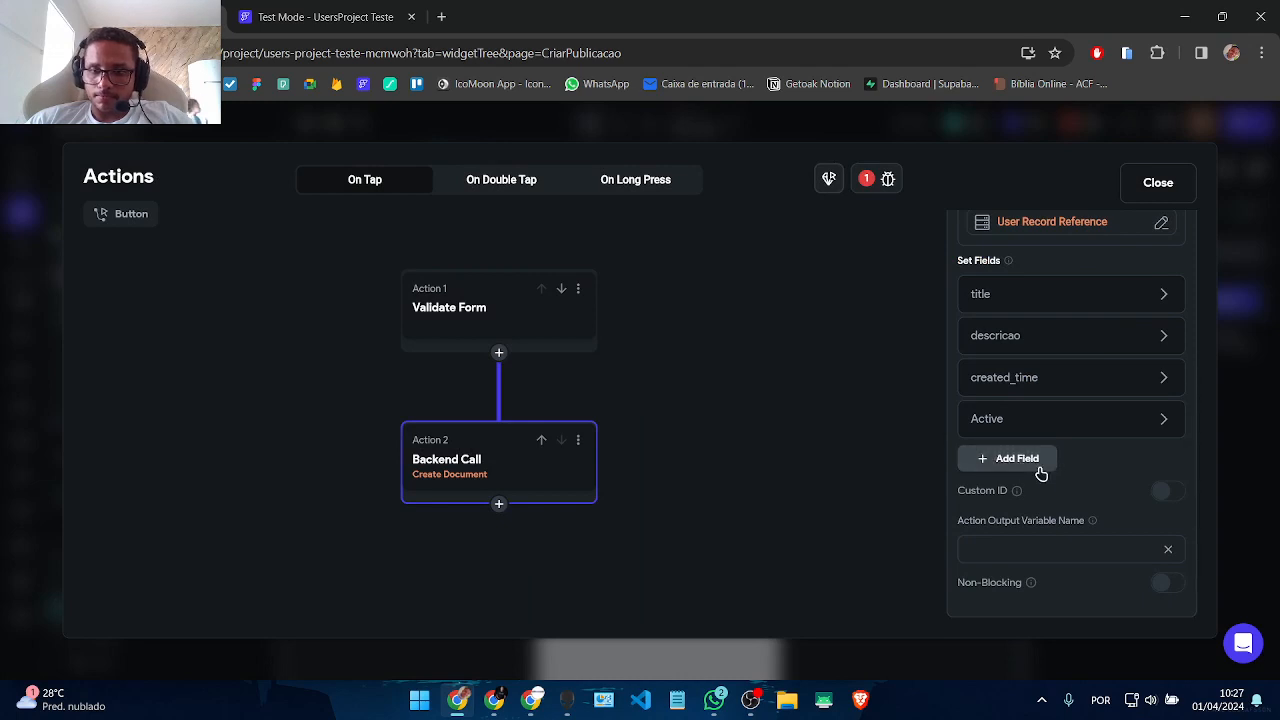
Step: Fill title from the Titulo text field and descricao from the Descrição text field
click(1040, 294)
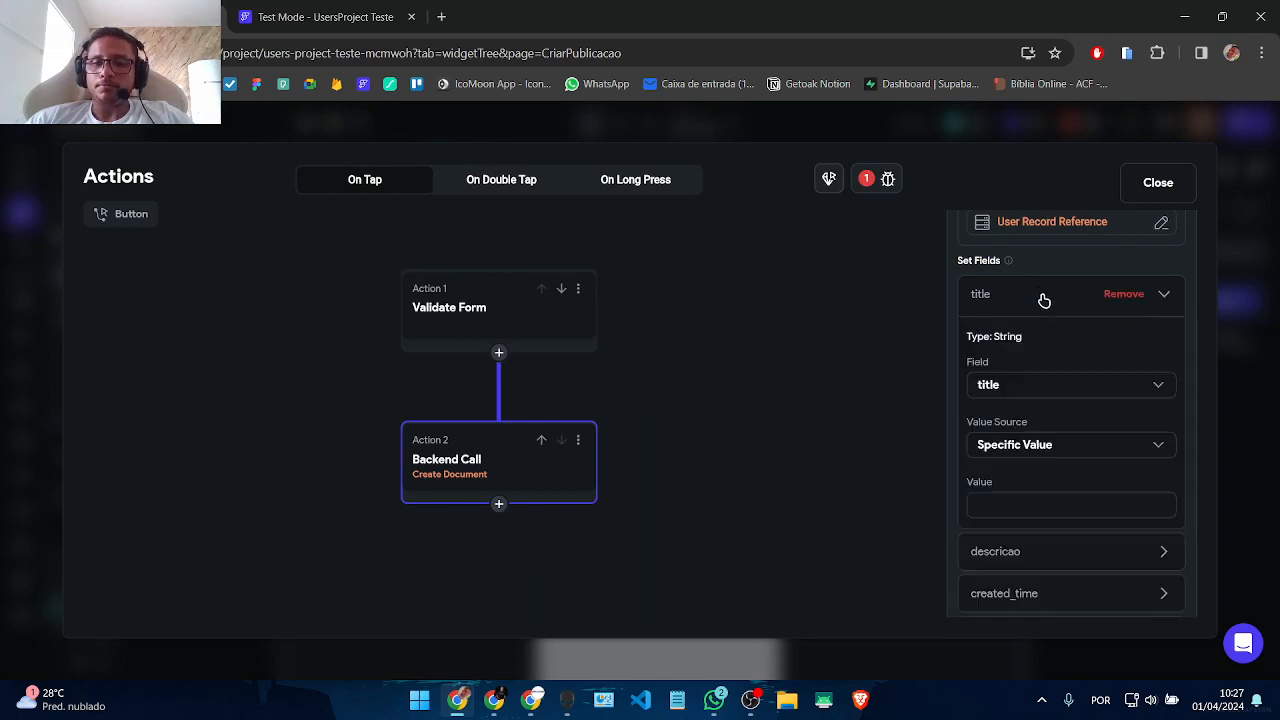
click(1020, 445)
click(1029, 486)
click(1011, 488)
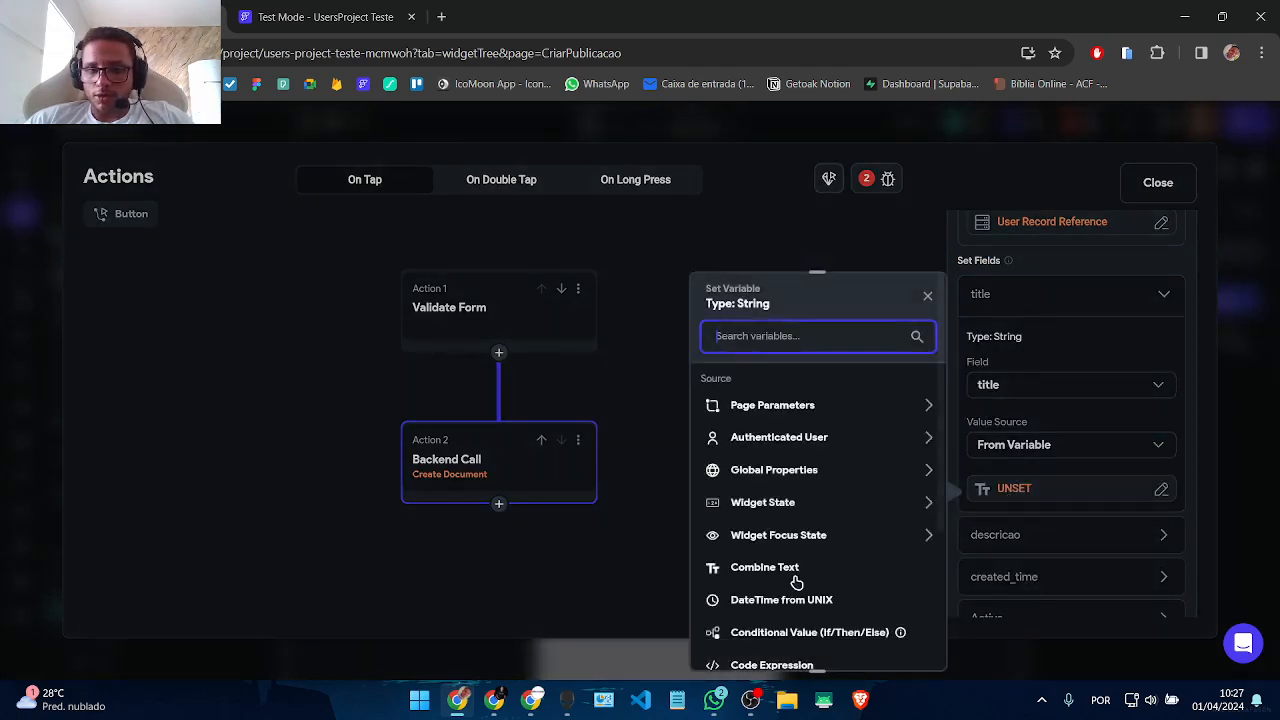
click(786, 508)
click(777, 582)
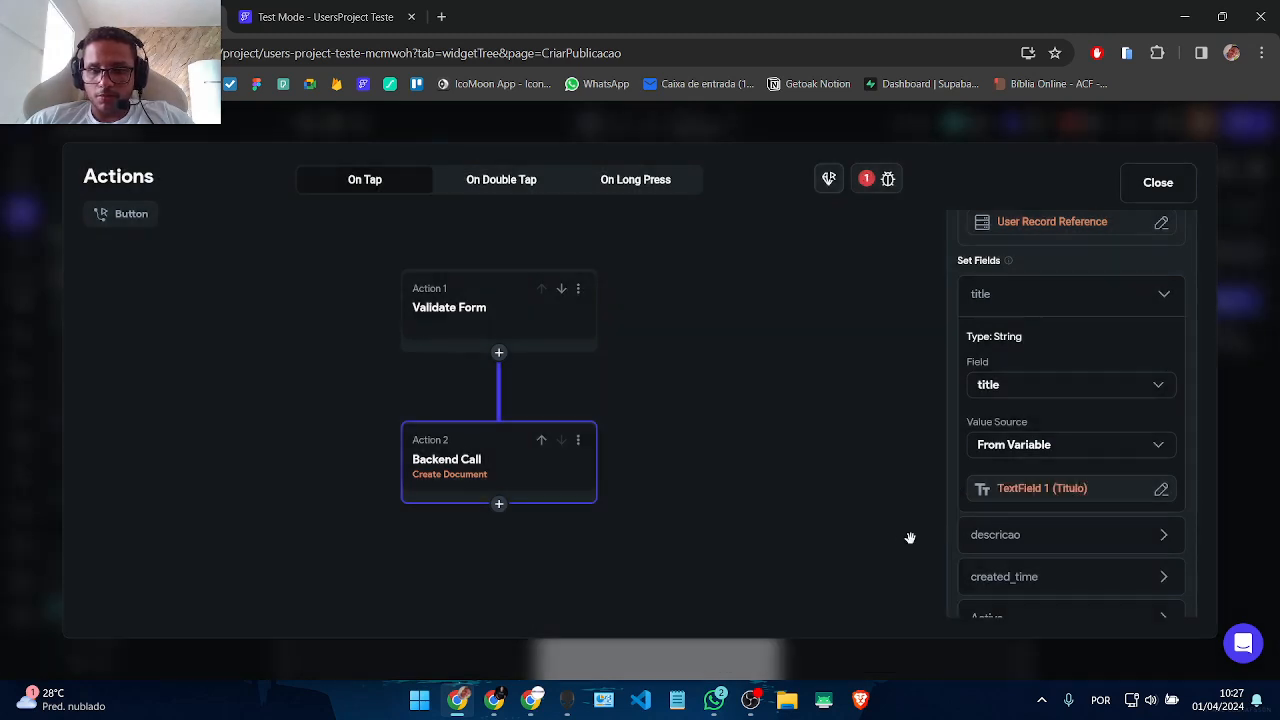
scroll(1054, 506, down, 3)
click(1006, 409)
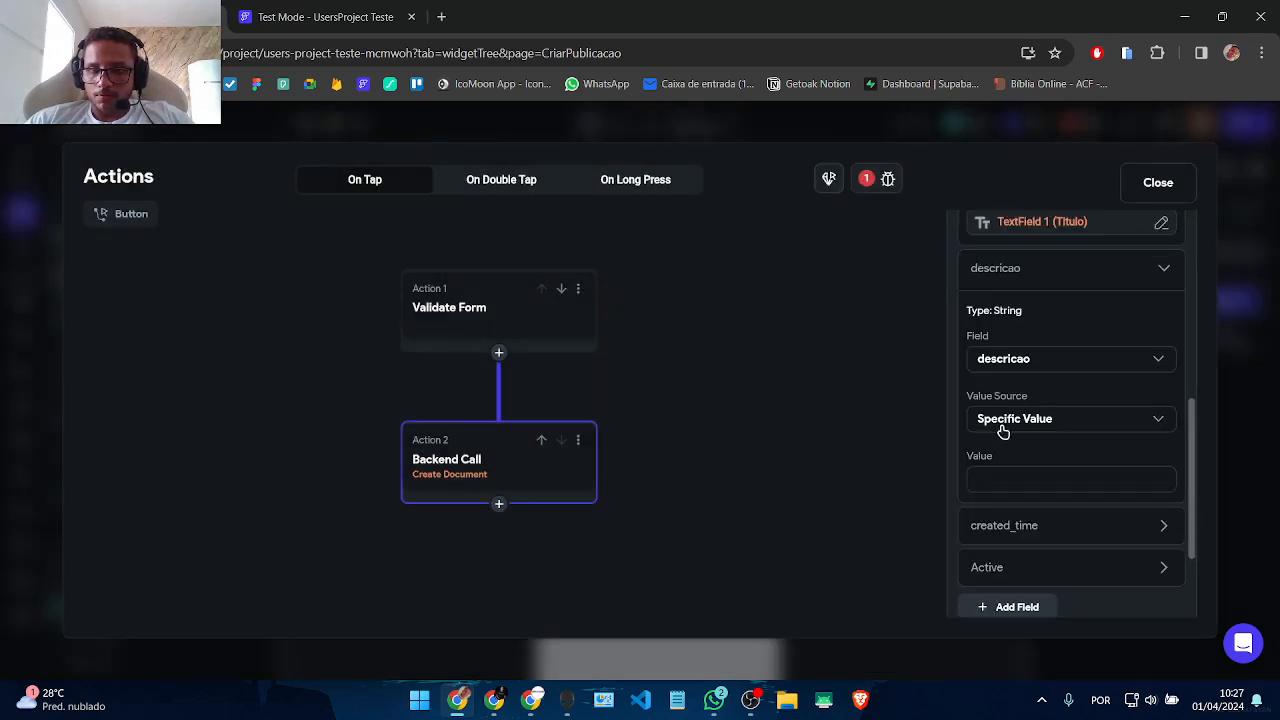
click(1006, 415)
click(1000, 458)
click(1002, 468)
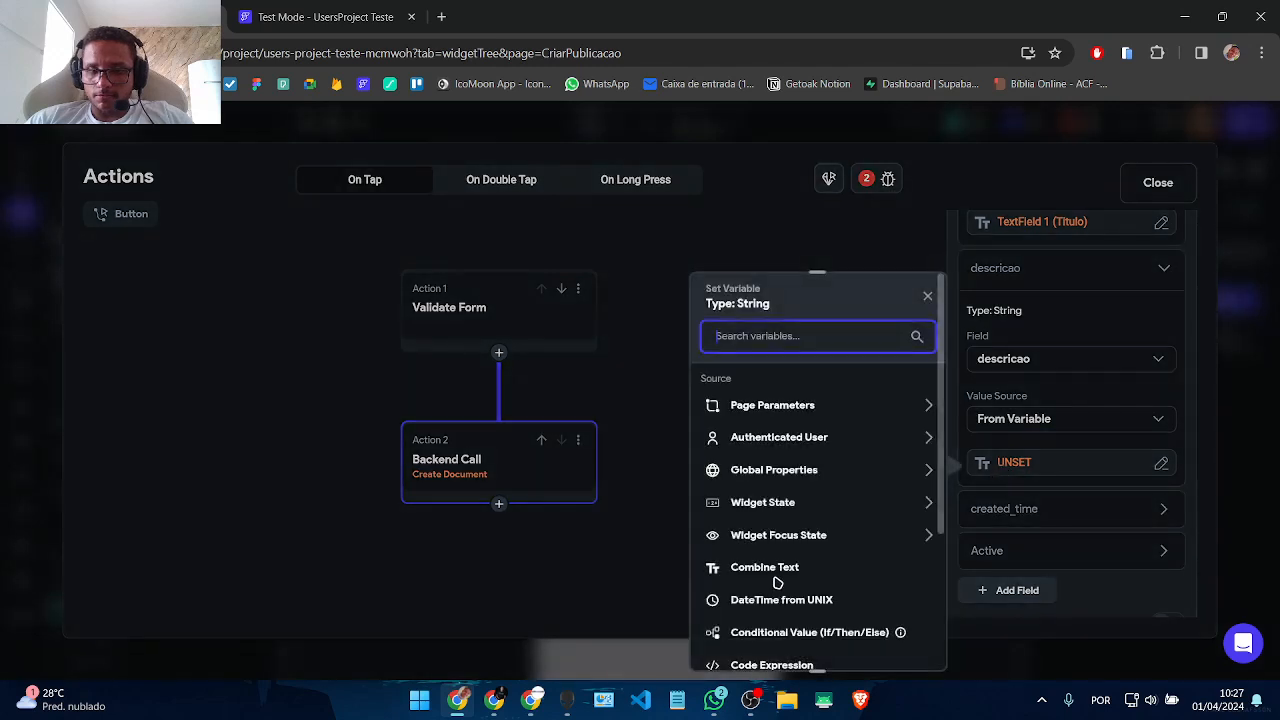
click(795, 505)
click(792, 611)
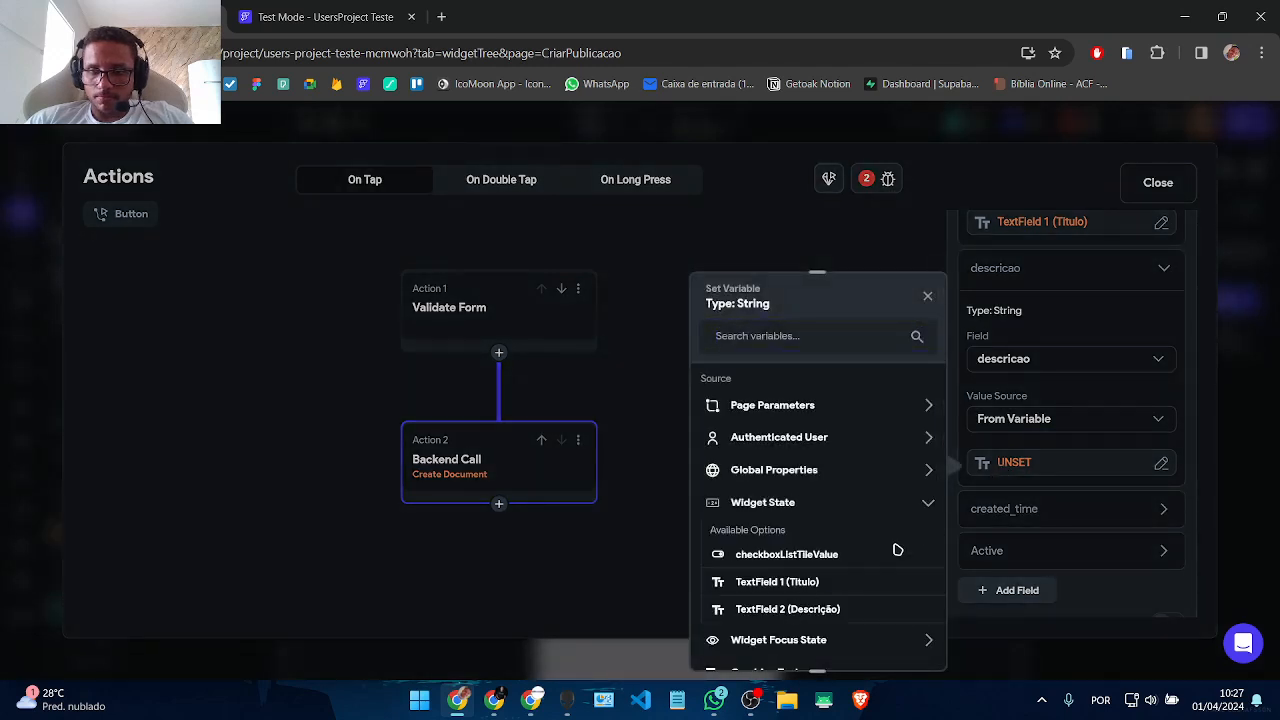
Step: Set created_time to Firestore Server Timestamp and Active from the checkboxListTileValue variable
click(1037, 508)
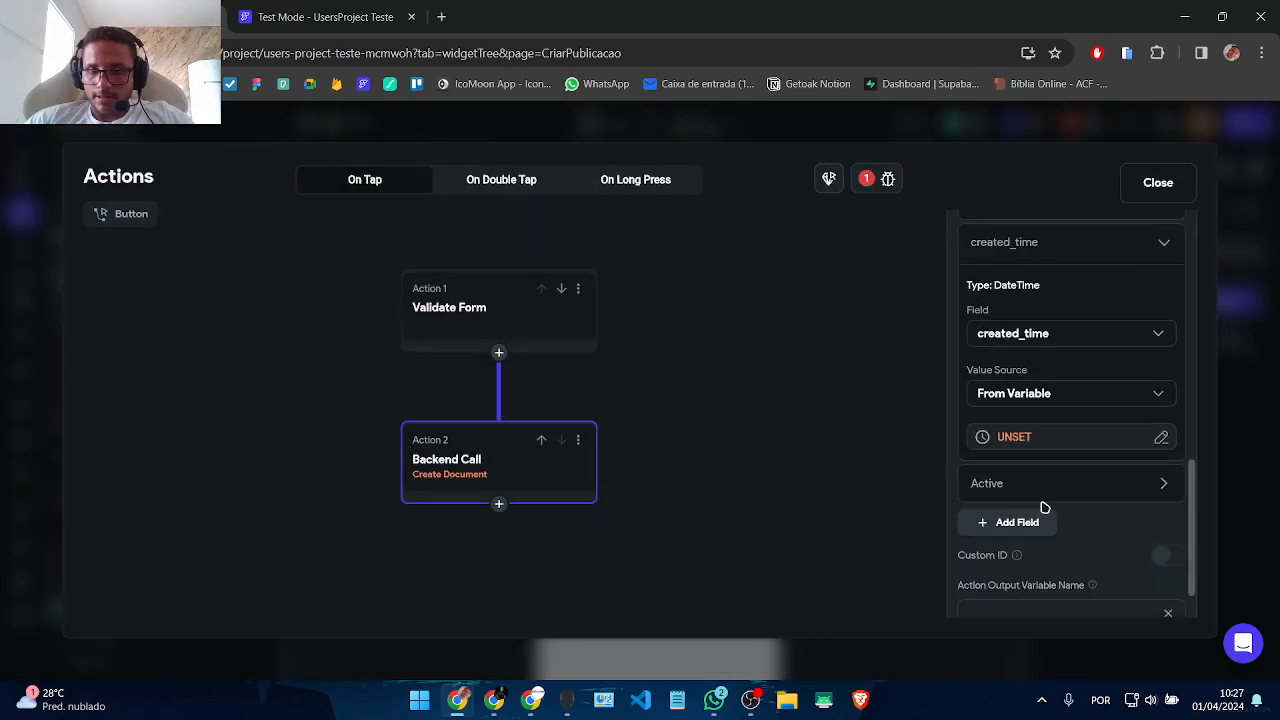
click(1029, 400)
click(1022, 430)
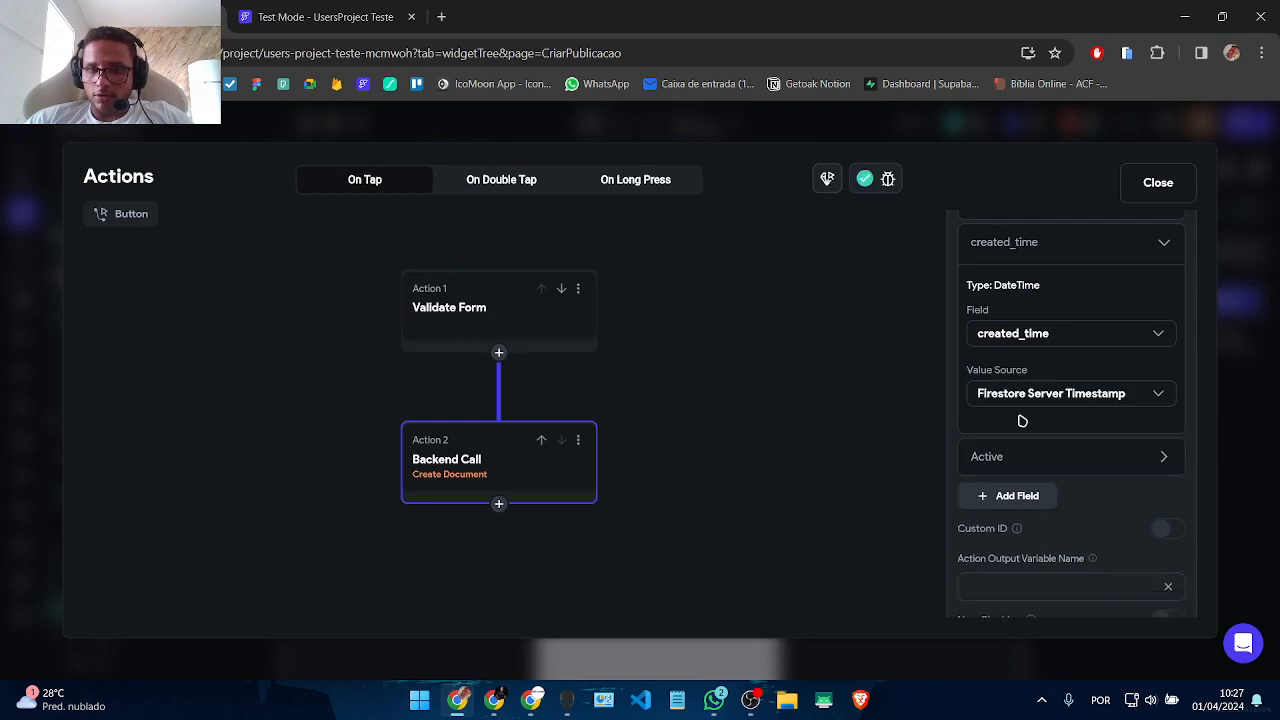
click(1017, 456)
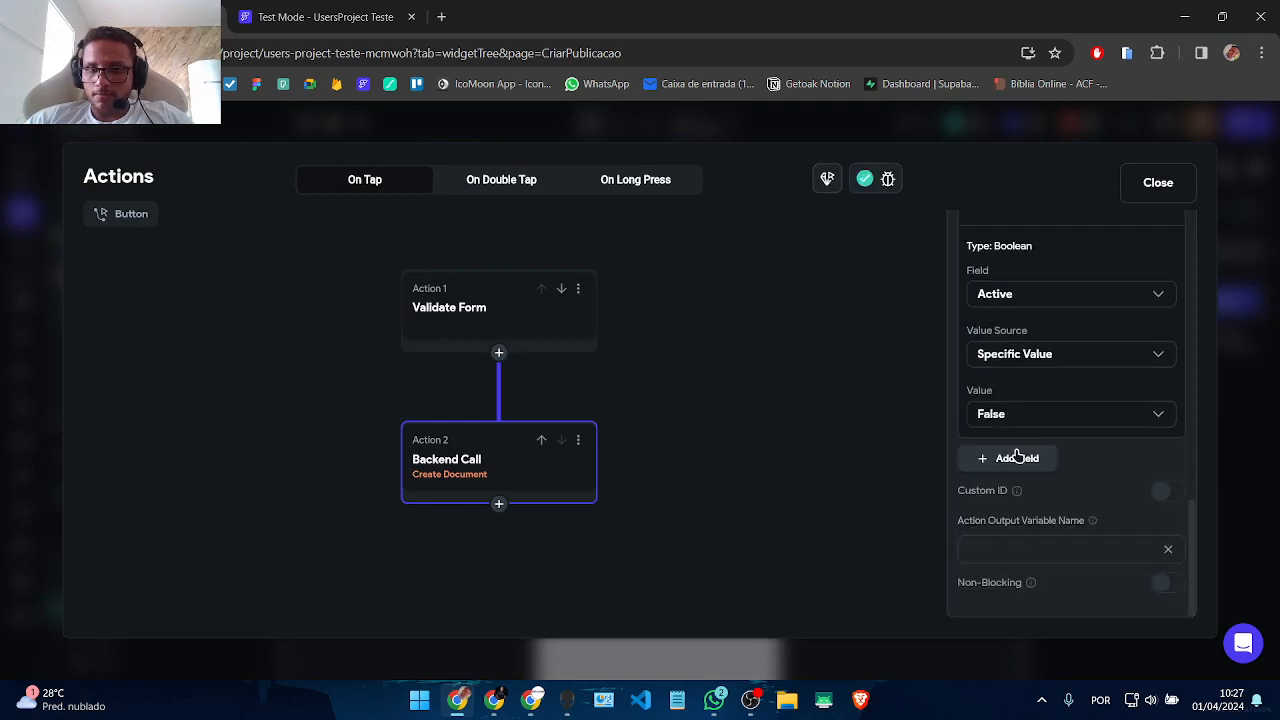
click(1005, 364)
click(1000, 391)
click(1003, 412)
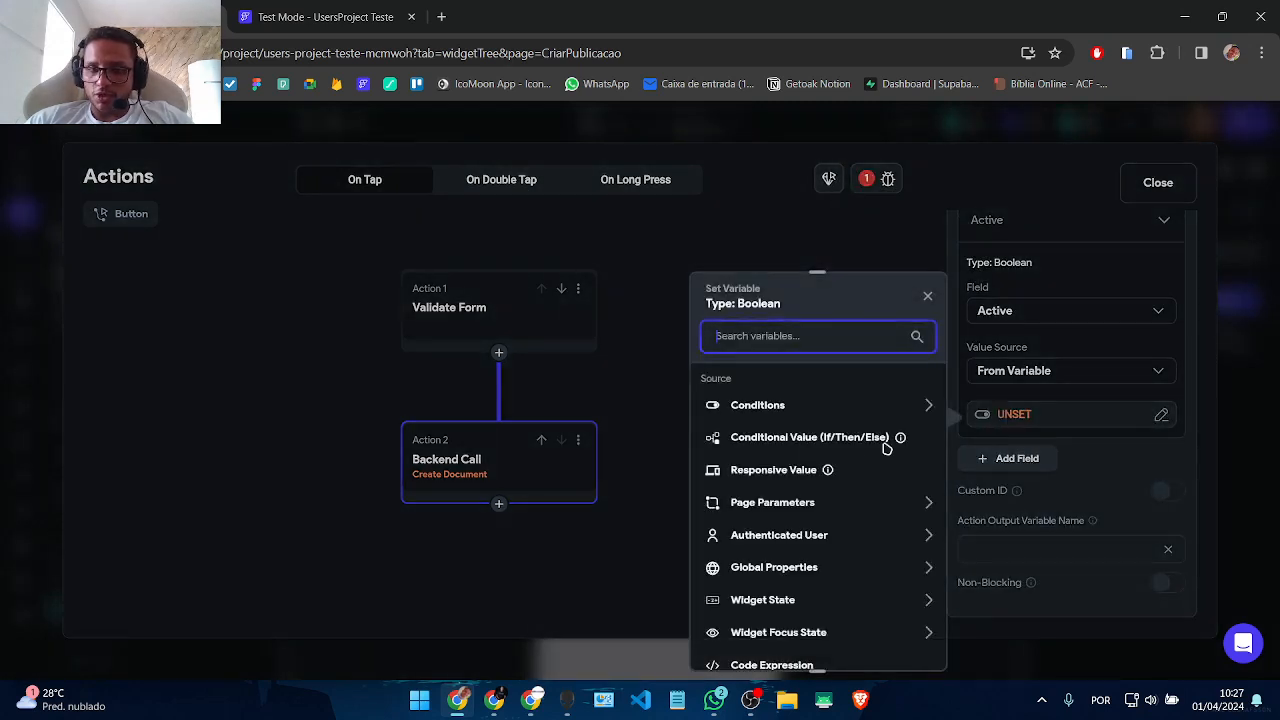
scroll(848, 450, down, 3)
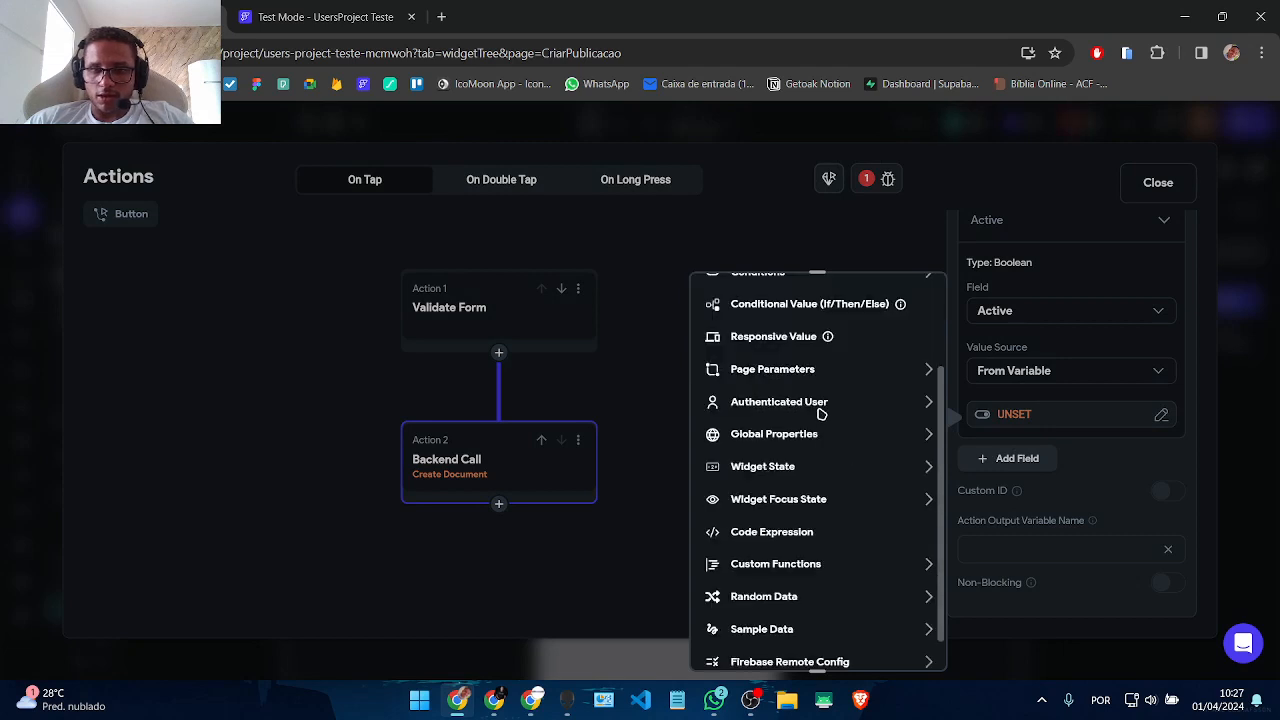
click(827, 466)
click(786, 518)
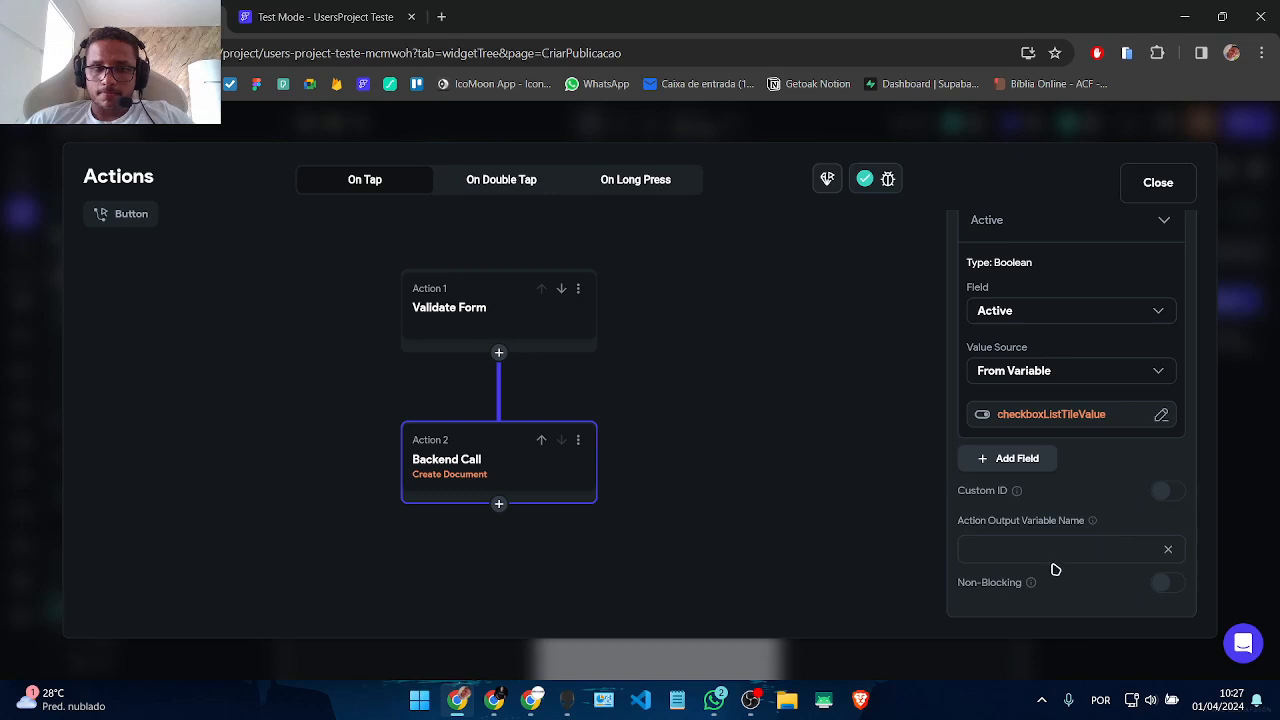
scroll(1060, 562, up, 2)
Step: Add a Navigate To HomePage action after the Backend Call, with back navigation off
click(499, 506)
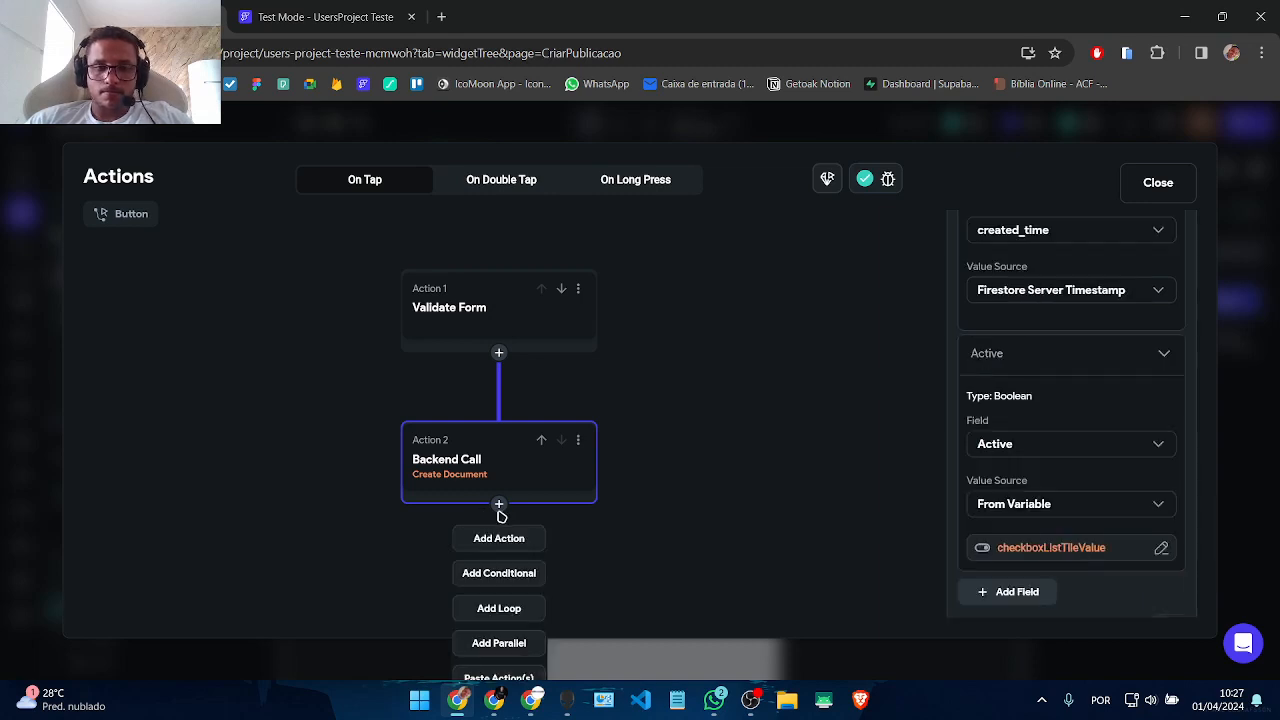
click(497, 539)
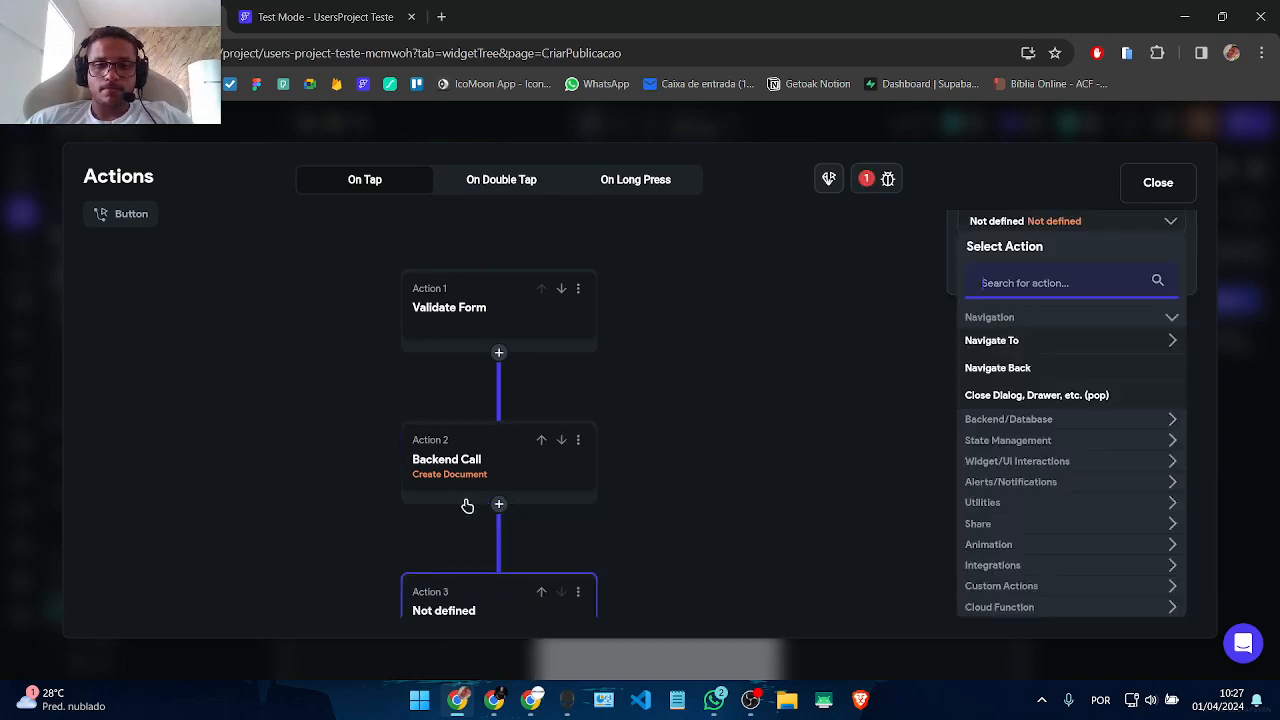
click(1046, 343)
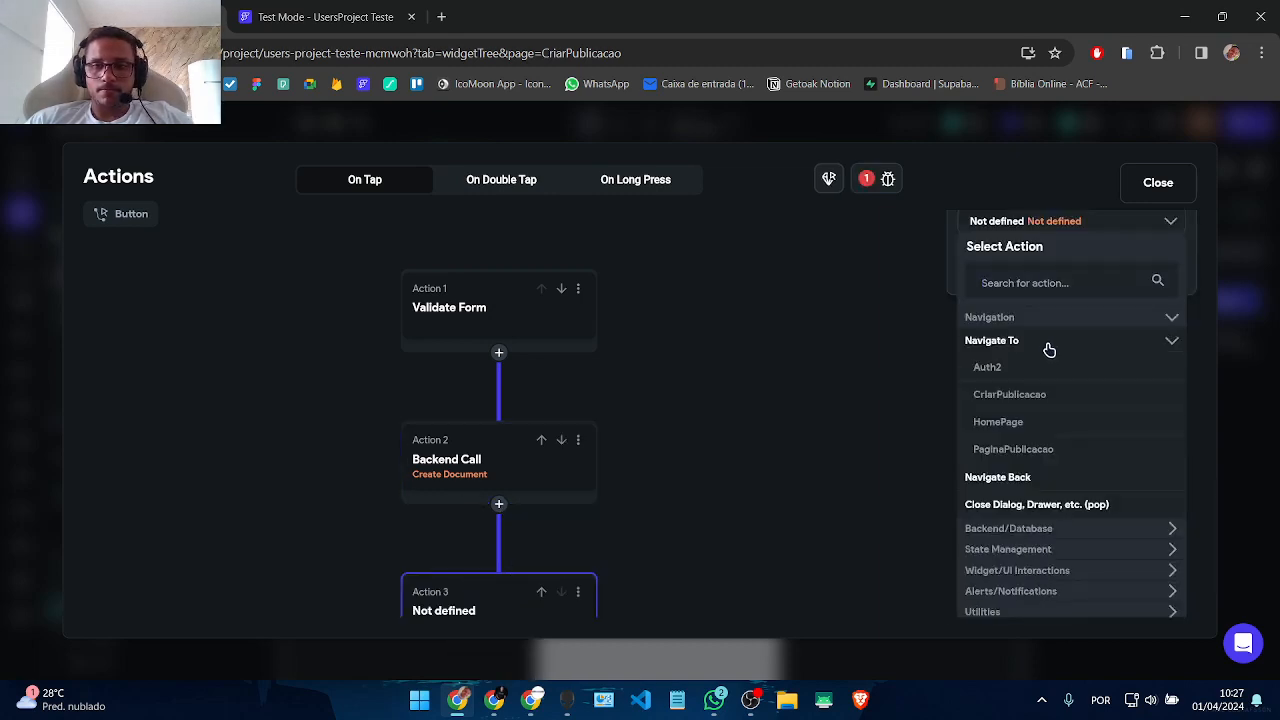
click(1012, 424)
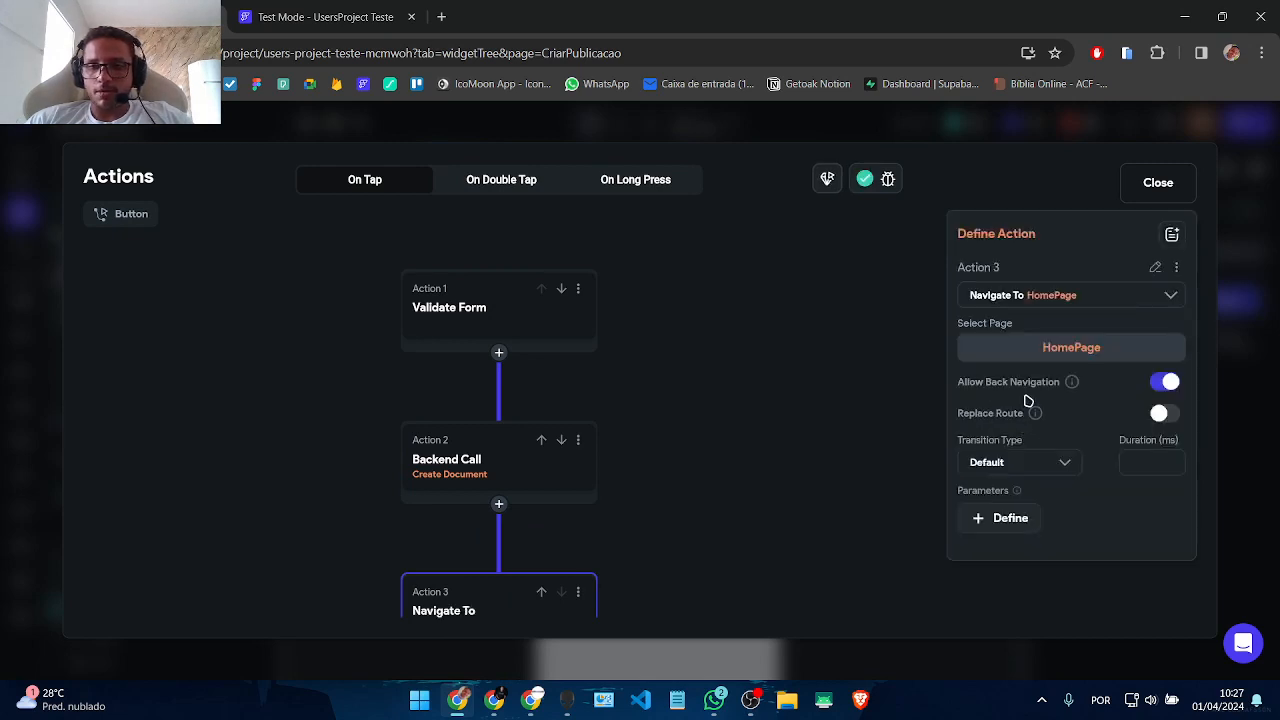
click(1180, 383)
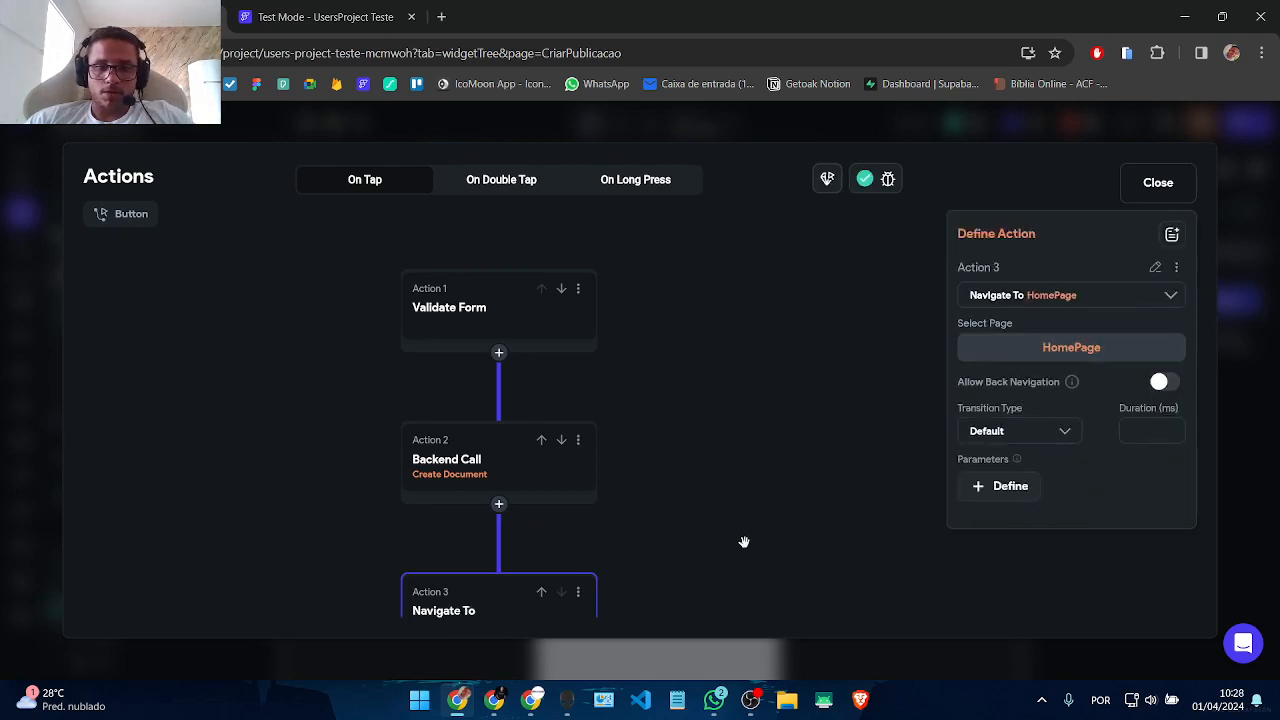
drag(744, 542, 775, 427)
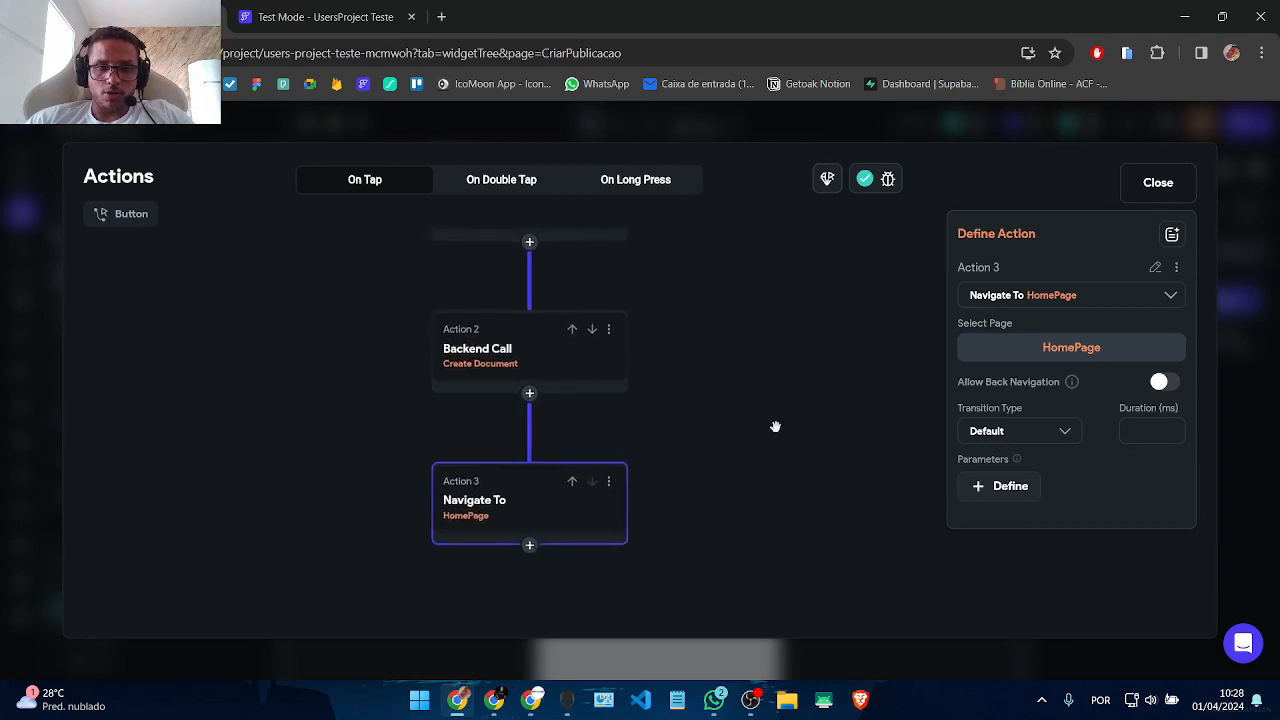
Step: Insert a Show Snack Bar action before the navigation with the message 'Publicação criada com sucesso!'
click(532, 395)
click(533, 427)
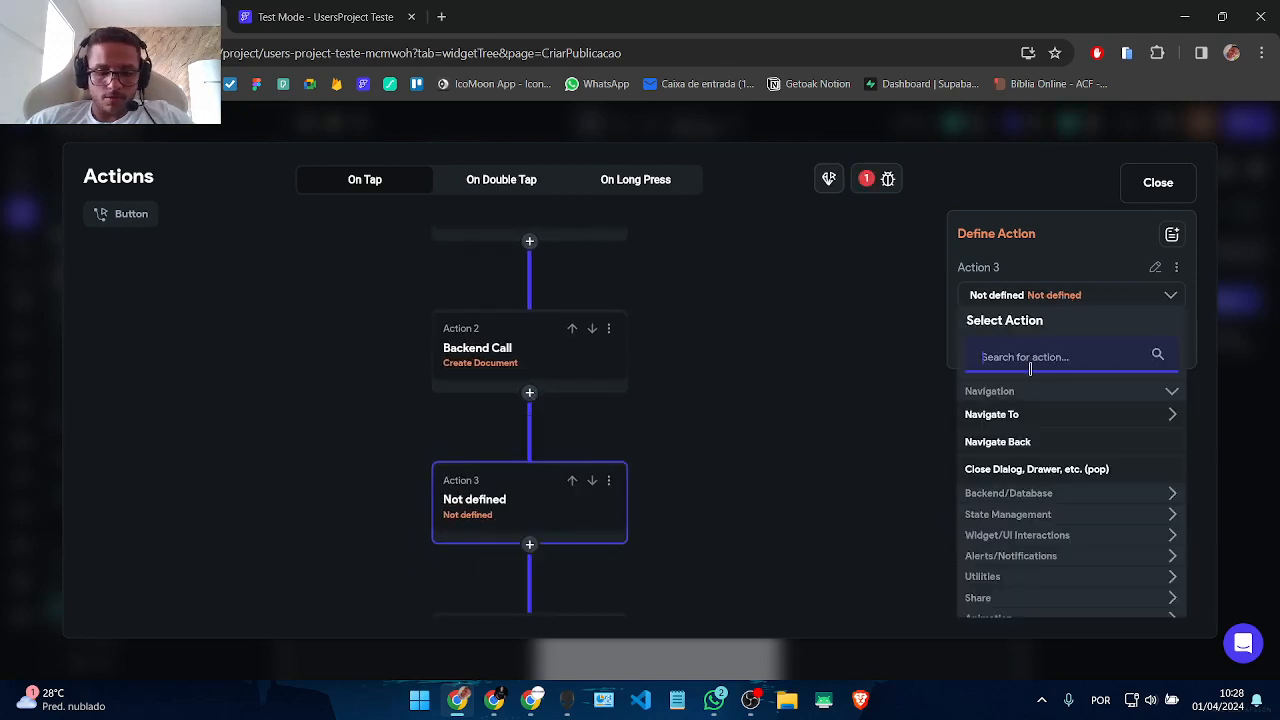
text(snack)
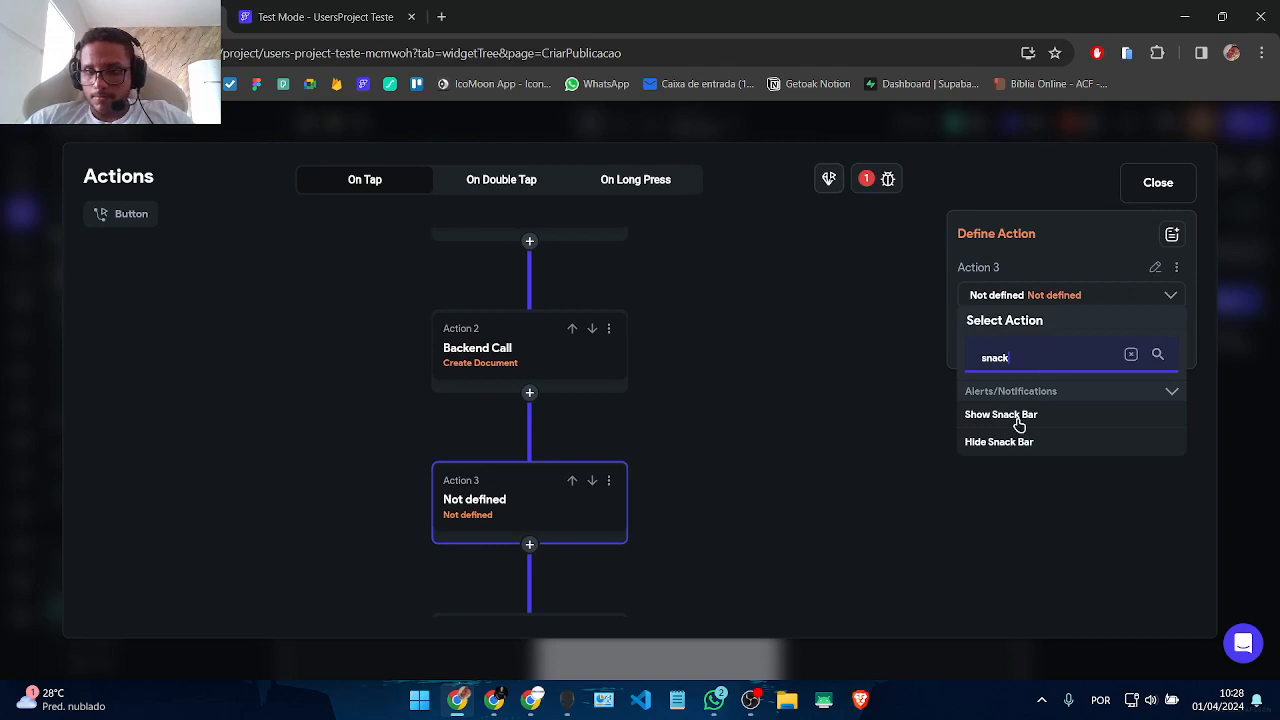
click(1016, 415)
text(Do)
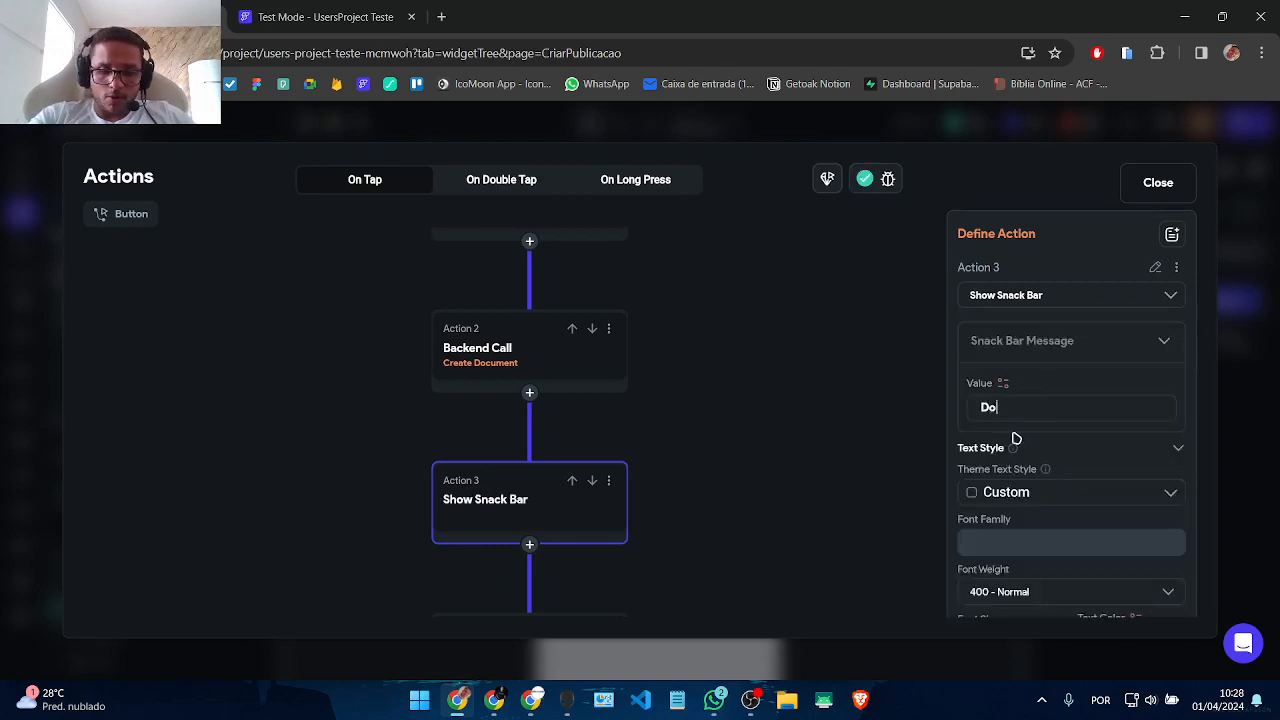
text(cumento)
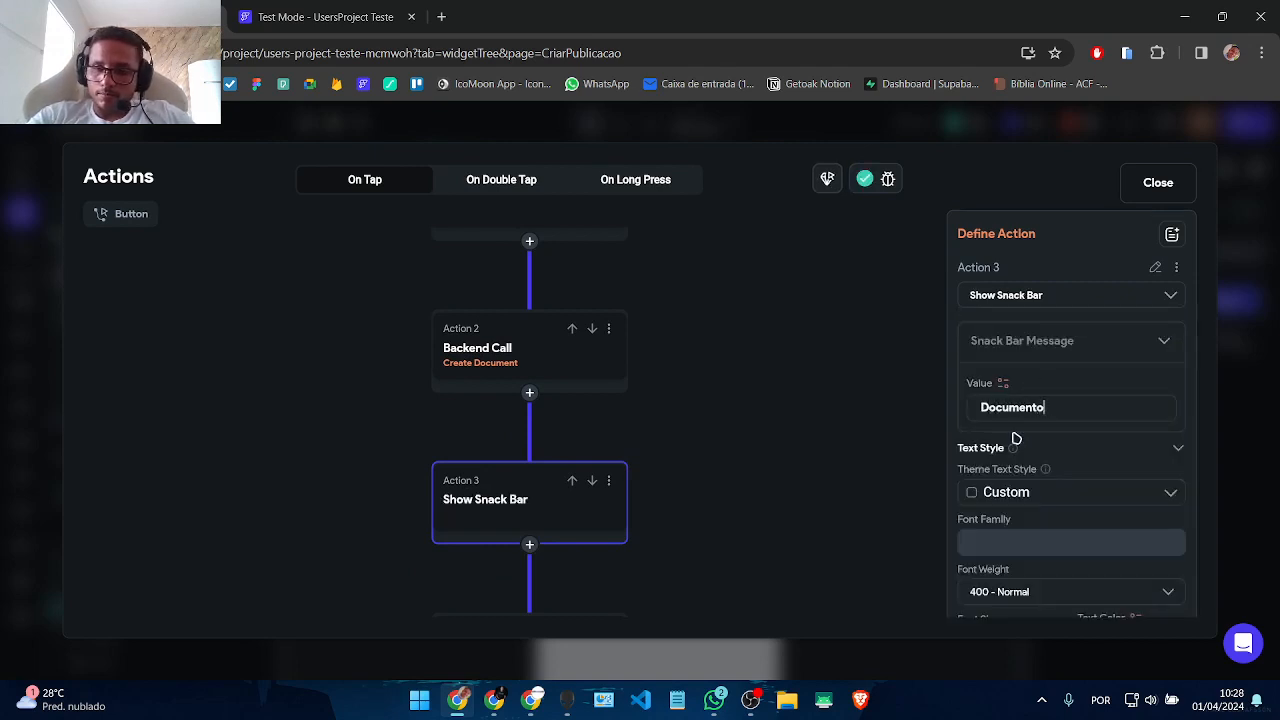
key(BackSpace)
key(BackSpace)
key(BackSpace)
key(BackSpace)
key(BackSpace)
key(BackSpace)
key(BackSpace)
key(BackSpace)
key(BackSpace)
text(Publicação criada com sucesso!)
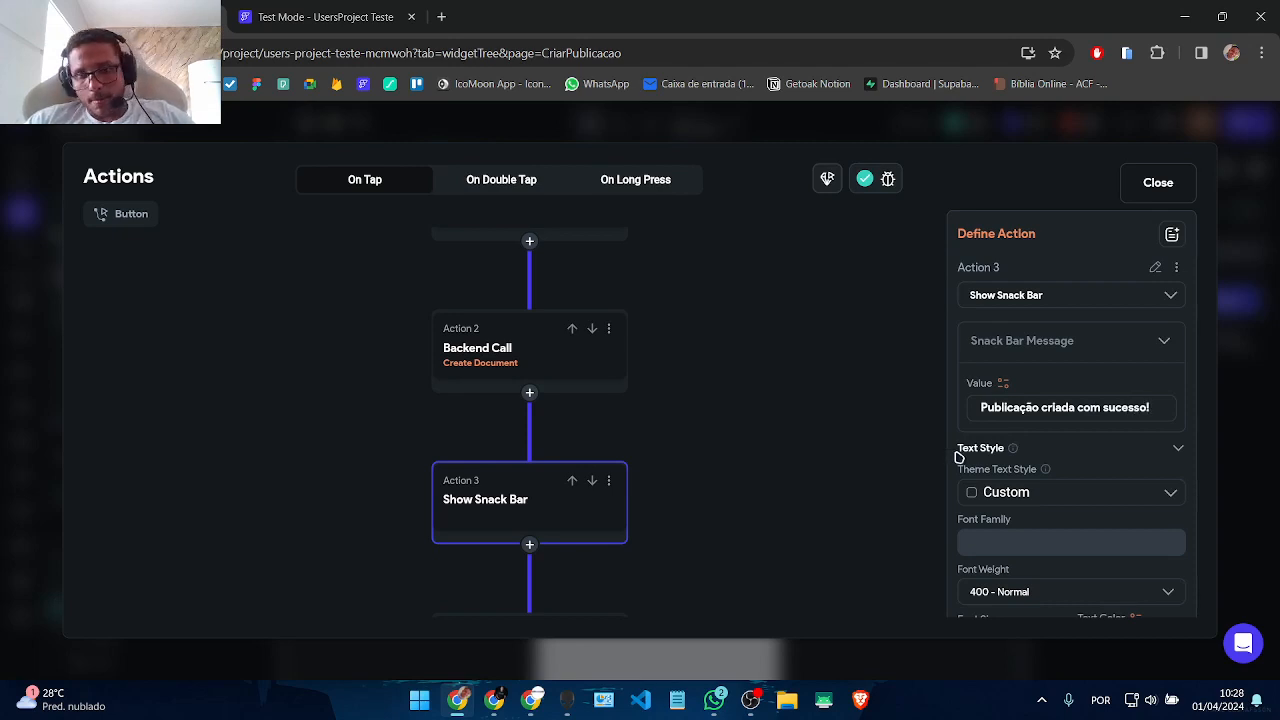
scroll(986, 443, down, 4)
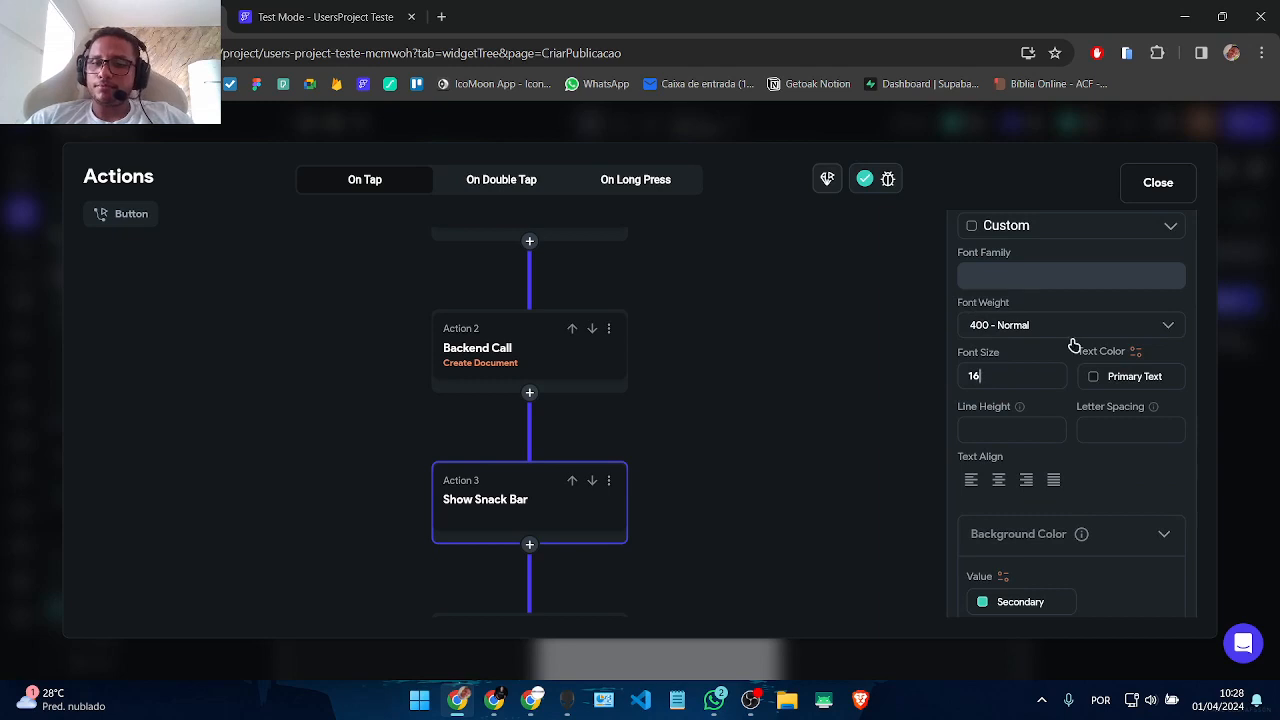
Step: Make the snack bar text Info and its background Primary, then close the action editor
click(1090, 383)
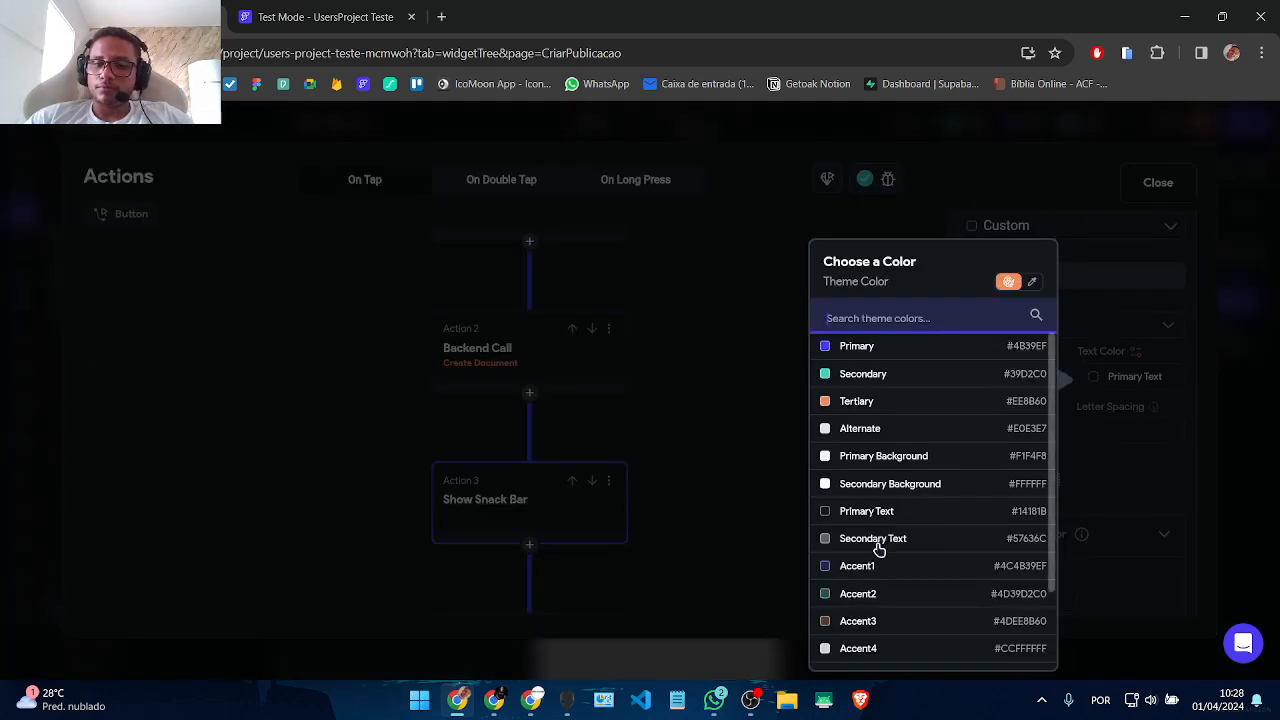
scroll(877, 549, down, 2)
click(871, 656)
scroll(1143, 484, down, 2)
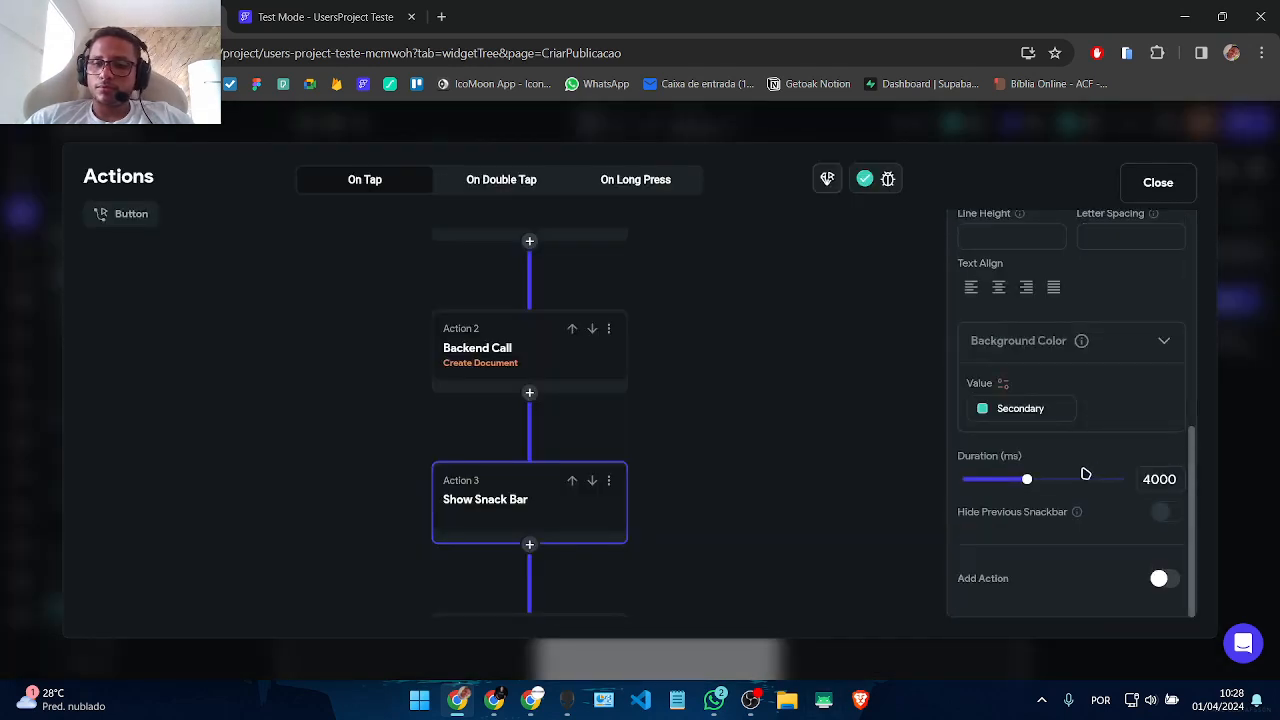
click(991, 409)
click(729, 347)
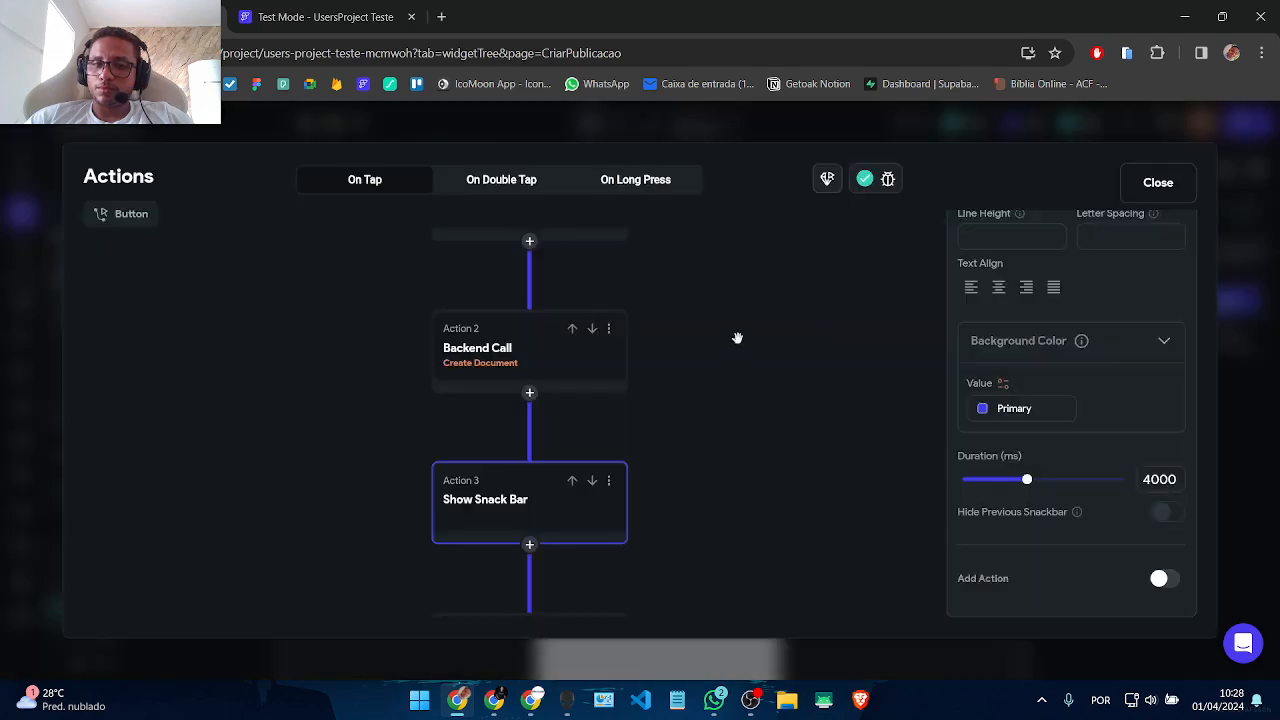
scroll(745, 547, down, 5)
scroll(739, 556, up, 5)
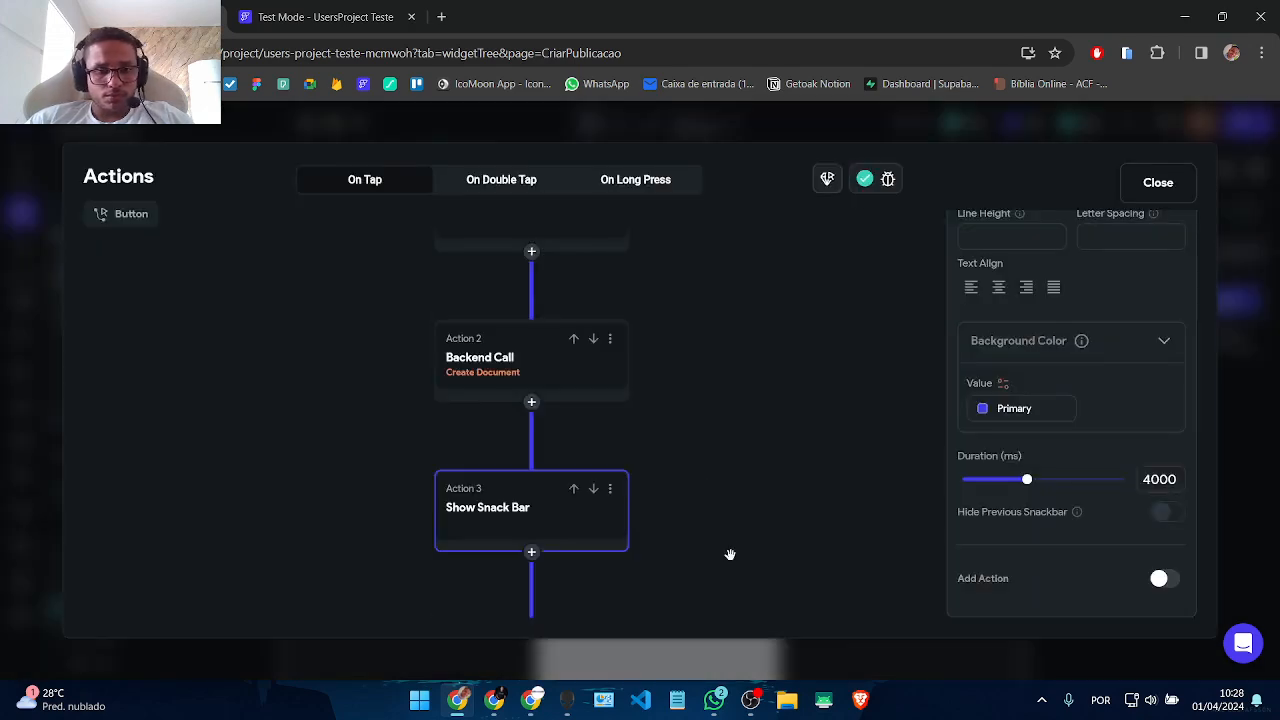
drag(729, 551, 766, 392)
click(1157, 184)
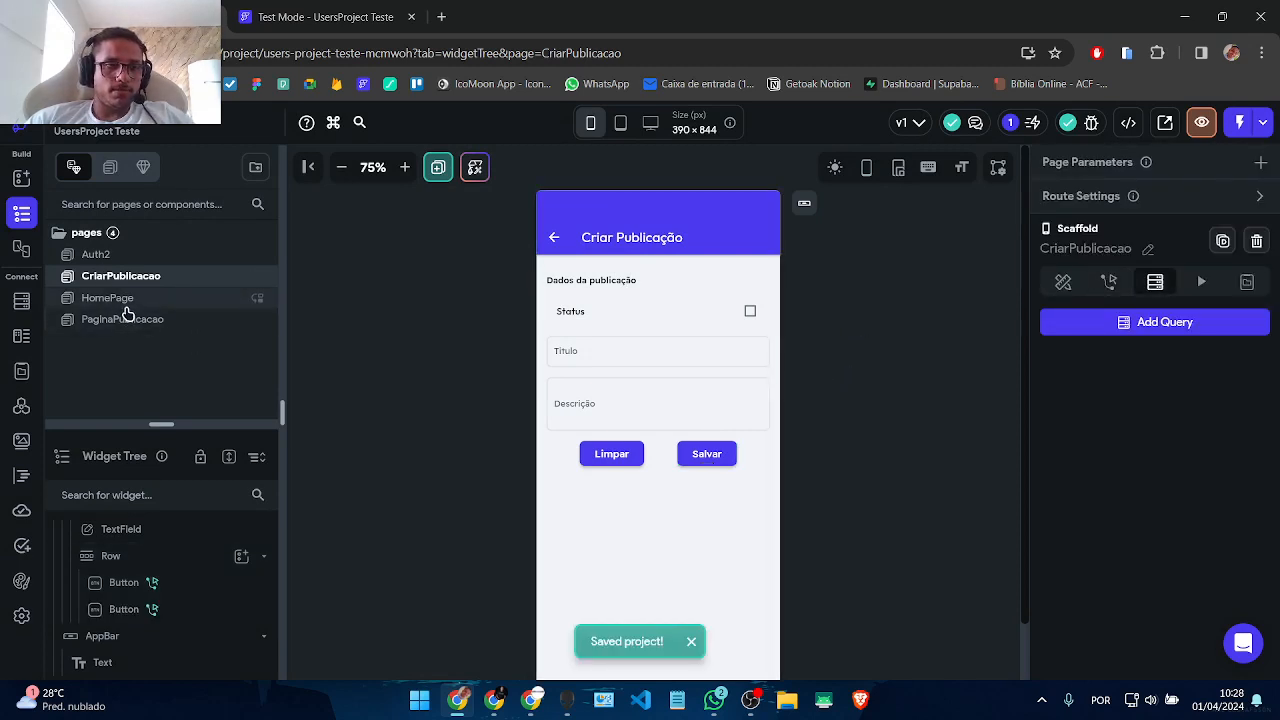
Step: Switch to the PaginaPublicacao page and start Test Mode, which reports only one debug session is allowed
click(115, 300)
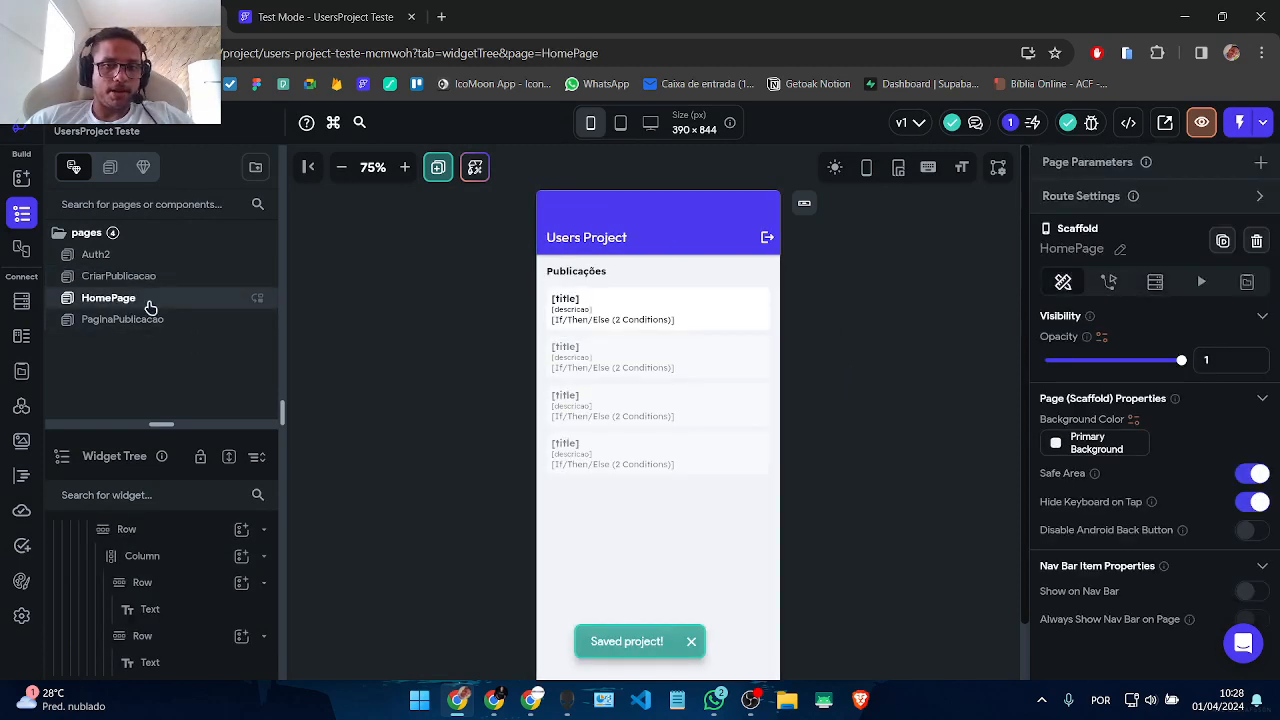
click(104, 322)
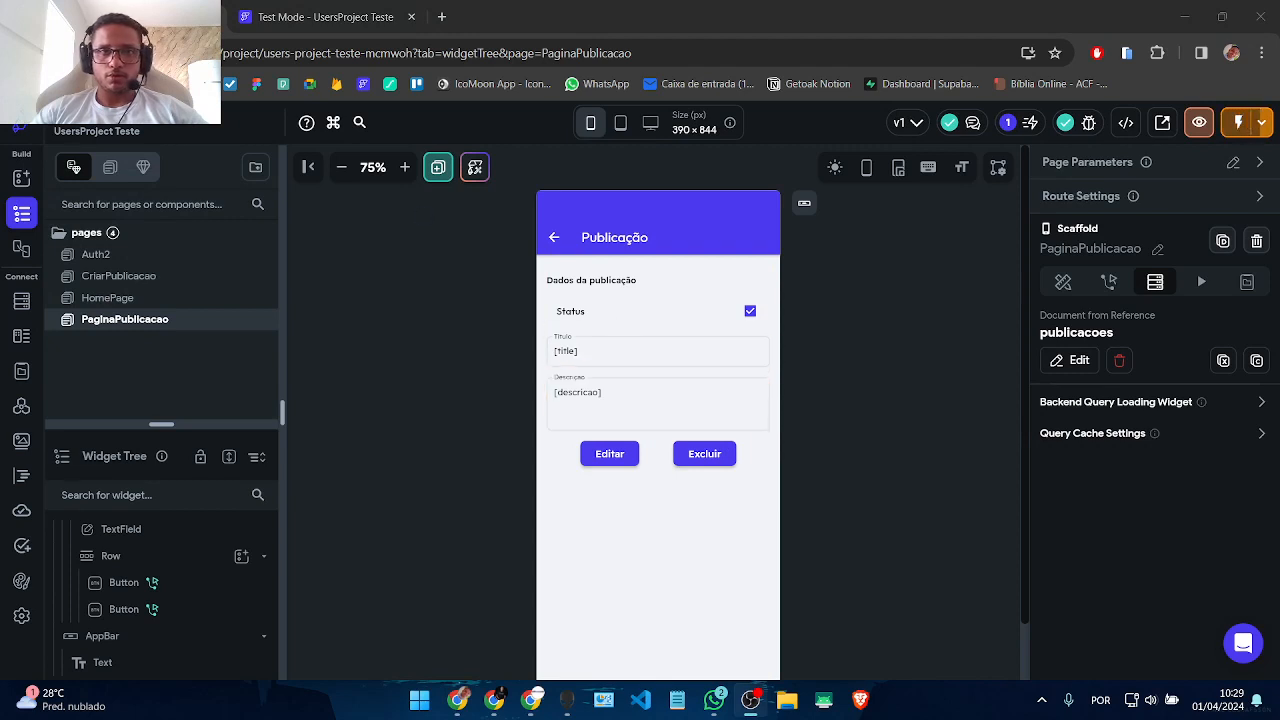
click(1238, 122)
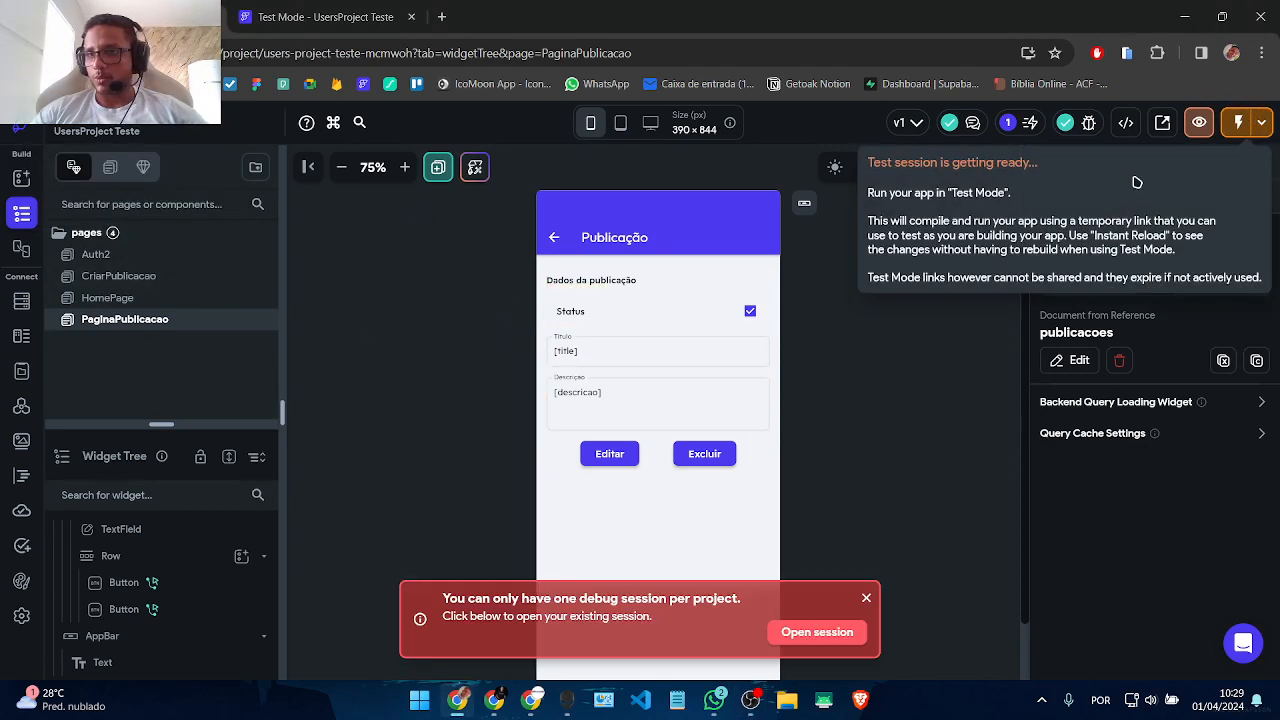
Step: Resume the running debug session, look through Firebase and Theme Colors settings, then return to the widget tree
click(816, 632)
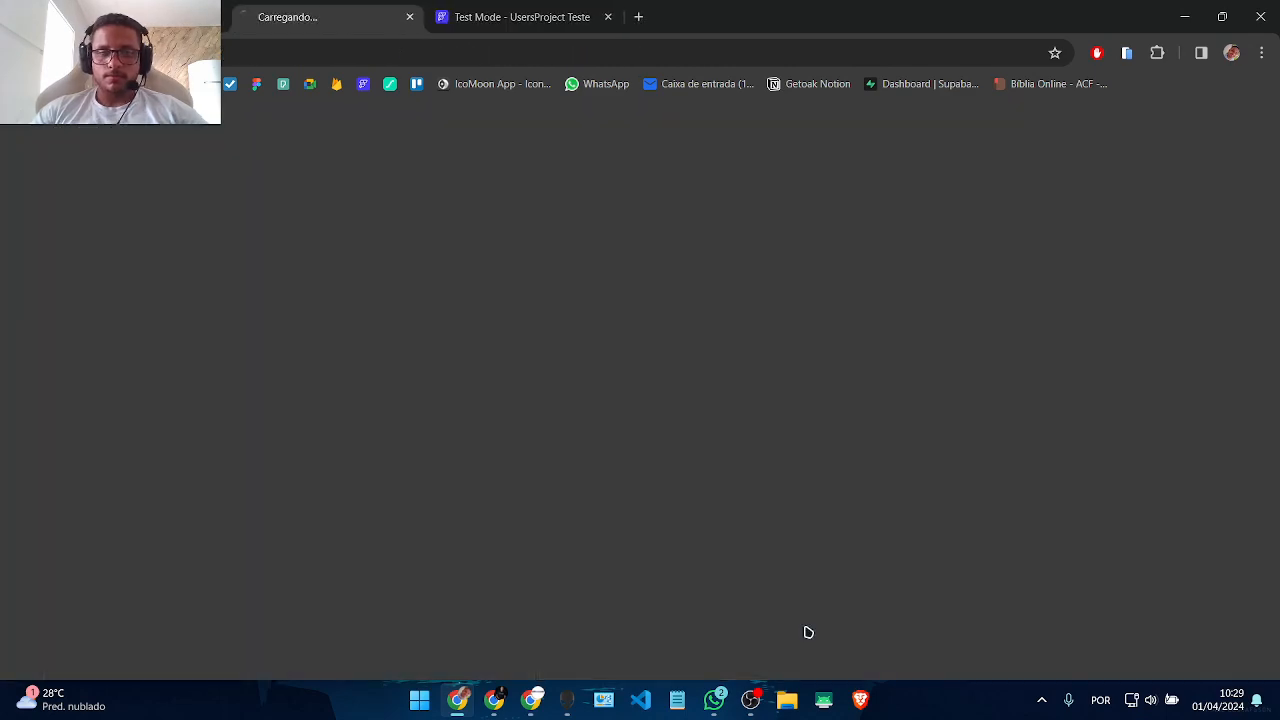
click(411, 17)
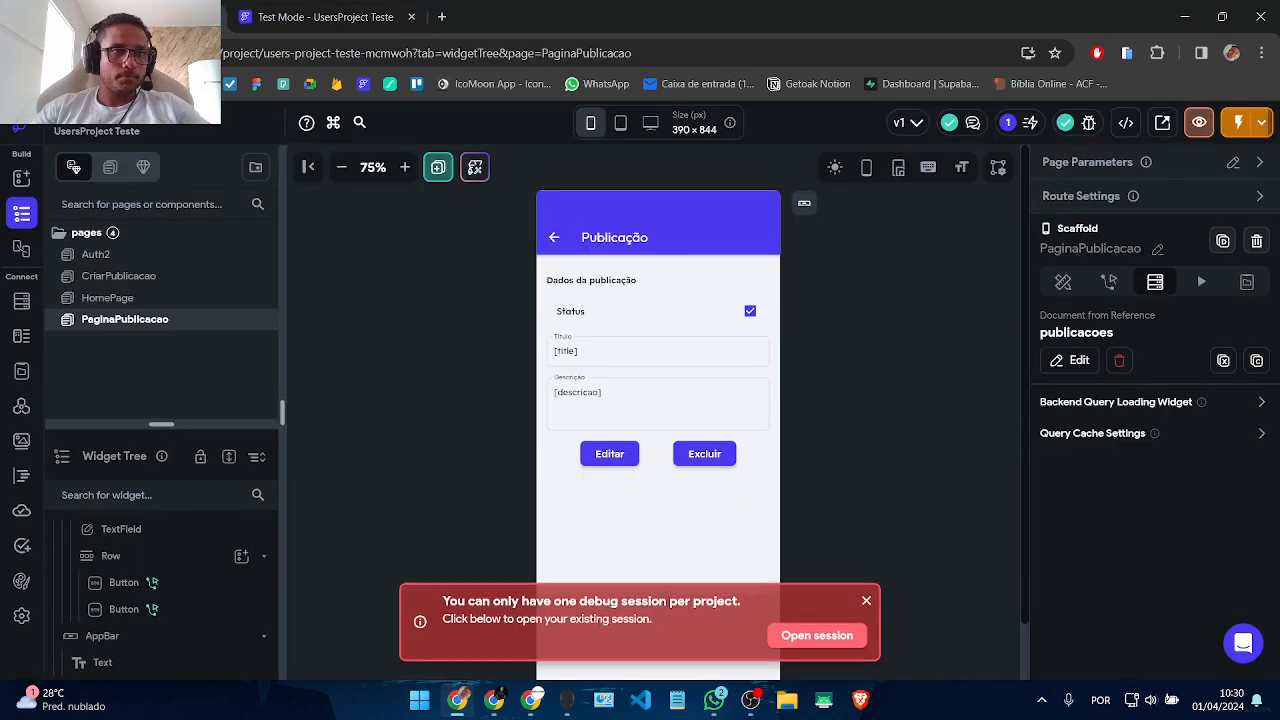
click(21, 615)
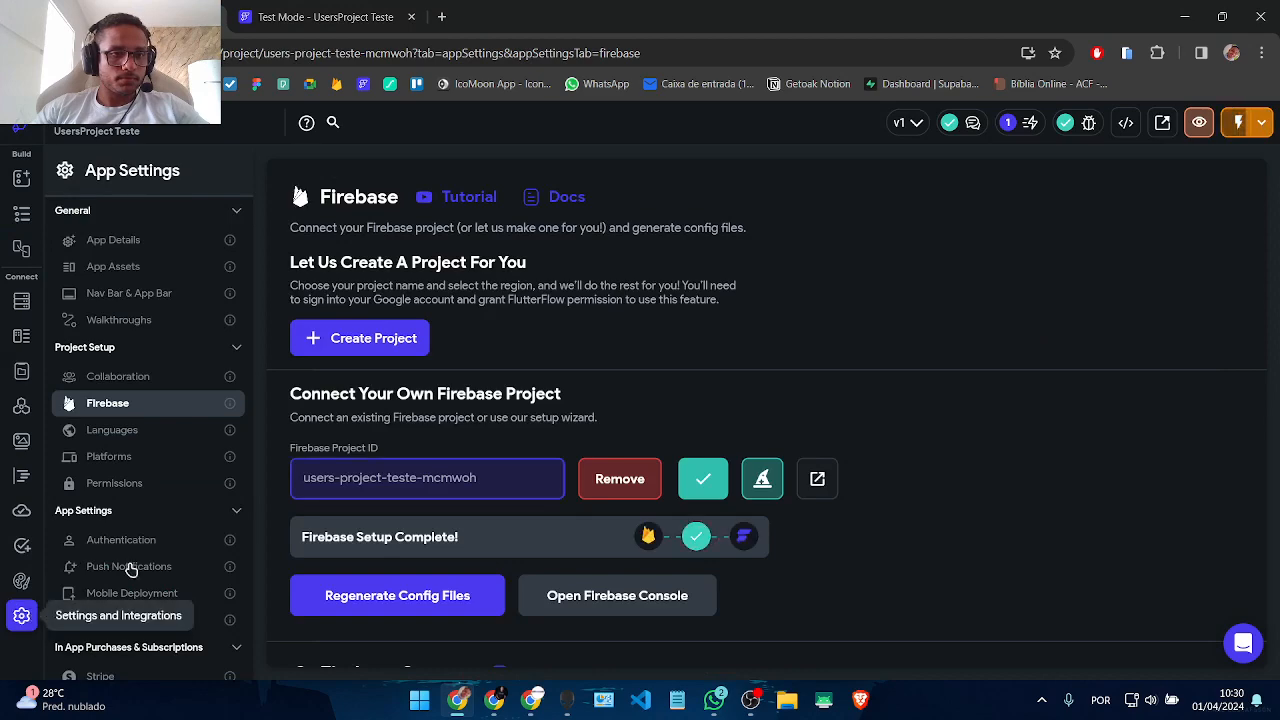
click(21, 580)
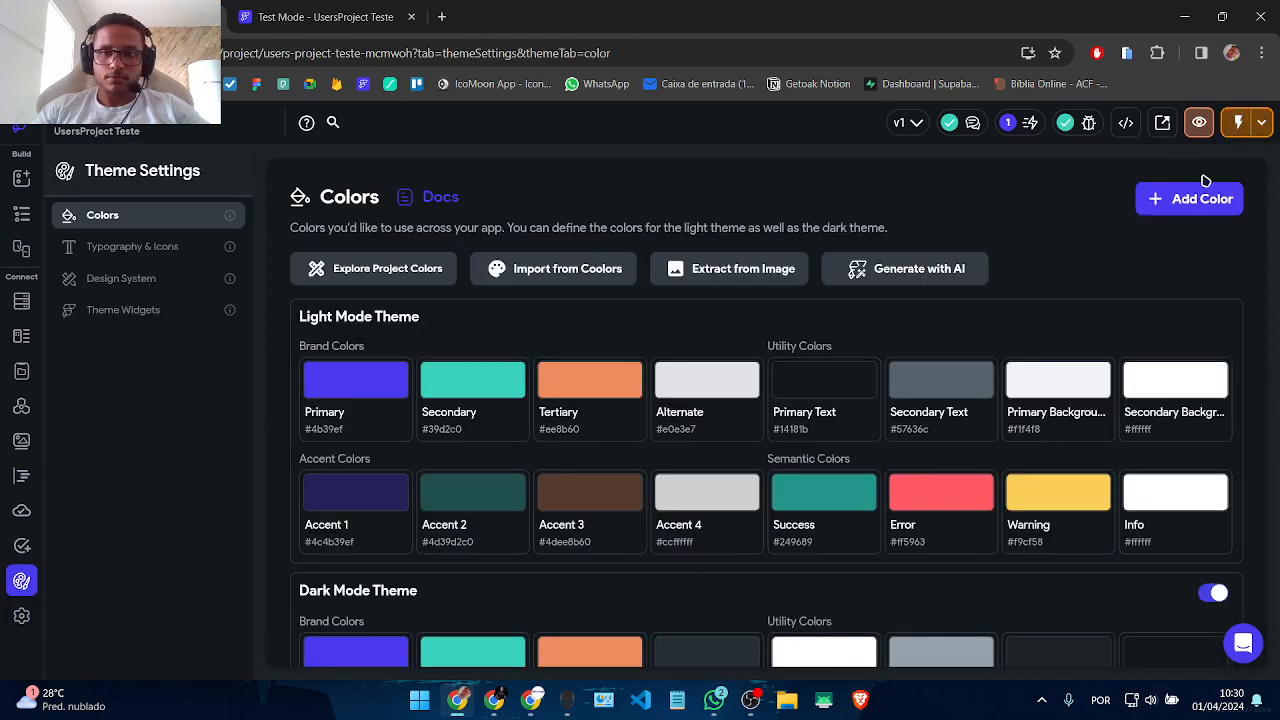
scroll(1008, 293, down, 3)
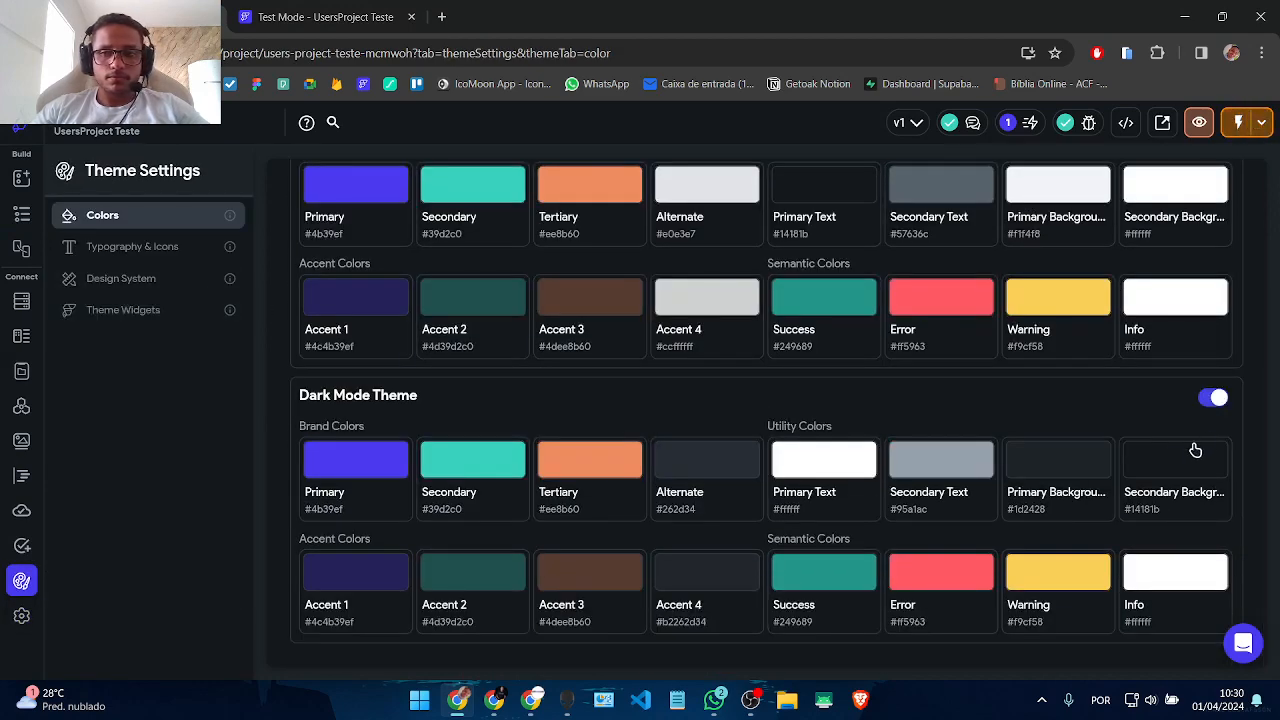
scroll(1213, 401, up, 2)
click(19, 218)
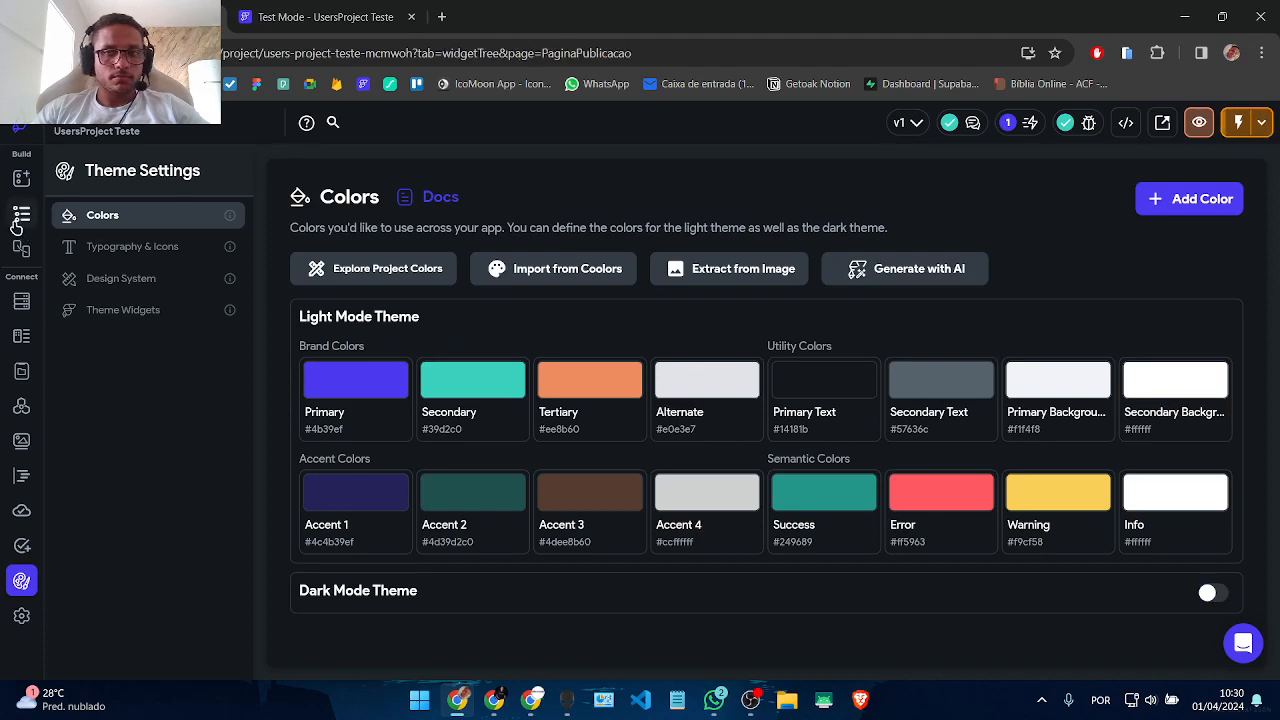
click(20, 216)
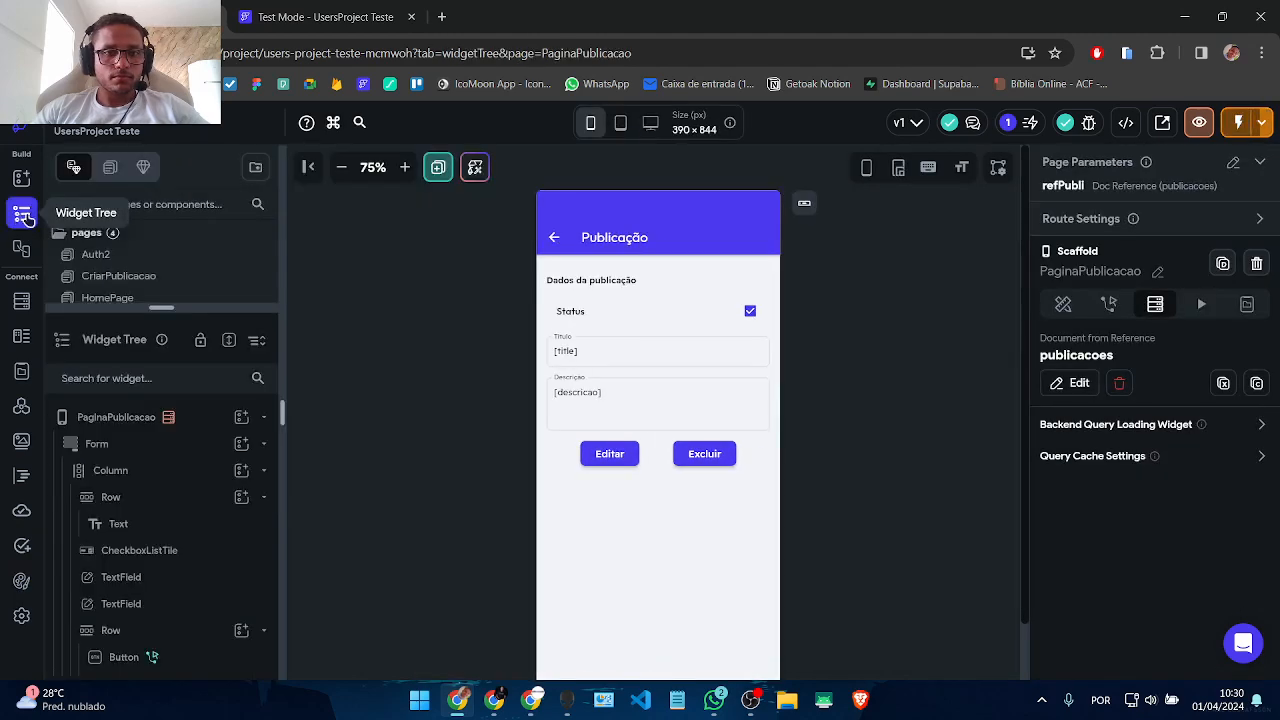
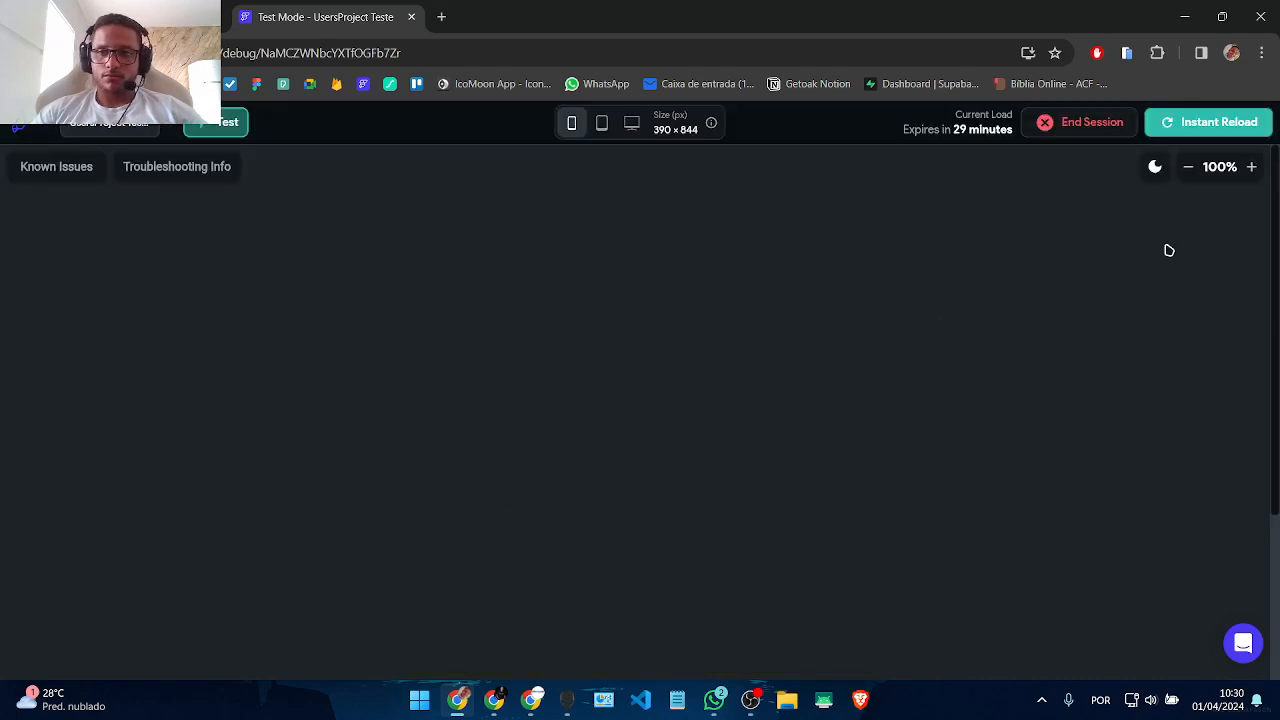
Step: Reload the test app and show the preview full screen at 90% zoom
click(1212, 122)
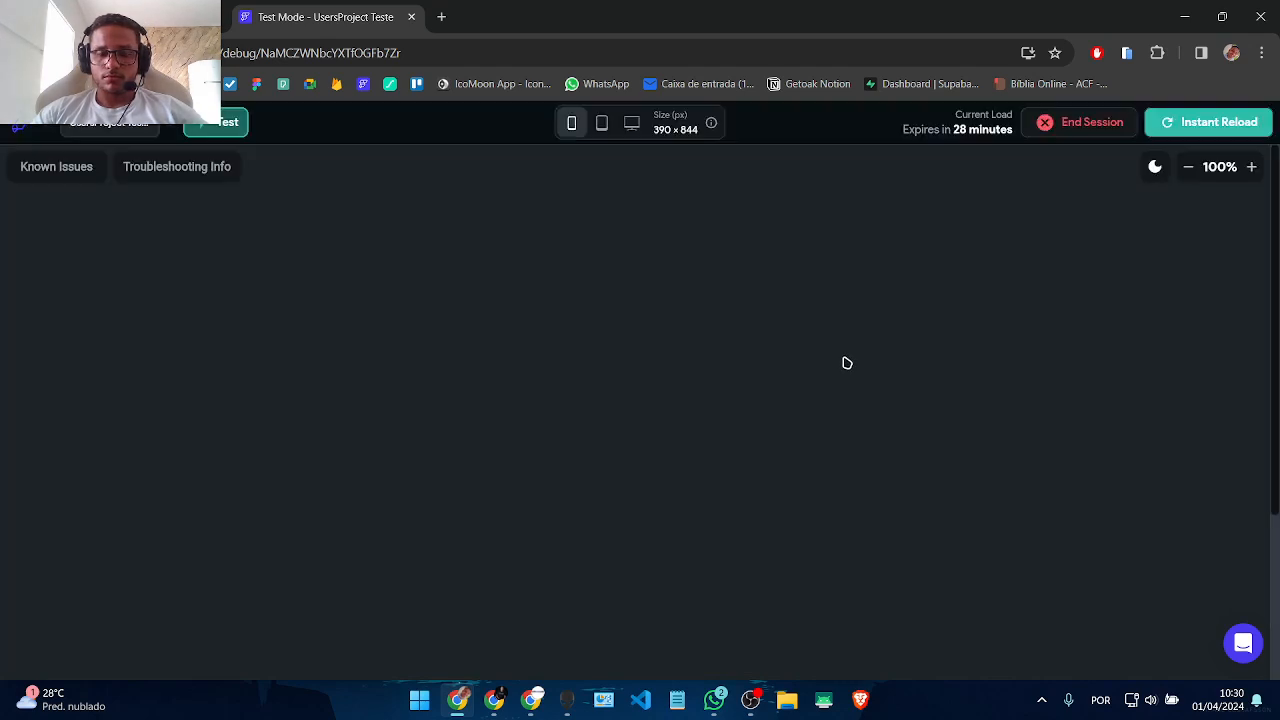
click(1208, 122)
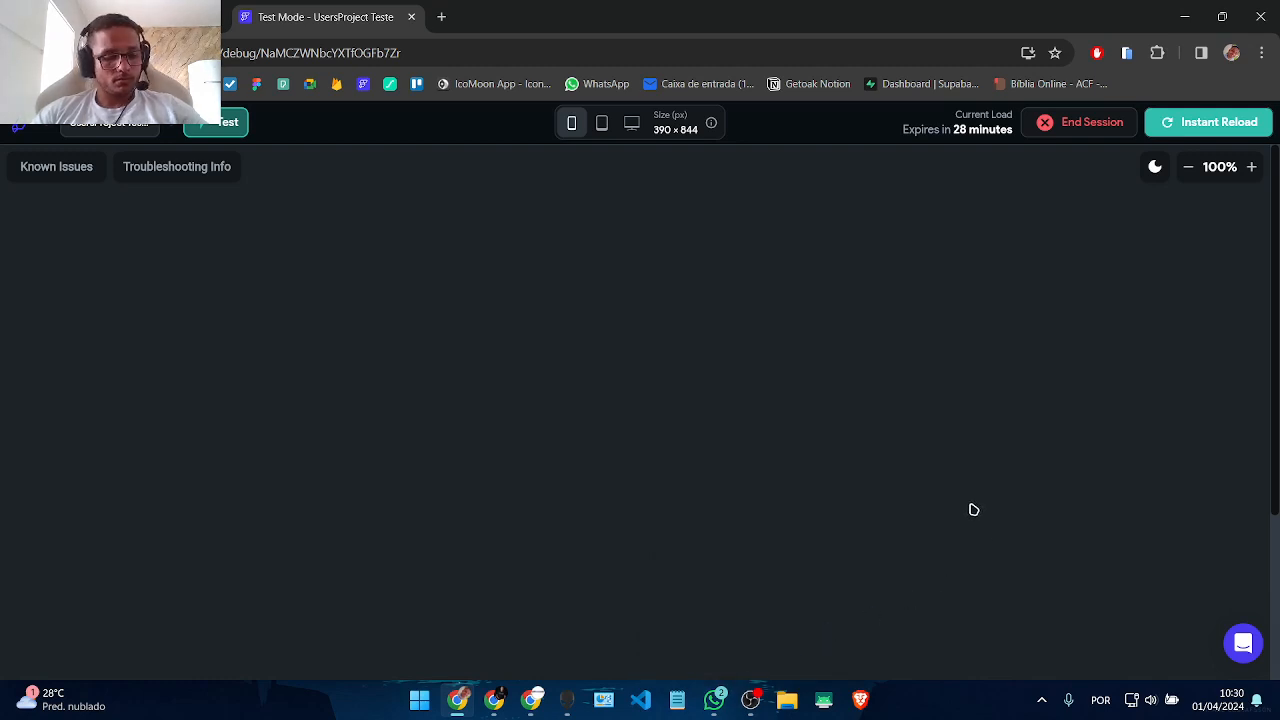
key(F11)
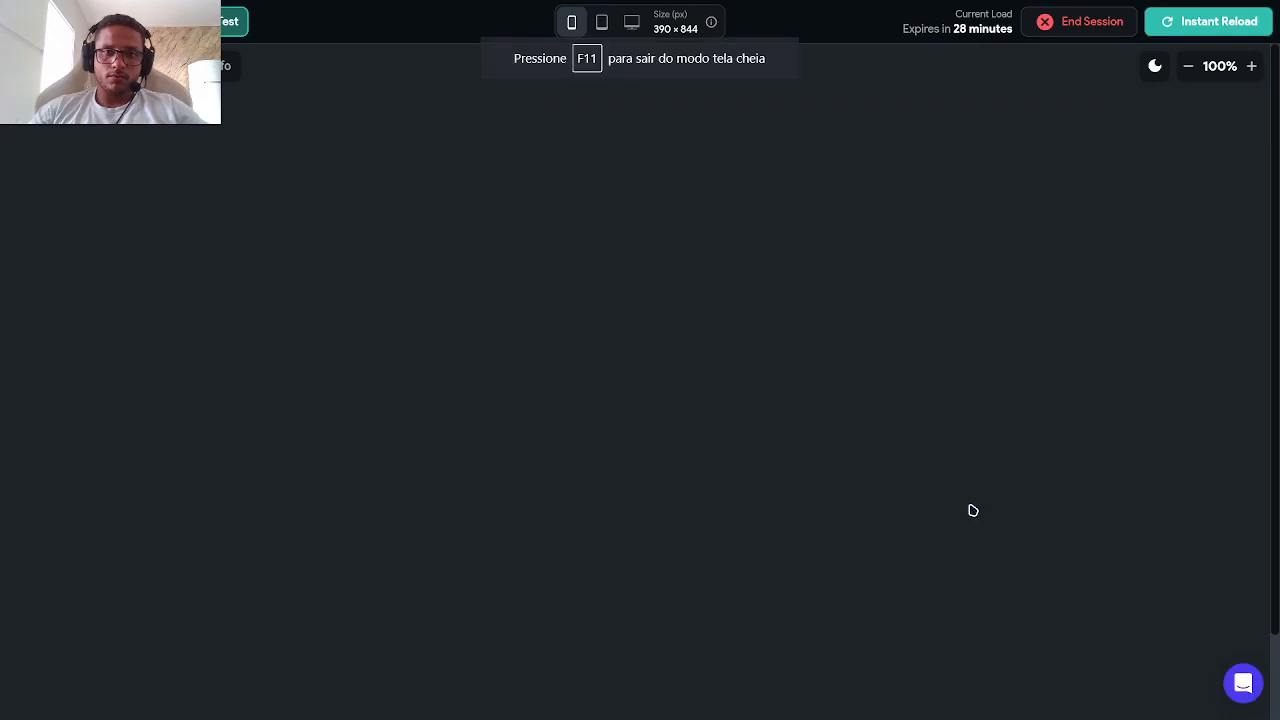
click(1188, 67)
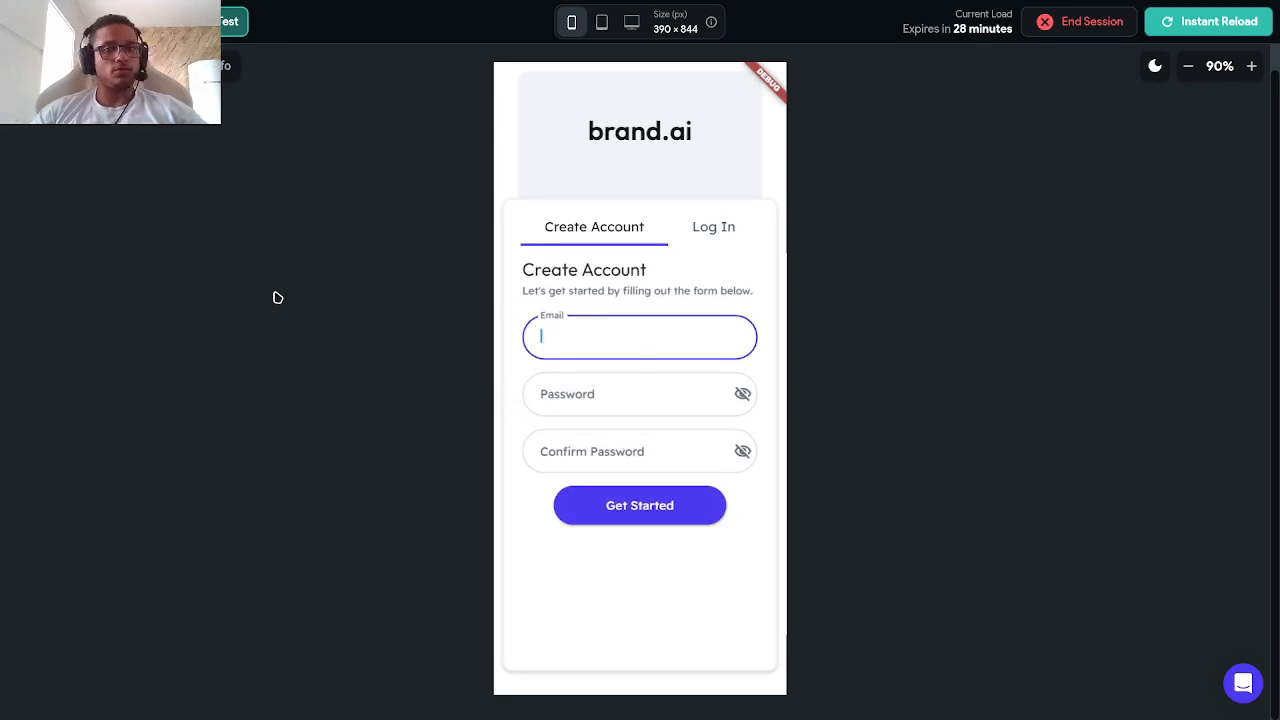
Step: Register a test account with an email plus matching password and confirmation, checking both before submitting
click(667, 357)
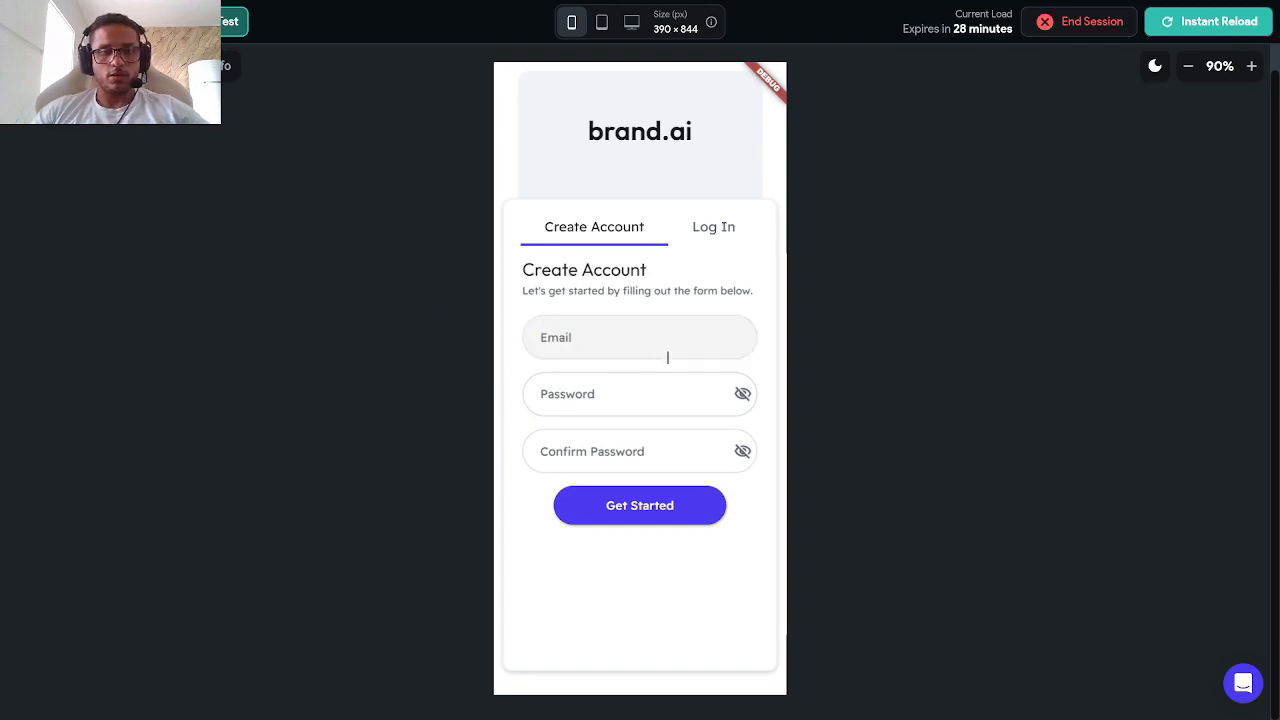
click(609, 347)
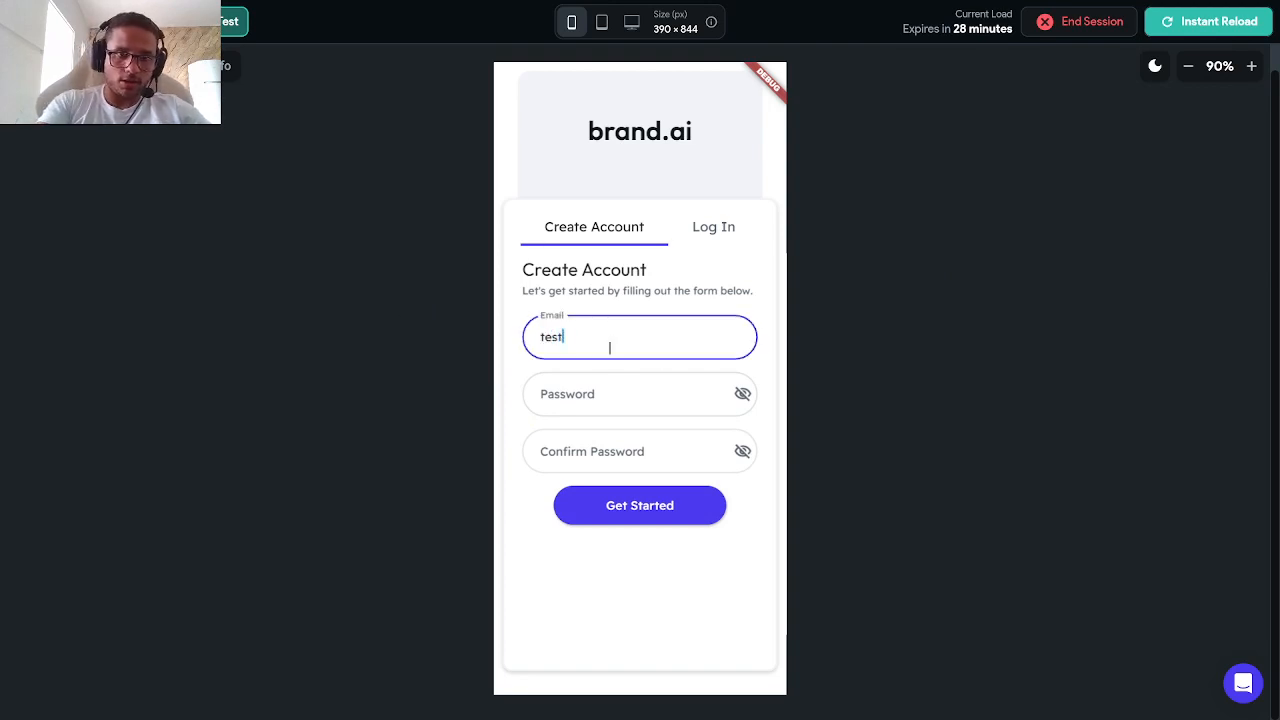
text(gmail.com)
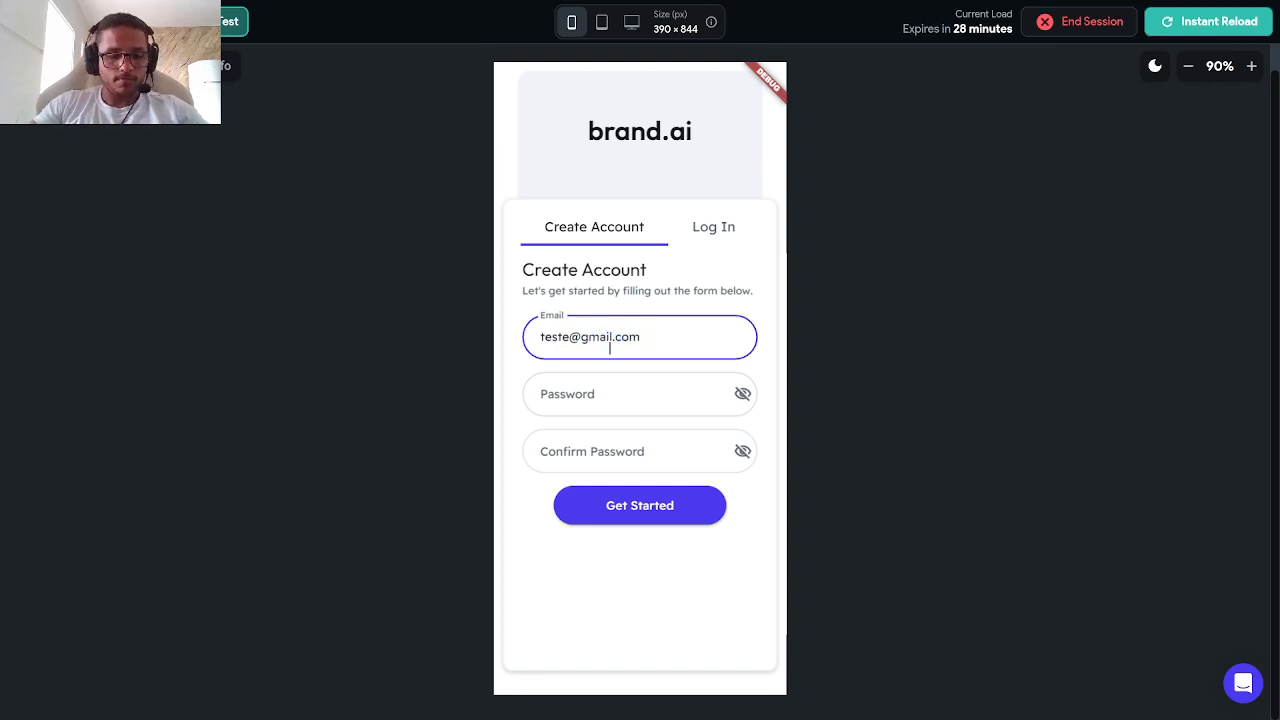
key(Tab)
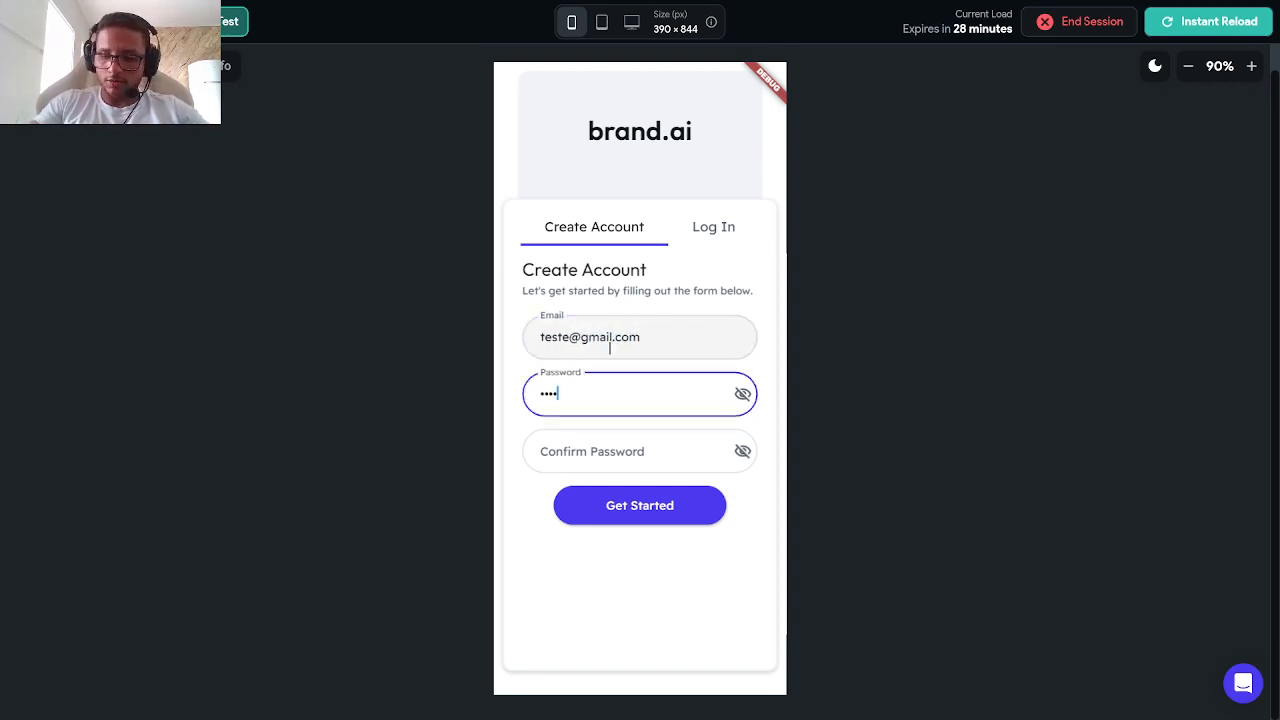
click(743, 396)
click(626, 460)
text(12)
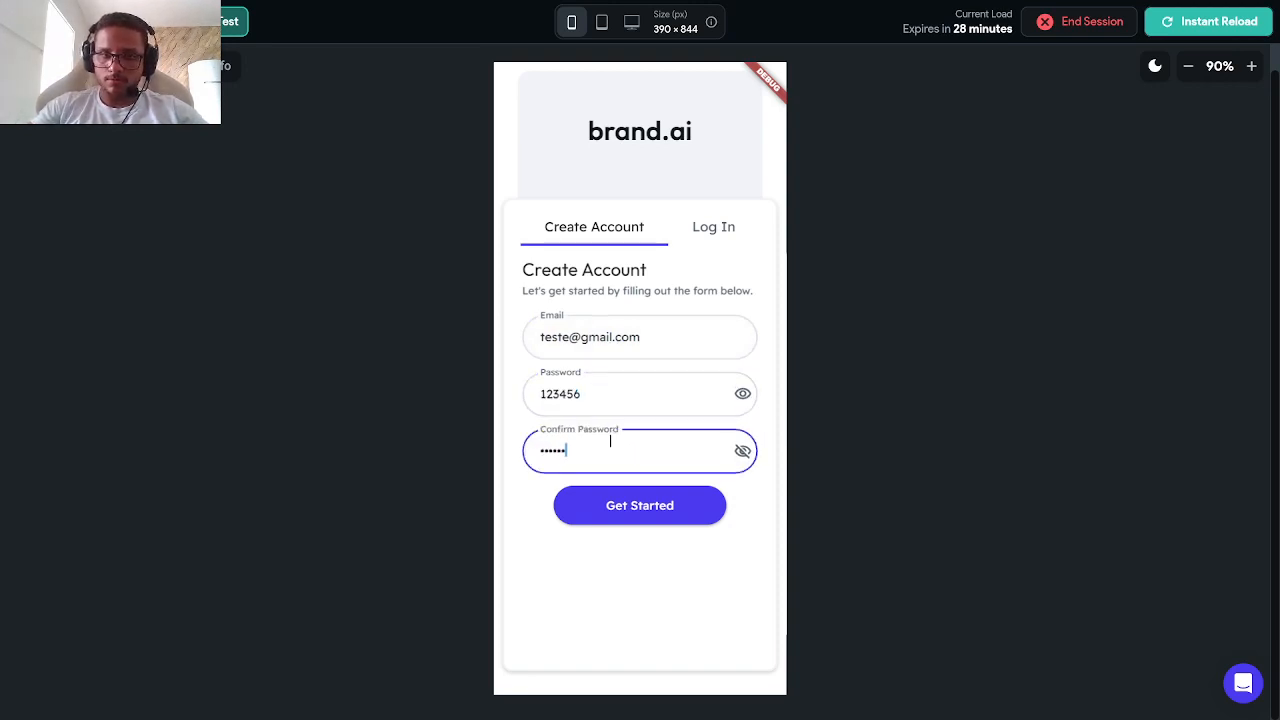
text(3456)
click(743, 452)
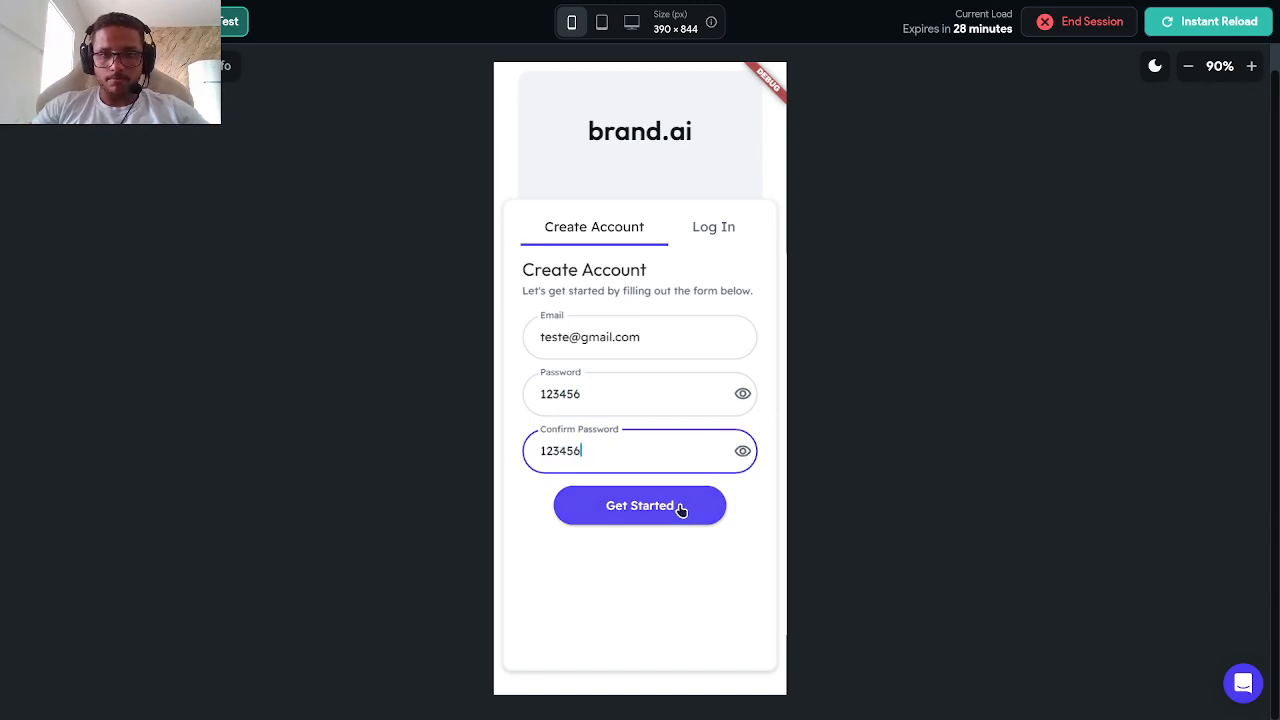
click(680, 508)
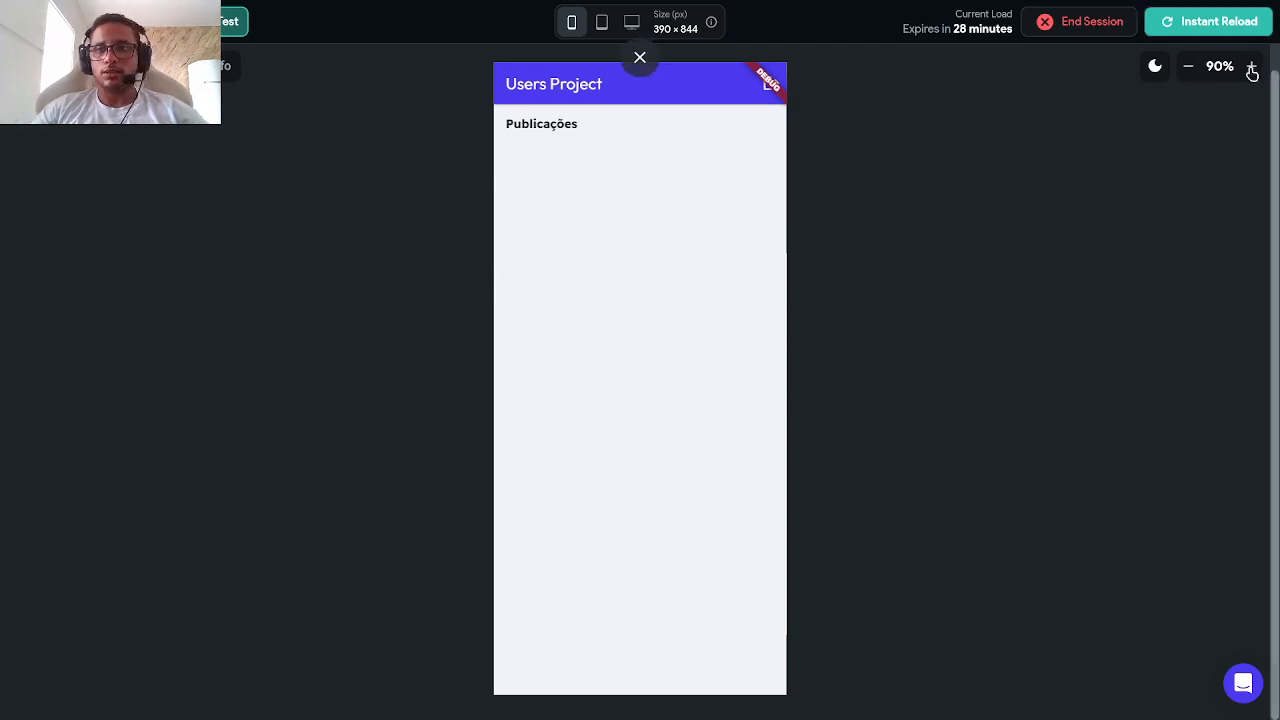
Step: Add a floating action button to the HomePage
click(649, 63)
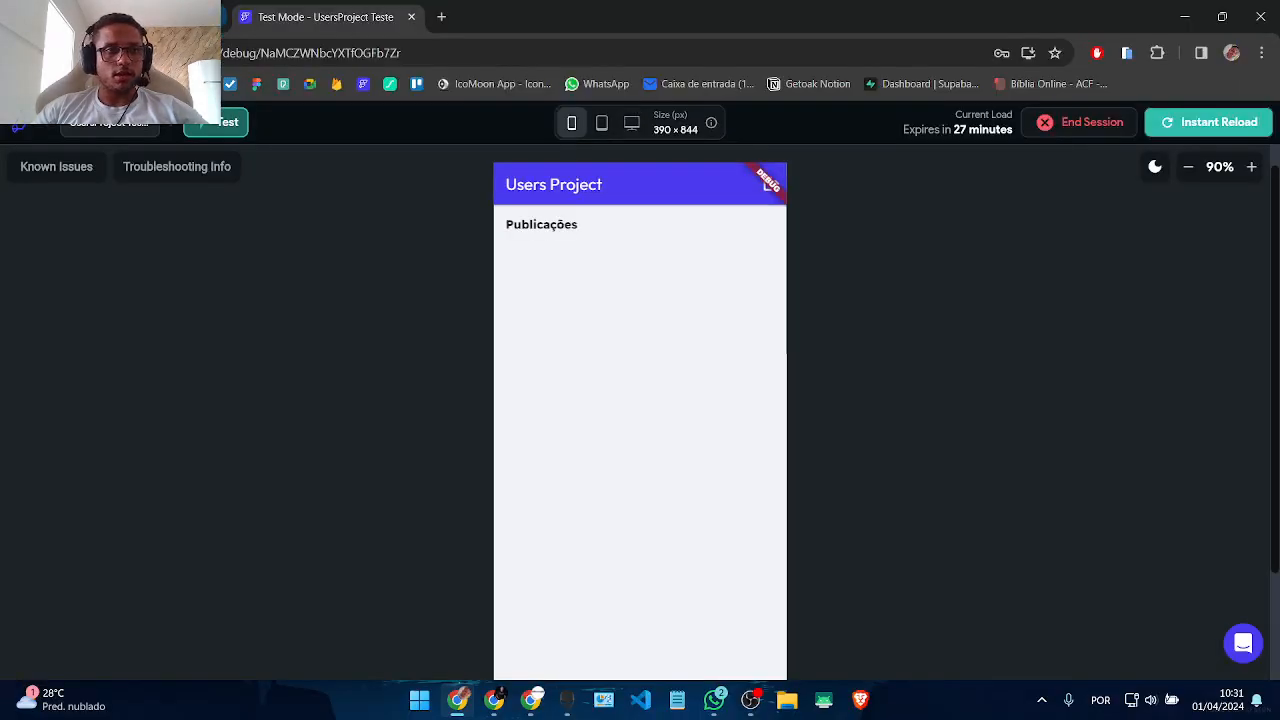
click(198, 17)
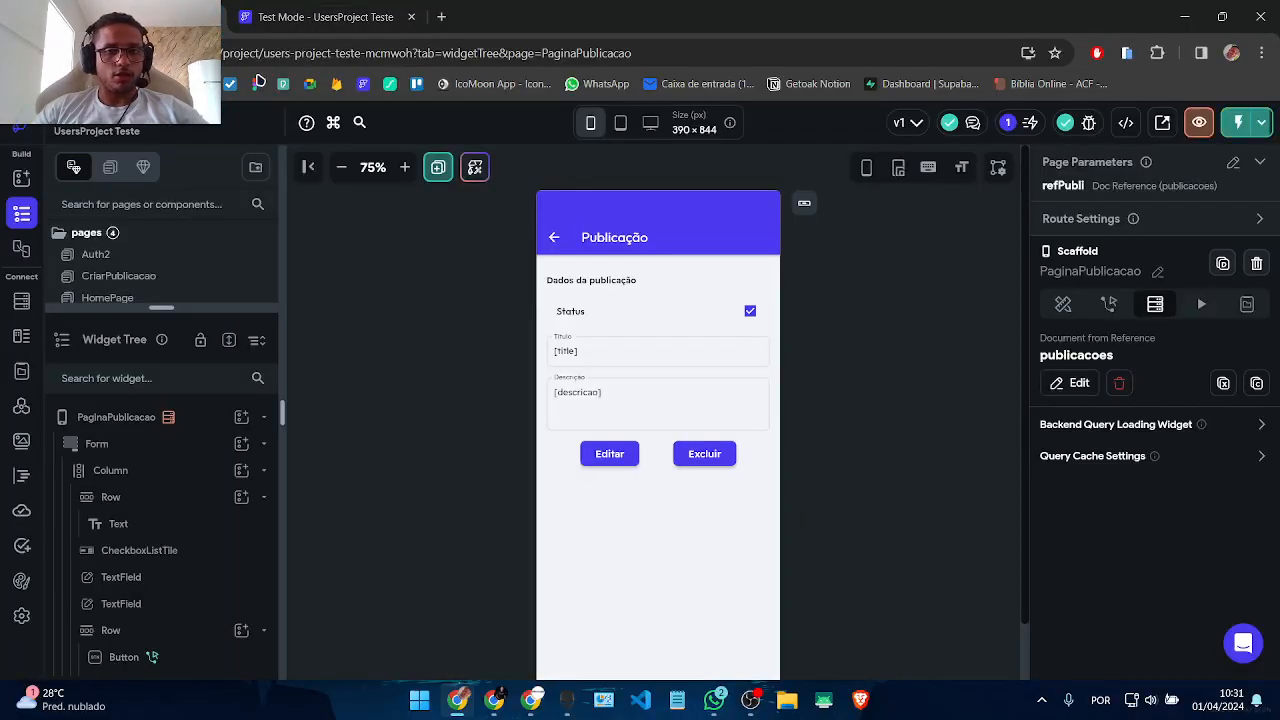
click(155, 297)
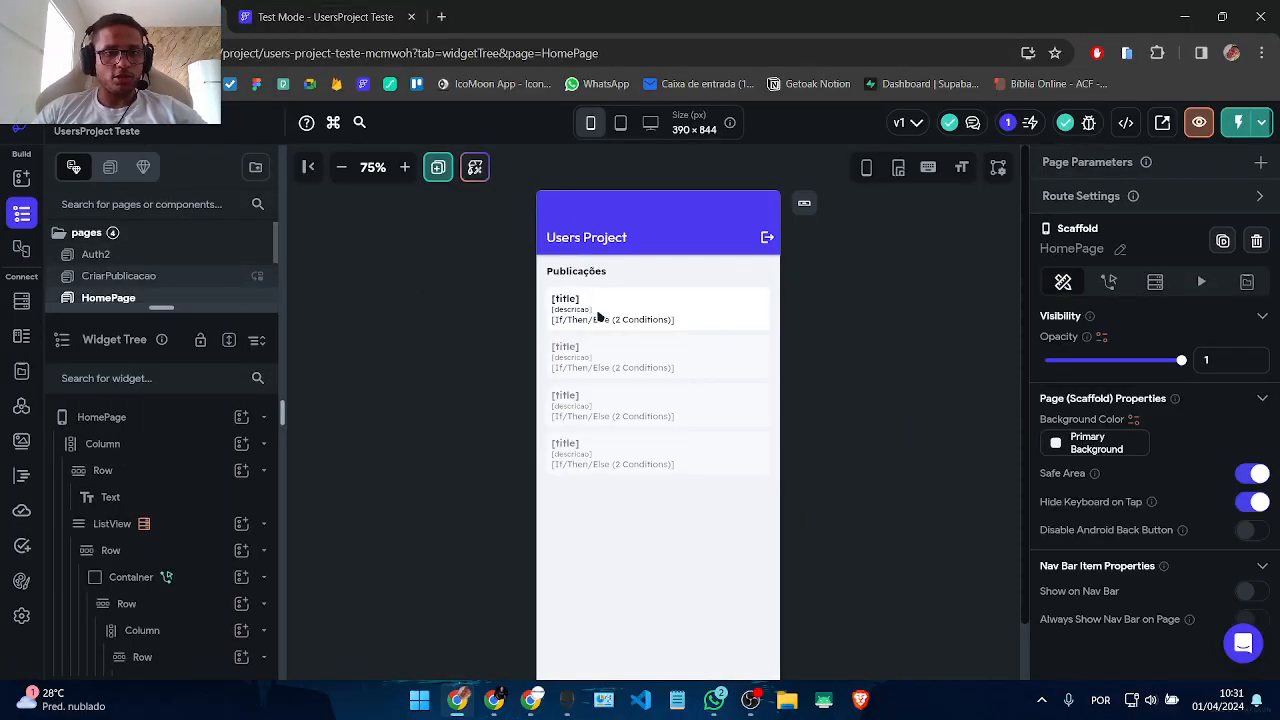
click(241, 418)
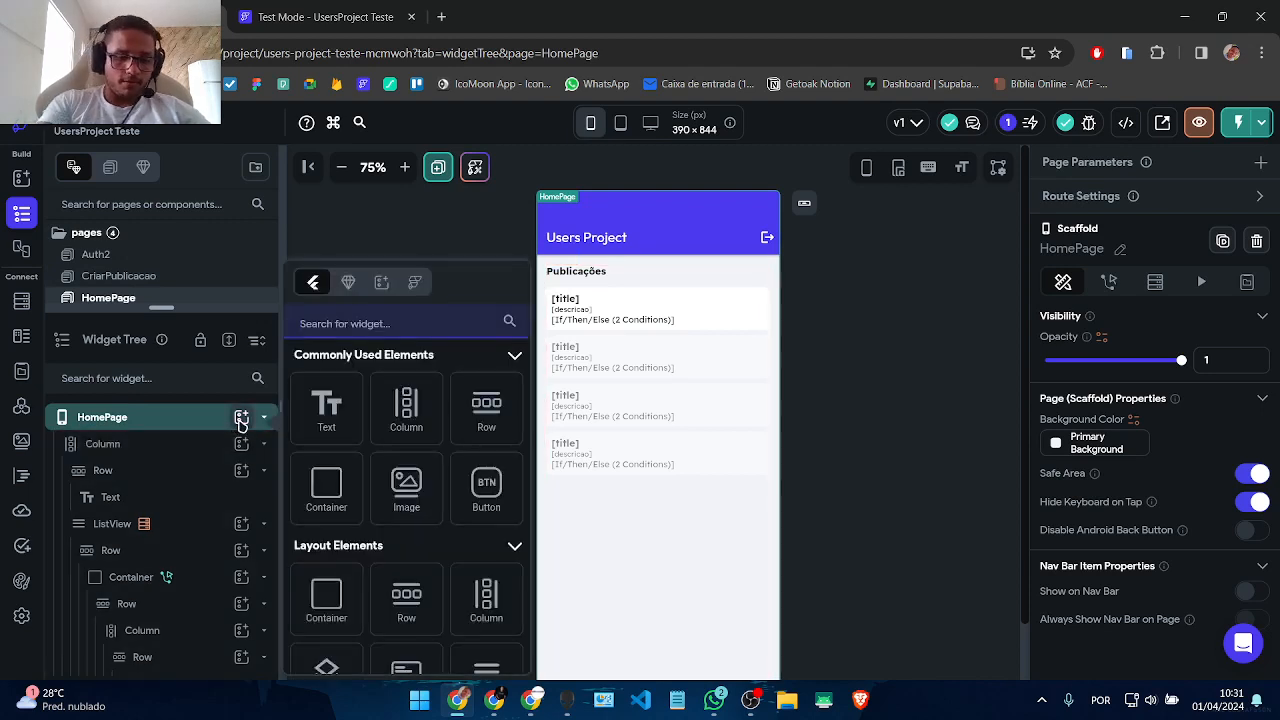
text(fab)
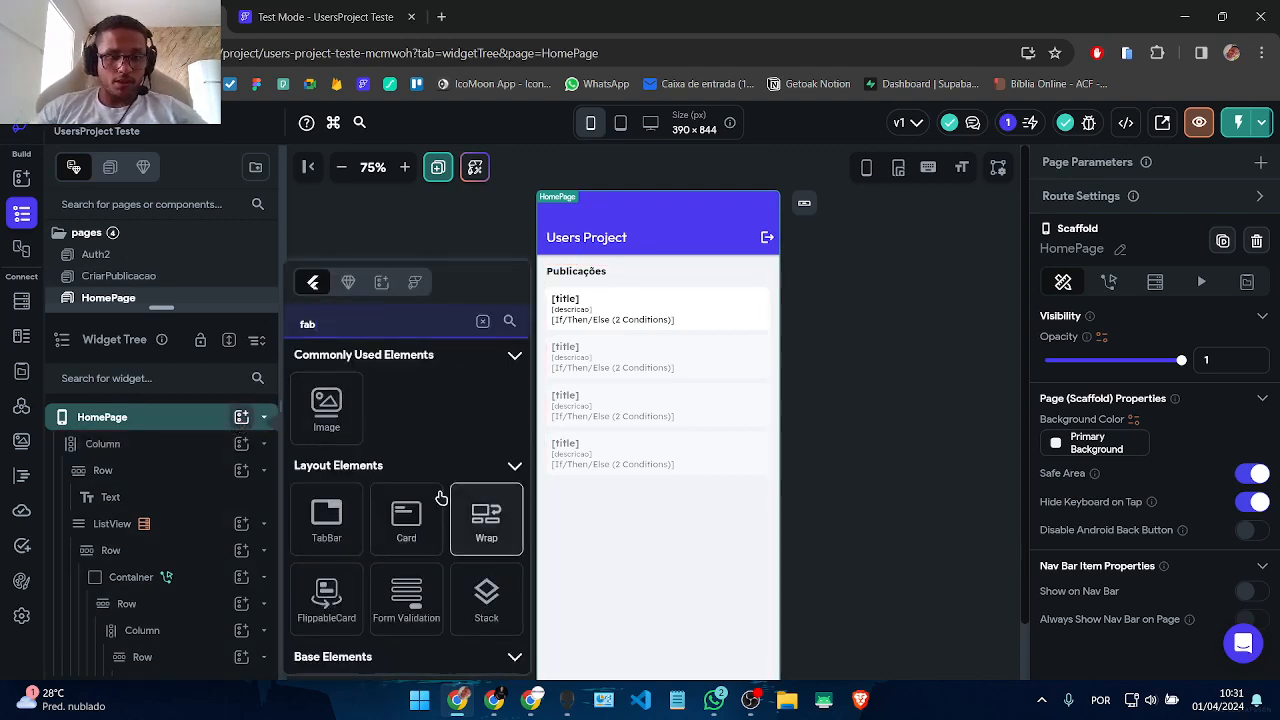
scroll(441, 497, down, 4)
scroll(440, 498, down, 4)
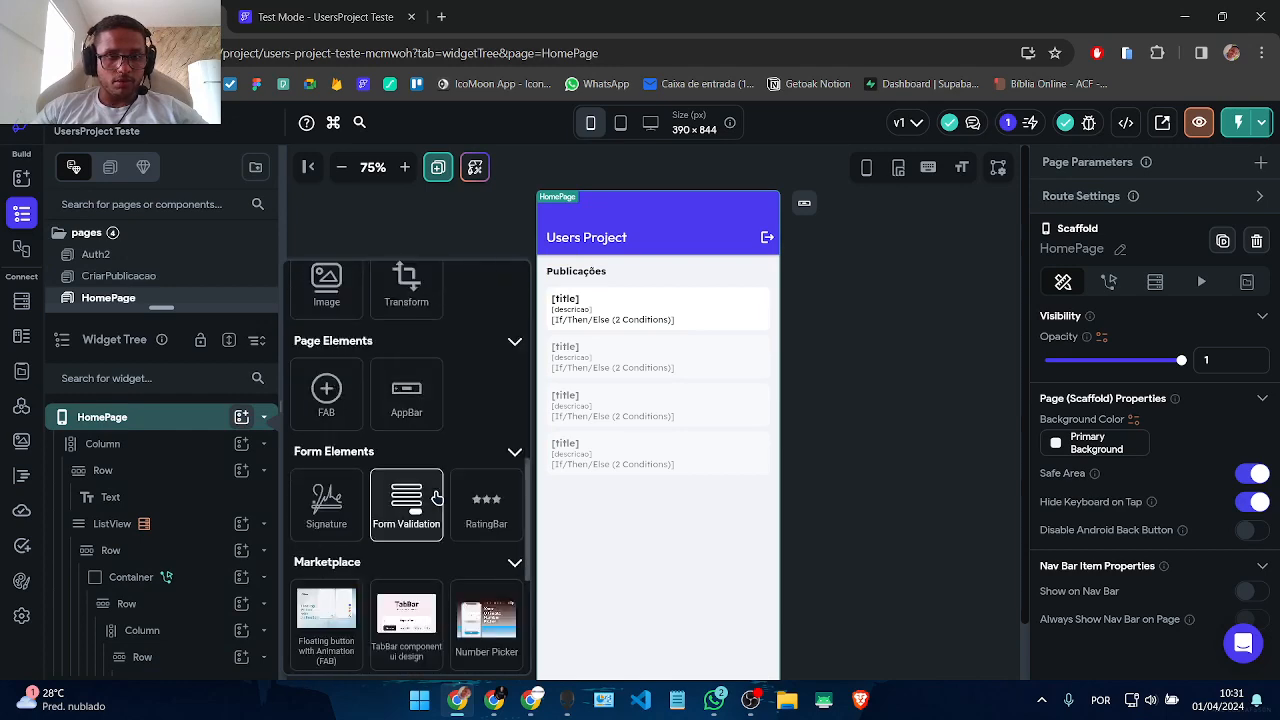
click(345, 414)
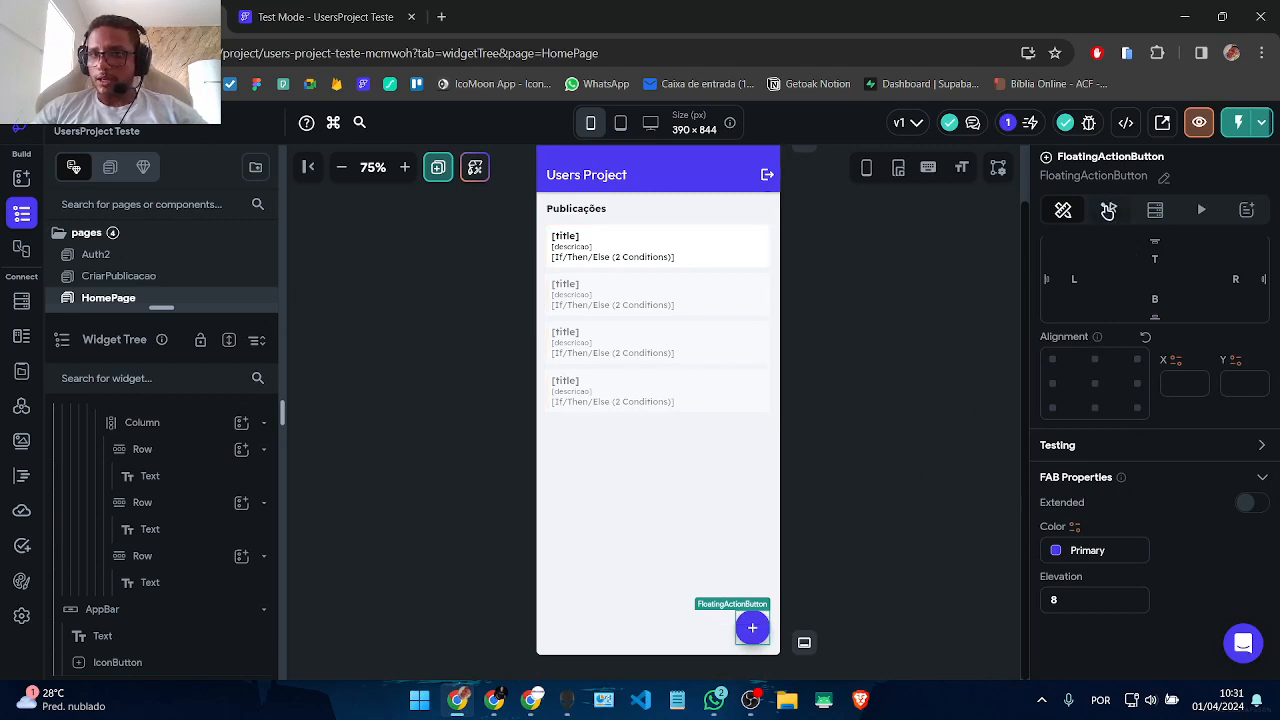
Step: Give the floating button a Navigate To action targeting the CriarPublicacao page
click(1108, 210)
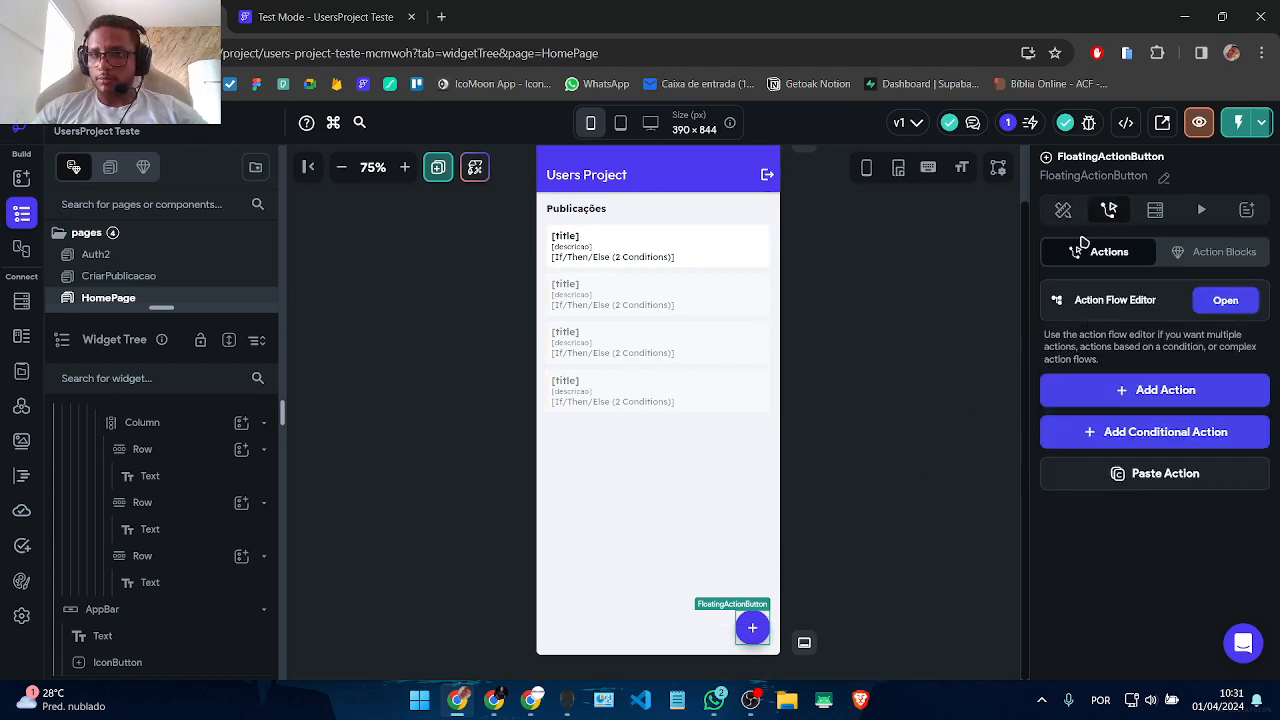
click(1158, 392)
scroll(1085, 485, down, 3)
click(1077, 411)
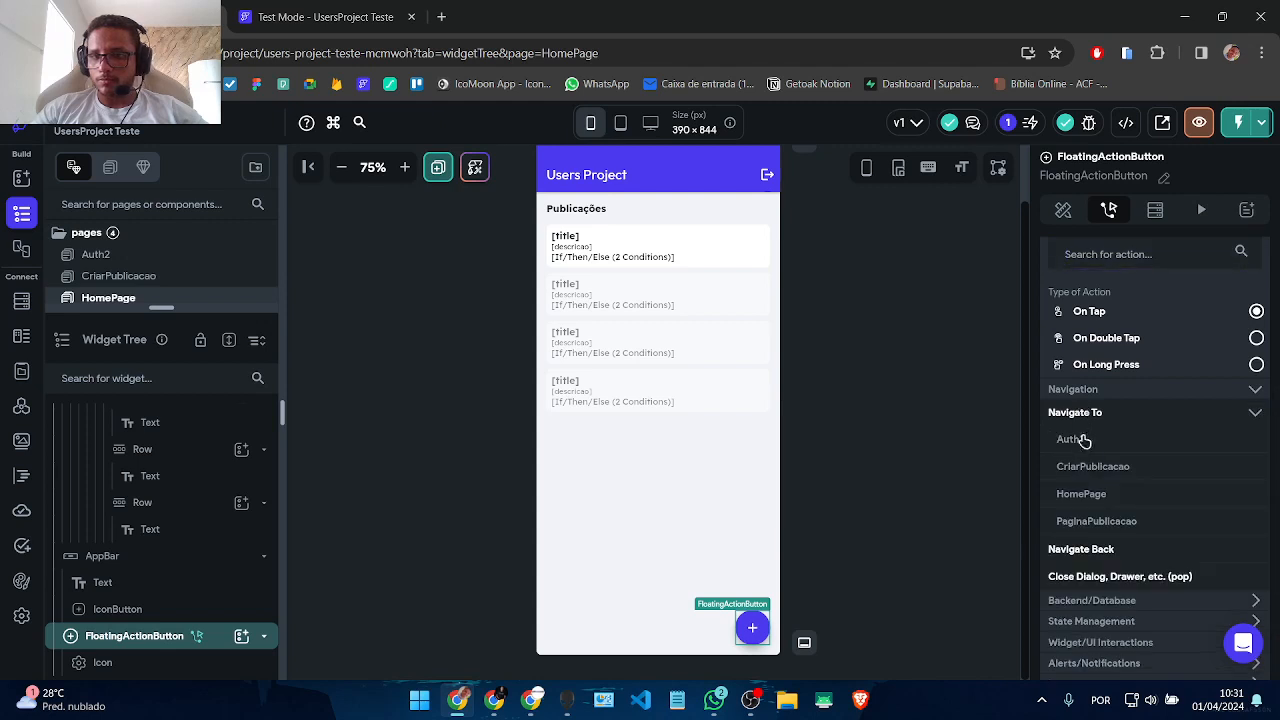
click(1092, 466)
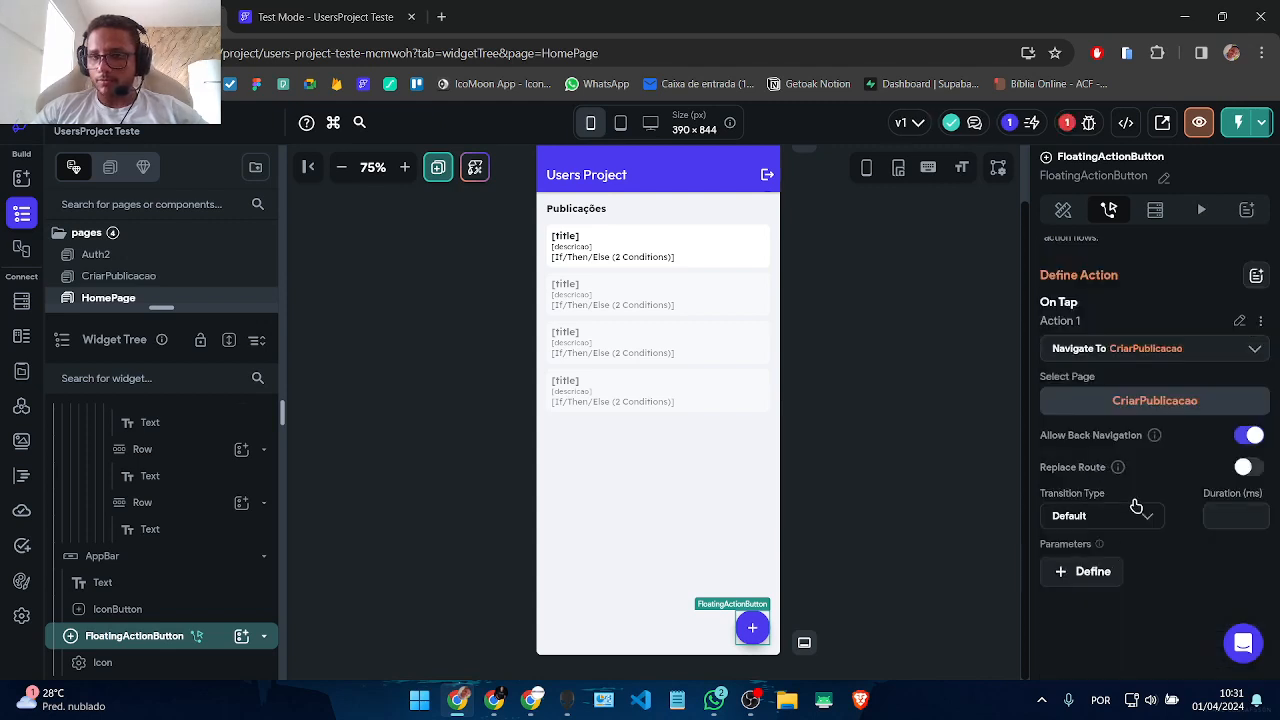
click(1001, 377)
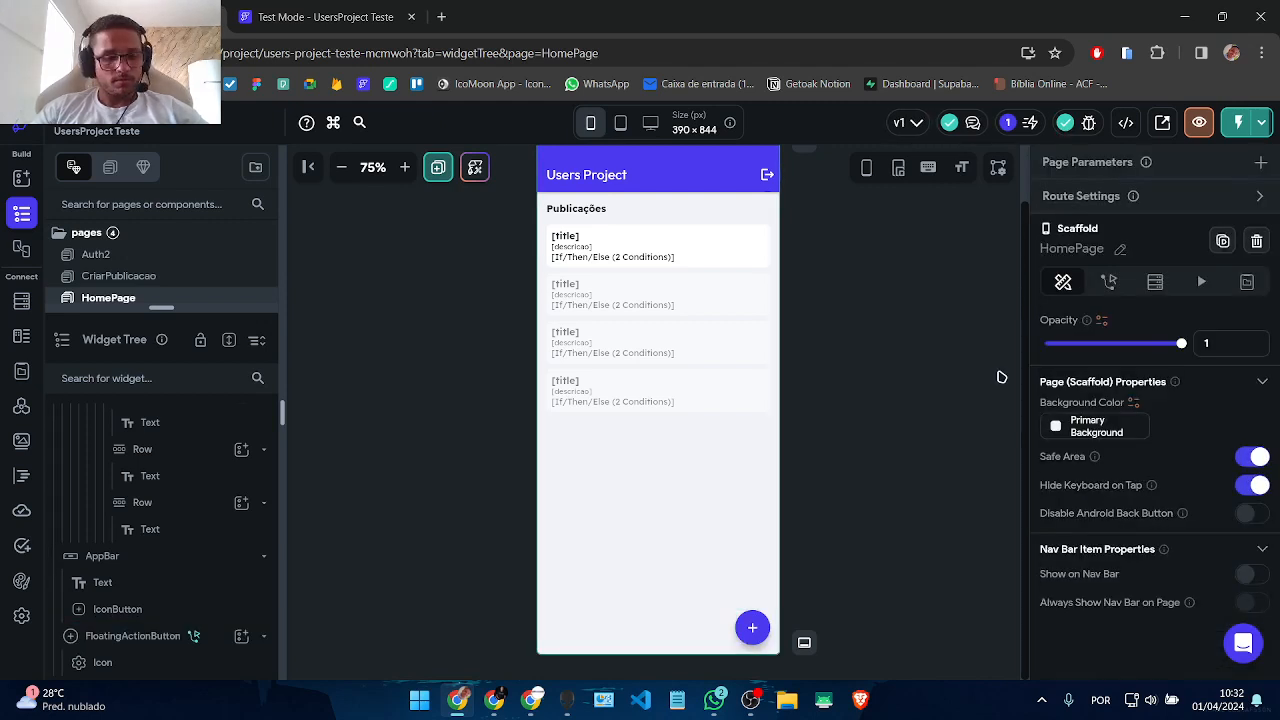
click(321, 8)
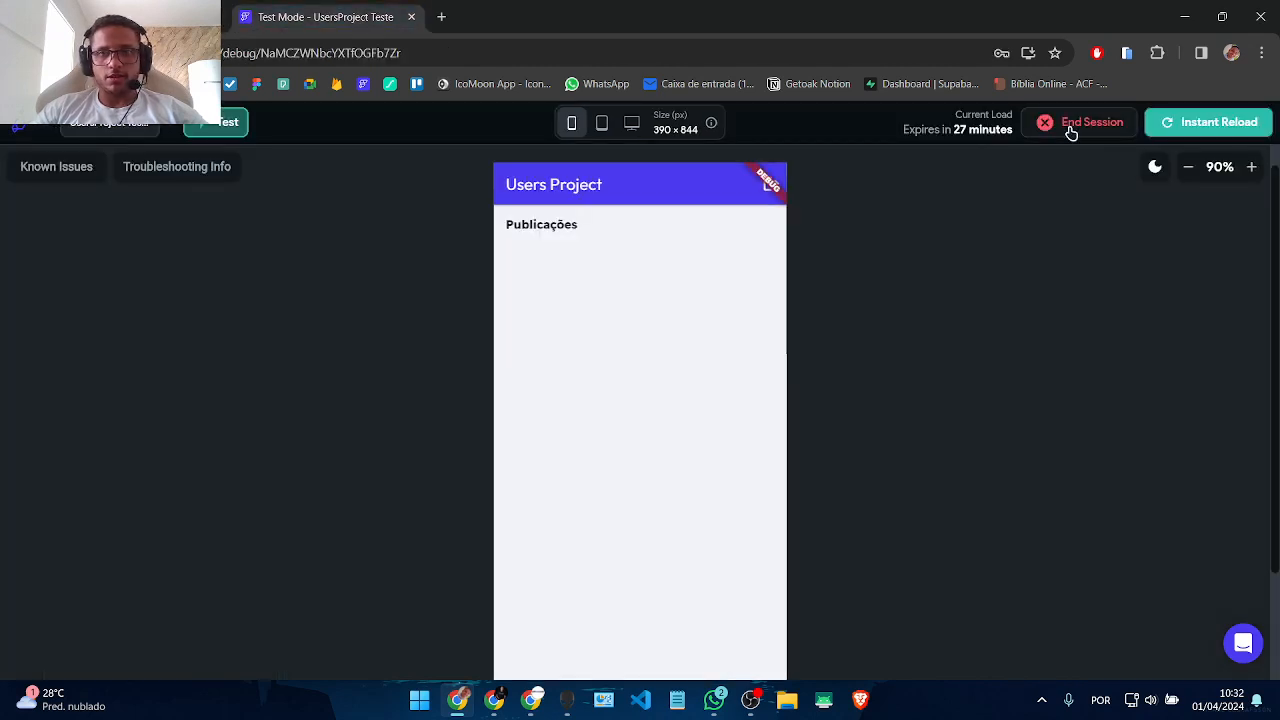
Step: Reload the test app in full screen so the new floating add button appears
click(1189, 124)
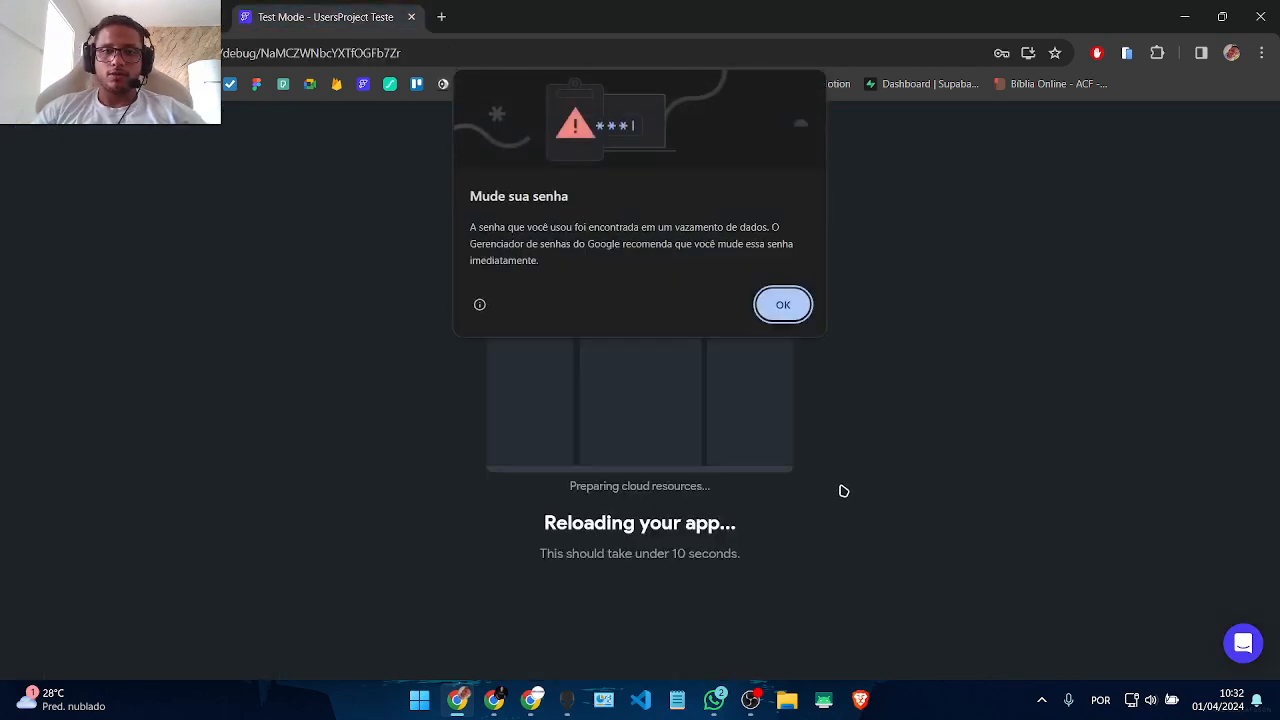
click(758, 312)
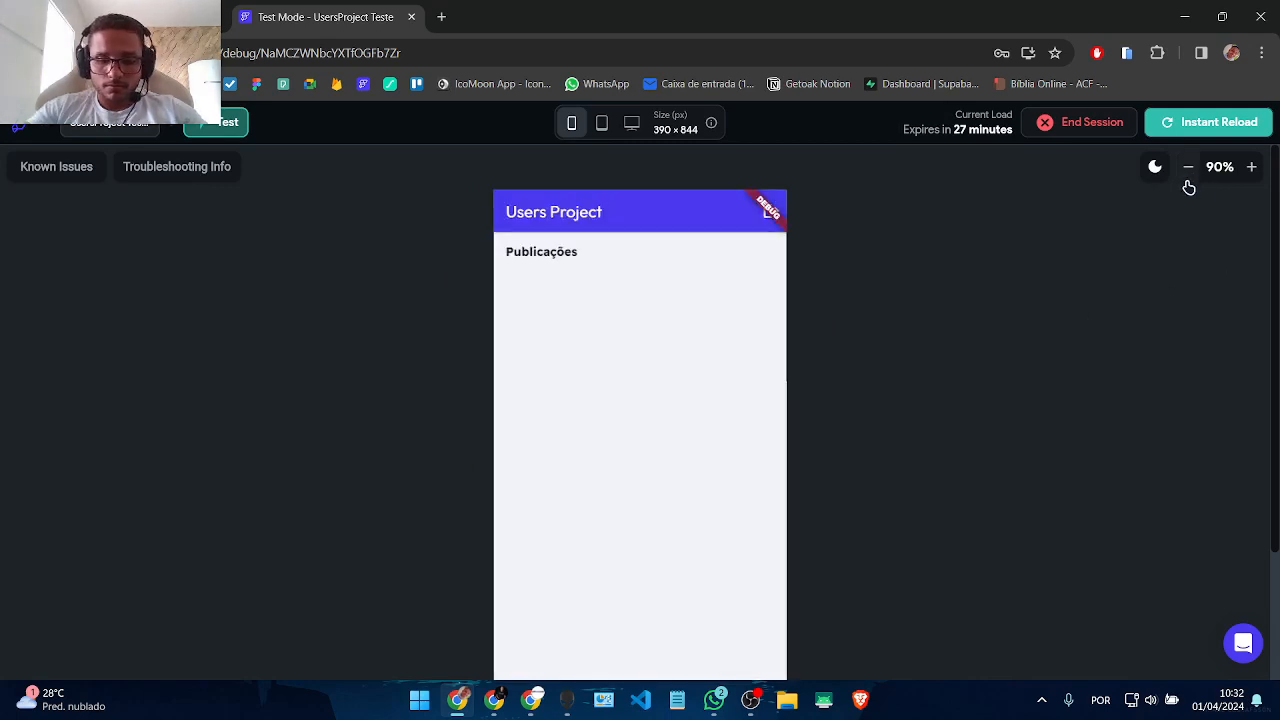
key(F11)
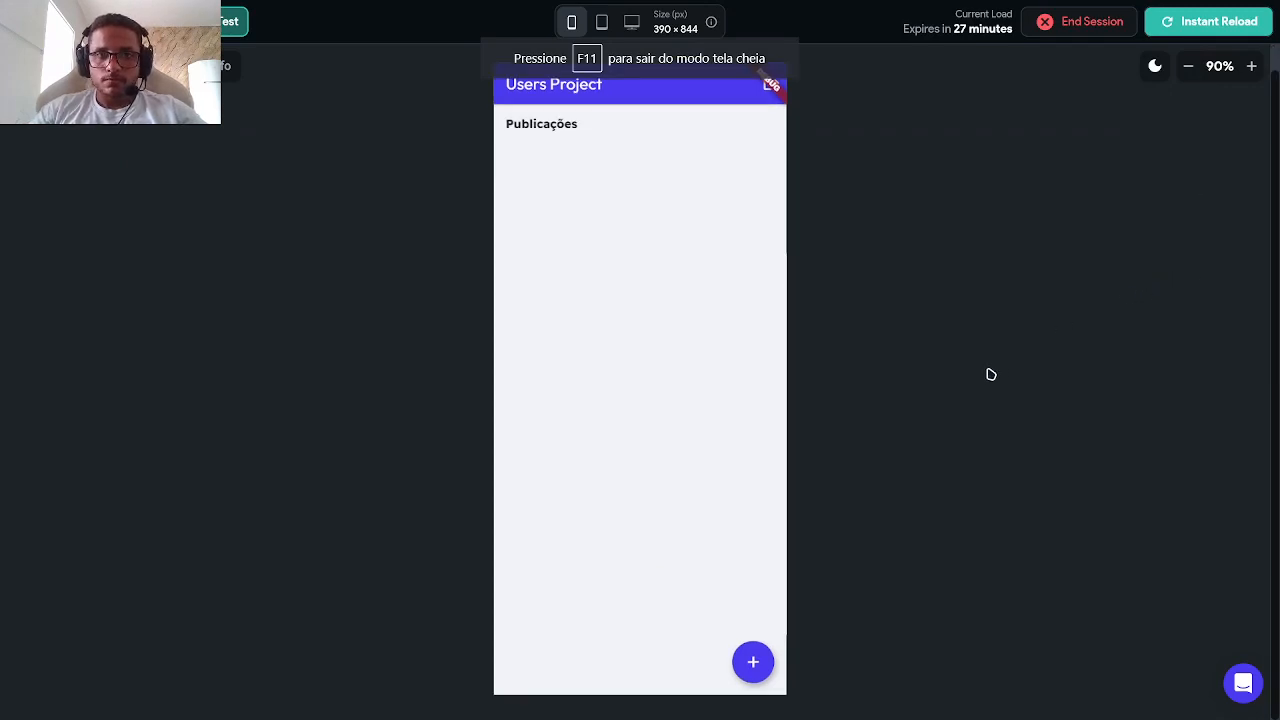
click(752, 662)
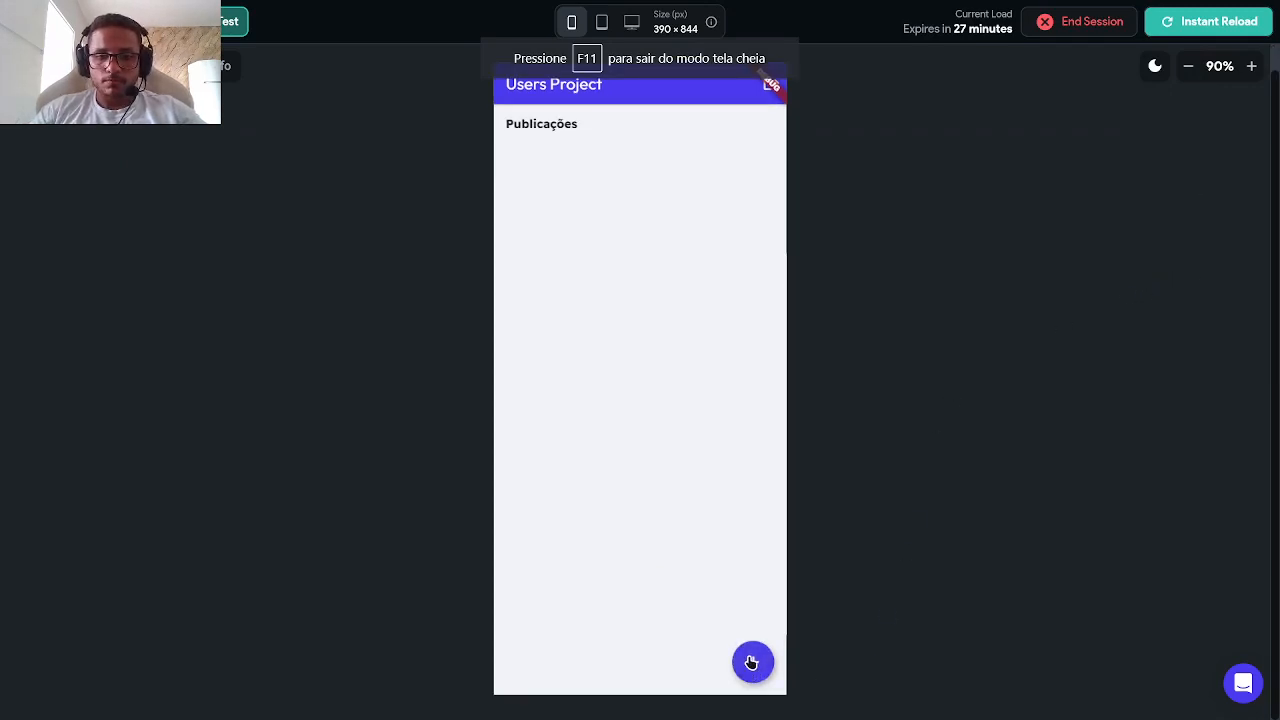
click(1171, 22)
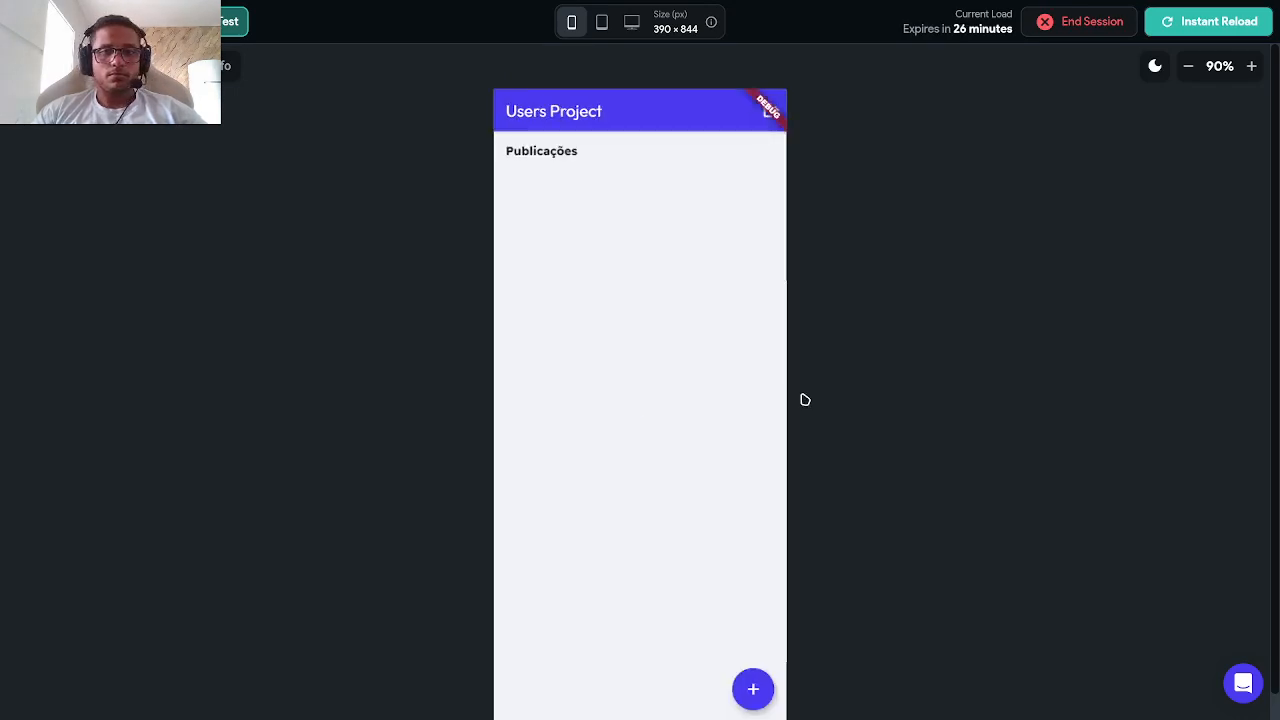
Step: Open the new publication form and type a first title and description draft
click(754, 687)
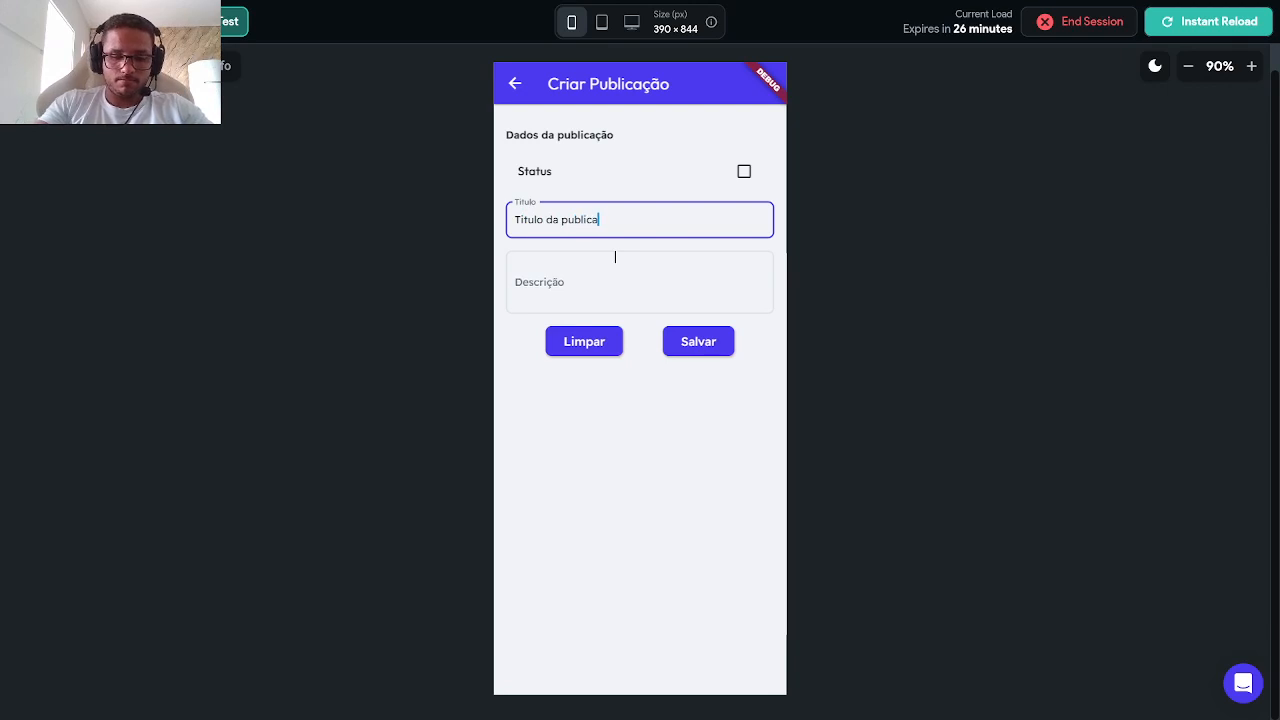
click(600, 273)
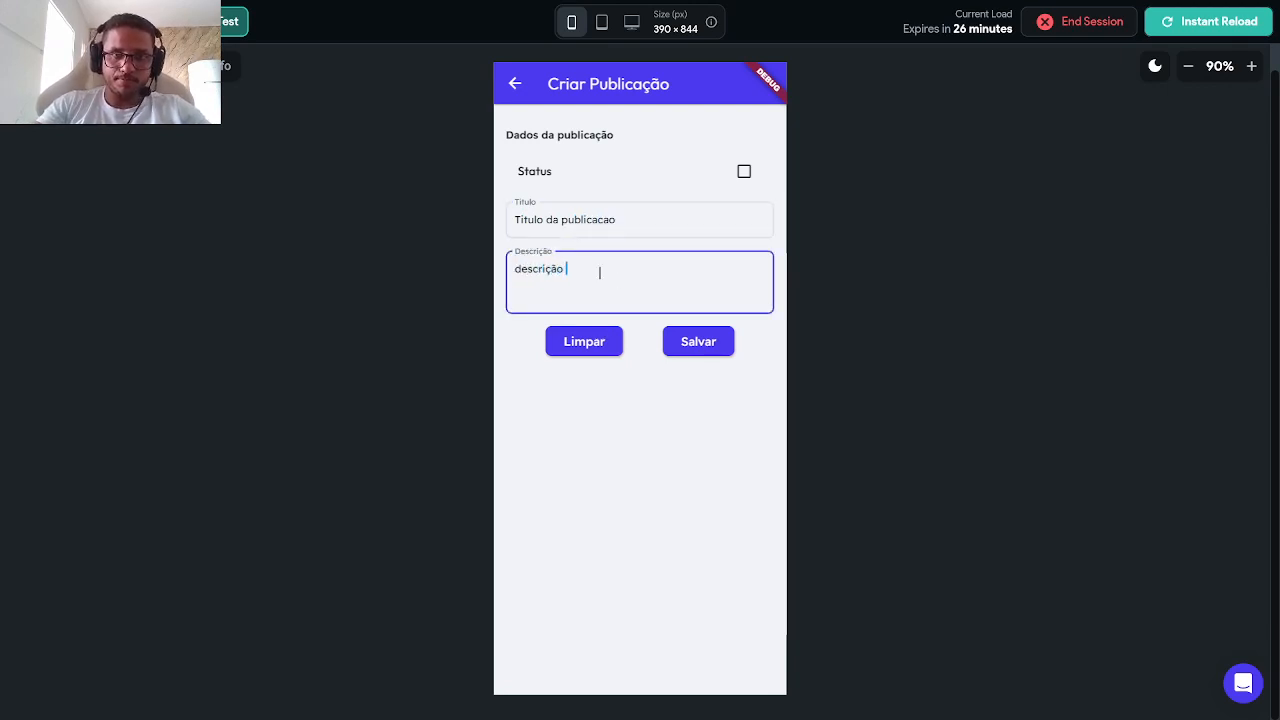
text(descrição da publicacao)
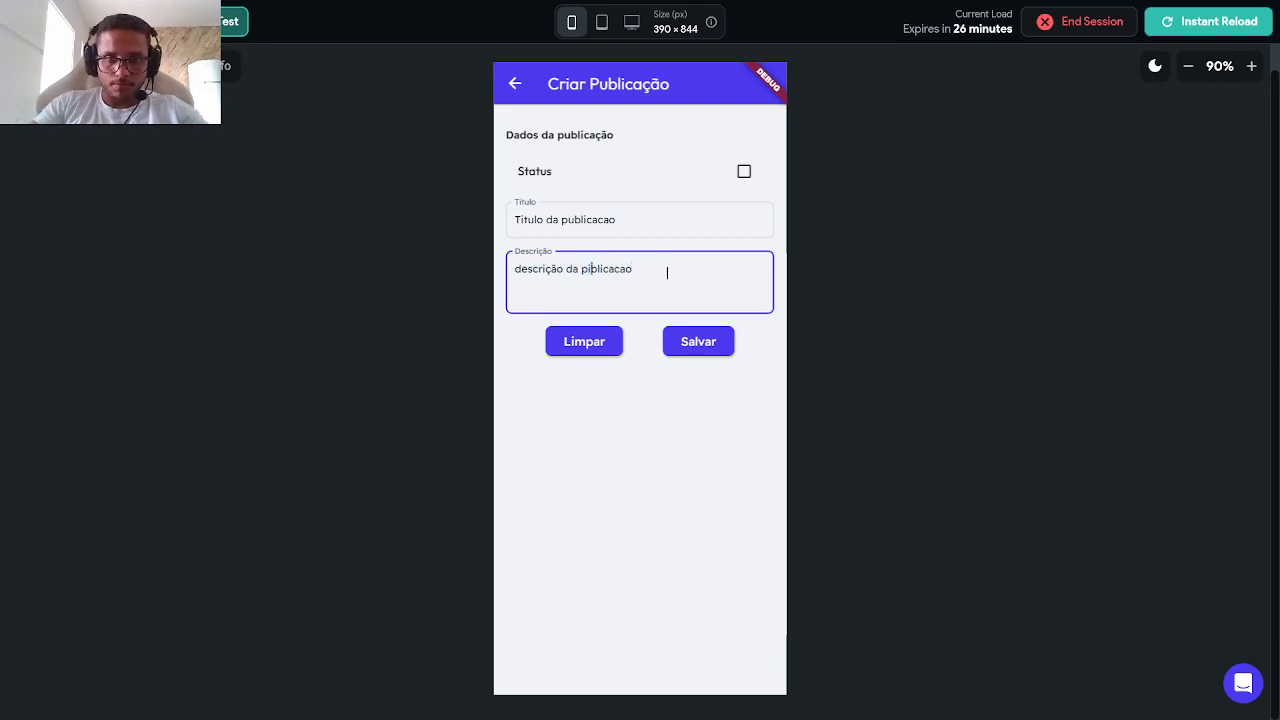
key(BackSpace)
text(iu)
key(BackSpace)
text(u)
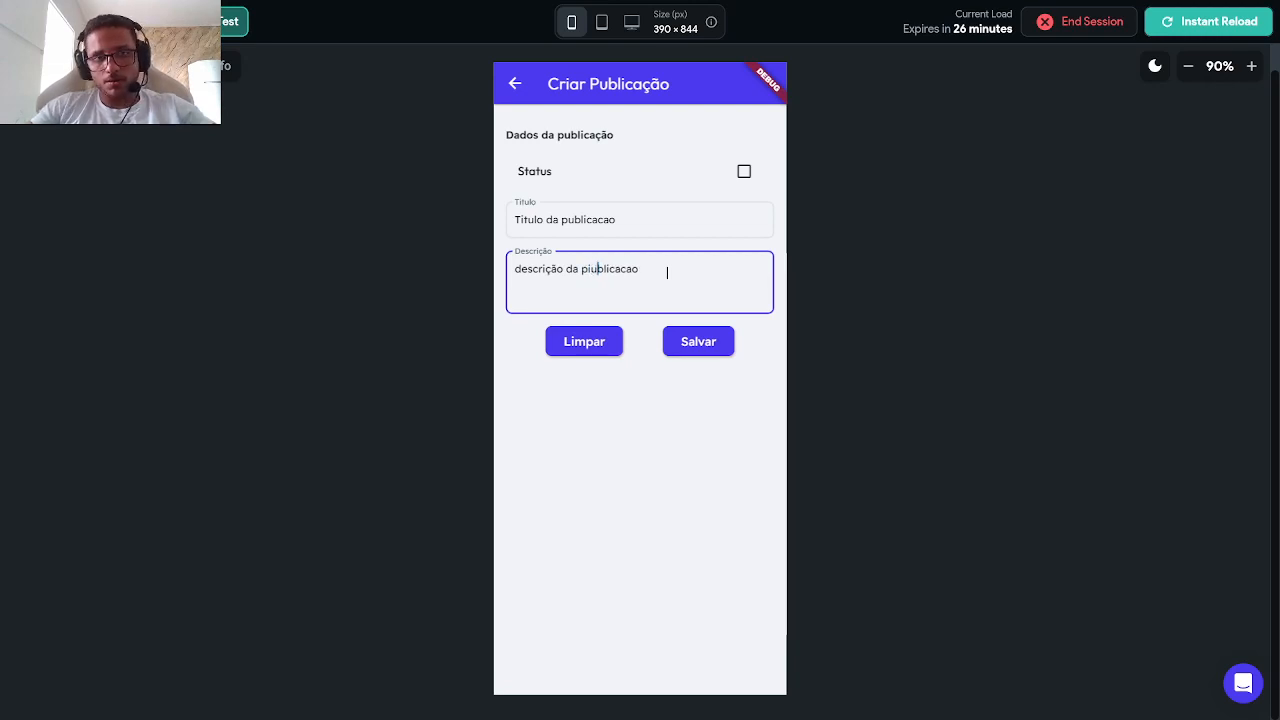
key(BackSpace)
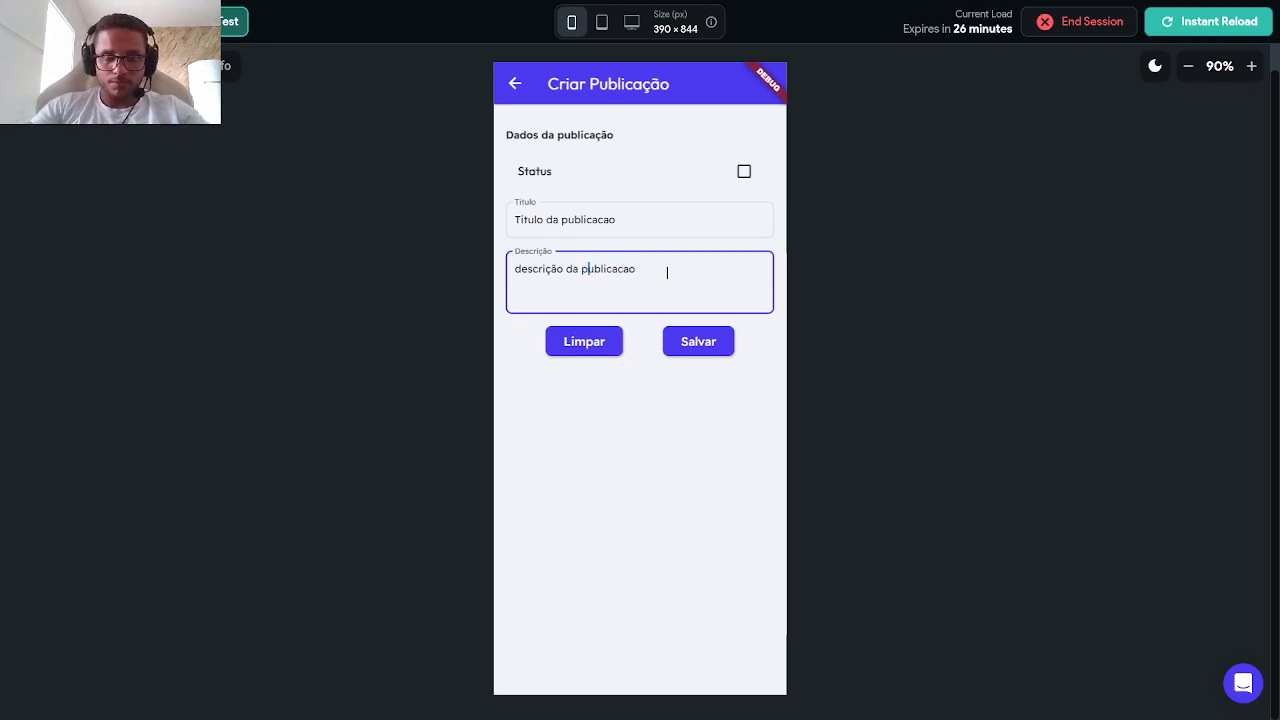
Step: Clear the form, enter 'Titulo teste' and 'descricao teste', and save the publication
click(590, 344)
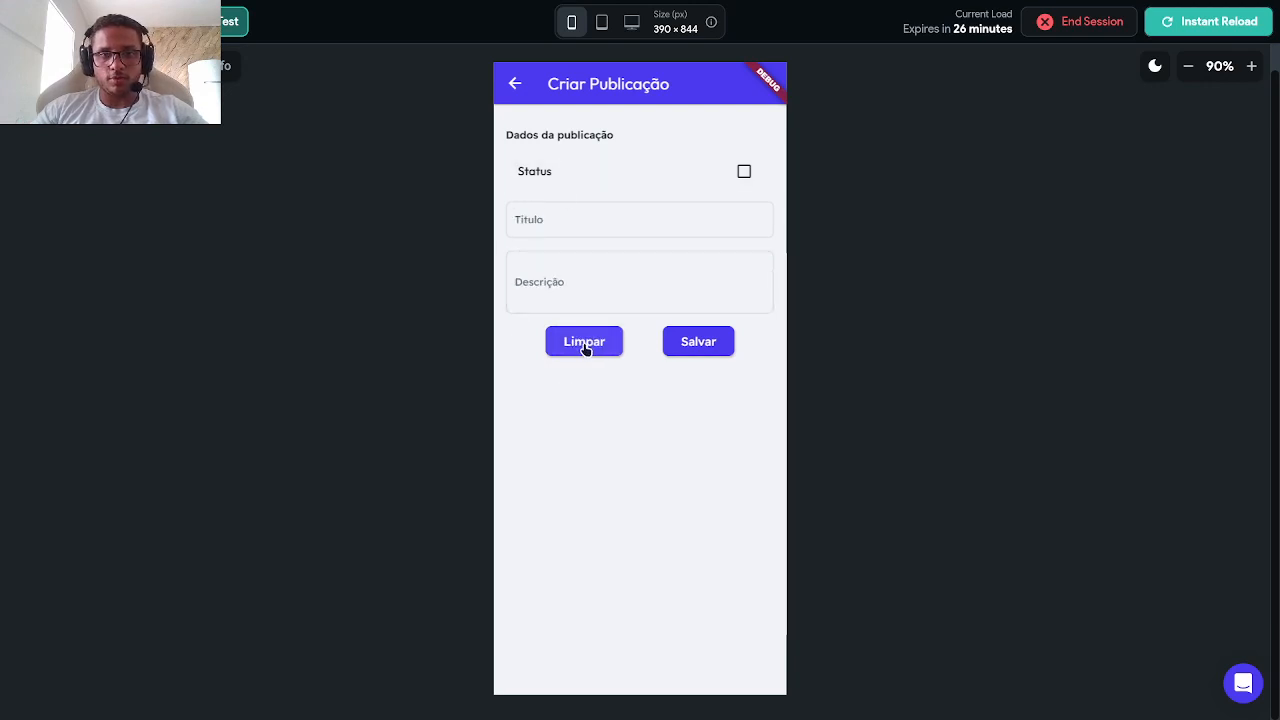
click(591, 233)
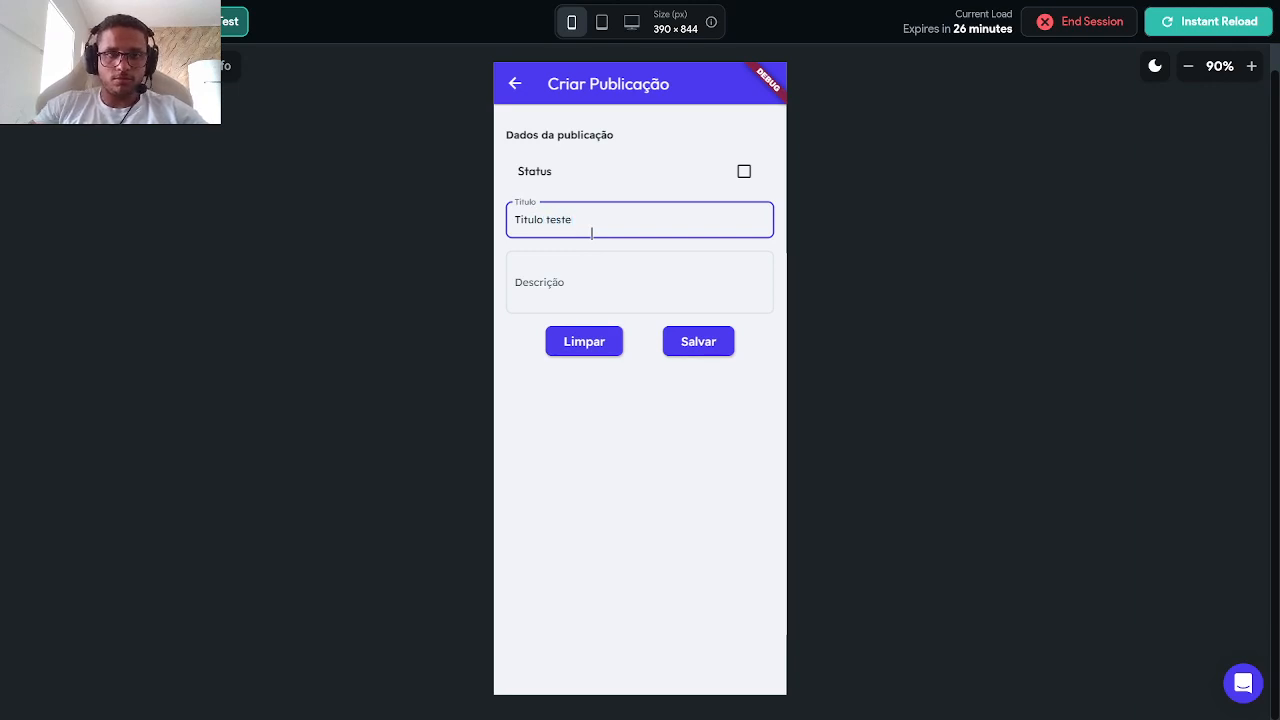
click(585, 260)
text(descrica)
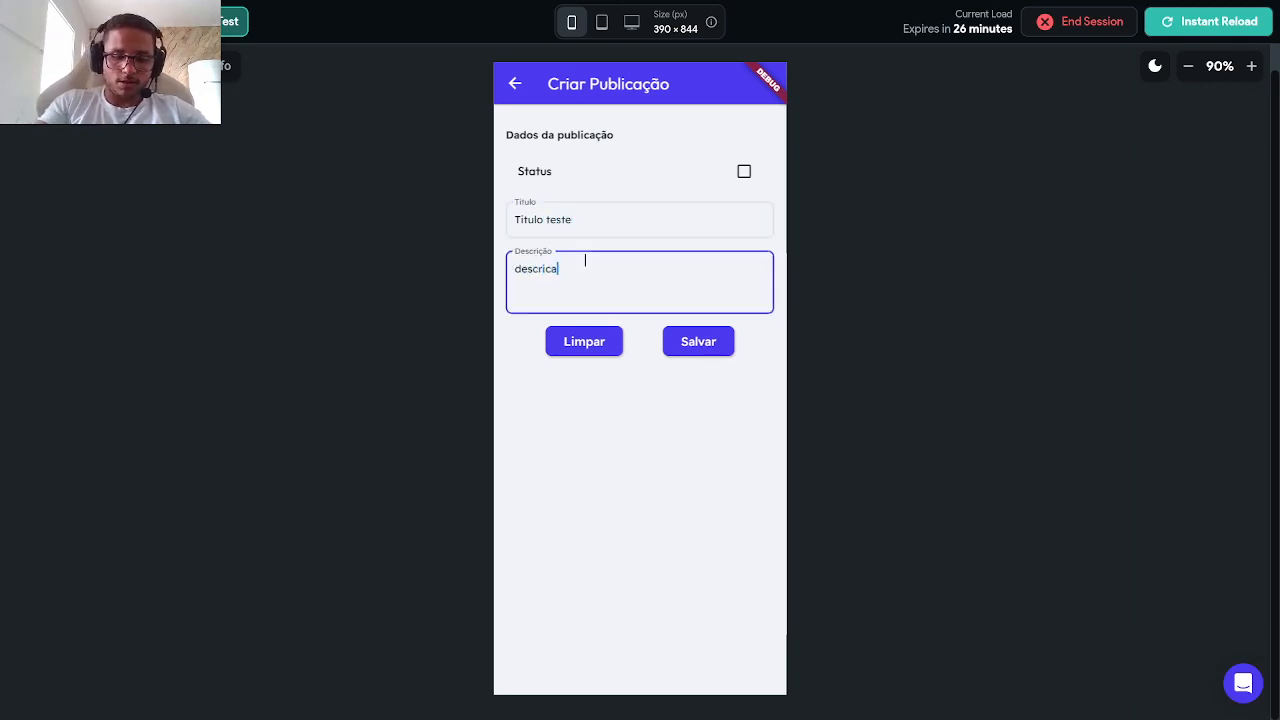
text(o teste)
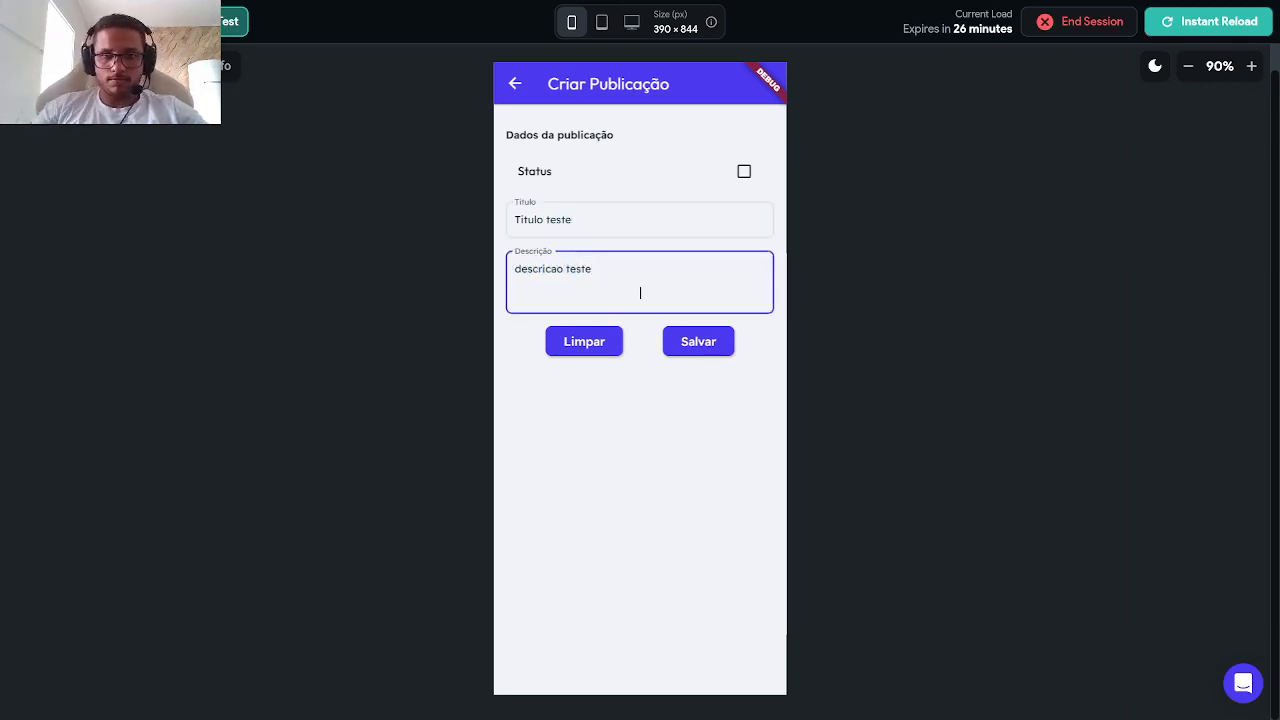
click(708, 354)
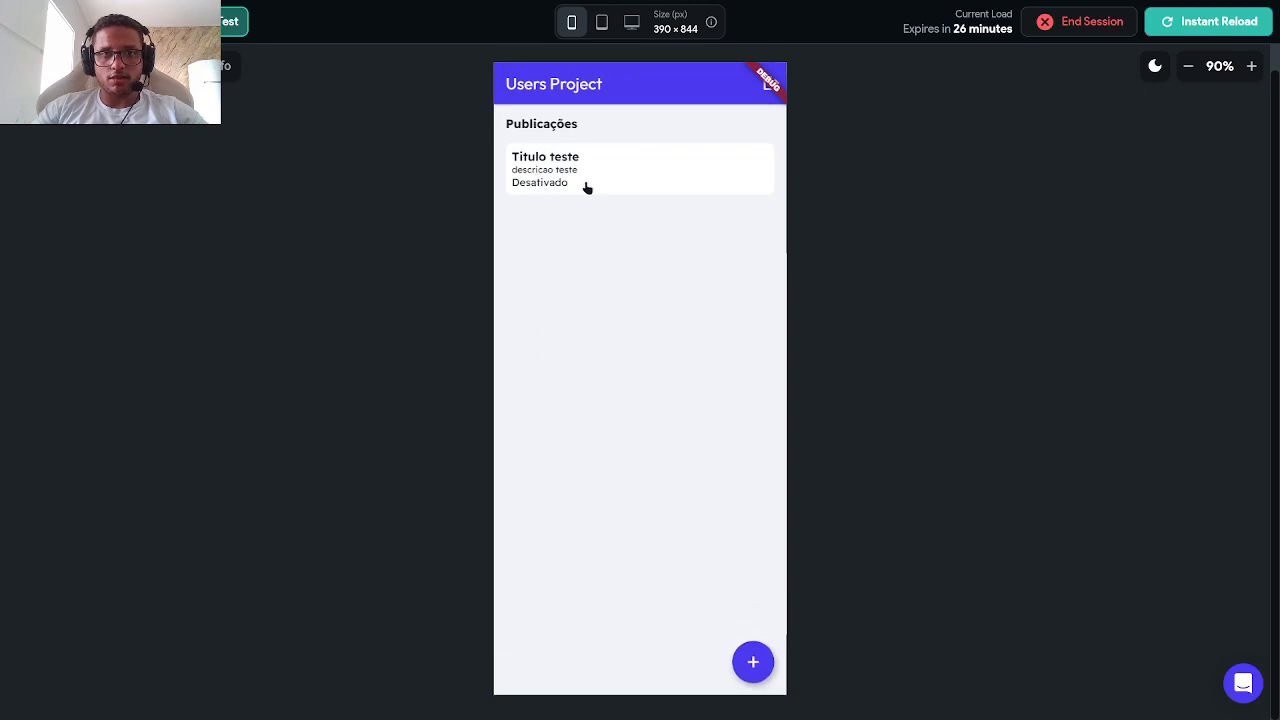
Step: Change the post to 'Titulo teste alterar' / 'descricao teste alterado', mark it active, and save
click(538, 196)
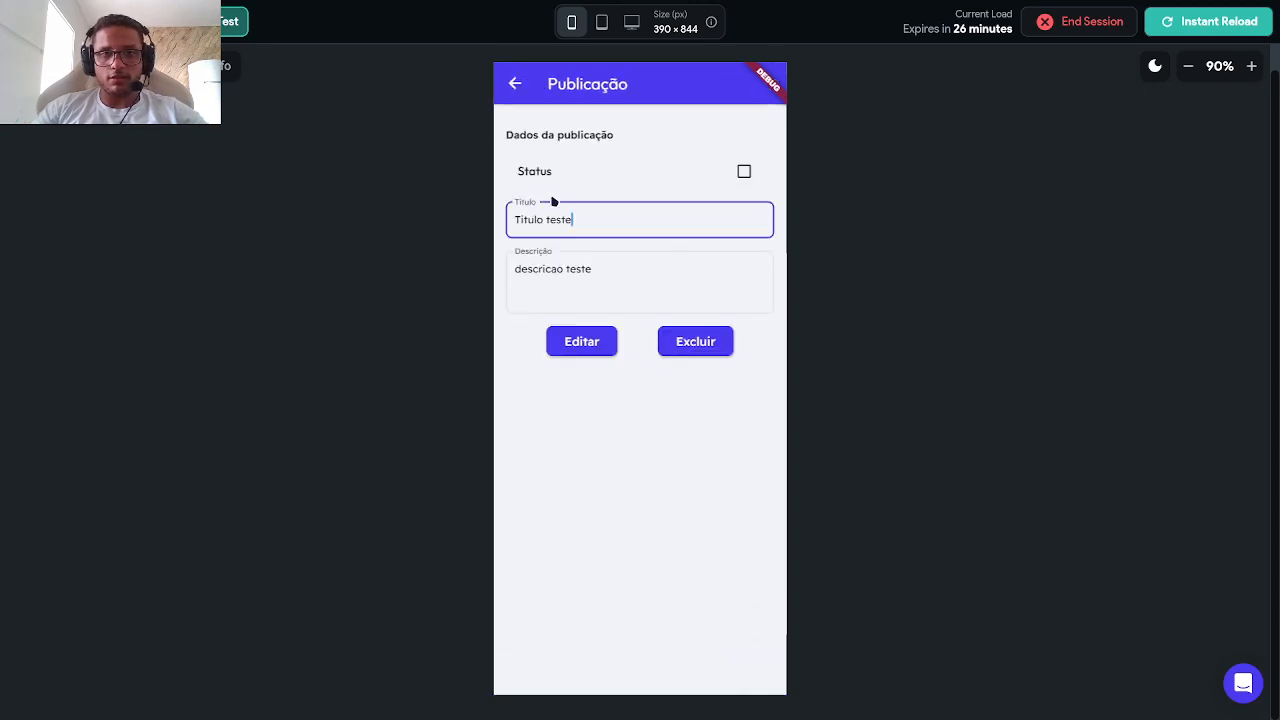
click(514, 84)
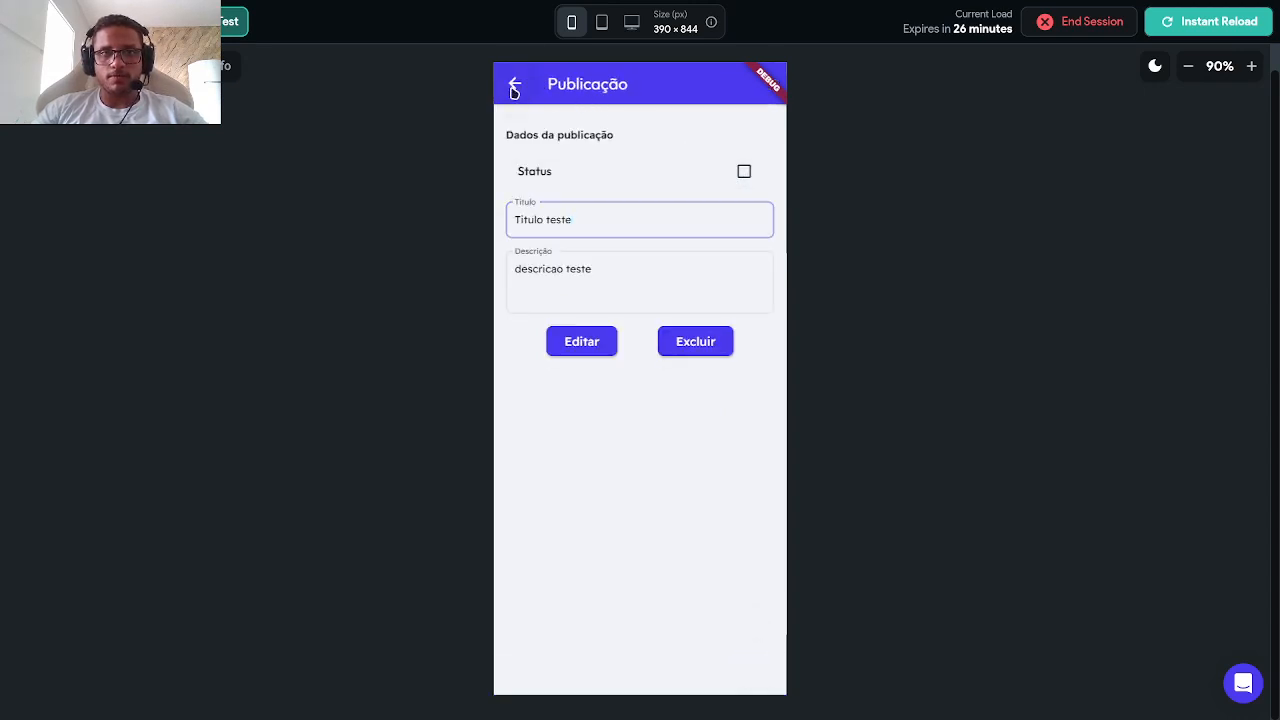
click(592, 191)
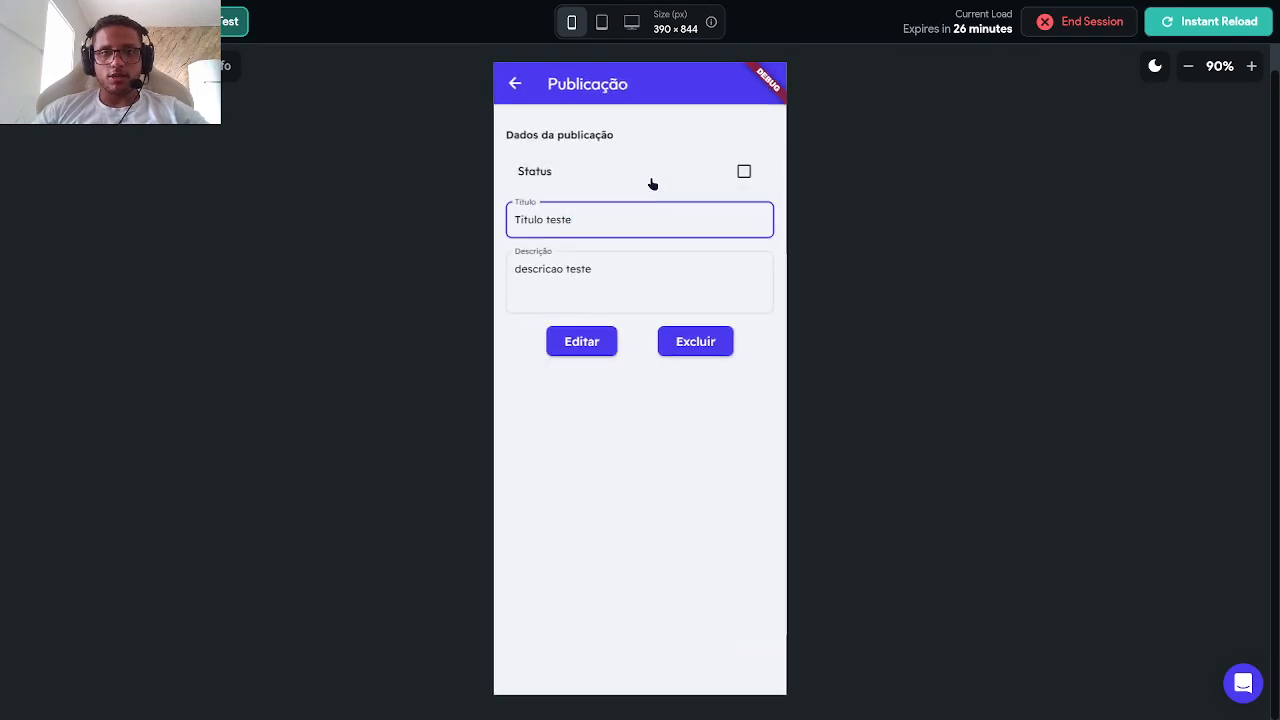
click(744, 171)
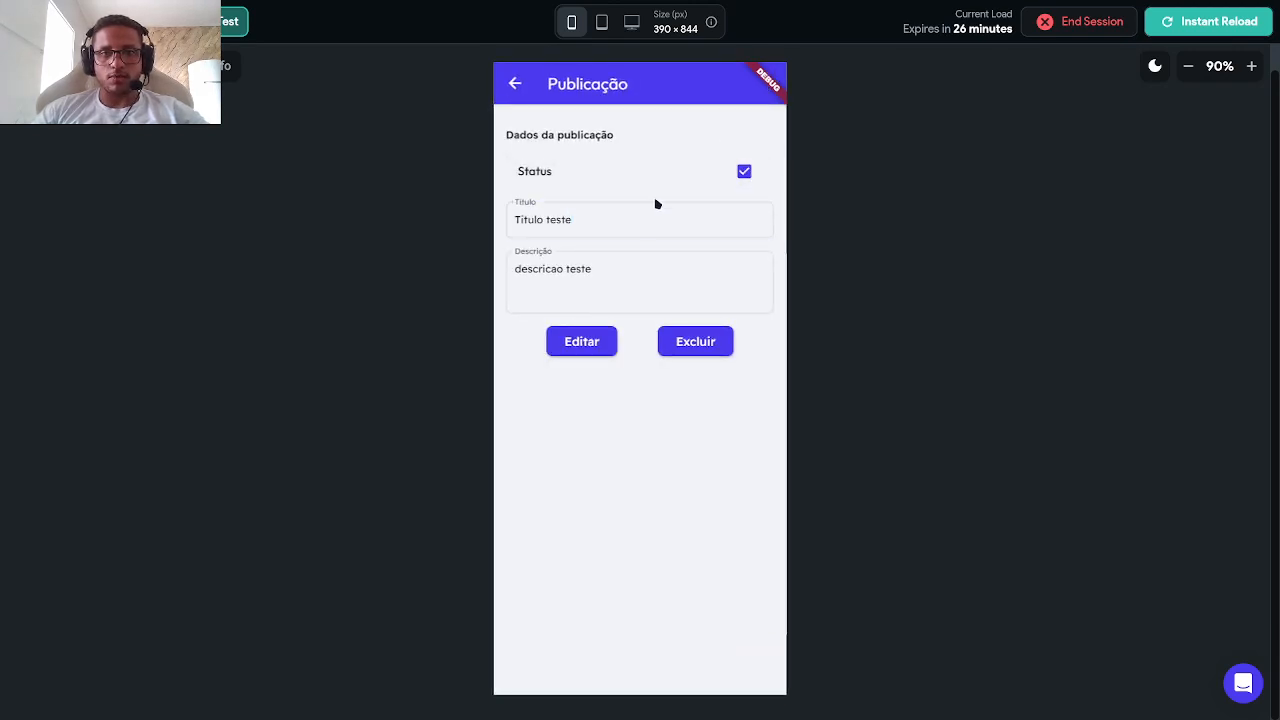
click(643, 224)
text(alterar)
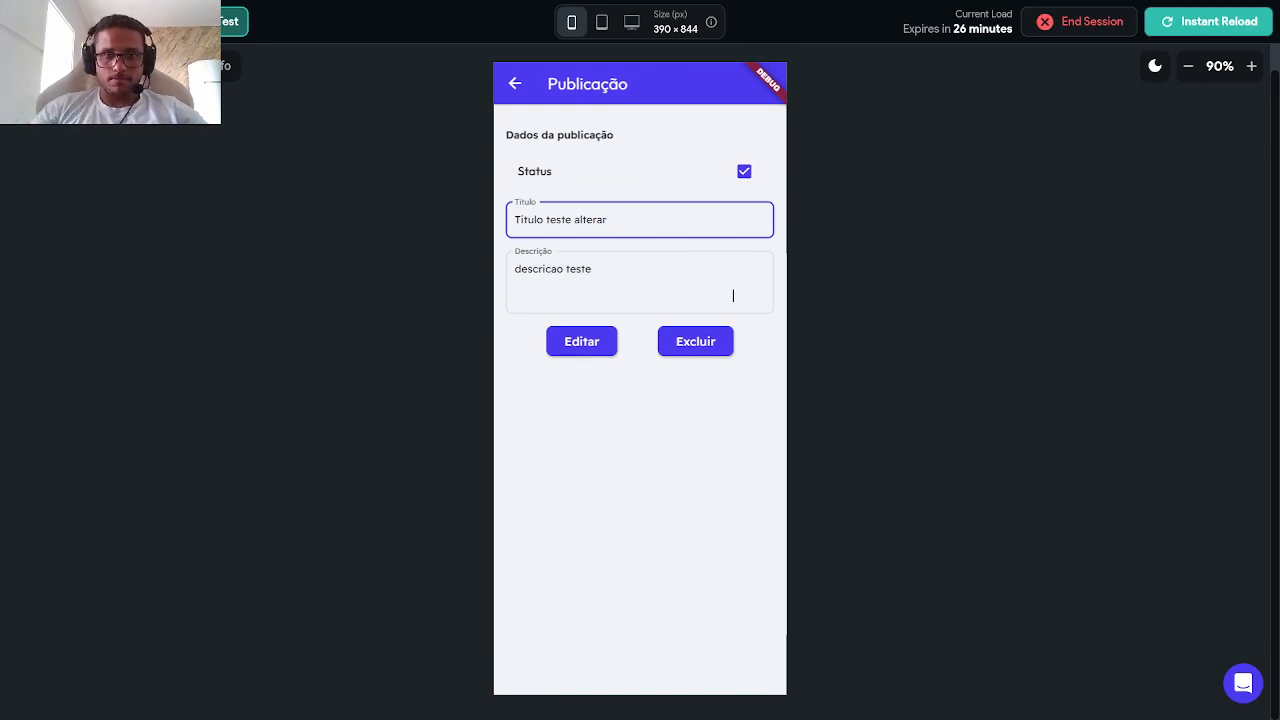
text(gtera)
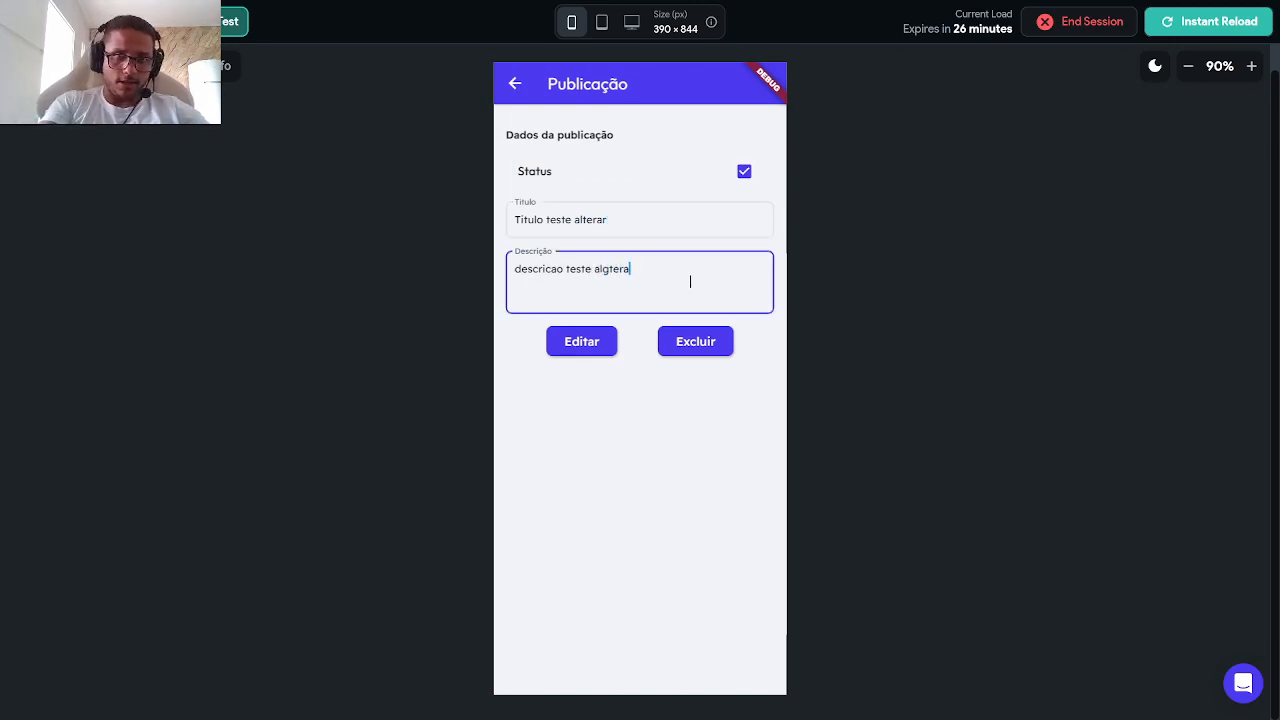
text(dtera)
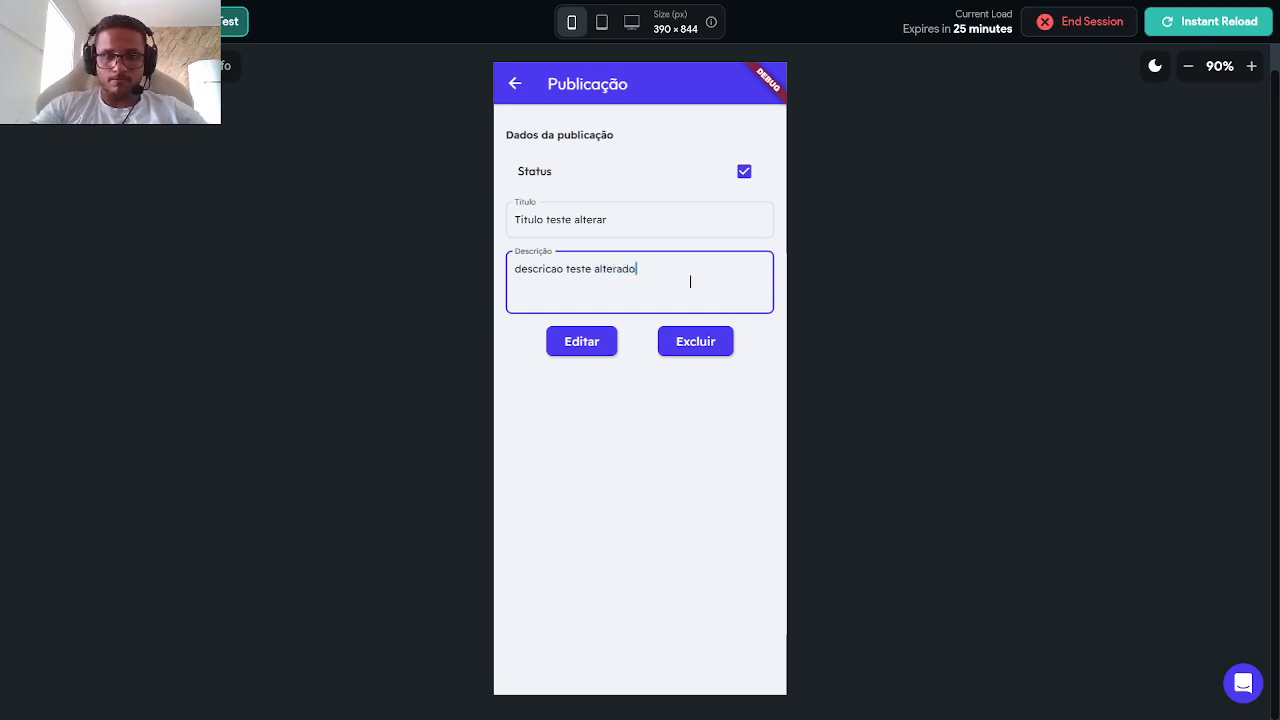
click(589, 340)
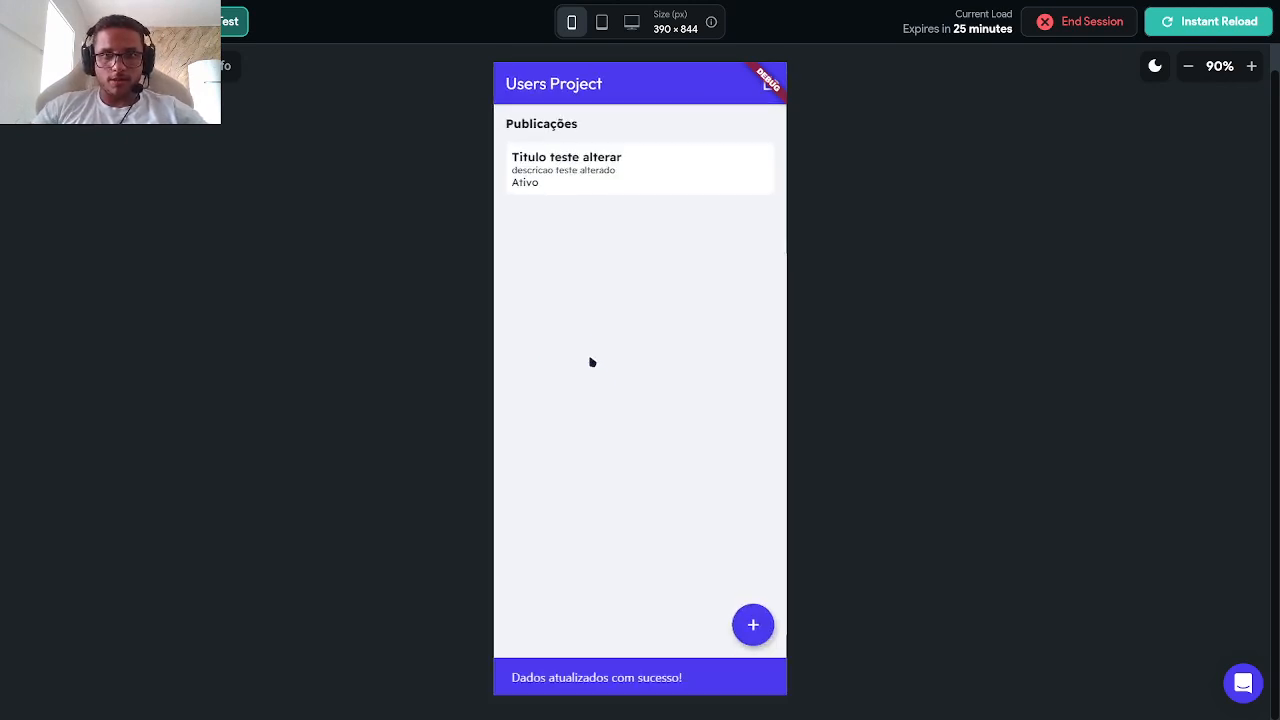
Step: Create an active post 'outro teste' with description 'descricao' and open its details
click(526, 190)
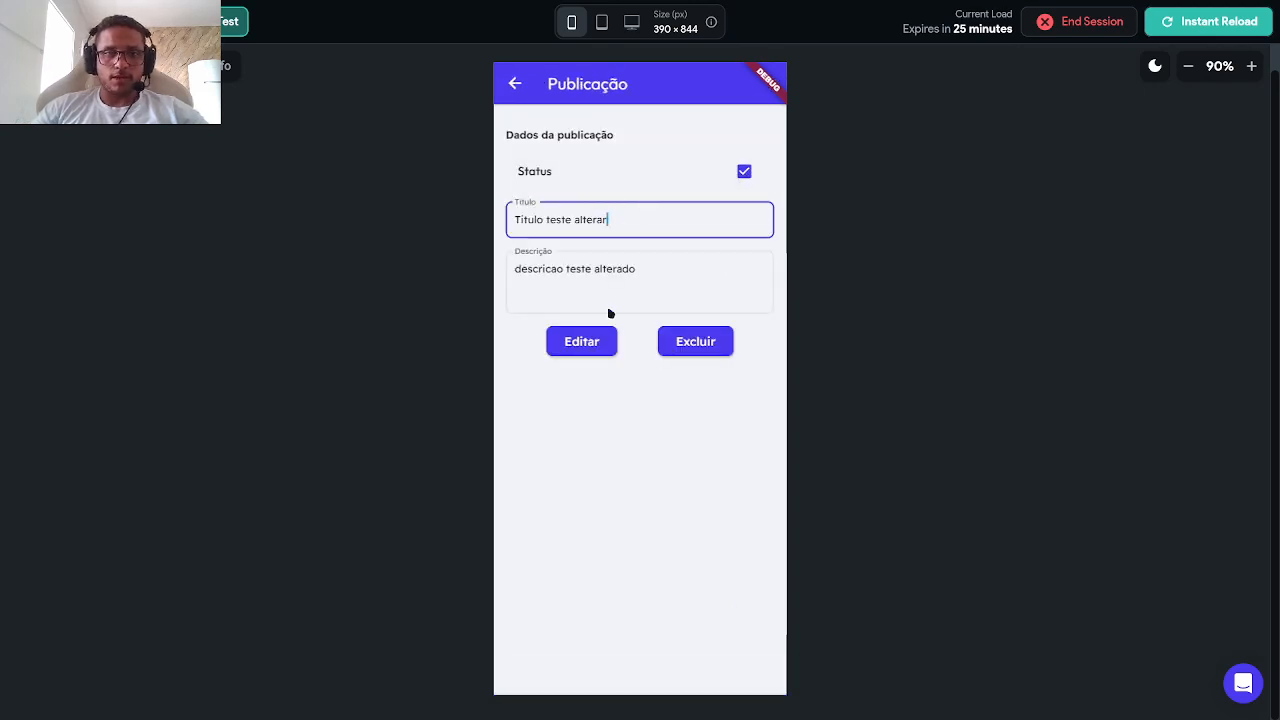
click(515, 86)
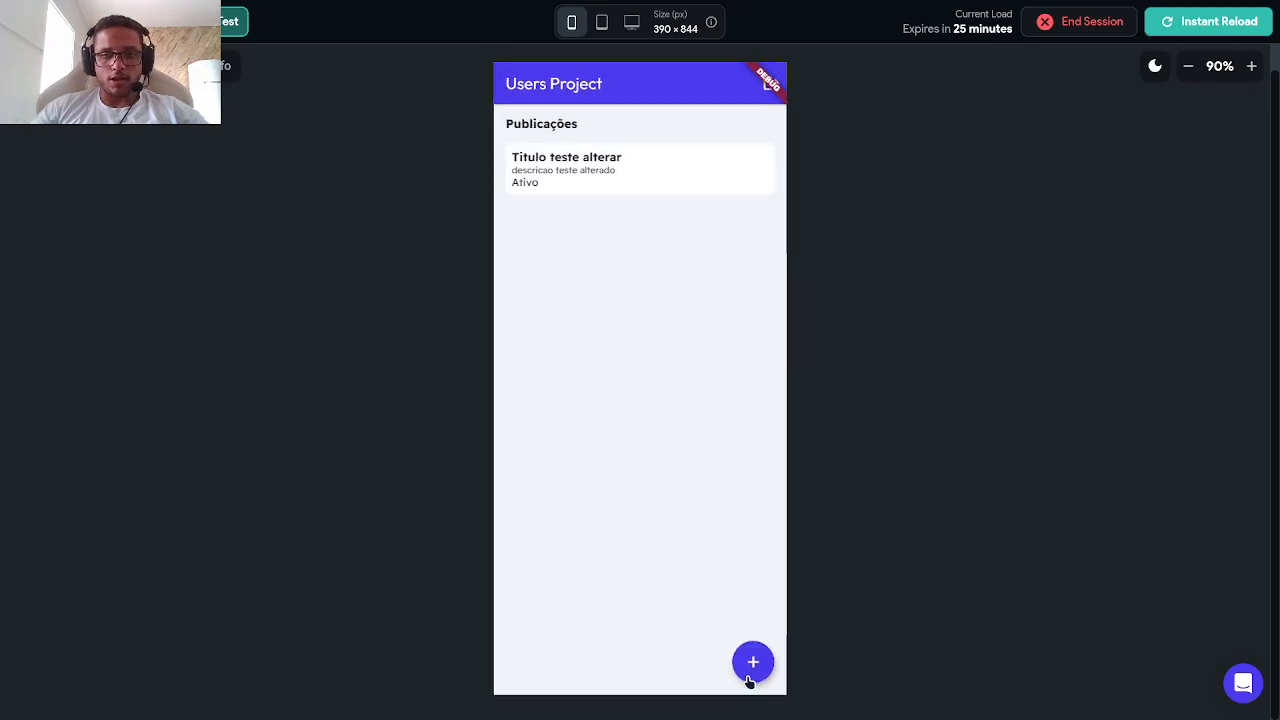
click(750, 677)
text(ou)
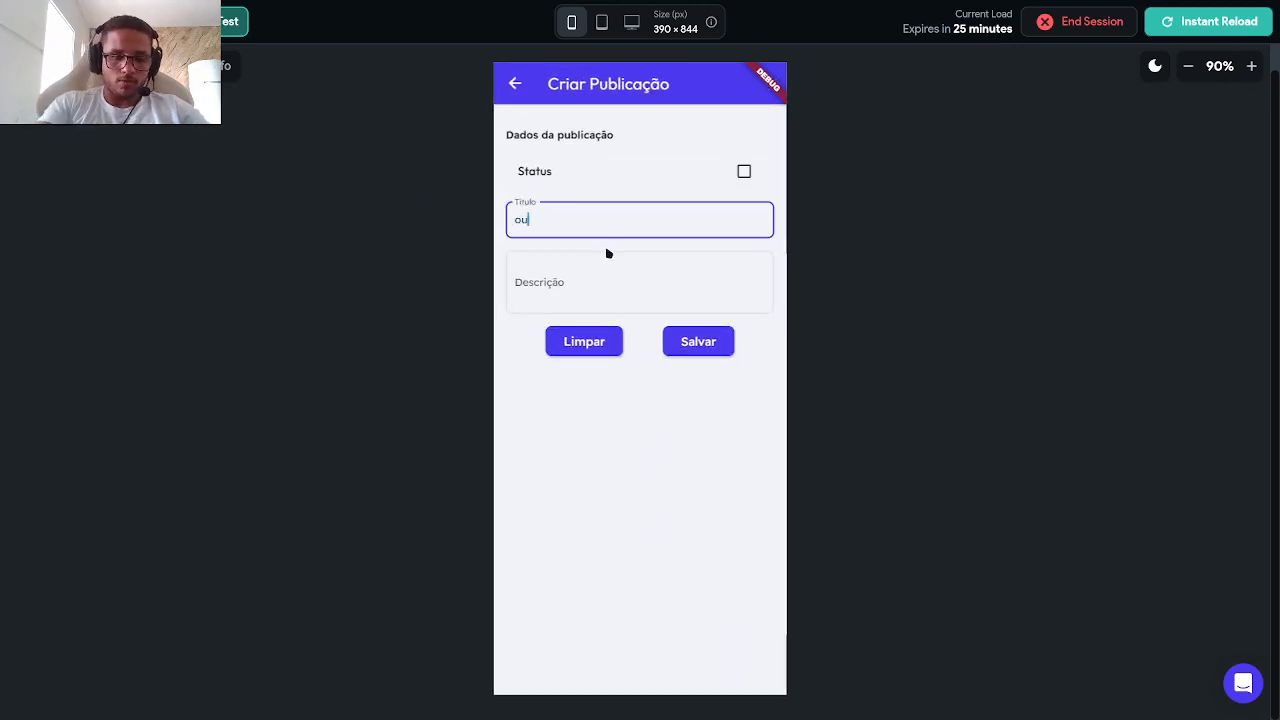
text(tro teste)
click(598, 263)
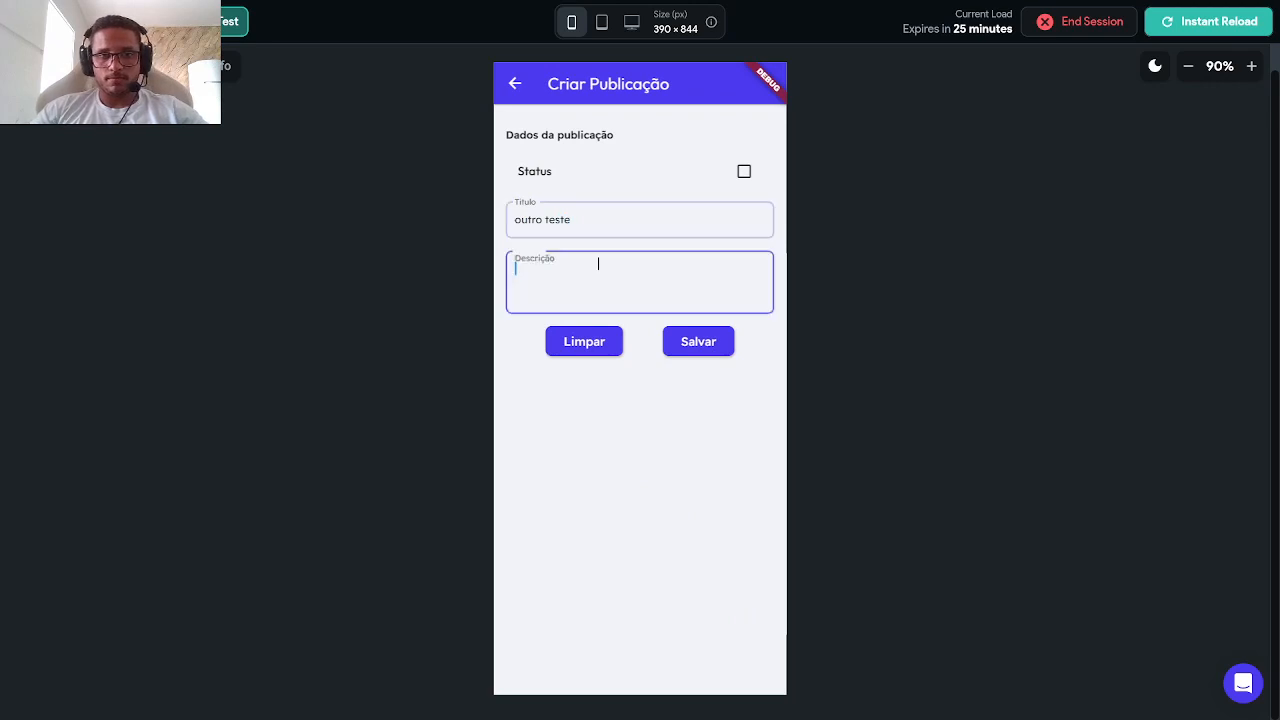
text(descricao)
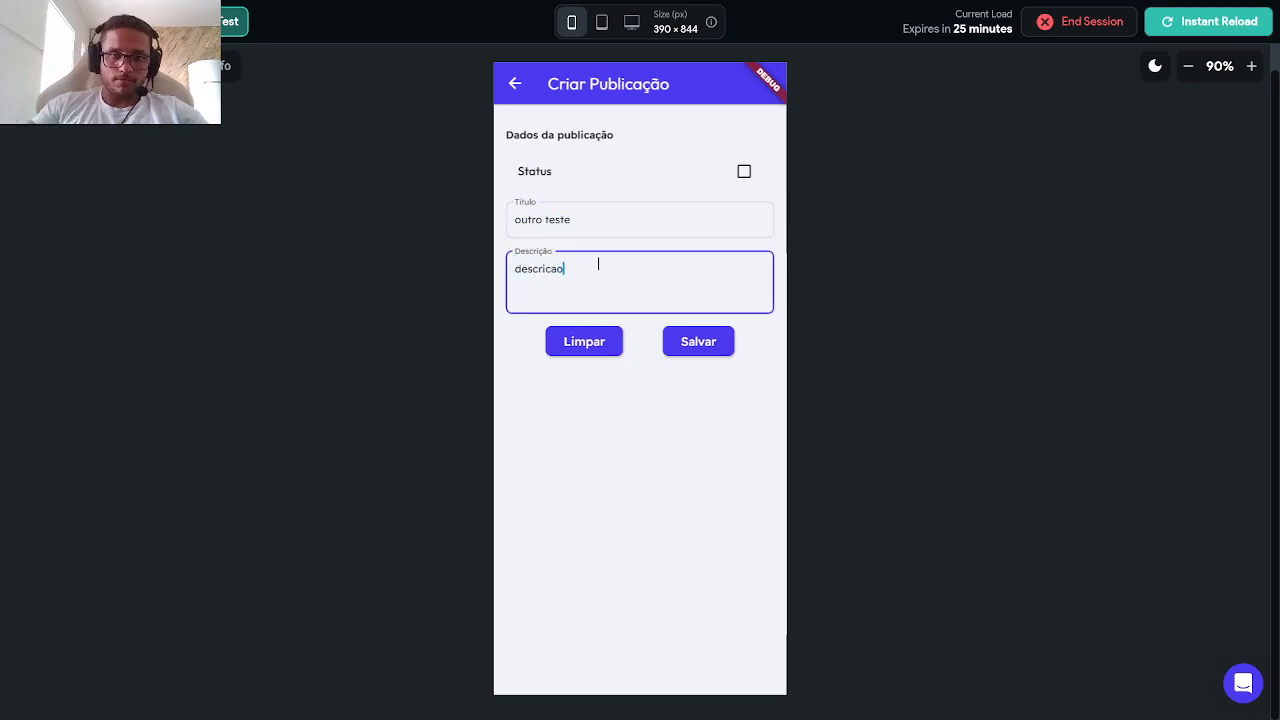
click(745, 173)
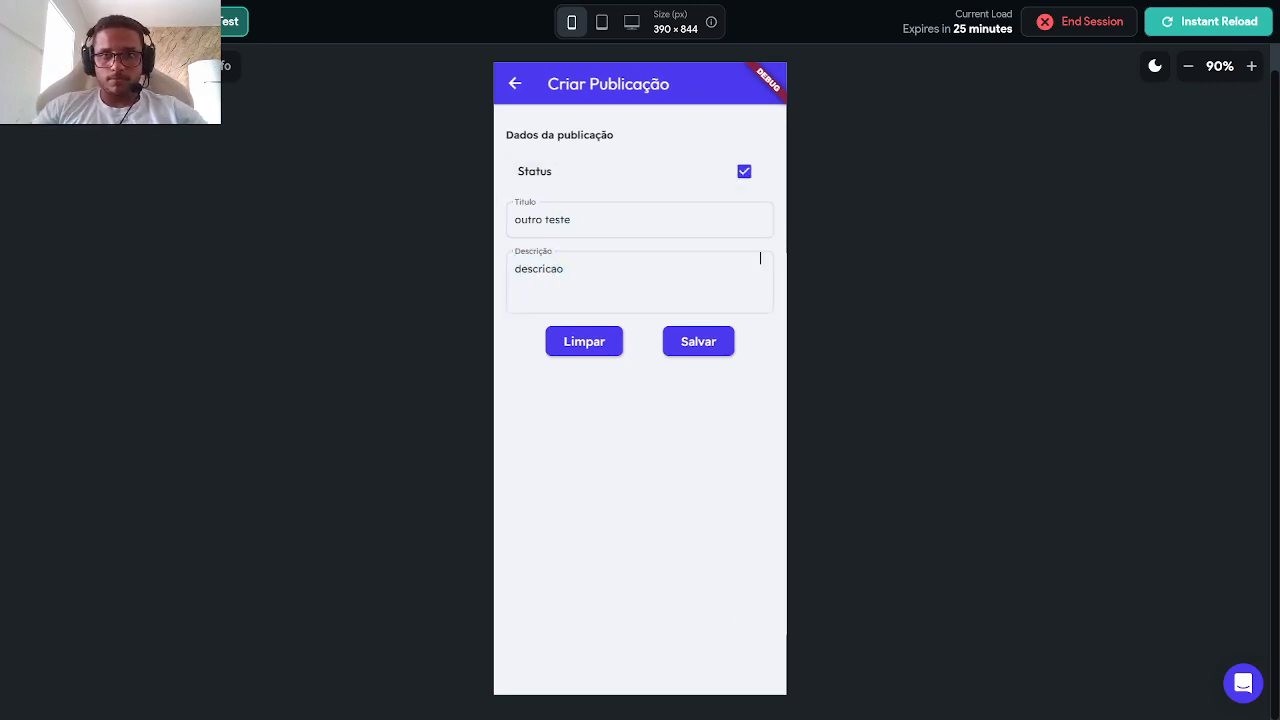
click(708, 341)
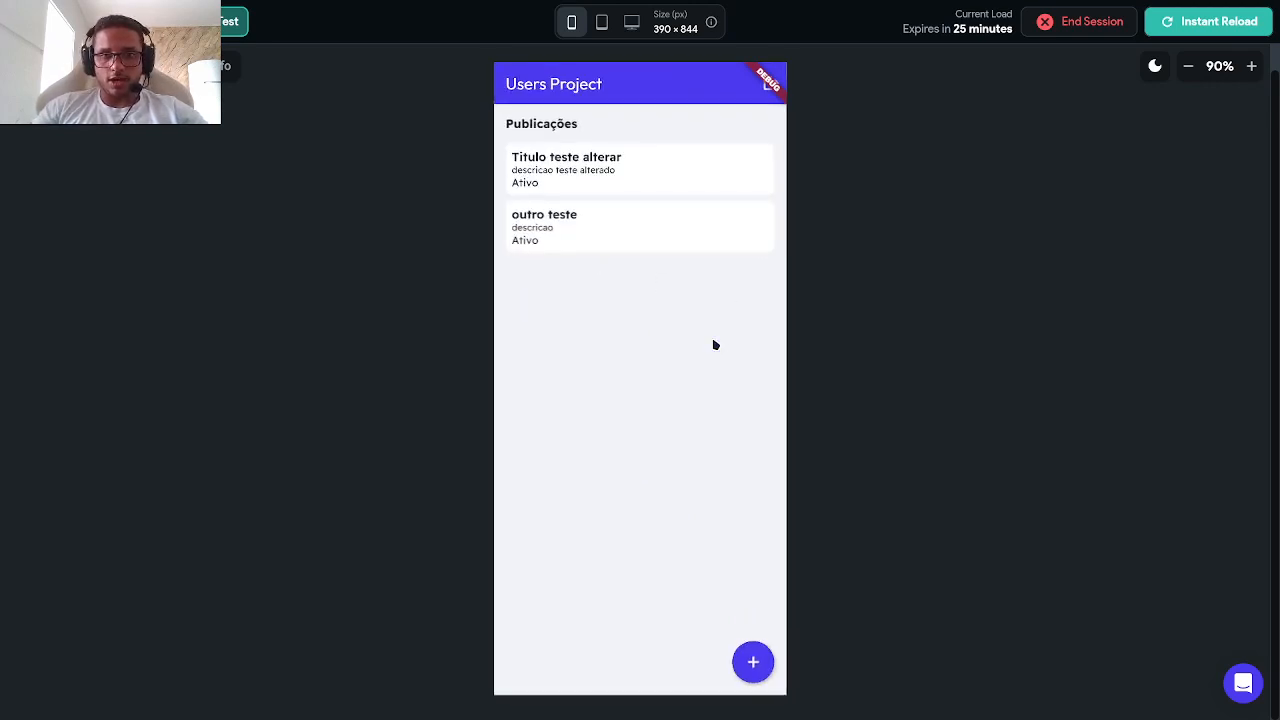
click(577, 246)
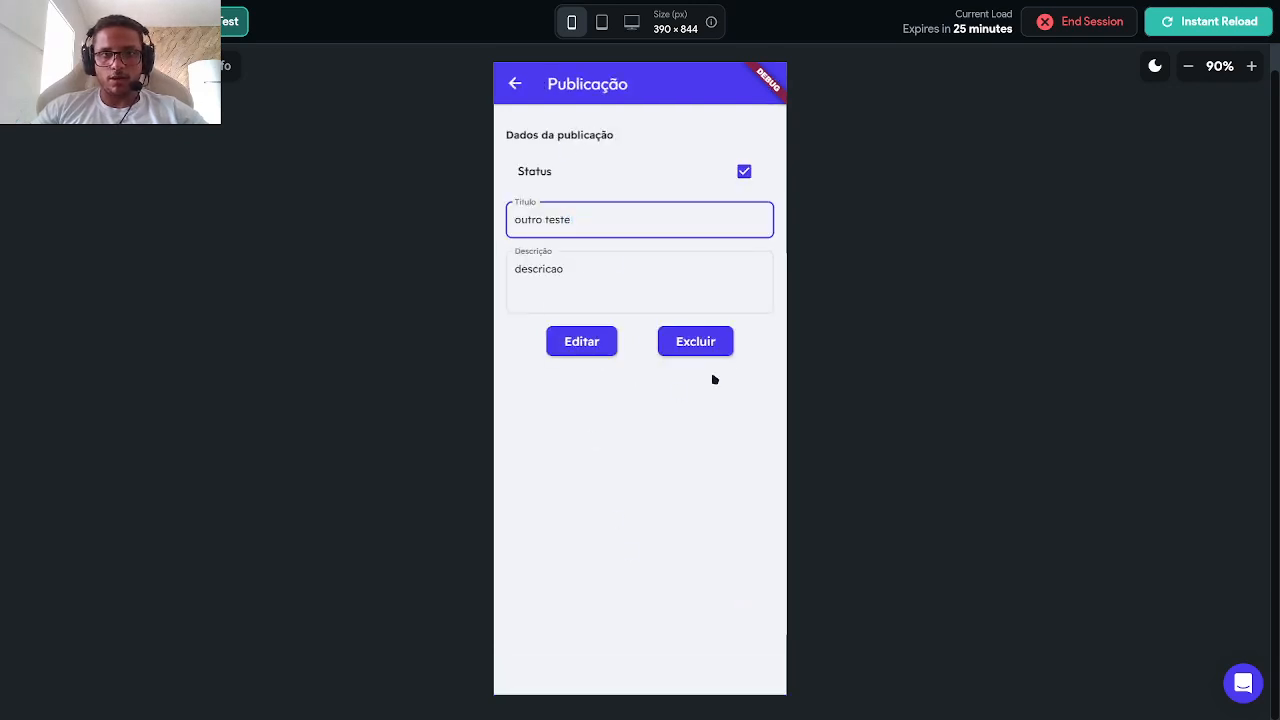
Step: Test the empty-title validation, then save a new inactive post titled 'Teste 123'
click(515, 83)
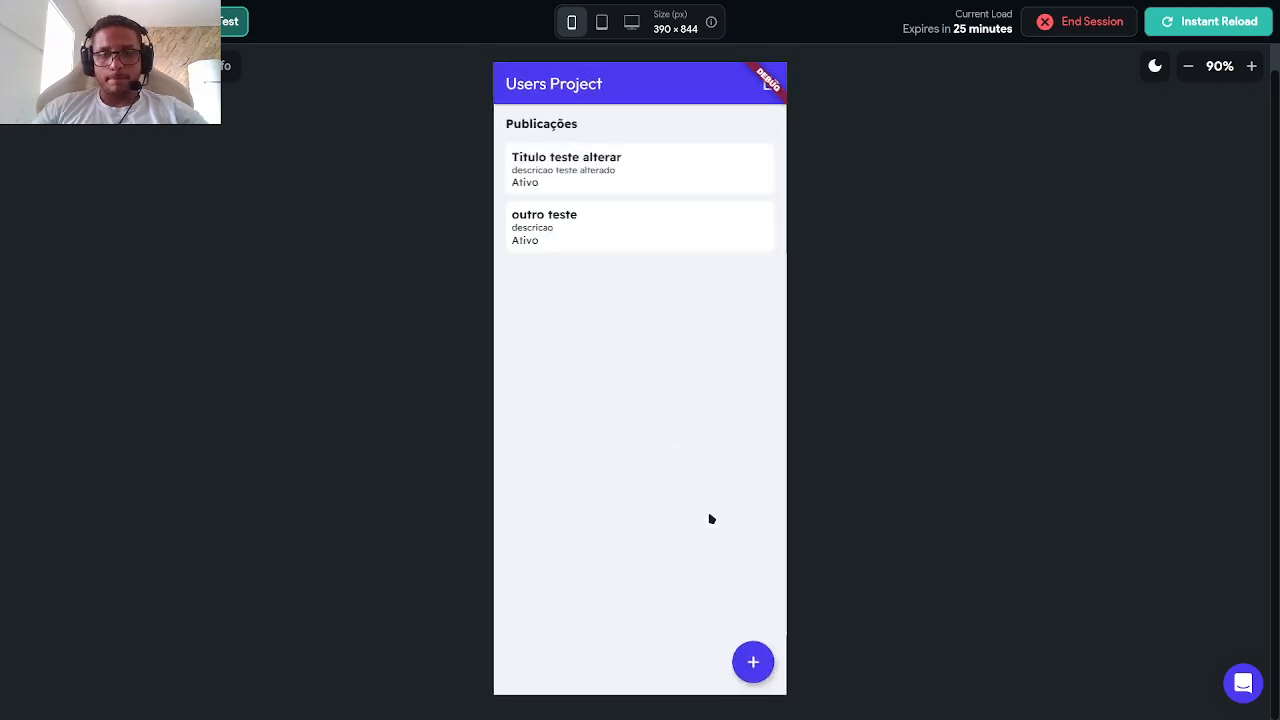
click(758, 672)
text(asd)
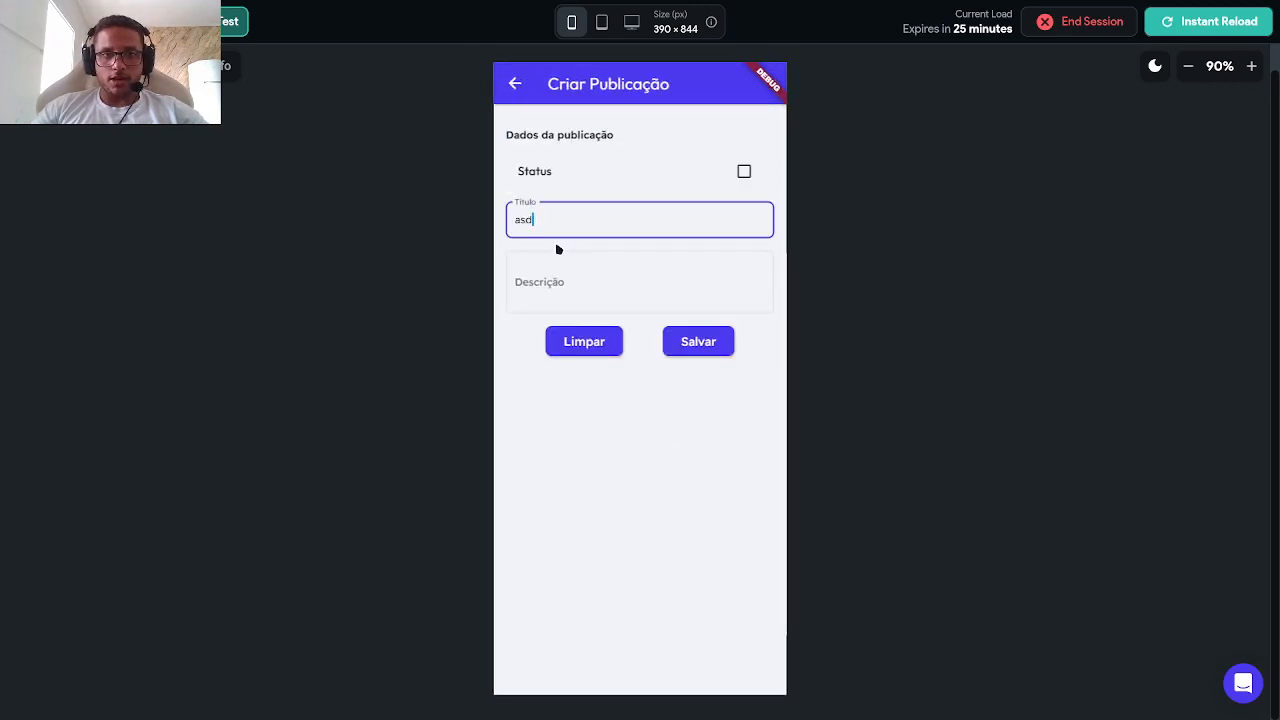
key(BackSpace)
key(BackSpace)
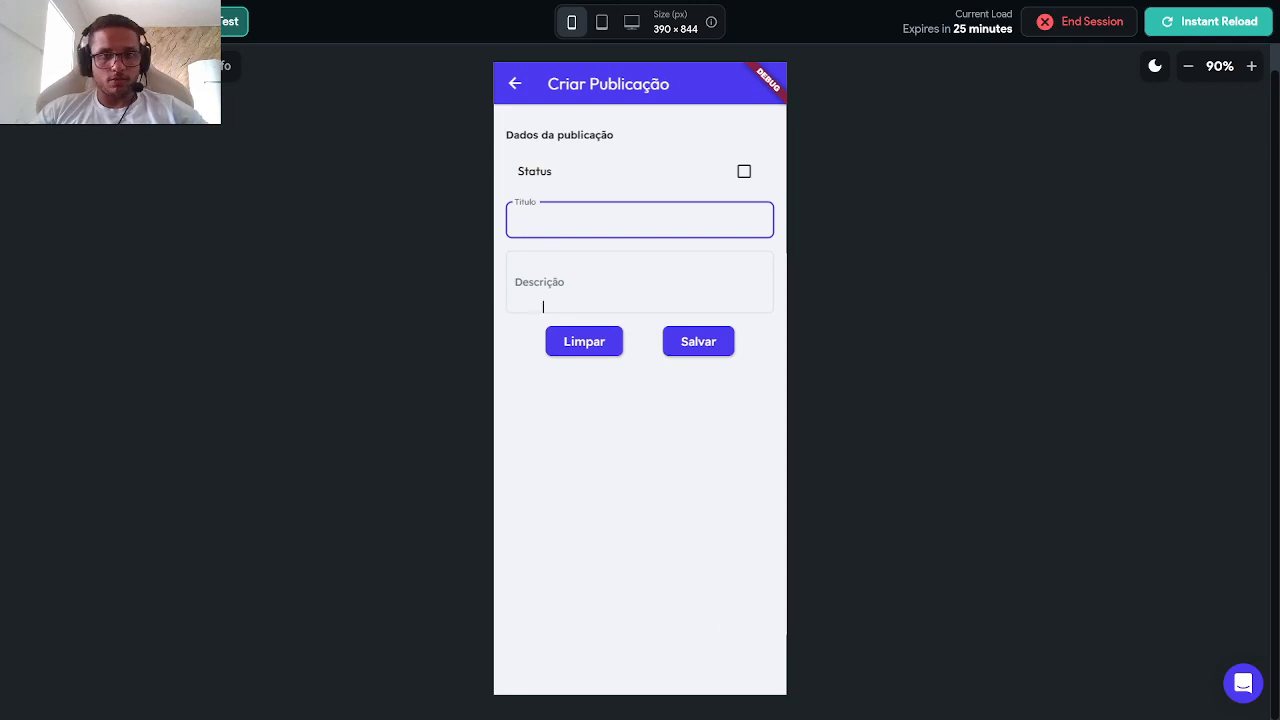
click(588, 486)
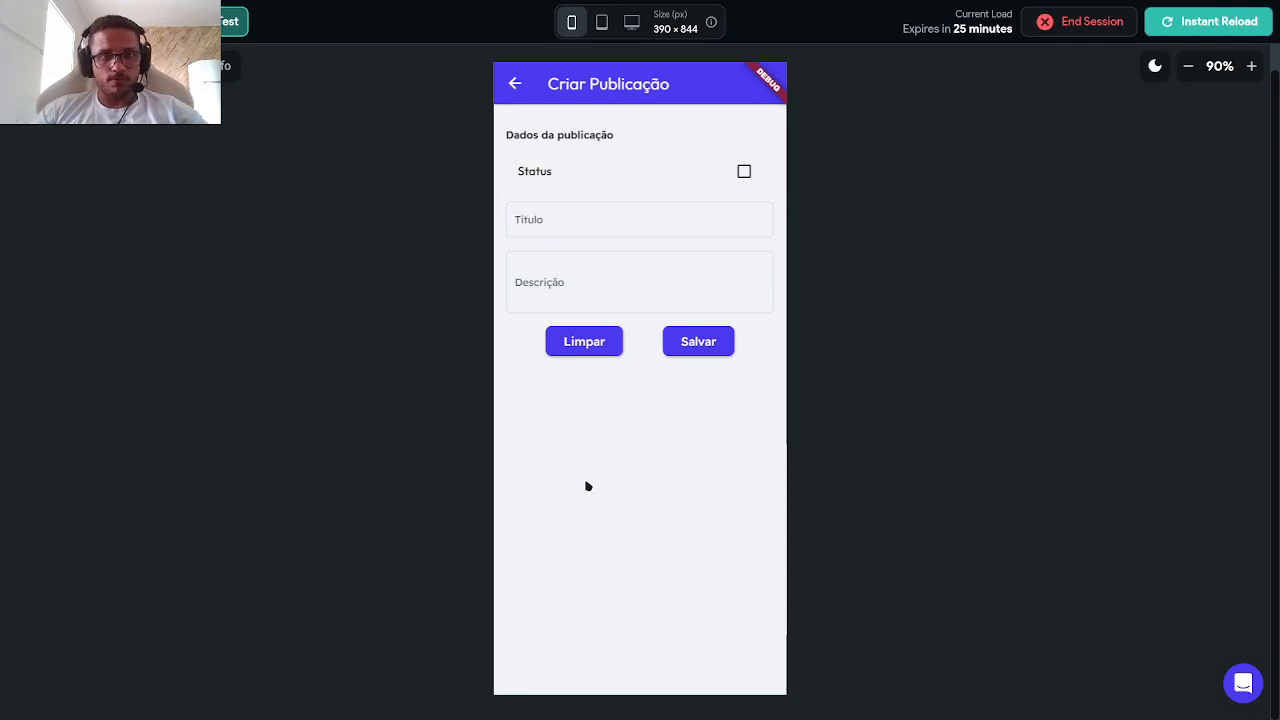
click(723, 341)
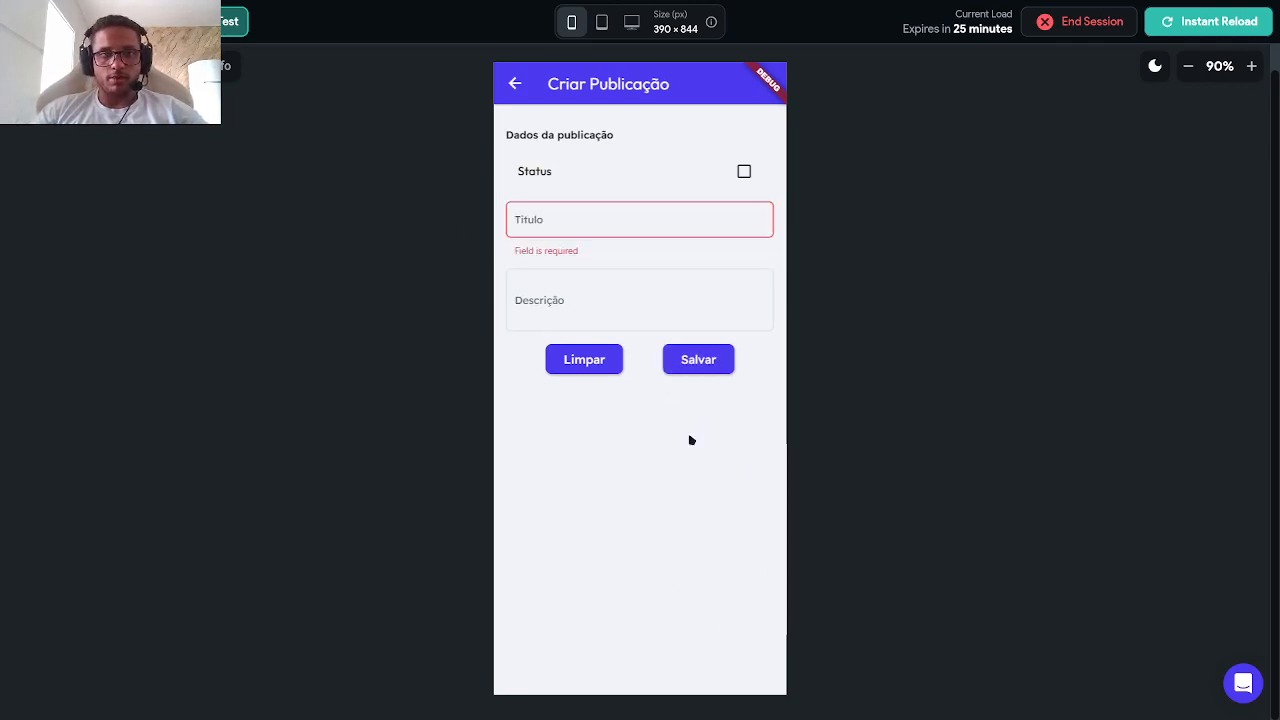
click(690, 358)
click(604, 205)
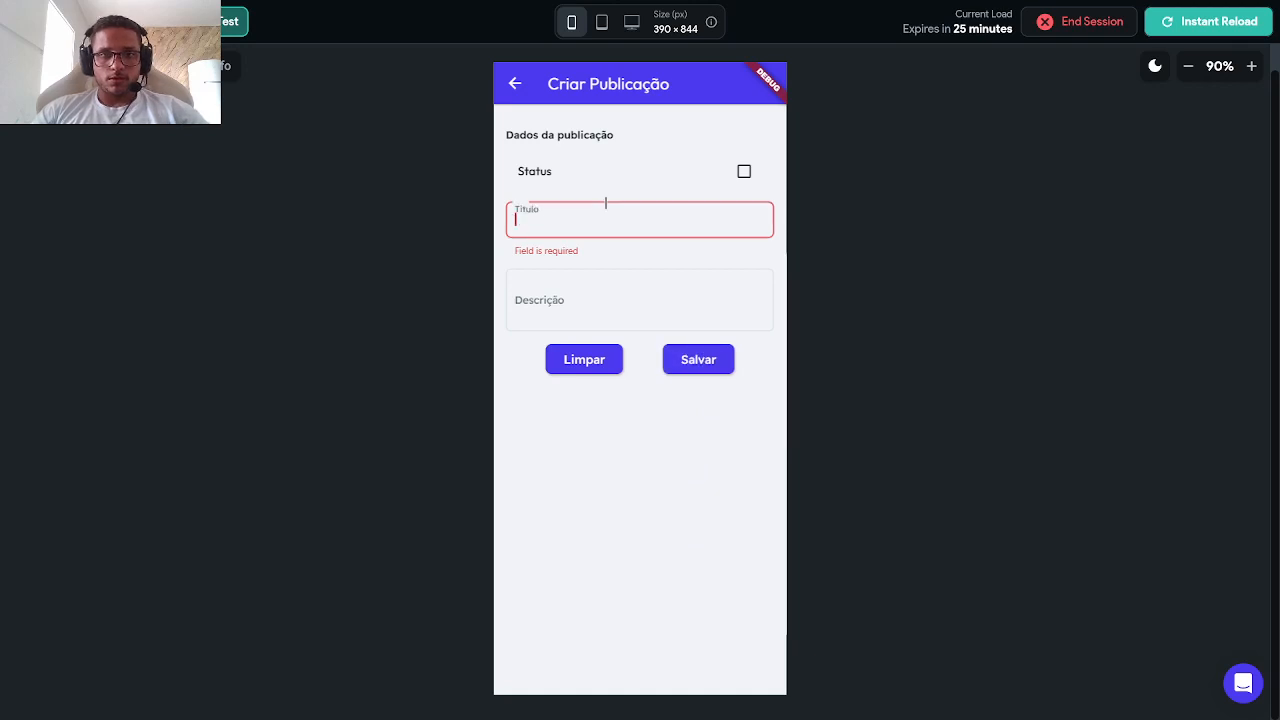
text(Teste 123)
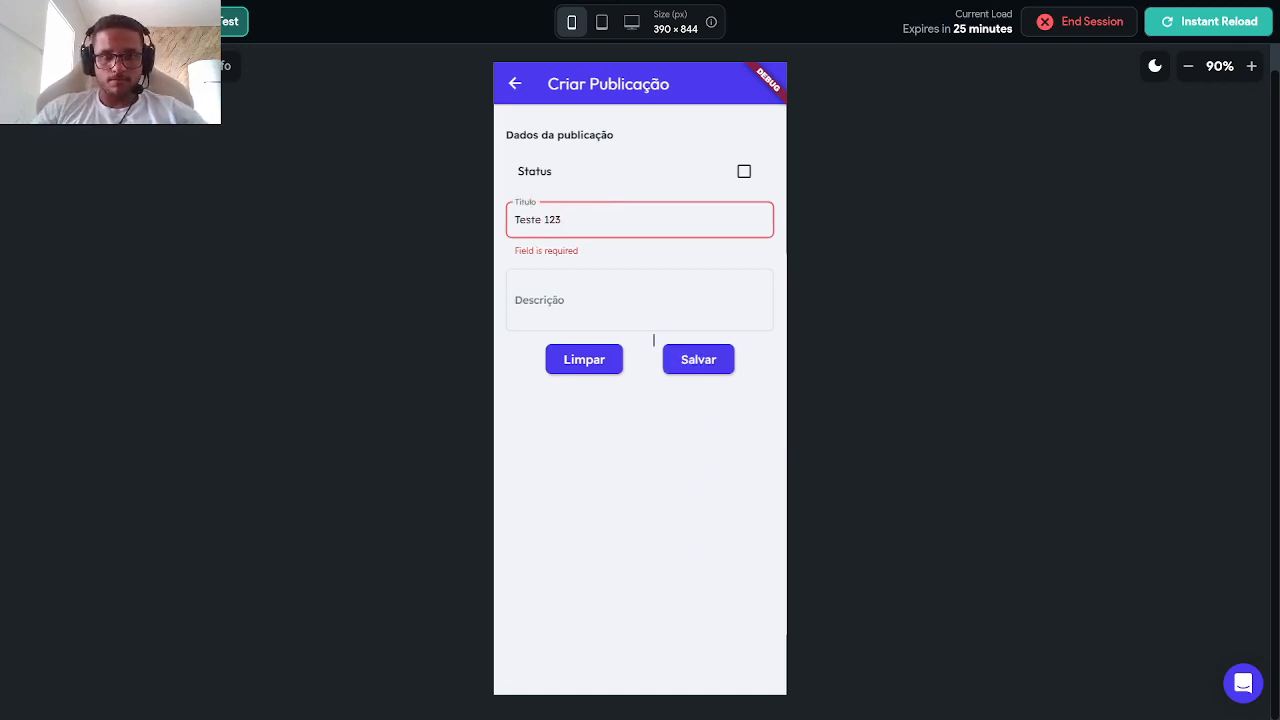
click(715, 368)
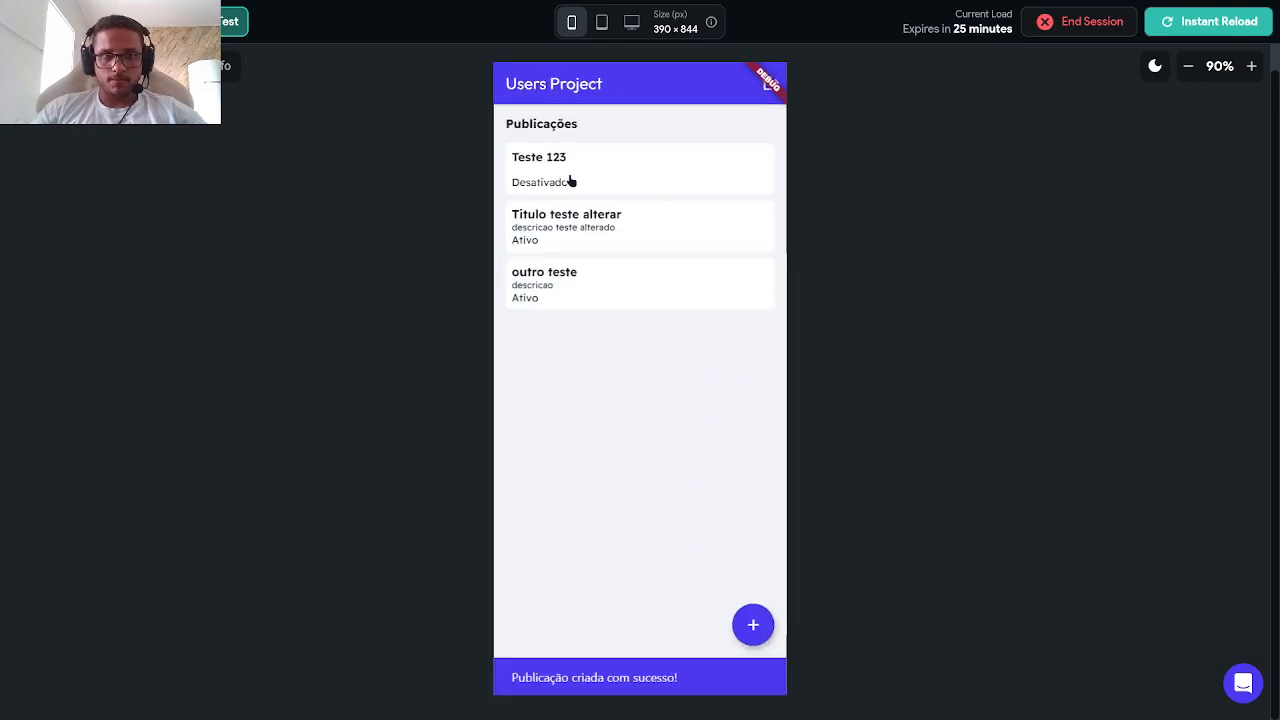
Step: Make Teste 123 active with description 'Descricao', then open 'Titulo teste alterar'
click(509, 176)
click(746, 172)
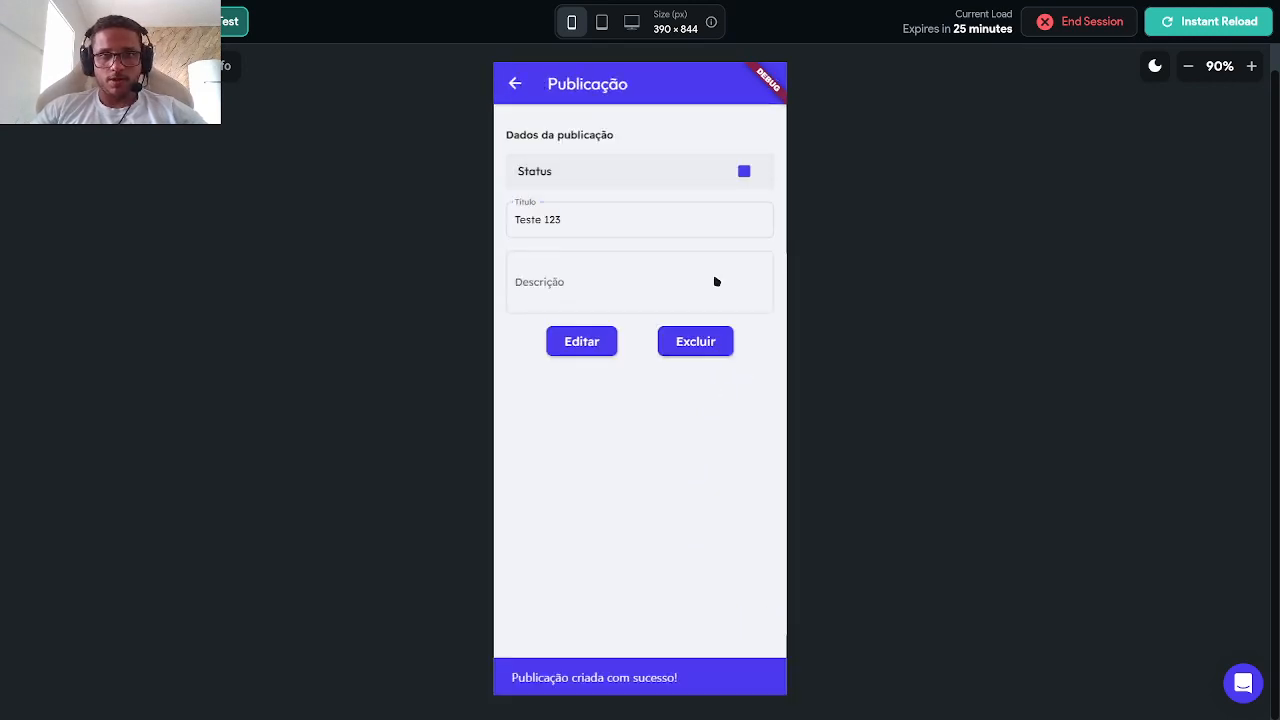
click(630, 288)
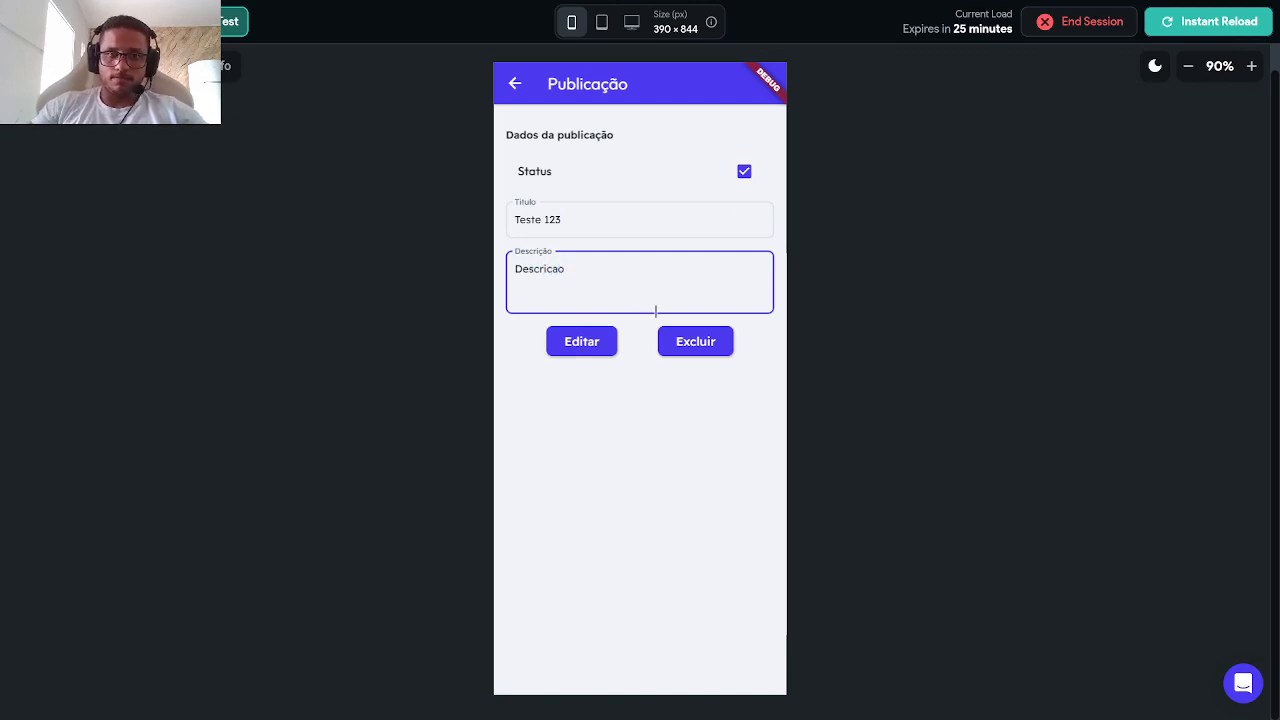
click(600, 341)
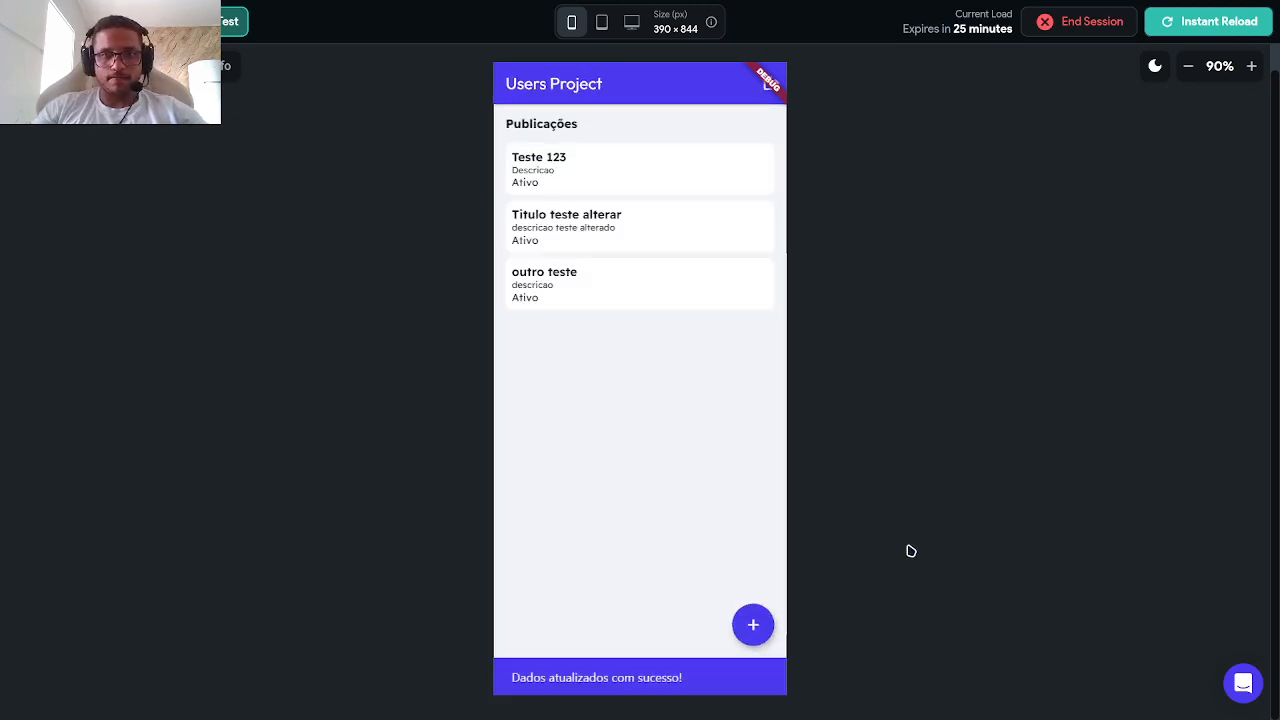
click(520, 222)
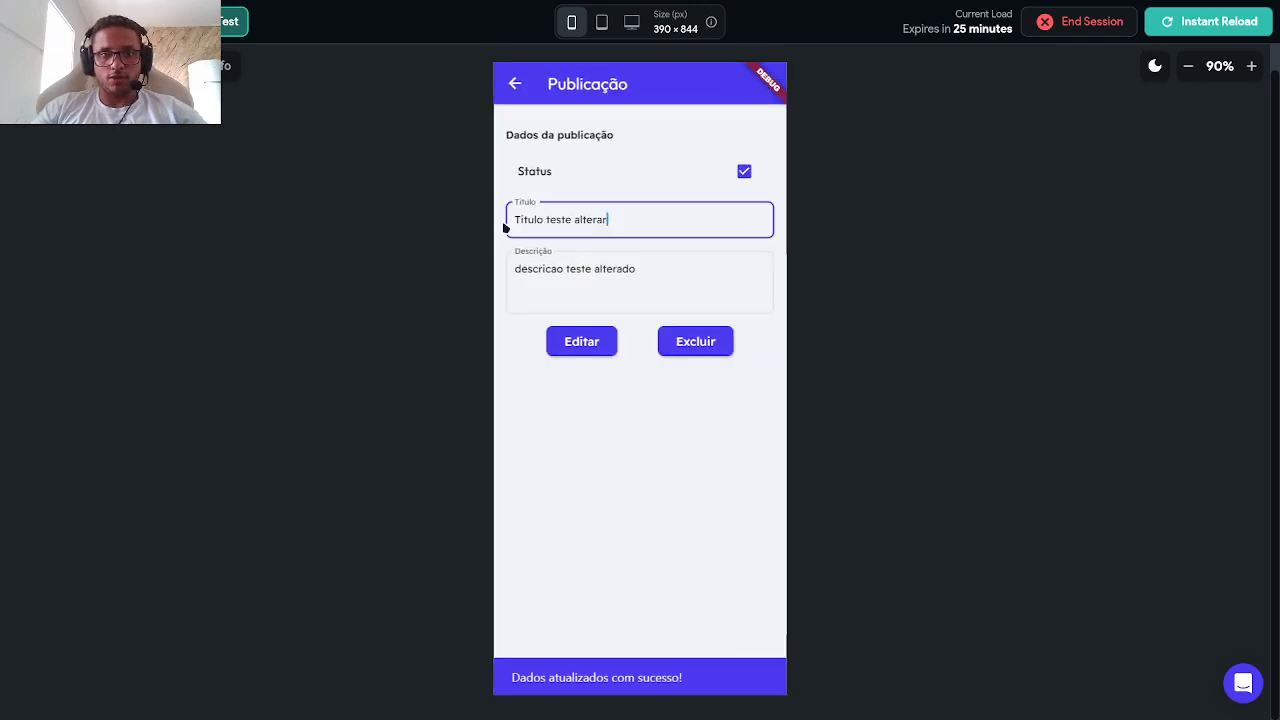
Step: Delete the 'Titulo teste alterar' post and confirm the deletion
click(706, 351)
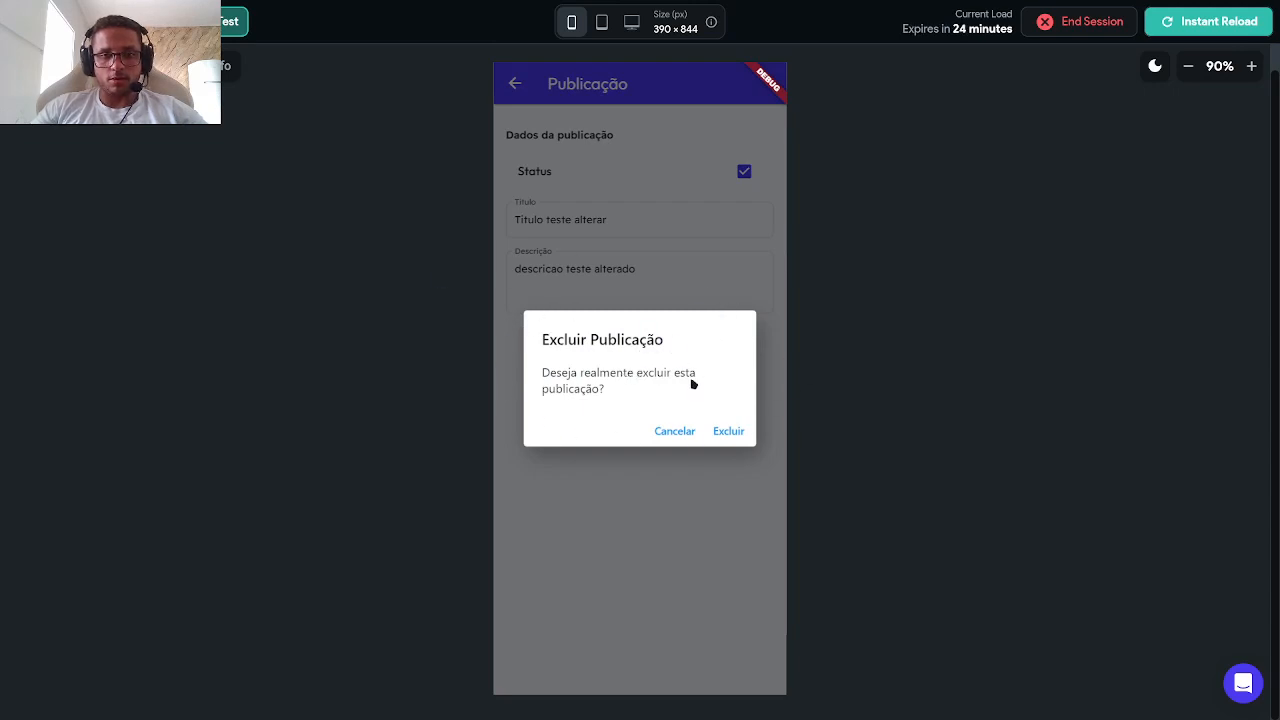
click(722, 433)
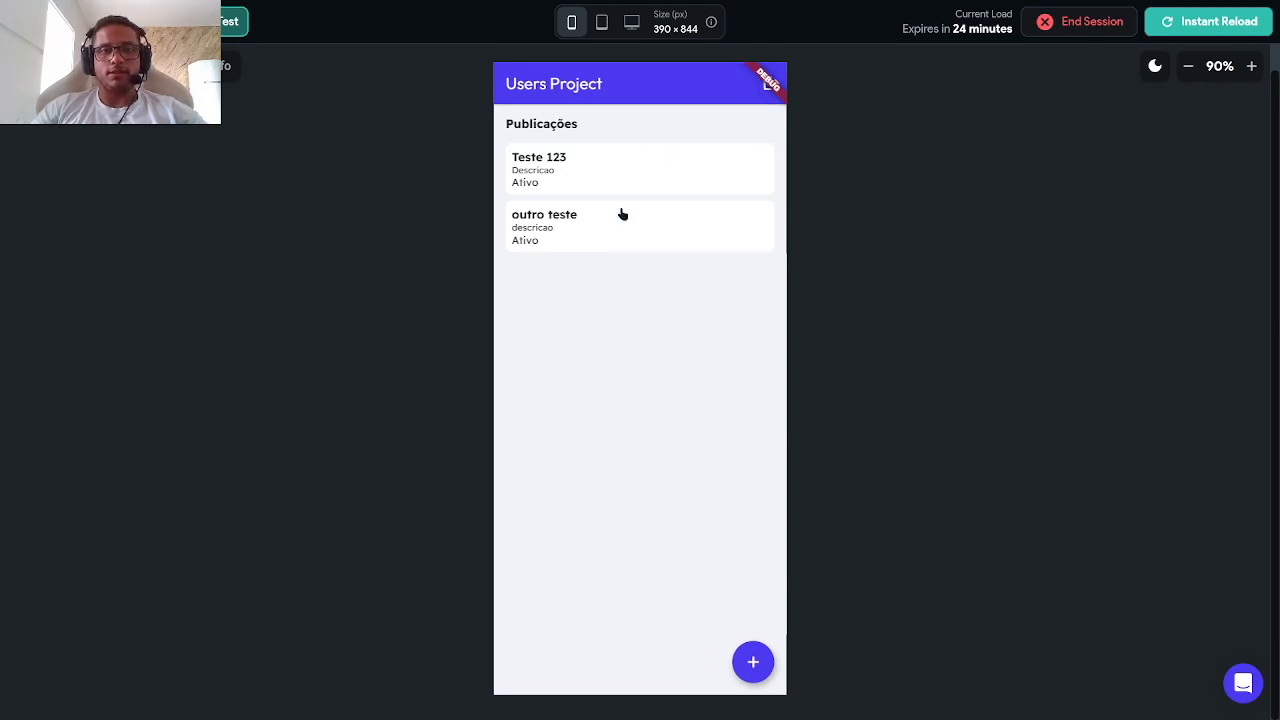
Step: In Firestore, inspect the user's publicacoes documents 'outro teste' and 'Teste 123', then open Authentication
click(640, 60)
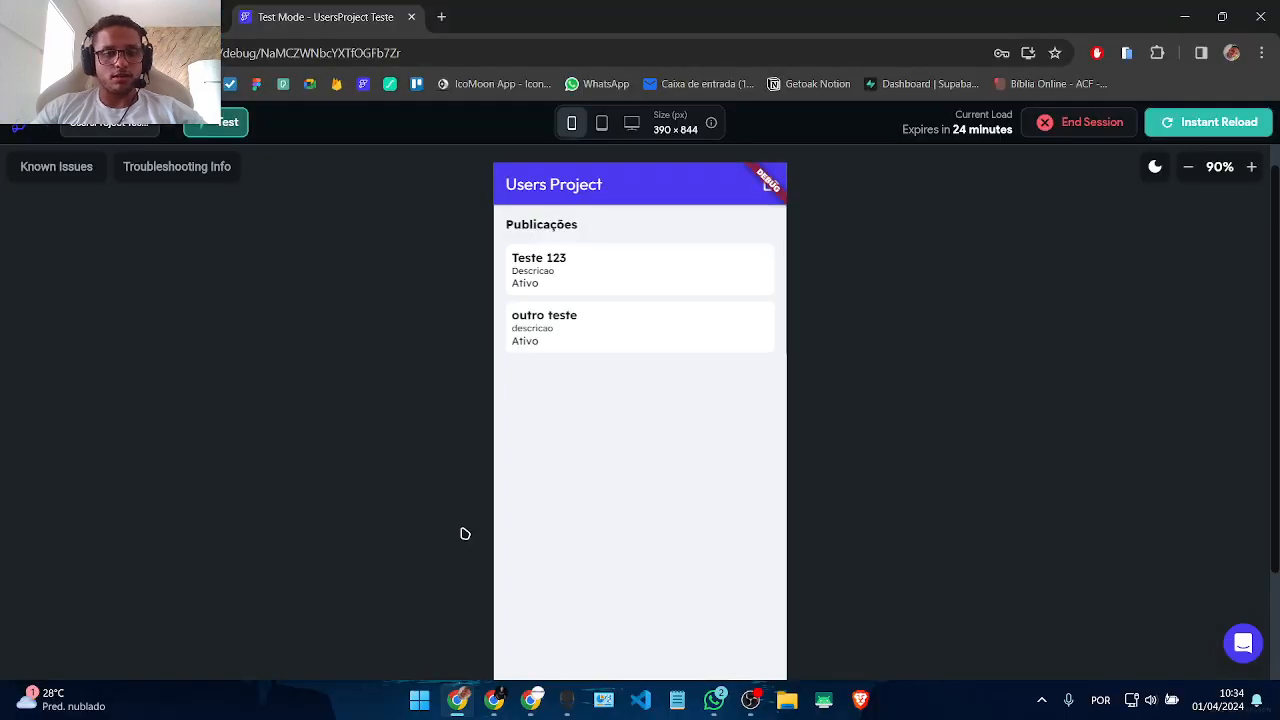
click(494, 700)
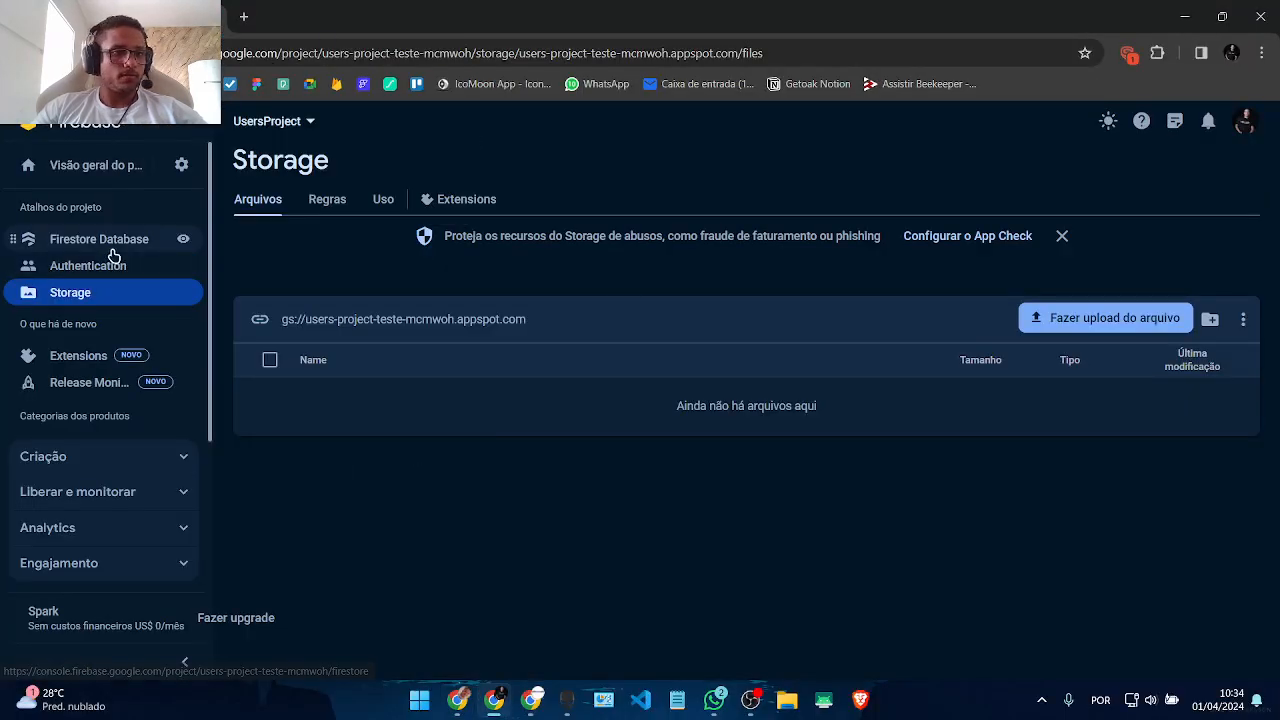
click(110, 250)
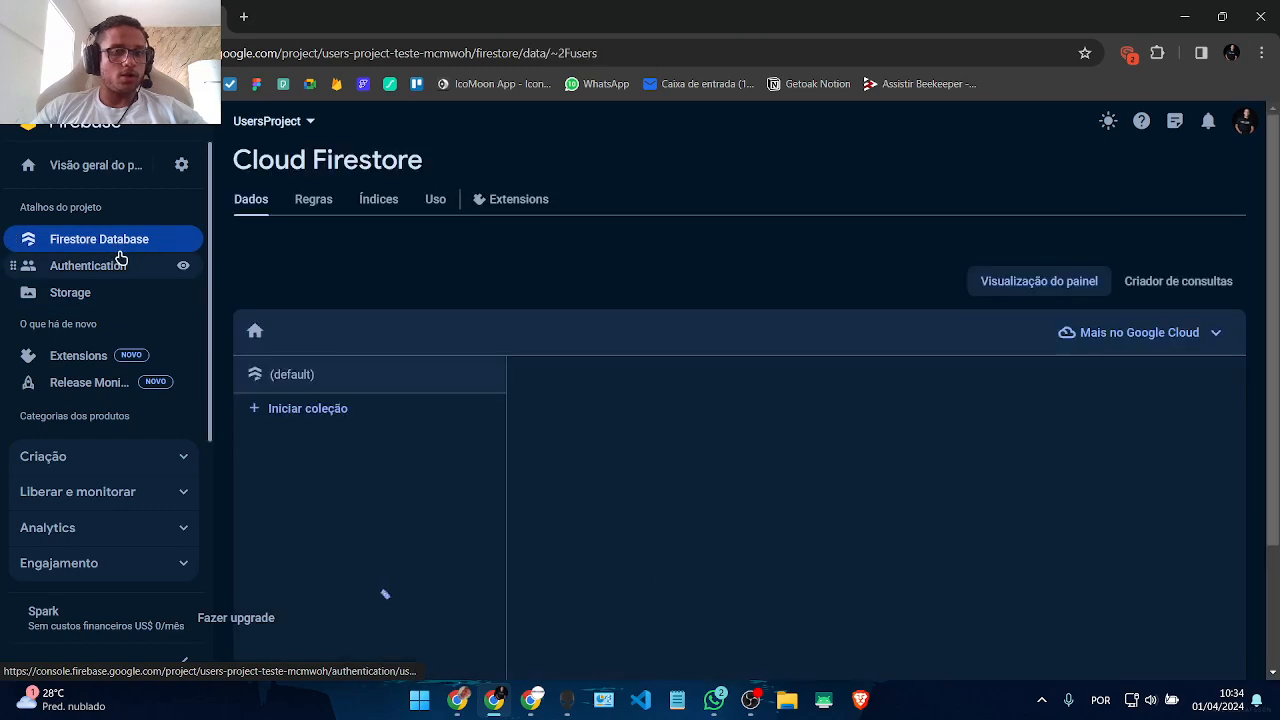
click(654, 480)
click(860, 478)
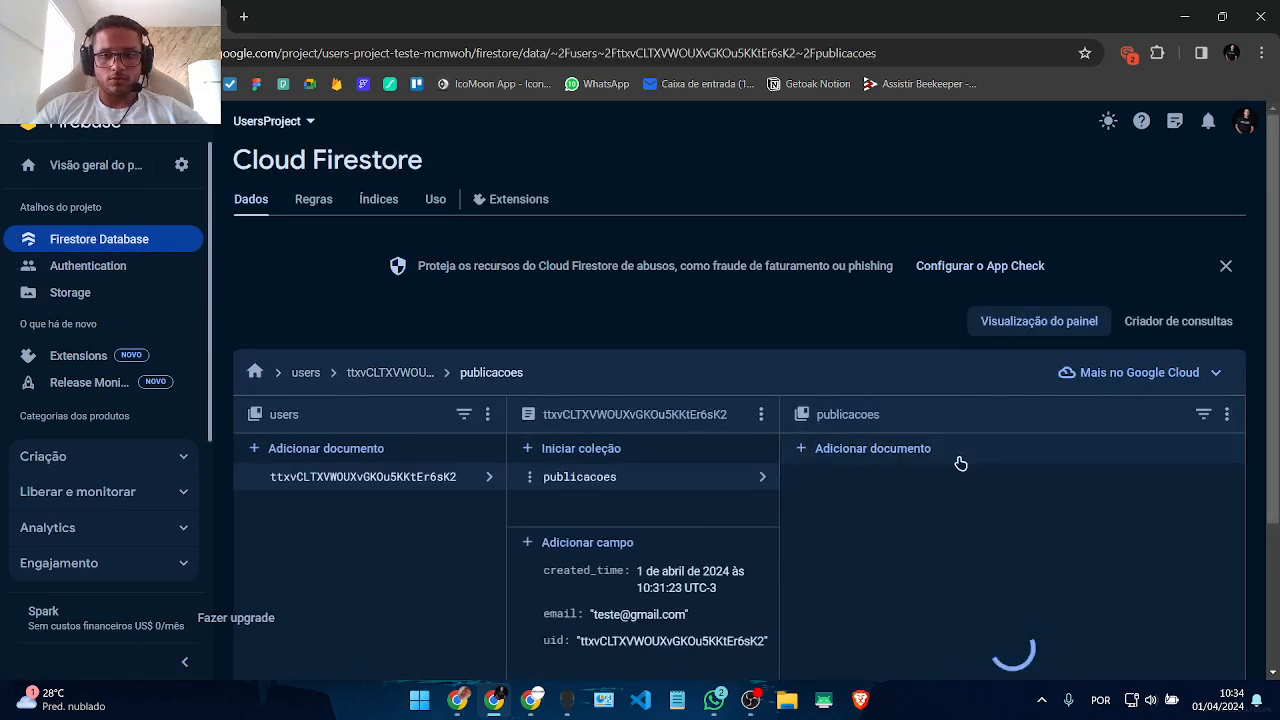
scroll(989, 477, down, 2)
click(878, 300)
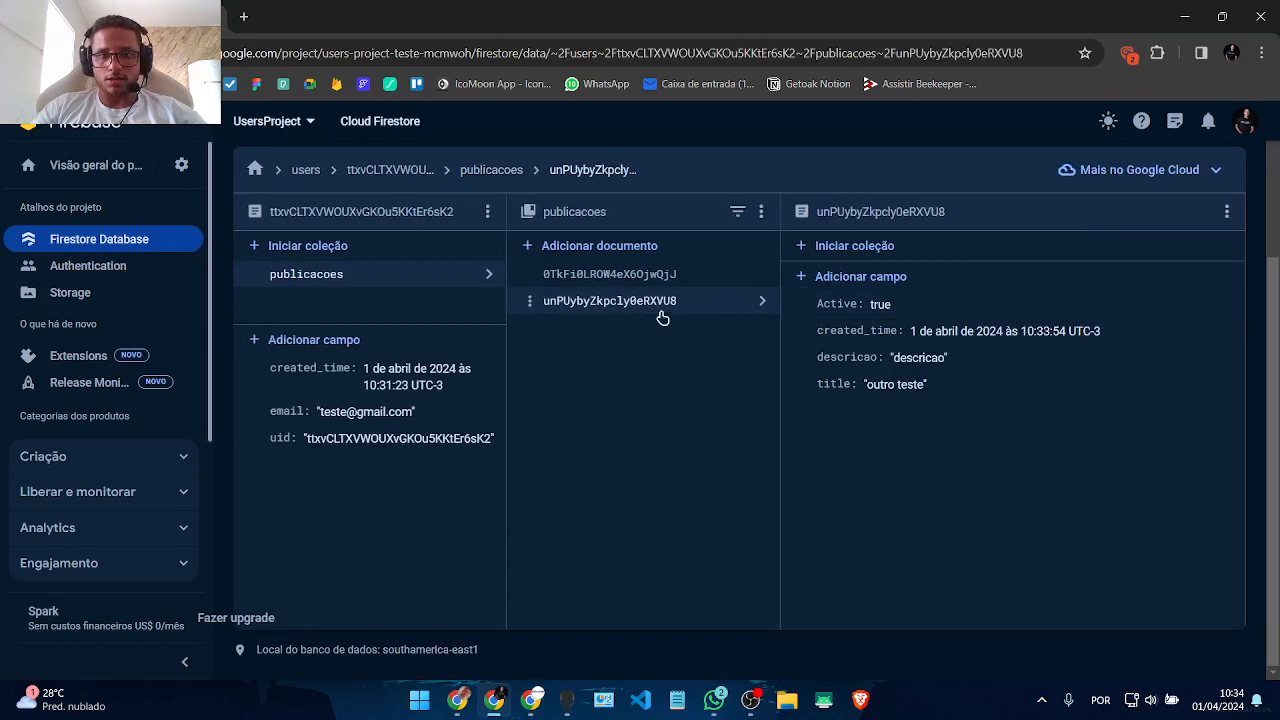
click(609, 274)
click(612, 302)
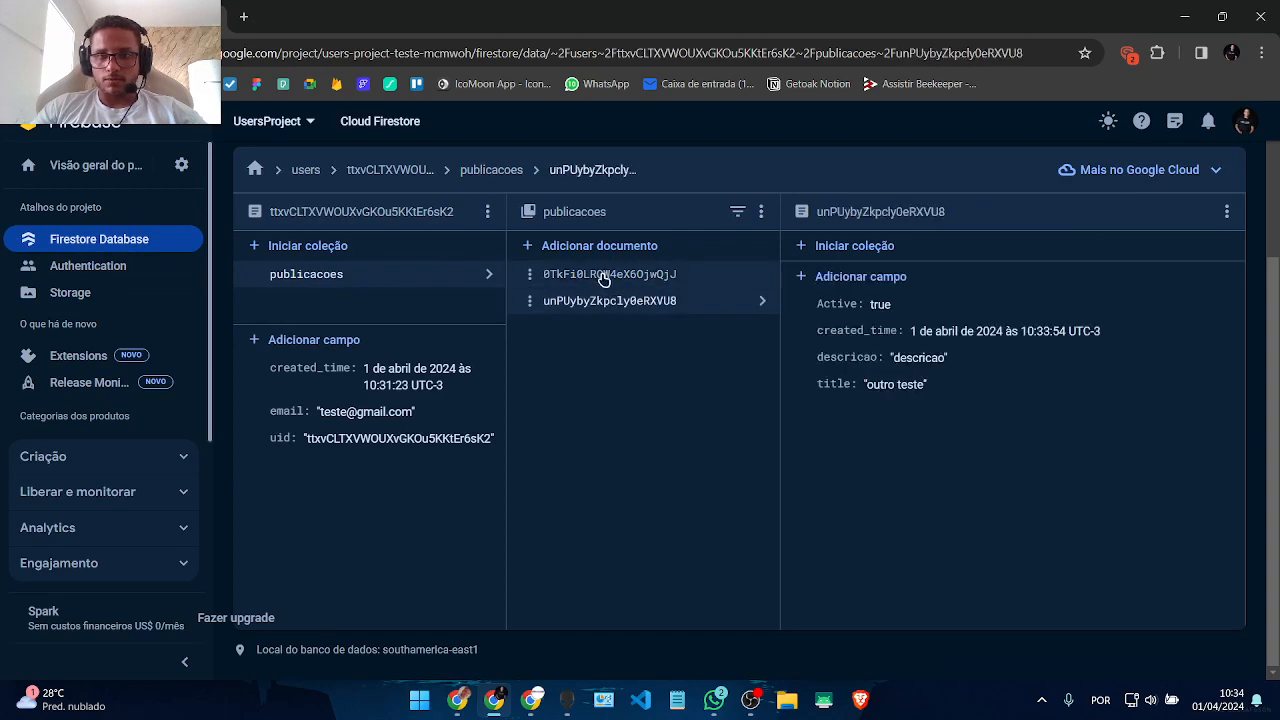
click(604, 276)
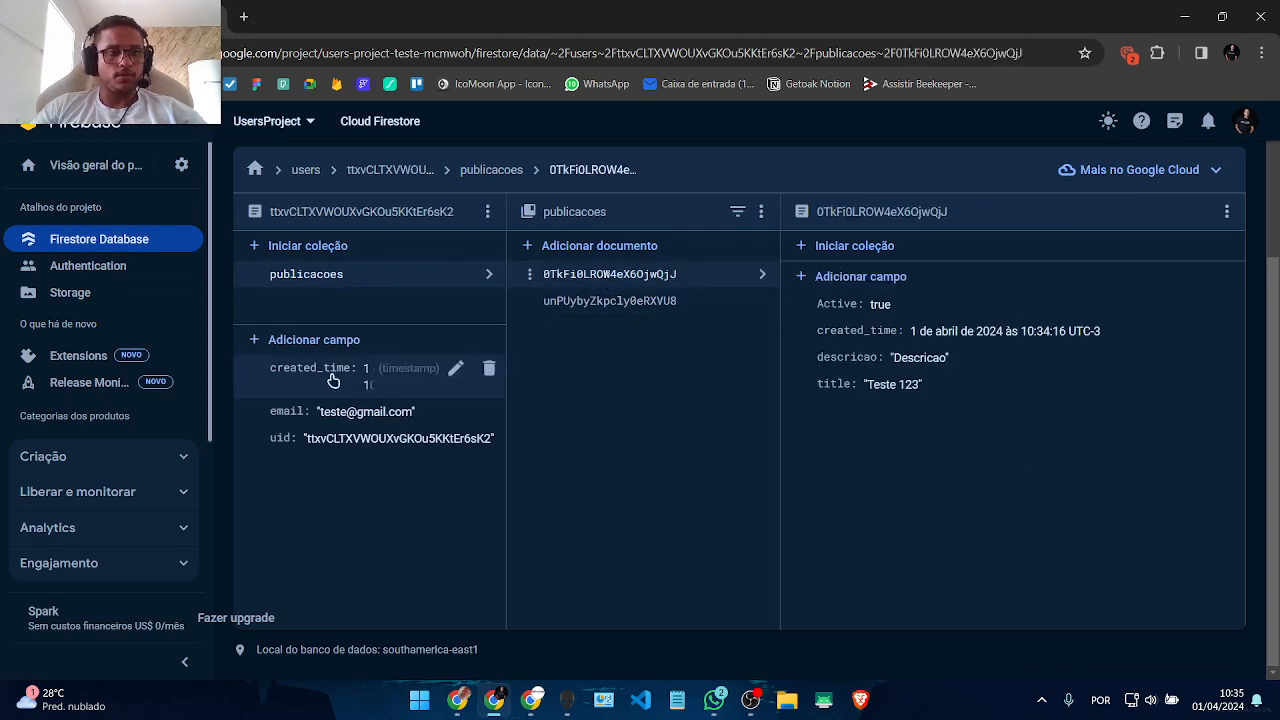
click(80, 265)
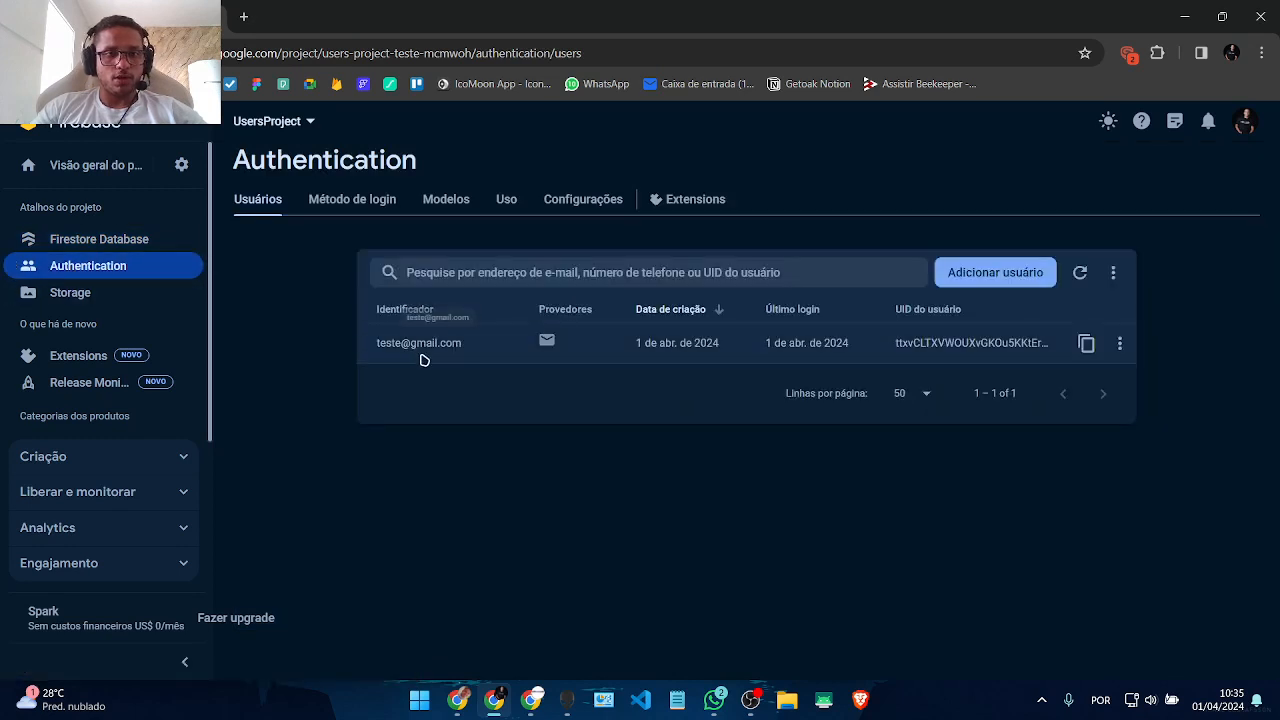